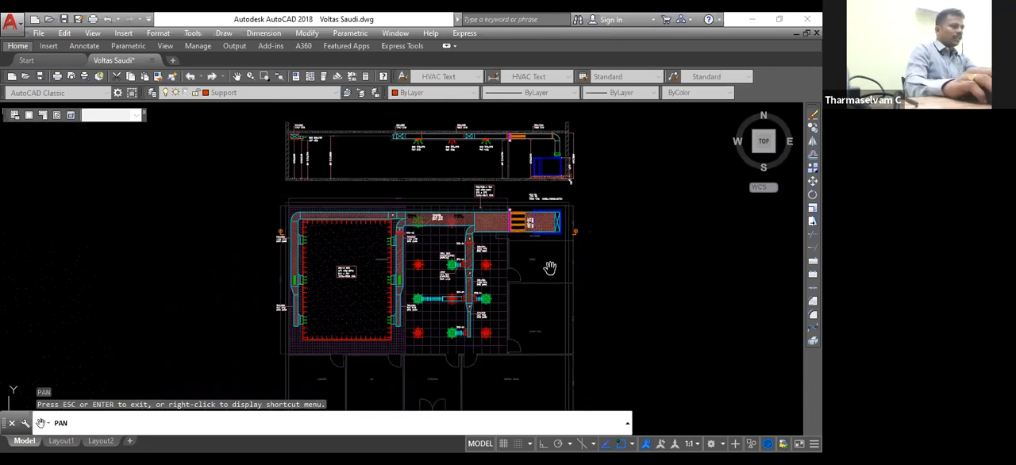
Step: Examine the meeting room on the floor plan and read its length and width dimensions
scroll(549, 268, up, 2)
drag(523, 397, 539, 236)
scroll(487, 305, up, 4)
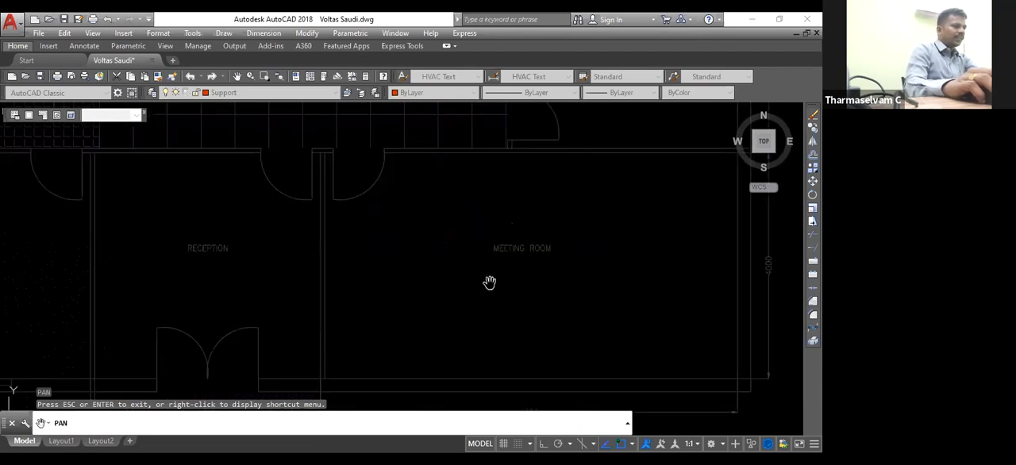
scroll(466, 257, down, 2)
scroll(467, 256, down, 3)
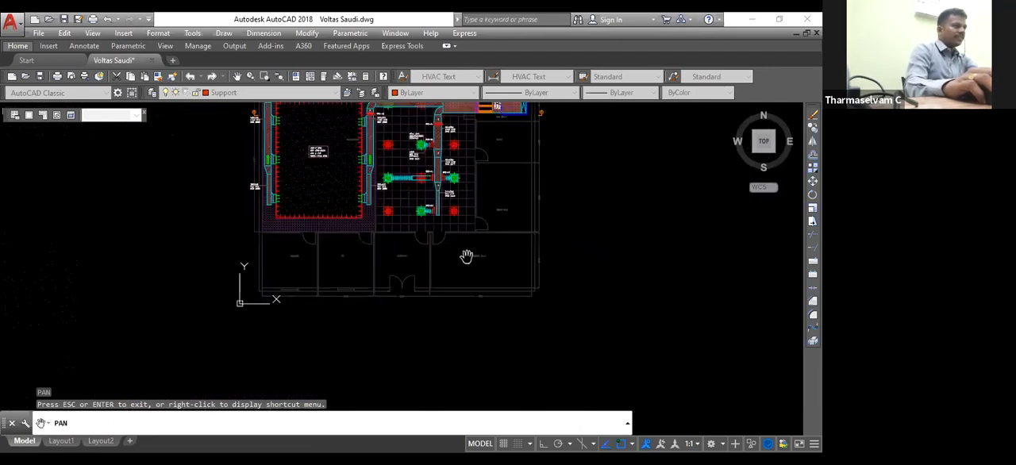
scroll(467, 257, up, 3)
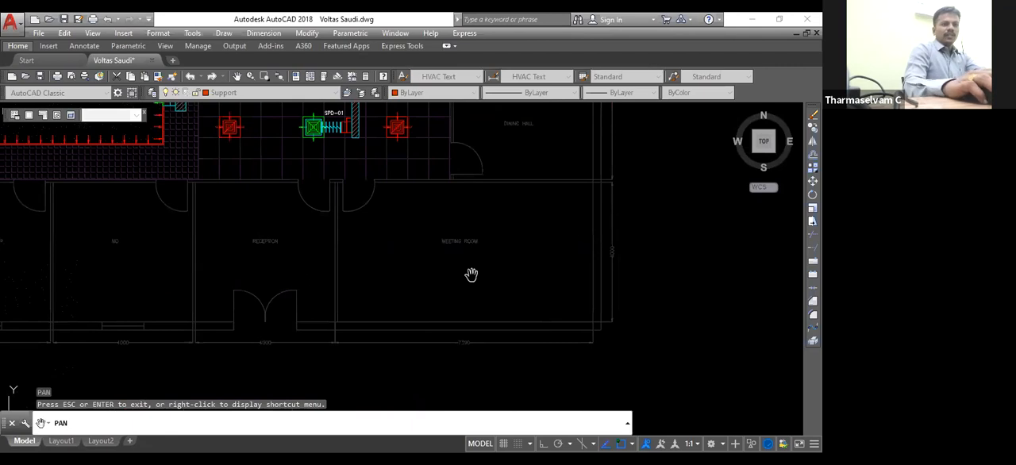
scroll(474, 259, up, 2)
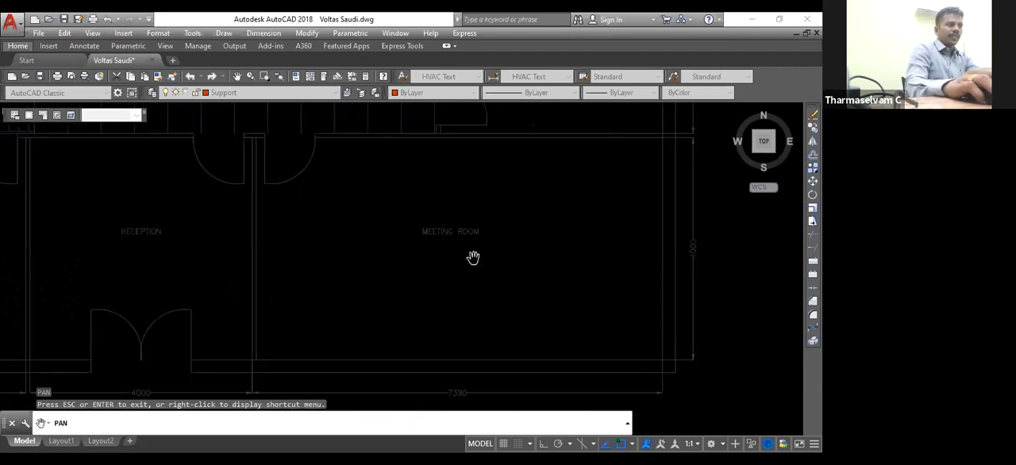
right_click(530, 250)
click(571, 275)
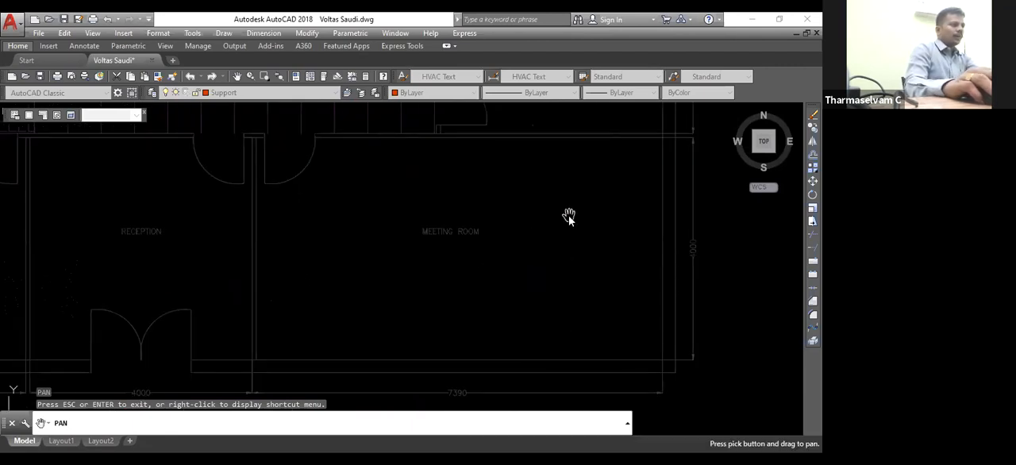
right_click(568, 216)
click(595, 224)
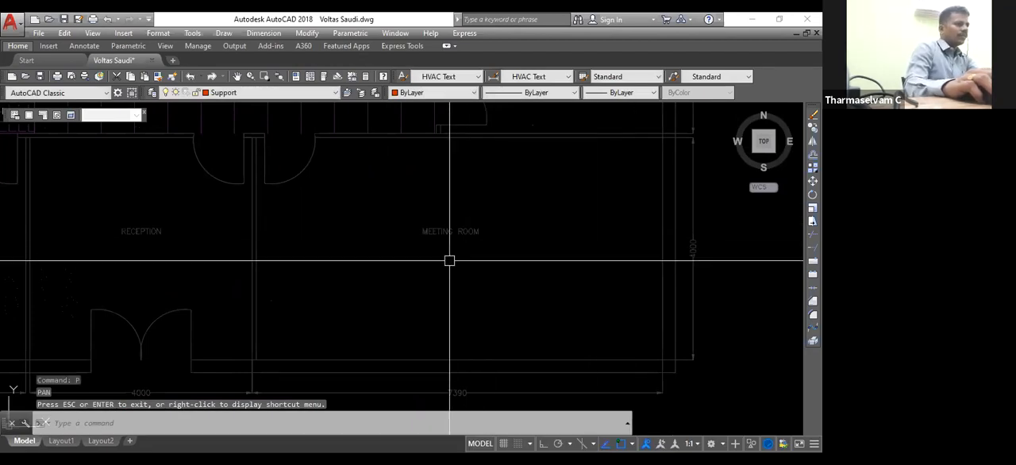
scroll(452, 262, down, 2)
scroll(509, 304, up, 2)
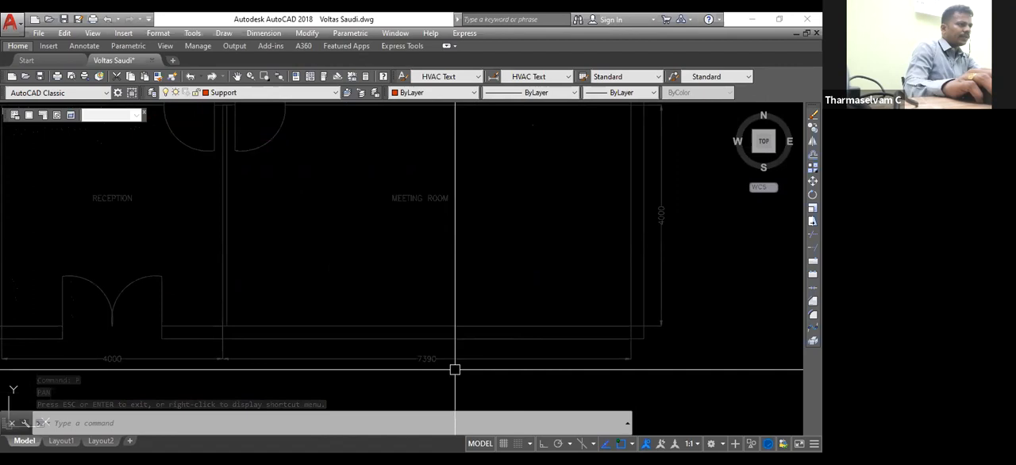
scroll(531, 328, down, 2)
scroll(613, 265, up, 2)
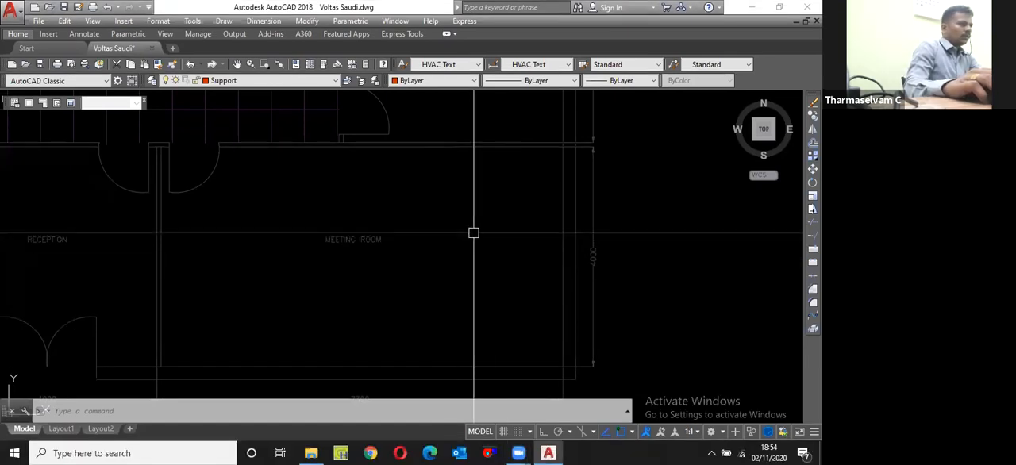
Step: Open Calculator and multiply the meeting room's length and width in metres, 7.39 × 4
key(super+r)
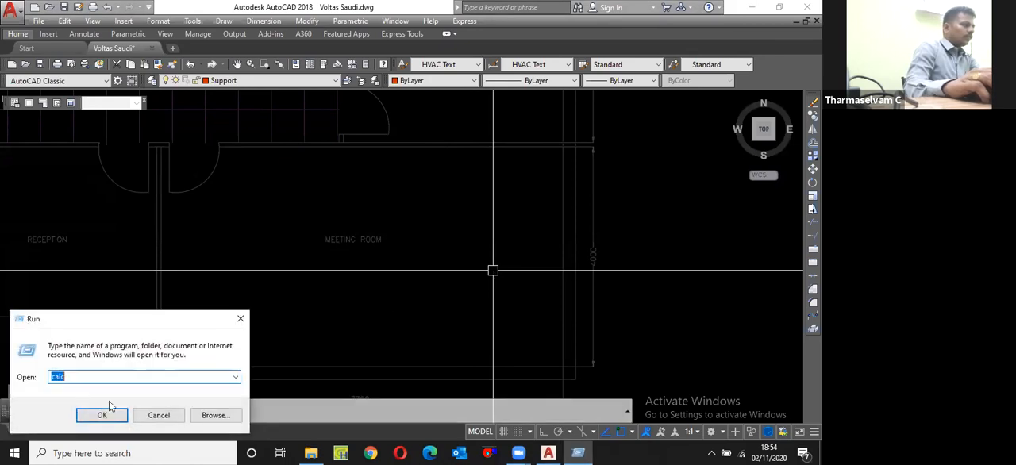
click(103, 415)
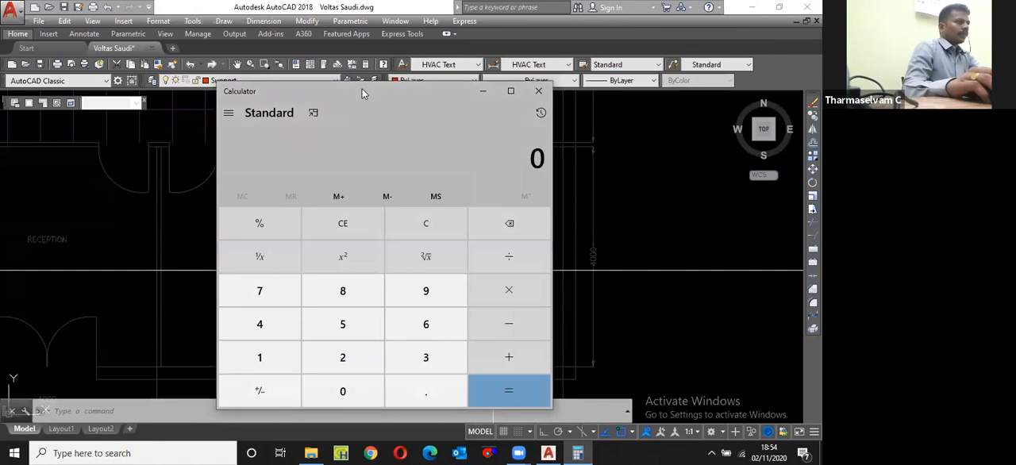
key(alt+Tab)
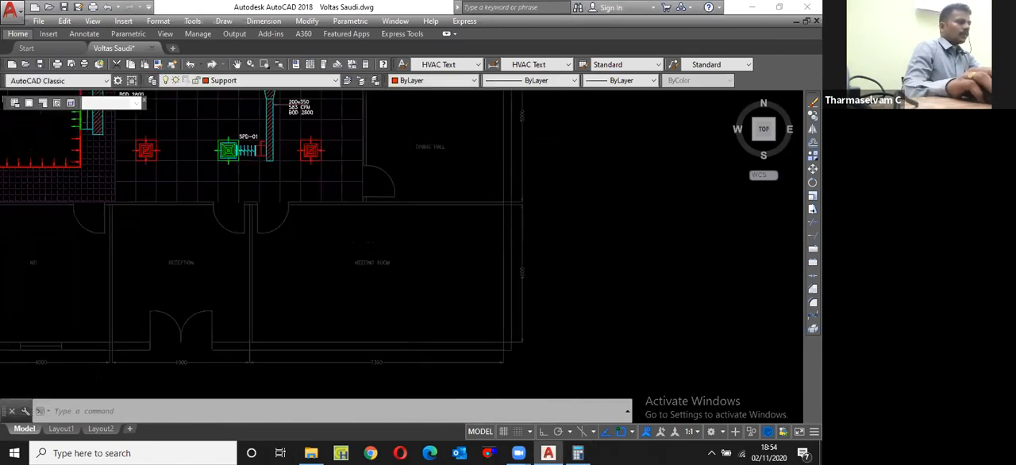
click(578, 453)
text(7.39)
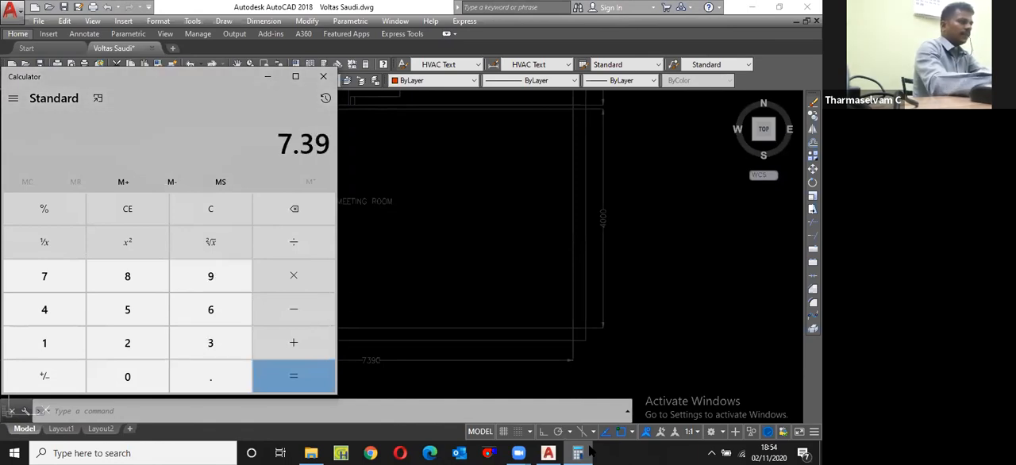
text( × 4)
key(Return)
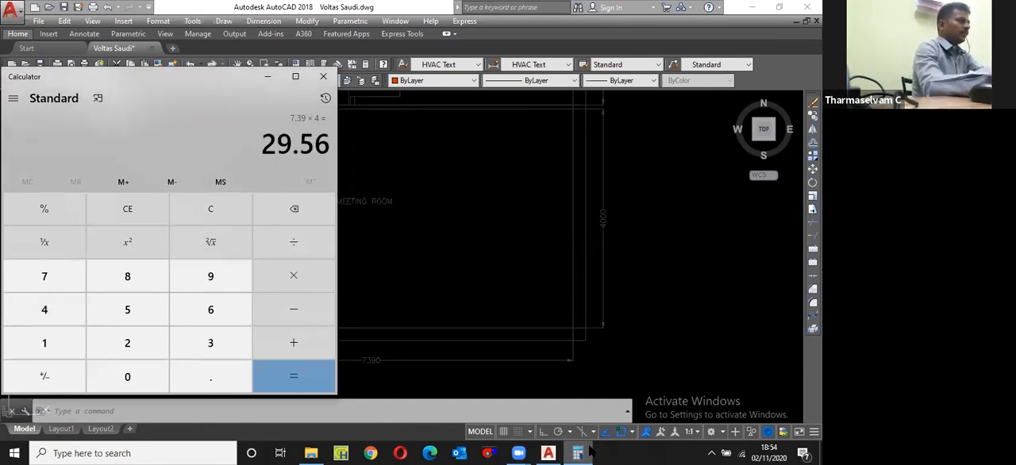
Step: Multiply the calculated room area by 10.76, divide it by 100 and multiply the result by 400
text(*10.76)
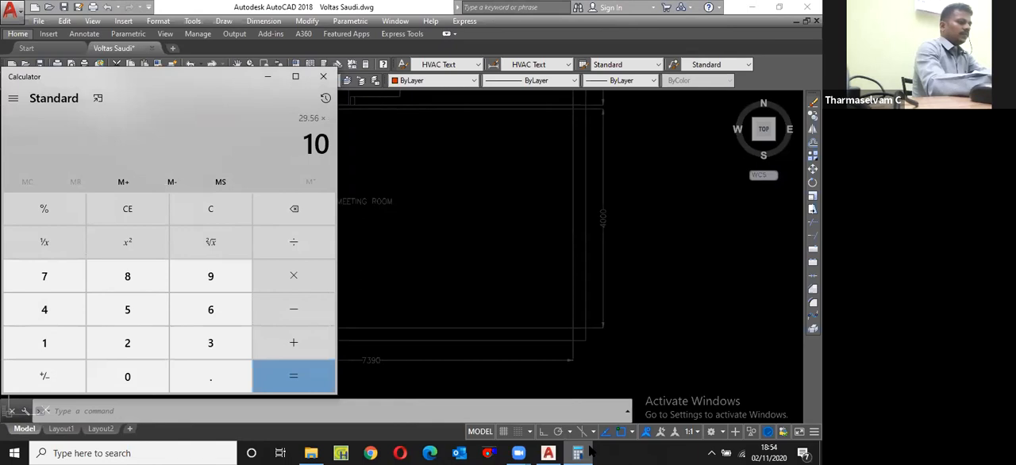
key(Return)
text(/40)
key(BackSpace)
key(BackSpace)
text(100)
key(Return)
text(*400)
key(Return)
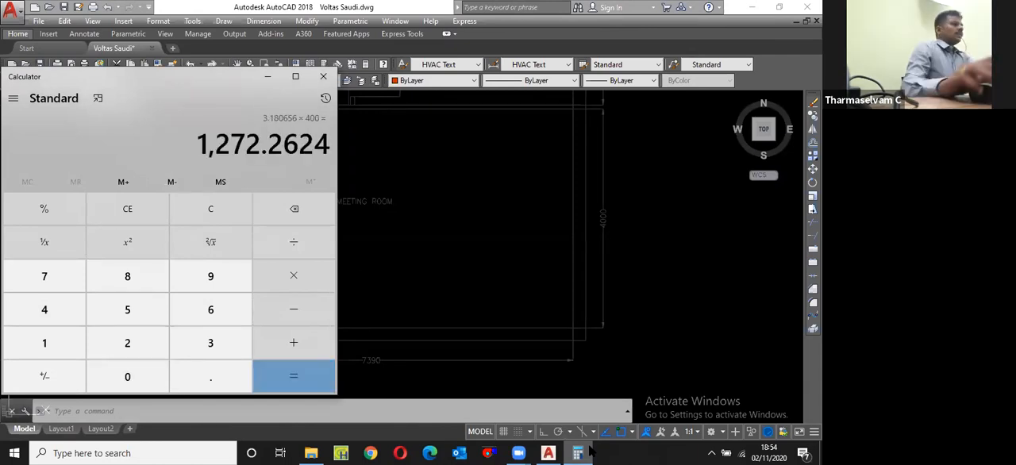
Step: Switch back to the AutoCAD drawing and make AHU the current layer
click(490, 208)
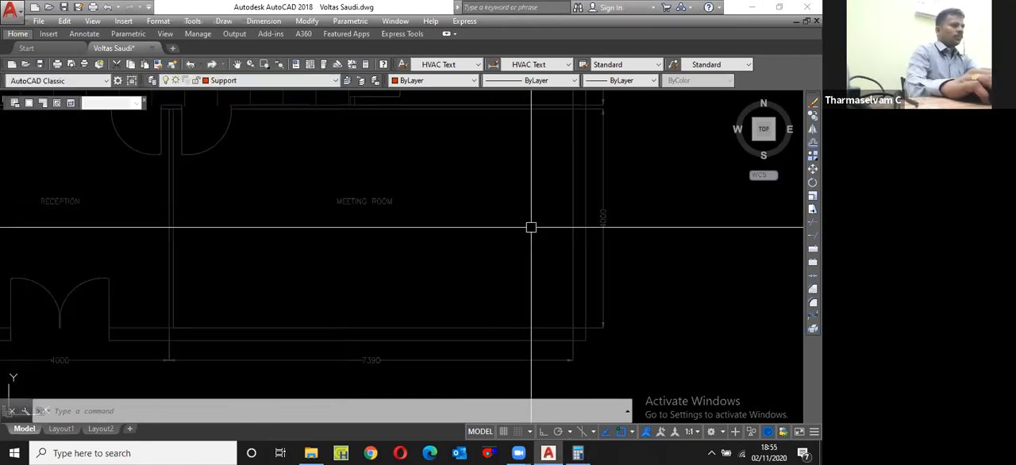
scroll(493, 235, down, 2)
scroll(493, 235, up, 4)
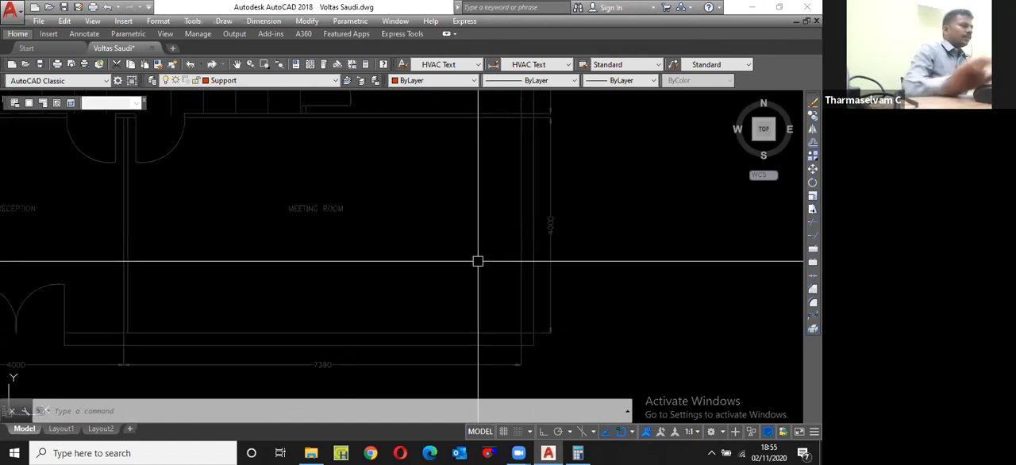
click(265, 81)
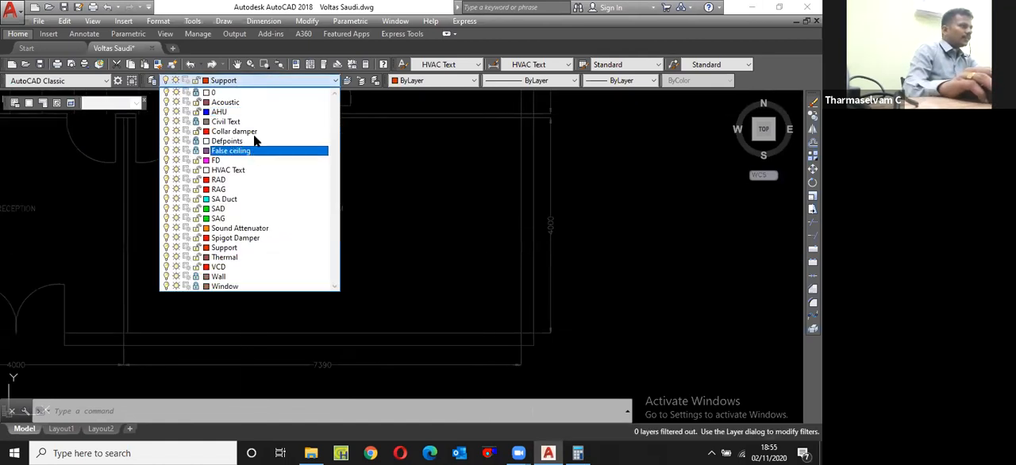
click(268, 111)
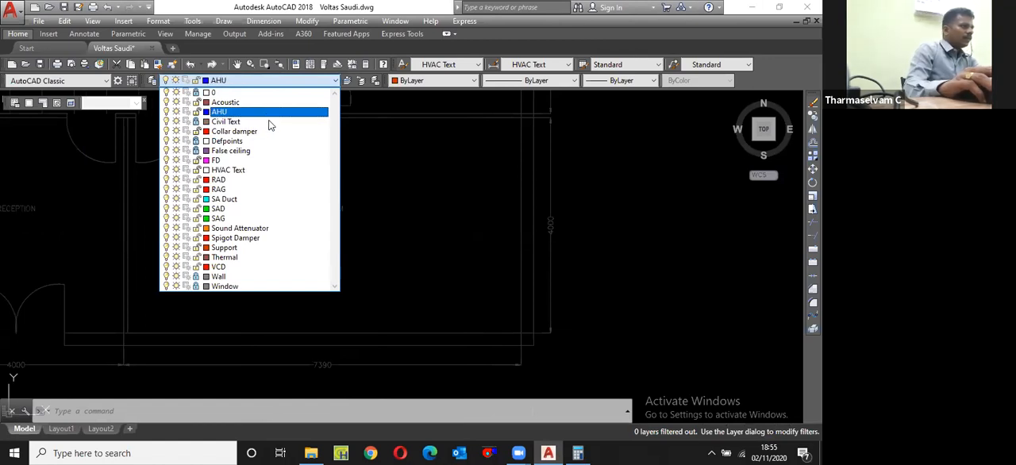
text(rec)
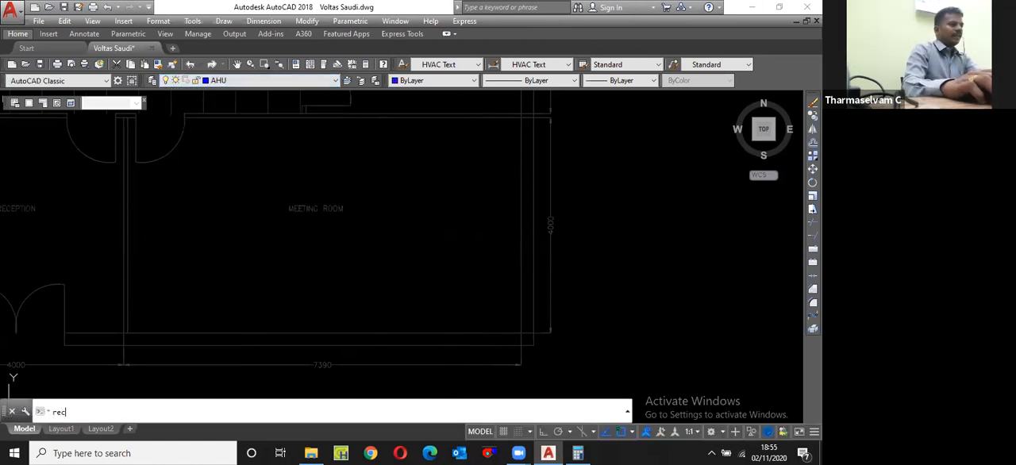
key(Return)
click(497, 212)
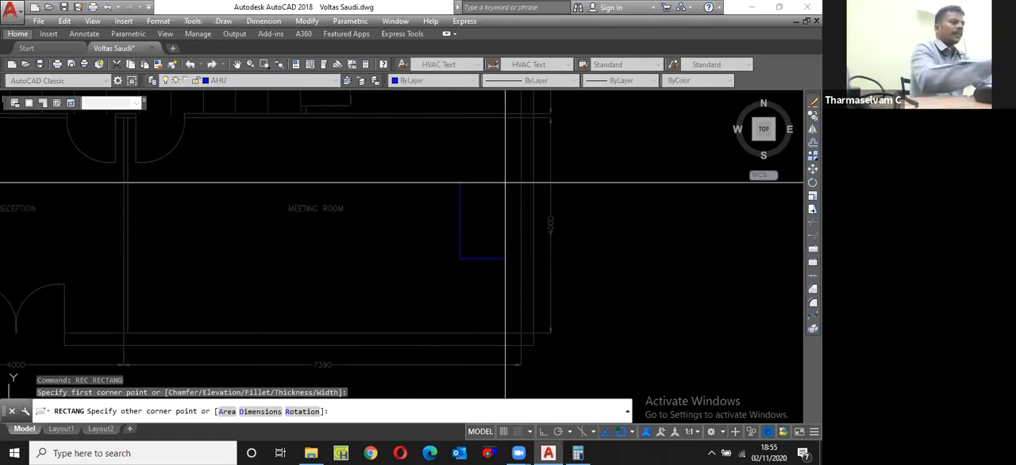
text(10)
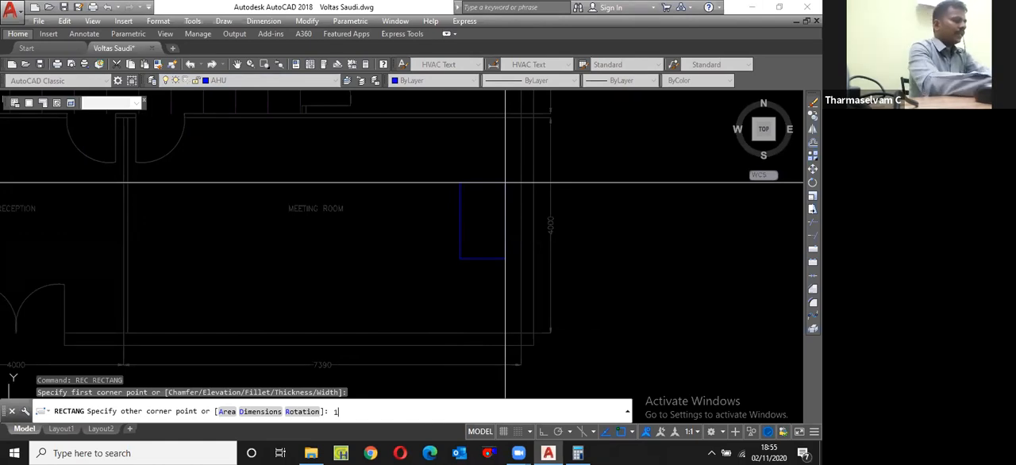
text(50)
key(Return)
text(55)
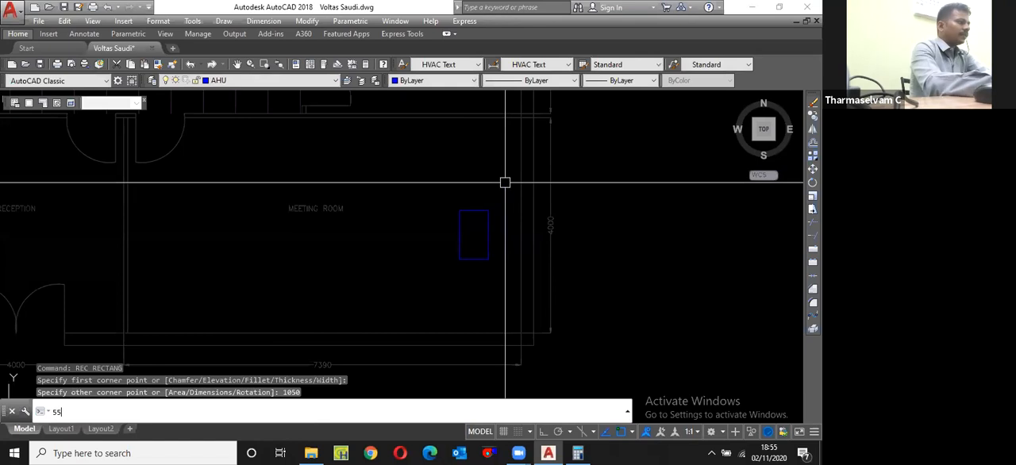
text(0)
key(Return)
drag(498, 298, 461, 245)
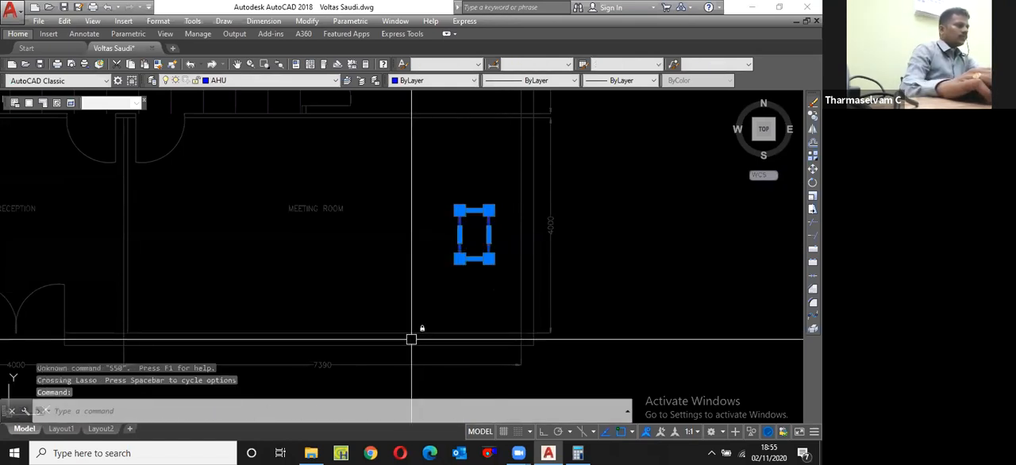
key(Delete)
Step: Draw a rectangle 1050 long and 550 wide inside the meeting room for the AHU
text(rec)
key(Return)
click(426, 292)
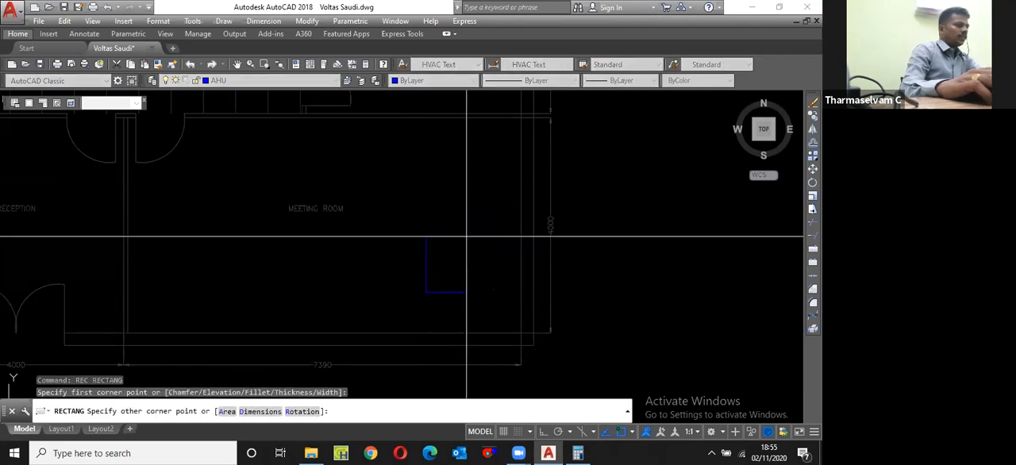
text(d)
key(Return)
text(105)
key(Return)
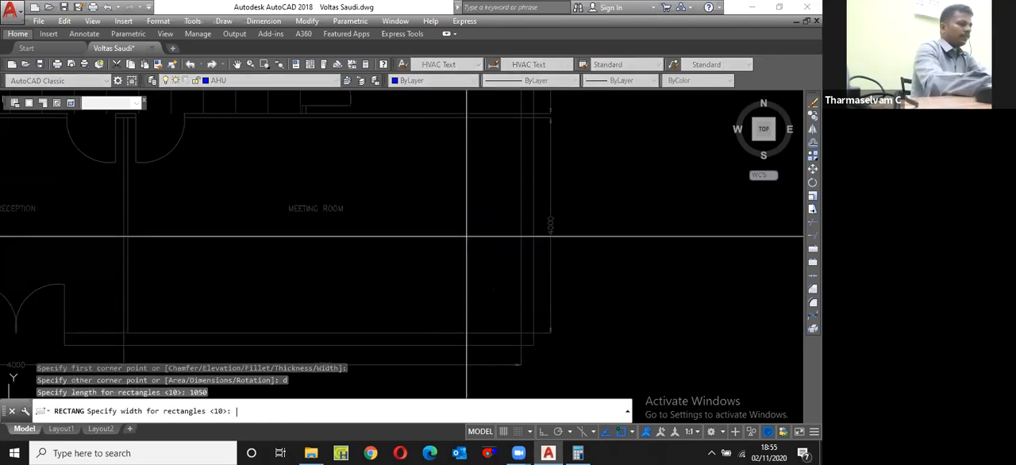
key(Return)
click(461, 238)
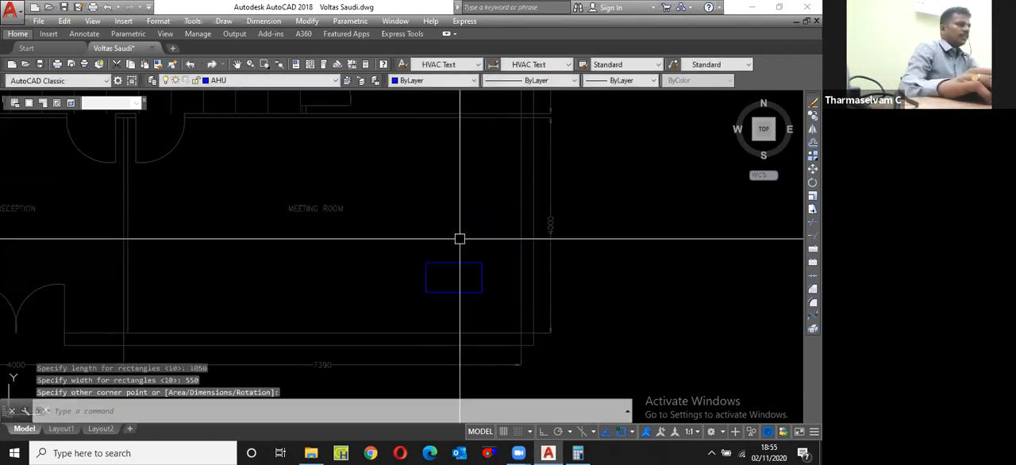
Step: Rotate the AHU rectangle by 90° with Ortho on so its long side runs vertically
click(464, 291)
scroll(463, 291, up, 4)
text(ro)
key(Return)
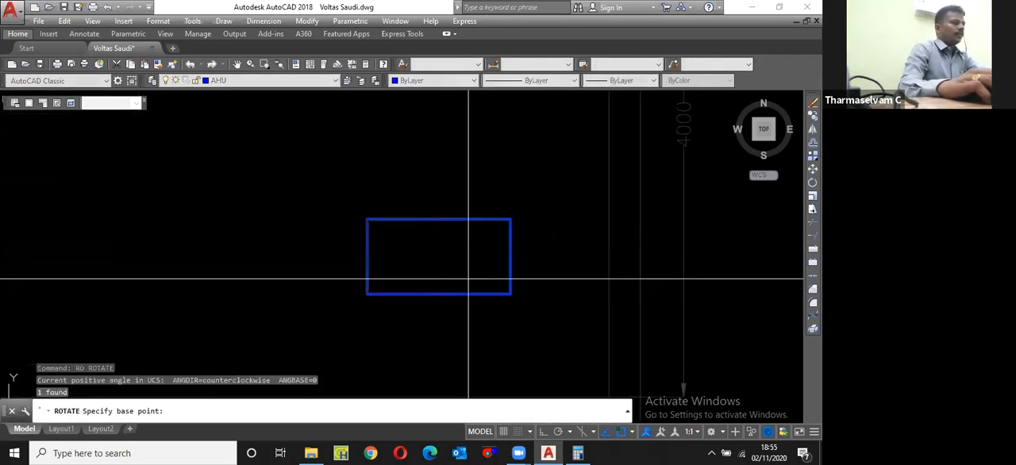
click(467, 270)
key(F8)
click(470, 251)
Step: Move the AHU rectangle by its right-side midpoint to the midpoint between the two ends of the meeting room's right wall
click(531, 289)
click(471, 307)
scroll(482, 301, down, 3)
text(m)
key(Return)
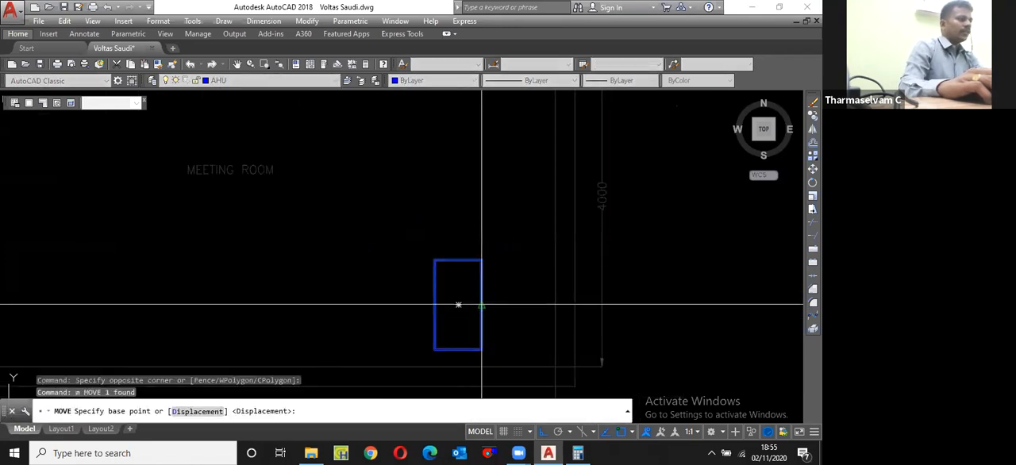
click(481, 305)
scroll(481, 294, down, 3)
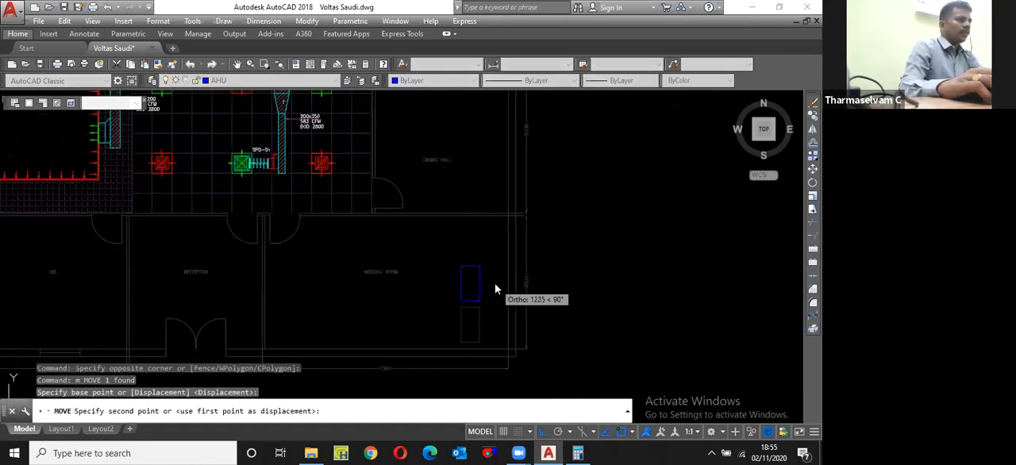
shift+right_click(494, 284)
click(528, 171)
scroll(516, 230, up, 5)
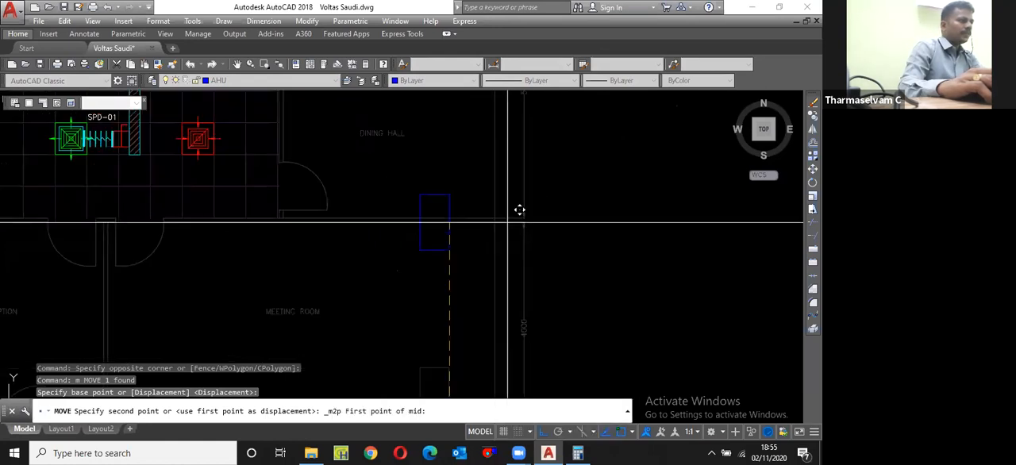
click(509, 205)
scroll(498, 218, down, 4)
scroll(492, 304, up, 6)
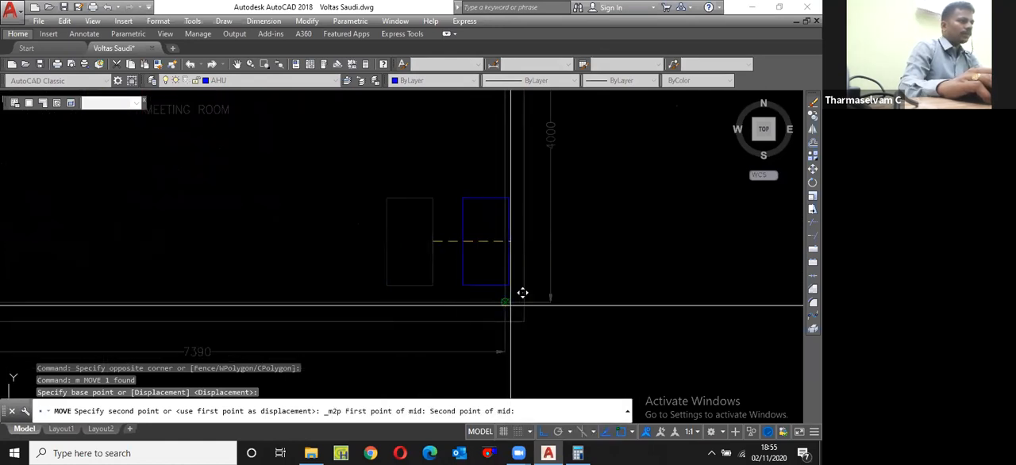
click(509, 305)
scroll(489, 321, down, 3)
scroll(469, 286, up, 3)
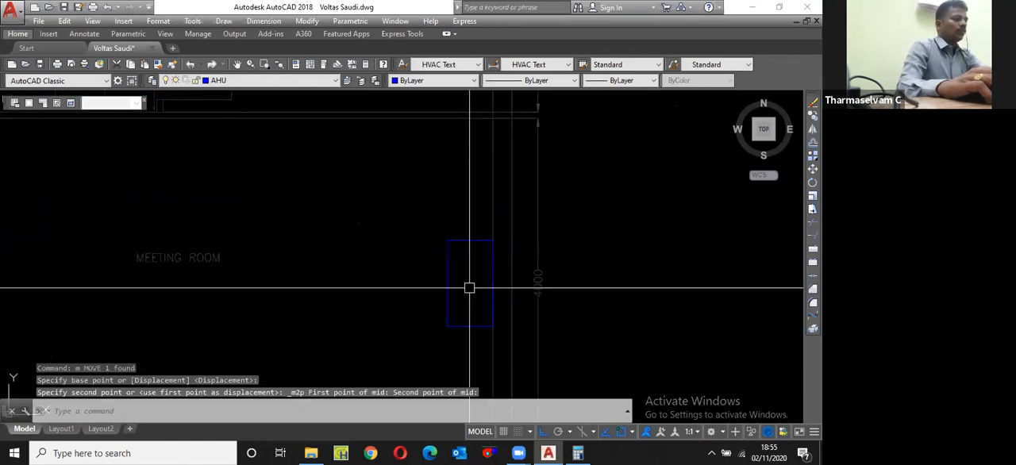
Step: Move the AHU rectangle 600 horizontally away from the right wall into the meeting room
text(m)
key(Return)
text(p)
key(Return)
key(Return)
click(479, 282)
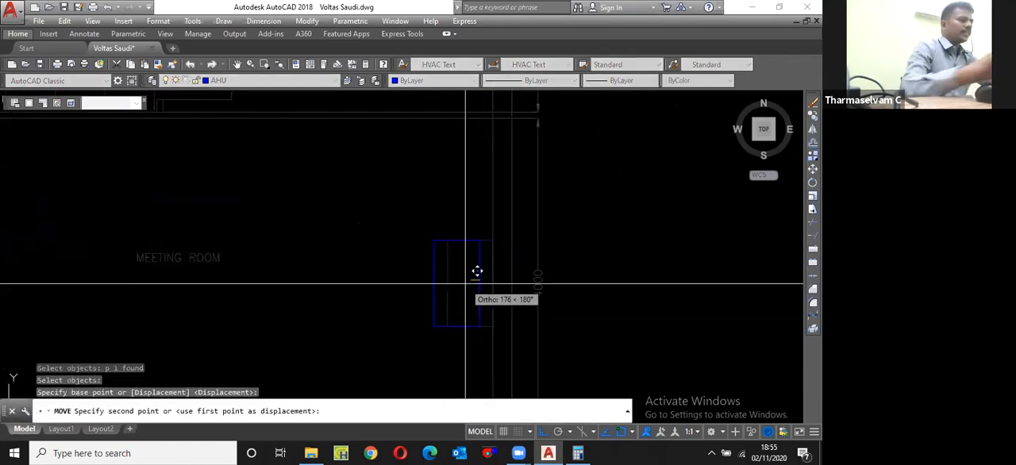
Step: Offset the AHU rectangle 25 inward to form a double outline
key(Return)
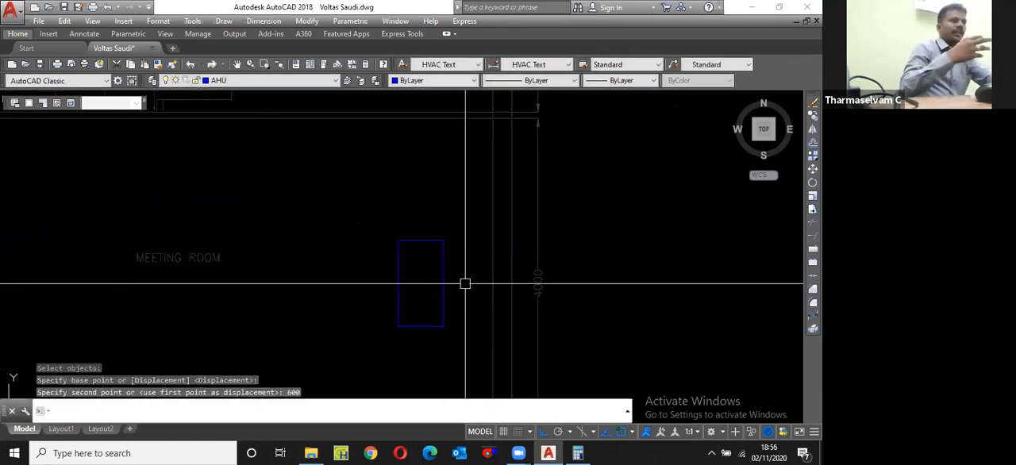
text(o)
key(Return)
text(25)
key(Return)
scroll(418, 239, up, 2)
click(418, 240)
click(427, 283)
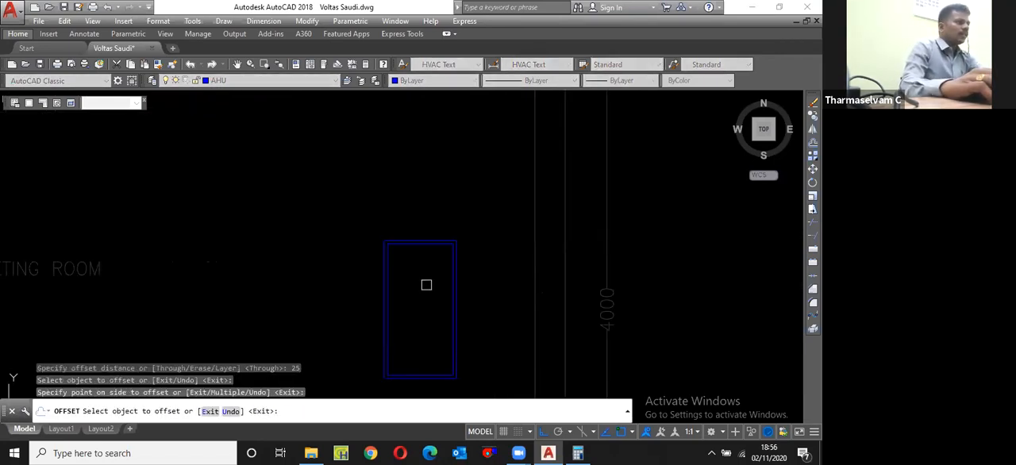
key(Escape)
Step: Draw a vertical line across the meeting room between its lower and upper walls, just left of the AHU
scroll(456, 254, down, 6)
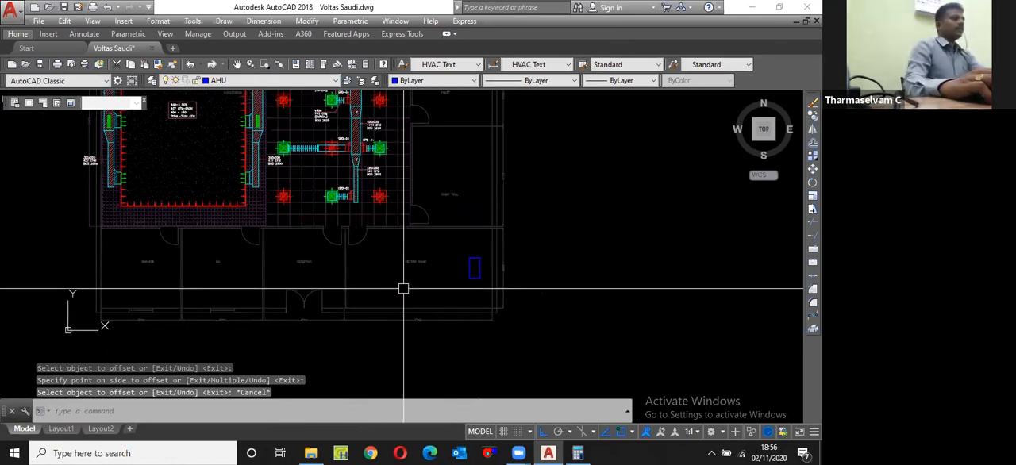
scroll(401, 274, up, 3)
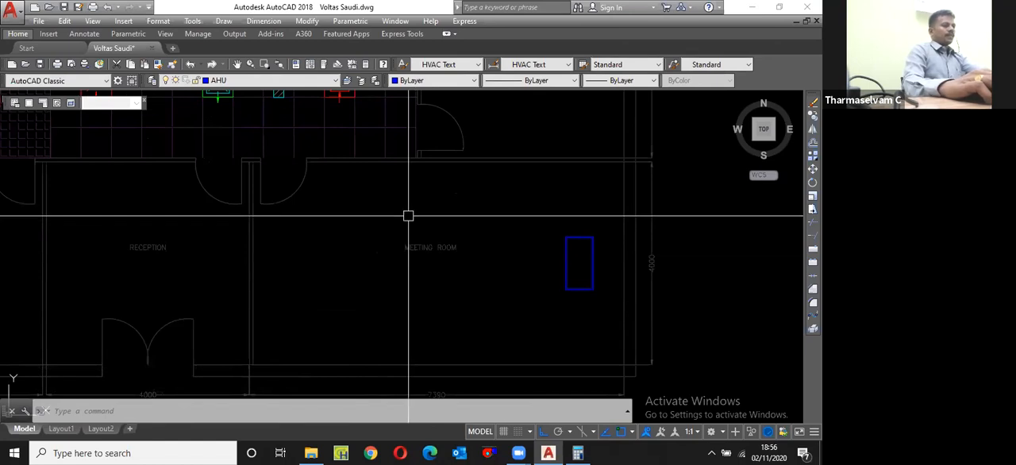
scroll(421, 199, down, 2)
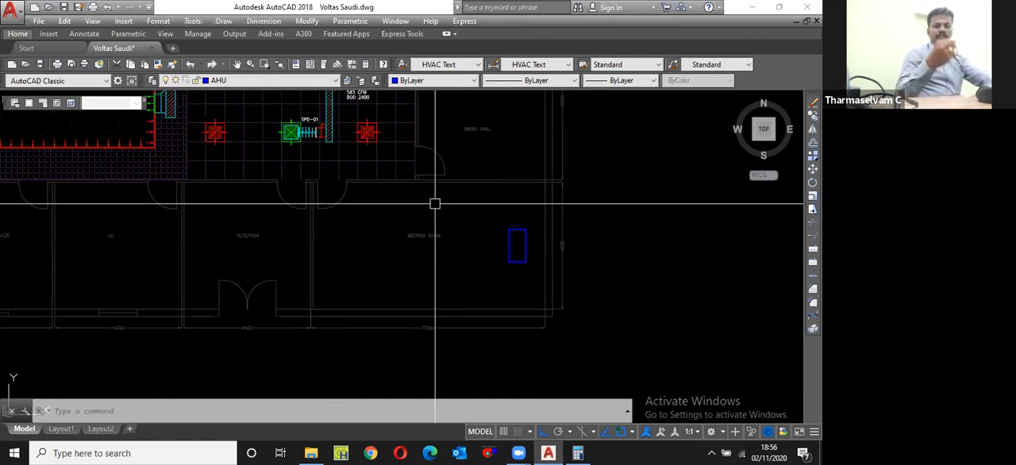
scroll(501, 246, up, 2)
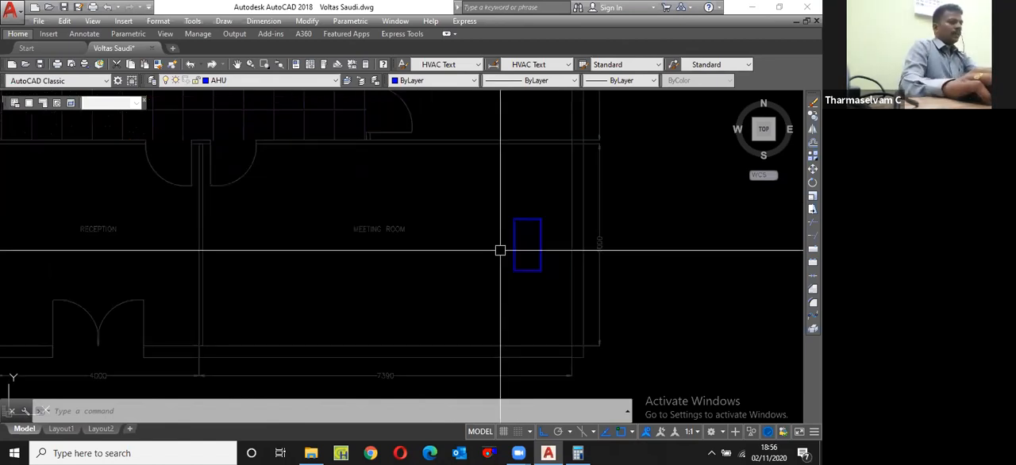
text(l)
key(Return)
click(491, 359)
click(495, 141)
key(Escape)
Step: Calculate 4 divided by 3 in Calculator and return to the drawing
click(578, 452)
text(4/3)
key(Return)
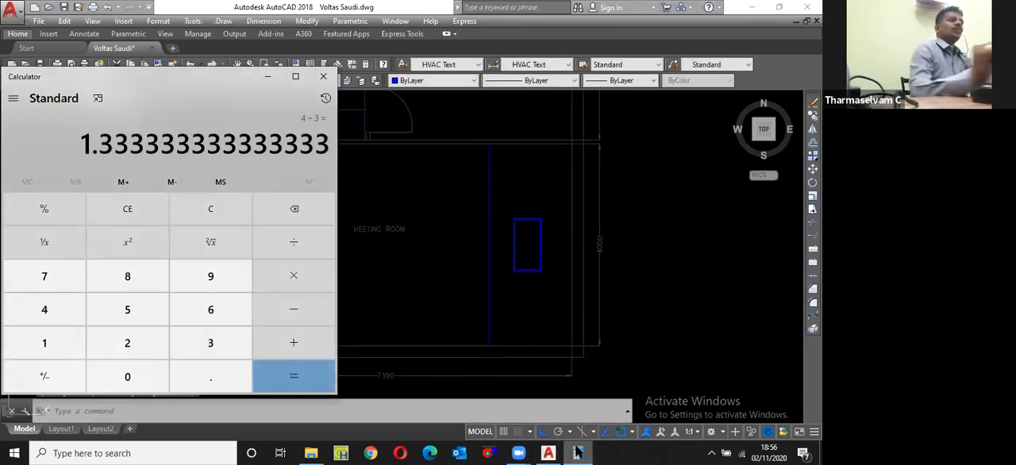
click(578, 453)
Step: Divide the vertical line into 2 equal segments with the Divide command
text(d)
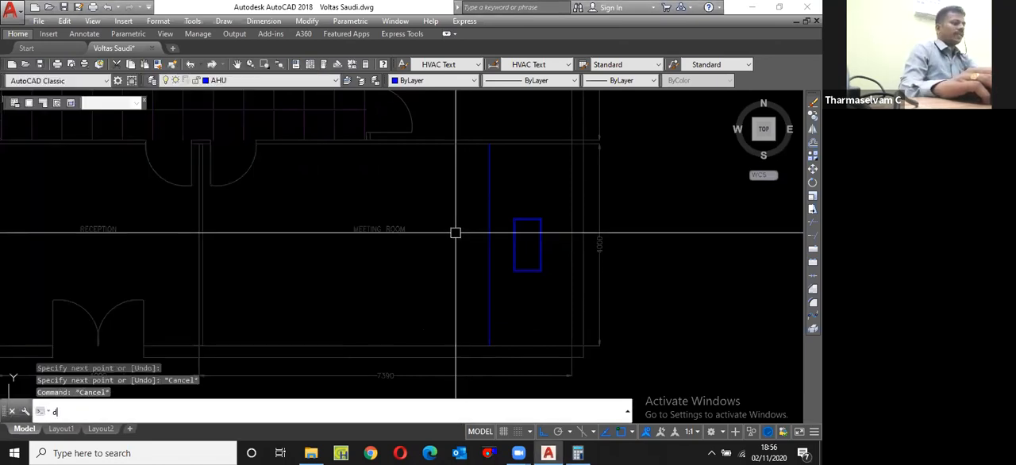
text(iv)
key(Return)
click(489, 228)
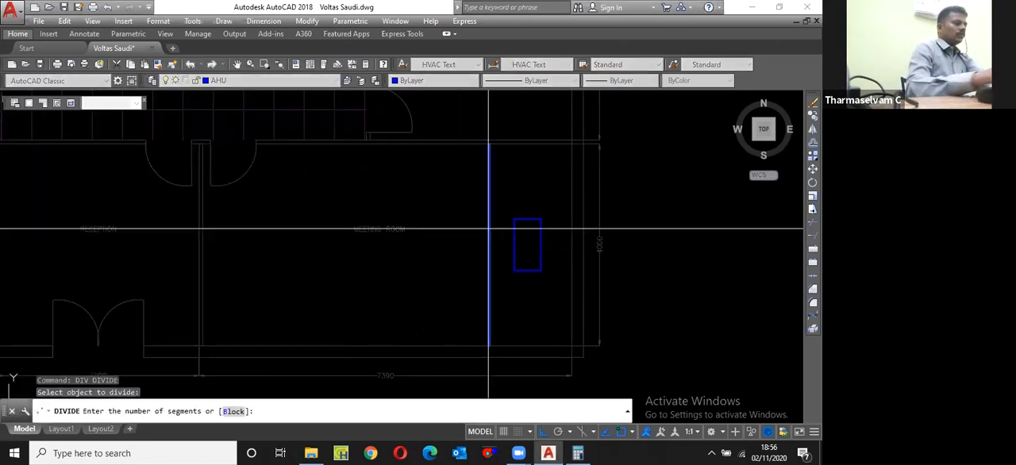
text(2)
key(Return)
Step: Move the division point up to the midpoint between its current position and the vertical line's upper end
click(456, 217)
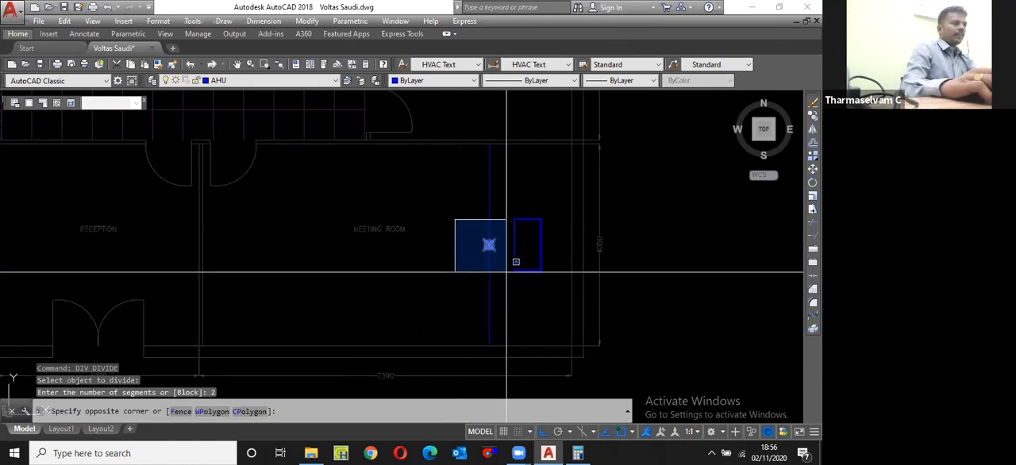
click(507, 272)
text(m)
key(Return)
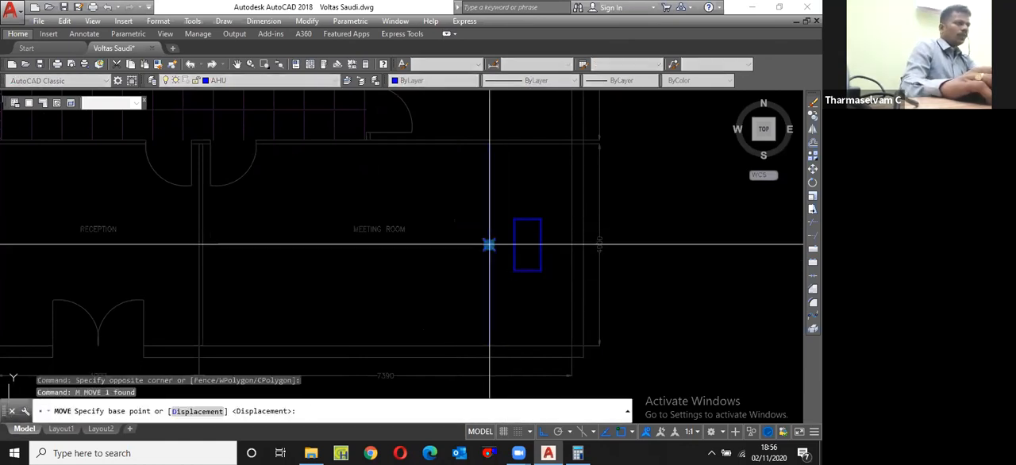
click(489, 244)
shift+right_click(535, 173)
click(536, 173)
click(500, 236)
scroll(489, 163, up, 4)
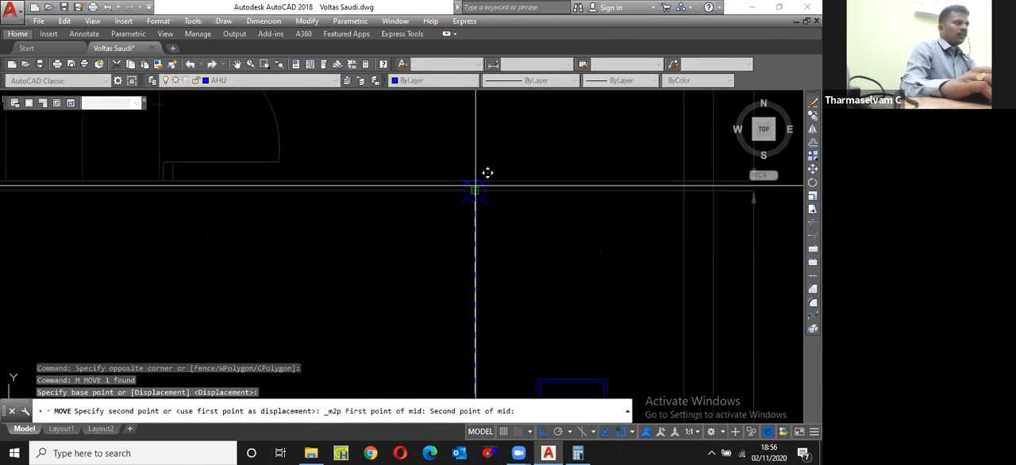
click(440, 242)
Step: Mirror the point about a horizontal axis through the vertical line's midpoint, keeping the source point
scroll(442, 242, down, 2)
click(433, 315)
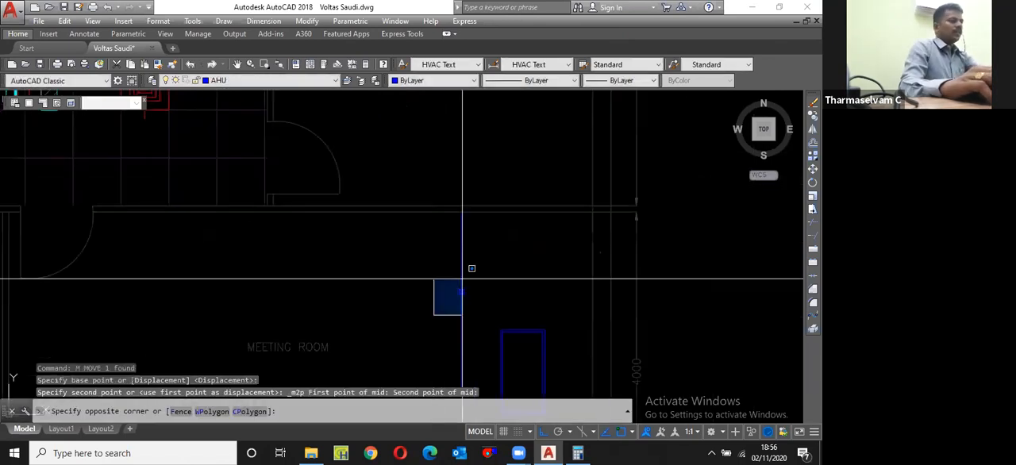
click(487, 273)
scroll(467, 225, down, 4)
text(mi)
key(Return)
scroll(467, 303, up, 3)
click(465, 268)
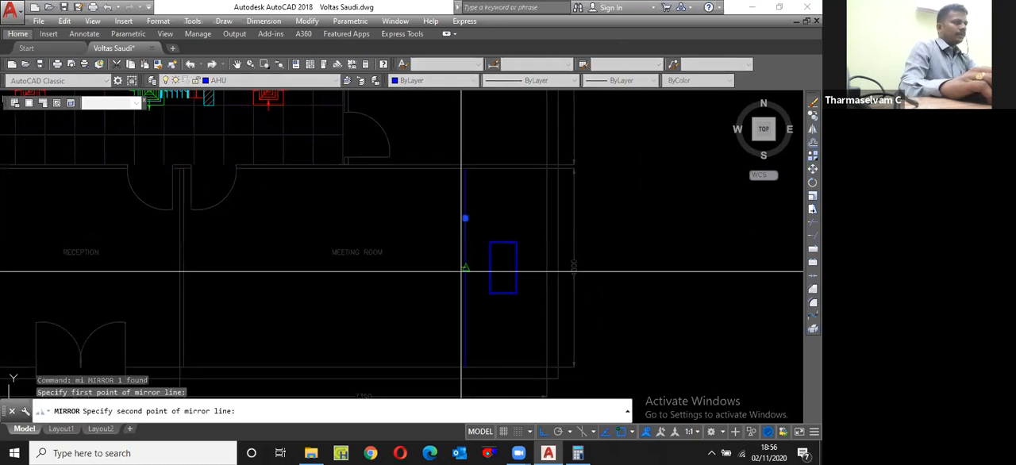
click(402, 280)
key(Return)
Step: Draw a horizontal line from the lower point to the meeting room's left wall and stretch its other end to the right wall
text(l)
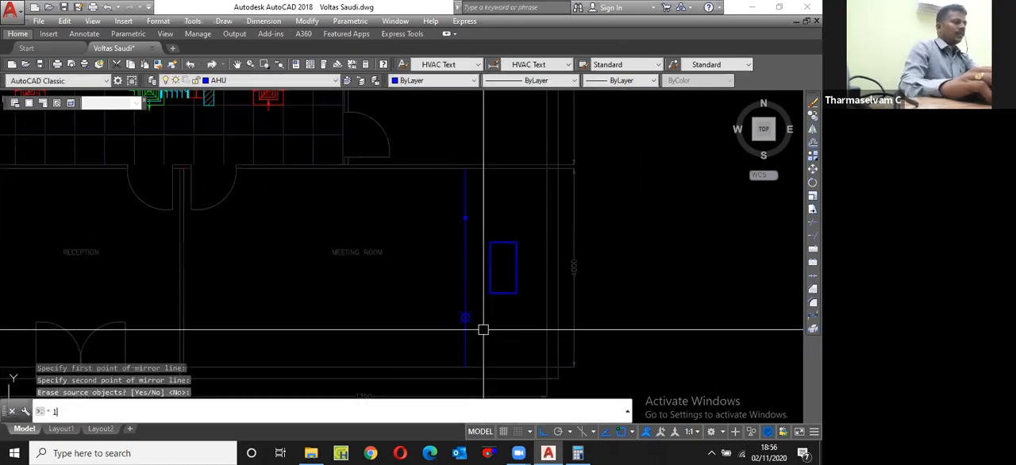
key(Return)
click(465, 317)
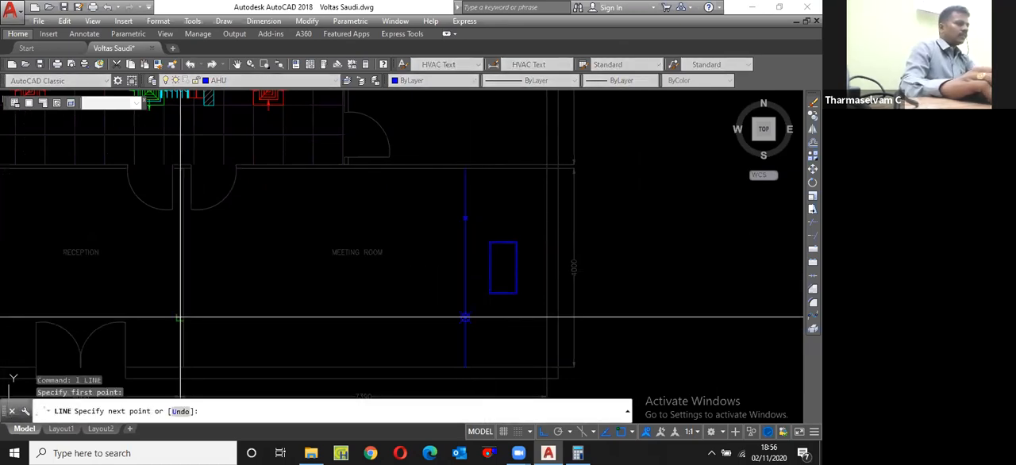
click(182, 318)
key(Escape)
click(465, 318)
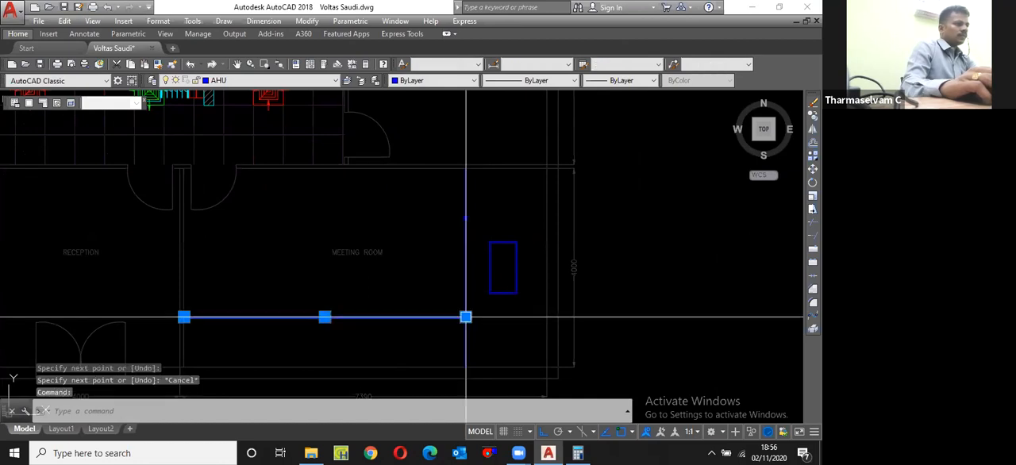
click(465, 317)
scroll(522, 321, up, 2)
click(561, 315)
key(Escape)
Step: Erase the mirrored point where the horizontal and vertical lines cross
click(392, 288)
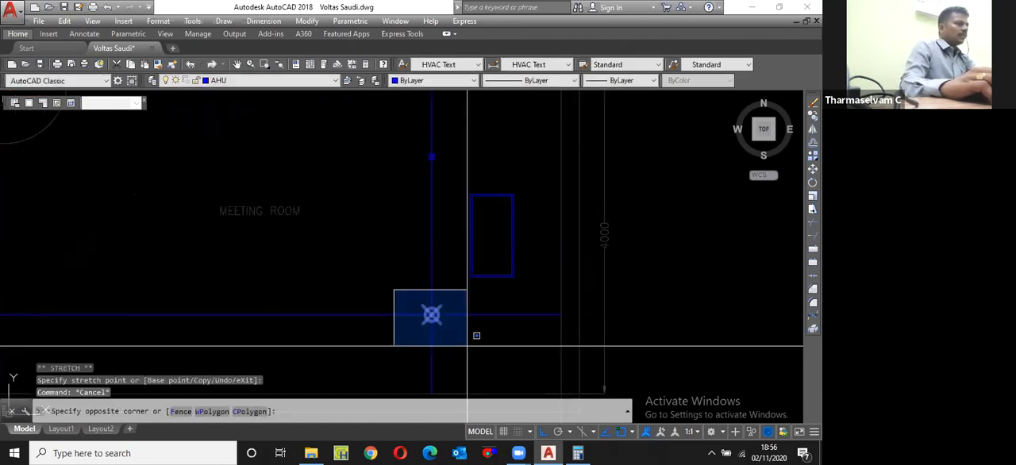
click(467, 345)
text(e)
key(Return)
scroll(433, 244, down, 2)
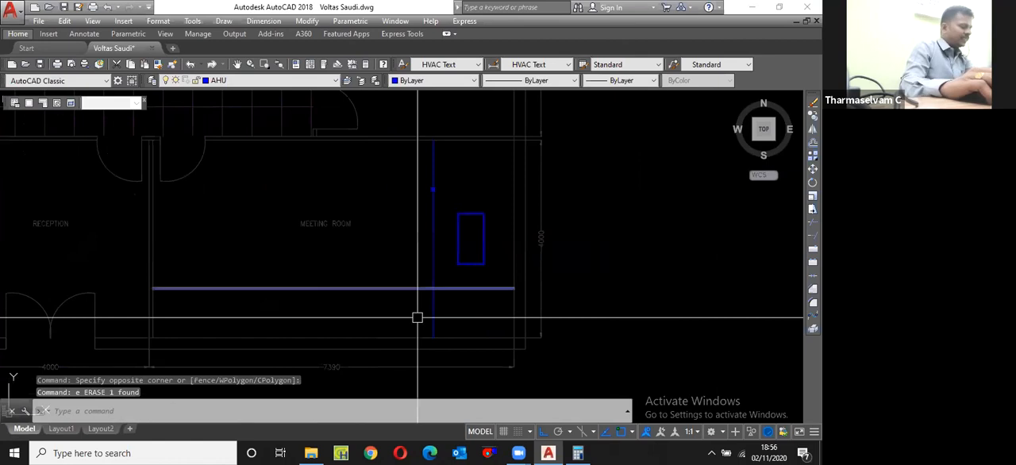
Step: Calculate 7.39 divided by 3 in Calculator
scroll(438, 293, up, 2)
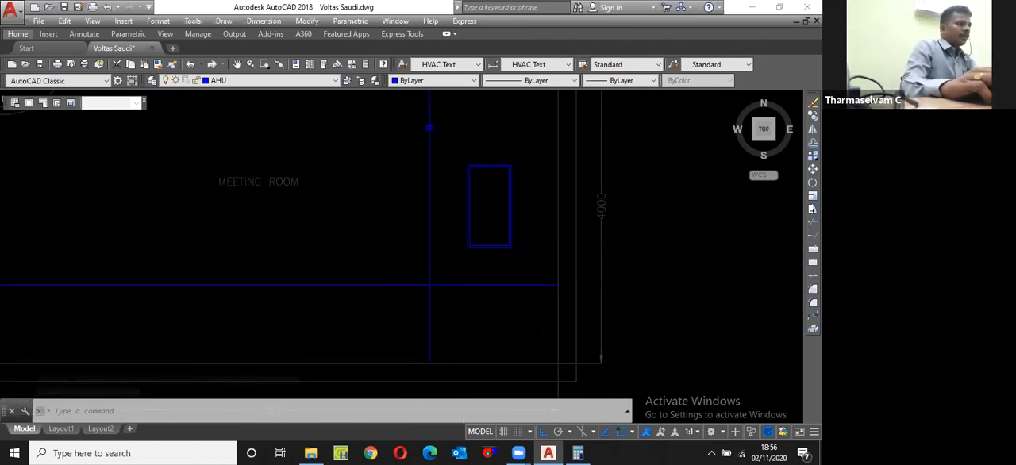
scroll(483, 246, down, 4)
scroll(484, 301, up, 2)
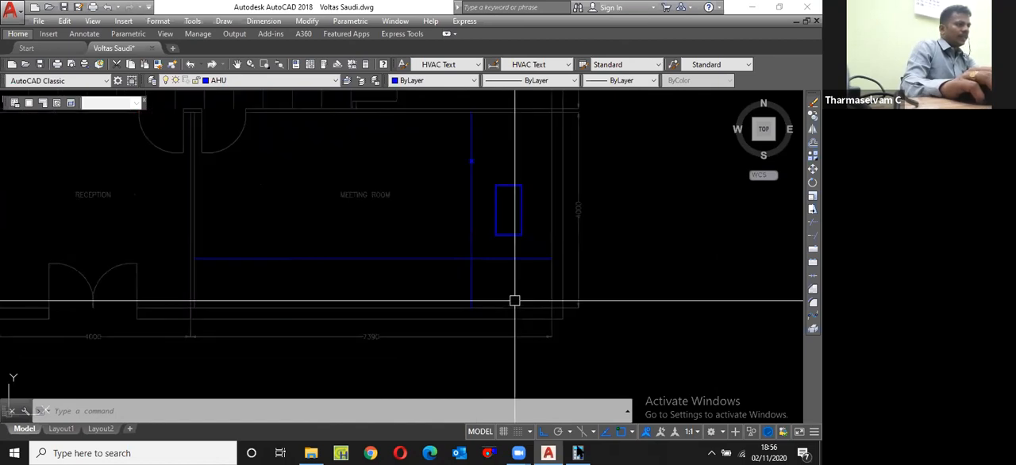
click(578, 452)
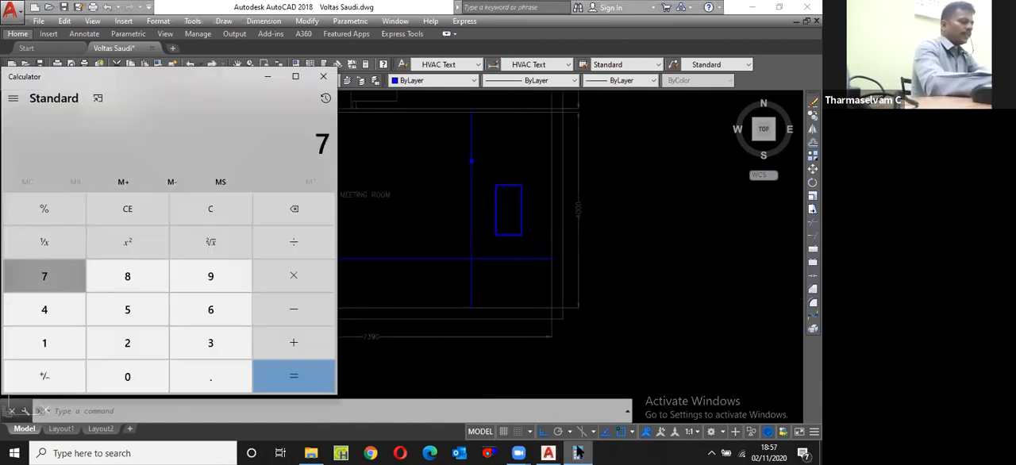
text(.39)
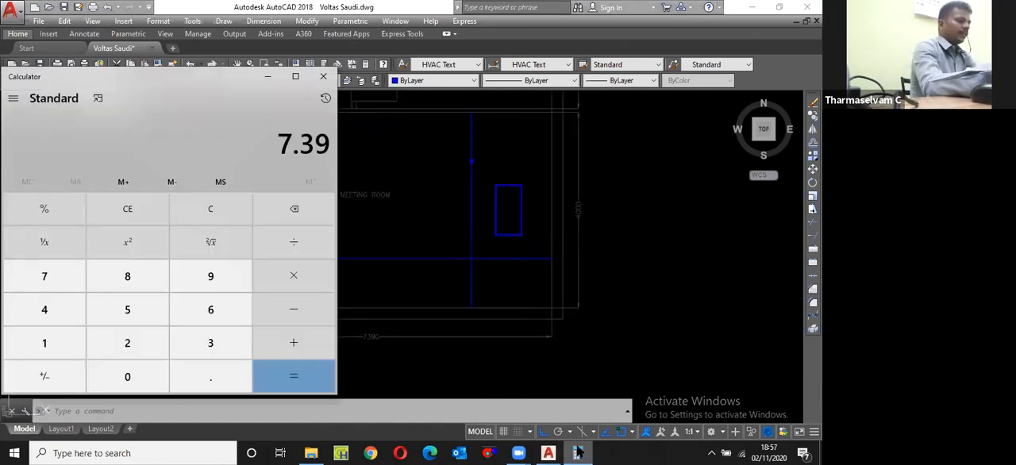
text(/3)
key(Return)
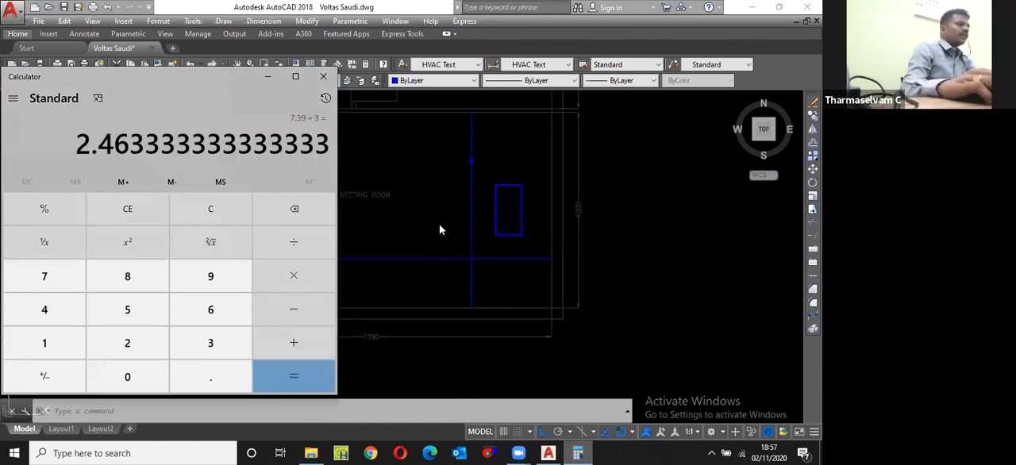
Step: Return to the drawing and divide the horizontal line into 3 equal segments
click(439, 224)
text(divide:)
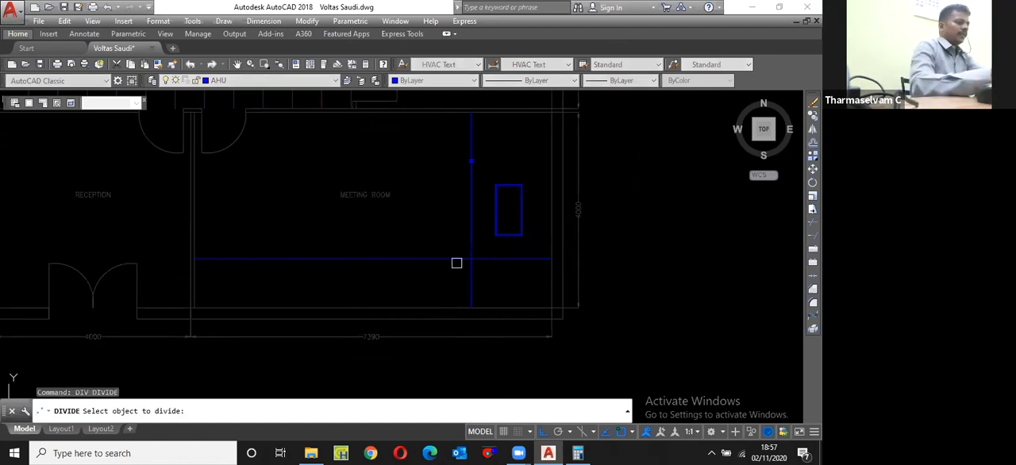
click(457, 259)
text(3)
key(Return)
Step: Move both division points right so the right one sits midway between its current position and the right wall
click(290, 293)
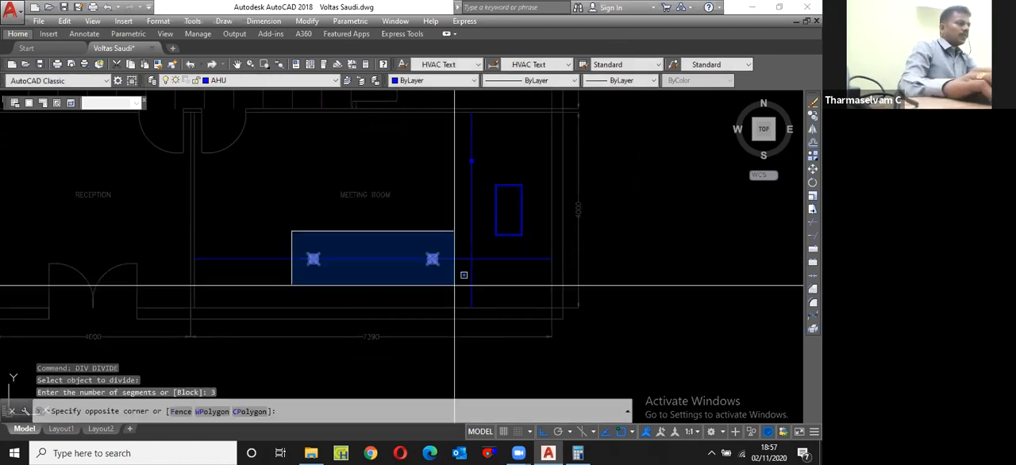
click(458, 283)
text(m)
key(Return)
click(431, 258)
shift+right_click(449, 245)
click(480, 176)
click(432, 259)
click(563, 246)
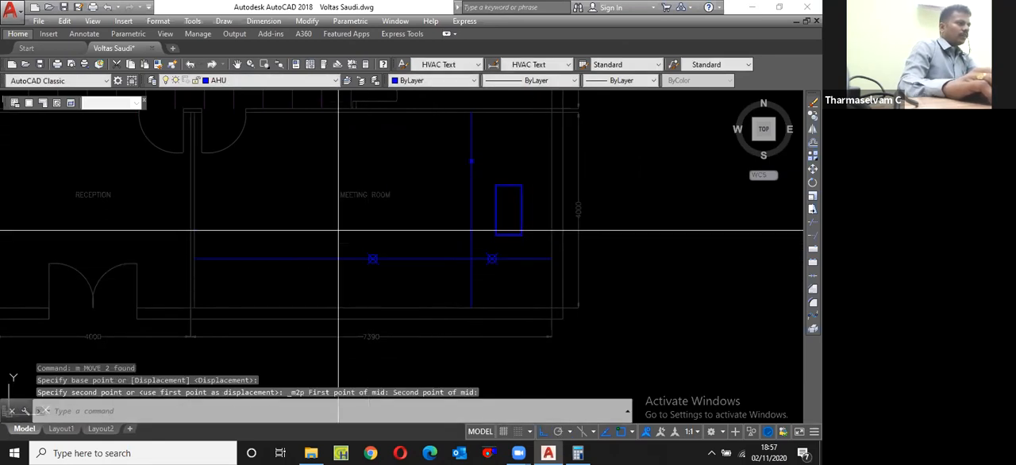
Step: Copy the left point further left by the spacing between the two points, making a row of three
click(412, 283)
text(cp)
key(Return)
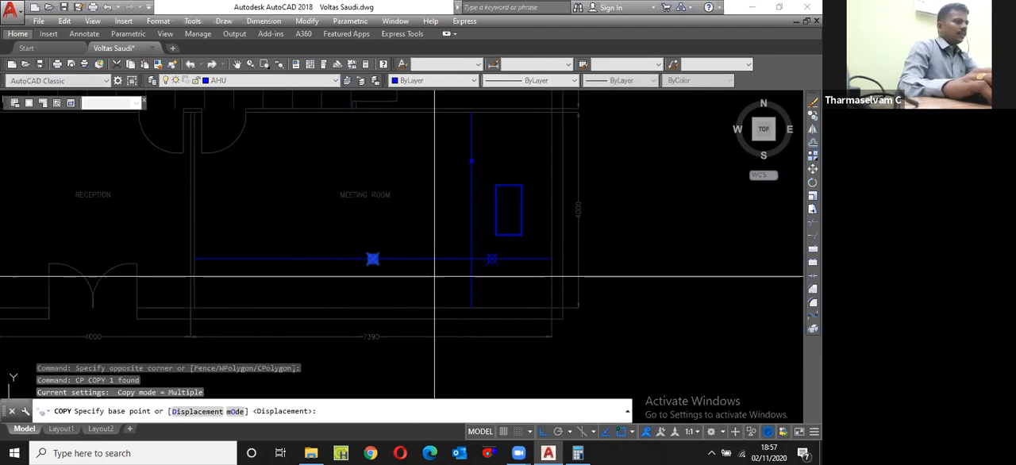
click(492, 259)
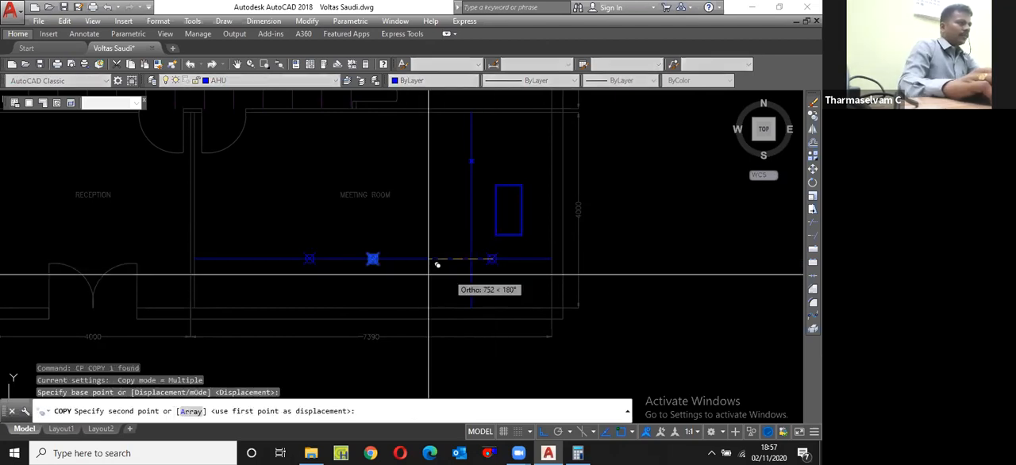
click(373, 259)
key(Escape)
Step: Copy the row of three points up, from the crossing of the two lines to the upper point on the vertical line
click(239, 246)
click(525, 288)
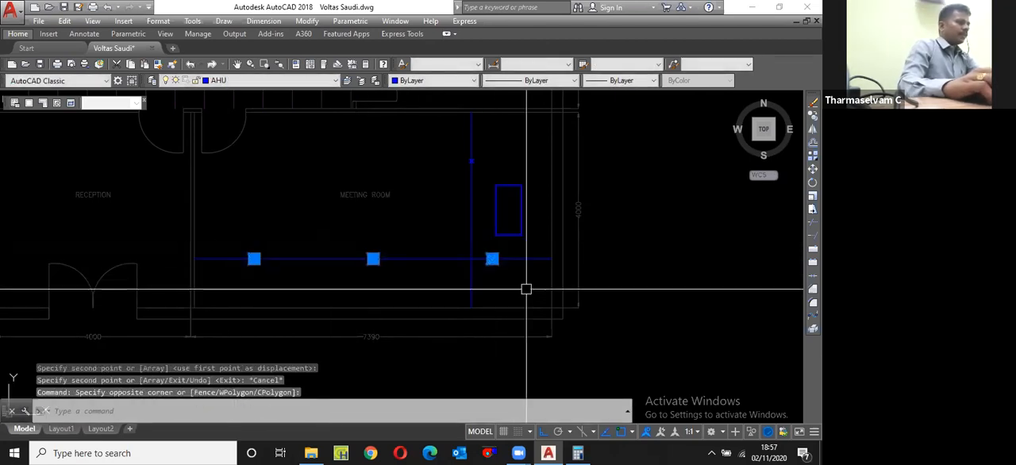
text(cp)
key(Return)
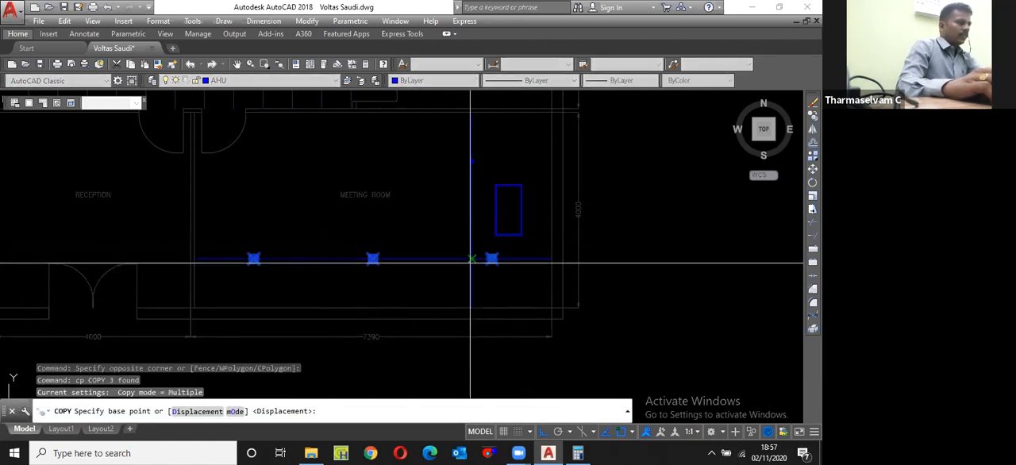
click(471, 259)
click(471, 161)
key(Escape)
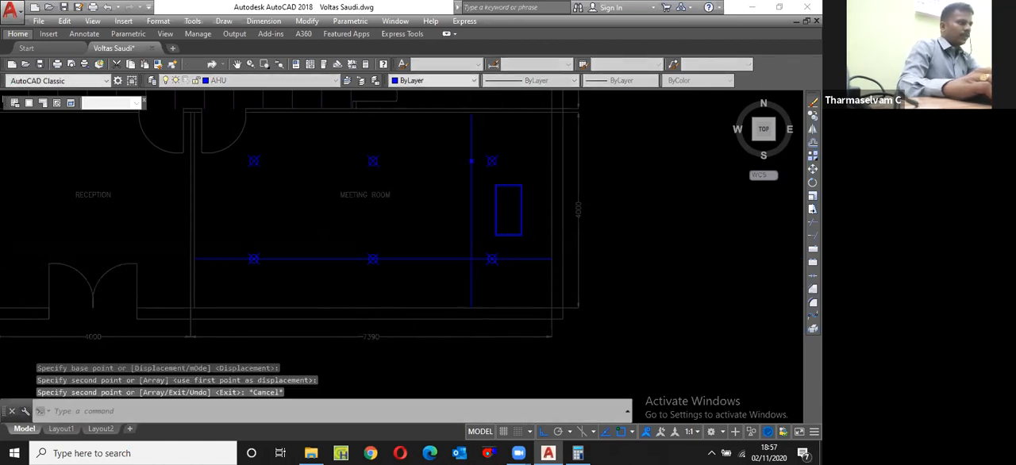
Step: Erase the vertical and horizontal construction lines and the extra point on the vertical line
scroll(473, 173, up, 4)
click(476, 130)
click(463, 194)
scroll(465, 196, down, 2)
click(431, 340)
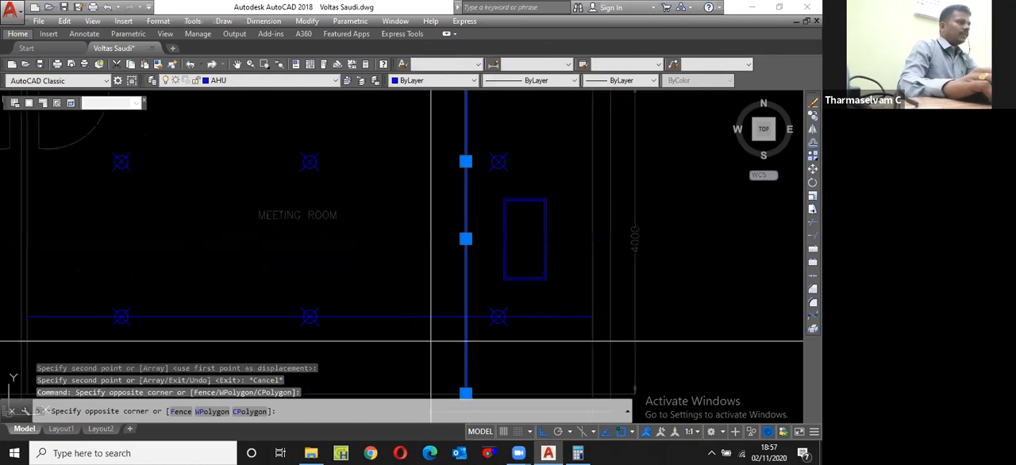
click(409, 297)
text(e)
scroll(489, 221, down, 4)
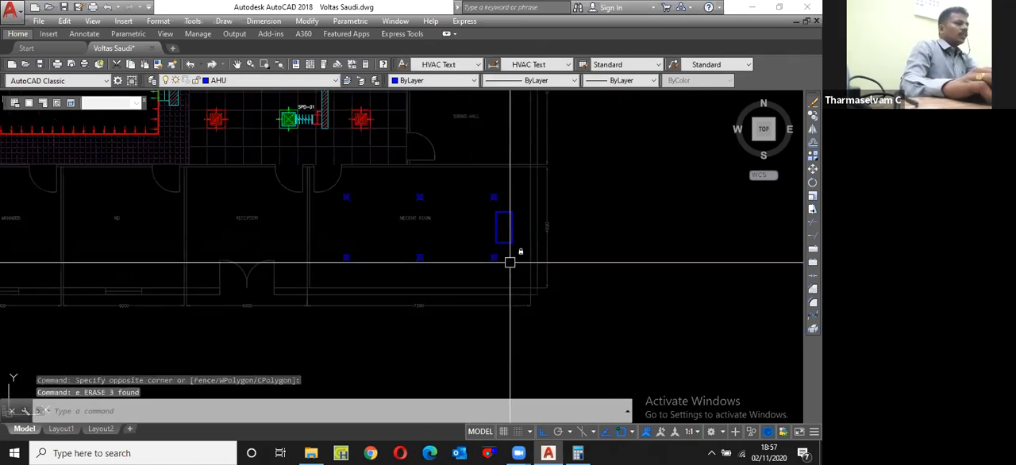
scroll(511, 261, up, 2)
scroll(483, 261, up, 2)
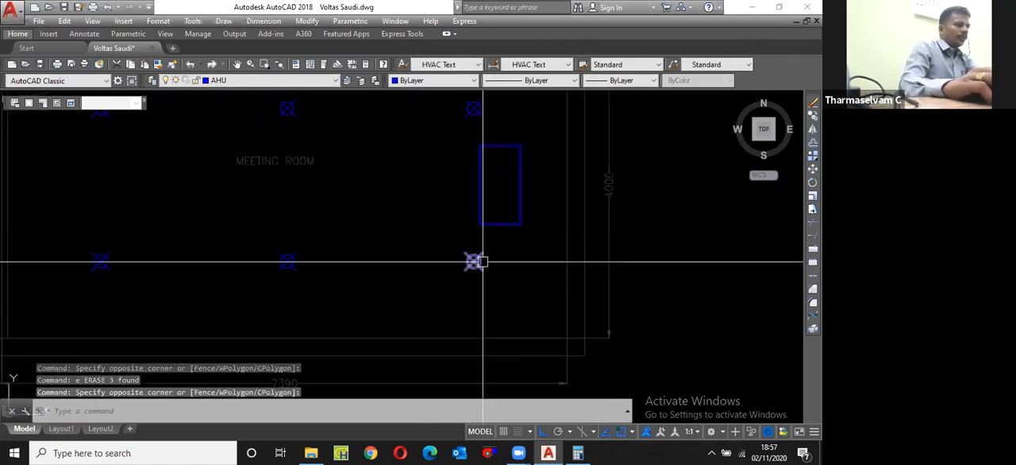
key(Escape)
scroll(482, 261, down, 2)
text(p)
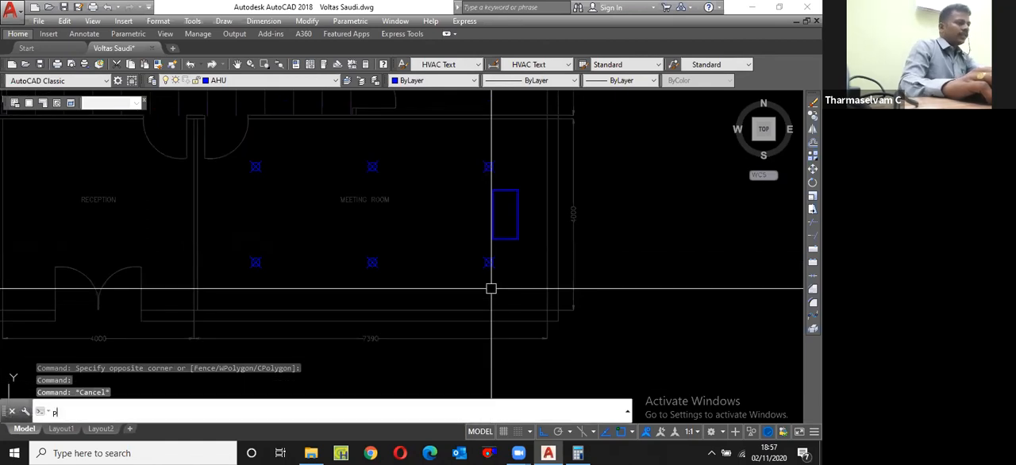
key(Return)
scroll(512, 272, down, 4)
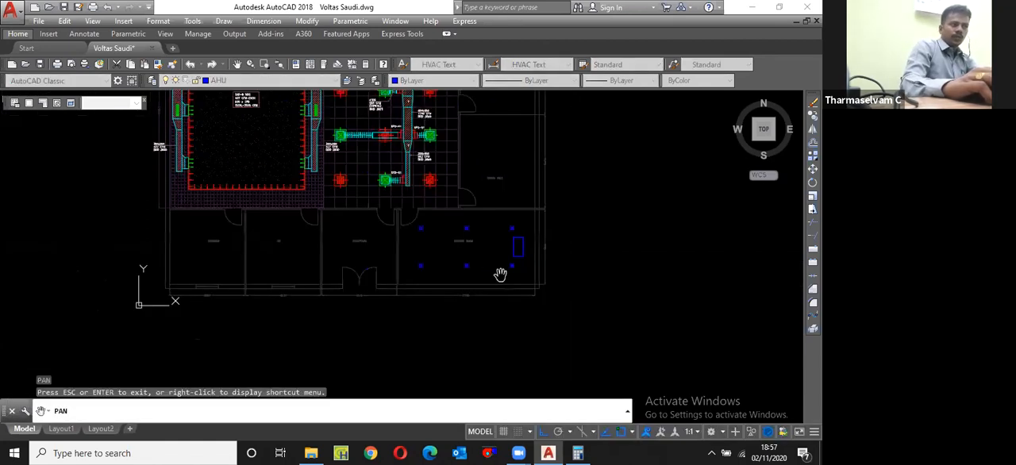
scroll(500, 274, up, 4)
scroll(543, 280, down, 2)
key(Escape)
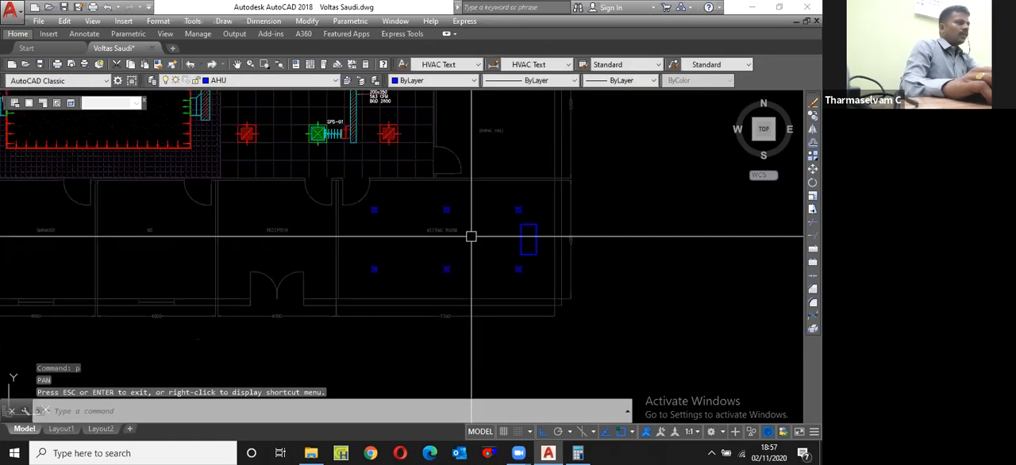
scroll(506, 210, up, 2)
scroll(443, 236, down, 4)
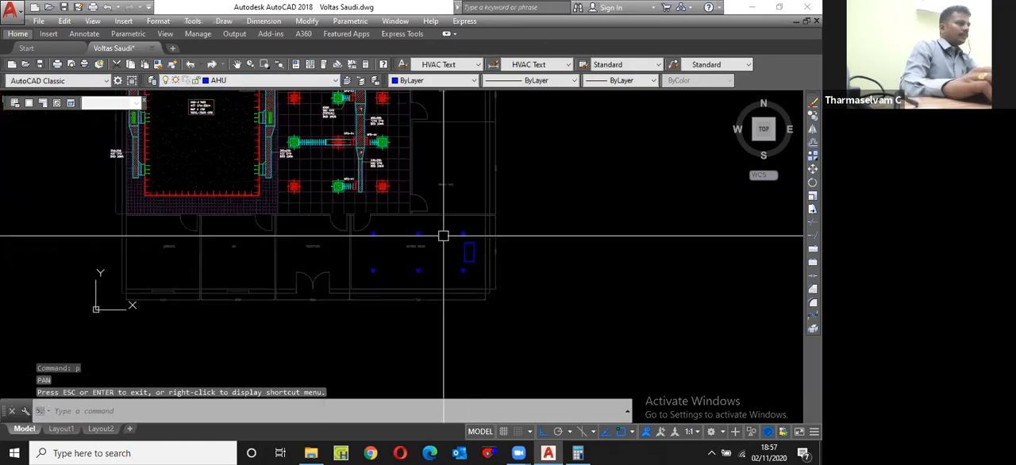
Step: Copy the SAD/RAD-6 NOS callout with its frame and leader from above the plan to just outside the meeting room's right wall
scroll(403, 222, down, 4)
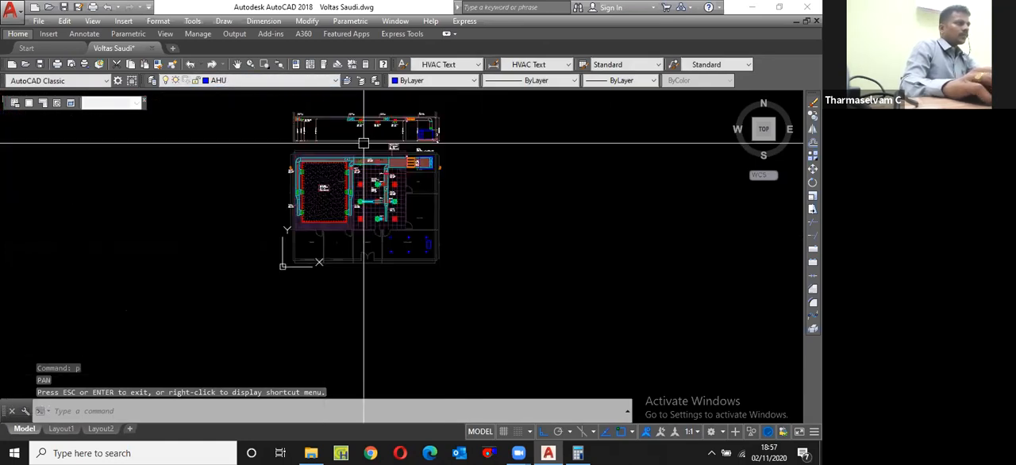
scroll(386, 143, up, 8)
click(404, 136)
click(631, 269)
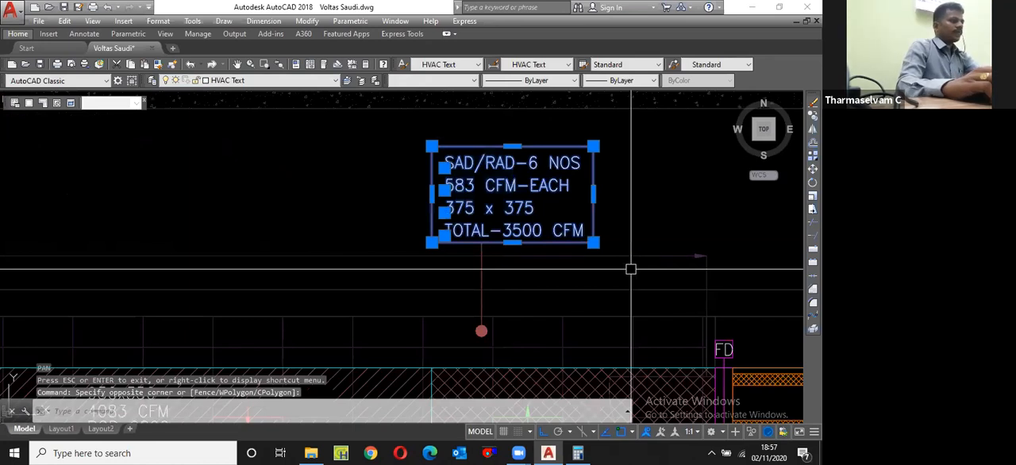
scroll(446, 273, down, 2)
text(cp)
key(Return)
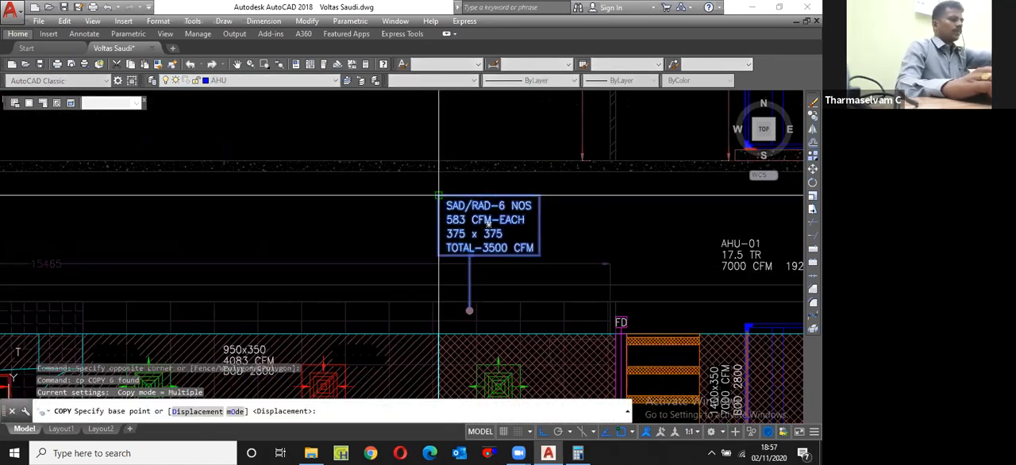
click(438, 195)
scroll(424, 230, down, 5)
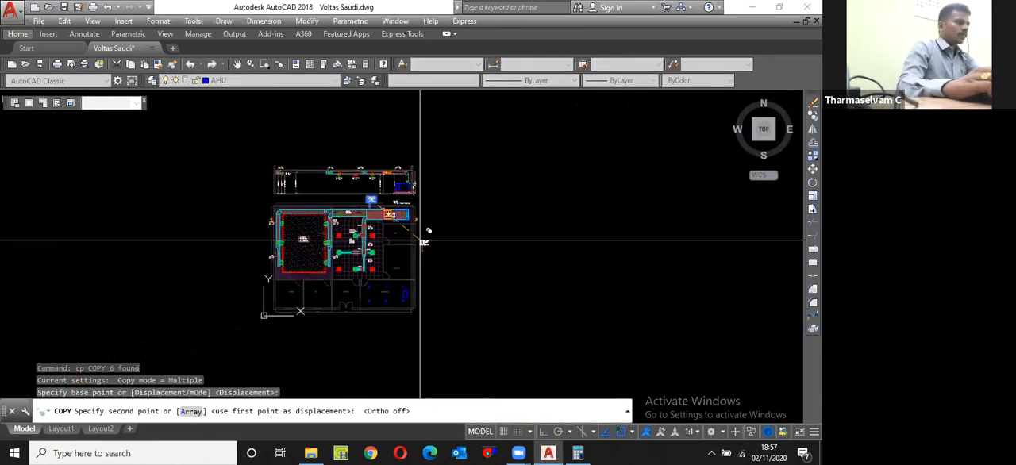
scroll(420, 239, up, 5)
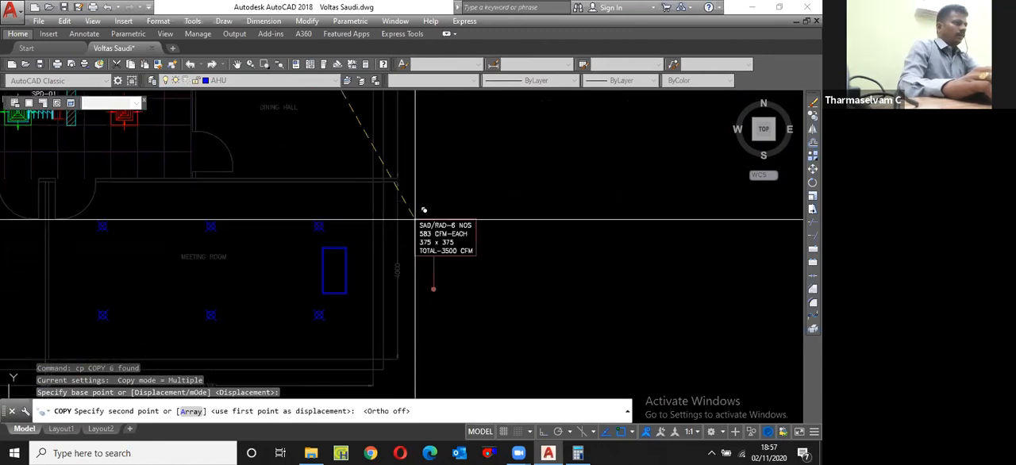
scroll(415, 219, up, 4)
click(389, 183)
key(Escape)
Step: Rotate the copied callout's leader 90 degrees clockwise about its attached end so it points left toward the meeting room
click(437, 313)
text(ro)
key(Return)
click(441, 277)
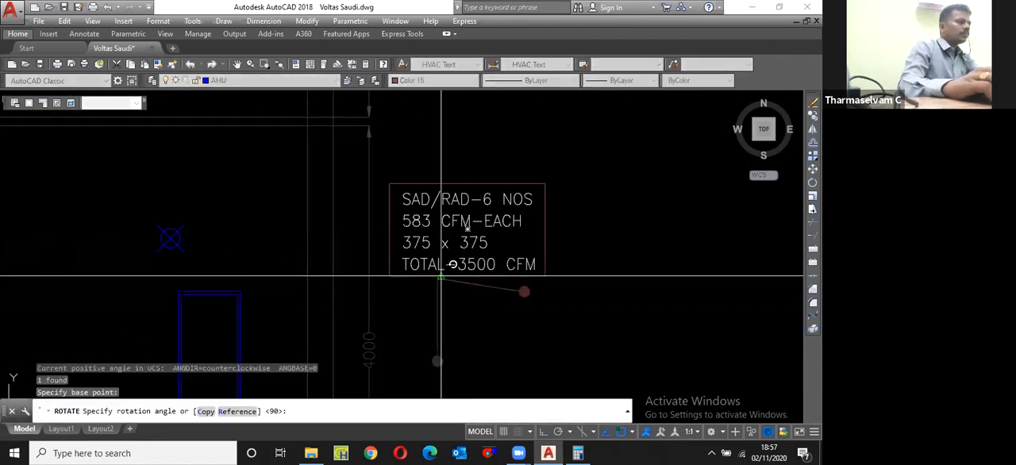
key(F8)
click(458, 320)
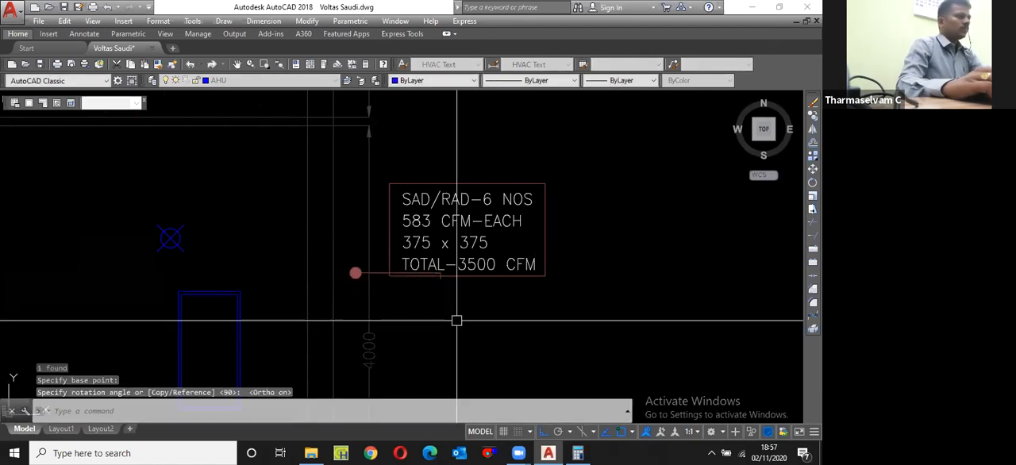
Step: Move the leader so its attached end meets the middle of the callout frame's left edge
scroll(381, 274, up, 2)
click(381, 273)
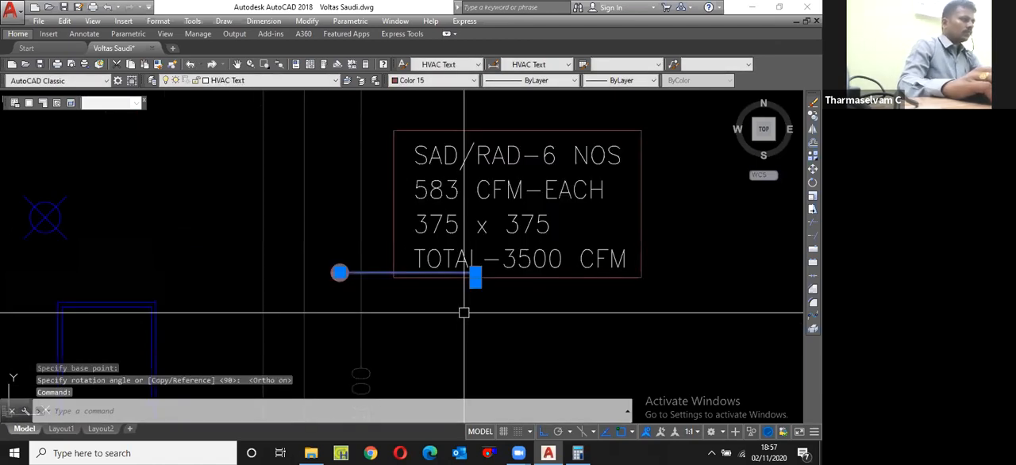
text(m)
key(Return)
click(474, 275)
click(401, 195)
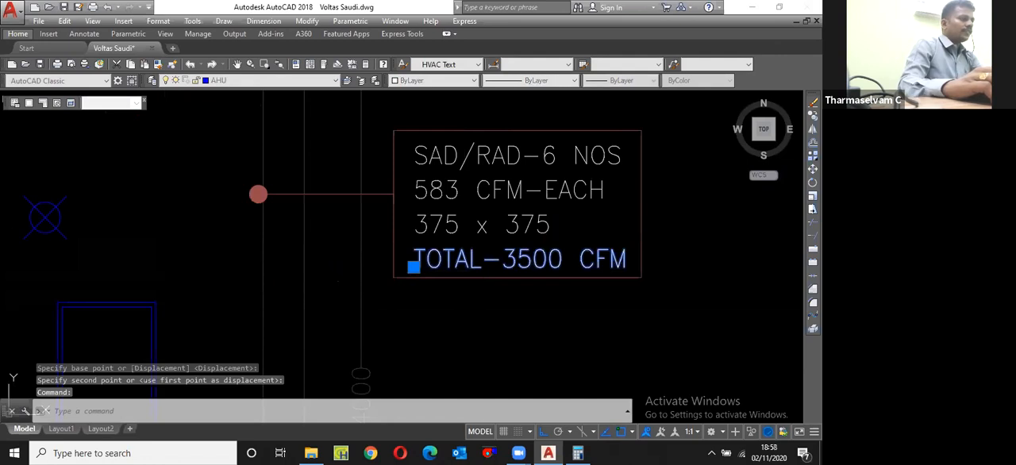
Step: Change the last line of the meeting room callout to TOTAL-1273 CFM
double_click(506, 274)
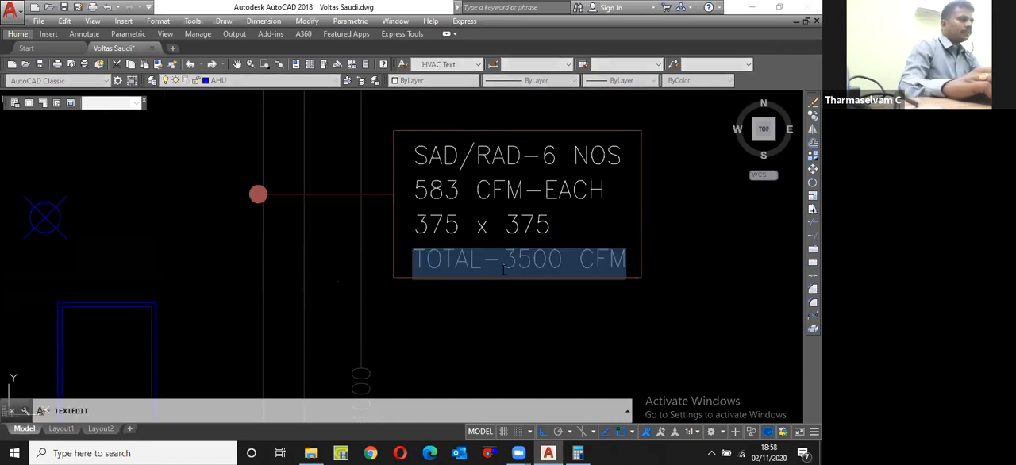
double_click(566, 273)
text(12)
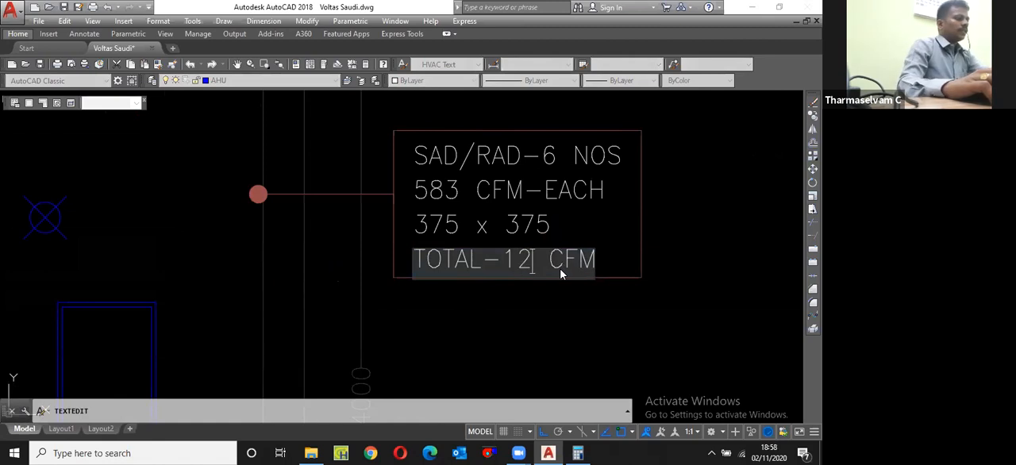
text(73)
key(Return)
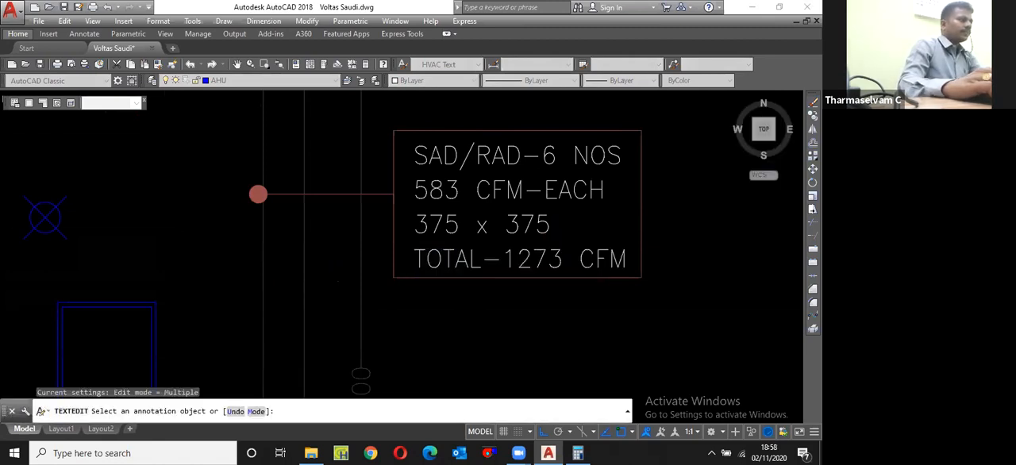
key(Escape)
Step: Change the first line of the meeting room callout to SAD/RAD-3 NOS
scroll(525, 291, down, 2)
click(359, 230)
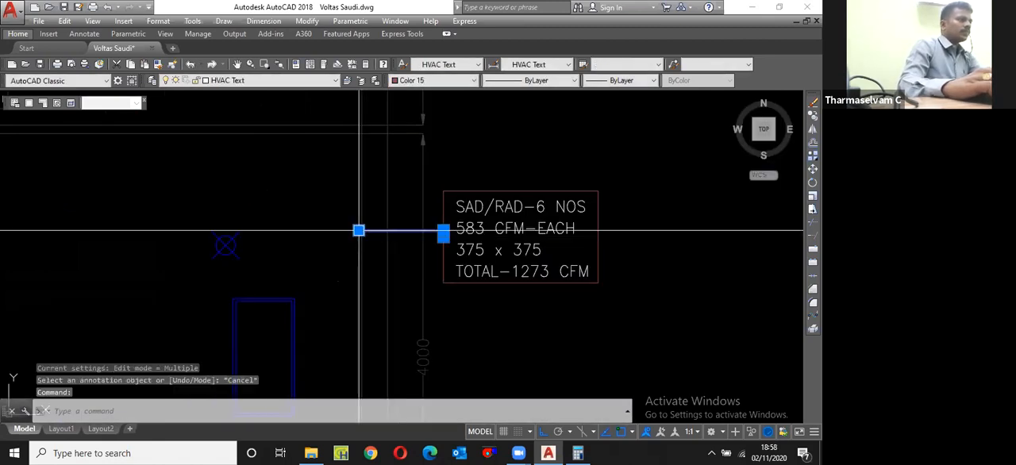
double_click(533, 212)
double_click(529, 213)
key(BackSpace)
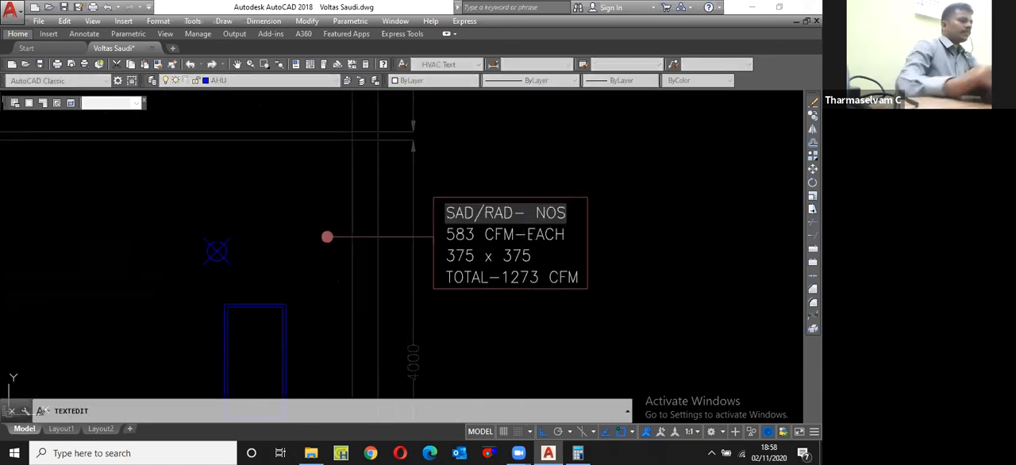
text(3)
Step: Switch to Calculator and divide 1273 by 3 to get the airflow per diffuser
click(579, 452)
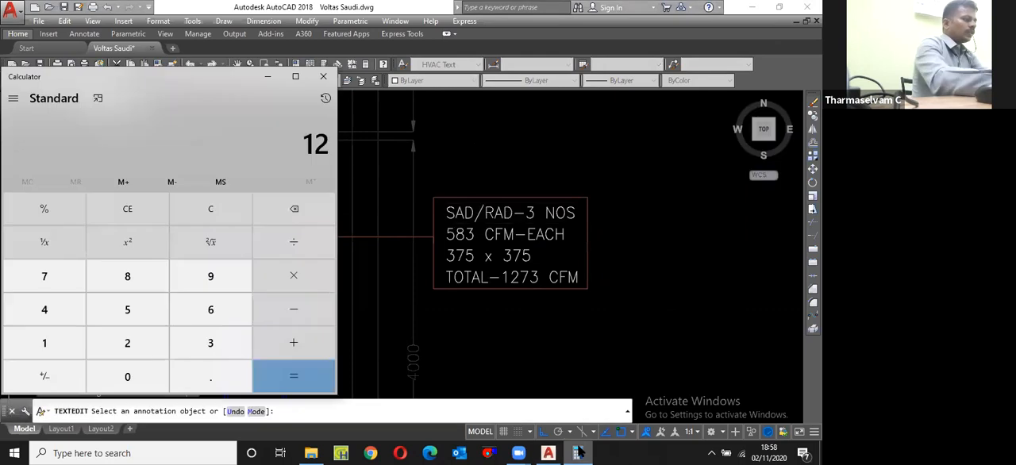
text(73)
key(slash)
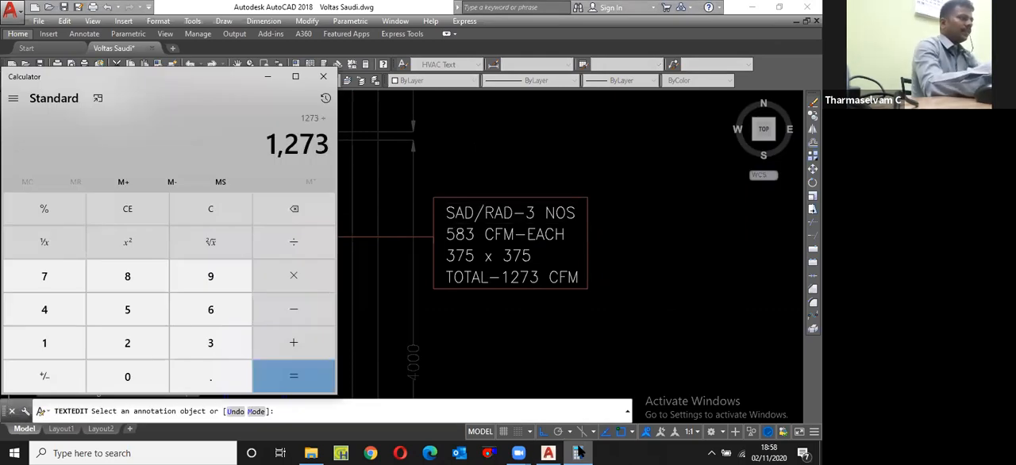
text(3)
key(Return)
Step: Back in AutoCAD, change the callout's airflow line to 424 CFM-EACH
click(575, 369)
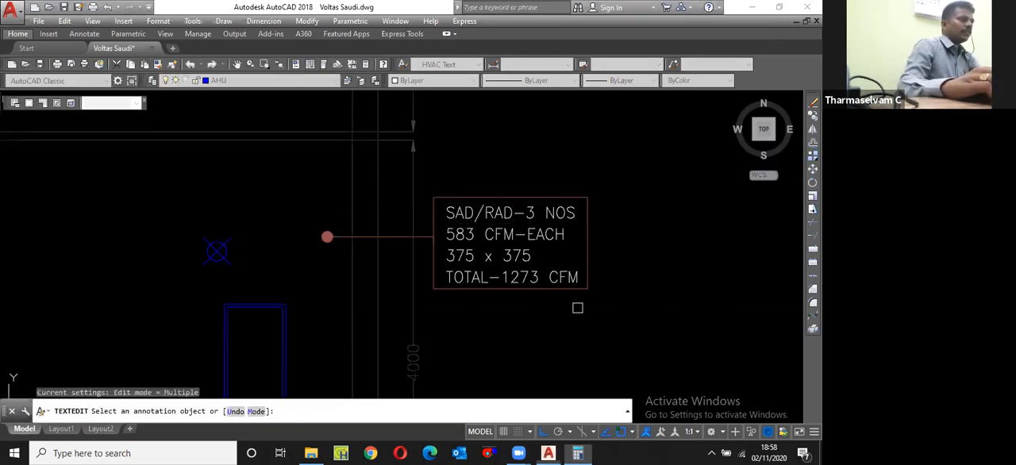
click(462, 237)
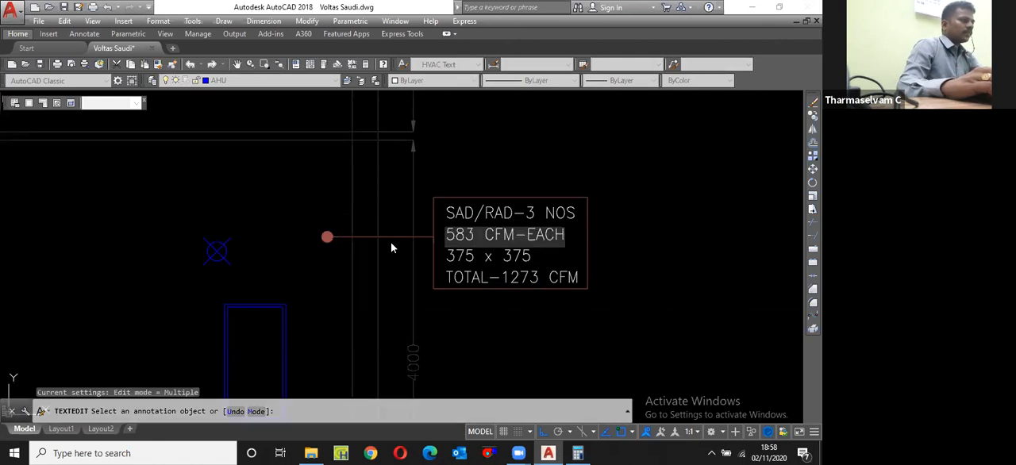
text(424)
key(Return)
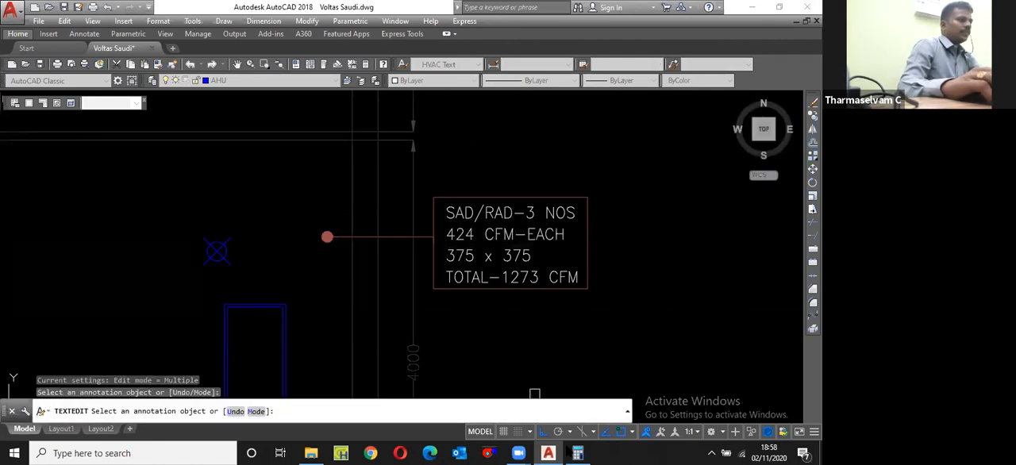
Step: In Calculator, divide the per-diffuser airflow by 450, take the square root and multiply by 304 to size the diffuser
click(580, 453)
text(+450)
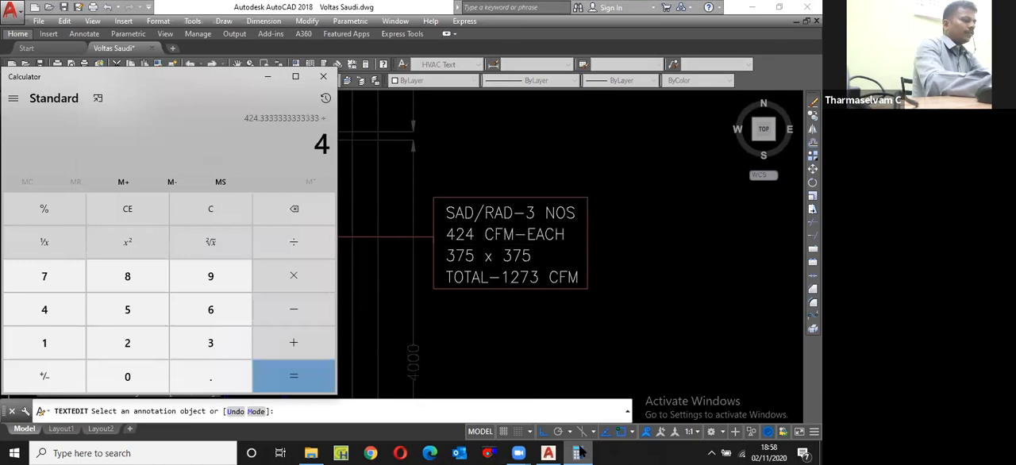
key(Return)
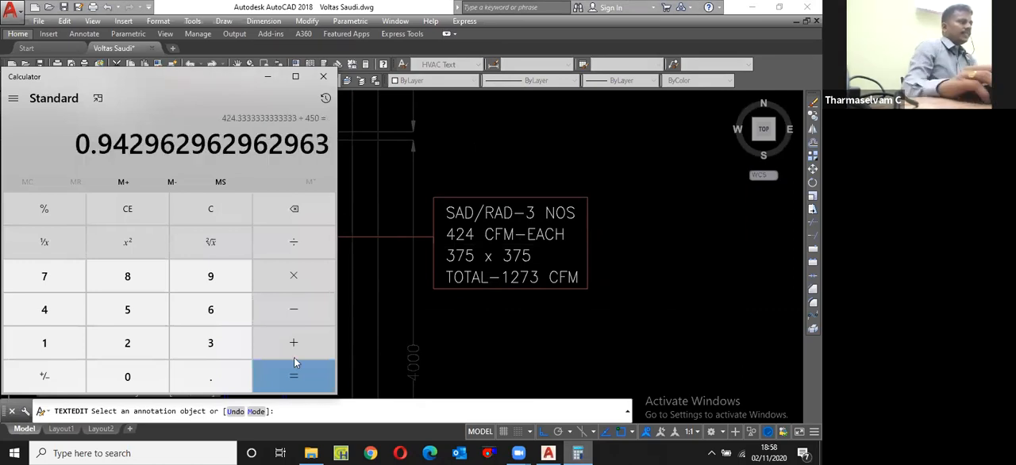
click(219, 244)
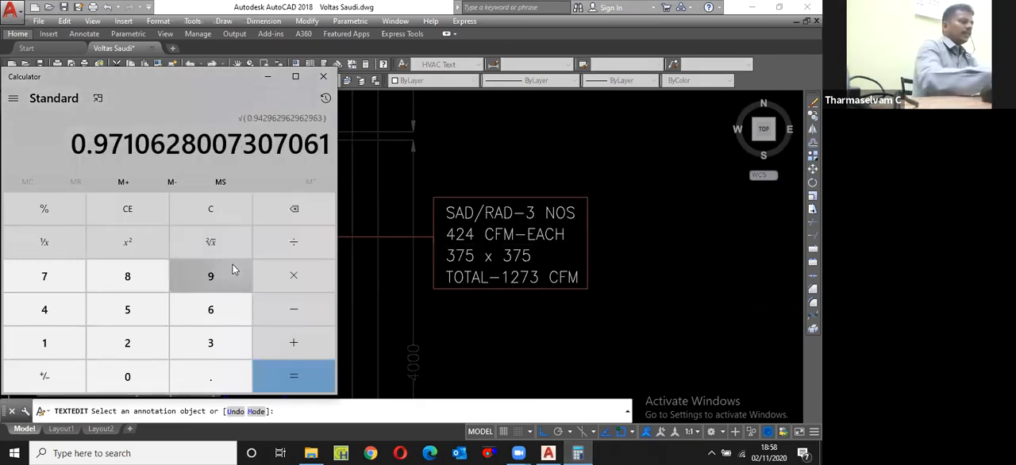
text(*304)
key(Return)
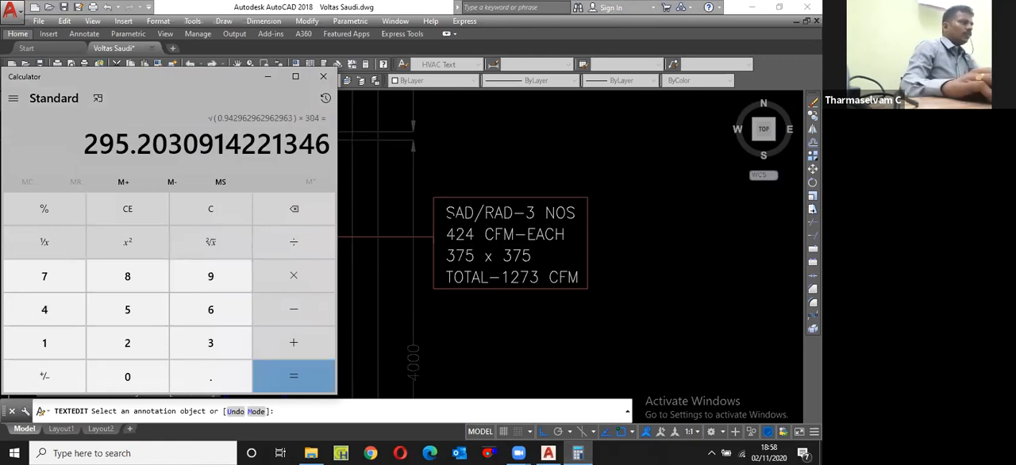
Step: Back in AutoCAD, change the callout's diffuser size line to 300 x 300 and finish the text editing
click(450, 217)
scroll(460, 247, up, 4)
click(498, 278)
drag(497, 278, 456, 278)
text(00)
drag(616, 278, 644, 280)
text(00)
key(Return)
scroll(429, 192, down, 6)
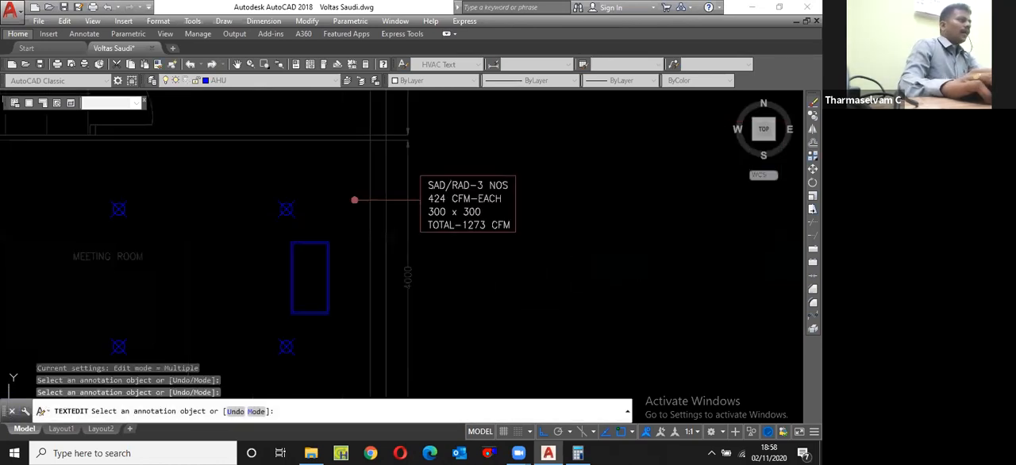
key(Return)
scroll(449, 320, down, 4)
scroll(385, 278, up, 8)
text(c)
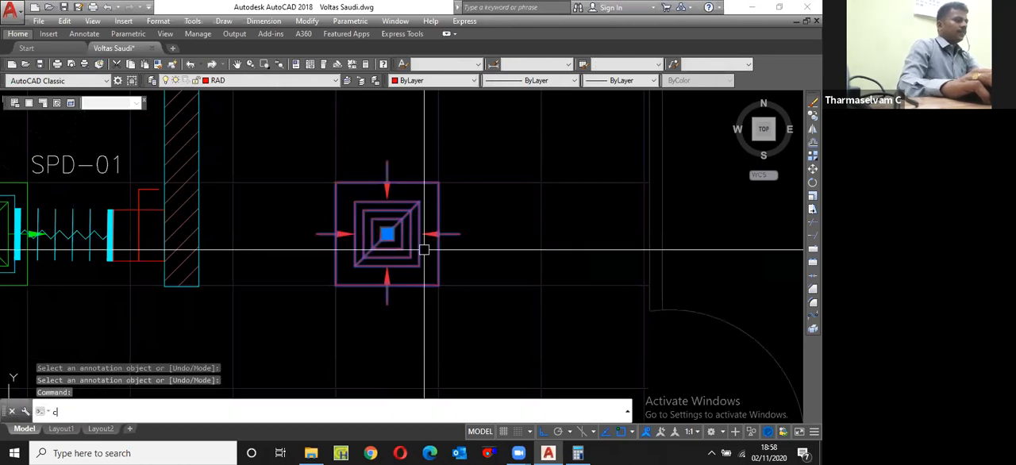
scroll(322, 232, down, 5)
key(Escape)
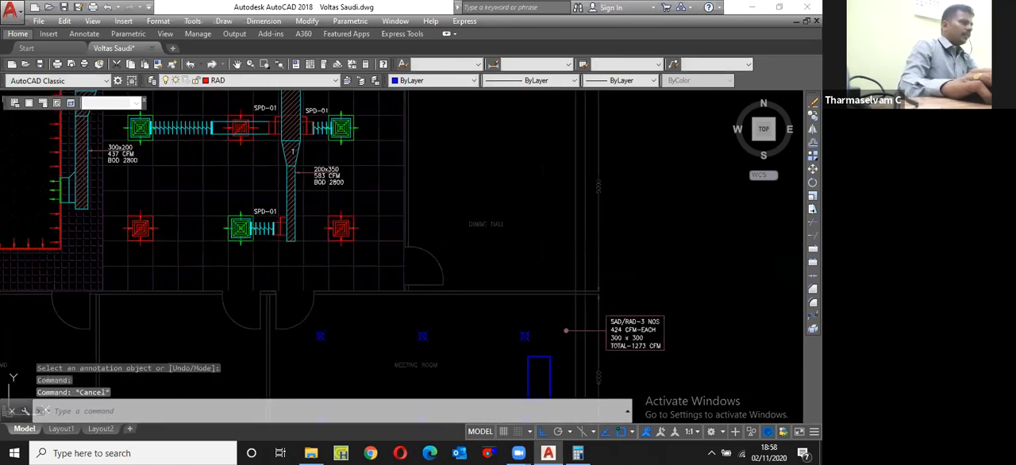
Step: Copy the red return diffuser and the green supply diffuser beside SPD-01 together into the meeting room, between the two rows of points
scroll(338, 230, up, 3)
scroll(212, 229, up, 3)
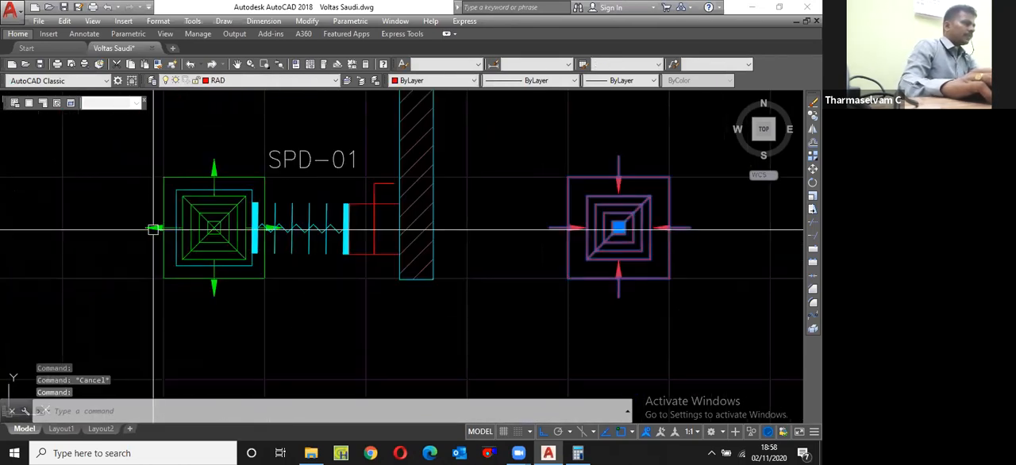
click(209, 163)
scroll(259, 186, down, 2)
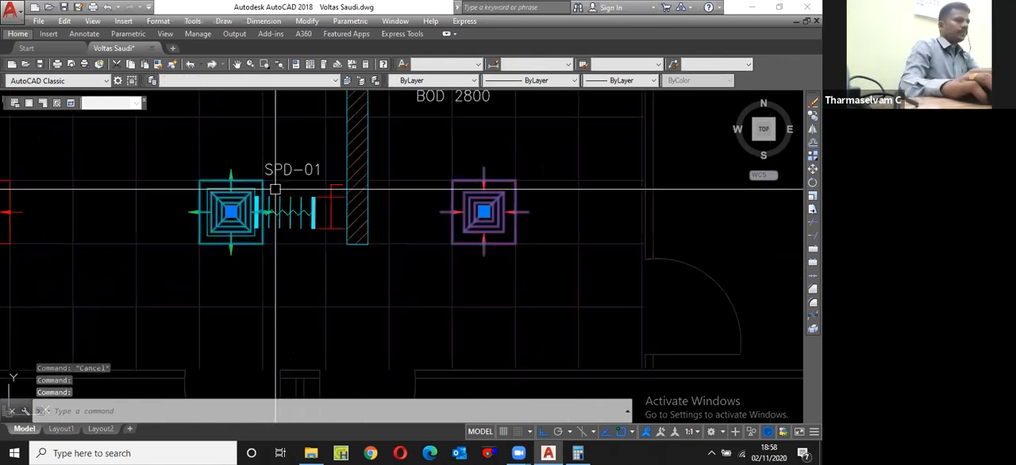
text(cp)
key(space)
click(484, 212)
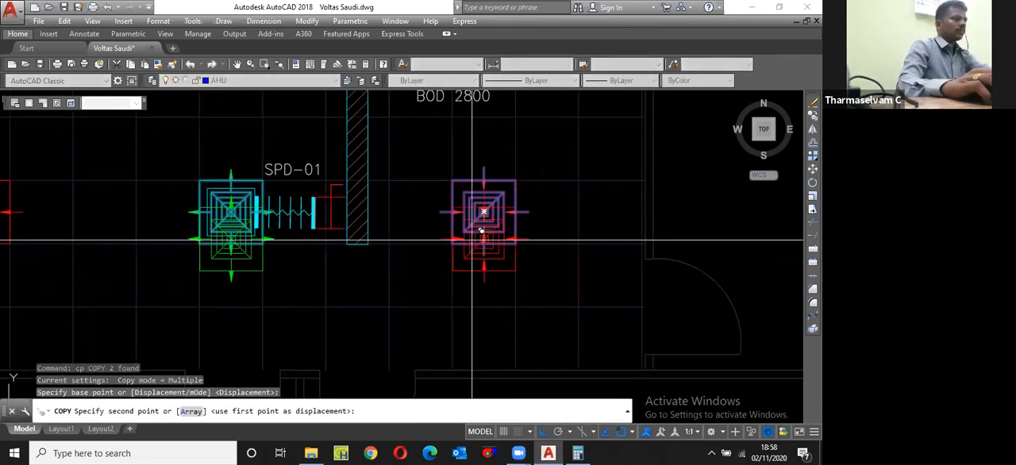
key(F8)
scroll(468, 242, down, 5)
scroll(451, 196, up, 3)
click(451, 195)
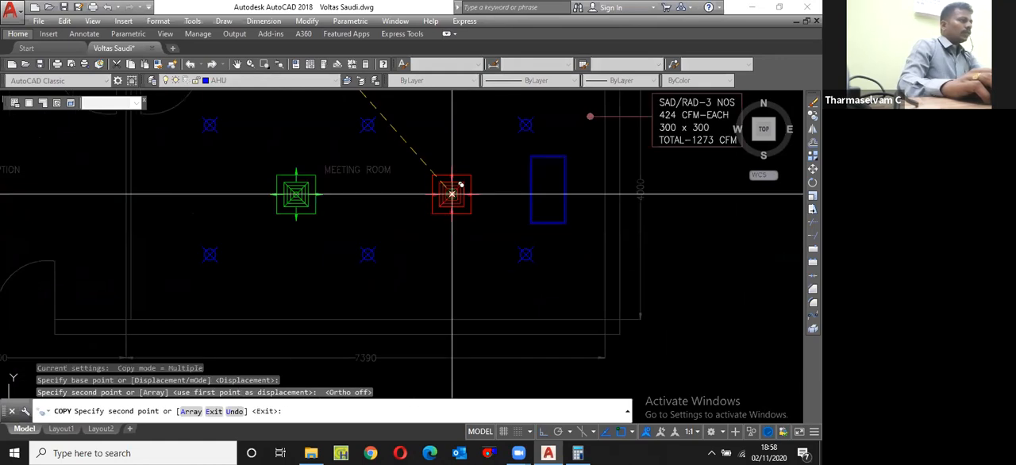
Step: Explode the copied green supply diffuser and red return diffuser in the meeting room into separate objects
key(Escape)
scroll(452, 195, up, 2)
click(450, 199)
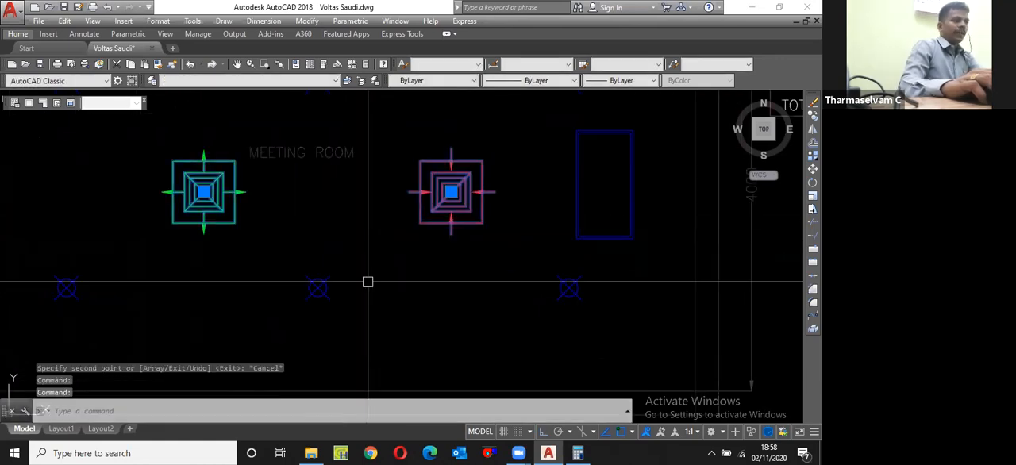
text(x)
key(space)
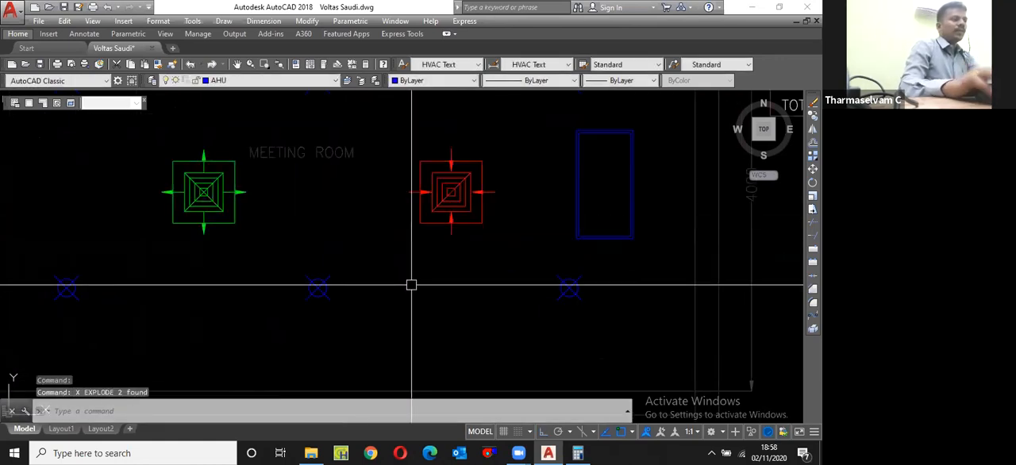
Step: Check the width of the red return diffuser's inner neck square with a linear dimension, without placing it
scroll(462, 159, up, 3)
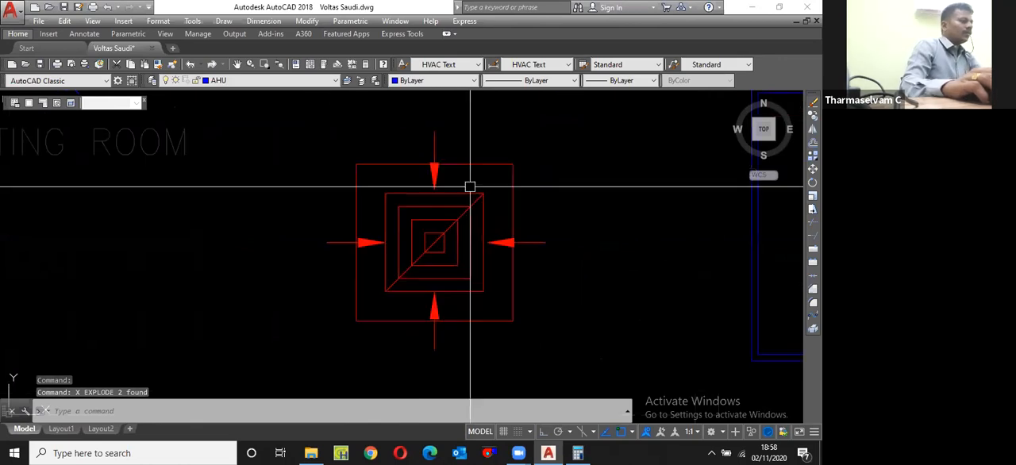
text(dli)
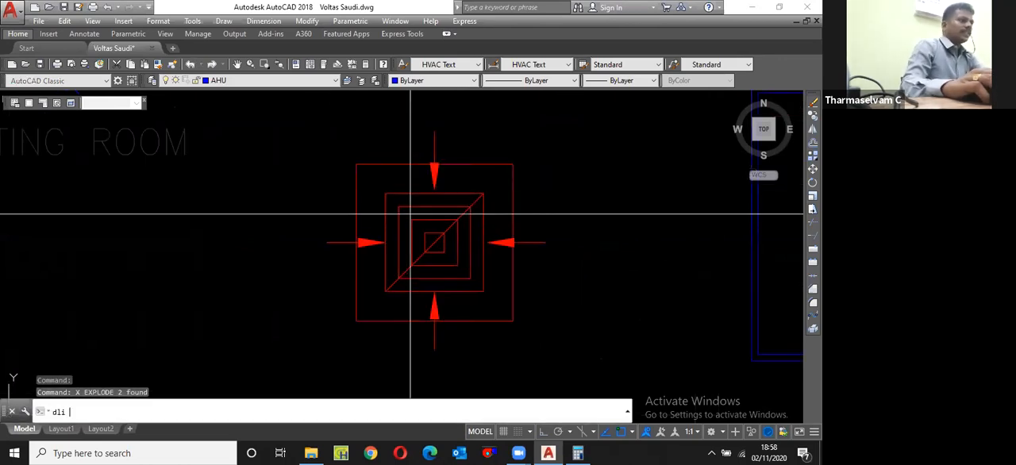
key(space)
key(space)
click(421, 192)
scroll(420, 193, down, 4)
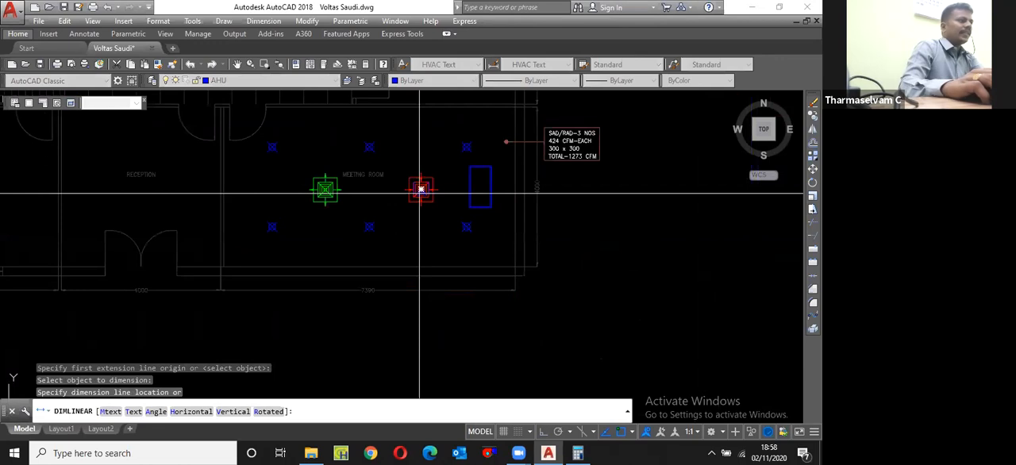
key(Escape)
Step: Scale the return diffuser's inner squares, diagonal and arrows by 300/375 about its centre, leaving out the outer frame
scroll(551, 150, up, 1)
middle_drag(551, 151, 443, 211)
text(sc)
key(space)
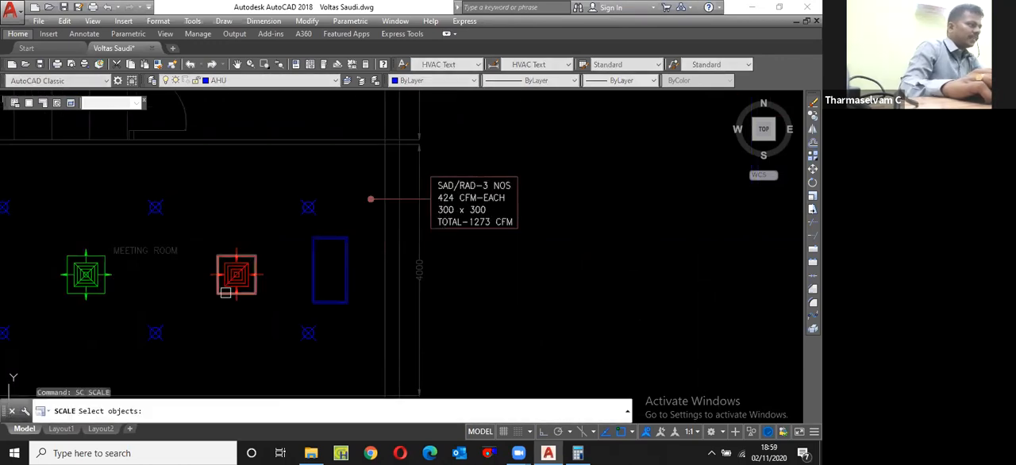
scroll(225, 292, up, 5)
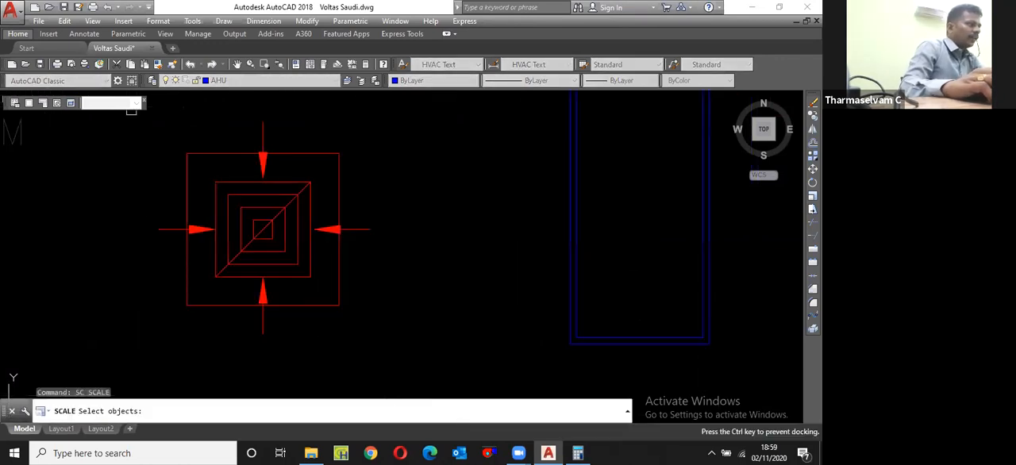
drag(131, 112, 136, 122)
scroll(204, 158, down, 2)
click(204, 158)
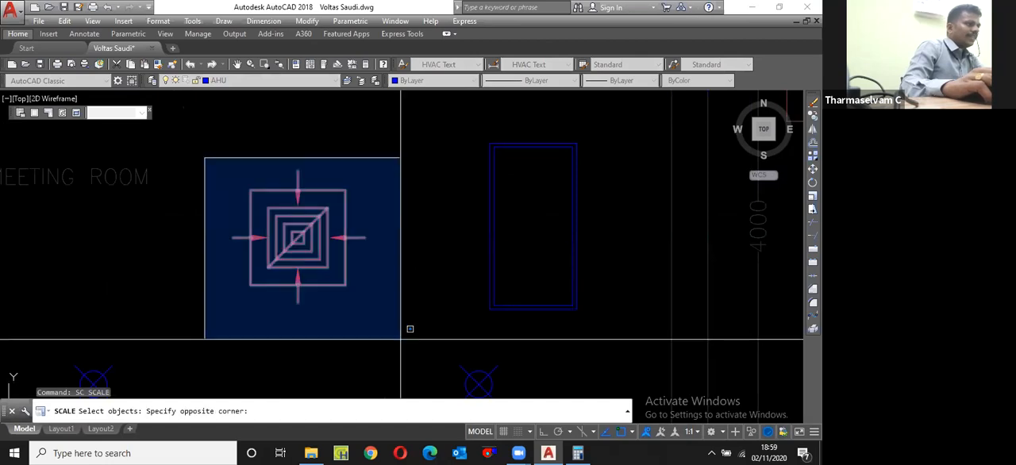
click(400, 339)
scroll(344, 268, up, 2)
shift+click(340, 294)
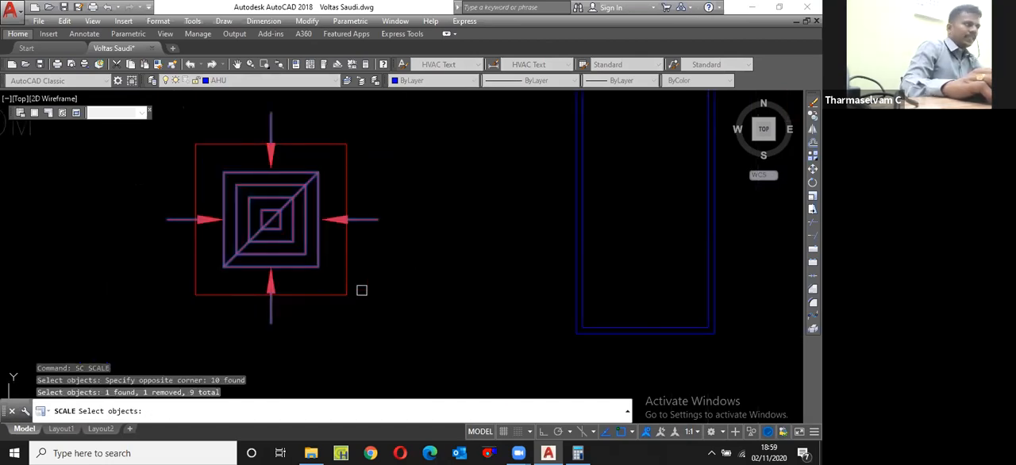
key(Return)
scroll(319, 257, up, 1)
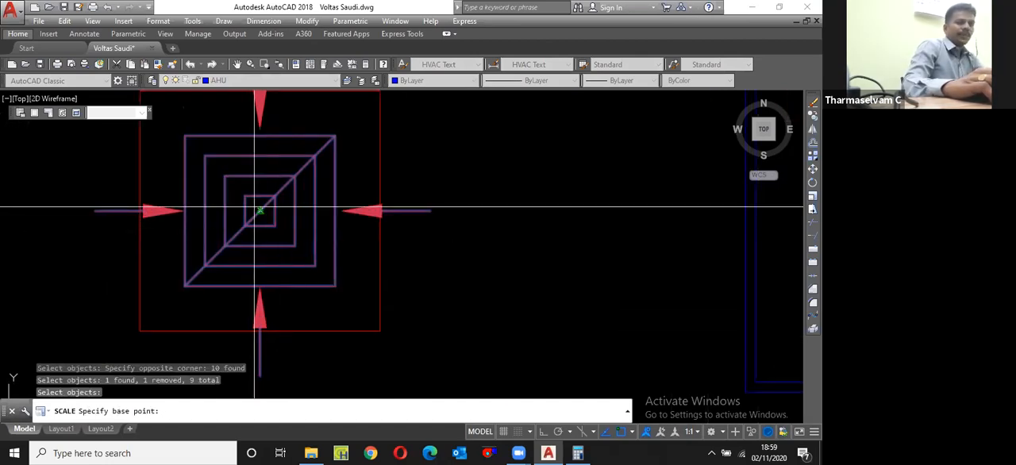
click(261, 210)
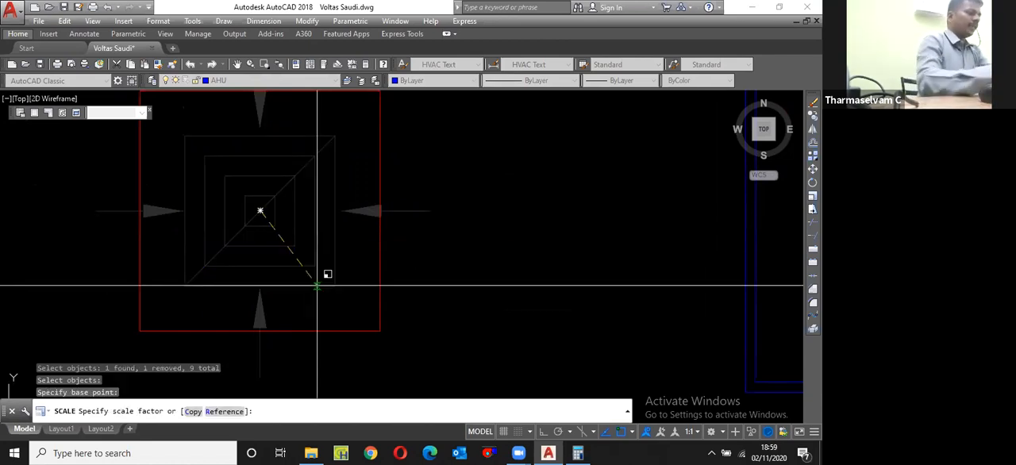
text(300/375)
key(Return)
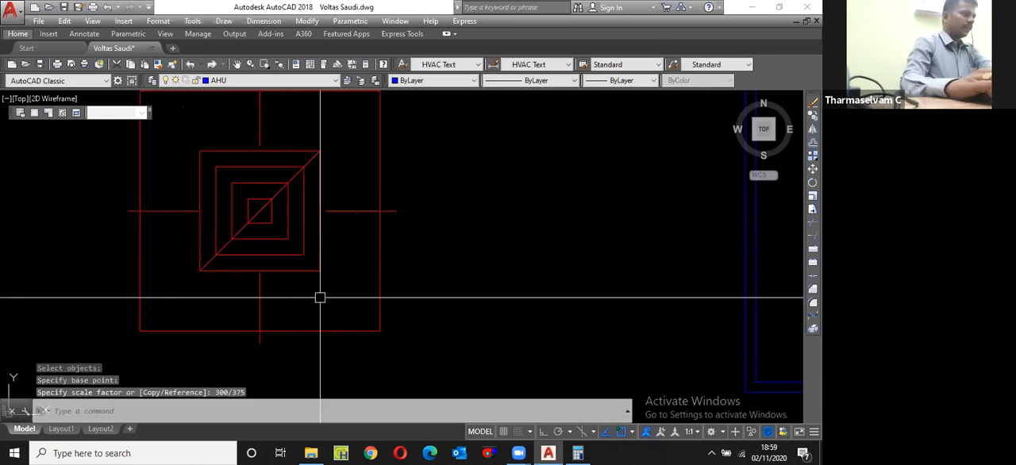
Step: Check the width of the return diffuser's outer frame with a linear dimension, without placing it
scroll(320, 297, down, 2)
text(dli)
key(Return)
key(Return)
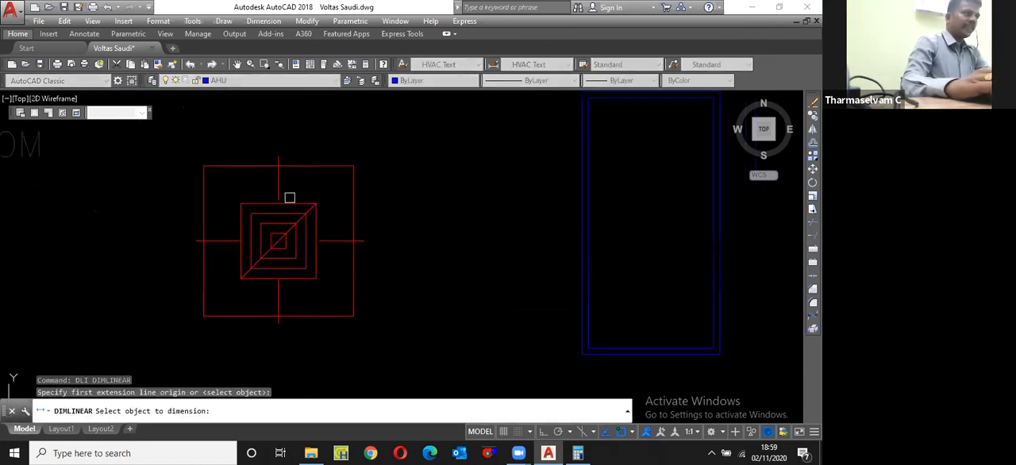
click(292, 165)
scroll(294, 189, up, 2)
key(Escape)
Step: Stretch the tail of the return diffuser's upper arrow outward with ortho on to restore its arrowhead
click(268, 165)
scroll(279, 150, up, 2)
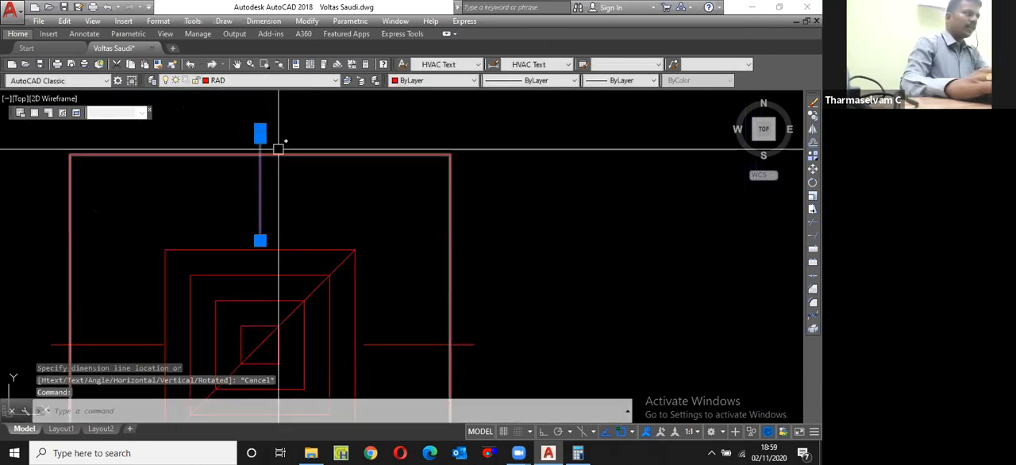
scroll(278, 149, up, 2)
click(253, 152)
scroll(262, 143, down, 2)
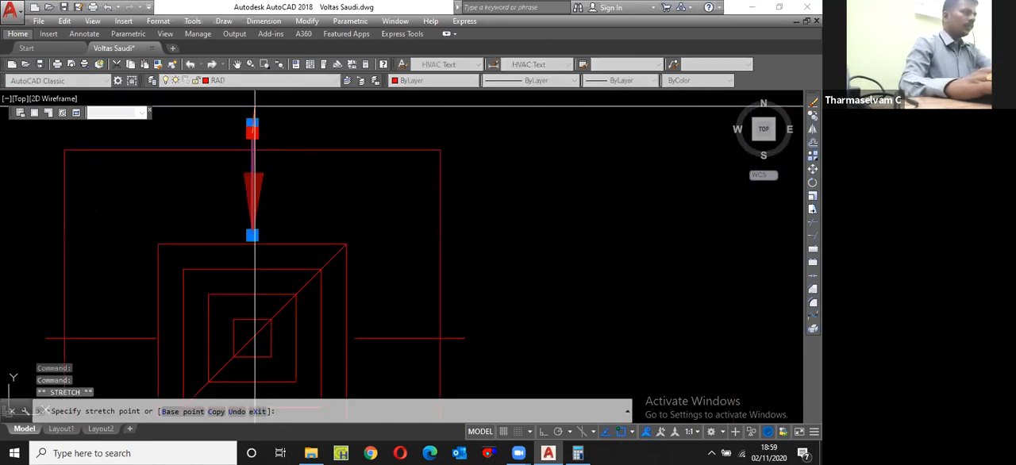
key(F8)
scroll(249, 107, up, 2)
scroll(248, 111, down, 2)
key(Escape)
scroll(360, 234, down, 3)
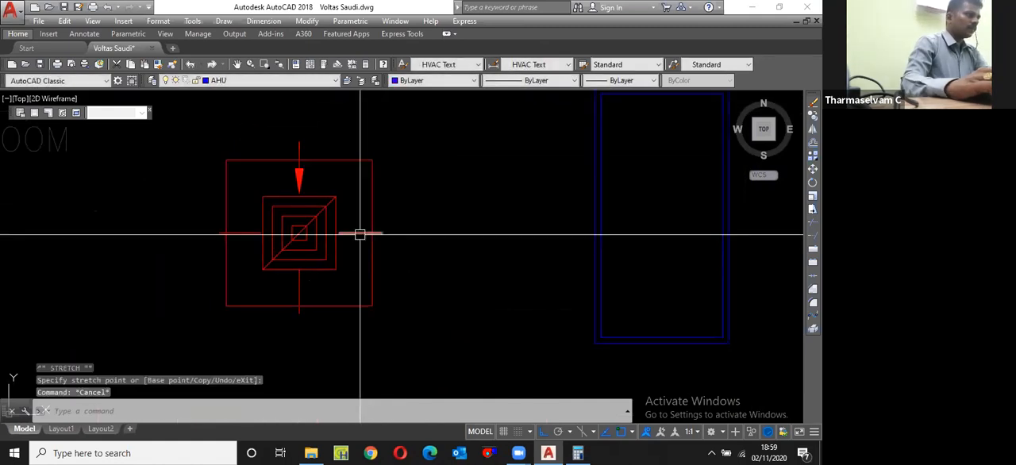
Step: Stretch the tail of the return diffuser's right-hand arrow outward to restore its arrowhead
click(359, 234)
scroll(377, 238, up, 3)
click(382, 224)
scroll(383, 224, down, 3)
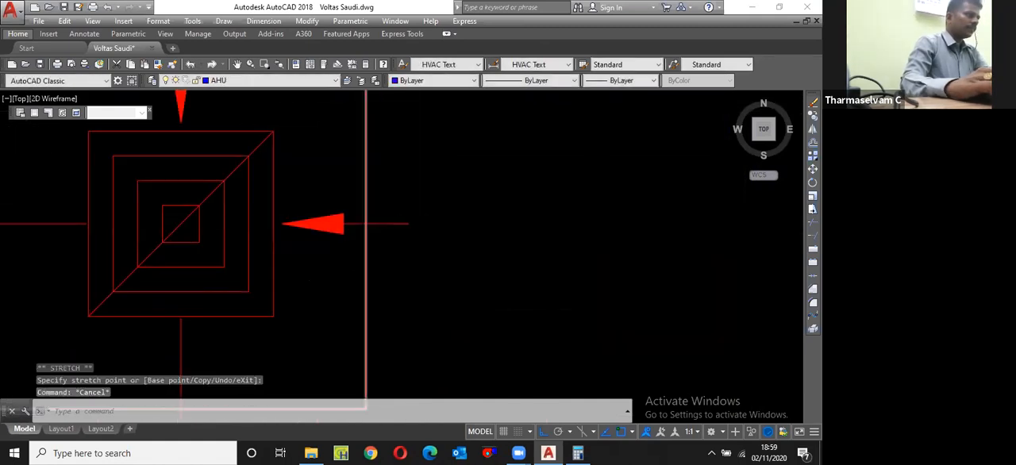
Step: Stretch the bend point of the return diffuser's lower arrow downward to restore its arrowhead
scroll(291, 301, up, 3)
scroll(293, 337, up, 4)
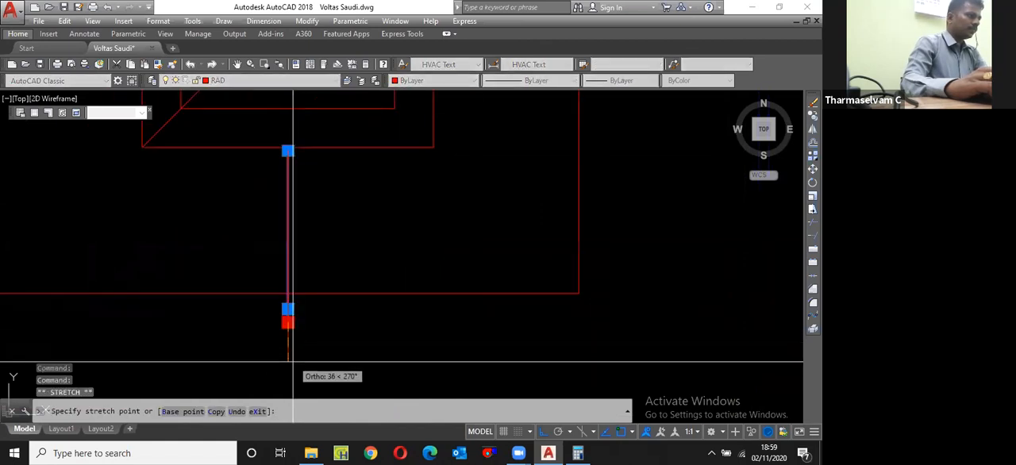
key(Escape)
click(287, 309)
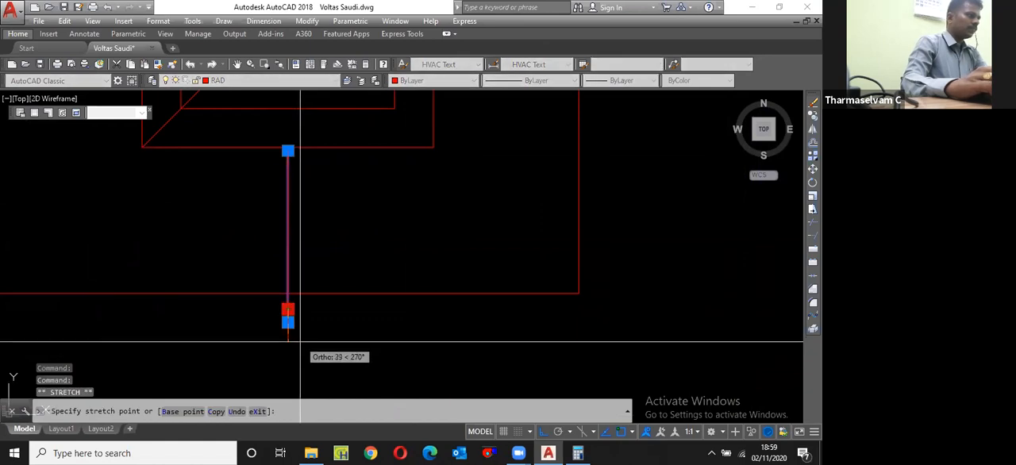
click(302, 343)
key(Escape)
scroll(472, 328, down, 4)
Step: Stretch the return diffuser's left-hand arrow outward to restore its arrowhead, and adjust the end of its tail
click(283, 205)
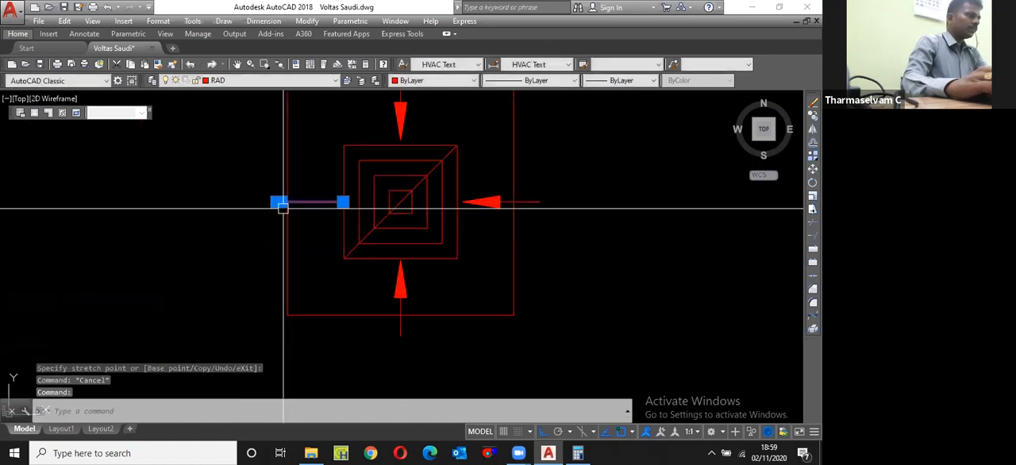
scroll(283, 205, up, 2)
click(289, 197)
key(Escape)
click(279, 197)
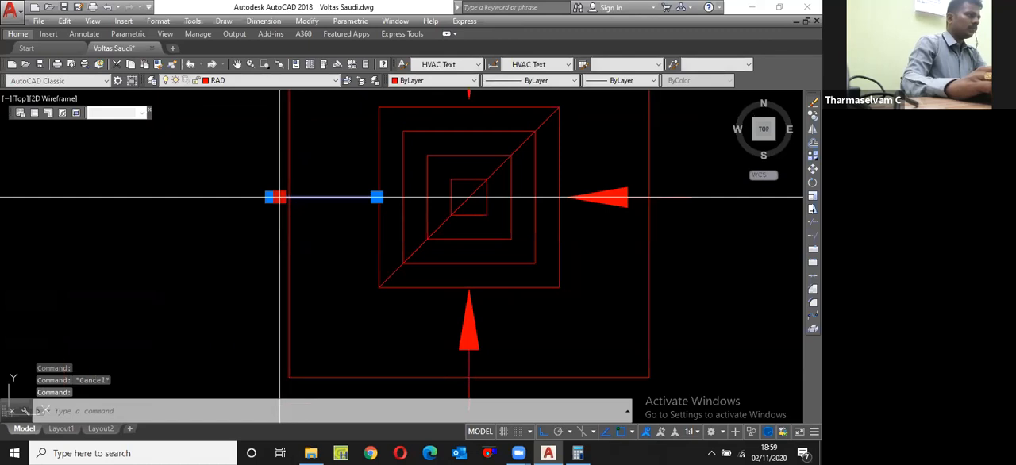
click(278, 197)
click(256, 206)
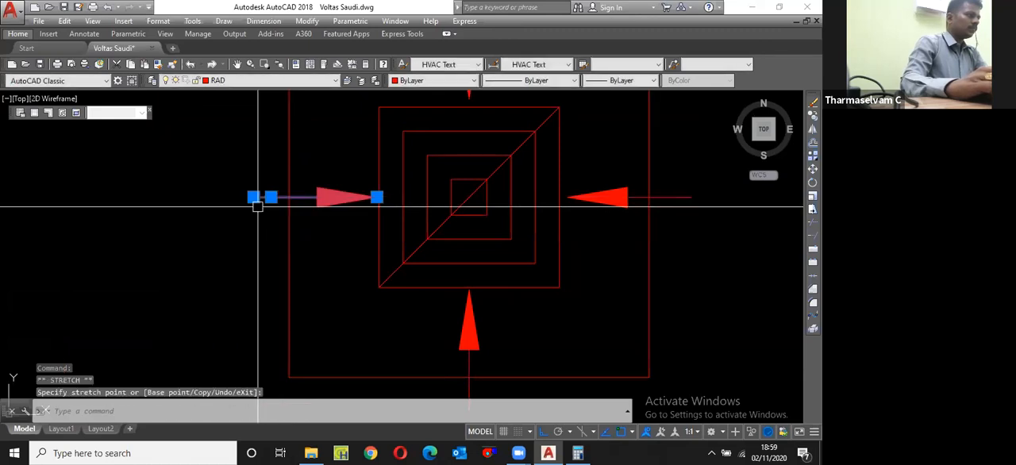
key(Escape)
scroll(257, 206, up, 4)
click(232, 188)
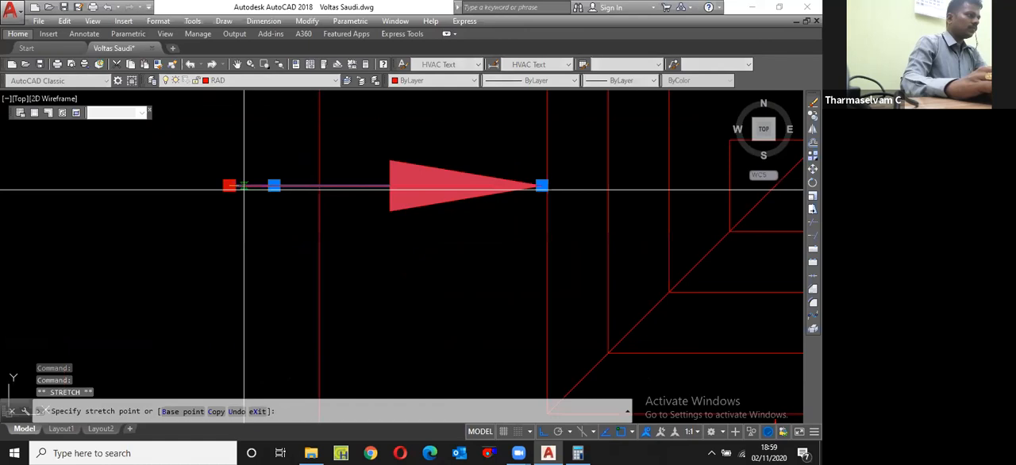
click(244, 188)
key(Escape)
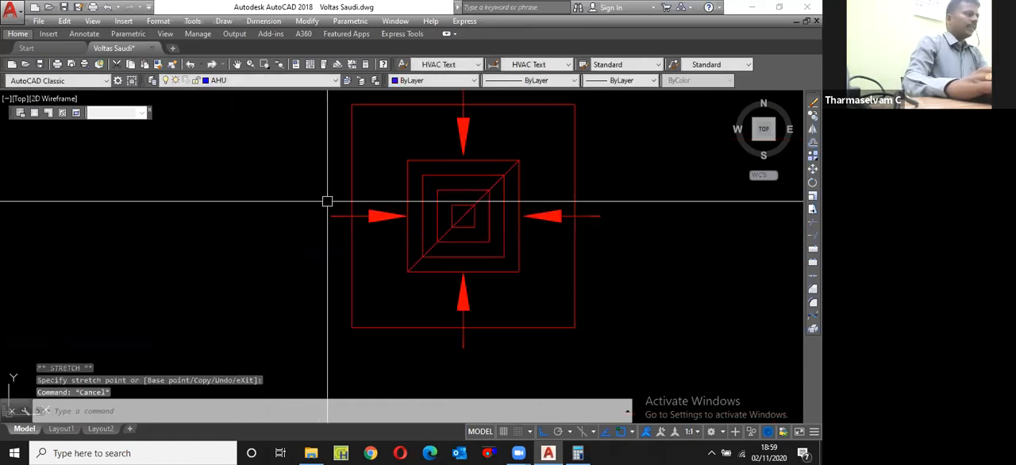
scroll(327, 201, down, 4)
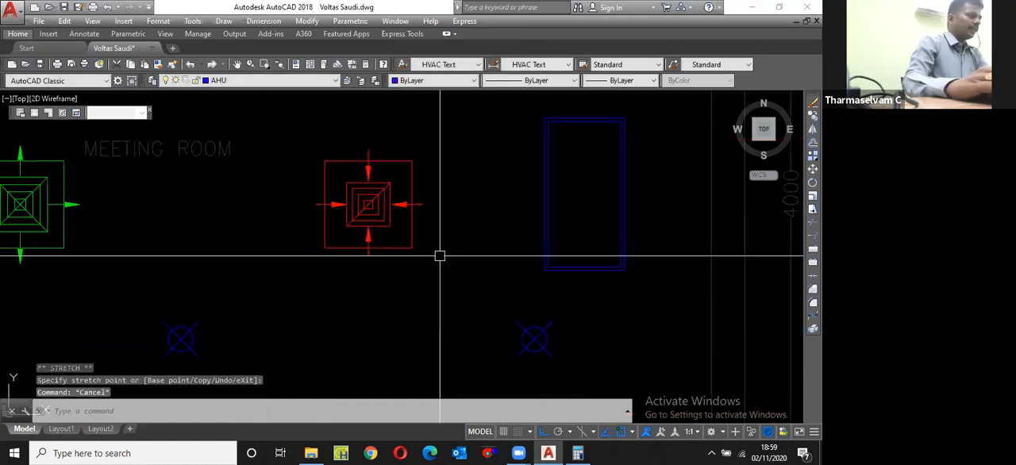
Step: Scale the green supply diffuser's inner squares and diagonals by 300/375 about its centre, keeping the frame and arrows
scroll(440, 255, down, 3)
scroll(211, 208, up, 5)
text(sc)
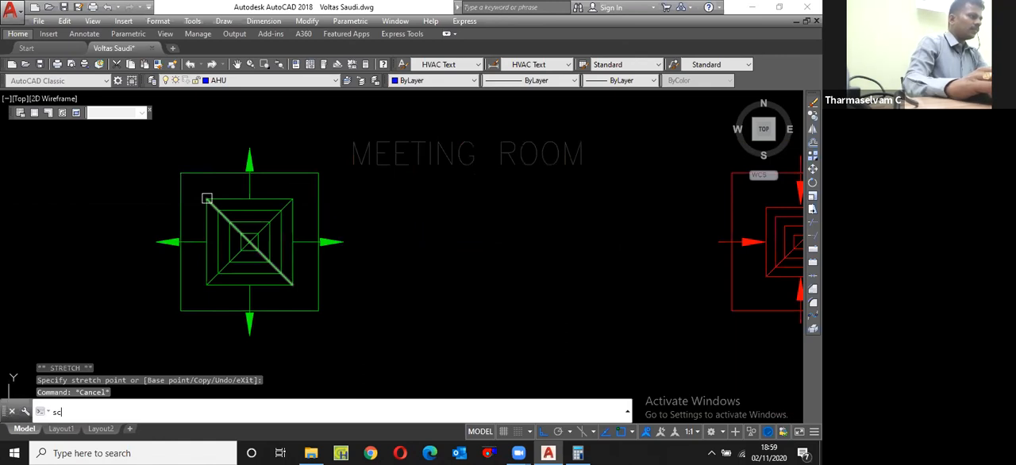
key(Return)
click(206, 198)
click(297, 297)
key(Return)
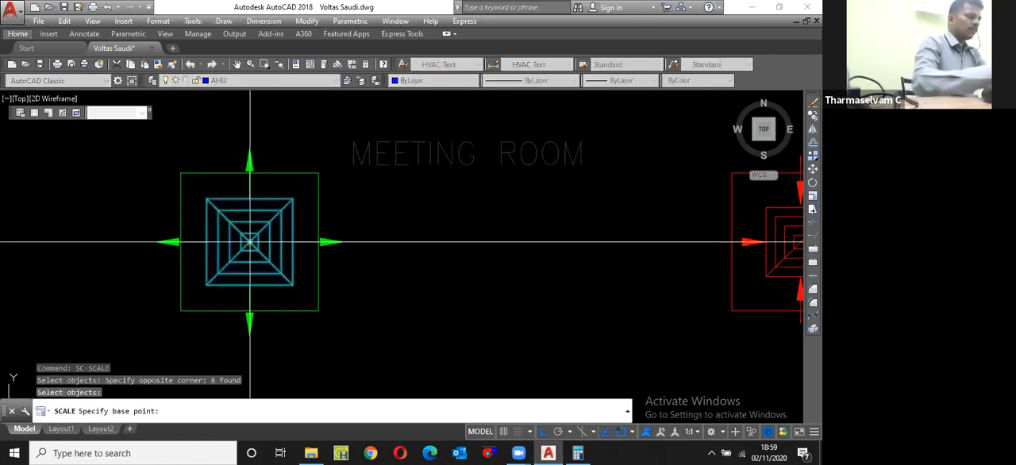
click(250, 241)
text(300/375)
key(Return)
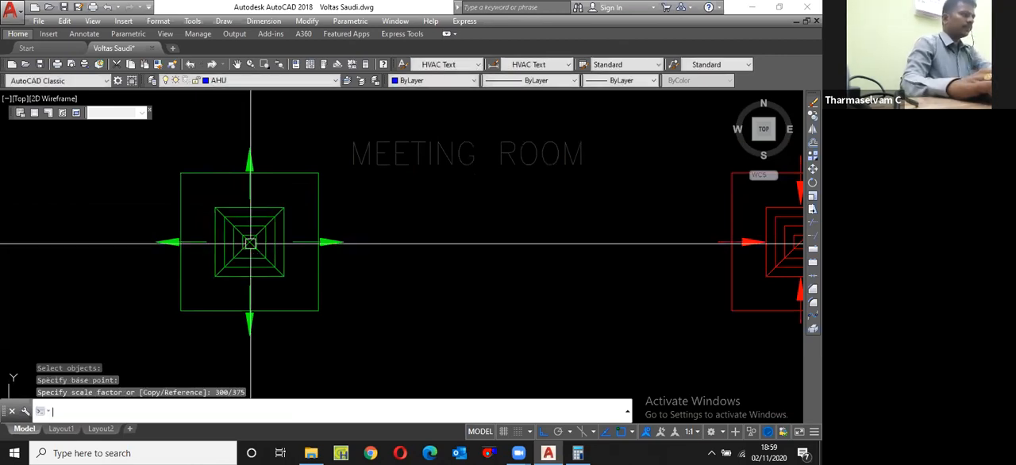
Step: Check the width of the supply diffuser's outer frame with a linear dimension, without placing it
text(dli)
key(Return)
key(Return)
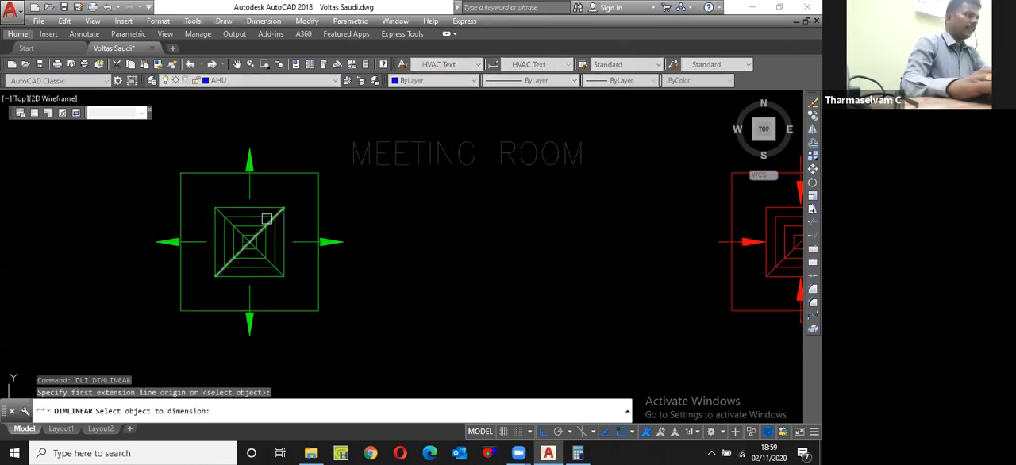
click(278, 173)
key(Escape)
scroll(279, 203, down, 3)
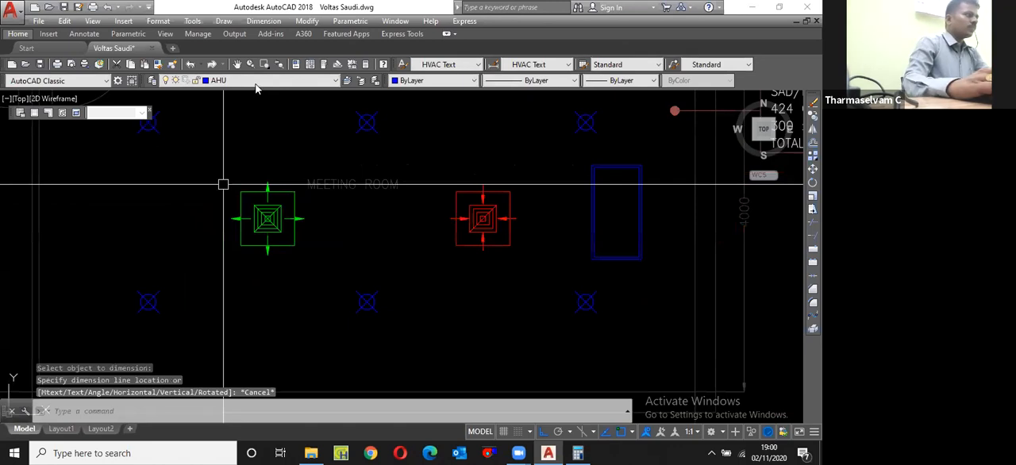
Step: Make SAD the current layer
click(242, 99)
key(Escape)
click(242, 81)
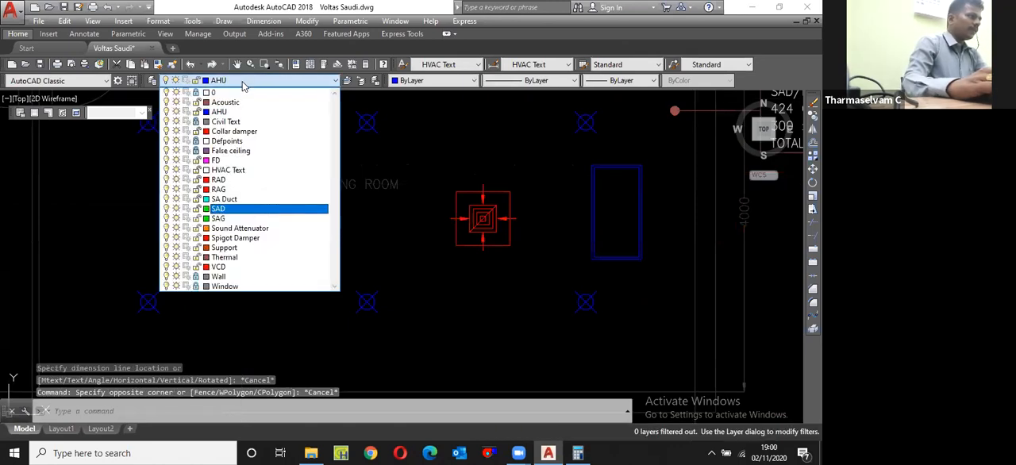
click(248, 209)
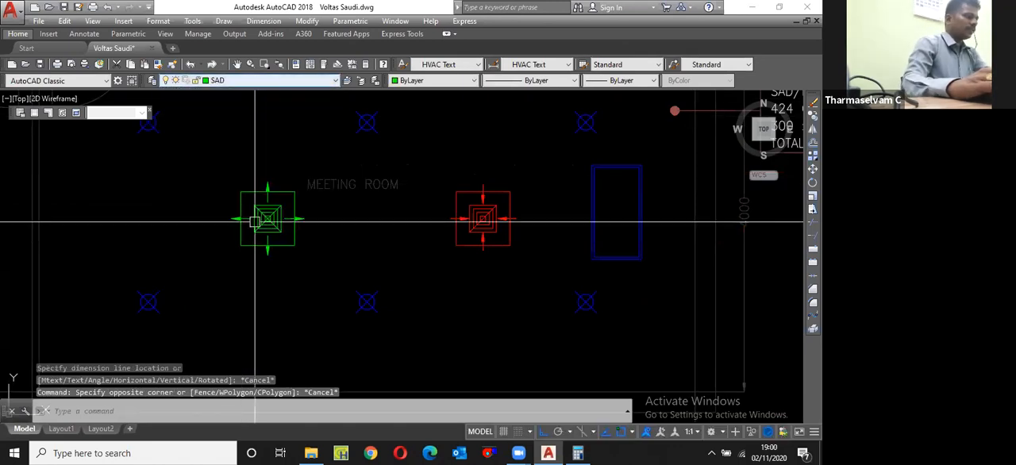
text(s)
key(Escape)
key(Escape)
key(Escape)
Step: Define the green supply diffuser as a block named SAD 300x300, with its base point at the diffuser's centre
click(215, 196)
click(336, 280)
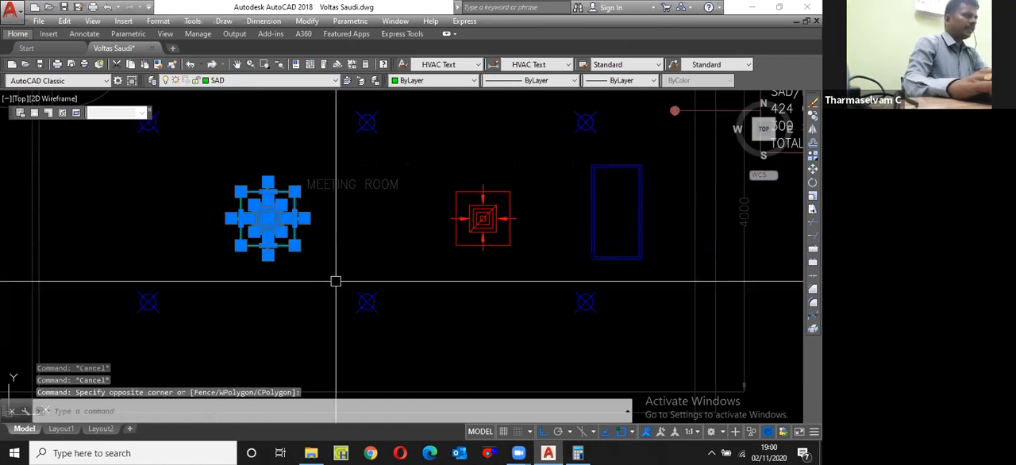
text(b)
key(Return)
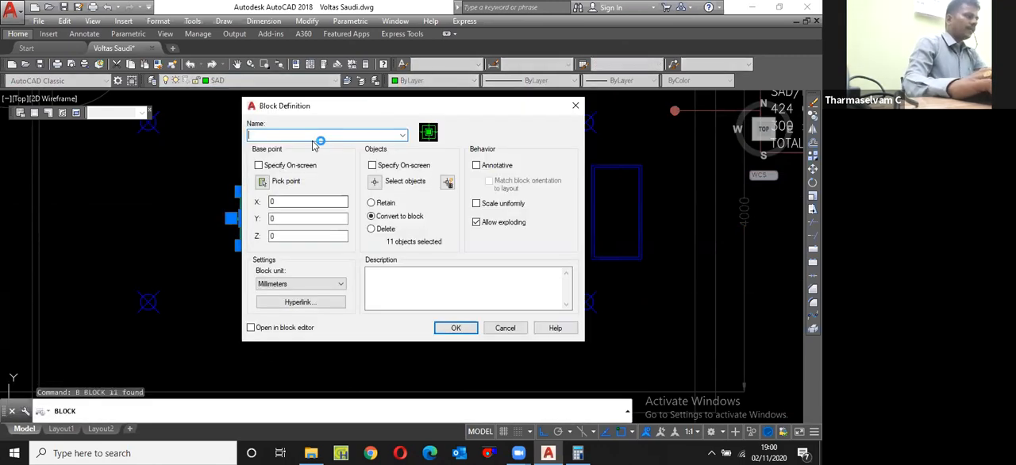
text(SAD 30)
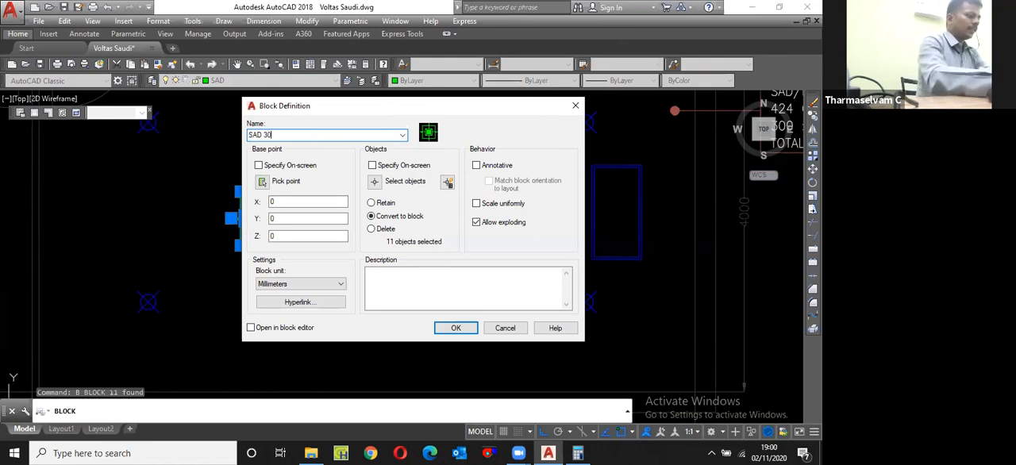
text(0x300)
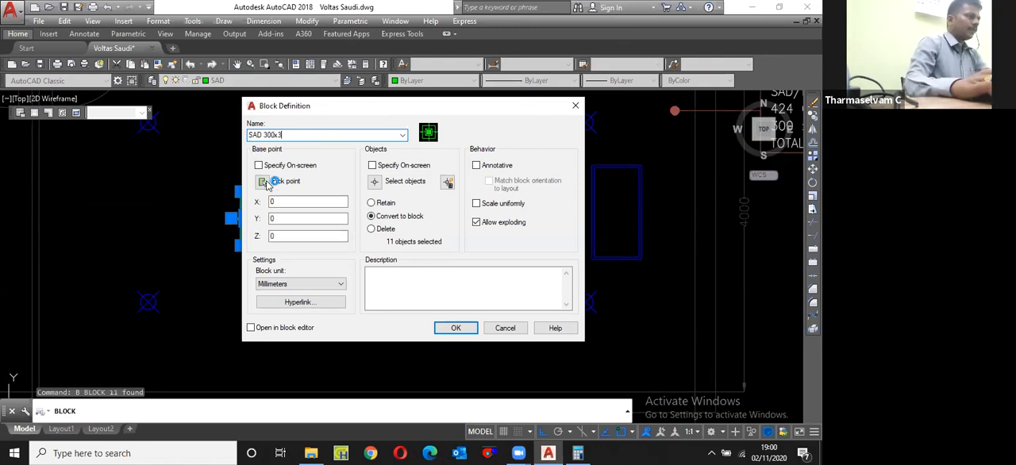
click(263, 181)
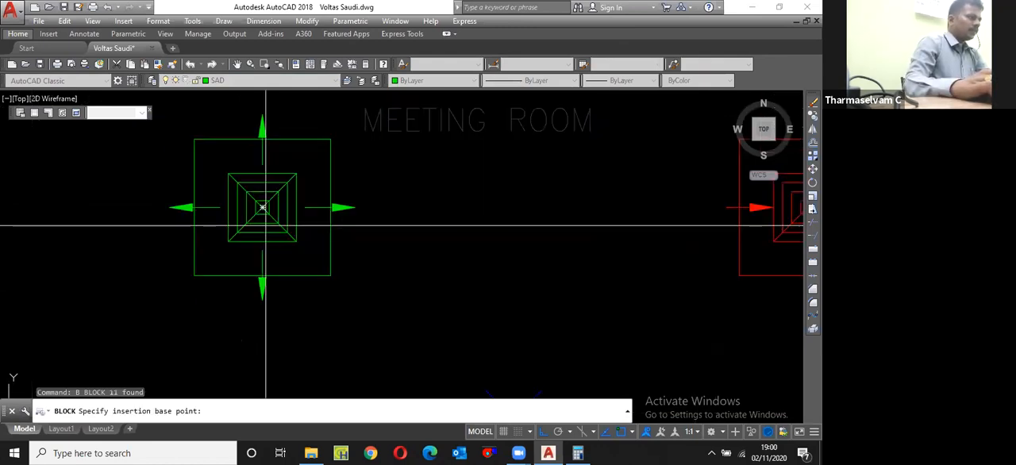
scroll(248, 195, up, 3)
click(447, 328)
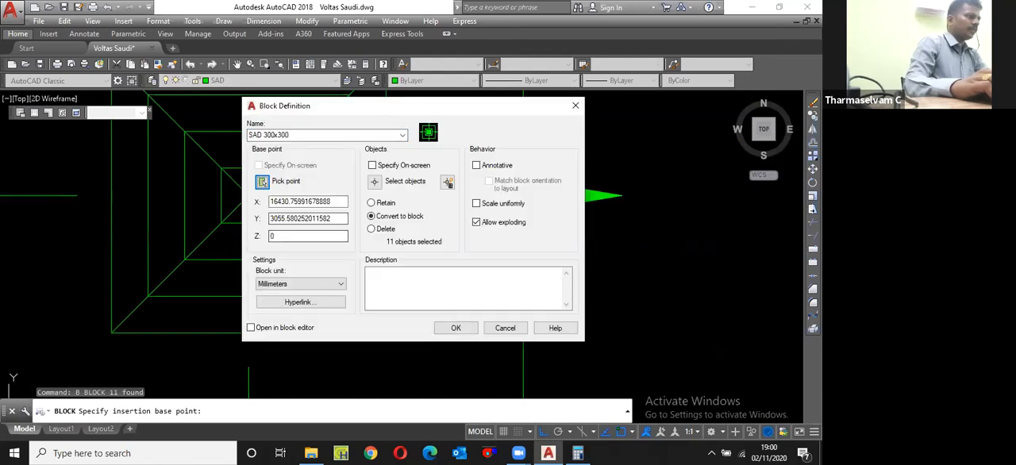
key(Return)
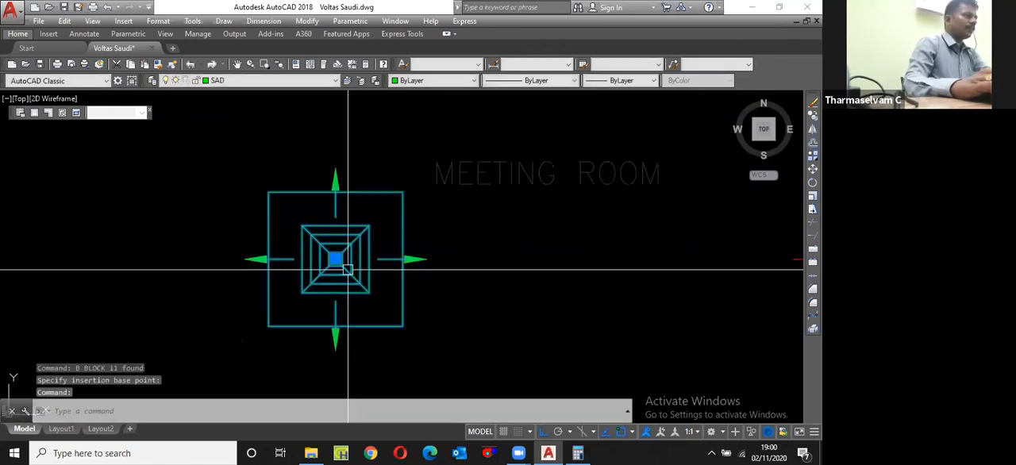
Step: Make RAD the current layer
scroll(244, 137, down, 3)
click(270, 80)
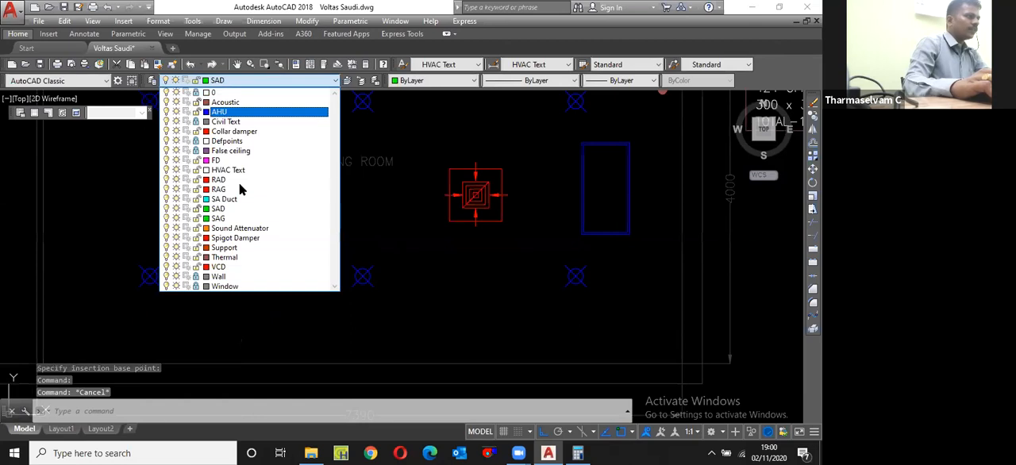
click(239, 183)
key(Escape)
Step: Define the red return diffuser as a block named RAD 300x300, with its base point at the diffuser's centre
click(432, 149)
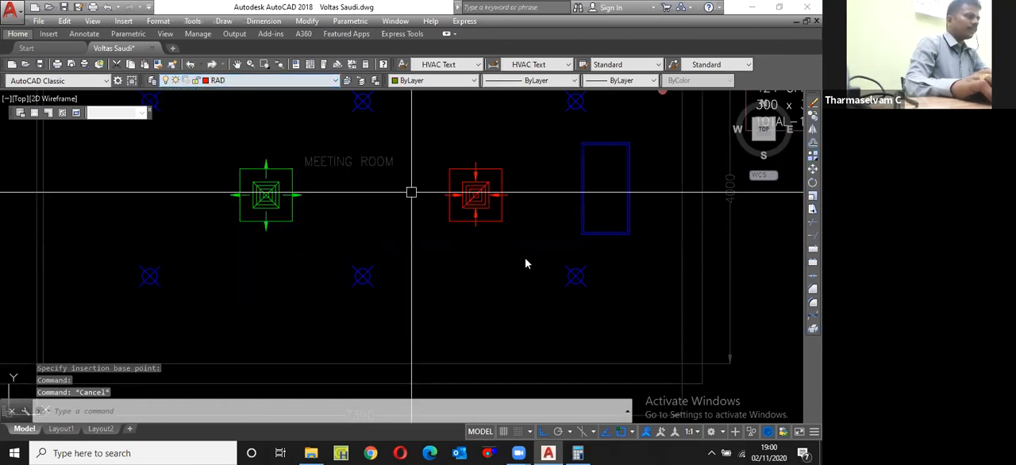
click(527, 262)
text(b)
key(Return)
text(RAD)
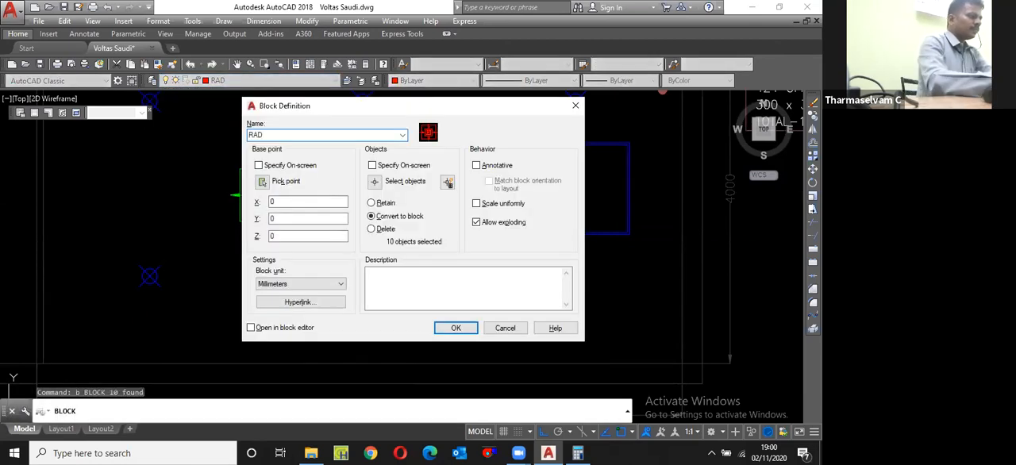
text(300x300)
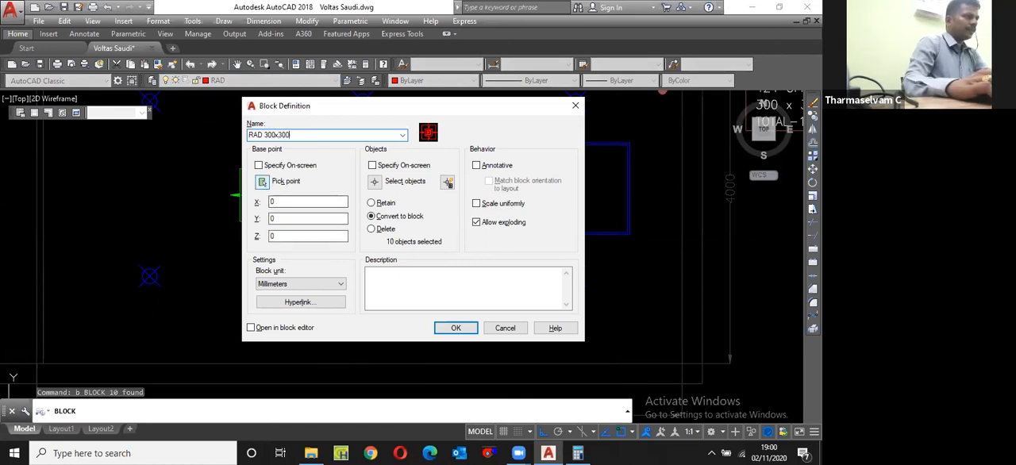
click(262, 181)
scroll(473, 163, up, 1)
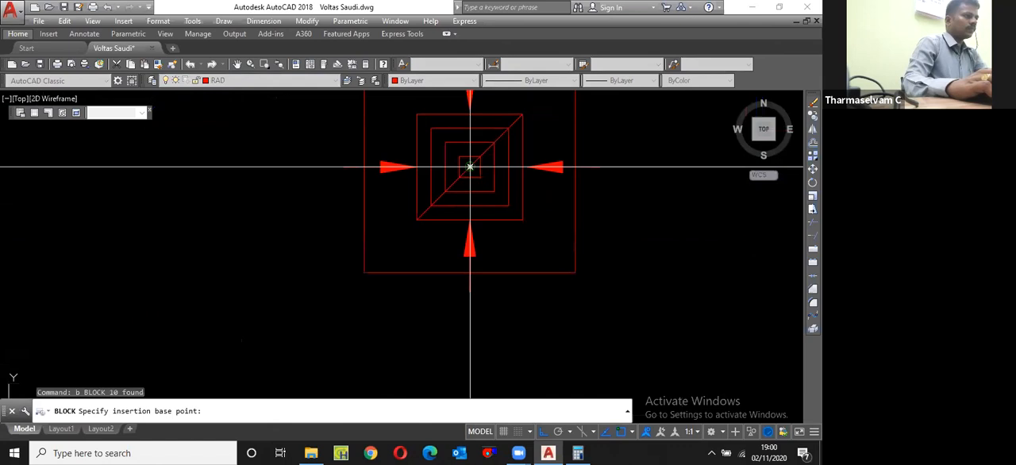
click(468, 164)
key(Return)
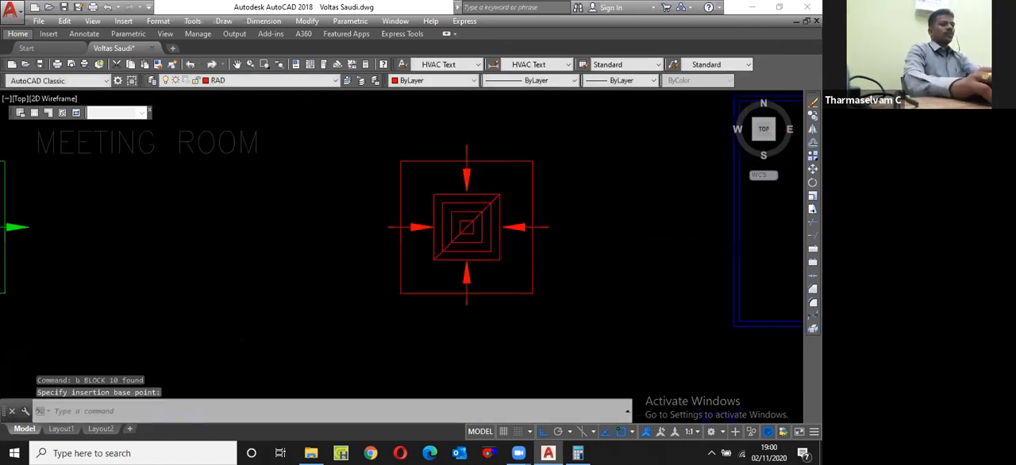
Step: Save the drawing
scroll(476, 304, down, 6)
key(Escape)
key(ctrl+s)
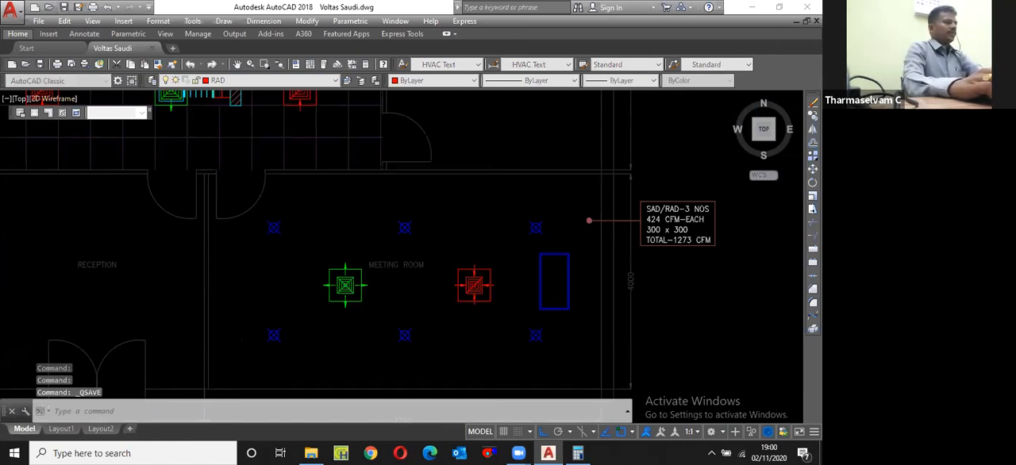
Step: Move the supply diffuser block by its centre onto the lower-right blue marker in the meeting room
scroll(342, 302, up, 4)
scroll(363, 273, up, 5)
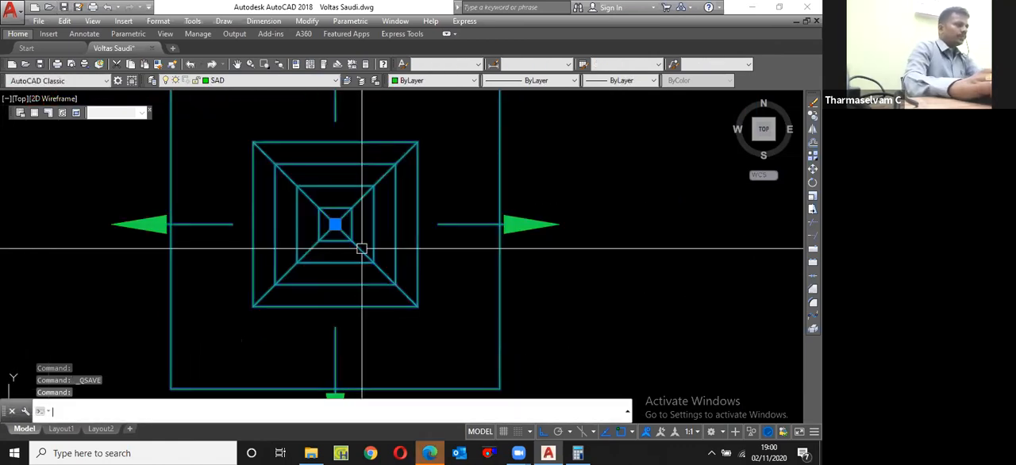
scroll(349, 239, up, 3)
text(m)
key(Return)
click(340, 236)
scroll(272, 189, down, 2)
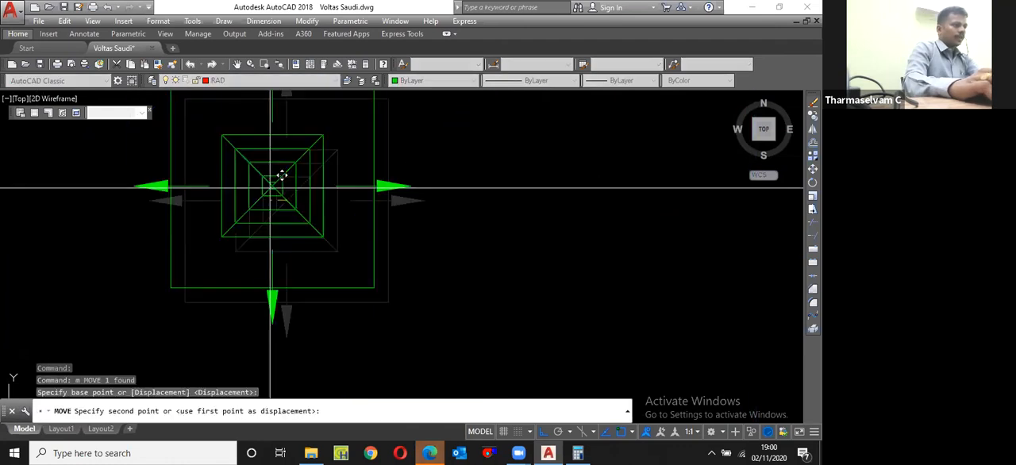
scroll(272, 188, down, 2)
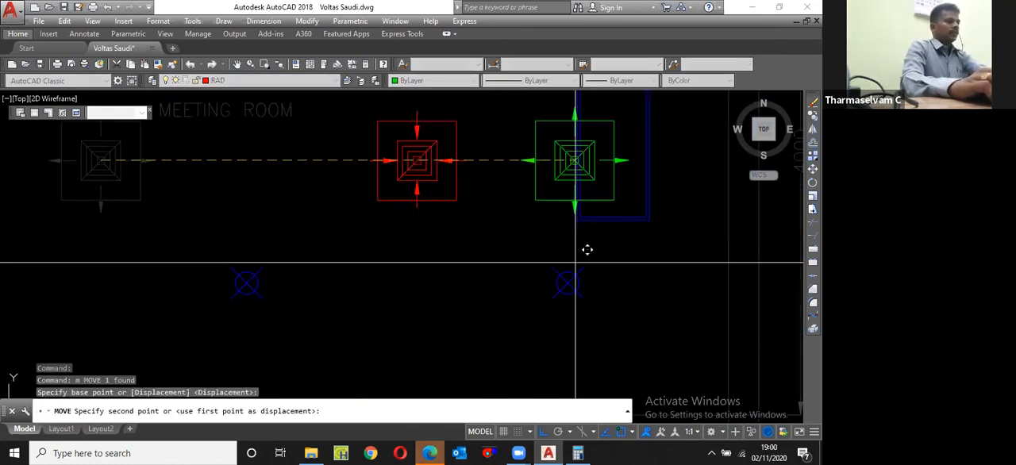
click(570, 283)
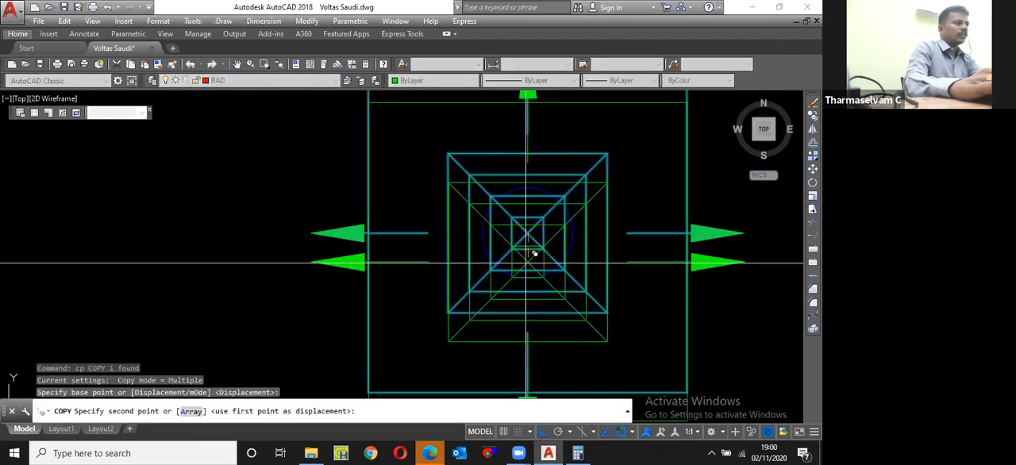
Step: Copy the supply diffuser from its centre onto the upper-middle and lower-left blue markers in the meeting room
scroll(528, 262, down, 4)
scroll(529, 262, up, 8)
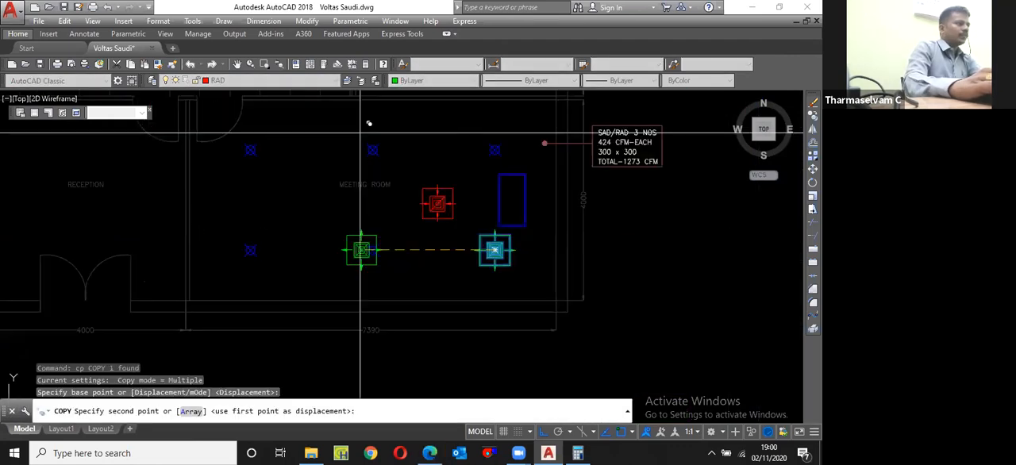
scroll(365, 139, up, 3)
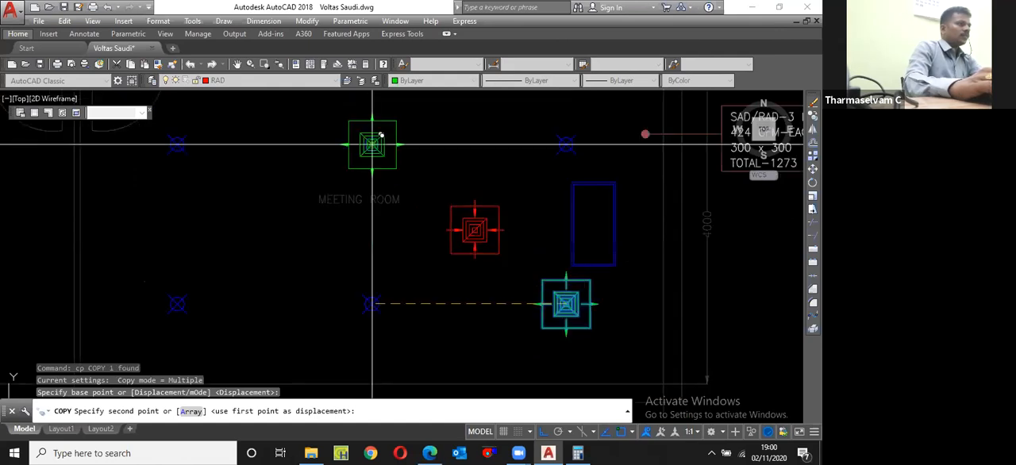
click(177, 304)
middle_drag(177, 303, 272, 262)
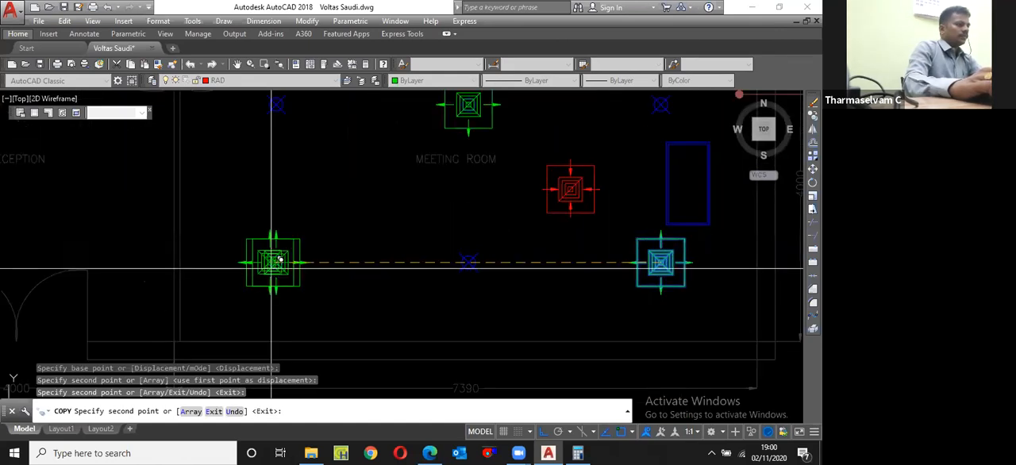
key(Escape)
Step: Move the return diffuser block by its centre onto the upper-right blue marker in the meeting room
scroll(262, 265, up, 6)
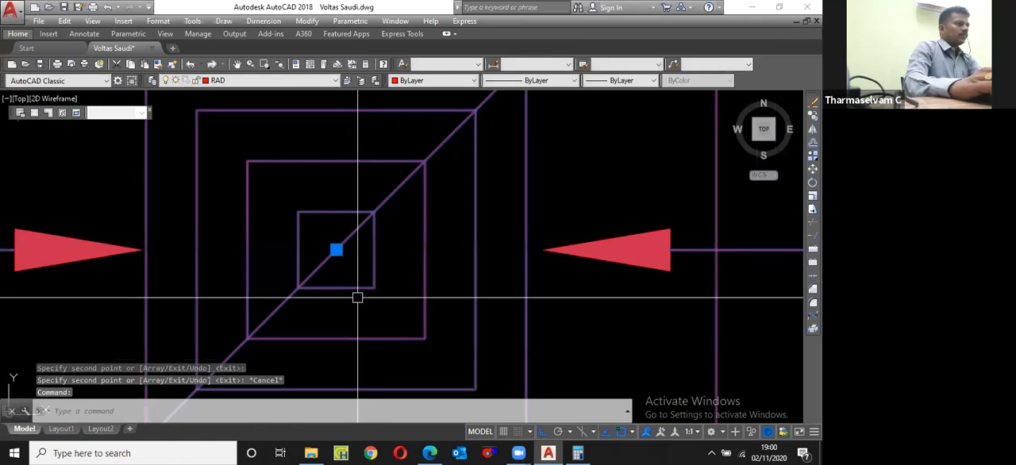
text(m)
key(Return)
click(336, 250)
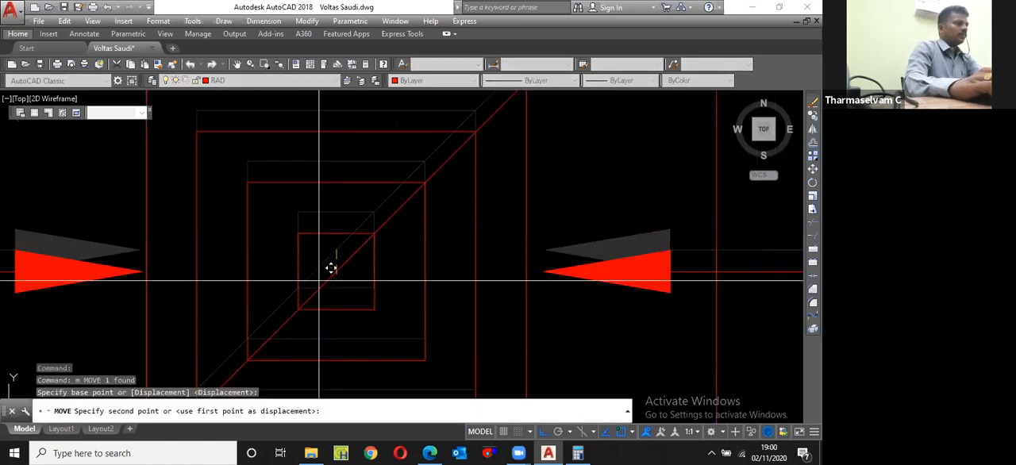
click(331, 267)
scroll(421, 205, down, 5)
Step: Copy the return diffuser from its centre onto the upper-left and lower-middle blue markers in the meeting room
scroll(421, 208, up, 2)
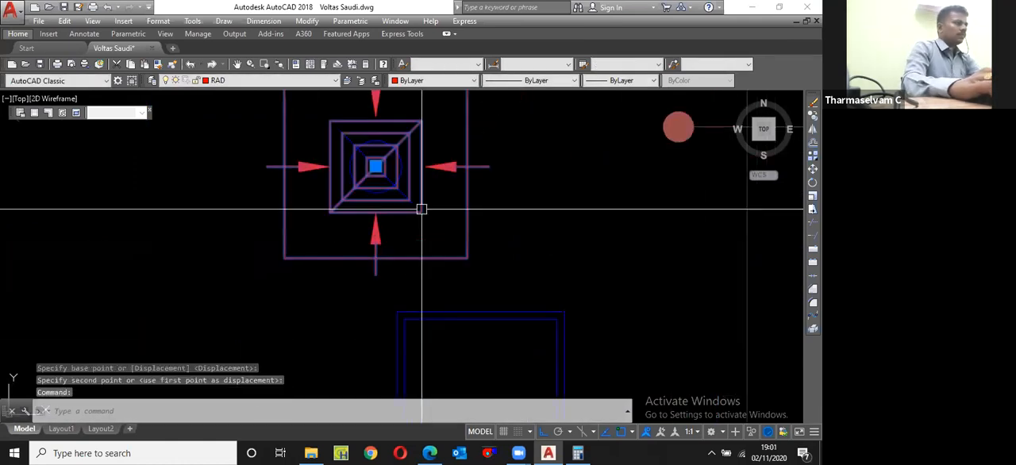
text(cp)
key(Return)
click(381, 184)
scroll(556, 189, down, 5)
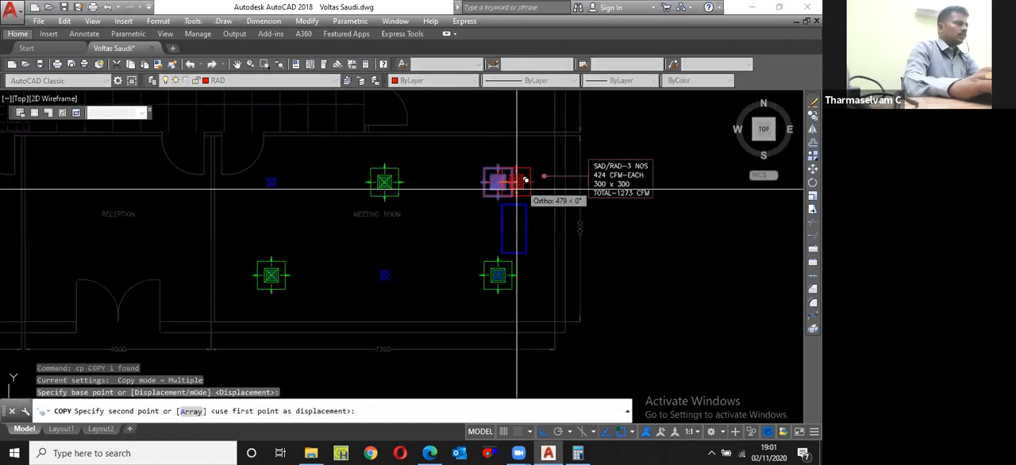
click(270, 183)
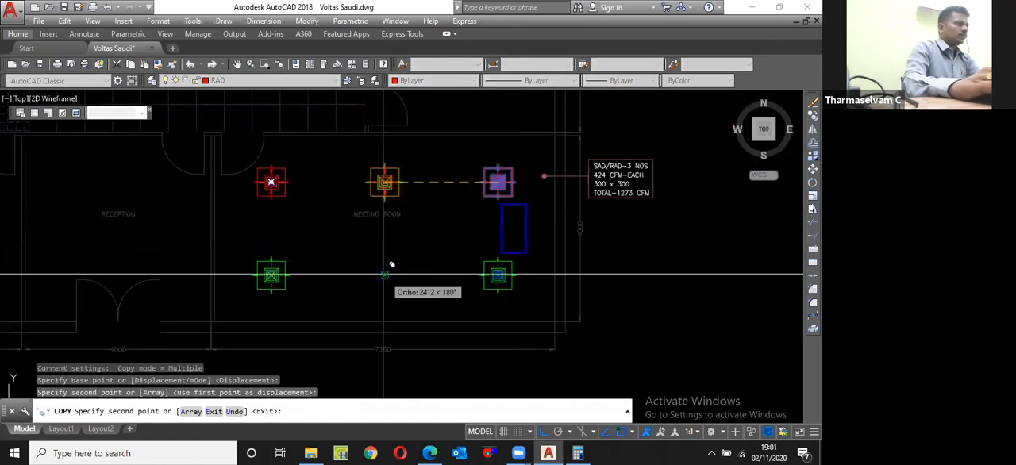
click(384, 276)
key(Escape)
Step: Erase the blue position markers beneath the lower and upper rows of diffusers in the meeting room
scroll(241, 271, up, 2)
click(246, 261)
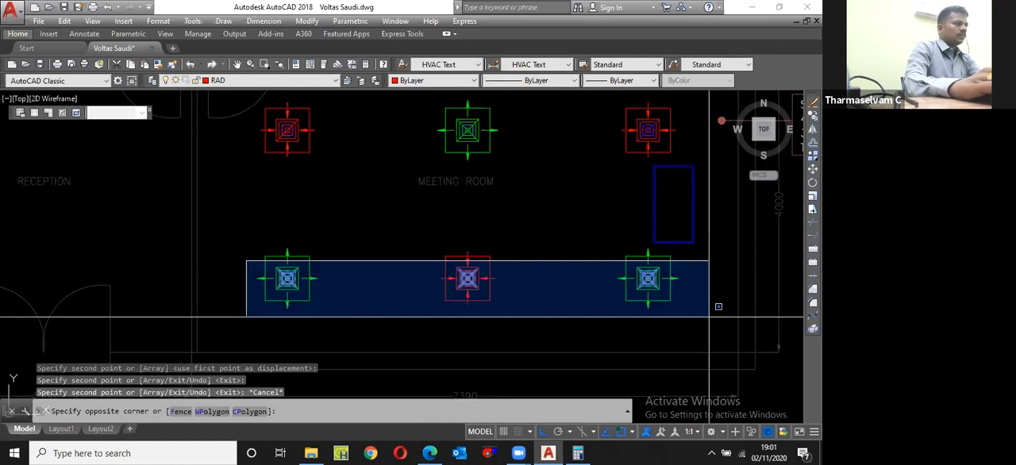
click(718, 306)
text(e)
key(Return)
middle_drag(247, 109, 315, 174)
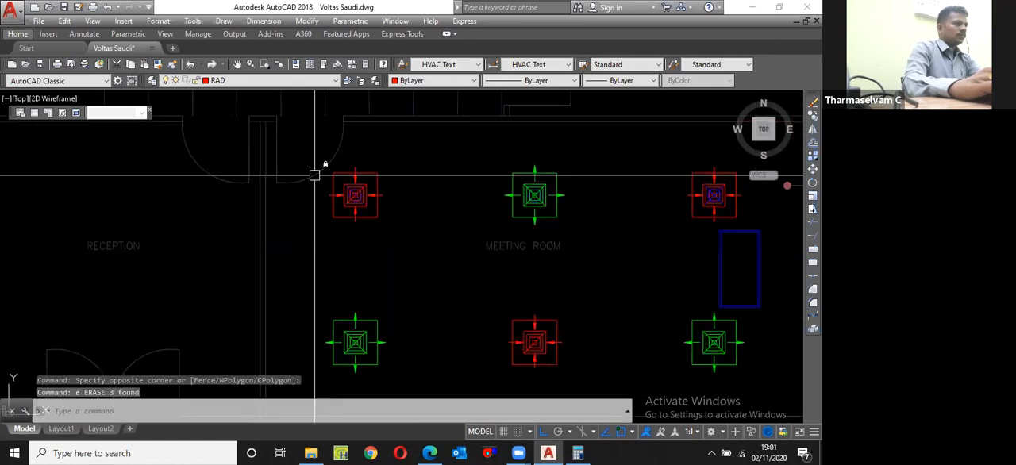
click(301, 158)
scroll(394, 228, down, 2)
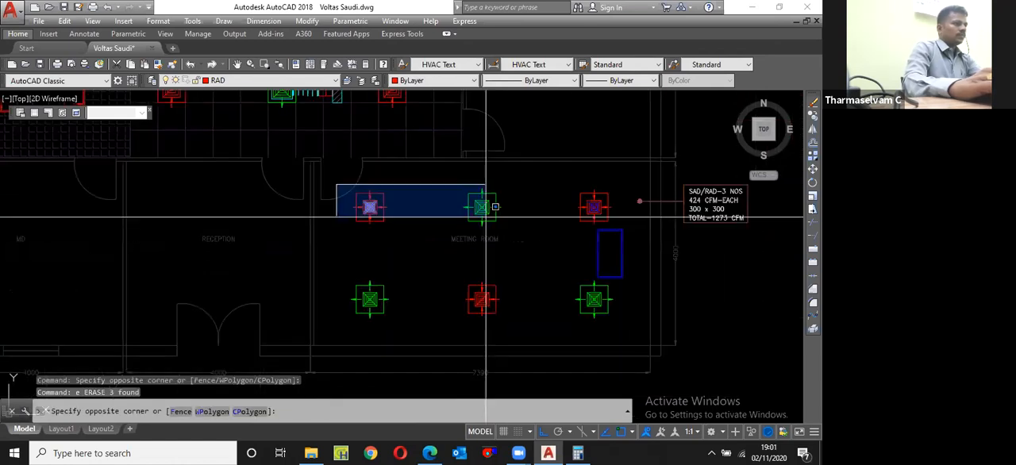
click(635, 219)
text(e)
key(Return)
Step: Make SA Duct the current layer
scroll(655, 294, down, 2)
middle_drag(654, 294, 552, 259)
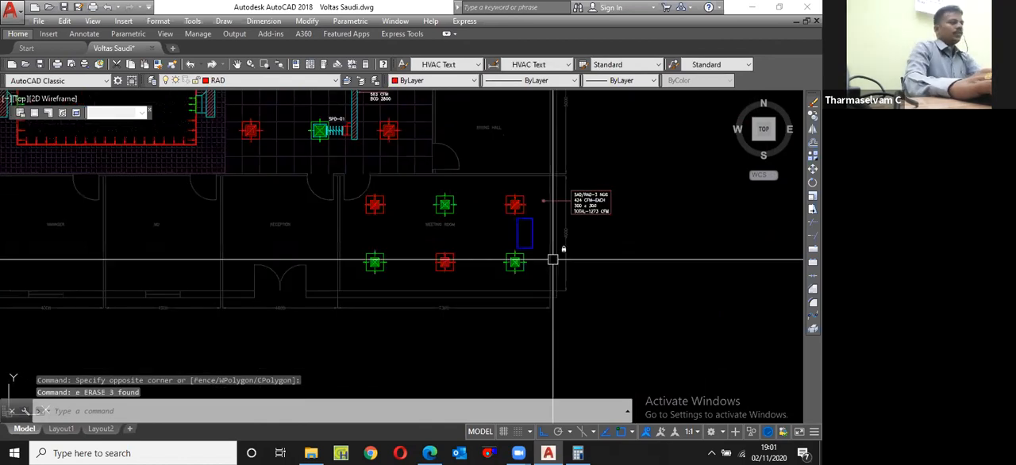
text(z)
key(Return)
text(e)
key(Return)
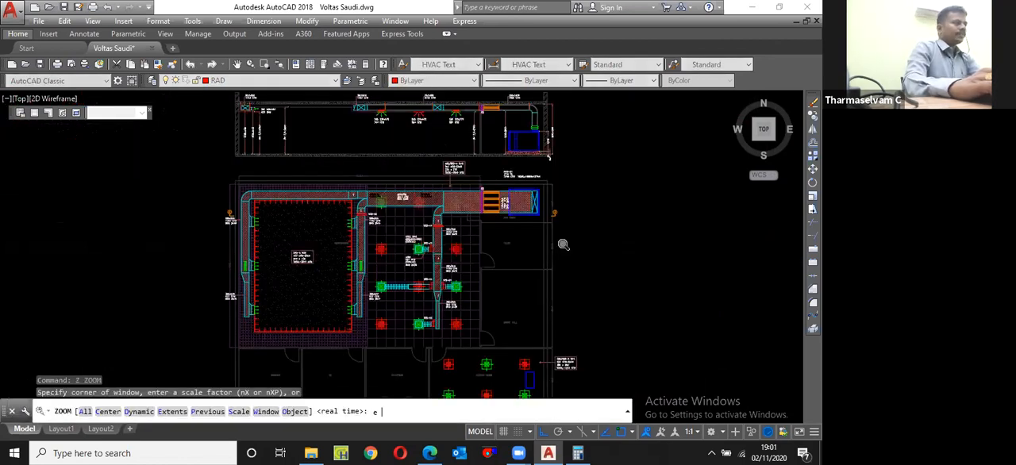
click(270, 80)
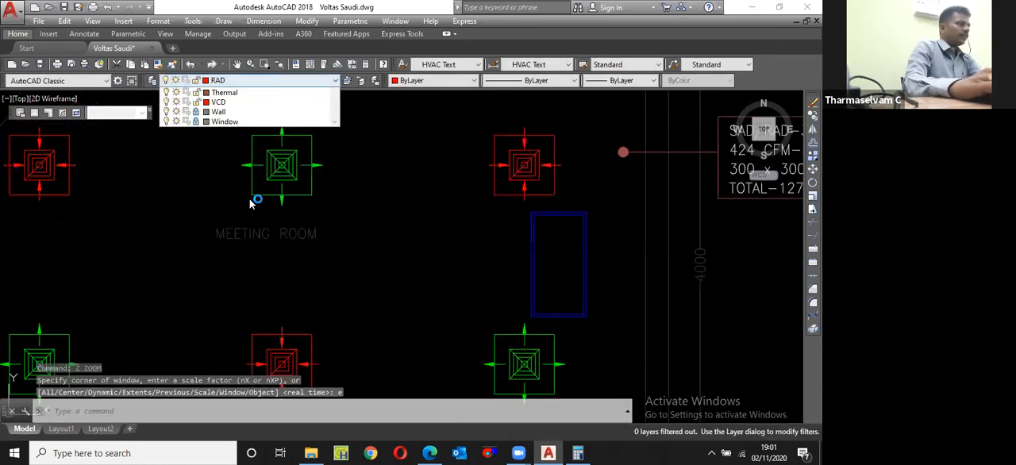
click(238, 199)
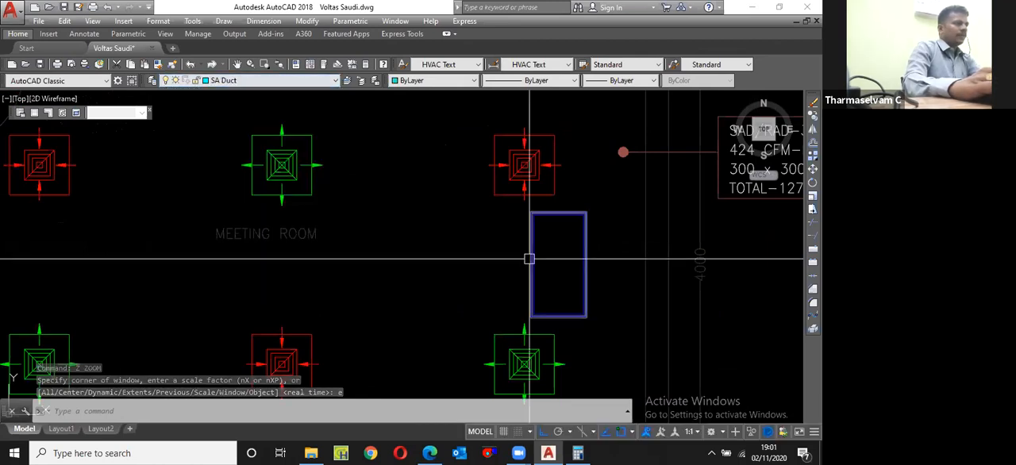
Step: Copy the green flexible duct connector above the AHU in the section view to the blue unit in the meeting room
scroll(529, 259, down, 5)
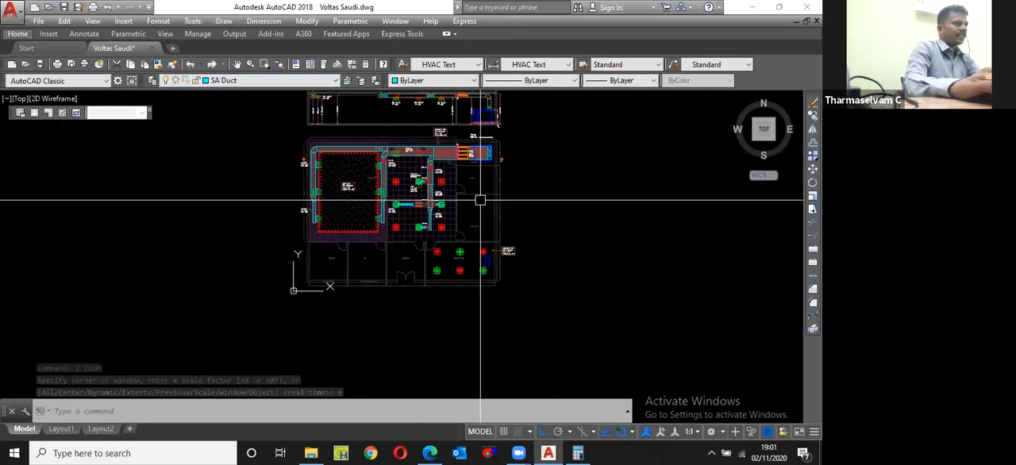
scroll(440, 179, up, 10)
click(418, 191)
click(631, 300)
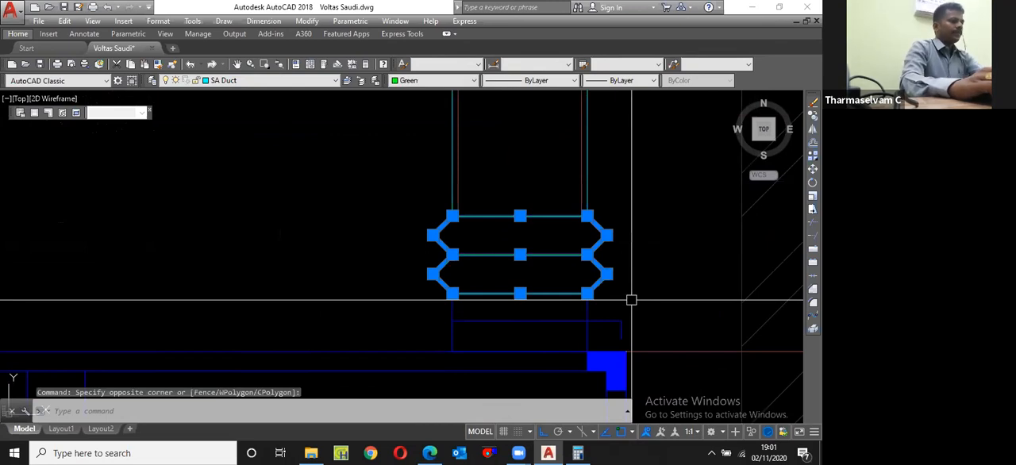
text(cp)
key(Return)
click(541, 272)
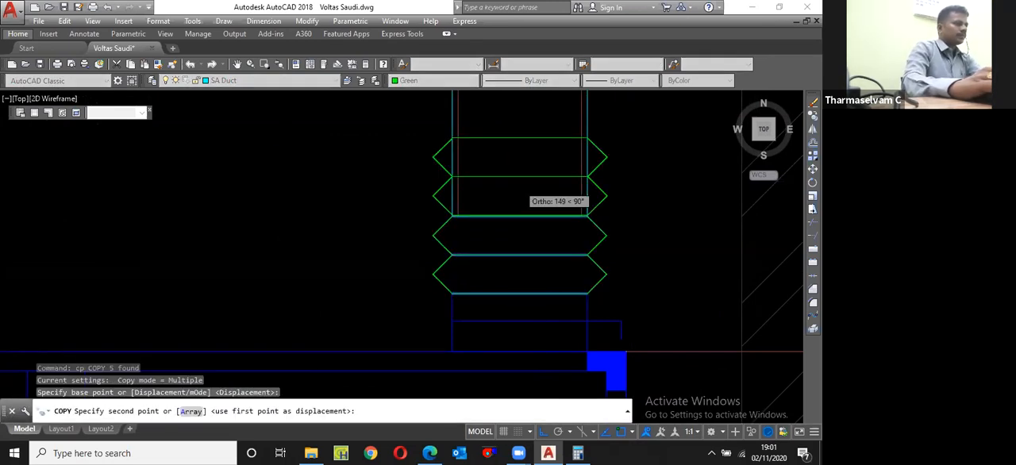
scroll(514, 182, down, 10)
scroll(461, 225, up, 8)
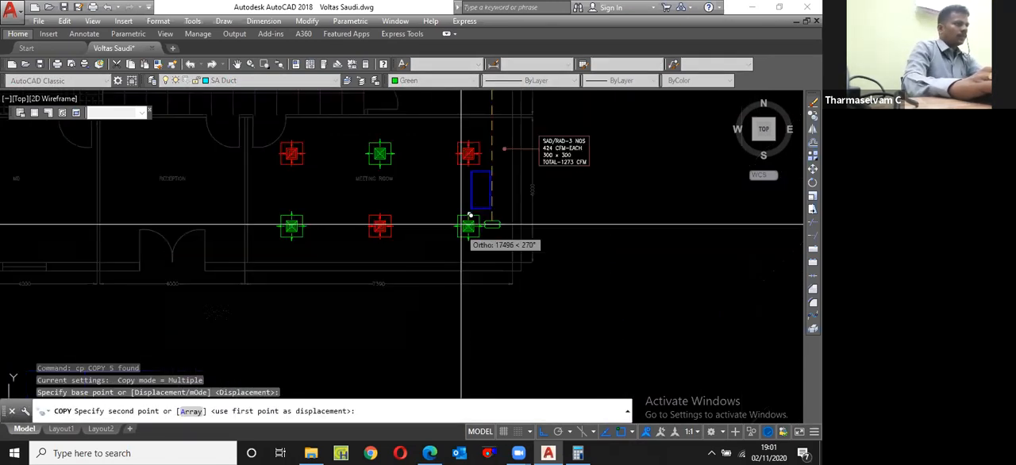
click(461, 225)
scroll(468, 193, up, 6)
key(Escape)
Step: Rotate the copied flexible connector 90 degrees about the midpoint of its lower edge so it stands vertical
click(403, 153)
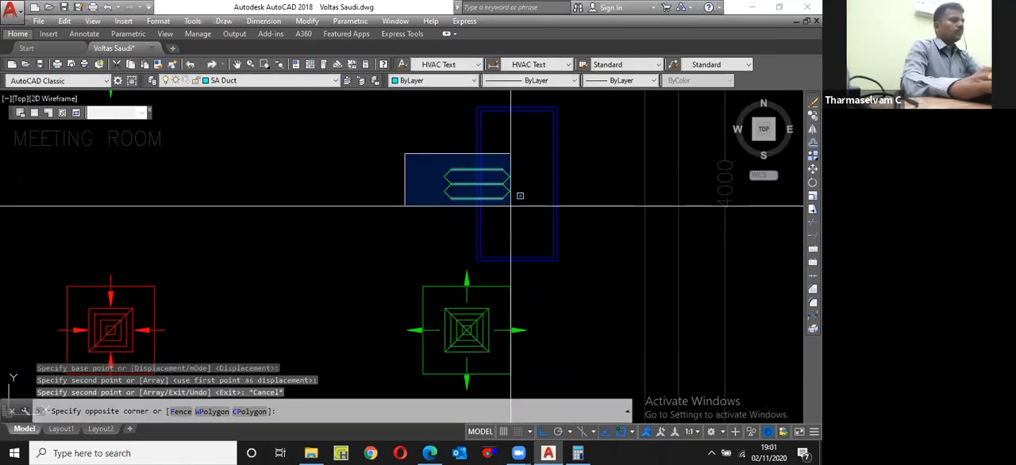
click(519, 205)
scroll(491, 177, up, 5)
key(Escape)
text(ro)
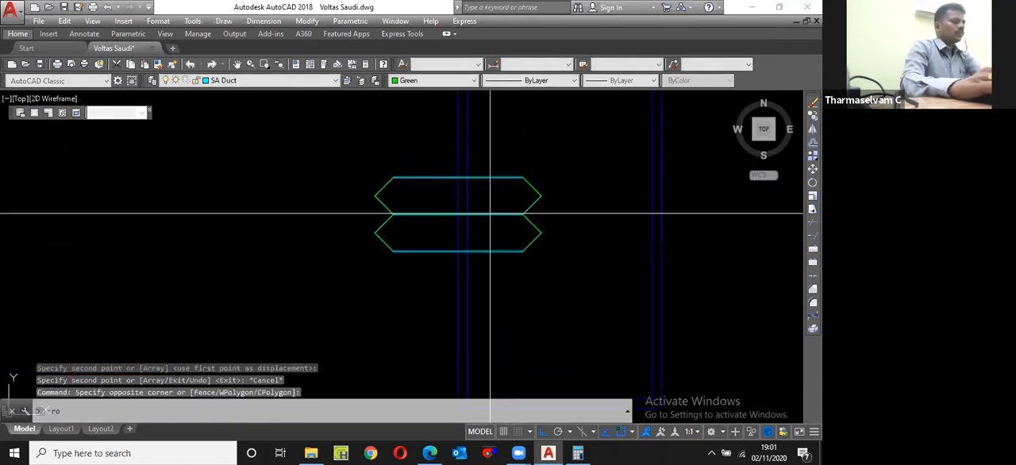
key(Return)
click(458, 252)
click(485, 194)
scroll(485, 194, down, 4)
text(NETLOAD)
key(Return)
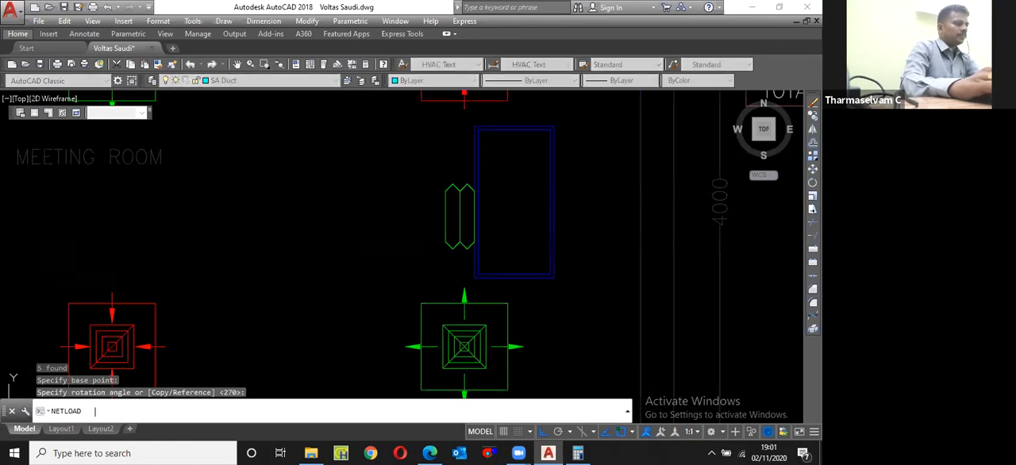
key(Escape)
Step: Move the flexible connector by its right edge's midpoint so it is centred on the left side of the meeting room's blue unit
click(429, 171)
click(510, 251)
text(m)
key(Return)
scroll(490, 222, up, 2)
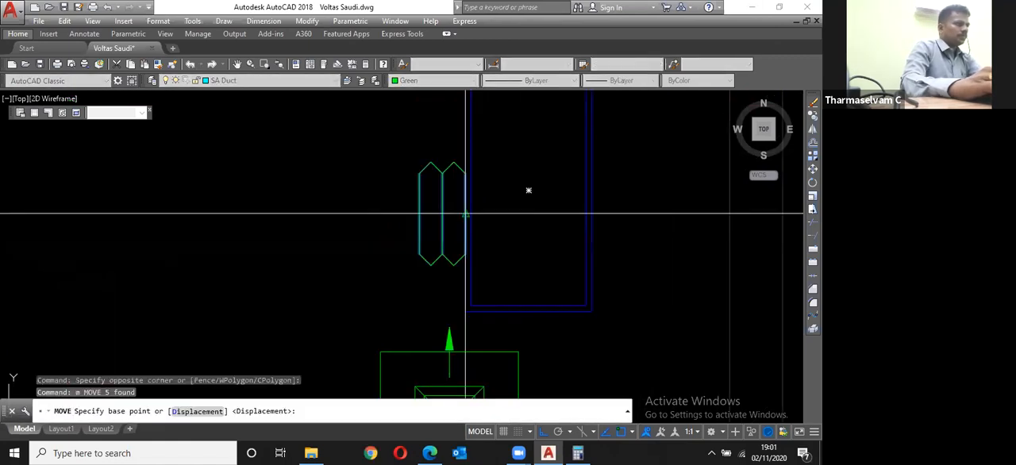
click(466, 213)
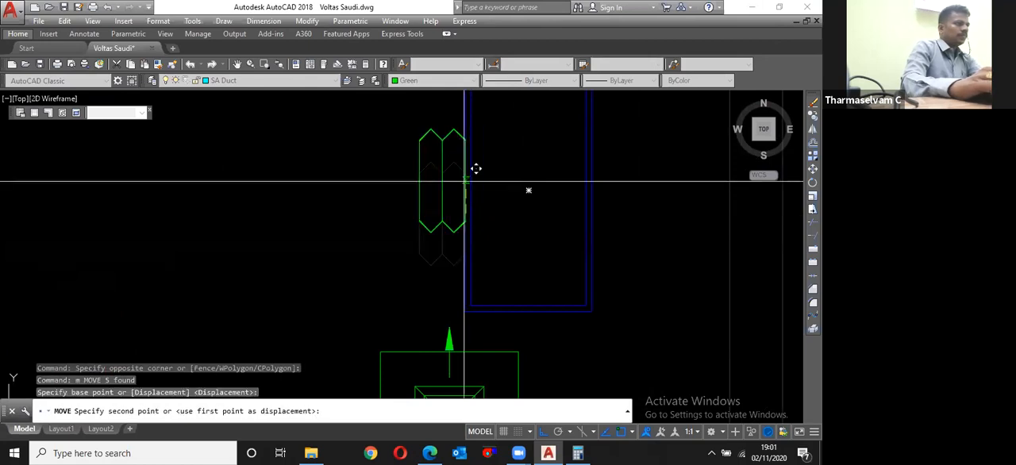
click(465, 182)
scroll(520, 234, down, 2)
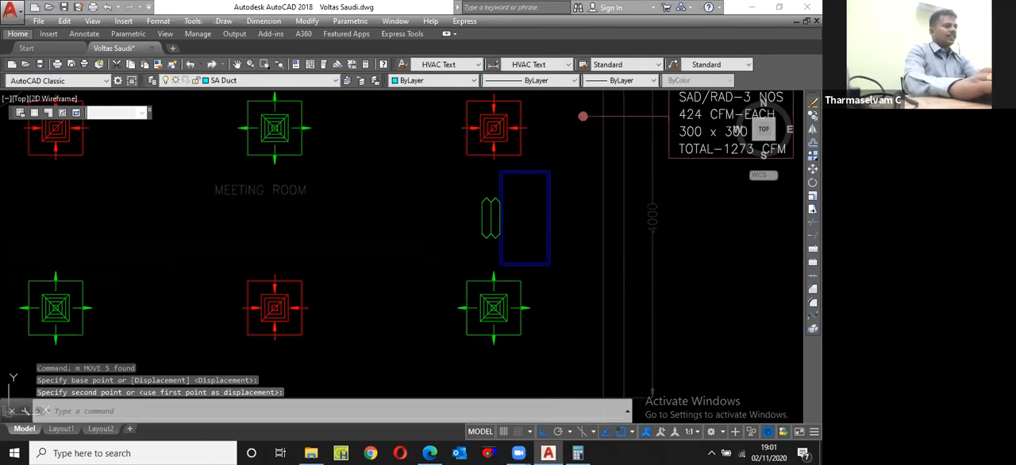
Step: Switch to McQuay DuctSizer and enter a flow rate of 1273 cfm with a velocity of 1500 fpm
middle_drag(745, 227, 564, 280)
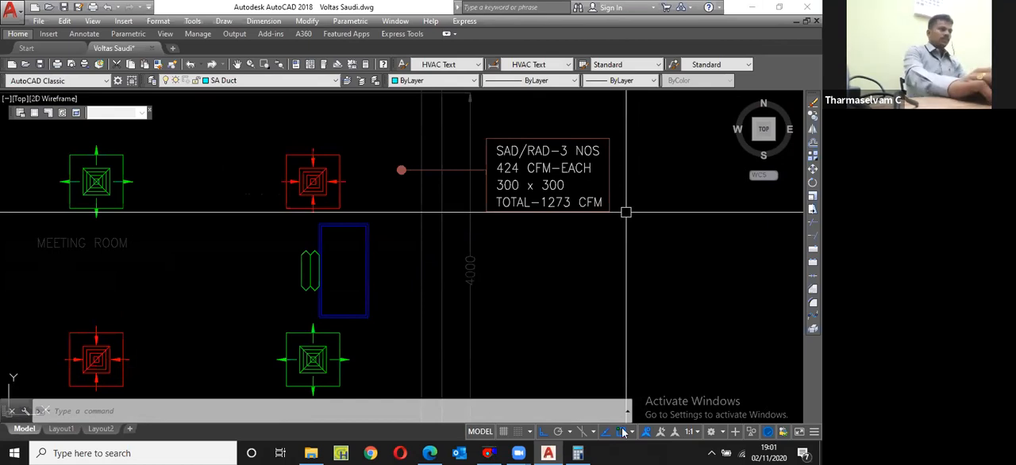
click(488, 453)
click(112, 131)
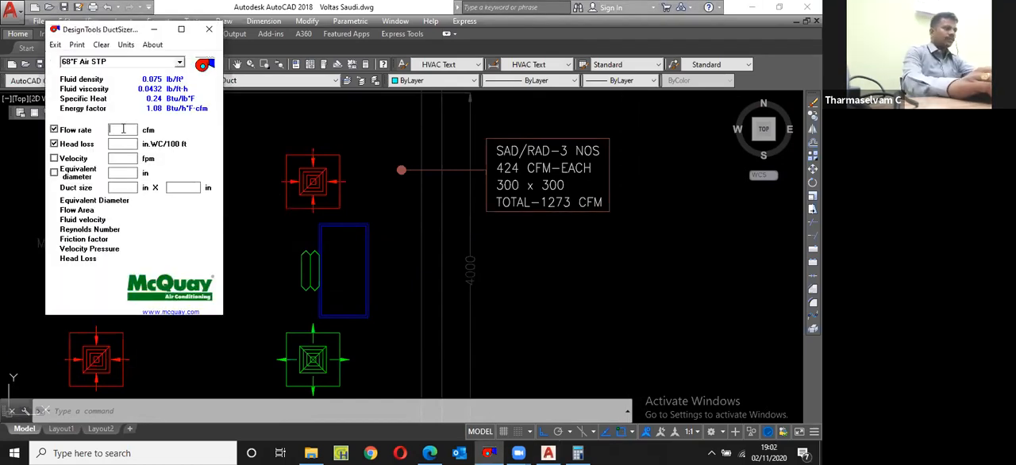
text(1273)
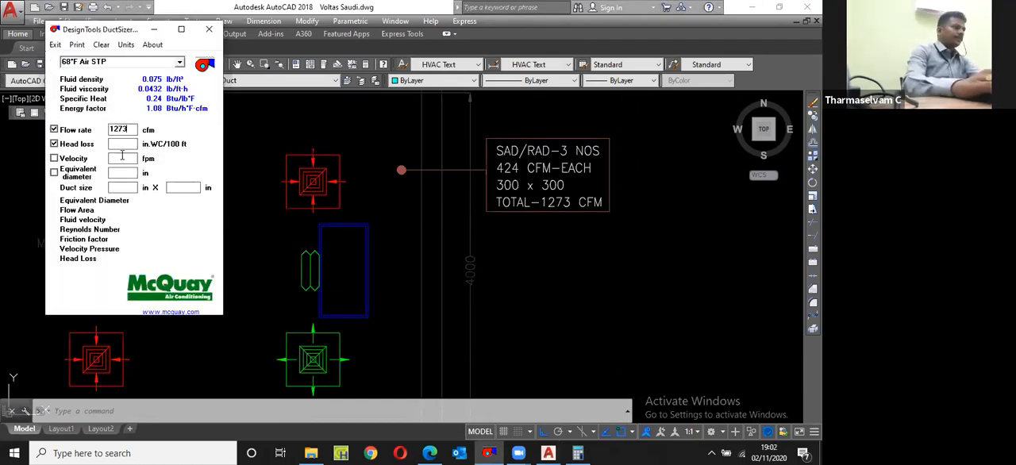
text(1500)
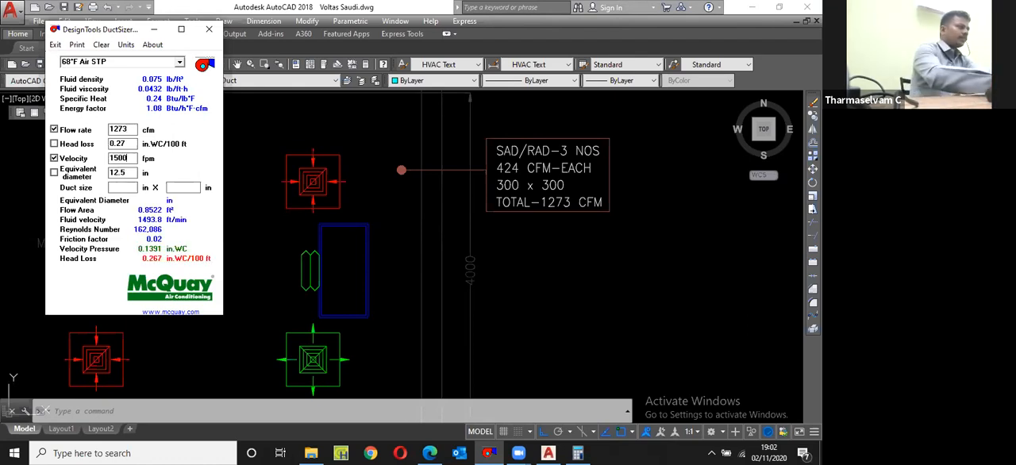
Step: Size the duct for a head loss of 0.1 in.WC/100 ft at 1273 cfm, with one duct side of 12 in
click(132, 144)
text(.1)
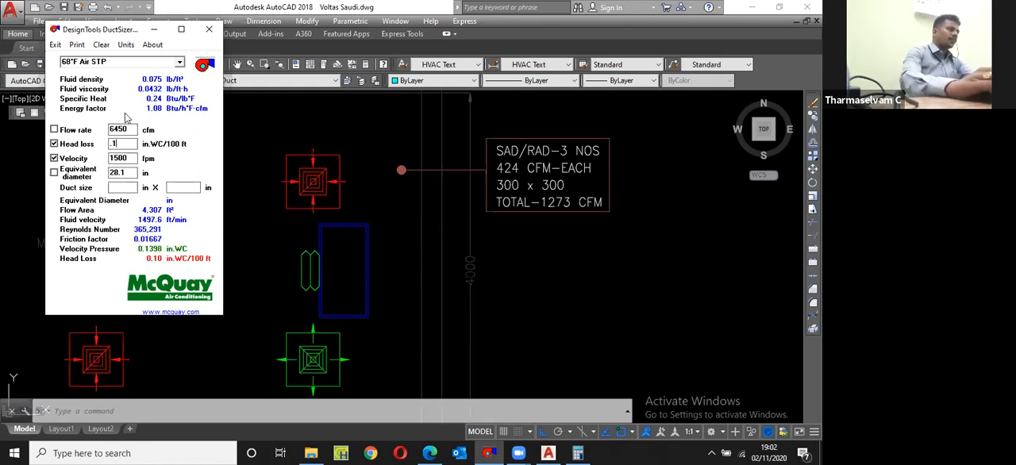
click(123, 130)
text(127)
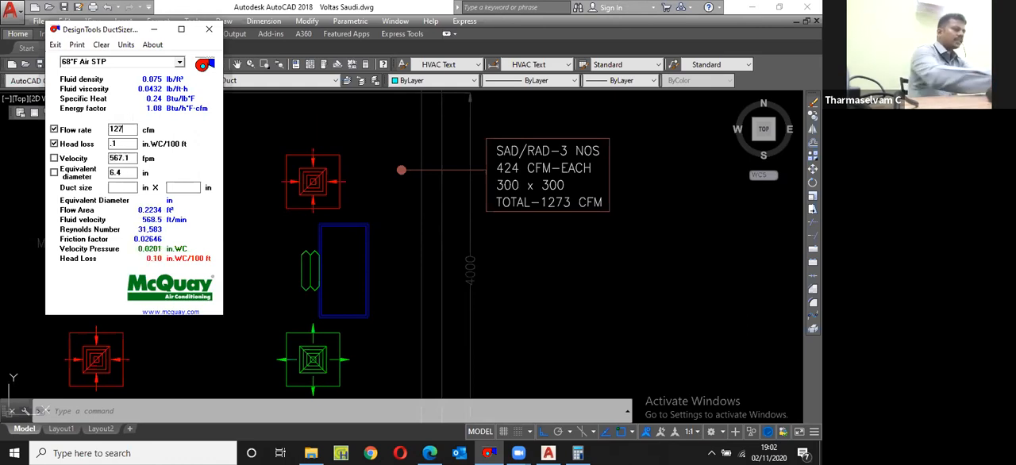
text(312)
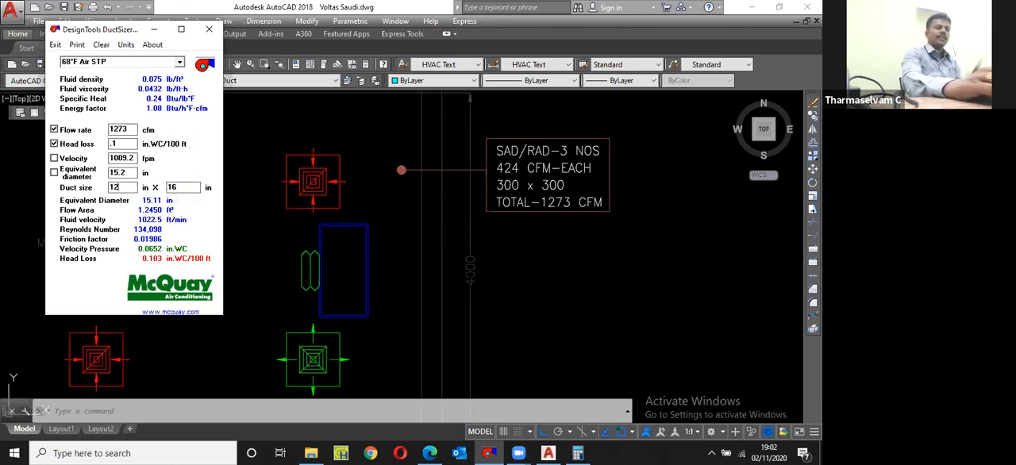
Step: Switch to AutoCAD, examine the existing AHU-01 supply ducting in plan and section, and recheck the computed duct size in DuctSizer
click(301, 217)
scroll(302, 215, down, 12)
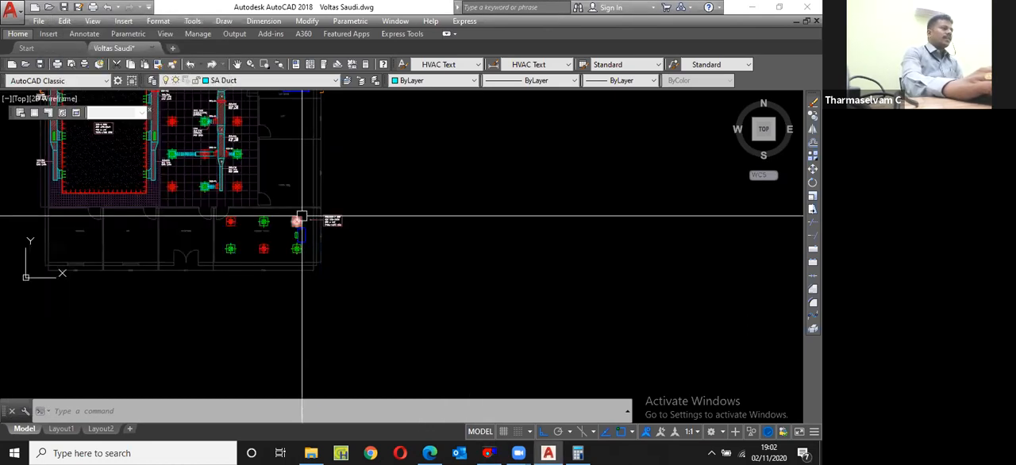
scroll(277, 138, up, 8)
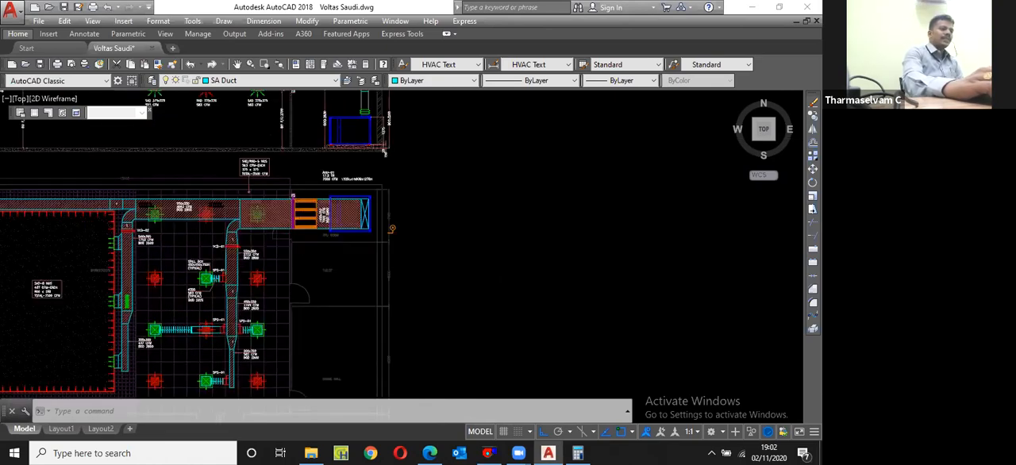
scroll(357, 219, up, 8)
scroll(396, 278, down, 6)
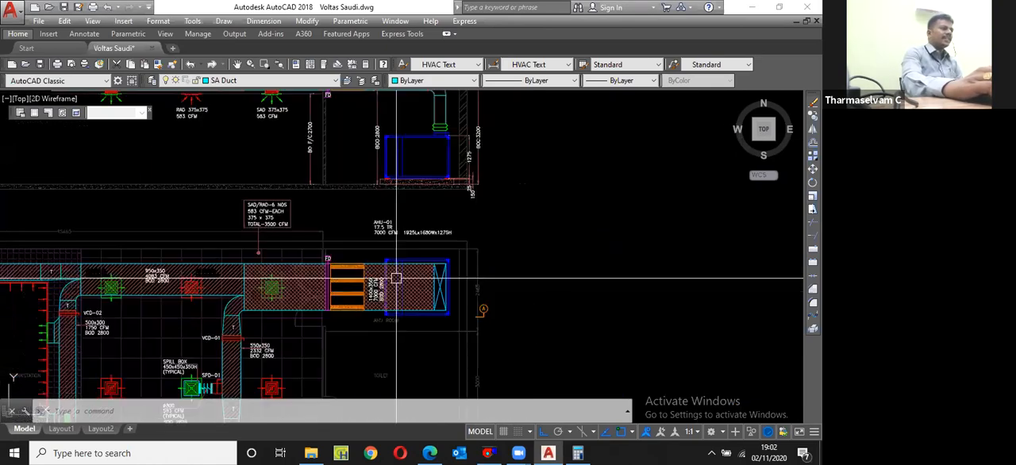
scroll(352, 209, up, 6)
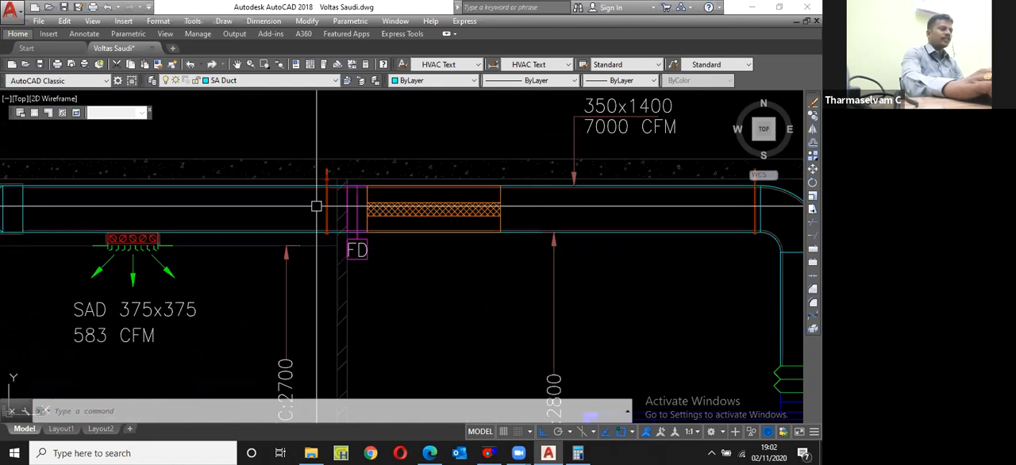
scroll(377, 155, down, 5)
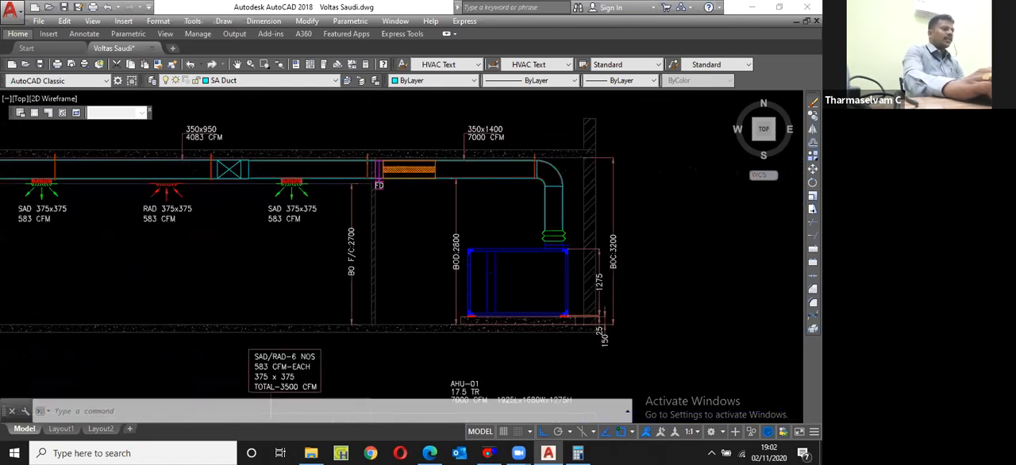
scroll(444, 300, down, 8)
scroll(400, 262, up, 8)
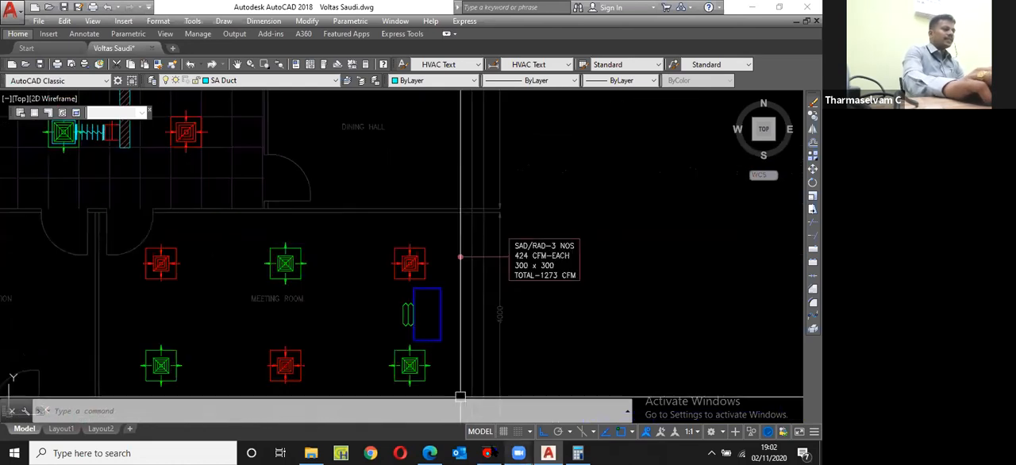
click(489, 454)
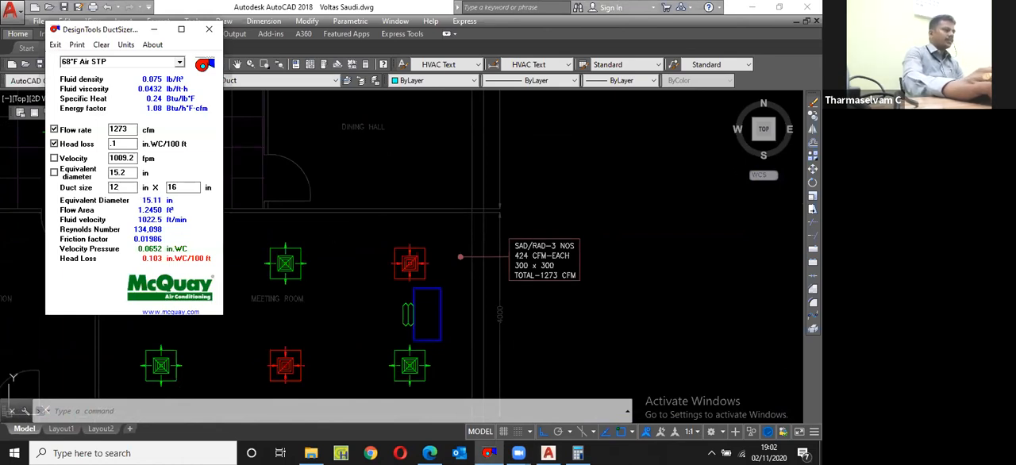
Step: Switch back to AutoCAD and copy the 450x350, 1749 CFM, BOD 2800 duct label with its leader into the meeting room
click(330, 251)
scroll(331, 252, down, 6)
scroll(286, 181, up, 8)
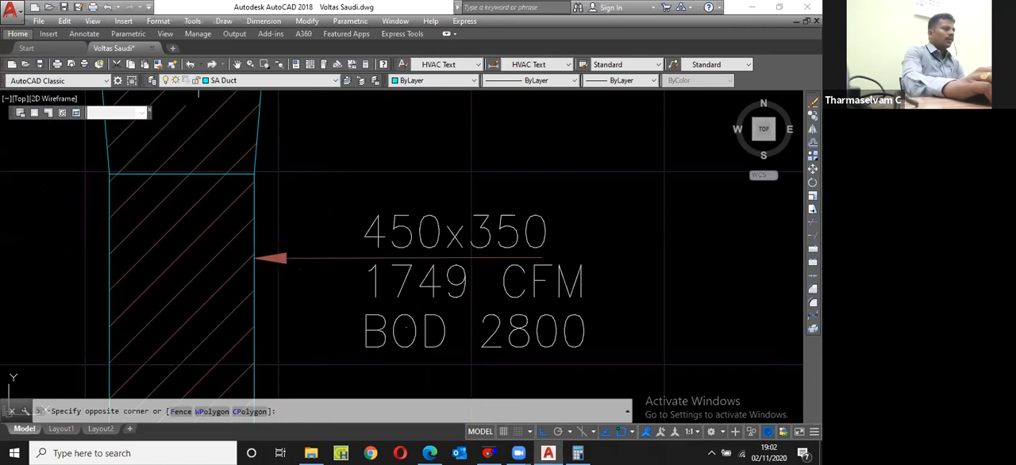
click(392, 248)
text(cp)
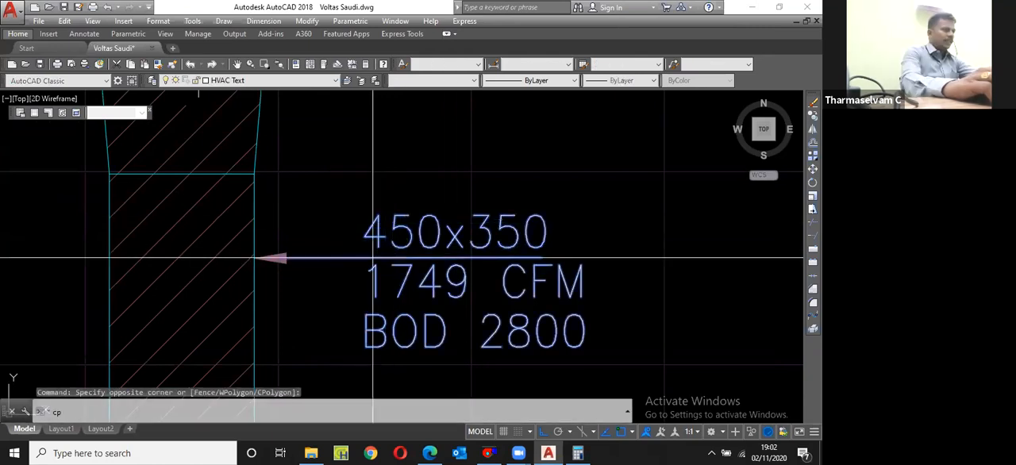
key(Return)
click(373, 257)
scroll(317, 151, down, 6)
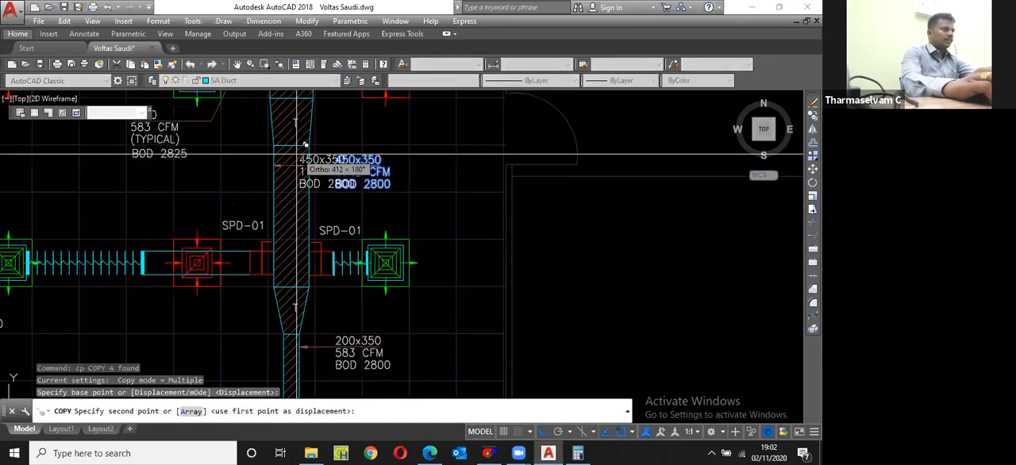
scroll(369, 234, down, 5)
scroll(369, 234, up, 8)
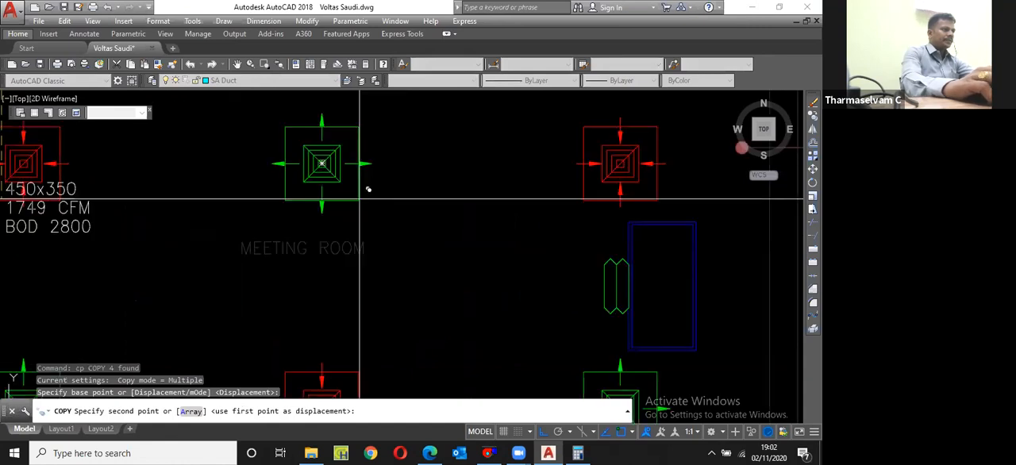
click(401, 222)
key(Escape)
Step: Move the copied duct label to the right, clear of the upper-middle supply diffuser
click(462, 241)
click(419, 186)
text(m)
key(space)
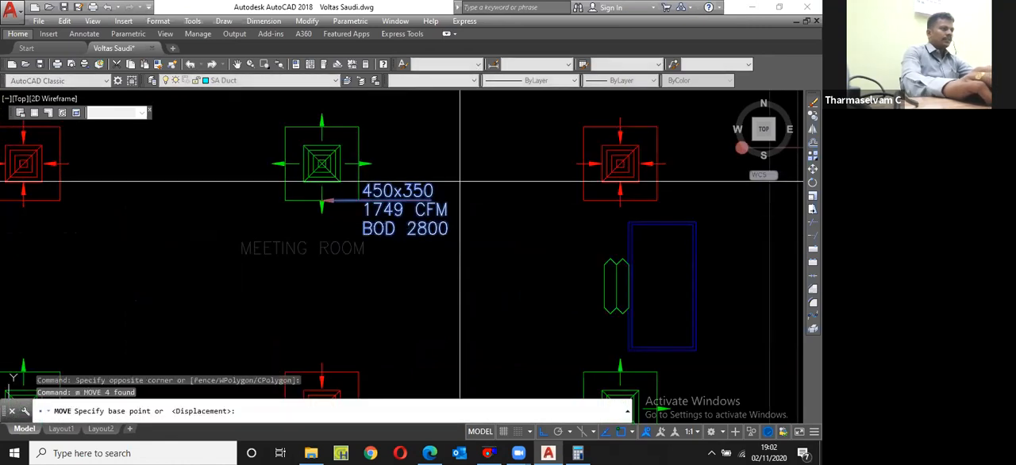
click(460, 182)
click(558, 168)
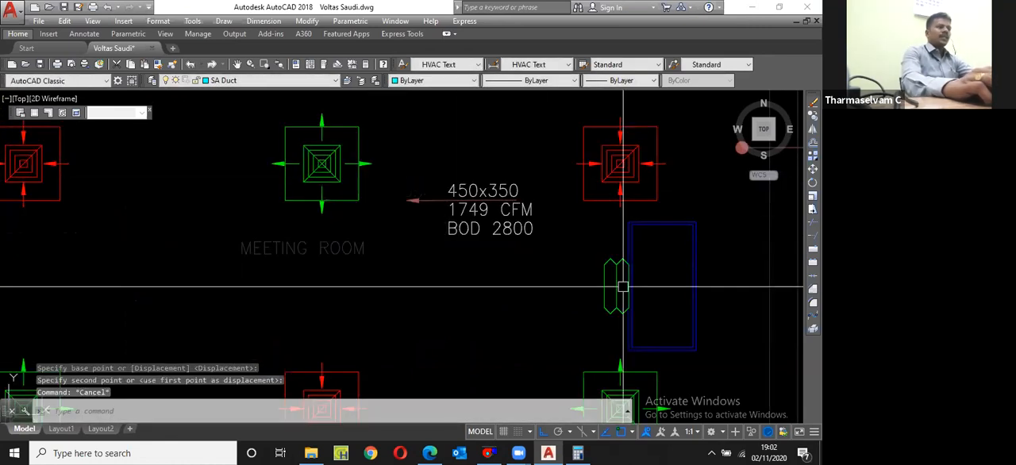
key(Escape)
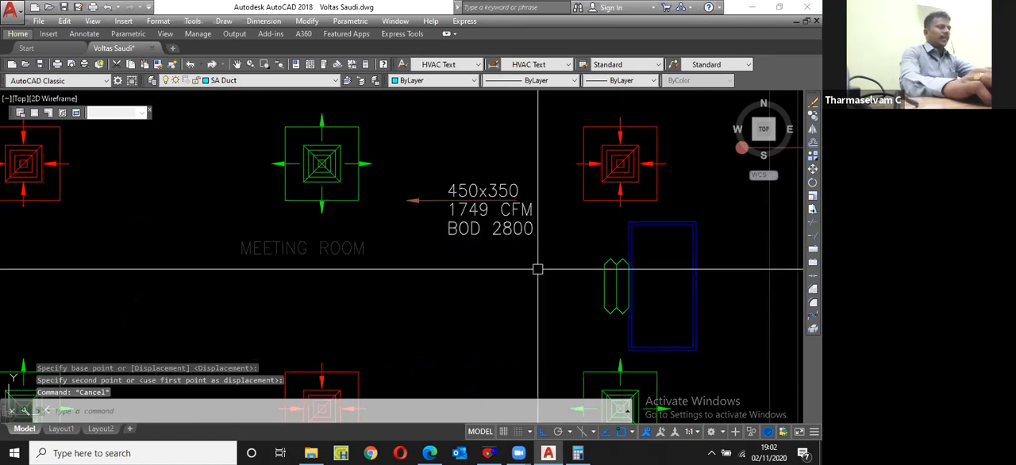
Step: Draw a horizontal duct centreline from the flexible connector's left midpoint to just past the leftmost diffusers in the meeting room
text(l)
key(space)
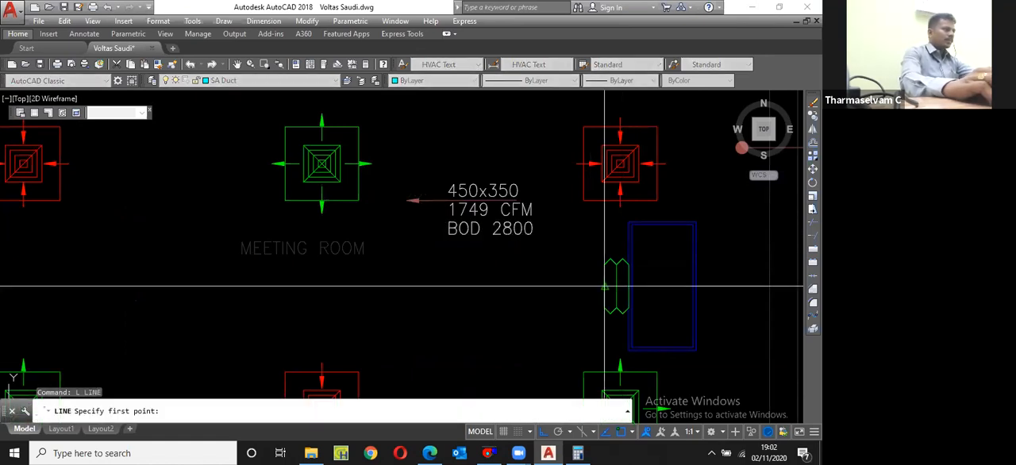
click(605, 286)
scroll(442, 233, down, 4)
click(254, 249)
key(Escape)
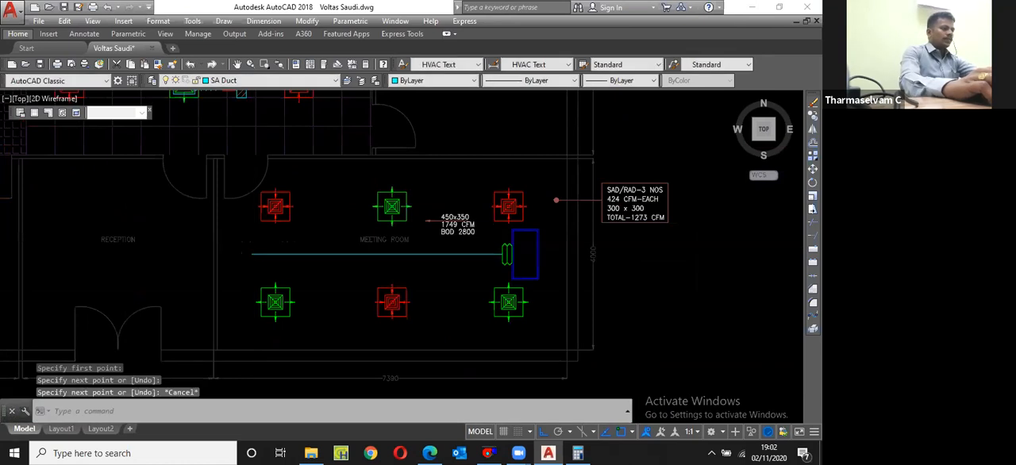
Step: Offset the duct centreline 200 to both sides to form the supply duct's upper and lower edges
scroll(490, 257, up, 4)
text(o)
key(Return)
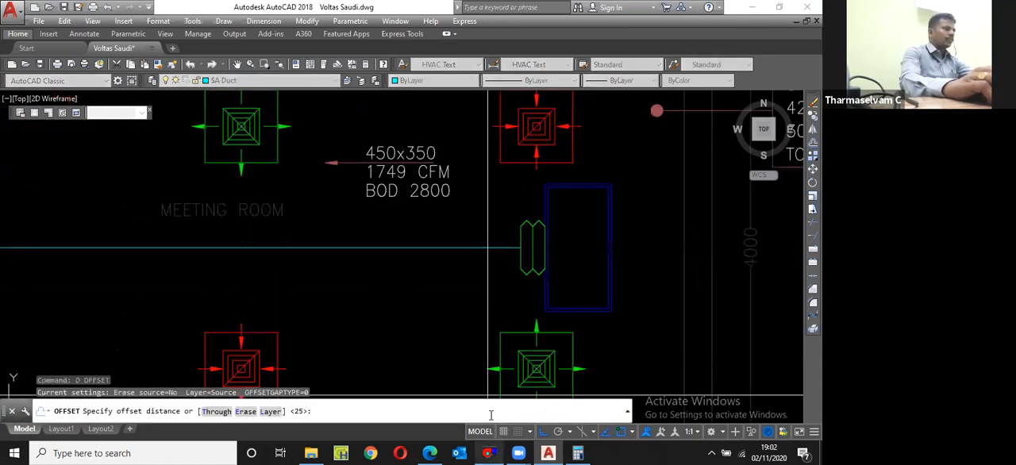
text(20)
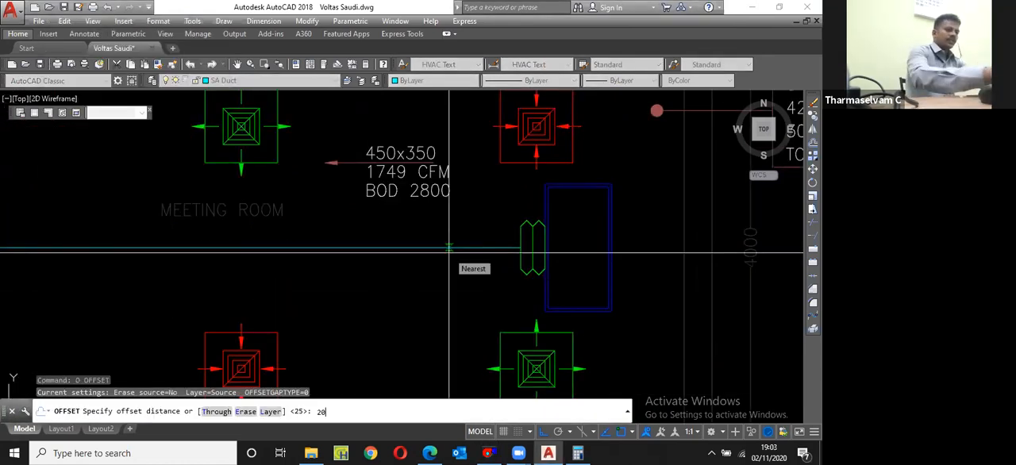
text(0)
key(Return)
click(449, 248)
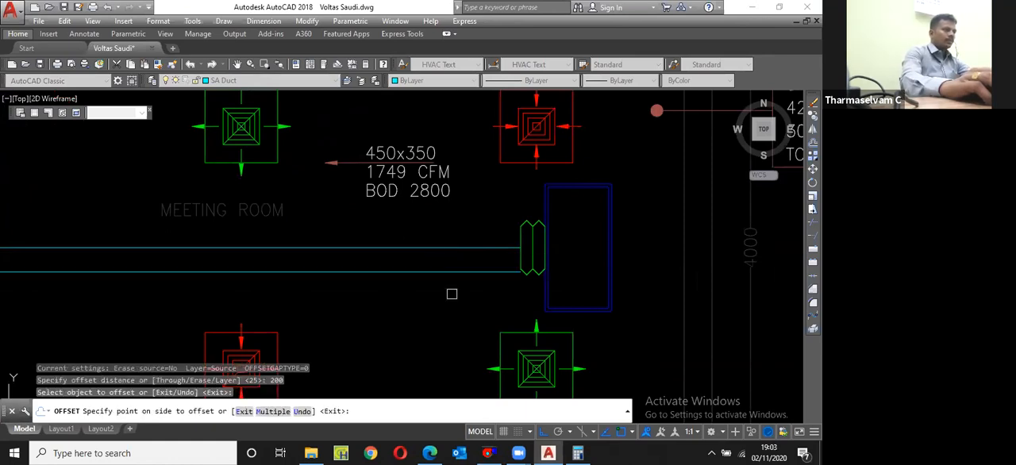
click(474, 225)
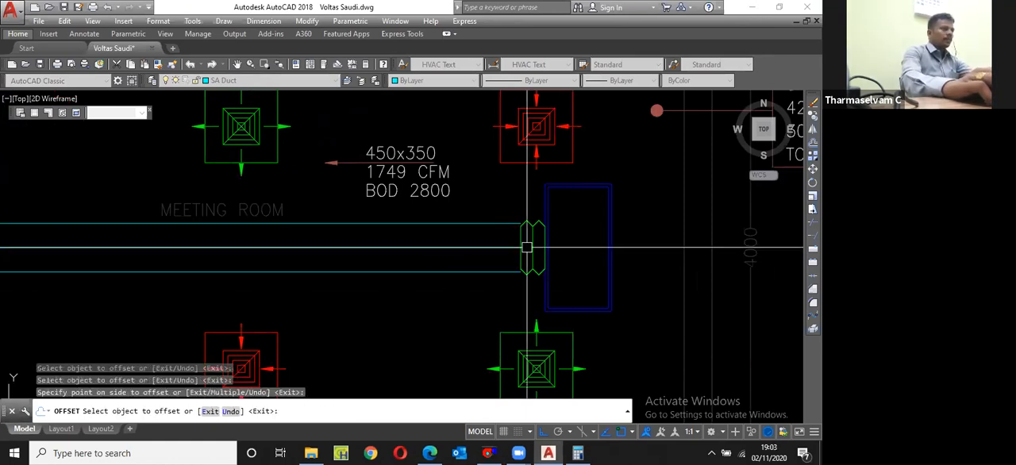
key(Escape)
Step: Stretch the upper end of the flexible connector upward by 200, leaving the duct's upper edge out of the selection
scroll(527, 247, up, 3)
text(s)
key(Return)
click(597, 267)
click(469, 205)
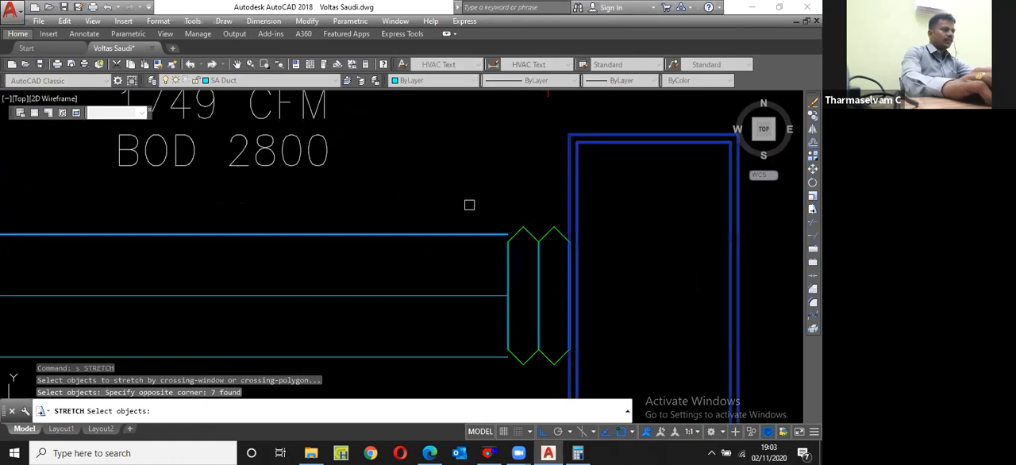
shift+click(503, 255)
shift+click(498, 196)
key(Return)
click(514, 204)
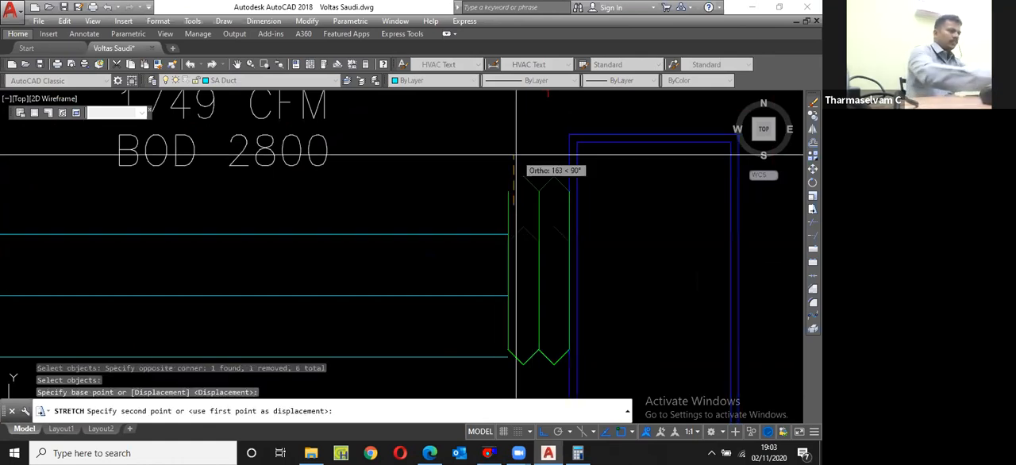
text(200)
key(Return)
scroll(497, 252, down, 2)
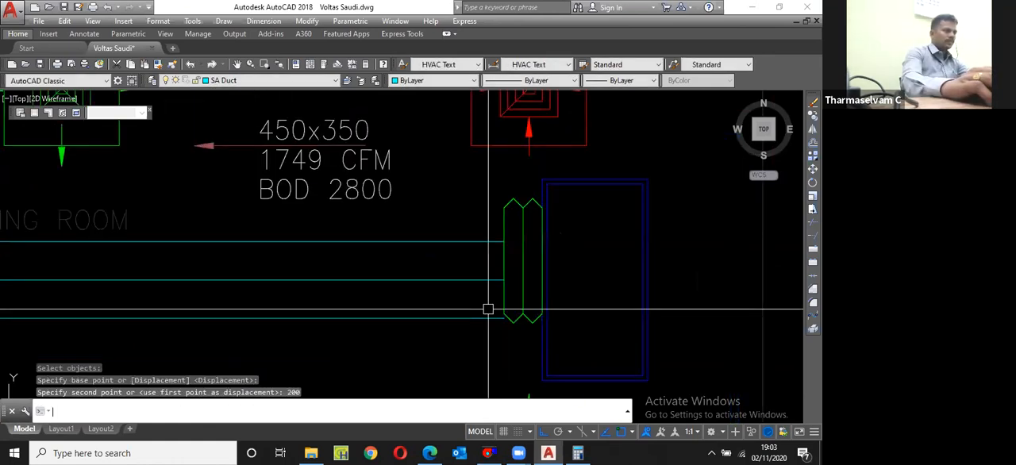
Step: Stretch the lower end of the flexible connector downward by 200, leaving the duct's lower edge out of the selection
text(s)
key(Return)
click(575, 349)
click(492, 311)
shift+click(497, 332)
shift+click(487, 305)
key(Return)
click(591, 266)
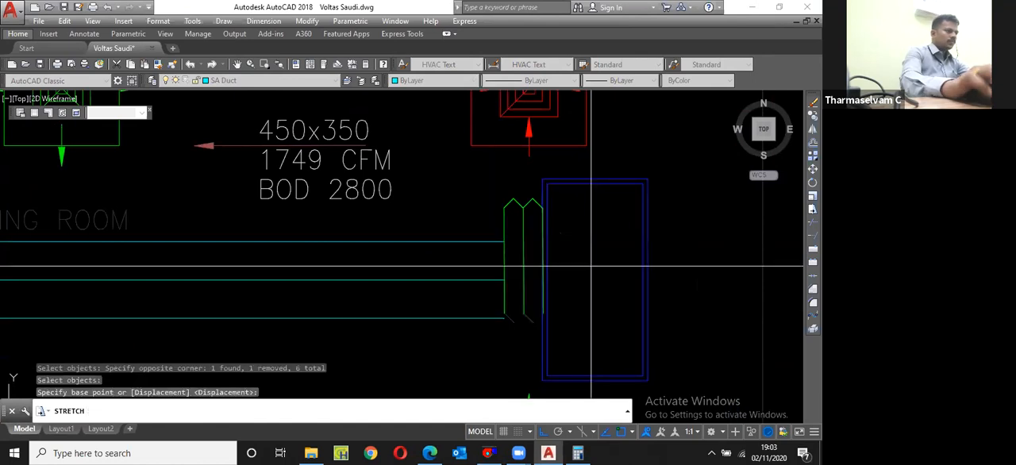
text(200)
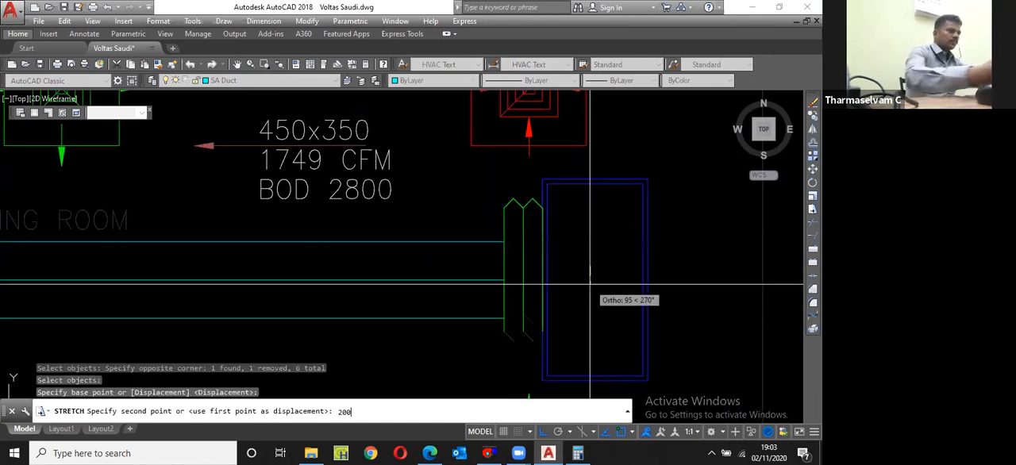
key(Return)
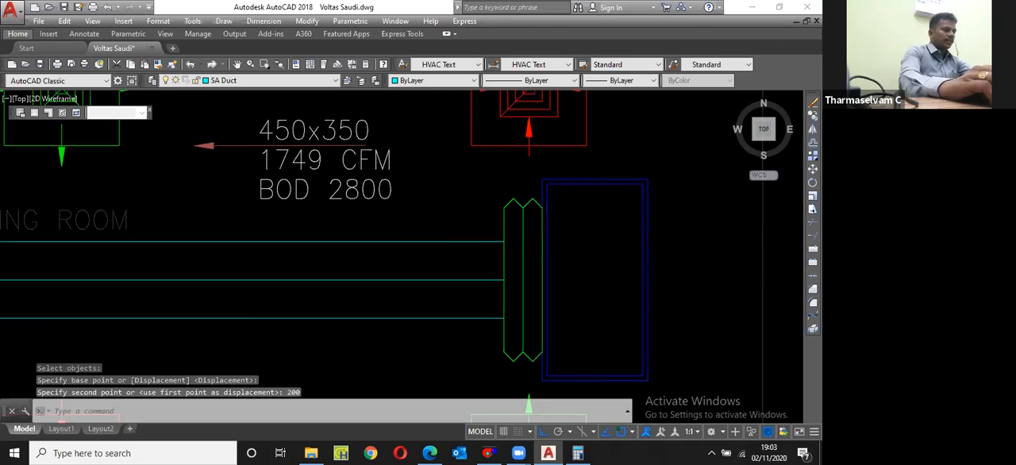
Step: Draw a vertical line joining the ends of the duct's lower and upper edges at the flexible connector
scroll(509, 274, up, 4)
text(l)
key(Return)
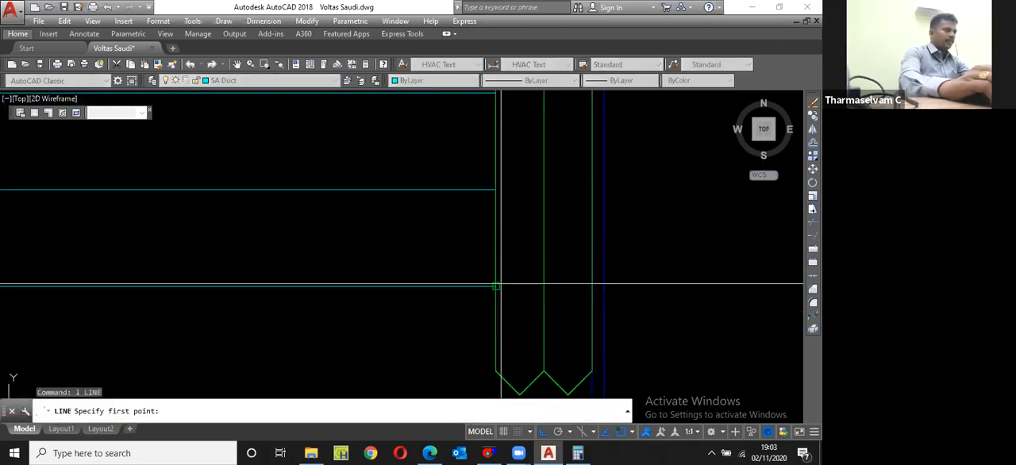
click(495, 285)
scroll(496, 285, down, 4)
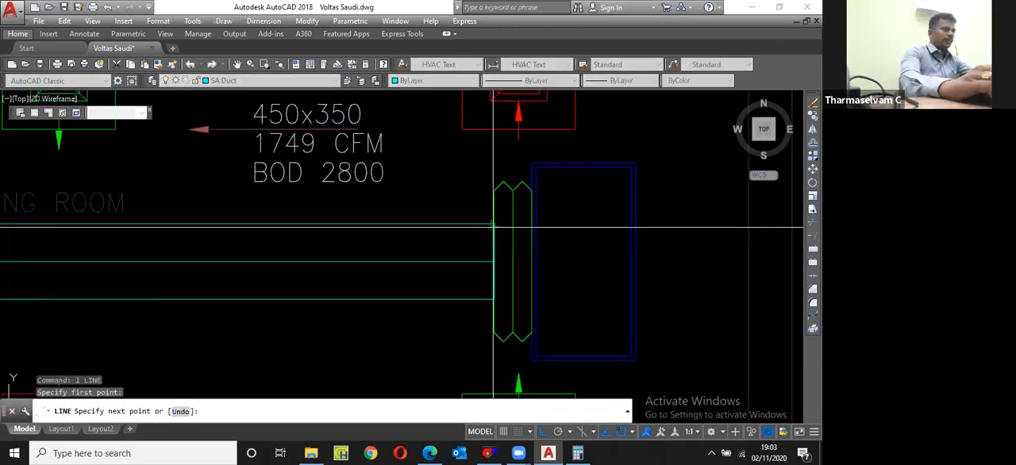
click(493, 226)
key(Escape)
Step: Move the vertical line across the duct 600 to the left, away from the flexible connector
scroll(494, 234, up, 2)
click(494, 245)
text(m)
key(Return)
click(470, 241)
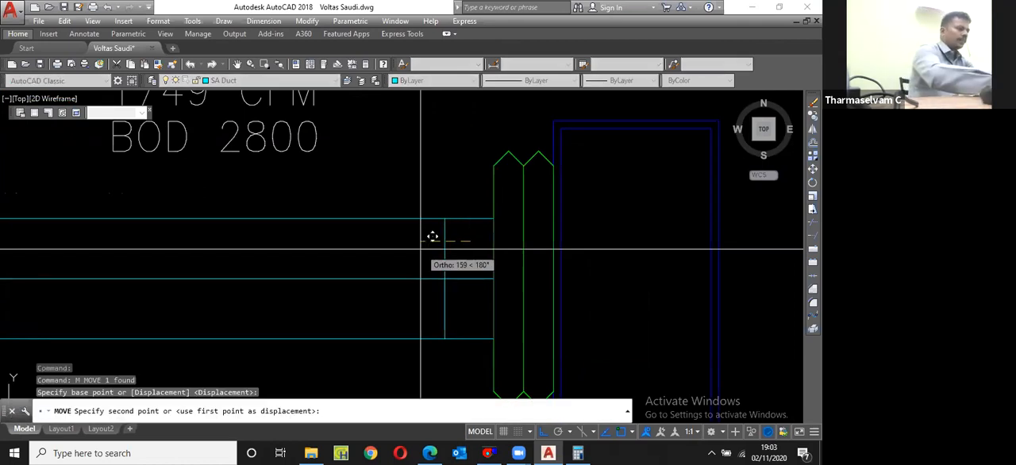
text(600)
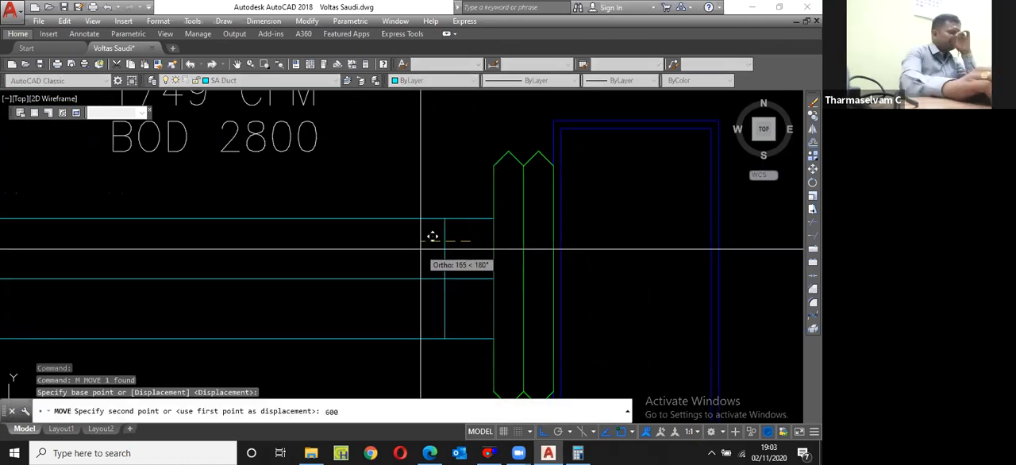
key(Return)
Step: Draw the two sloping sides of the transition between the vertical duct line's ends and the flexible connector's left corners
scroll(421, 249, down, 4)
text(l)
key(Return)
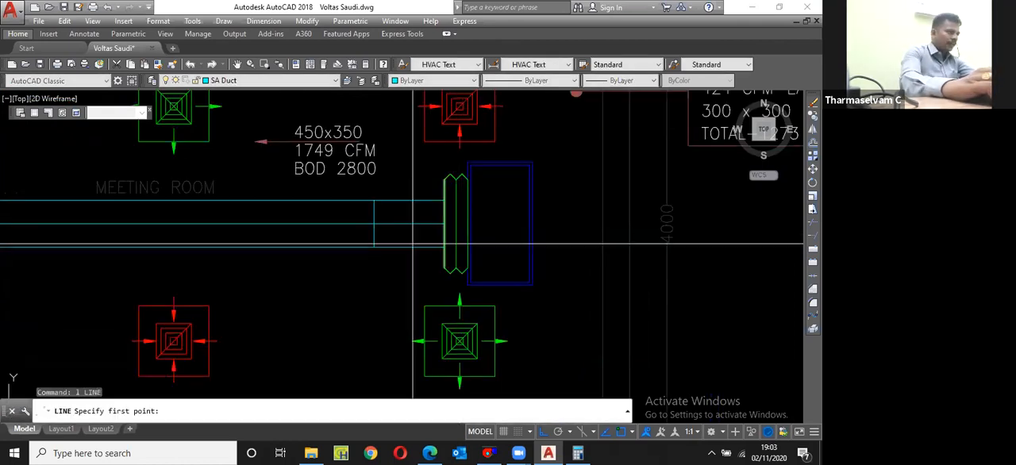
click(441, 265)
click(375, 248)
key(Escape)
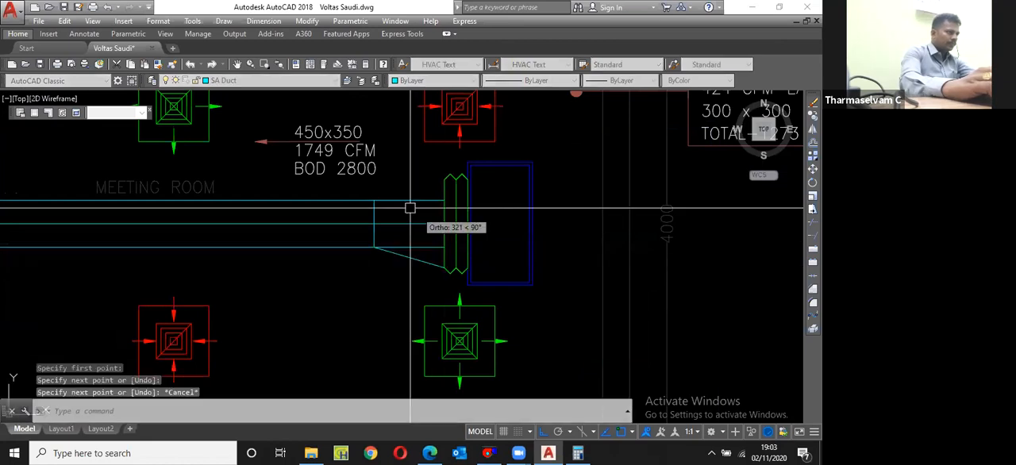
key(Return)
click(374, 200)
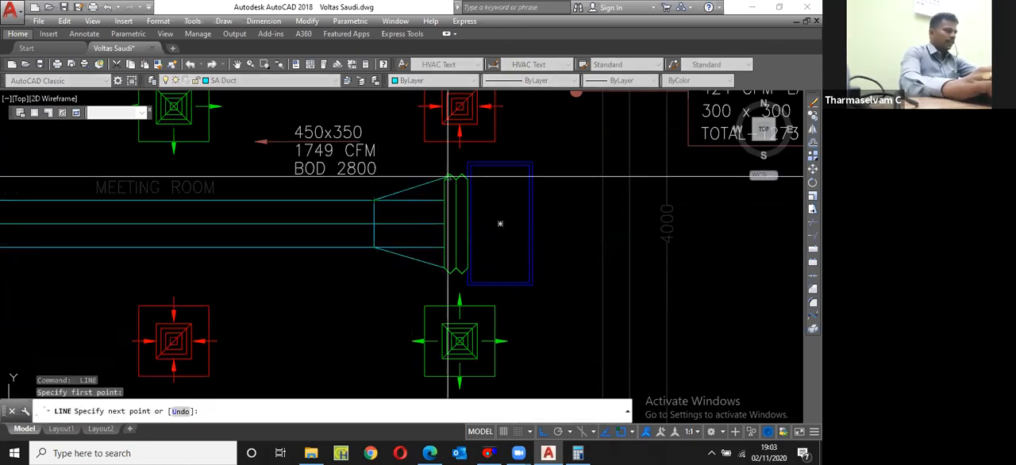
key(Escape)
Step: Trim the duct's upper and lower edges inside the transition, using its sloping sides as cutting edges
scroll(421, 200, up, 2)
key(Return)
click(409, 185)
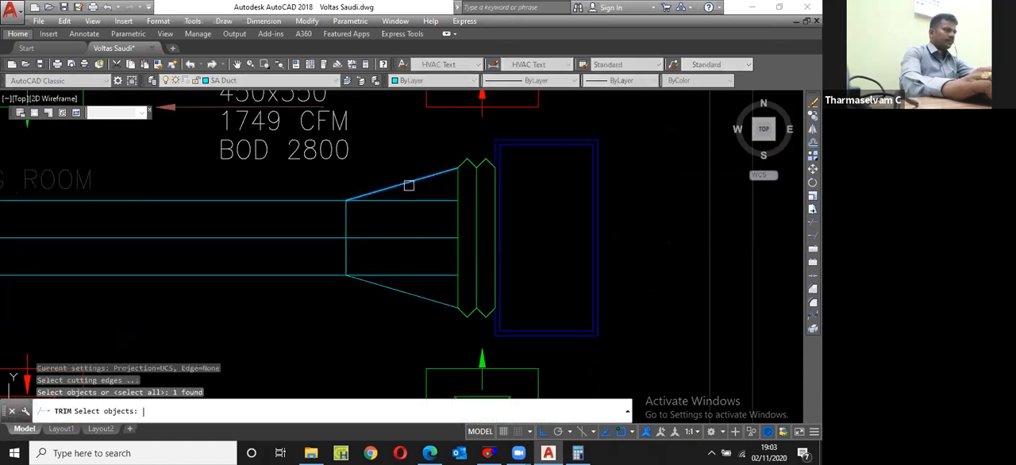
key(Return)
key(Return)
key(Return)
click(420, 276)
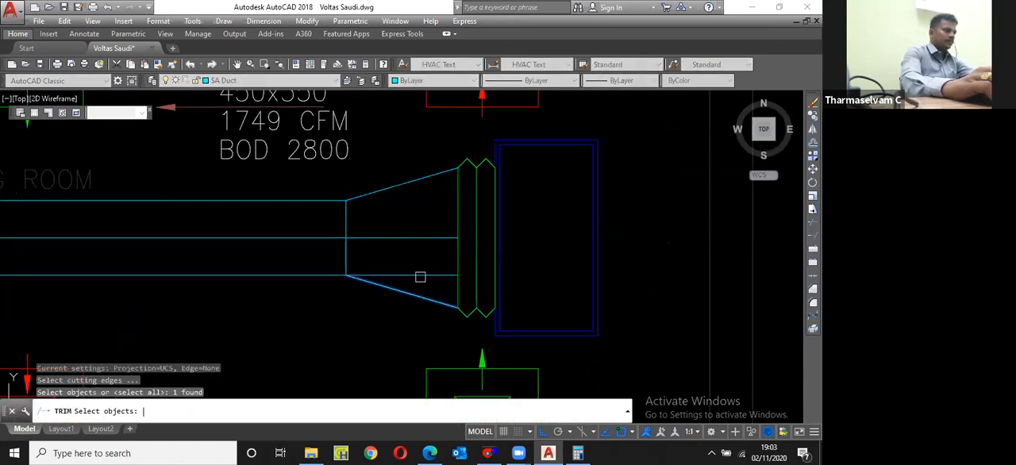
Step: Erase the centreline running through the supply duct and transition
key(Return)
key(Escape)
scroll(476, 245, down, 4)
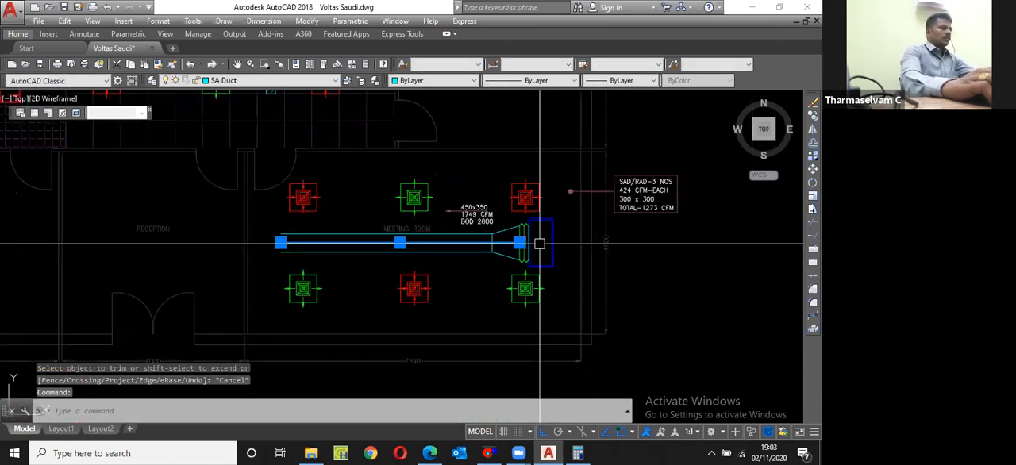
text(e)
key(Return)
Step: Move the bend point of the 450x350 duct label's leader horizontally to just left of the label text
scroll(539, 244, up, 4)
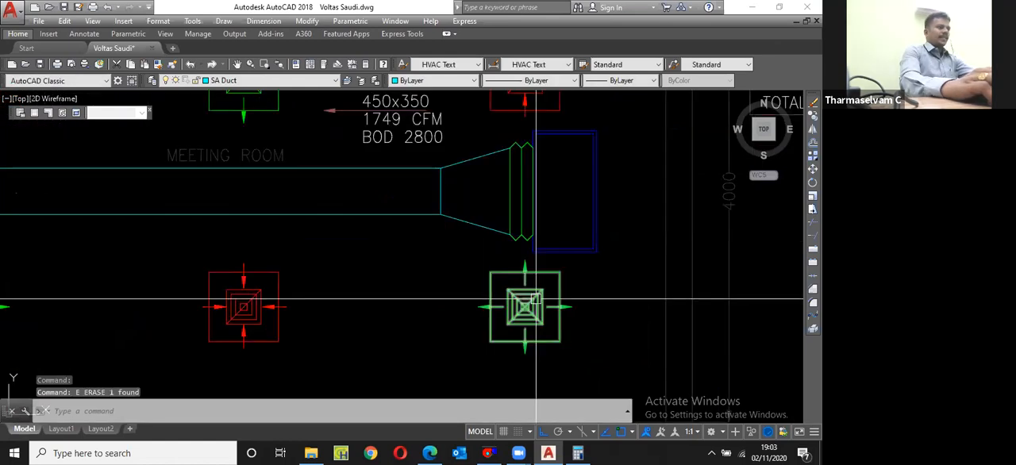
scroll(516, 207, down, 2)
scroll(413, 180, up, 4)
click(414, 184)
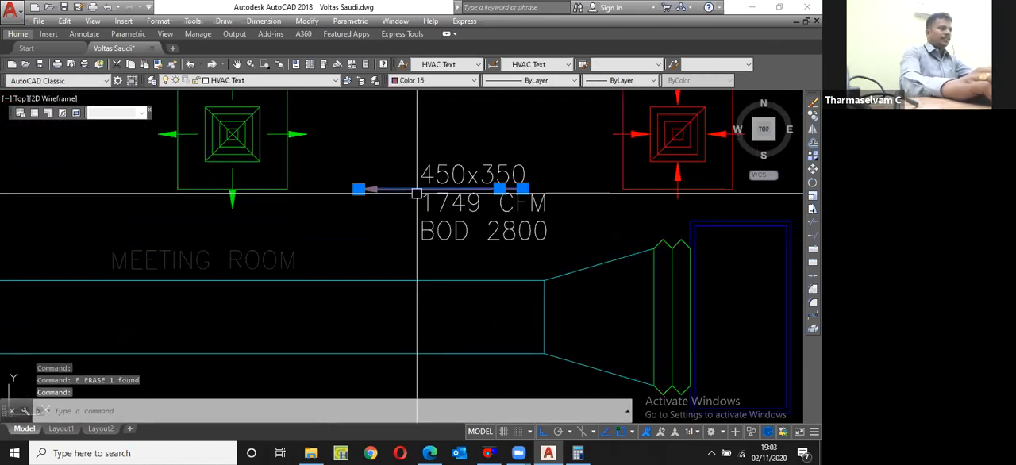
scroll(453, 194, up, 4)
click(498, 189)
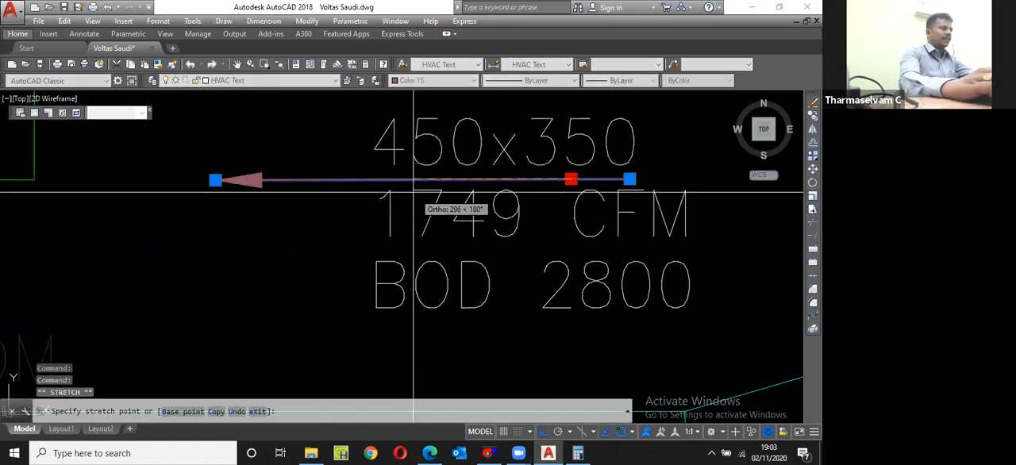
key(Escape)
Step: Draw a vertical guide line from the label leader's bend point down to the duct's upper edge
scroll(369, 192, down, 3)
text(l)
key(Return)
click(355, 179)
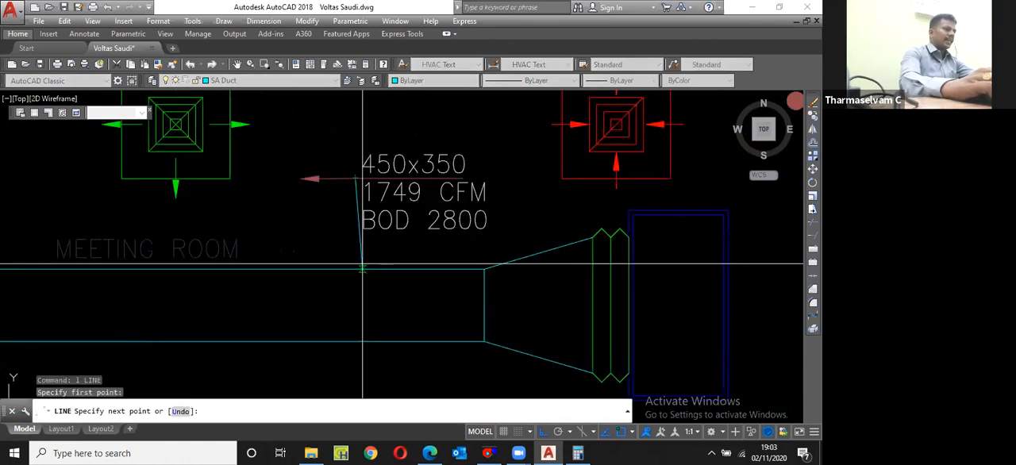
click(355, 269)
key(Escape)
Step: Stretch the leader's arrowhead to the guide line's foot on the duct's upper edge and erase the guide line
click(329, 179)
click(301, 178)
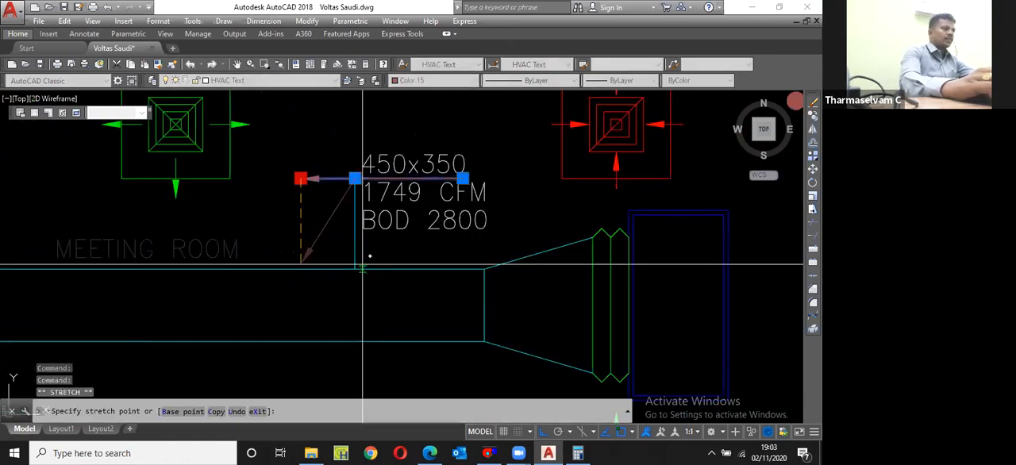
click(355, 269)
key(Escape)
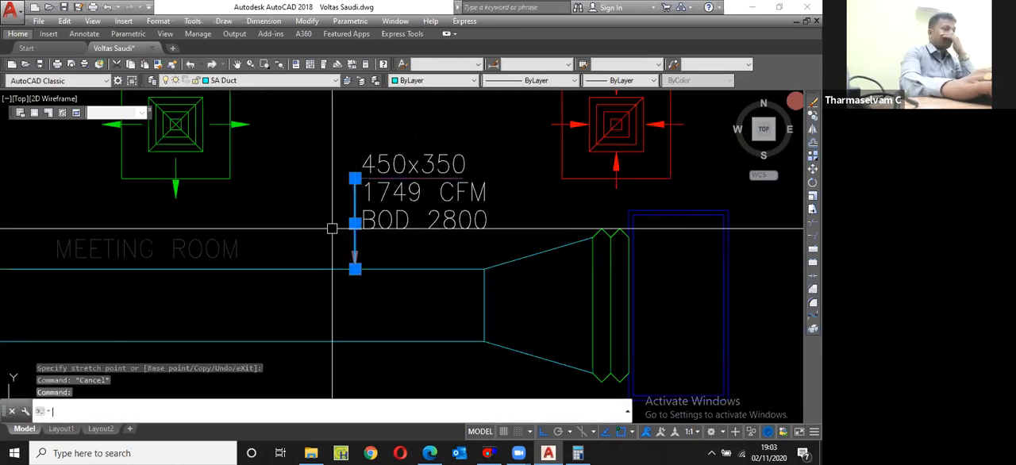
scroll(337, 224, down, 2)
text(e)
key(Return)
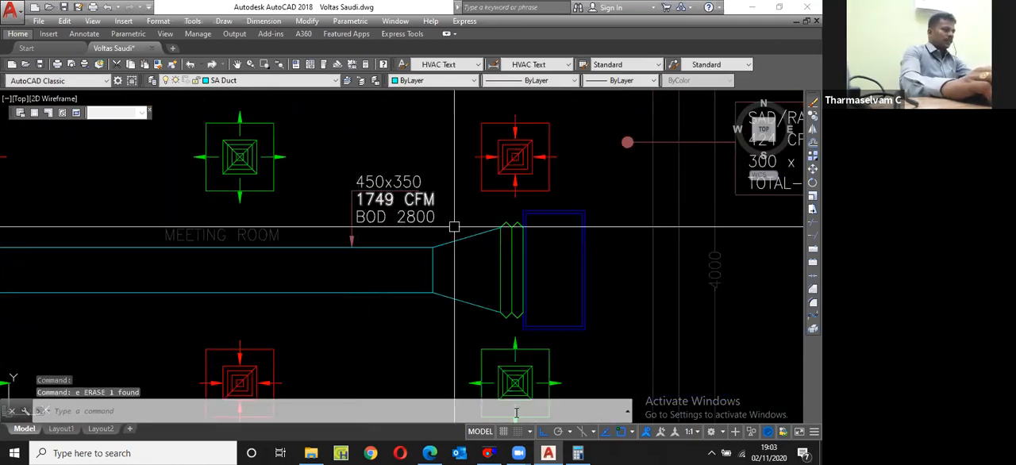
Step: Check the per-diffuser airflow on the drawing's label and size a branch duct in DuctSizer for 424 cfm with a 14 in side
click(489, 453)
drag(133, 129, 87, 131)
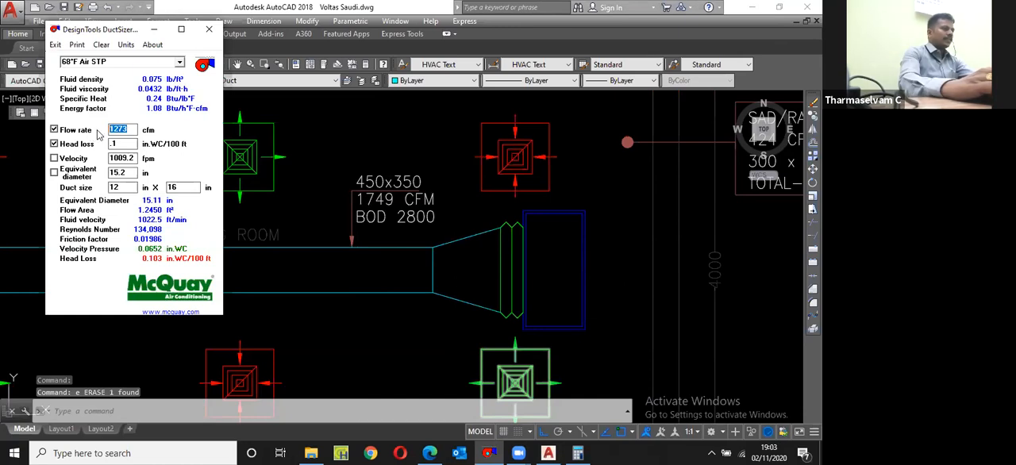
middle_drag(794, 146, 560, 188)
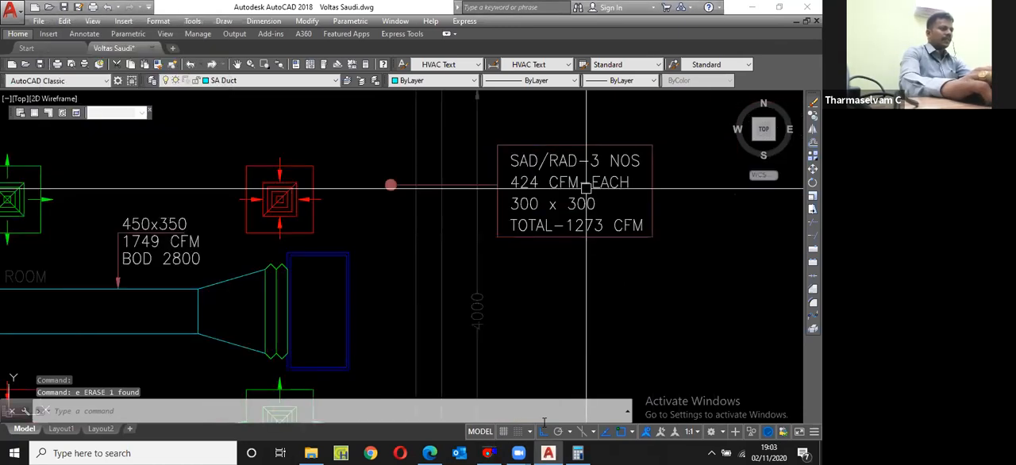
key(alt+Tab)
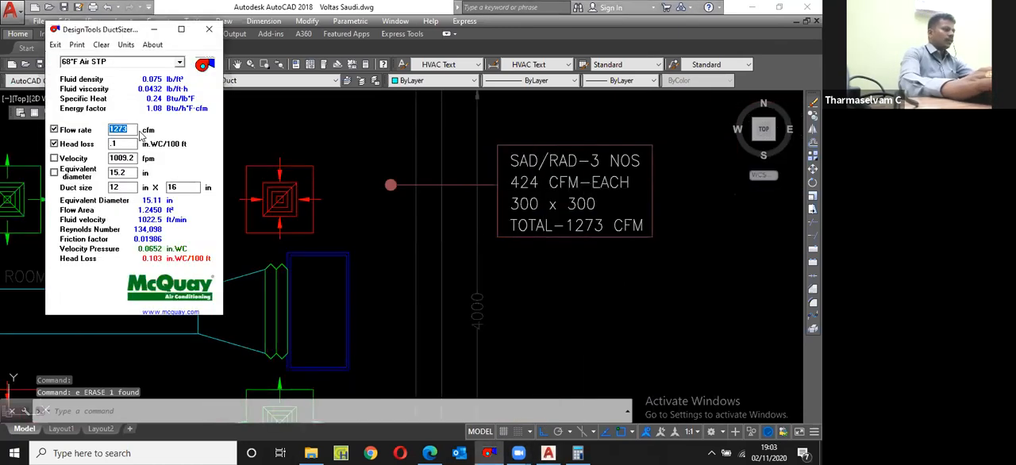
text(424)
double_click(114, 187)
text(14)
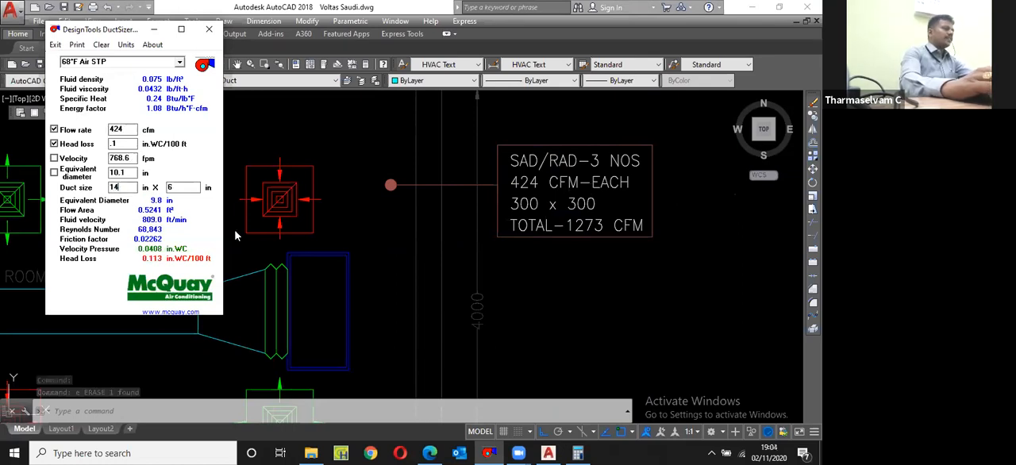
Step: Switch back to AutoCAD and draw a horizontal branch line leftward from the lower-right supply diffuser's inner square
click(235, 235)
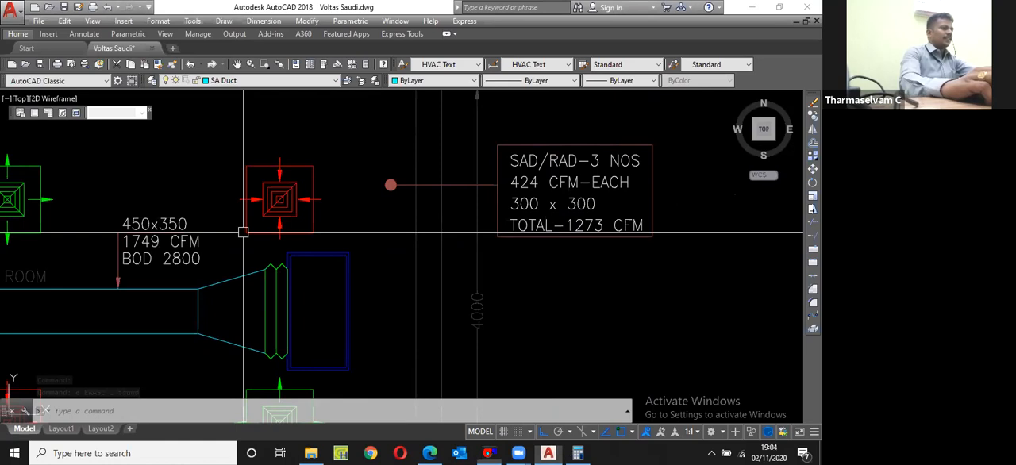
scroll(243, 232, up, 2)
text(l)
key(Return)
click(361, 305)
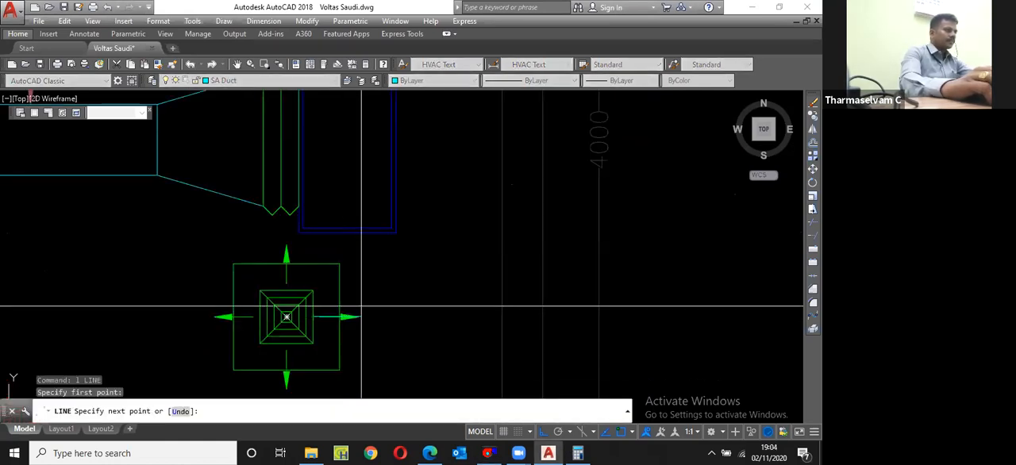
scroll(361, 305, down, 2)
click(341, 304)
key(Escape)
Step: Stretch the branch line's right end by 150 to the right, out to the supply diffuser's outer edge
scroll(411, 294, up, 2)
click(413, 298)
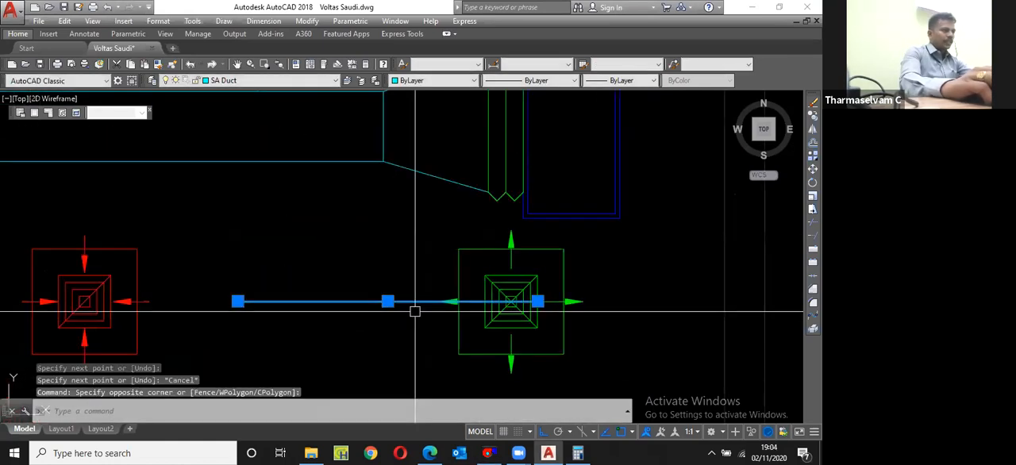
scroll(555, 293, up, 3)
click(467, 331)
scroll(528, 349, up, 3)
text(150)
key(Return)
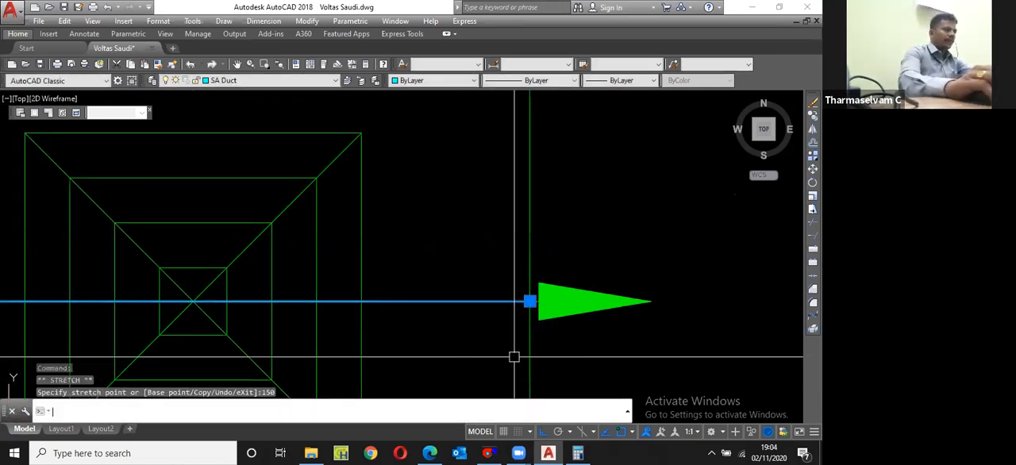
Step: Offset the branch centreline at the lower-right supply diffuser by 175 to both sides
scroll(503, 250, down, 4)
text(o)
key(Return)
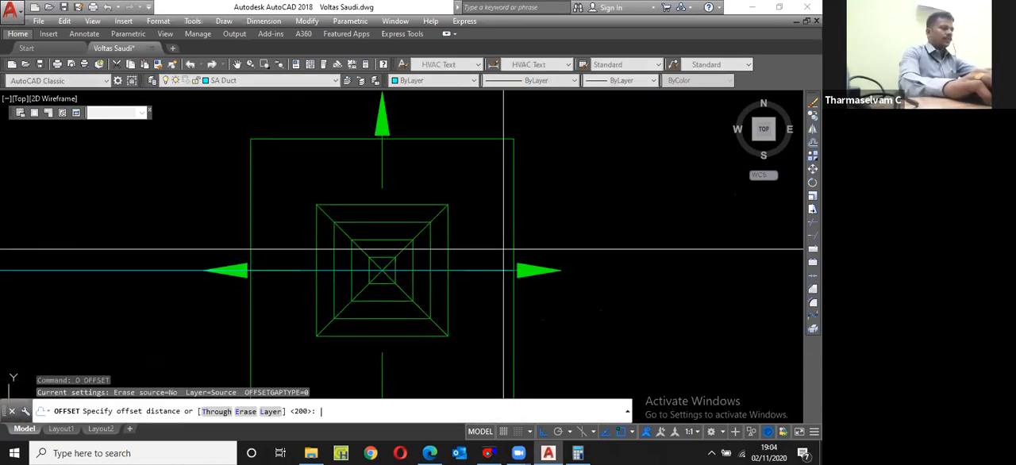
text(175)
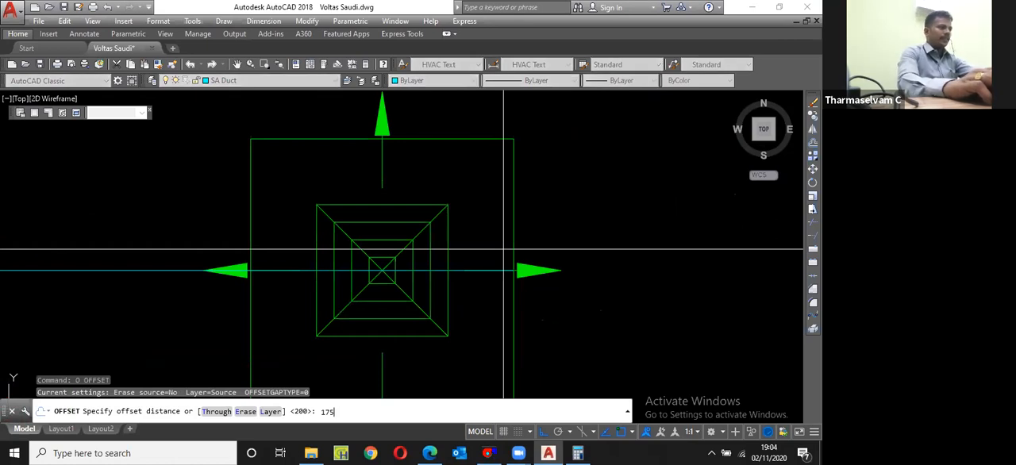
key(Return)
scroll(482, 235, down, 2)
click(238, 259)
click(238, 296)
click(249, 258)
click(265, 222)
key(Escape)
Step: Erase the branch centreline and close the branch duct's right end with a vertical line at the diffuser's outer edge
click(288, 259)
text(e)
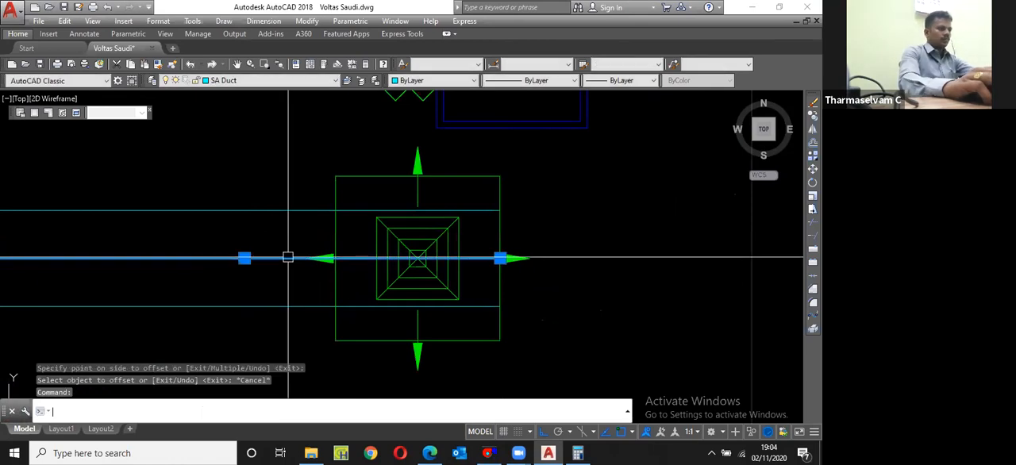
key(Return)
scroll(504, 258, up, 2)
text(l)
key(Return)
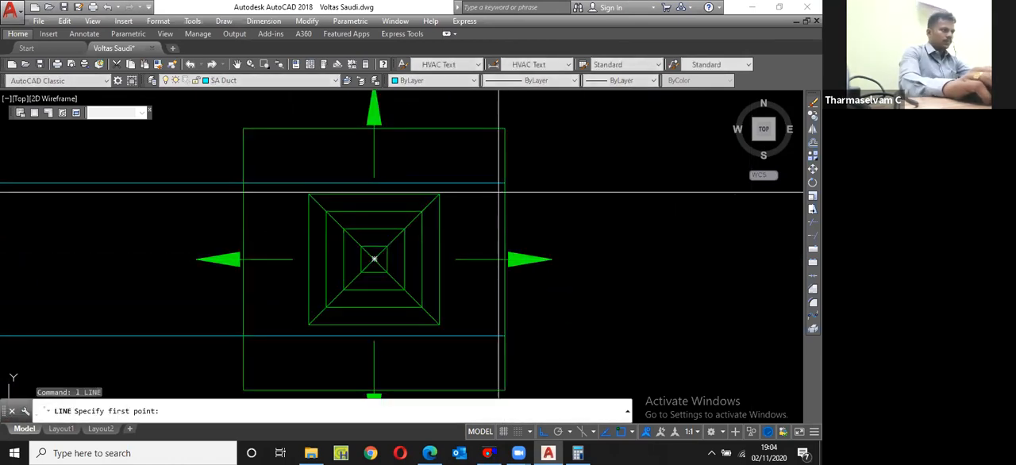
click(505, 336)
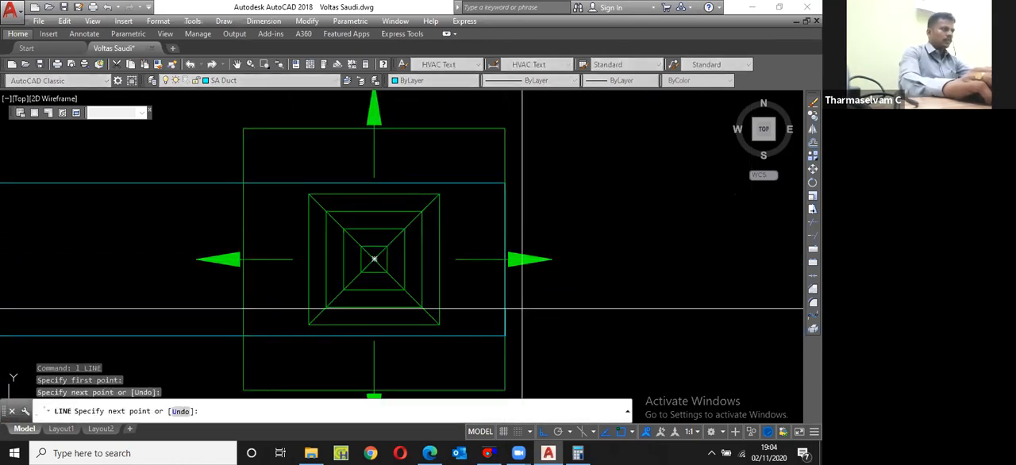
key(Escape)
Step: Copy the branch duct's two horizontal edges straight down below the lower-right supply diffuser
scroll(441, 325, down, 3)
click(440, 327)
click(404, 249)
text(c)
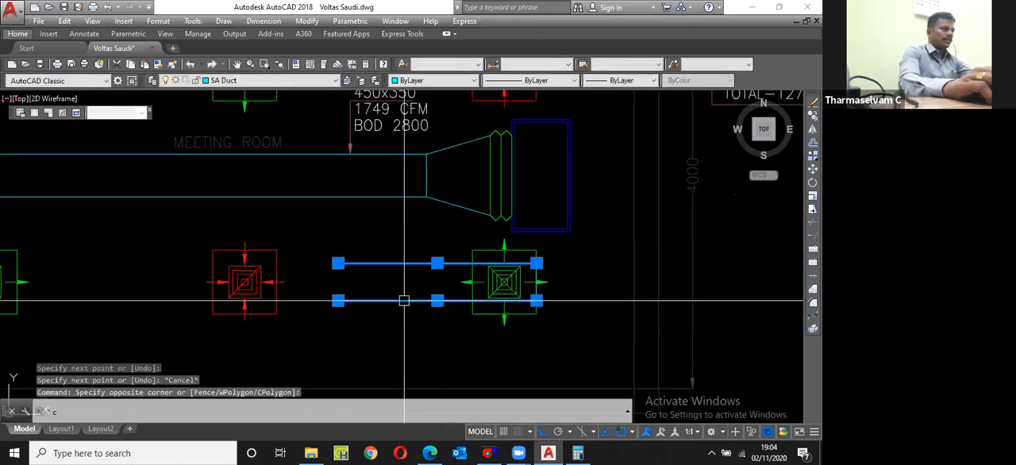
text(p)
key(Return)
click(405, 276)
scroll(413, 297, down, 2)
click(412, 327)
key(Escape)
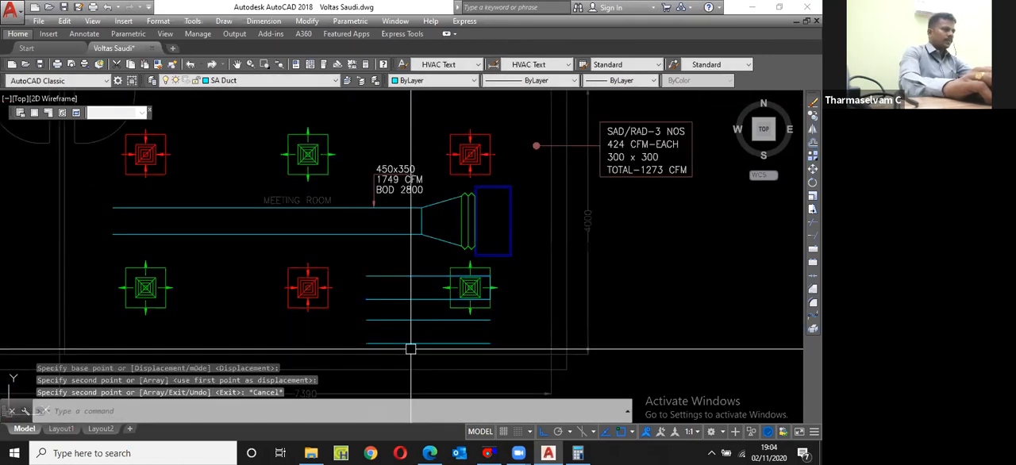
Step: Rotate the copied pair of duct edges by 90° so they run vertically
scroll(410, 349, up, 4)
text(r)
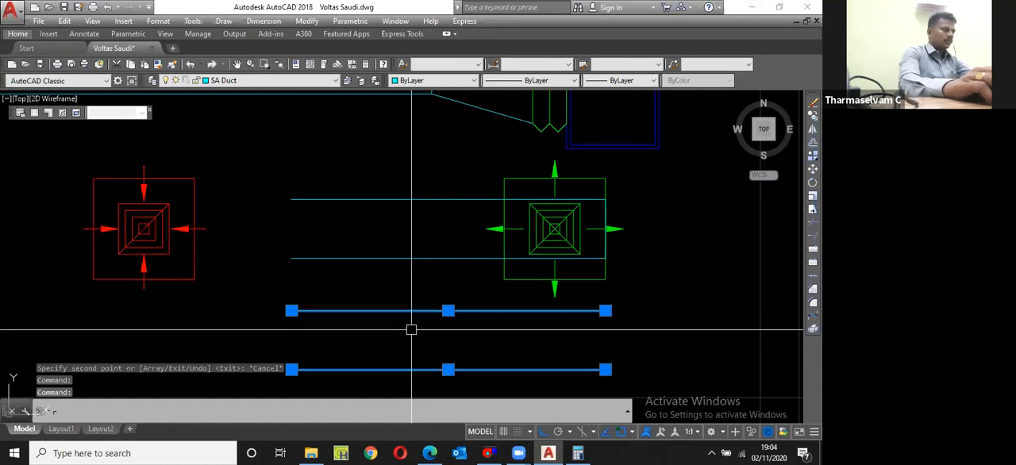
text(o)
key(space)
click(397, 327)
click(404, 310)
Step: Move the vertical pair so its right line's upper end meets the main duct's lower corner at the transition
scroll(405, 309, down, 4)
text(m)
key(space)
text(p)
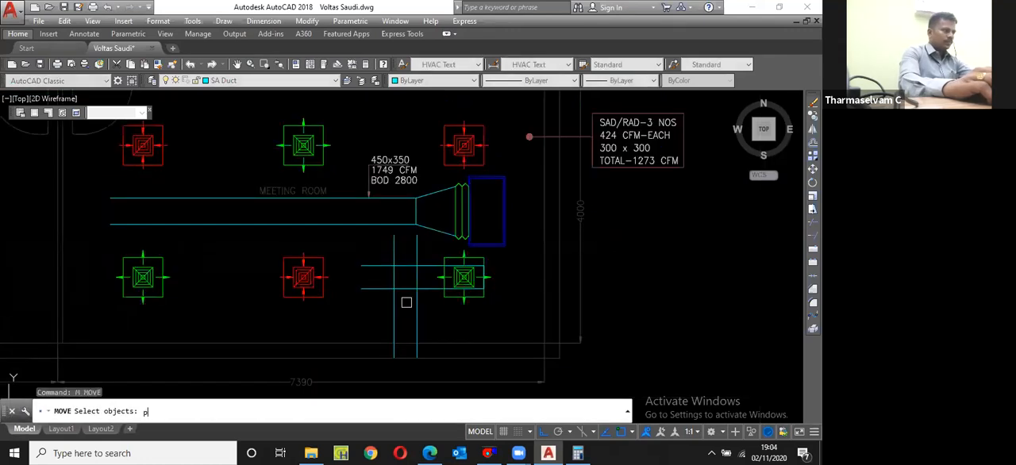
key(space)
key(space)
scroll(423, 243, up, 4)
click(407, 226)
scroll(412, 220, up, 2)
click(397, 184)
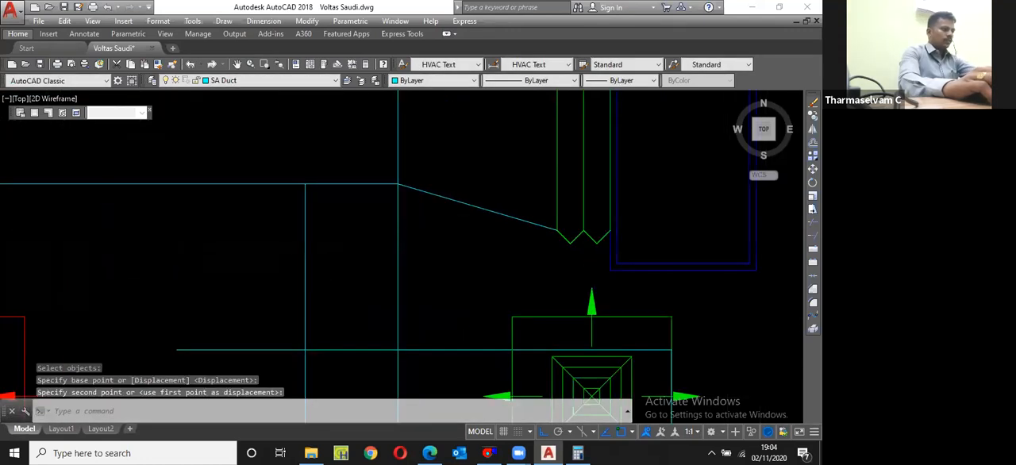
Step: Move the vertical pair of branch edges 300 to the left along the main duct
text(m)
key(space)
text(p)
key(space)
key(space)
scroll(411, 226, up, 2)
click(487, 250)
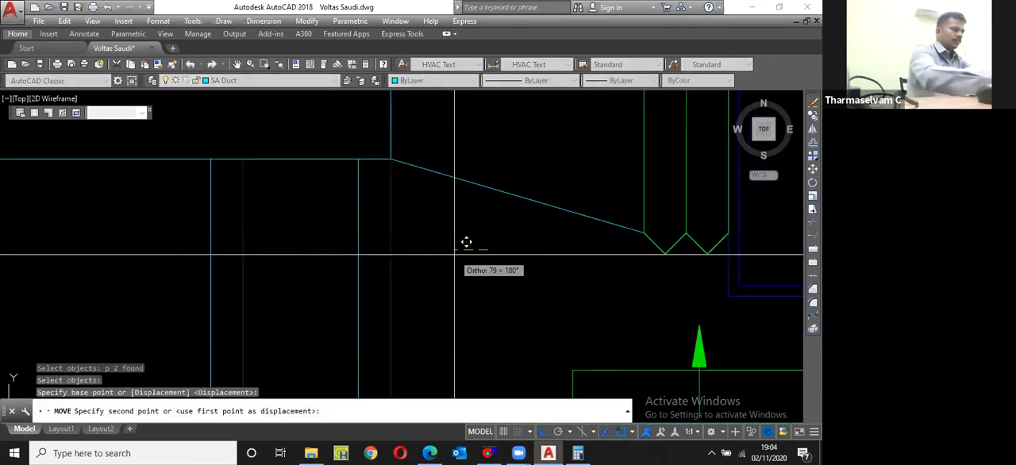
text(300)
key(space)
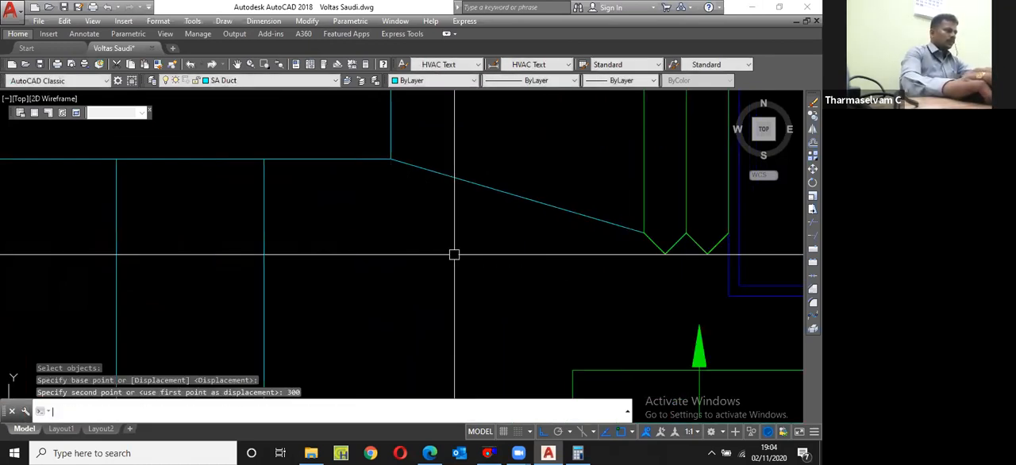
Step: Fillet the horizontal branch's upper edge with the right vertical edge at radius 150 to form the inner elbow
scroll(386, 181, down, 4)
text(f)
key(space)
click(371, 275)
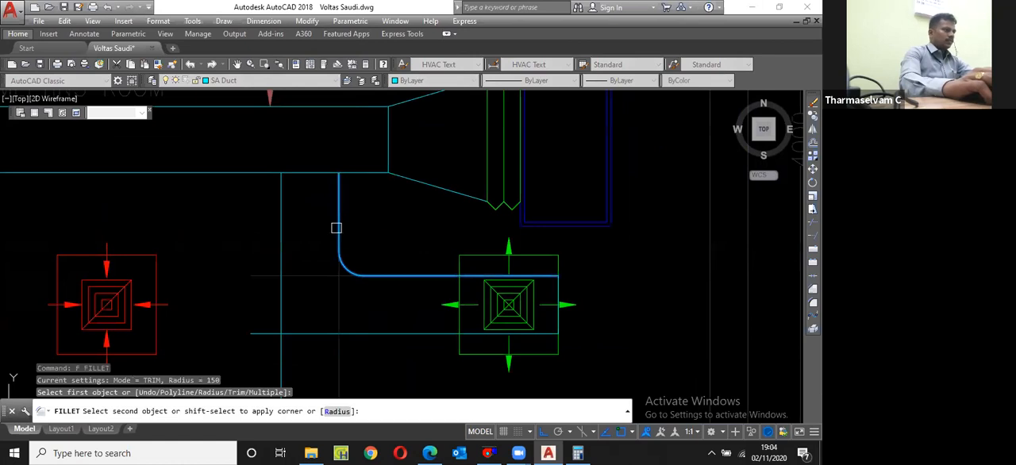
click(335, 227)
Step: Offset the inner elbow arc outward by the branch duct's width of 350, picked between two points
text(o)
key(space)
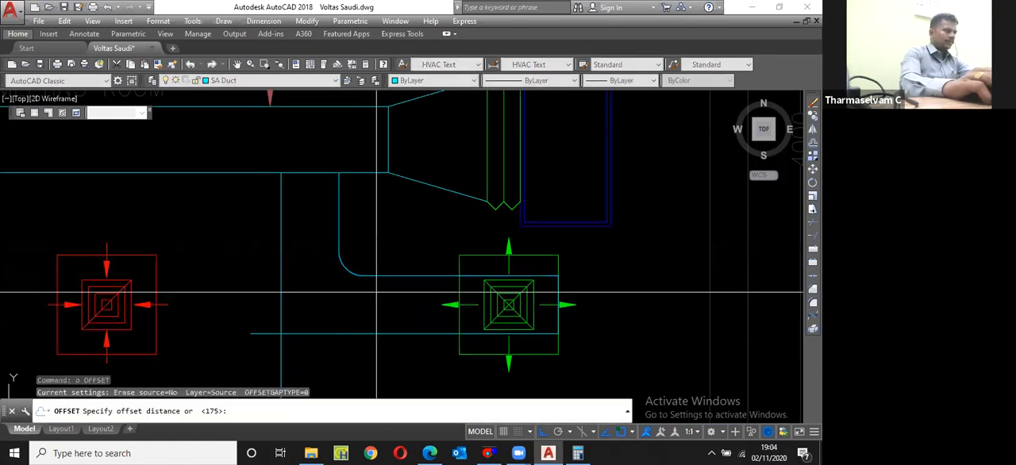
click(376, 292)
click(365, 296)
click(339, 266)
scroll(339, 266, up, 2)
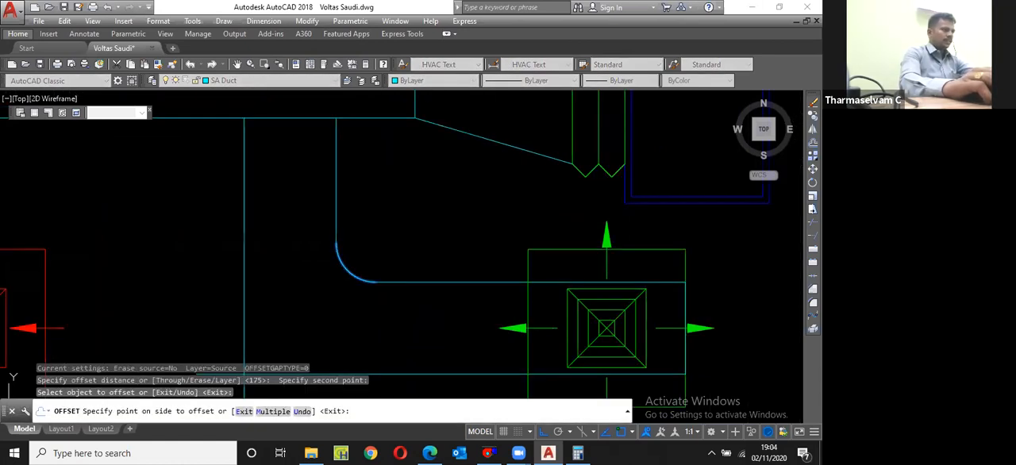
click(324, 300)
key(Escape)
Step: Draw joint lines across both ends of the elbow, one vertical and one horizontal, between the inner and outer arcs
scroll(376, 259, down, 3)
text(l)
key(space)
click(376, 303)
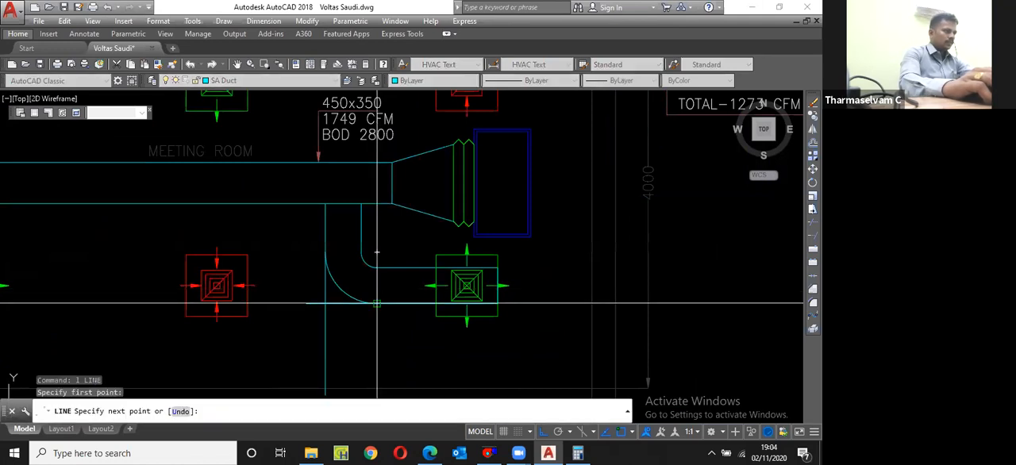
key(Escape)
scroll(374, 281, up, 2)
text(l)
key(space)
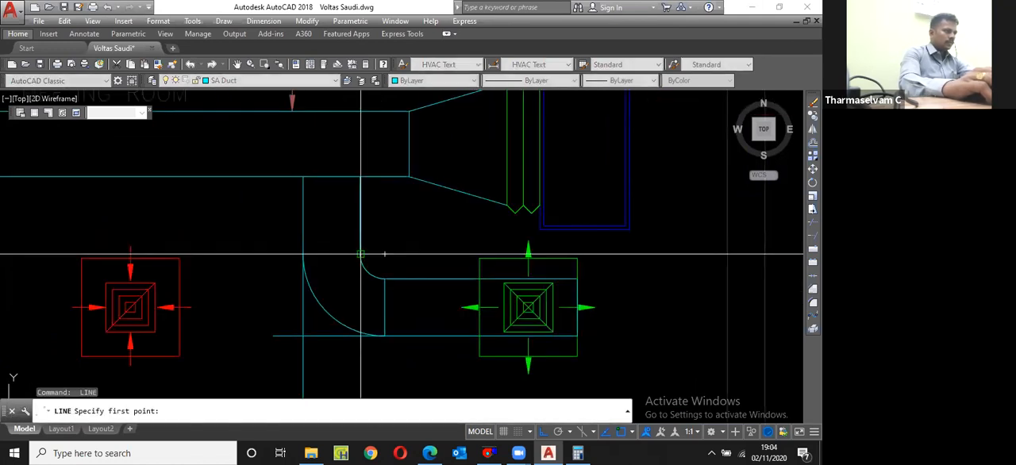
click(302, 254)
click(360, 254)
key(Escape)
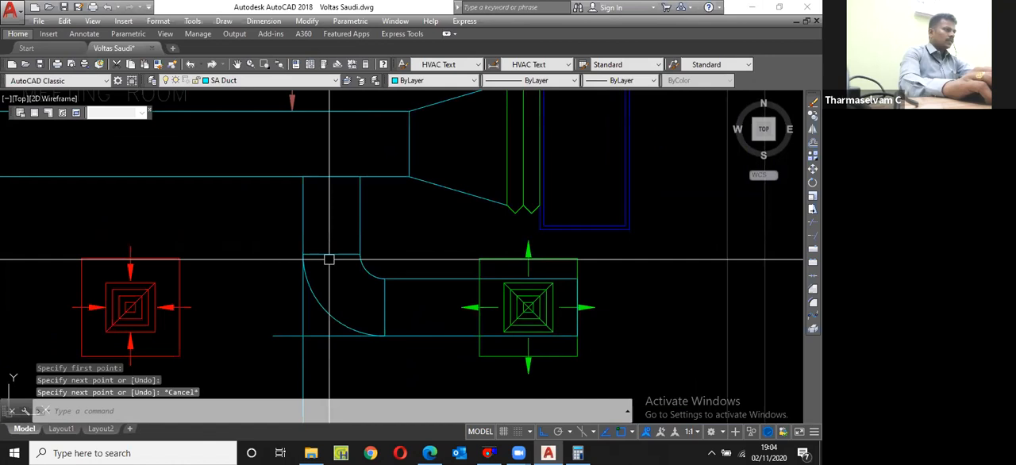
Step: Trim the vertical and horizontal branch edges that extend past the elbow, using its joint lines as cutting edges
text(tr)
key(space)
click(332, 253)
key(space)
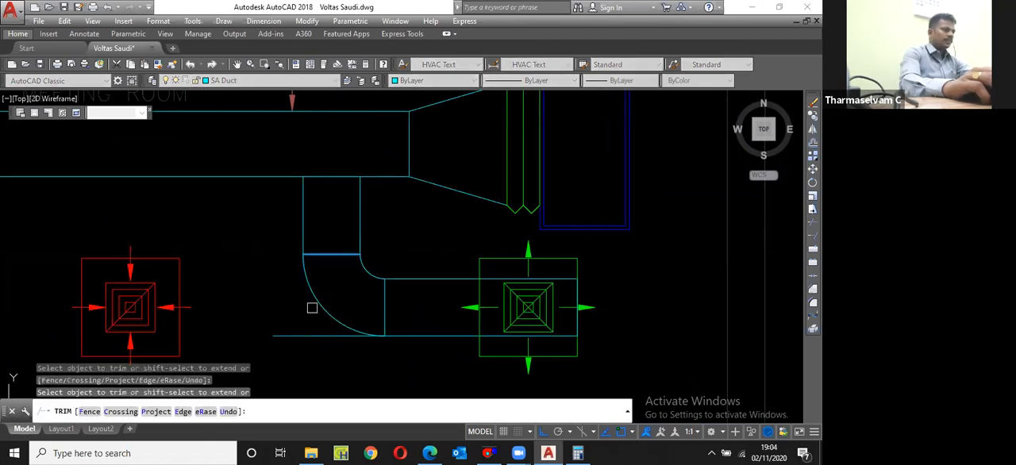
key(space)
key(space)
click(389, 321)
click(322, 332)
key(space)
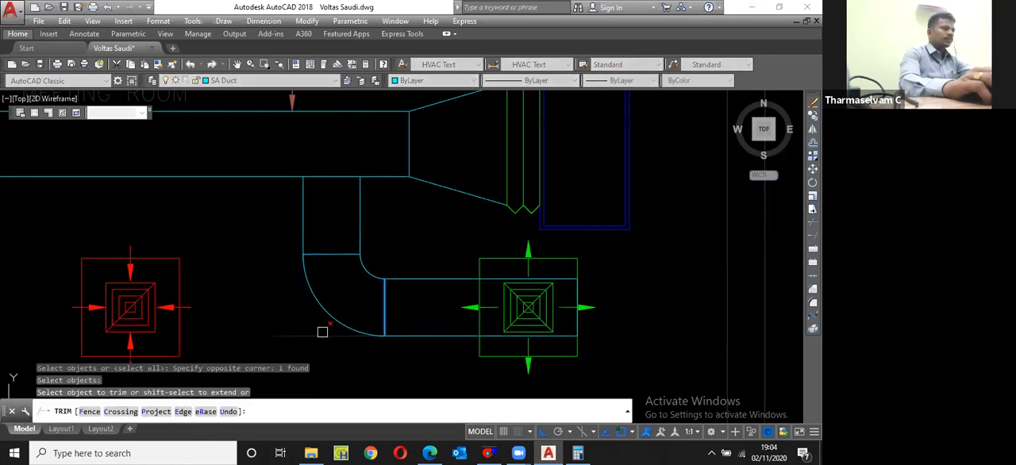
click(323, 332)
key(Escape)
Step: Offset the main duct's lower edge 150 downward and the vertical branch's right edge 150 to the right
text(o)
key(space)
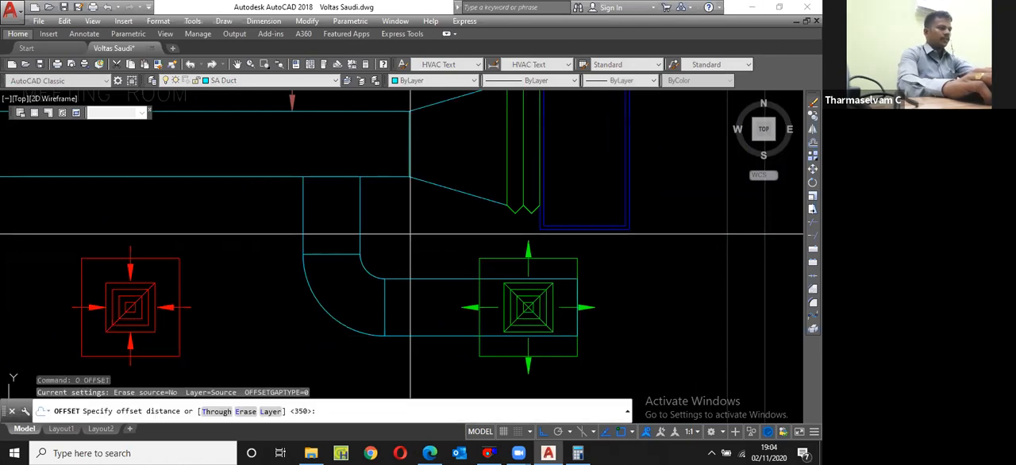
text(150)
key(space)
scroll(371, 177, up, 2)
click(371, 176)
click(367, 192)
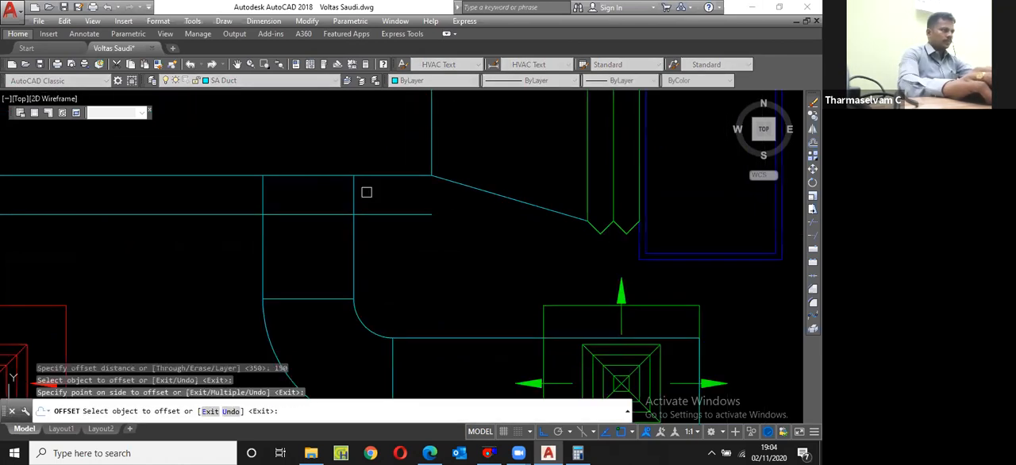
click(354, 192)
click(380, 192)
key(Escape)
Step: Draw the branch take-off's diagonal from the offset line's crossing with the right branch edge up to the main duct
text(l)
key(space)
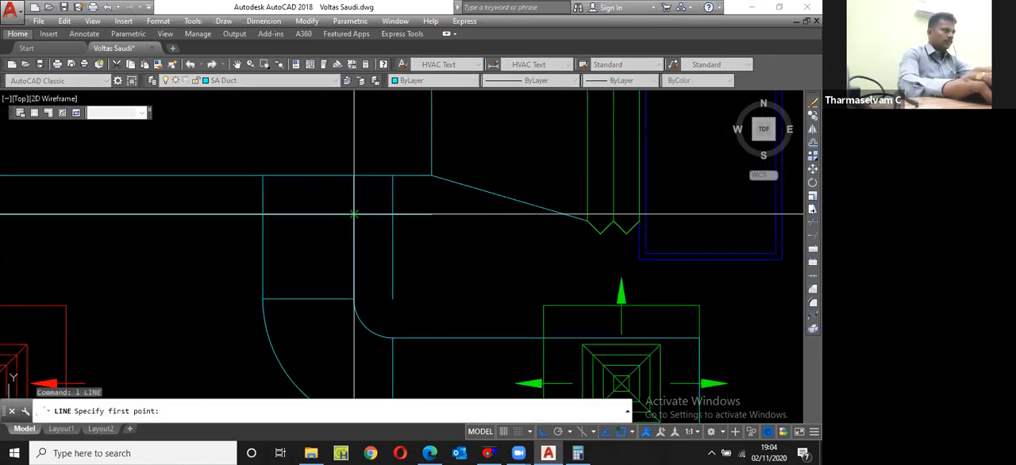
click(354, 213)
click(392, 176)
key(Escape)
Step: Trim the horizontal offset line to the branch's width and erase the leftover vertical offset line
text(tr)
key(space)
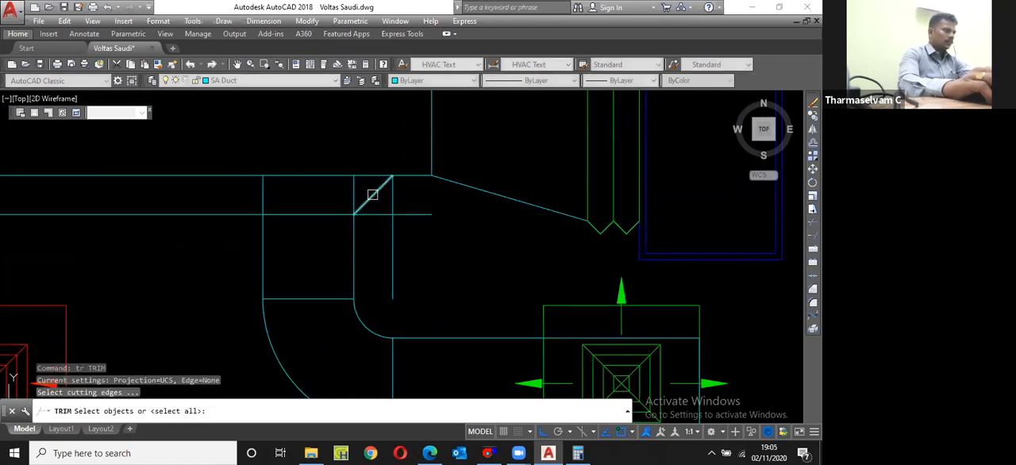
click(373, 195)
key(space)
click(371, 212)
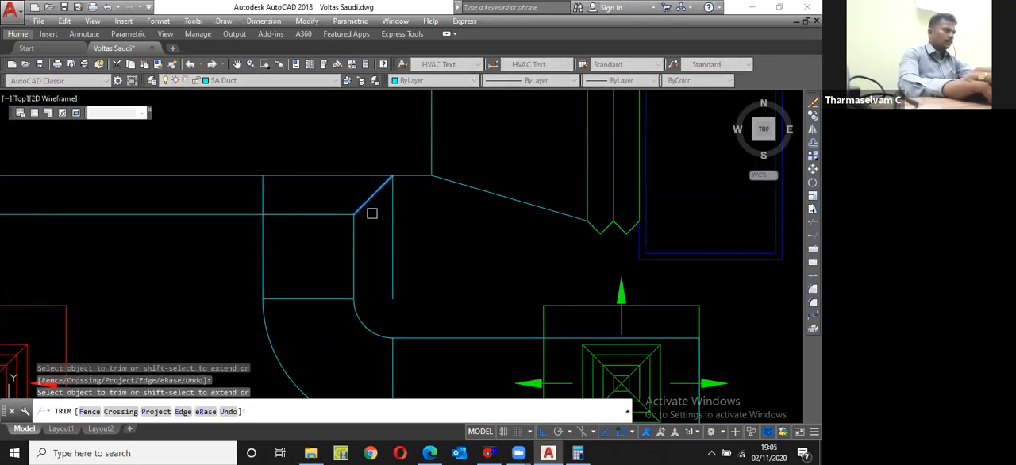
key(space)
key(space)
click(261, 193)
key(space)
click(248, 209)
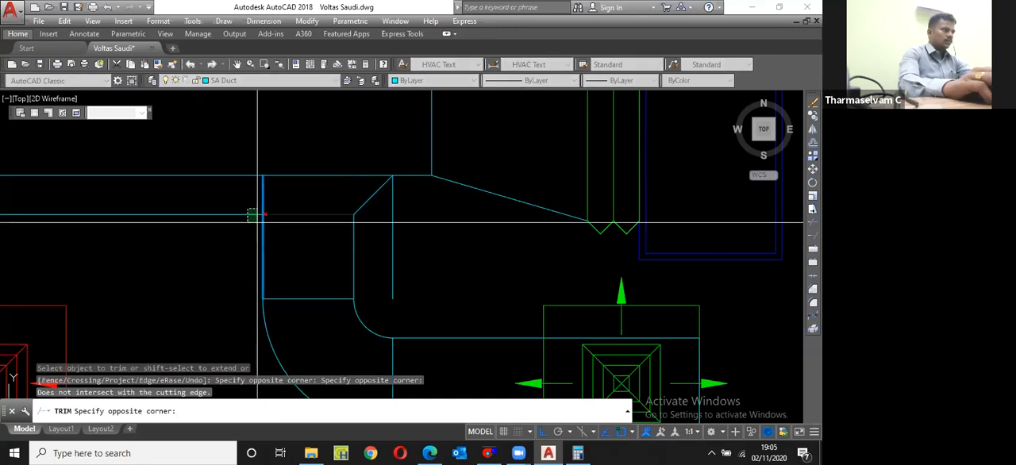
click(258, 220)
key(space)
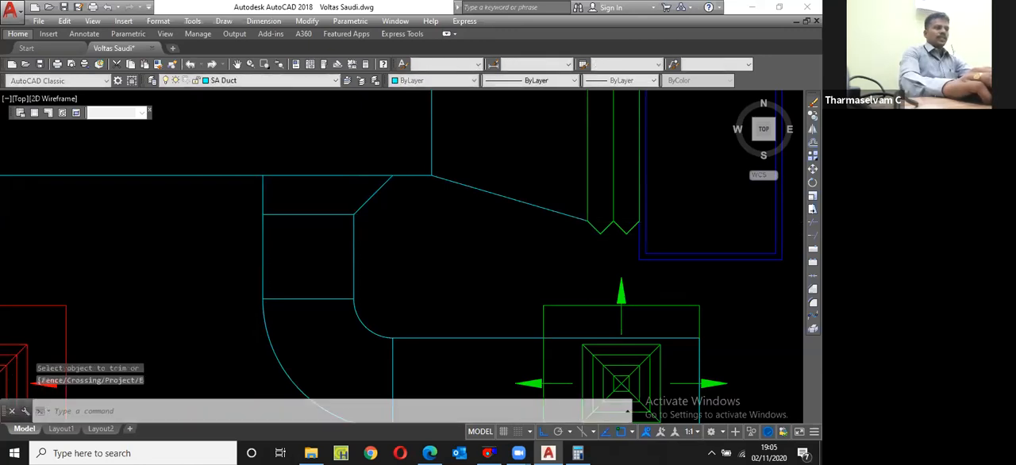
key(e)
key(space)
Step: Examine the finished branch in the floor plan and the size, airflow and BOD label on the AHU's supply duct
scroll(556, 310, down, 3)
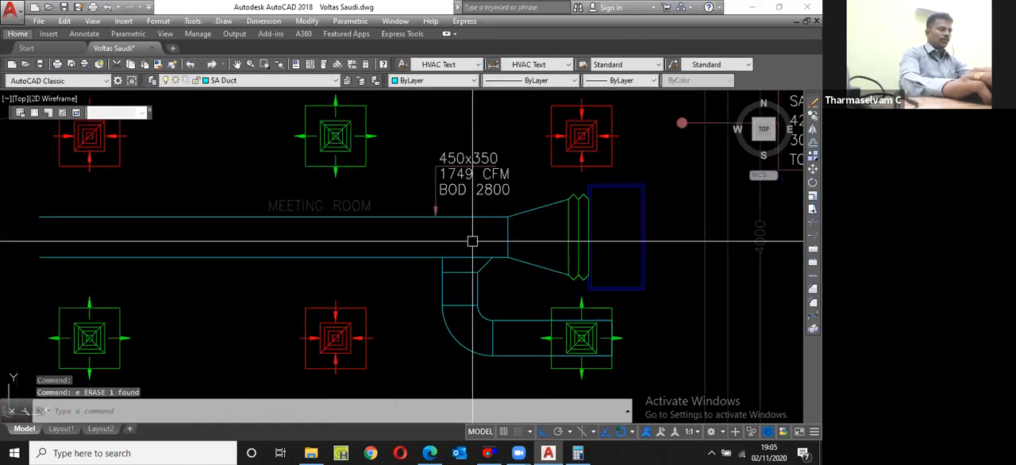
scroll(472, 241, up, 2)
scroll(465, 279, down, 2)
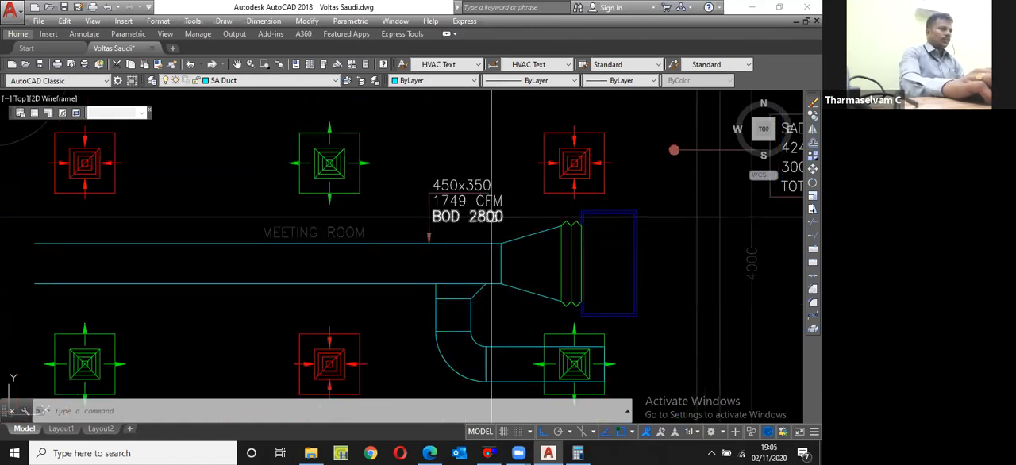
scroll(489, 204, up, 2)
scroll(432, 206, down, 5)
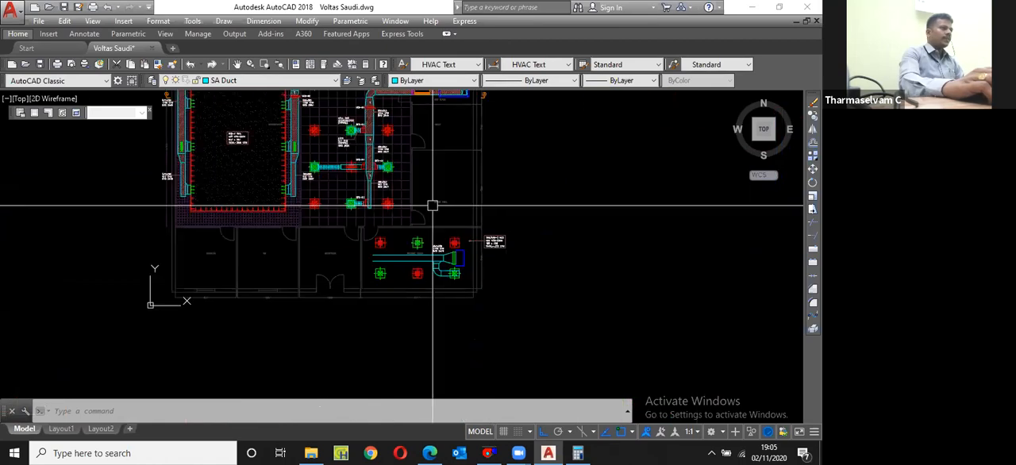
scroll(421, 159, up, 3)
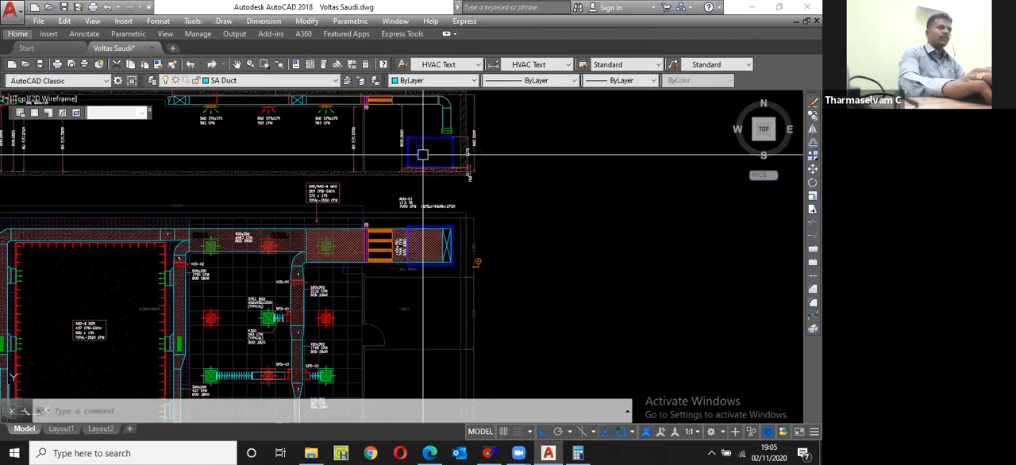
scroll(421, 244, up, 3)
scroll(421, 244, up, 2)
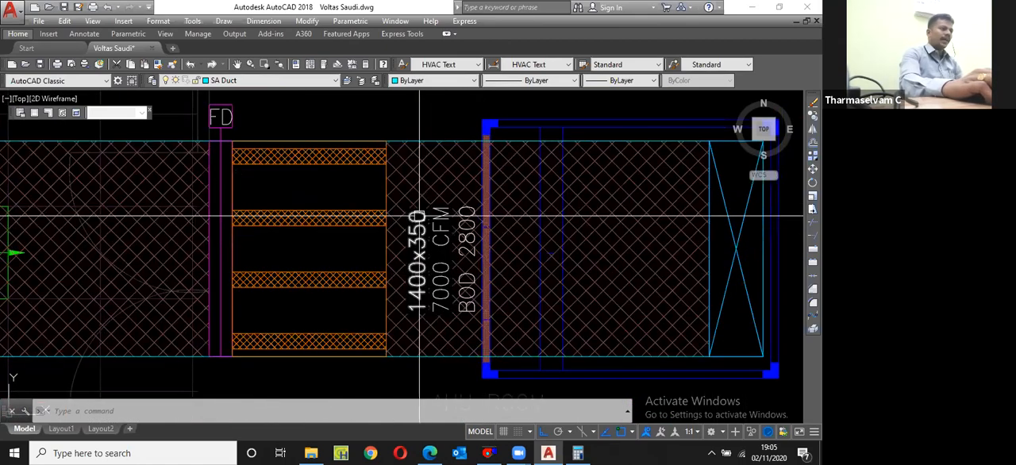
scroll(434, 230, down, 8)
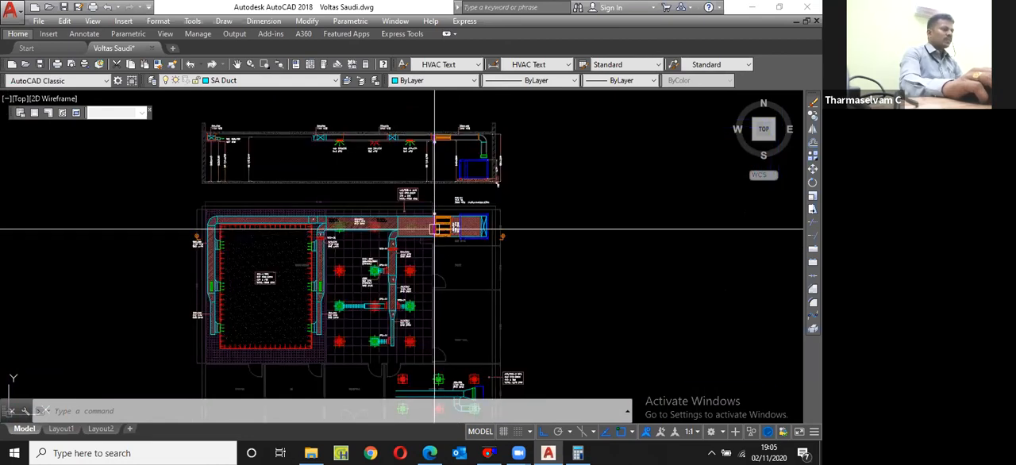
Step: Change the BOD line of the main supply duct's label to BOD 2850
scroll(477, 388, up, 8)
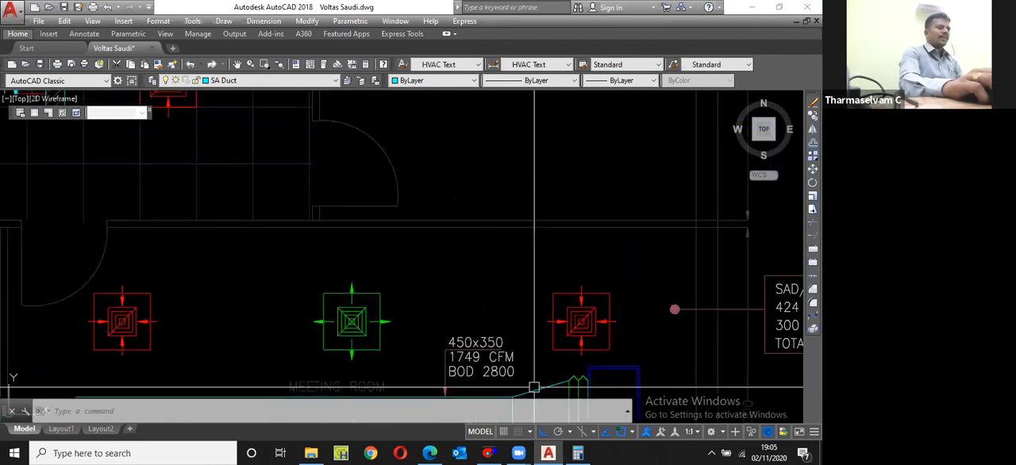
scroll(492, 371, up, 3)
double_click(493, 369)
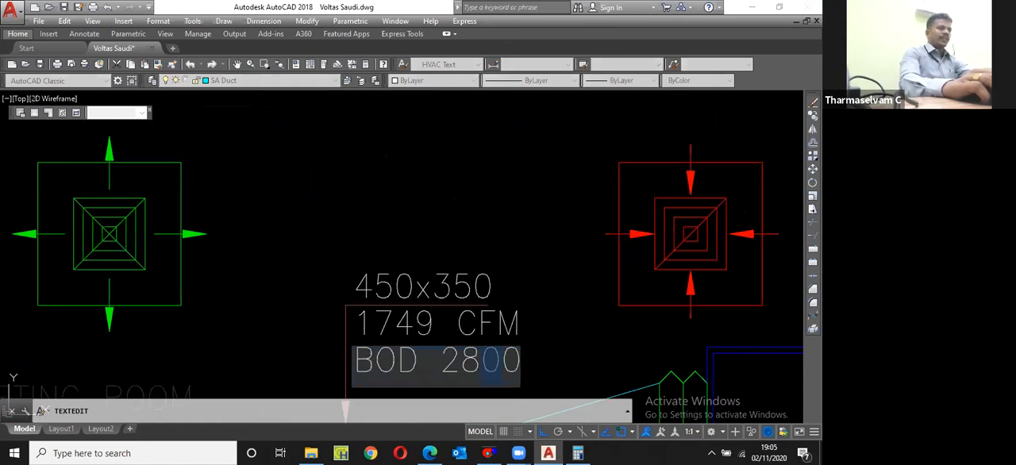
text(BOD 2850)
key(Return)
scroll(480, 229, down, 8)
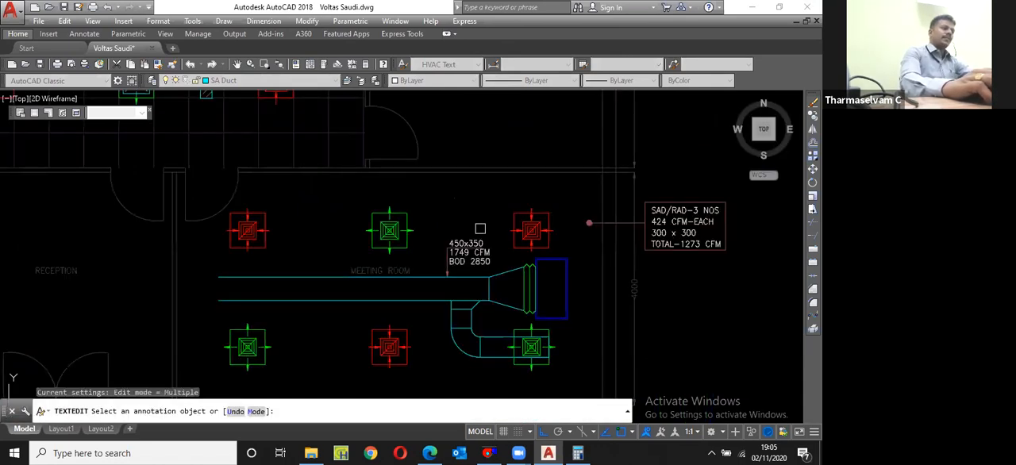
key(Return)
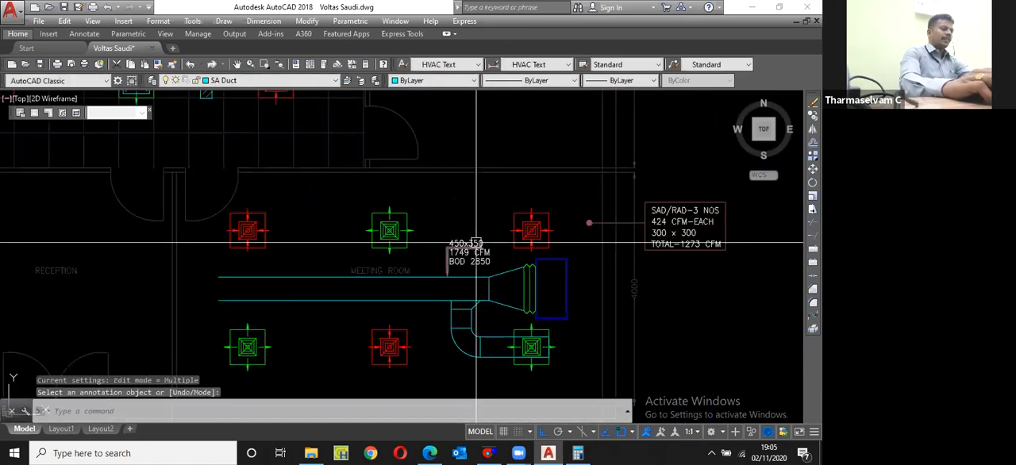
Step: Copy the main duct's complete size, airflow and BOD label with its leader about 3100 straight down, below the elbowed branch
scroll(476, 244, up, 2)
scroll(472, 275, up, 1)
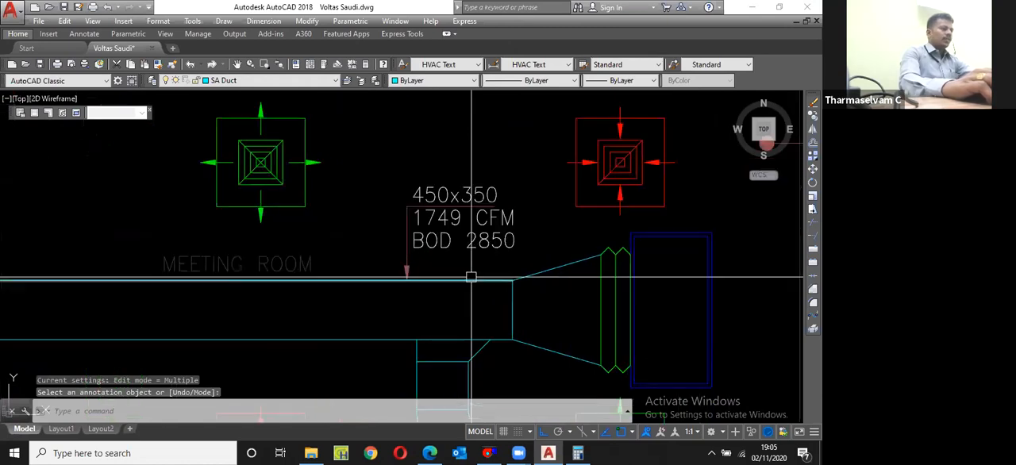
click(514, 184)
click(482, 247)
scroll(481, 247, down, 2)
text(cp)
key(Return)
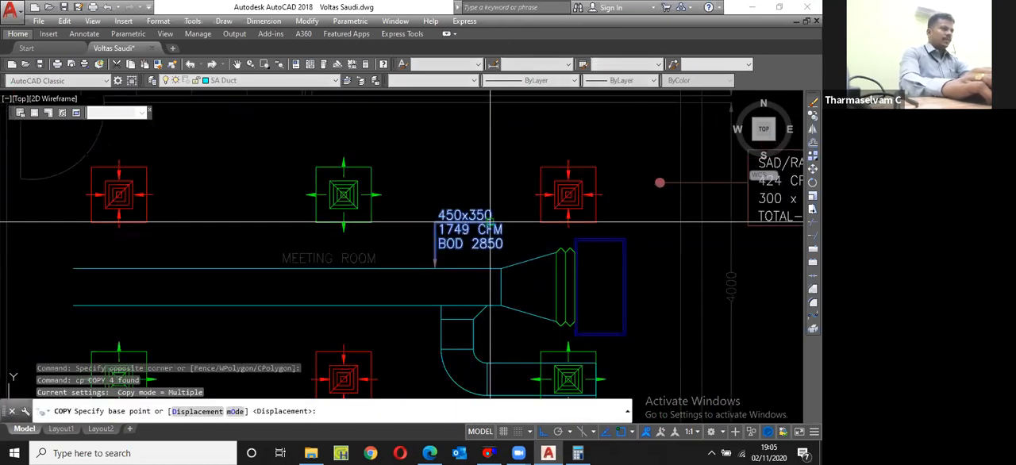
click(490, 222)
scroll(476, 141, down, 3)
scroll(479, 144, up, 4)
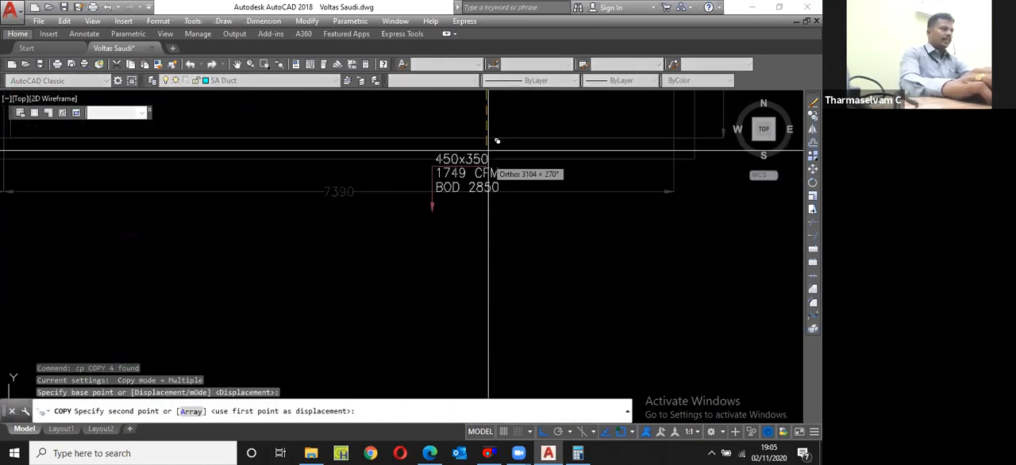
click(489, 147)
key(Escape)
Step: Mirror the copied label's leader about a vertical line through the middle of its horizontal segment, erasing the original
scroll(443, 163, up, 5)
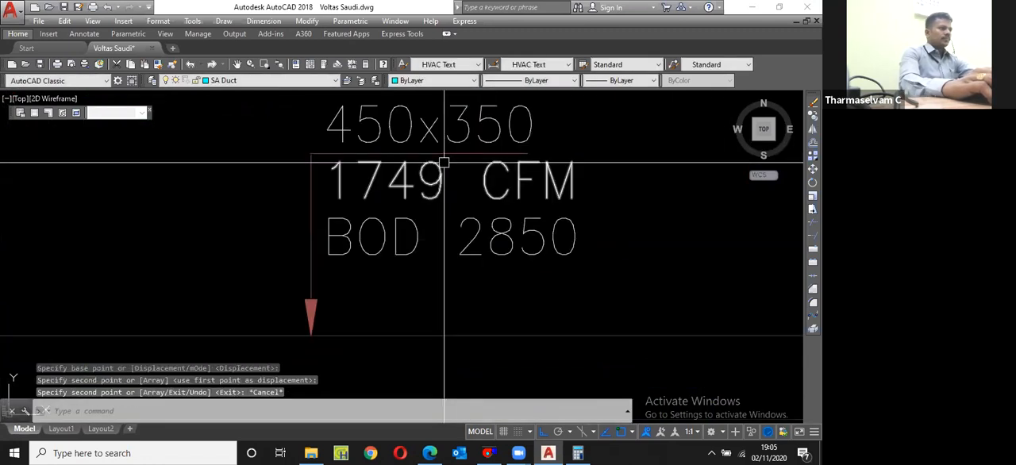
click(457, 153)
scroll(480, 216, down, 2)
text(mi)
key(Return)
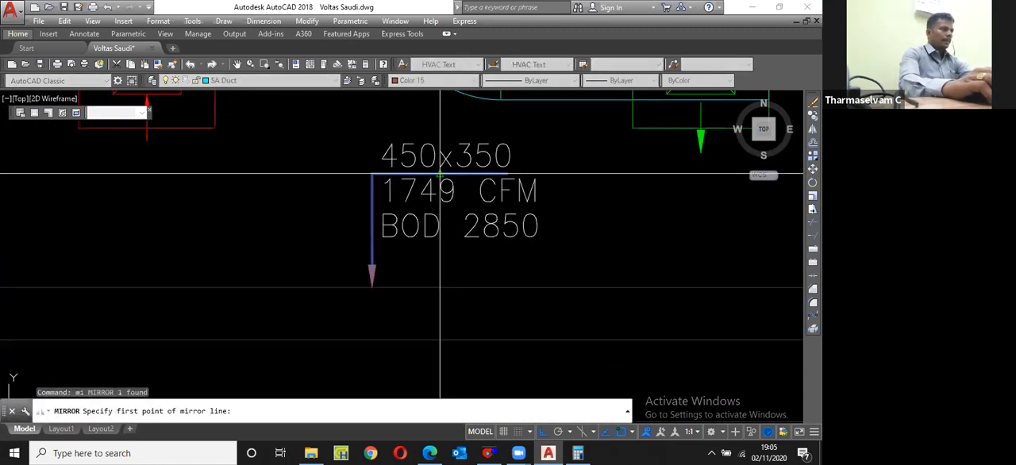
click(440, 174)
click(455, 267)
text(y)
key(Return)
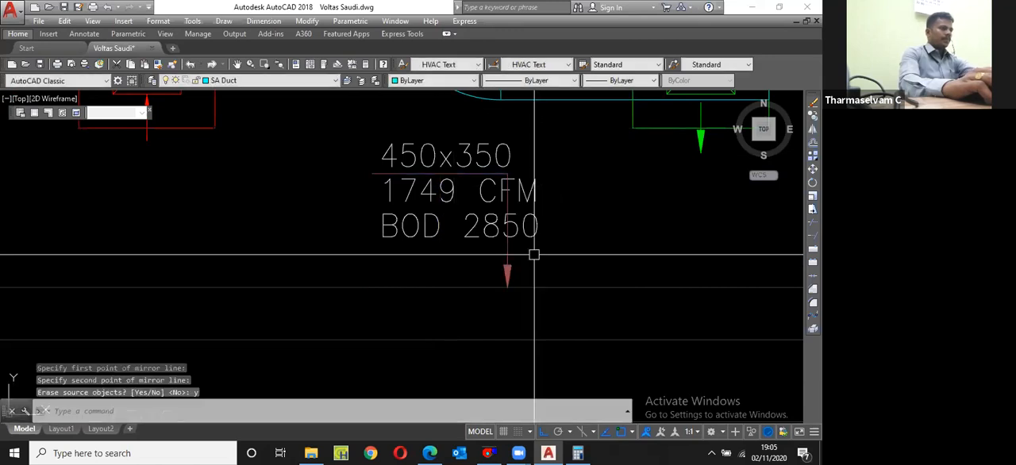
Step: Move the mirrored leader about 61 to the right and stretch its arrowhead up to the branch duct's lower edge
text(m)
key(Return)
text(p)
key(Return)
key(Return)
click(552, 244)
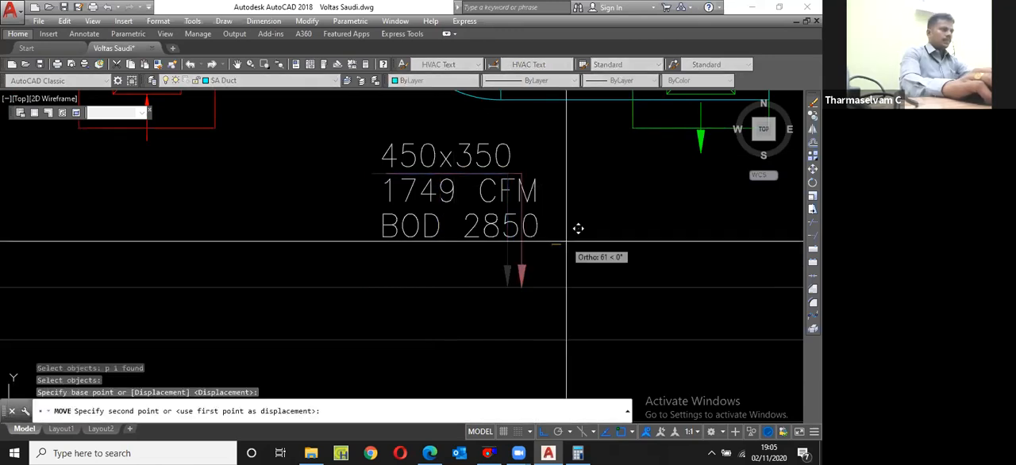
click(578, 229)
click(521, 238)
click(522, 287)
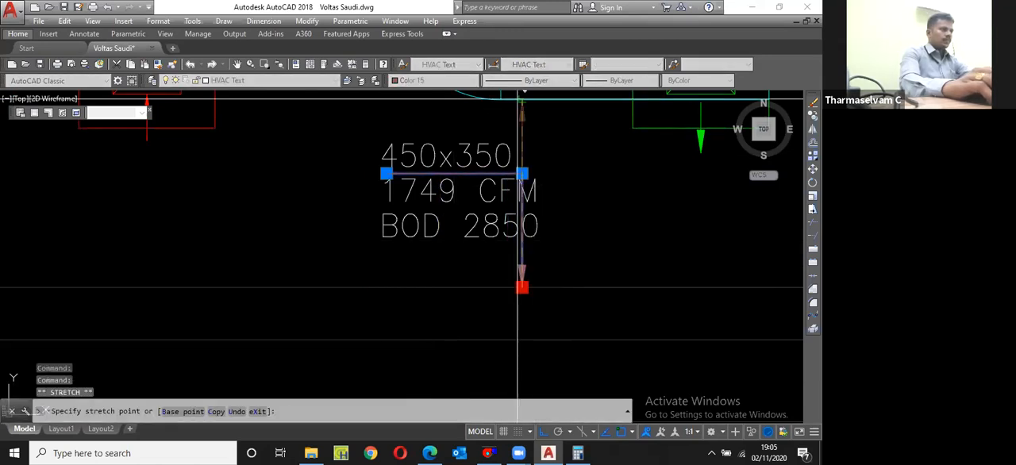
key(Escape)
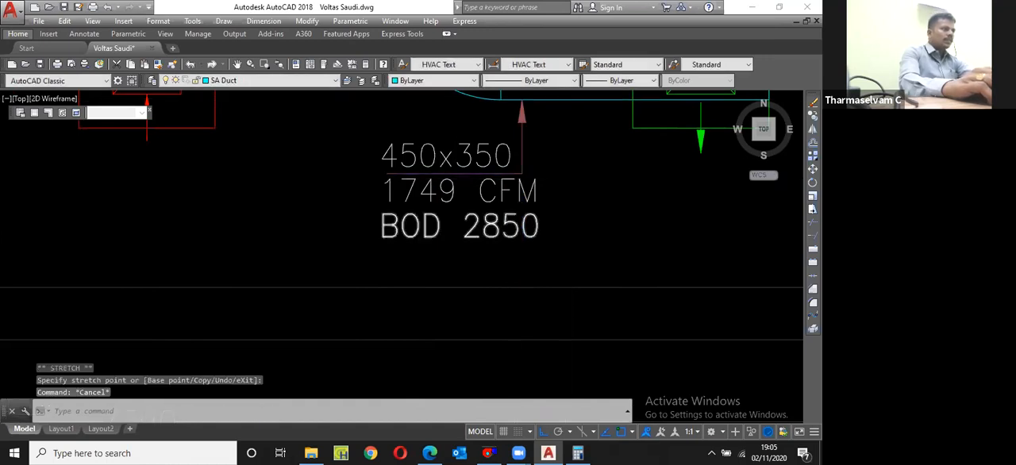
Step: Change the duct size in the branch's copied label to 350x150
scroll(523, 220, down, 5)
scroll(508, 143, up, 2)
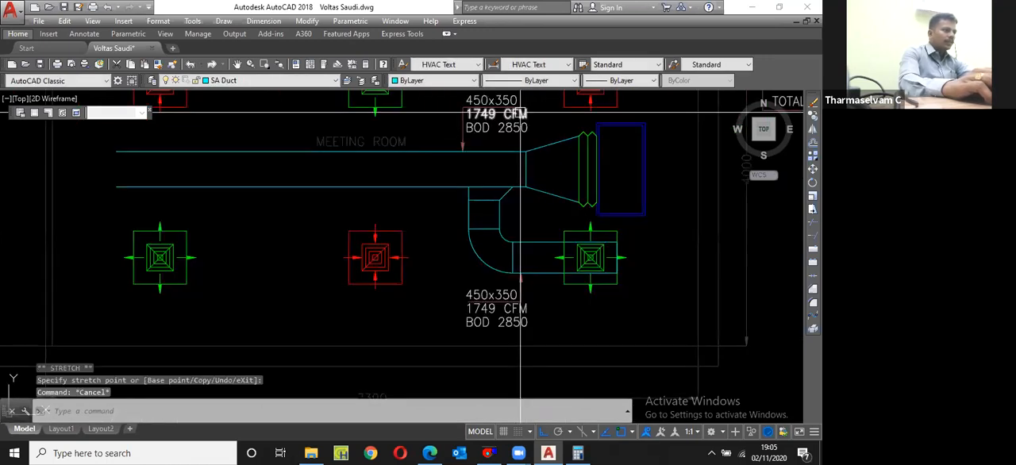
scroll(537, 274, up, 4)
double_click(370, 340)
drag(374, 328, 338, 334)
text(3)
drag(432, 329, 447, 330)
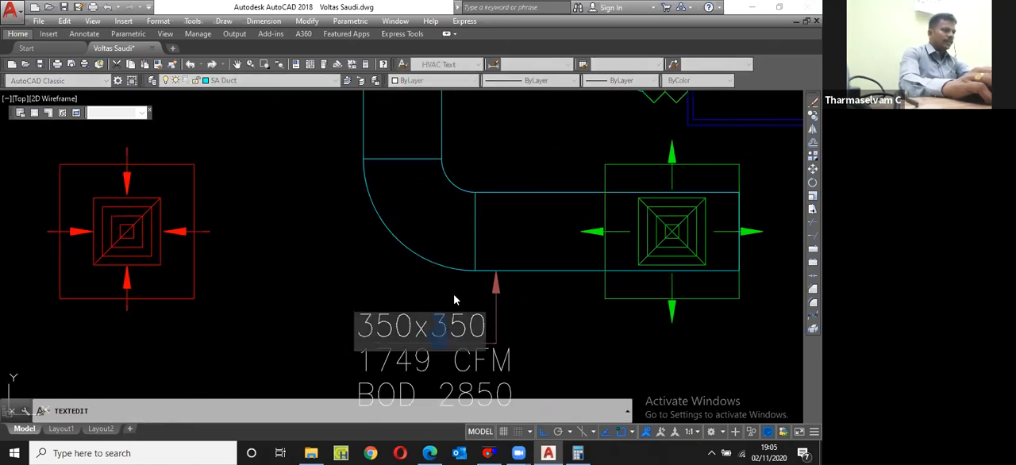
text(1)
key(Return)
scroll(452, 317, down, 4)
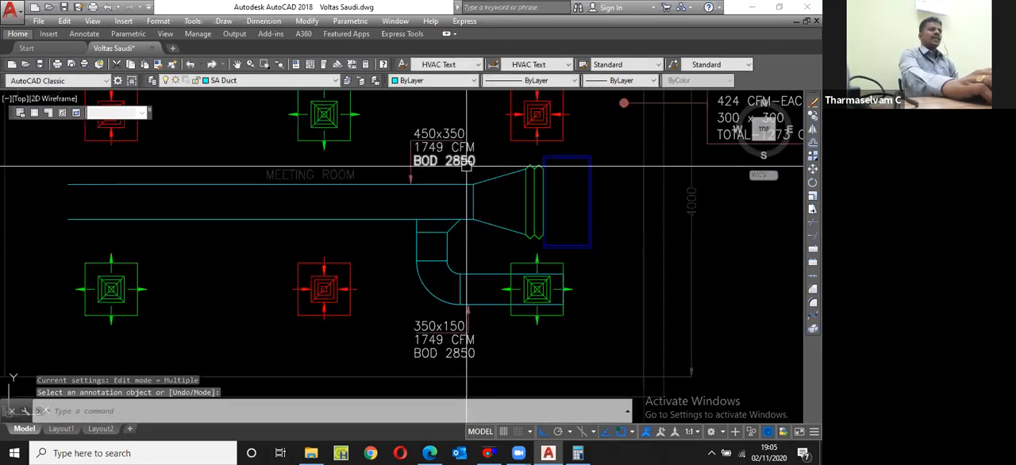
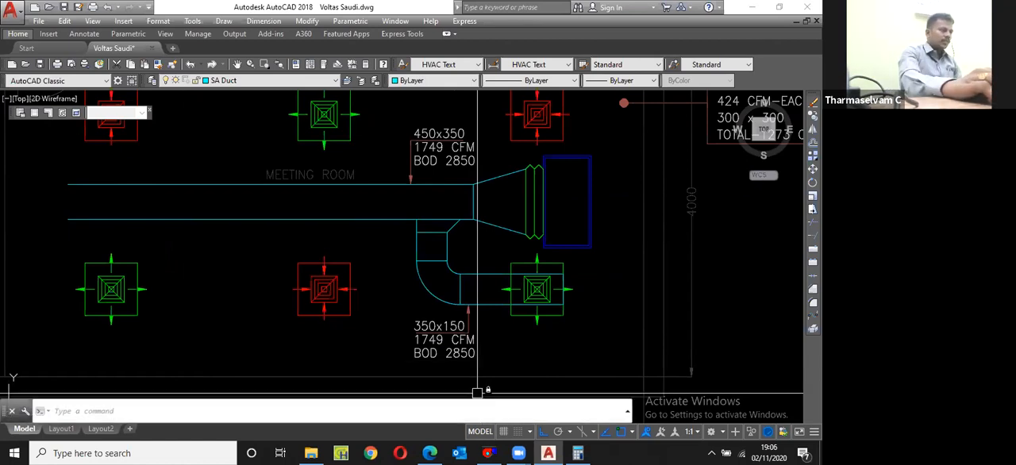
Step: Change the BOD value in the 350x150 branch label to 2950
scroll(480, 361, up, 4)
double_click(424, 359)
drag(424, 359, 414, 356)
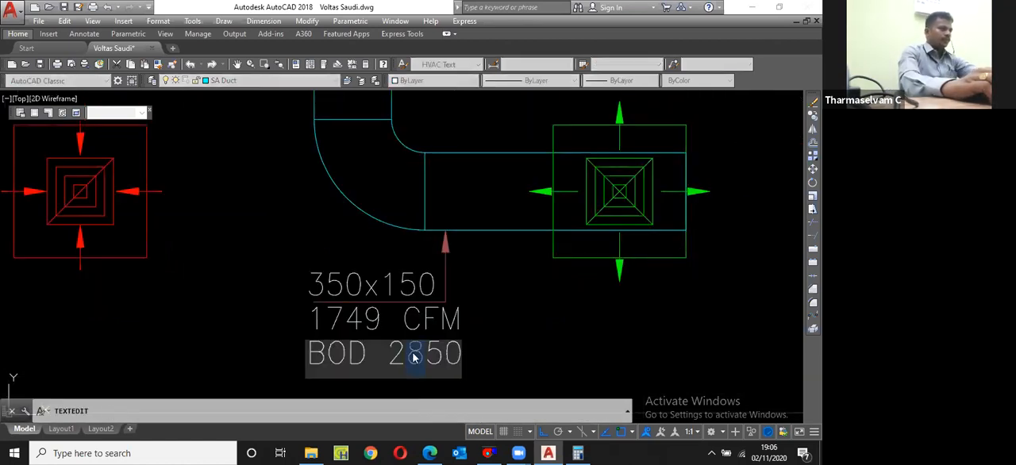
text(9)
click(531, 347)
scroll(531, 343, down, 4)
key(Return)
Step: Move the main duct's 450x350 label and its leader a short distance right, toward the transition piece
scroll(473, 175, up, 2)
middle_drag(474, 175, 514, 202)
click(582, 194)
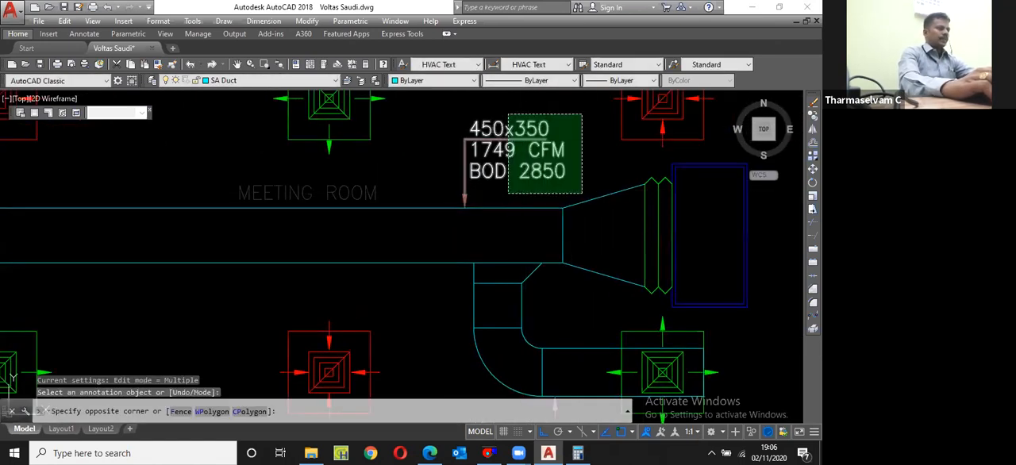
click(508, 113)
text(m)
key(space)
click(599, 228)
click(634, 220)
Step: Draw a joint line across the main duct at the branch's left edge and move it 150 to the left
text(l)
key(space)
click(474, 262)
click(474, 208)
key(Escape)
text(m)
key(space)
click(528, 225)
text(150)
key(Return)
Step: Offset the main duct's joint line 600 to the left to mark the next joint
text(o)
key(space)
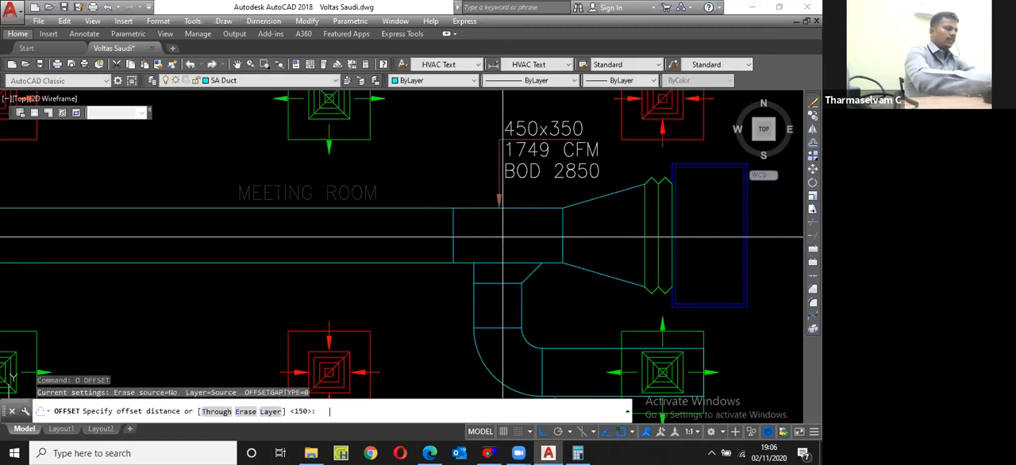
text(600)
key(Return)
scroll(454, 241, down, 4)
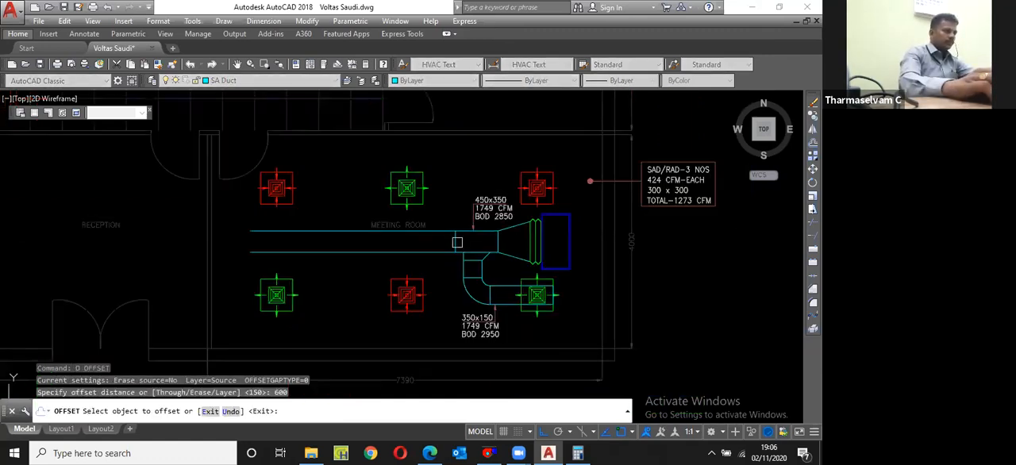
click(455, 240)
click(435, 237)
scroll(464, 225, up, 2)
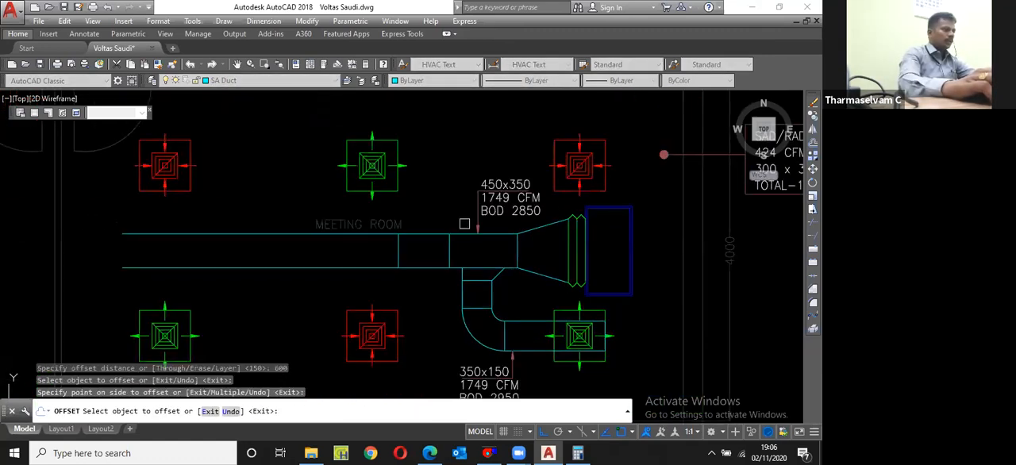
key(Escape)
Step: Copy the main duct's complete size, airflow and BOD label with its leader to below the duct's left section
scroll(465, 224, up, 2)
drag(480, 156, 538, 219)
text(cp)
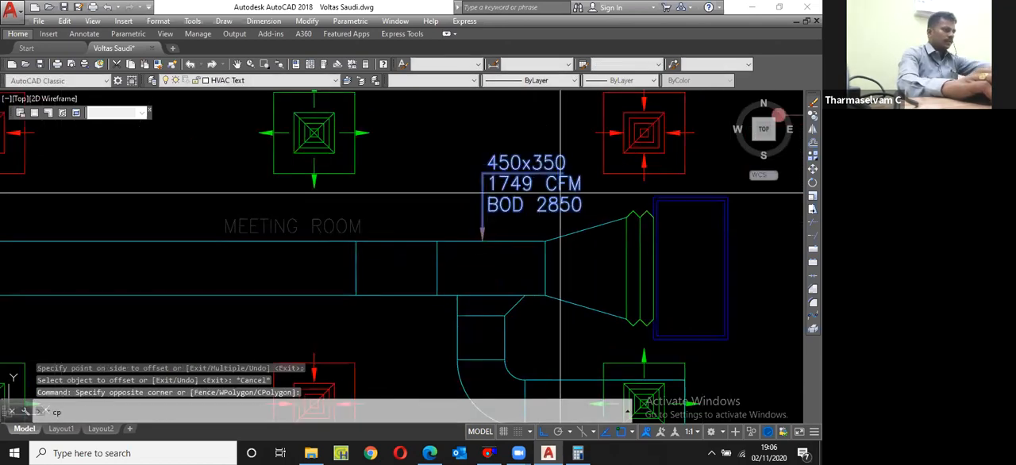
key(Return)
click(532, 174)
key(F8)
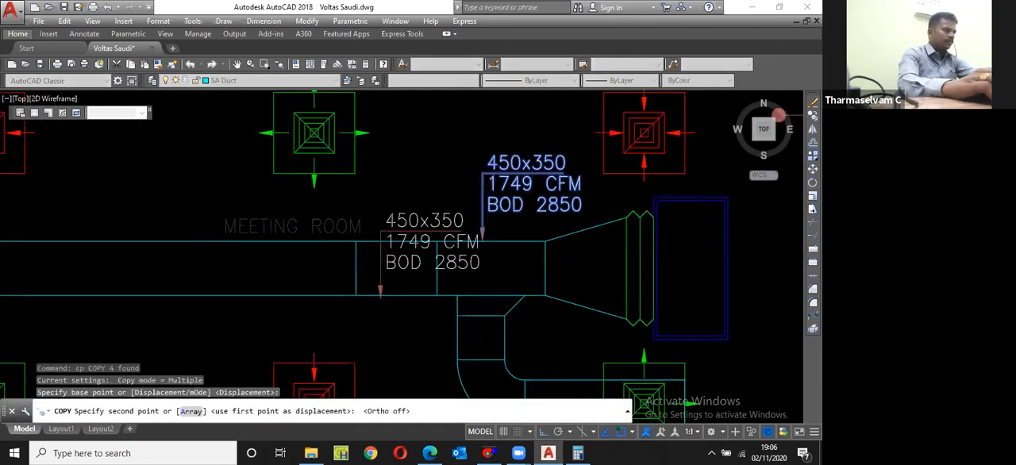
scroll(461, 232, down, 4)
scroll(416, 262, up, 4)
click(404, 255)
key(Escape)
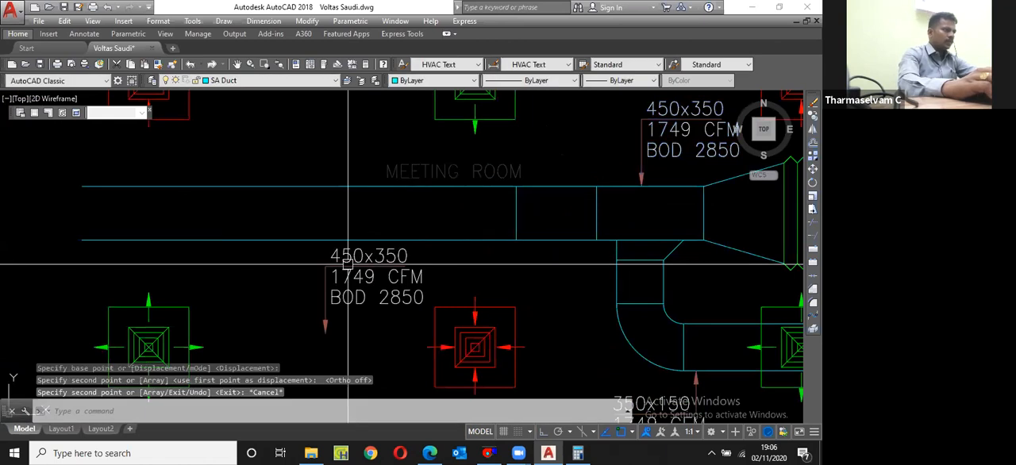
Step: Mirror the new label's leader about a vertical line through the middle of its horizontal segment, erasing the original
click(347, 263)
scroll(348, 264, up, 2)
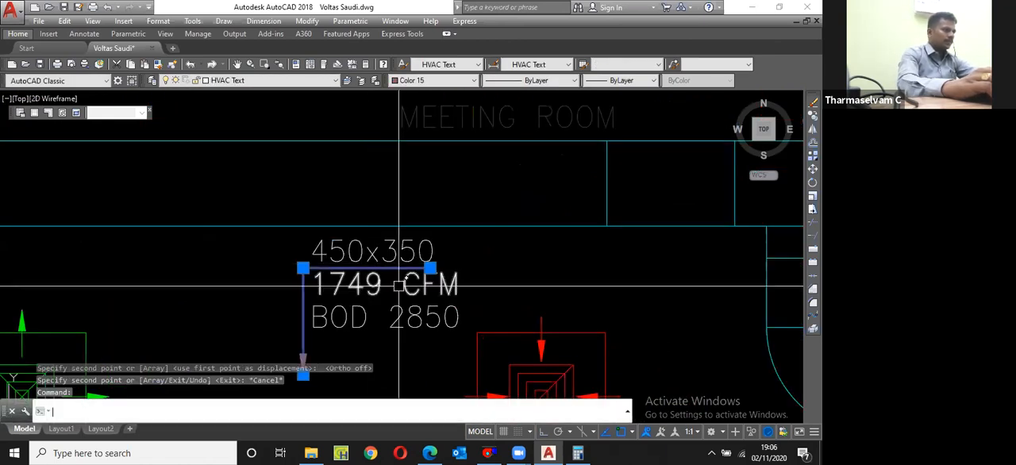
text(mi)
key(Return)
click(365, 290)
key(F8)
click(378, 191)
text(y)
key(Return)
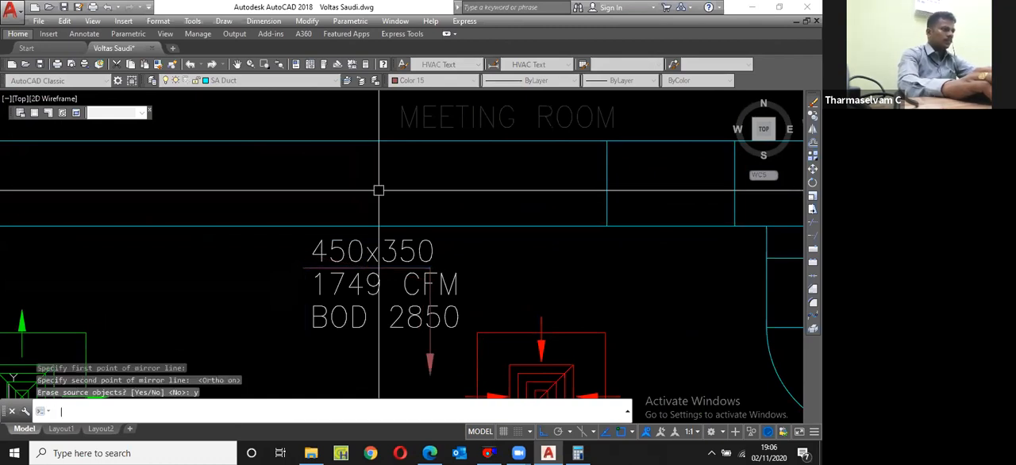
Step: Move the mirrored leader slightly to the right, toward the end of the label's text
text(m)
key(Return)
text(p)
key(Return)
key(Return)
click(517, 254)
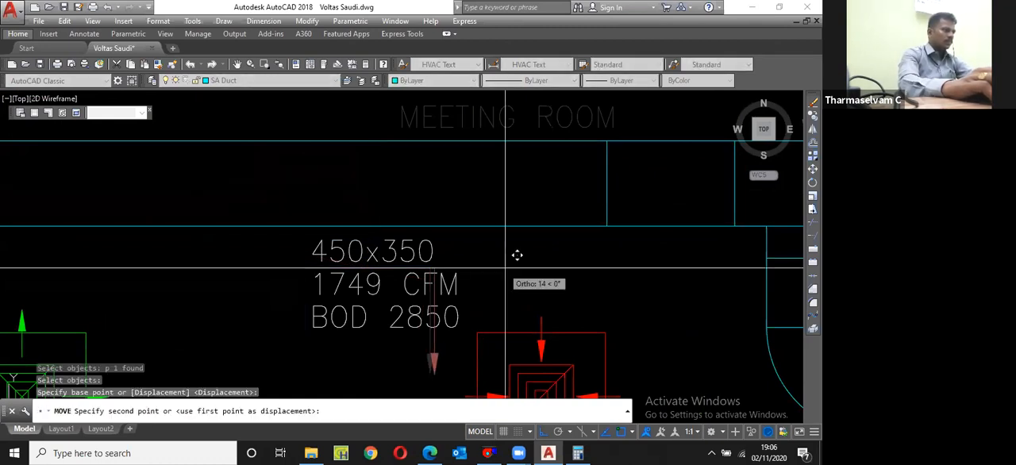
click(530, 254)
Step: Stretch the leader's arrowhead up to the main duct's lower edge and save the drawing
click(443, 342)
click(443, 373)
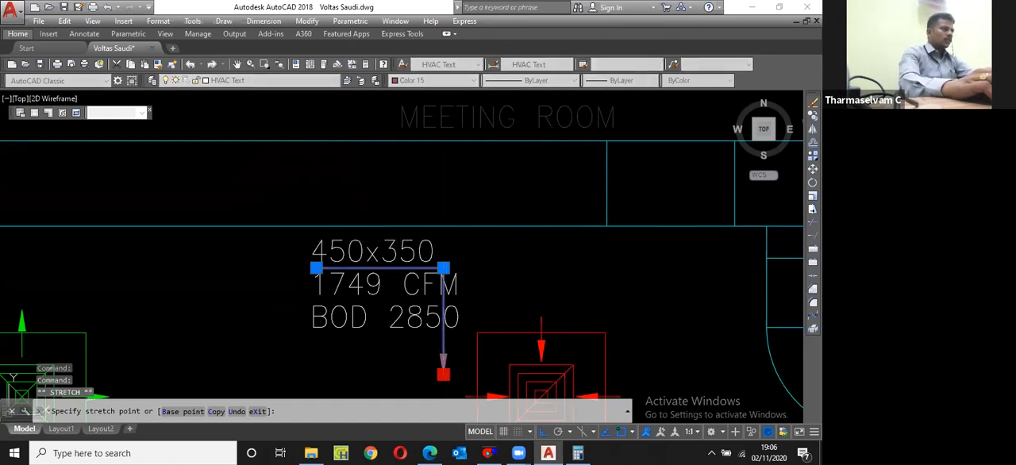
key(Escape)
scroll(461, 287, down, 2)
key(ctrl+s)
scroll(404, 312, down, 2)
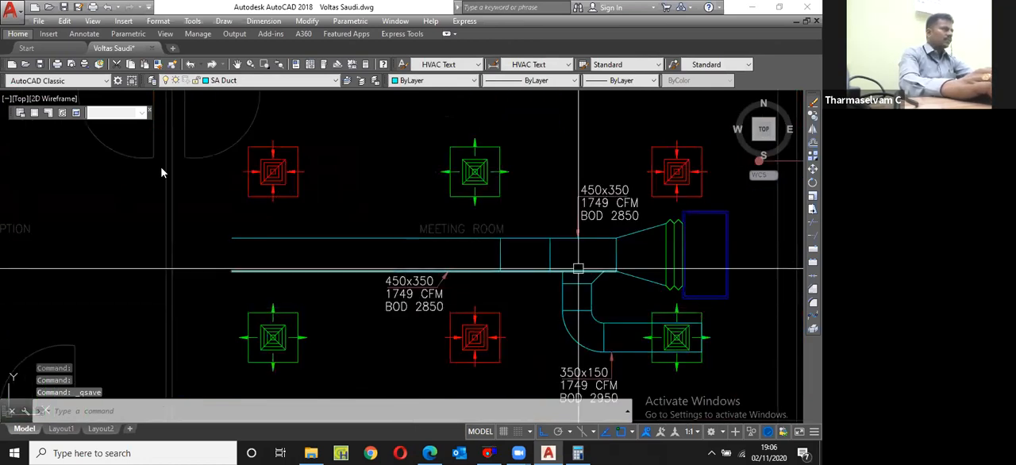
Step: Bring up the DuctSizer and examine the drawing's SAD/RAD callout for the total airflow to size with
key(alt+Tab)
drag(126, 129, 56, 142)
text(1)
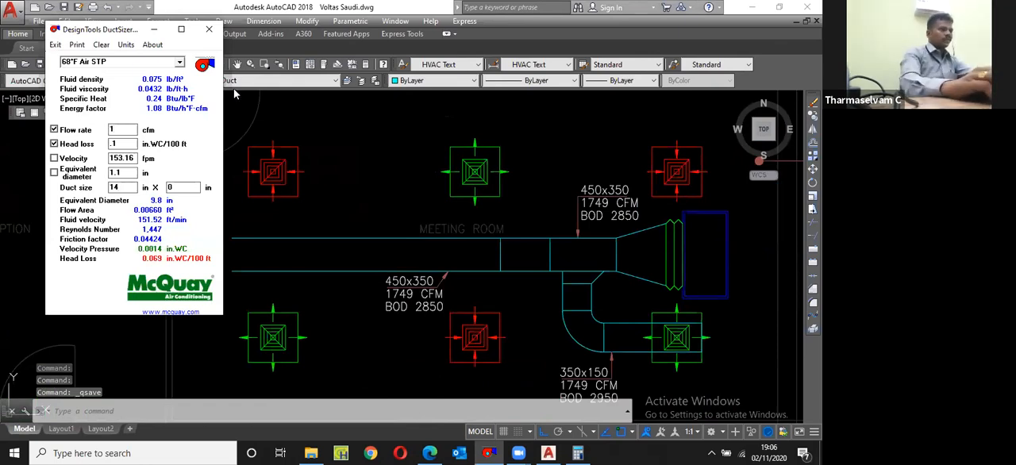
click(347, 203)
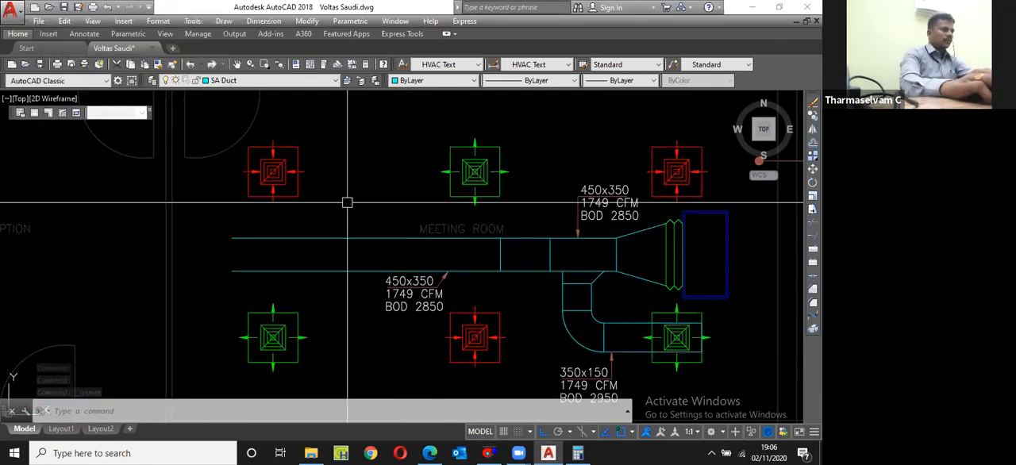
scroll(347, 202, down, 5)
scroll(495, 193, up, 7)
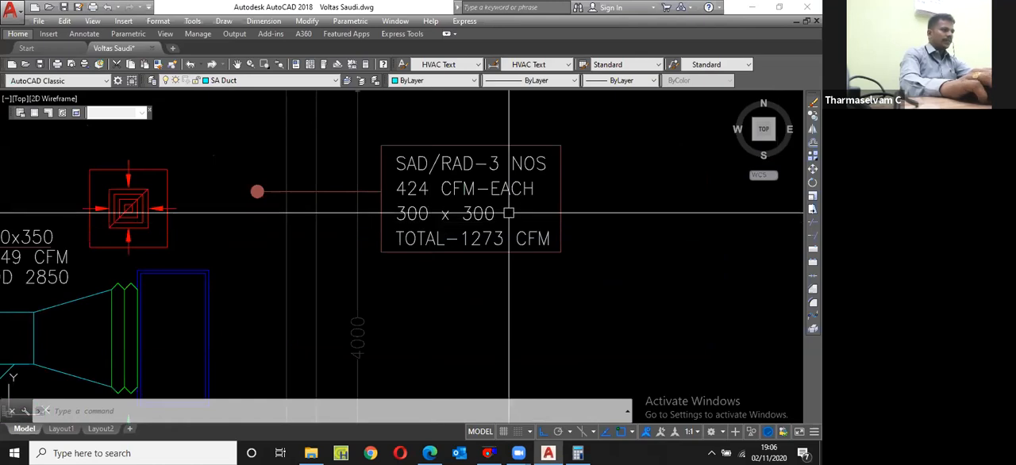
scroll(508, 213, down, 2)
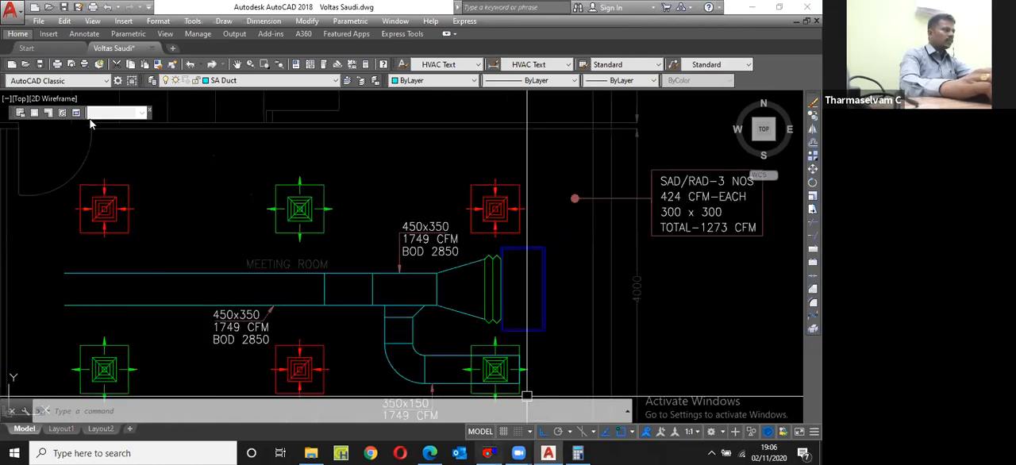
Step: In the DuctSizer, set the flow rate to 1273 cfm and one duct side to 12 in
key(alt+Tab)
click(125, 128)
text(1273)
drag(125, 189, 92, 188)
text(12)
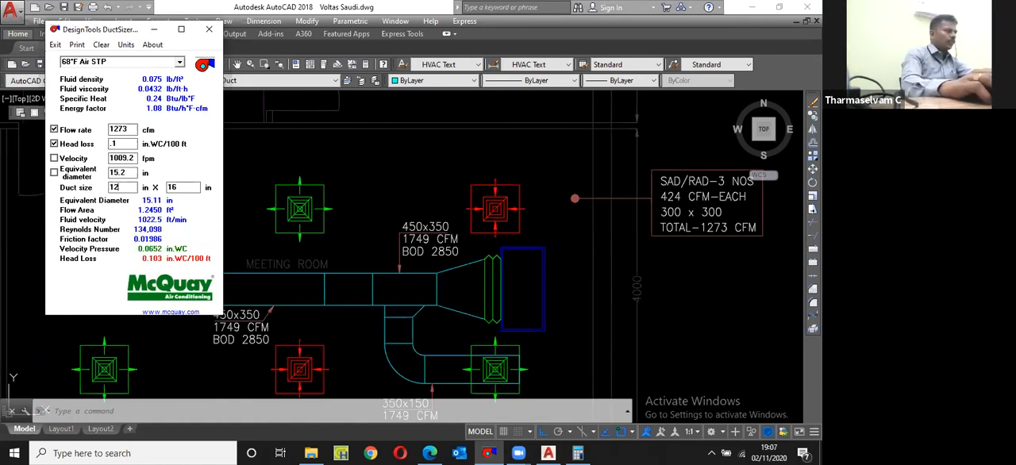
Step: Back in the drawing, change the size in the main duct's upper label to 400x300 and check it against the DuctSizer
click(420, 213)
scroll(420, 212, up, 6)
click(421, 250)
key(Escape)
click(417, 252)
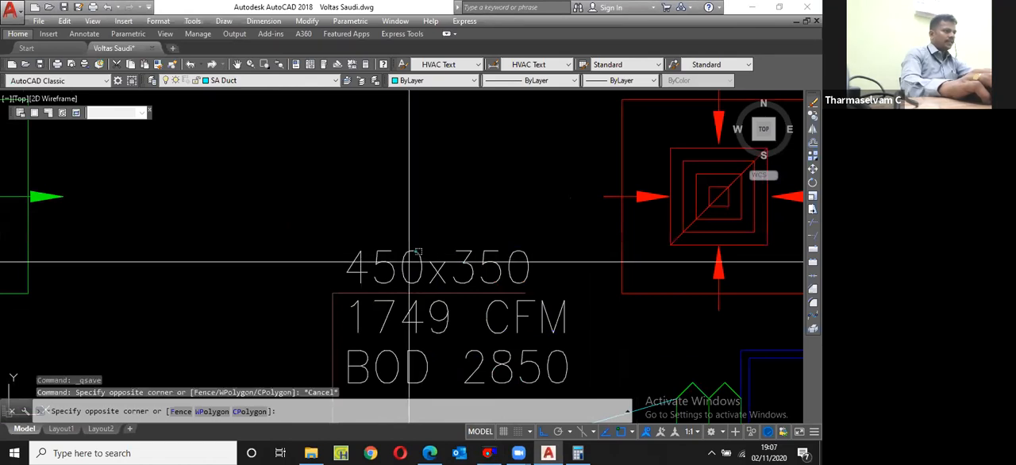
key(Escape)
click(406, 264)
double_click(407, 265)
click(397, 279)
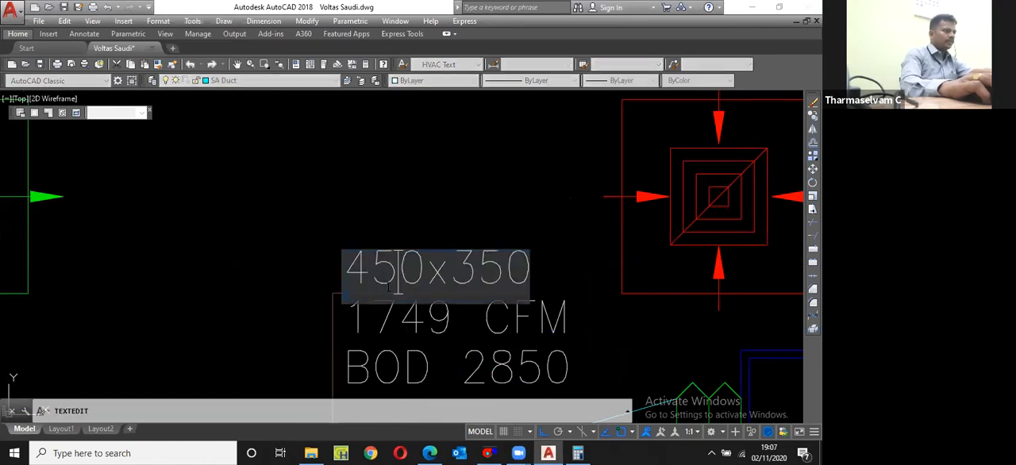
drag(397, 279, 383, 296)
text(0)
drag(504, 279, 481, 290)
text(0)
key(Return)
click(487, 451)
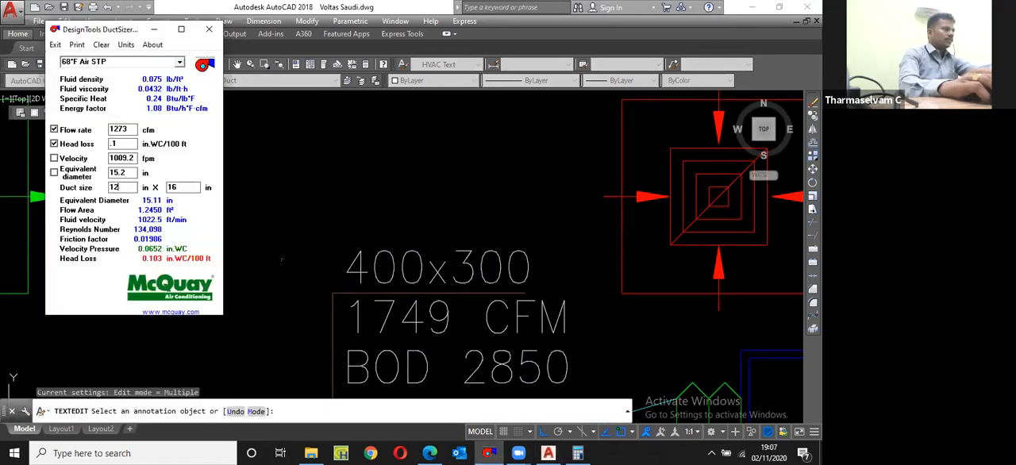
click(393, 191)
Step: Change the BOD value in the 350x150 branch label to 2925
scroll(392, 190, down, 6)
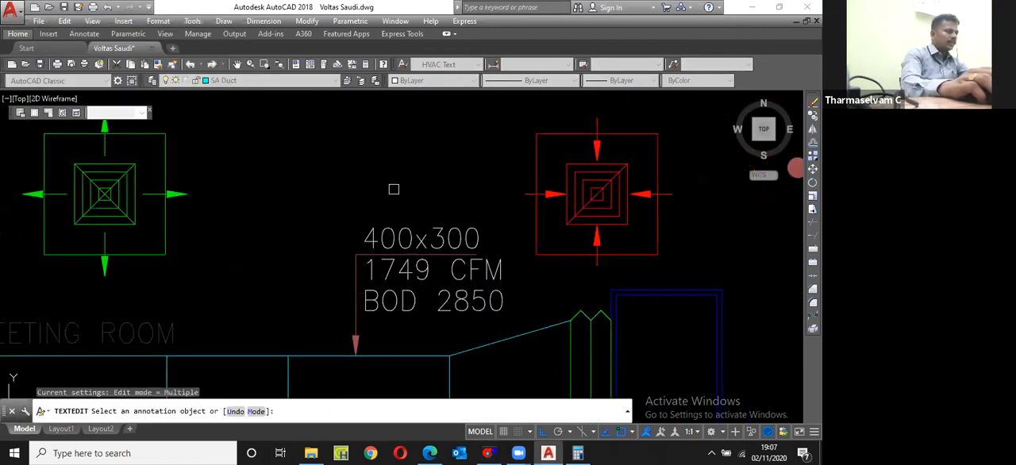
middle_drag(418, 310, 420, 277)
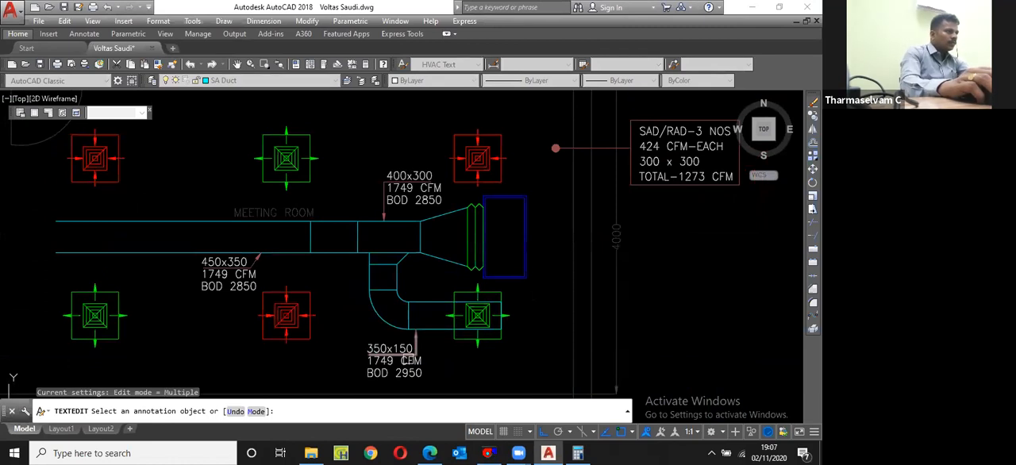
scroll(410, 360, up, 3)
scroll(414, 367, down, 3)
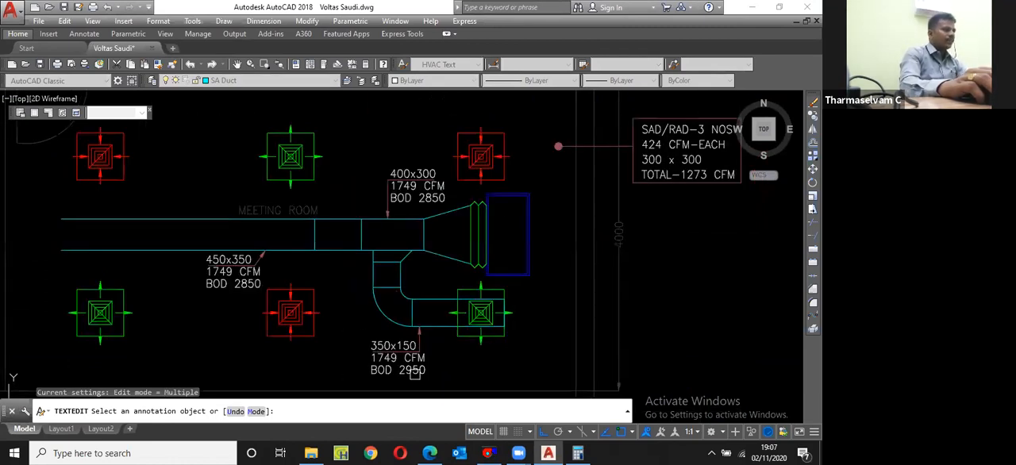
scroll(418, 371, up, 4)
scroll(421, 373, down, 2)
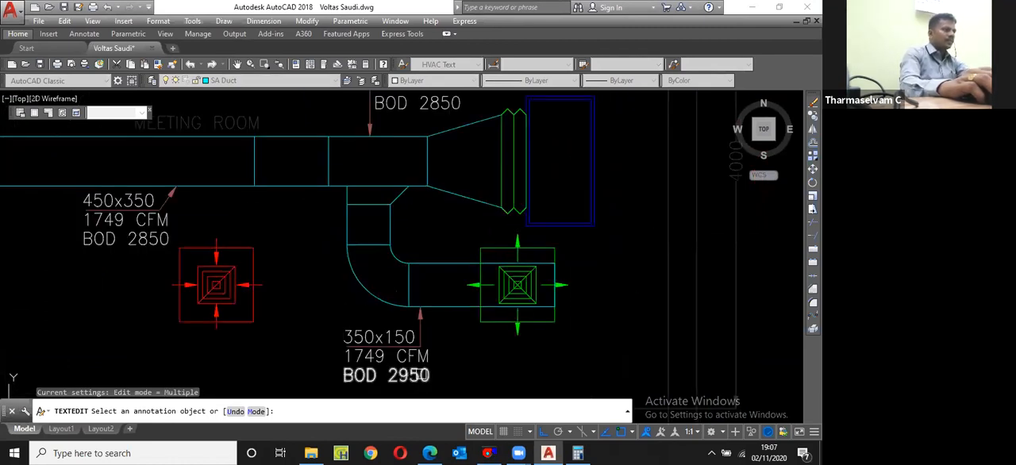
scroll(421, 375, down, 2)
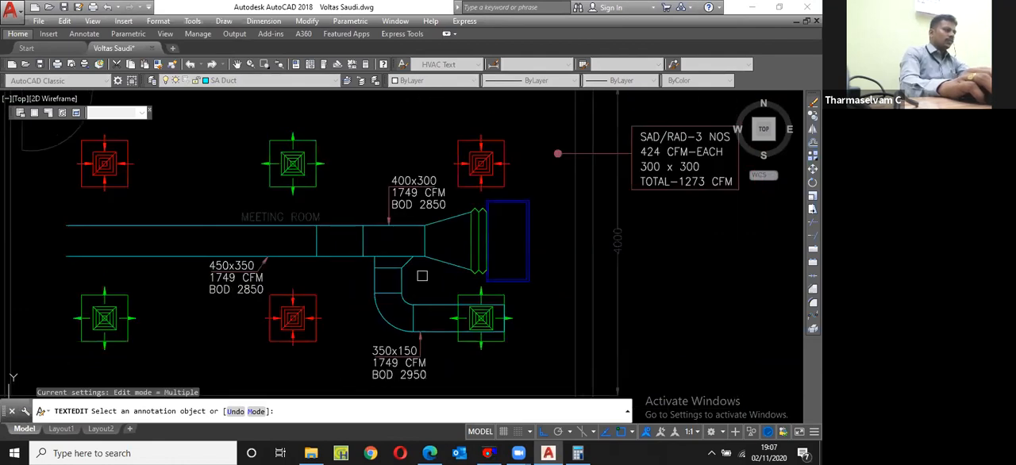
scroll(414, 370, up, 4)
click(411, 381)
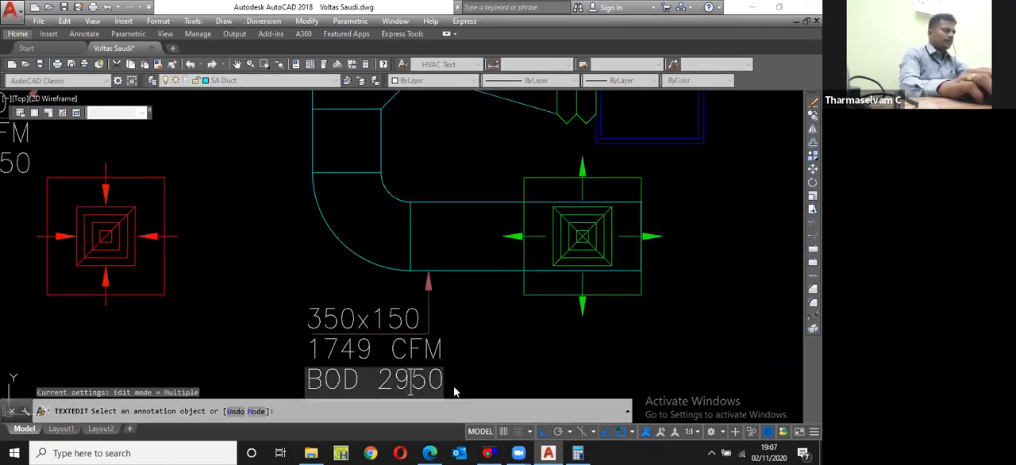
key(Delete)
key(Delete)
text(25)
click(492, 352)
Step: Change the airflow in the 350x150 branch label to 424 CFM and finish text editing
scroll(492, 351, down, 2)
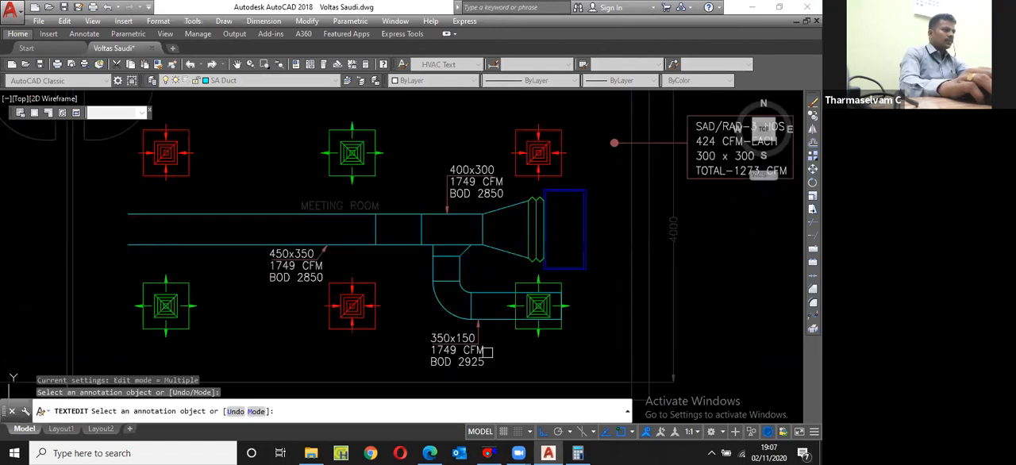
middle_drag(454, 353, 437, 354)
scroll(436, 351, down, 1)
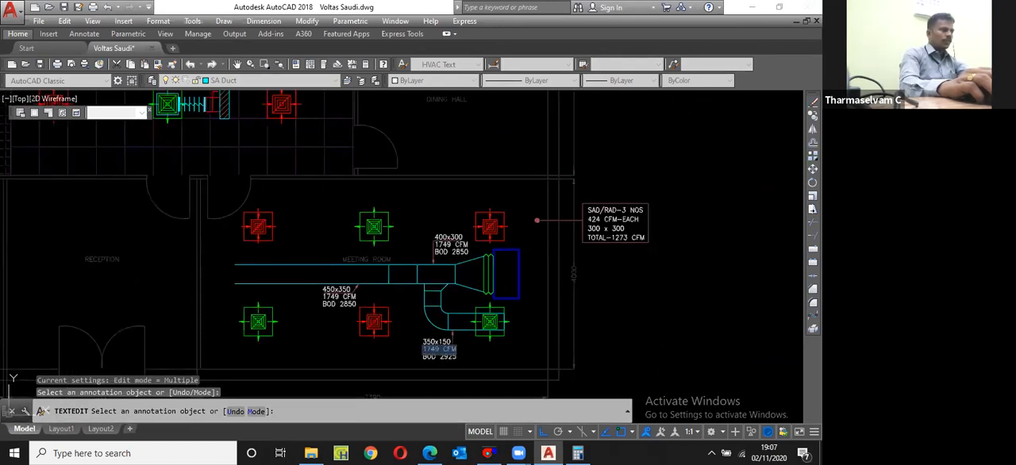
scroll(442, 348, up, 6)
click(442, 347)
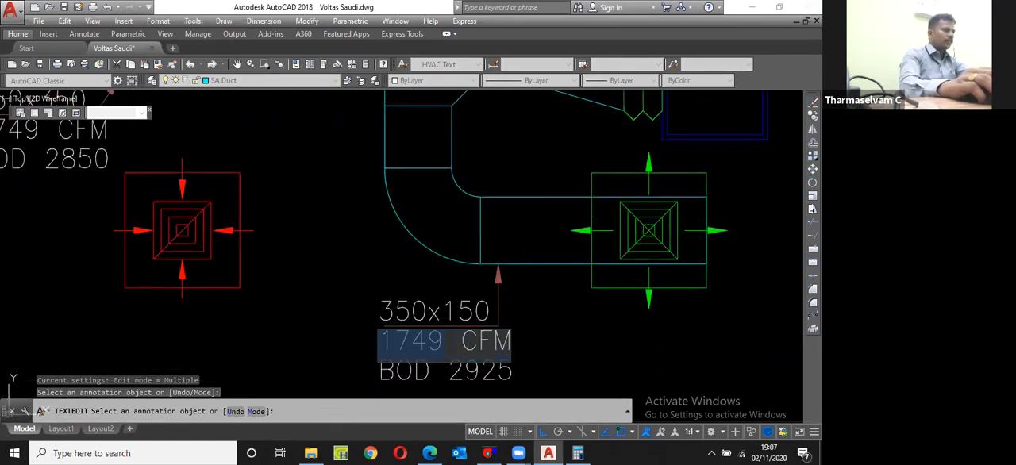
text(424)
key(Escape)
scroll(455, 314, down, 5)
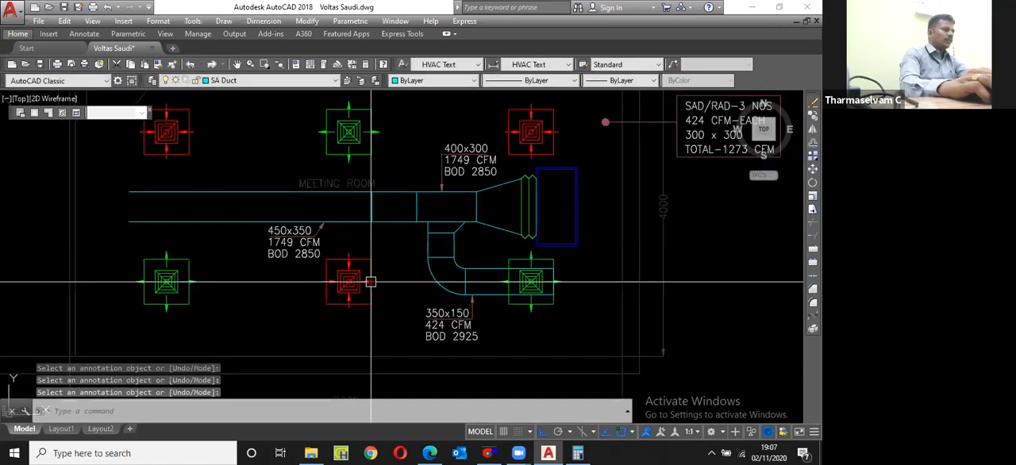
Step: Change the airflow in the 400x300 duct label to 1273 CFM
scroll(314, 242, up, 4)
scroll(326, 236, down, 5)
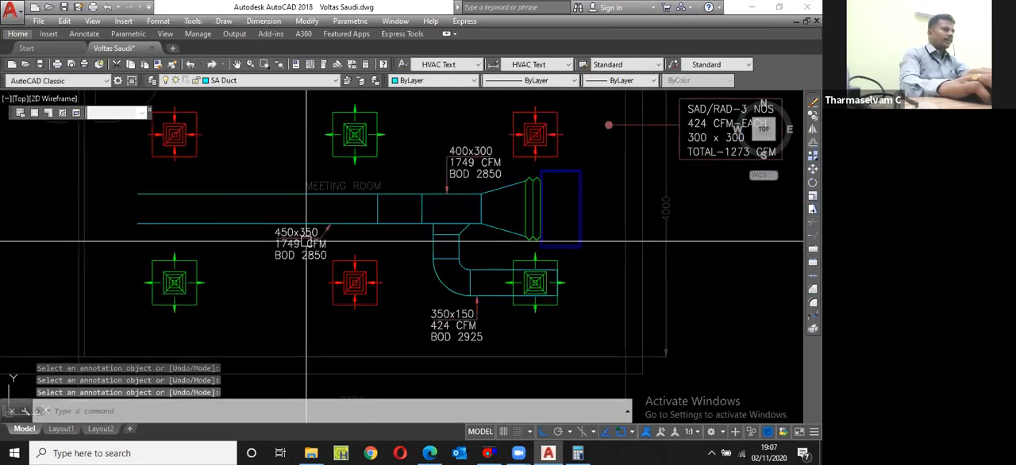
scroll(274, 231, up, 3)
middle_drag(274, 231, 296, 242)
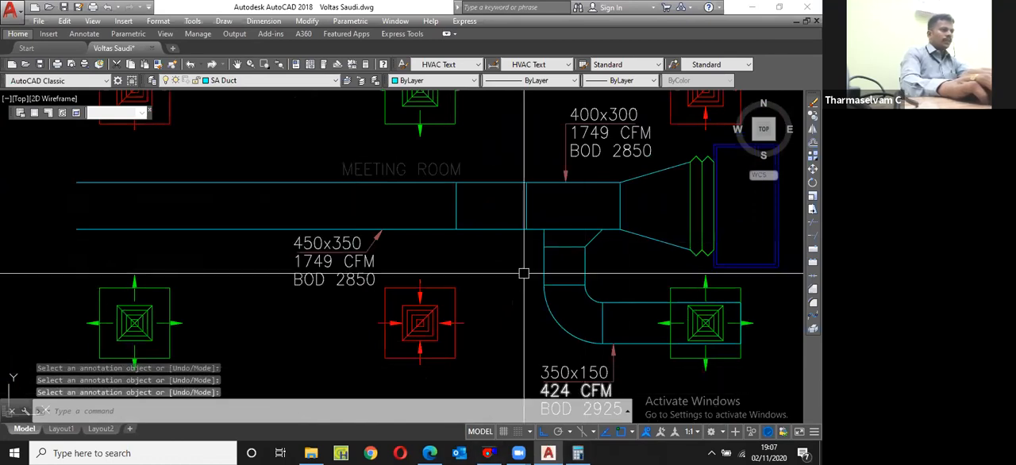
scroll(523, 273, down, 3)
scroll(585, 199, up, 5)
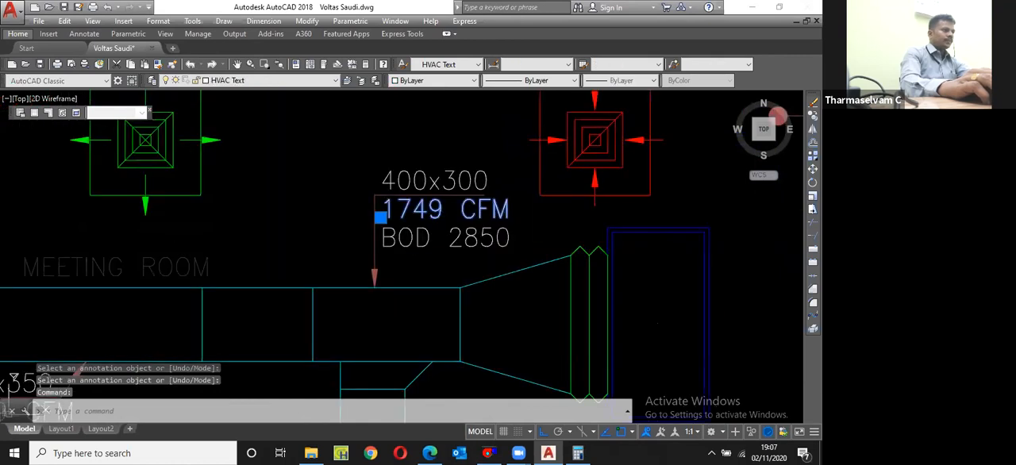
double_click(429, 210)
drag(442, 210, 403, 210)
text(2)
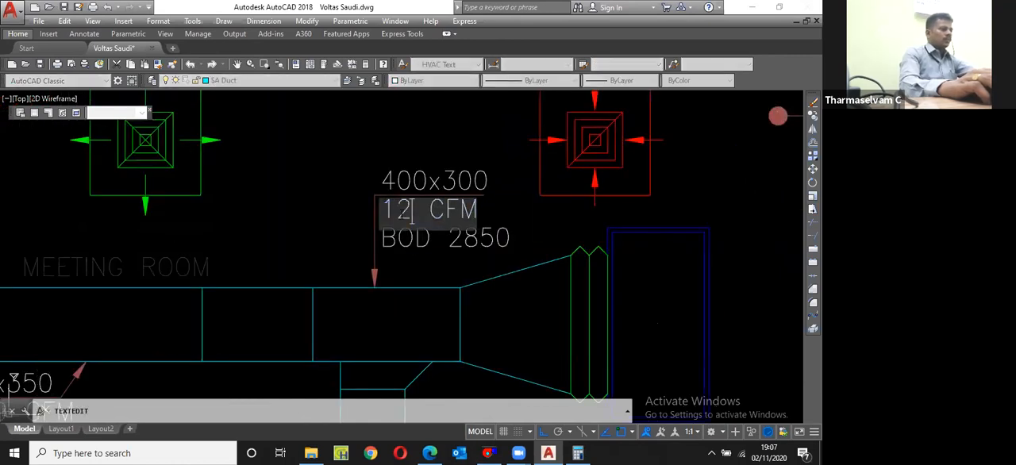
text(73)
click(537, 367)
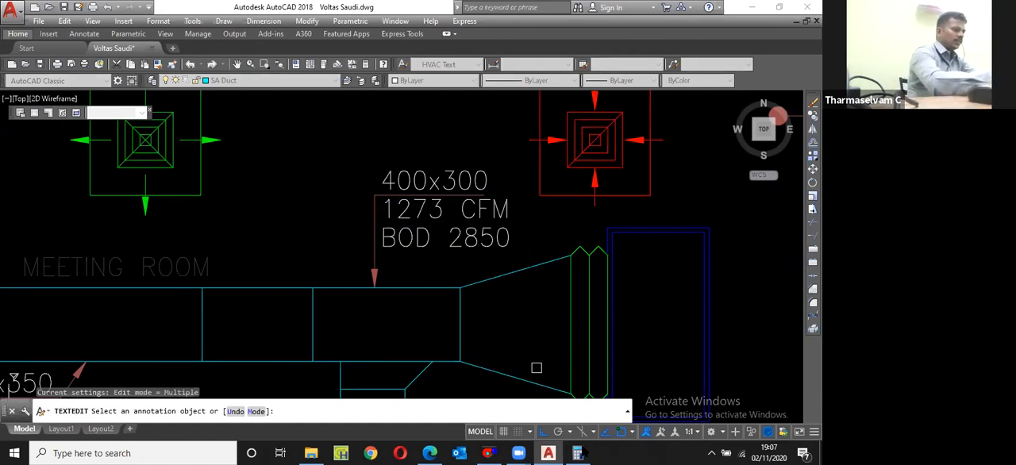
Step: Switch to the Calculator and subtract 424 from 1273 for the airflow remaining after the branch
click(581, 452)
text(3)
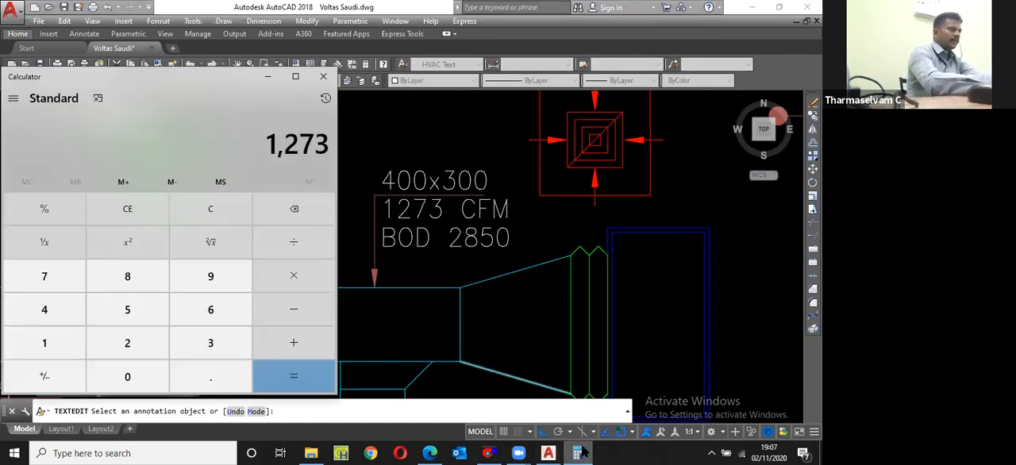
key(minus)
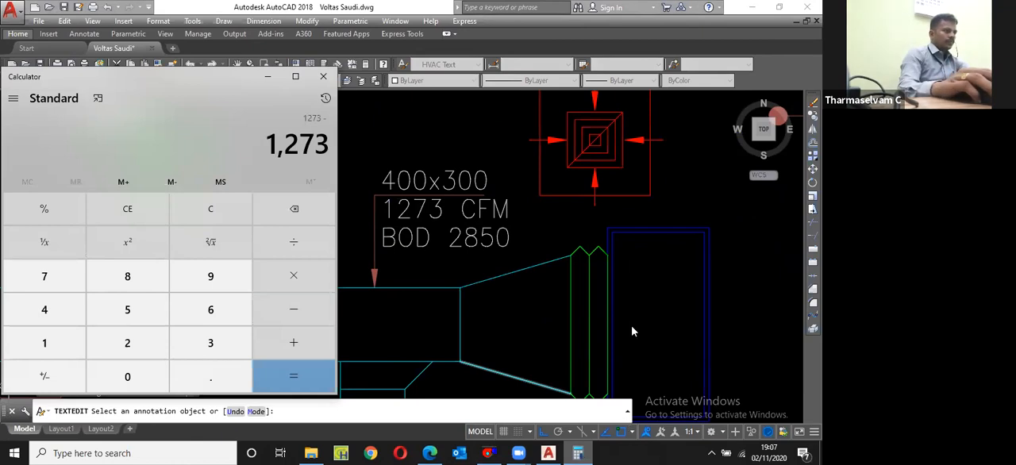
click(578, 452)
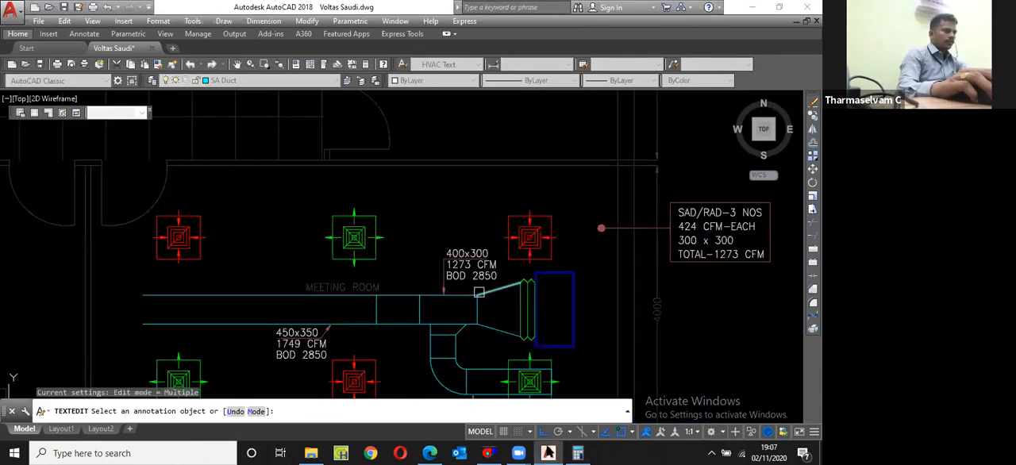
click(580, 451)
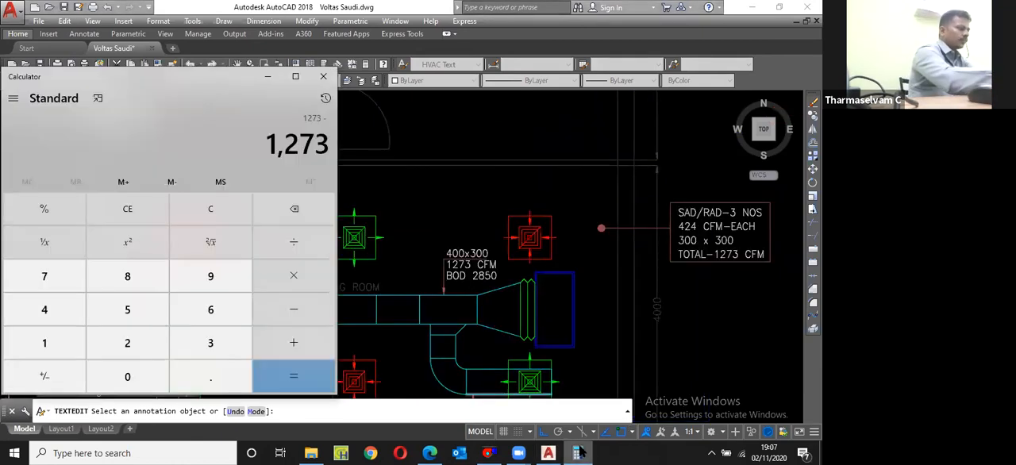
text(424)
key(Return)
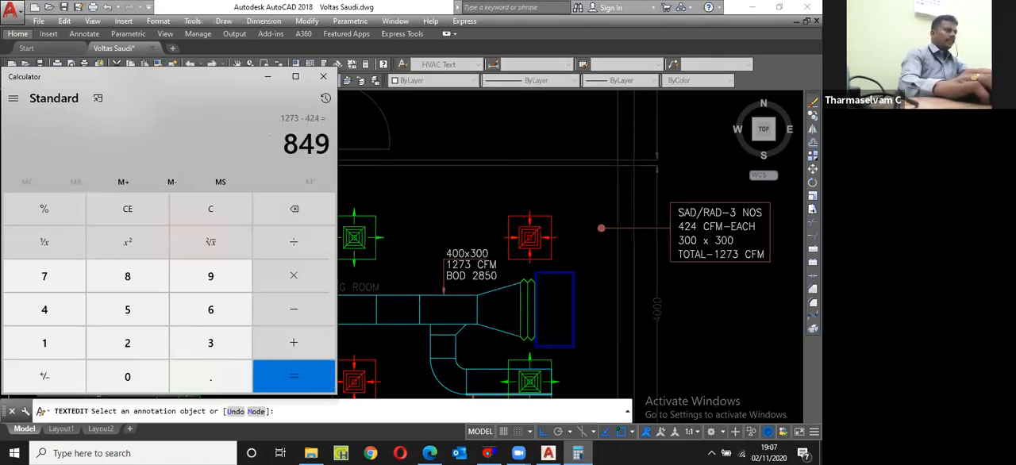
Step: Back in the drawing, change the airflow in the 450x350 main duct label to 849 CFM
key(alt+Tab)
scroll(295, 339, up, 5)
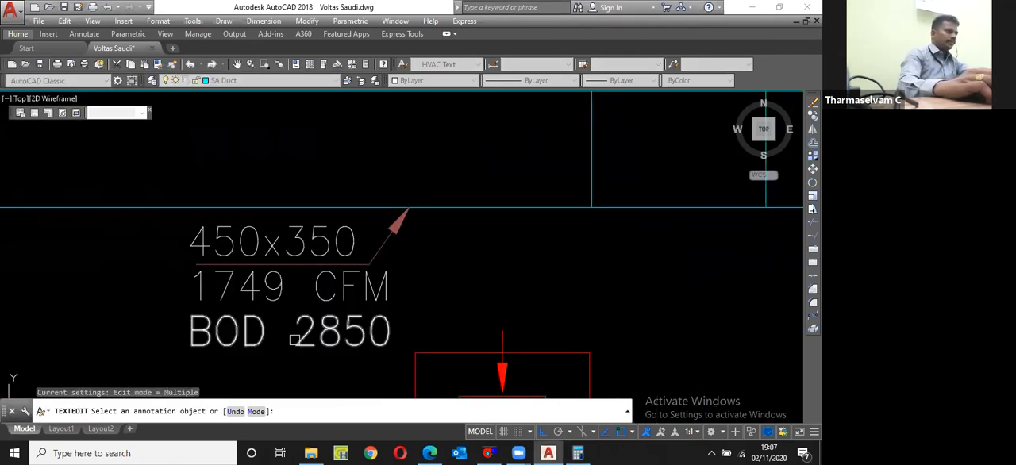
click(199, 293)
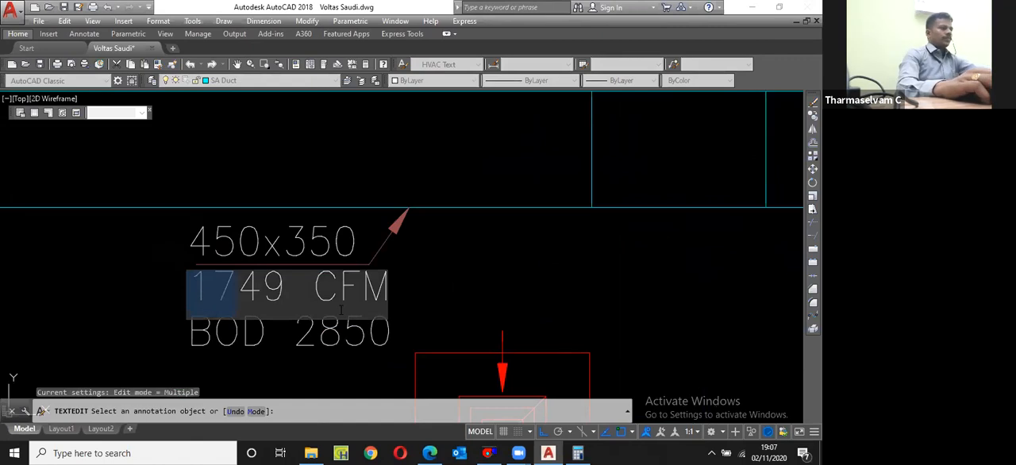
text(8)
key(Return)
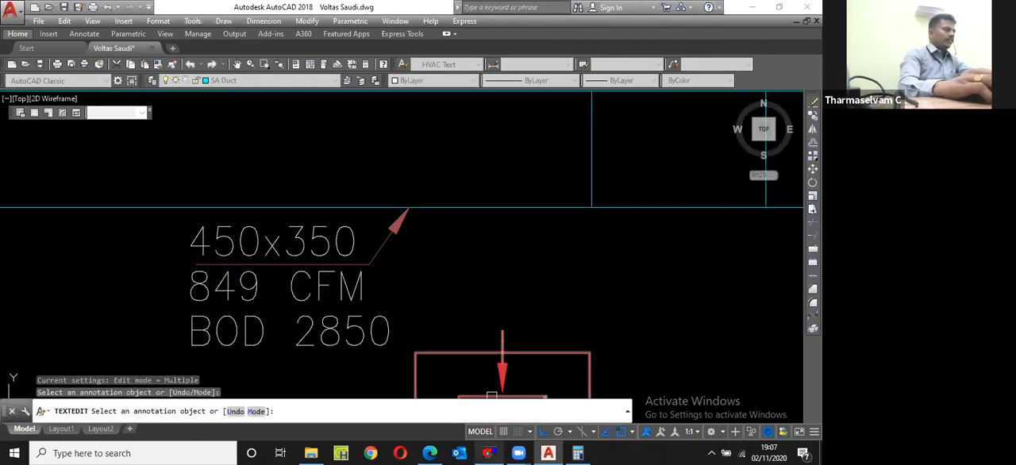
Step: Switch to the DuctSizer and set the flow rate to 849 cfm
click(489, 453)
text(849)
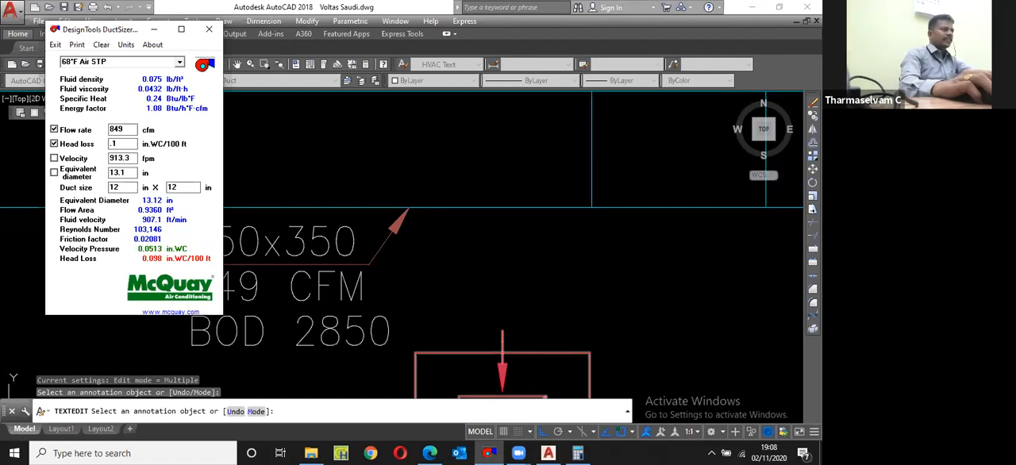
Step: Return to the drawing, change the size in the 849 CFM duct label to 300x300 and finish text editing
key(alt+Tab)
scroll(327, 240, down, 4)
scroll(325, 241, up, 4)
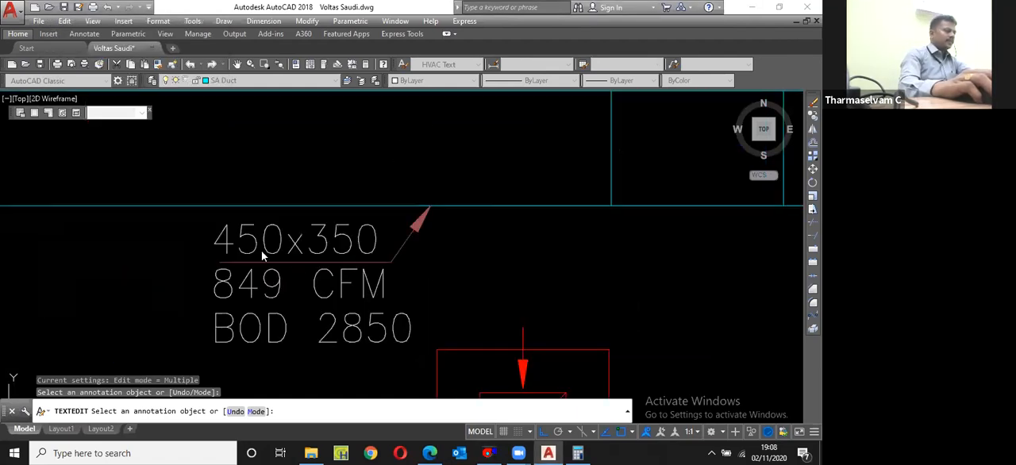
click(235, 242)
text(3)
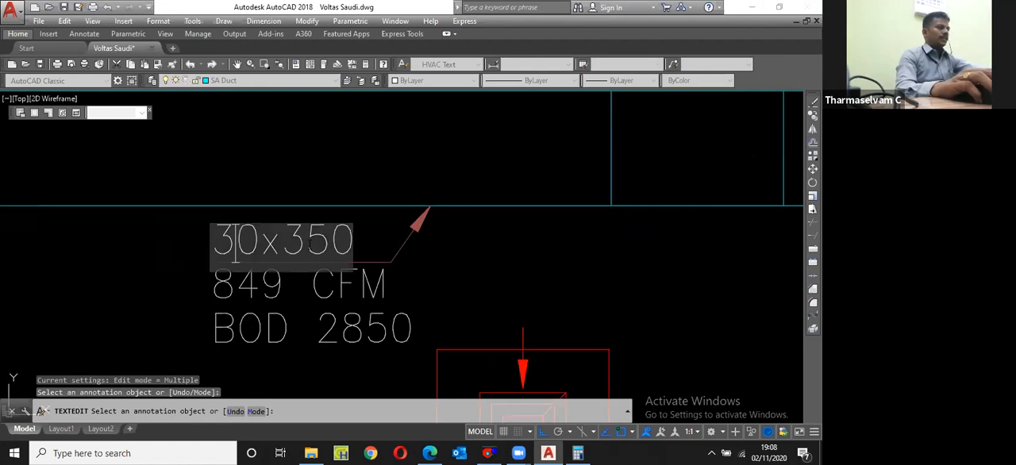
text(0)
drag(337, 254, 355, 259)
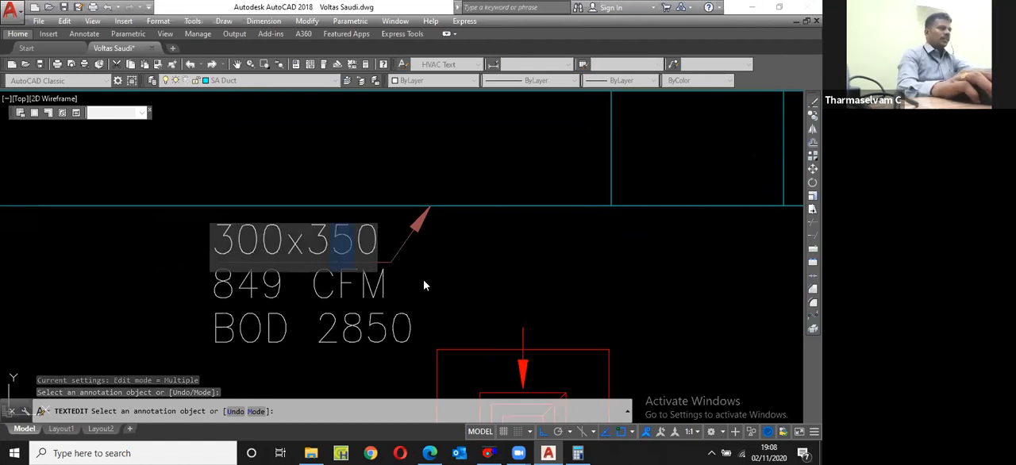
text(0)
click(423, 279)
key(Return)
Step: Shorten the cross line at the start of the 300x300 section by 50 at its upper and lower ends
scroll(423, 280, down, 7)
scroll(530, 230, up, 5)
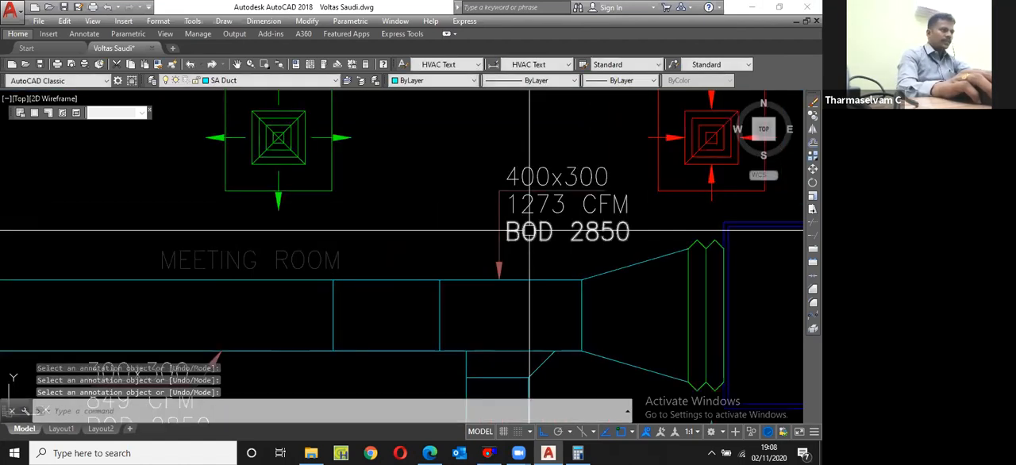
scroll(530, 230, down, 2)
scroll(451, 212, up, 4)
click(449, 230)
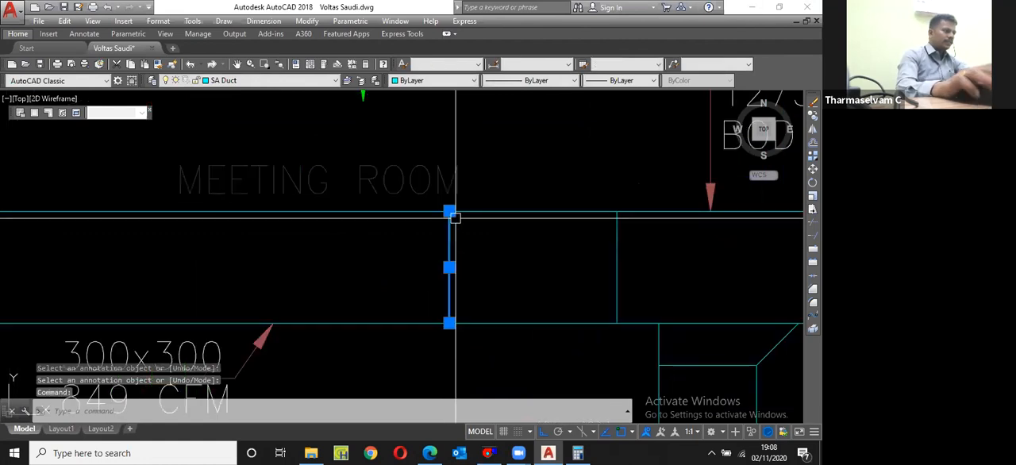
click(450, 211)
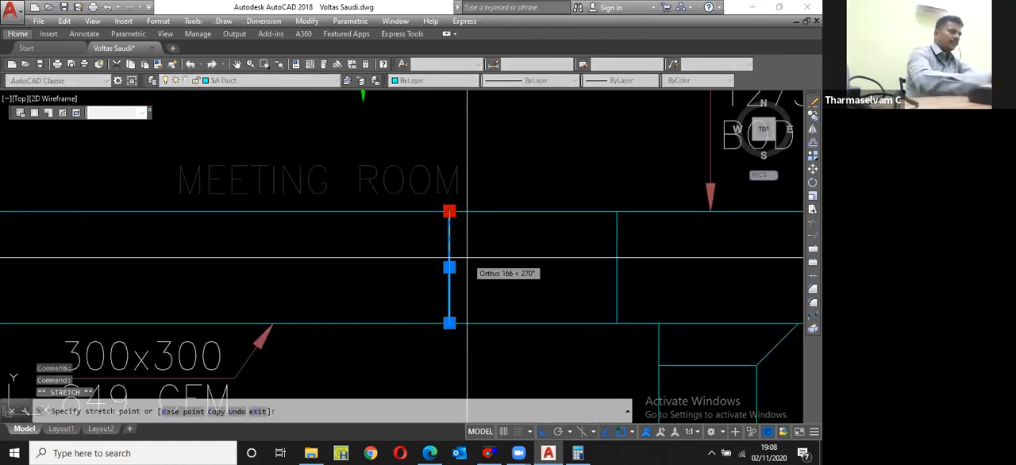
text(50)
key(Return)
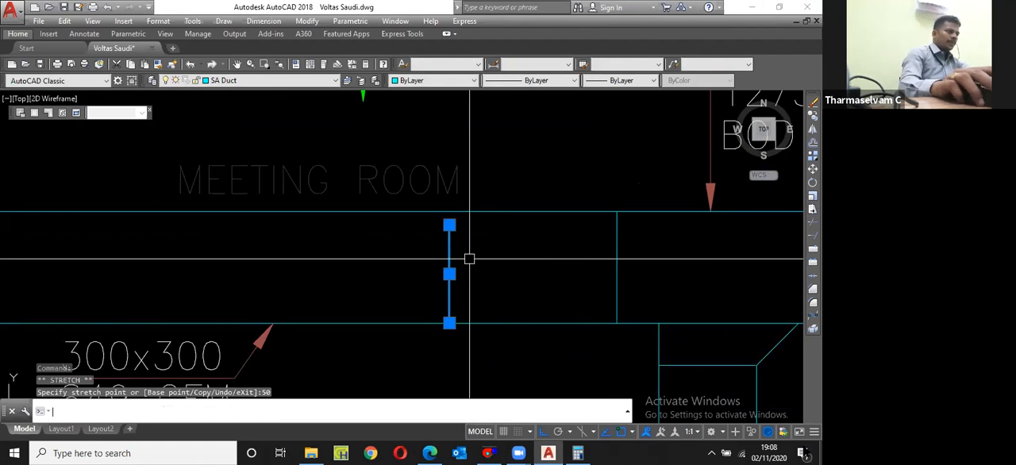
click(449, 322)
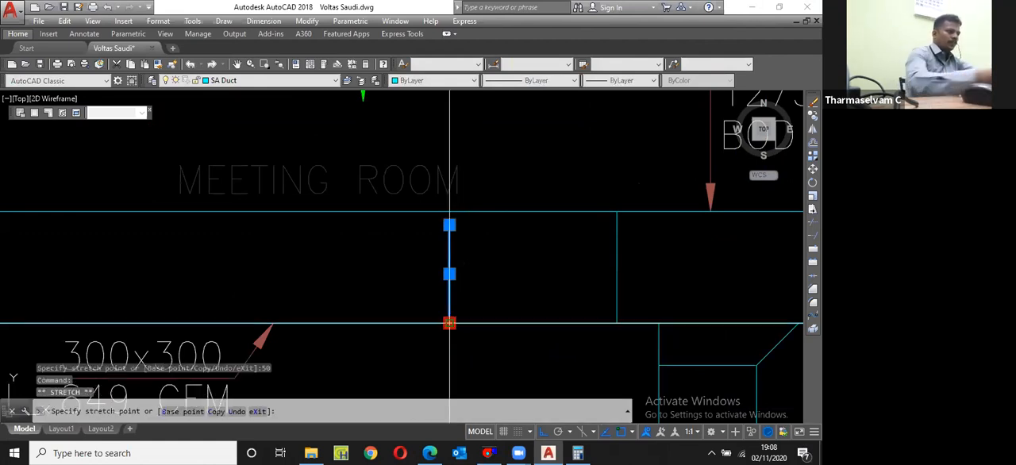
text(50)
key(Return)
key(Escape)
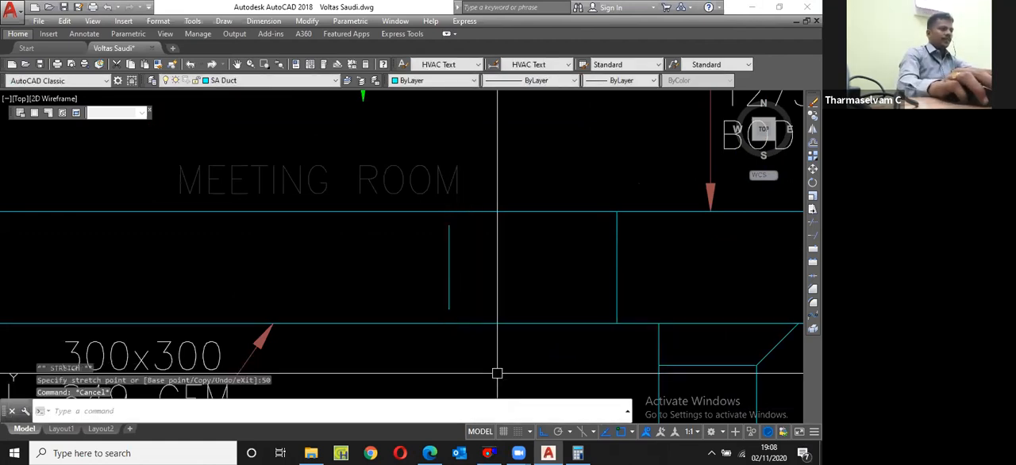
Step: Draw the reducer's lower sloping edge to the shortened cross line and continue it horizontally as the smaller duct's lower edge
text(l)
key(Return)
click(611, 322)
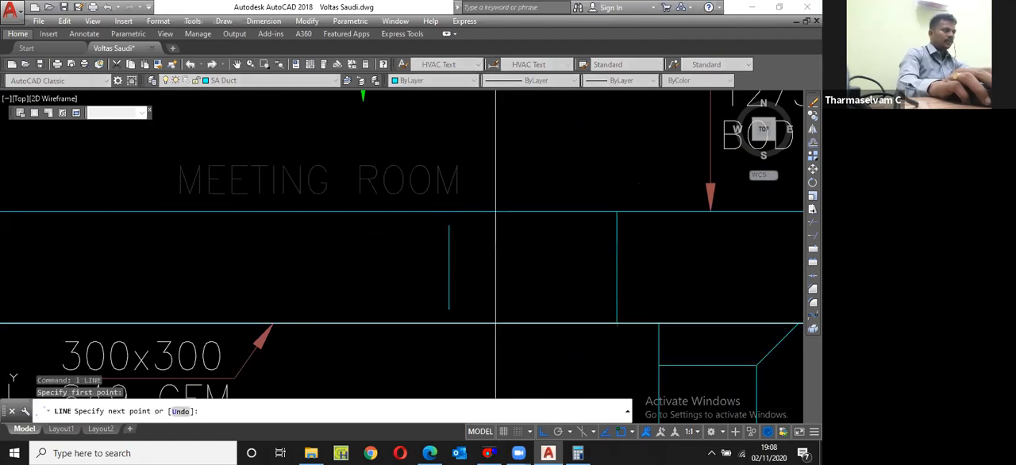
click(445, 311)
scroll(445, 311, down, 2)
click(317, 311)
key(Escape)
scroll(361, 317, up, 2)
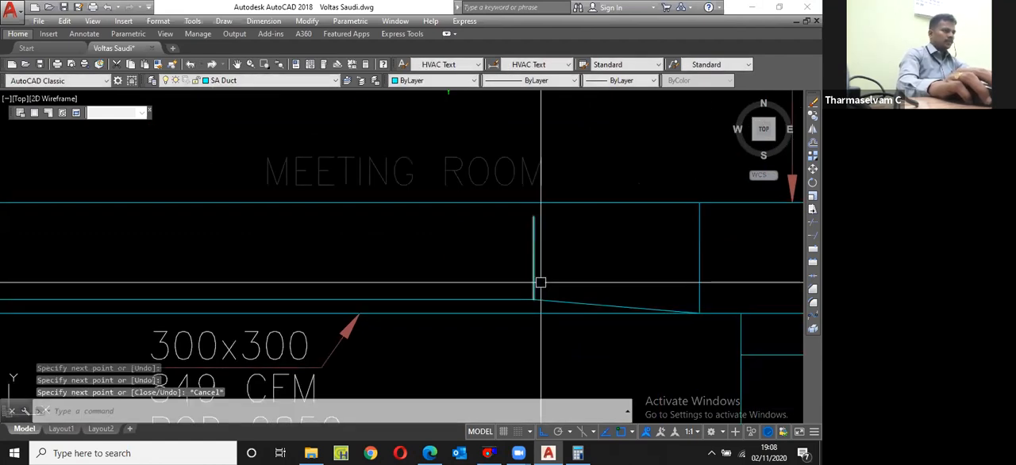
Step: Mirror the sloping reducer edge and the smaller duct's lower edge about the duct centreline, keeping the originals
click(504, 300)
text(mi)
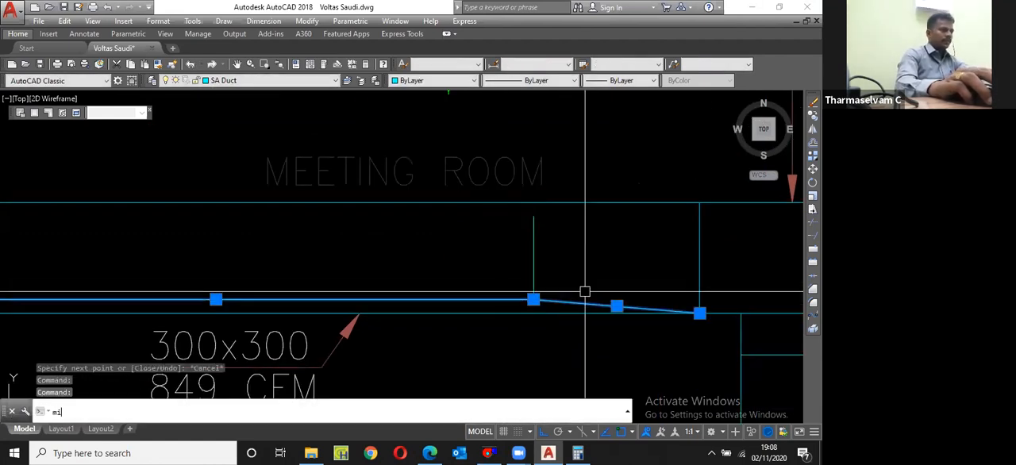
key(Return)
click(534, 258)
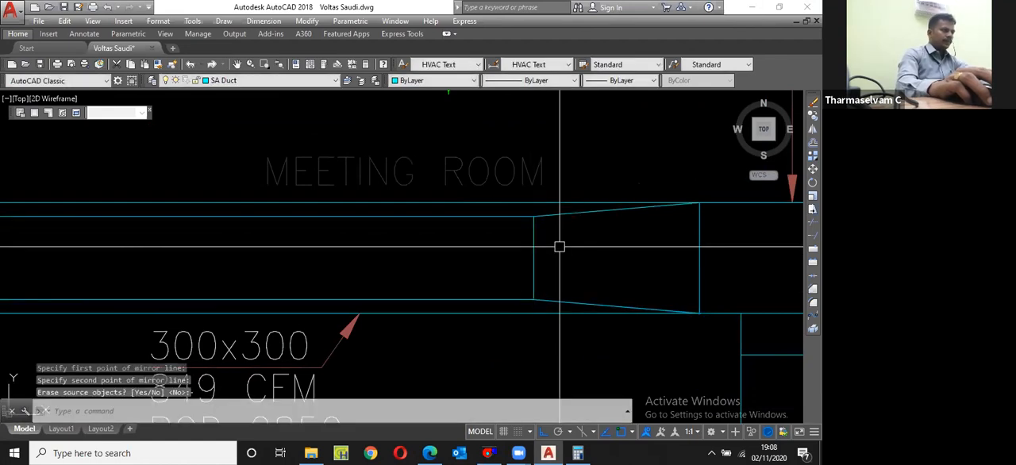
click(558, 245)
key(Return)
Step: Trim the old upper and lower duct edges back to the new reducer
text(tr)
key(Return)
click(580, 213)
key(Return)
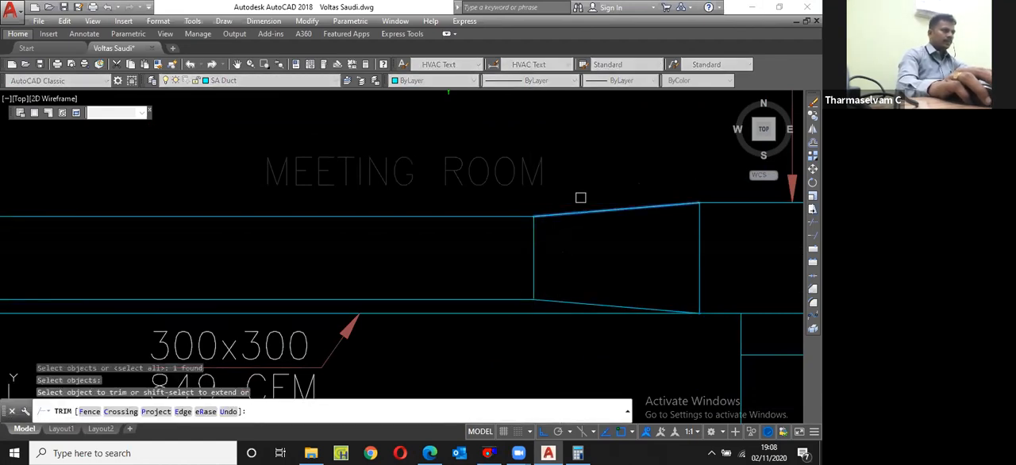
click(569, 312)
scroll(569, 312, down, 2)
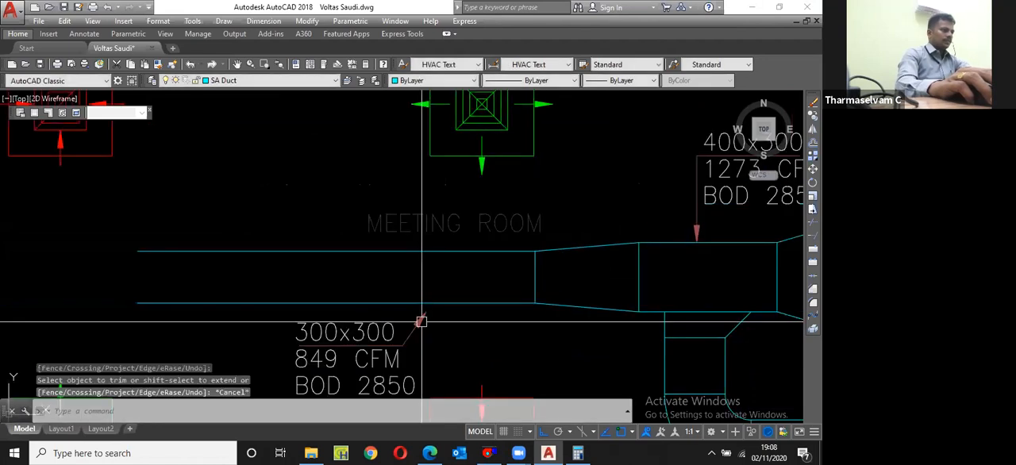
key(Escape)
Step: Draw a vertical guide line from the 300x300 label's leader bend to the duct edge and stretch the arrow tip onto it
scroll(410, 357, up, 2)
text(l)
key(Return)
click(396, 275)
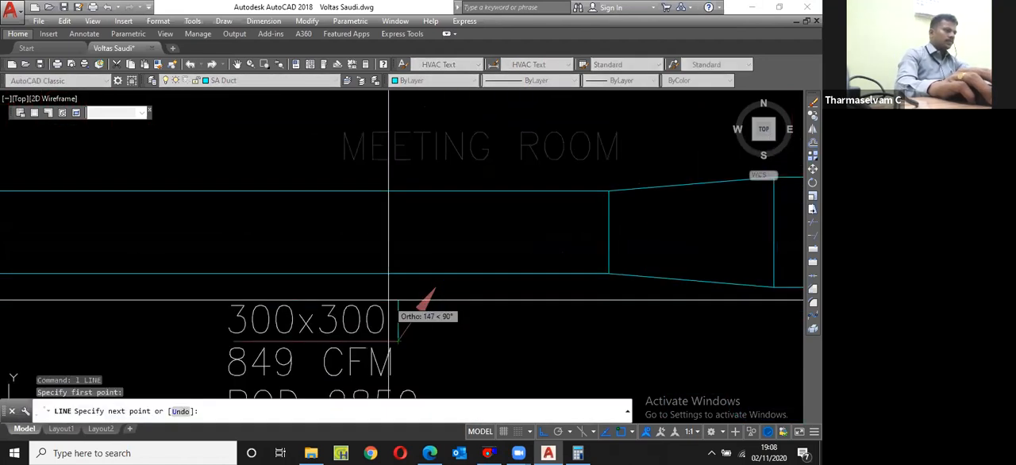
key(Escape)
click(435, 287)
click(436, 288)
click(401, 277)
key(Escape)
Step: Erase the vertical guide line at the 300x300 label's leader
click(404, 310)
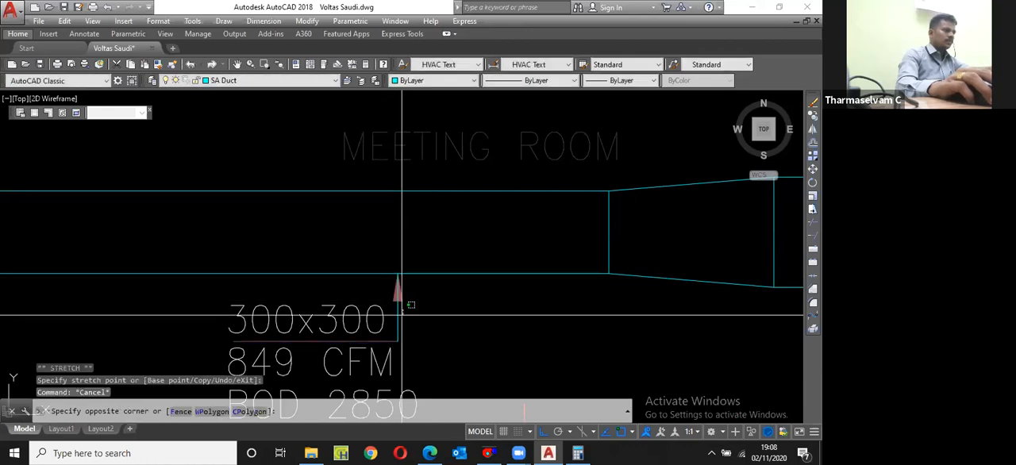
click(401, 316)
click(399, 314)
scroll(422, 280, down, 4)
text(e)
key(Return)
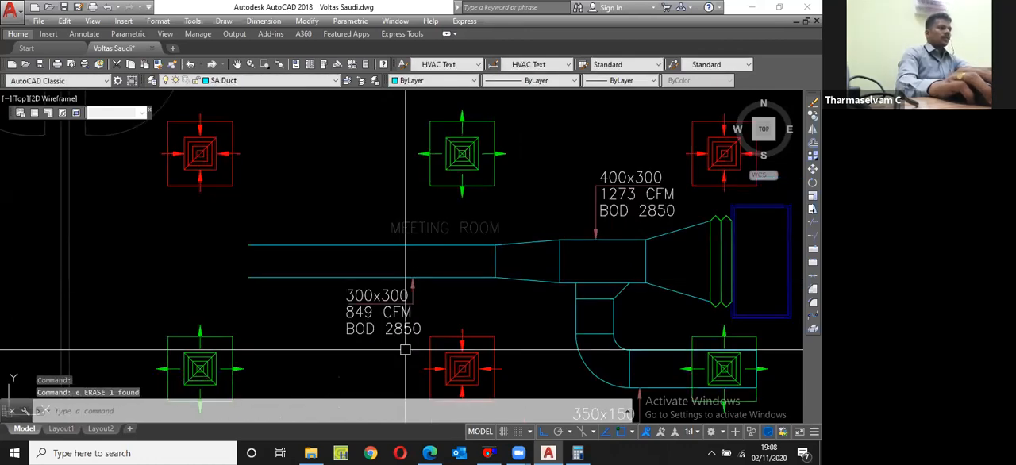
Step: Copy the four branch takeoff lines under the 400x300 duct to just above the supply diffuser at the meeting room's lower-left
scroll(506, 203, up, 2)
middle_drag(505, 203, 431, 262)
scroll(399, 235, down, 2)
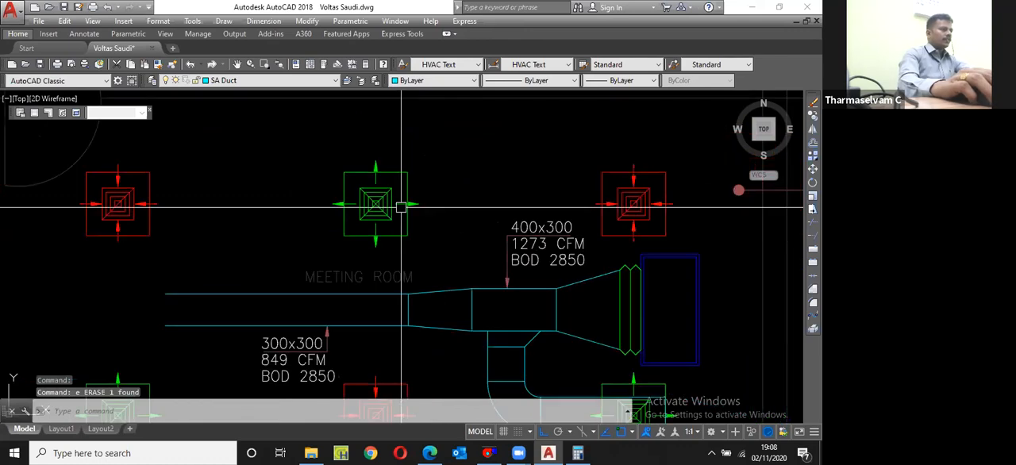
scroll(401, 206, down, 2)
scroll(480, 321, up, 4)
click(476, 281)
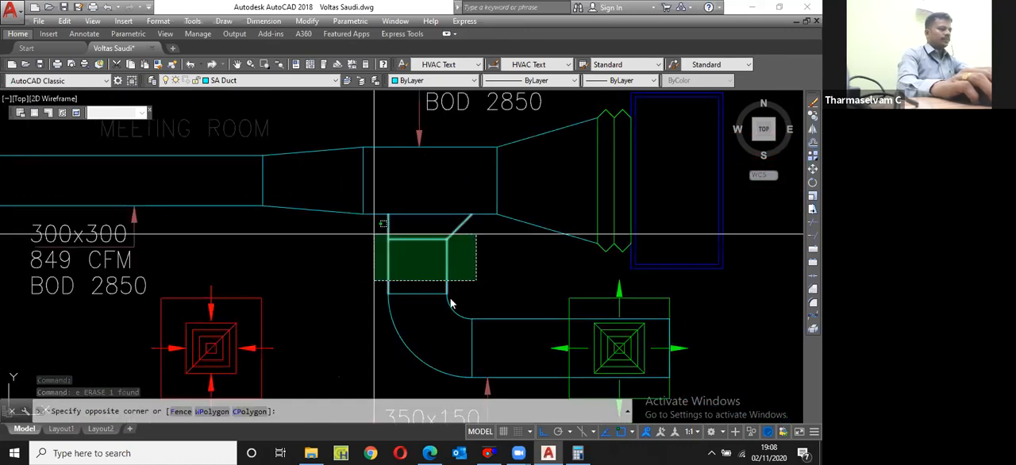
click(374, 236)
mouse_move(449, 295)
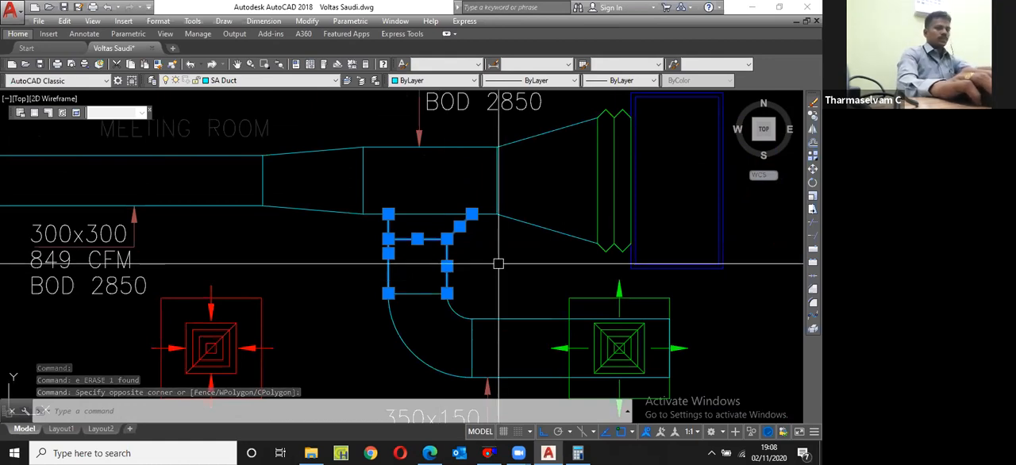
text(cp)
key(Return)
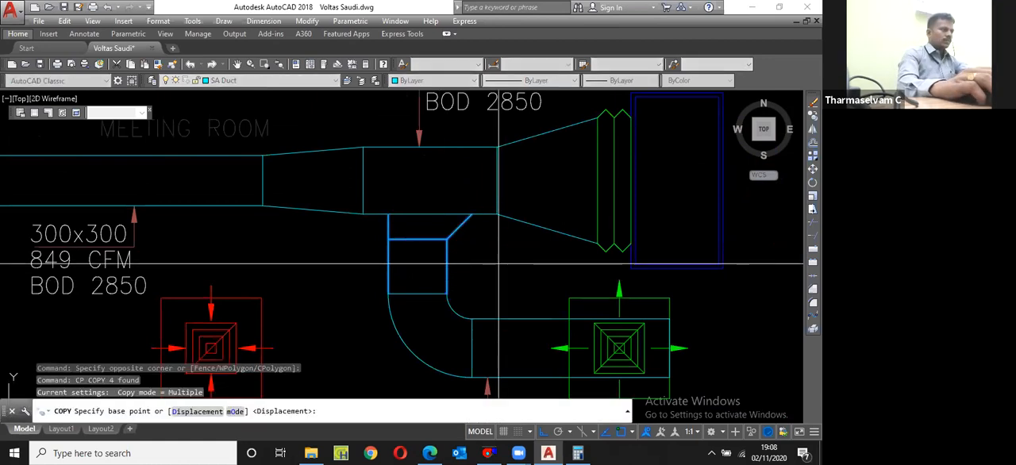
click(420, 238)
scroll(444, 236, down, 2)
middle_drag(444, 236, 778, 224)
click(374, 225)
key(Escape)
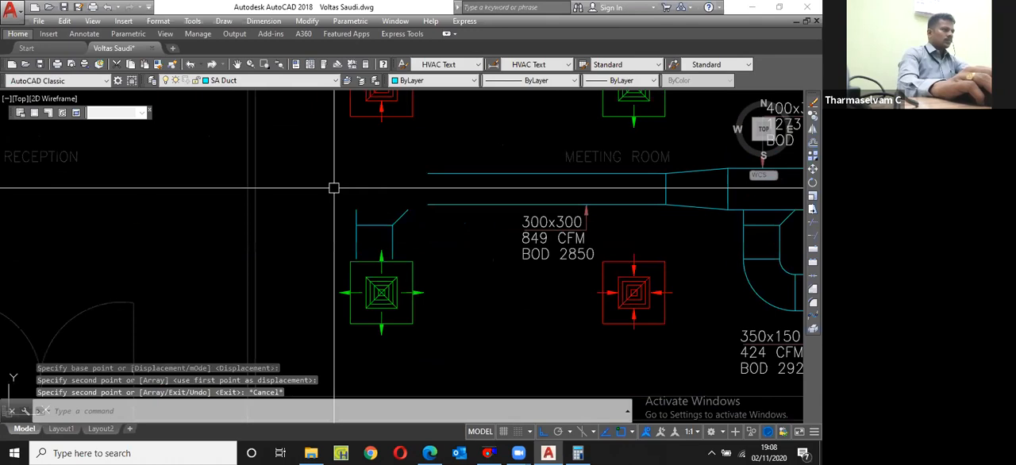
Step: Mirror the copied takeoff about its horizontal neck line so it faces upward, erasing the source lines
click(334, 188)
click(425, 262)
scroll(425, 261, up, 3)
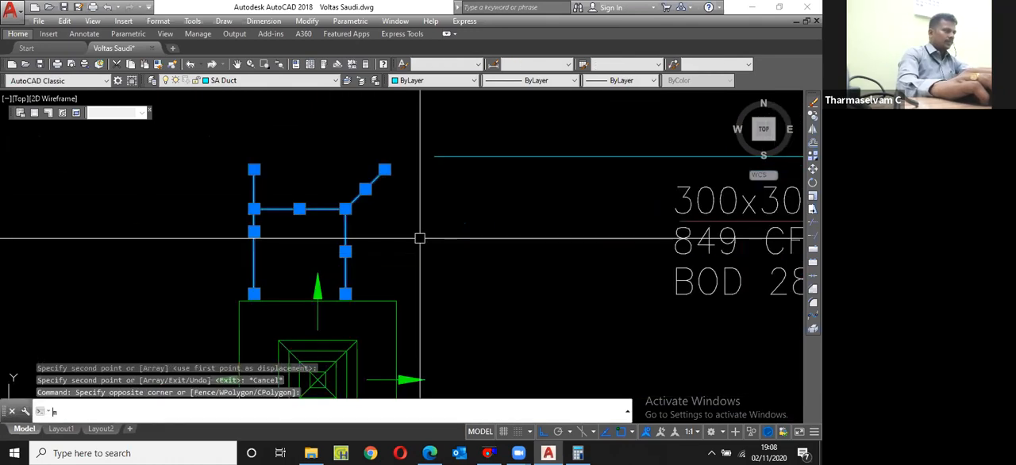
text(mi)
key(Return)
click(306, 209)
click(409, 223)
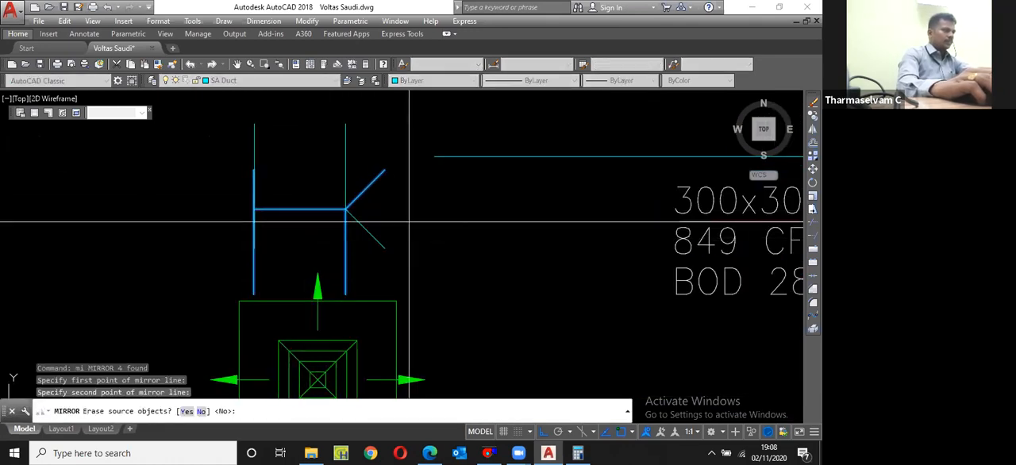
key(Return)
Step: Move the mirrored takeoff horizontally and up to line up with the upper-middle supply diffuser
scroll(386, 264, down, 4)
text(m)
key(Return)
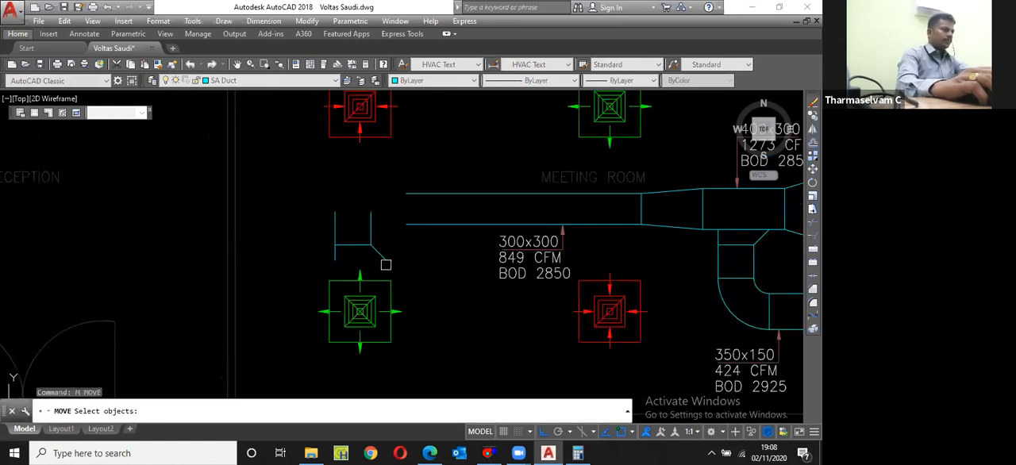
text(p)
key(Return)
Step: Move the mirrored takeoff straight down by its lower-left endpoint onto the 300x300 duct's upper edge
key(Return)
click(357, 244)
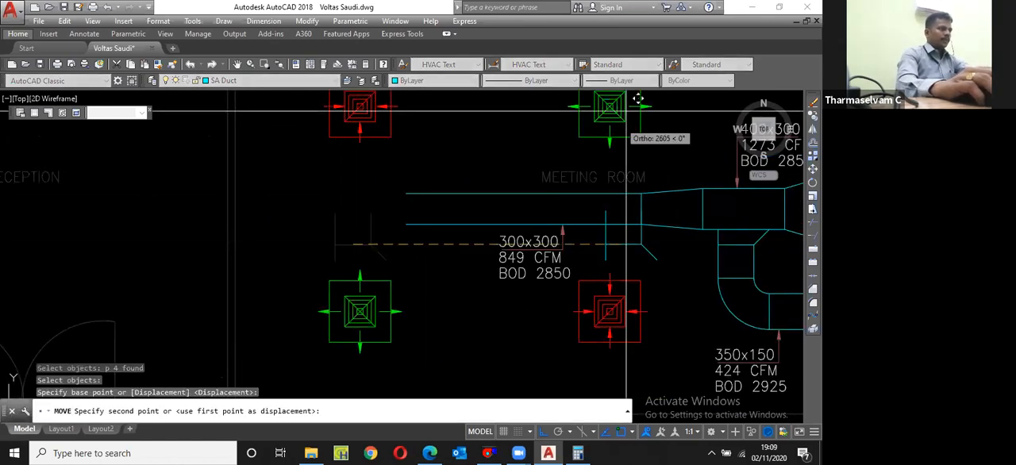
click(637, 98)
scroll(635, 103, up, 4)
key(Return)
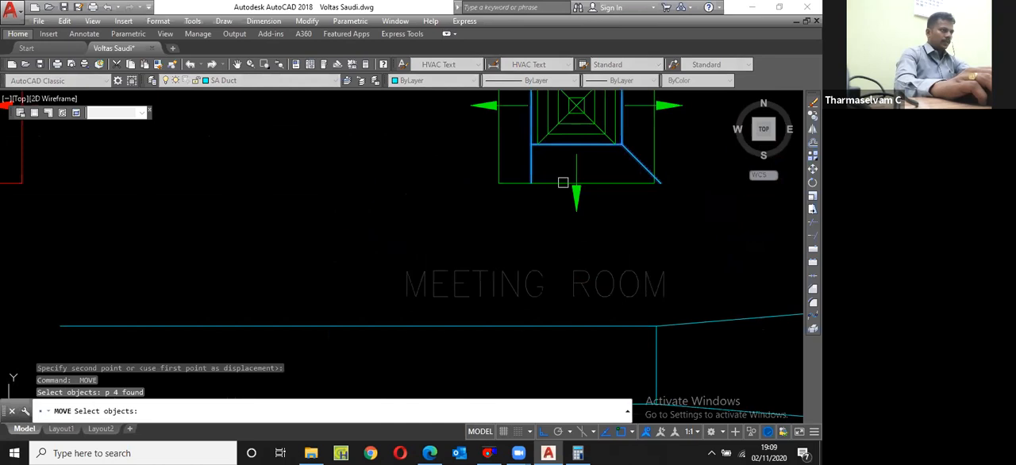
key(Return)
scroll(530, 180, up, 4)
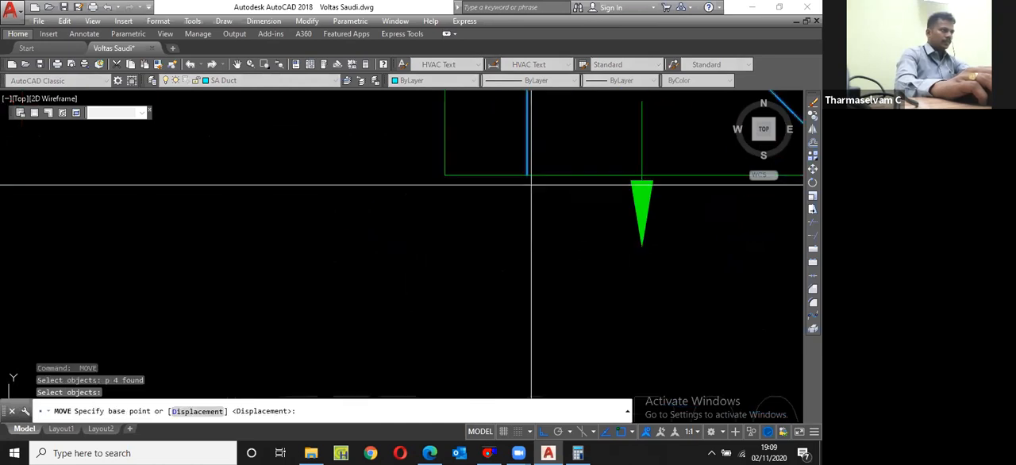
text(en)
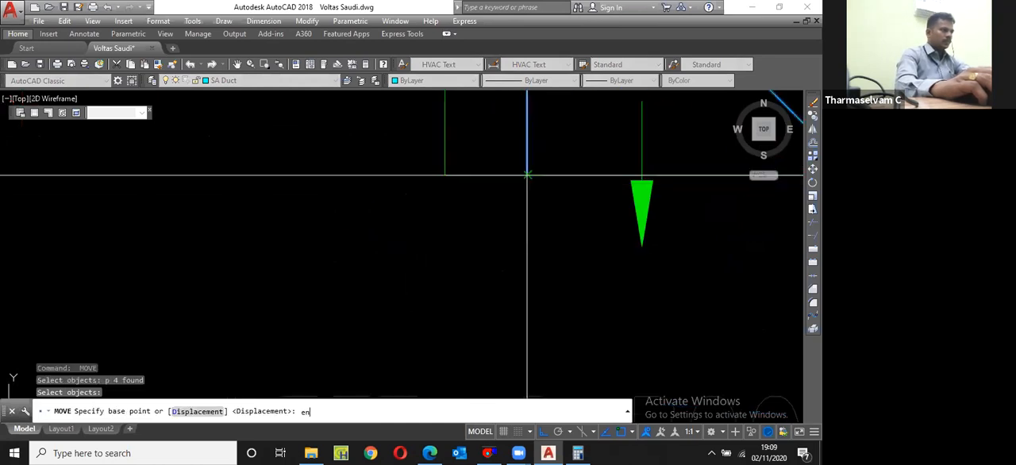
text(d)
key(Return)
scroll(527, 176, down, 2)
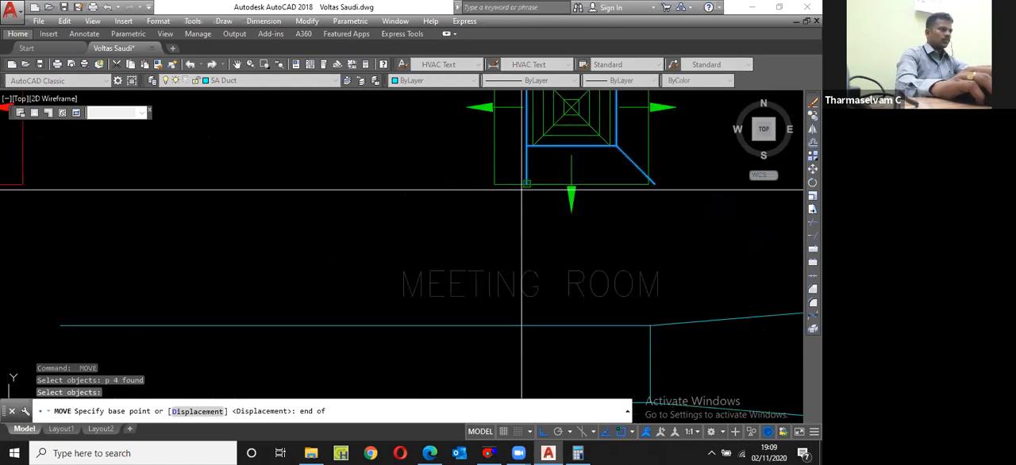
click(521, 189)
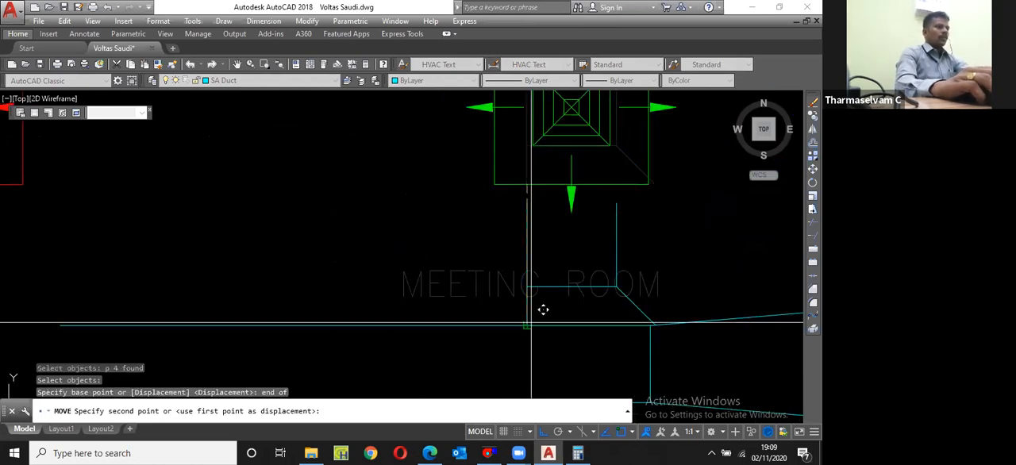
scroll(465, 256, down, 3)
click(527, 281)
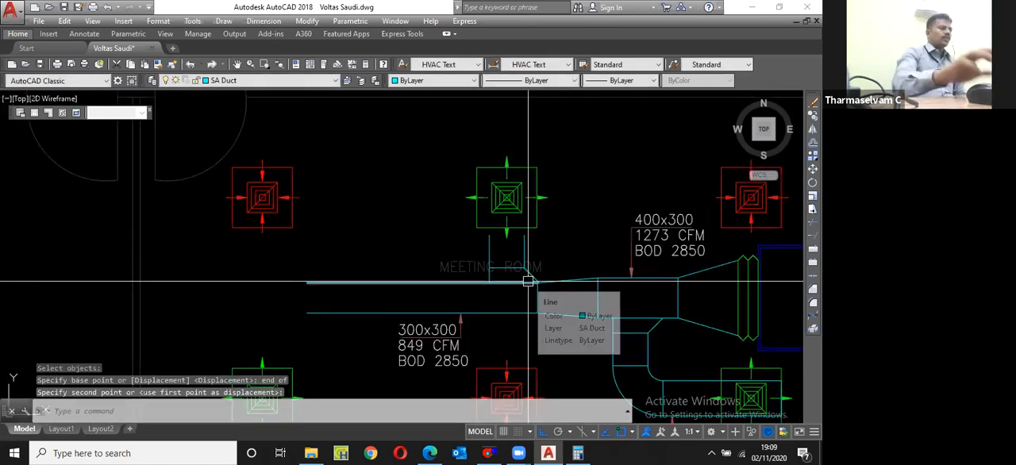
Step: Stretch the reducer's 300x300 end 150 to the right, leaving the takeoff's sloping edge out of the selection
scroll(548, 297, up, 5)
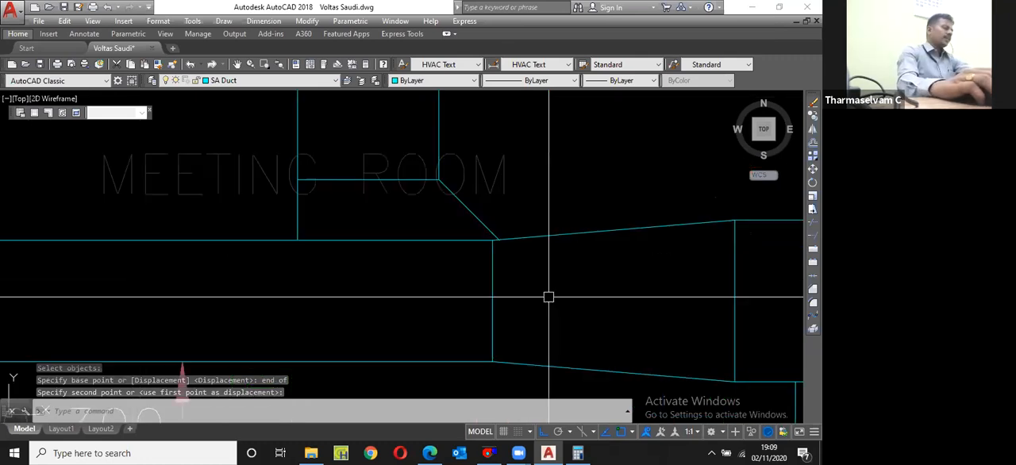
scroll(510, 231, down, 2)
scroll(485, 254, up, 2)
text(s)
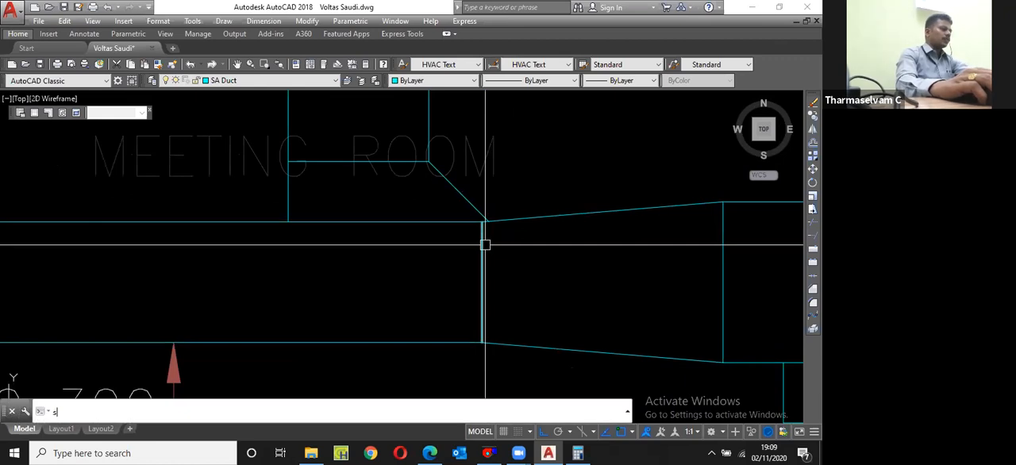
key(Return)
click(496, 357)
click(455, 195)
shift+click(471, 209)
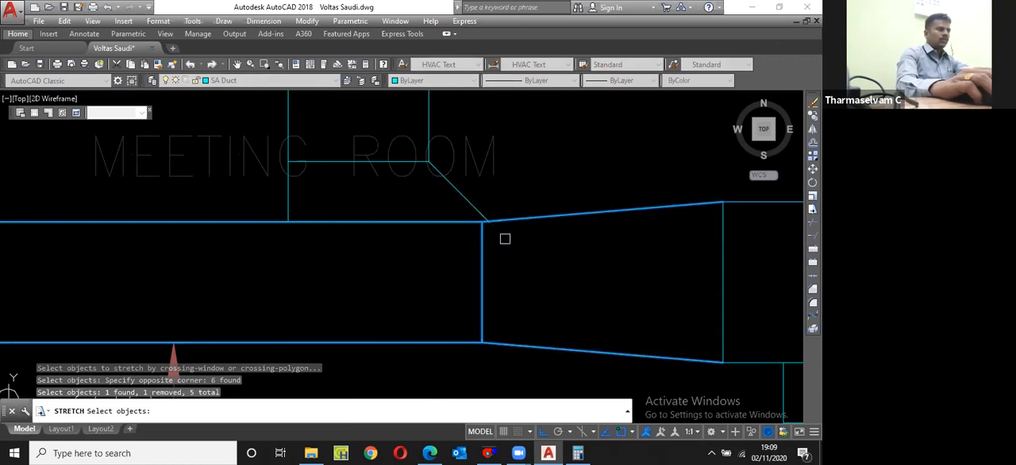
key(Return)
click(513, 265)
text(150)
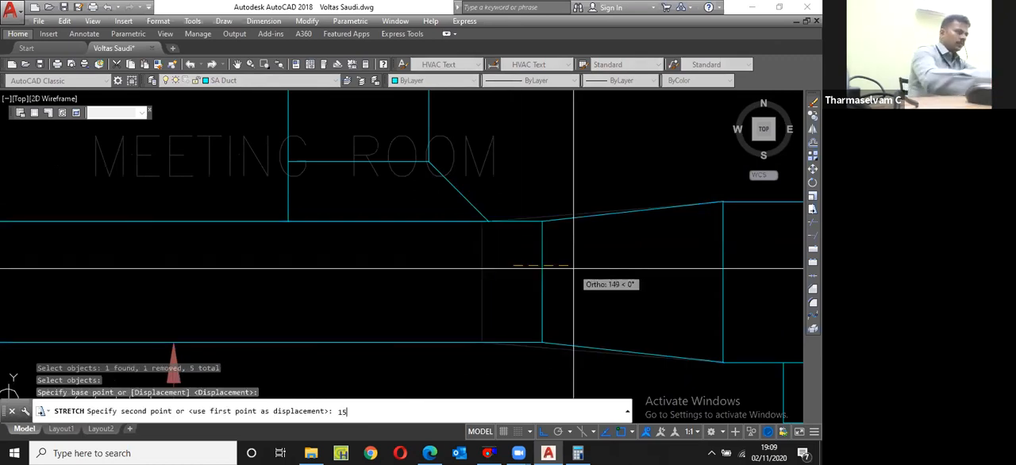
key(Return)
Step: Stretch both open edges of the upper branch over the supply diffuser to 150 beyond its inner square's top corner
scroll(539, 324, down, 5)
scroll(512, 258, up, 4)
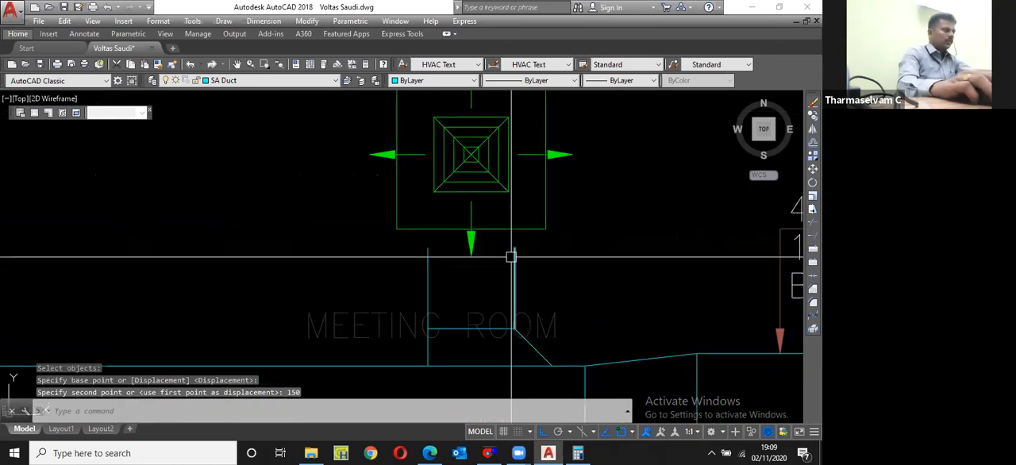
text(s)
key(Return)
click(548, 273)
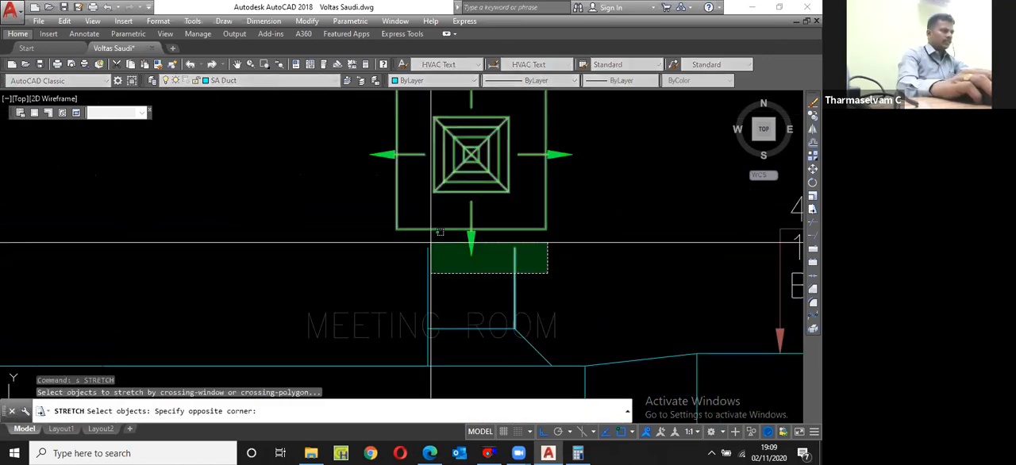
click(420, 242)
shift+click(432, 231)
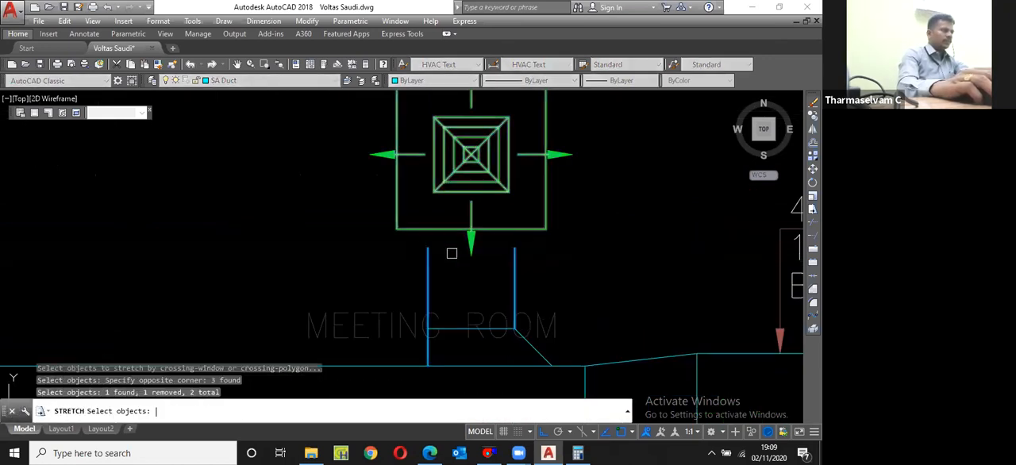
key(Return)
click(427, 247)
scroll(466, 161, up, 2)
shift+right_click(419, 139)
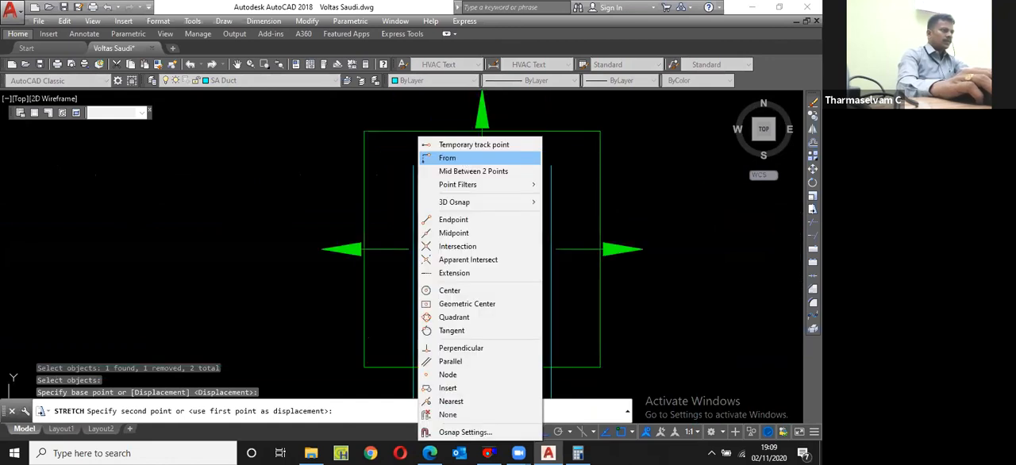
click(446, 158)
click(423, 193)
text(150)
key(Return)
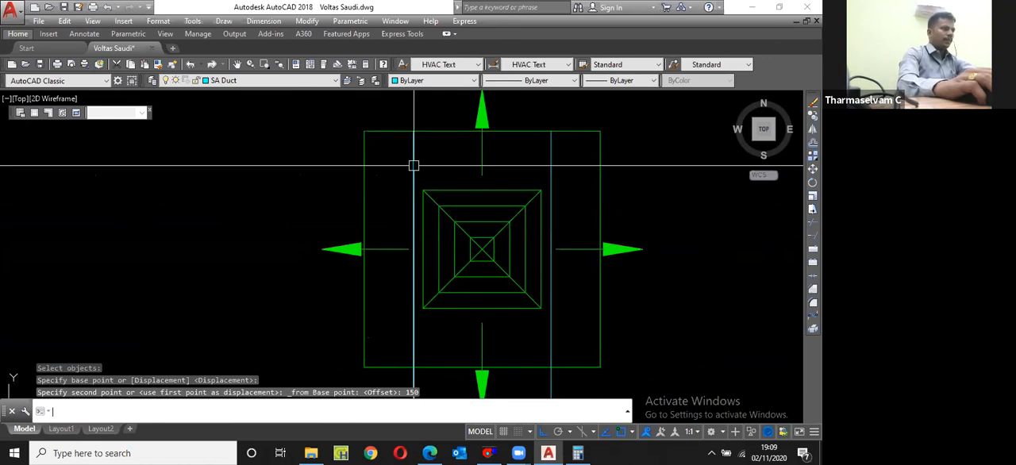
Step: Close the upper branch's end with a line between its two edges at the diffuser's top
text(L)
key(Return)
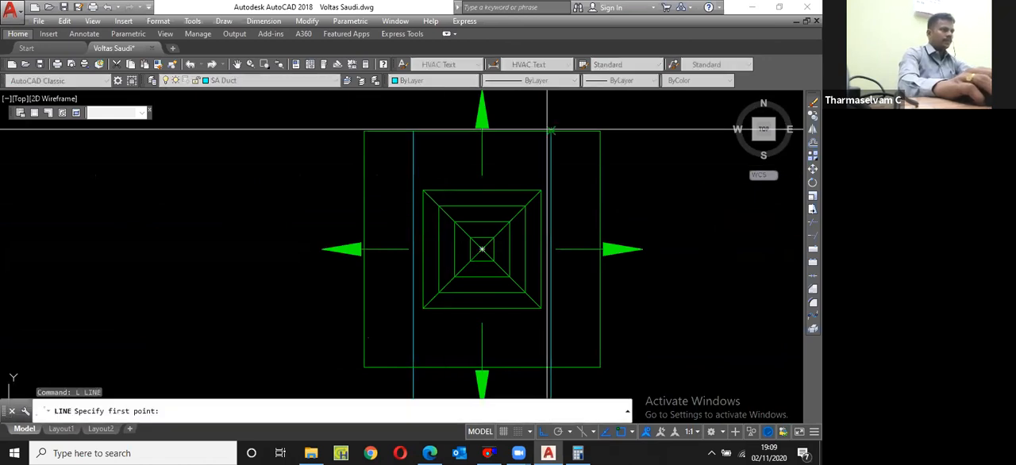
click(551, 129)
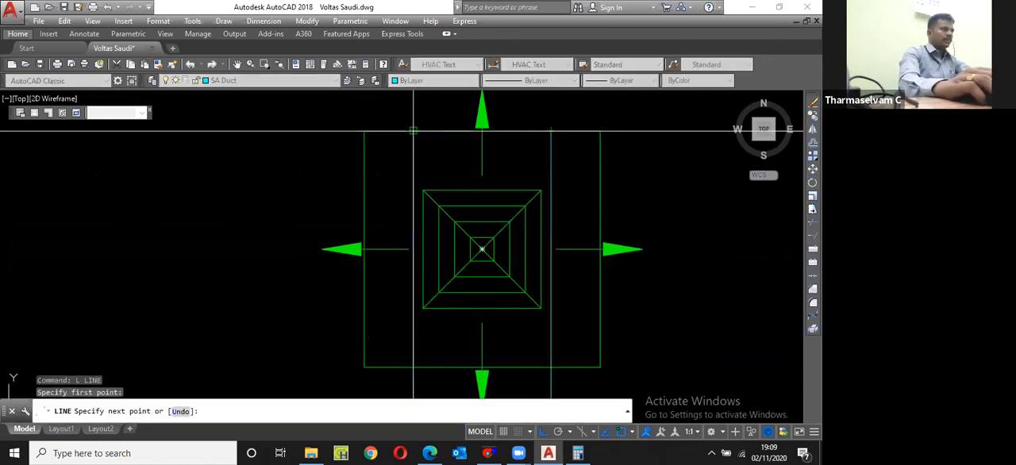
click(413, 129)
key(Return)
scroll(498, 144, down, 4)
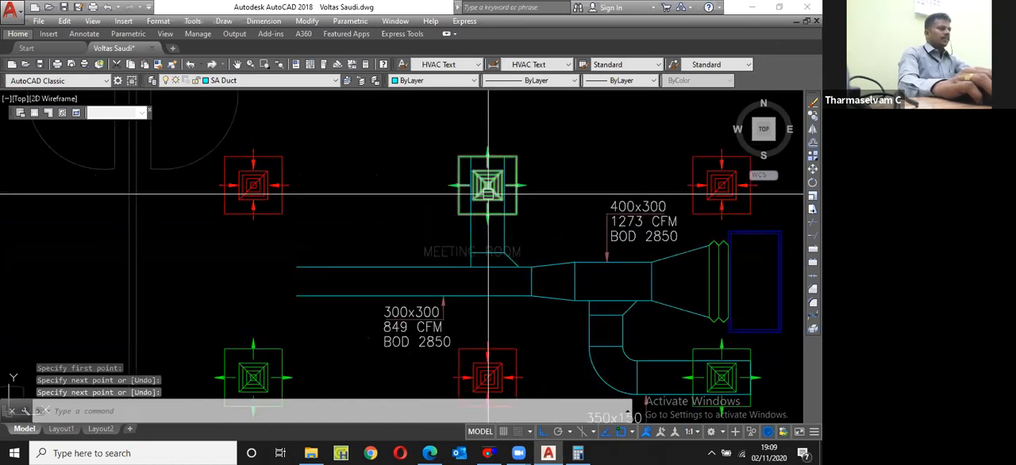
Step: Move the 300x300, 849 CFM label with its leader horizontally to the right, below the new upper branch
scroll(391, 414, up, 2)
click(464, 316)
click(419, 244)
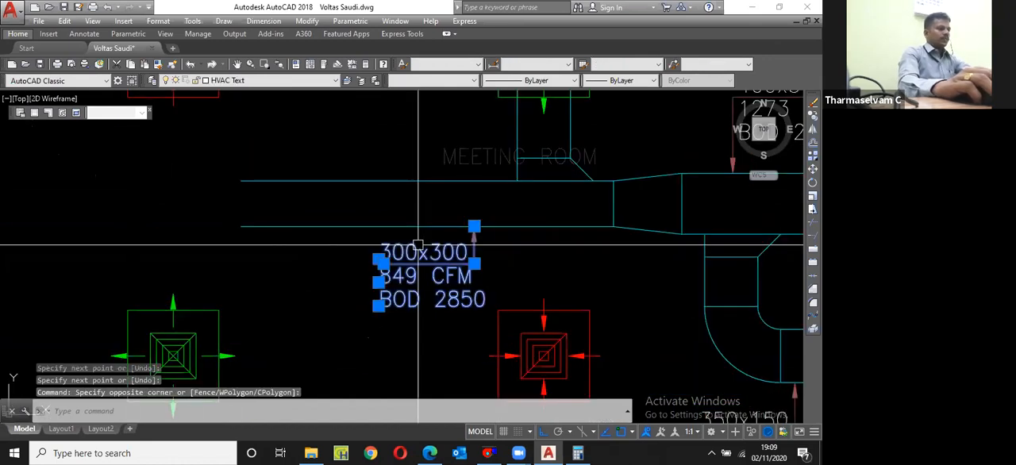
text(m)
key(Return)
click(507, 262)
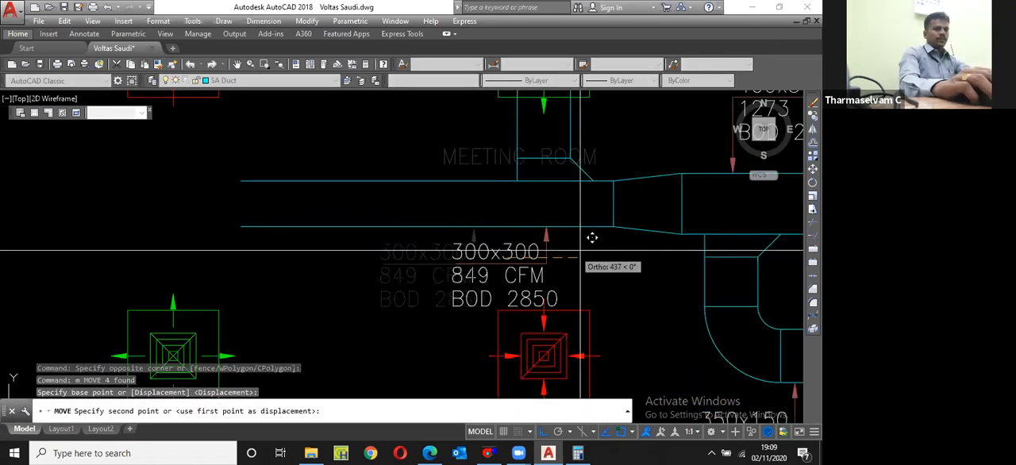
click(597, 247)
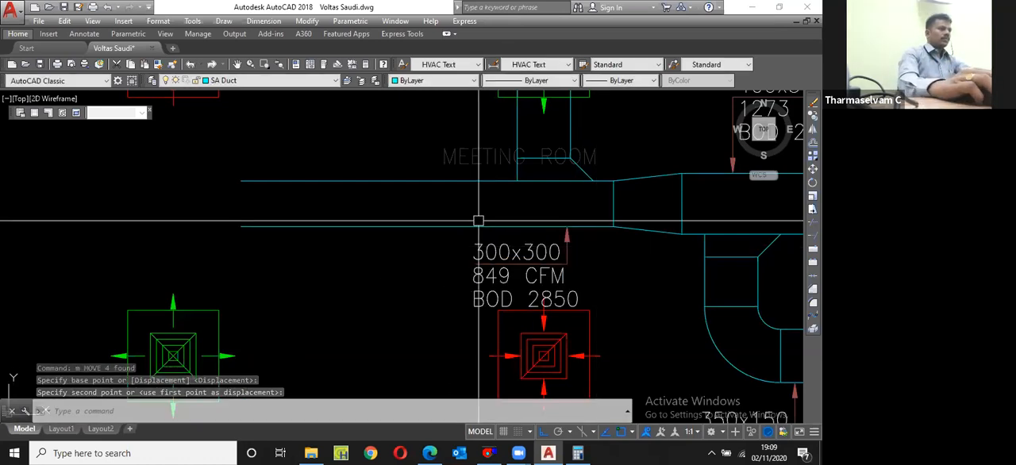
Step: Copy the T mark from the hatched reducer above the 200x350 duct into the reducer between the 400x300 and 300x300 sections
scroll(478, 221, down, 2)
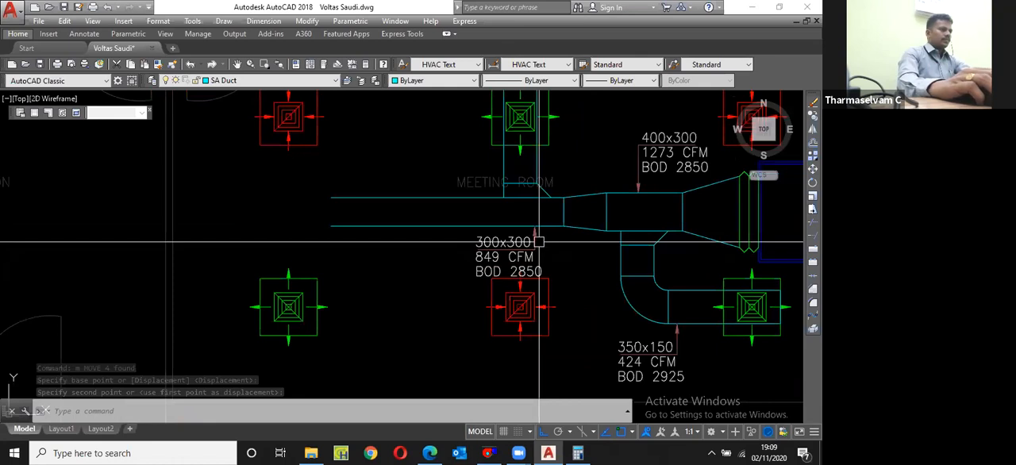
scroll(620, 163, up, 2)
scroll(516, 220, down, 8)
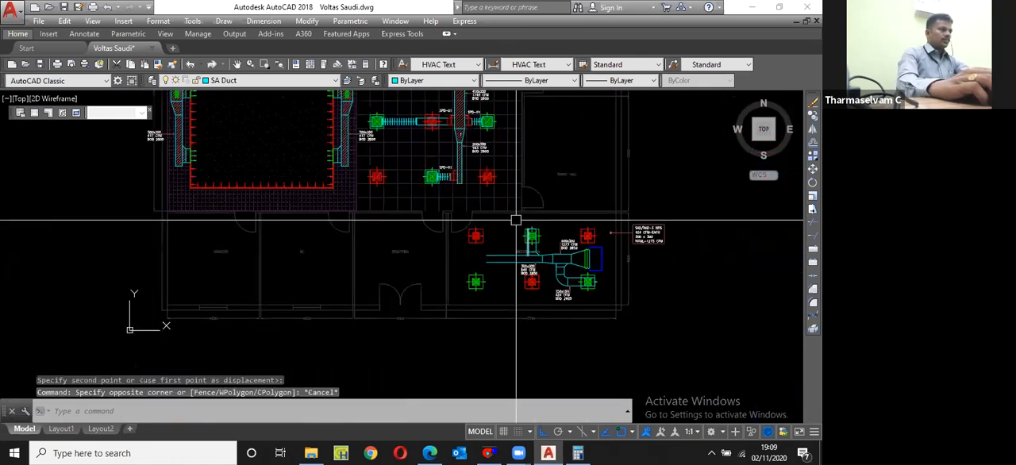
scroll(451, 122, up, 6)
scroll(497, 179, up, 4)
click(480, 170)
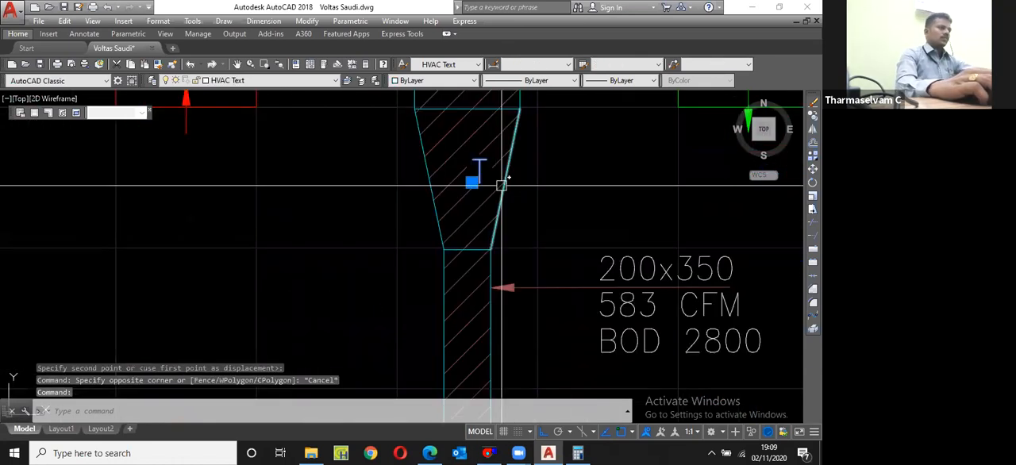
text(cp)
key(space)
click(471, 183)
scroll(448, 188, down, 1)
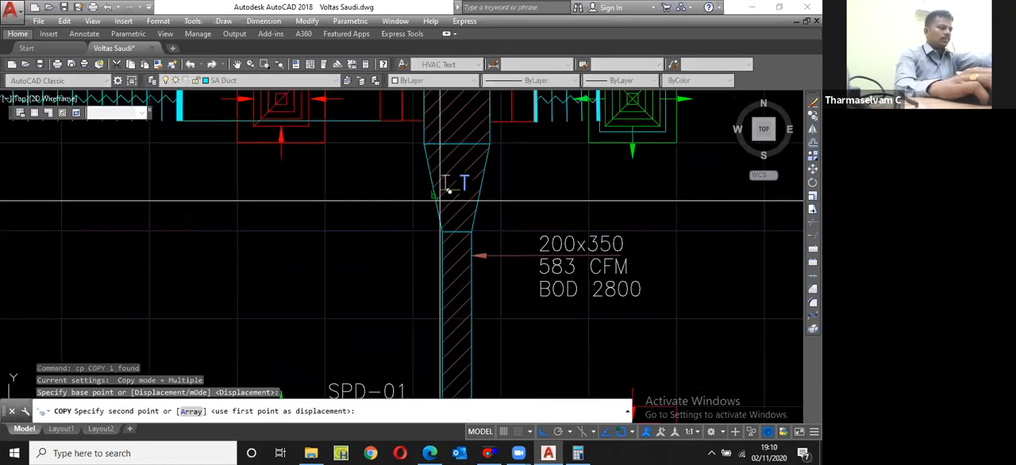
key(F8)
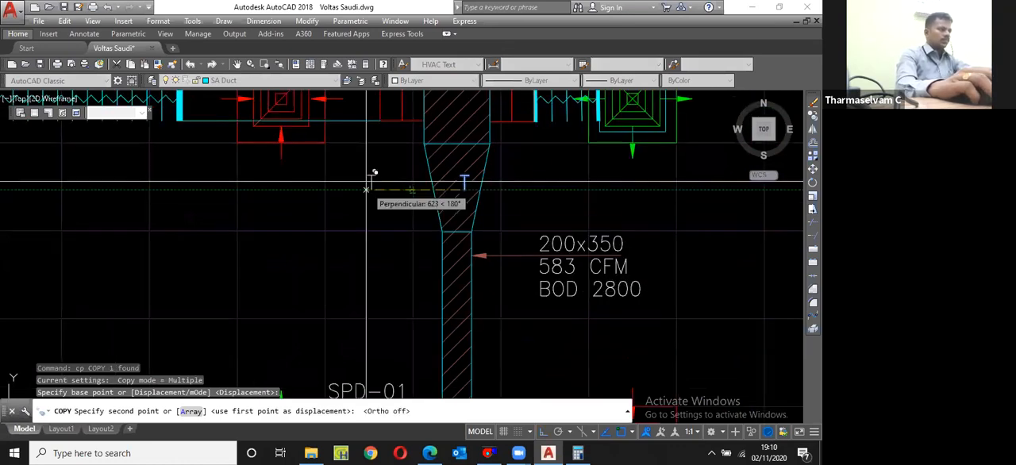
scroll(370, 170, down, 3)
scroll(442, 268, up, 2)
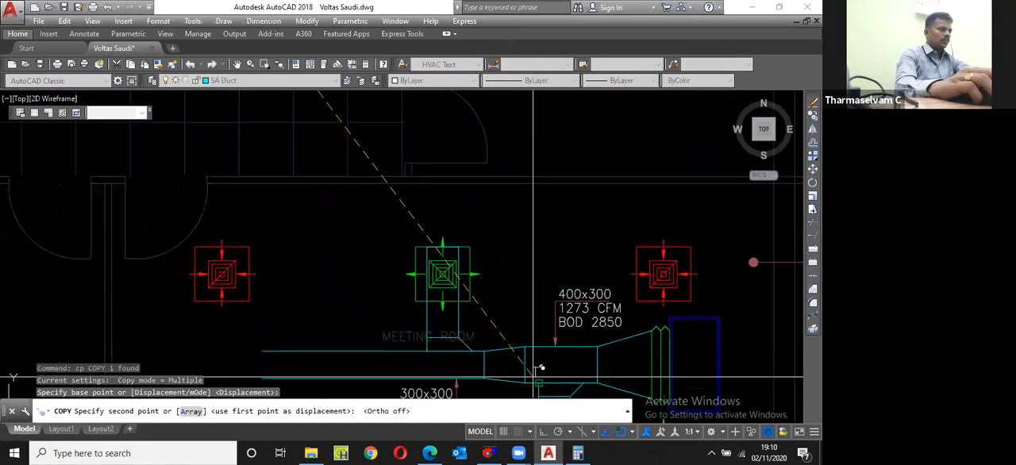
click(533, 378)
Step: Place a second copy of the T mark in the large reducer beside the unit's flexible connection
scroll(533, 378, up, 1)
middle_drag(641, 352, 488, 333)
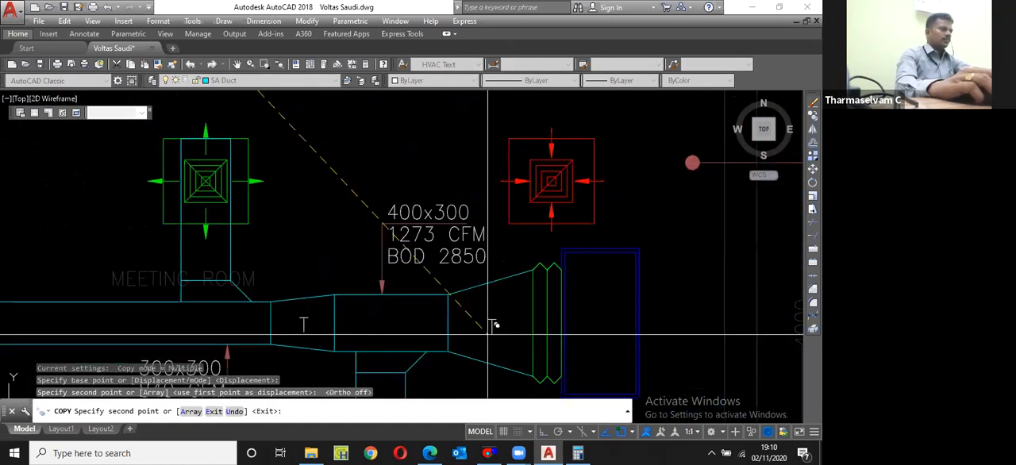
click(487, 333)
key(Escape)
Step: Copy the 400x300, 1273 CFM label with its leader horizontally to the left, above the main duct's open-ended section
scroll(685, 308, down, 3)
click(530, 290)
click(519, 262)
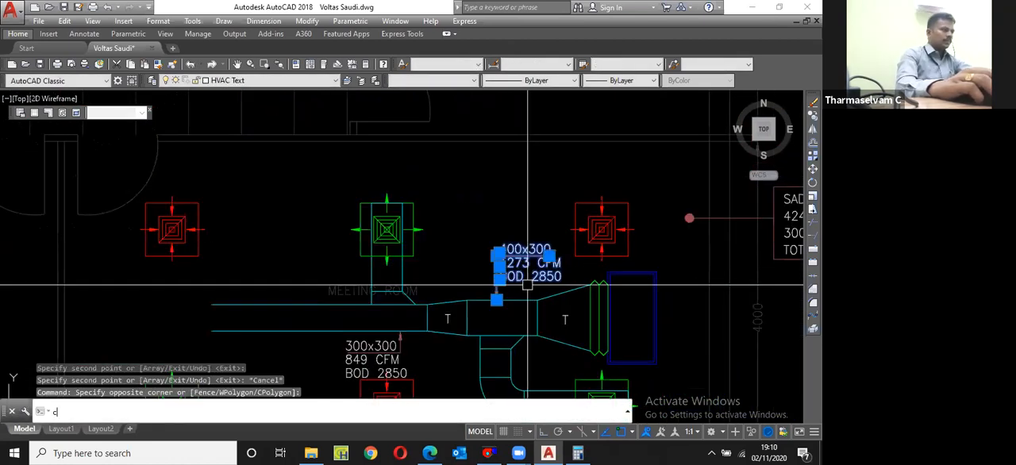
text(cp)
key(Return)
click(554, 256)
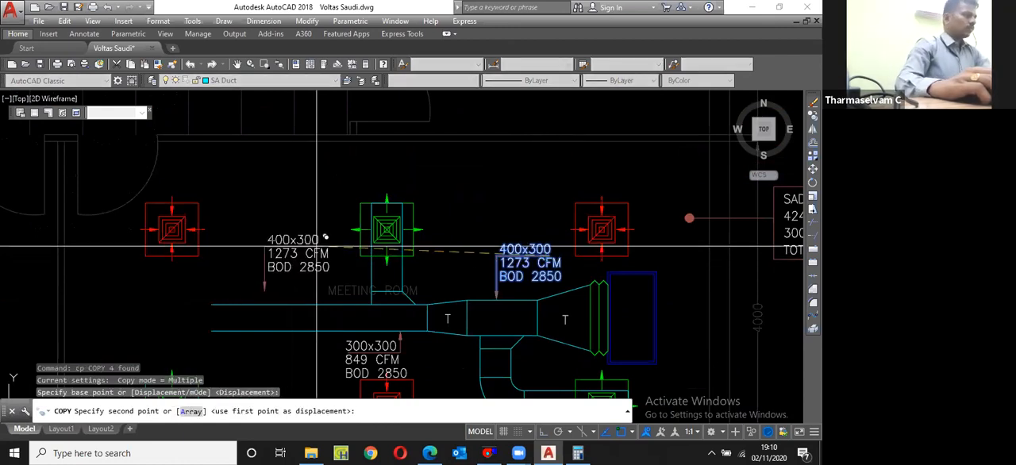
key(F8)
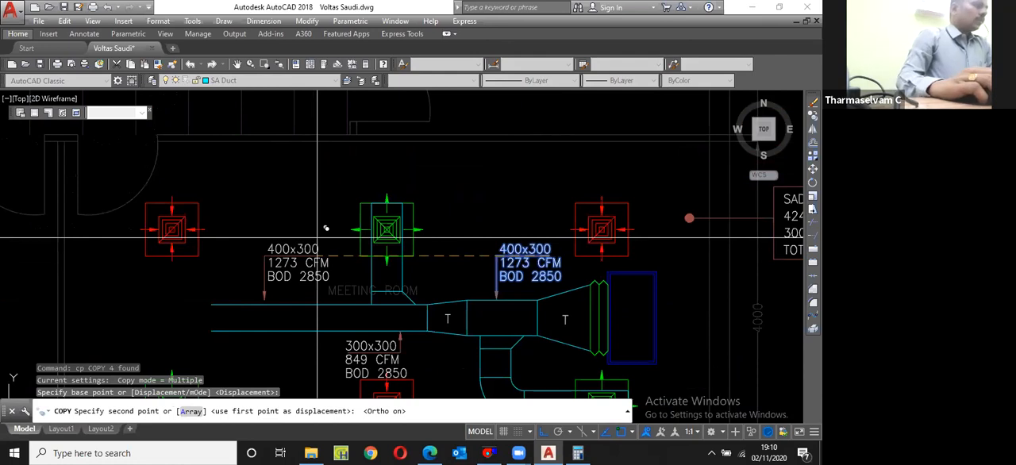
click(318, 237)
key(Escape)
Step: Draw a line across the main duct at the upper branch's left edge and move it 150 to the left
middle_drag(402, 310, 421, 249)
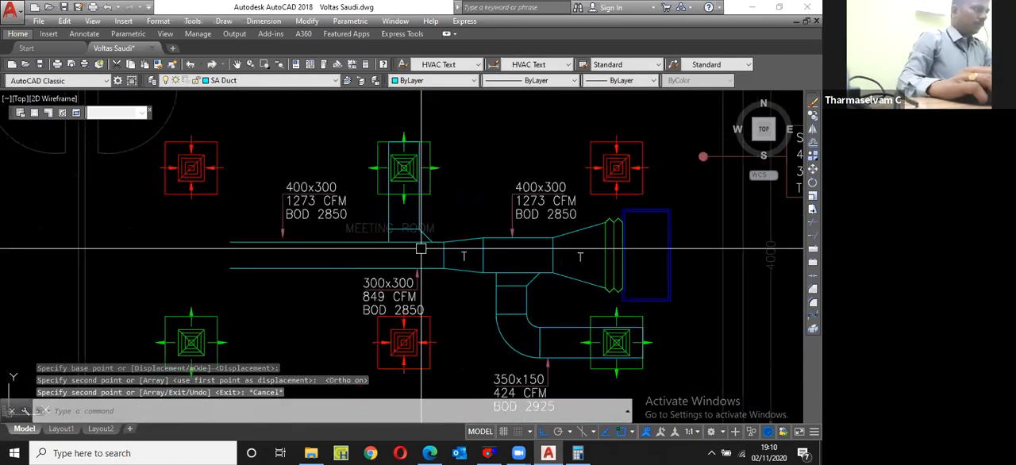
text(l)
key(Return)
click(387, 264)
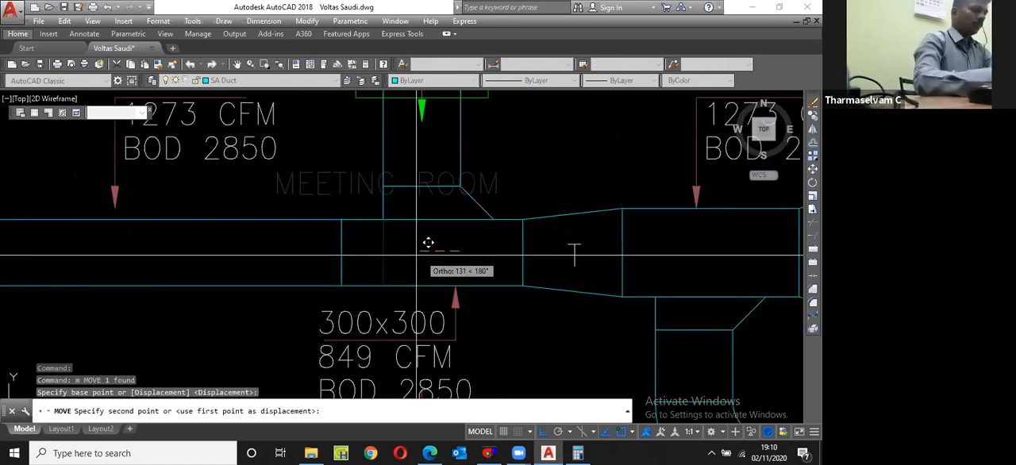
text(150)
key(Return)
Step: Offset the new cross line 600 to the left to mark the next reducer's other end
text(o)
key(Return)
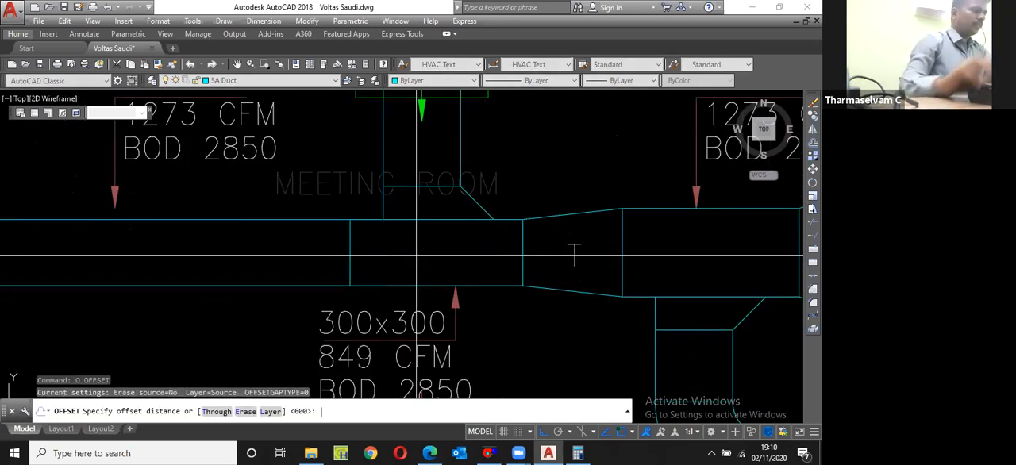
key(Return)
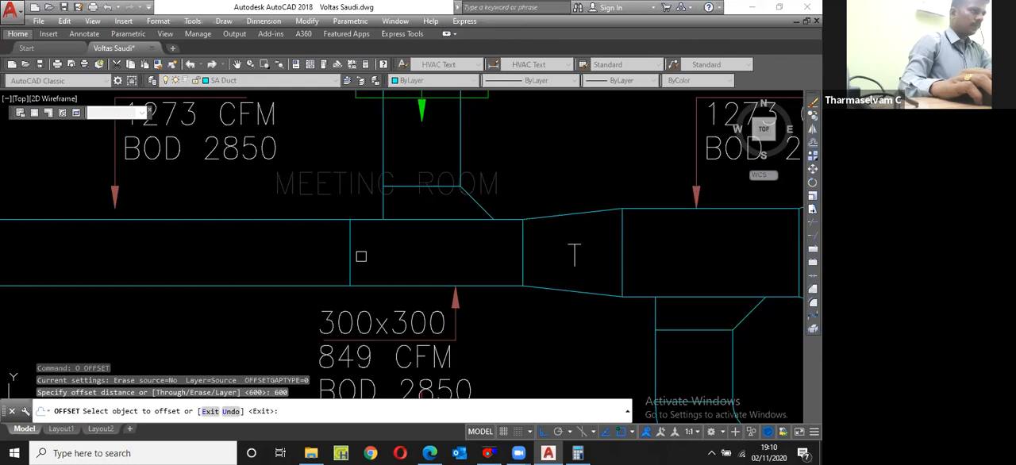
click(350, 256)
click(293, 256)
key(Escape)
Step: Copy the T mark from the neighbouring reducer horizontally in between the two new cross lines
scroll(518, 284, down, 2)
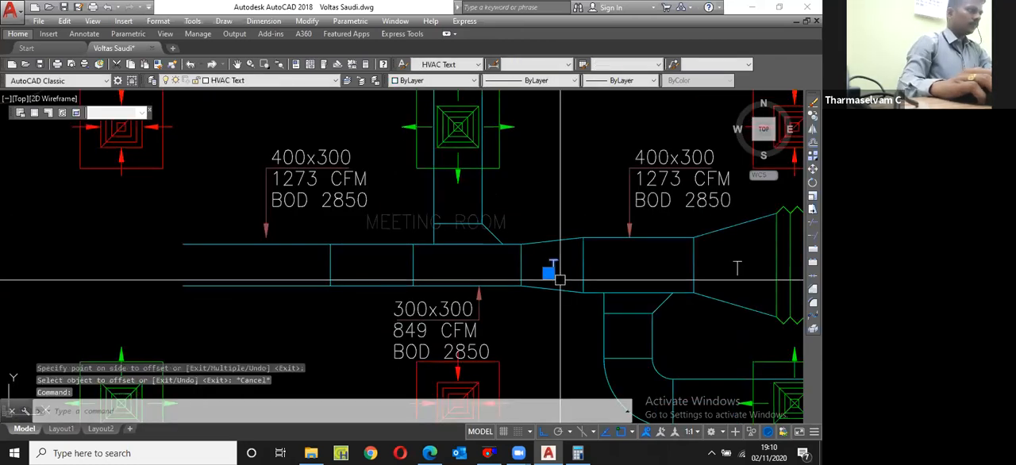
text(cp)
key(space)
click(548, 274)
click(364, 274)
key(Escape)
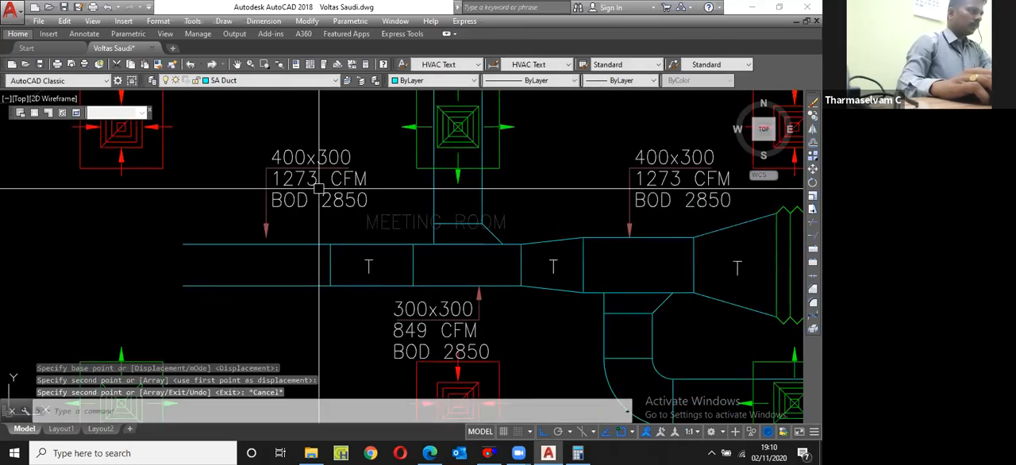
Step: Change the airflow in the copied label above the left duct section to 424 CFM
double_click(319, 188)
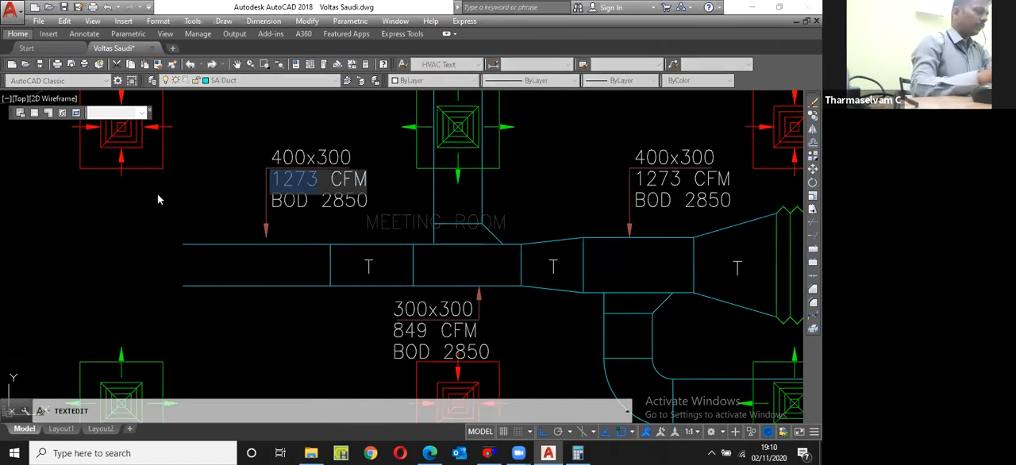
text(424)
key(Return)
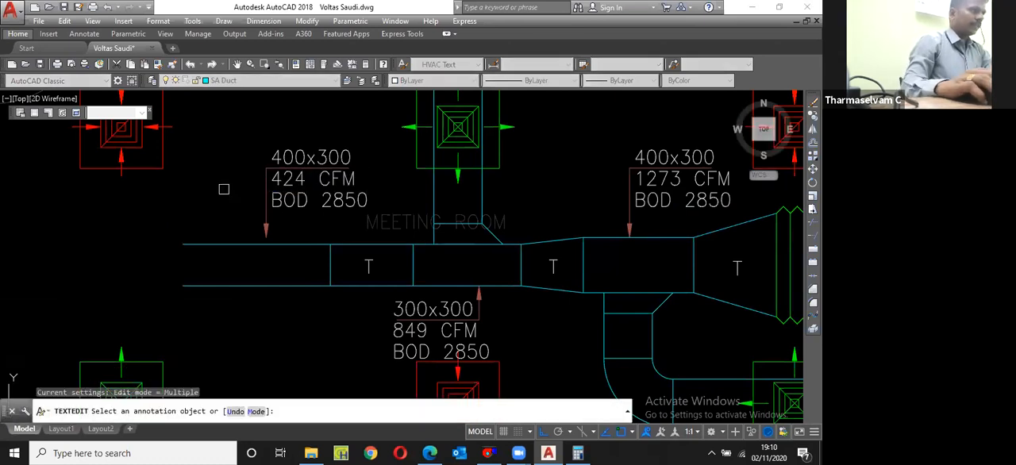
scroll(300, 187, down, 2)
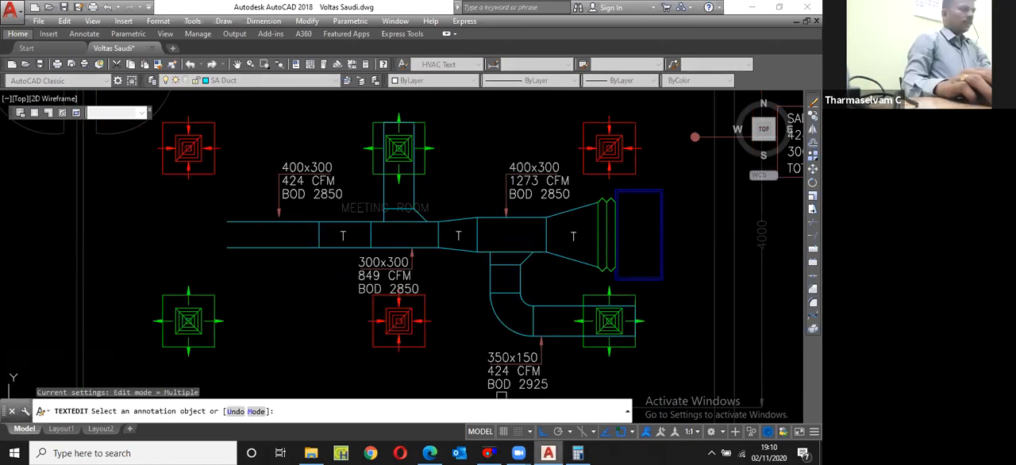
scroll(501, 394, down, 4)
scroll(505, 324, up, 7)
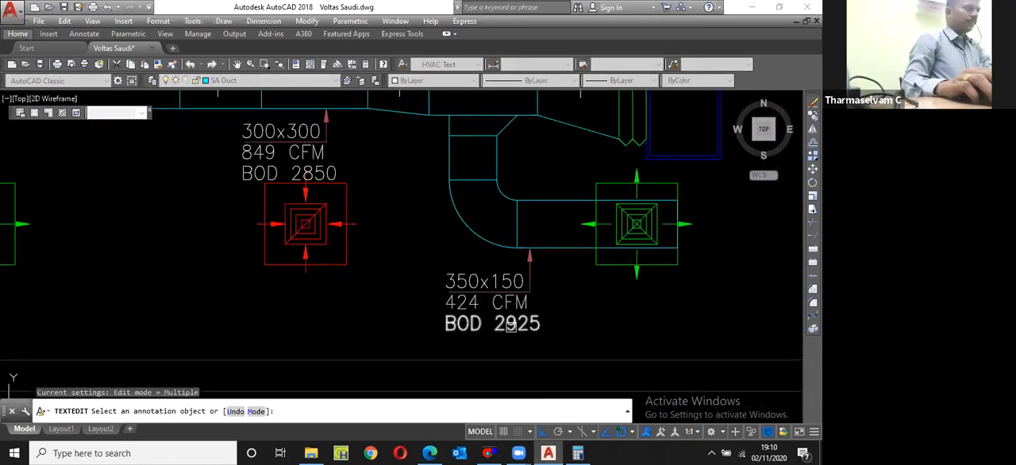
scroll(509, 324, down, 4)
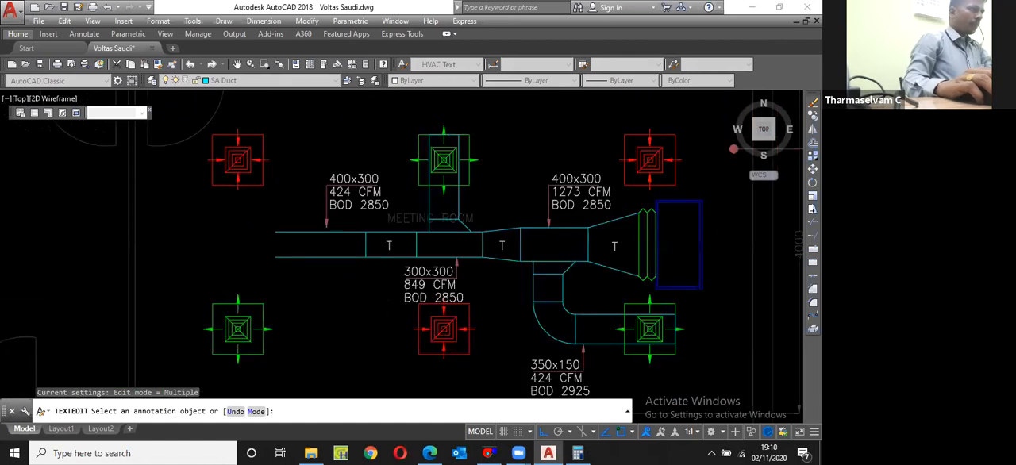
key(Escape)
Step: Switch to the McQuay DuctSizer and enter a flow rate of 424 cfm
scroll(511, 388, up, 4)
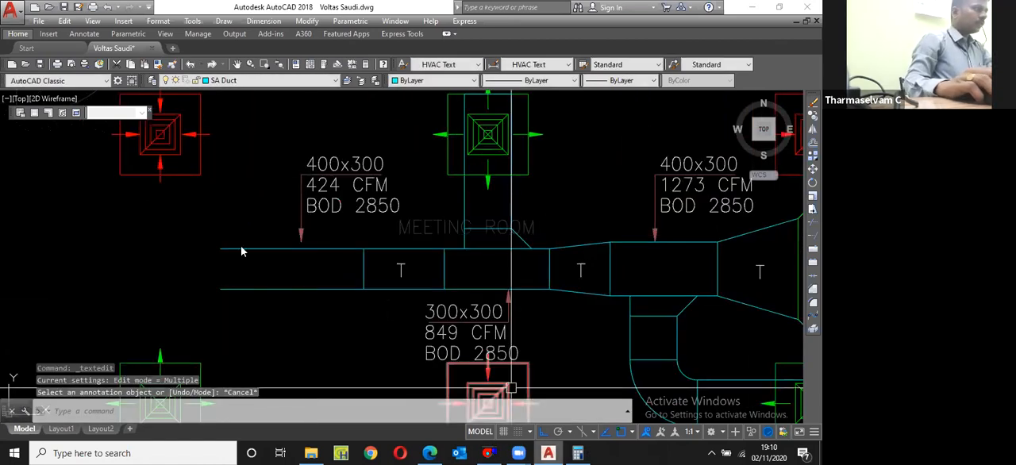
click(488, 453)
text(424)
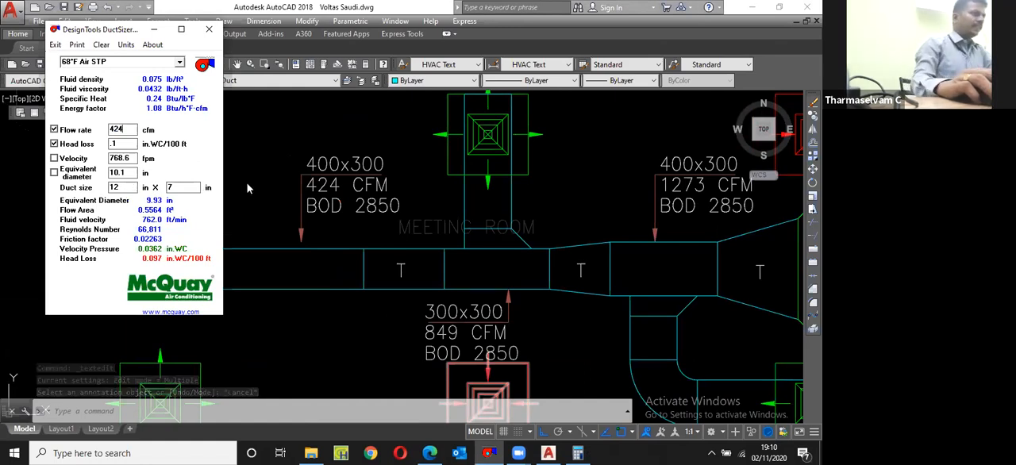
Step: Return to AutoCAD and change the duct size in the 424 CFM label above the left section to 300x200
click(342, 165)
scroll(354, 171, up, 4)
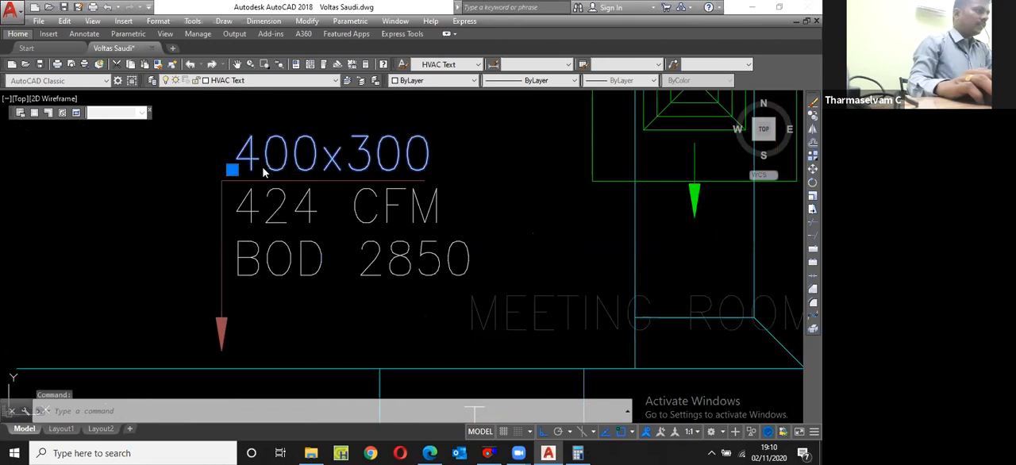
double_click(264, 171)
text(300x)
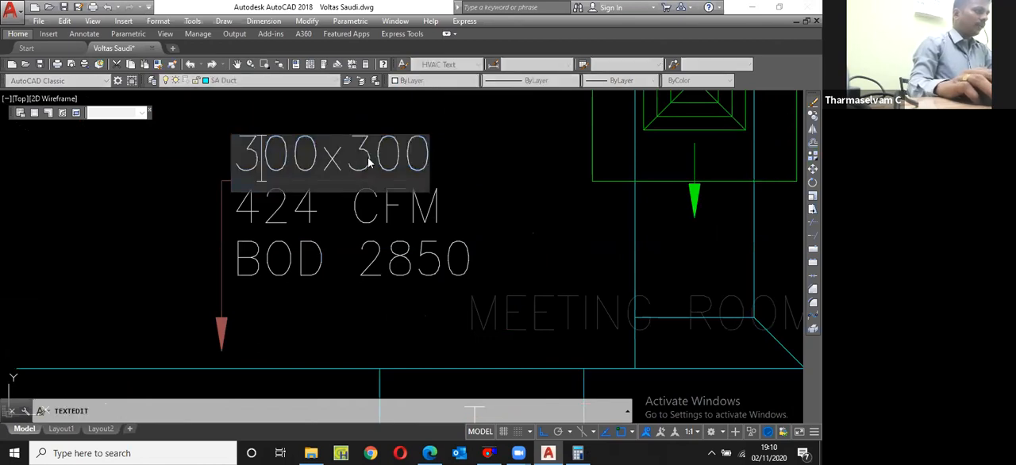
text(2)
key(Return)
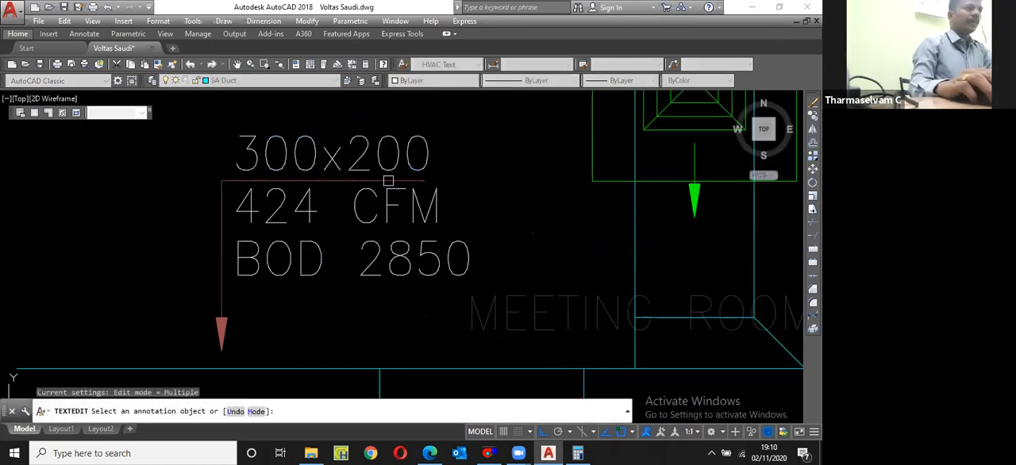
scroll(388, 181, down, 2)
key(Return)
scroll(326, 150, down, 3)
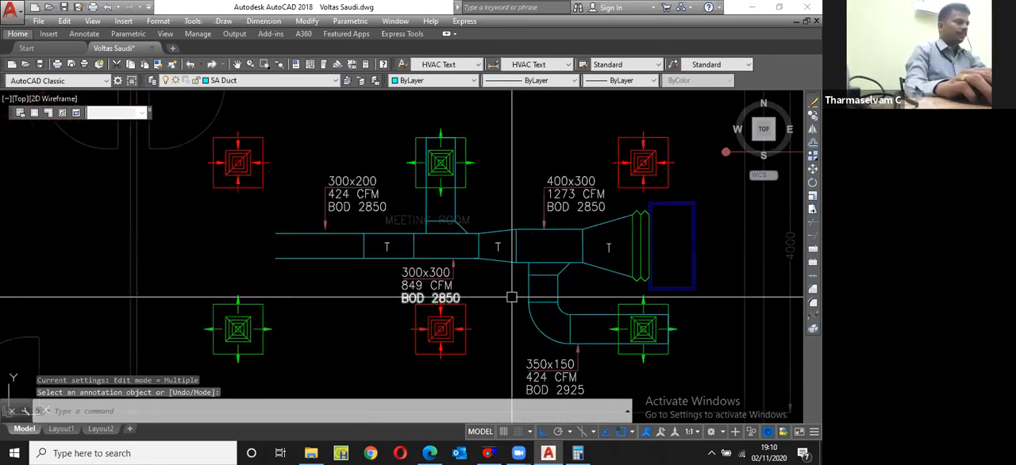
scroll(333, 255, up, 2)
click(371, 235)
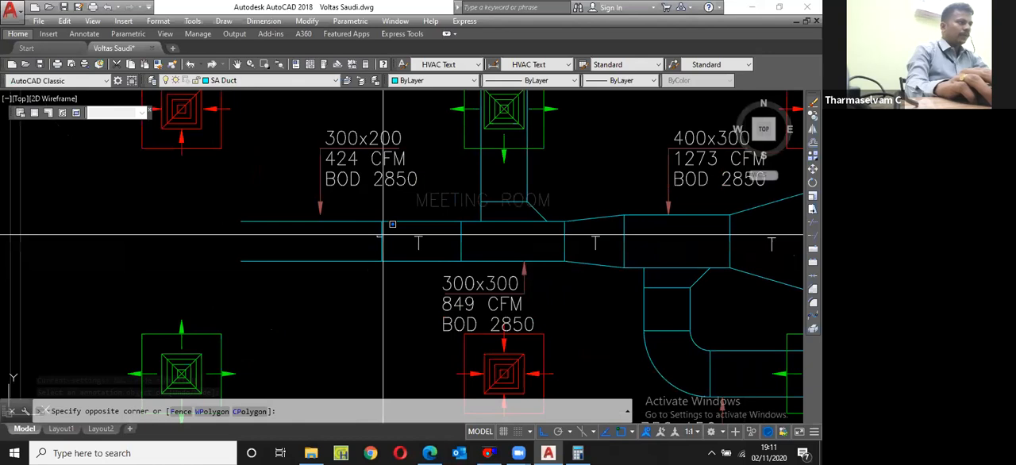
key(Escape)
click(383, 233)
scroll(387, 223, up, 5)
click(364, 216)
scroll(372, 255, down, 4)
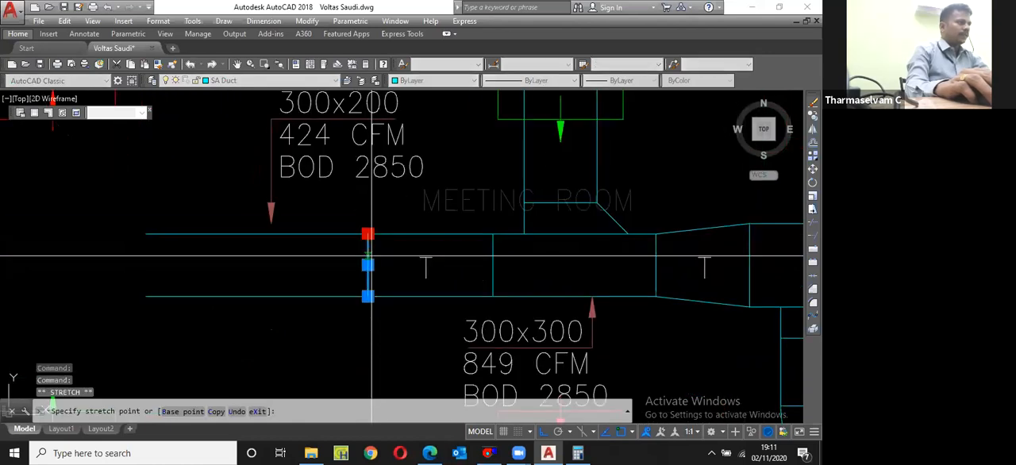
scroll(370, 253, down, 3)
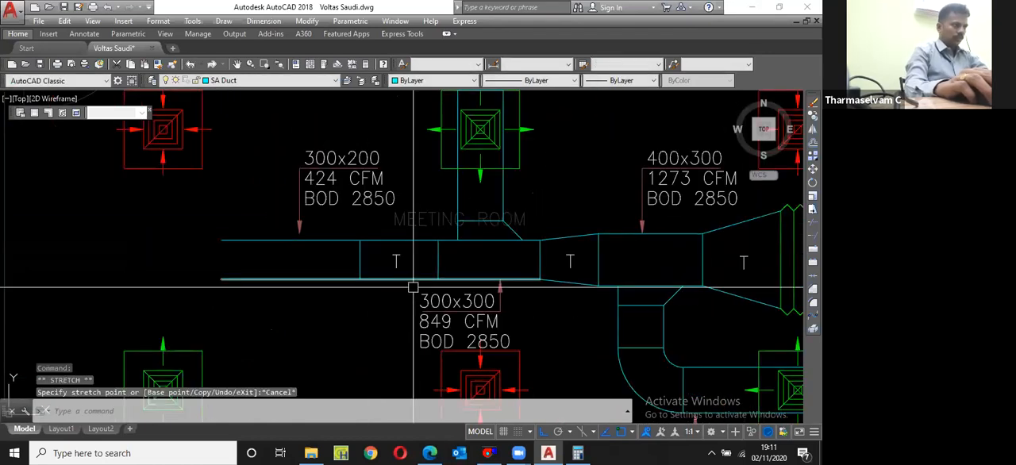
key(Escape)
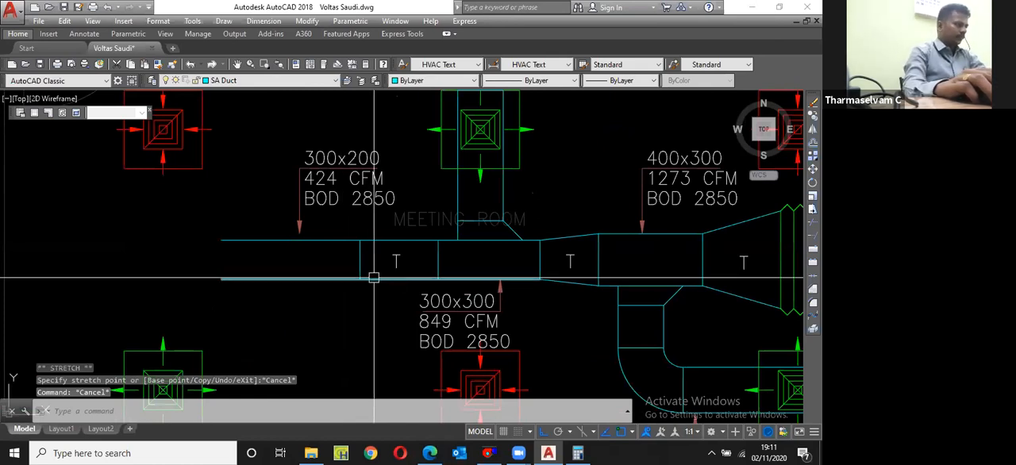
Step: Stretch the open left end of the main duct horizontally to the left, past the lower-left supply diffuser
text(s)
key(Return)
click(262, 305)
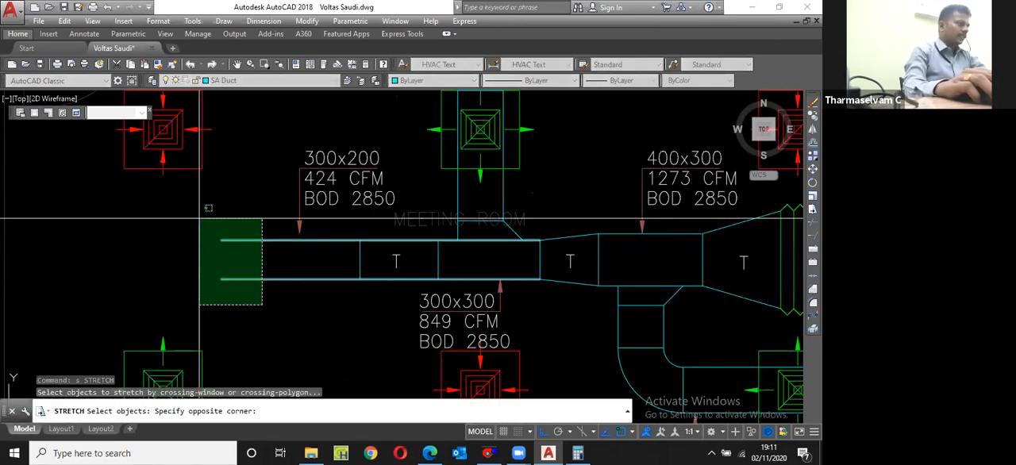
click(199, 218)
key(Return)
click(246, 257)
click(95, 256)
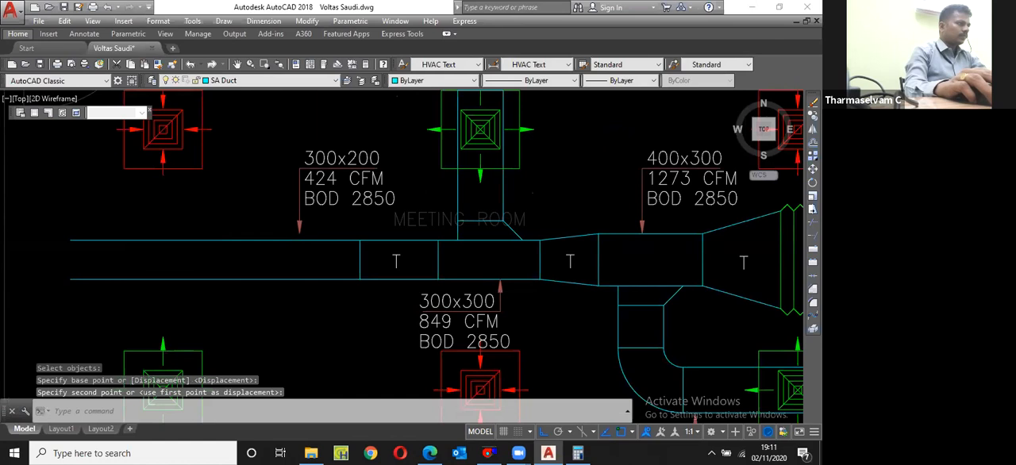
Step: Mirror the upper-middle supply diffuser's branch duct and its tapered takeoff across the main duct's centreline, keeping the original
scroll(720, 196, up, 2)
click(277, 188)
click(413, 294)
scroll(414, 293, down, 2)
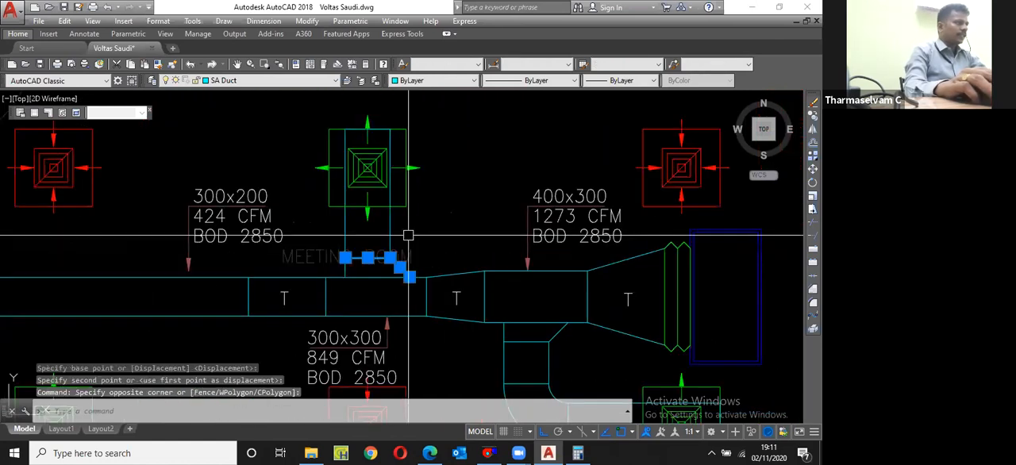
text(mi)
key(Return)
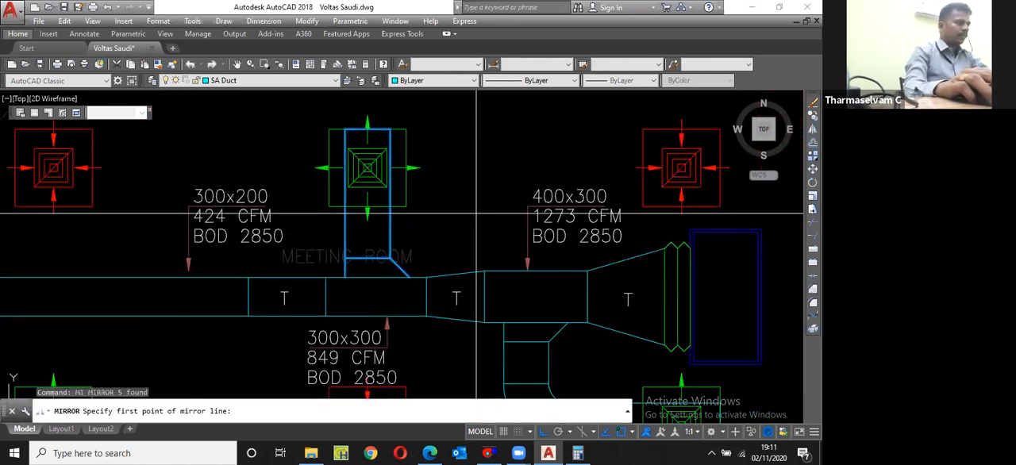
click(427, 297)
click(405, 295)
key(Return)
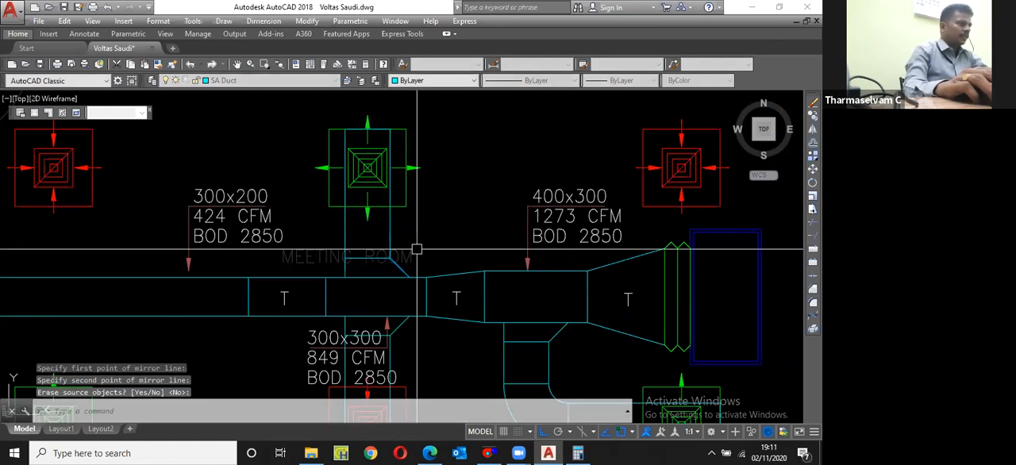
Step: Move the mirrored branch duct from the lower-middle return diffuser's centre onto the centre of the lower-left supply diffuser
scroll(416, 250, down, 3)
scroll(402, 345, up, 3)
click(355, 208)
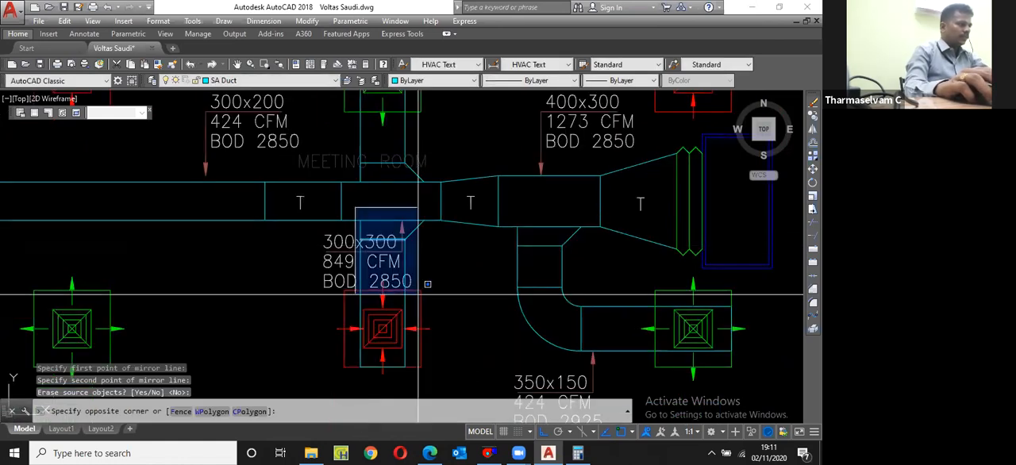
click(421, 367)
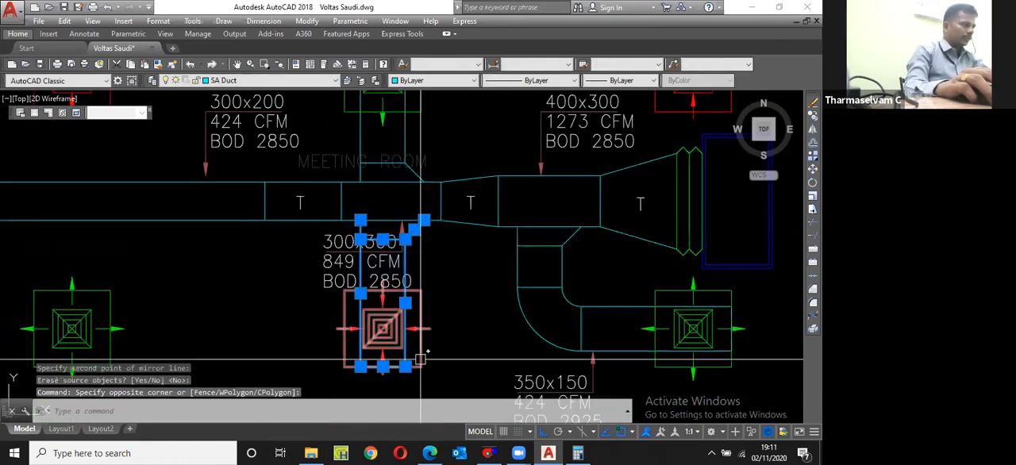
text(m)
key(space)
scroll(383, 349, up, 4)
click(381, 298)
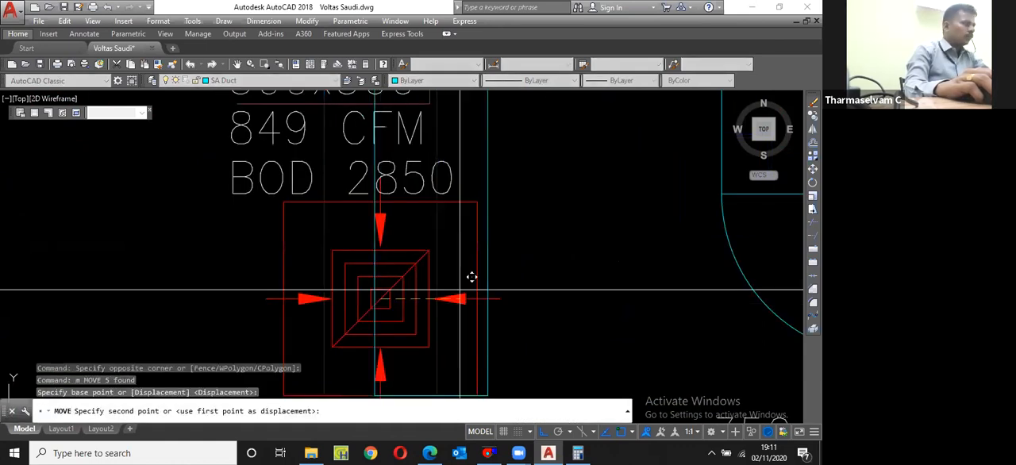
scroll(472, 277, down, 4)
scroll(165, 289, up, 4)
click(203, 271)
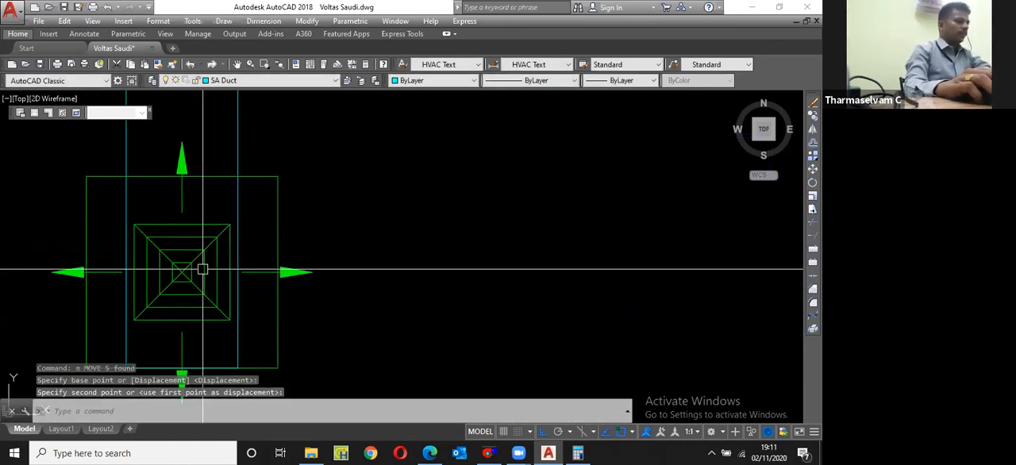
scroll(203, 271, down, 4)
Step: Draw a vertical line across the main duct in line with the left edge of the lower-left branch
text(l)
key(space)
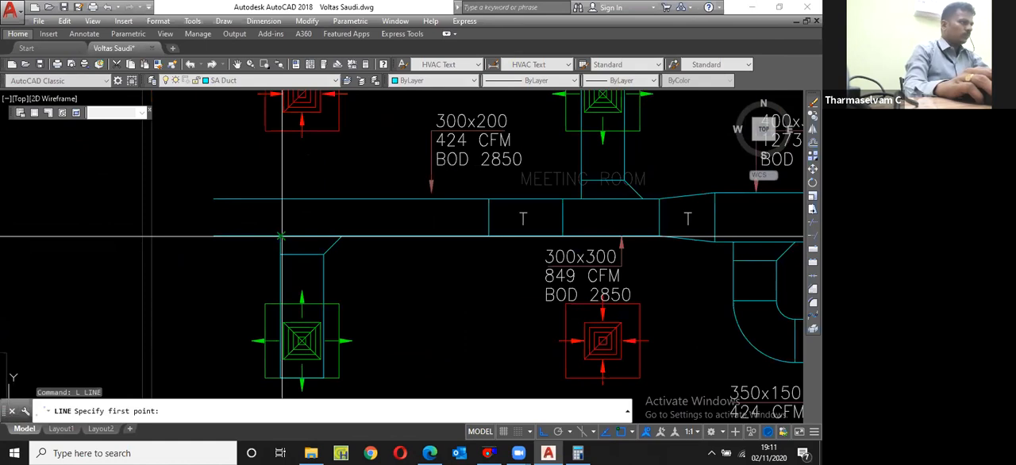
click(282, 236)
click(281, 199)
key(Escape)
Step: Move the vertical line across the main duct 150 to the left
click(281, 217)
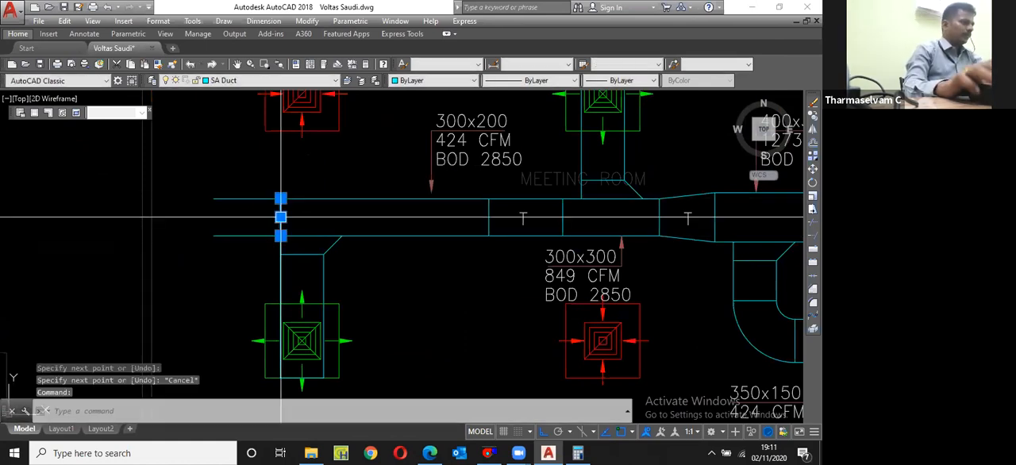
scroll(281, 217, up, 3)
text(m)
key(space)
click(310, 220)
text(150)
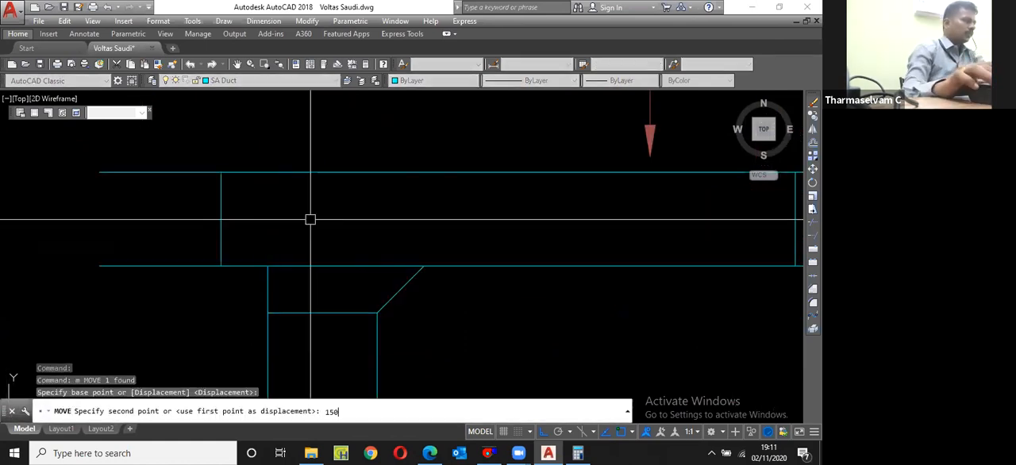
key(space)
Step: Trim the main duct's two edge lines that extend left beyond the vertical end line
text(tr)
key(space)
scroll(234, 237, down, 3)
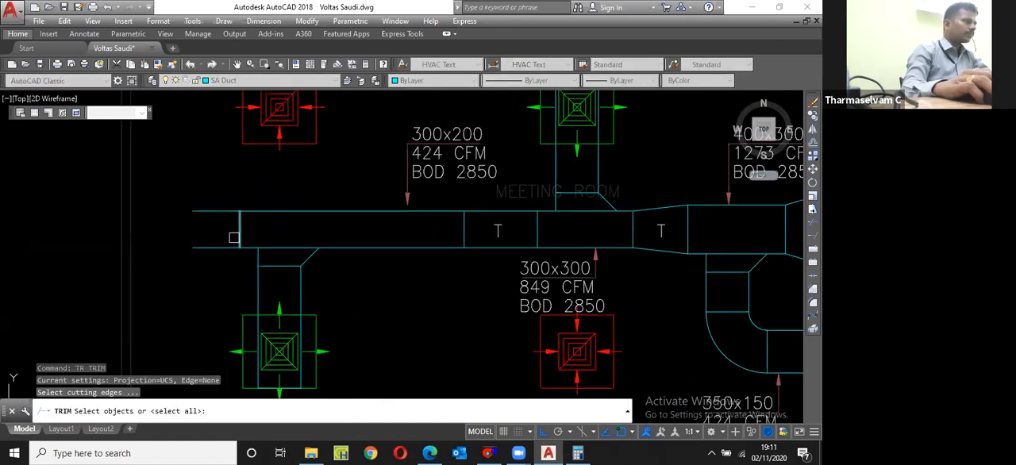
click(239, 237)
key(space)
click(216, 212)
click(216, 248)
key(Escape)
scroll(265, 253, down, 4)
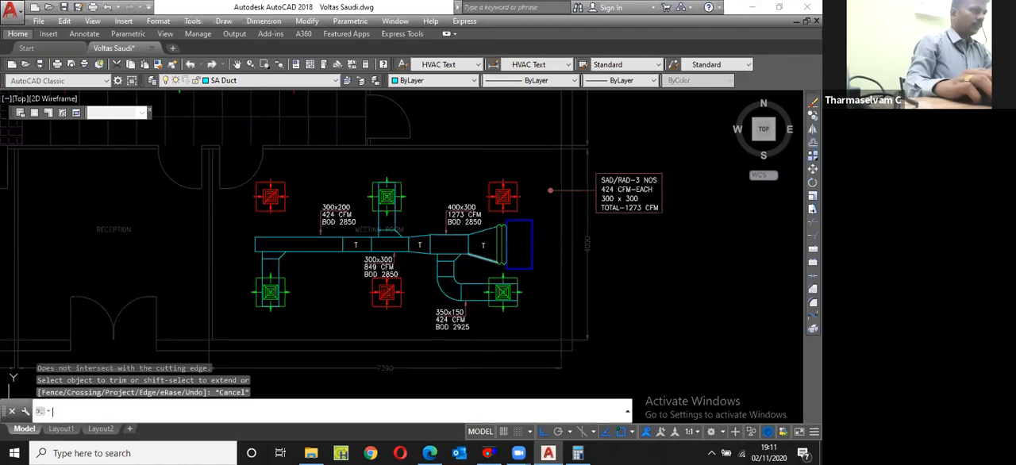
Step: Hatch the main duct's 400x300 and 300x300 sections together with the two reducers to their right
text(h)
key(Return)
scroll(476, 256, up, 2)
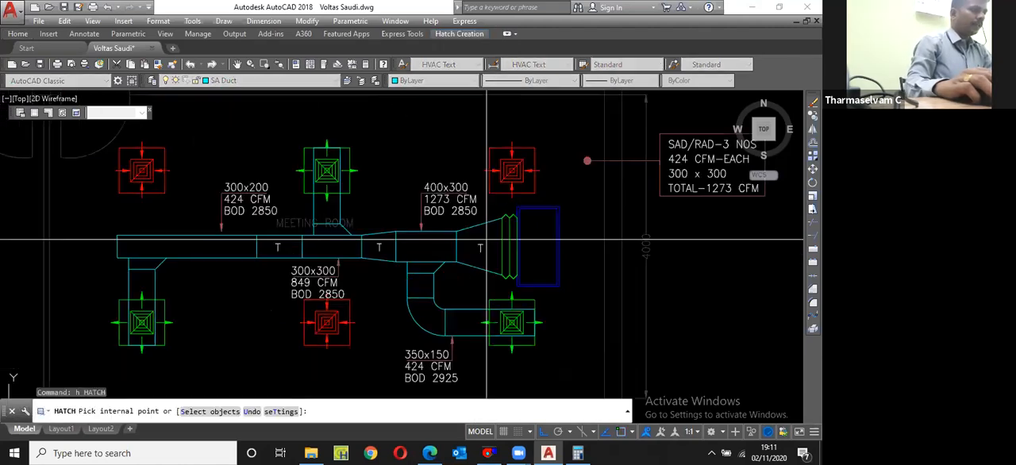
click(476, 256)
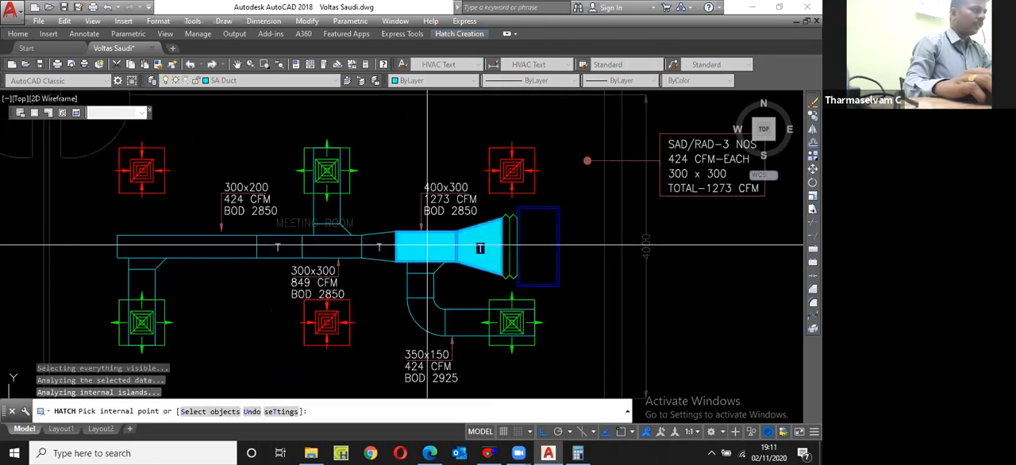
key(Return)
scroll(428, 248, down, 3)
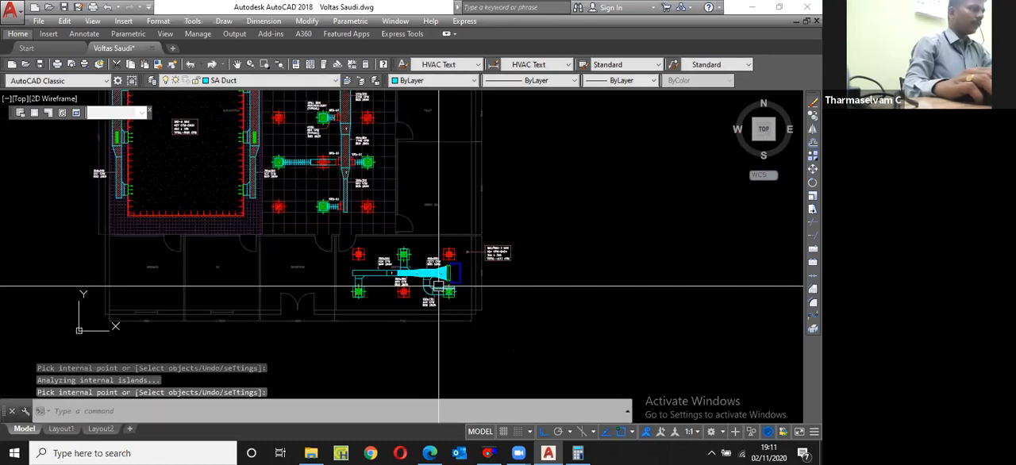
Step: Match the new main duct hatch to the crosshatch of the 1400x350 duct in the AHU room
text(ma)
key(Return)
scroll(385, 231, down, 2)
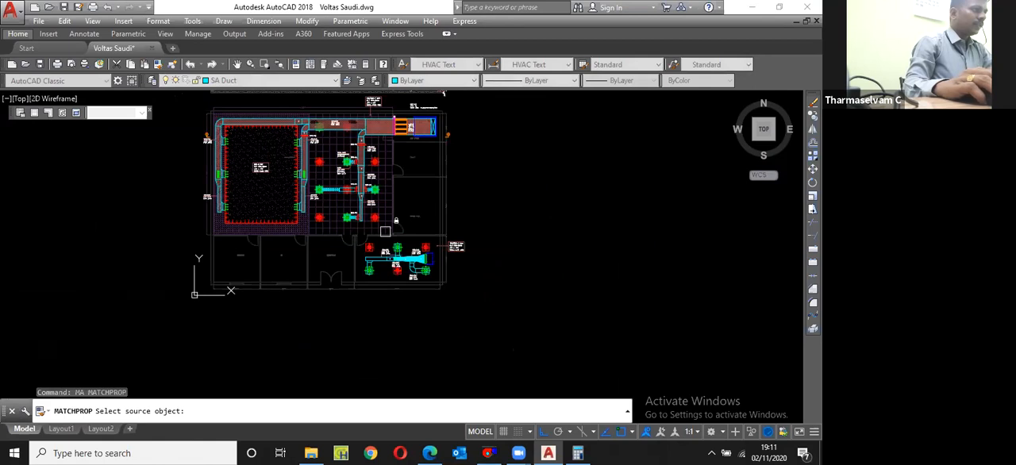
scroll(399, 131, up, 2)
scroll(430, 117, up, 3)
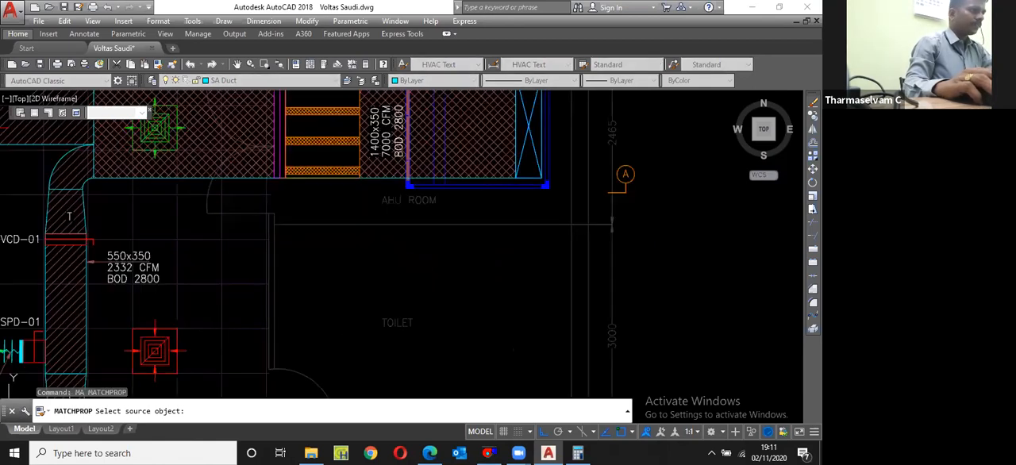
click(464, 118)
scroll(464, 118, down, 4)
scroll(444, 254, up, 3)
click(479, 243)
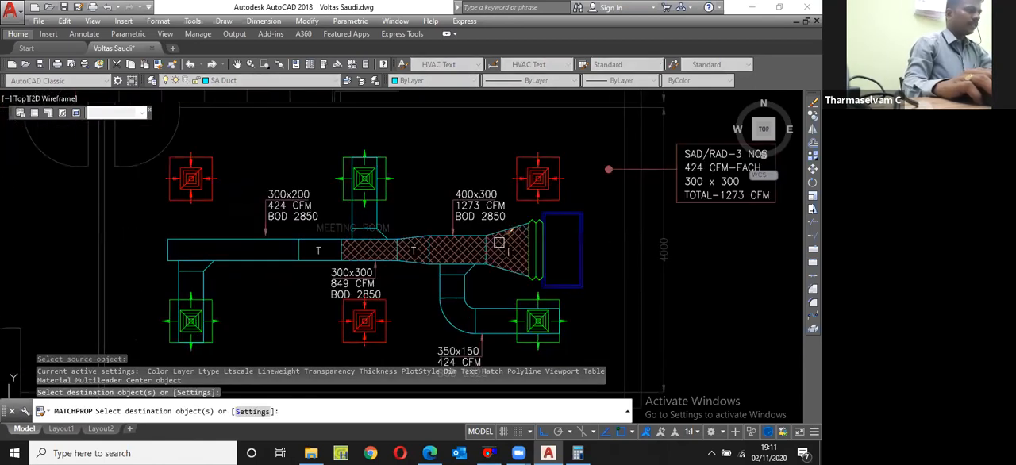
scroll(457, 247, up, 2)
key(Escape)
Step: Hatch the curved lower-right branch duct and the upper-middle branch duct, including the area around its supply diffuser
key(Return)
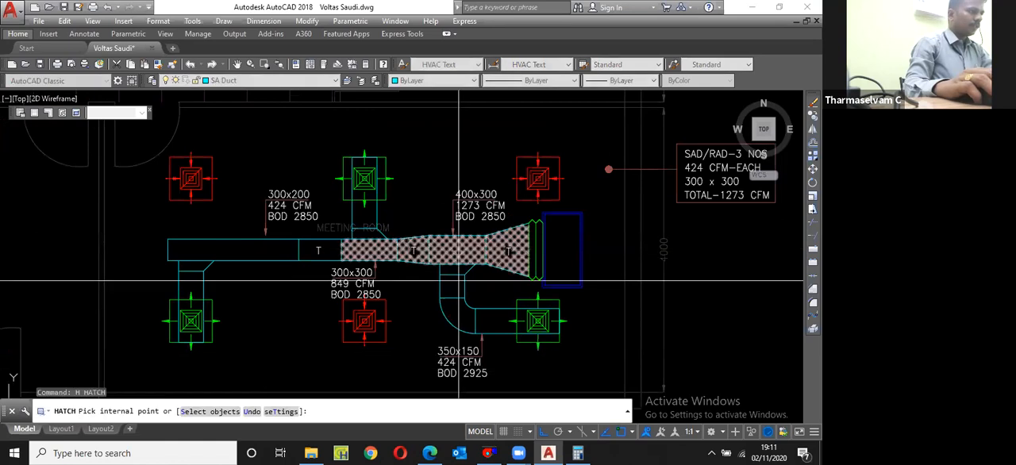
scroll(459, 280, up, 2)
click(509, 339)
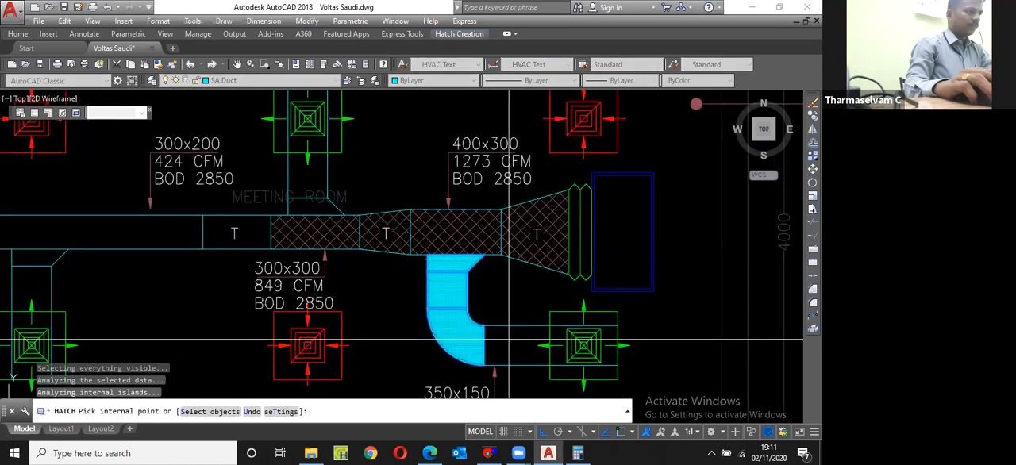
click(509, 339)
scroll(620, 342, up, 2)
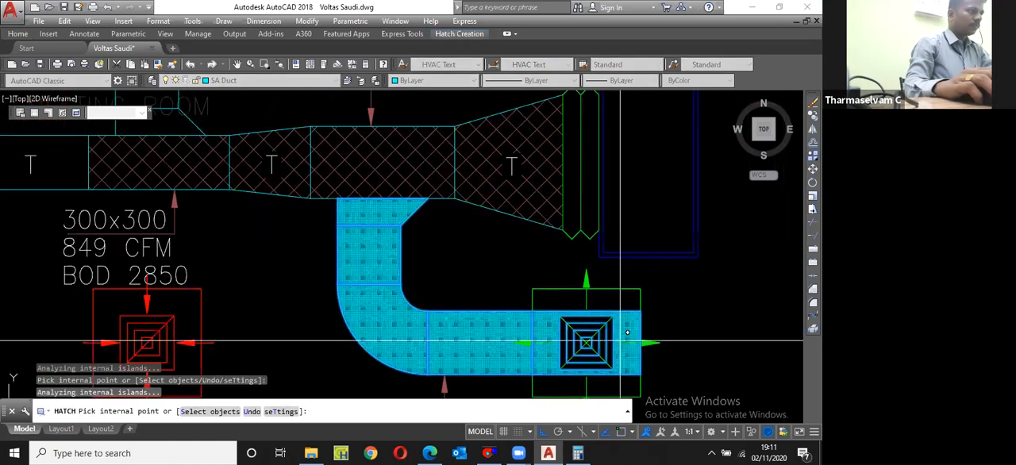
scroll(627, 333, down, 4)
scroll(455, 252, up, 3)
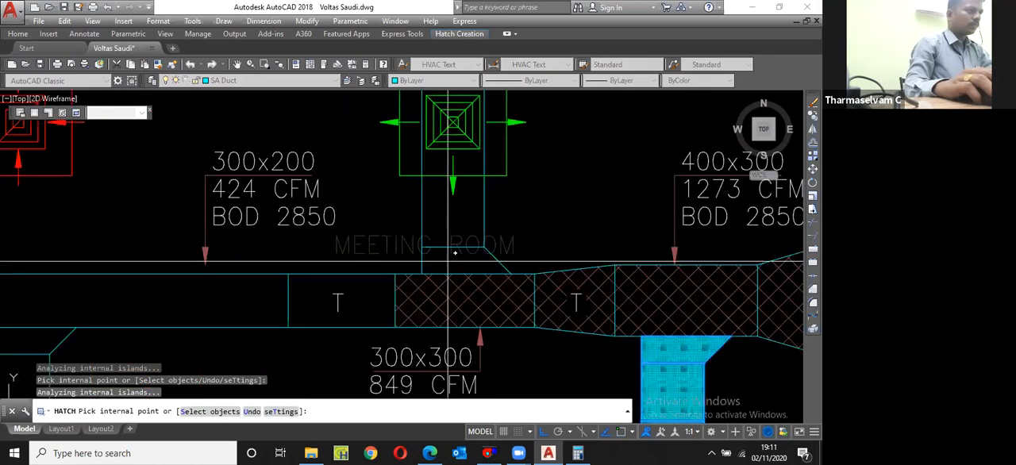
click(449, 261)
click(453, 225)
scroll(452, 250, down, 2)
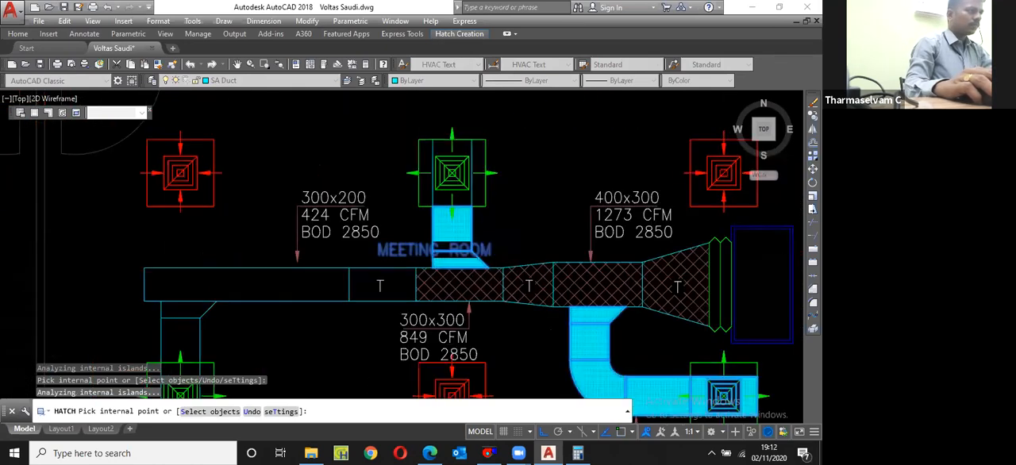
scroll(460, 134, up, 2)
click(455, 159)
key(Escape)
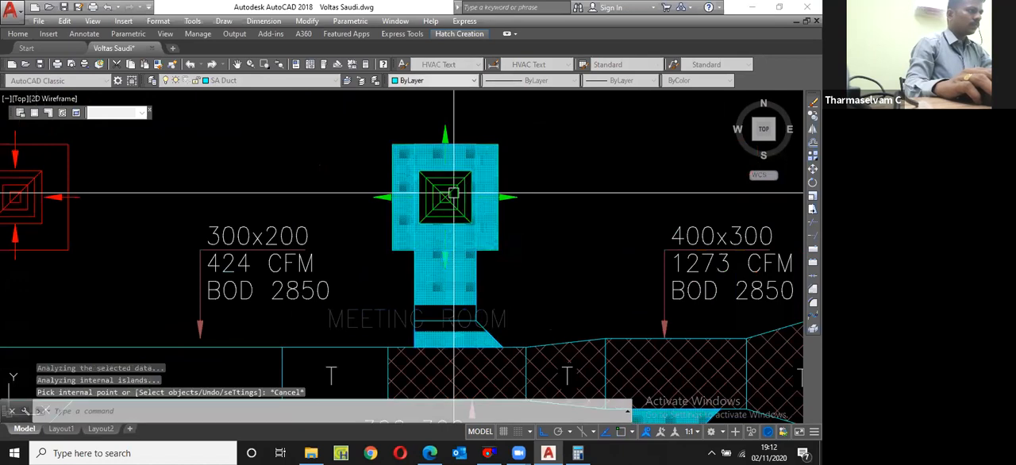
Step: Match the hatch of the two branch ducts to the diagonal hatch of the 200x350 duct above the meeting room
scroll(452, 248, down, 2)
click(467, 260)
scroll(466, 259, down, 2)
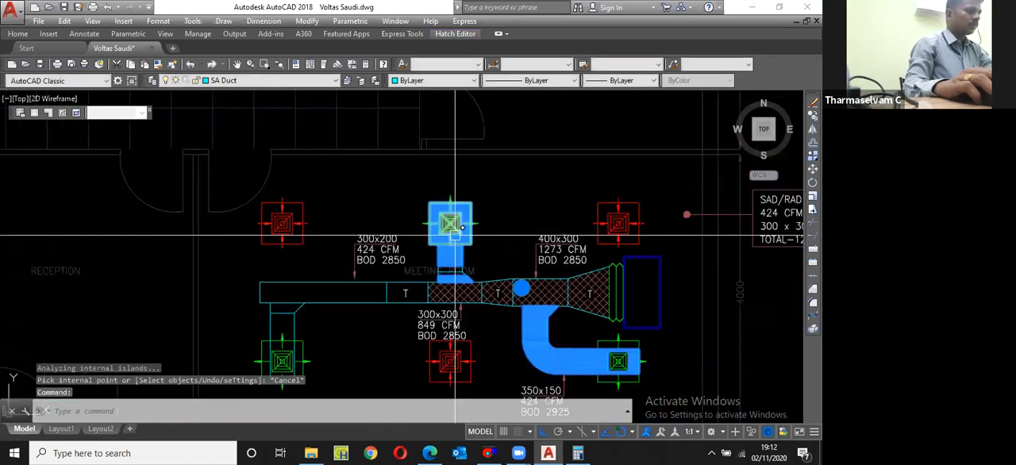
scroll(453, 256, down, 2)
key(Escape)
text(ma)
key(Return)
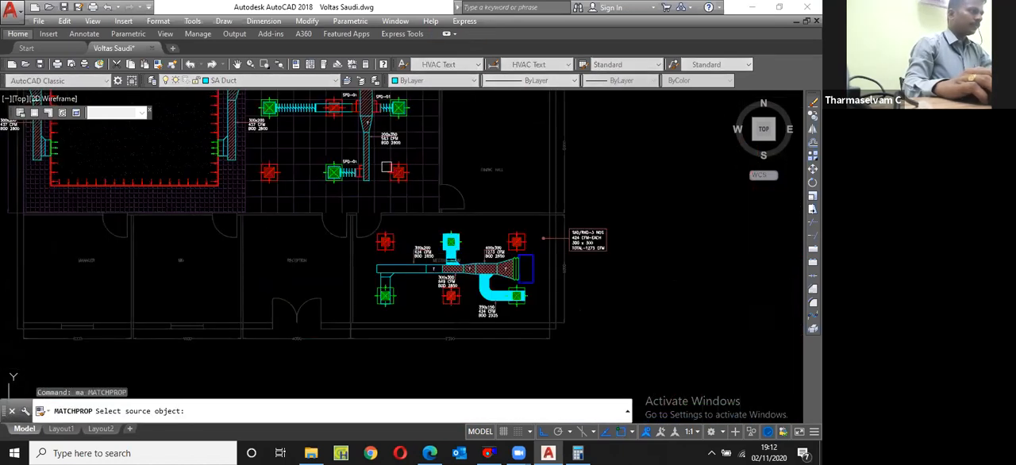
scroll(381, 162, up, 5)
click(292, 146)
scroll(292, 146, down, 4)
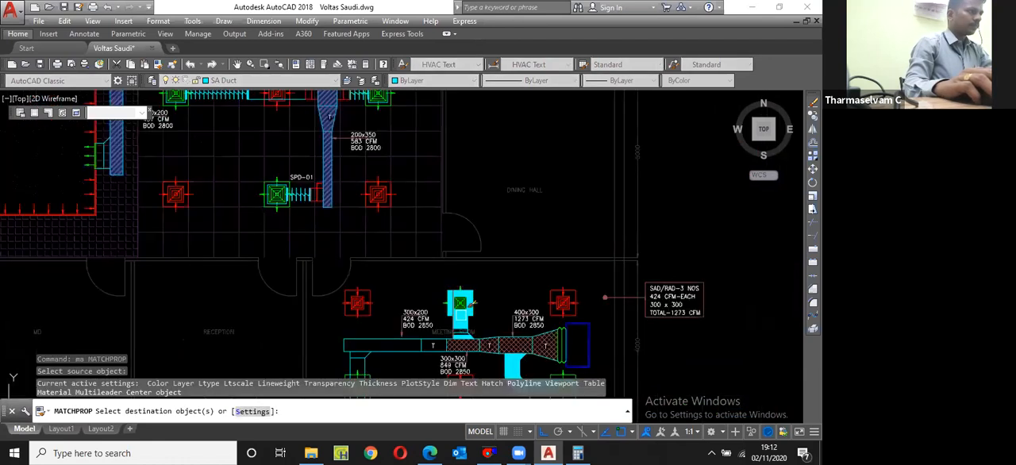
scroll(445, 326, up, 5)
click(445, 326)
scroll(445, 326, down, 4)
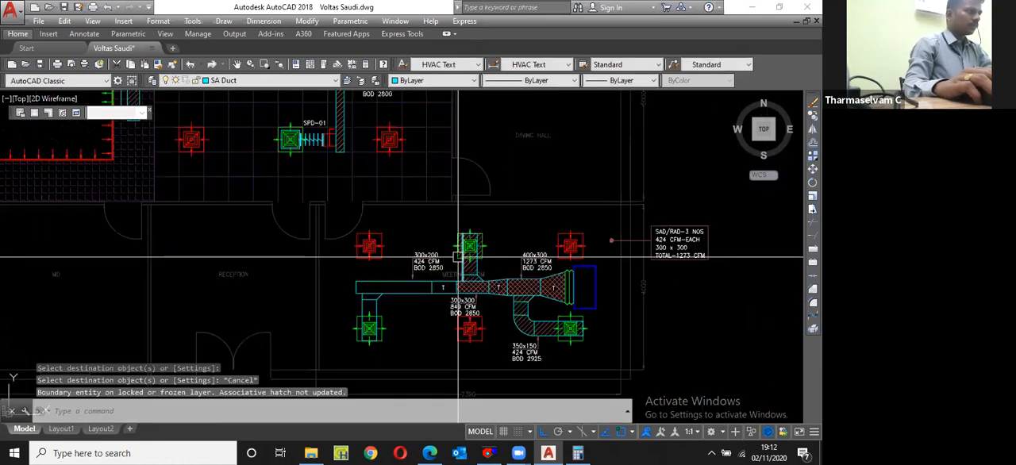
key(Escape)
Step: Hatch the 300x200 main duct section, its adjoining reducer and the lower-left branch down through its supply diffuser
text(h)
key(Return)
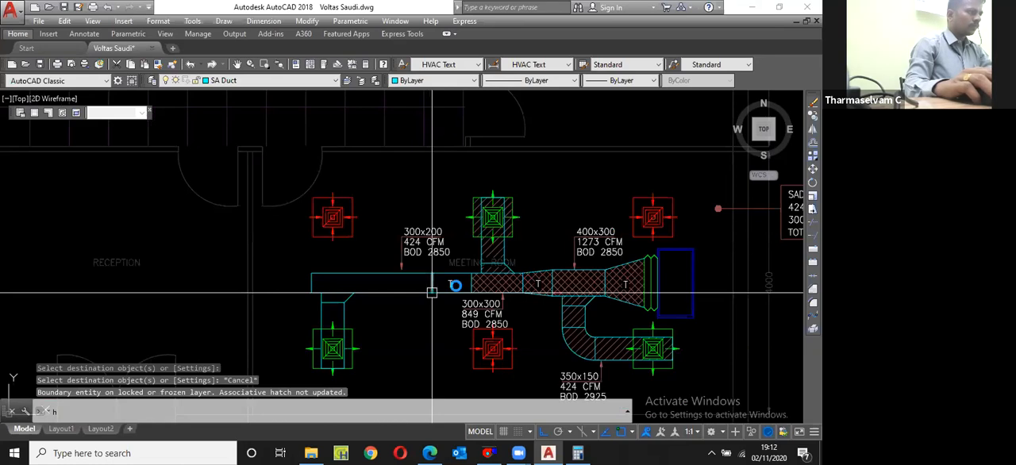
scroll(438, 292, up, 2)
click(347, 280)
scroll(347, 281, down, 3)
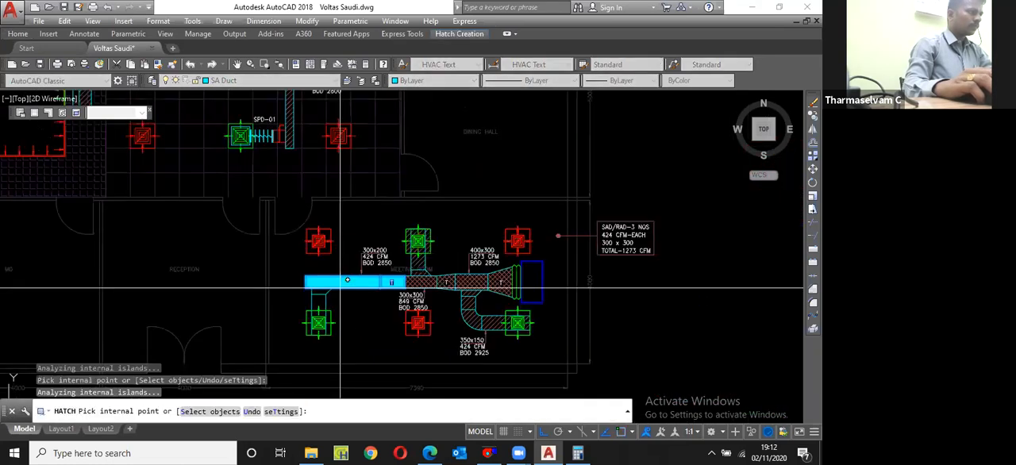
scroll(347, 280, up, 2)
click(319, 309)
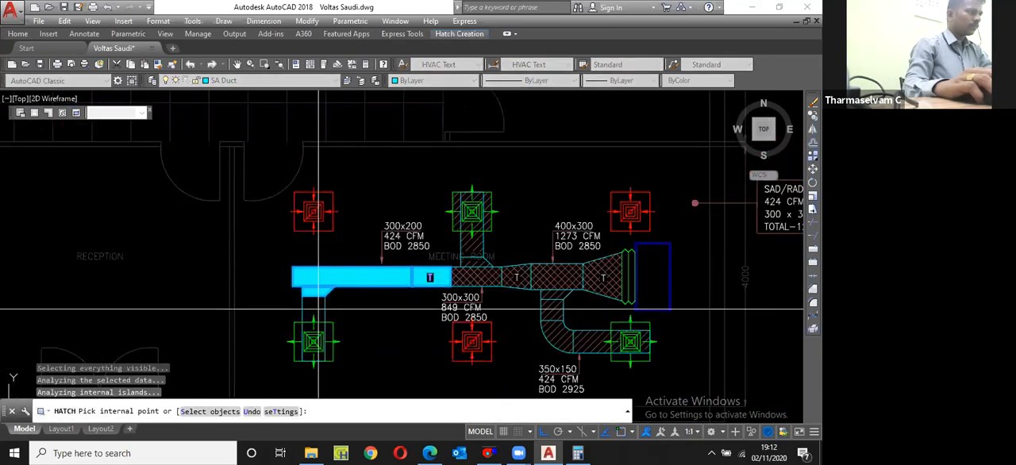
scroll(319, 309, up, 3)
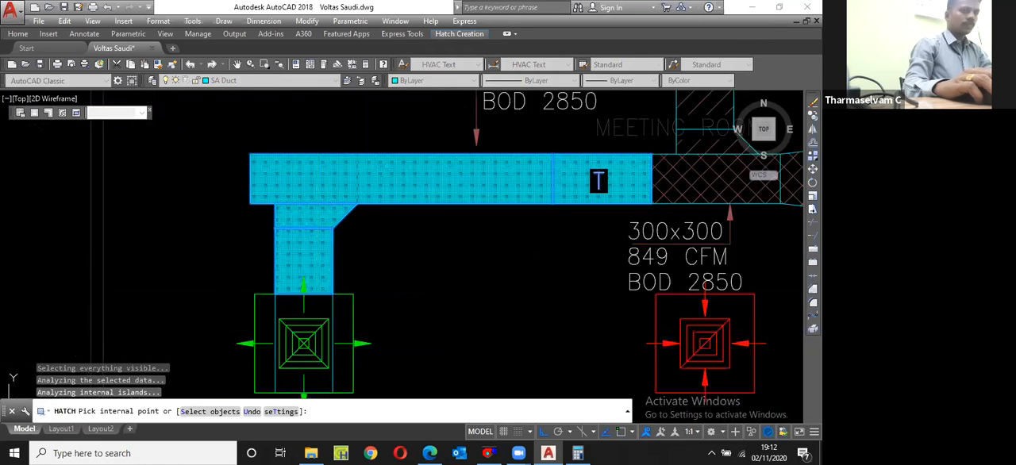
click(323, 315)
scroll(324, 315, down, 2)
key(Return)
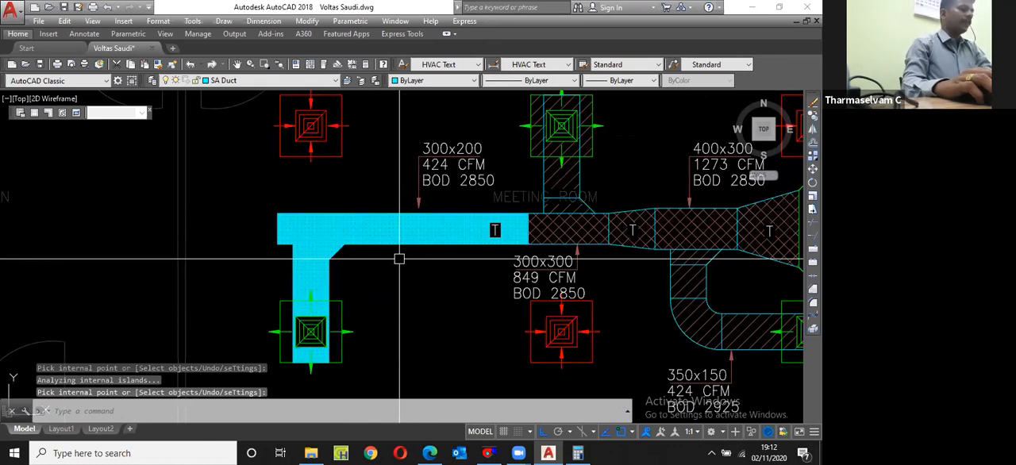
Step: Match the left duct section's new hatch to the diagonal hatch of the upper-middle branch duct
scroll(396, 252, down, 2)
text(ma)
key(Return)
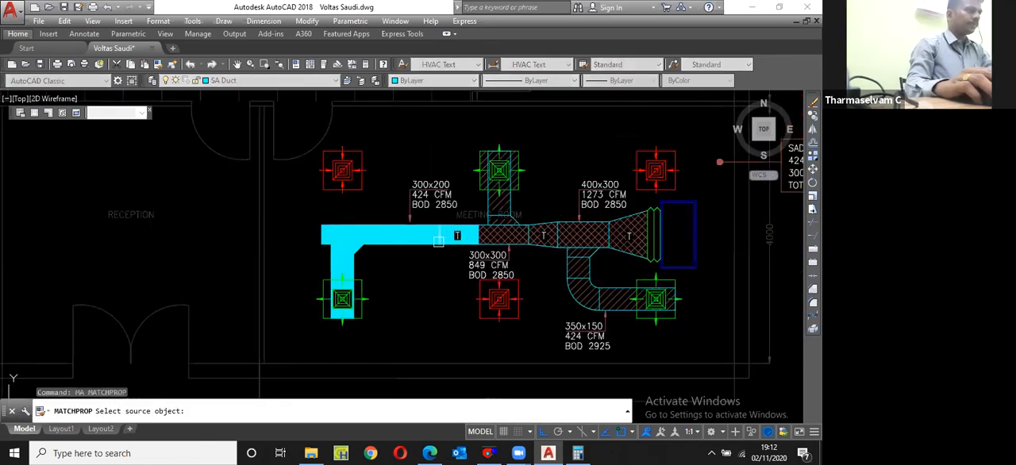
scroll(498, 244, up, 2)
click(507, 180)
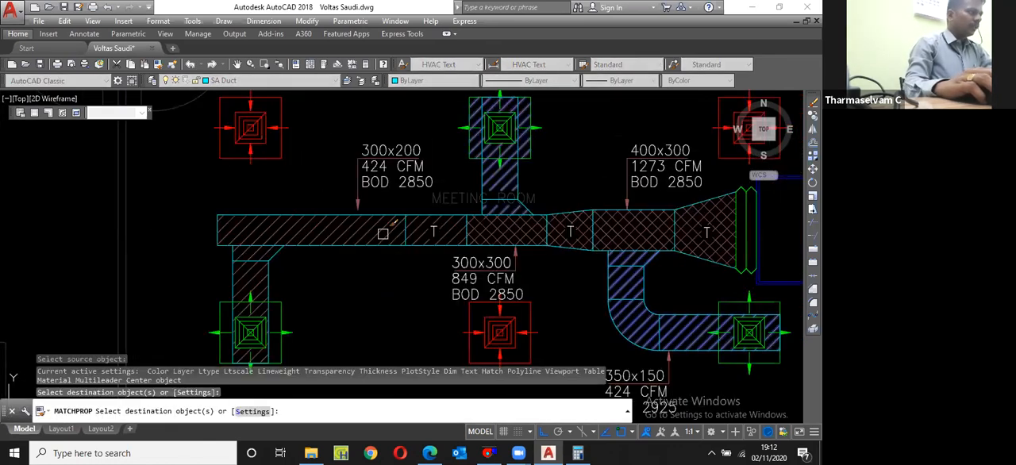
scroll(227, 246, up, 4)
key(Escape)
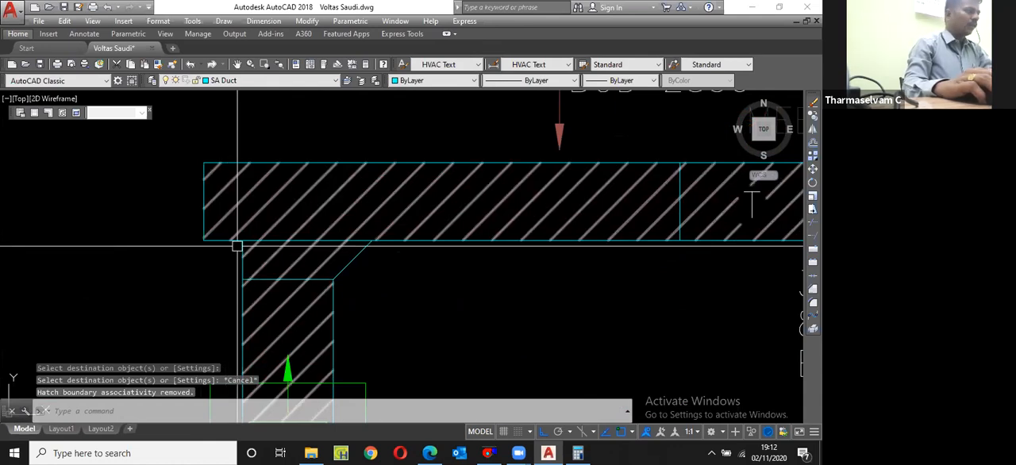
scroll(333, 220, down, 7)
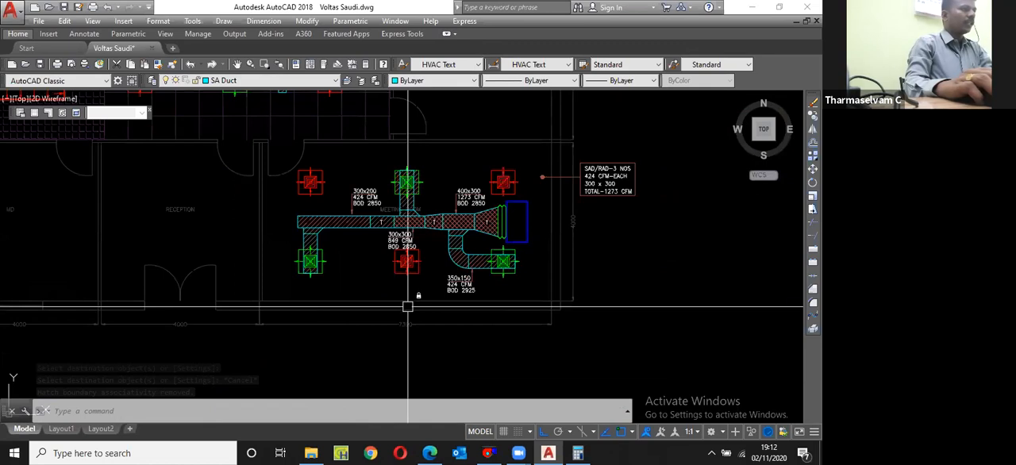
scroll(635, 150, up, 6)
scroll(635, 150, down, 6)
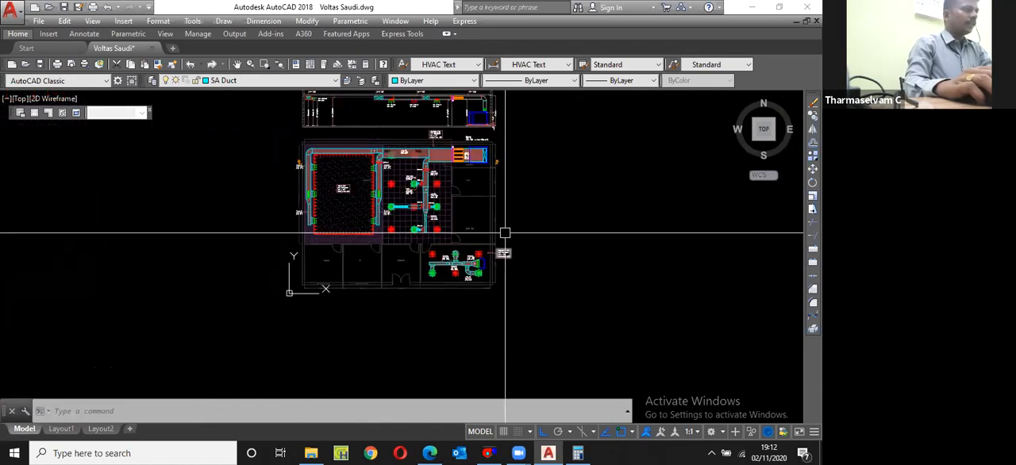
Step: Copy the three-line AHU-01 label from above the AHU room to beside the meeting room's lower-right supply diffuser, below the blue unit
scroll(485, 211, down, 2)
scroll(485, 211, up, 5)
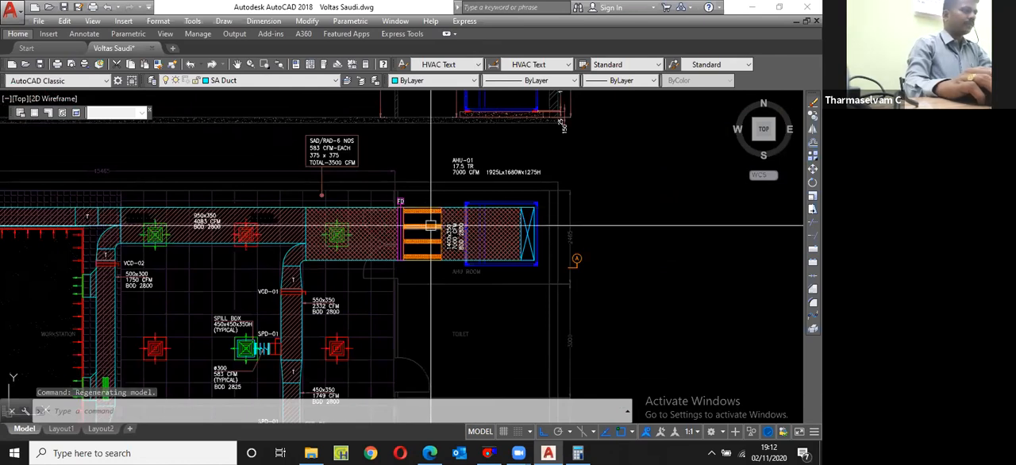
click(443, 153)
scroll(504, 186, up, 2)
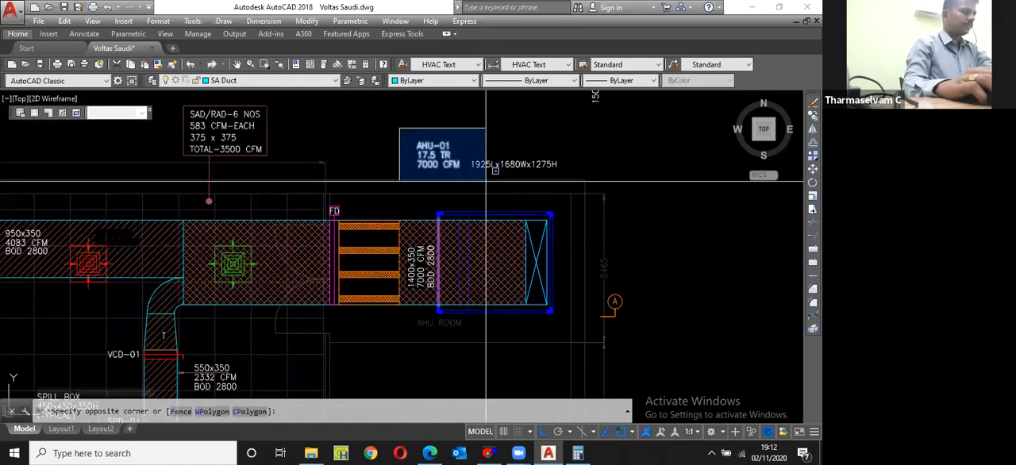
click(486, 181)
text(cp)
key(Return)
click(412, 157)
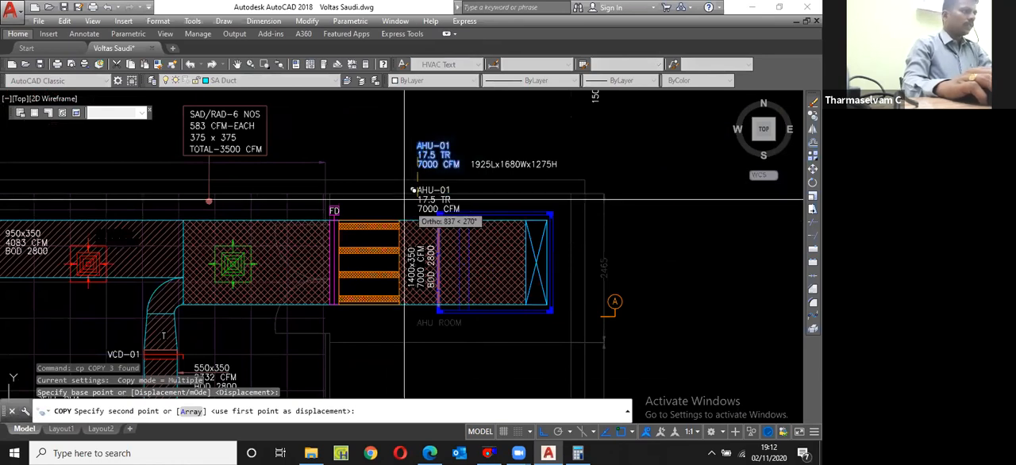
key(F8)
scroll(498, 191, up, 2)
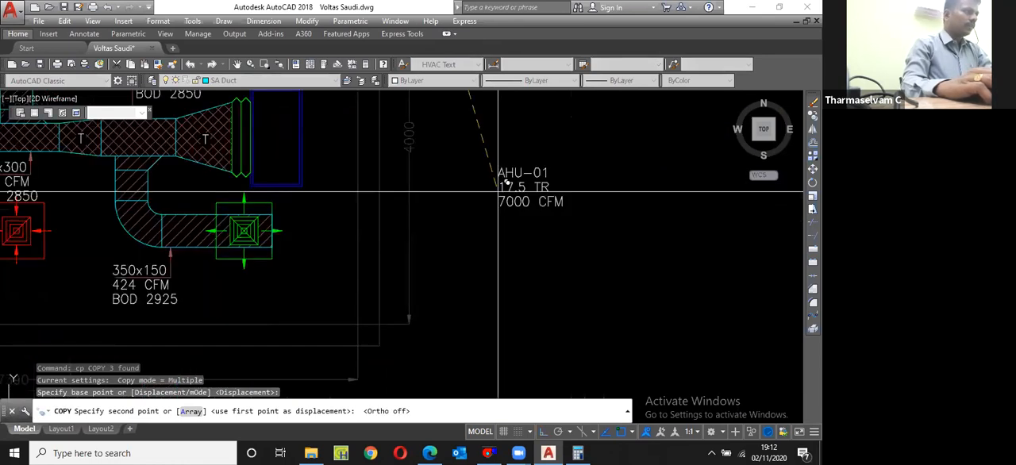
scroll(286, 214, up, 2)
click(280, 227)
key(Escape)
Step: Change the copied label's unit name to DSU-01 and its capacity line to 3.5 TR
double_click(319, 199)
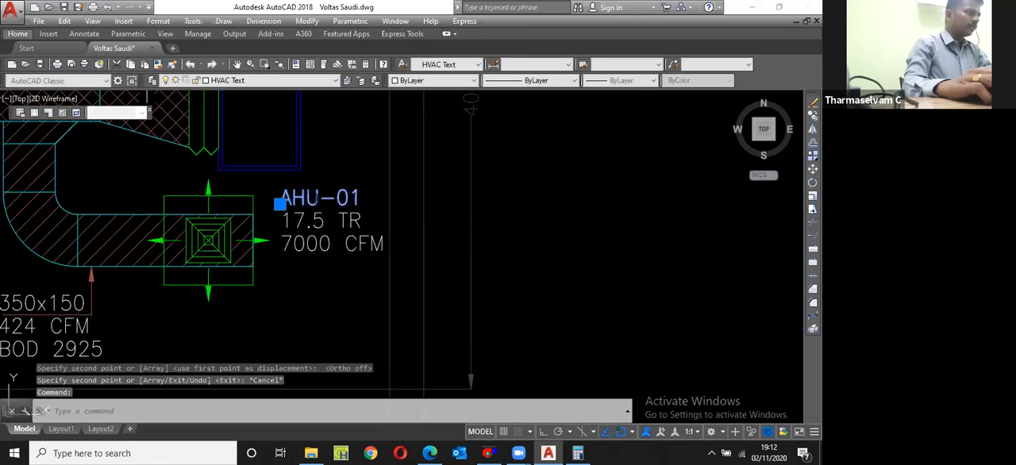
text(D)
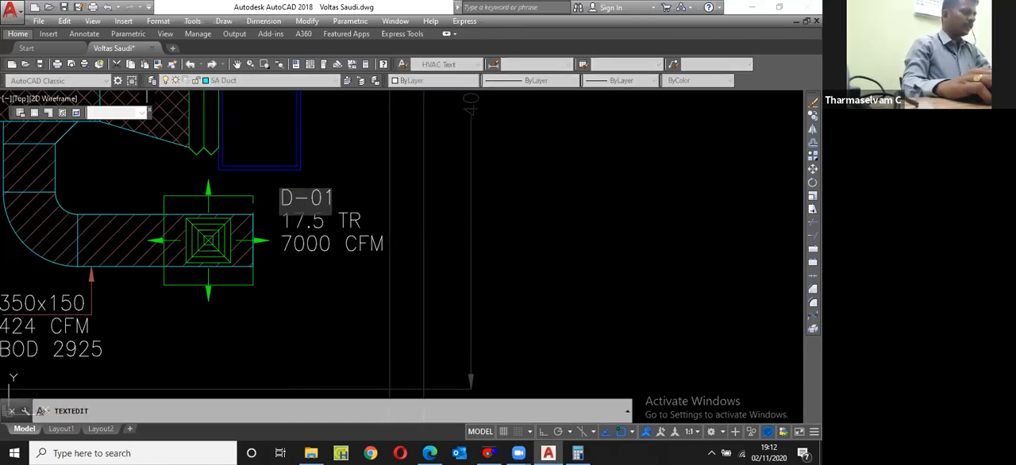
text(SU)
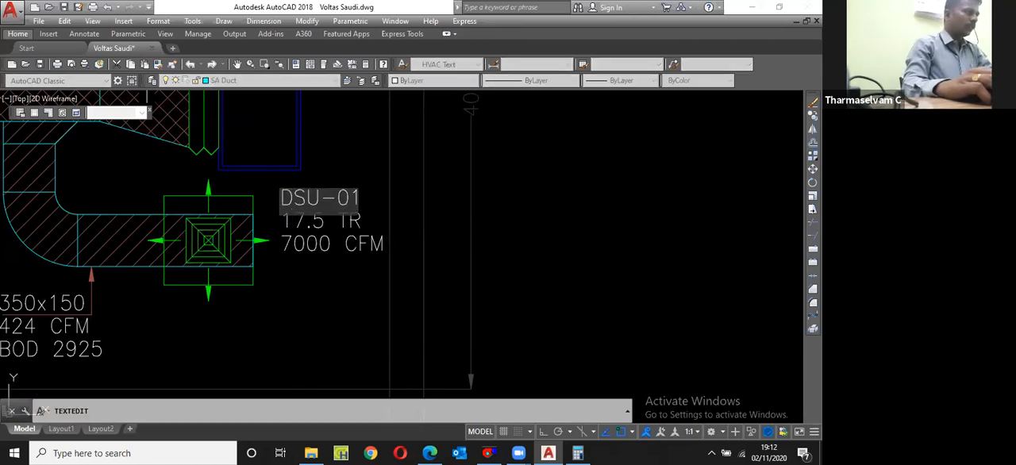
key(Return)
click(306, 227)
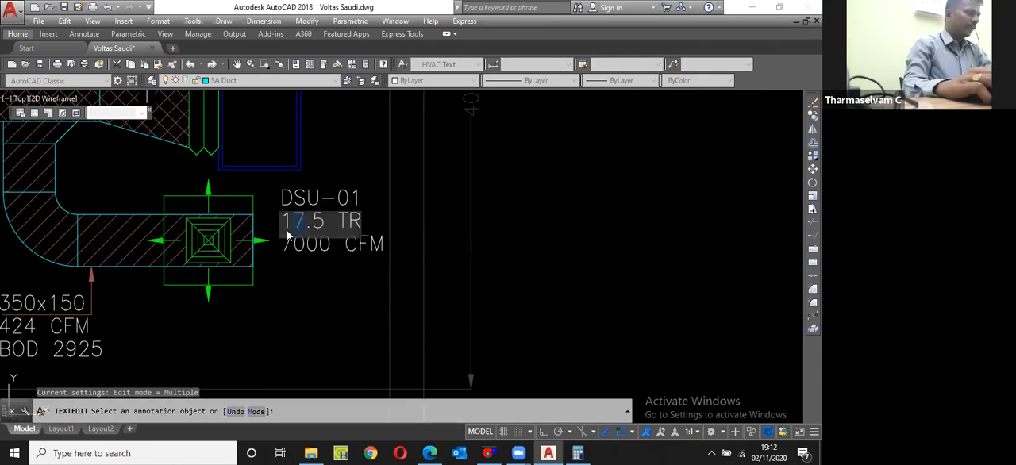
text(3.5 TR)
key(Return)
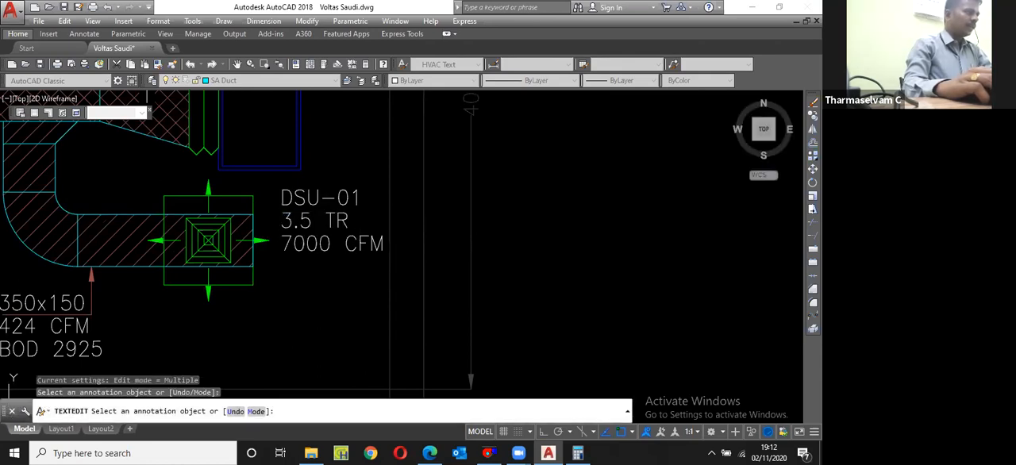
Step: Set the airflow line of the DSU-01 label to 1274 CFM
click(335, 251)
text(12 CFM)
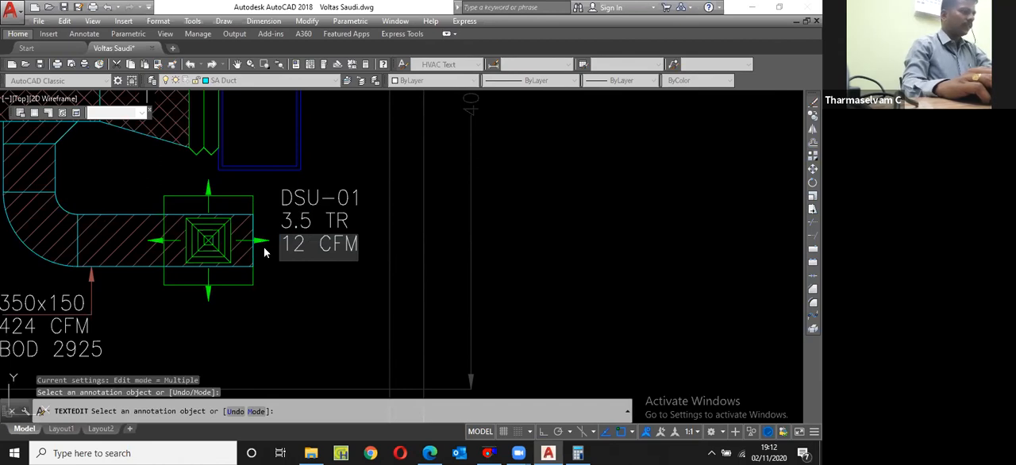
text(74)
key(Return)
scroll(384, 271, down, 5)
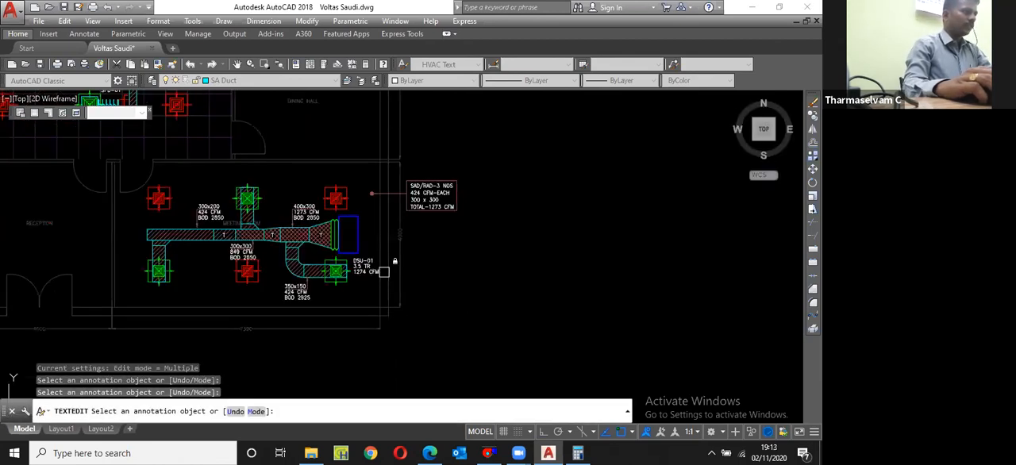
key(Return)
Step: Correct the airflow line of the DSU-01 label to 1273 CFM and save the drawing
scroll(364, 266, up, 10)
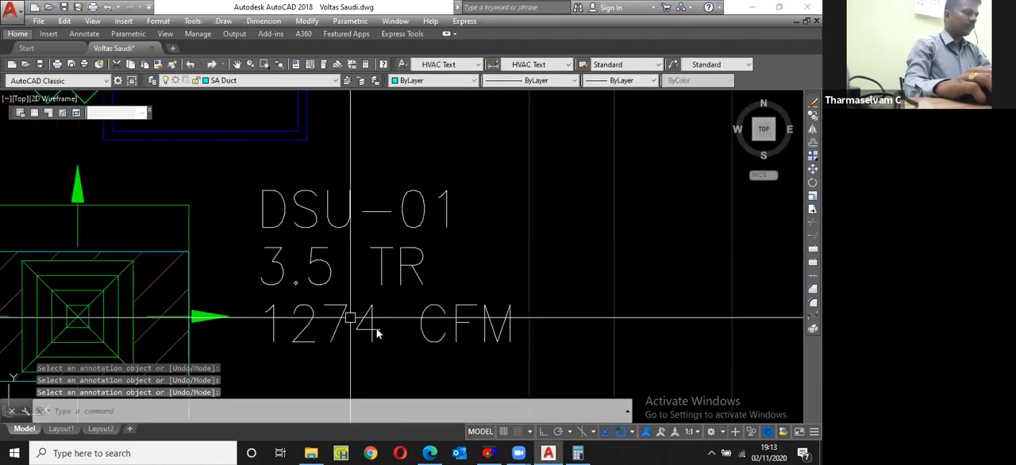
click(379, 336)
key(Escape)
double_click(379, 336)
drag(379, 334, 350, 333)
text(3)
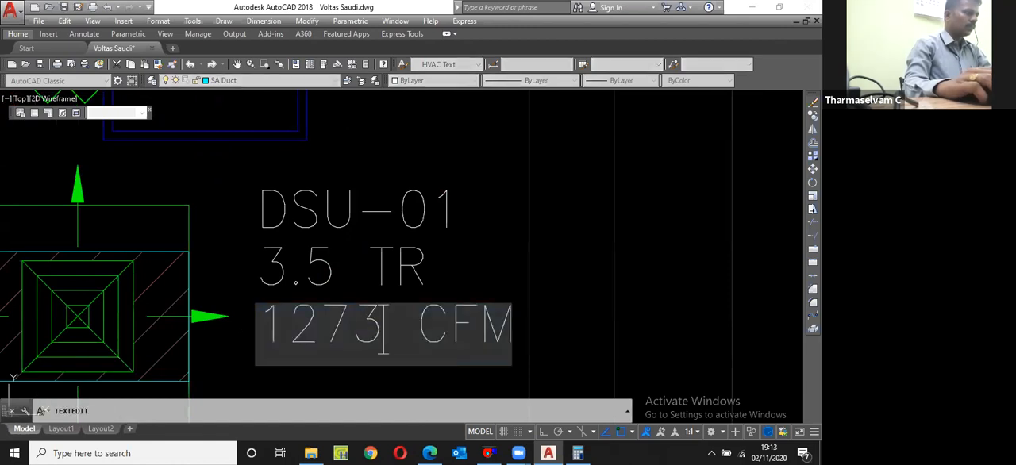
click(450, 268)
scroll(450, 267, down, 6)
scroll(399, 262, down, 5)
key(Escape)
key(ctrl+s)
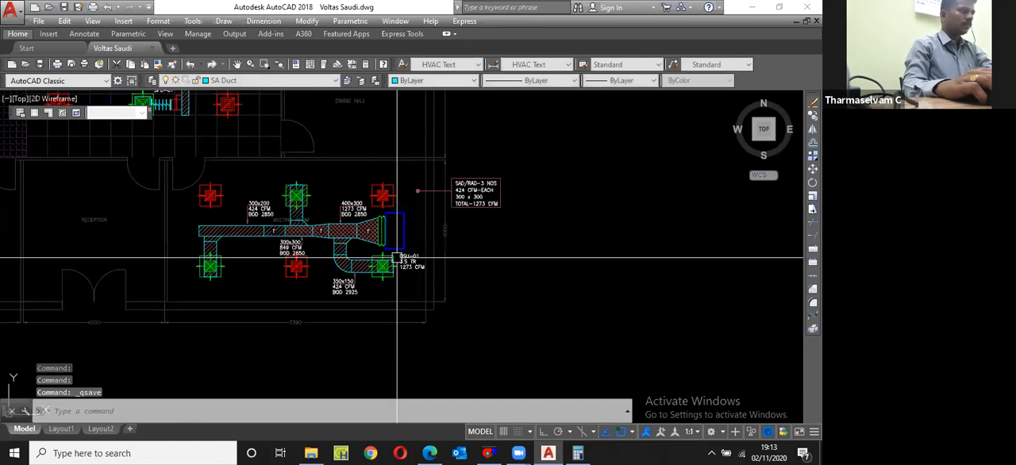
Step: Purge all unused items from the drawing and save it again
text(pu)
key(Return)
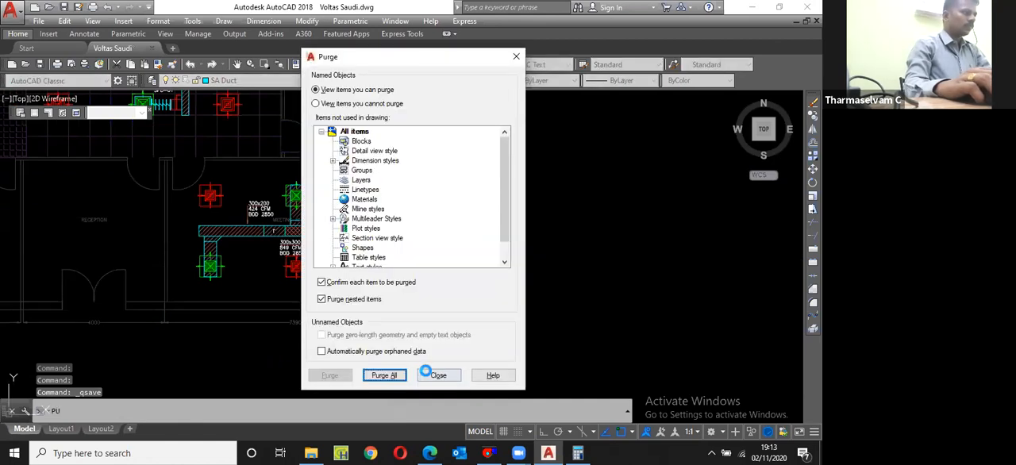
click(439, 376)
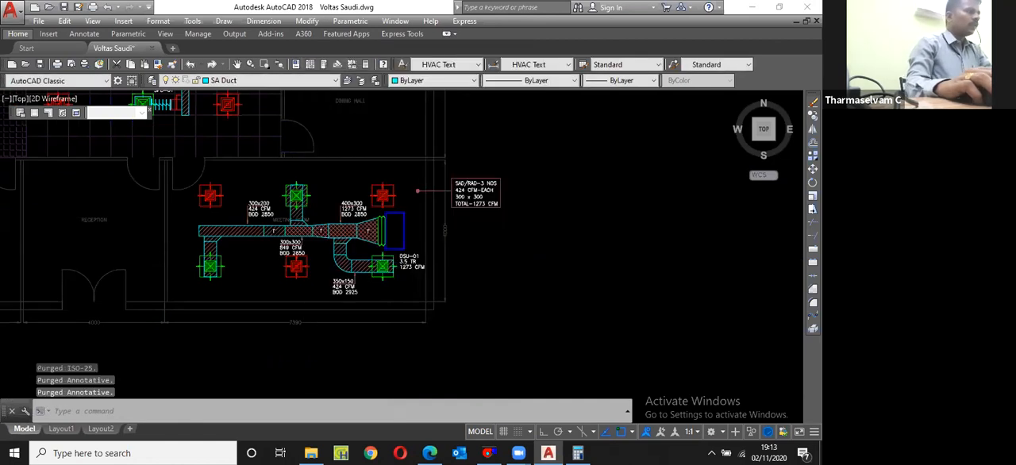
scroll(548, 270, down, 4)
key(ctrl+s)
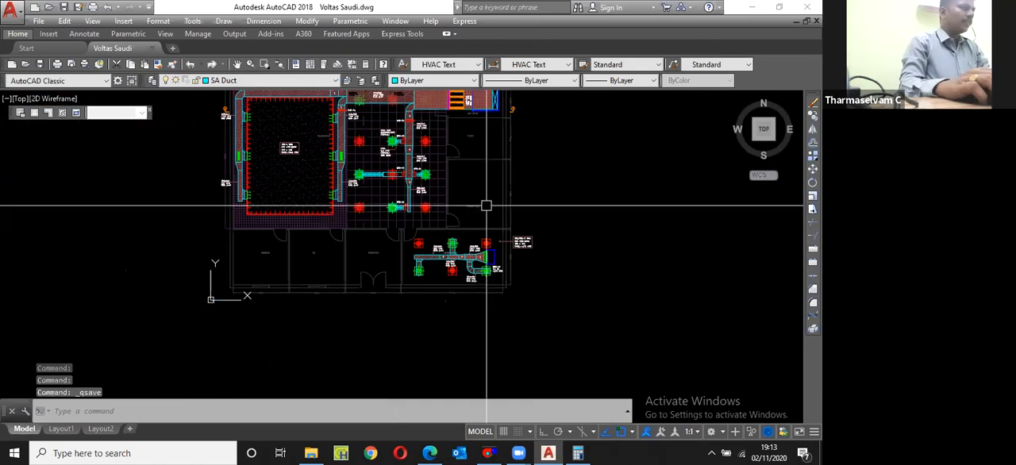
Step: Examine the manager, MD, reception and dining hall rooms around the meeting room on the floor plan
scroll(473, 194, up, 3)
scroll(444, 234, down, 2)
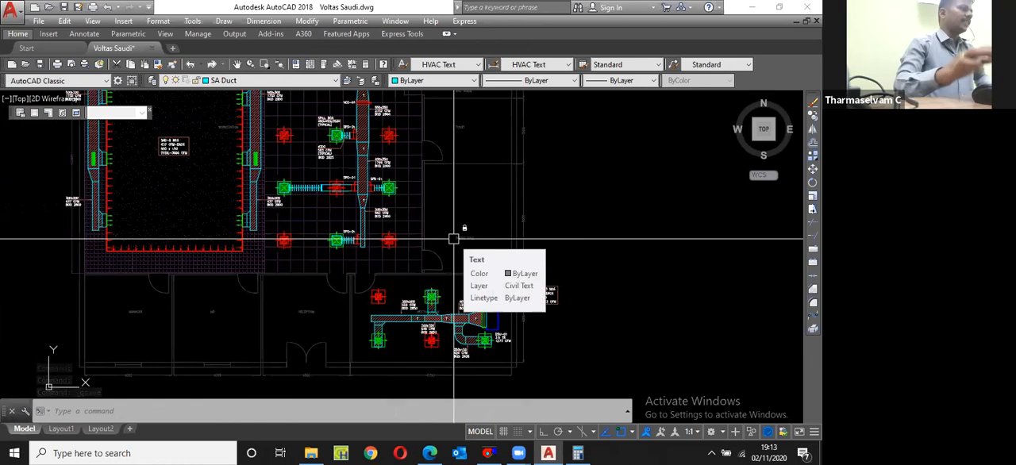
scroll(323, 291, up, 3)
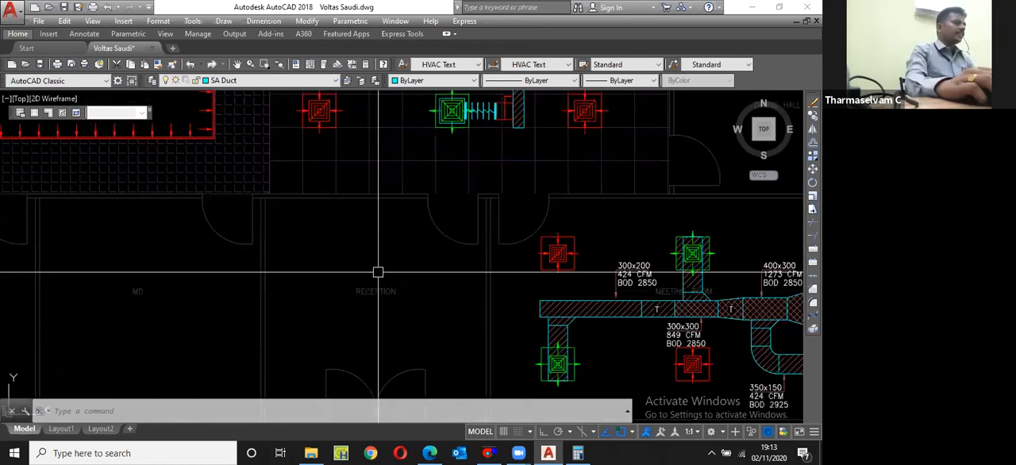
scroll(386, 272, down, 3)
scroll(272, 315, up, 2)
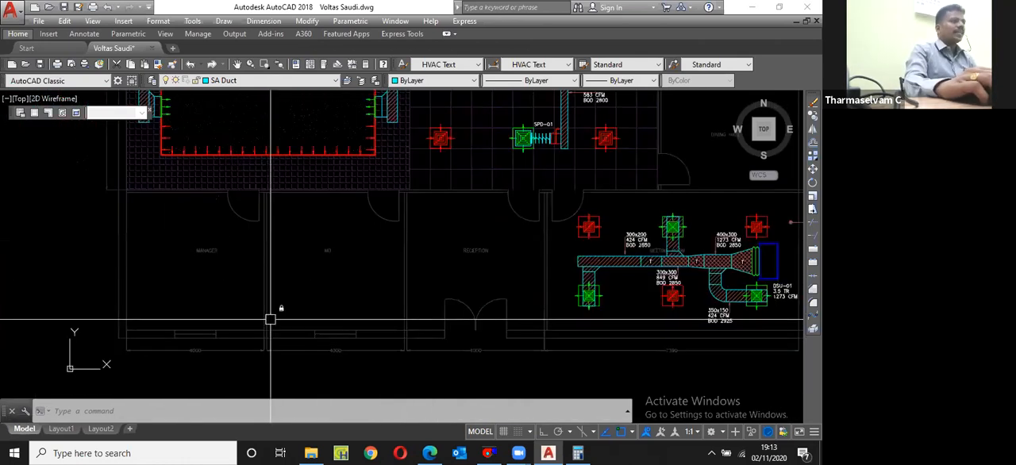
scroll(277, 315, down, 1)
scroll(334, 303, down, 2)
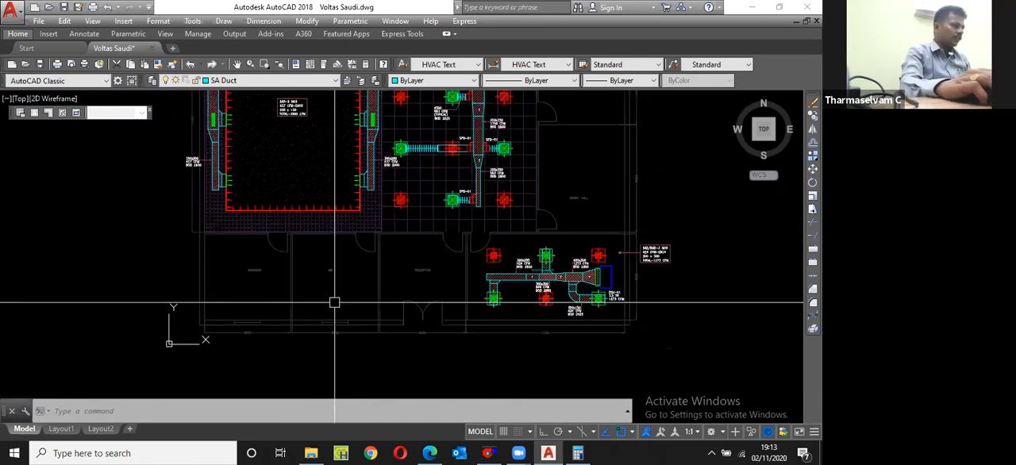
scroll(384, 256, down, 1)
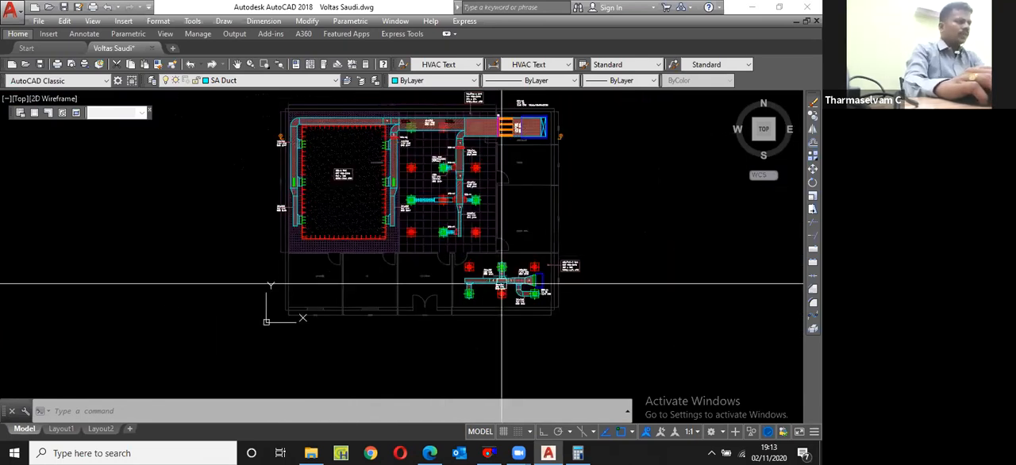
scroll(528, 223, up, 4)
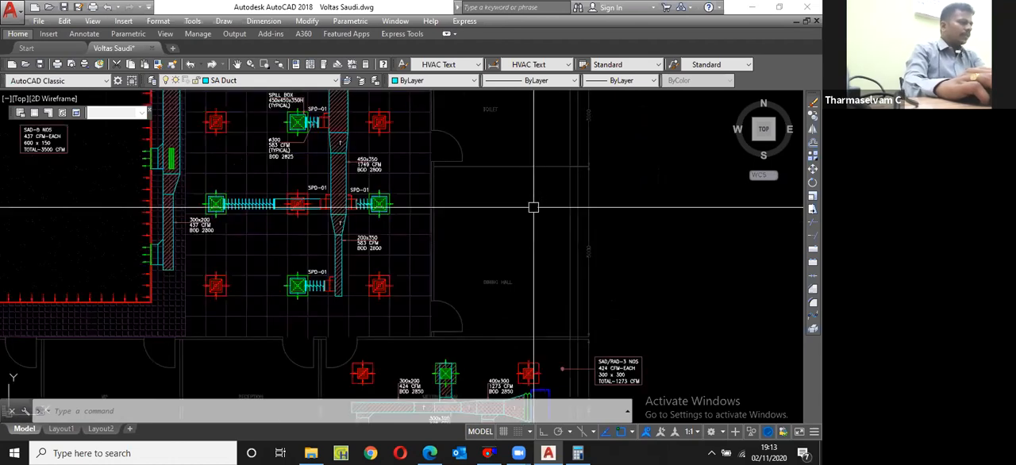
scroll(365, 299, down, 4)
scroll(444, 287, up, 2)
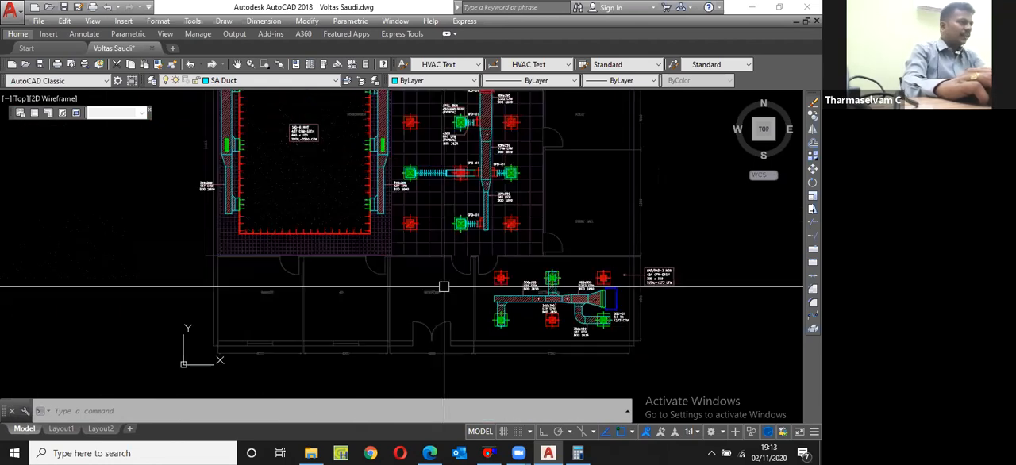
scroll(404, 315, up, 4)
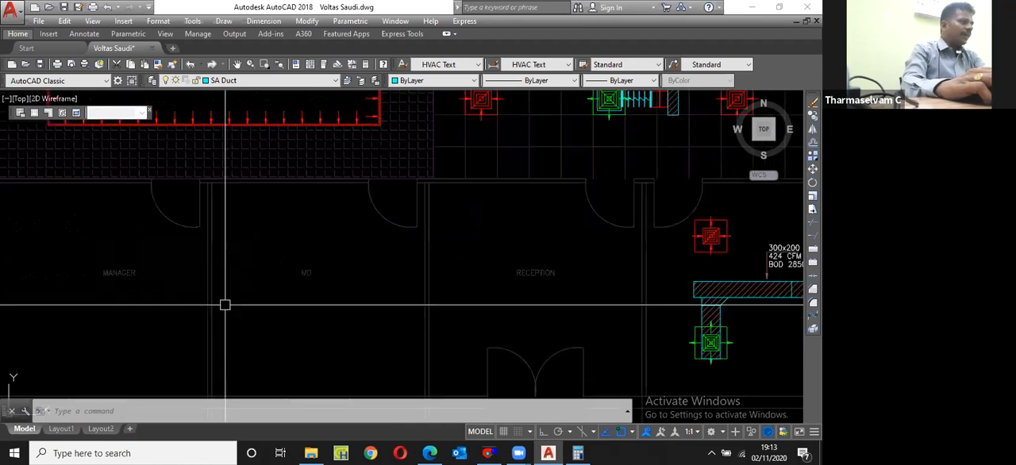
scroll(191, 307, down, 2)
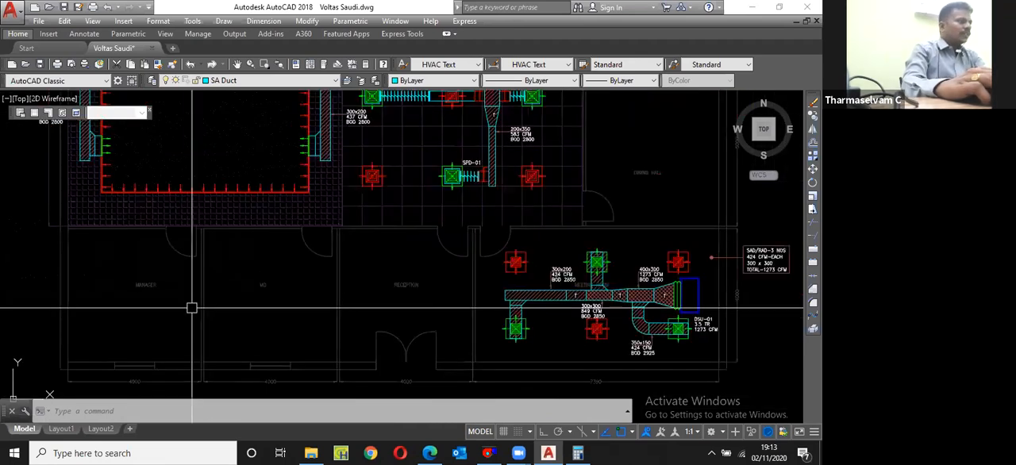
scroll(191, 307, down, 1)
scroll(462, 265, up, 1)
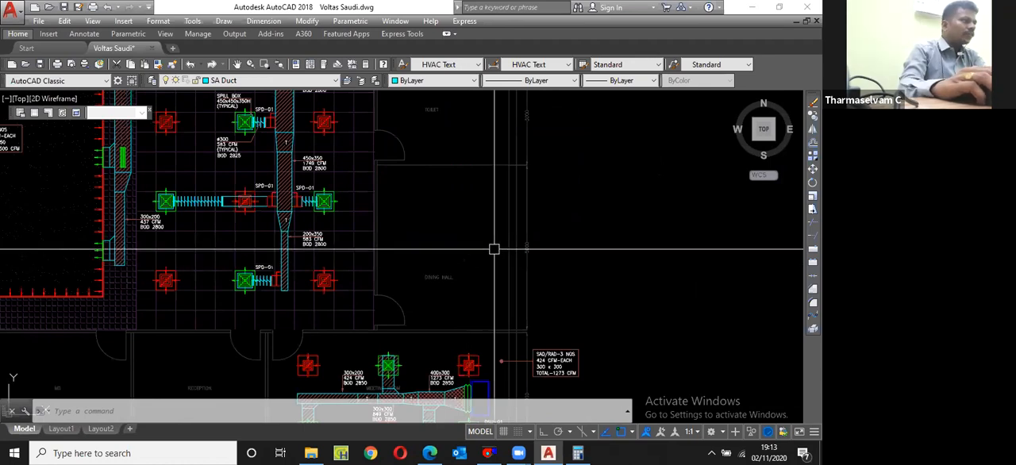
scroll(470, 250, down, 2)
scroll(467, 252, up, 1)
scroll(454, 276, down, 3)
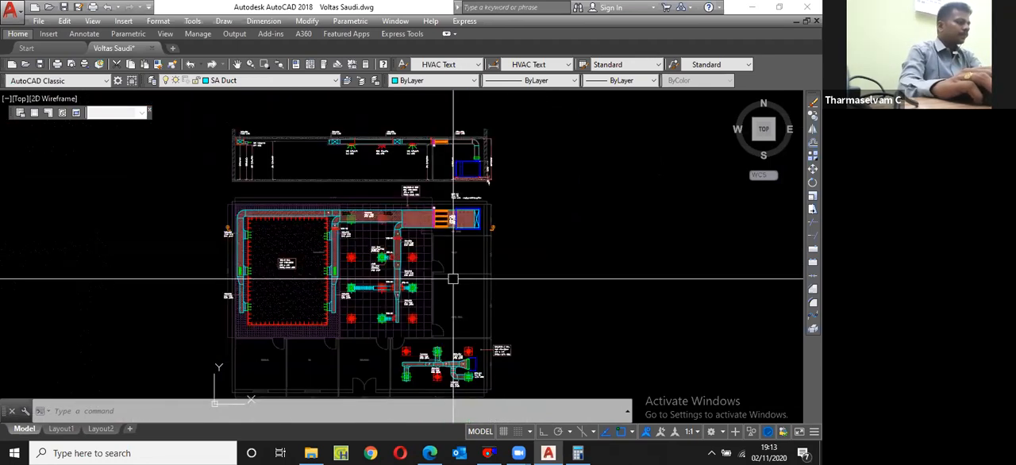
Step: Measure the dining hall's width between its side walls with a linear dimension
scroll(452, 279, up, 5)
text(dli)
scroll(444, 322, up, 2)
key(Return)
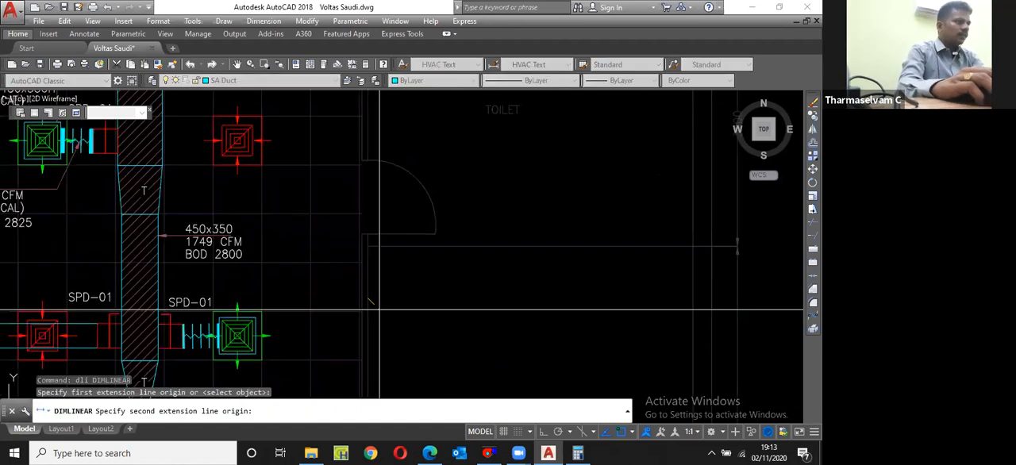
scroll(380, 311, down, 3)
click(641, 292)
click(641, 292)
click(641, 293)
scroll(536, 330, up, 3)
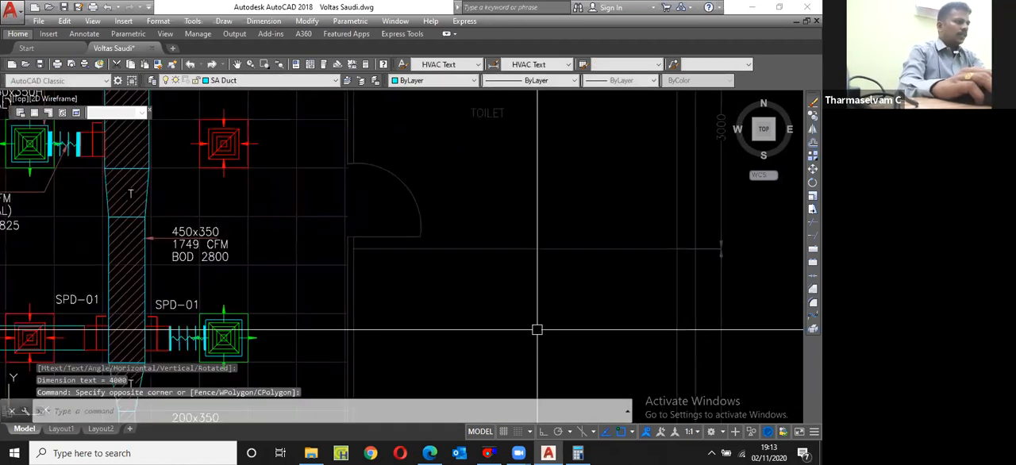
Step: Switch to Calculator and compute the dining hall's floor area as 5 × 4
click(579, 453)
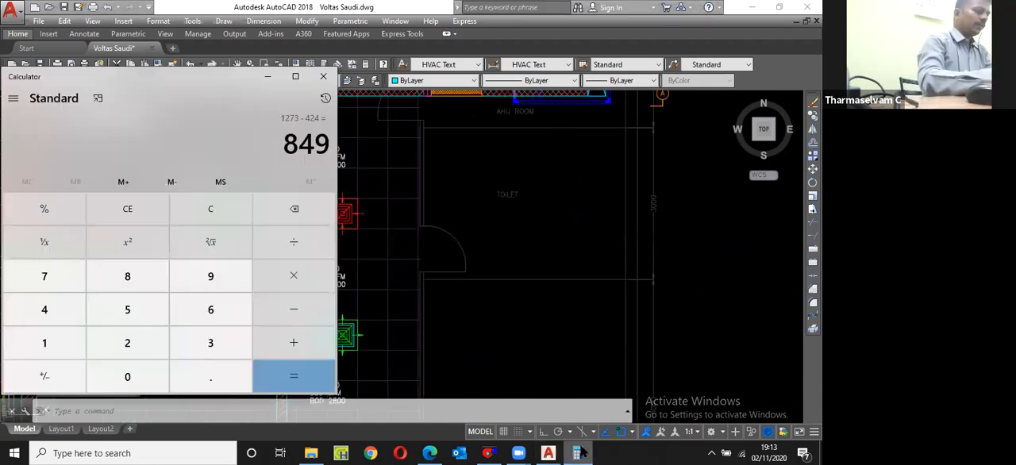
text(5)
text(*4=)
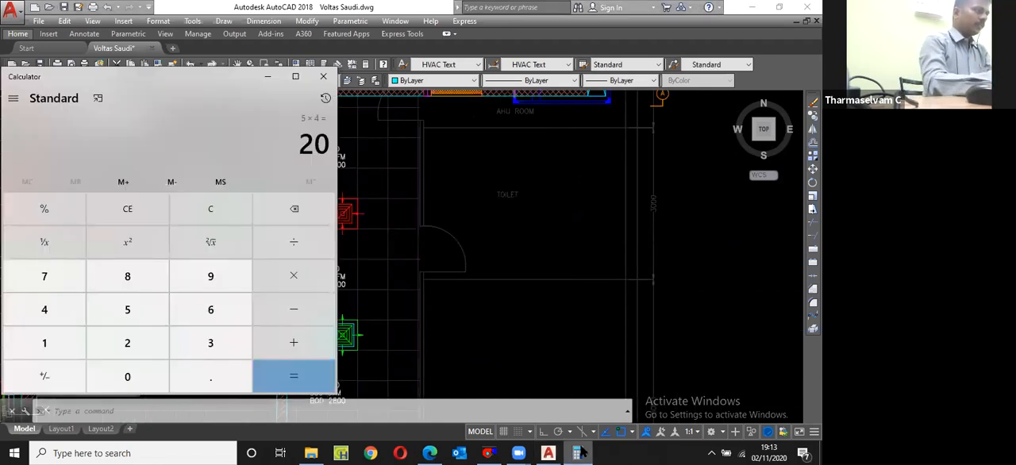
text(*10.76)
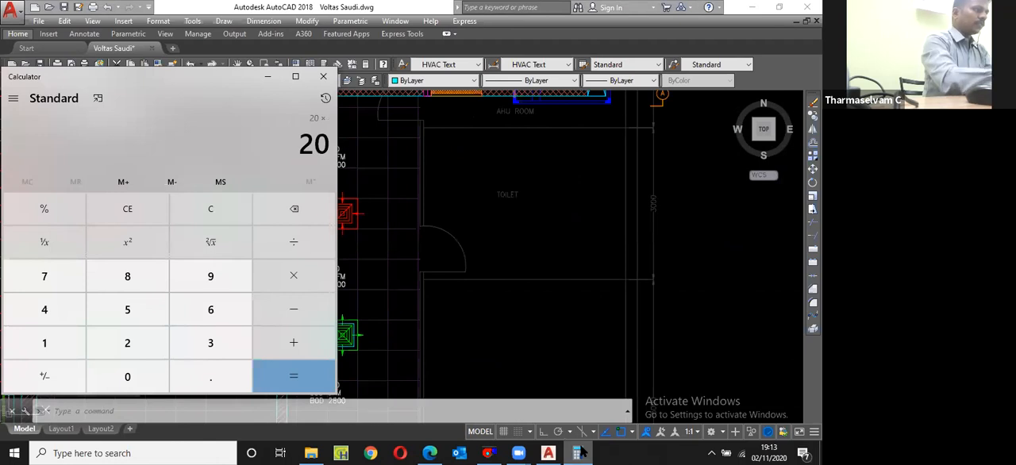
text(/100=)
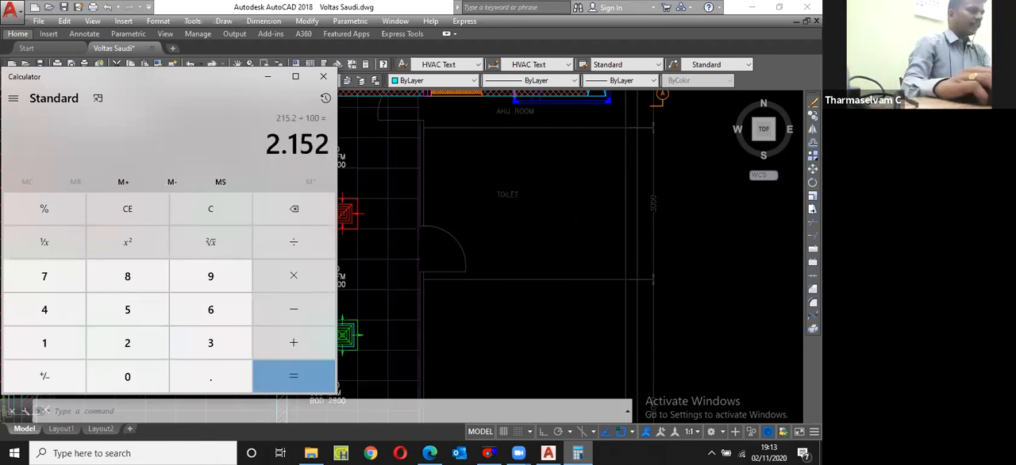
Step: Switch back to the AutoCAD drawing and make AHU the current layer for work in the dining hall
click(565, 227)
middle_drag(531, 393, 468, 236)
text(r)
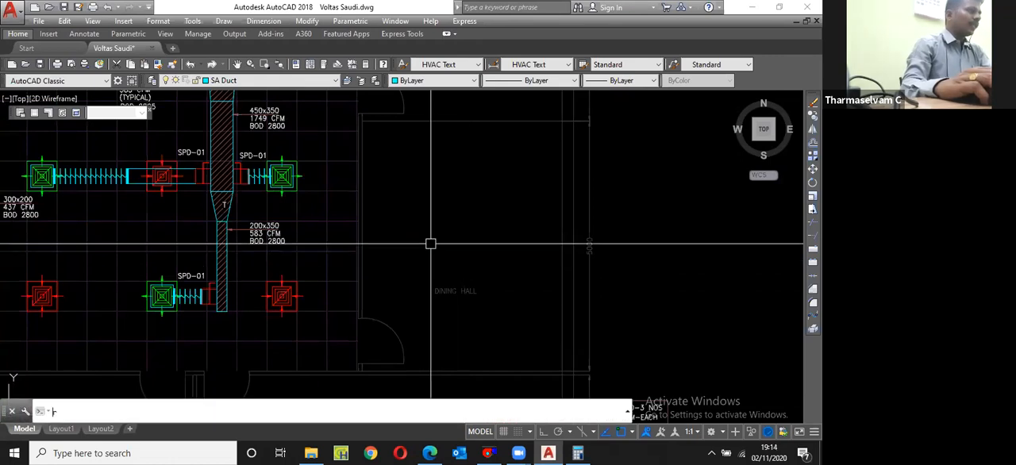
text(ec)
key(Return)
click(242, 80)
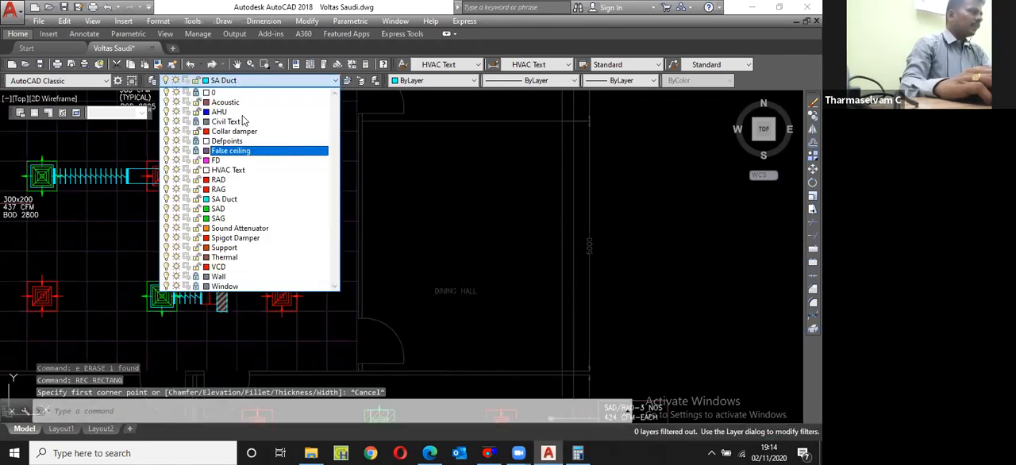
click(219, 112)
text(rec)
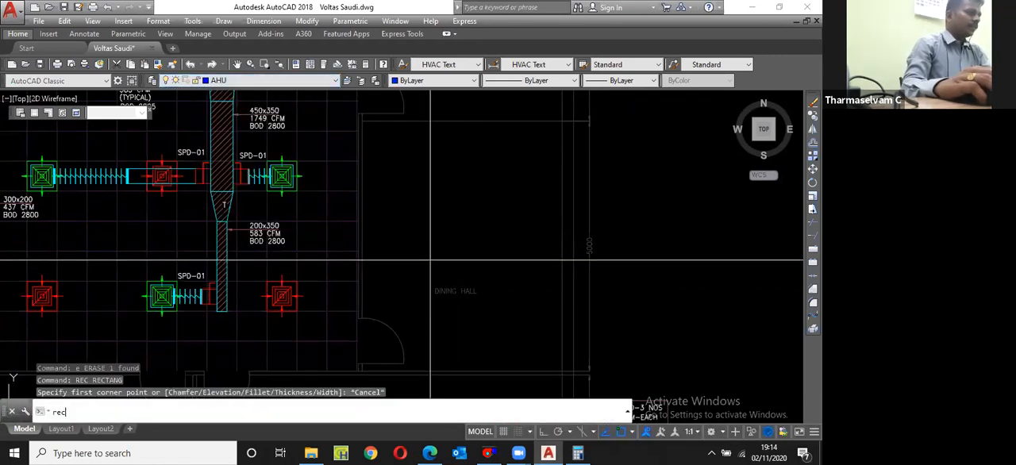
Step: Draw a 950 × 950 rectangle just above the dining hall label
key(Return)
click(485, 212)
text(d)
key(Return)
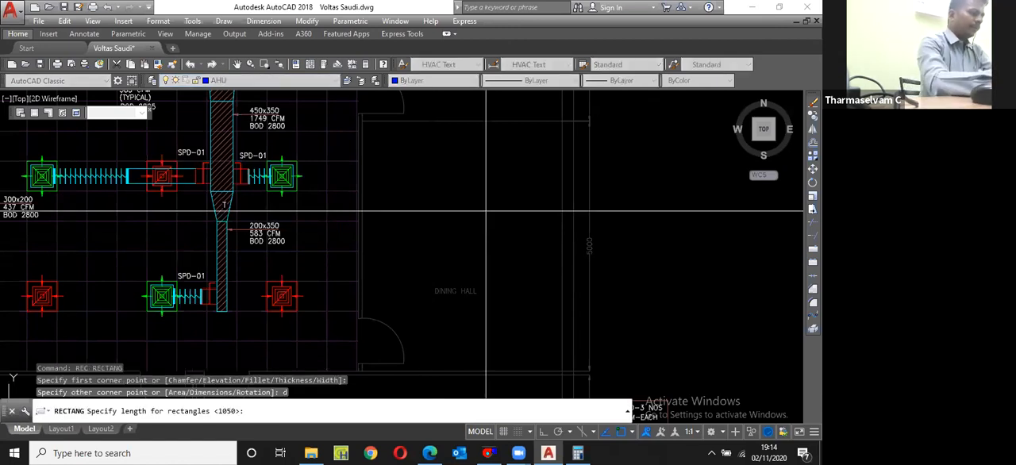
text(950)
key(Return)
text(950)
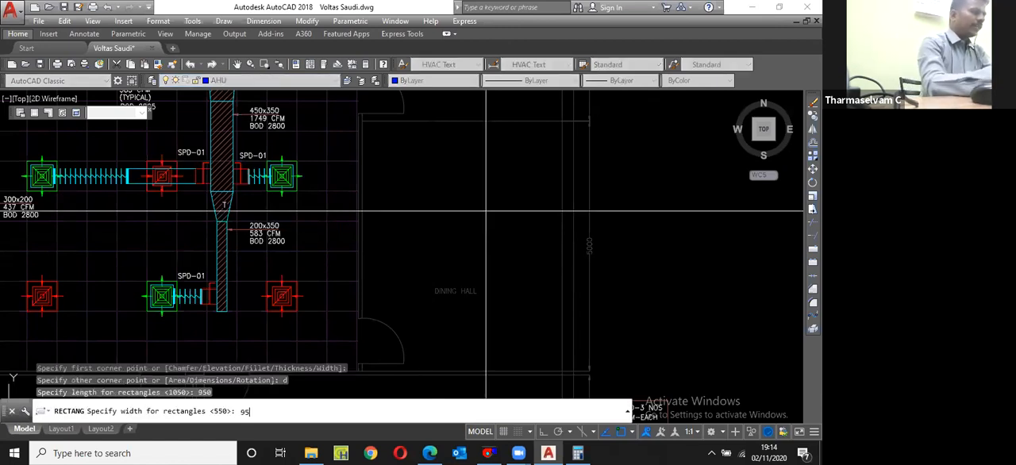
key(Return)
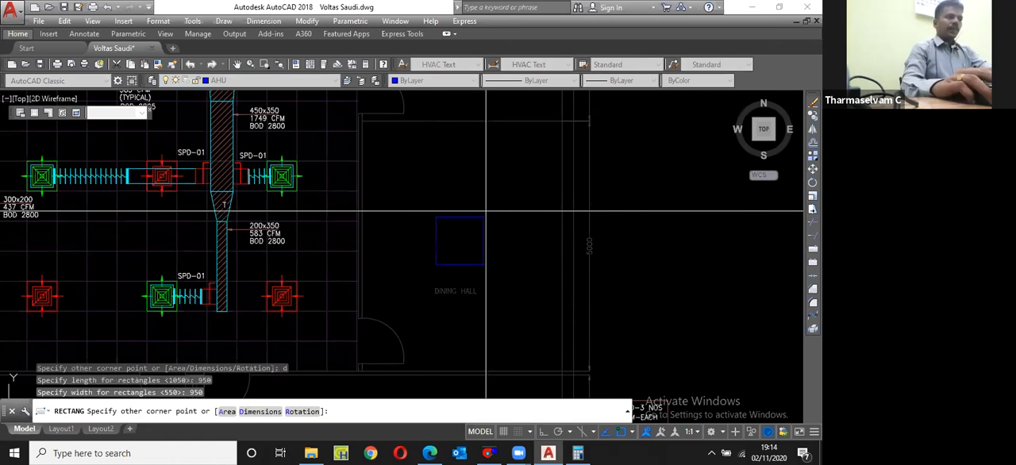
click(517, 239)
Step: Offset the 950 × 950 square inward by 25
scroll(492, 234, up, 2)
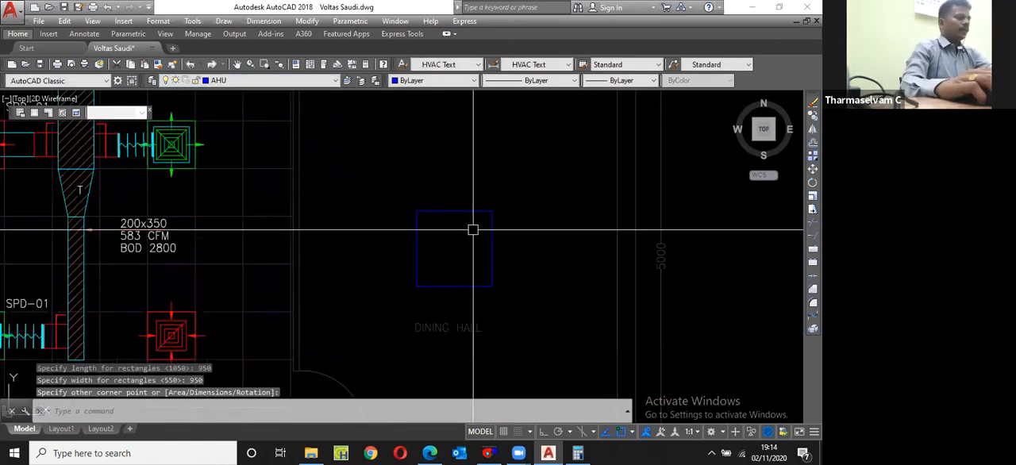
text(o)
key(Return)
text(25)
key(Return)
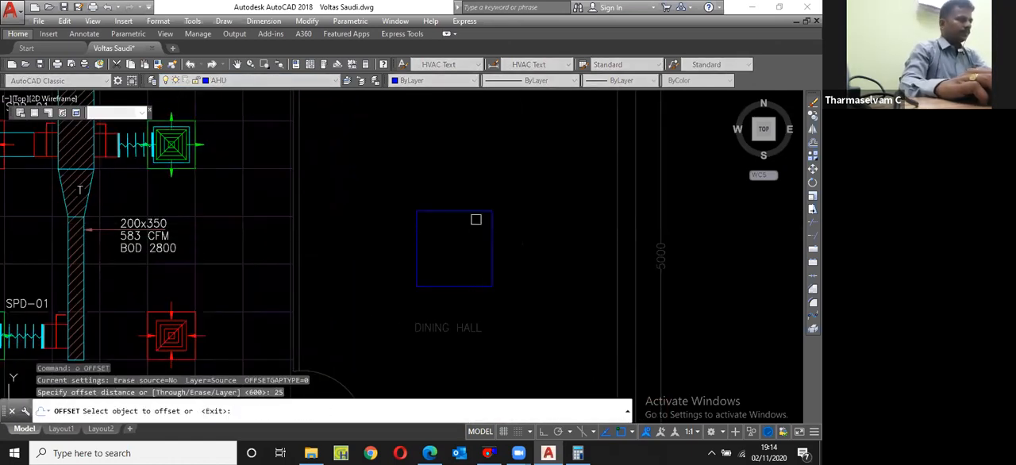
scroll(476, 214, up, 2)
click(468, 211)
click(467, 231)
scroll(433, 236, up, 2)
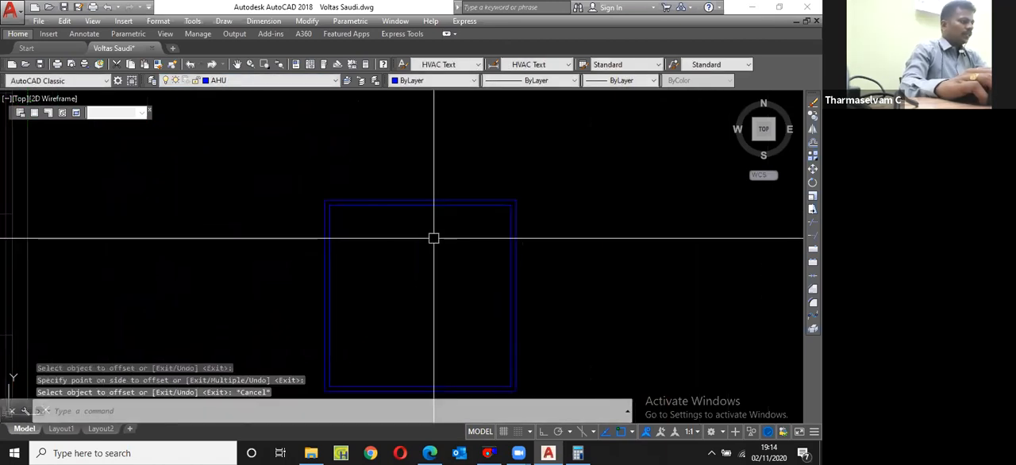
key(Escape)
text(re)
key(Escape)
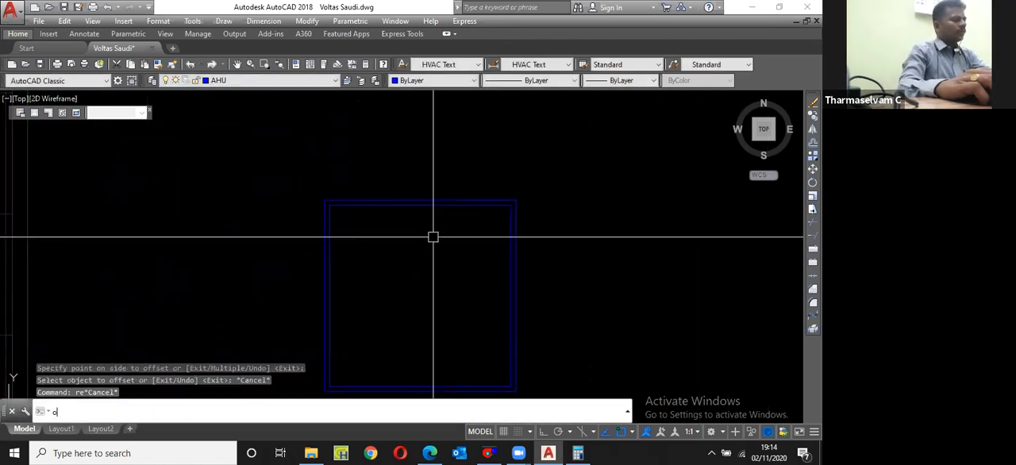
text(o)
key(Return)
text(500)
key(Return)
click(437, 207)
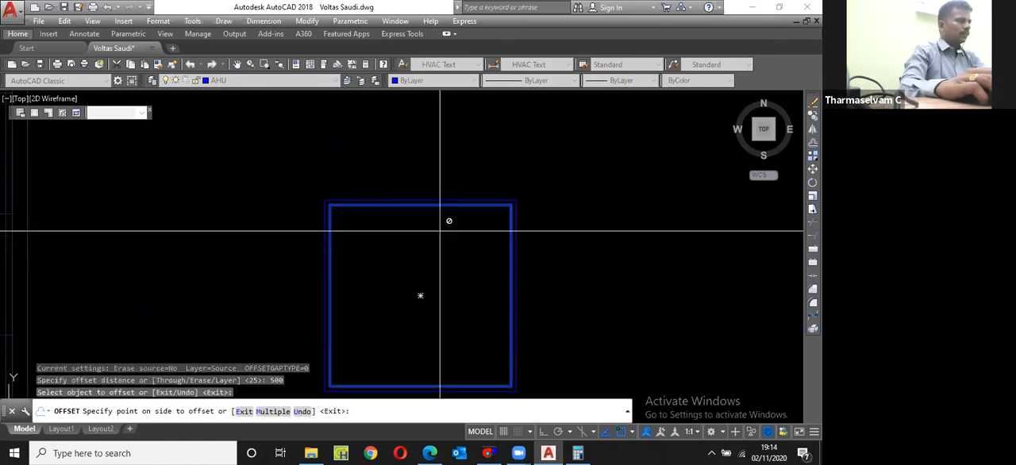
key(Escape)
Step: Offset the inner square of the double frame inward by 150
text(o)
key(Return)
text(150)
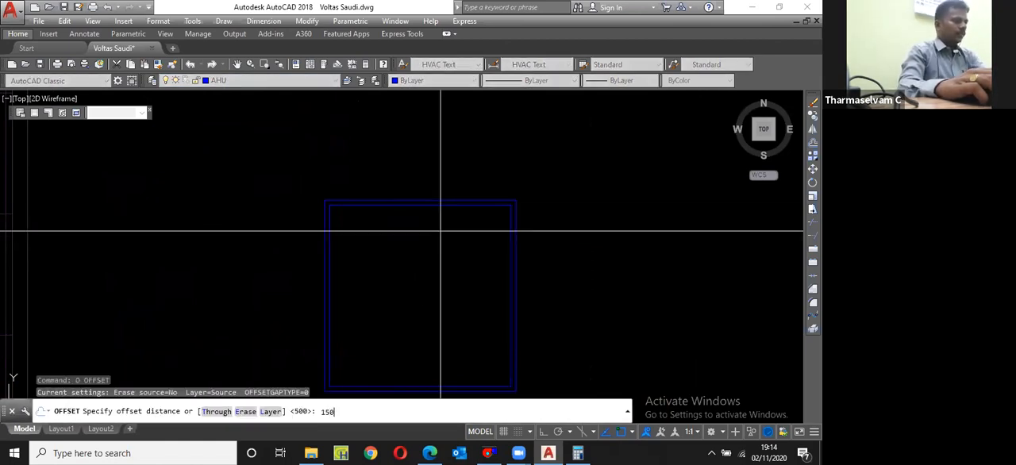
key(Return)
click(444, 206)
click(444, 236)
key(Escape)
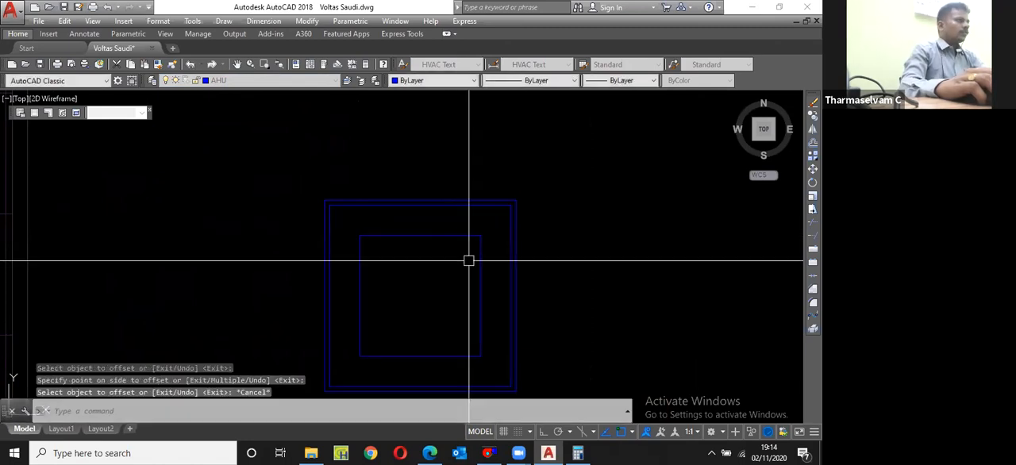
Step: Hatch the inside of the innermost square
scroll(467, 259, down, 2)
text(h)
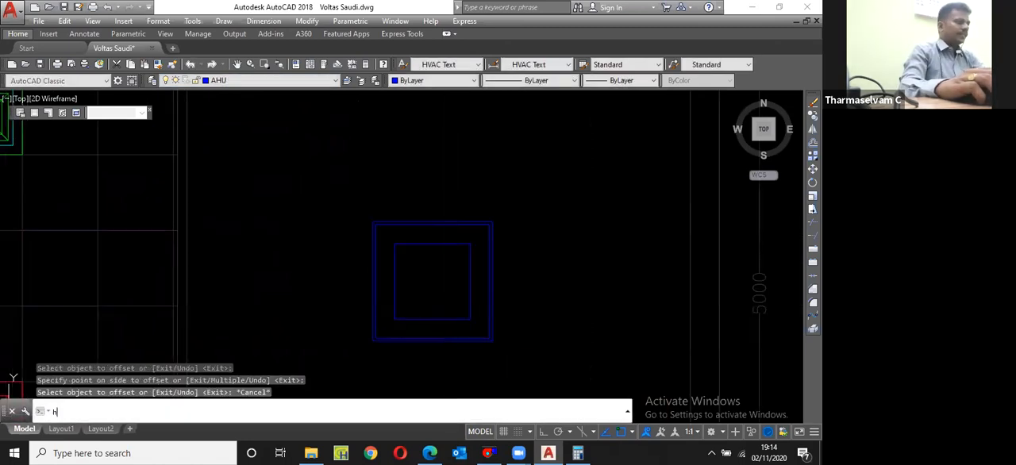
key(Return)
click(448, 286)
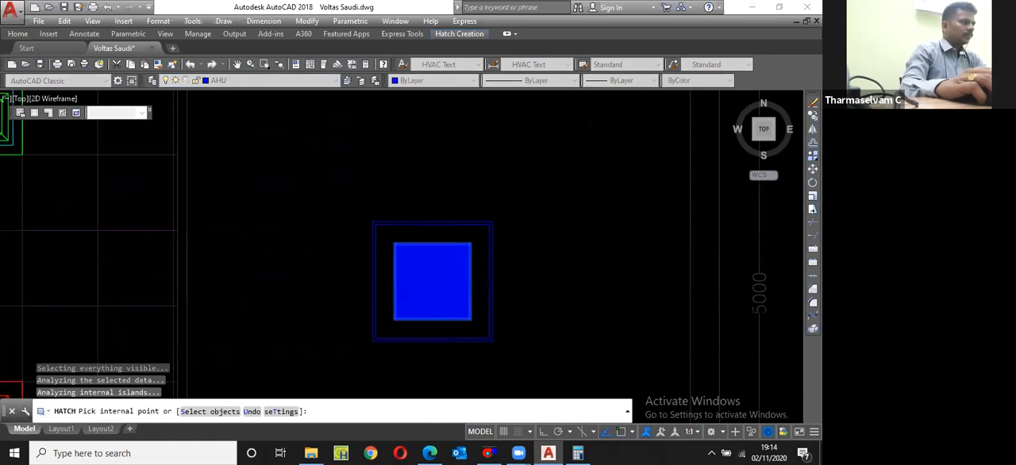
scroll(442, 220, up, 5)
scroll(439, 244, down, 3)
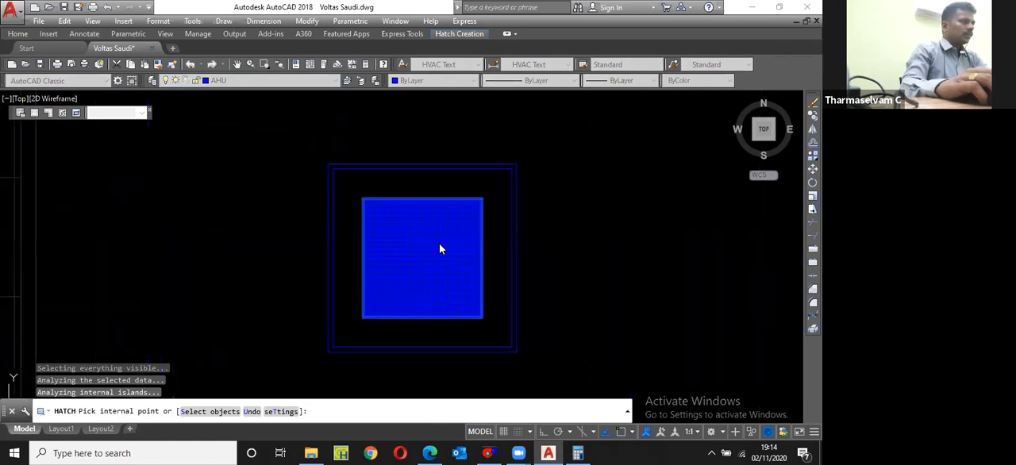
key(Return)
Step: Edit the innermost square's ANGLE hatch, previewing scale 2 and then applying scale 5
right_click(439, 244)
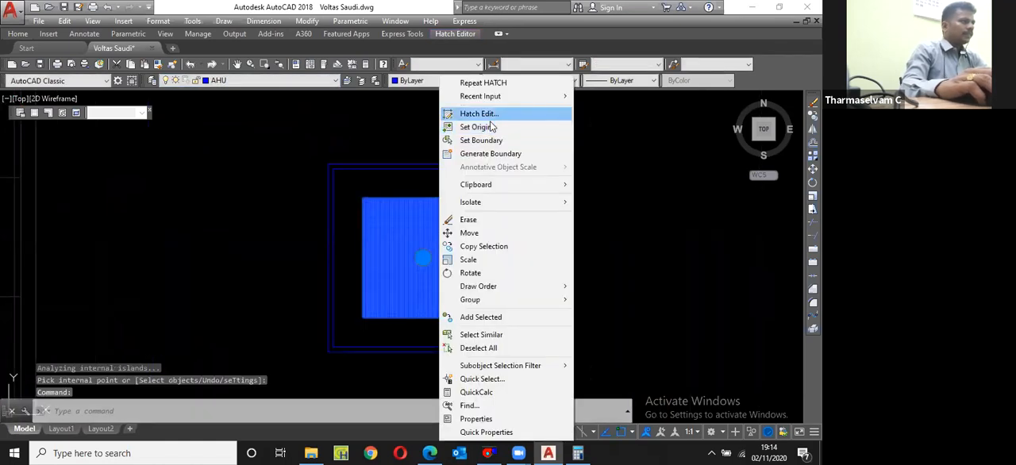
click(488, 116)
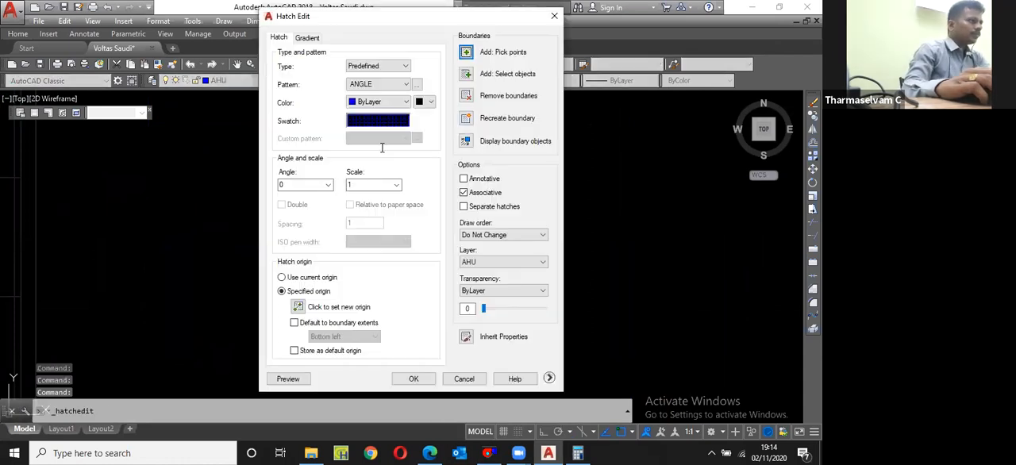
double_click(365, 187)
text(2)
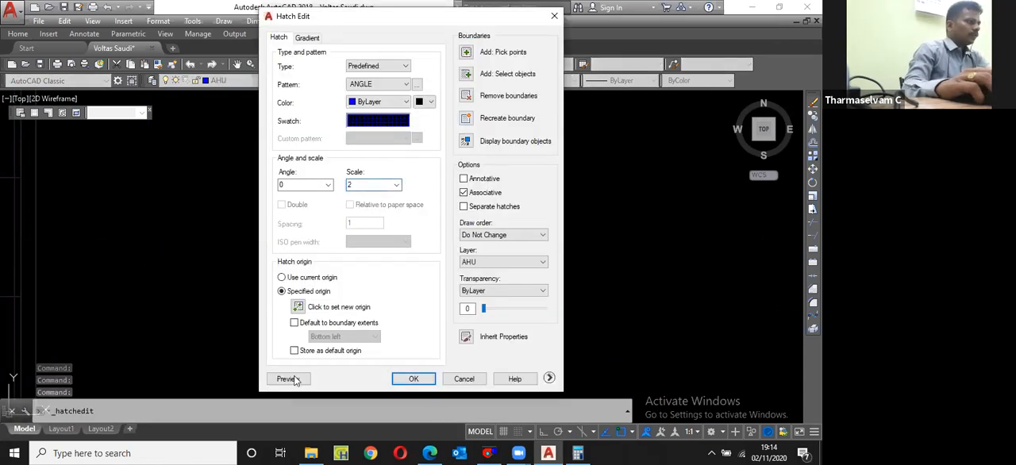
click(287, 378)
key(Escape)
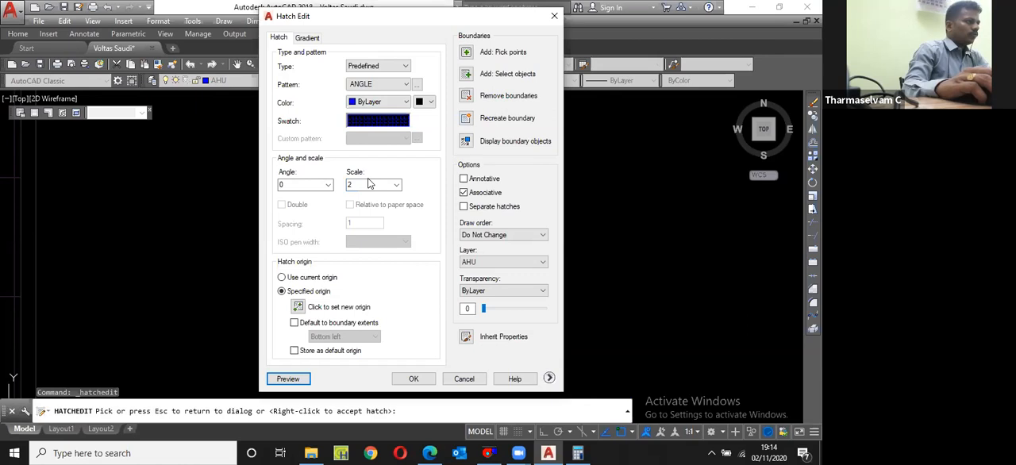
double_click(361, 188)
text(5)
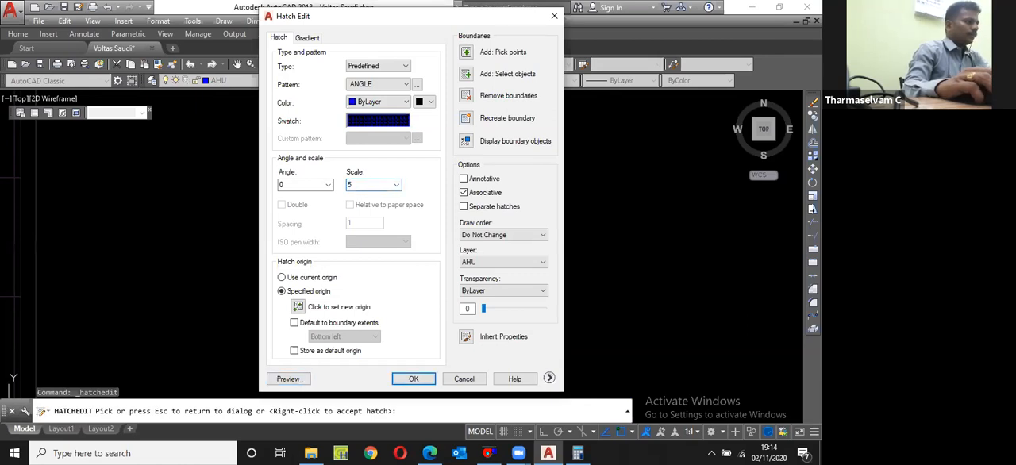
click(288, 379)
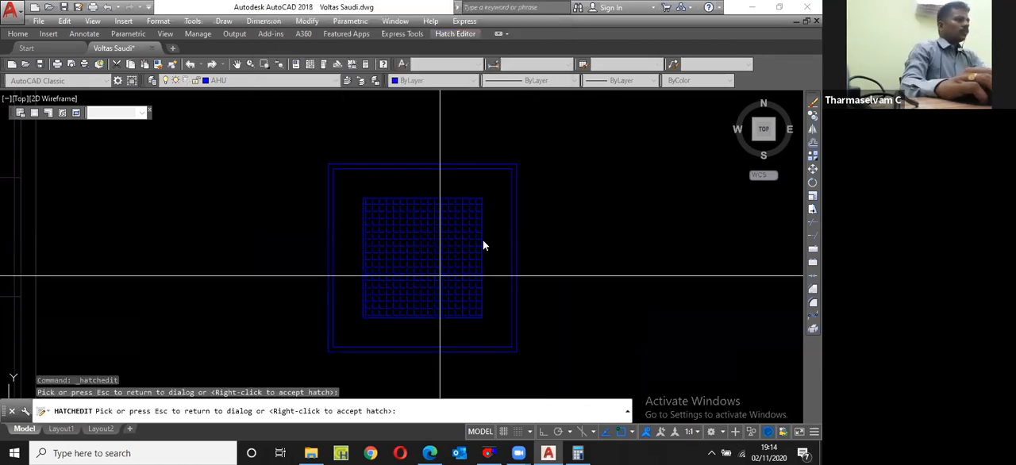
key(Escape)
click(413, 378)
key(Escape)
Step: Change the colour of the innermost square and its hatch to red
click(353, 189)
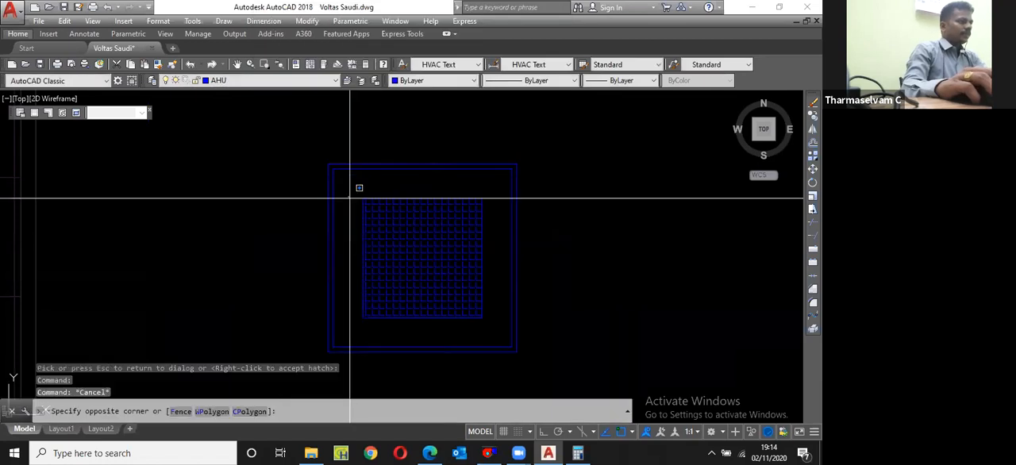
click(494, 328)
click(421, 80)
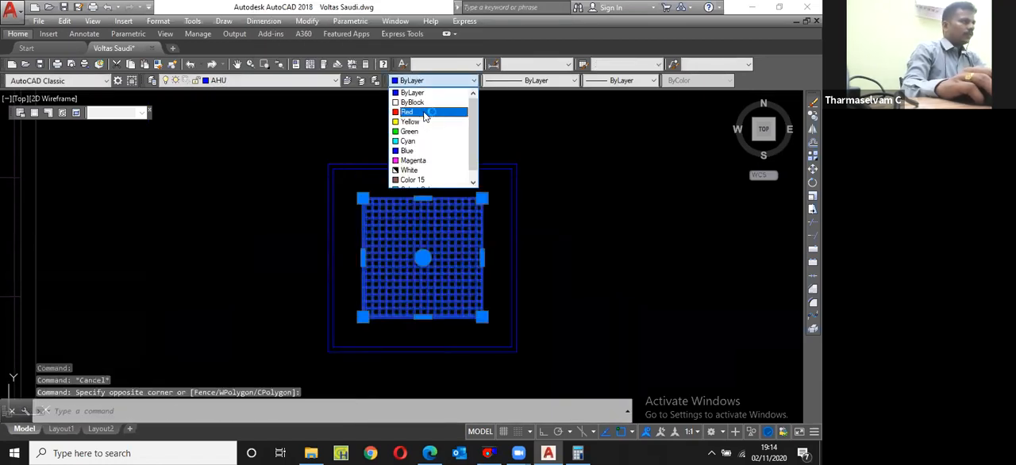
click(425, 109)
key(Escape)
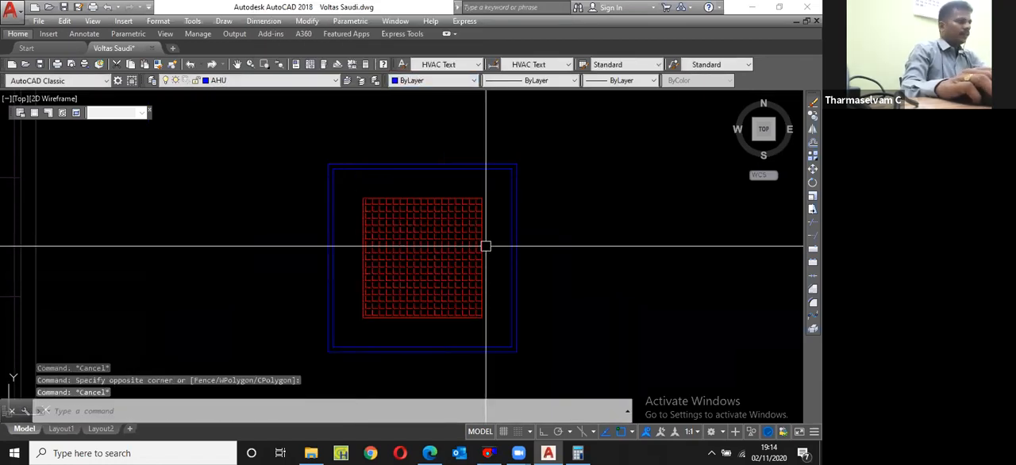
Step: Measure the side length of the red hatched square with a temporary linear dimension
text(rec)
key(Return)
scroll(480, 214, up, 5)
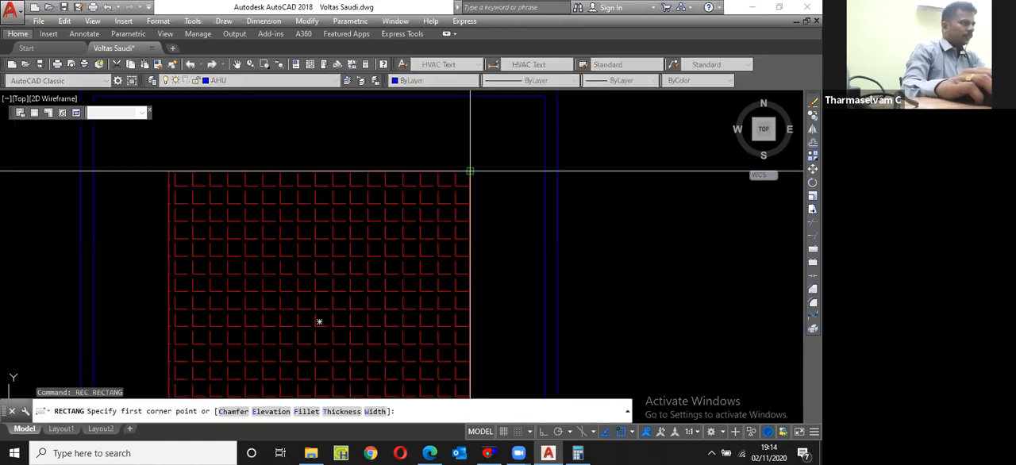
key(Escape)
text(dii)
key(Return)
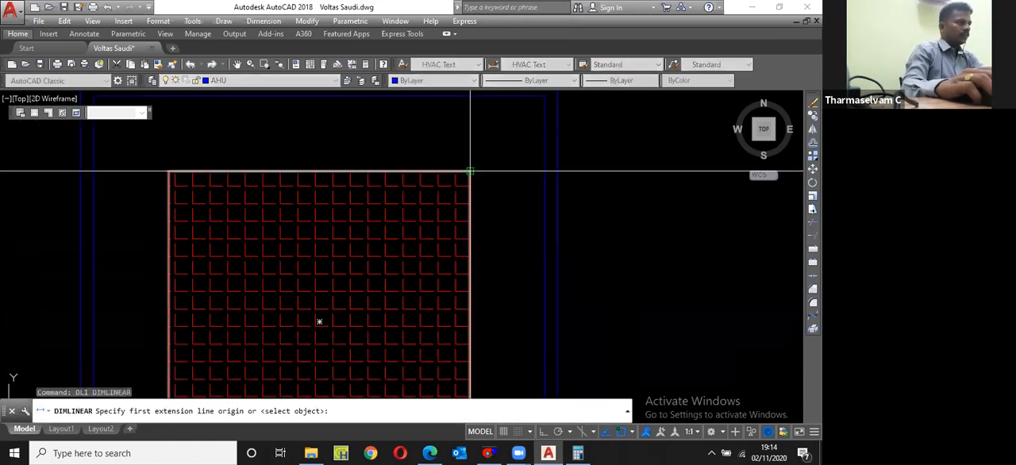
click(469, 171)
scroll(477, 202, down, 4)
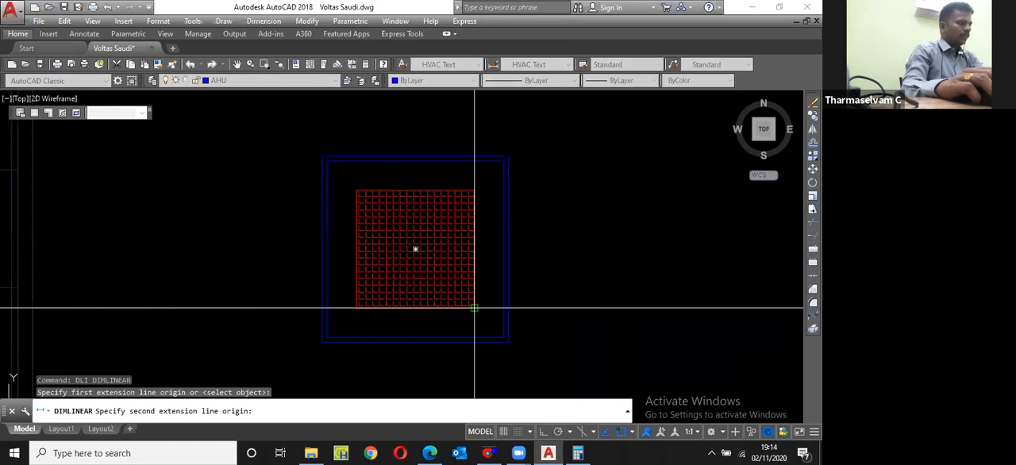
click(474, 307)
scroll(476, 303, up, 2)
key(Escape)
Step: Draw a rectangle 600 long and 50 wide starting just beside the red square's lower right corner
text(rec)
key(Return)
click(484, 302)
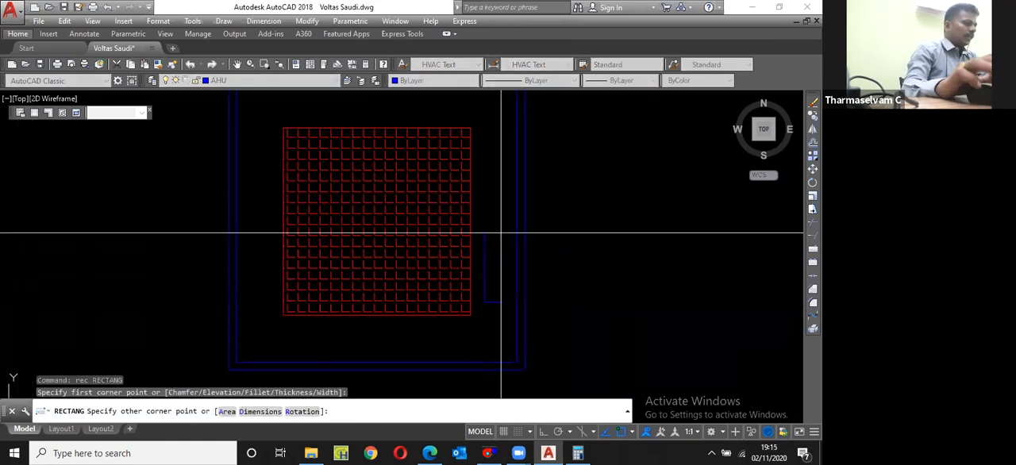
text(d)
key(Return)
text(600)
key(Return)
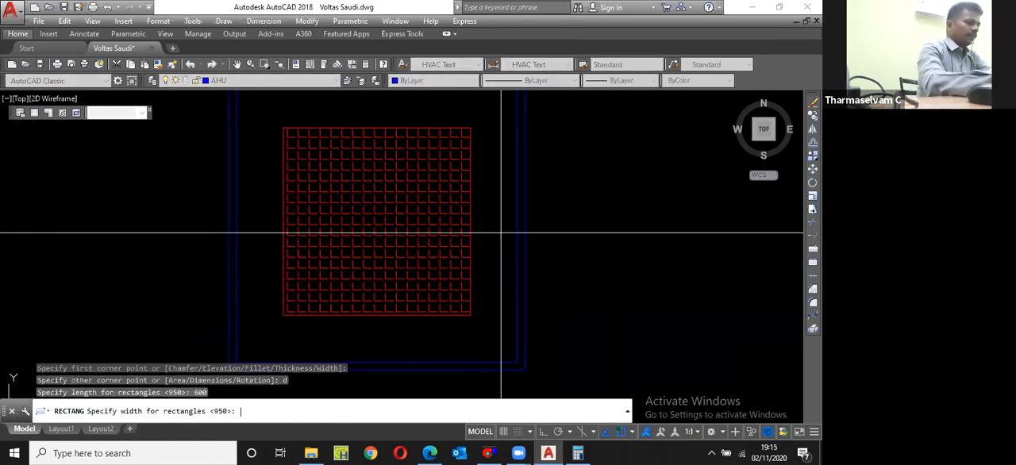
text(50)
key(Return)
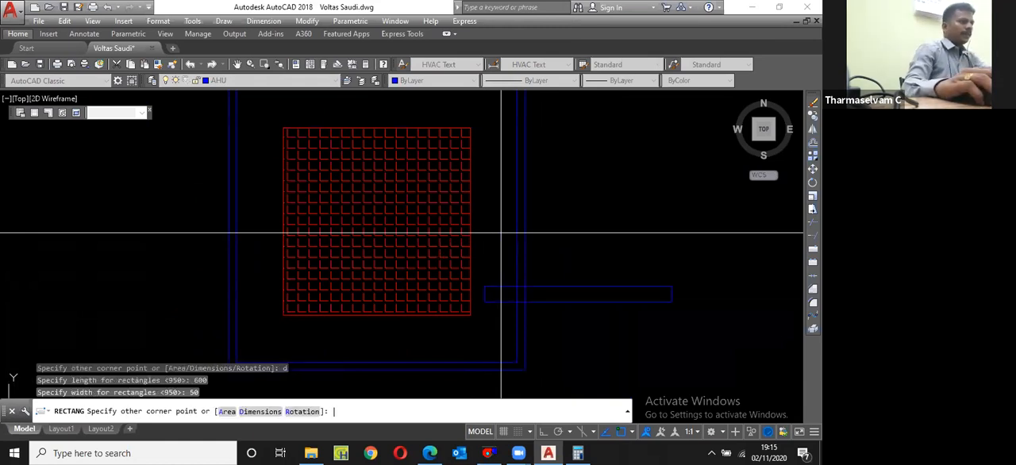
click(508, 244)
Step: Rotate the 600 × 50 rectangle 90° with ortho on so it stands upright beside the red hatched square
scroll(509, 304, up, 4)
click(507, 302)
text(ro)
key(Return)
click(487, 300)
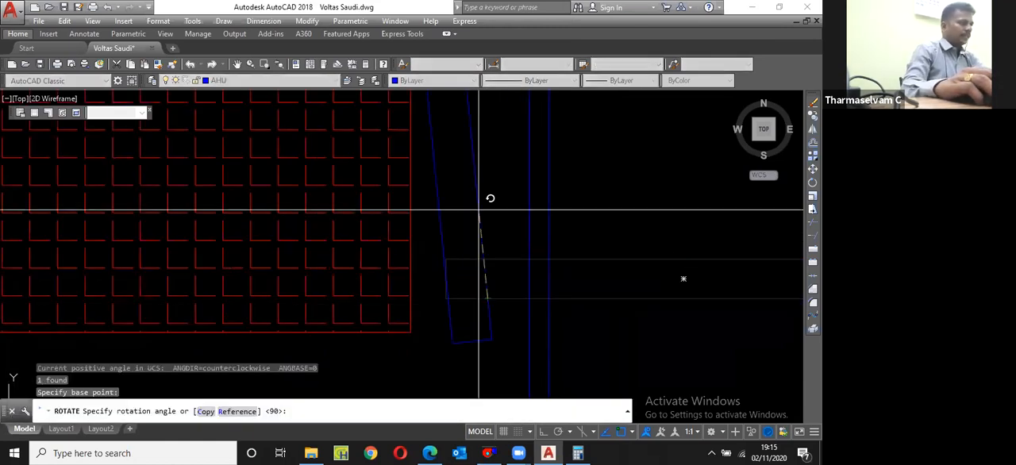
key(F8)
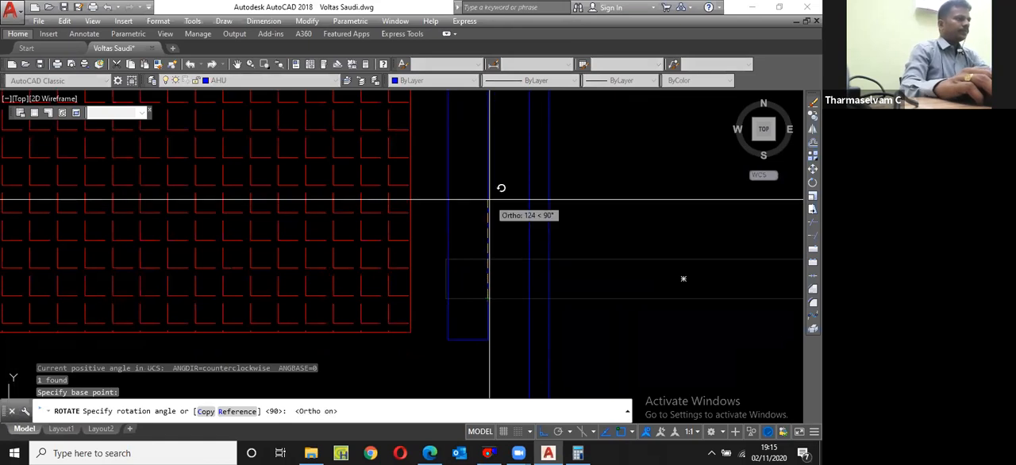
click(489, 200)
Step: Move the upright bar by its centre to midway between the red square's right side and the inner blue frame
scroll(483, 207, down, 5)
text(m)
key(Return)
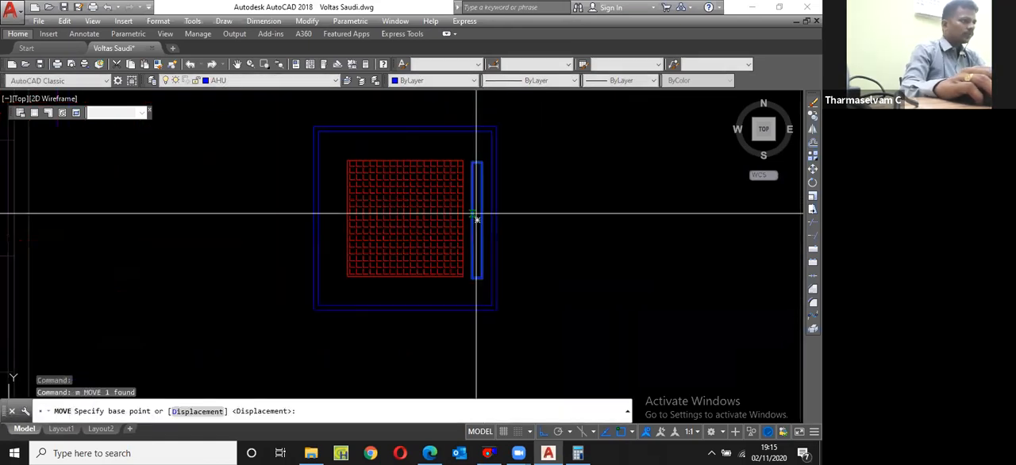
scroll(476, 219, up, 2)
shift+right_click(474, 218)
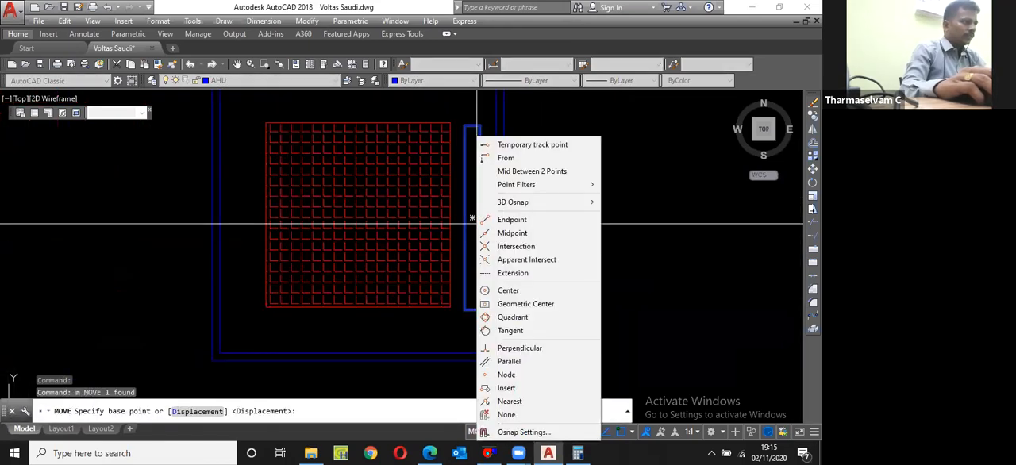
click(508, 172)
click(465, 218)
click(479, 217)
shift+right_click(472, 216)
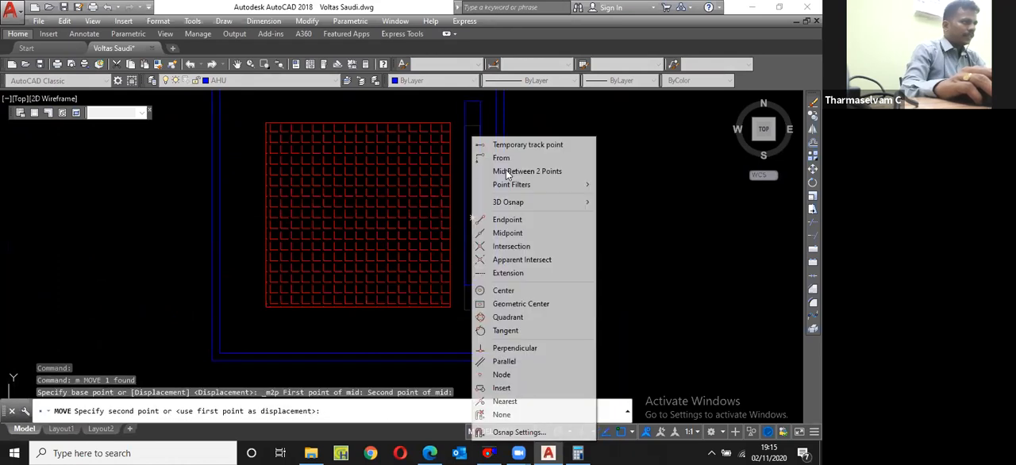
click(506, 171)
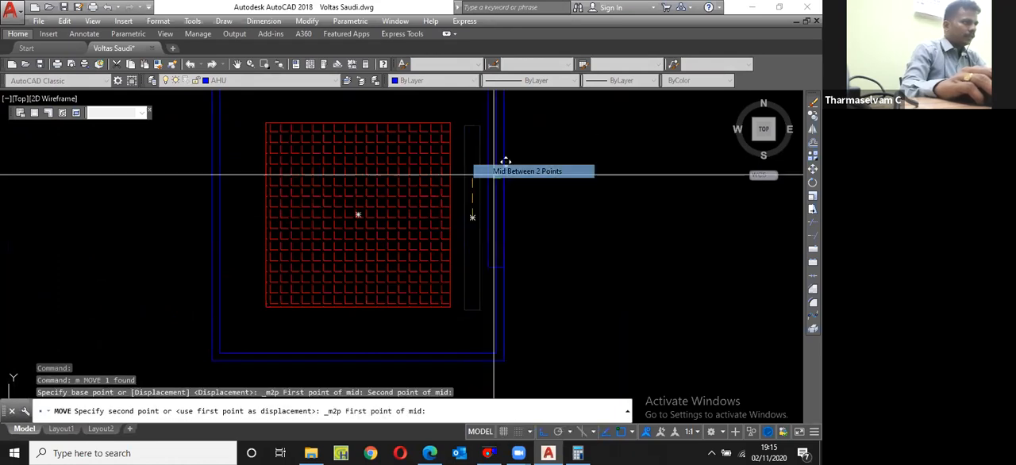
click(450, 214)
click(473, 216)
Step: Mirror the bar across the red square's vertical centreline, keeping the original
scroll(476, 228, down, 2)
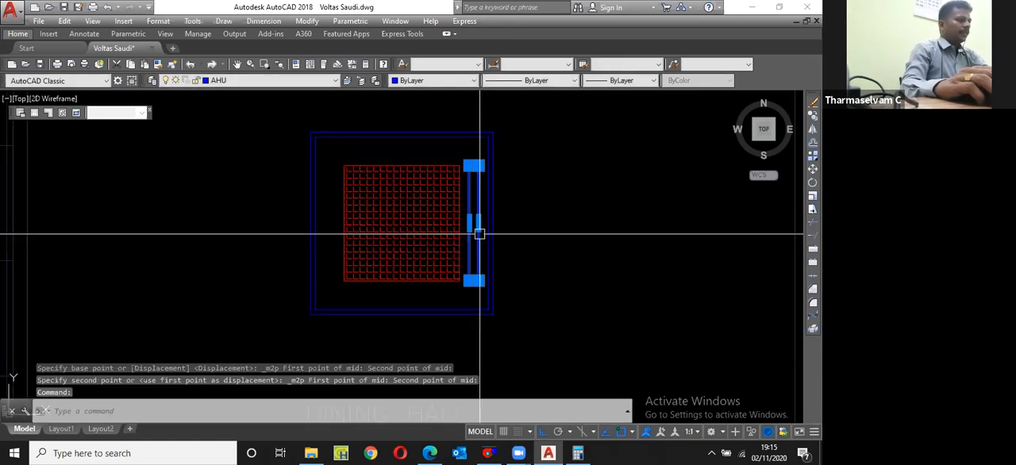
text(mi)
key(Return)
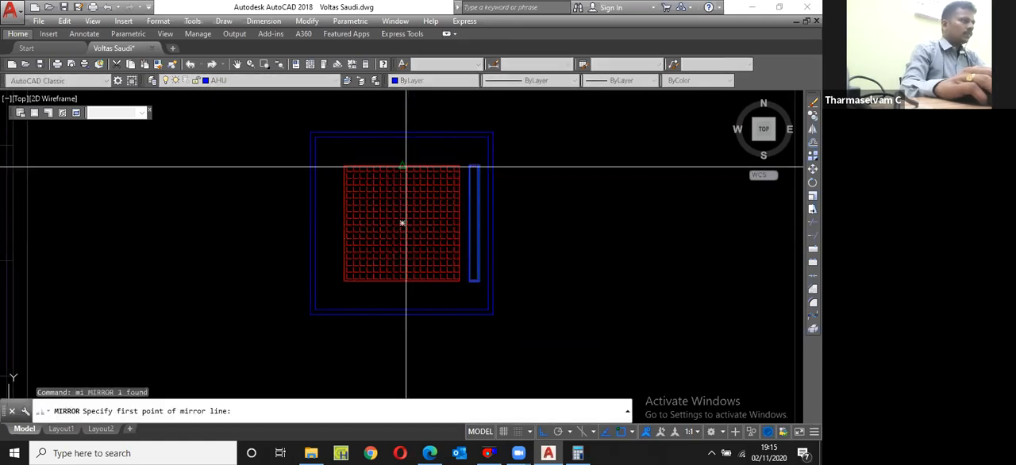
click(406, 166)
click(433, 145)
key(Return)
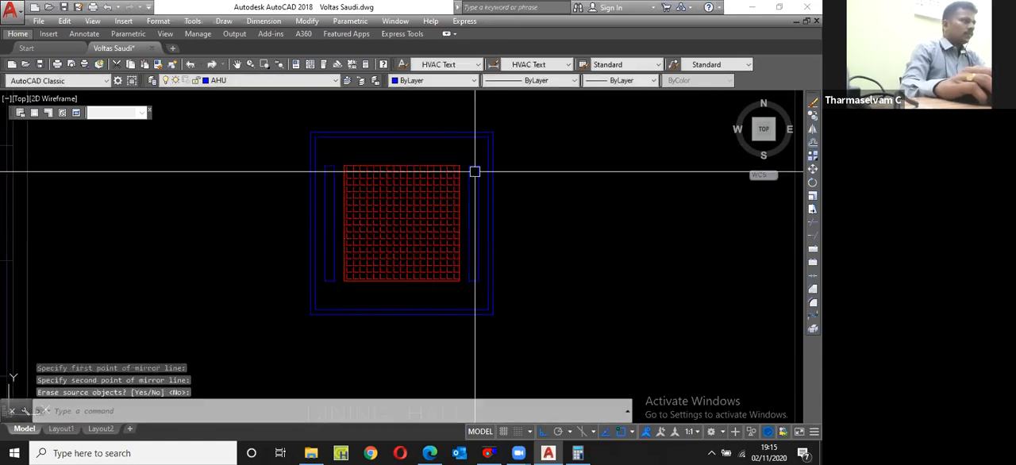
Step: Change the colour of both upright bars to green
click(475, 172)
click(330, 168)
click(408, 80)
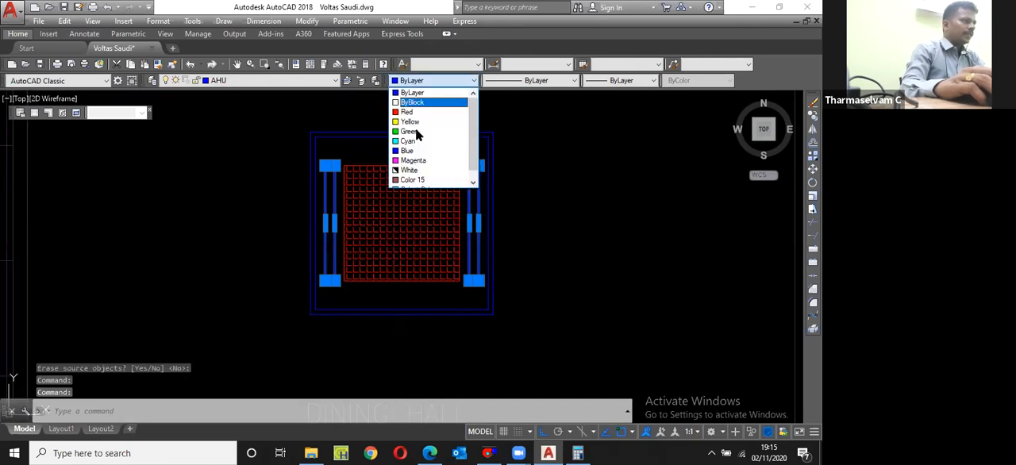
key(Escape)
Step: Copy the two green bars in place, directly on top of the originals
click(474, 185)
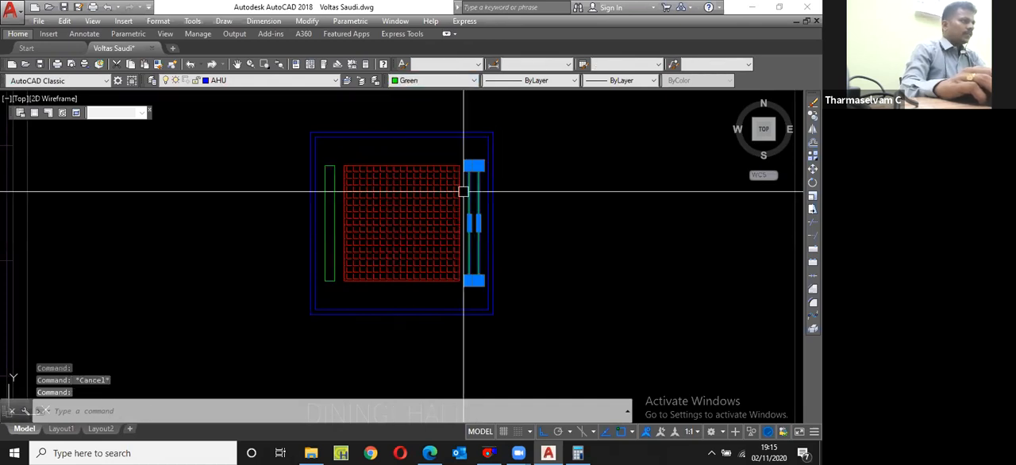
click(333, 194)
text(cp)
key(space)
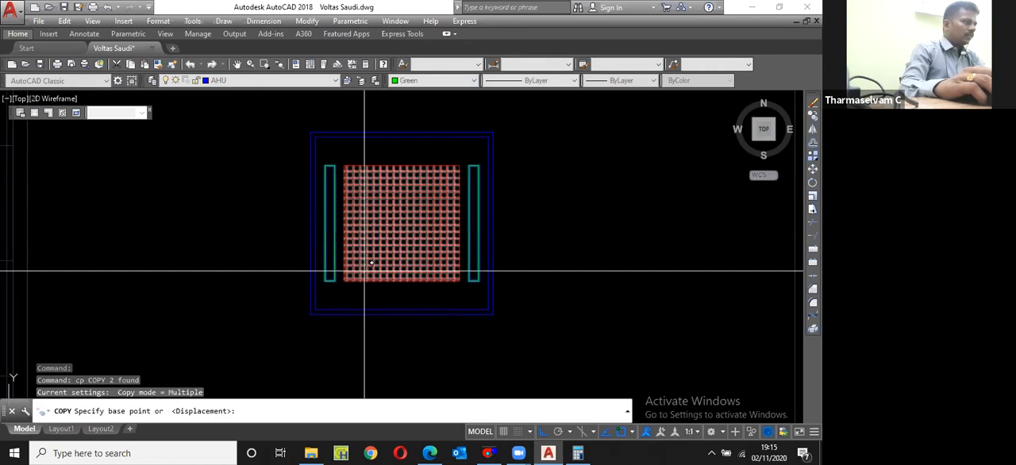
click(338, 218)
click(338, 218)
key(Escape)
Step: Rotate one set of the two green bars 90° about the red square's centre to line its top and bottom sides
click(338, 215)
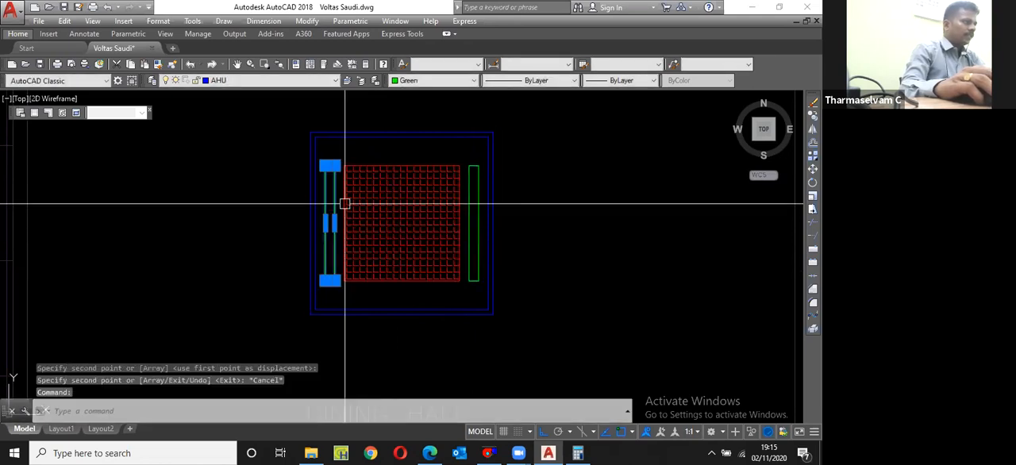
click(471, 185)
text(ro)
key(space)
shift+right_click(420, 270)
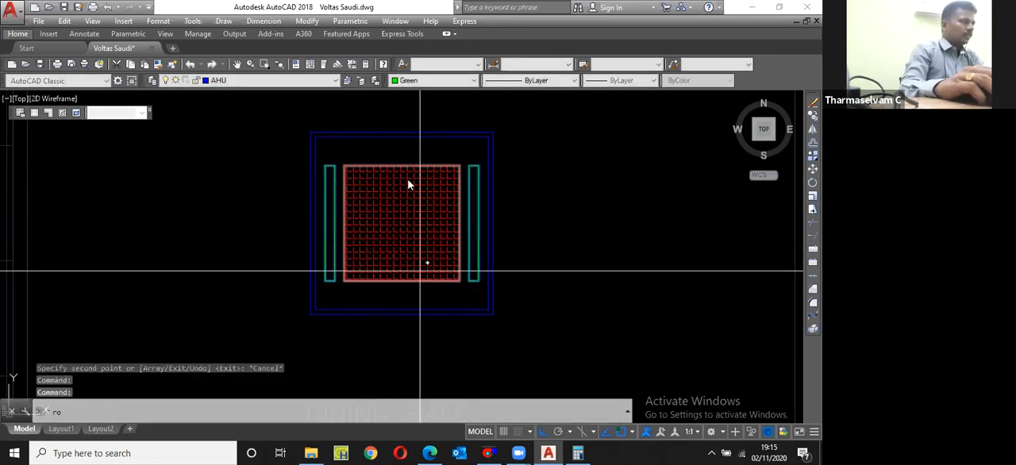
click(451, 171)
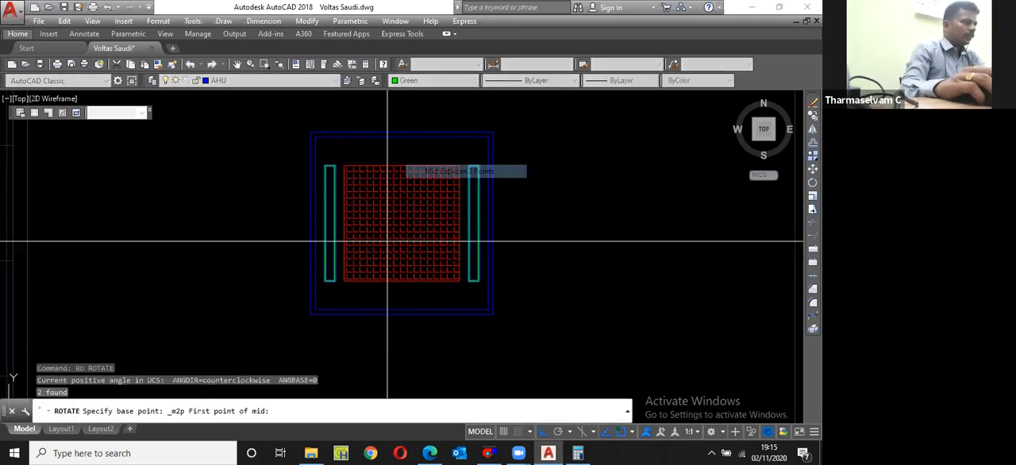
click(343, 280)
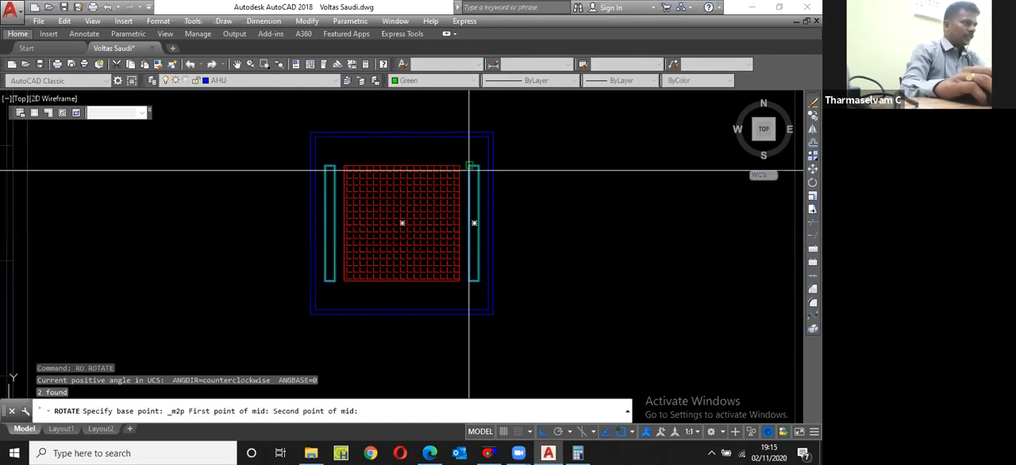
click(469, 169)
key(Return)
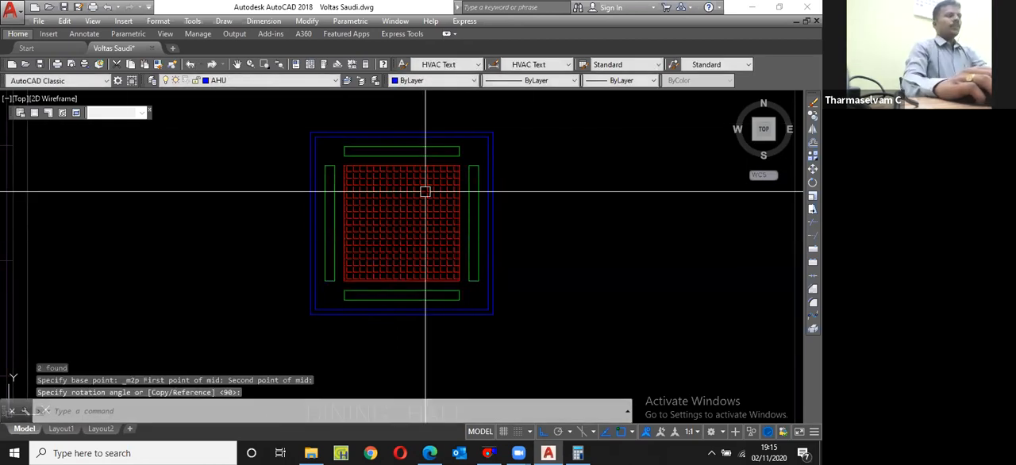
Step: Start a block definition from all the cassette unit's objects and name it "2 TR Cassette"
scroll(425, 191, down, 4)
click(351, 193)
click(488, 278)
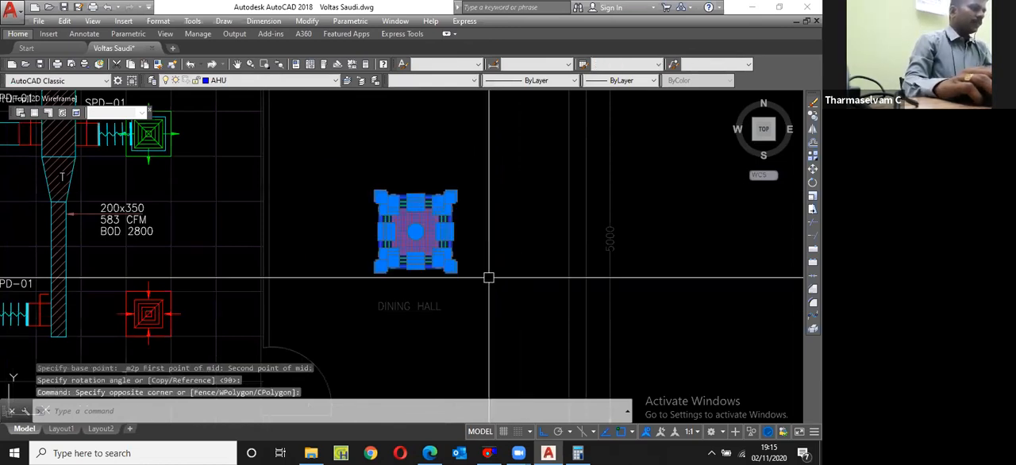
text(b)
key(Return)
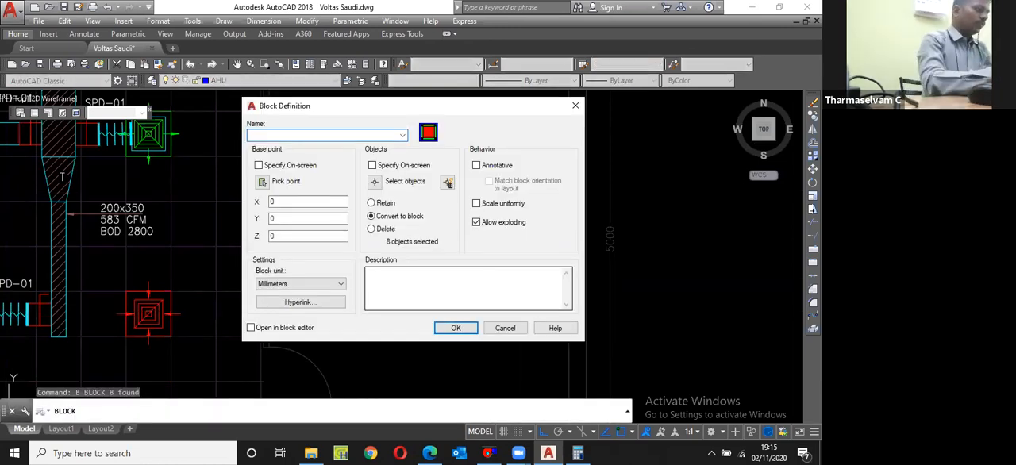
text(2 TR)
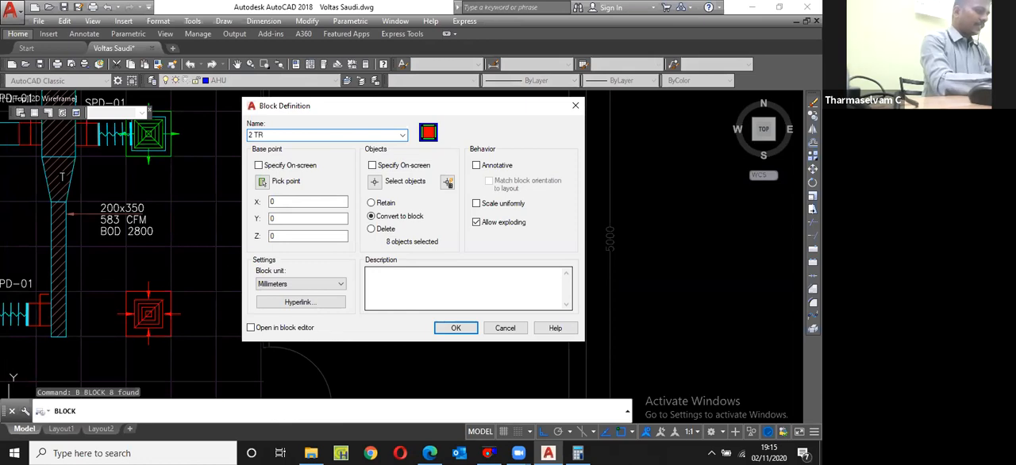
text( C)
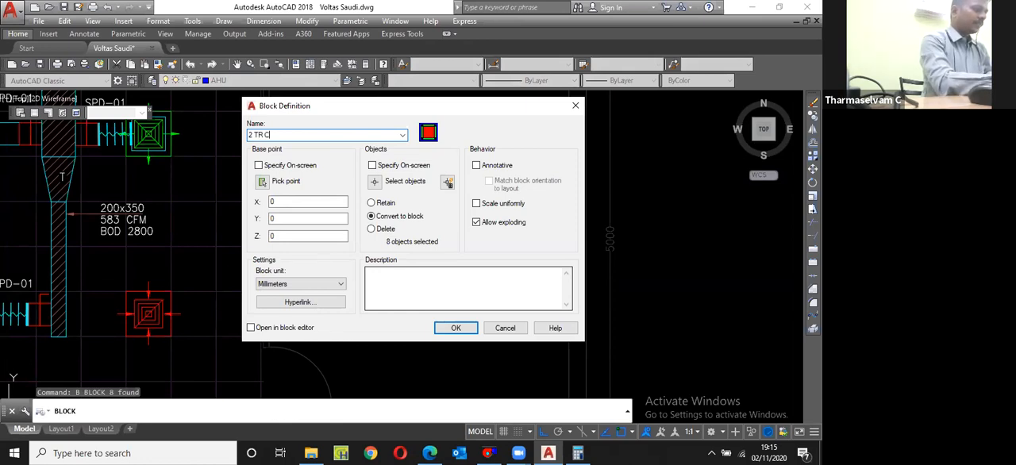
text(asse)
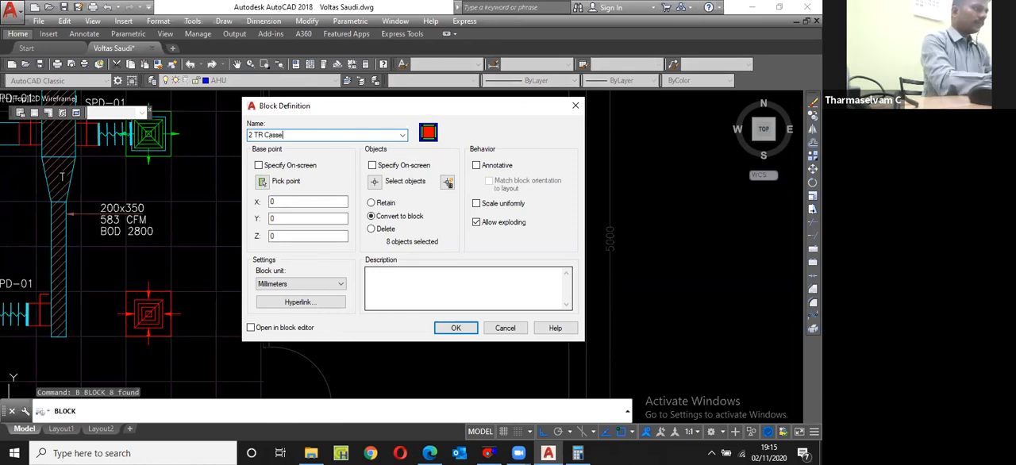
text(tte)
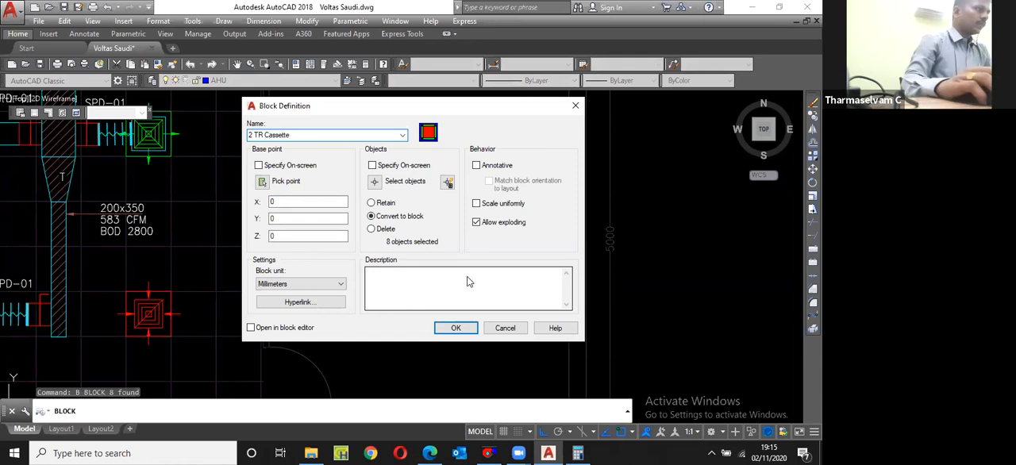
Step: Set the block's insertion base point midway between the green bars' opposite corners at the unit's centre and create the block
click(262, 181)
scroll(415, 227, up, 4)
shift+right_click(404, 138)
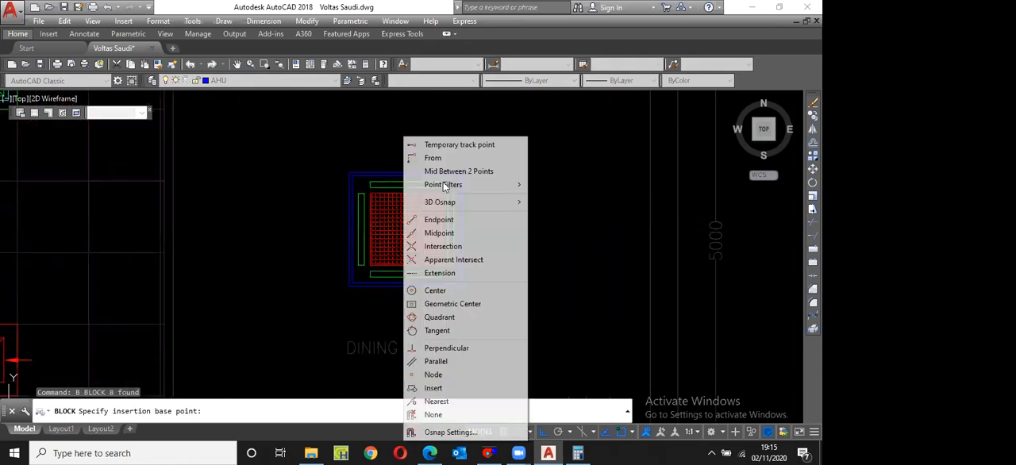
click(445, 171)
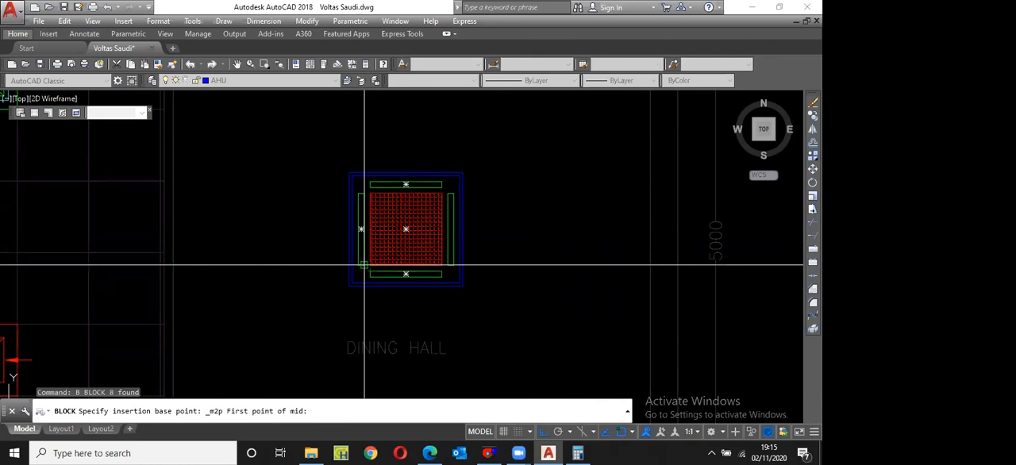
click(365, 266)
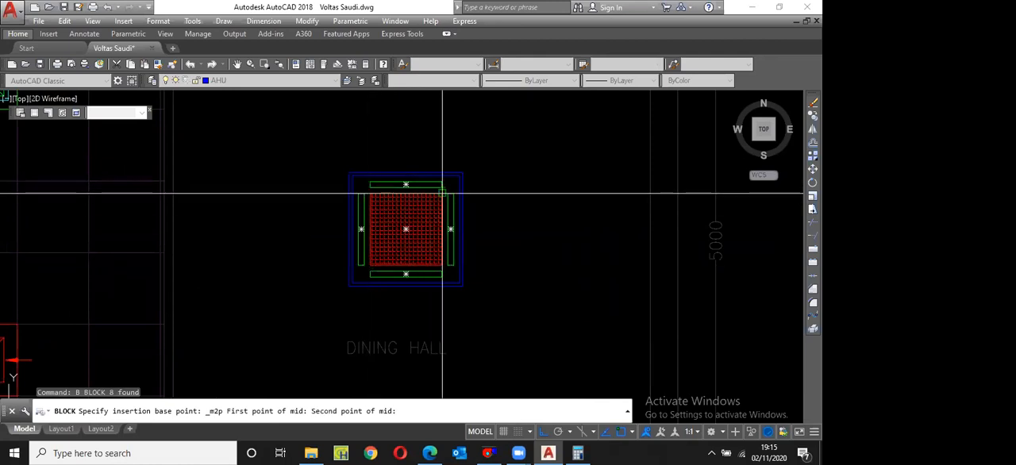
click(442, 193)
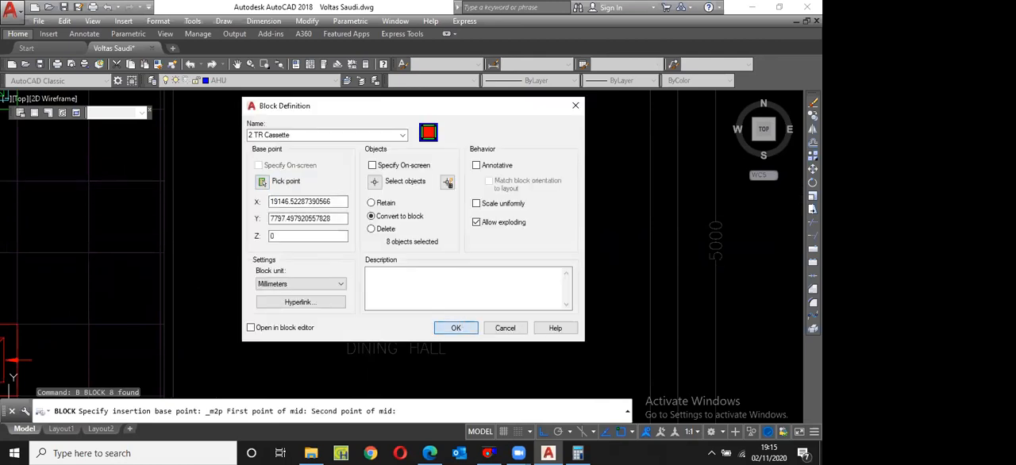
click(456, 328)
Step: Move the cassette block by its centre to the midpoint between two opposite corners of the dining hall
scroll(473, 229, down, 3)
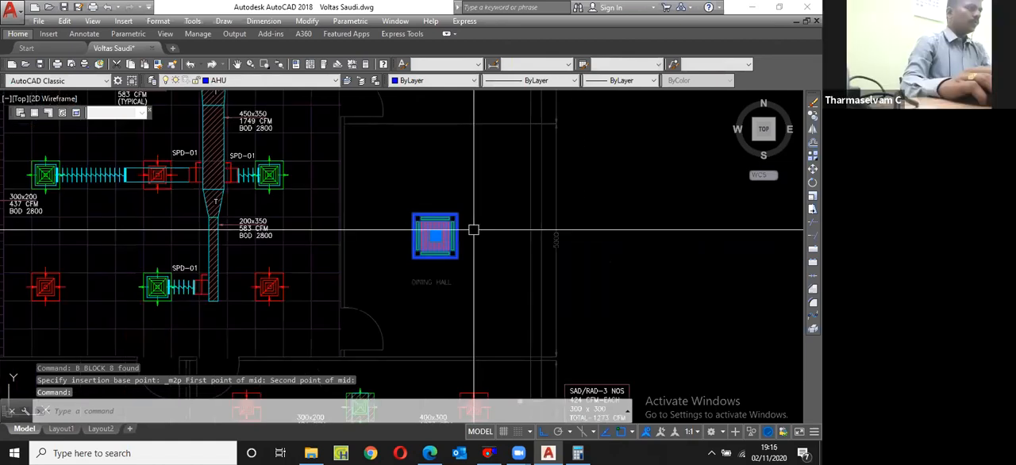
text(m)
key(Return)
scroll(462, 226, up, 2)
shift+right_click(455, 136)
click(503, 167)
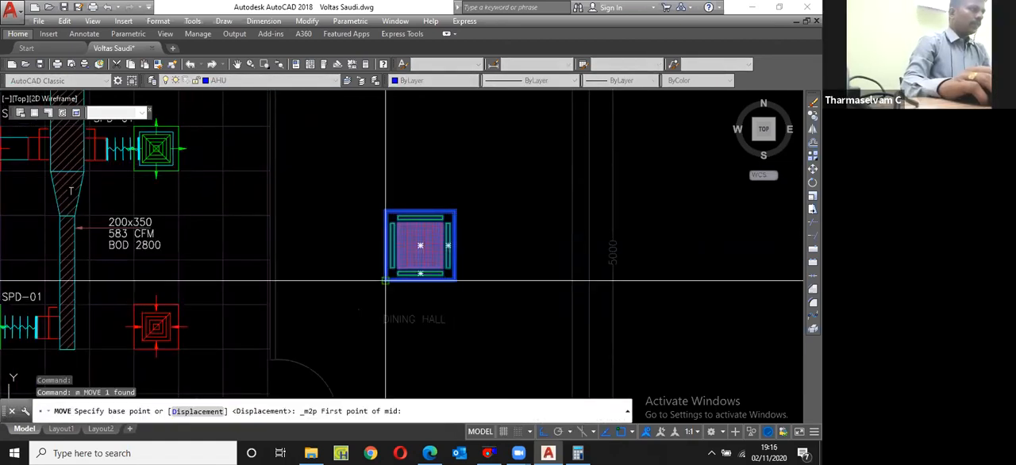
click(386, 280)
click(456, 211)
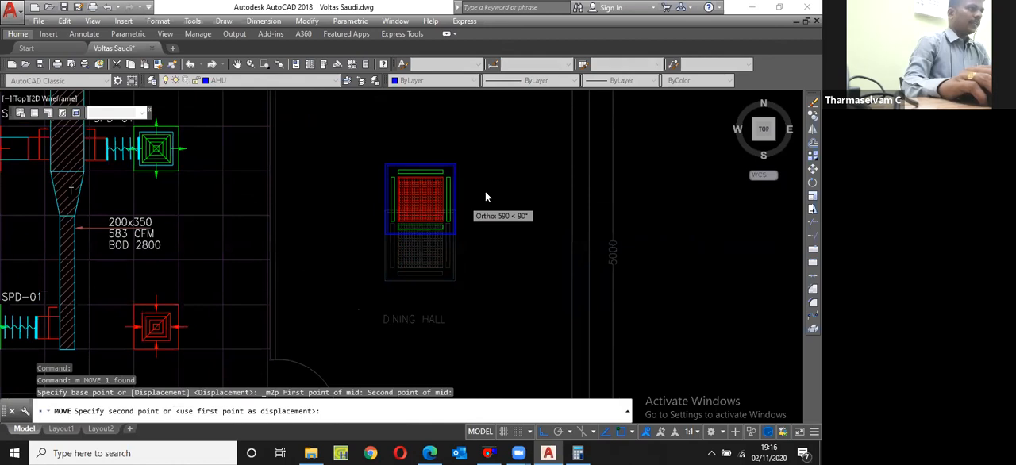
scroll(487, 197, down, 3)
shift+right_click(478, 138)
click(512, 173)
Step: Finish the cassette block's move by specifying the dining hall's two opposite corners so the unit sits at the room's centre
scroll(517, 306, up, 5)
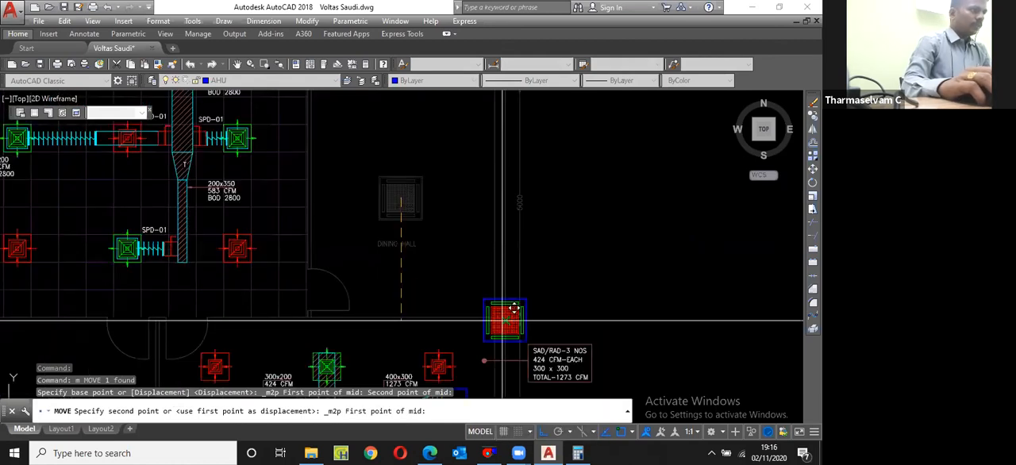
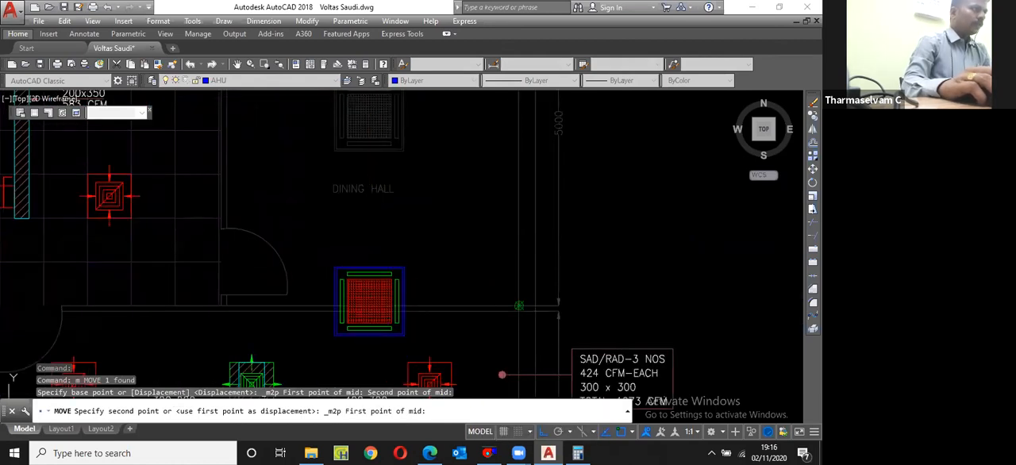
Step: Finish the cassette block's move by specifying the dining hall's two opposite corners so the unit sits at the room's centre
click(518, 304)
scroll(511, 337, down, 5)
middle_drag(486, 175, 531, 235)
scroll(445, 226, up, 6)
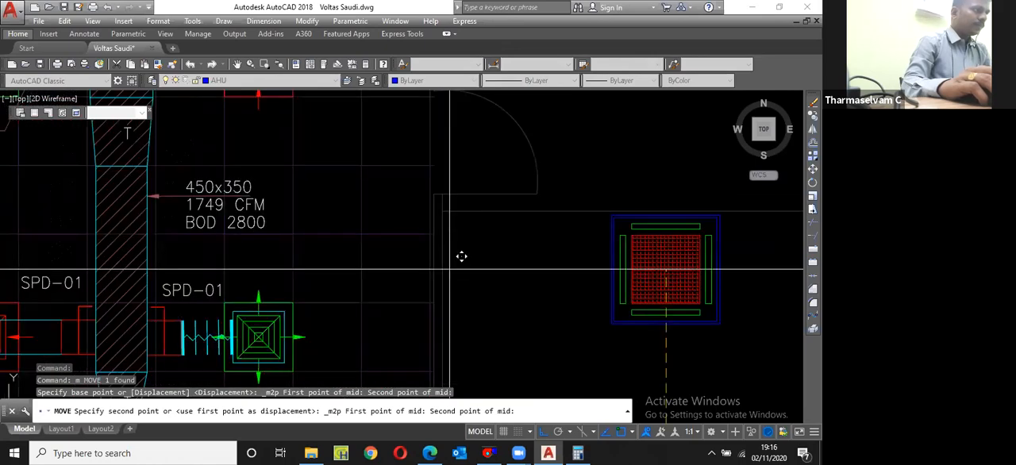
click(455, 205)
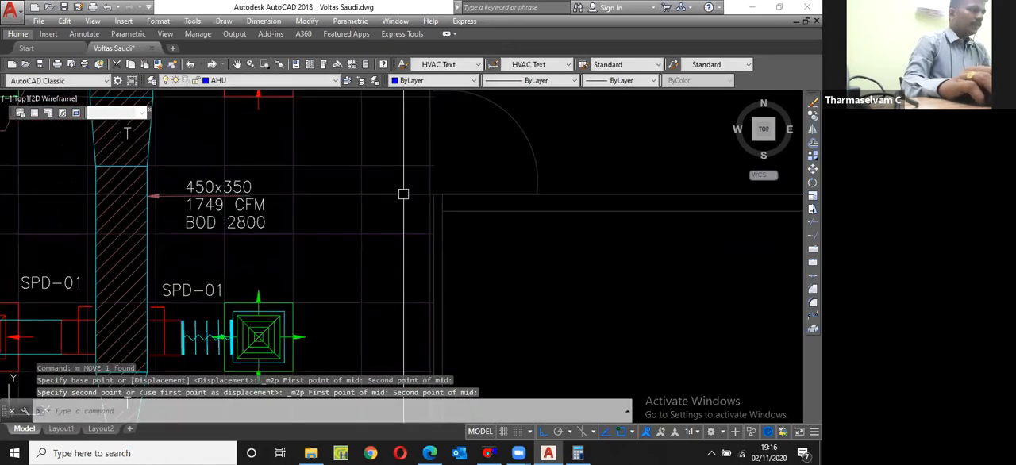
scroll(506, 316, down, 6)
scroll(506, 317, up, 6)
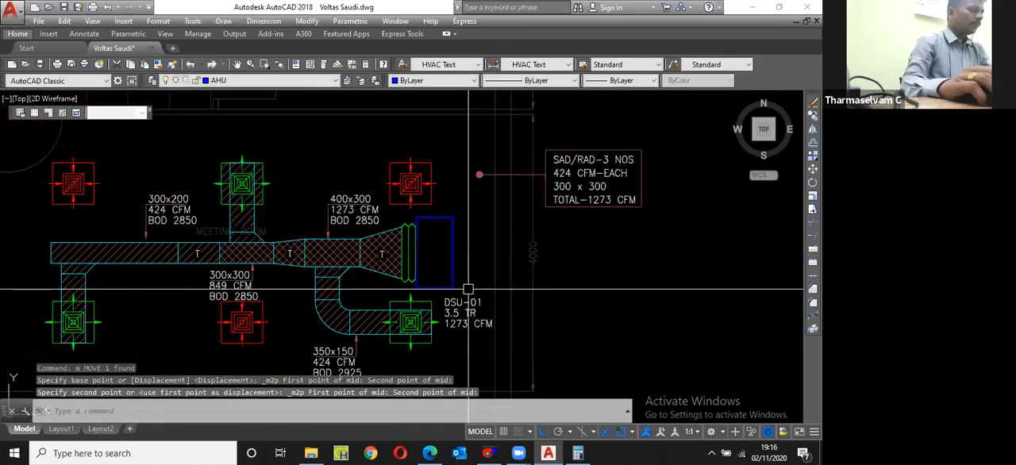
scroll(508, 285, up, 3)
click(476, 324)
click(442, 263)
scroll(442, 264, down, 4)
text(c p)
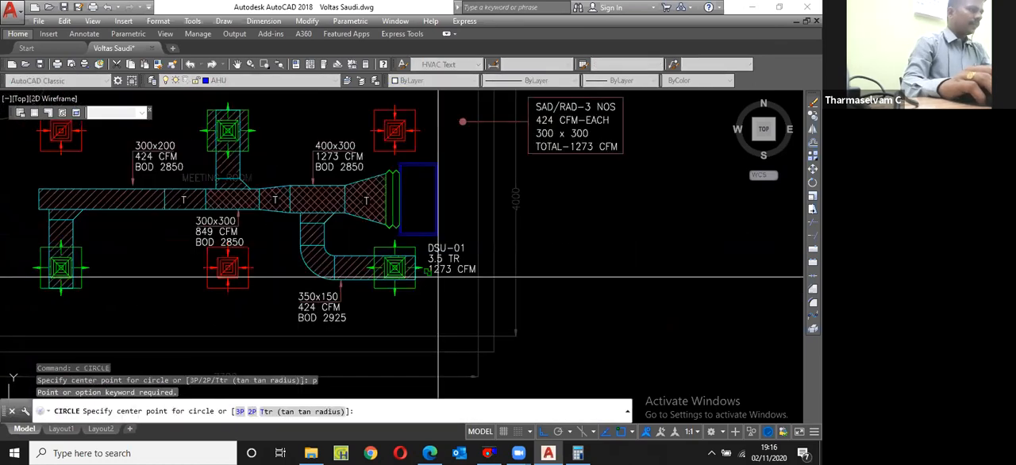
key(Escape)
Step: Copy the meeting room unit's three-line DSU-01 label to the space beside the dining hall's cassette unit
scroll(450, 282, up, 4)
click(453, 275)
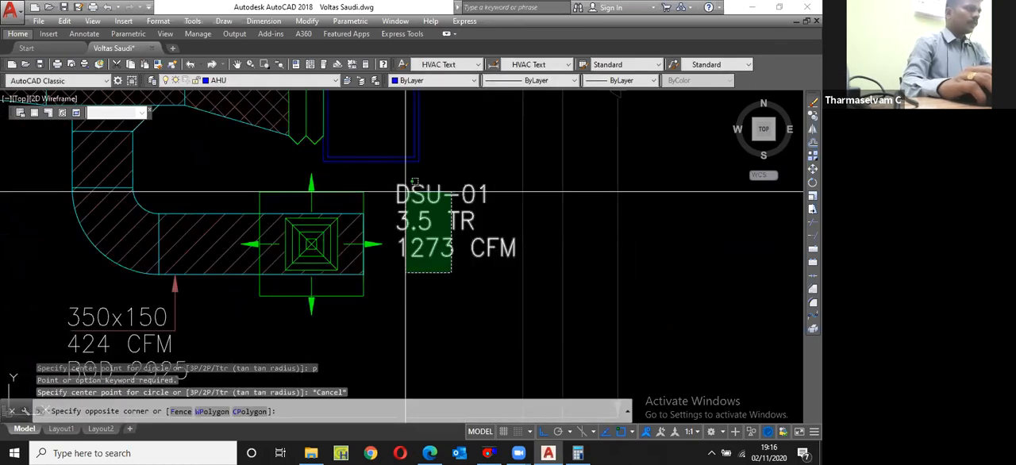
click(408, 193)
scroll(435, 252, down, 4)
text(cp)
click(422, 235)
scroll(423, 235, down, 5)
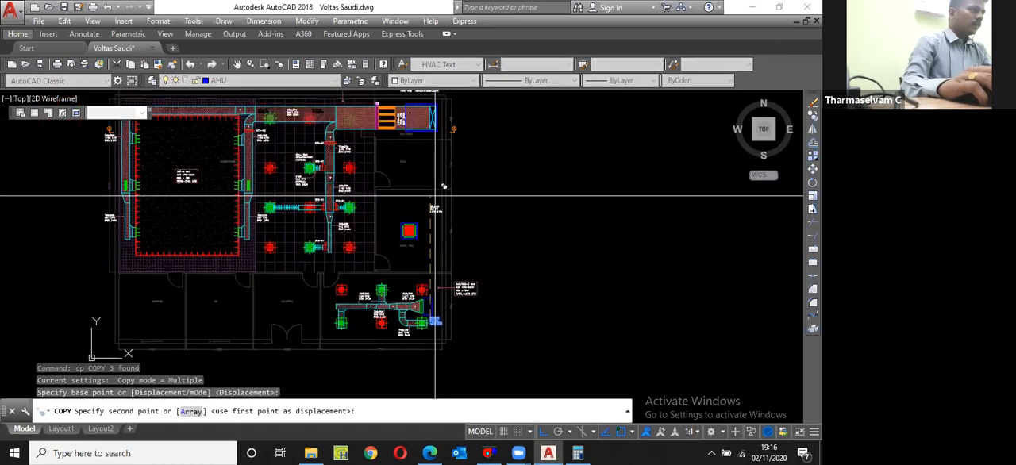
scroll(420, 242, up, 6)
click(420, 231)
key(Escape)
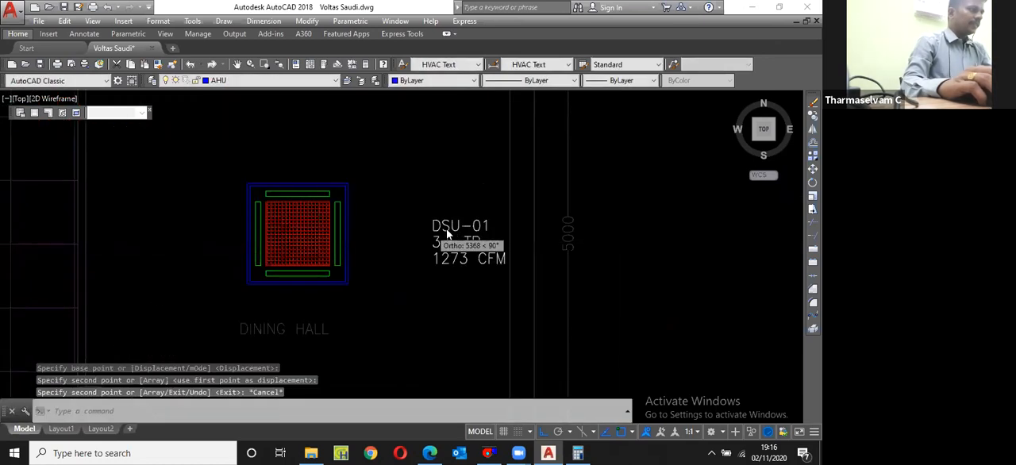
Step: Change the tag line of the copied dining hall label to CAU-01
scroll(457, 232, up, 2)
double_click(457, 231)
key(shift+Right)
key(shift+Right)
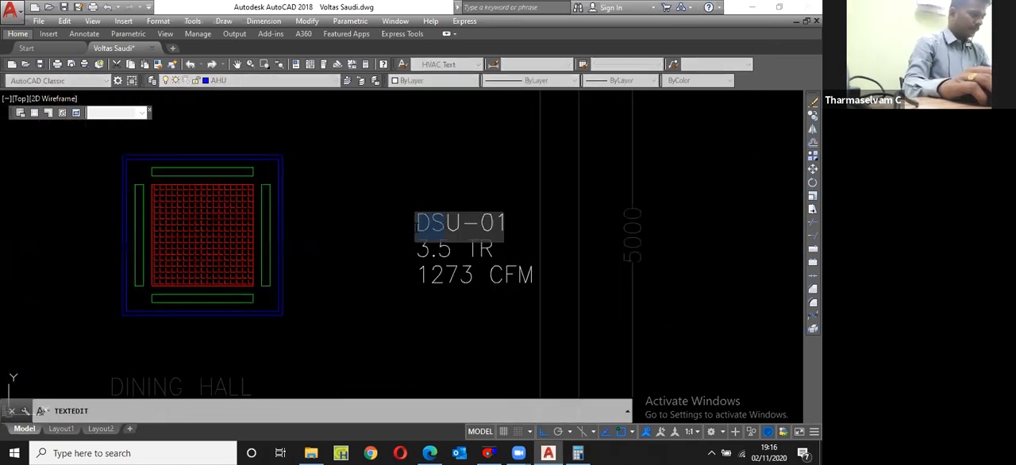
text(CA)
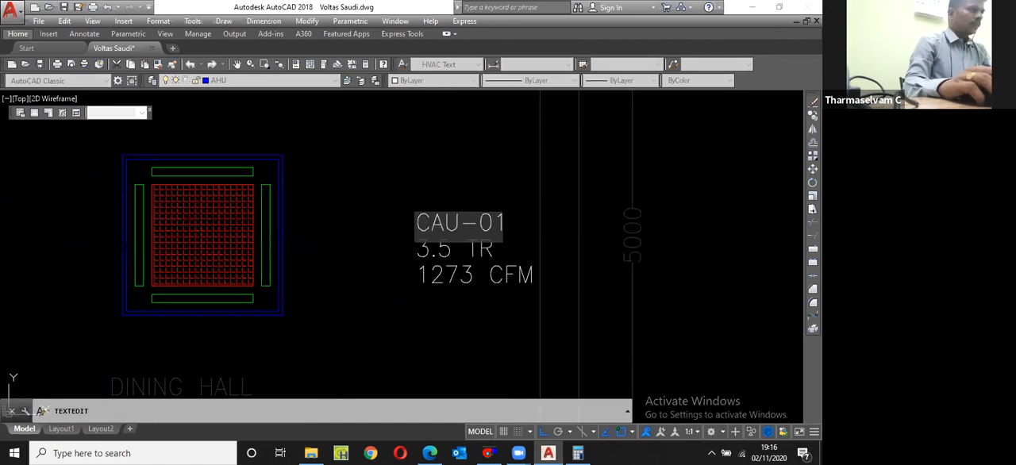
key(Return)
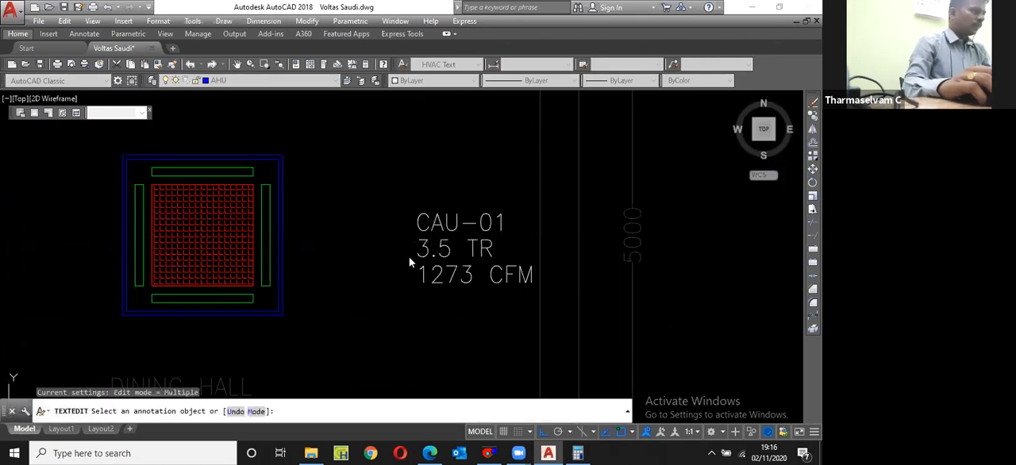
Step: Set the dining hall label's capacity to 2.0 TR and its airflow to 800 CFM
click(443, 256)
text(2)
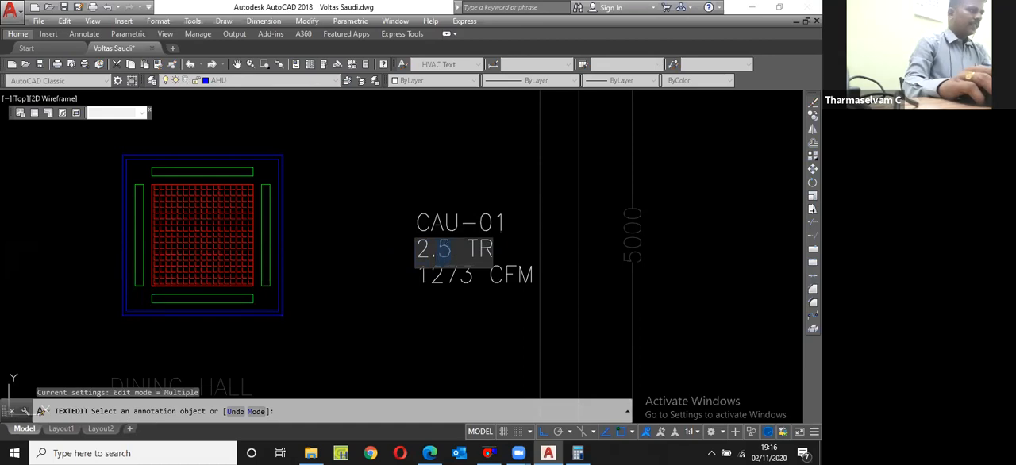
key(Right)
key(shift+Right)
text(0)
key(Return)
double_click(445, 275)
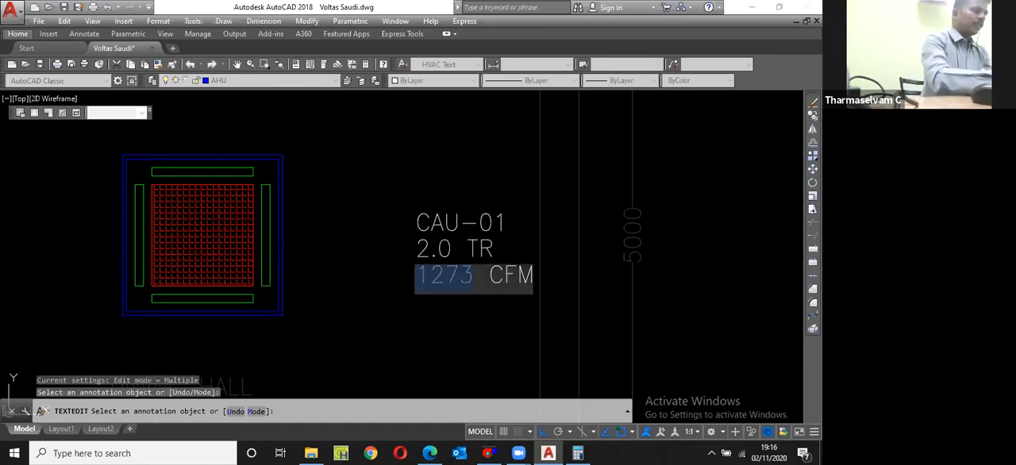
text(800)
key(Return)
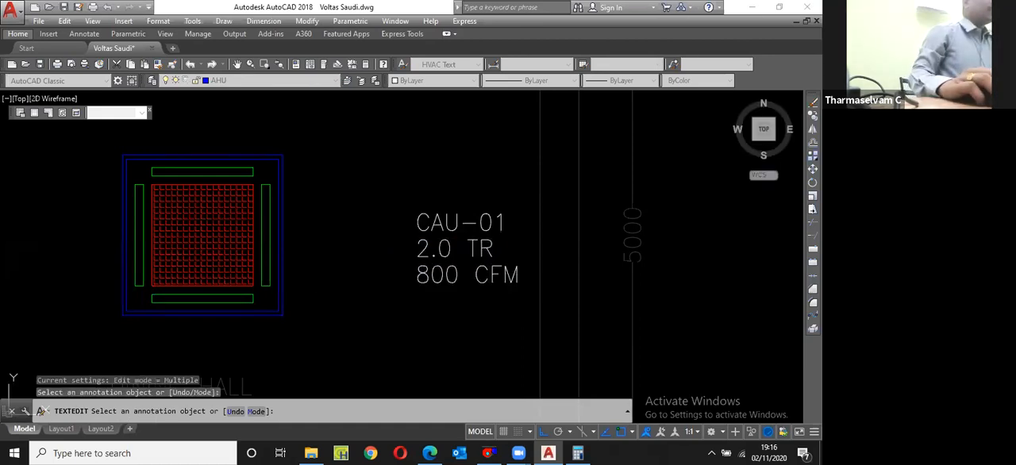
scroll(453, 204, down, 4)
key(Return)
Step: Copy the cassette block from its centre to the midpoint between two opposite corners of the reception room
click(400, 205)
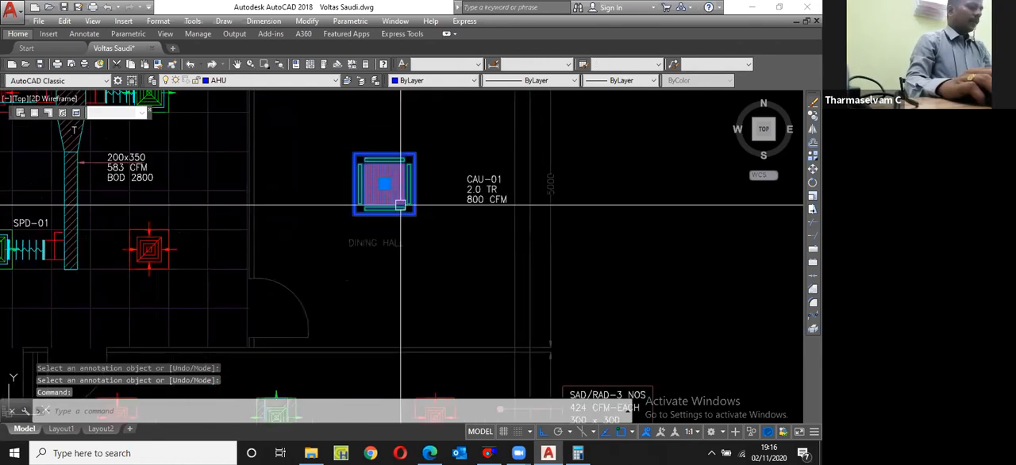
text(cp)
key(Return)
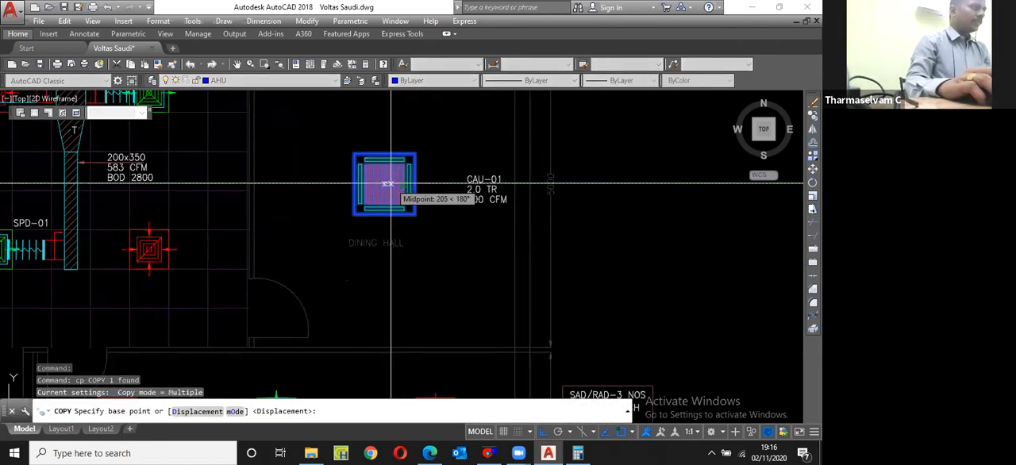
click(391, 184)
scroll(440, 149, down, 5)
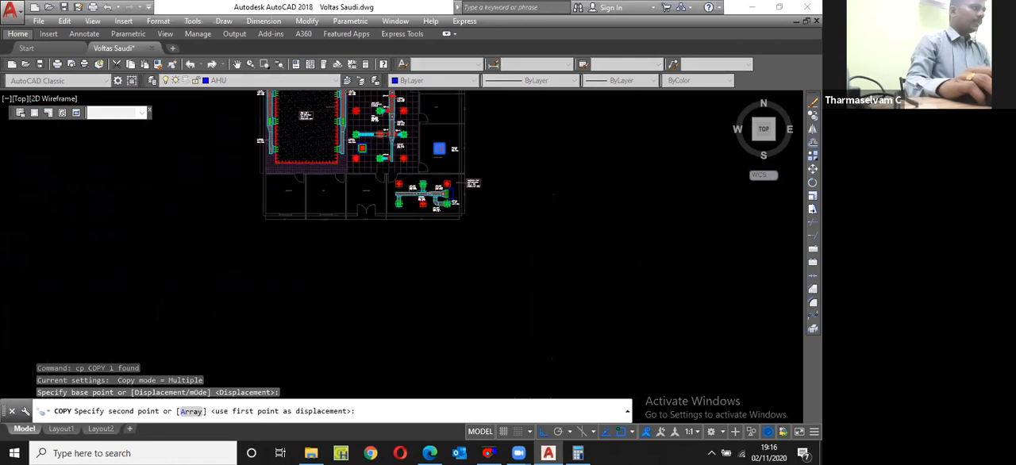
scroll(400, 191, up, 5)
shift+right_click(390, 191)
click(423, 173)
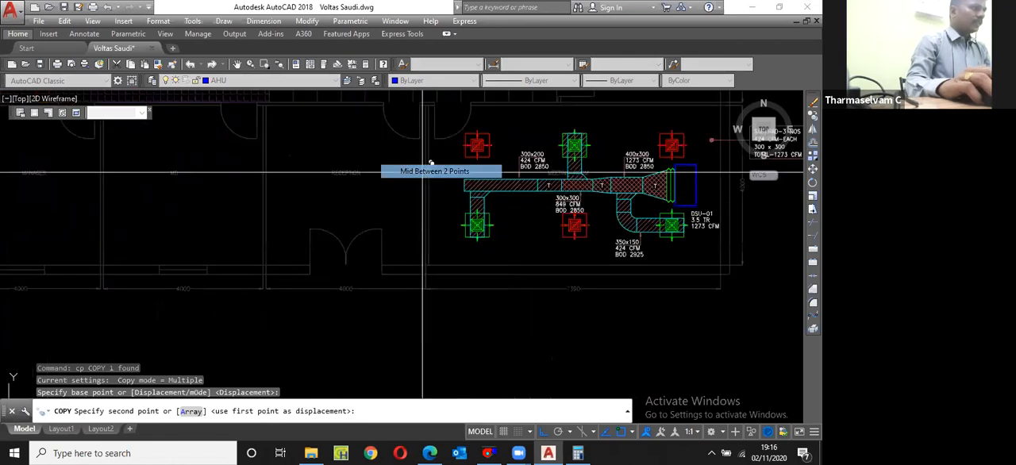
scroll(431, 274, up, 5)
click(441, 299)
scroll(440, 300, down, 4)
scroll(274, 129, up, 4)
click(290, 137)
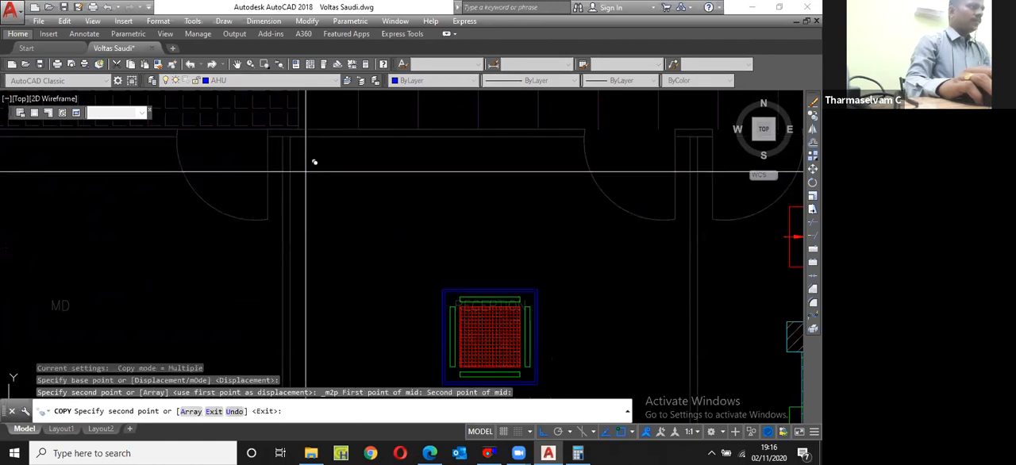
scroll(307, 170, down, 4)
key(Escape)
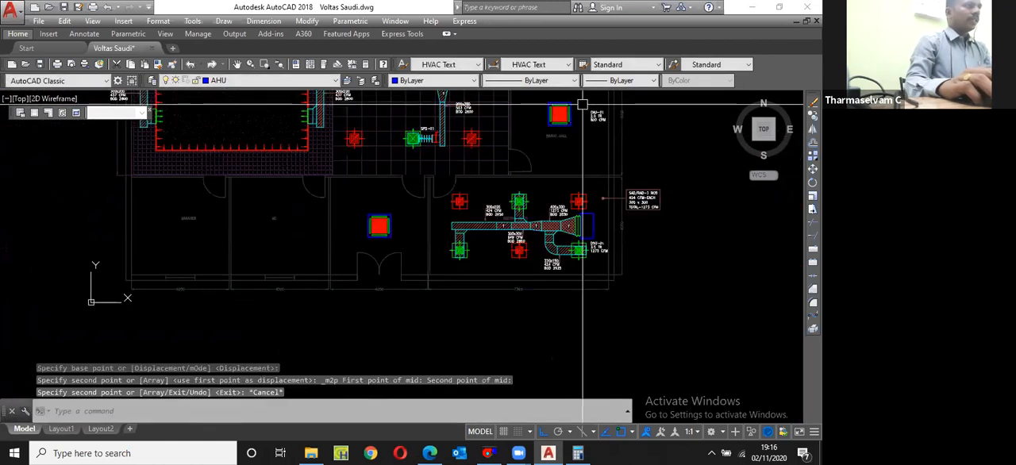
Step: Copy the three-line CAU-01 label from the dining hall to just below the reception's cassette unit, with Ortho off
scroll(583, 104, up, 4)
drag(680, 159, 660, 184)
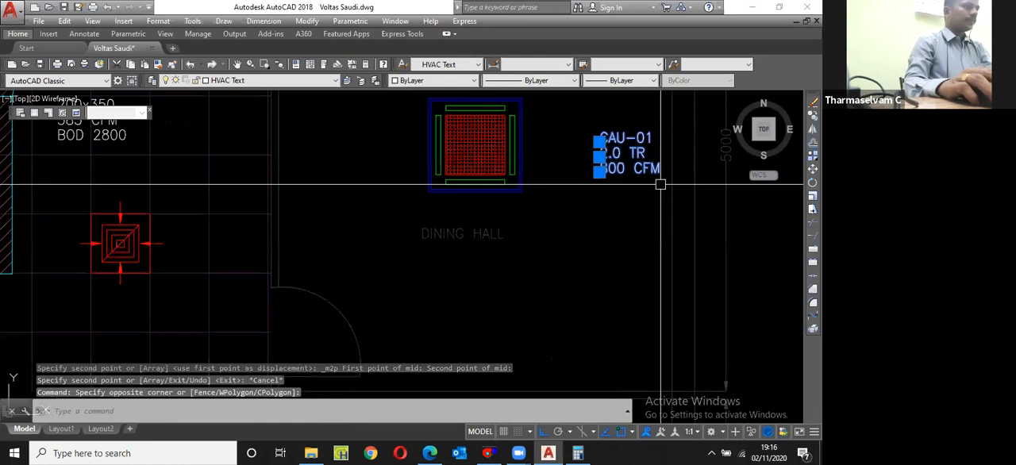
scroll(619, 181, down, 2)
text(cp)
key(space)
click(619, 175)
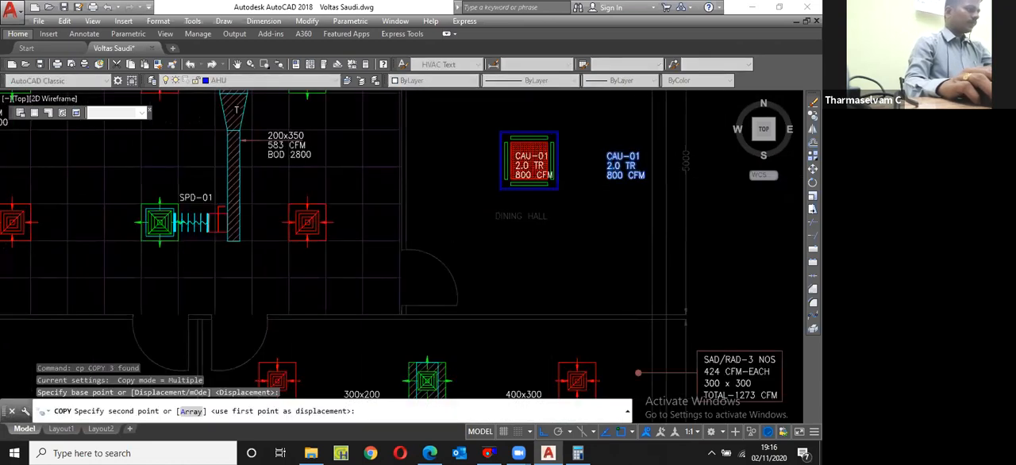
scroll(742, 108, down, 3)
scroll(492, 235, up, 5)
key(F8)
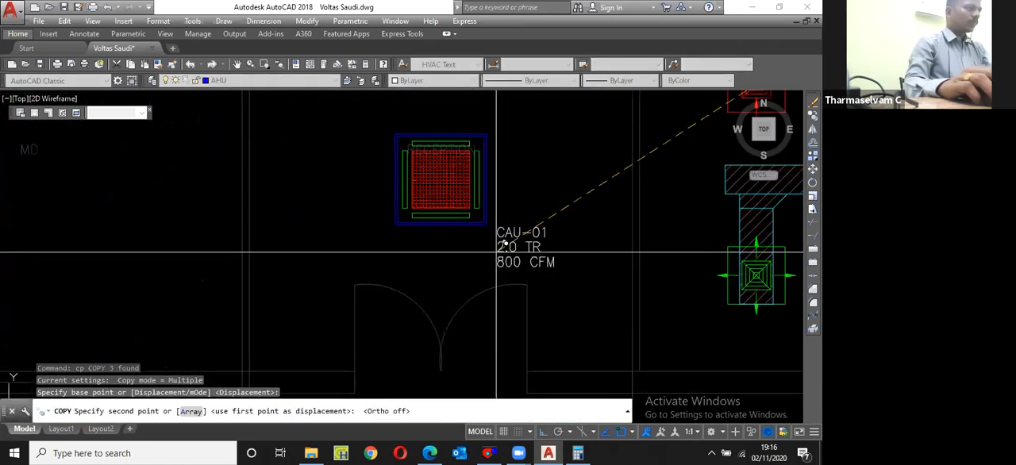
click(438, 219)
key(Escape)
Step: Switch to Calculator and work out the reception's cooling load as 4 × 4 × 10.76 divided by 100
scroll(437, 218, down, 3)
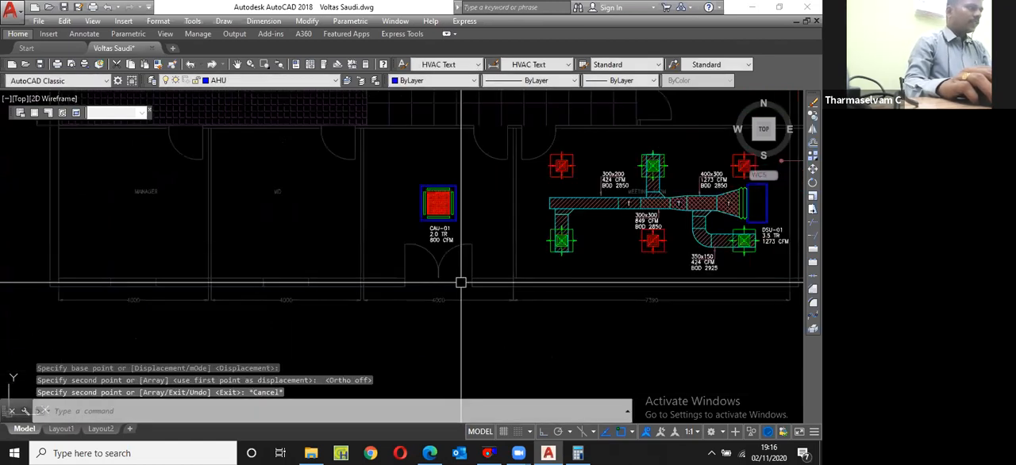
scroll(389, 286, down, 3)
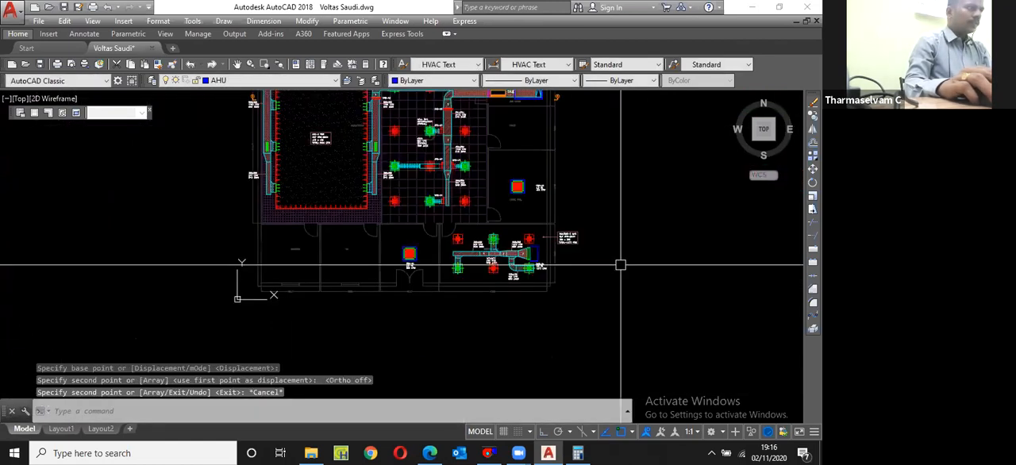
scroll(548, 262, up, 5)
scroll(557, 268, down, 3)
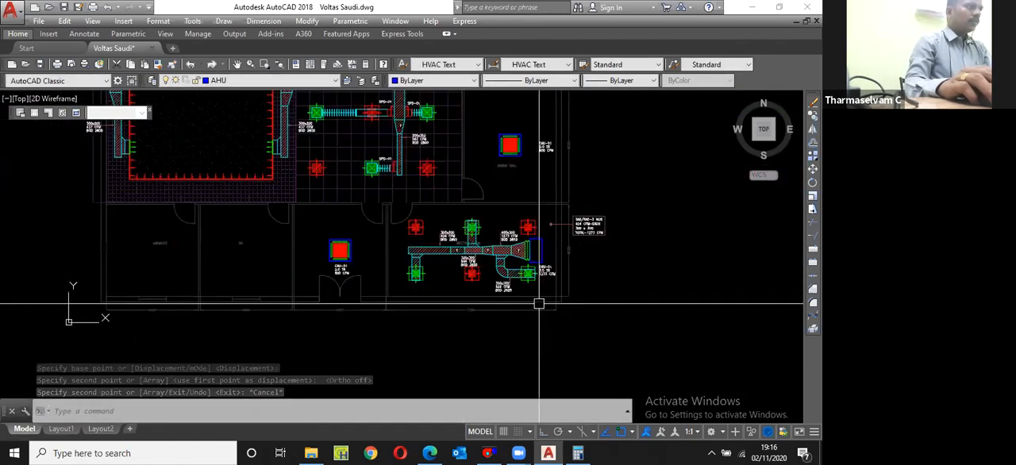
scroll(574, 397, down, 2)
click(577, 453)
text(4*1)
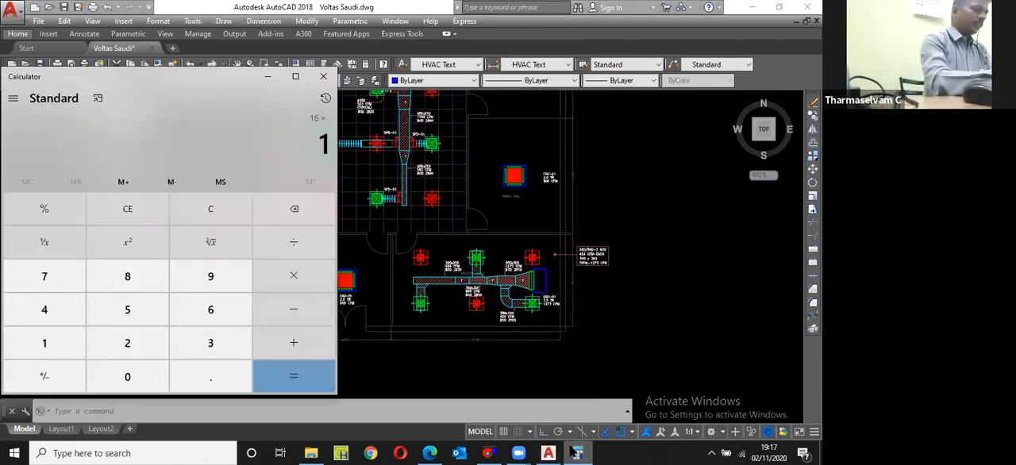
text(0.7/100)
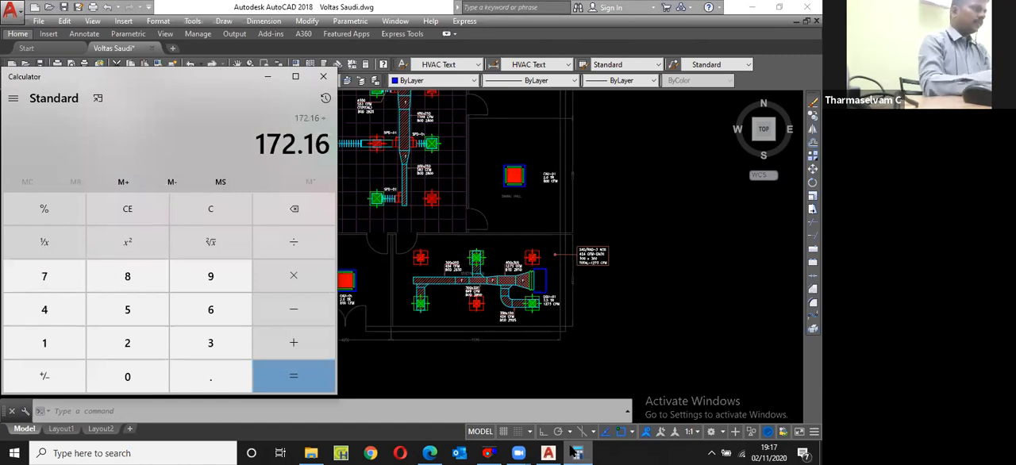
click(487, 259)
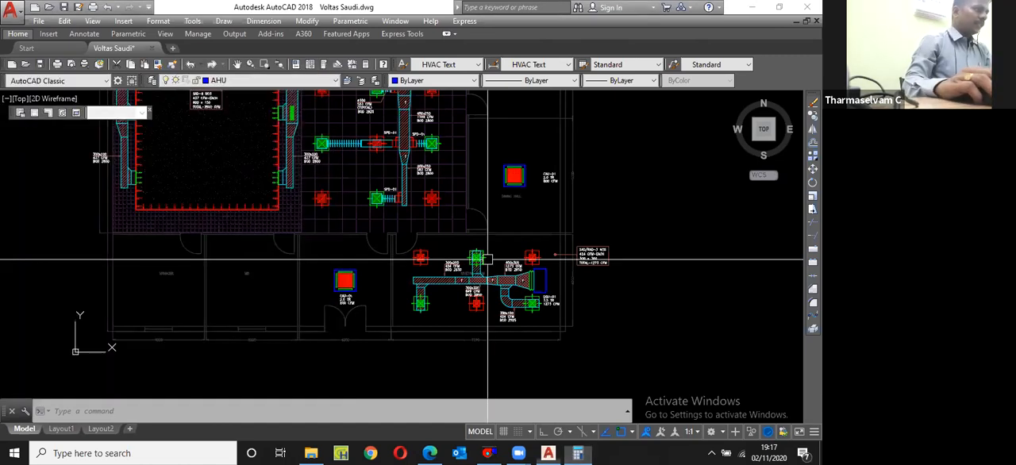
Step: Set the capacity line of the reception's CAU-01 label to 1.5 TR
scroll(346, 300, up, 6)
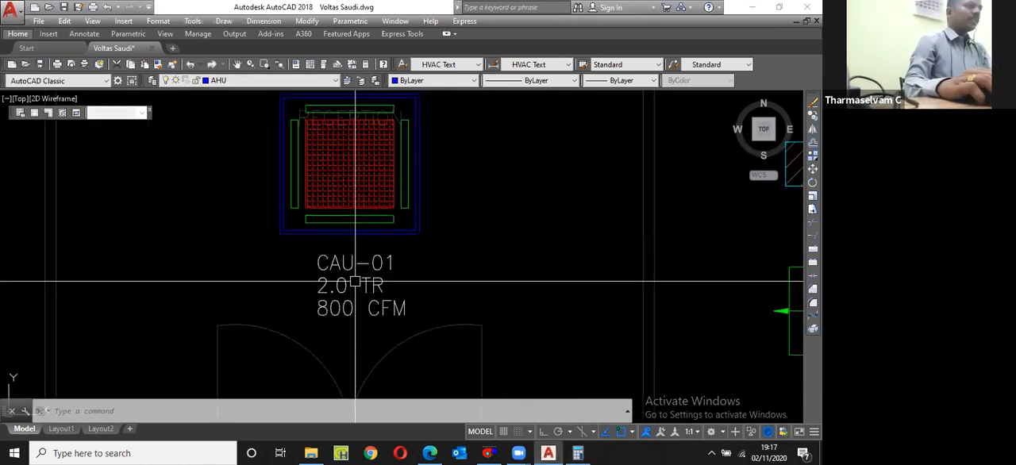
click(327, 291)
double_click(319, 292)
drag(317, 293, 339, 295)
text(1.6)
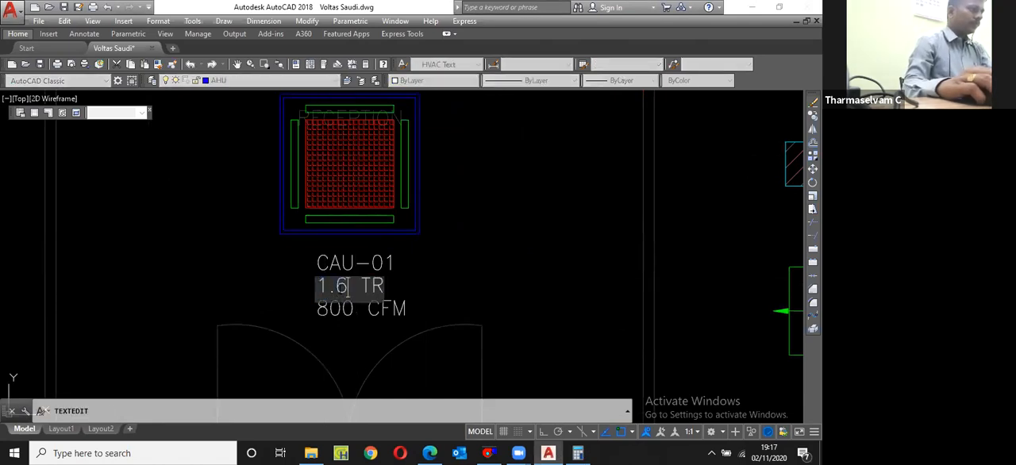
key(BackSpace)
text(5)
key(Return)
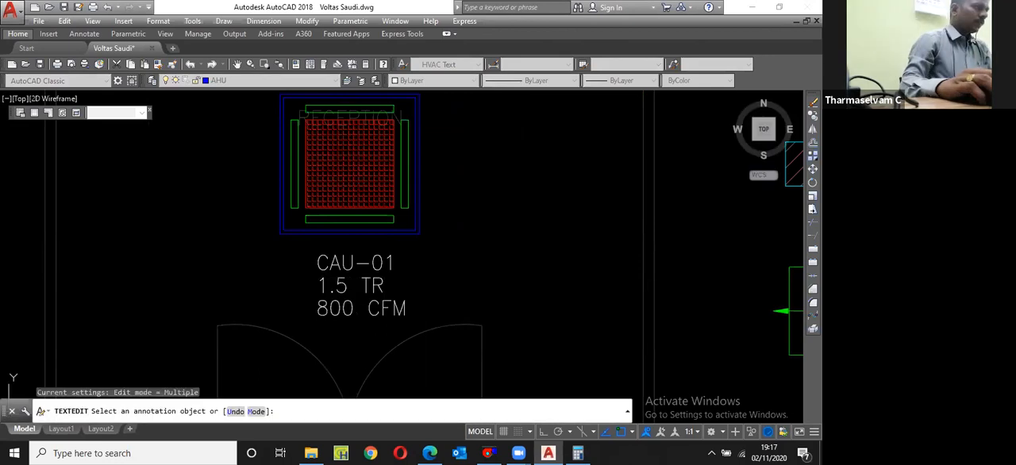
Step: Set the airflow line of the reception's CAU-01 label to 600 CFM
click(399, 308)
drag(333, 311, 318, 311)
text(6)
key(Return)
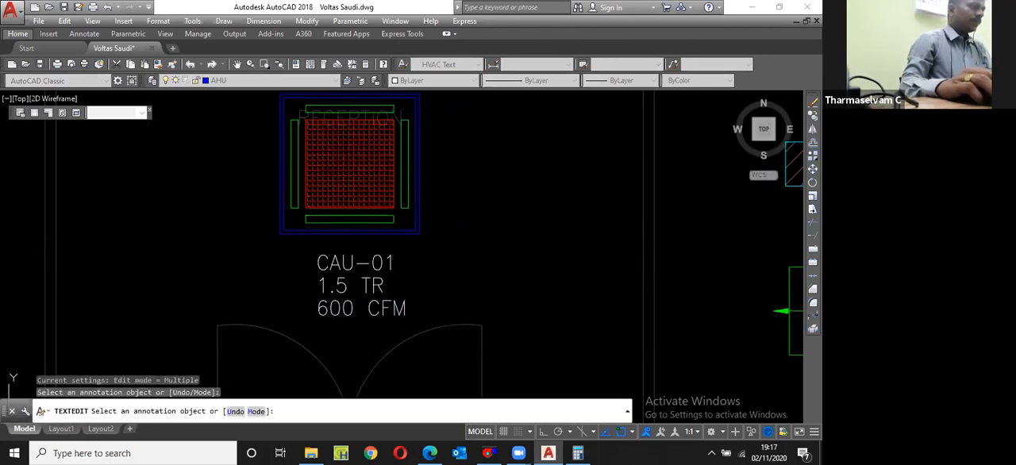
scroll(420, 270, down, 4)
key(Return)
Step: Save the drawing
scroll(318, 262, down, 5)
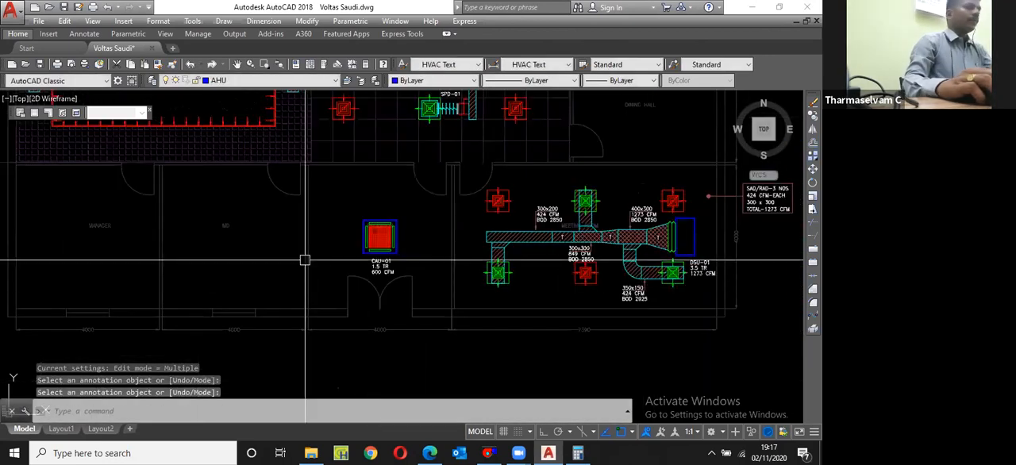
key(Escape)
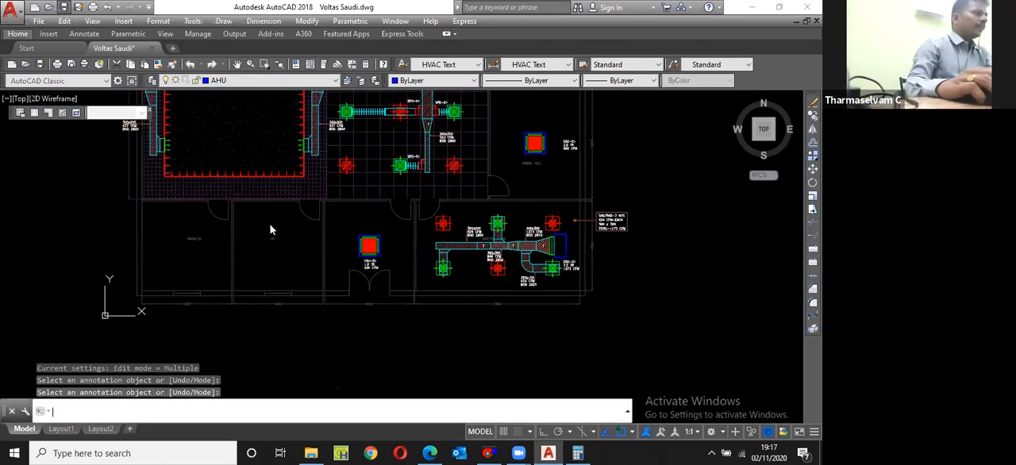
key(ctrl+s)
Step: Draw a line along the inner face of the MD room's corridor-side wall, from one partition to the other
scroll(268, 222, up, 5)
text(l)
key(Return)
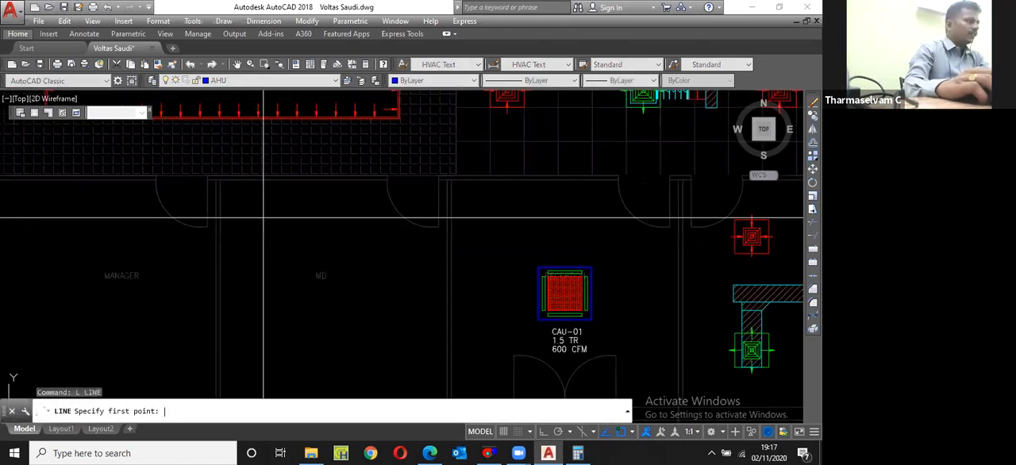
click(220, 180)
scroll(448, 176, up, 2)
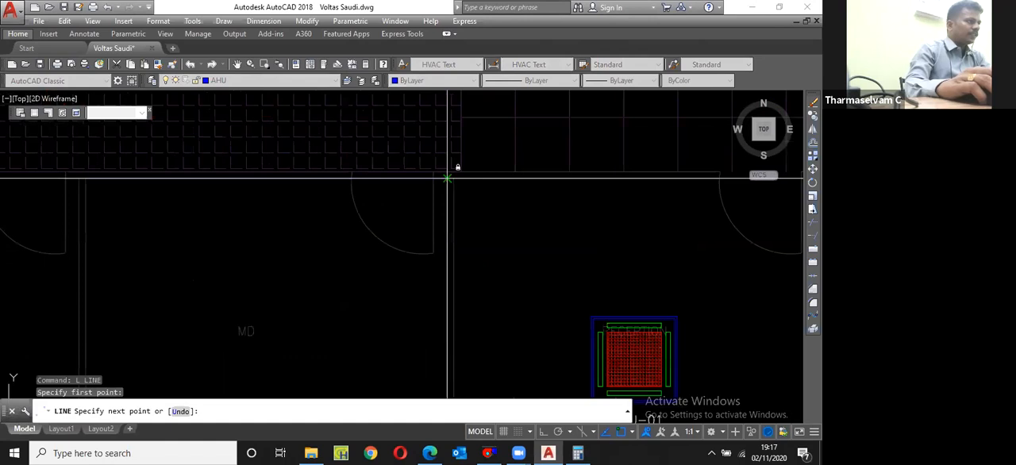
key(Escape)
Step: Offset the blue wall line 1000 into the MD room
text(o)
key(Return)
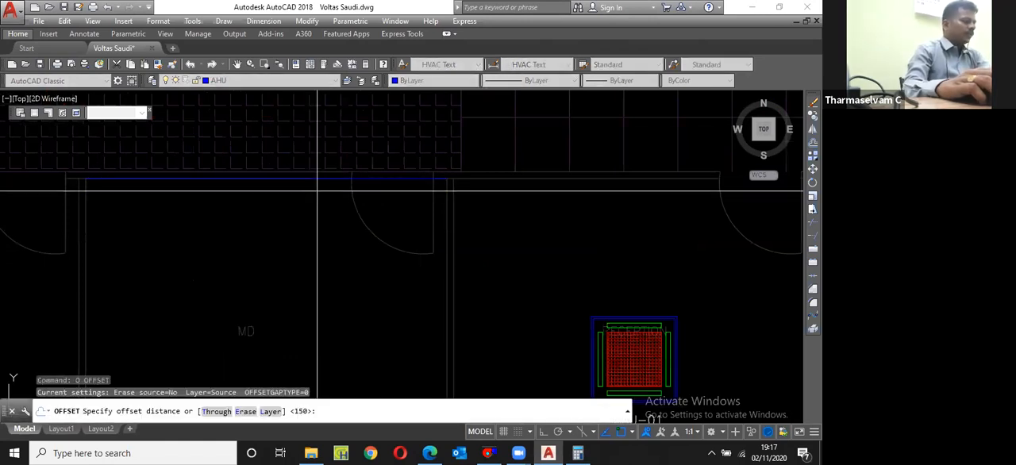
text(1000)
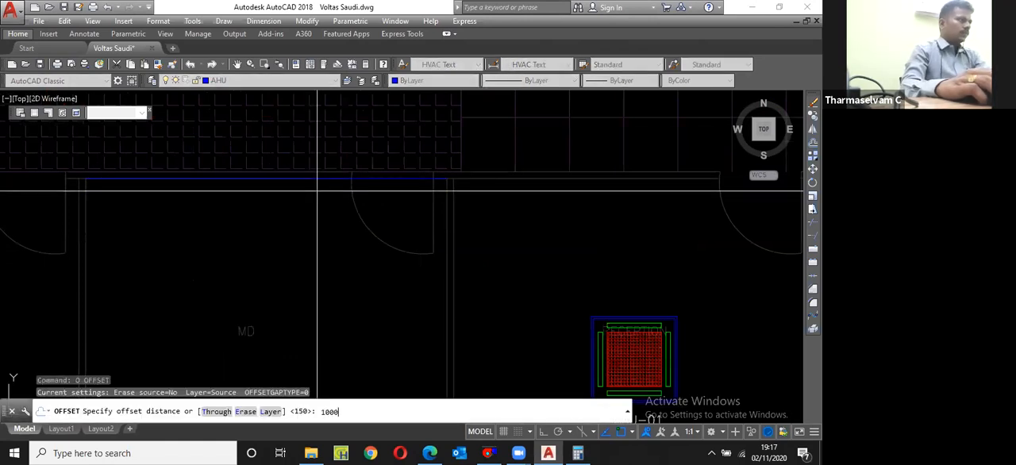
key(Return)
click(321, 180)
click(329, 200)
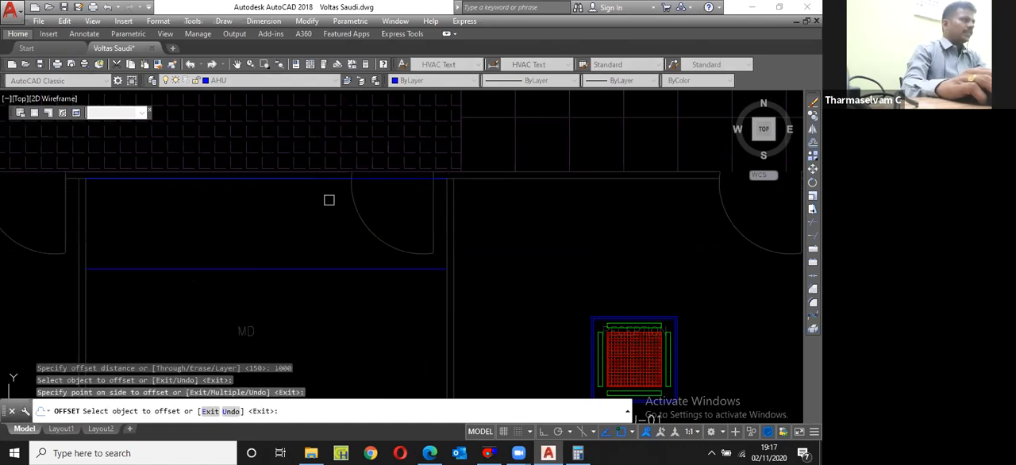
key(Escape)
Step: Erase the original line lying on the MD room's corridor-side wall
click(329, 181)
text(e)
key(Return)
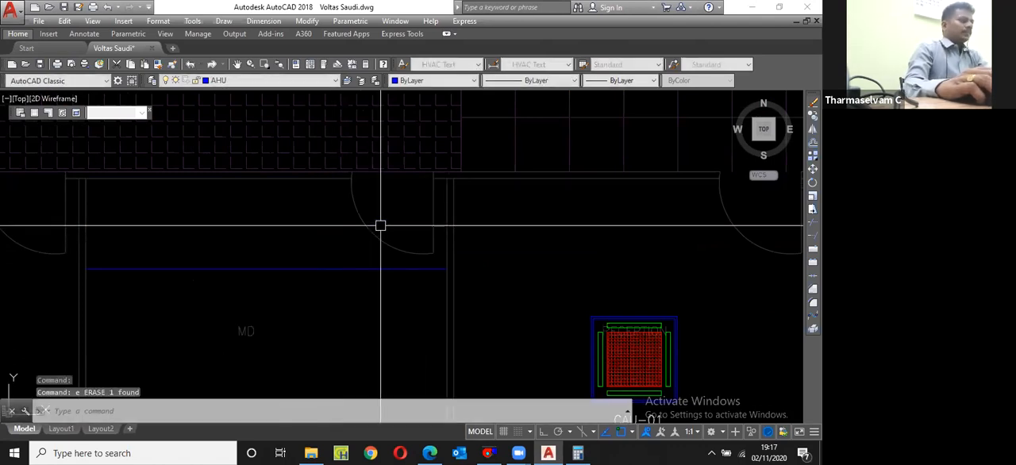
Step: Match the properties of the corridor ceiling hatch onto the offset line in the MD room
scroll(380, 226, down, 4)
text(ma)
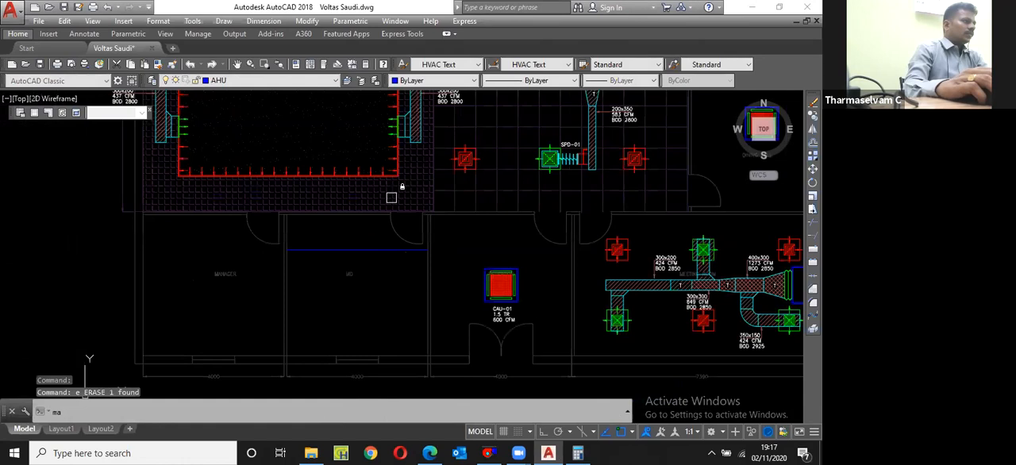
key(Return)
click(391, 196)
scroll(369, 251, up, 2)
key(Escape)
Step: Draw a line across the manager's room from partition to outer wall, level with the MD room's offset line
text(l)
key(Return)
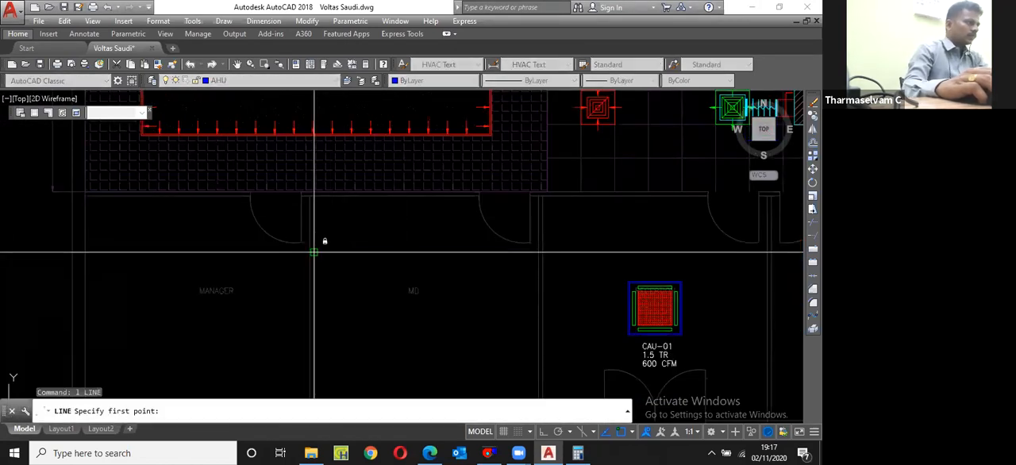
scroll(314, 253, up, 3)
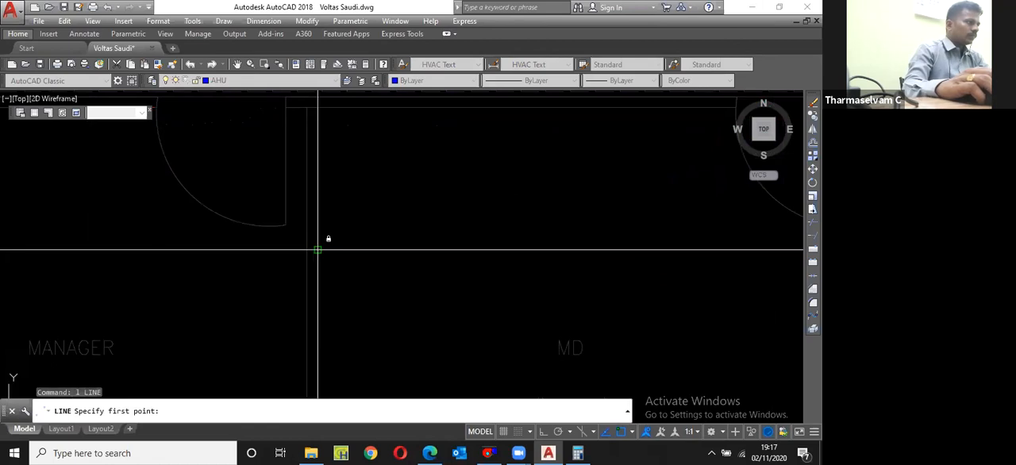
click(307, 251)
scroll(307, 250, down, 3)
key(Escape)
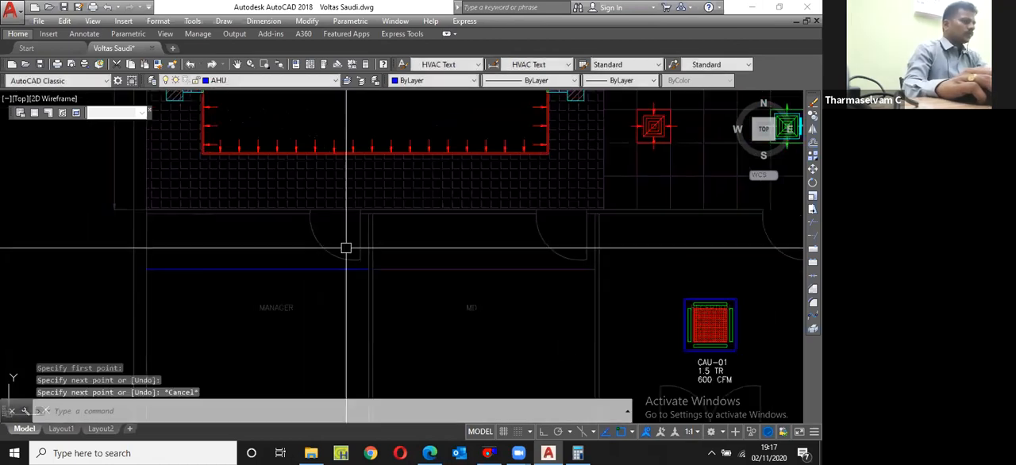
Step: Match the properties of the corridor ceiling hatch onto the new line across the manager's room
scroll(346, 248, down, 1)
text(ma)
key(Return)
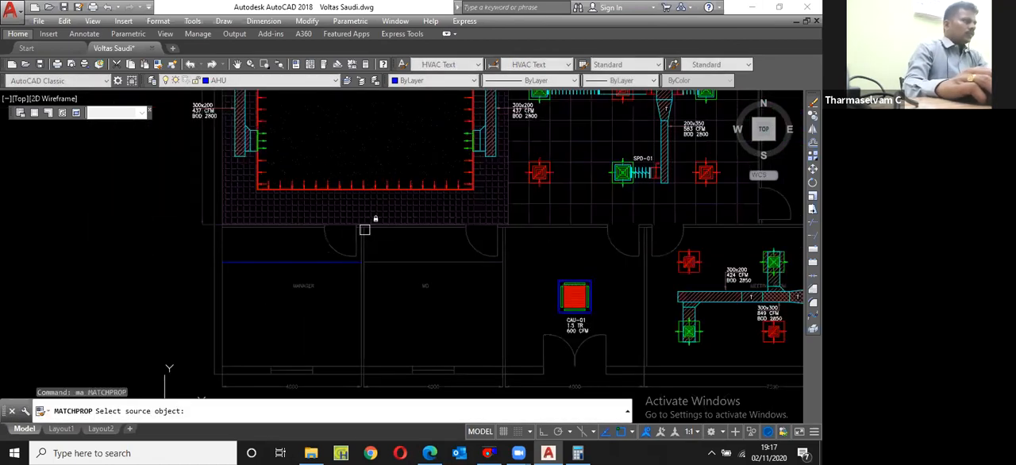
click(364, 229)
click(403, 261)
click(349, 261)
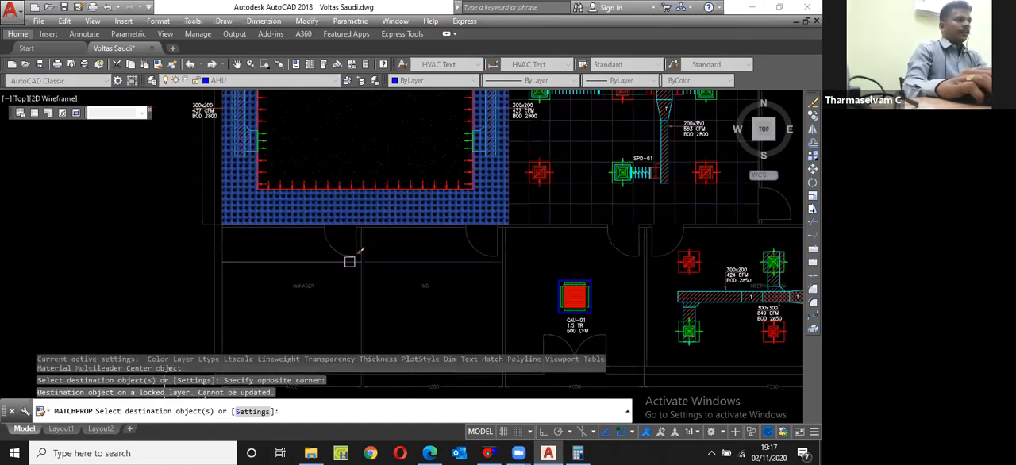
key(Escape)
Step: Copy the meeting room's DSU-01 unit with its green flexible connector into the MD room
scroll(453, 261, down, 1)
scroll(453, 261, up, 1)
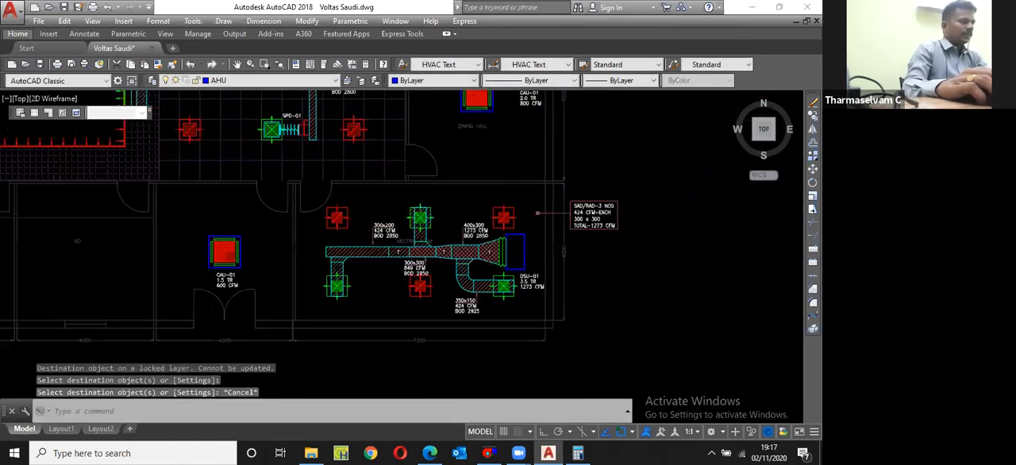
scroll(532, 273, up, 3)
click(531, 239)
click(483, 202)
scroll(488, 197, up, 5)
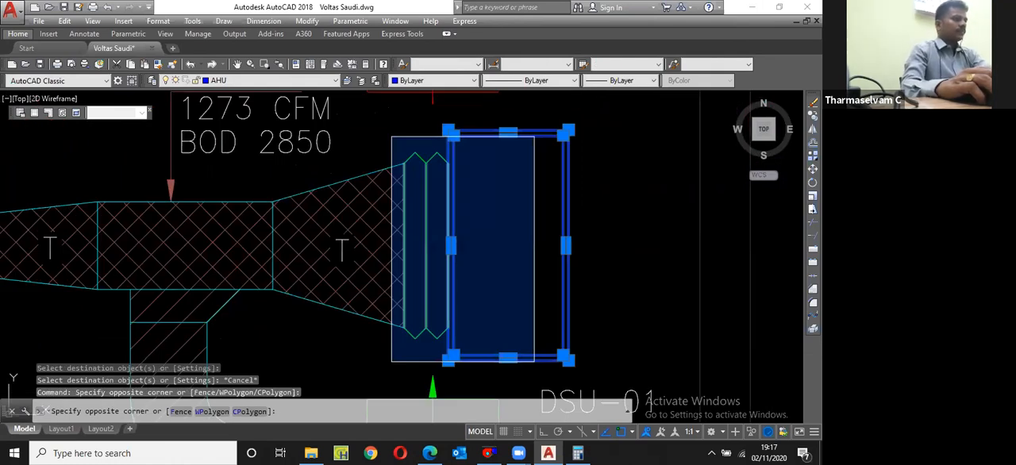
scroll(510, 299, down, 5)
text(cp)
key(Return)
click(509, 300)
scroll(599, 279, down, 4)
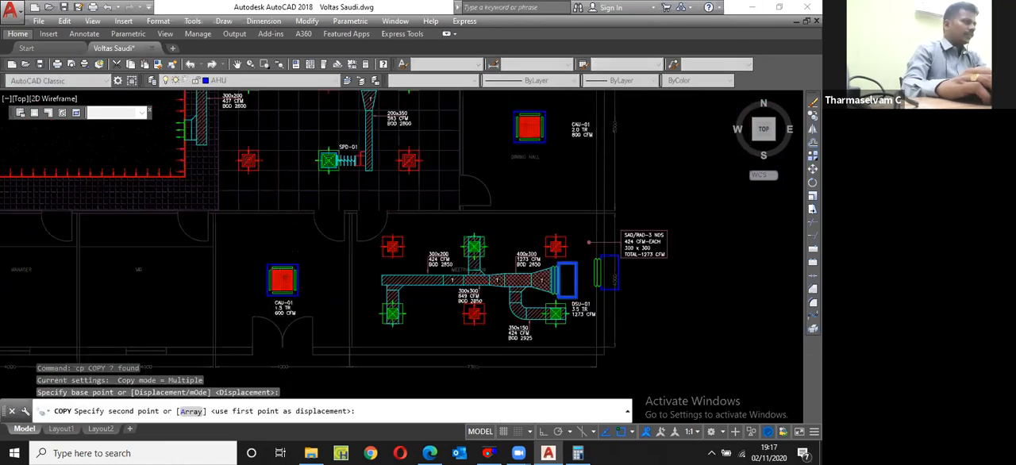
scroll(608, 277, down, 2)
scroll(318, 292, up, 4)
click(321, 289)
key(Escape)
Step: Rotate the copied unit 90° in the MD room with Ortho on, so its connector faces away from the corridor
click(362, 308)
click(297, 273)
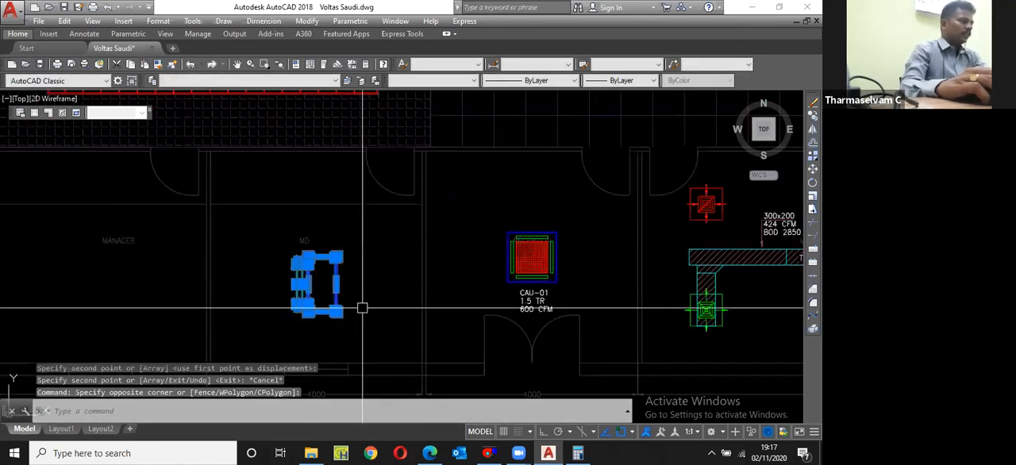
key(Escape)
text(r)
key(Return)
click(330, 299)
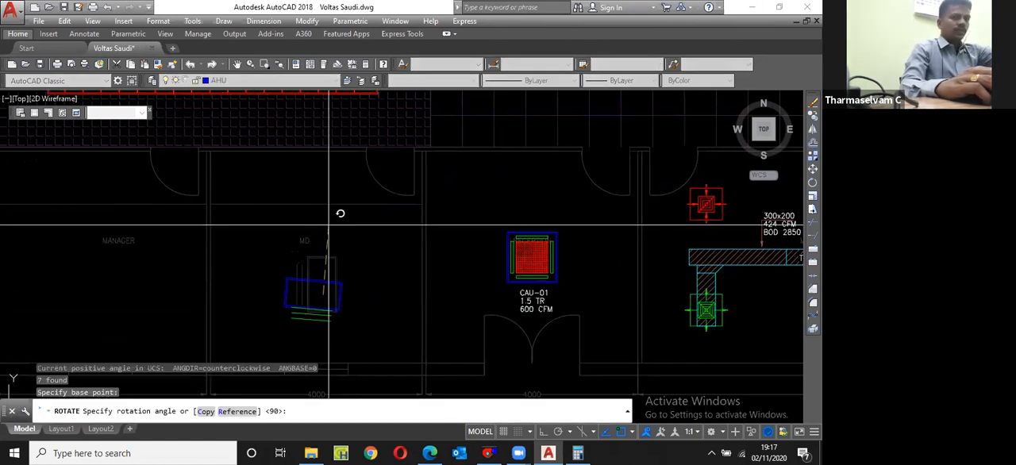
key(F8)
click(331, 225)
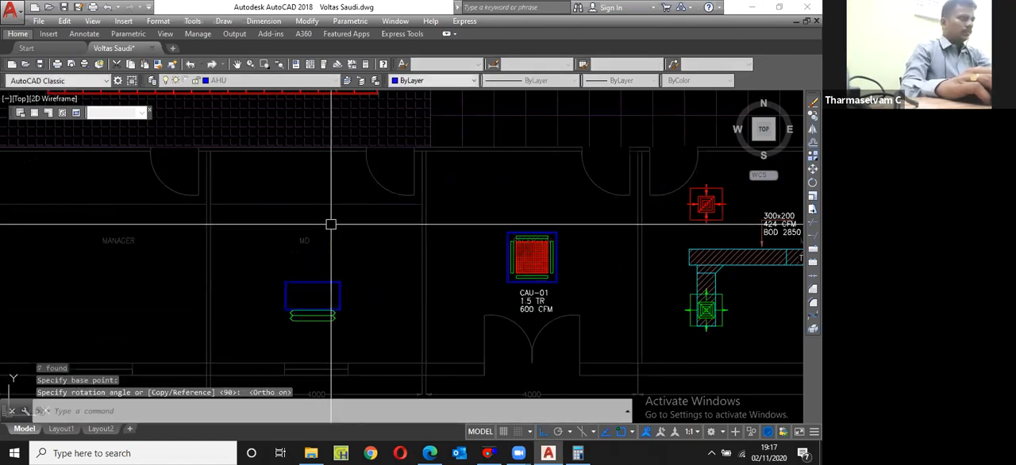
Step: Move the rotated unit so its corridor-side edge sits on the line across the MD room
text(m)
key(Return)
text(p)
key(Return)
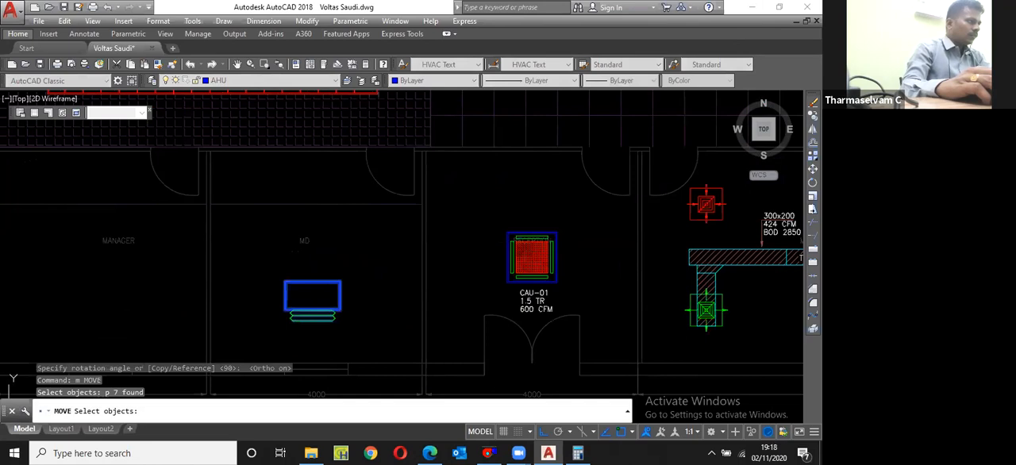
key(Return)
click(313, 281)
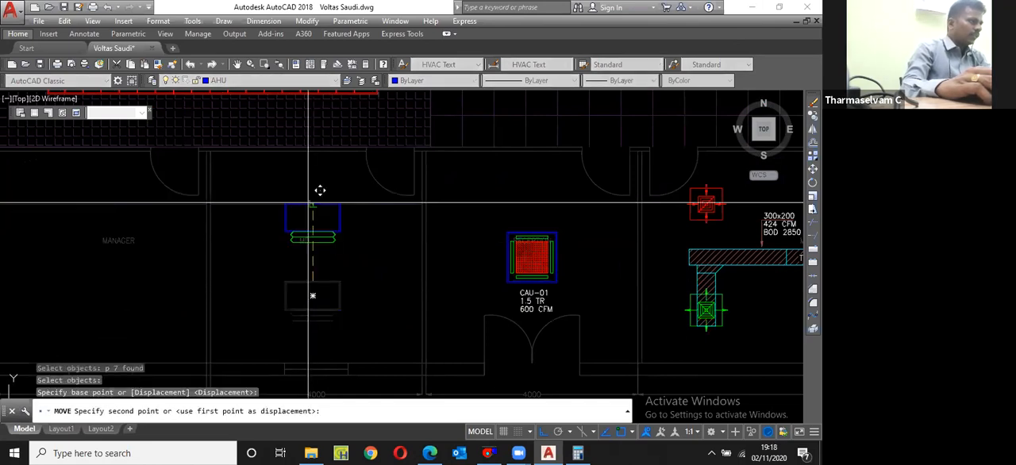
click(319, 204)
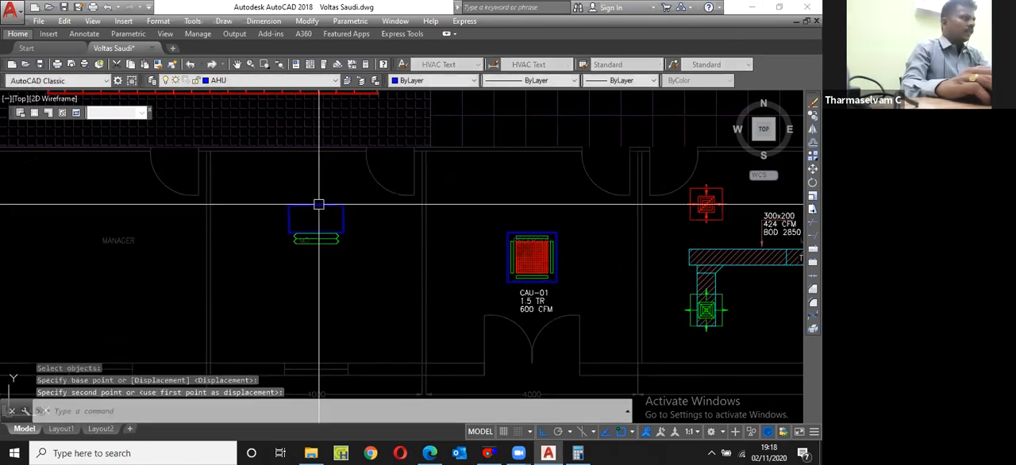
Step: Move the unit up against the inner face of the MD room's corridor-side wall
scroll(321, 204, up, 3)
key(Return)
text(p)
key(Return)
Step: Move the unit 300 away from the corridor-side wall, straight into the MD room
key(Return)
click(370, 203)
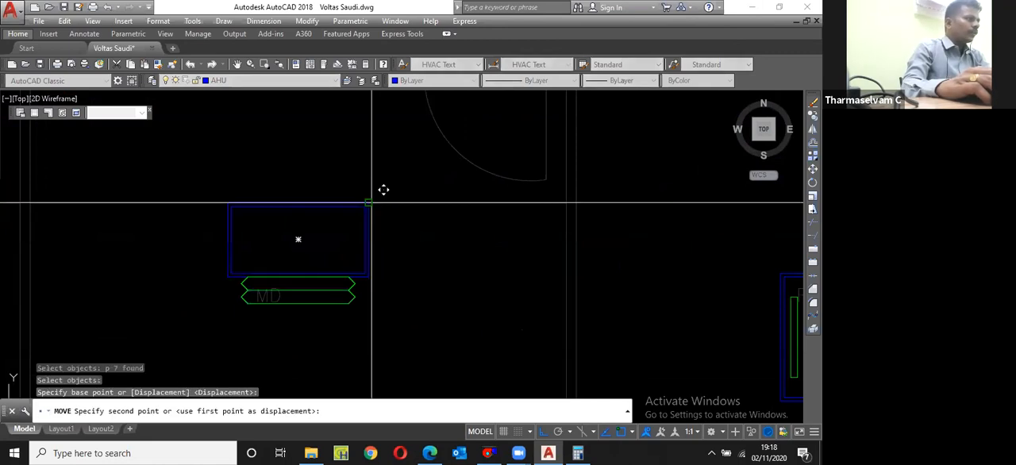
scroll(371, 203, down, 4)
click(373, 198)
scroll(374, 211, up, 4)
key(Return)
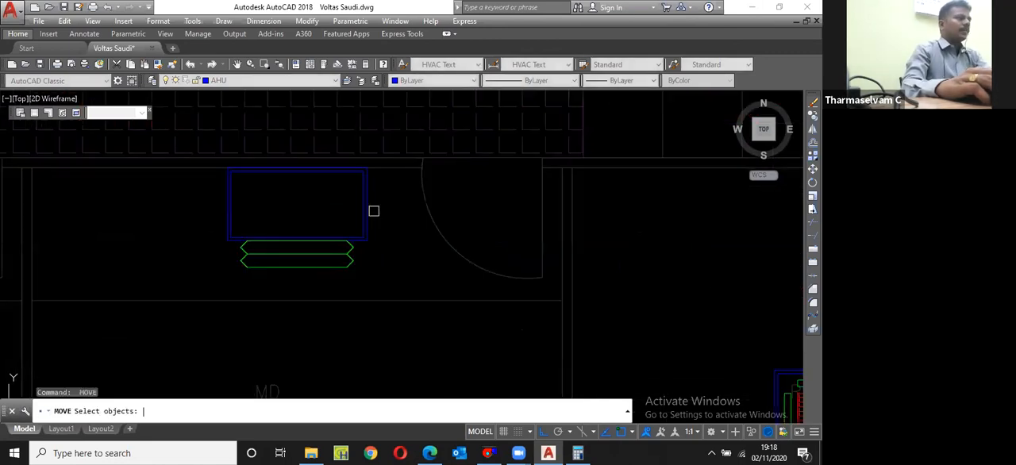
text(p)
key(Return)
key(Return)
click(384, 209)
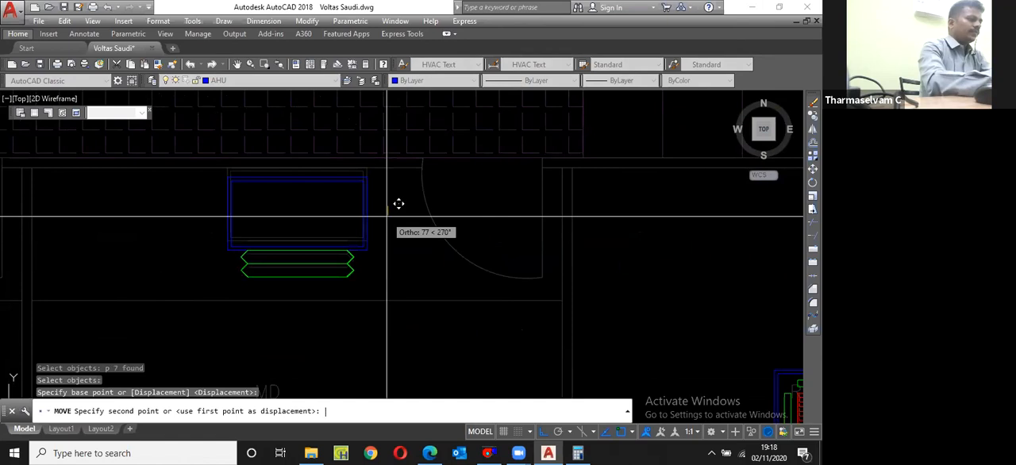
text(300)
key(Return)
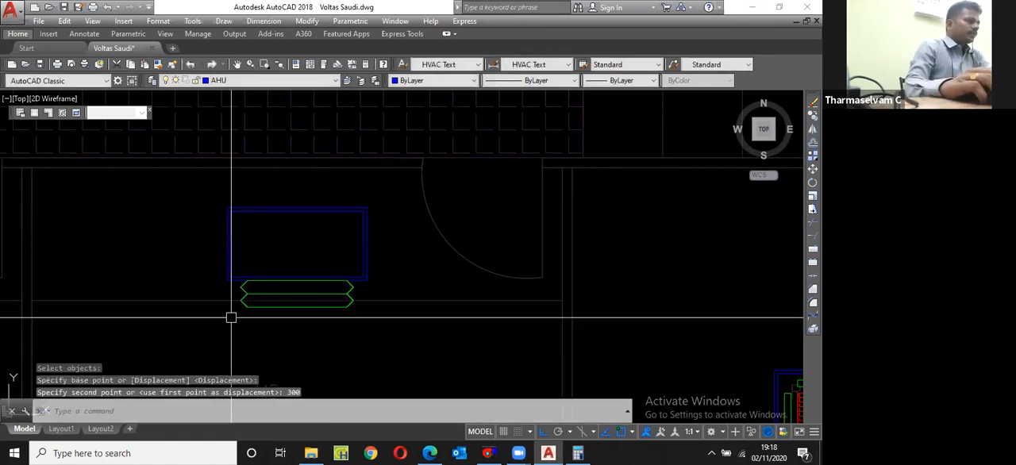
Step: Delete the green flexible connector from the MD room's unit
scroll(231, 318, up, 4)
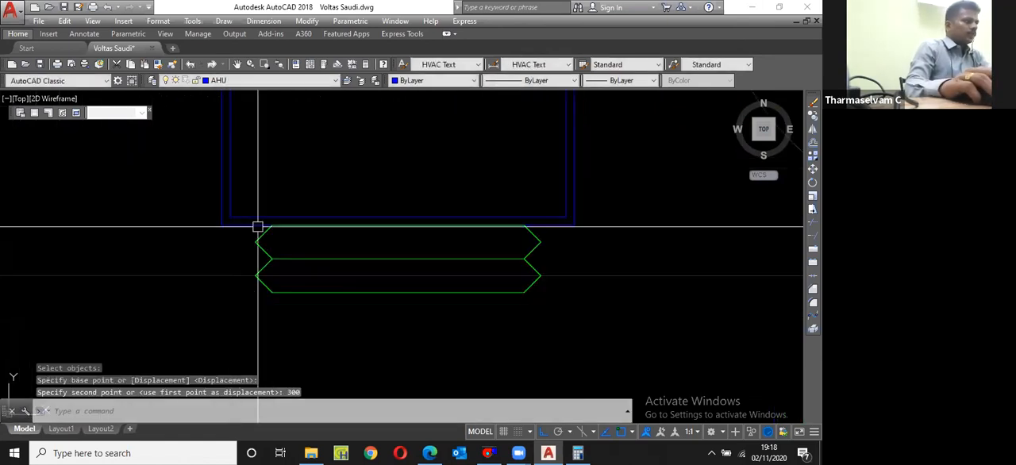
click(557, 240)
click(512, 261)
key(Delete)
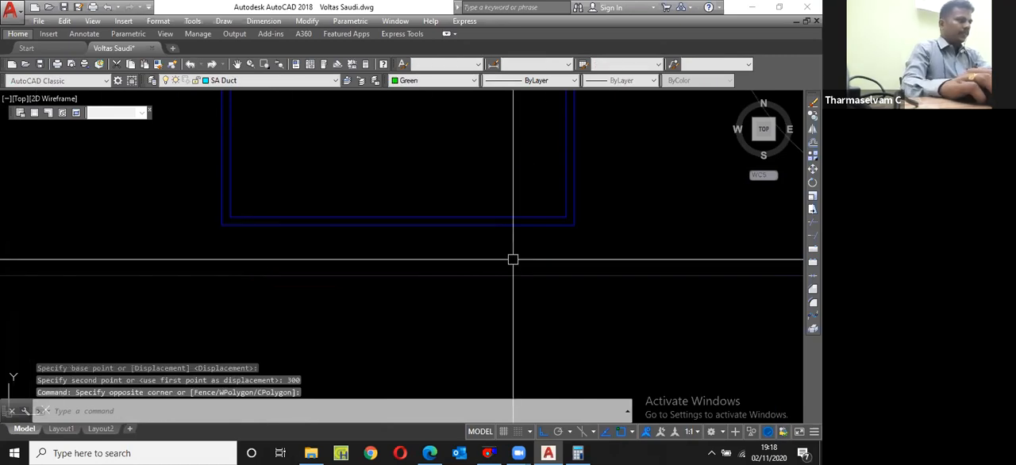
Step: Draw a short vertical line from the midpoint of the unit's room-side edge to the line across the MD room
scroll(497, 237, down, 5)
text(l)
key(Return)
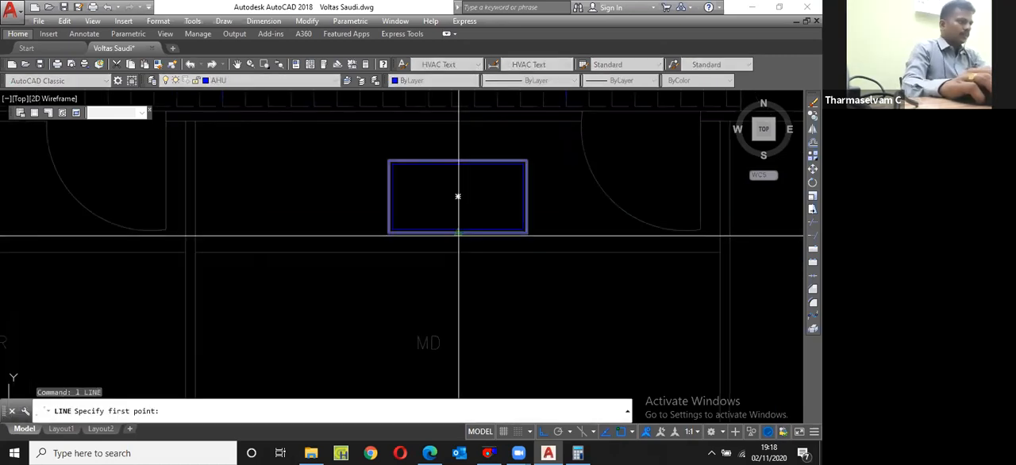
click(458, 236)
click(463, 247)
key(Escape)
Step: Offset the short centre line 500 to both sides and remove the centre line
scroll(464, 247, up, 5)
text(o)
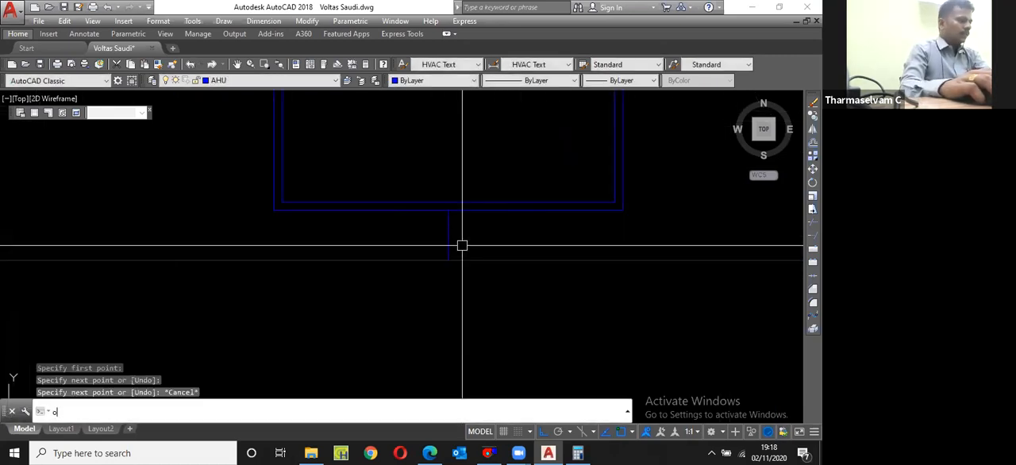
key(Return)
text(500)
key(Return)
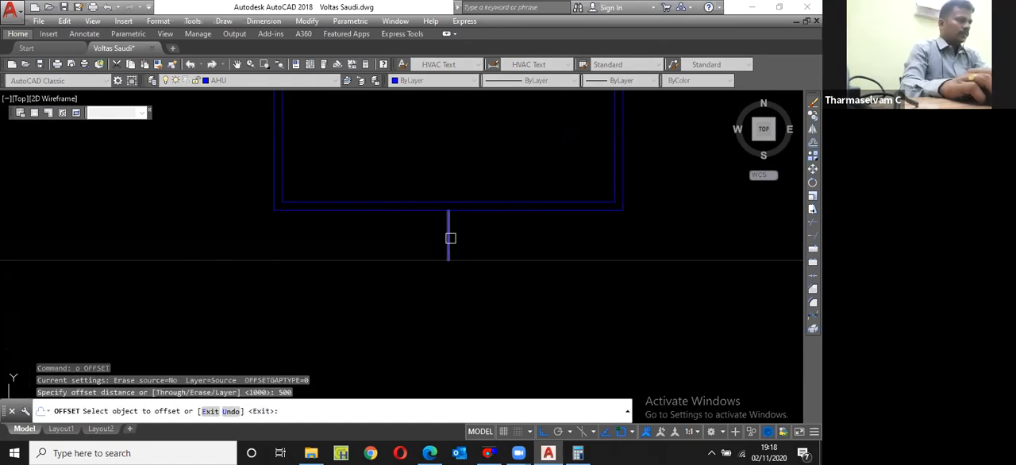
click(450, 238)
click(449, 239)
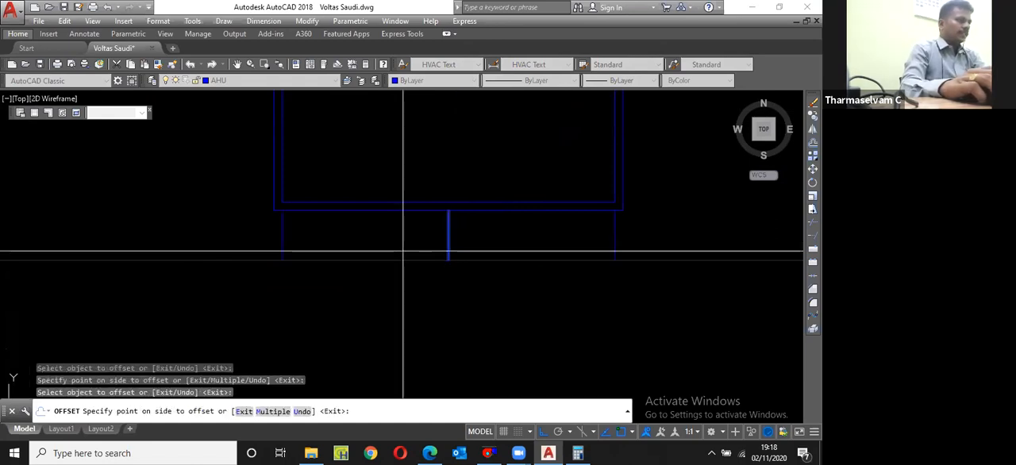
key(Escape)
click(446, 251)
Step: Match the properties of the meeting room's supply duct onto the two short side lines below the MD unit
scroll(446, 251, down, 8)
text(ma)
key(Return)
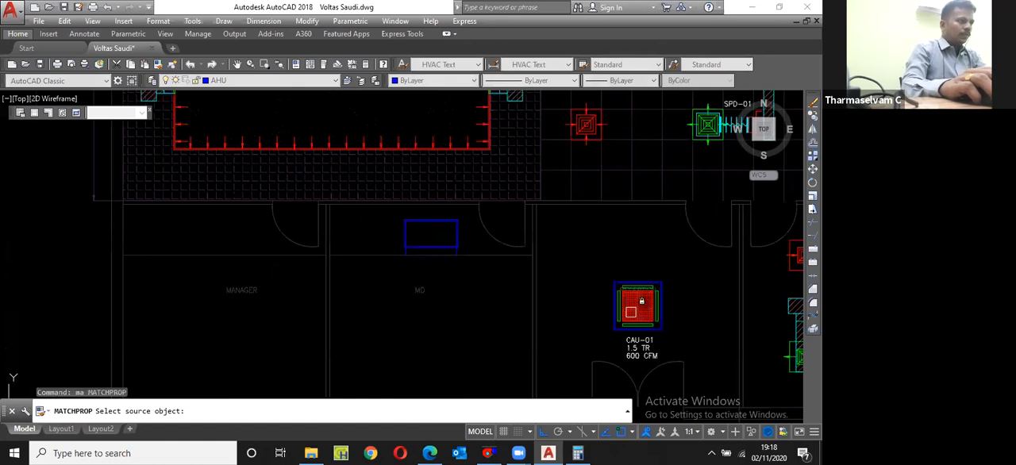
scroll(574, 301, down, 2)
scroll(698, 308, up, 4)
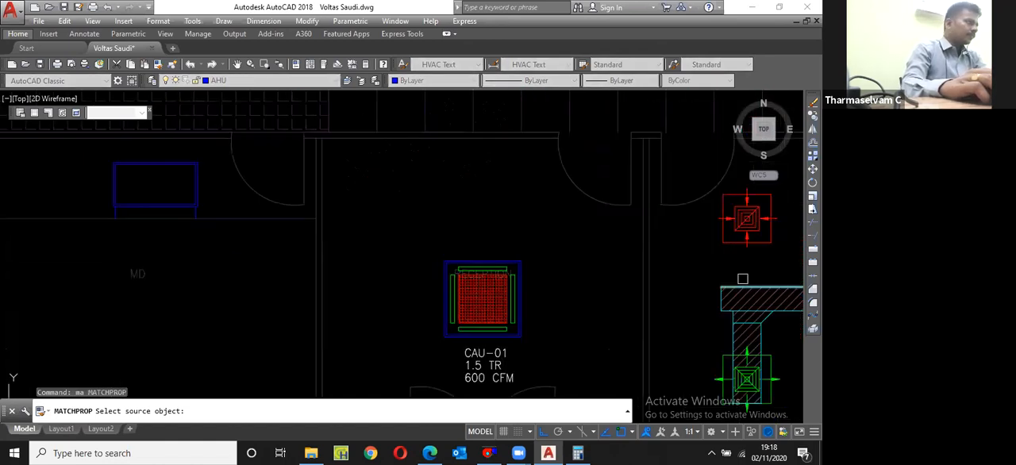
click(742, 281)
scroll(143, 223, up, 4)
click(109, 196)
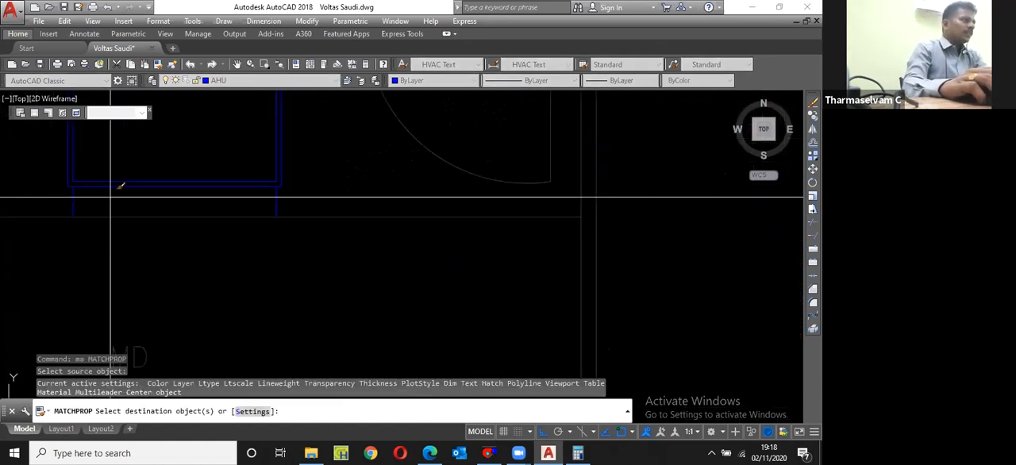
click(56, 203)
click(305, 194)
click(242, 202)
key(Escape)
scroll(236, 200, down, 4)
scroll(461, 254, down, 4)
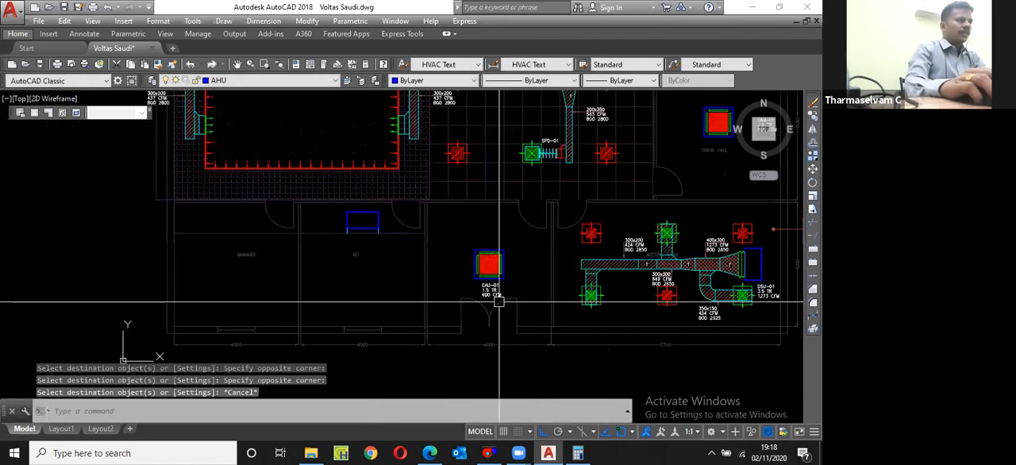
Step: Copy the reception cassette unit's three-line label to beside the MD room's unit
scroll(499, 301, up, 5)
click(465, 270)
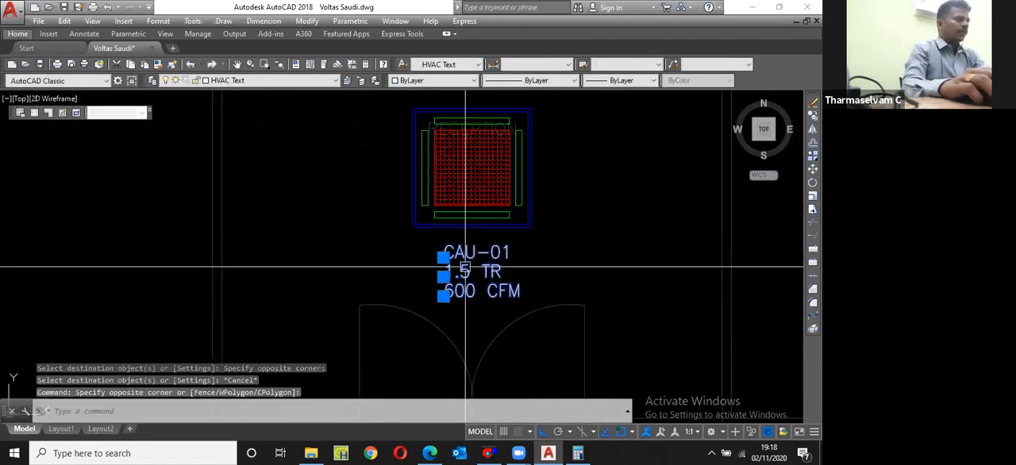
text(cp)
key(Return)
click(444, 254)
scroll(270, 207, down, 5)
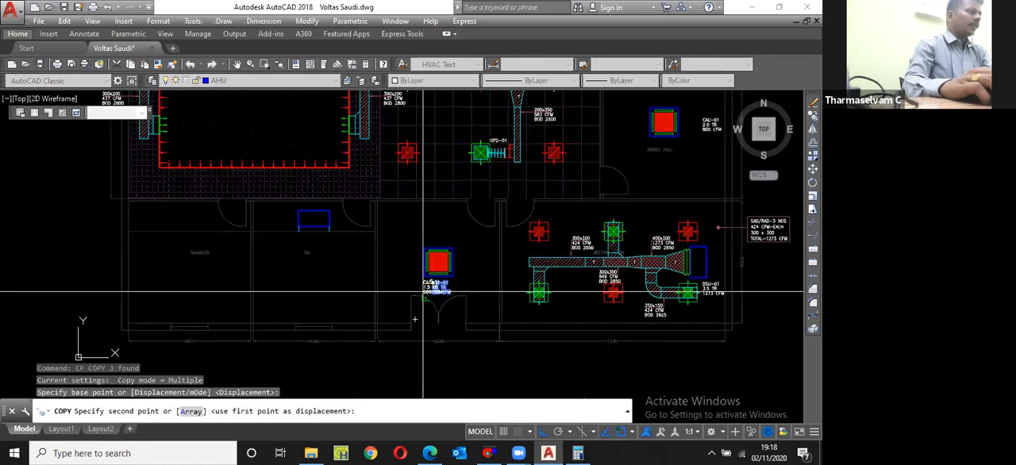
scroll(291, 214, up, 5)
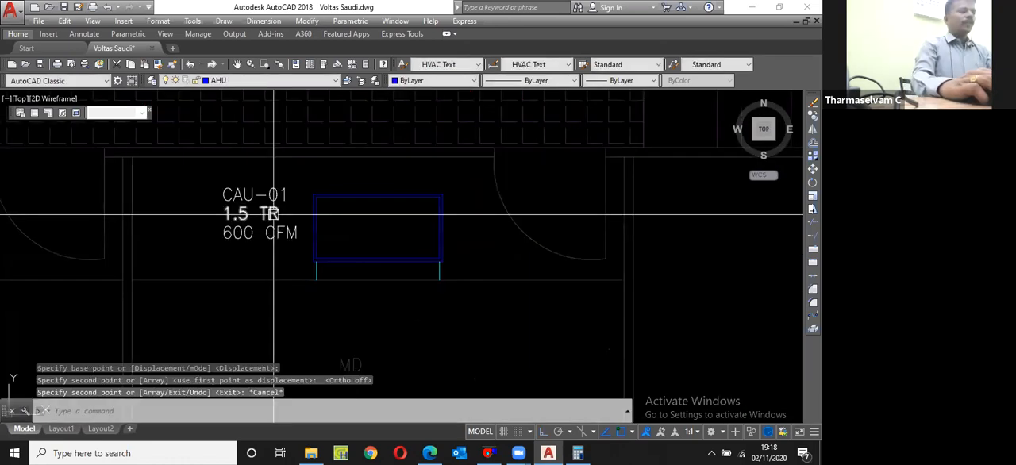
key(Escape)
Step: Change the tag of the MD room unit's label to FCU-01
scroll(324, 302, down, 6)
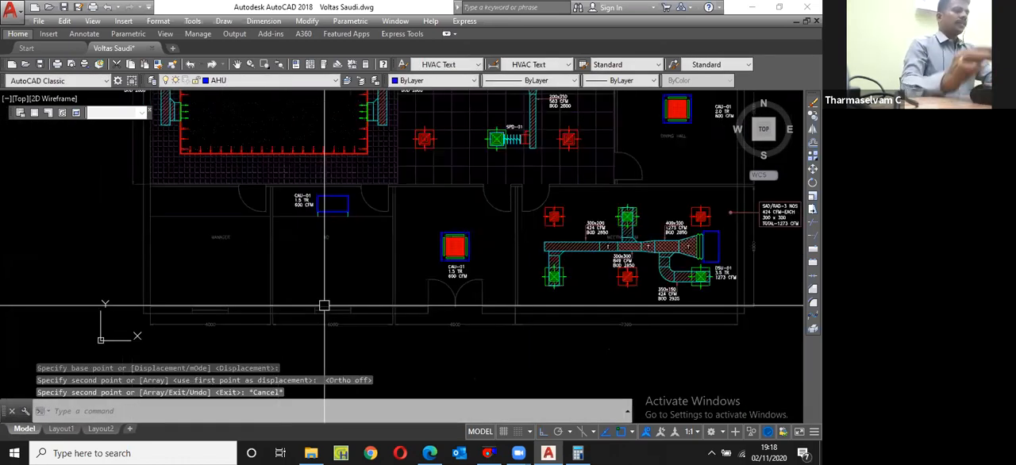
scroll(370, 310, up, 3)
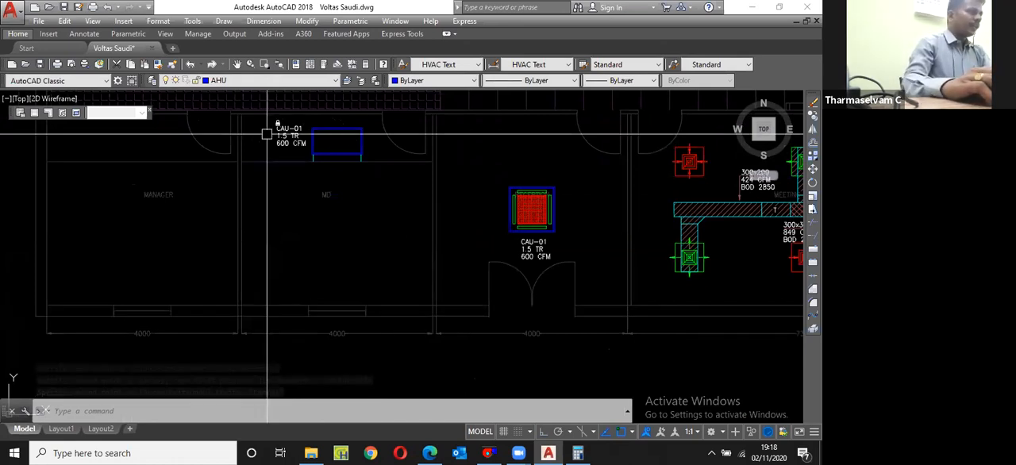
scroll(262, 125, up, 5)
scroll(336, 140, up, 5)
double_click(336, 140)
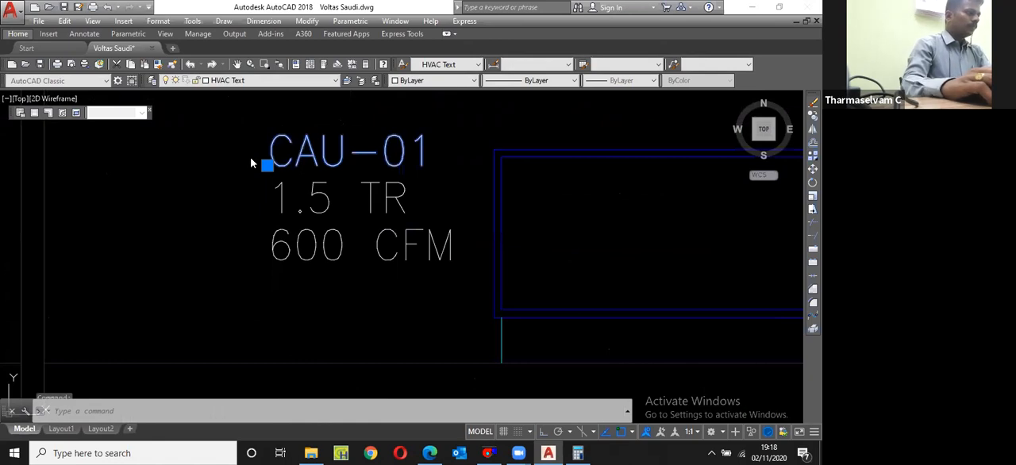
drag(320, 158, 251, 162)
text(FC)
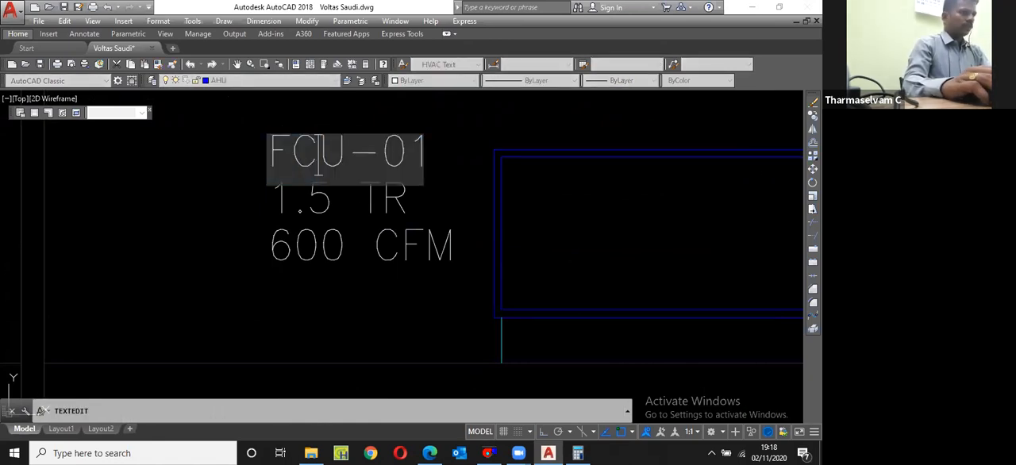
key(Return)
Step: Change the tag of the reception cassette unit's label to CAU-02
scroll(330, 188, down, 6)
scroll(617, 289, up, 3)
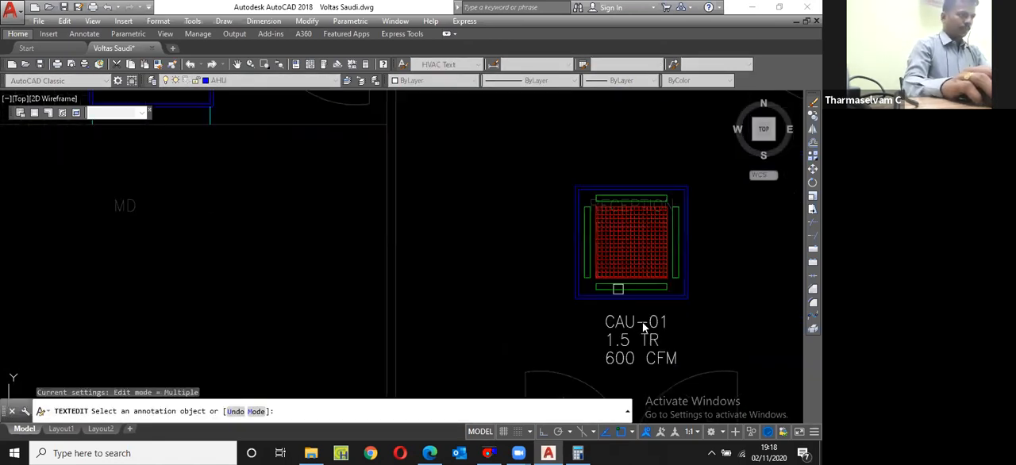
scroll(674, 325, up, 2)
click(673, 325)
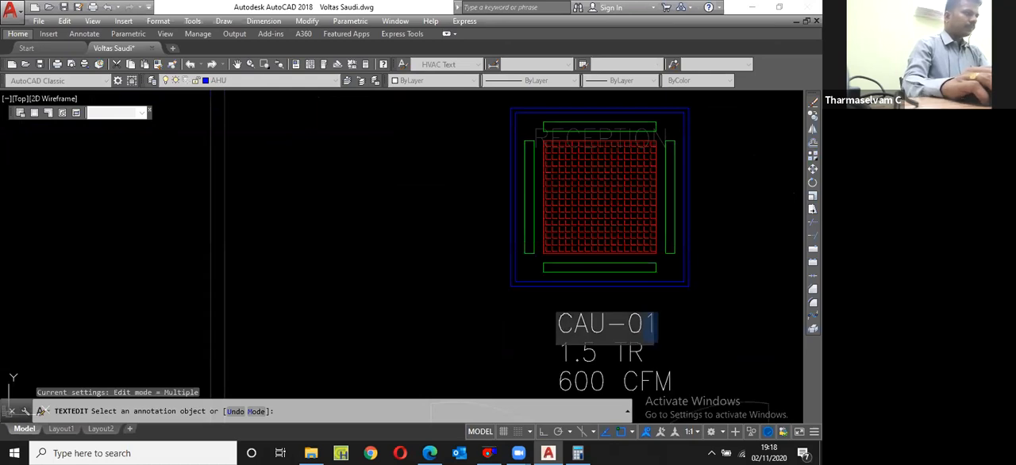
text(2)
key(Return)
scroll(640, 343, down, 6)
scroll(417, 246, up, 4)
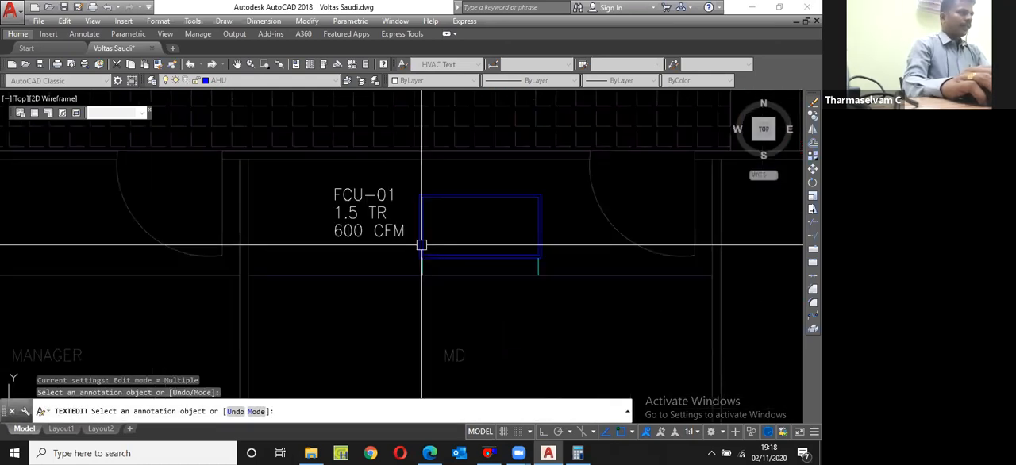
scroll(500, 283, down, 4)
key(Return)
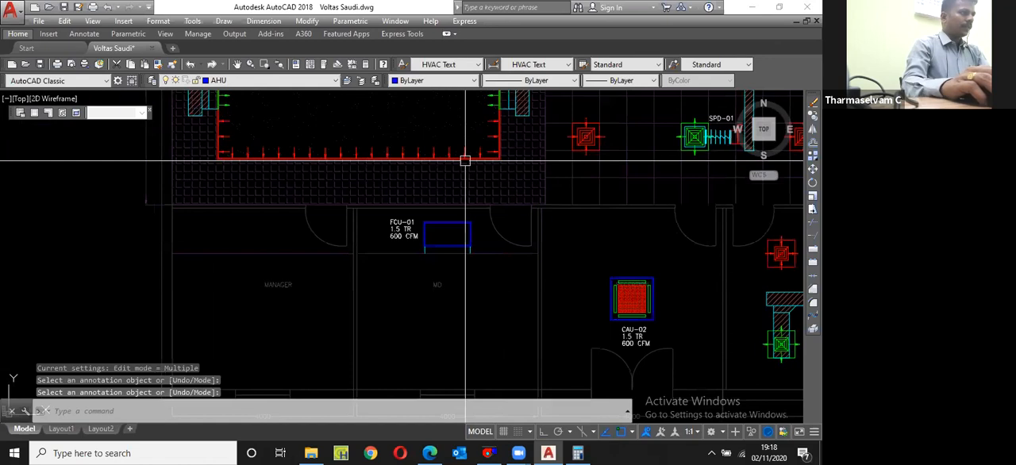
Step: Copy a green supply grille with its three airflow arrows from the large hall into the MD room below the FCU
scroll(461, 161, down, 4)
scroll(461, 145, up, 4)
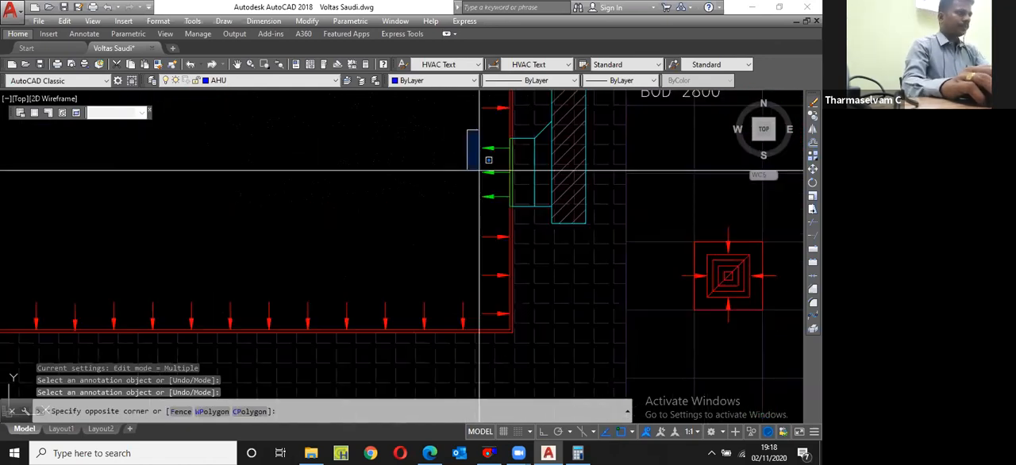
click(511, 172)
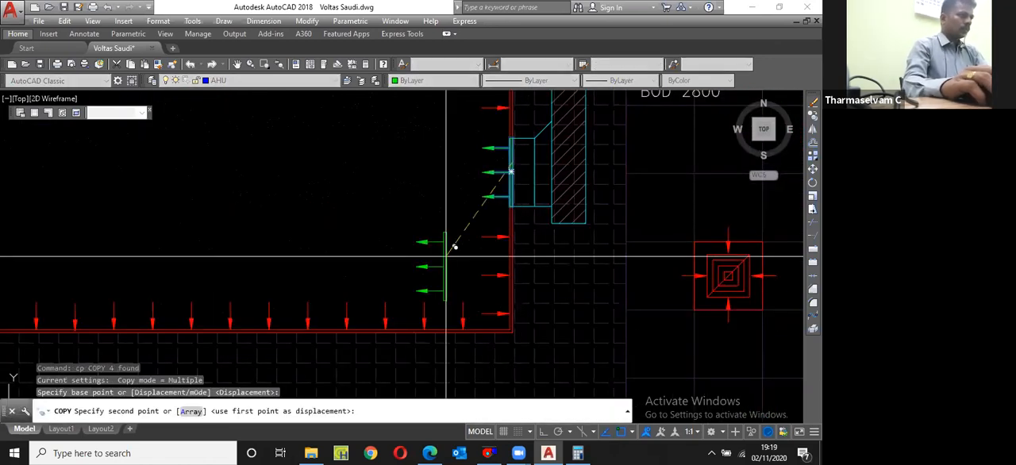
scroll(454, 247, down, 2)
click(449, 271)
key(Escape)
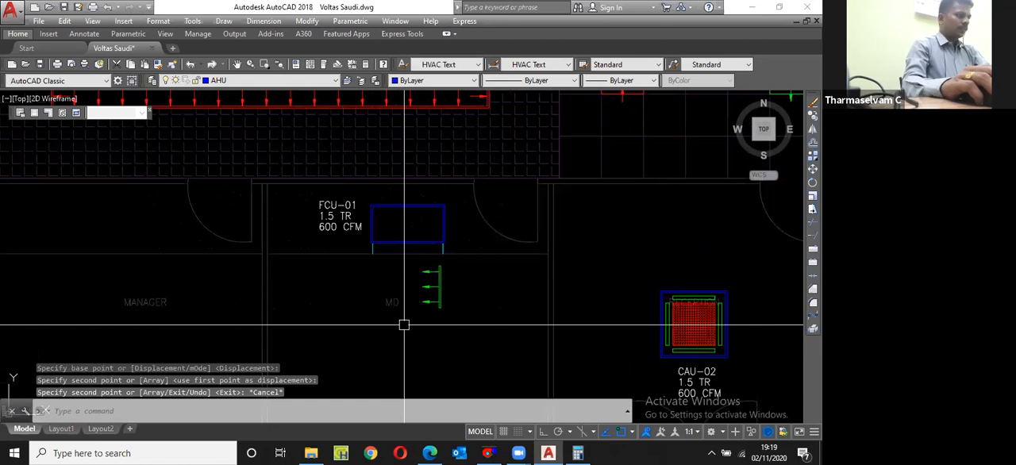
Step: Rotate the copied supply grille and its arrows by 90 degrees so that the arrows point down into the MD room
click(404, 324)
click(485, 254)
scroll(473, 297, up, 2)
text(r)
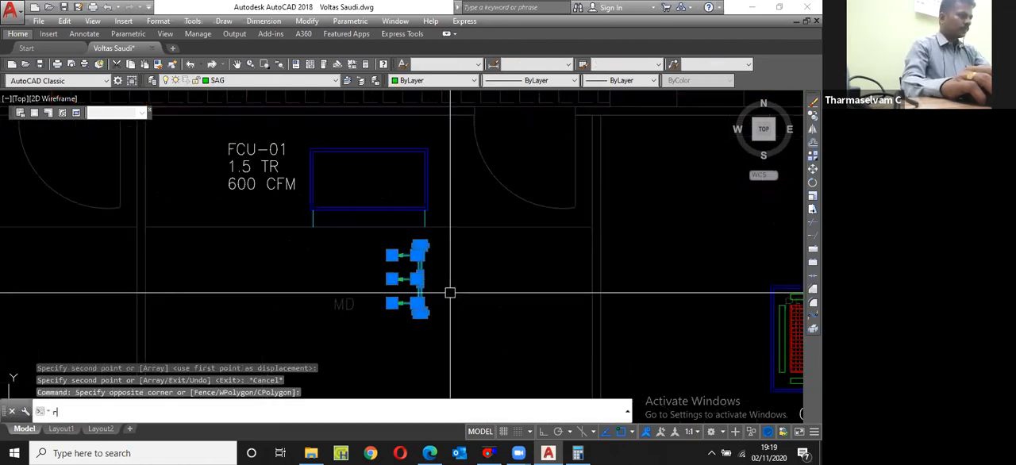
key(Return)
click(420, 279)
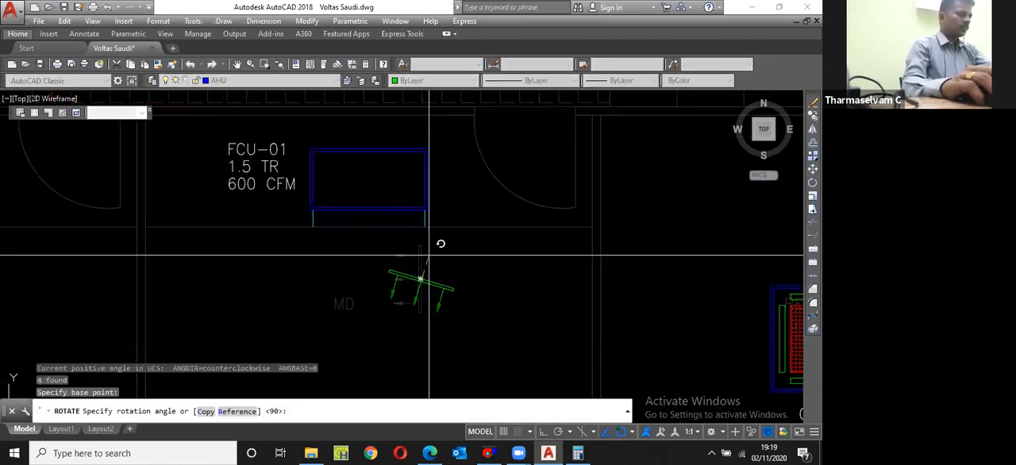
key(Return)
Step: Move the rotated supply grille so its right end meets the lower end of the FCU's right duct line
text(m)
key(Return)
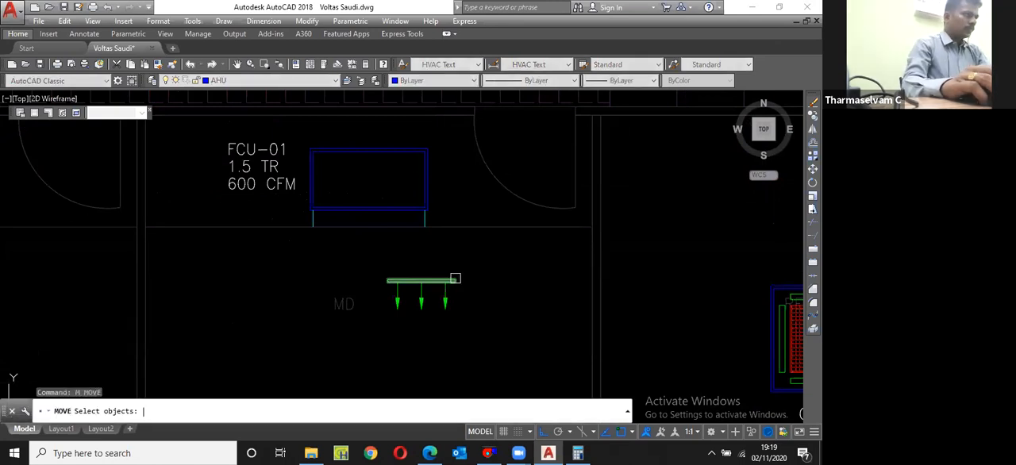
text(p)
key(Return)
key(Return)
scroll(455, 278, up, 5)
click(457, 281)
click(381, 153)
scroll(491, 198, down, 3)
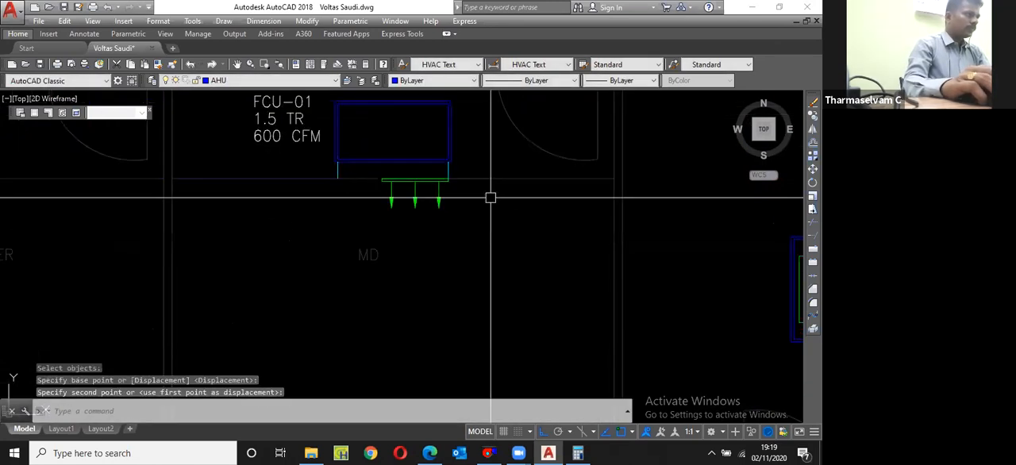
Step: Stretch the supply grille's left end to the FCU's left duct line
scroll(370, 176, up, 4)
text(s)
key(Return)
click(405, 213)
click(403, 184)
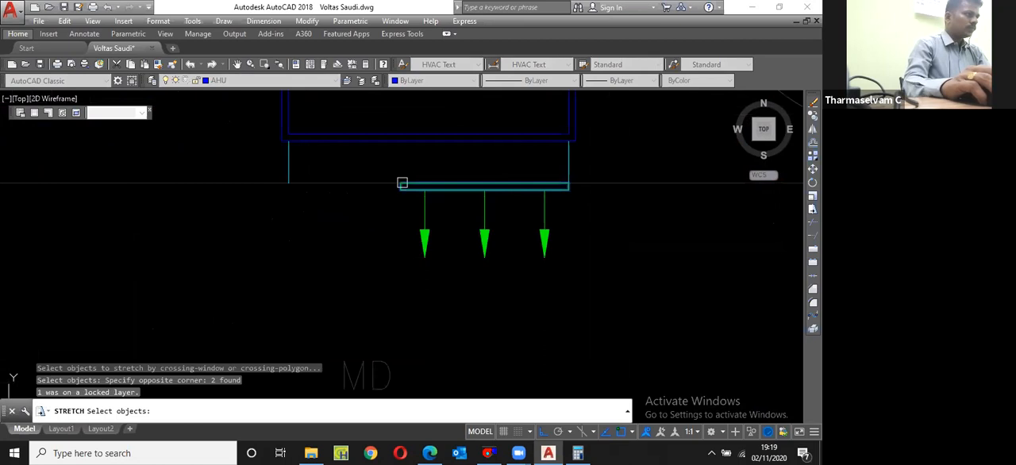
key(Return)
click(395, 187)
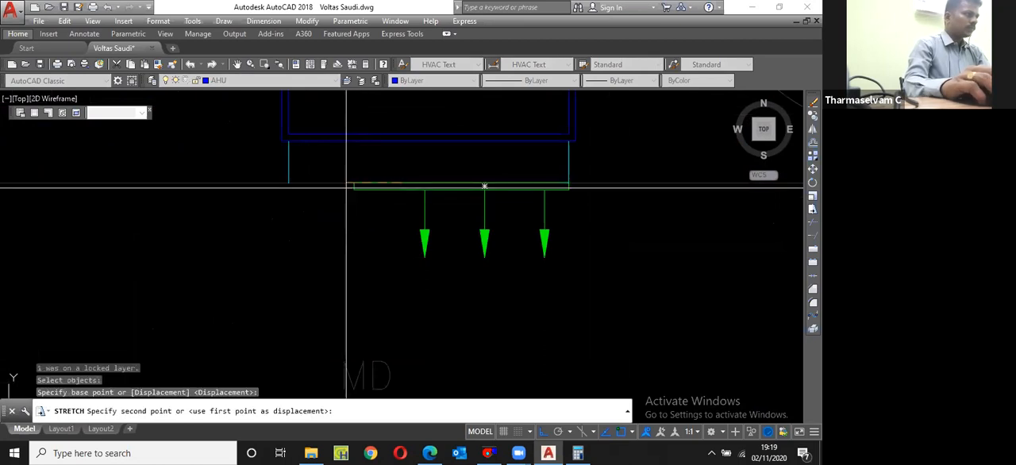
click(289, 185)
Step: Copy the leftmost airflow arrow twice to the left at the existing arrow spacing
click(431, 220)
click(414, 226)
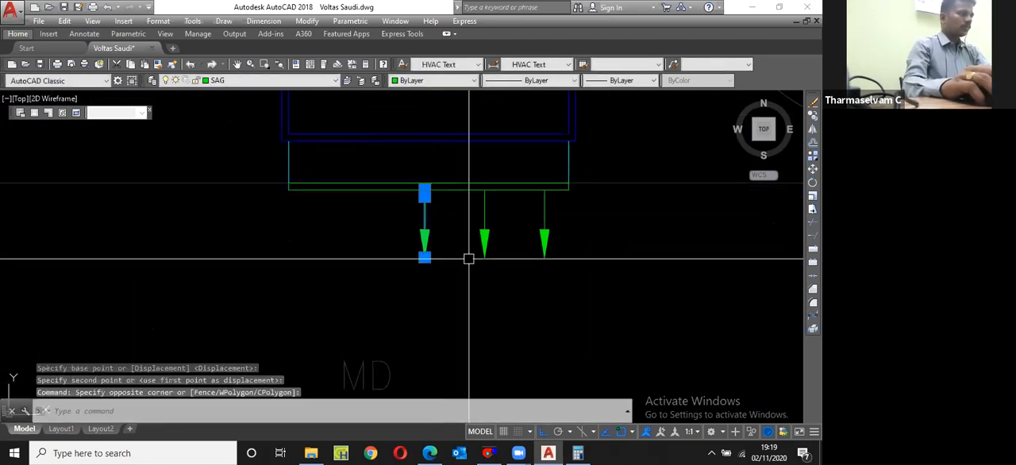
text(cp)
key(Return)
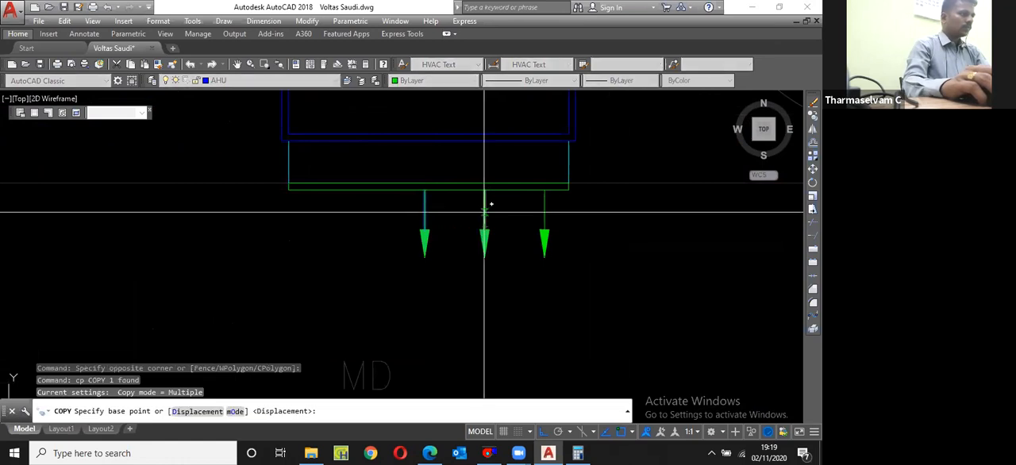
click(484, 211)
click(425, 205)
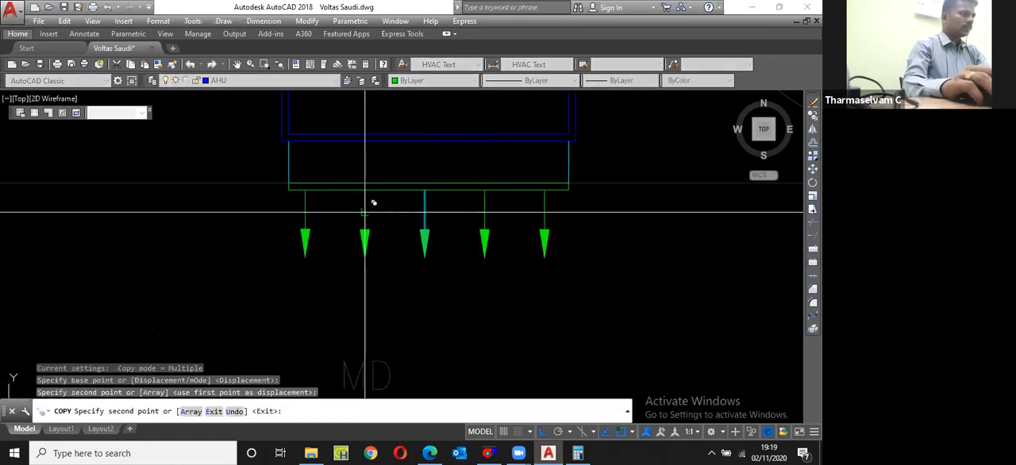
click(365, 211)
key(Escape)
Step: Move the five airflow arrows slightly right to centre them under the supply grille
click(547, 289)
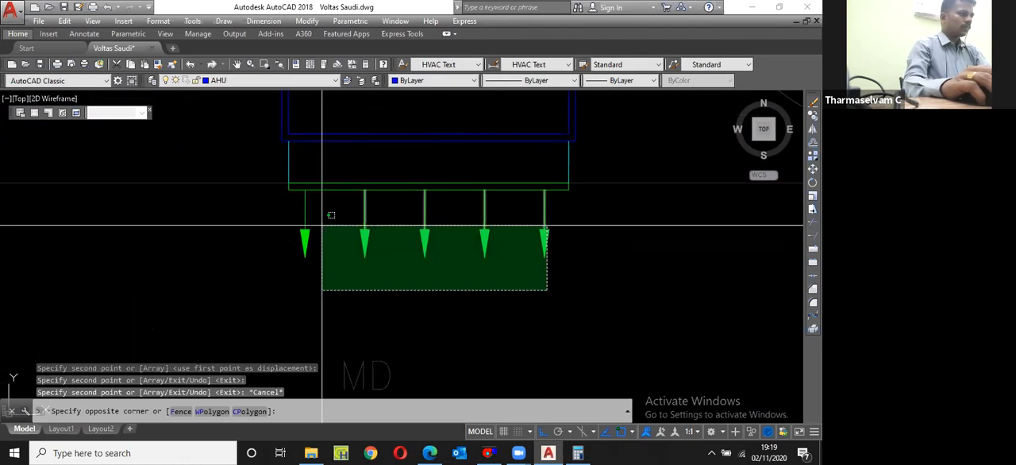
click(300, 228)
text(m)
key(Return)
click(483, 289)
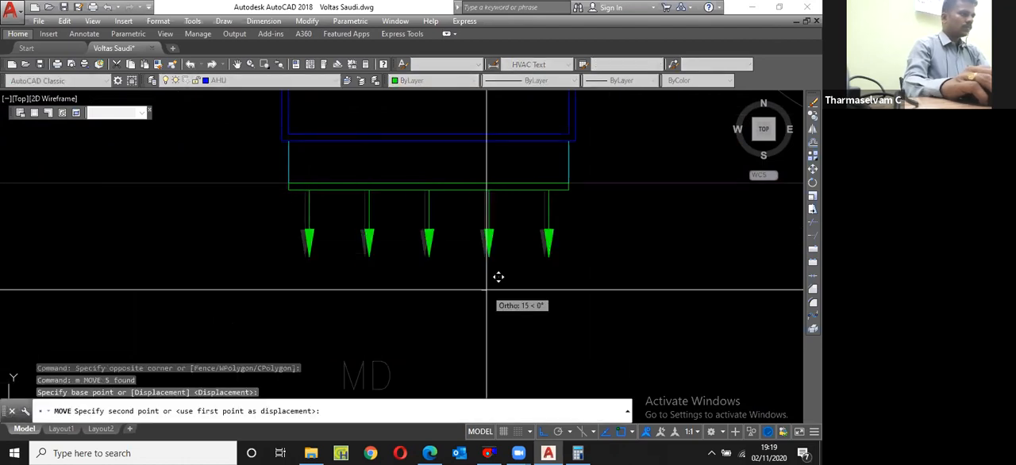
click(498, 277)
scroll(460, 270, down, 4)
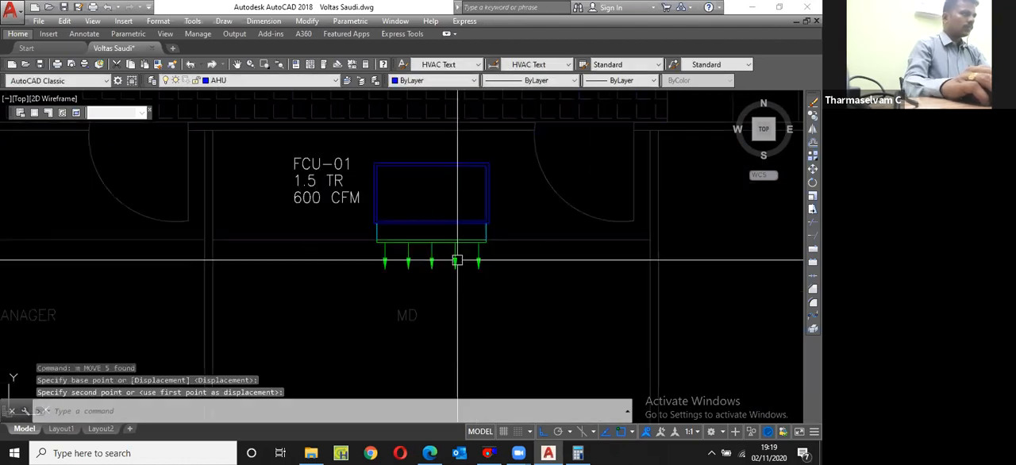
scroll(457, 260, down, 4)
scroll(484, 193, up, 8)
click(489, 176)
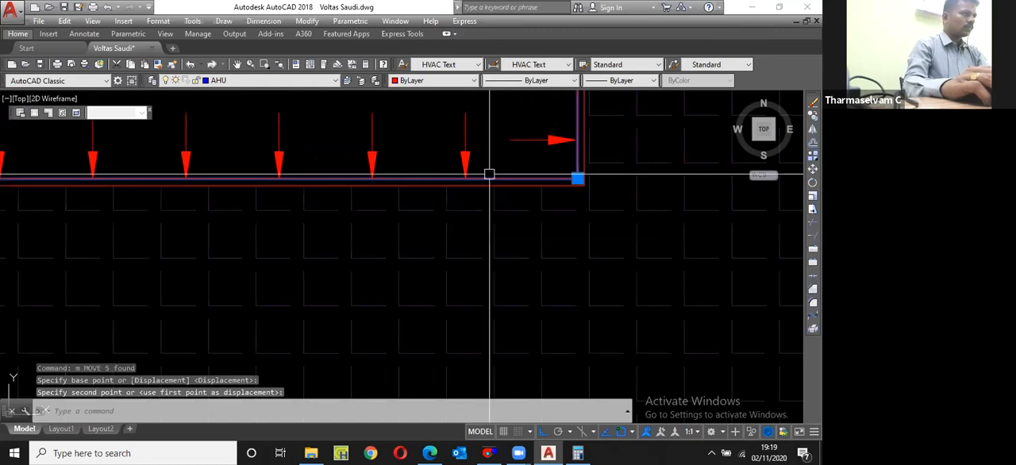
click(489, 175)
scroll(470, 184, down, 5)
key(Escape)
Step: Copy the supply grille's rectangle horizontally to the right, end to end with the original
click(453, 316)
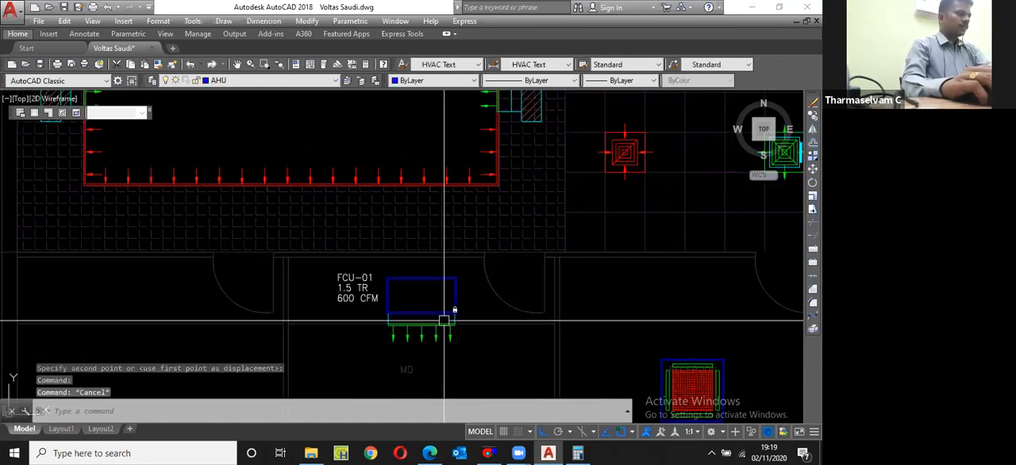
scroll(443, 307, up, 4)
scroll(438, 352, up, 3)
text(cp)
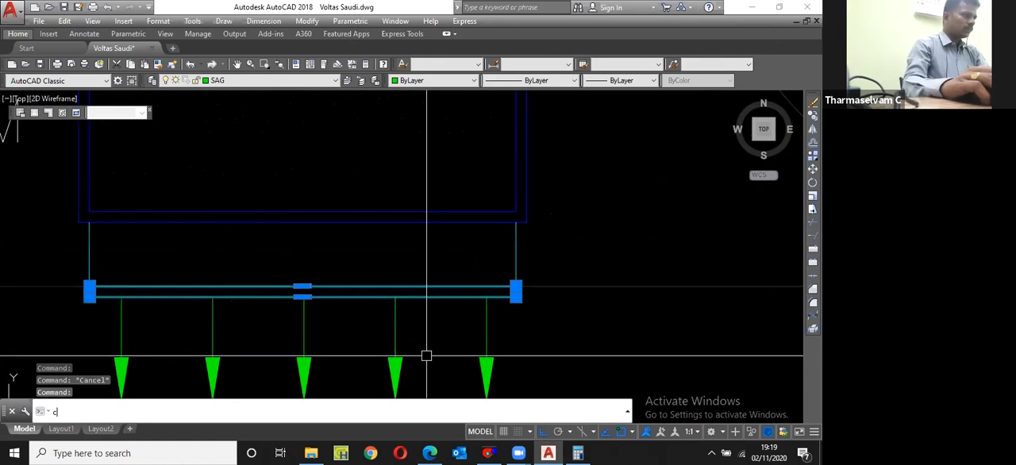
key(Return)
click(302, 291)
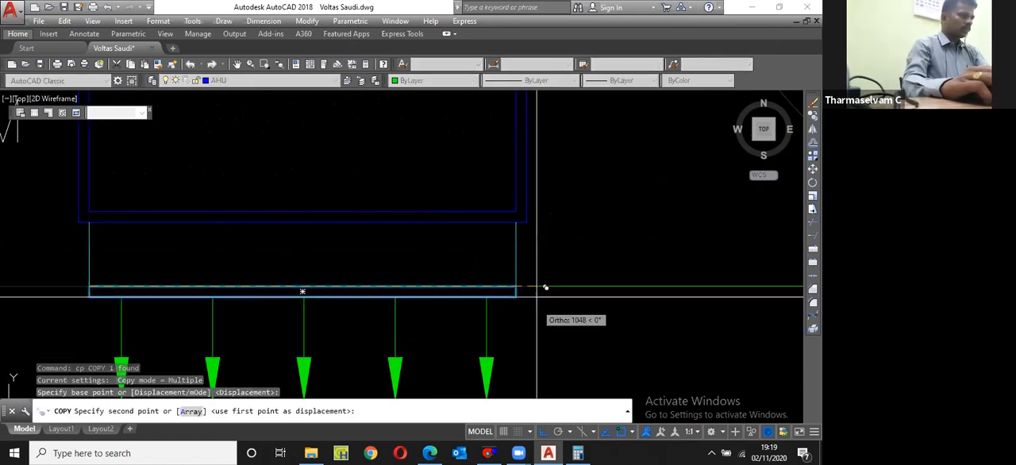
key(Escape)
Step: Match the properties of the hall's red return grille onto the copied grille rectangle in the MD room
scroll(405, 288, down, 3)
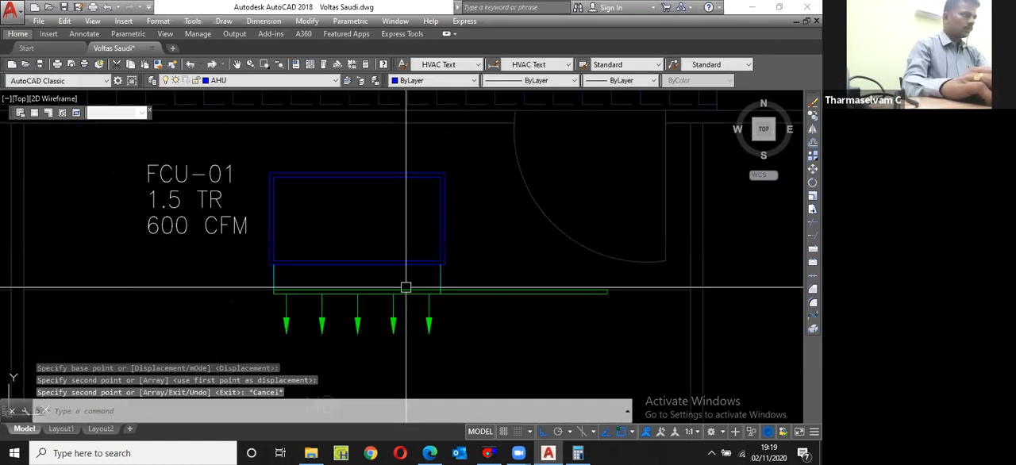
scroll(436, 306, down, 3)
text(ma)
key(Return)
scroll(461, 173, up, 3)
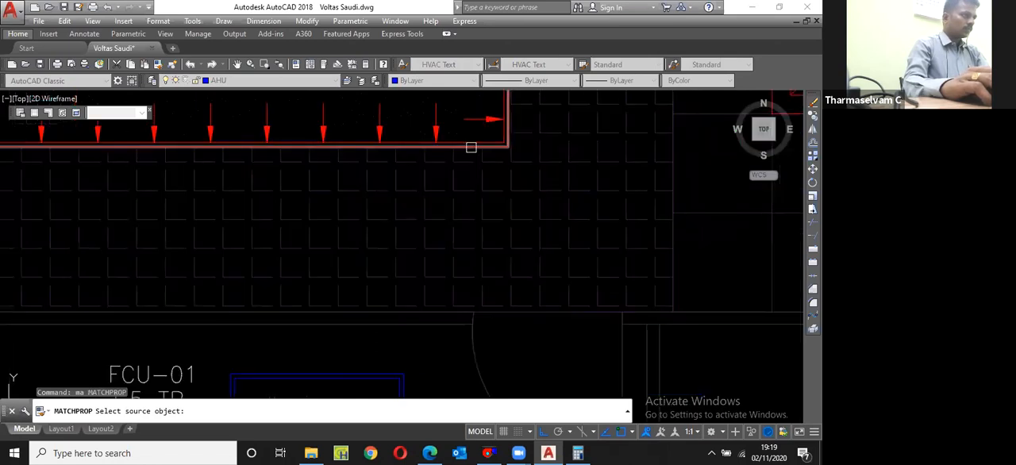
click(498, 278)
key(Escape)
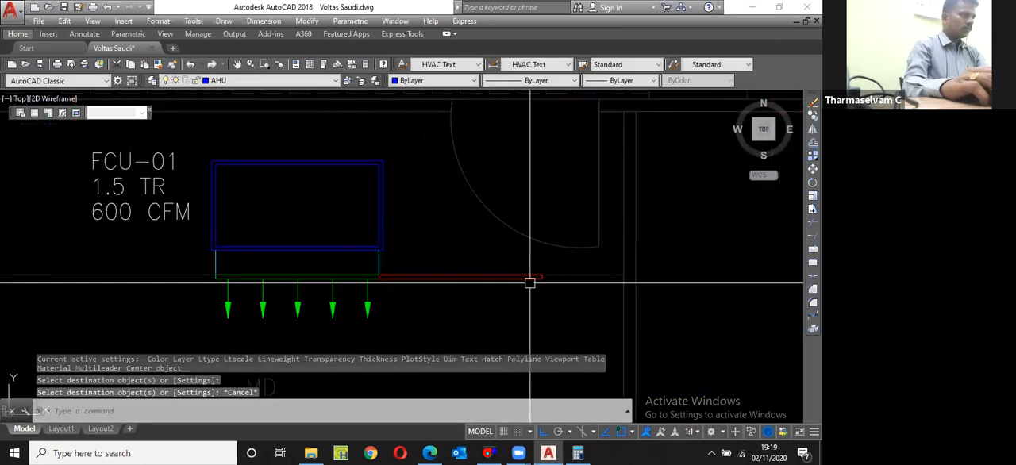
Step: Stretch the red return grille's free end to the MD room's side wall
scroll(529, 282, up, 2)
text(s)
key(Return)
click(560, 295)
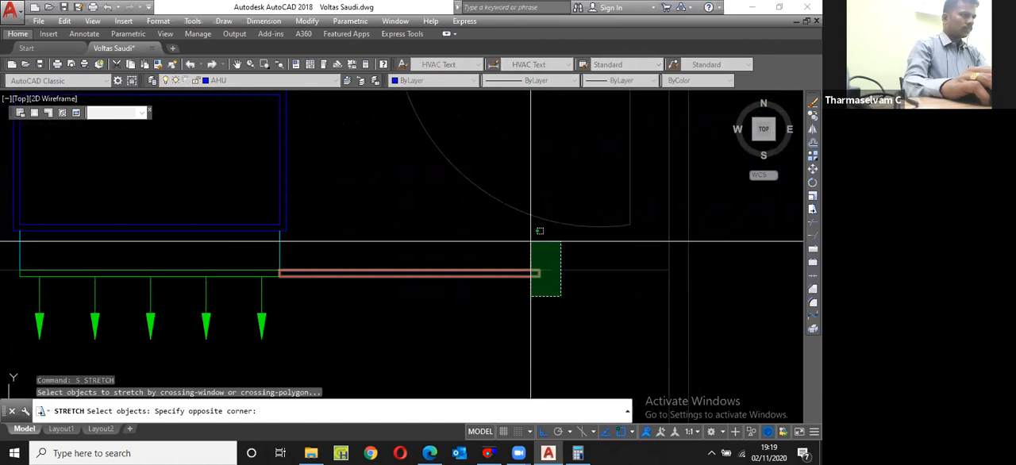
click(531, 241)
key(Return)
click(538, 268)
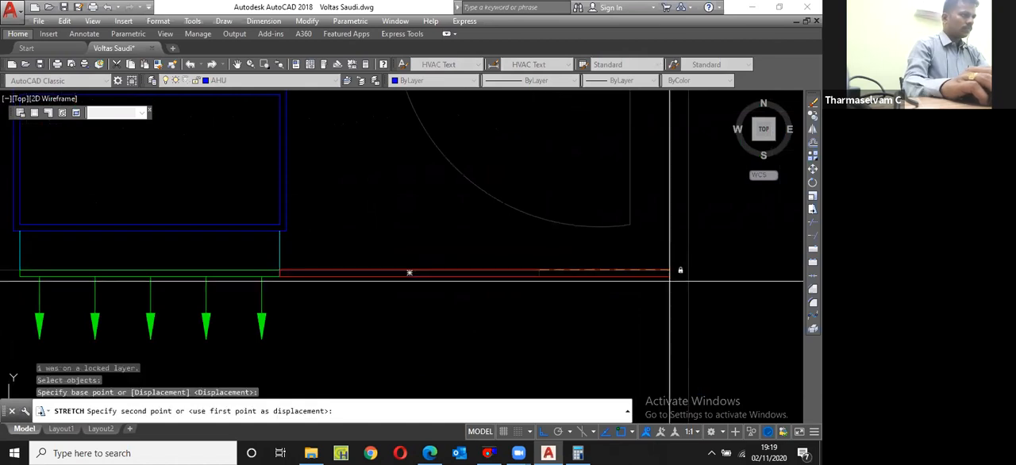
click(669, 272)
scroll(669, 271, down, 5)
click(610, 276)
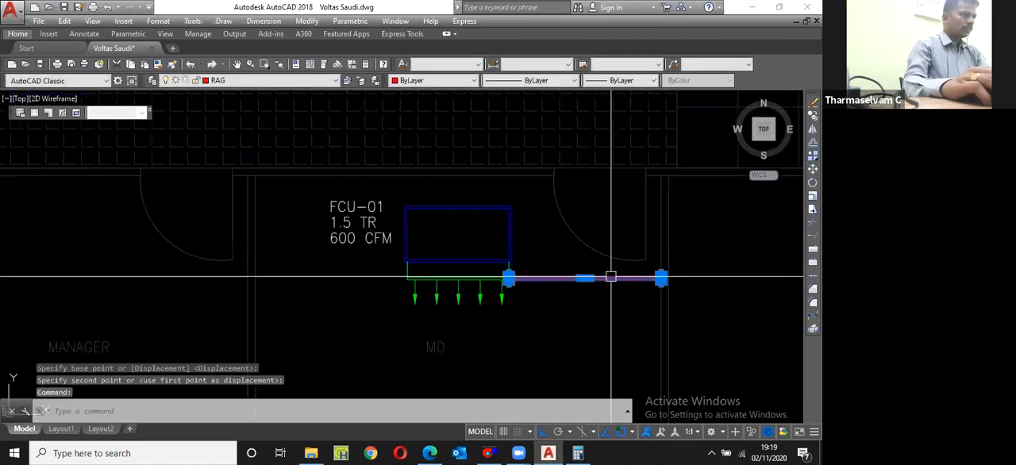
key(Escape)
Step: Copy a red return airflow arrow from the hall's grille onto the MD supply grille's rightmost green arrow
scroll(610, 277, down, 3)
scroll(577, 183, up, 5)
click(573, 194)
text(cp)
key(space)
click(547, 169)
scroll(543, 155, down, 5)
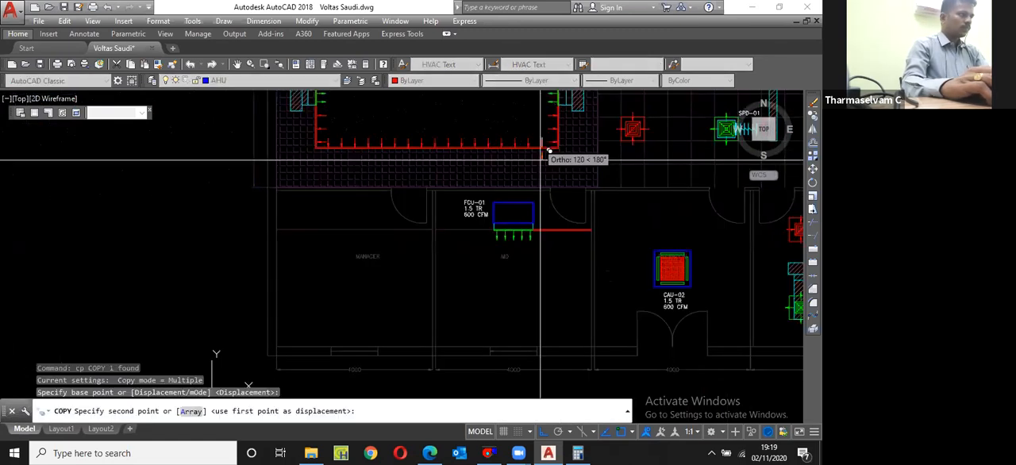
scroll(544, 232, up, 8)
click(453, 200)
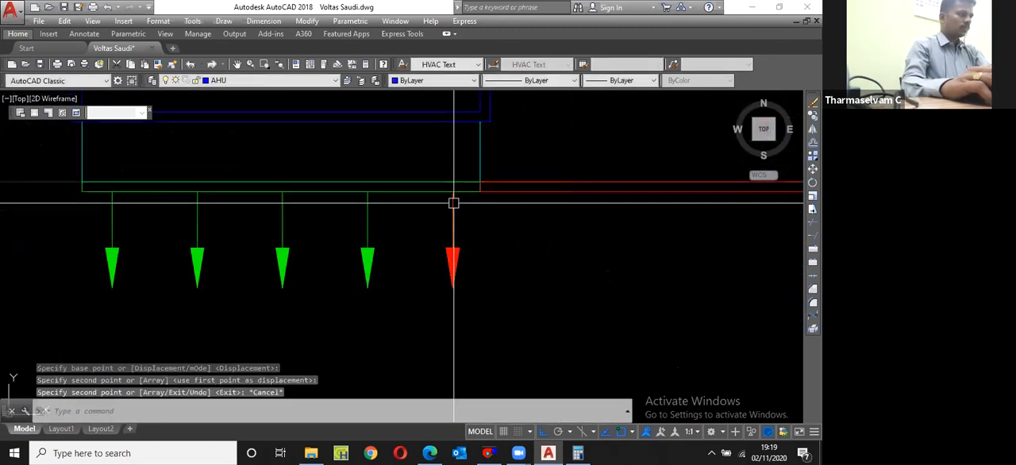
key(Escape)
Step: Mirror the copied red arrow about a horizontal line so it points up, erasing the source arrow
text(mi)
key(space)
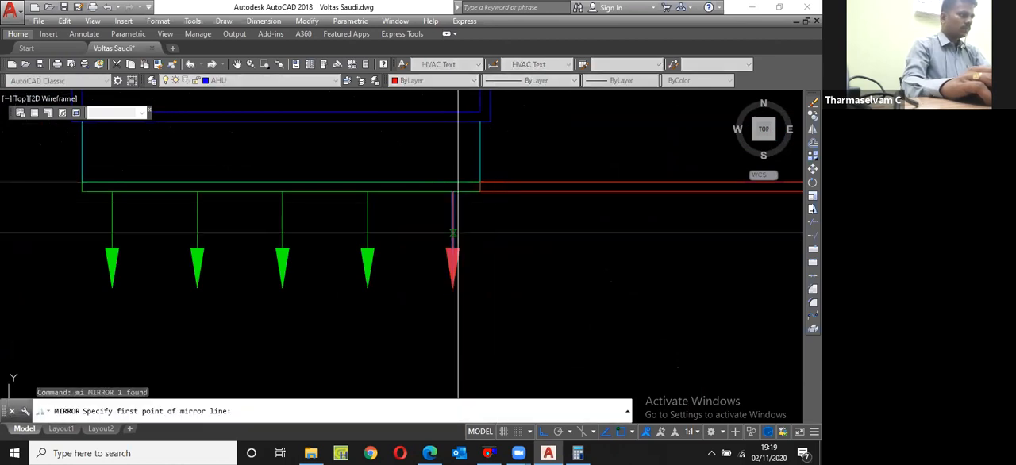
click(457, 233)
click(501, 234)
text(y)
key(space)
Step: Move the upward red arrow down to the grille's lower edge and right beneath the red return grille
text(m)
key(space)
text(p)
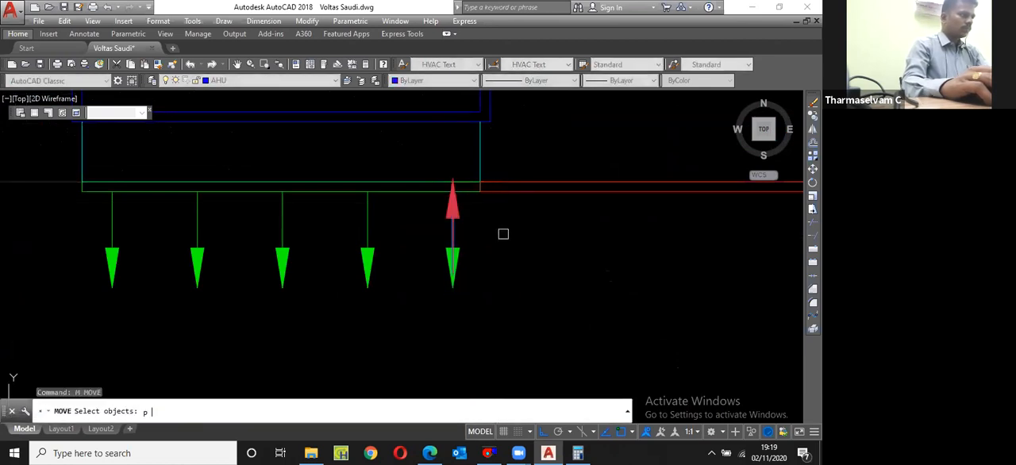
key(space)
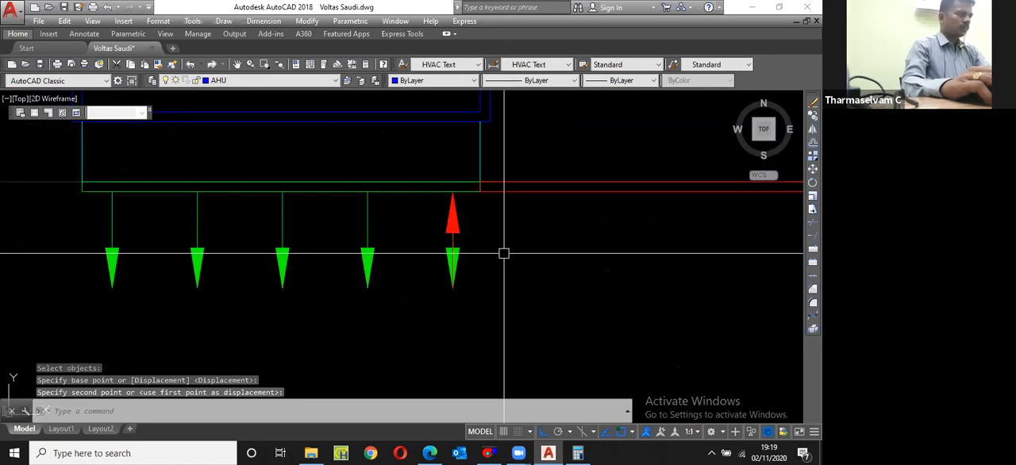
scroll(501, 254, down, 1)
key(space)
click(501, 254)
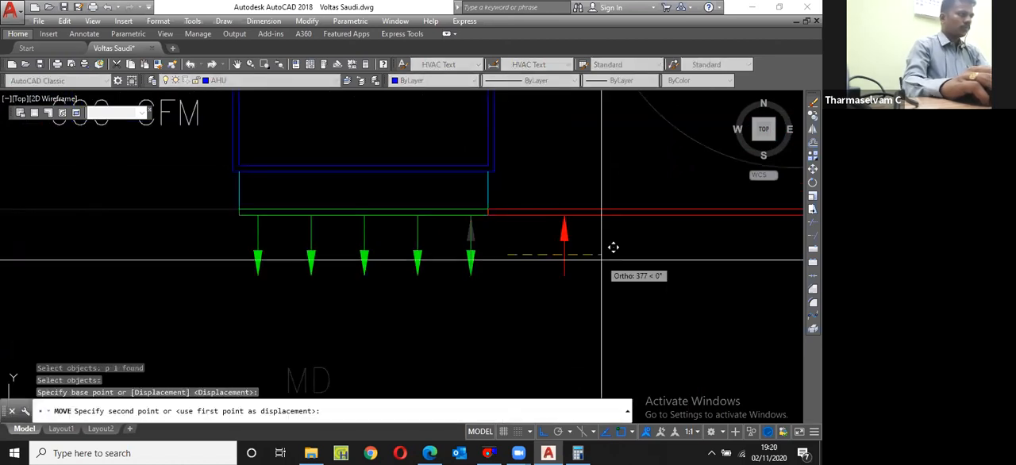
click(601, 259)
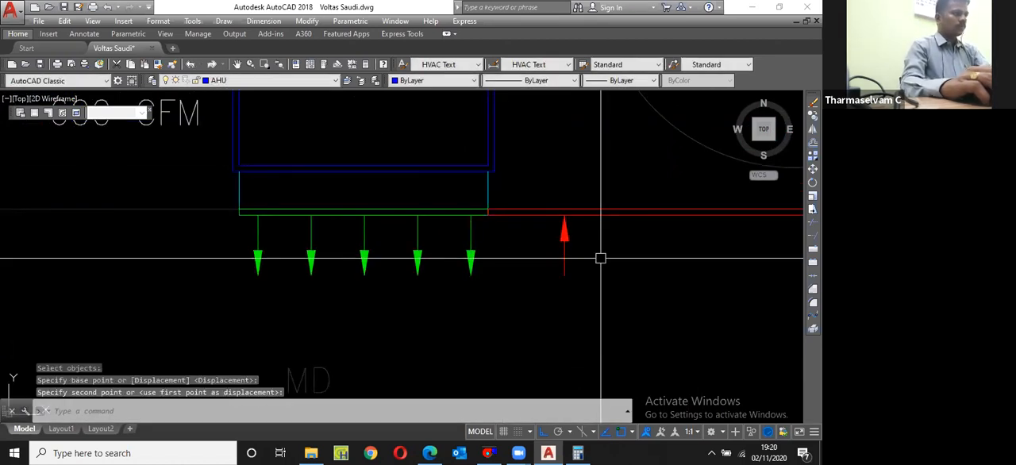
Step: Copy the red arrow once horizontally to the right beneath the return grille
click(601, 260)
click(549, 253)
text(co)
key(space)
click(575, 277)
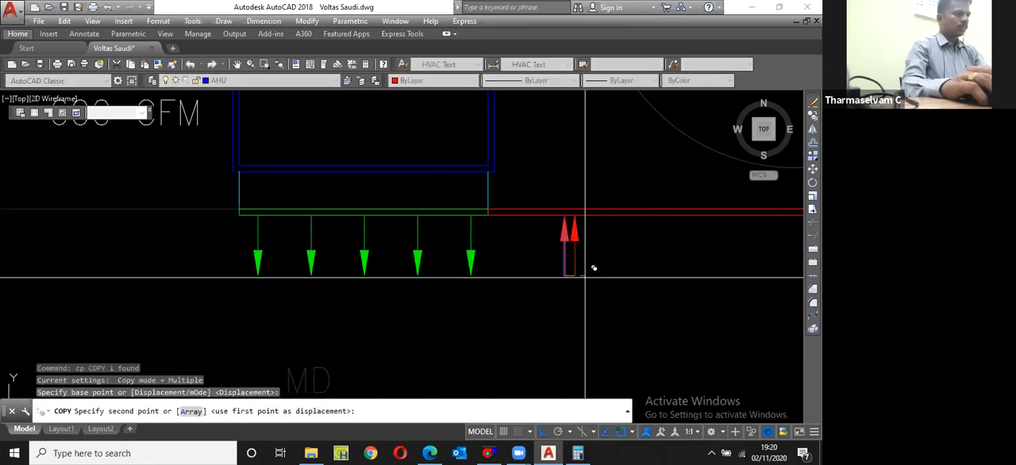
click(669, 274)
key(Escape)
Step: Copy the second red arrow twice more to the right, keeping the same spacing as the first pair
click(657, 257)
key(space)
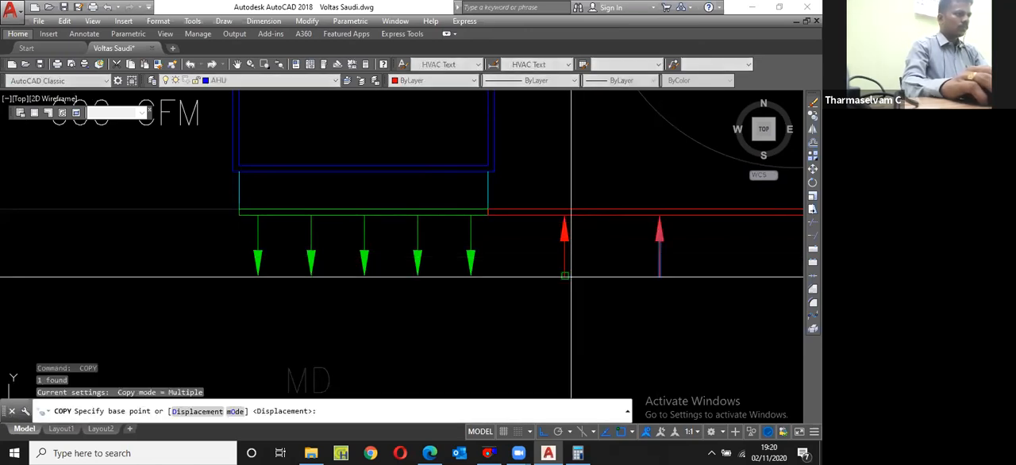
click(566, 277)
scroll(557, 279, down, 4)
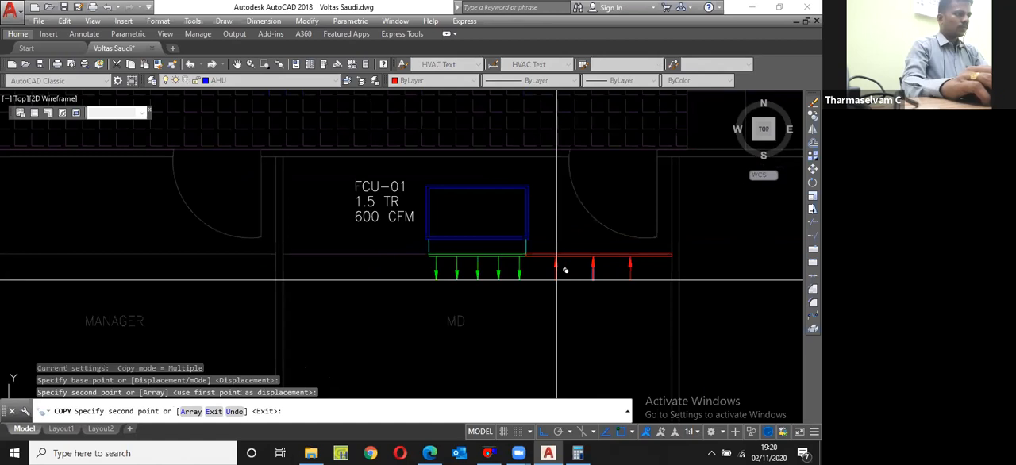
key(Escape)
Step: Move the four red arrows slightly left to centre them under the return grille
click(551, 289)
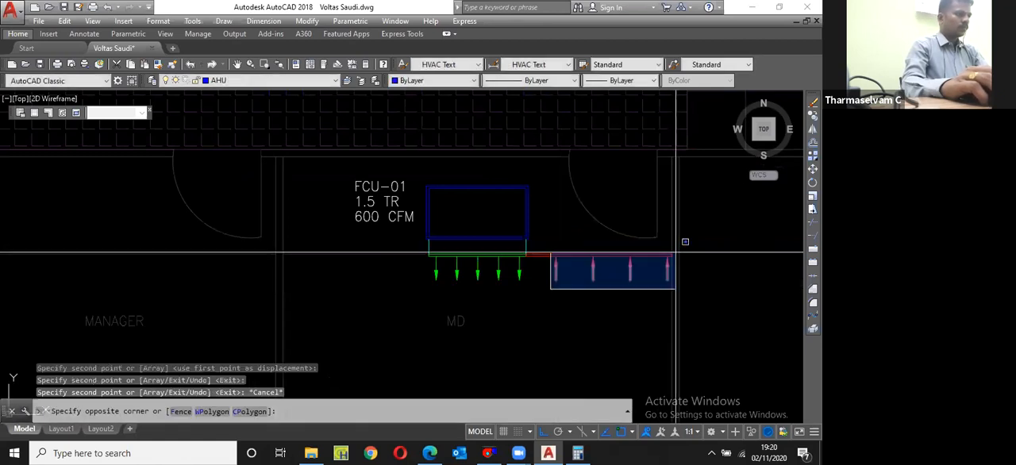
click(675, 252)
text(m)
key(Return)
click(637, 303)
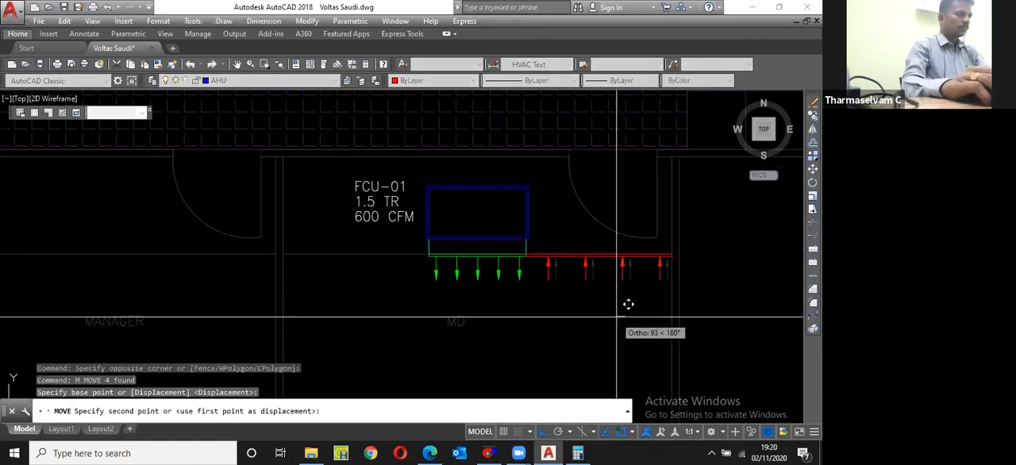
click(628, 304)
Step: Mirror the return grille and its four arrows about the FCU's vertical centreline, keeping the originals
click(542, 239)
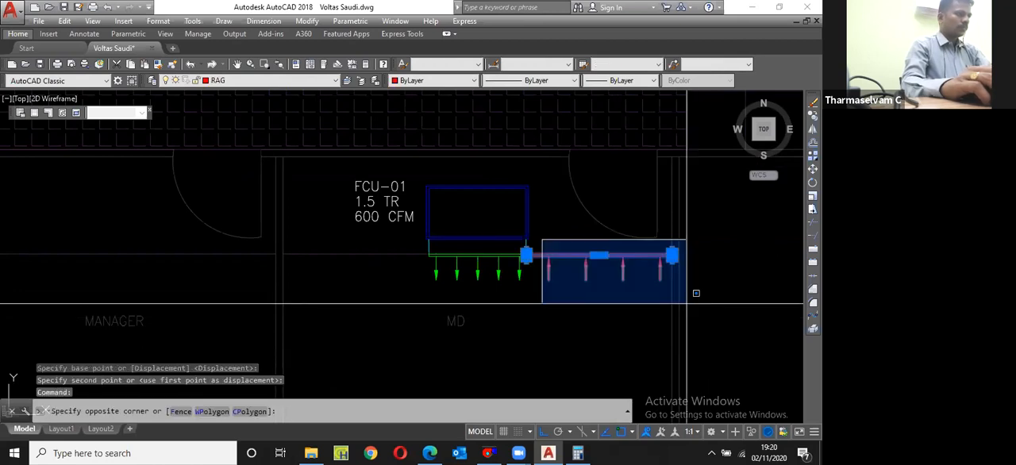
click(696, 293)
text(mi)
key(Return)
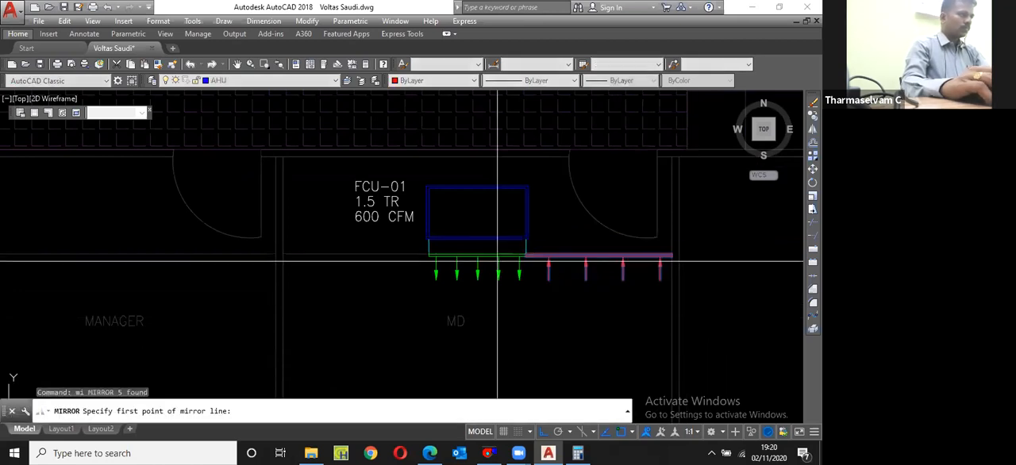
click(478, 212)
click(492, 282)
key(Return)
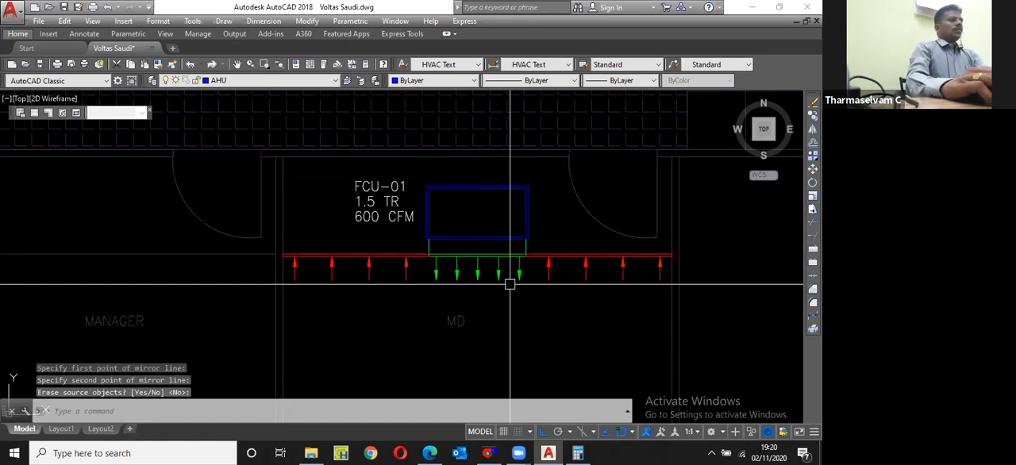
Step: Save the drawing with the MD room's return grilles on both sides of the FCU
scroll(492, 230, down, 2)
scroll(479, 235, down, 1)
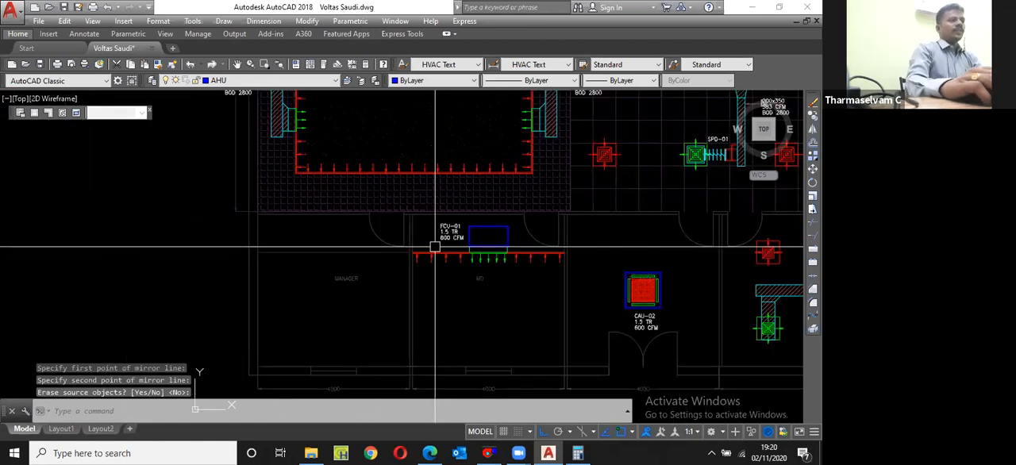
scroll(435, 247, down, 2)
key(ctrl+s)
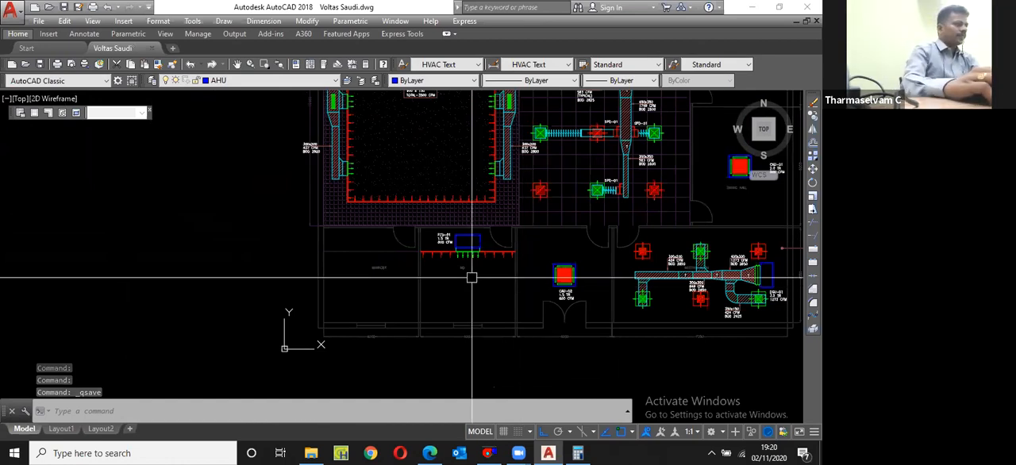
Step: Copy the MD room's FCU, label, grilles and airflow arrows horizontally into the Manager room
scroll(436, 246, up, 2)
scroll(439, 240, up, 4)
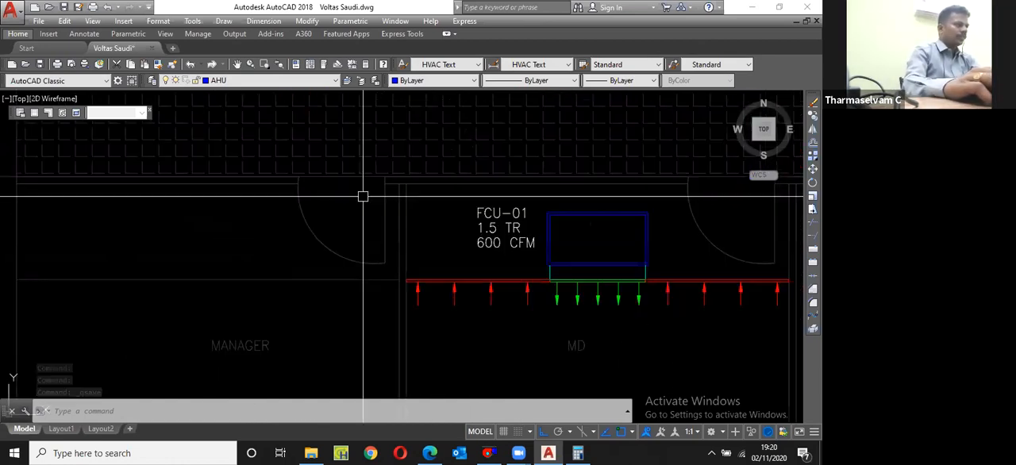
scroll(363, 196, down, 4)
click(390, 211)
click(597, 262)
text(cp)
key(Return)
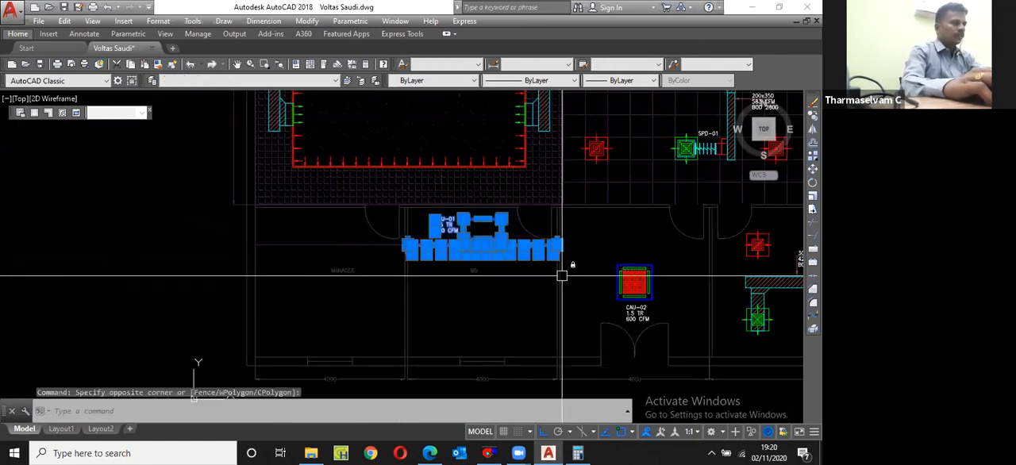
scroll(558, 268, up, 2)
click(558, 268)
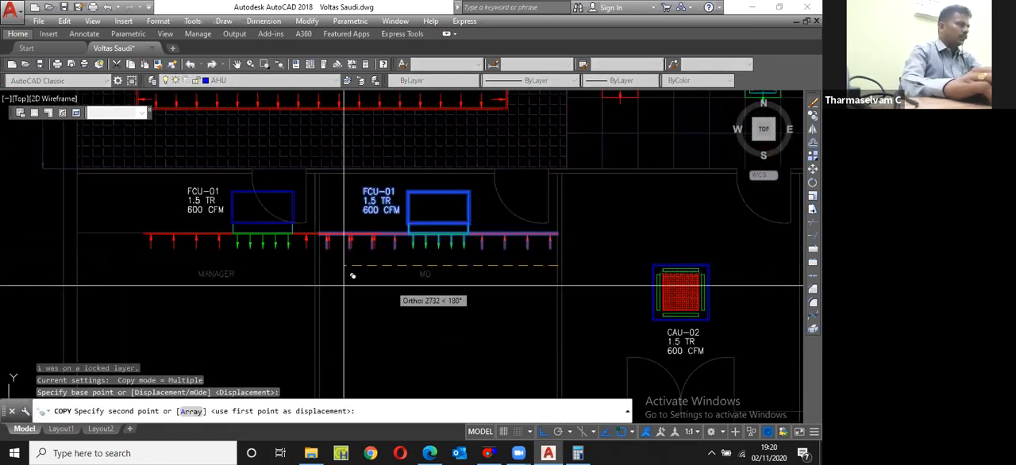
click(333, 261)
key(Escape)
Step: Change the tag of the Manager room's unit to FCU-02
scroll(333, 261, down, 2)
scroll(233, 232, up, 2)
click(233, 219)
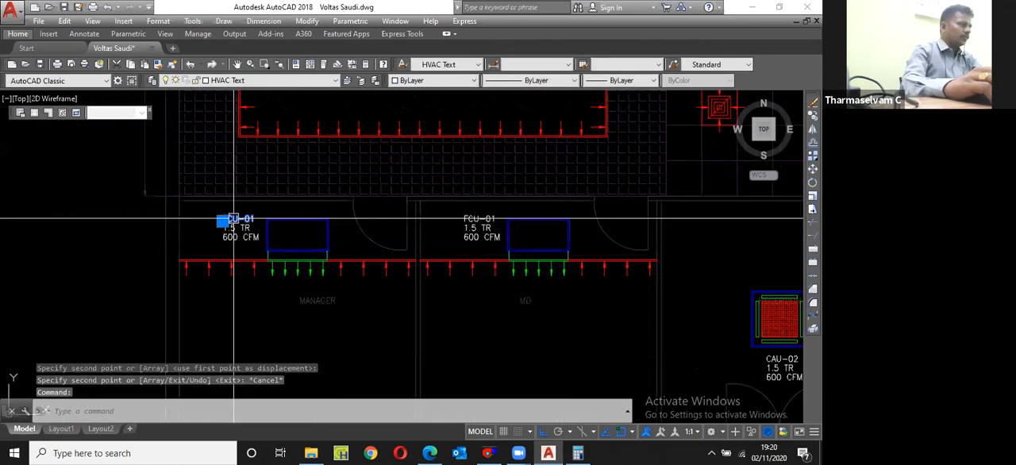
double_click(241, 219)
scroll(243, 218, up, 3)
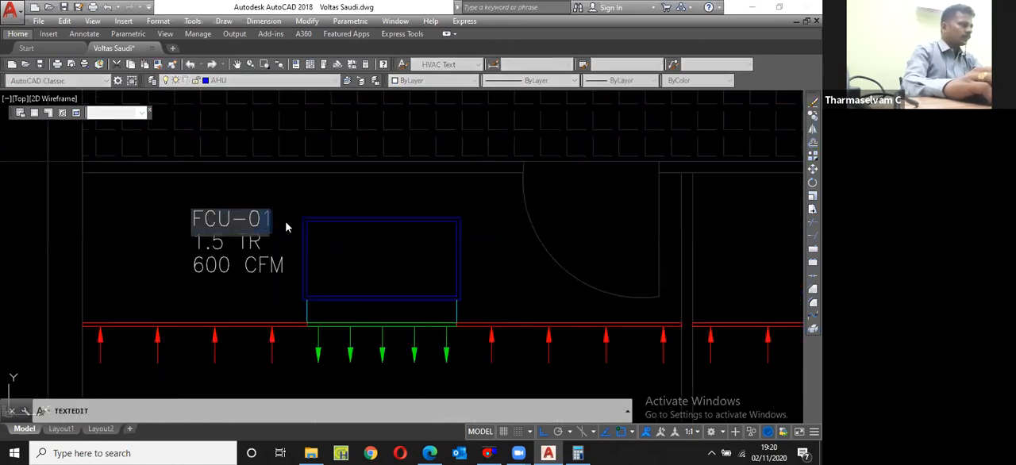
text(2)
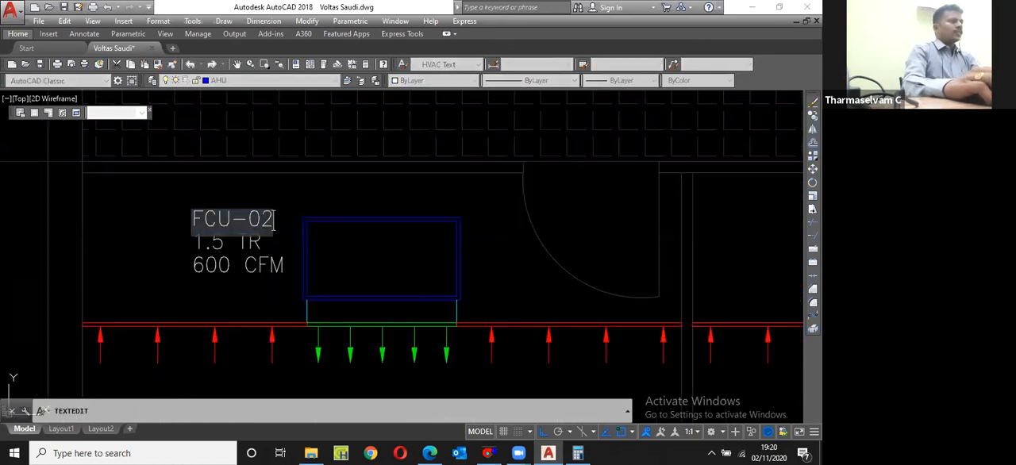
key(Return)
key(Return)
Step: Zoom to the drawing extents and save the drawing
scroll(402, 246, down, 10)
text(z)
key(Return)
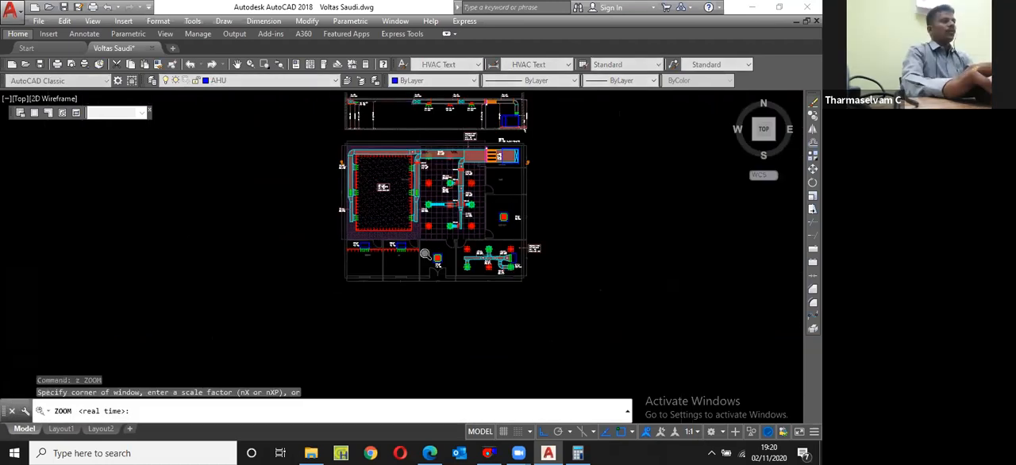
scroll(425, 254, up, 3)
key(Escape)
key(ctrl+s)
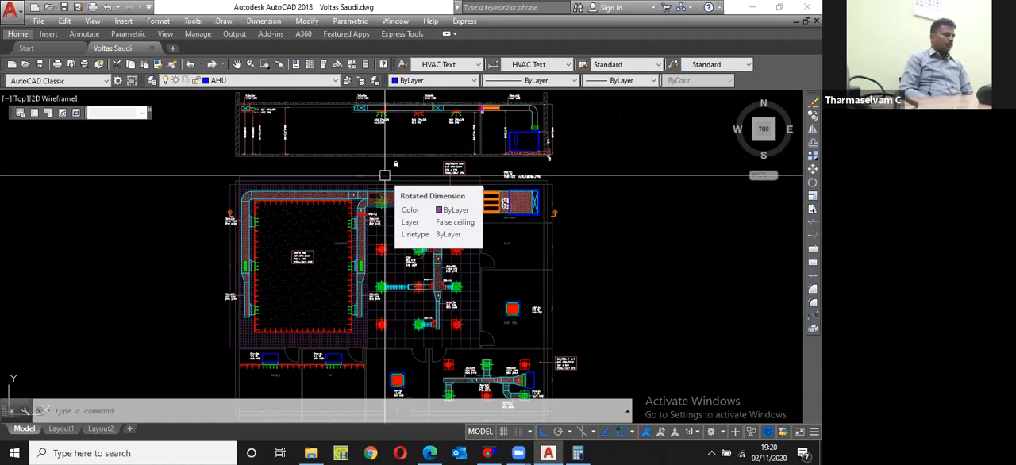
Step: Fit the section and the full floor layout in view again and save the file
text(s)
key(Return)
key(Escape)
text(z)
key(Return)
text(e)
key(Return)
key(ctrl+s)
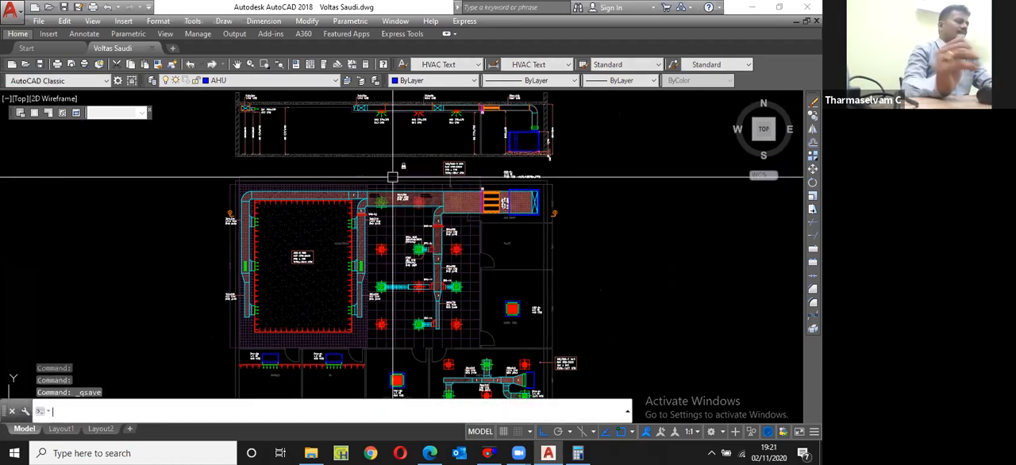
scroll(461, 173, down, 3)
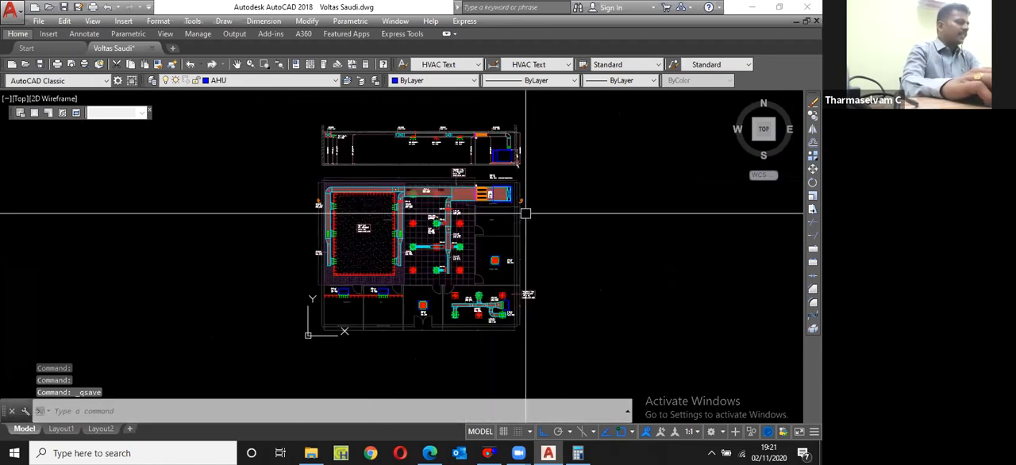
text(z)
key(Return)
text(e)
key(Return)
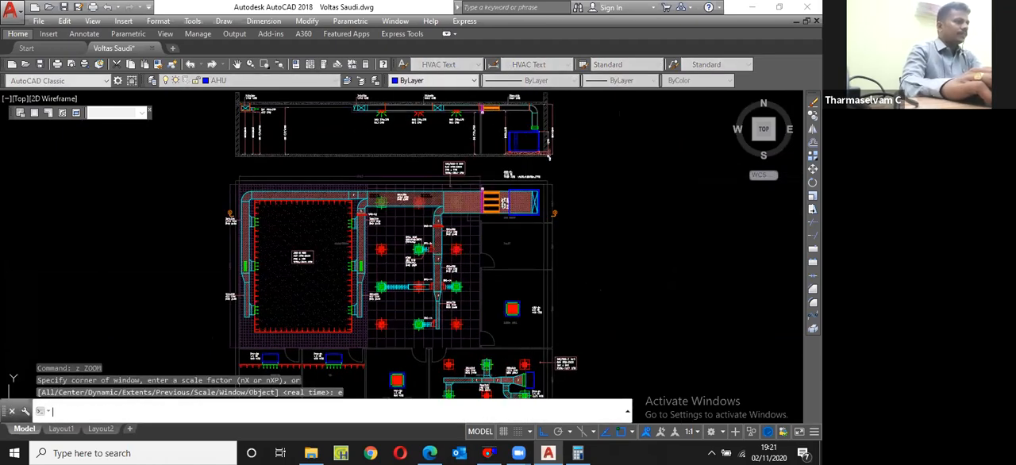
key(ctrl+s)
Step: Review the AHU-01 duct area and the overall layout, and restore the view to the drawing extents
scroll(523, 177, up, 6)
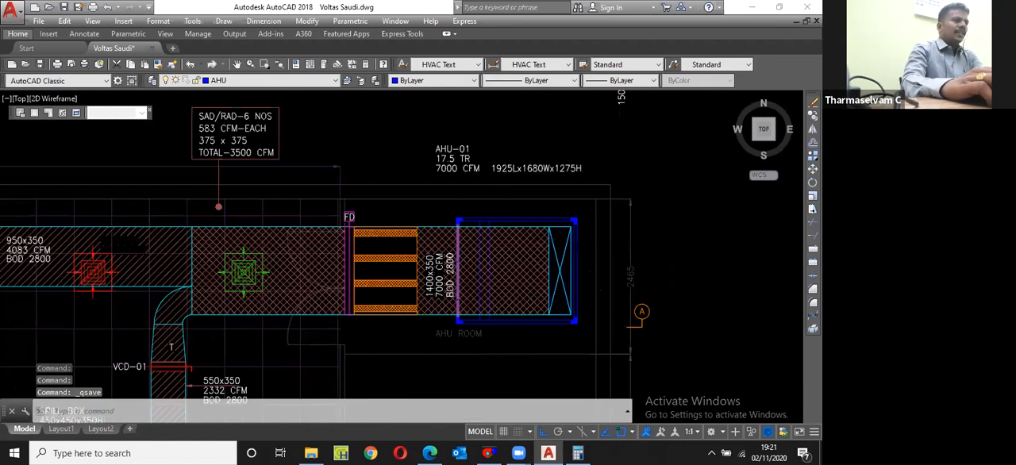
scroll(529, 199, down, 4)
scroll(542, 222, down, 5)
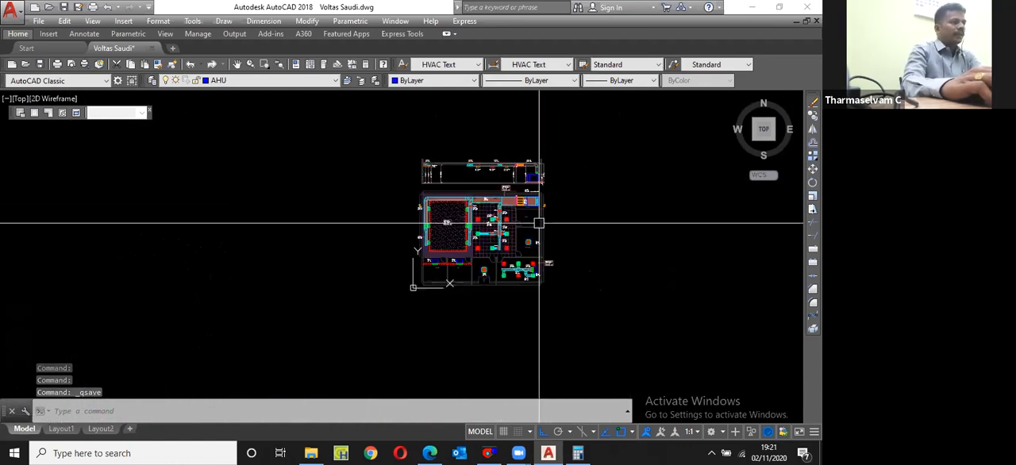
scroll(468, 275, up, 3)
text(z)
key(space)
text(e)
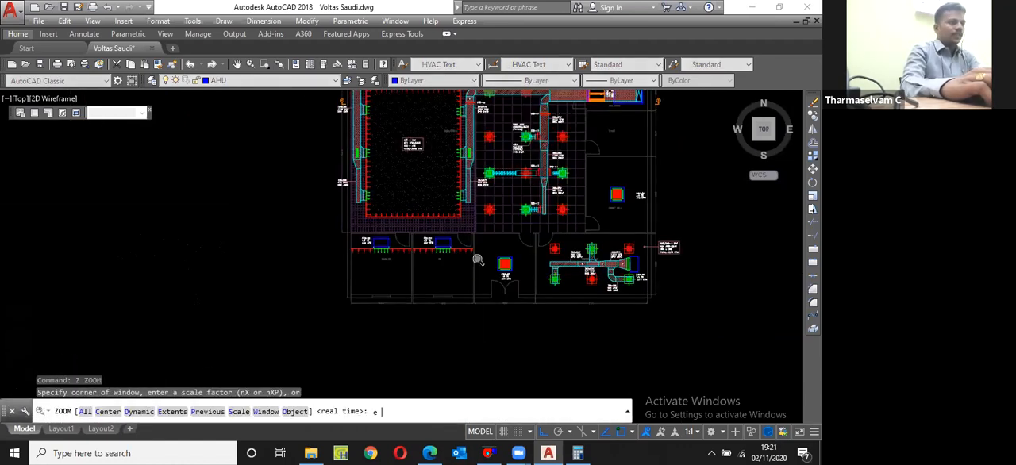
key(space)
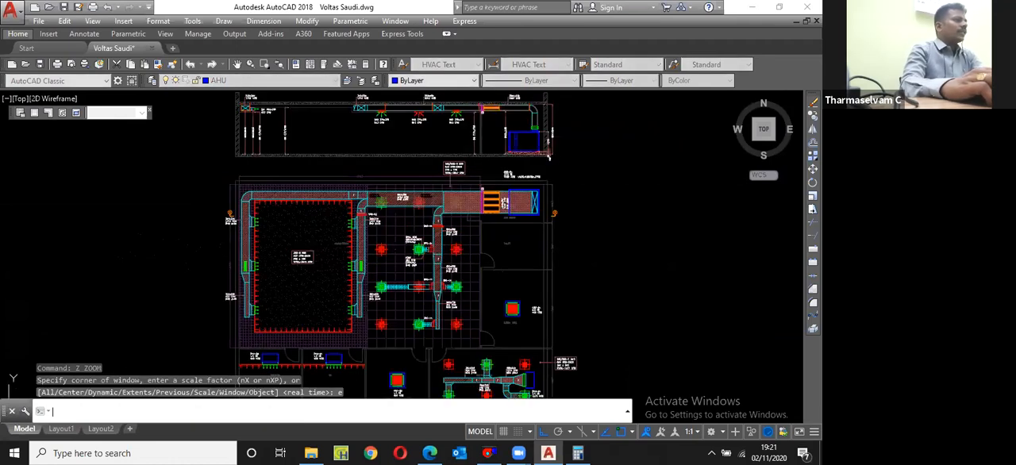
Step: Save the drawing, try to move the section view above the floor plan to a new position, and undo the move
key(ctrl+s)
click(296, 120)
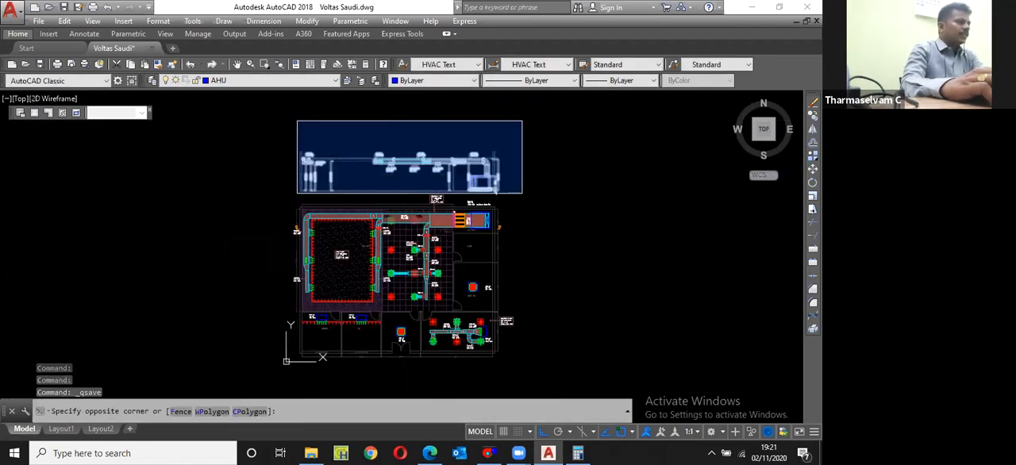
click(522, 193)
scroll(510, 195, up, 2)
scroll(516, 201, up, 2)
click(483, 183)
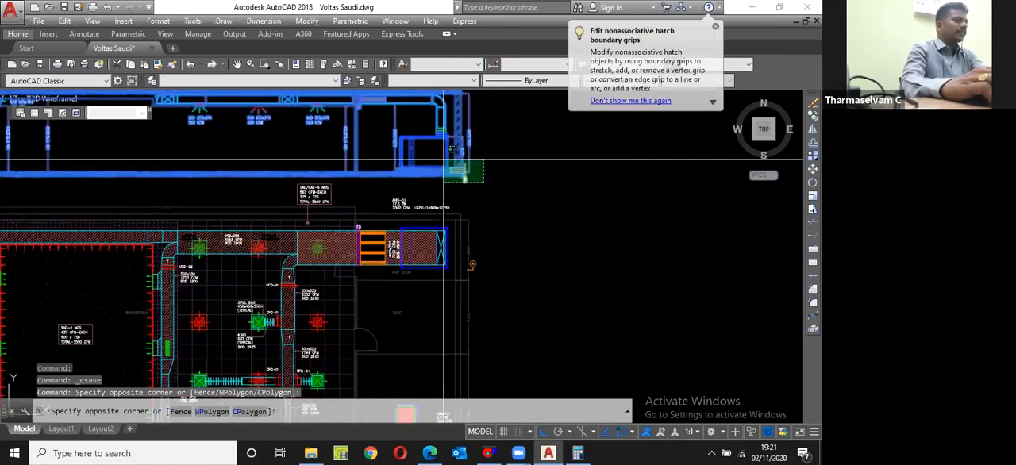
click(444, 159)
scroll(483, 199, down, 3)
text(m)
key(Return)
click(520, 180)
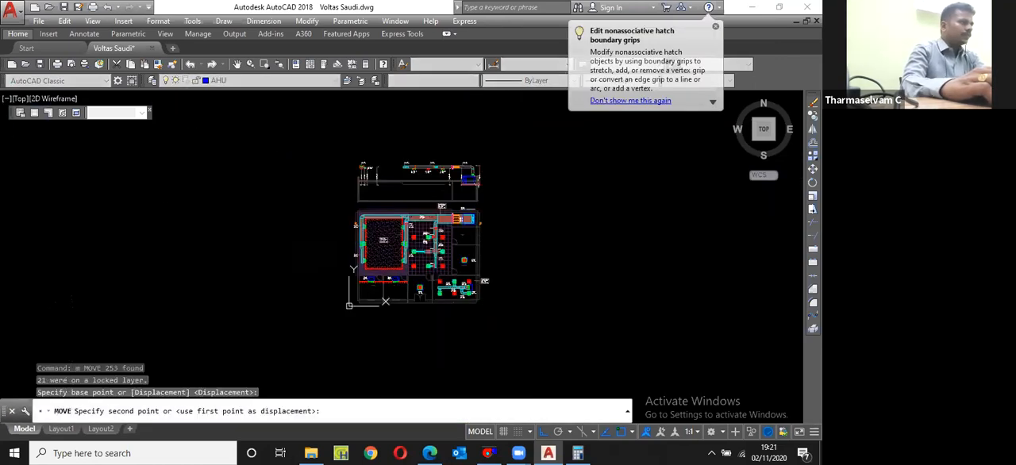
click(484, 213)
scroll(484, 212, up, 2)
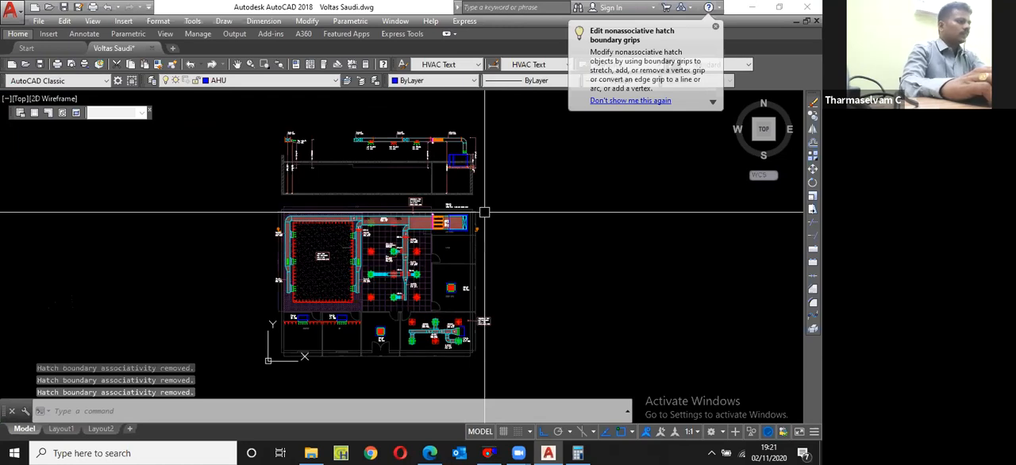
scroll(484, 212, up, 2)
middle_drag(484, 212, 501, 223)
text(u)
key(Return)
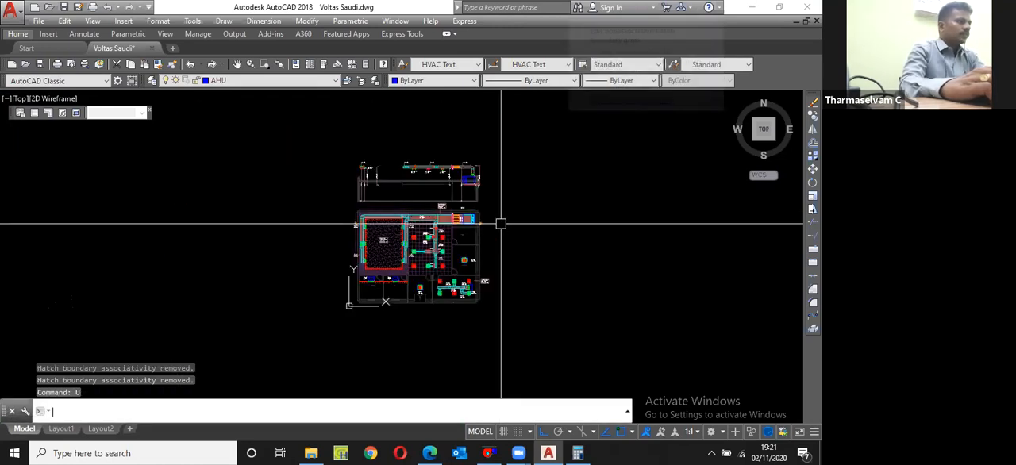
Step: Save the drawing and examine the AHU-01 unit, its main duct and the fire damper in the plan
scroll(449, 195, up, 6)
scroll(448, 194, up, 5)
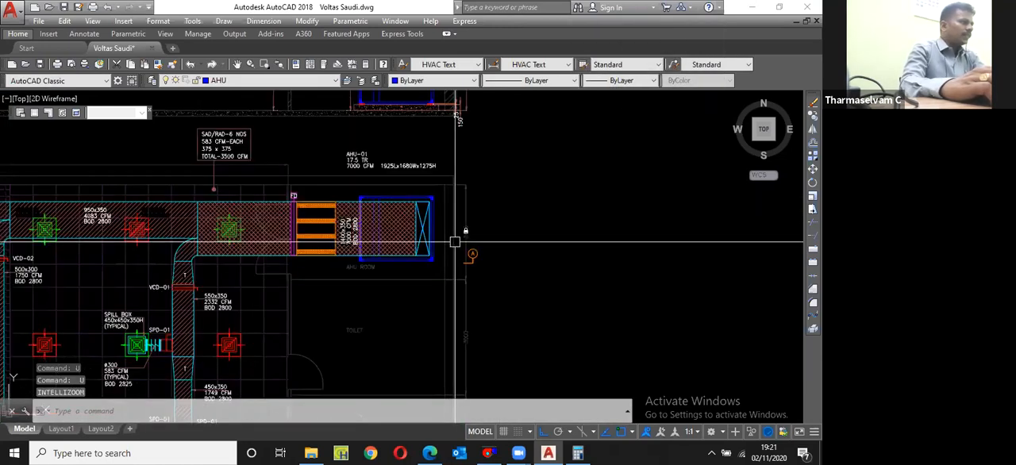
scroll(443, 182, down, 4)
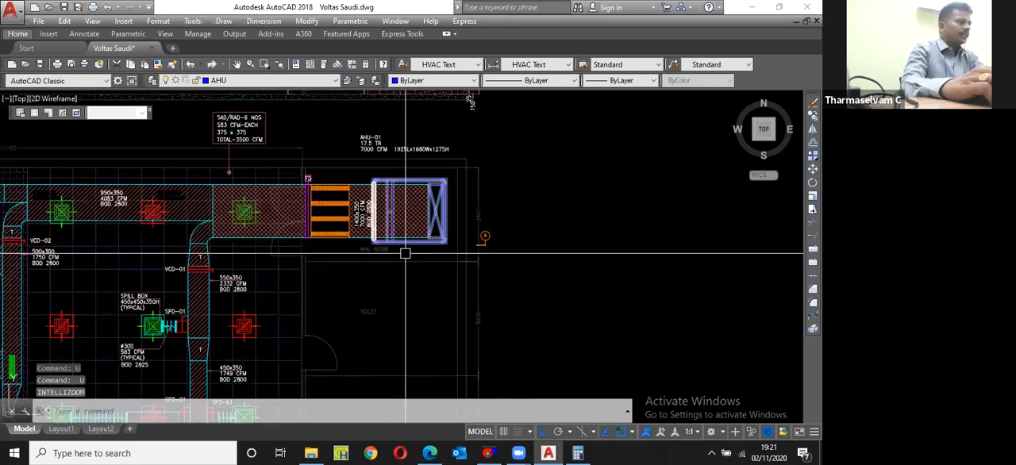
scroll(426, 239, up, 5)
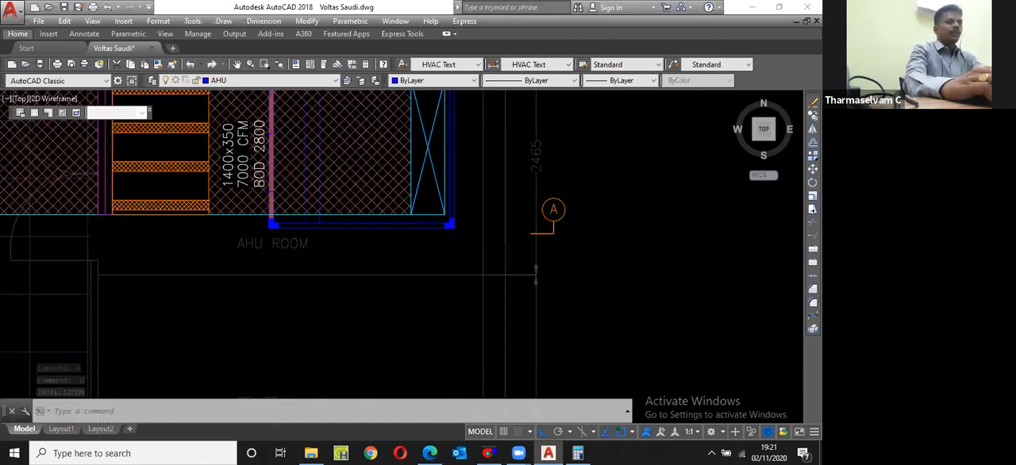
scroll(427, 108, down, 4)
scroll(427, 108, up, 2)
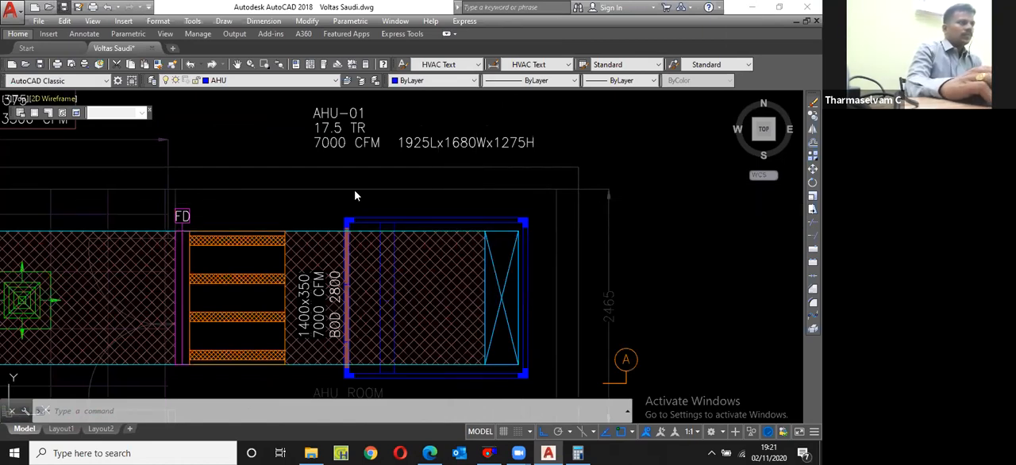
key(ctrl+s)
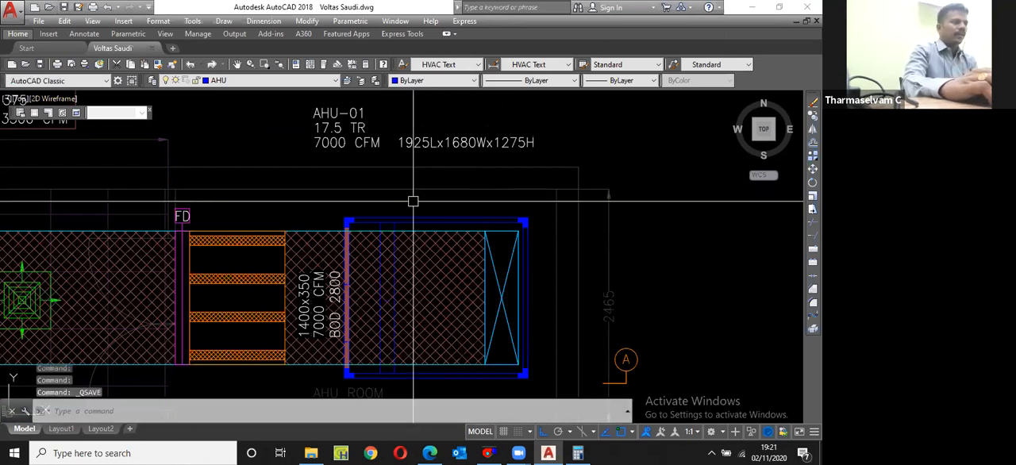
scroll(413, 200, down, 4)
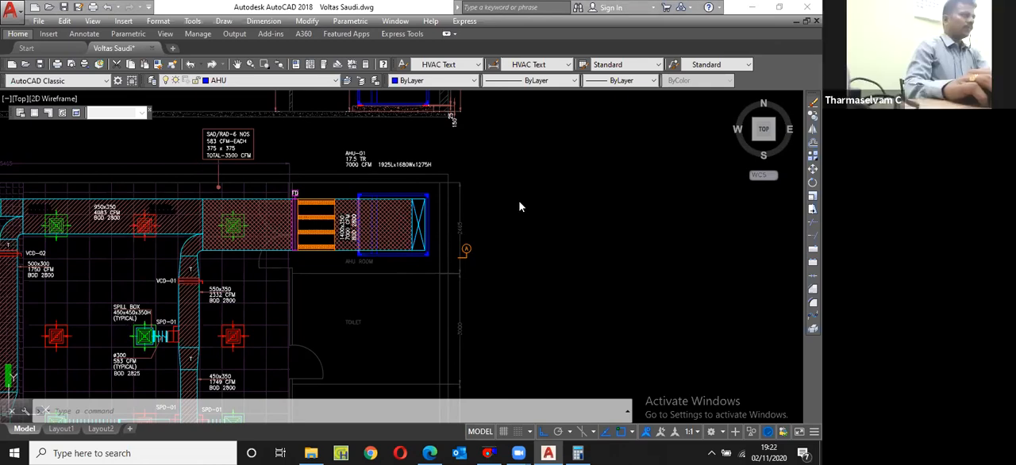
scroll(520, 194, down, 5)
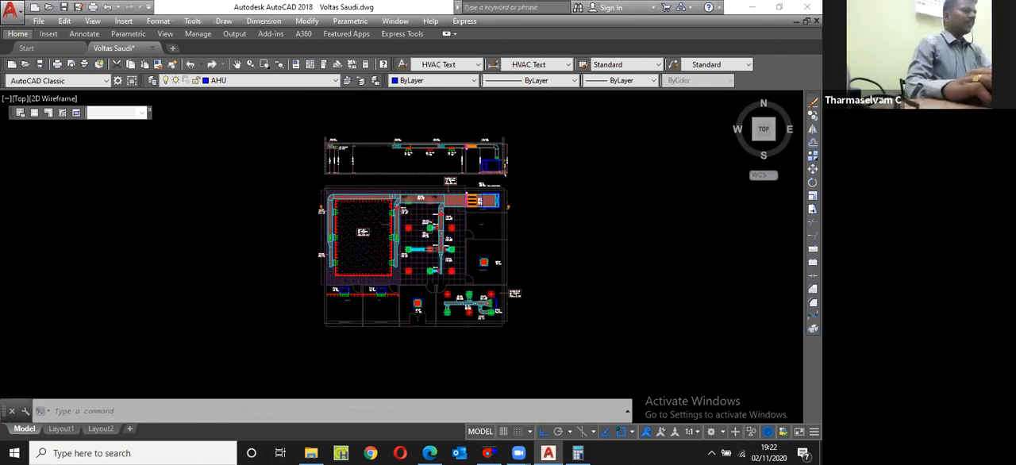
scroll(499, 195, up, 5)
scroll(378, 218, up, 4)
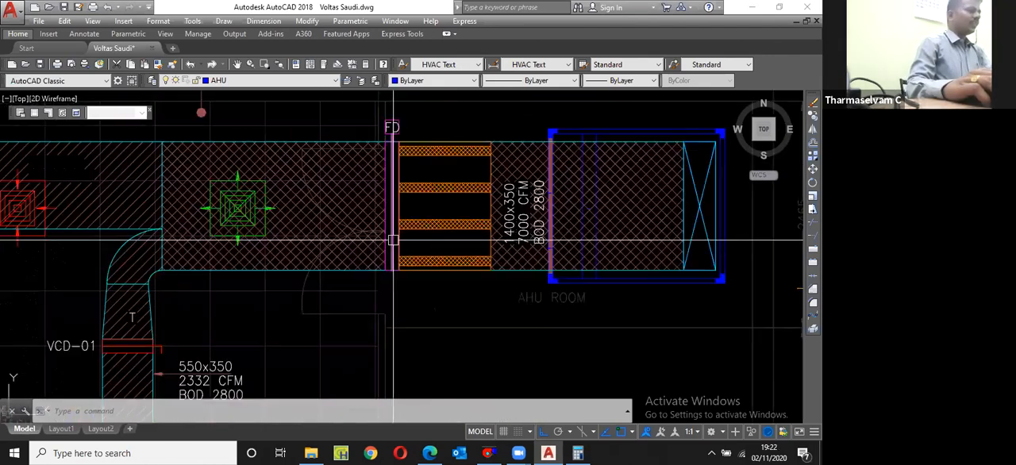
scroll(461, 246, down, 4)
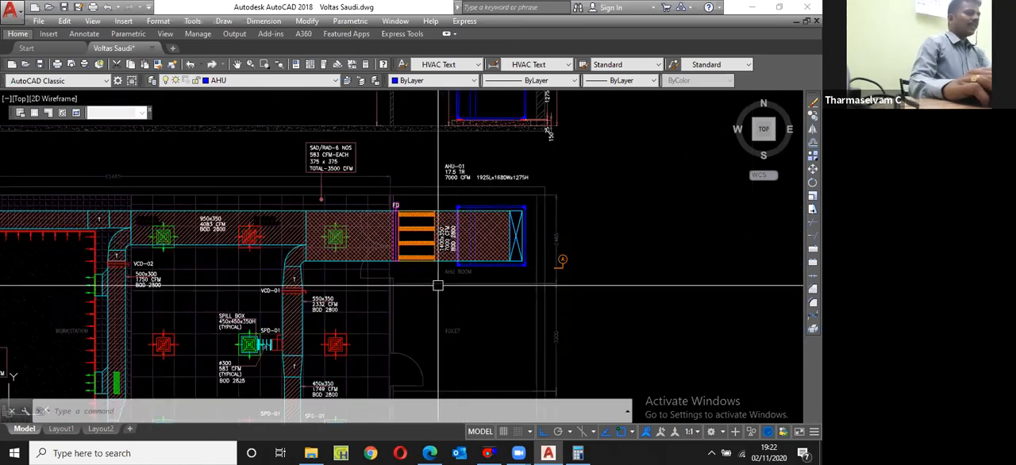
scroll(401, 215, up, 2)
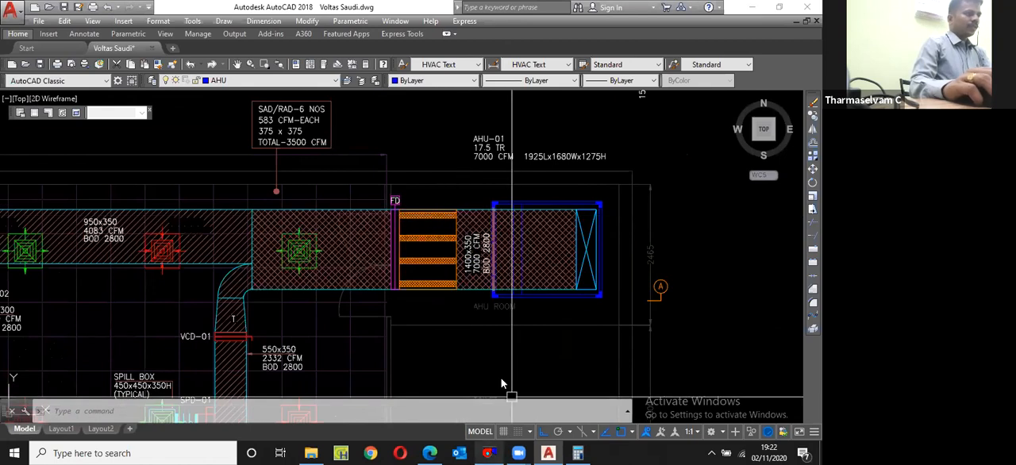
Step: Switch to McQuay DuctSizer and size the duct for a 7000 cfm flow rate with a 14 in side
click(489, 454)
drag(132, 128, 69, 144)
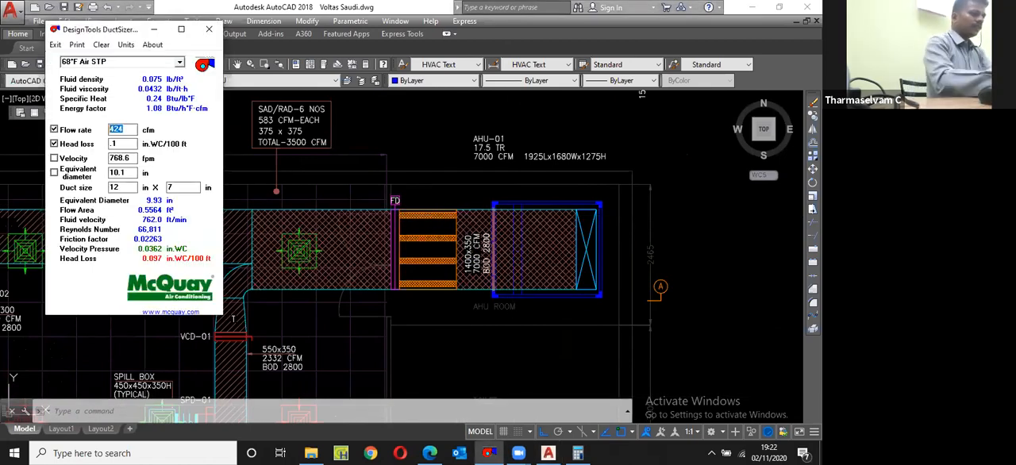
text(7000)
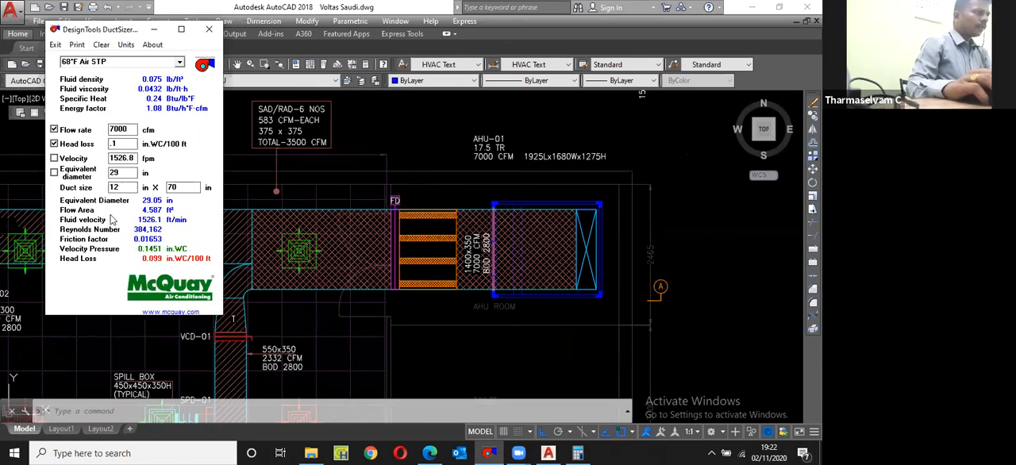
key(BackSpace)
text(4)
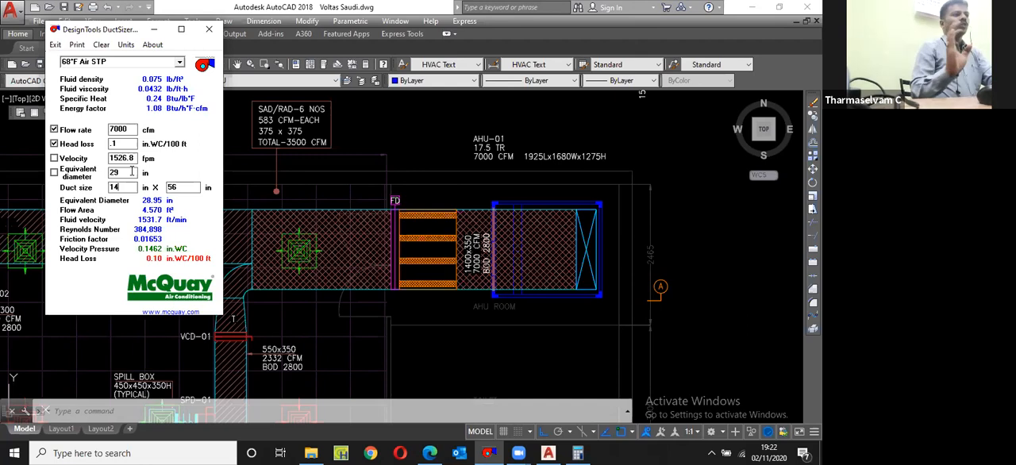
click(155, 30)
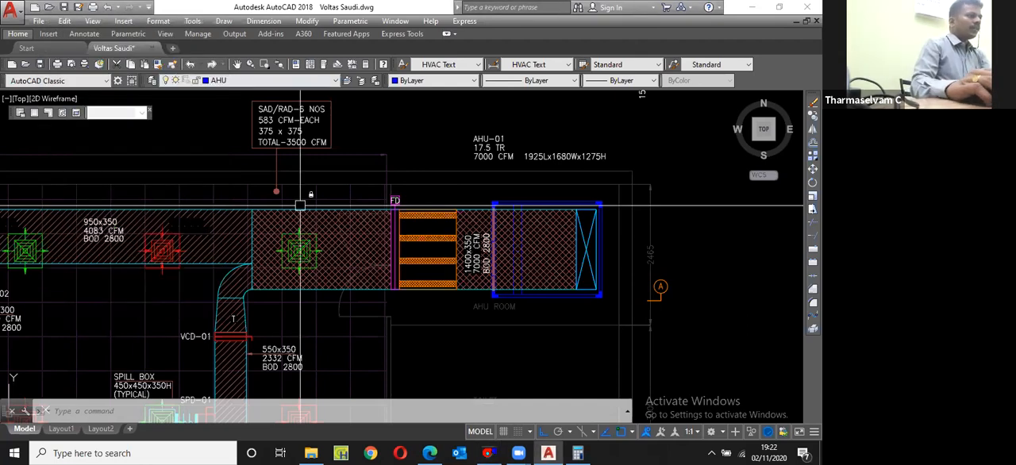
Step: Return to the drawing and measure the gap between the slab and the duct beside the fire damper in the section
scroll(333, 158, down, 3)
scroll(399, 227, up, 6)
text(di)
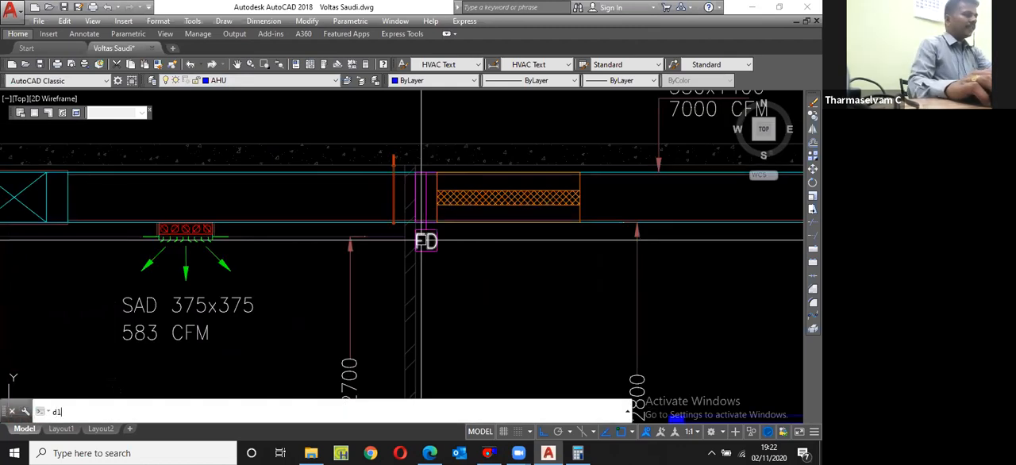
text(i)
key(Return)
click(391, 155)
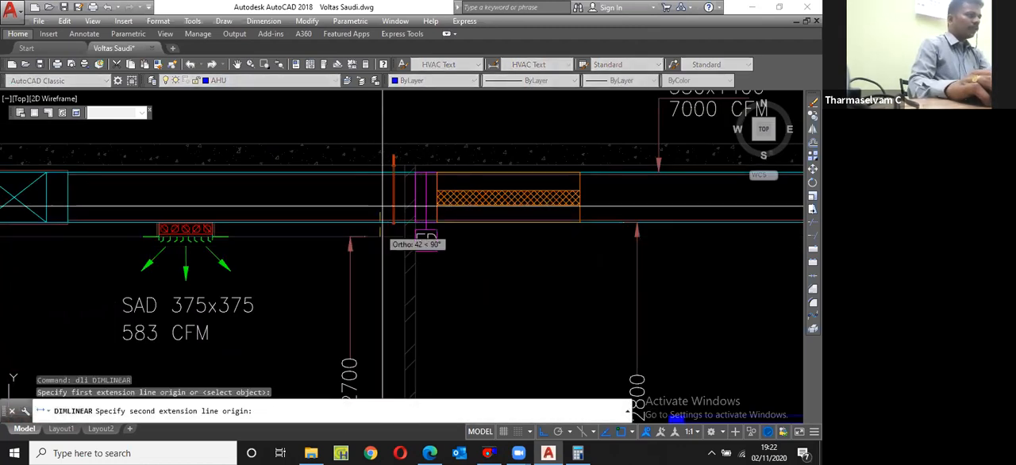
click(381, 165)
scroll(394, 196, up, 4)
key(Escape)
scroll(349, 199, down, 6)
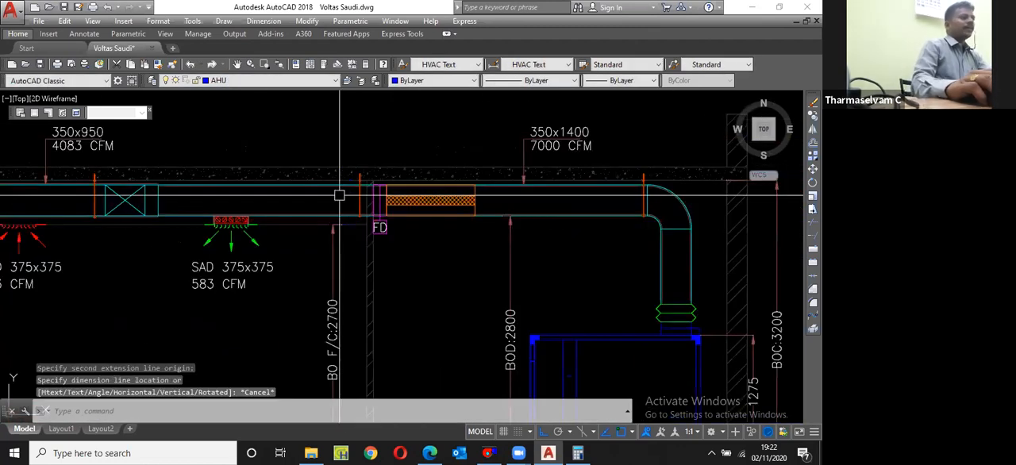
scroll(334, 203, down, 5)
scroll(364, 300, up, 5)
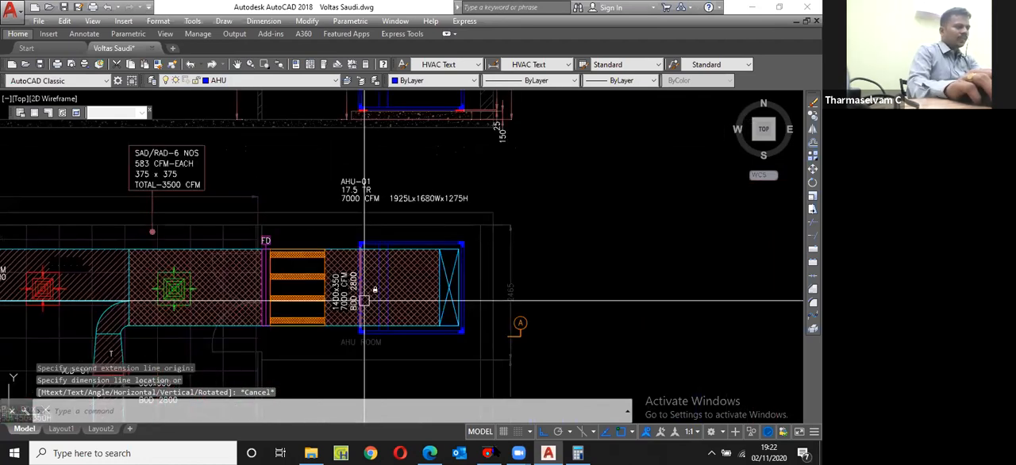
Step: In DuctSizer, recalculate the 7000 cfm duct with a velocity of 1200 fpm and a 20 in side
click(489, 453)
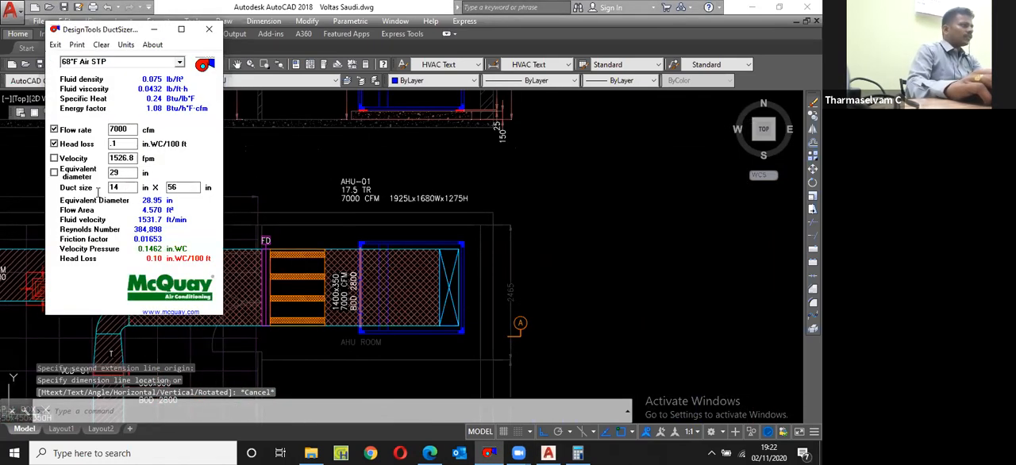
double_click(119, 158)
text(1)
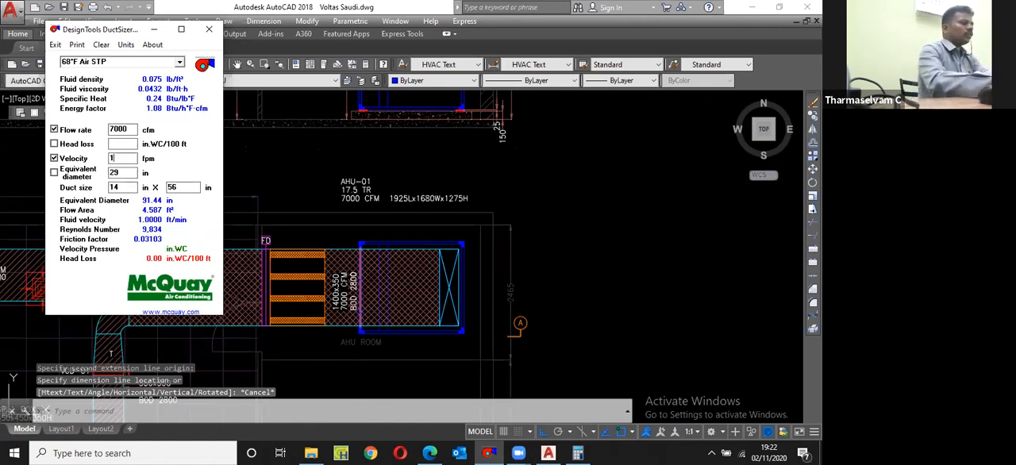
text(200)
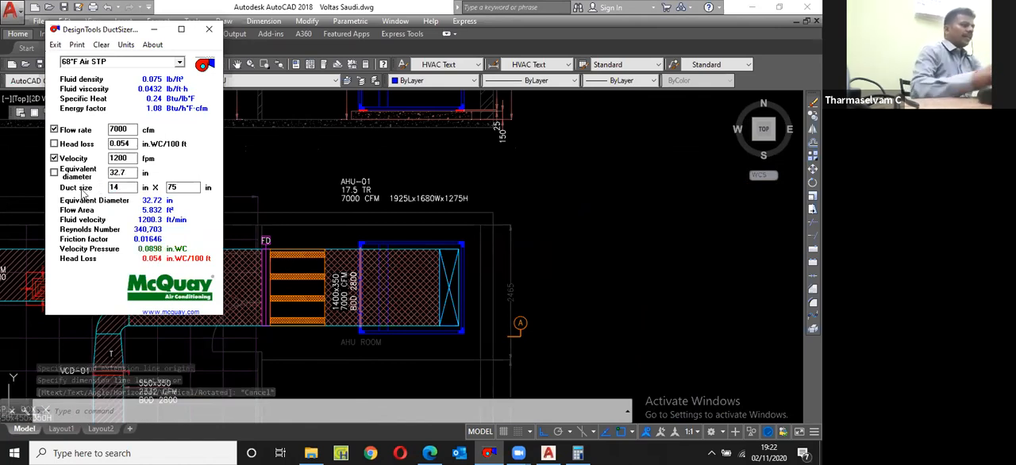
click(119, 187)
text(20)
Step: Back in the drawing, dimension the vertical gap from the wall below the AHU duct to its lower edge at the fire damper
click(277, 250)
scroll(277, 251, up, 4)
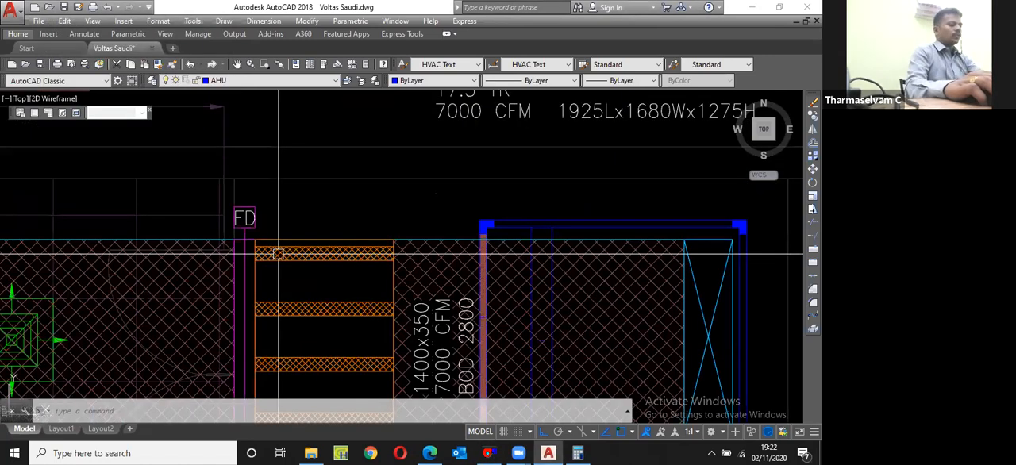
text(dli)
key(Return)
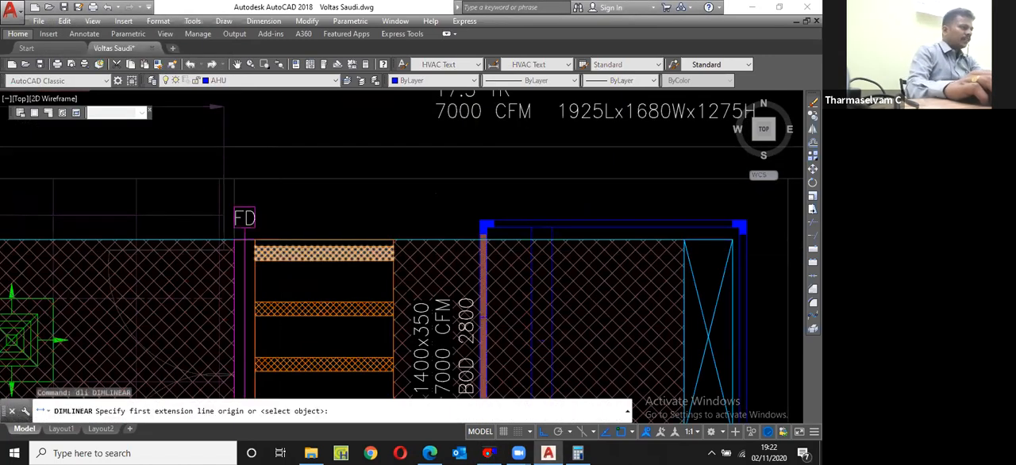
scroll(216, 149, down, 4)
scroll(224, 302, up, 6)
click(221, 299)
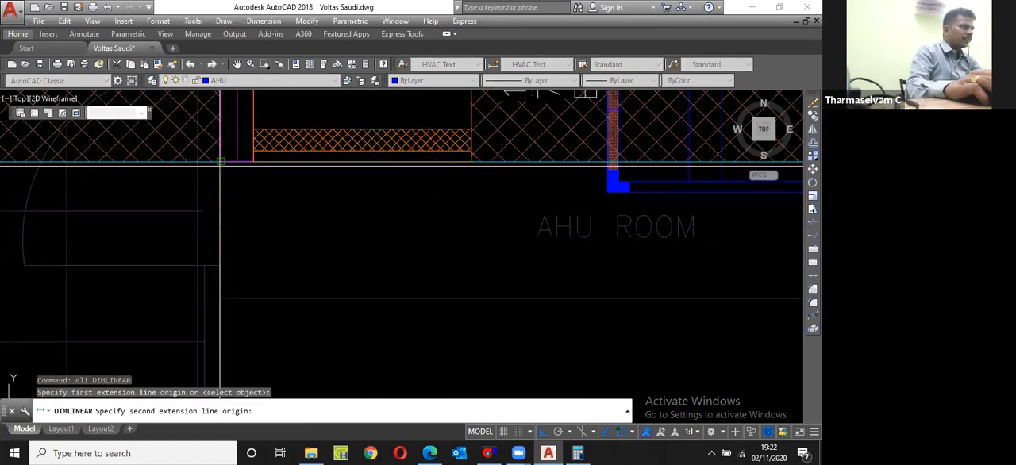
click(223, 161)
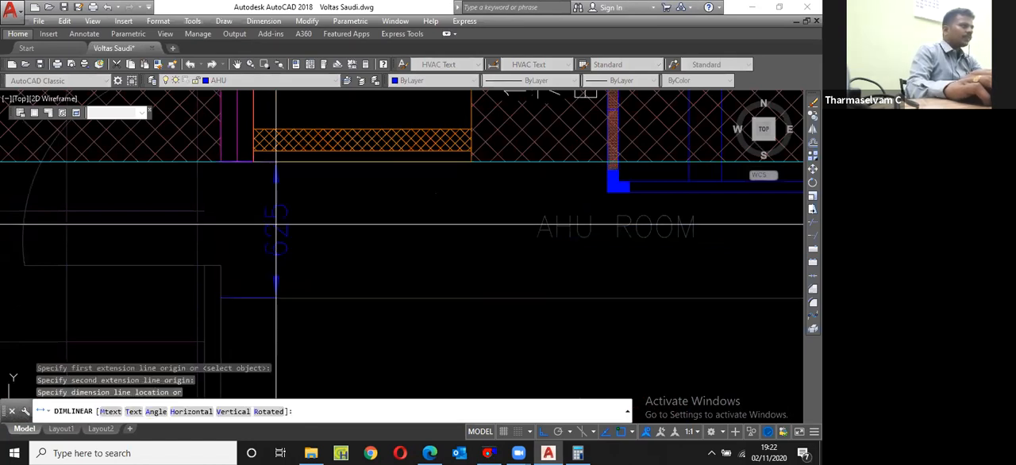
click(275, 225)
Step: Dimension the vertical gap from the AHU duct's upper edge at the fire damper to the wall above it
key(Return)
scroll(276, 225, down, 4)
scroll(266, 159, up, 4)
click(251, 238)
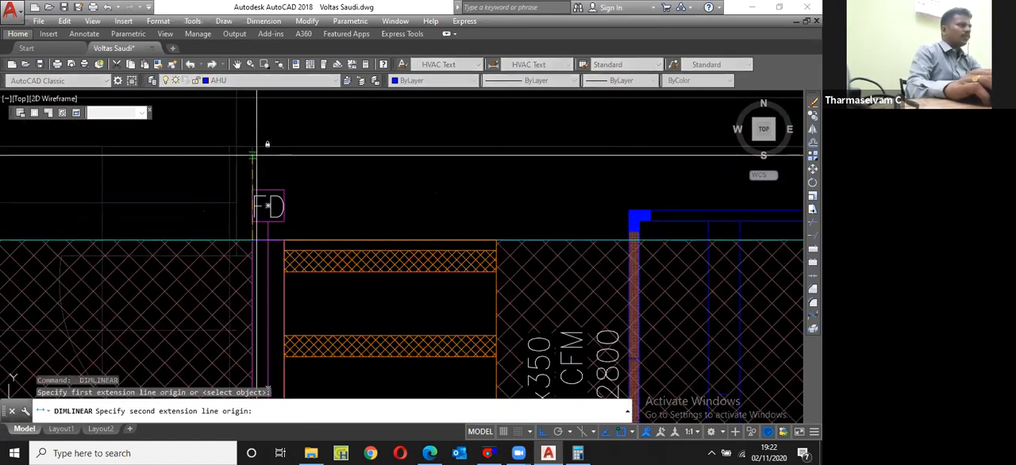
click(254, 149)
click(340, 161)
scroll(318, 161, down, 4)
scroll(322, 333, up, 2)
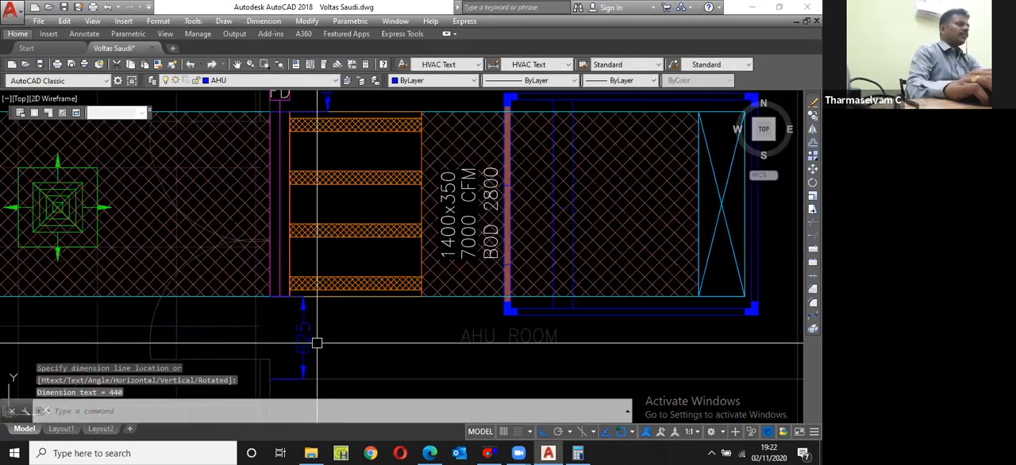
Step: Erase the two clearance dimensions above and below the AHU duct
scroll(315, 337, down, 2)
click(326, 185)
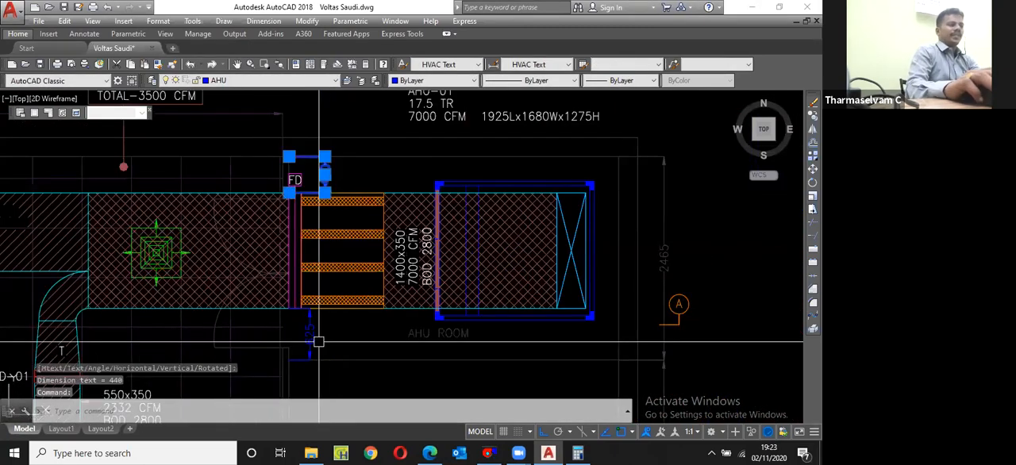
click(312, 342)
text(e)
key(Return)
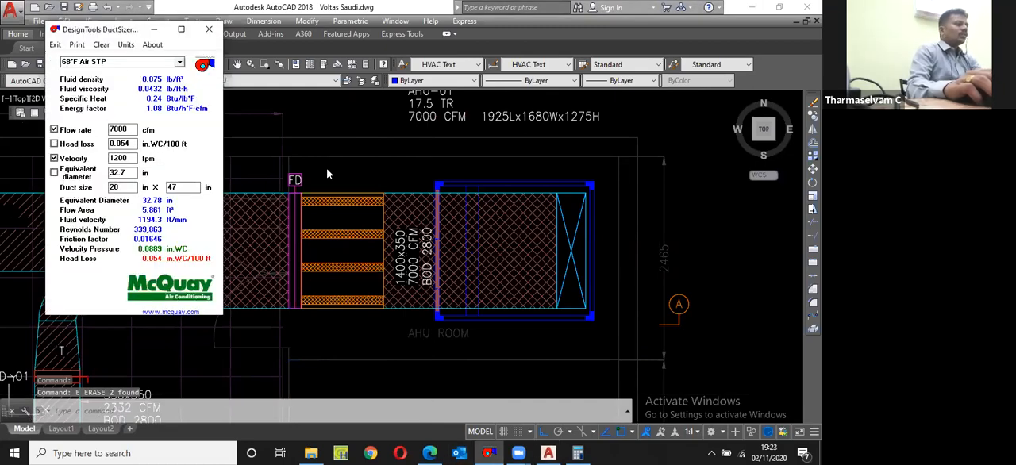
click(328, 169)
scroll(328, 170, down, 3)
middle_drag(305, 333, 314, 271)
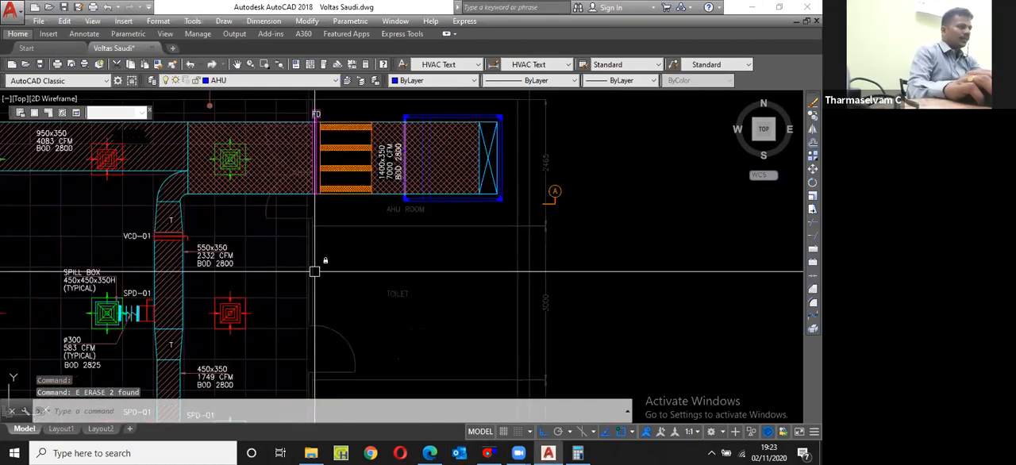
Step: Create a new layer named RA duct
scroll(315, 272, up, 2)
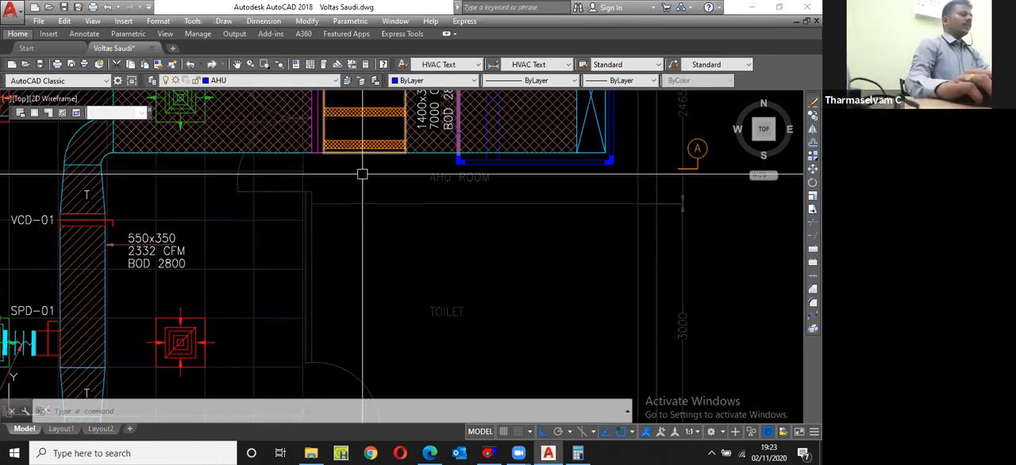
scroll(362, 174, down, 2)
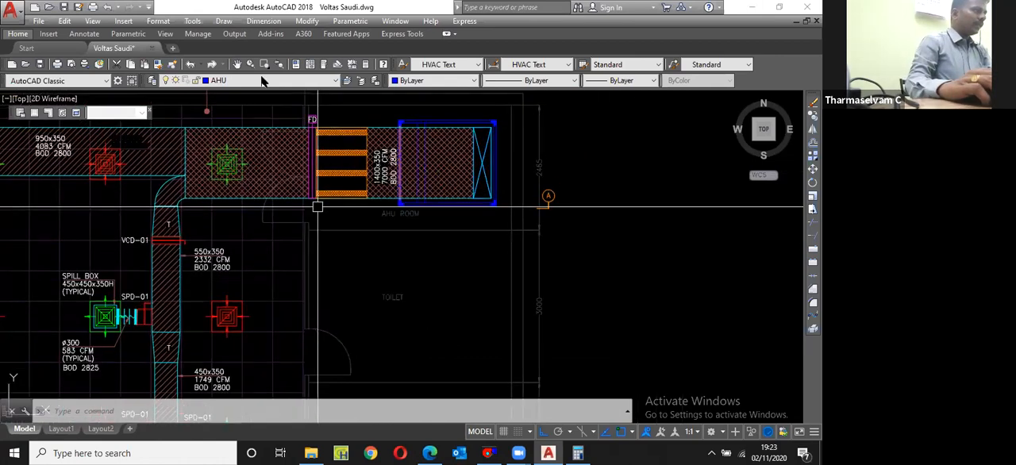
scroll(319, 206, up, 2)
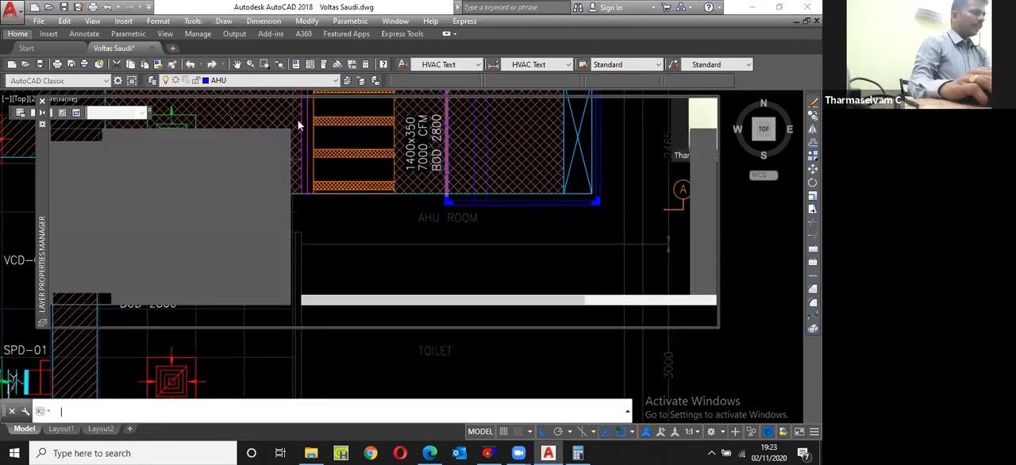
key(alt+n)
text(RA duct)
key(Return)
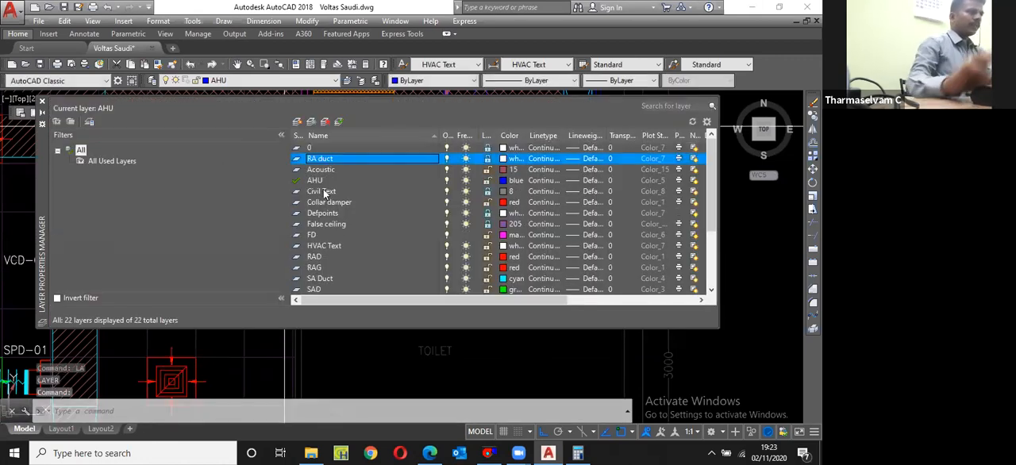
Step: Set the RA duct layer's colour to magenta and make it the current layer
click(505, 158)
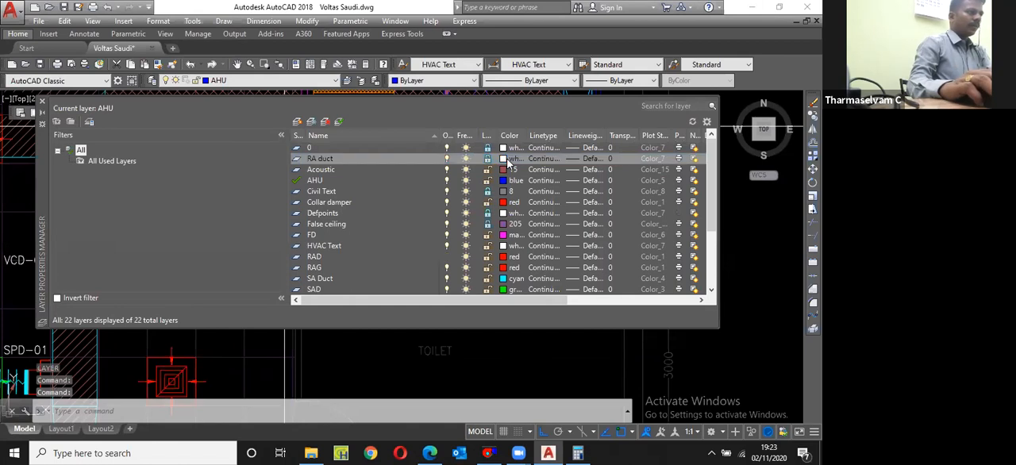
key(Escape)
click(504, 159)
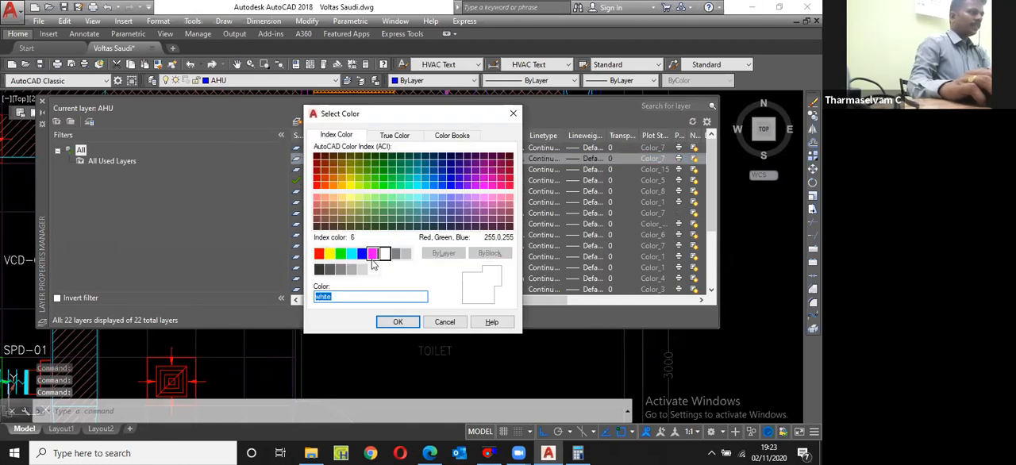
click(372, 253)
click(398, 322)
click(339, 123)
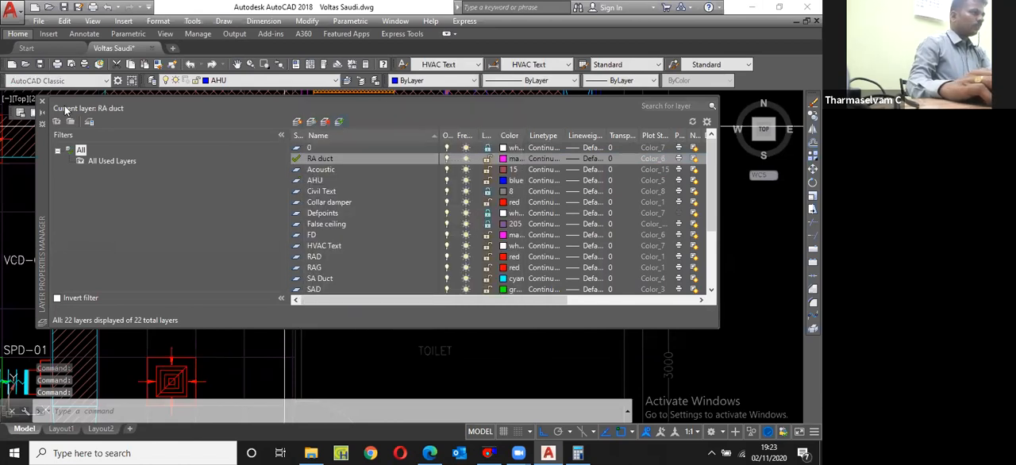
click(42, 101)
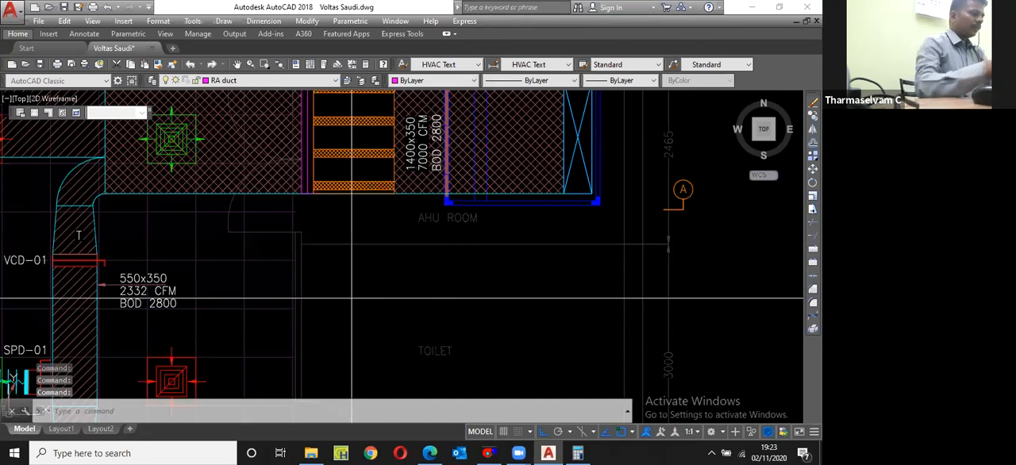
Step: Draw a rectangle 600 long and 150 wide in the free space of the toilet, below the AHU room
text(rec)
key(Return)
click(370, 270)
text(d)
key(Return)
text(60)
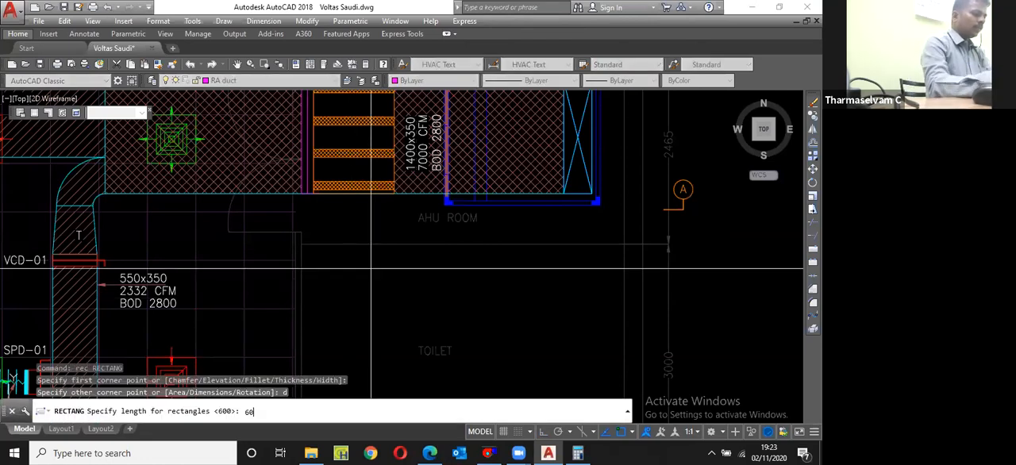
text(0)
key(Return)
text(150)
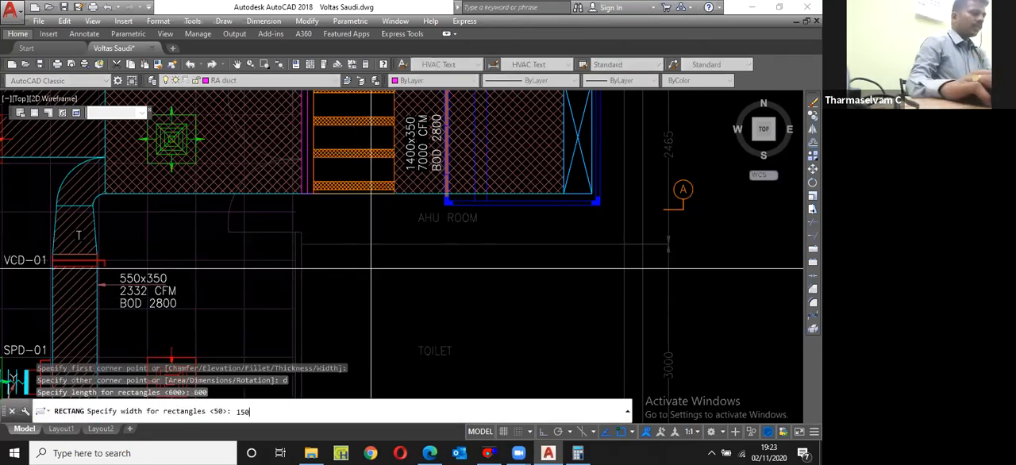
key(Return)
click(378, 299)
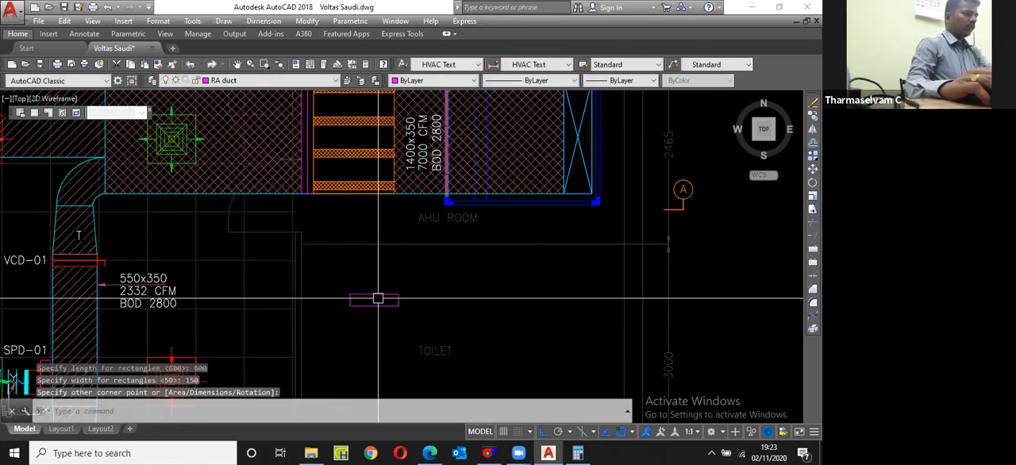
Step: Rotate the 600 x 150 rectangle by 90 degrees so it stands upright
click(379, 298)
click(372, 335)
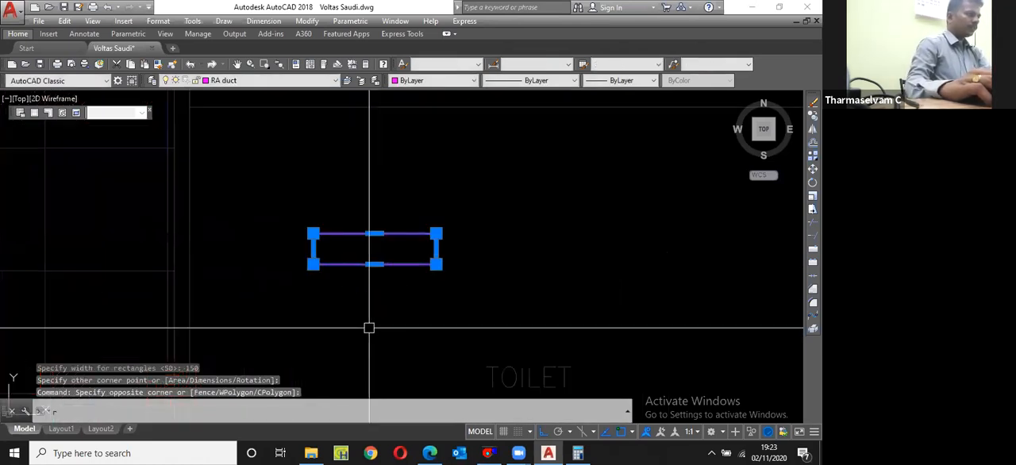
text(o)
key(space)
click(363, 309)
key(space)
scroll(301, 253, down, 2)
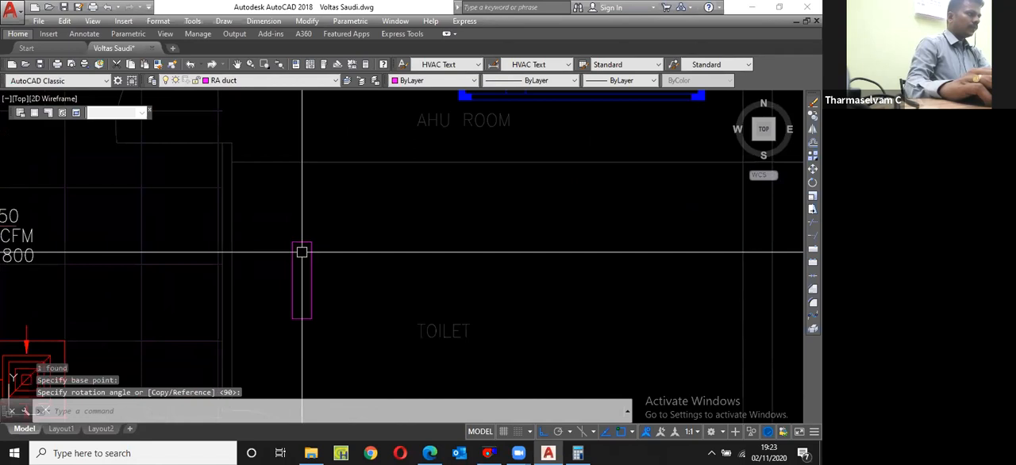
Step: Move the upright rectangle onto the AHU room's wall, directly below the fire damper and the main duct's lower edge
key(space)
text(m)
key(space)
click(313, 243)
scroll(299, 237, down, 3)
scroll(268, 159, up, 3)
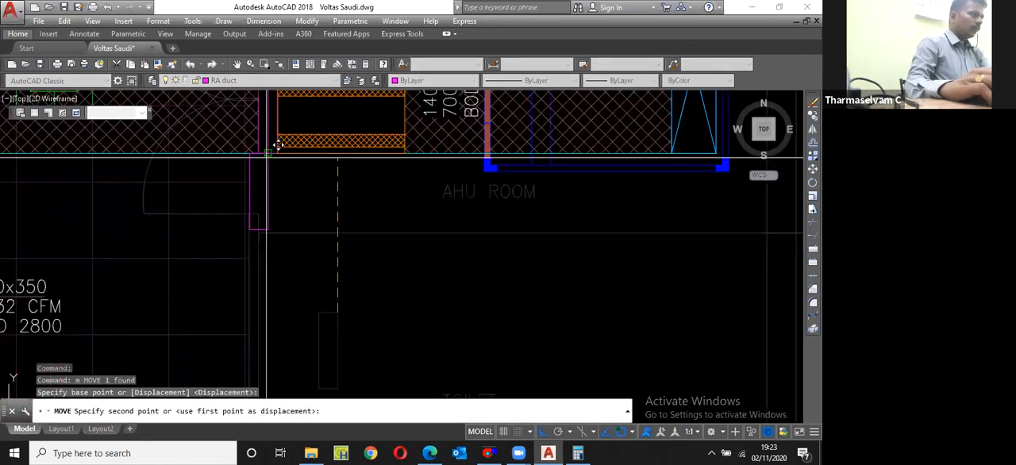
click(267, 154)
scroll(270, 196, up, 4)
click(273, 219)
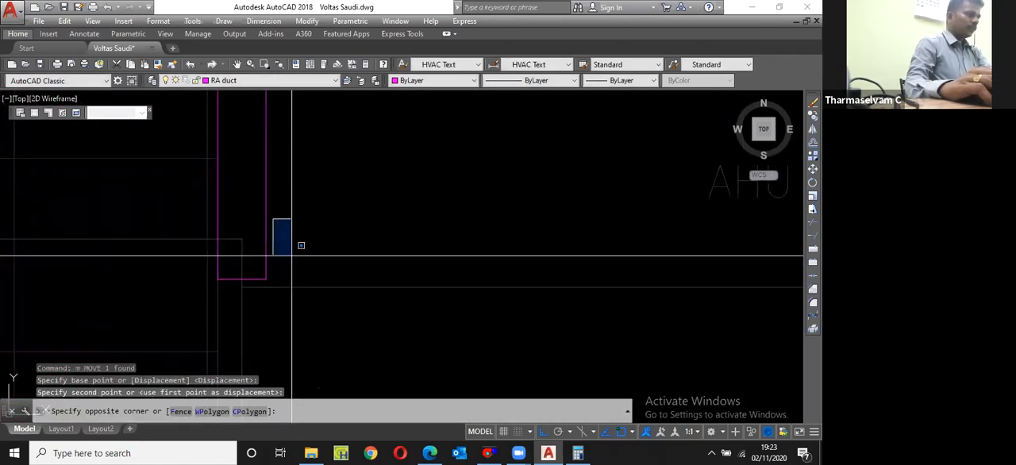
click(267, 279)
text(m)
key(space)
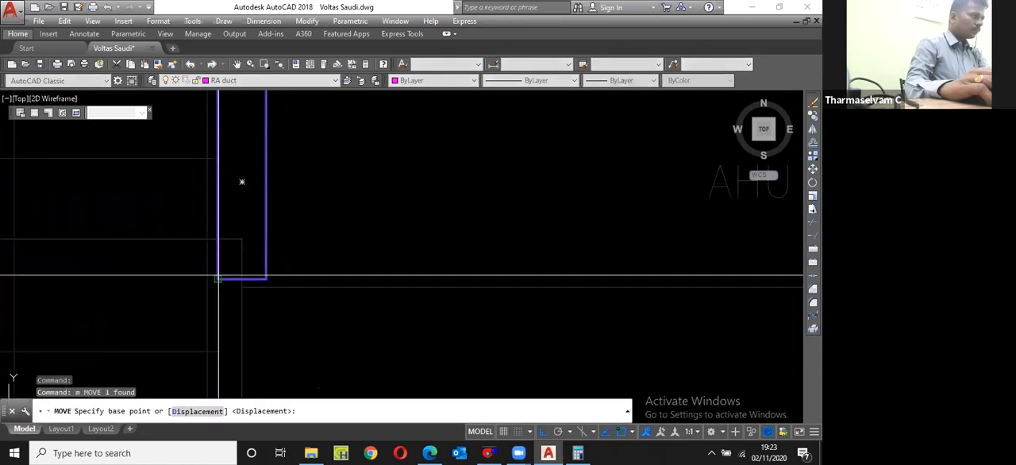
click(218, 278)
scroll(228, 268, up, 2)
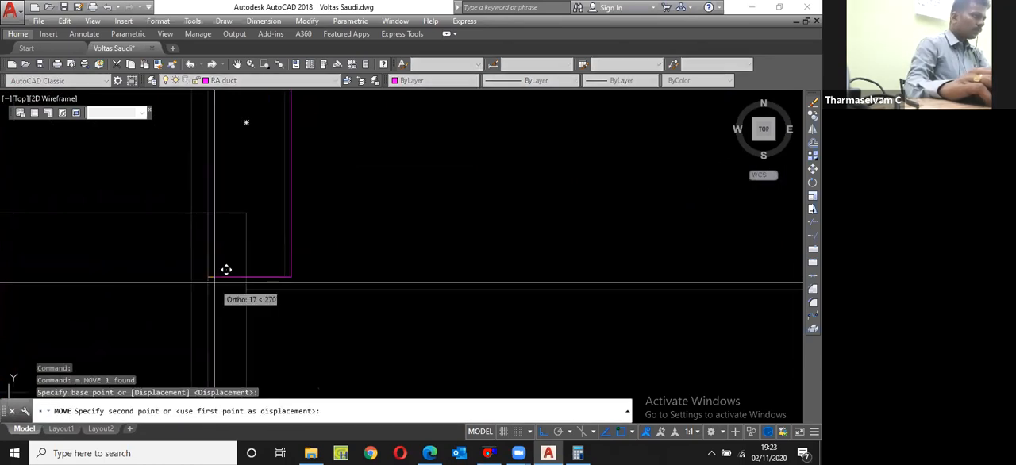
key(Escape)
Step: Move the rectangle straight down until its lower edge aligns with the wall line between the AHU room and toilet
click(285, 270)
key(space)
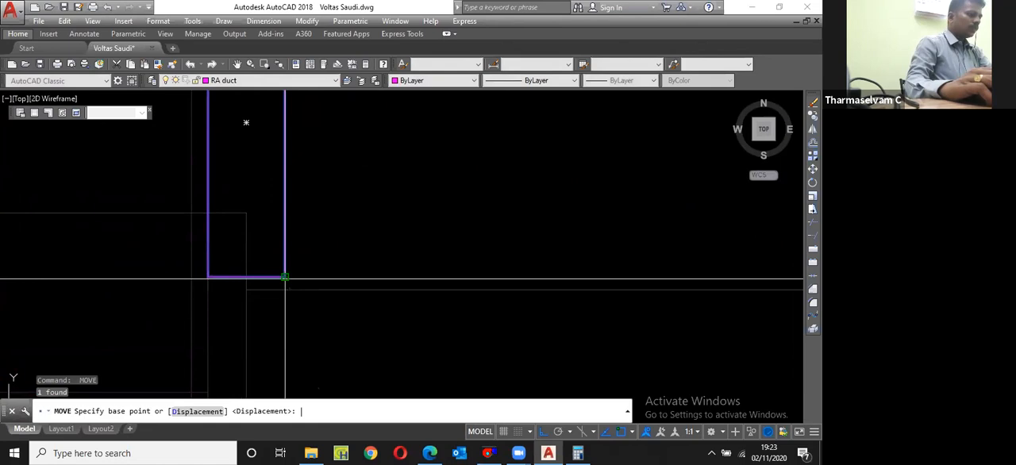
click(284, 277)
click(285, 290)
scroll(289, 297, down, 4)
Step: Draw two diagonal lines corner to corner across the rectangle to mark it as a return air opening
click(287, 264)
text(l)
key(Return)
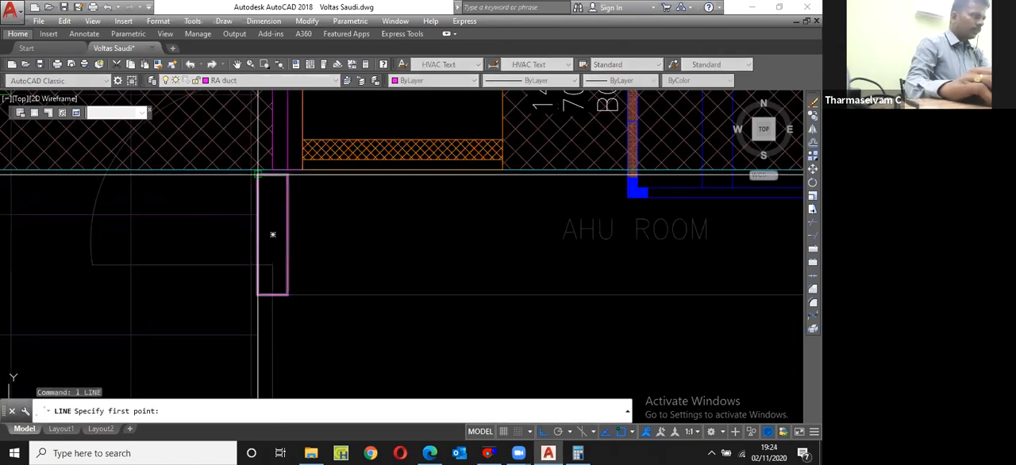
click(257, 173)
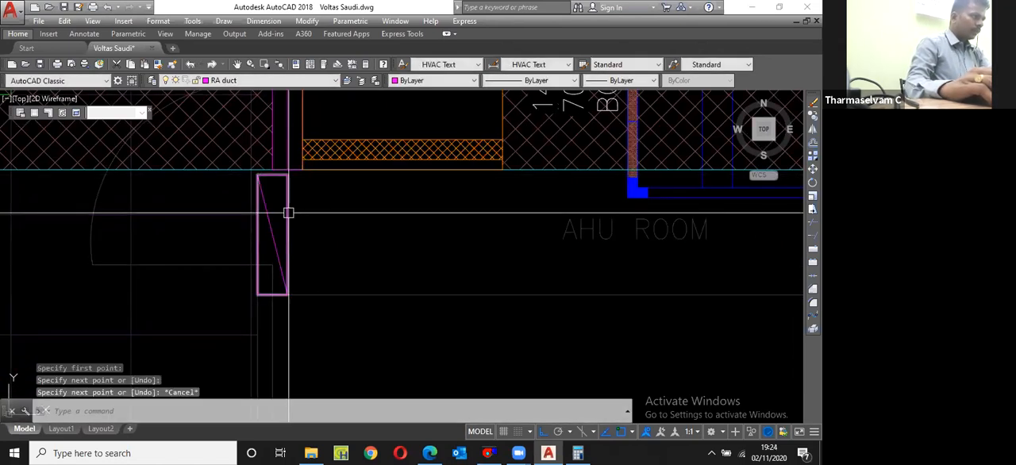
click(287, 293)
key(Escape)
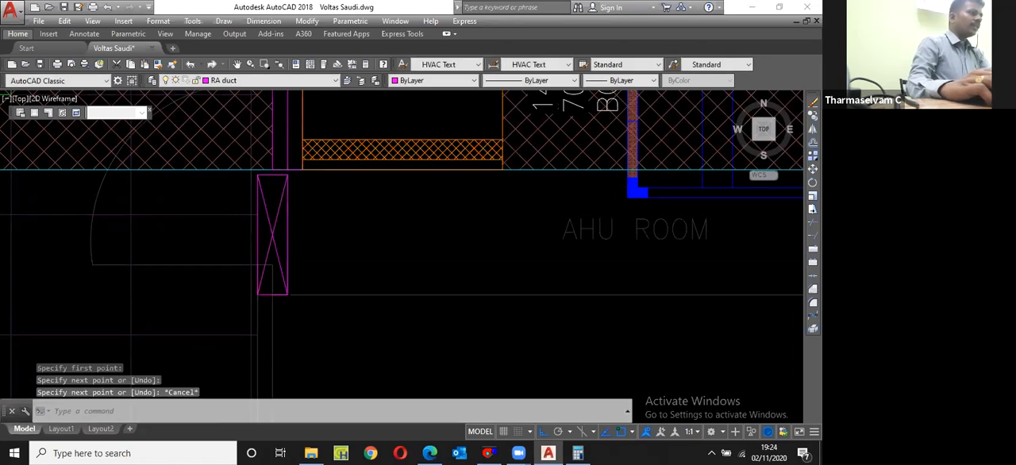
Step: Copy a red return air arrow from the workstation grille near VCD-02 to the outer face of the crossed rectangle
scroll(244, 249, down, 5)
scroll(243, 249, up, 4)
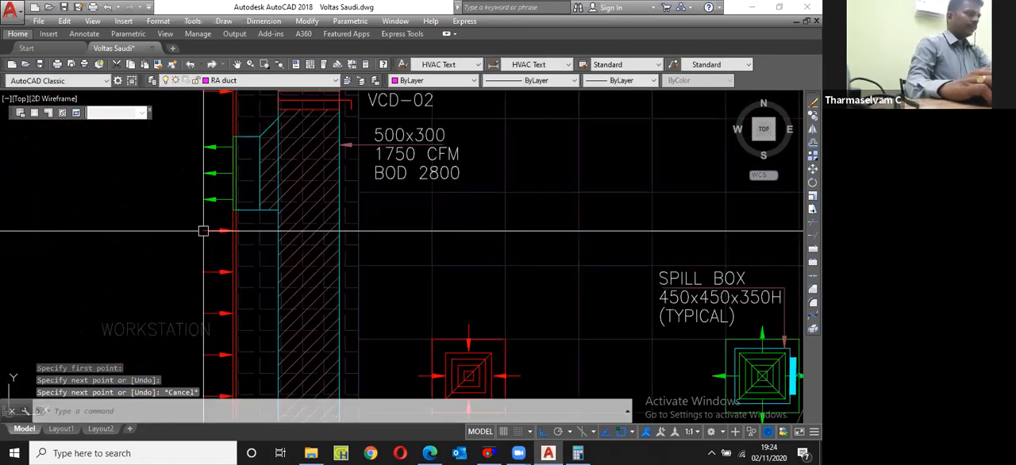
scroll(233, 245, up, 3)
text(cp)
key(Return)
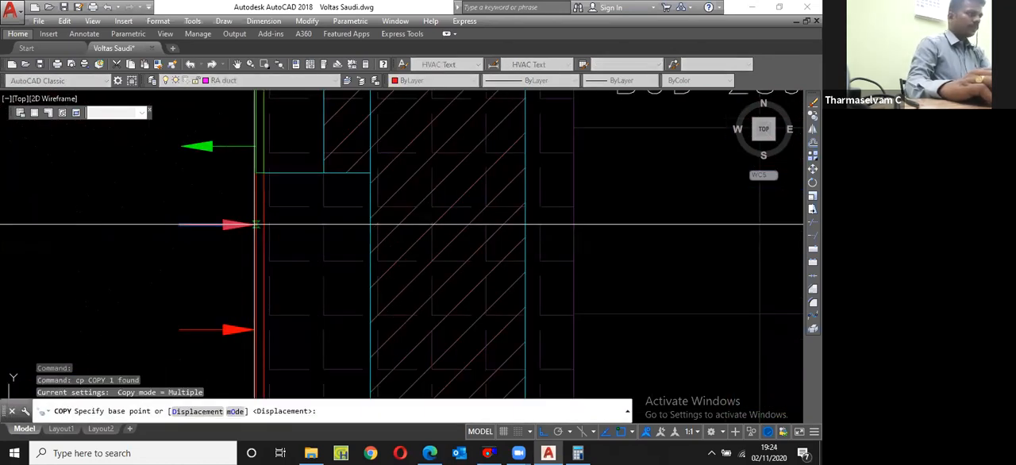
click(253, 225)
scroll(189, 253, down, 4)
middle_drag(584, 262, 369, 265)
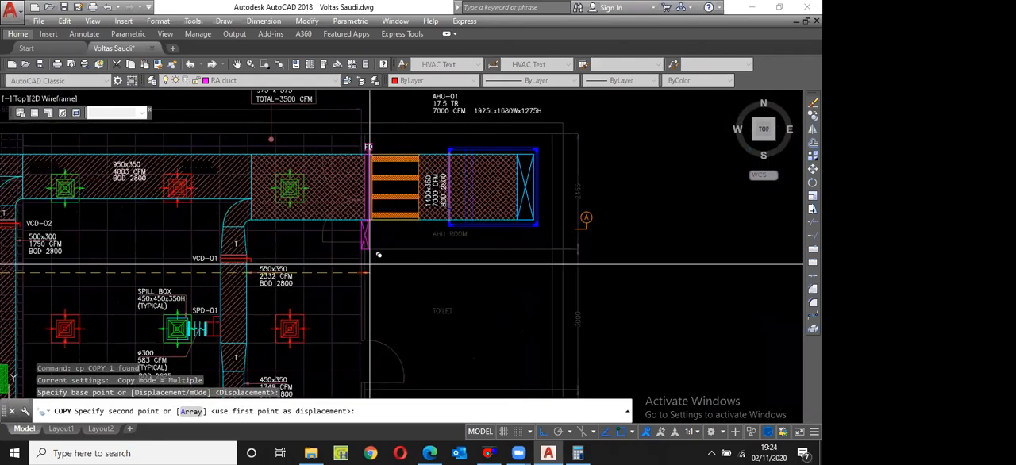
click(369, 264)
scroll(371, 262, up, 5)
key(Escape)
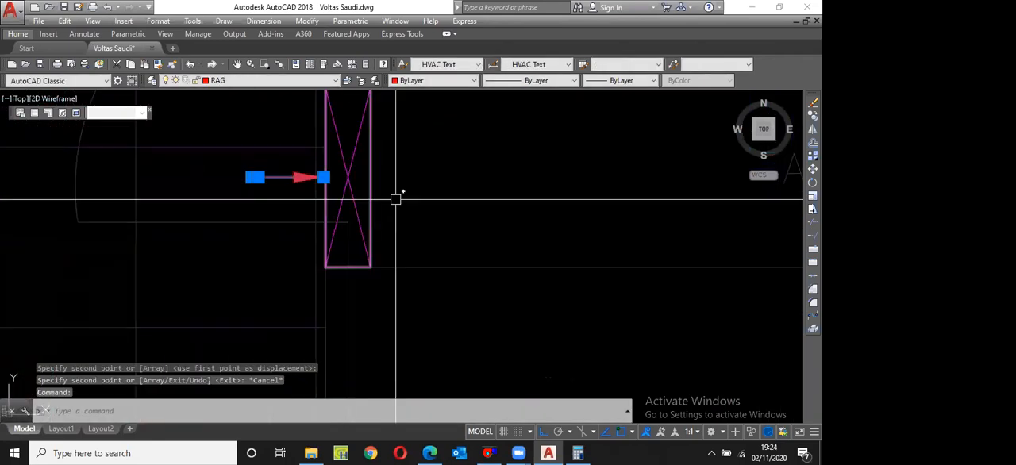
Step: Move the copied arrow slightly away from the crossed rectangle's face, towards the office
text(m)
key(Return)
click(441, 173)
scroll(441, 173, down, 3)
Step: Copy the return air arrow about 201 mm straight up beside the crossed rectangle
click(379, 181)
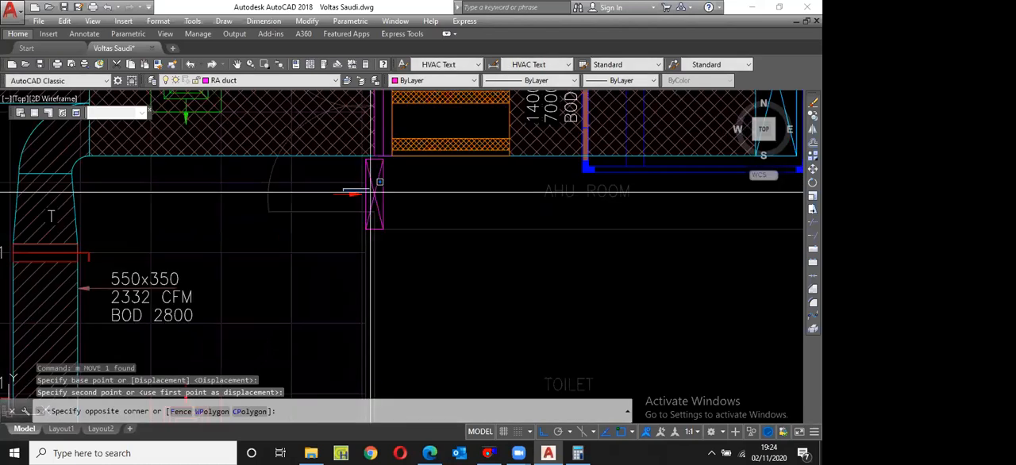
scroll(424, 211, up, 2)
text(cp)
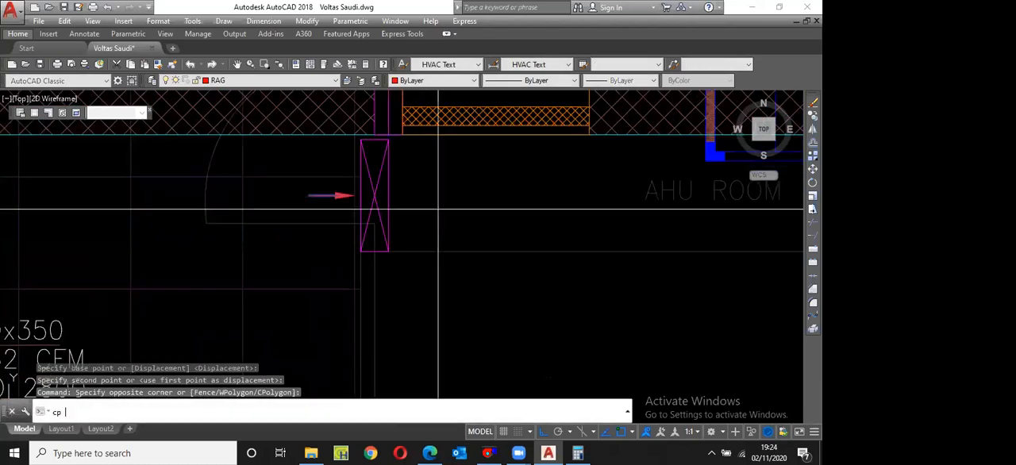
key(Return)
click(438, 212)
click(450, 169)
key(Escape)
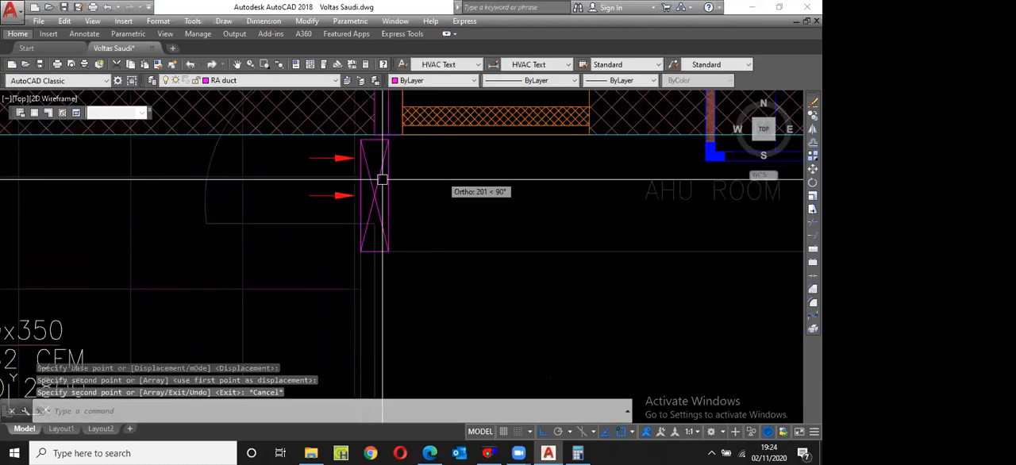
Step: Mirror the upper arrow about the middle arrow's horizontal axis, keeping the original
click(334, 158)
text(mi)
key(Return)
click(349, 195)
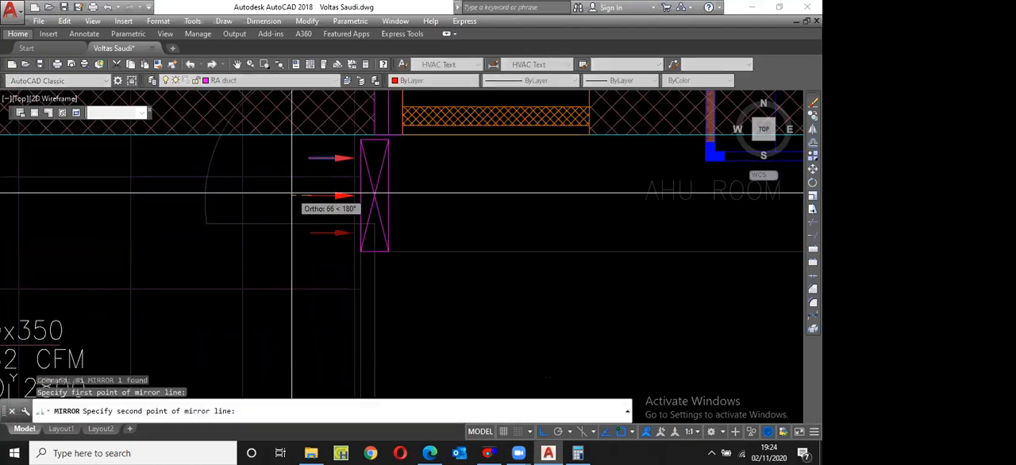
click(291, 195)
key(Return)
scroll(291, 193, down, 4)
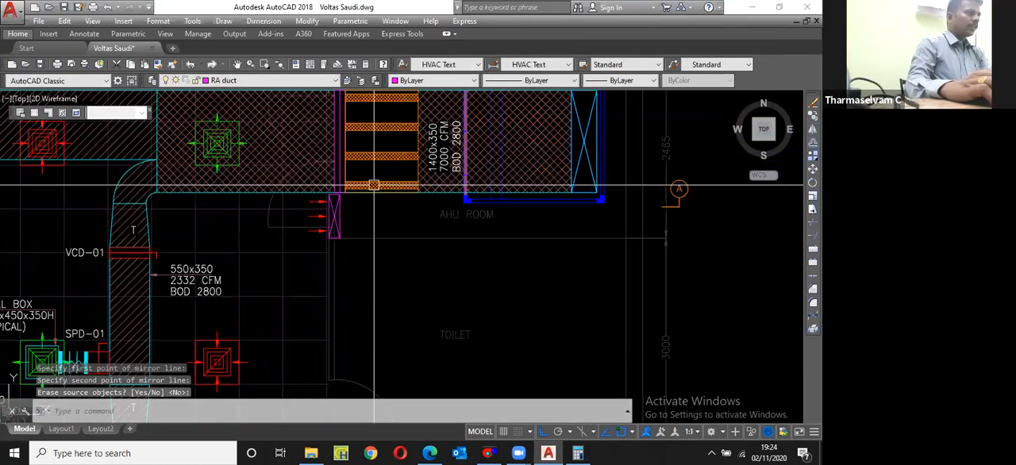
Step: Copy the sound attenuator from the AHU main duct to just below it, inside the AHU room beside the return air opening
scroll(349, 121, up, 6)
click(350, 121)
key(Escape)
click(350, 120)
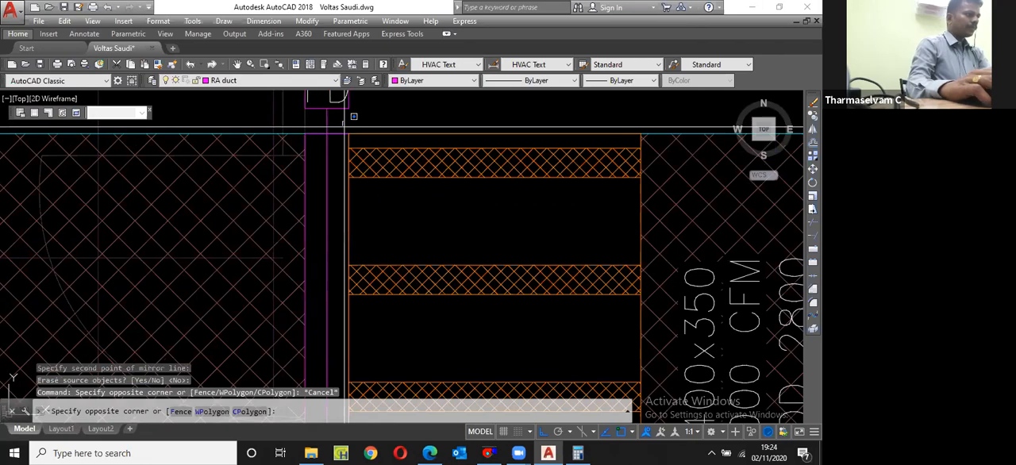
scroll(392, 184, down, 6)
click(468, 286)
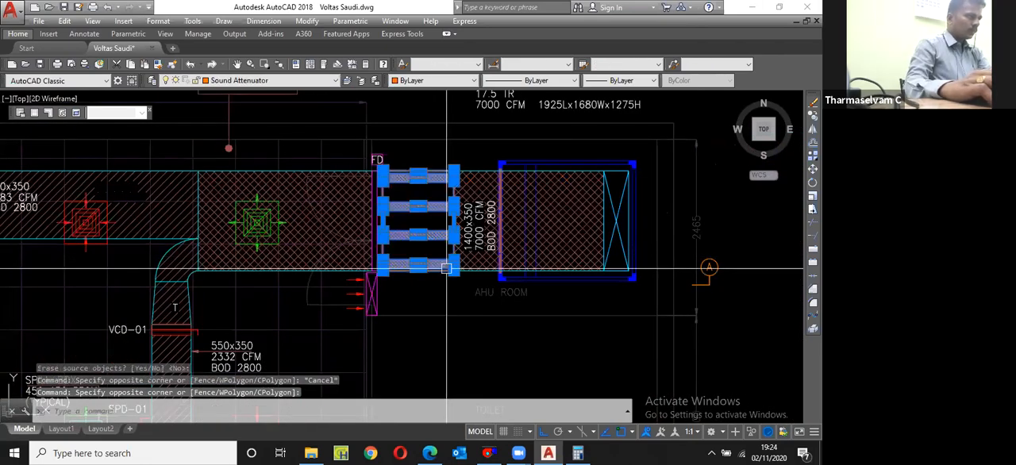
text(cp)
key(Return)
scroll(382, 175, up, 4)
click(383, 160)
scroll(383, 162, down, 5)
scroll(384, 228, up, 7)
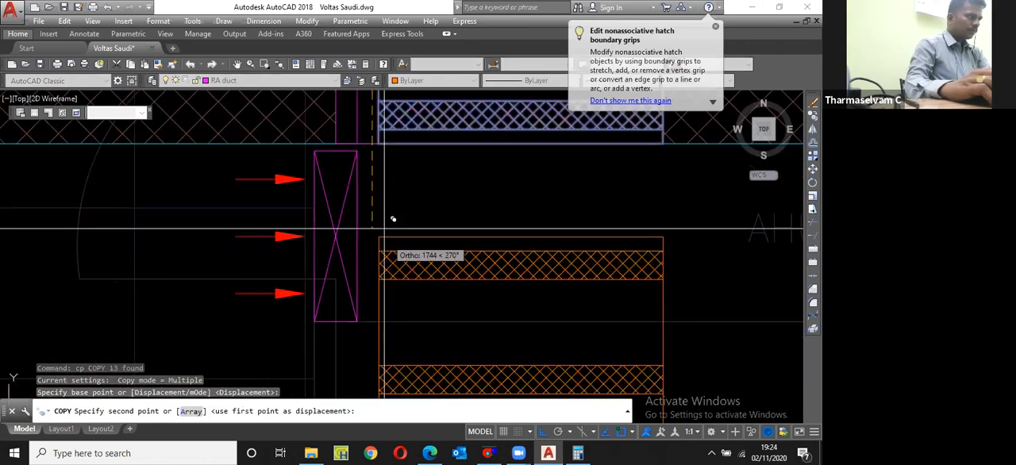
click(372, 150)
key(Escape)
Step: Place the sound attenuator copy and move it so its upper corner meets the crossed return air rectangle's upper corner on the AHU room side
scroll(386, 150, up, 5)
click(356, 146)
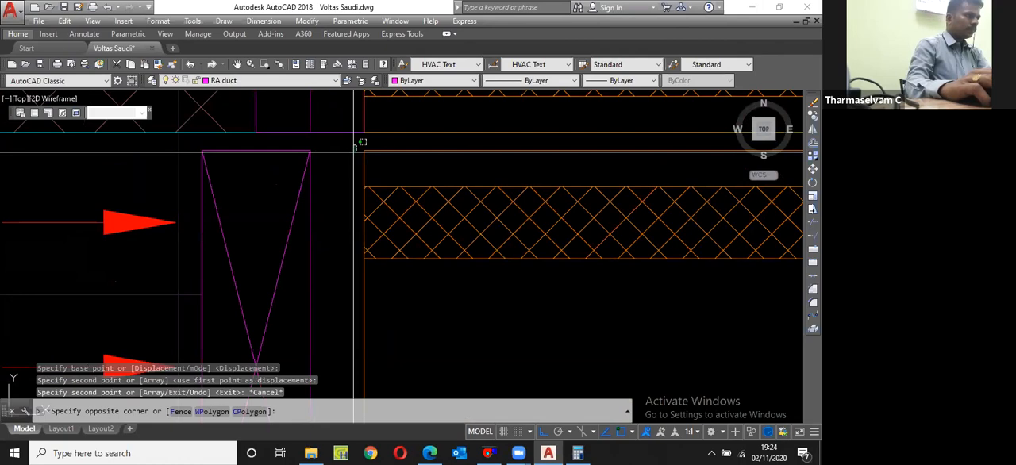
scroll(356, 146, down, 5)
click(464, 293)
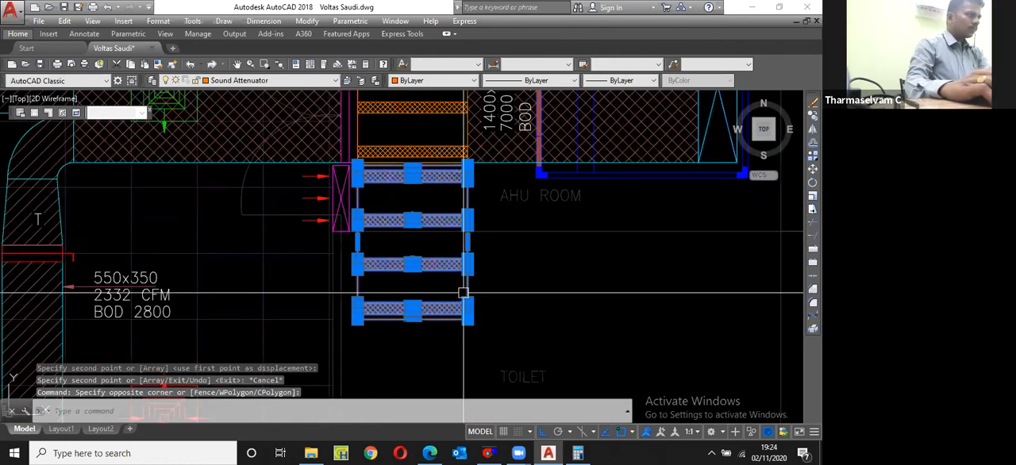
text(m)
key(Return)
scroll(358, 163, up, 6)
click(354, 162)
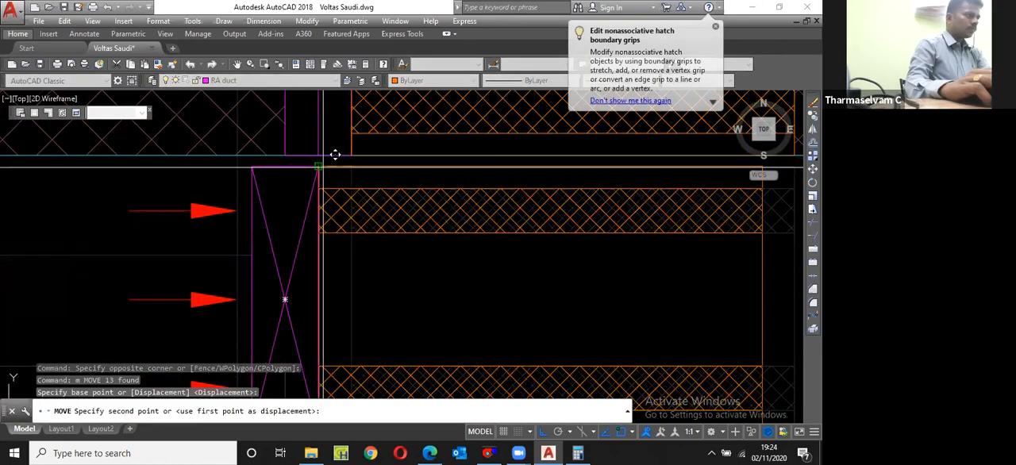
click(335, 154)
scroll(335, 155, down, 5)
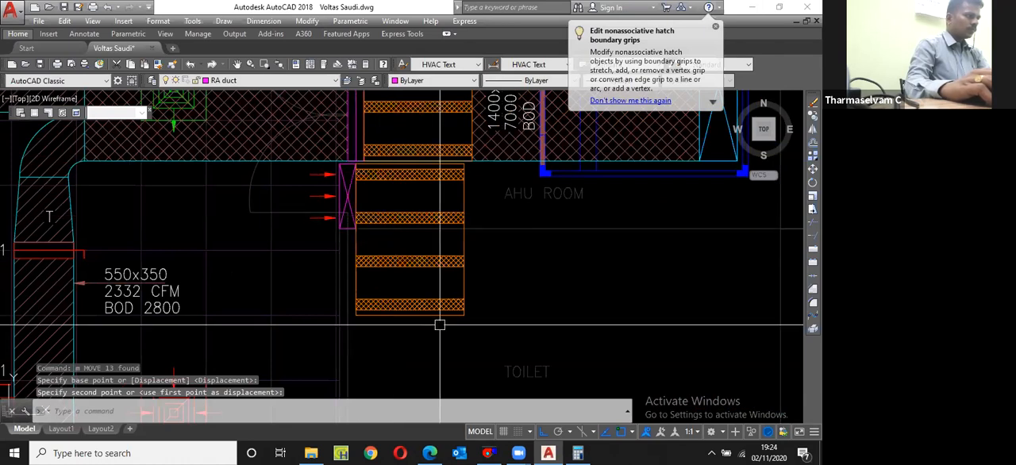
Step: Delete the two lower hatched baffles of the copied sound attenuator beside the return air opening
scroll(381, 265, down, 3)
click(362, 252)
click(476, 326)
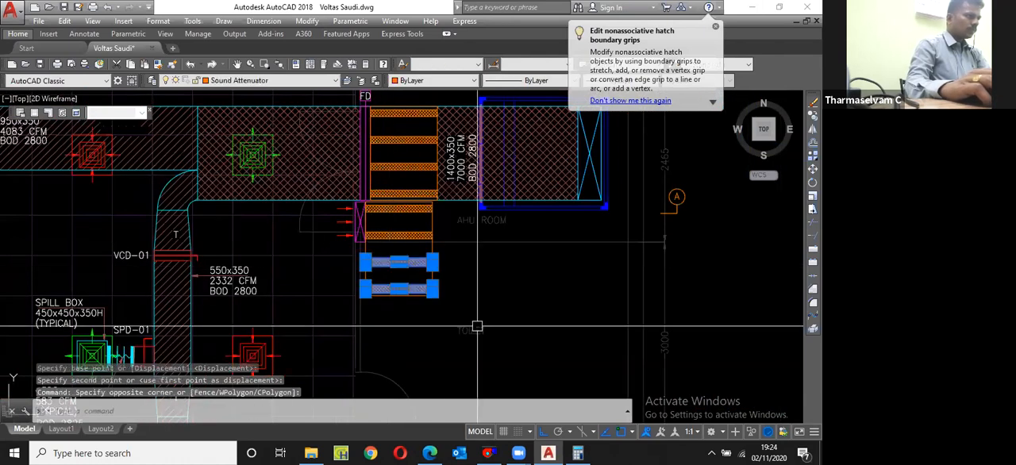
scroll(476, 325, up, 4)
Step: Stretch the copied attenuator's lower edge up to align with the lower edge of the crossed return air rectangle
text(s)
key(Return)
click(474, 307)
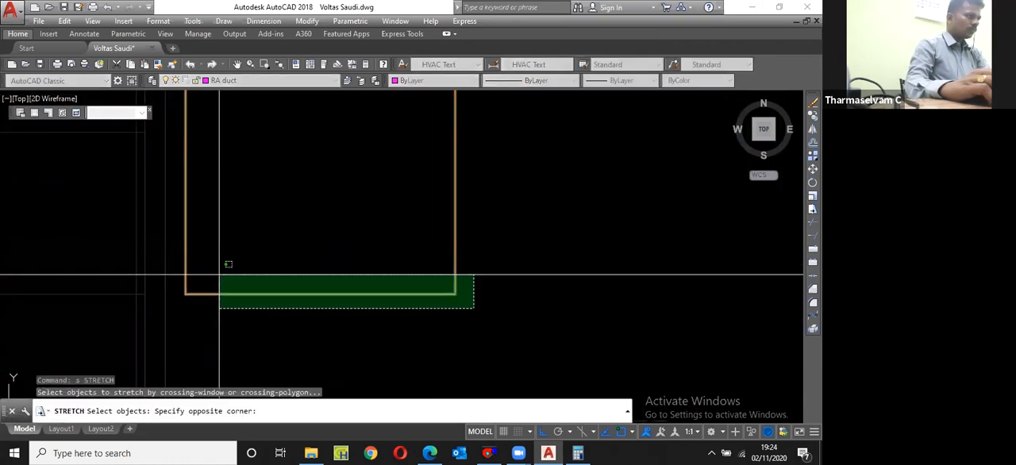
click(219, 275)
key(Return)
click(185, 293)
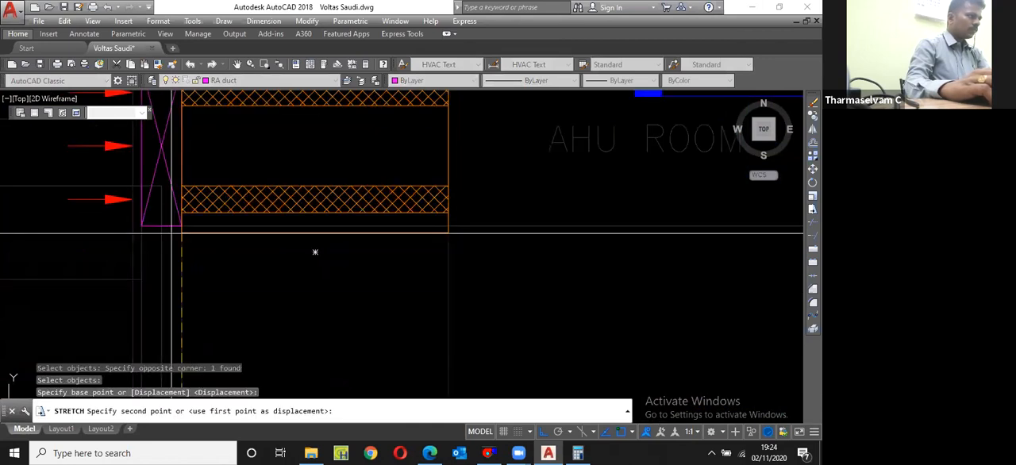
click(183, 225)
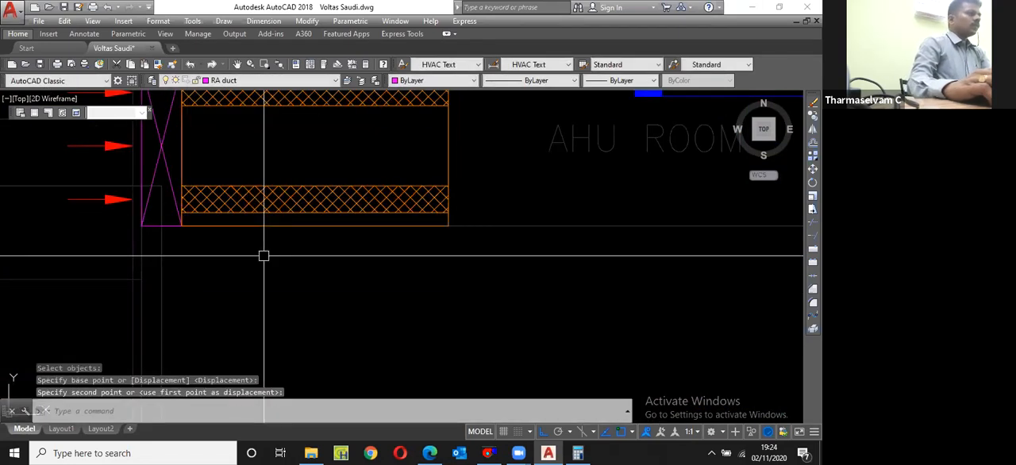
Step: Copy the three-line 550x350 duct label with its leader arrow about 2522 mm horizontally to just below the return air opening
scroll(264, 255, down, 6)
scroll(342, 189, down, 4)
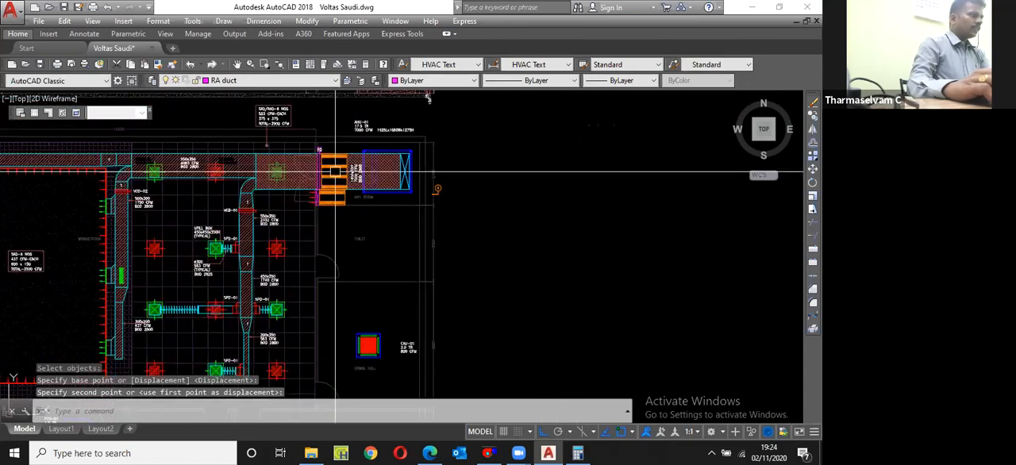
scroll(266, 238, up, 6)
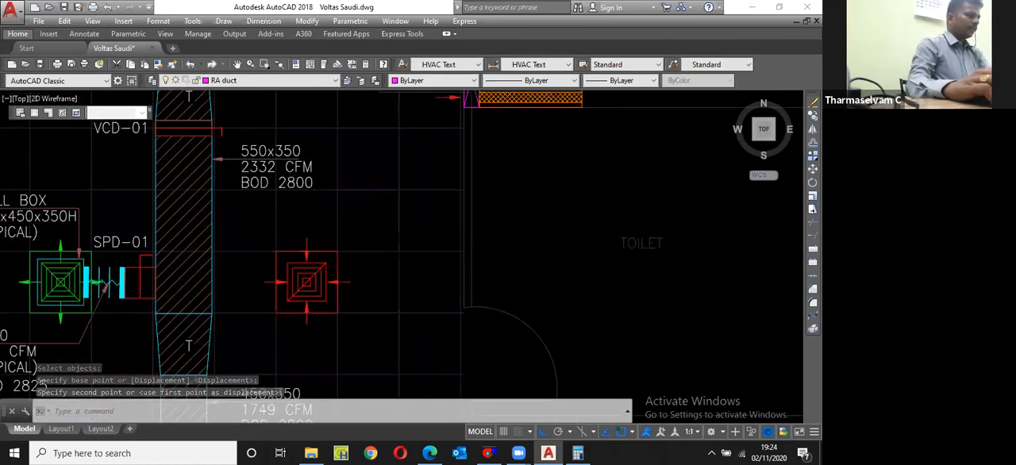
scroll(267, 175, up, 2)
click(287, 205)
click(259, 139)
text(cp)
key(Return)
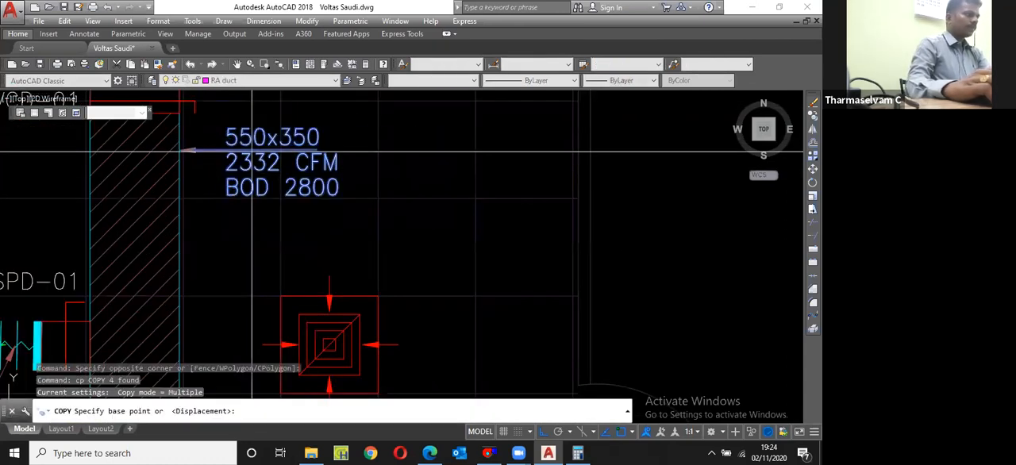
click(253, 151)
scroll(252, 151, down, 3)
scroll(206, 220, up, 3)
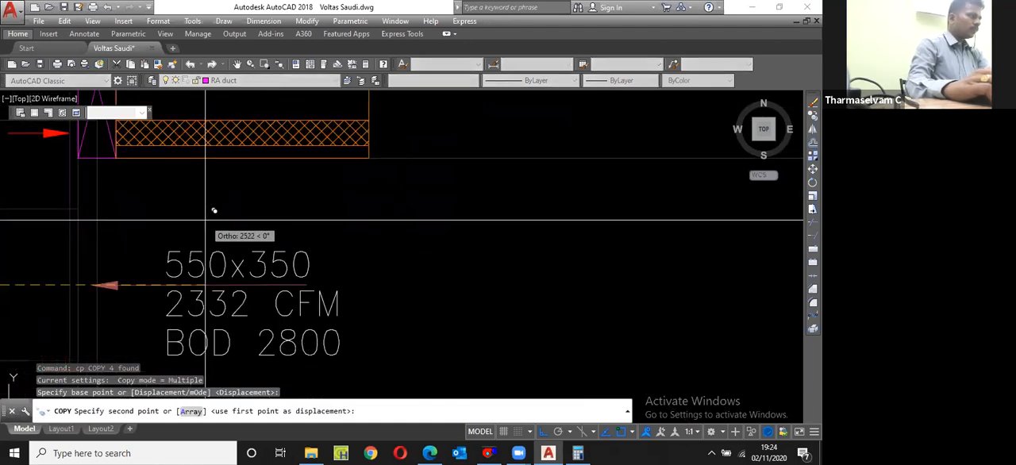
click(206, 220)
scroll(190, 230, down, 3)
key(Escape)
Step: Change the first line of the copied label to RA OPENING
click(180, 241)
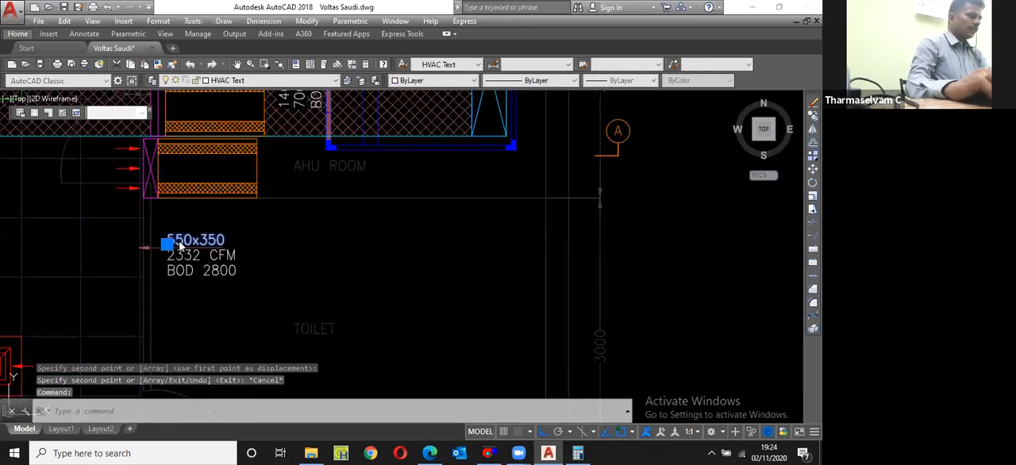
double_click(180, 244)
text(RA OPE)
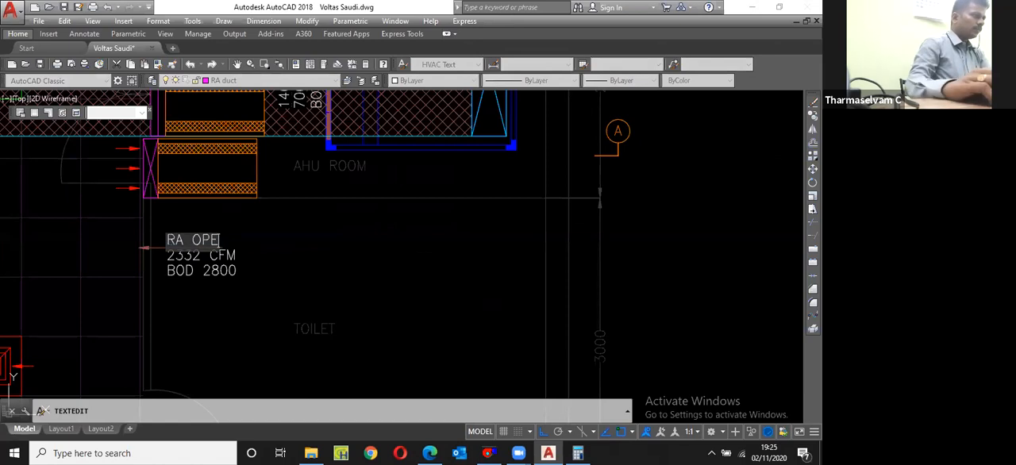
text(NING)
scroll(185, 251, up, 4)
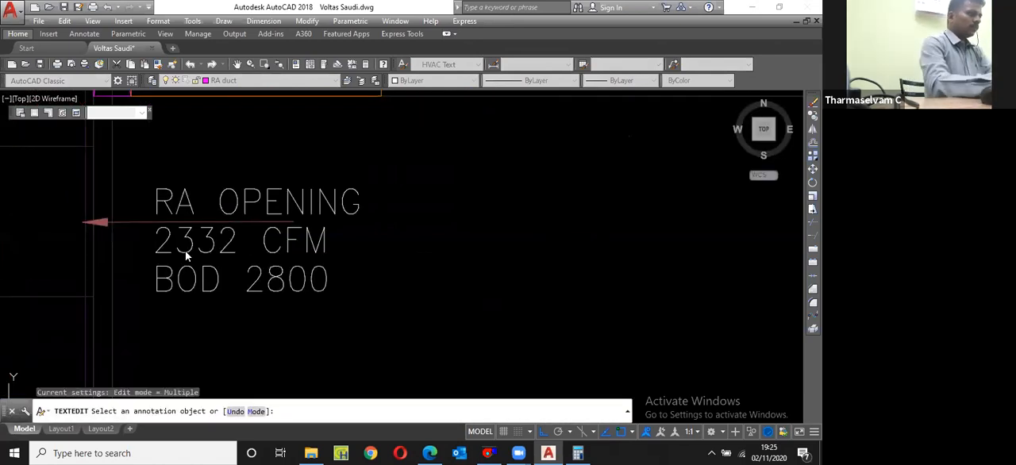
Step: Change the airflow line of the RA OPENING label to 600x500 and finish text editing
click(185, 250)
text(60)
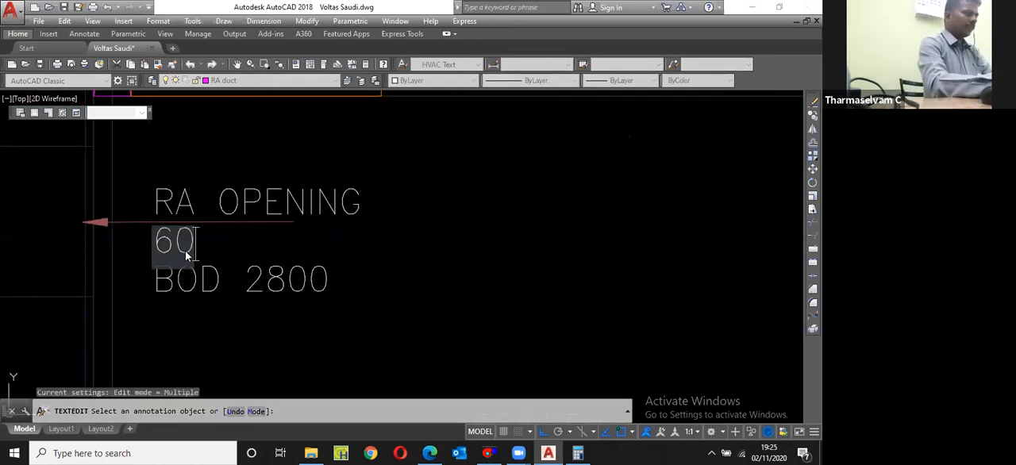
text(0x500)
key(Return)
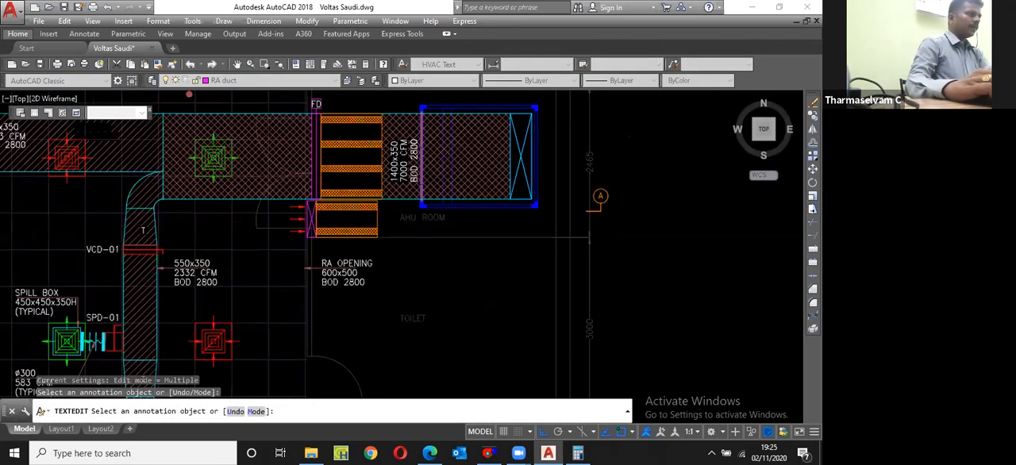
key(Escape)
Step: Check the height from the floor to the underside of the FD duct at the wall in the section with a linear dimension
scroll(449, 291, down, 2)
scroll(363, 170, up, 5)
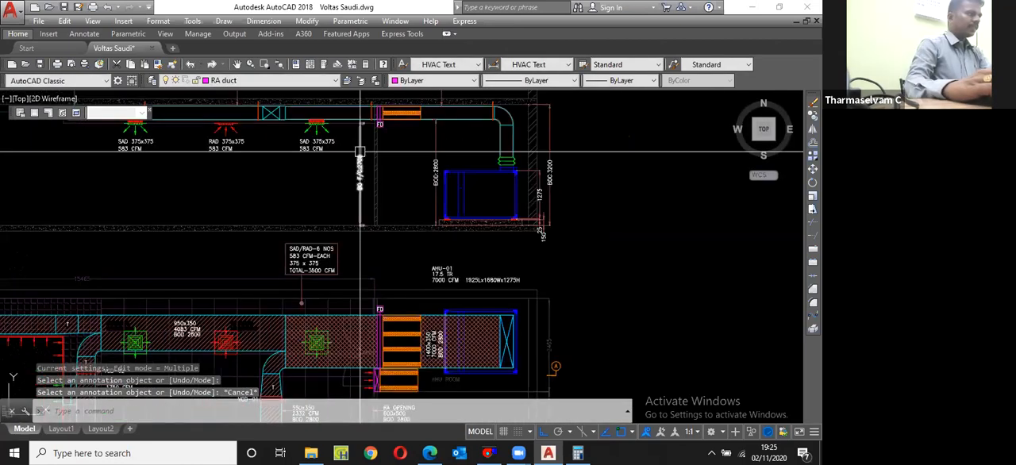
text(dli)
key(Return)
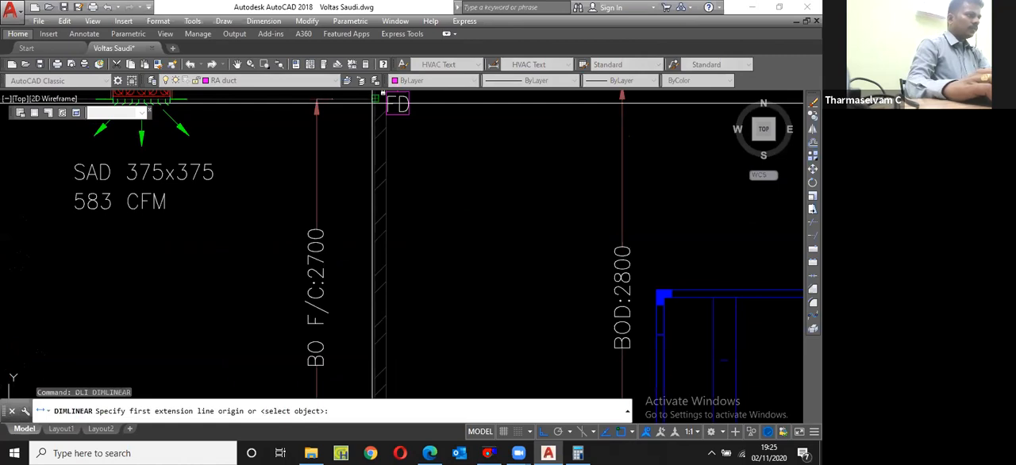
click(376, 98)
scroll(374, 124, down, 5)
click(374, 277)
scroll(371, 218, up, 4)
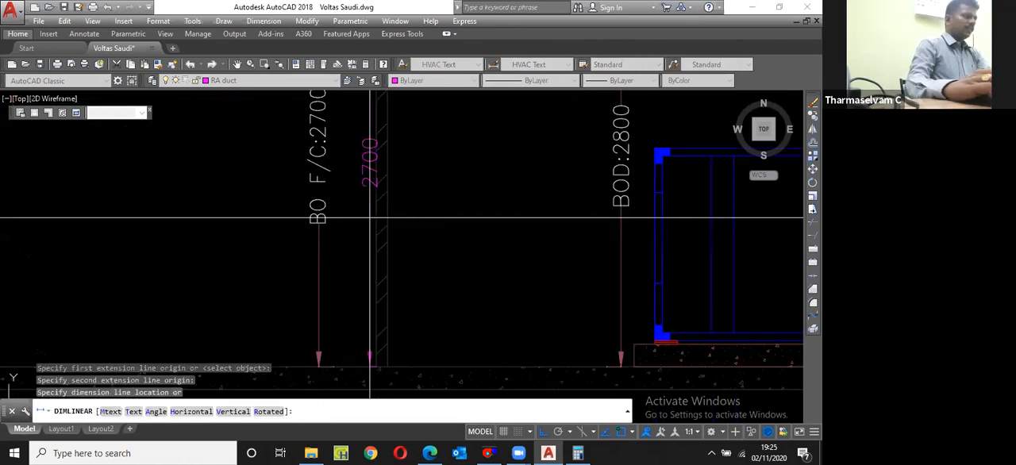
key(Escape)
Step: Replace BOD with BORAO in the elevation line of the RA OPENING label
scroll(327, 146, down, 2)
scroll(342, 239, down, 3)
scroll(342, 238, up, 5)
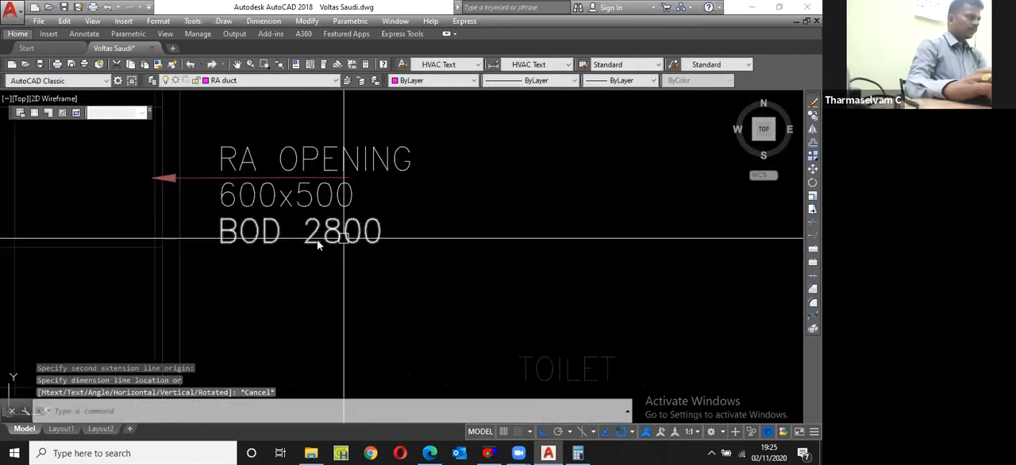
click(342, 239)
double_click(278, 239)
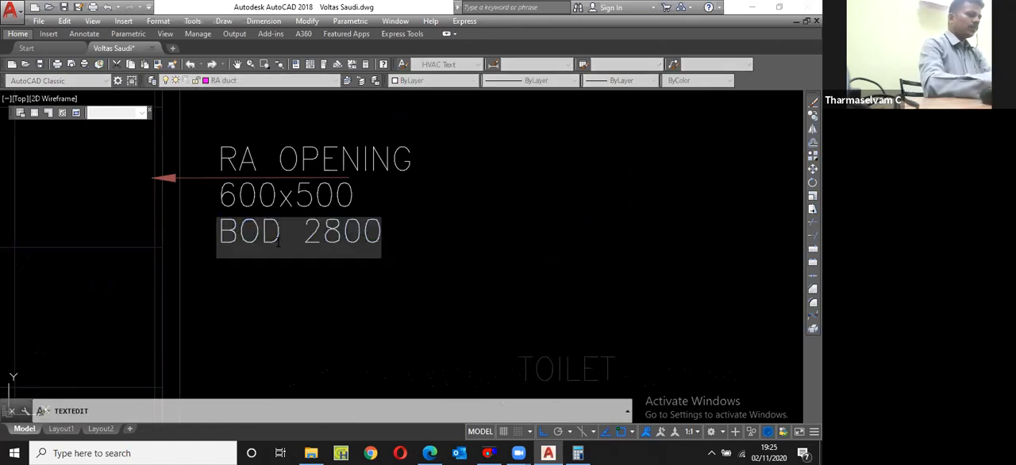
click(278, 238)
key(BackSpace)
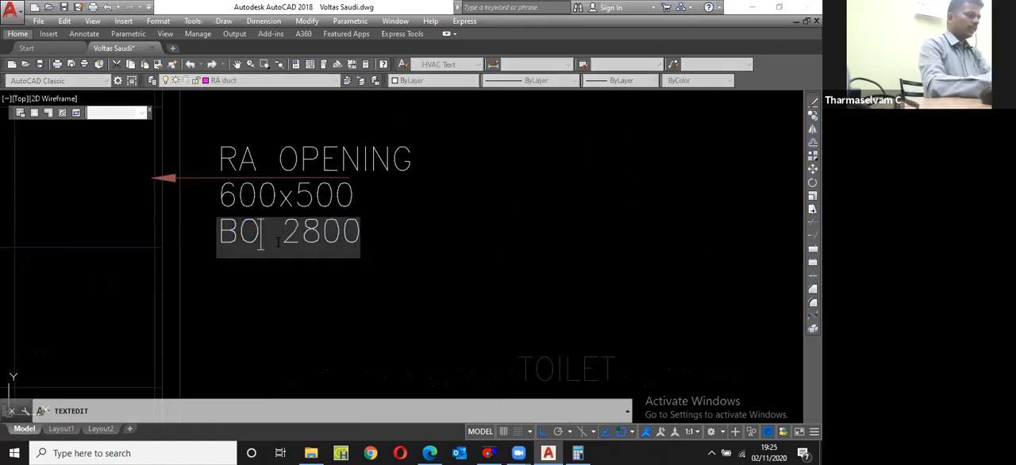
text(R)
text(AO)
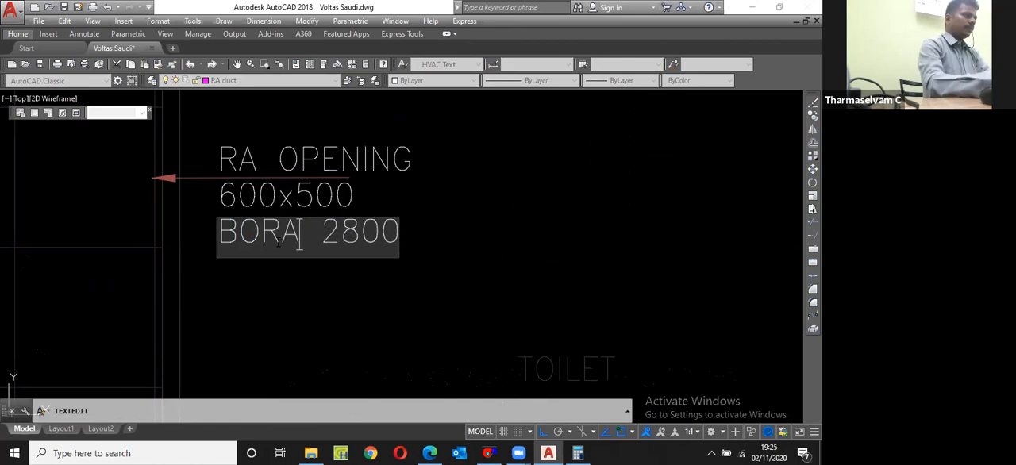
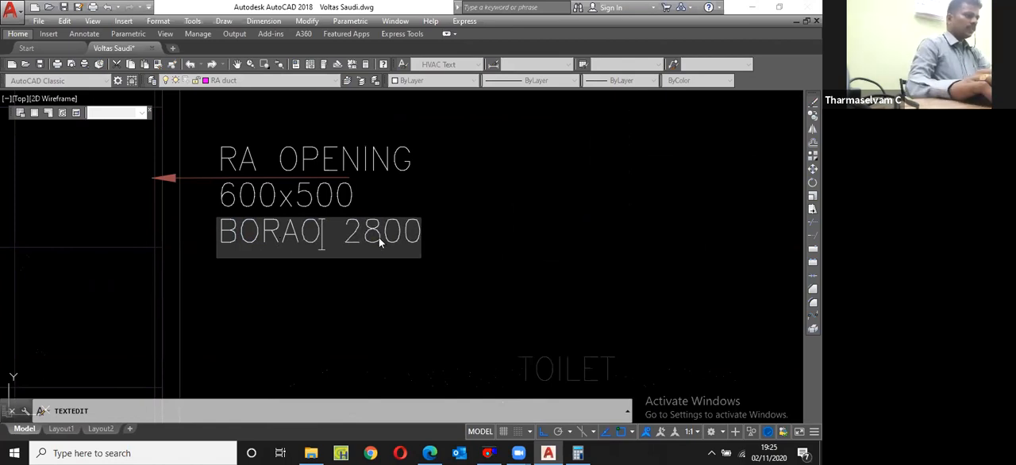
Step: Change the elevation value in the RA OPENING label to 2700 and finish text editing
drag(363, 235, 383, 237)
text(7)
key(Return)
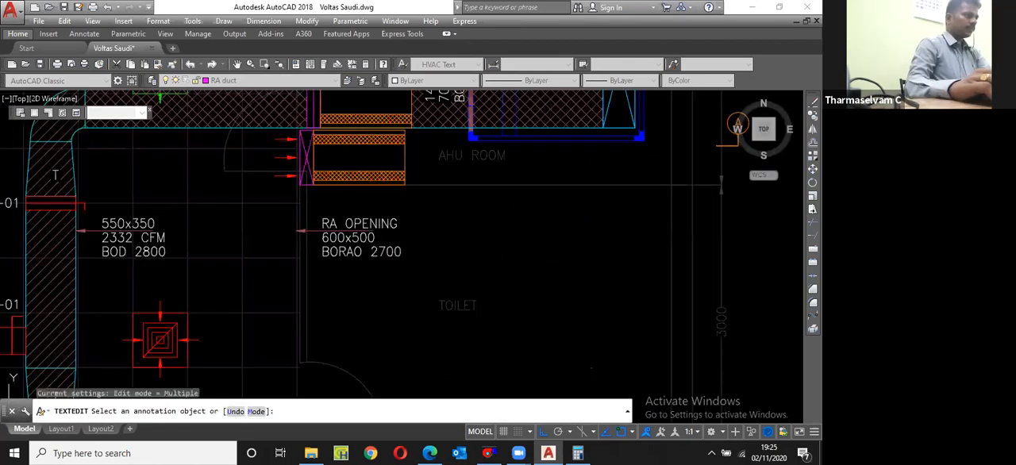
key(Escape)
scroll(314, 230, up, 4)
key(Escape)
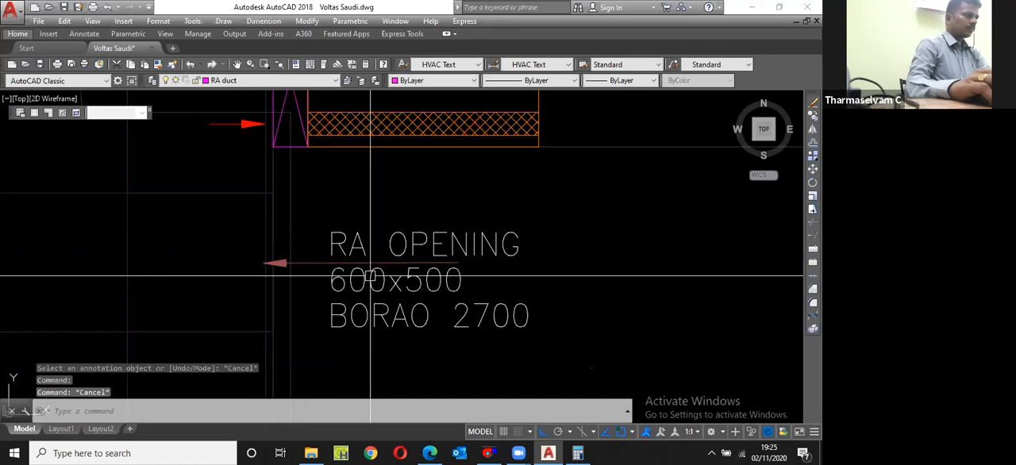
Step: Draw a vertical guide line from the RA OPENING label's leader up to the lower edge of the opening
click(429, 261)
click(428, 262)
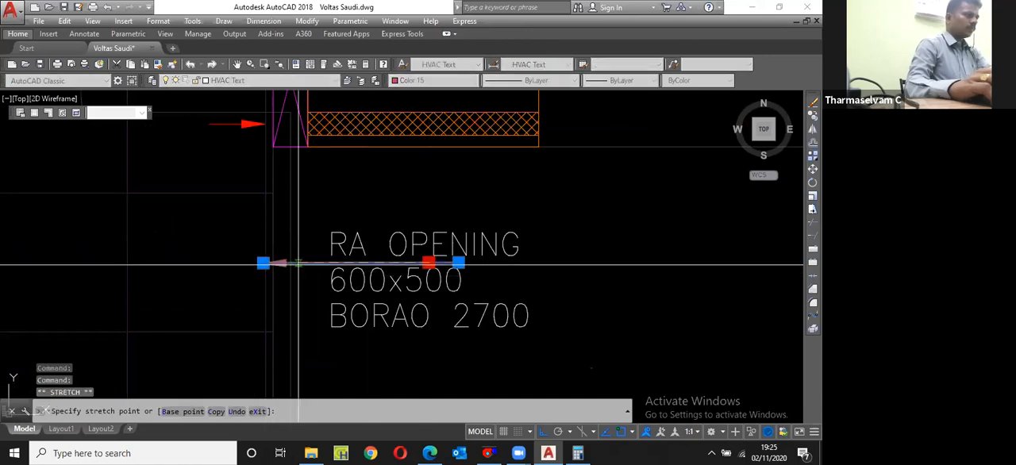
key(Escape)
text(l)
key(Return)
click(299, 262)
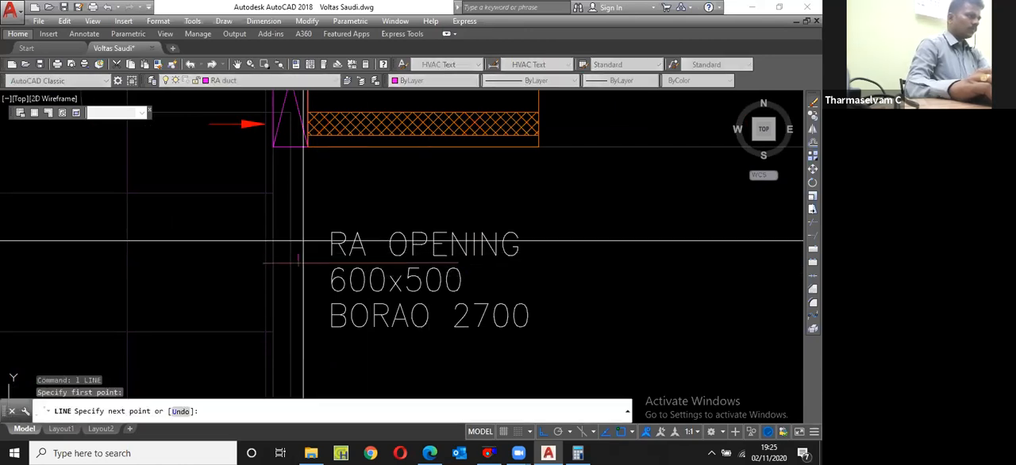
click(298, 148)
key(Escape)
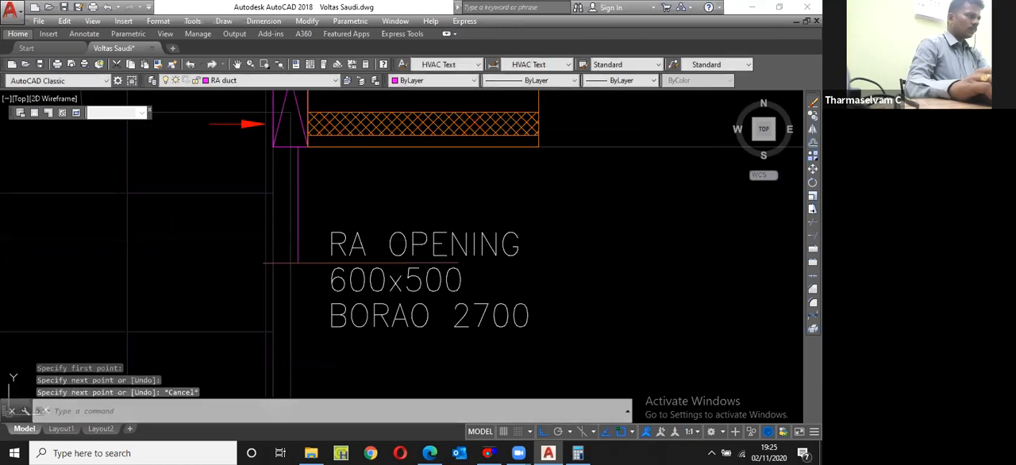
Step: Reshape the label's leader to bend along the guide line with its arrowhead on the opening's lower edge, and erase the guide line
click(279, 263)
click(264, 263)
key(Escape)
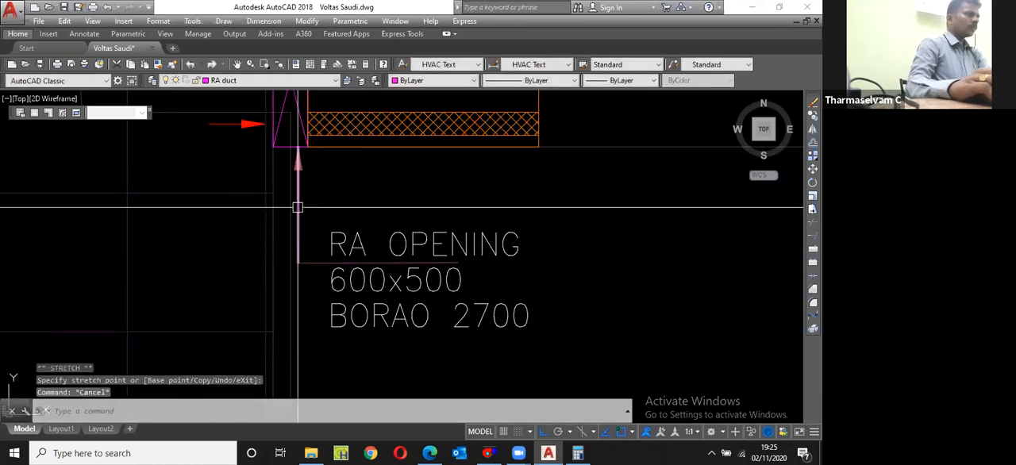
click(298, 208)
text(e)
key(Return)
scroll(321, 210, down, 3)
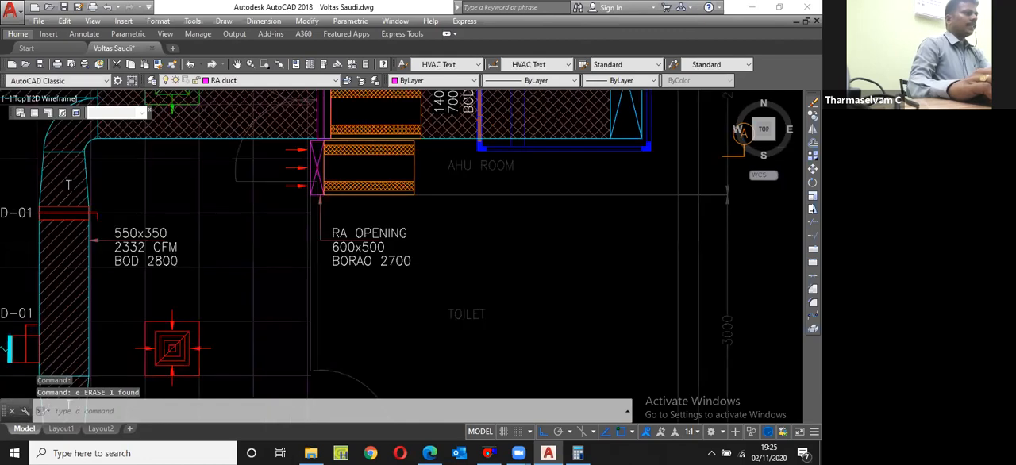
Step: Check the clearance between the supply duct's upper edge and the wall above it near the FD tag with a linear dimension
scroll(349, 210, down, 3)
scroll(350, 210, up, 2)
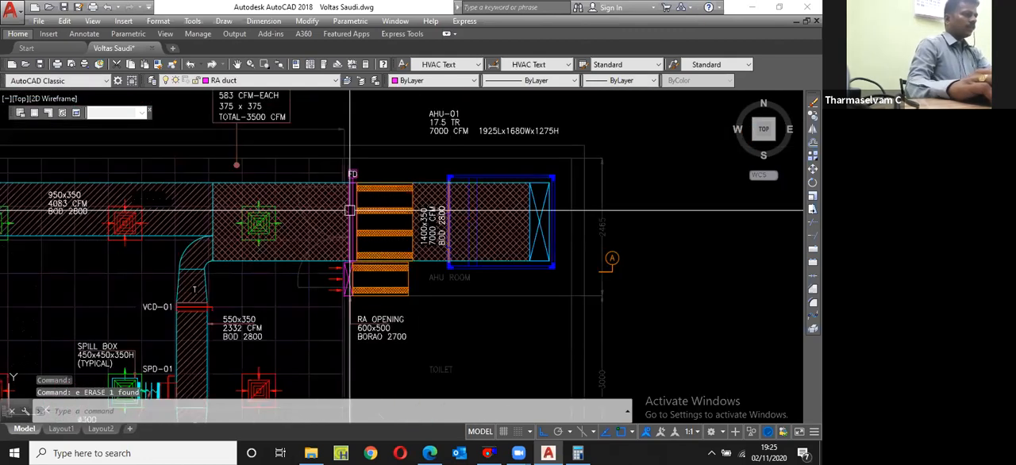
scroll(349, 211, up, 4)
text(dli)
key(Return)
click(368, 162)
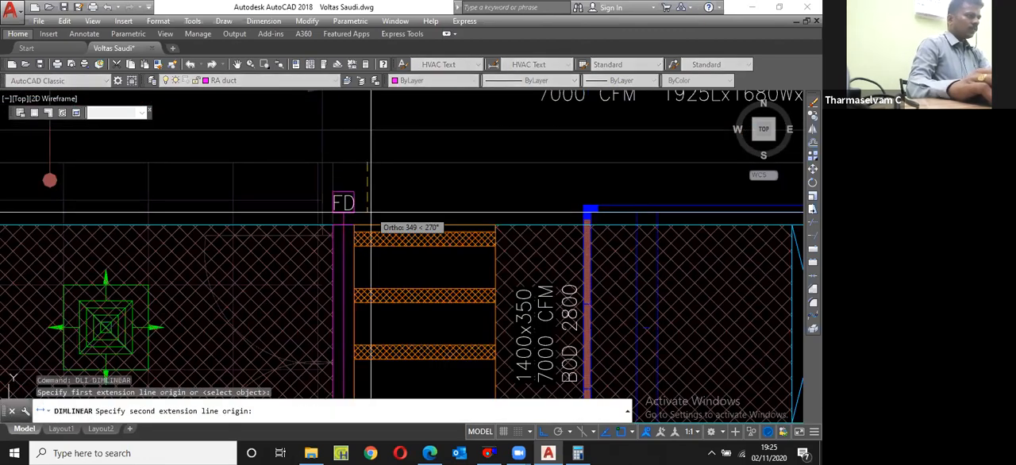
click(369, 227)
key(Escape)
key(Return)
click(368, 224)
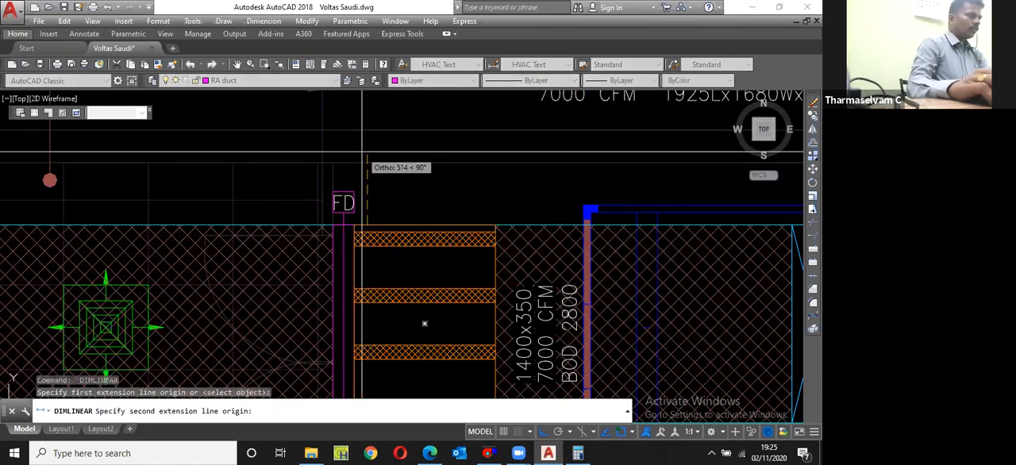
click(363, 151)
key(Escape)
scroll(352, 219, down, 4)
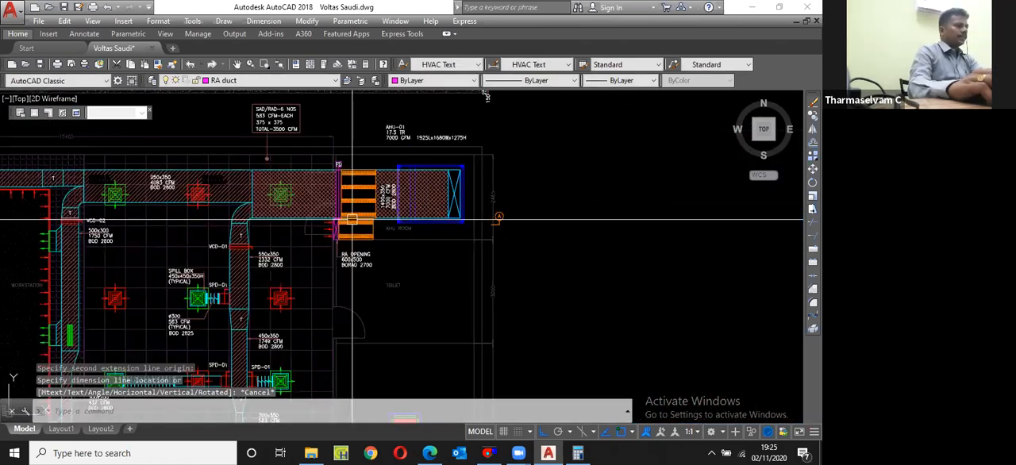
Step: Copy the return air opening with its three airflow arrows to the opposite side of the supply duct, beside the FD tag
scroll(352, 219, up, 5)
click(274, 333)
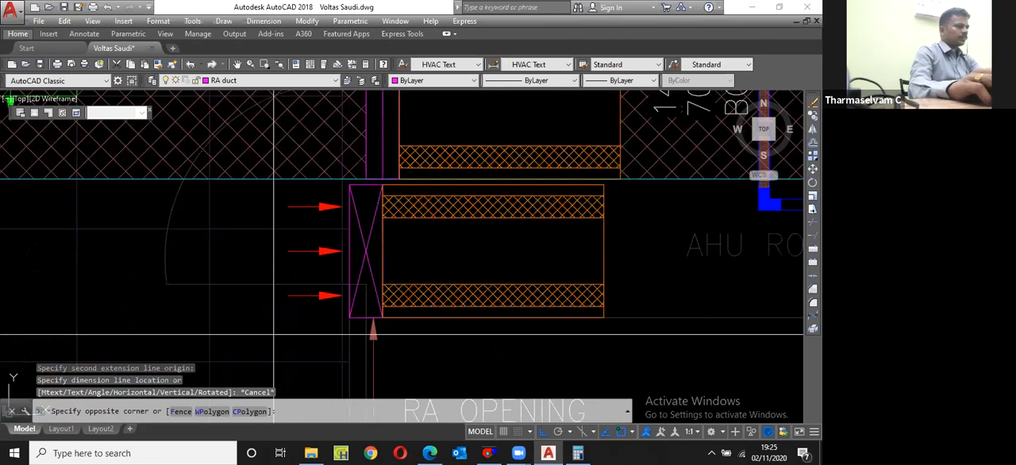
click(386, 181)
text(c)
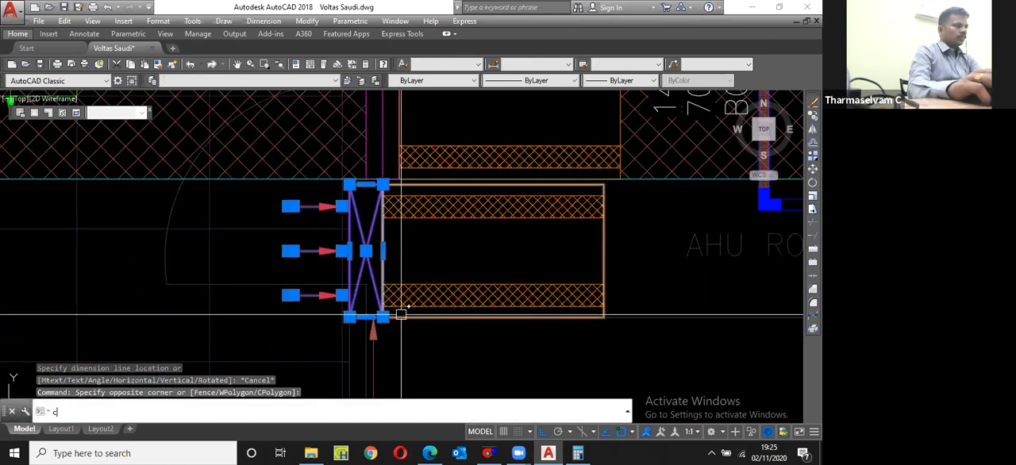
text(p)
key(Return)
click(373, 319)
scroll(381, 238, down, 3)
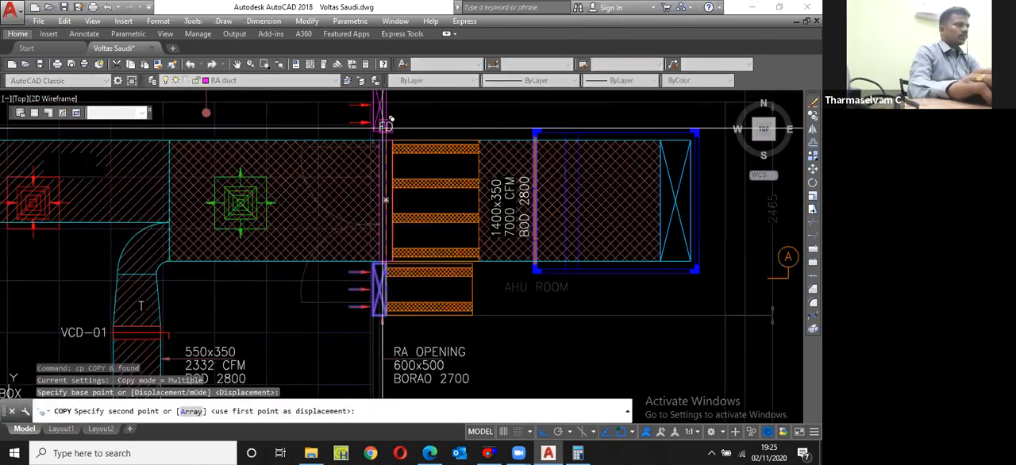
scroll(393, 156, up, 5)
click(402, 147)
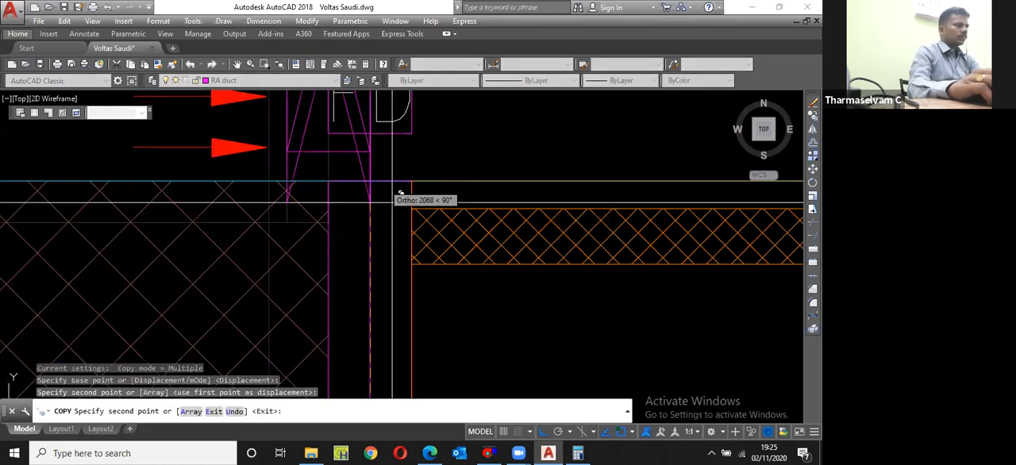
key(Escape)
Step: Stretch the upper end of the copied opening by 200 to shorten it
scroll(393, 159, down, 3)
scroll(389, 120, up, 4)
text(s)
key(space)
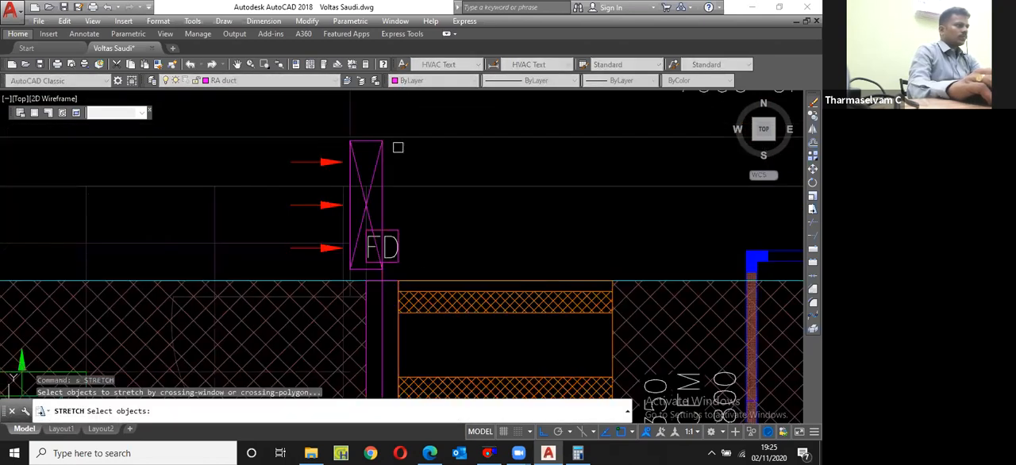
click(398, 154)
click(332, 123)
key(space)
click(424, 108)
text(200)
key(Return)
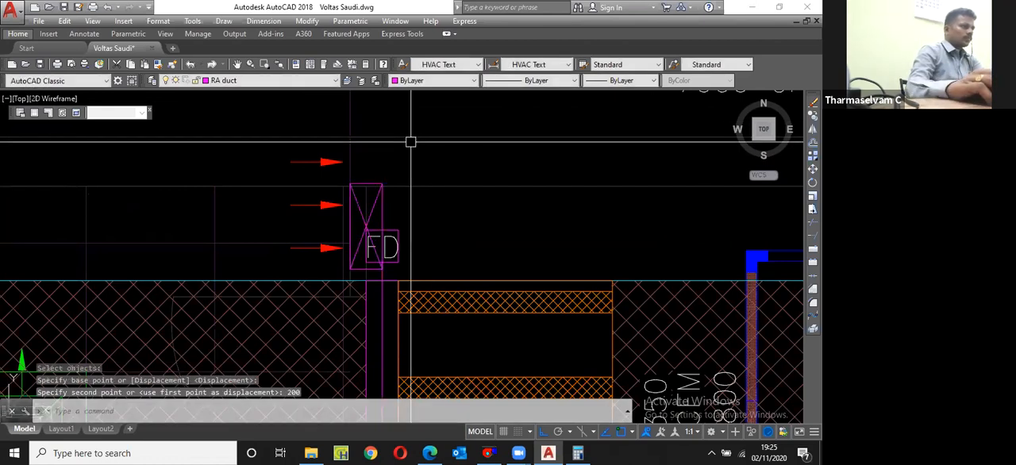
Step: Erase the uppermost airflow arrow beside the shortened opening
scroll(326, 189, up, 2)
click(336, 142)
text(e)
key(space)
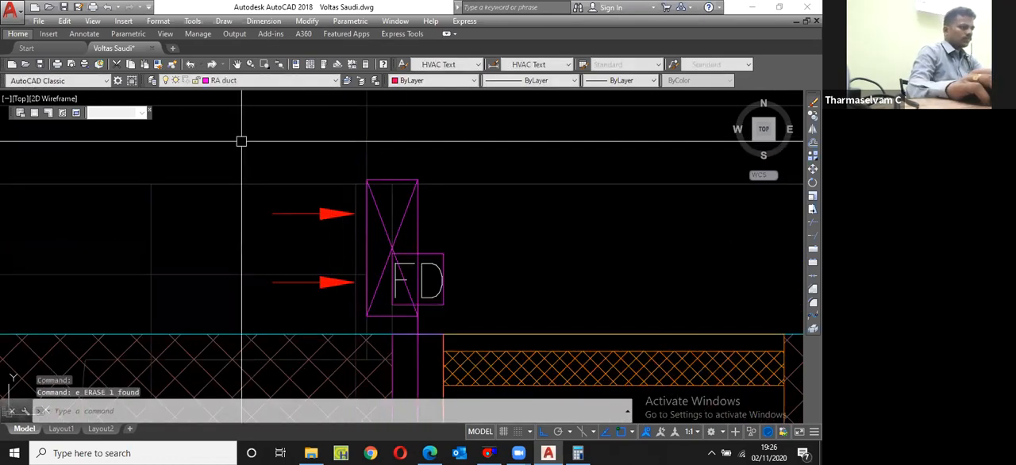
Step: Move the shortened opening and its two airflow arrows down closer to the supply duct's upper edge
click(242, 142)
click(419, 316)
scroll(422, 322, up, 3)
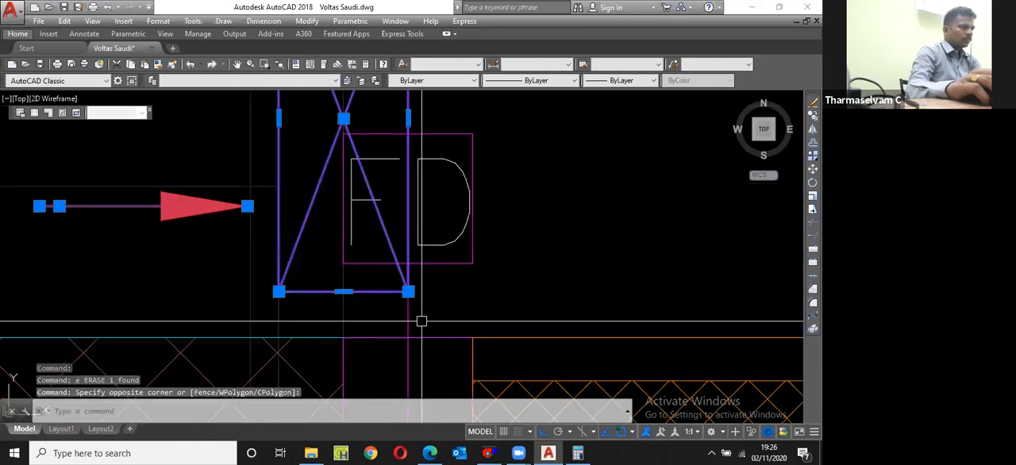
text(m)
key(space)
click(435, 300)
click(446, 288)
scroll(427, 301, down, 3)
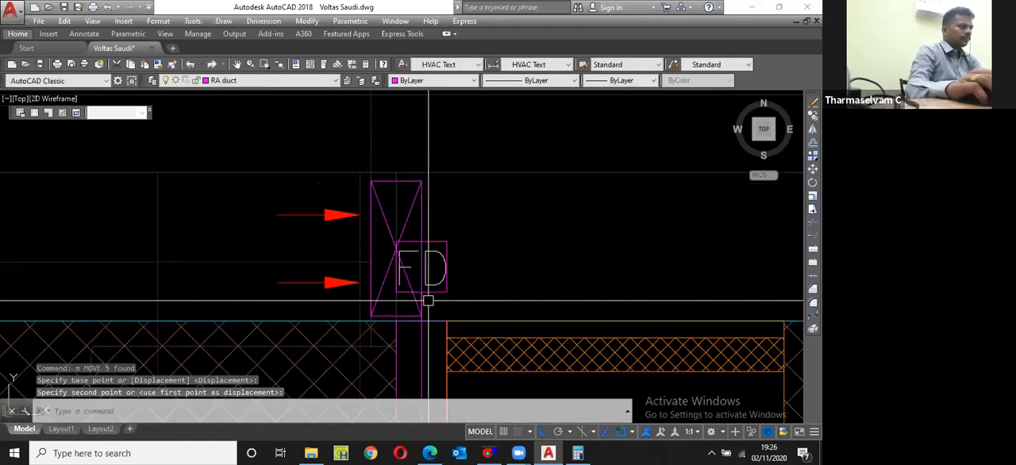
Step: Copy the sound attenuator of the original RA opening to the shortened opening above the supply duct
scroll(387, 223, down, 4)
scroll(294, 297, up, 4)
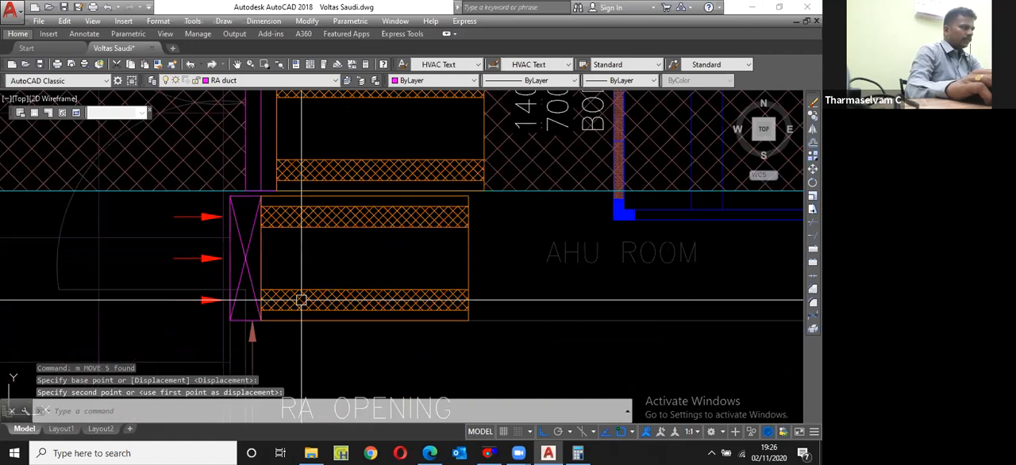
click(266, 338)
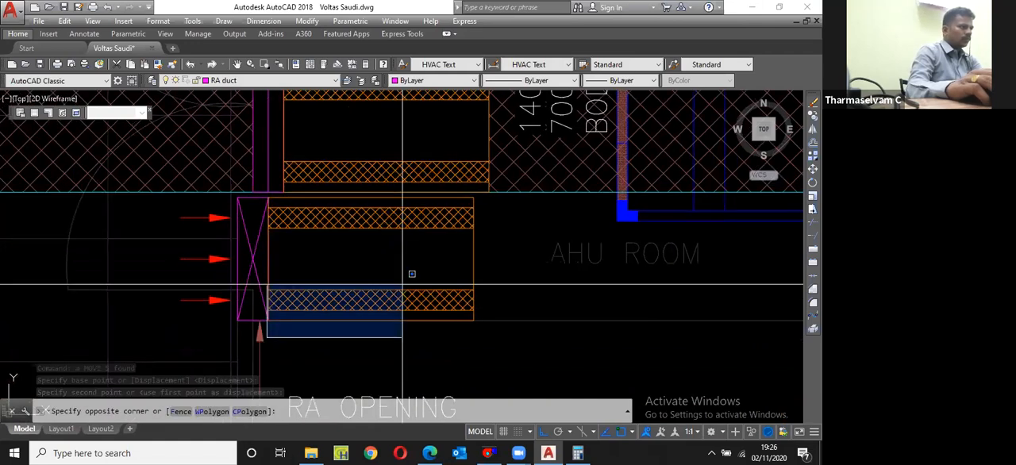
click(489, 184)
scroll(485, 206, down, 2)
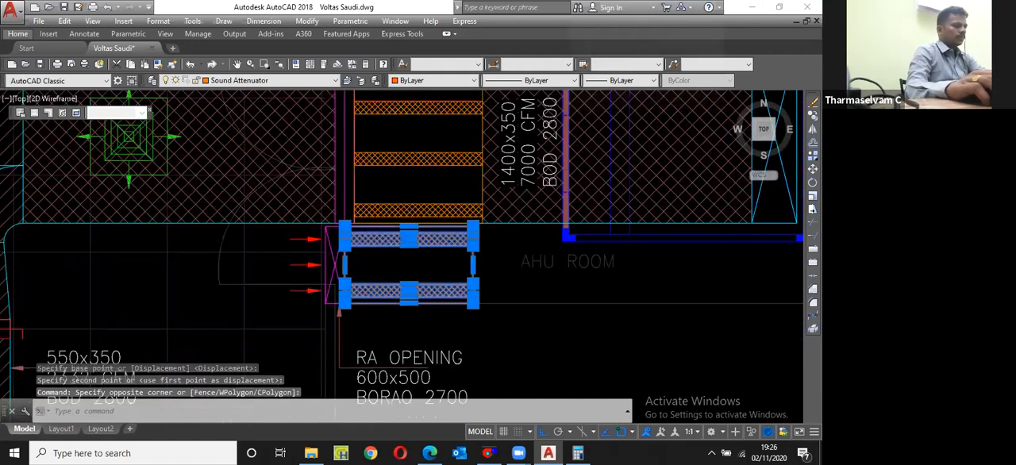
scroll(476, 251, up, 2)
scroll(478, 257, up, 2)
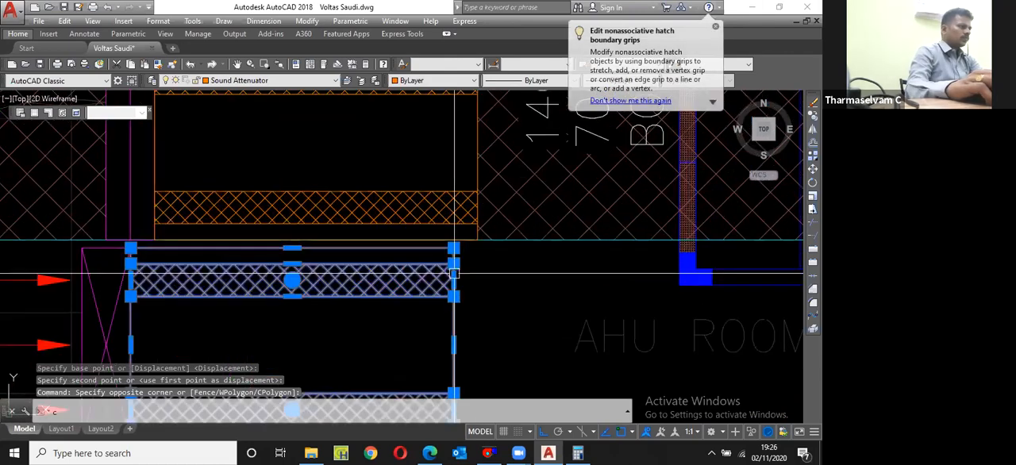
scroll(476, 261, down, 2)
text(cp)
key(Return)
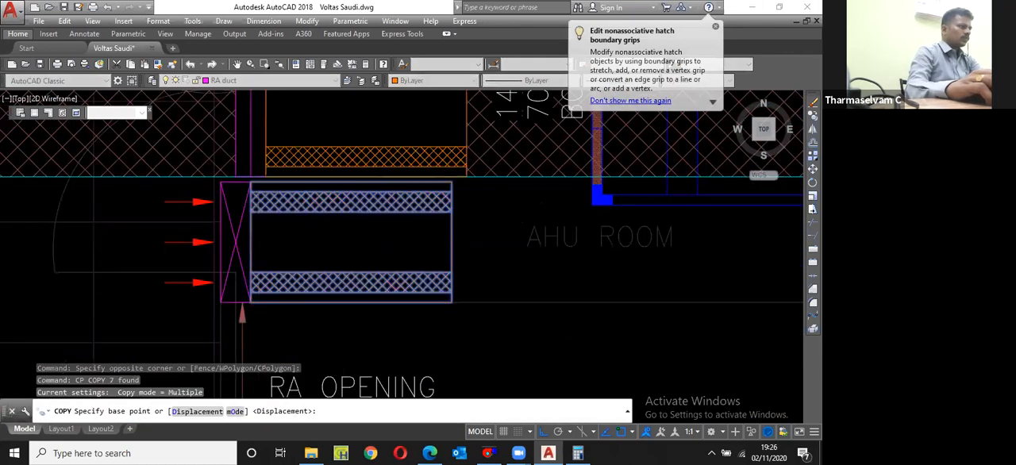
scroll(258, 298, up, 6)
click(226, 325)
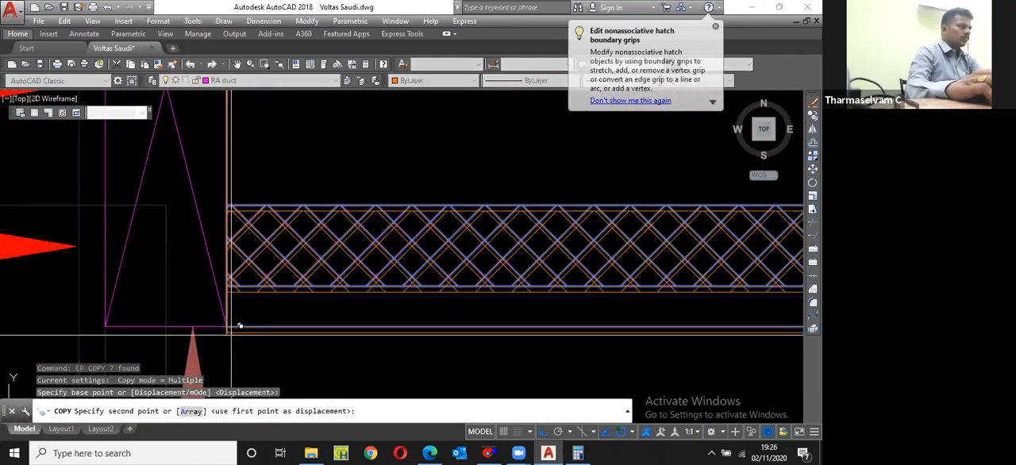
scroll(233, 329, down, 8)
scroll(247, 157, up, 9)
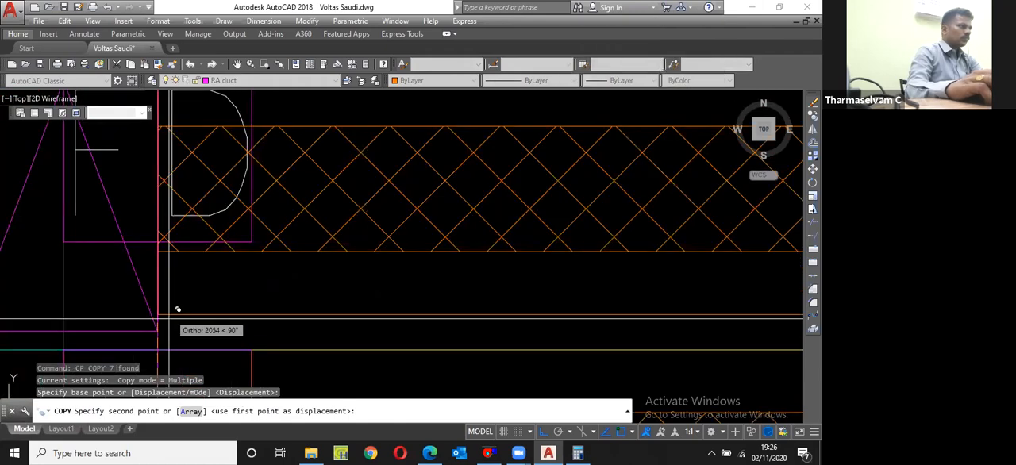
click(178, 310)
scroll(215, 320, down, 4)
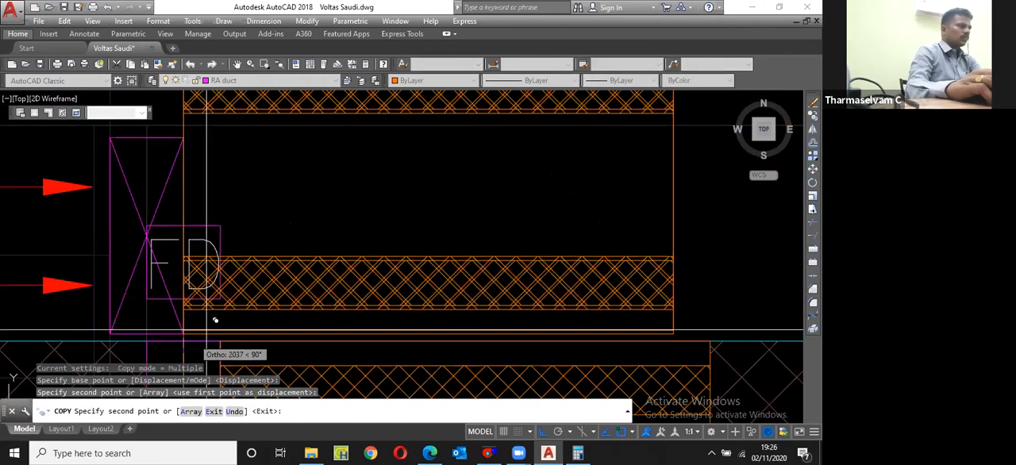
key(Escape)
Step: Stretch the copied sound attenuator's upper end down to match the shortened opening's height, and save the drawing
text(s)
key(Return)
click(446, 231)
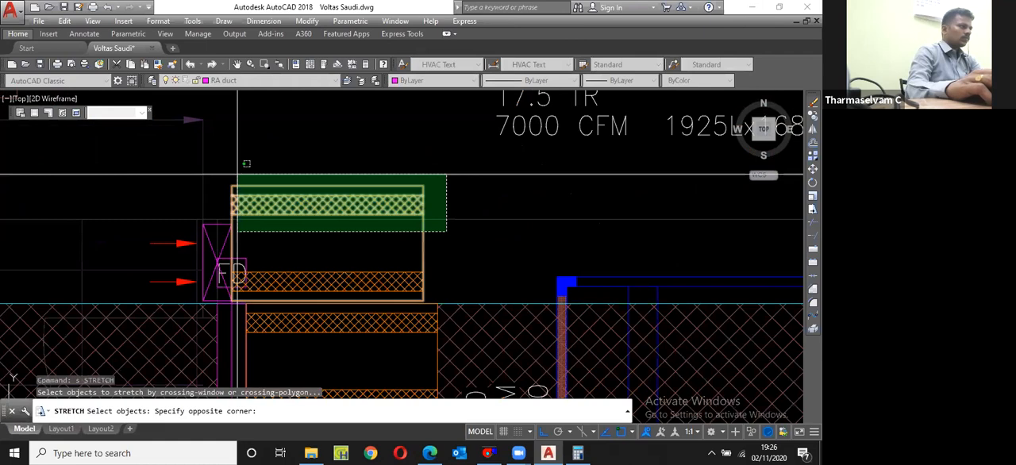
click(246, 163)
scroll(224, 246, up, 4)
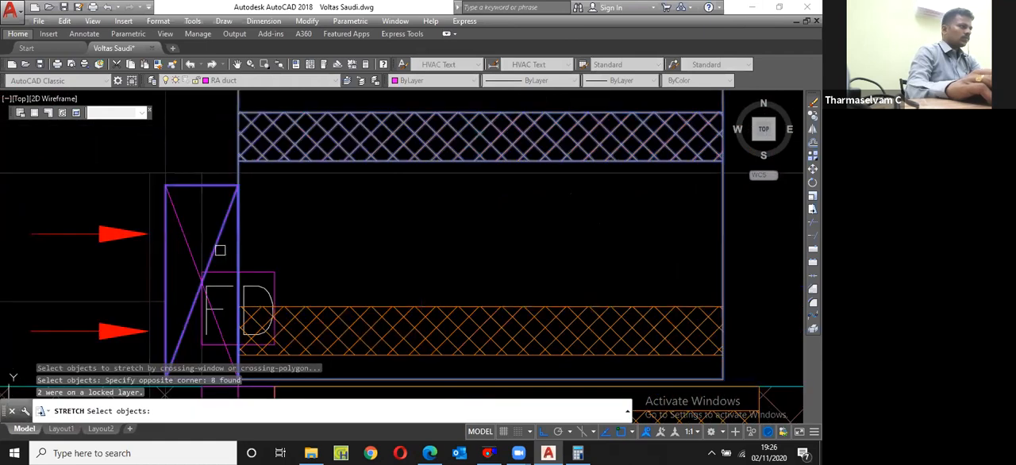
click(231, 236)
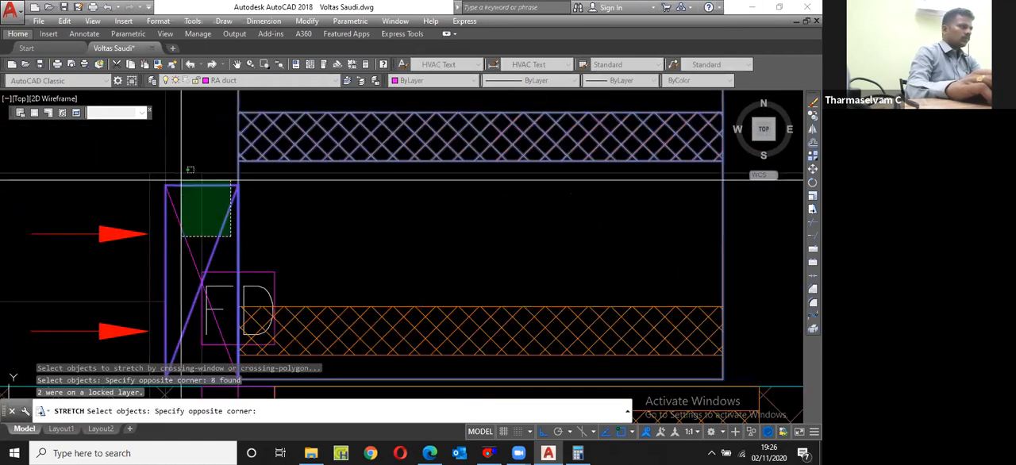
click(190, 170)
key(Return)
middle_drag(478, 234, 454, 312)
click(215, 169)
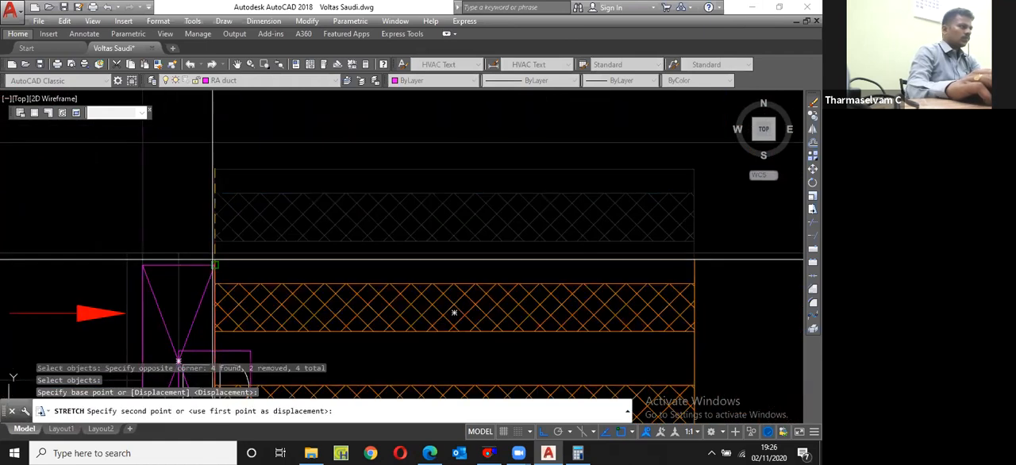
click(215, 264)
scroll(235, 211, down, 6)
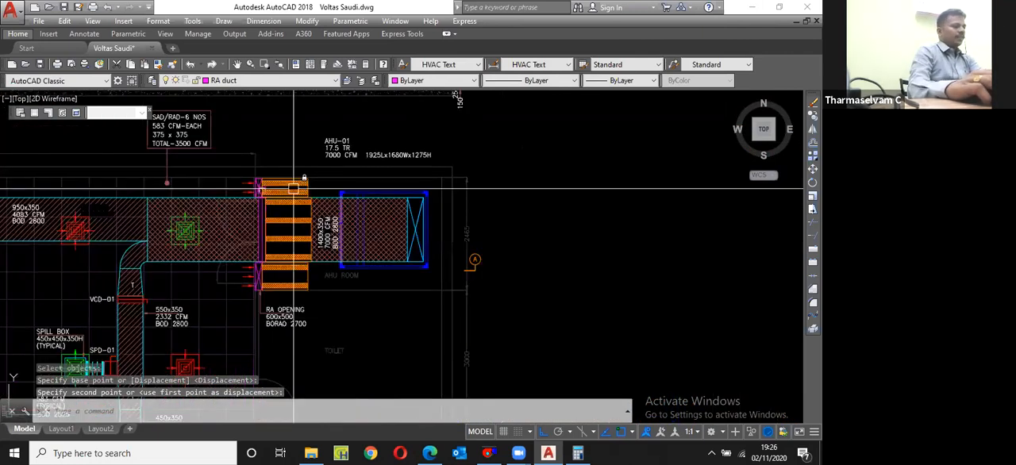
scroll(309, 333, up, 4)
key(ctrl+s)
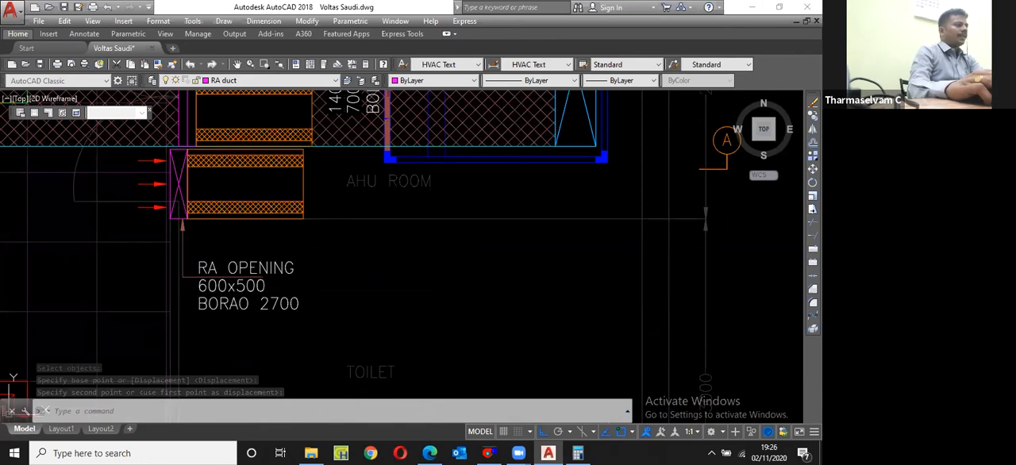
Step: Move the 600x500 RA OPENING label and its leader to the left of the opening's airflow arrows below the supply duct
scroll(298, 287, down, 3)
scroll(299, 286, up, 4)
click(284, 301)
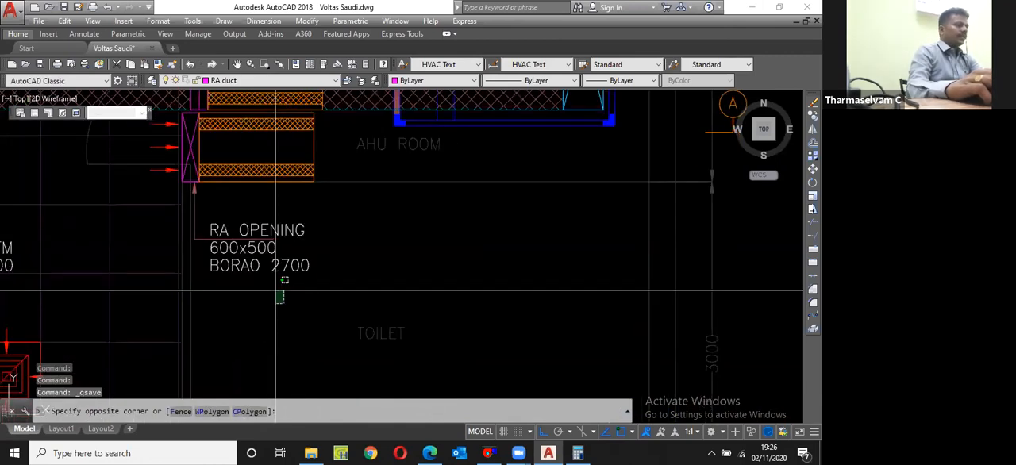
click(266, 229)
text(m)
key(Return)
click(276, 239)
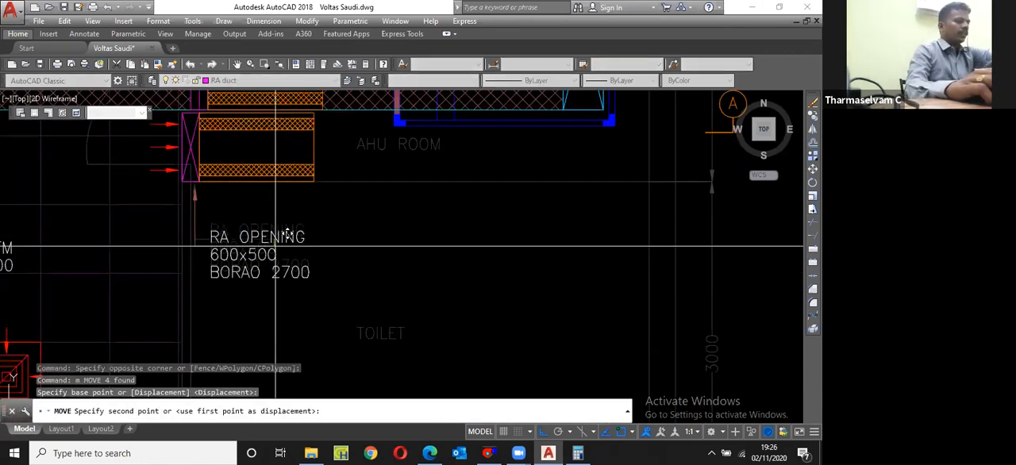
scroll(275, 236, down, 3)
key(F8)
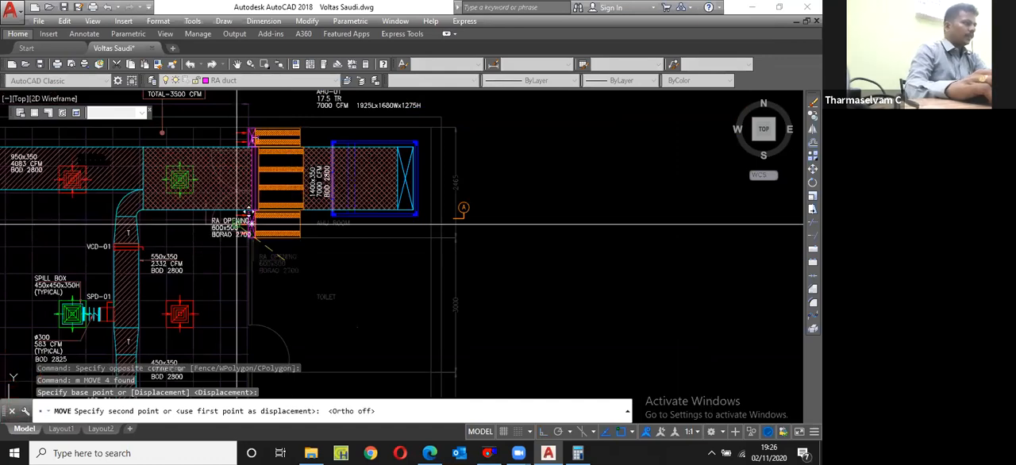
scroll(237, 224, up, 6)
click(148, 231)
key(Escape)
Step: Mirror the moved label's leader about a vertical line and erase the source leader
scroll(36, 222, up, 2)
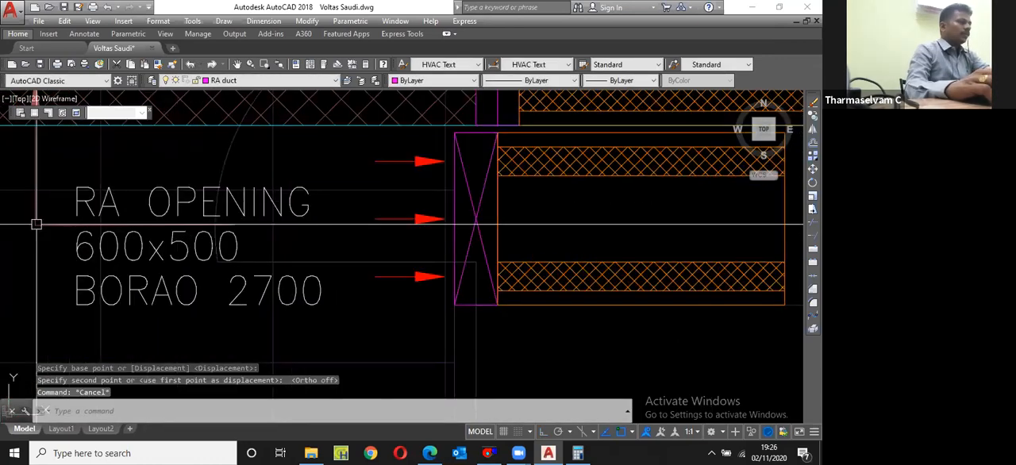
click(36, 223)
text(mi)
key(Return)
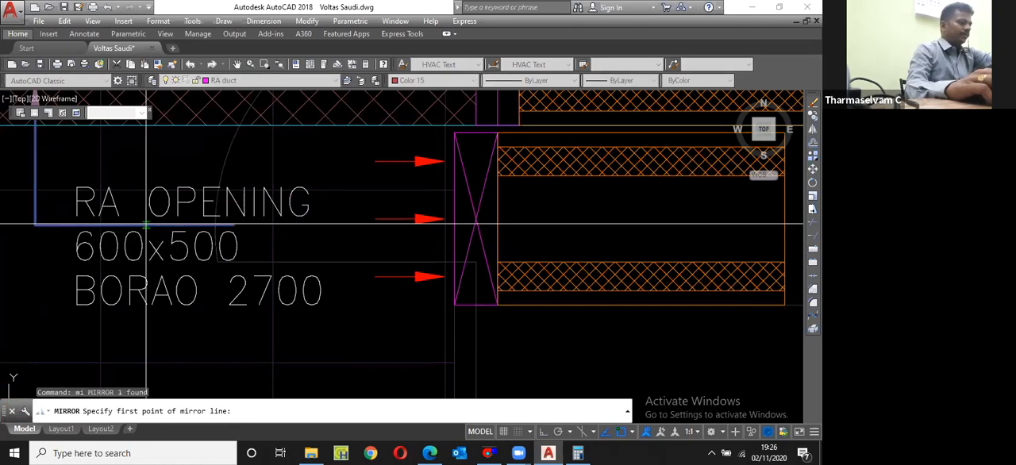
click(146, 224)
key(F8)
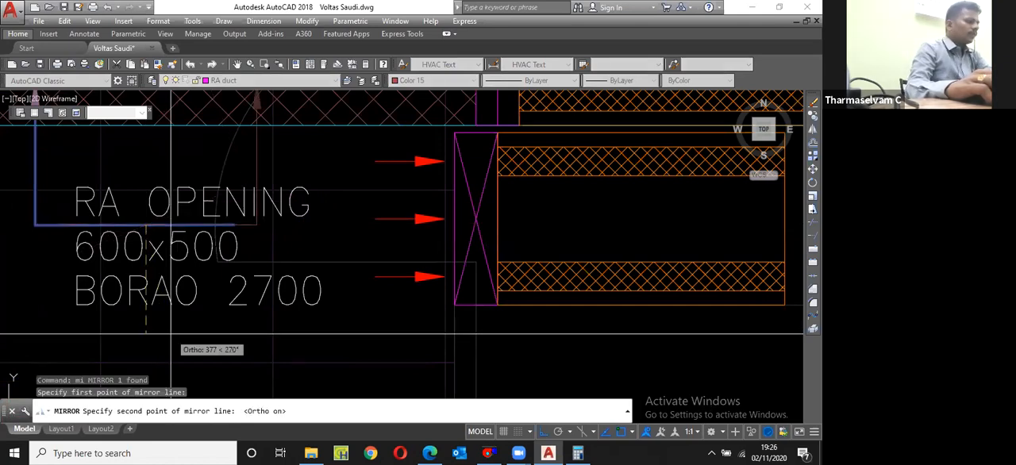
click(170, 332)
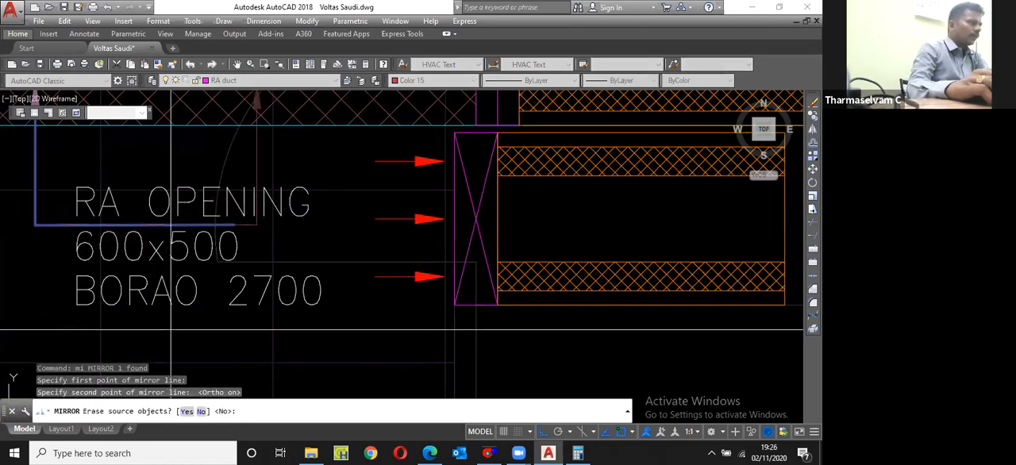
text(y)
key(Return)
Step: Stretch the mirrored leader's arrow end and corner so it runs straight from the label to the opening's left edge
scroll(224, 248, down, 2)
click(248, 151)
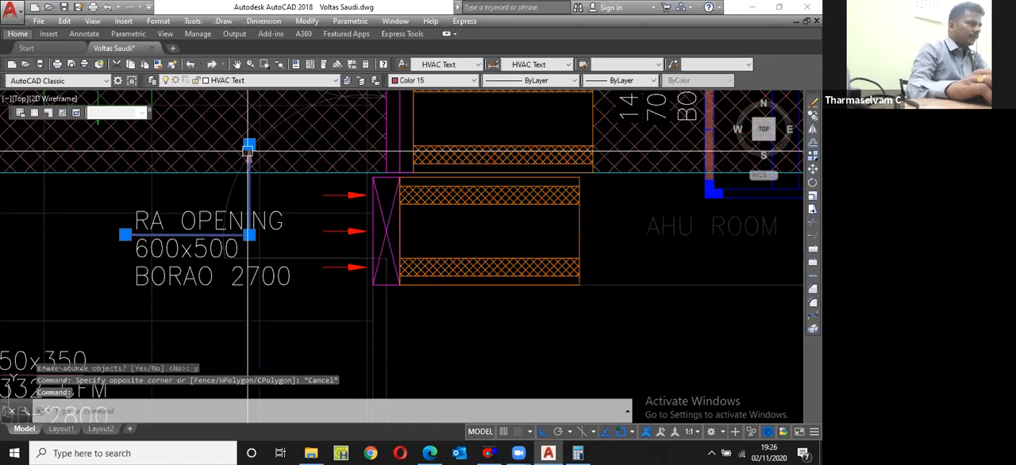
click(248, 147)
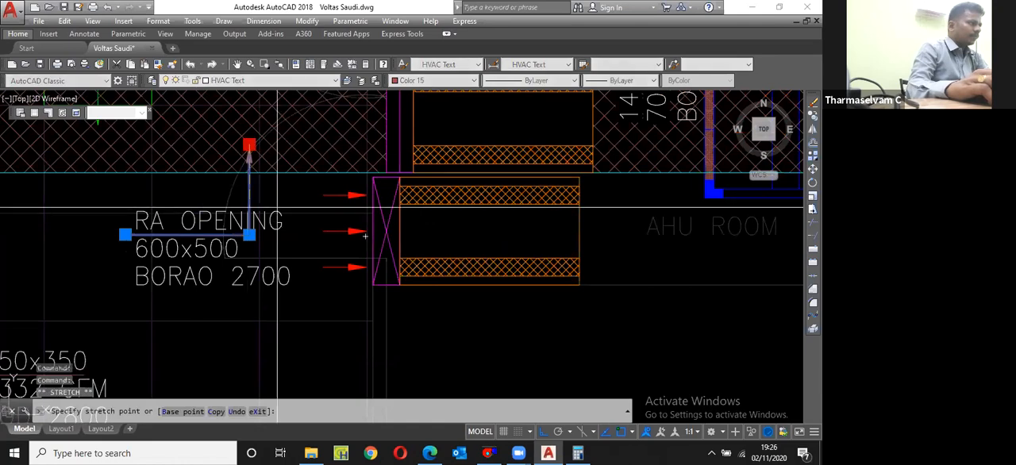
scroll(255, 244, up, 4)
click(210, 218)
click(209, 218)
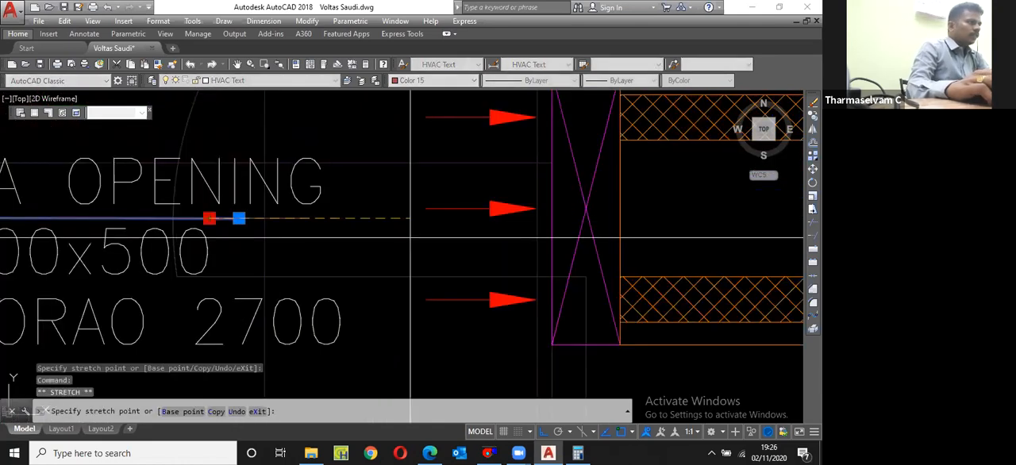
click(551, 238)
scroll(500, 247, down, 4)
scroll(256, 225, up, 4)
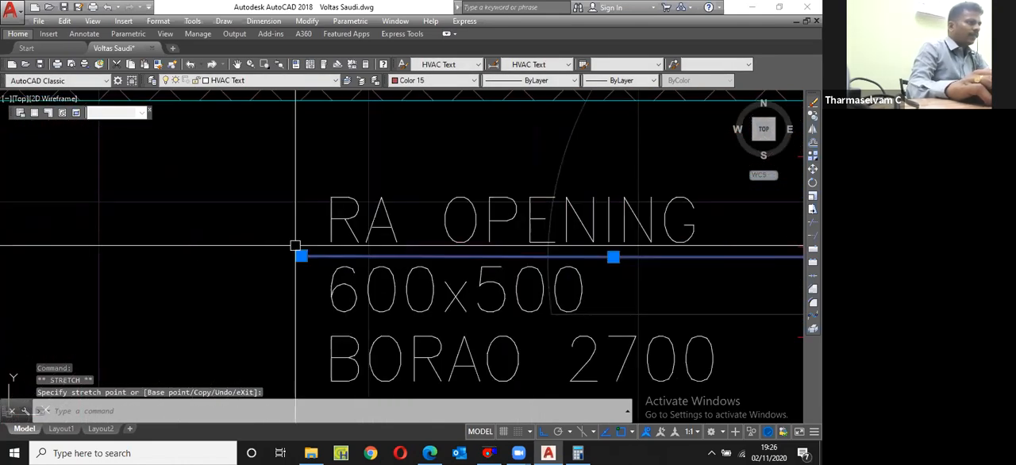
scroll(293, 254, down, 4)
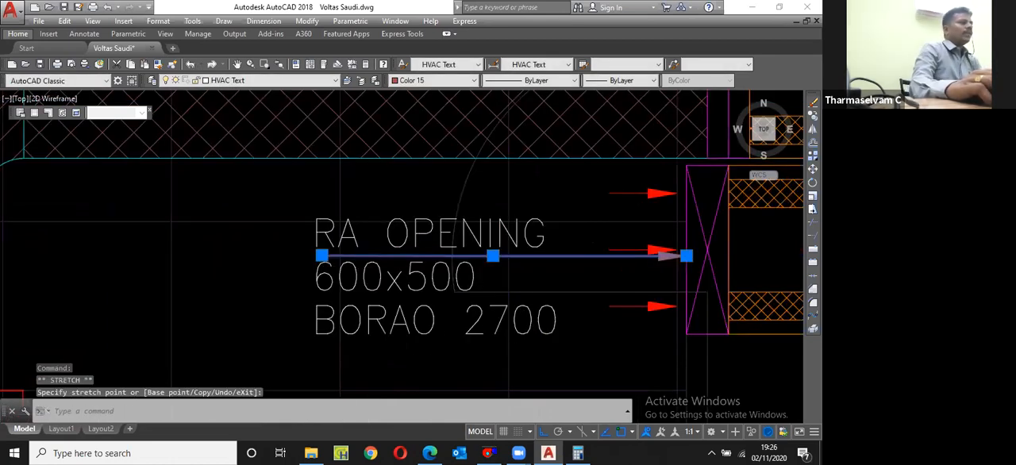
key(Escape)
Step: Copy the 600x500 RA OPENING label with its leader to the shortened opening above the supply duct
scroll(374, 326, down, 5)
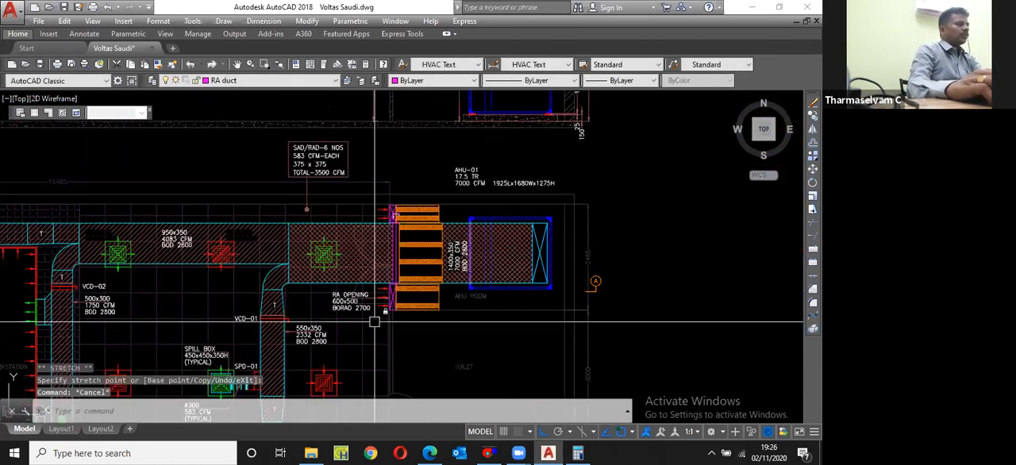
scroll(353, 313, up, 8)
click(295, 300)
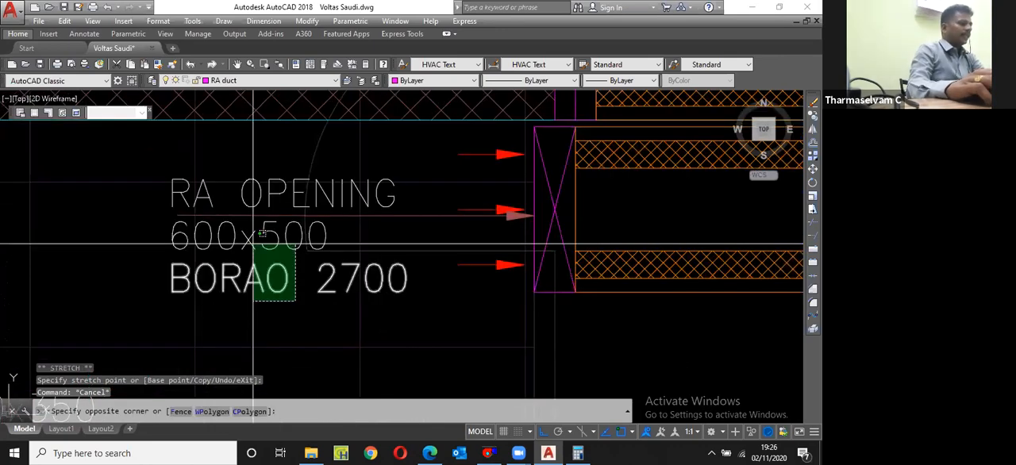
click(262, 232)
text(cp)
key(Return)
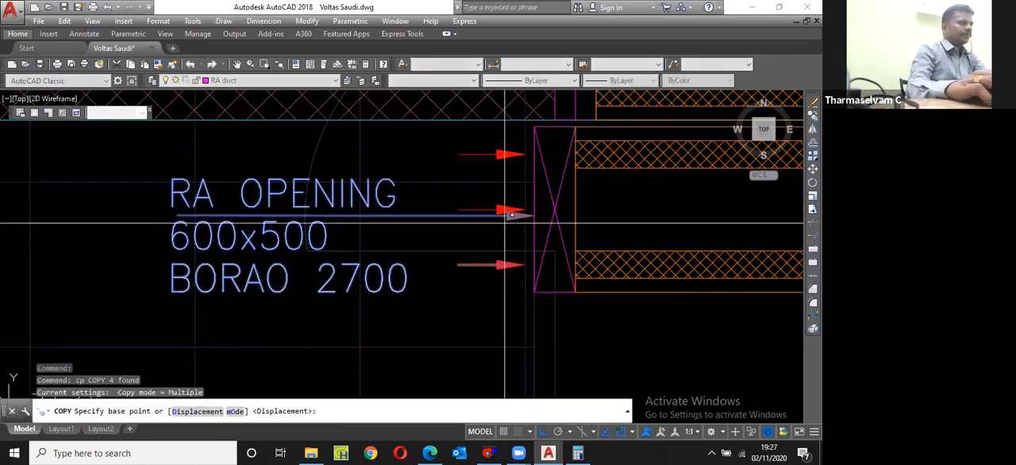
click(508, 218)
scroll(521, 244, down, 5)
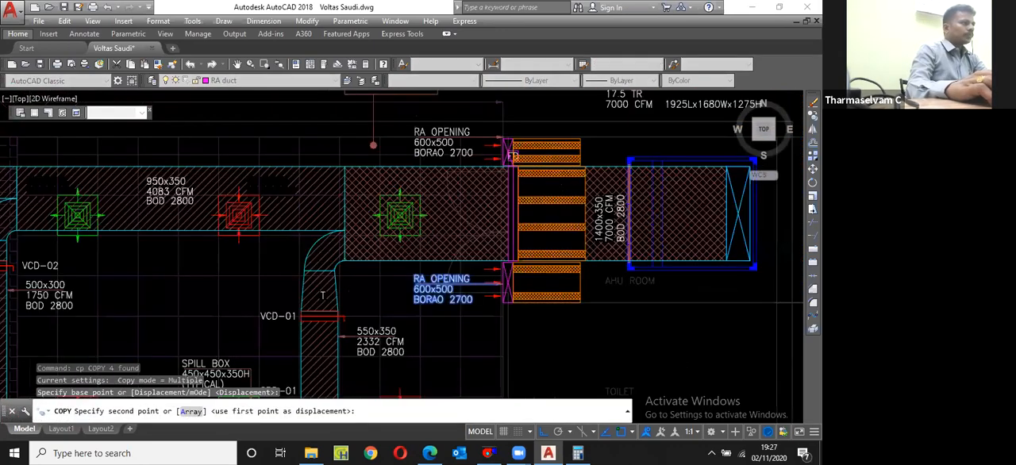
scroll(496, 143, up, 7)
click(437, 181)
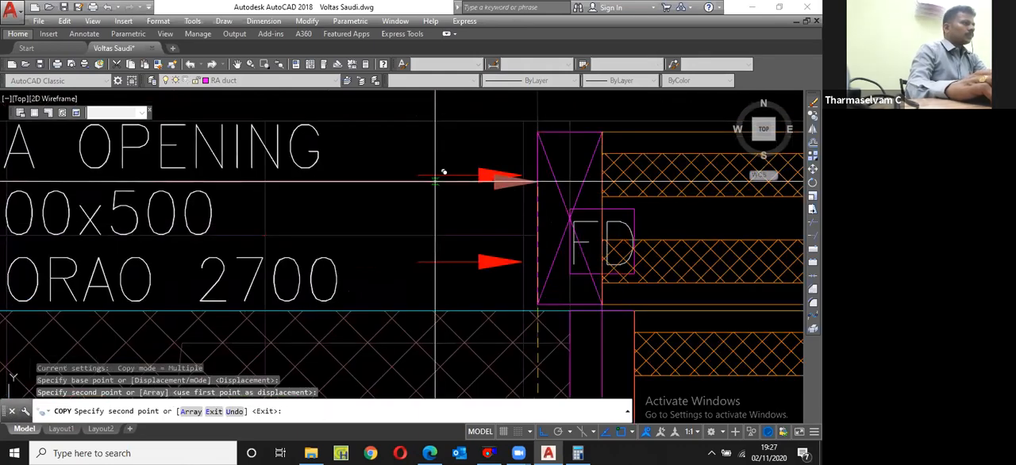
key(Escape)
Step: Change the copied label's size text to 400x500 and save the drawing
scroll(435, 181, down, 4)
scroll(271, 208, up, 2)
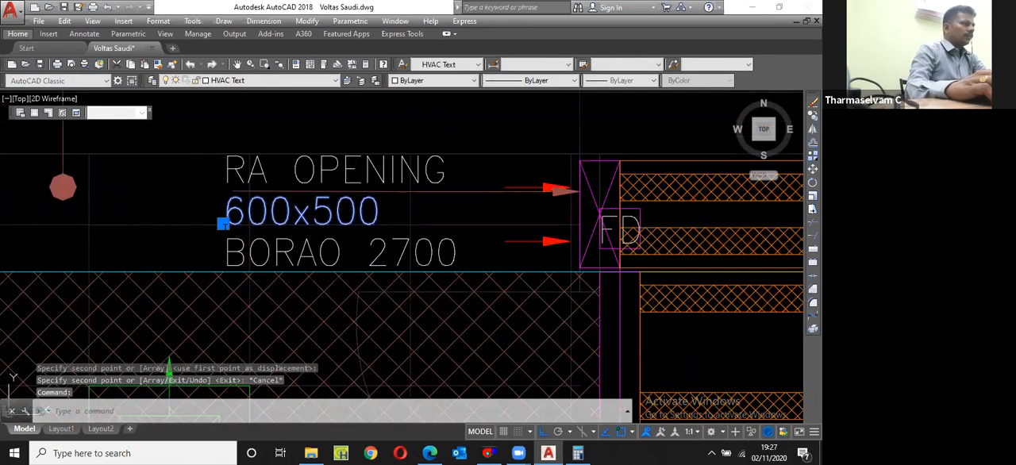
double_click(224, 230)
text(4)
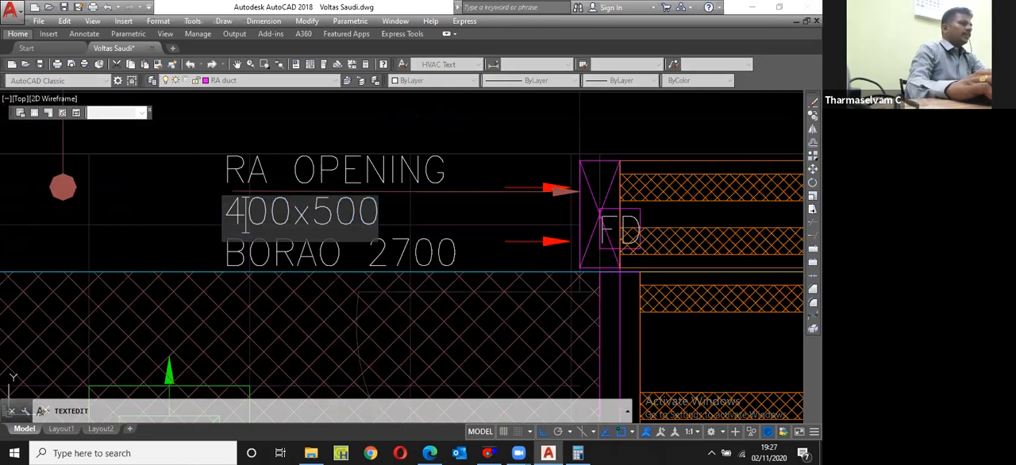
key(Return)
scroll(328, 215, down, 8)
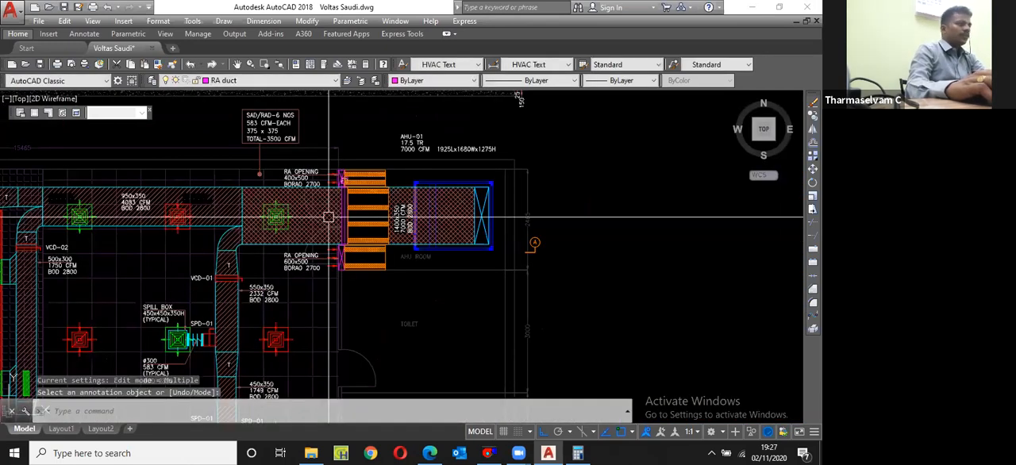
scroll(328, 216, up, 2)
key(Escape)
key(ctrl+s)
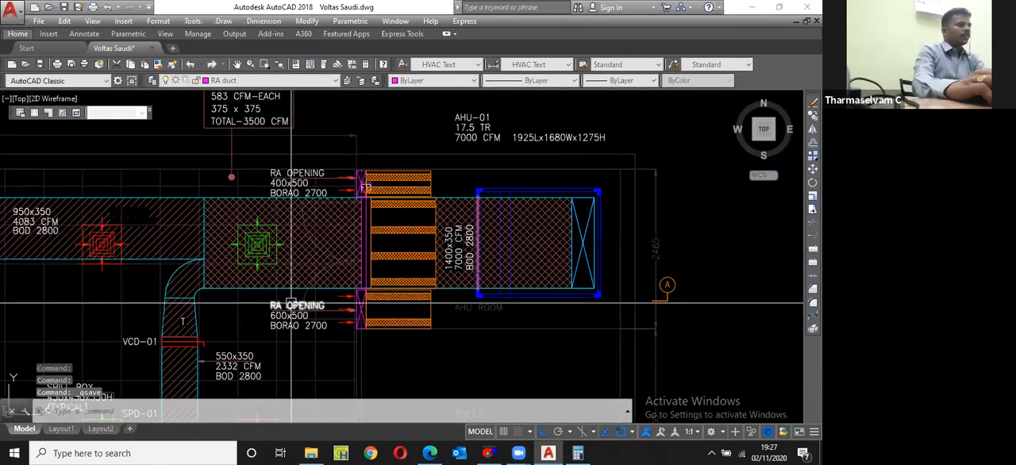
Step: Draw a horizontal line on the RA duct layer from the wall face, just below the lower return air opening
middle_drag(410, 361, 395, 290)
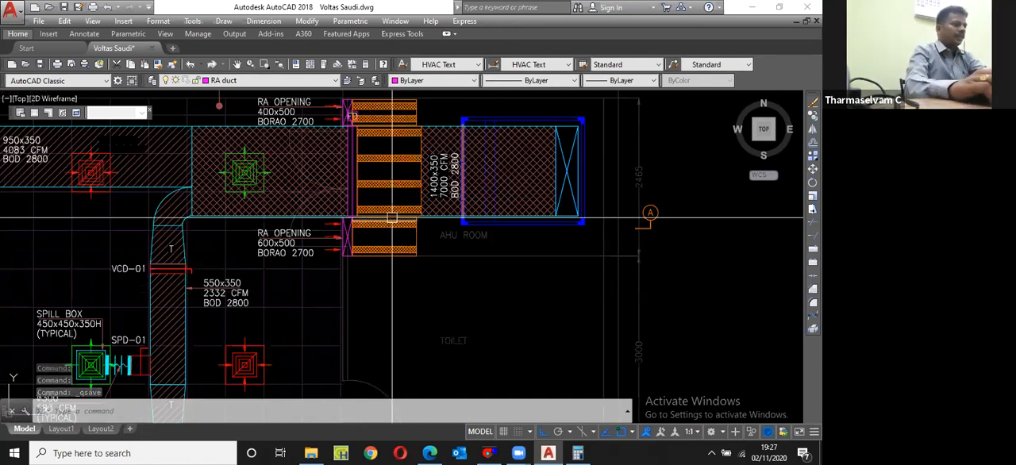
scroll(373, 282, up, 2)
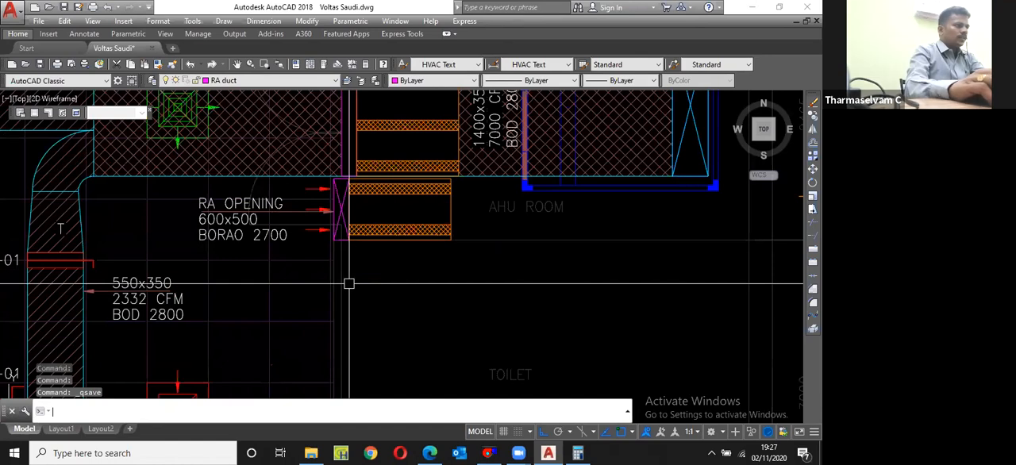
text(l)
key(Return)
click(349, 283)
click(542, 267)
key(Return)
Step: Offset the new horizontal duct line 500 downward
text(o)
key(Return)
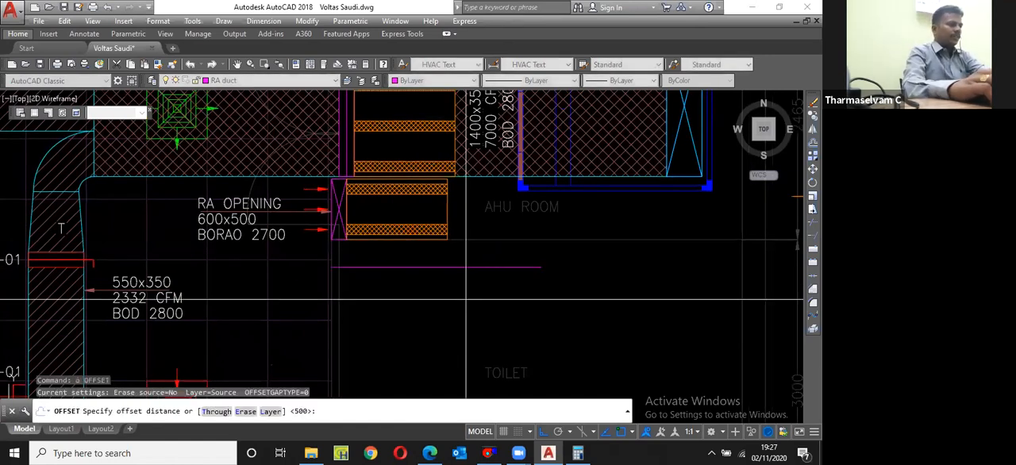
text(500)
key(Return)
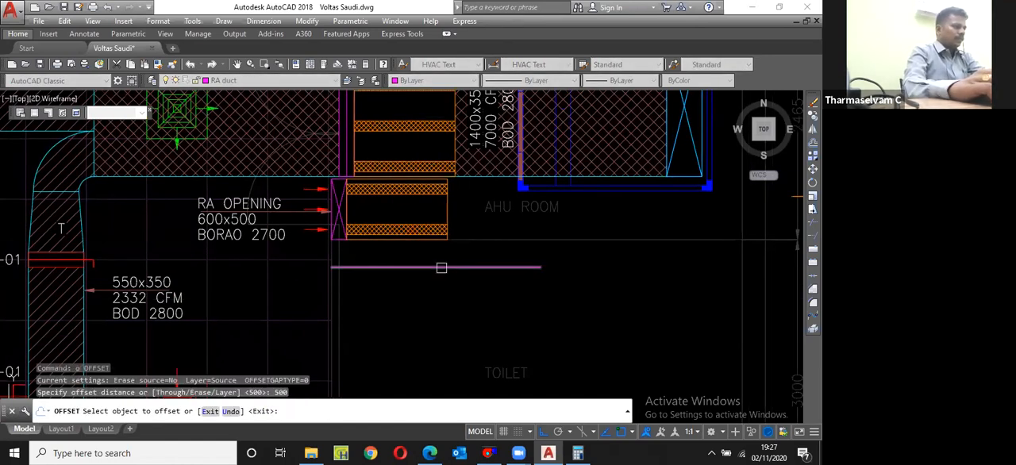
click(442, 267)
click(350, 313)
key(Escape)
Step: Close the left ends of the two horizontal duct lines with a vertical line
text(l)
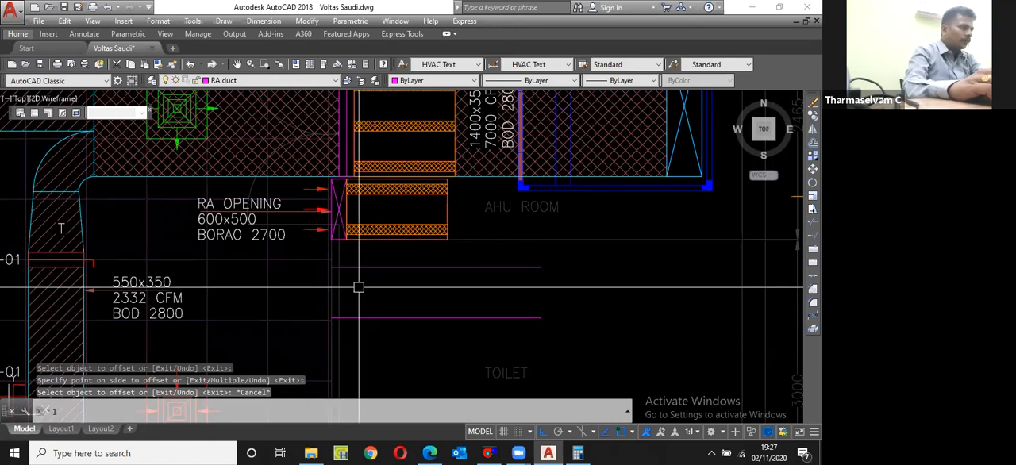
key(Return)
scroll(349, 292, up, 4)
click(339, 297)
click(340, 168)
key(Escape)
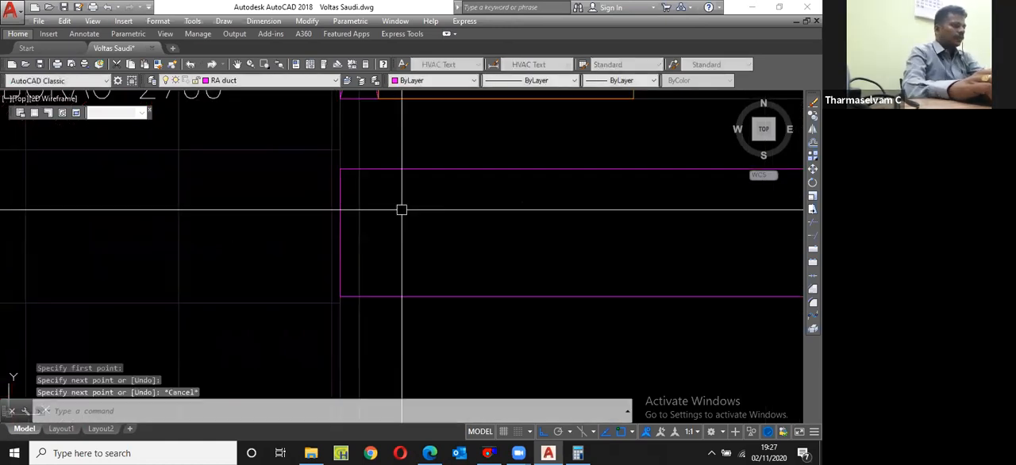
Step: Offset the duct's vertical end line 75 to the left
text(o)
key(Return)
text(75)
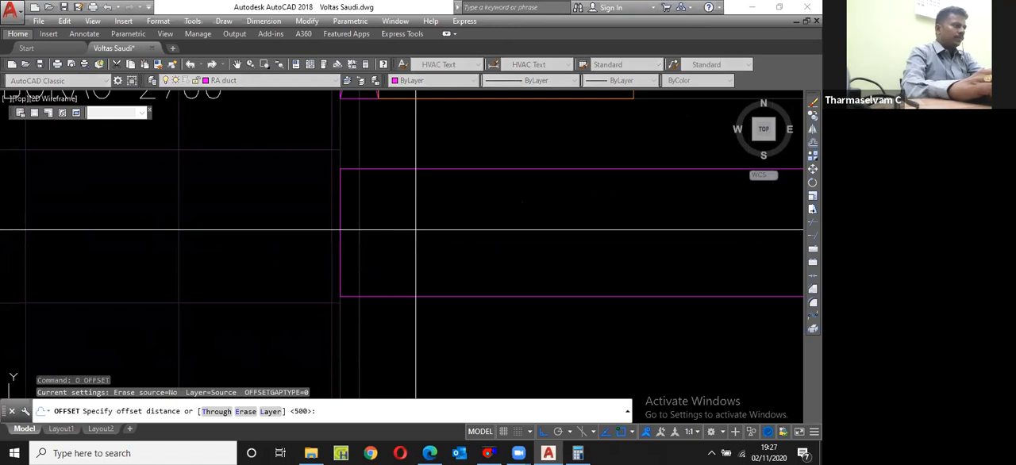
key(Return)
click(339, 222)
click(320, 192)
key(Escape)
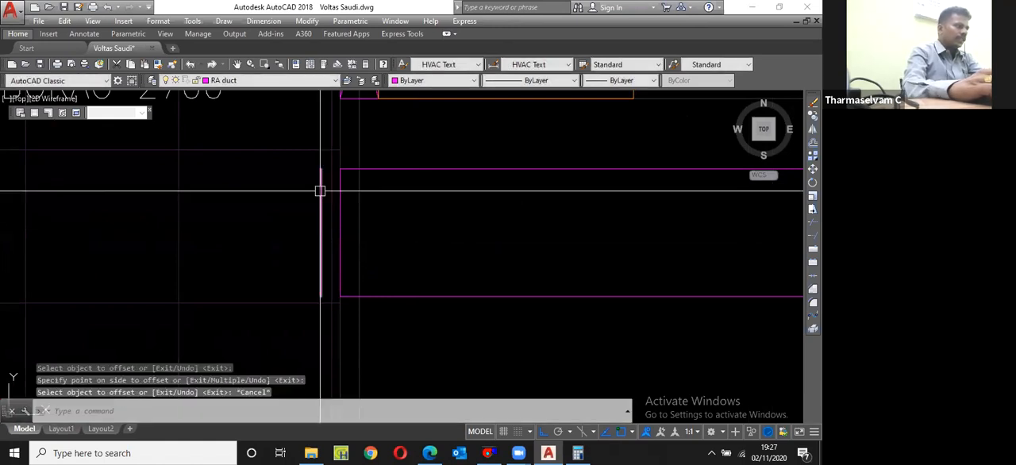
Step: Stretch both ends of the offset vertical line outward by 75 each
click(320, 191)
click(321, 168)
scroll(329, 123, up, 4)
text(7)
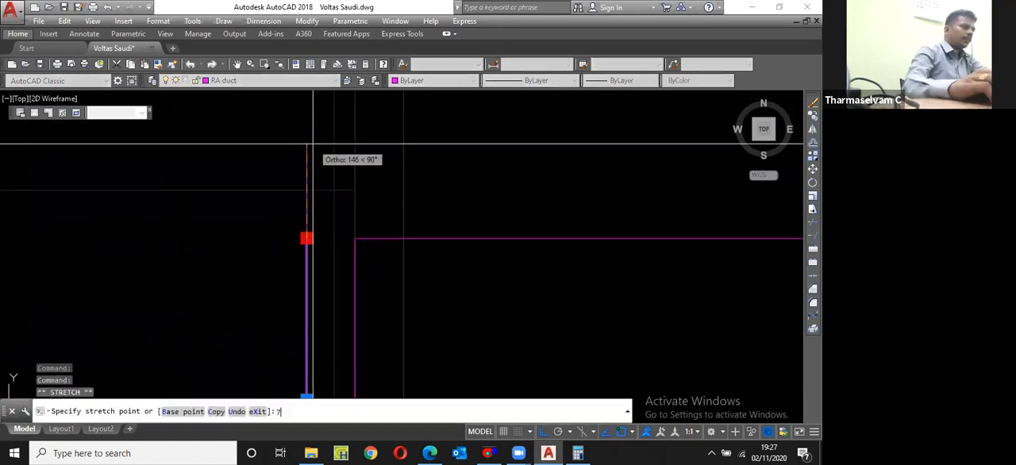
text(5)
key(Return)
scroll(312, 144, down, 4)
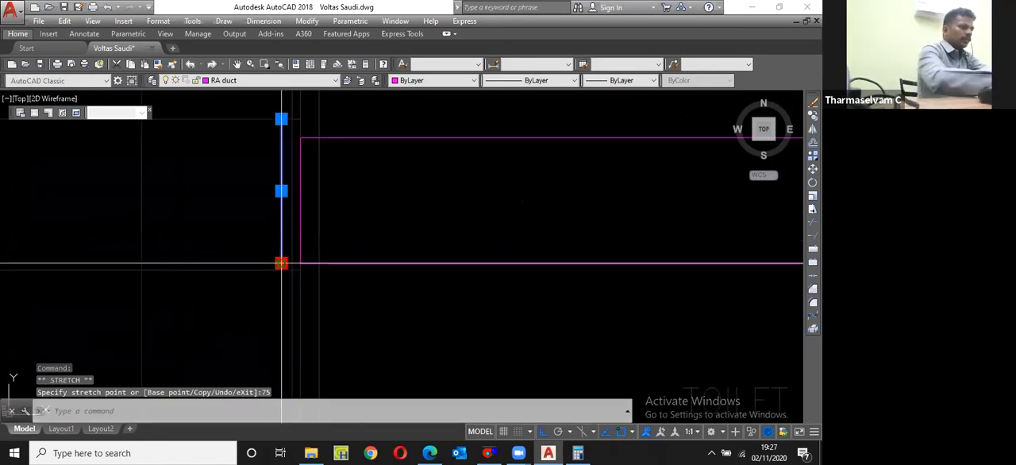
click(281, 262)
key(Escape)
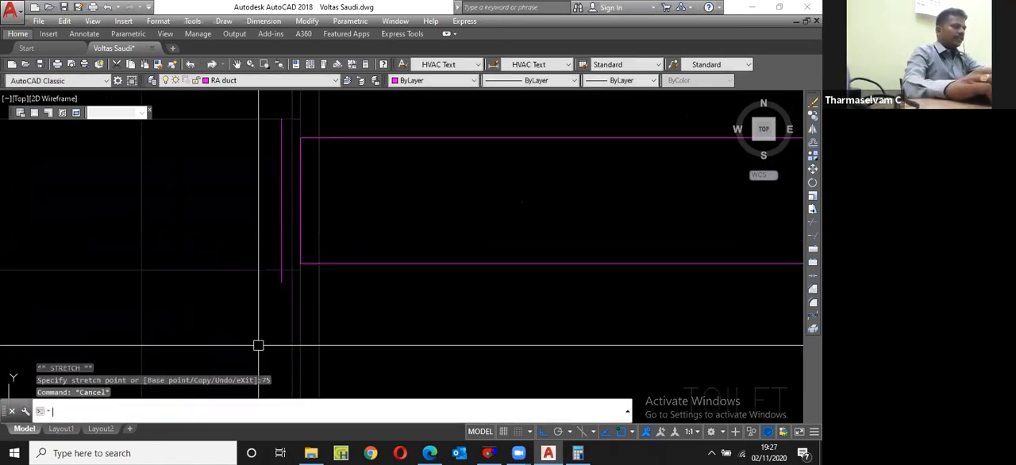
Step: Connect both ends of the lengthened vertical line to the duct corners with diagonal lines, forming a flared inlet
text(l)
key(Return)
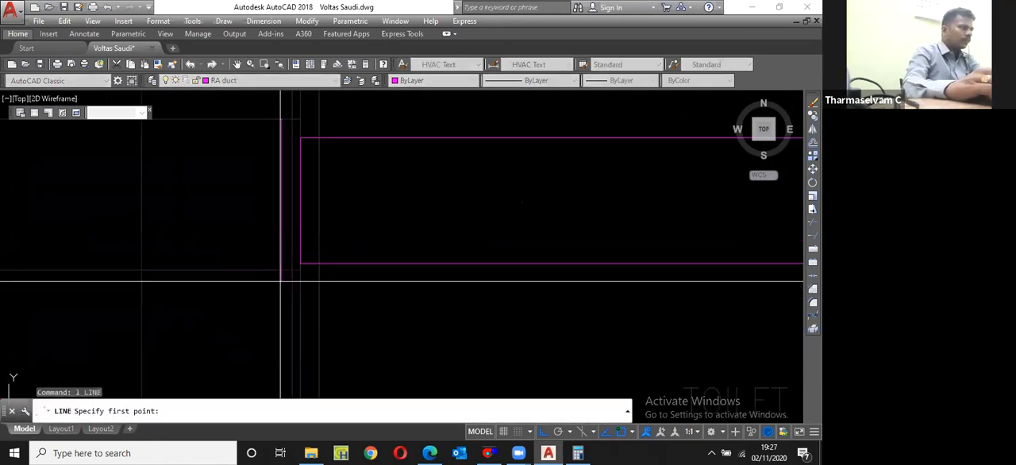
click(280, 280)
click(300, 263)
key(Escape)
key(Return)
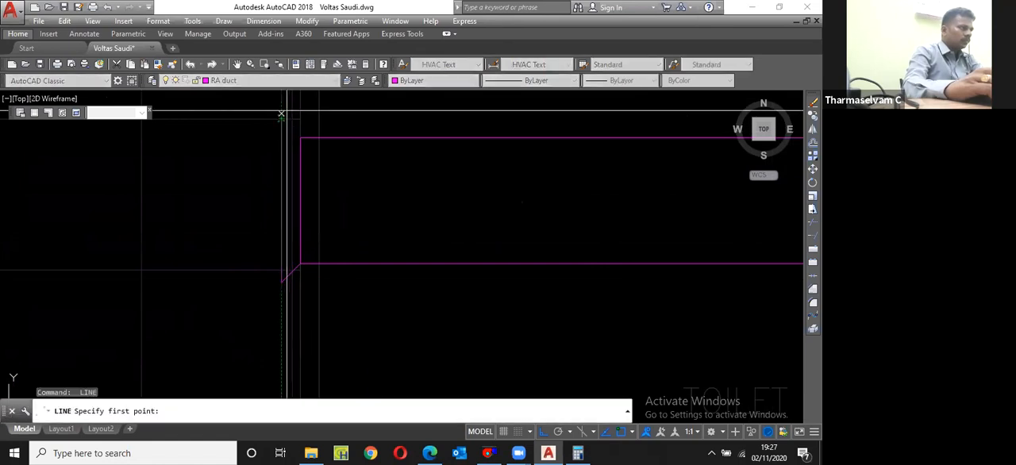
click(281, 118)
key(Escape)
scroll(332, 178, down, 3)
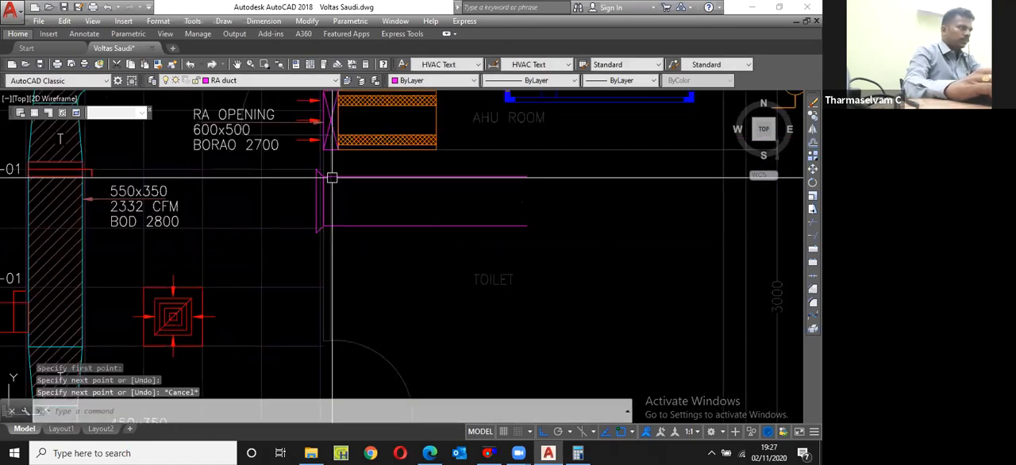
Step: Copy the lowest red airflow arrow of the 600x500 RA opening to the midpoint of the flared duct inlet's outer line
scroll(314, 112, up, 4)
click(310, 182)
text(c)
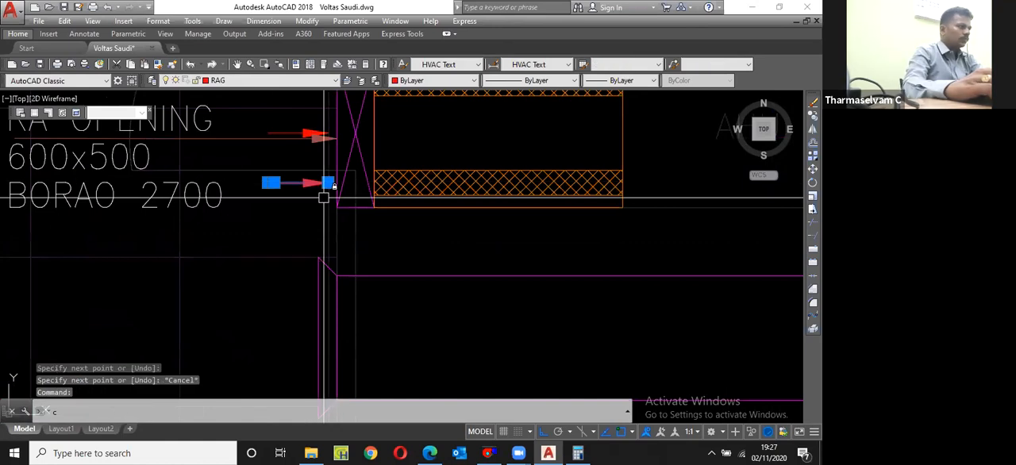
text(p)
key(Return)
click(327, 183)
scroll(322, 191, down, 4)
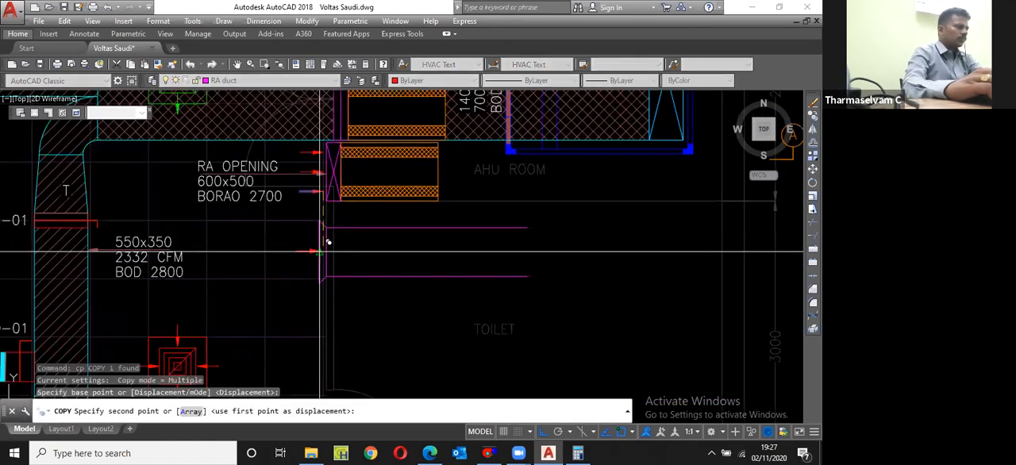
scroll(313, 252, up, 4)
click(330, 244)
key(Escape)
Step: Copy the inlet's middle airflow arrow straight up to the upper part of the flared inlet
click(315, 241)
text(cp)
key(Return)
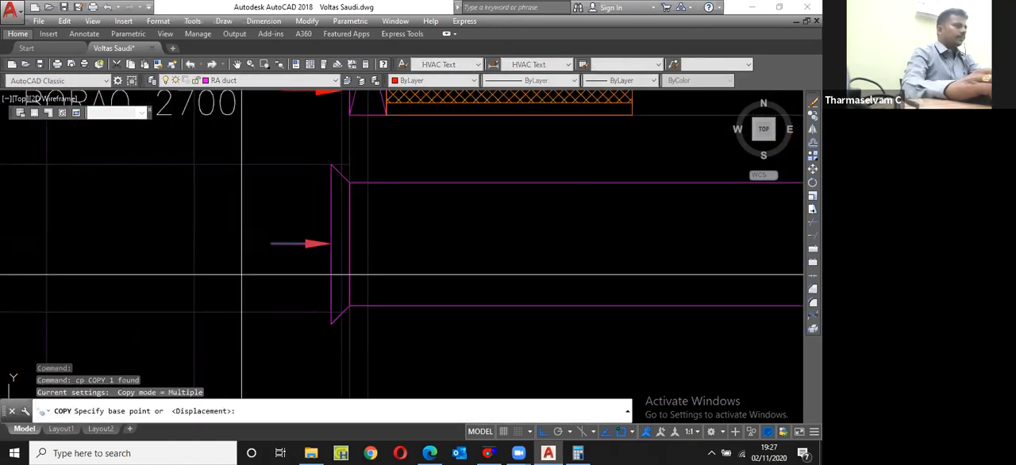
click(242, 274)
click(243, 228)
key(Escape)
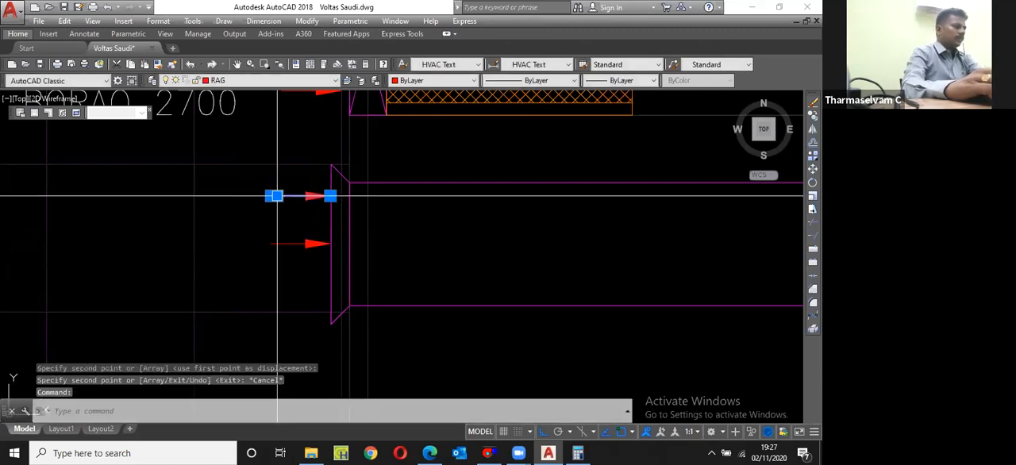
Step: Mirror the upper inlet arrow about the middle arrow's horizontal axis, keeping the original
text(mi)
key(Return)
click(274, 244)
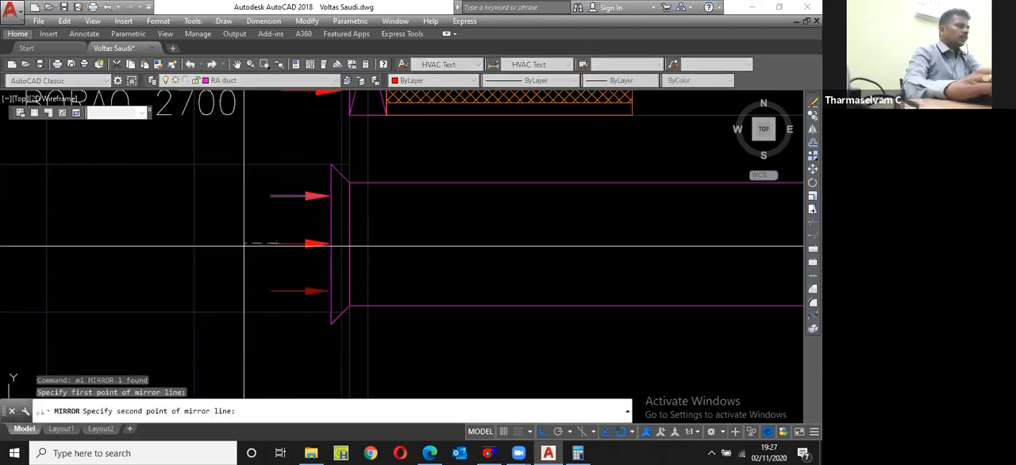
click(244, 244)
key(Return)
scroll(285, 222, down, 6)
scroll(250, 189, up, 4)
click(247, 188)
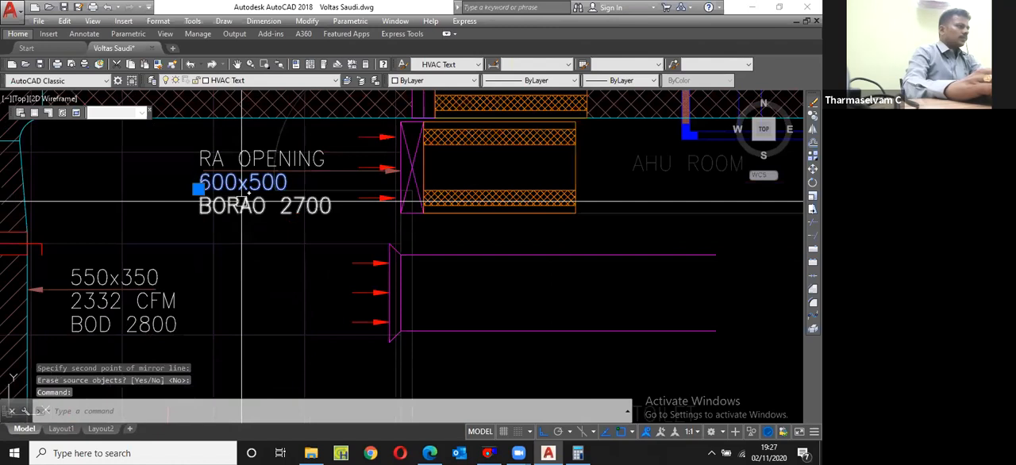
click(242, 202)
click(242, 157)
text(cp)
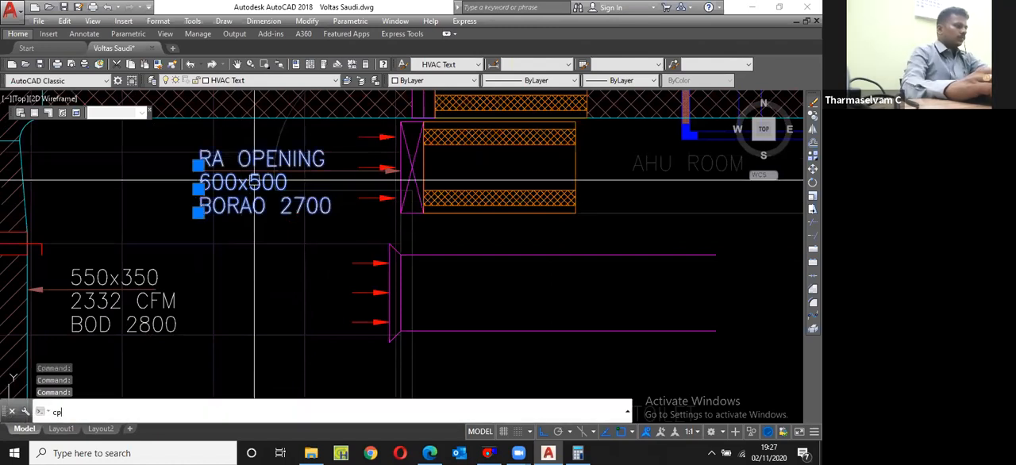
key(Return)
click(259, 166)
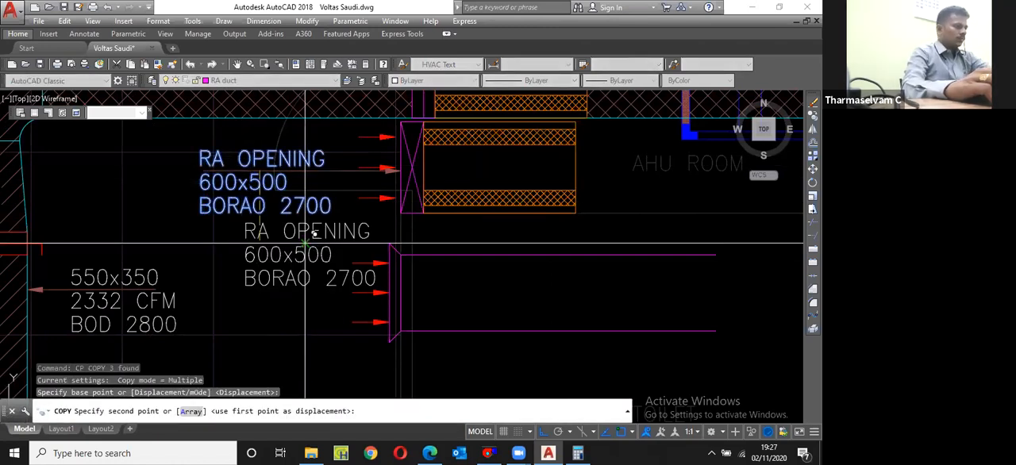
text(8)
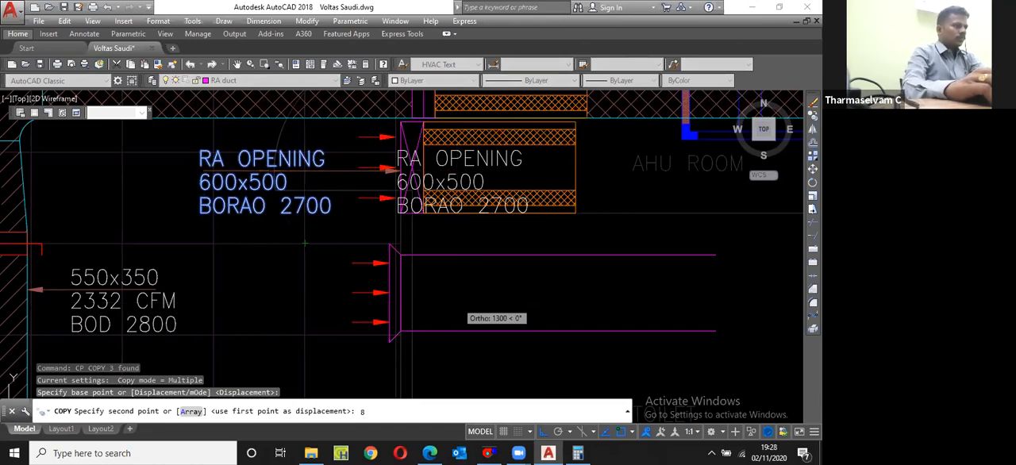
scroll(463, 296, up, 2)
Step: Turn off ortho and copy the three-line RA OPENING 600x500 label in between the flared duct's horizontal lines
key(F8)
key(Escape)
scroll(514, 254, down, 2)
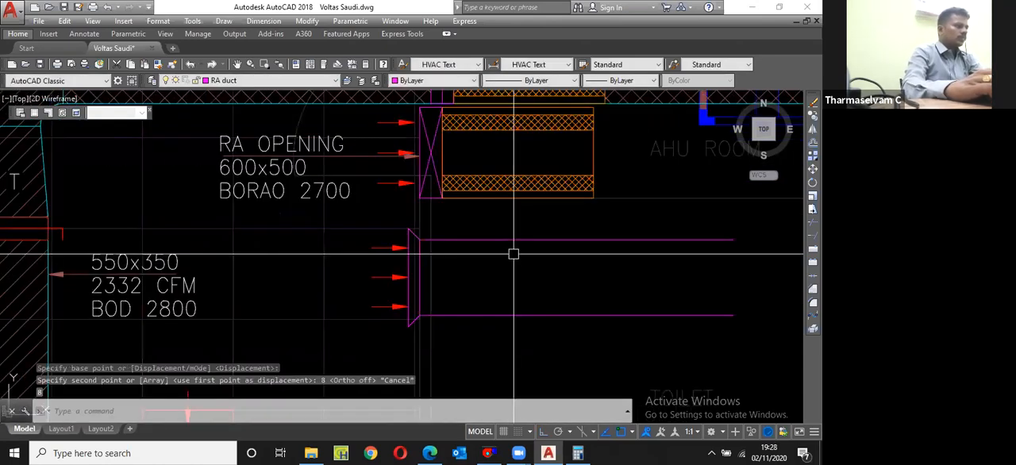
scroll(514, 254, down, 2)
scroll(364, 215, up, 2)
click(349, 237)
click(317, 216)
click(313, 193)
text(cp)
key(space)
click(295, 204)
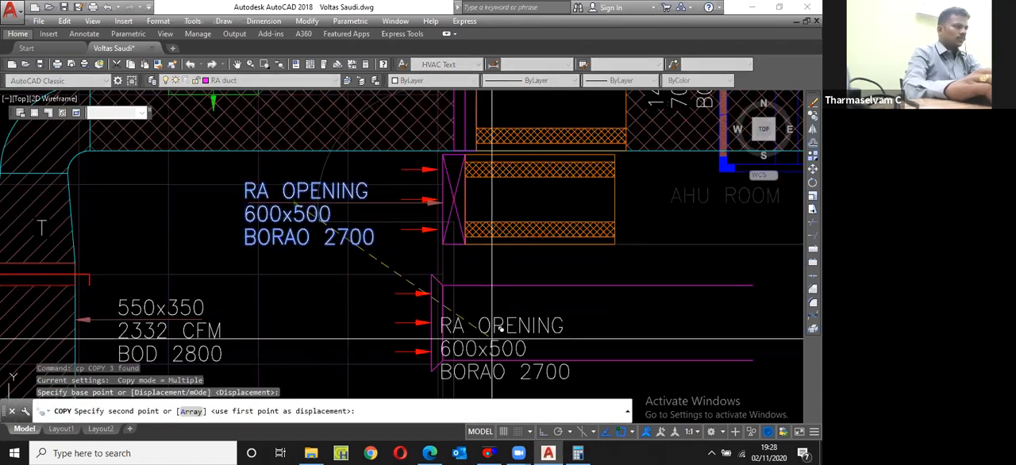
click(520, 300)
key(Escape)
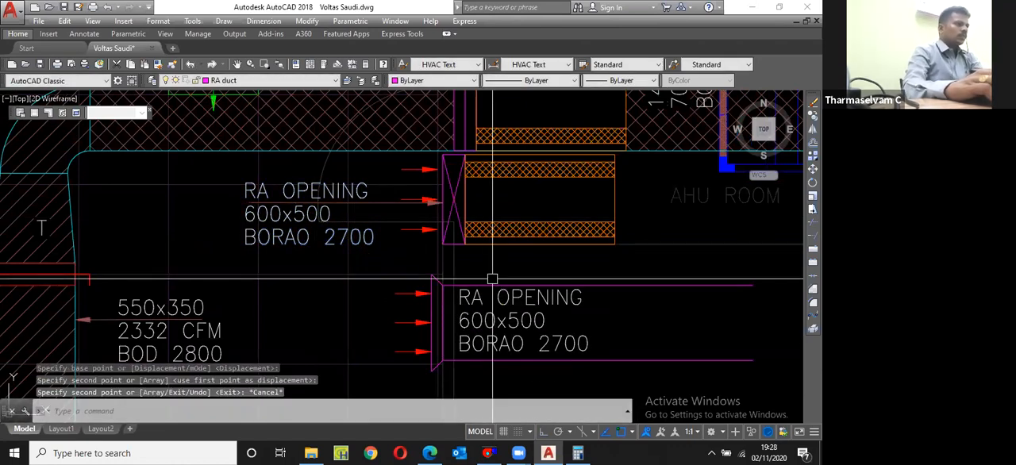
Step: Change the copied label's RA OPENING line to 500x200
scroll(492, 279, down, 2)
scroll(533, 294, up, 2)
double_click(533, 293)
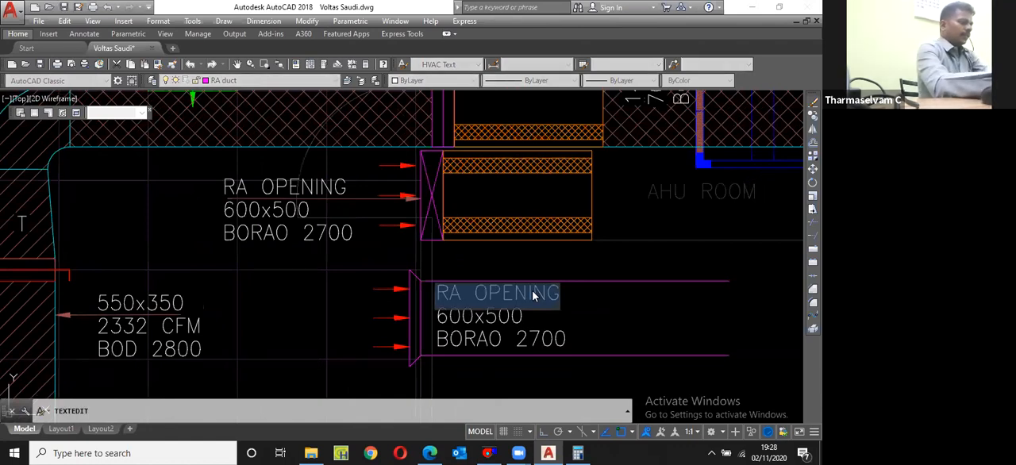
text(500x200)
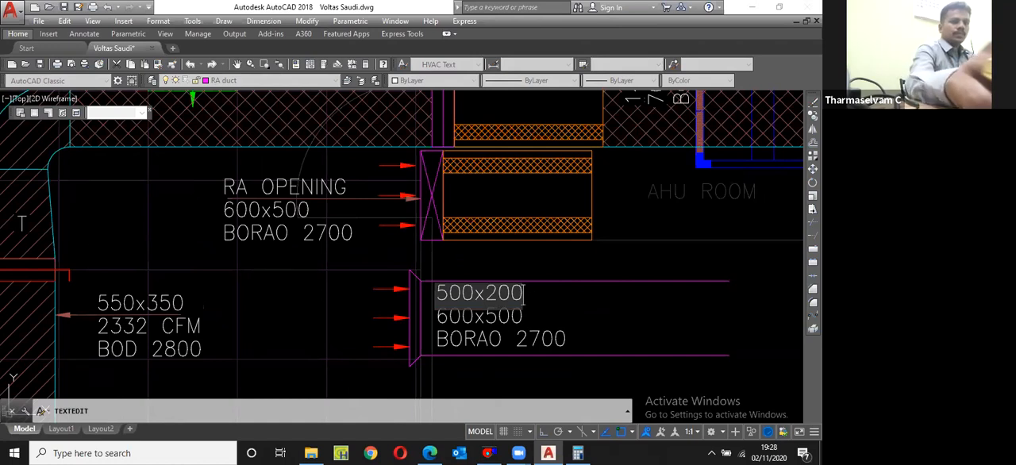
click(507, 321)
click(525, 316)
key(Escape)
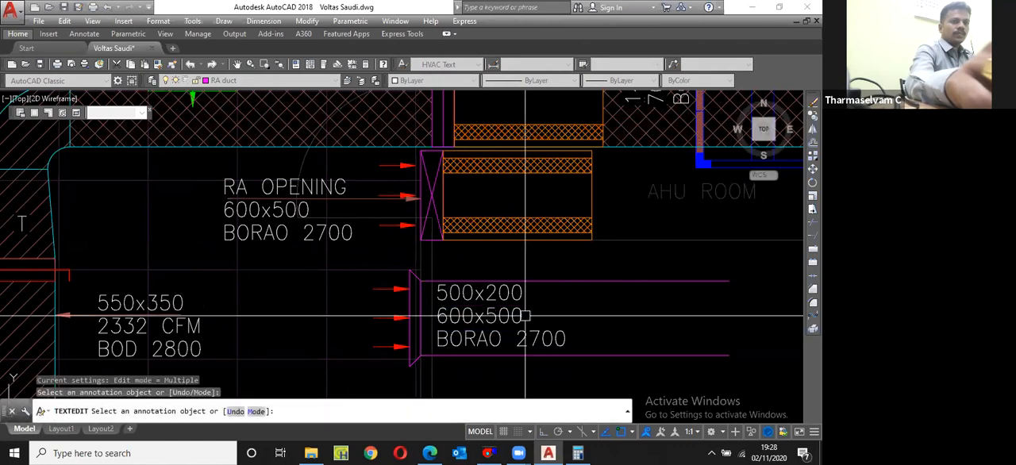
key(Escape)
Step: Delete the 600x500 line from the label inside the flared duct
click(525, 316)
key(Delete)
click(540, 336)
key(Escape)
Step: Turn on ortho and move the 500x200 text slightly down, clear of the upper duct line
click(525, 296)
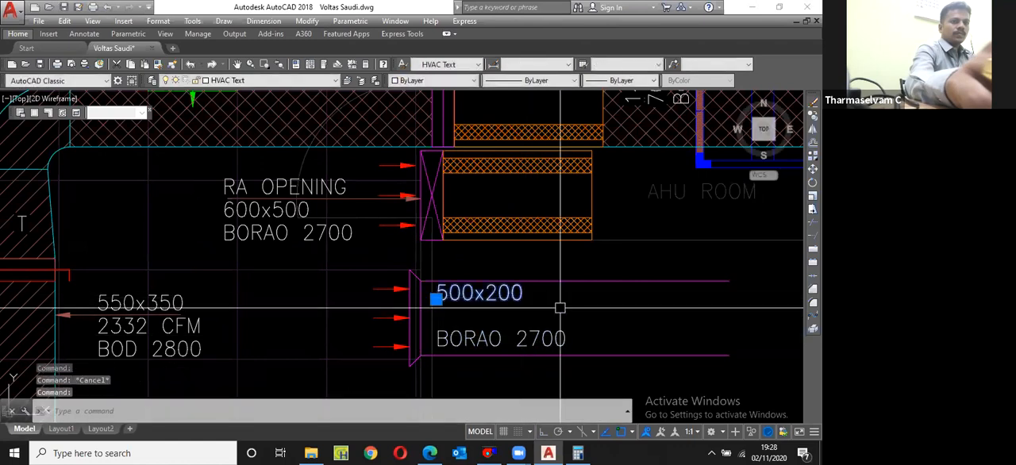
text(m)
key(Return)
click(579, 283)
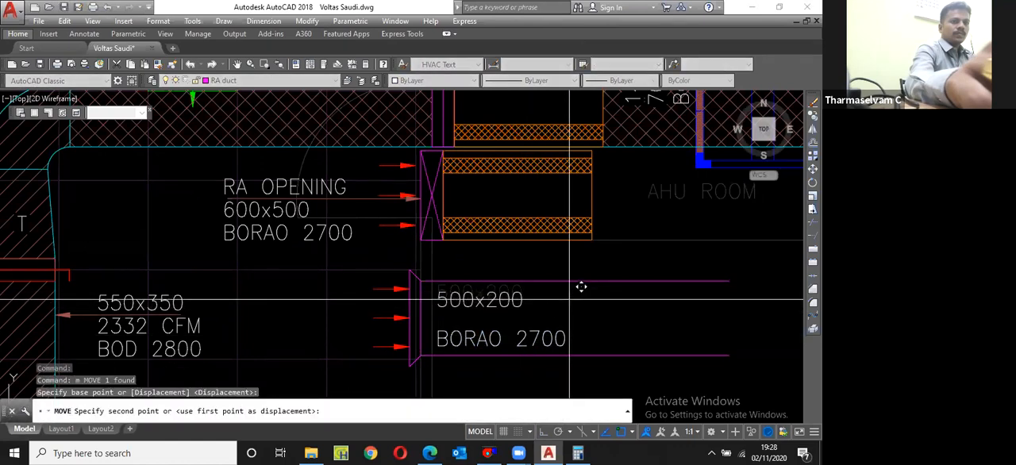
key(F8)
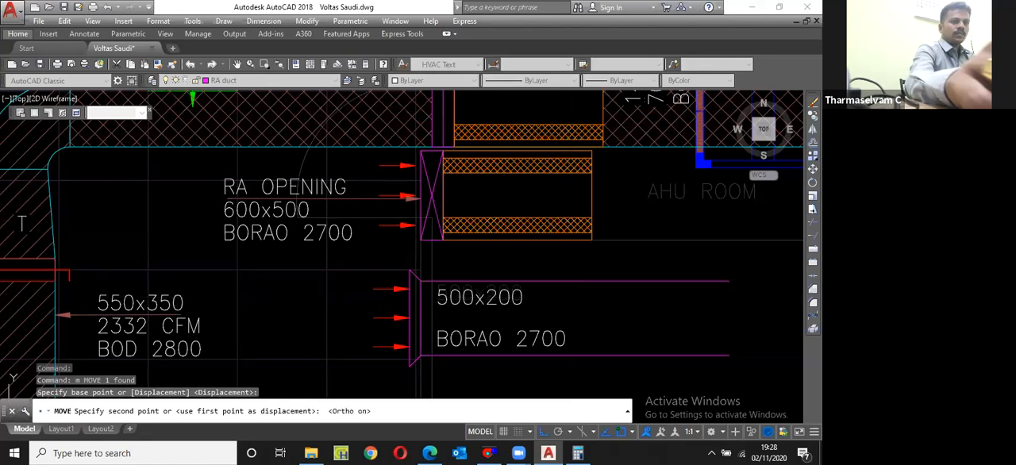
click(569, 302)
key(Escape)
Step: Move the BORAO 2700 text up so it sits directly beneath 500x200 in the duct
click(564, 334)
text(m)
key(Return)
click(585, 323)
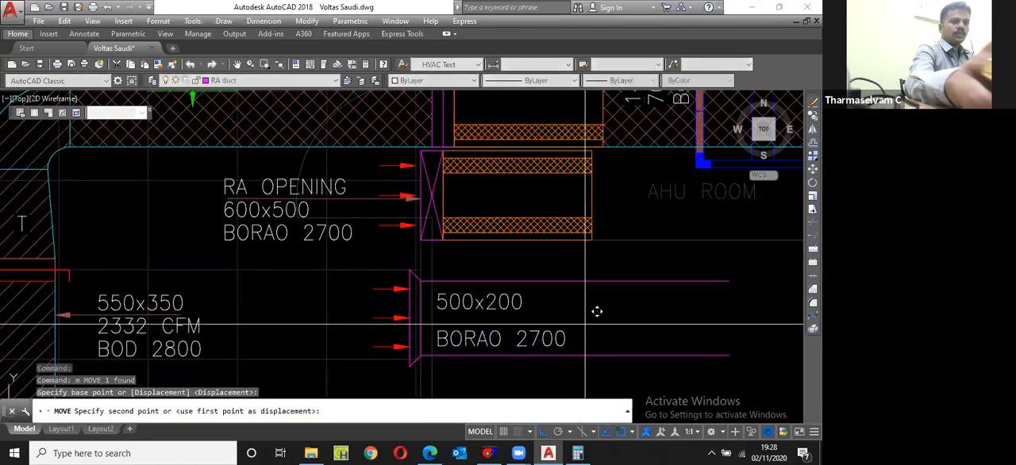
click(590, 323)
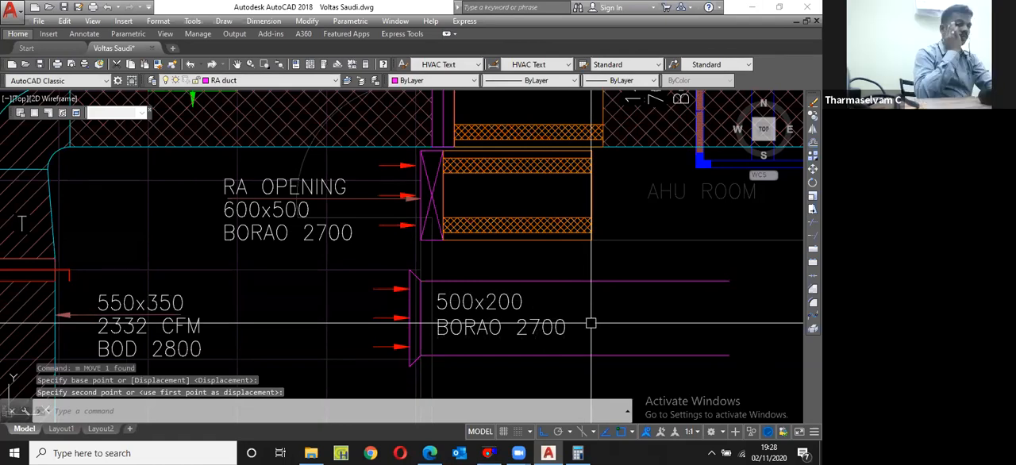
Step: Change the BORAO 2700 text beneath 500x200 to BOD 2950
click(560, 332)
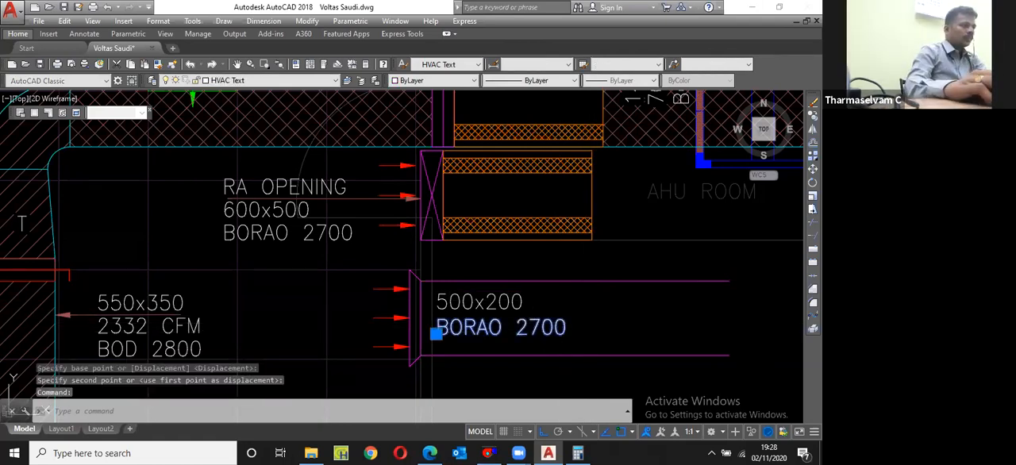
double_click(558, 332)
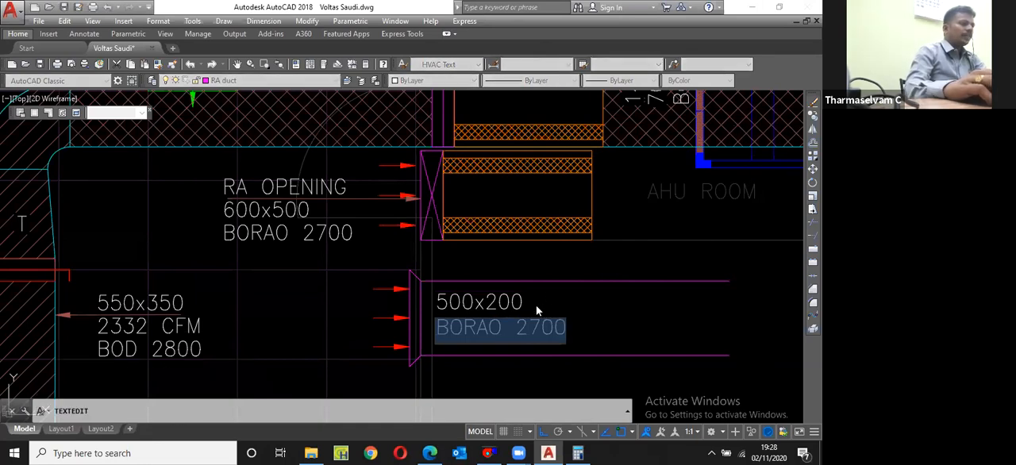
text(BO)
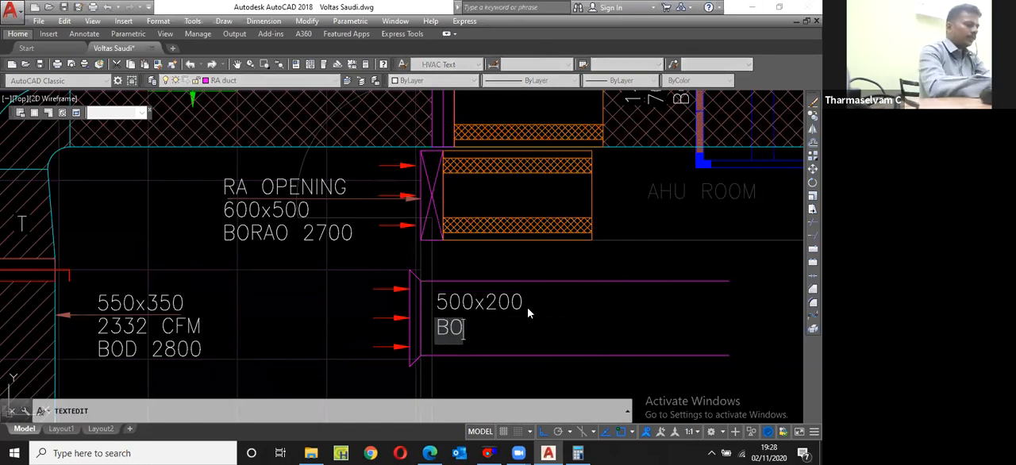
text(D 2900)
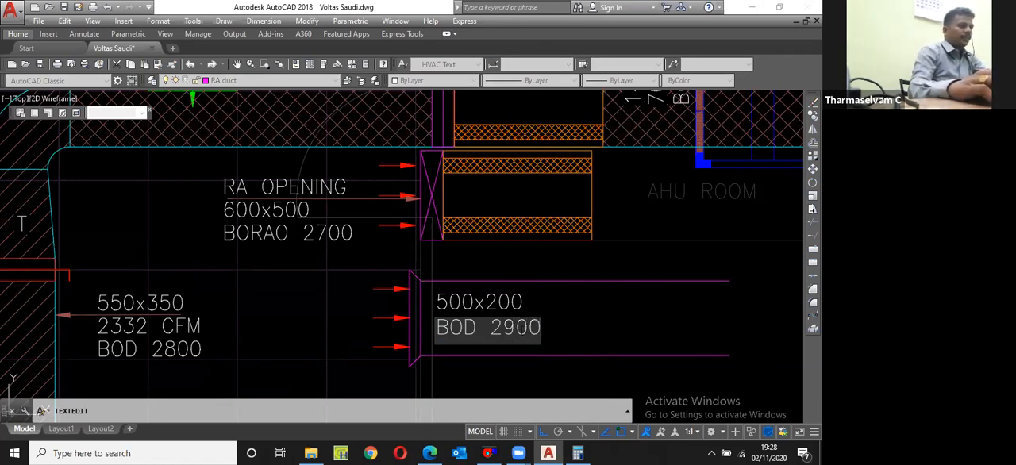
text(5)
key(Return)
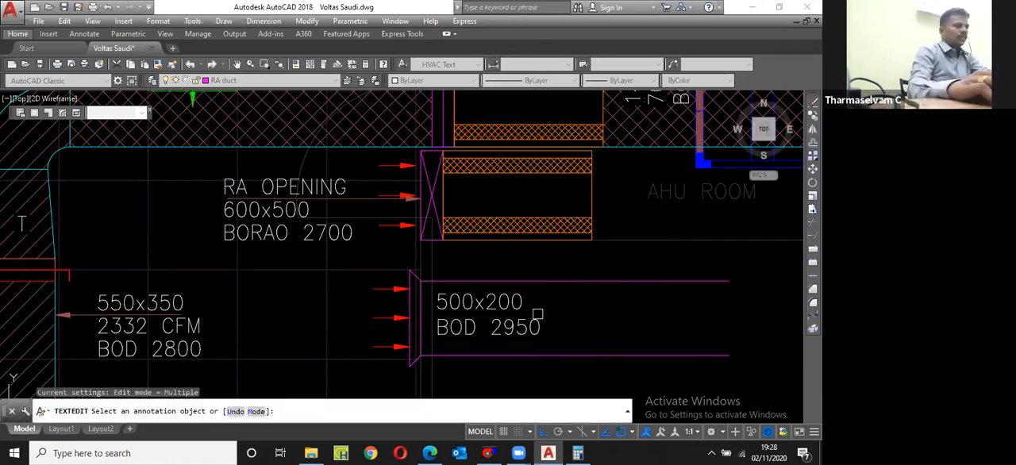
key(Return)
Step: Copy the return duct's two horizontal lines straight down into the toilet area
scroll(538, 314, down, 3)
click(560, 330)
click(579, 302)
text(cp)
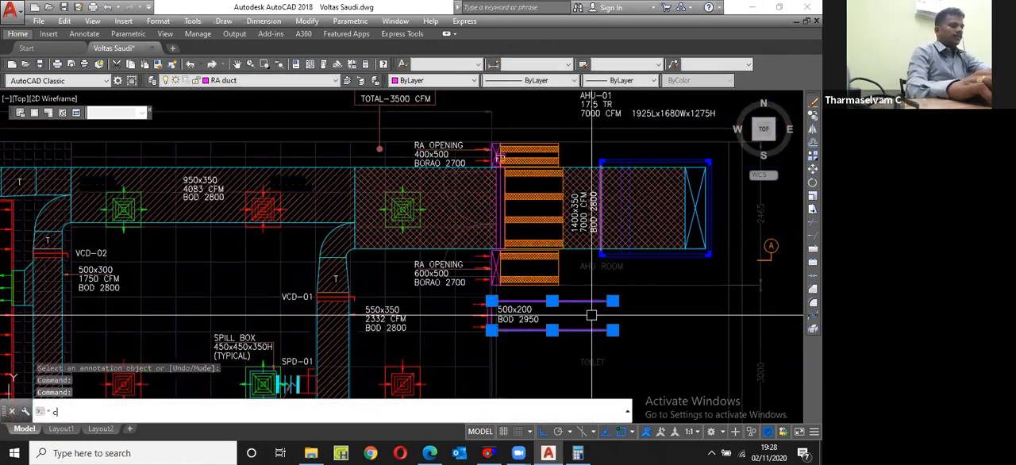
key(Return)
click(575, 313)
scroll(574, 311, down, 2)
scroll(573, 341, up, 2)
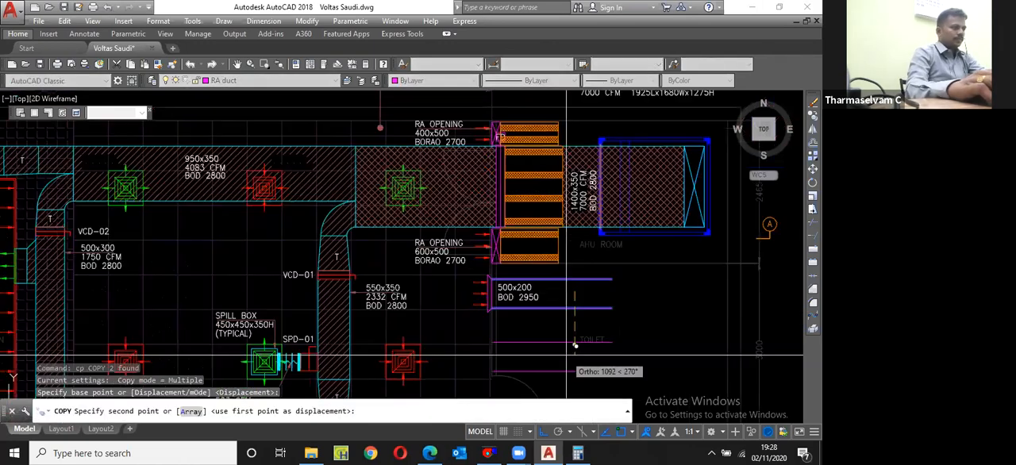
click(564, 341)
key(Escape)
Step: Rotate the two copied duct lines by 90 degrees to make them vertical
scroll(563, 355, up, 2)
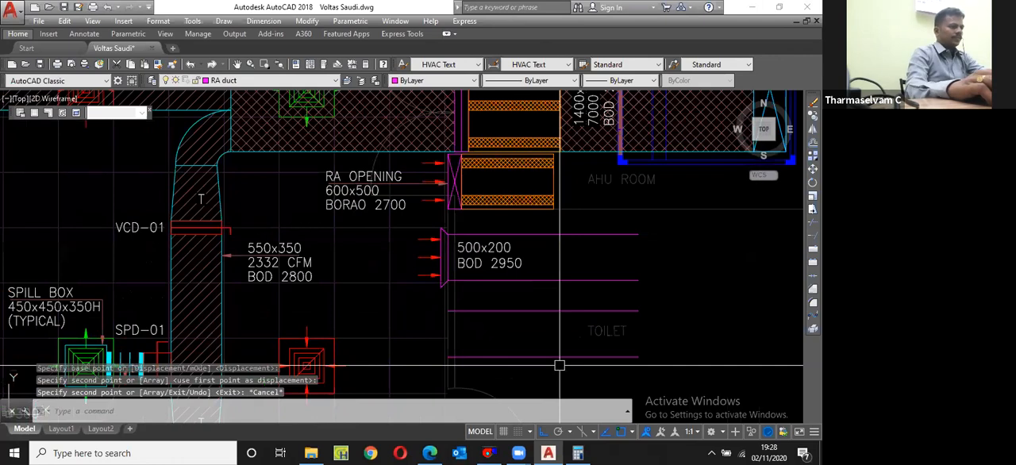
click(561, 364)
click(541, 305)
text(ro)
key(Return)
click(541, 339)
click(542, 305)
Step: Move the two vertical duct lines right and up so their upper ends meet the AHU room's lower wall
text(m)
key(Return)
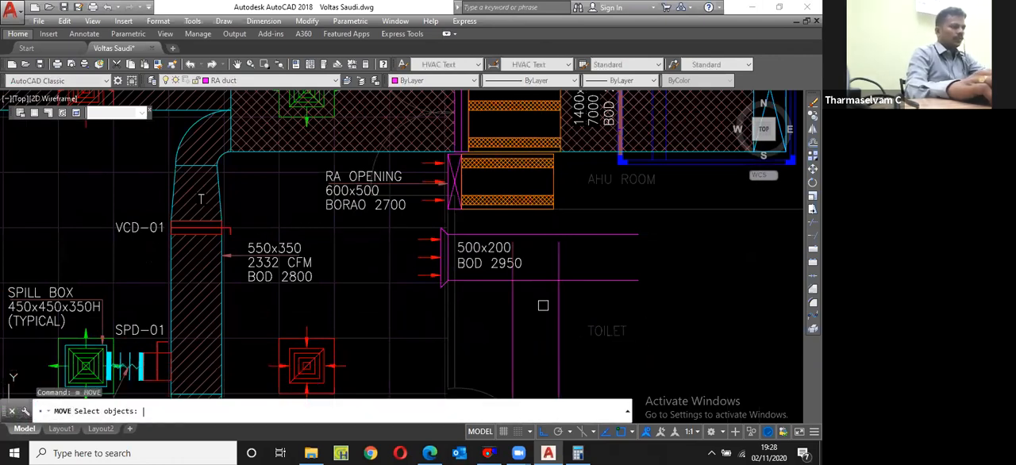
text(p)
key(Return)
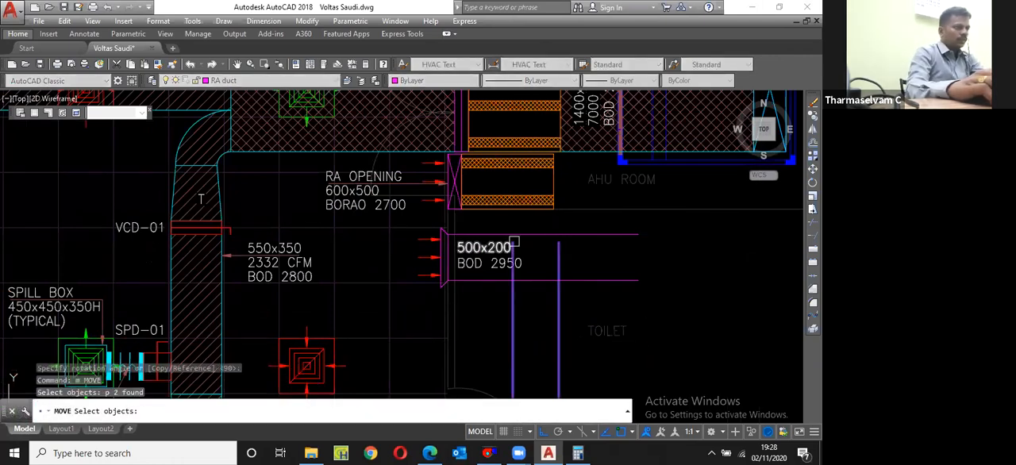
key(Return)
click(541, 240)
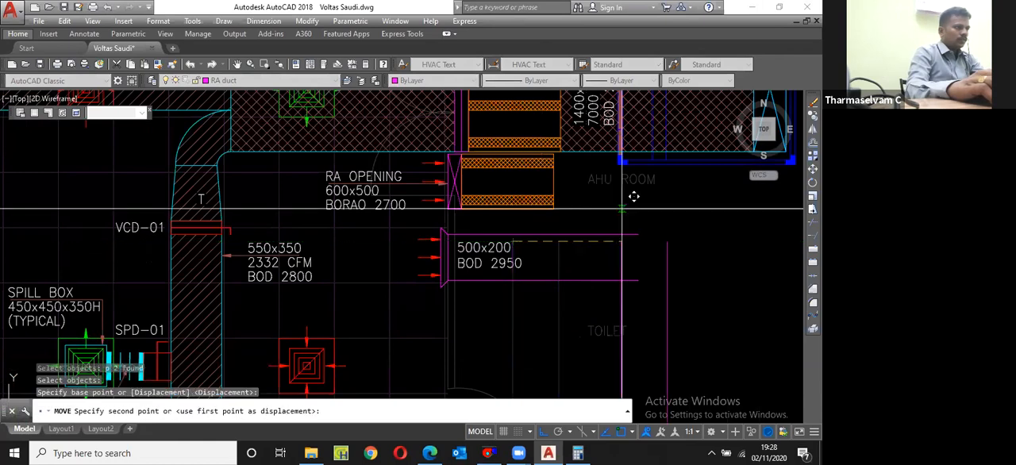
click(630, 251)
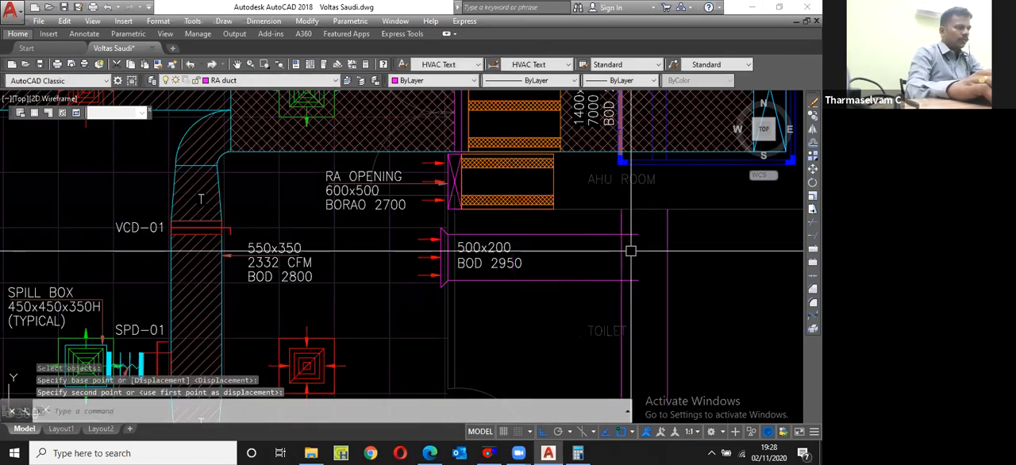
Step: Fillet the upper horizontal duct line with the nearer vertical line to form the duct's inner bend
scroll(631, 250, up, 2)
text(f)
key(Return)
click(608, 228)
click(616, 204)
Step: Offset the inner bend arc outward by the width picked between the two horizontal duct lines
text(o)
key(Return)
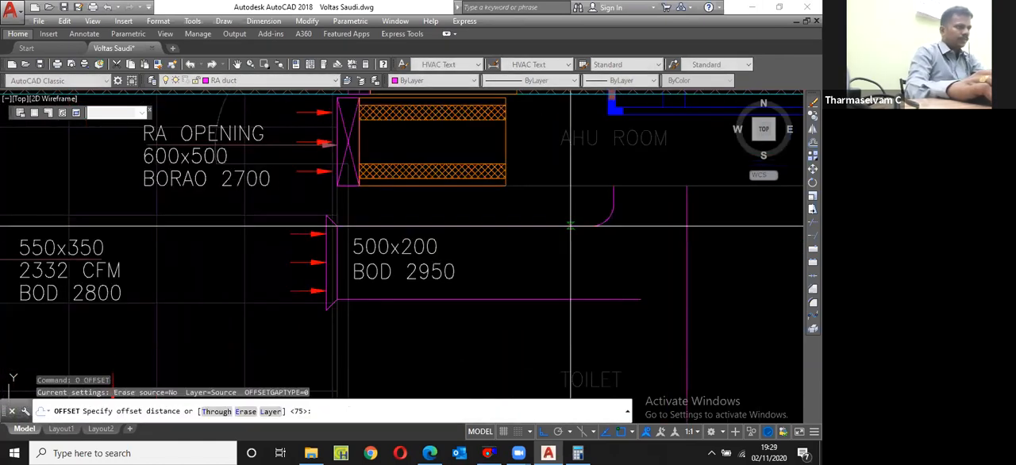
click(570, 226)
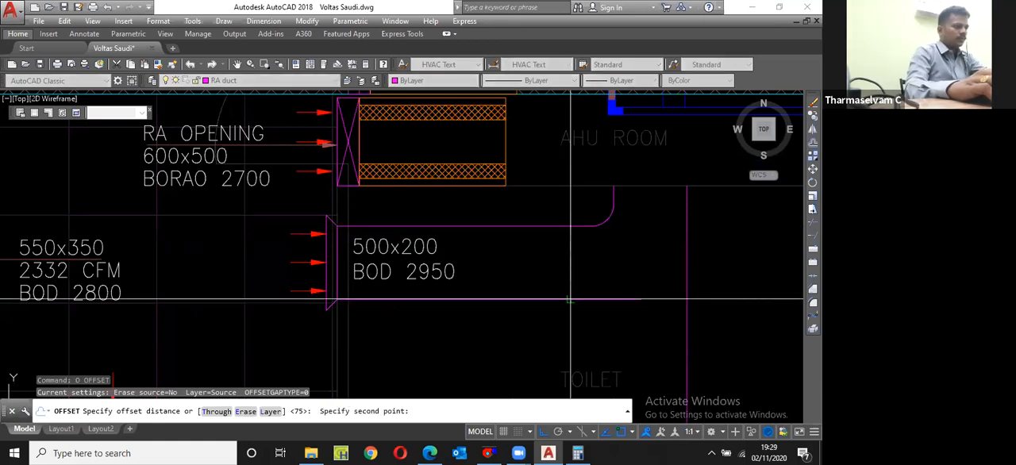
click(570, 300)
click(609, 216)
click(628, 253)
key(Escape)
Step: Draw two joint lines across the 500x200 duct, one at each end of the bend
text(l)
key(Return)
click(592, 226)
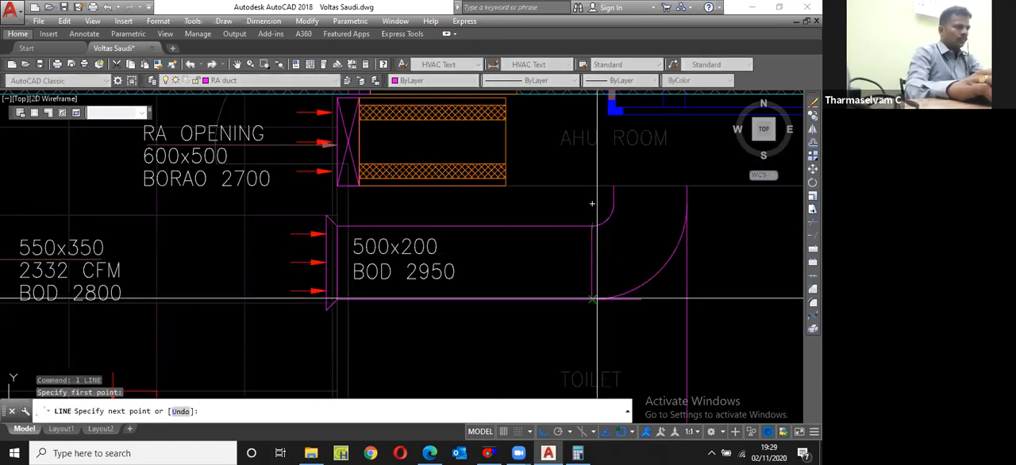
click(592, 300)
key(Return)
key(Return)
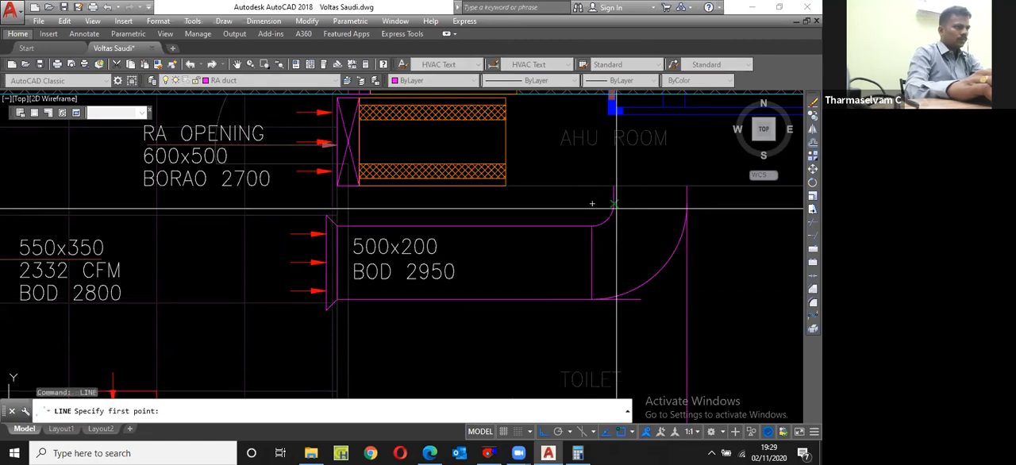
click(613, 204)
click(680, 202)
key(Escape)
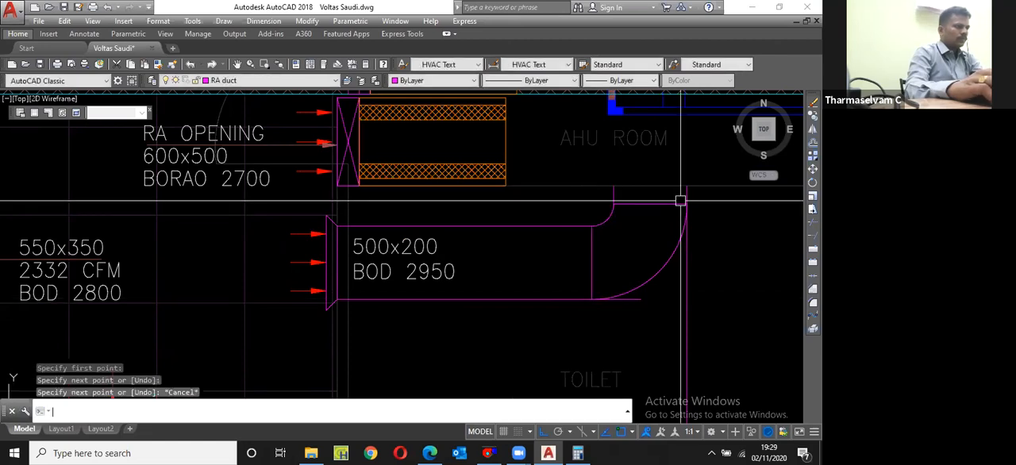
Step: Trim the excess vertical and horizontal duct lines that run past the joint lines outside the outer bend
text(tr)
key(Return)
click(680, 204)
key(Return)
key(Escape)
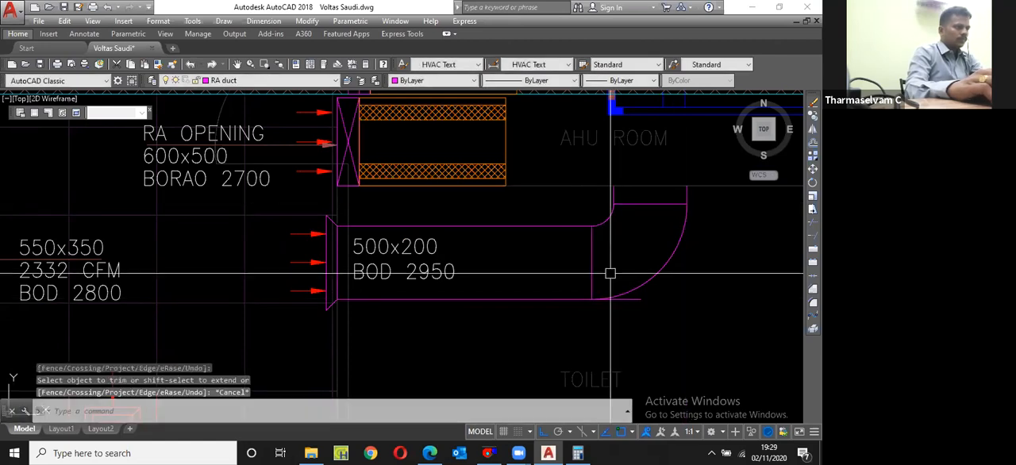
key(Return)
click(615, 296)
key(Return)
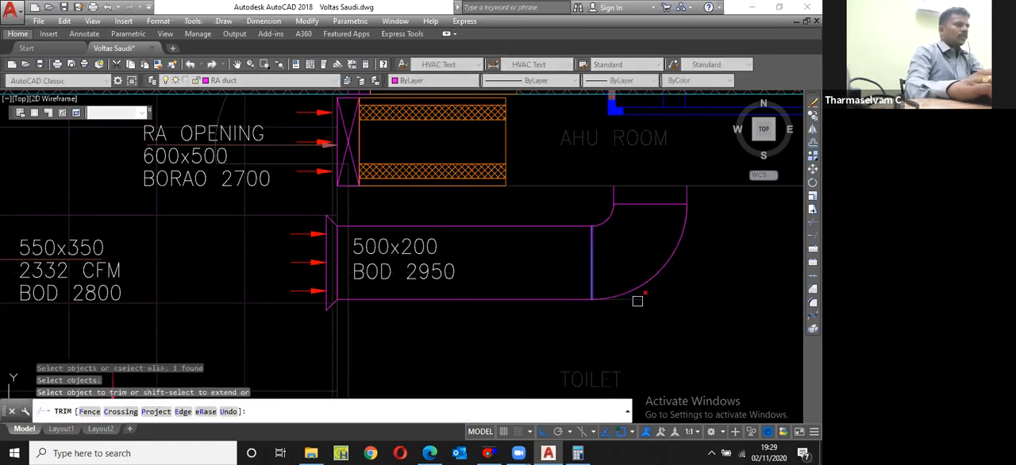
click(637, 301)
key(Escape)
Step: Copy the main duct's fire damper with its FD label to the empty area beside the AHU room
scroll(611, 309, down, 4)
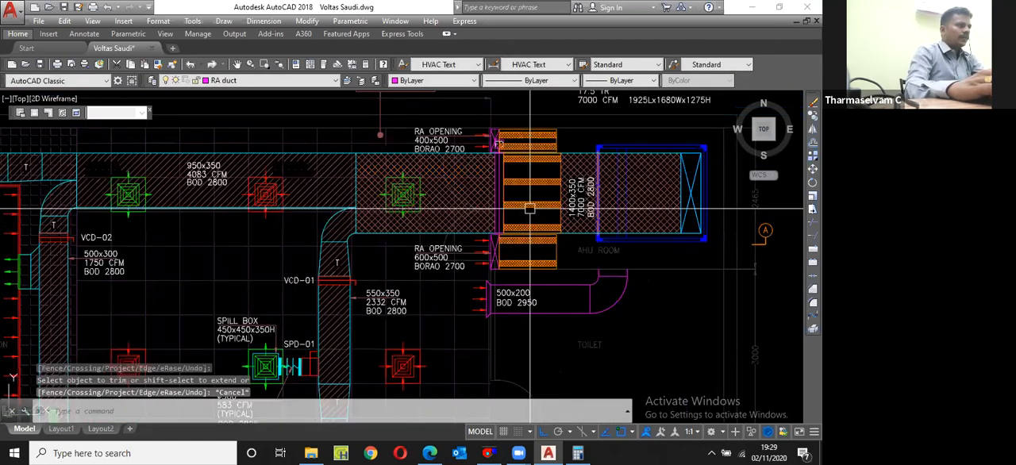
scroll(488, 123, up, 7)
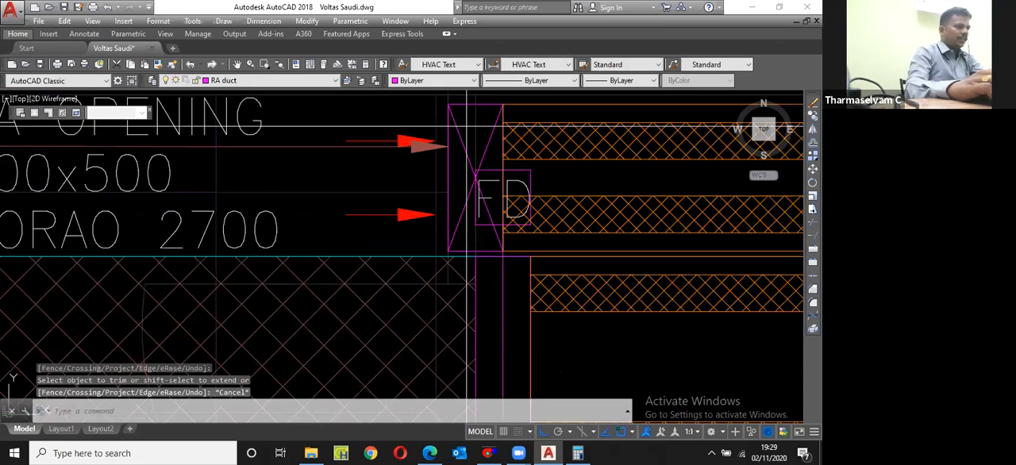
click(466, 126)
scroll(480, 150, down, 4)
click(505, 231)
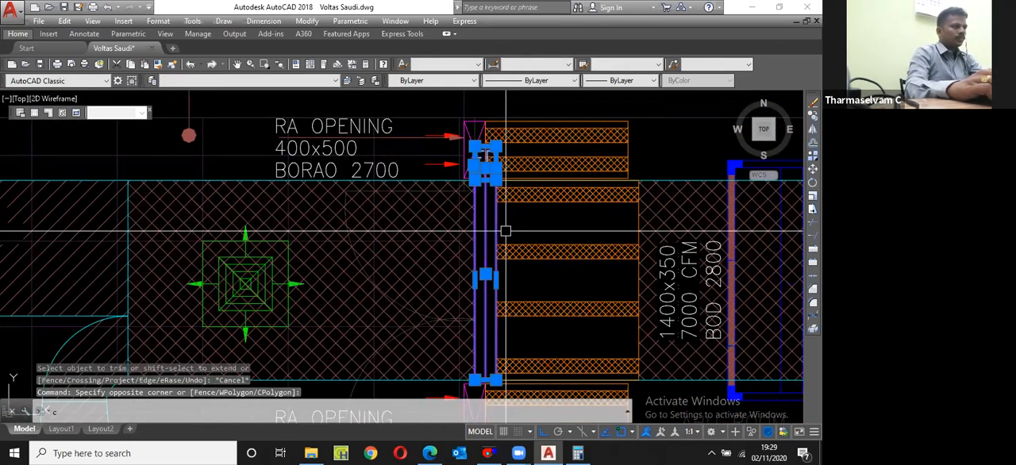
text(cp)
key(space)
click(488, 230)
scroll(383, 235, down, 6)
scroll(475, 226, up, 5)
key(Escape)
Step: Rotate the copied fire damper by 90 degrees so it lies horizontally
click(569, 156)
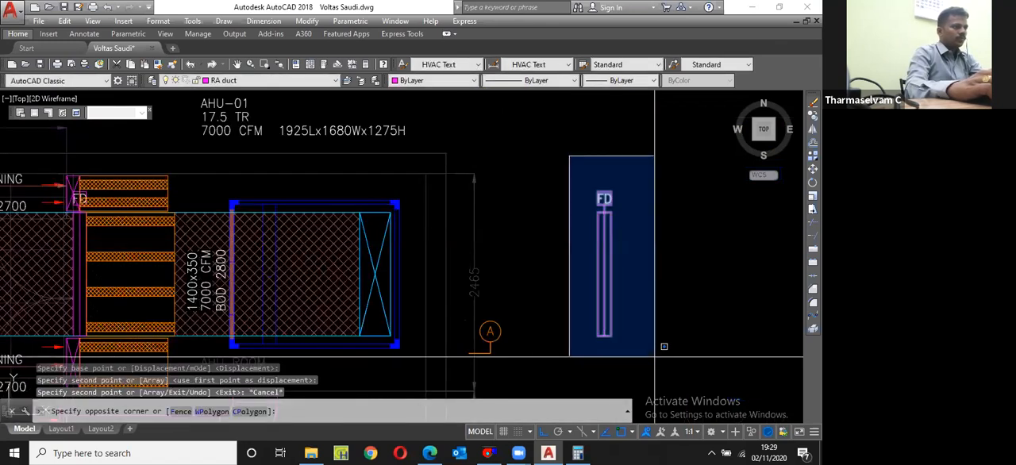
click(663, 346)
scroll(592, 228, up, 8)
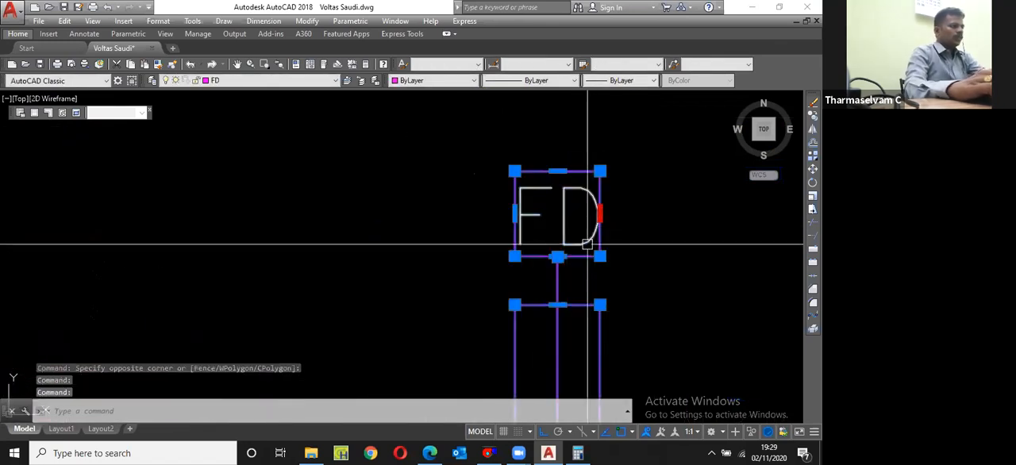
scroll(484, 236, down, 5)
text(ro)
key(Return)
click(485, 236)
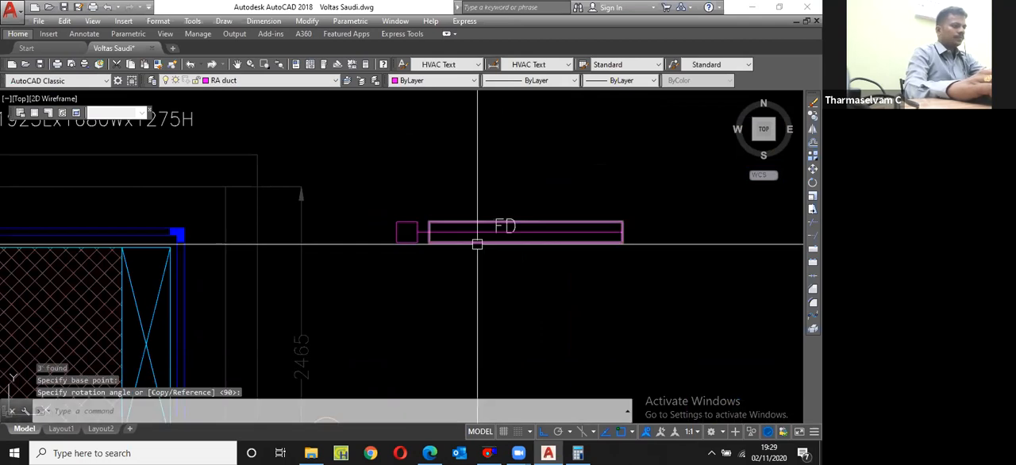
Step: Mirror the horizontal fire damper about a vertical line through its middle, erasing the source objects
key(Escape)
text(mi)
key(Return)
text(p)
key(Return)
key(Return)
click(526, 243)
click(537, 285)
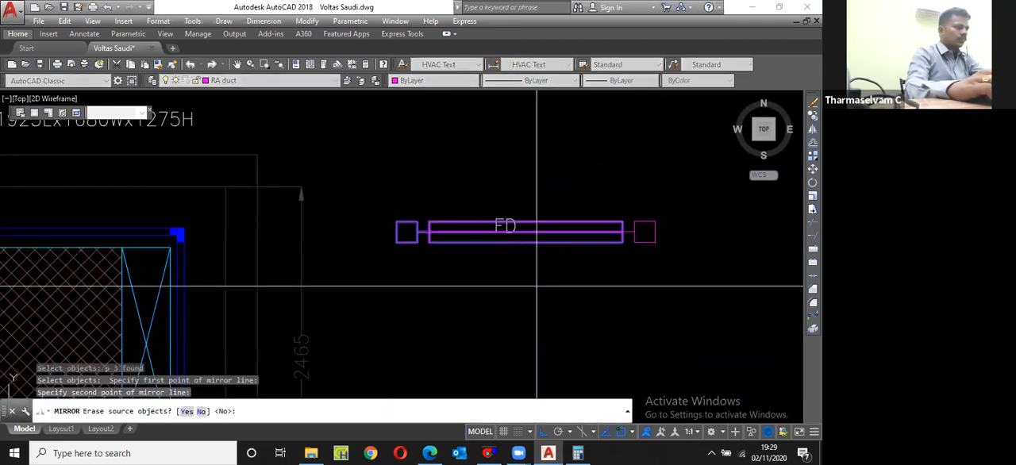
text(y)
key(Return)
Step: Erase the FD text left over the copied fire damper
click(511, 225)
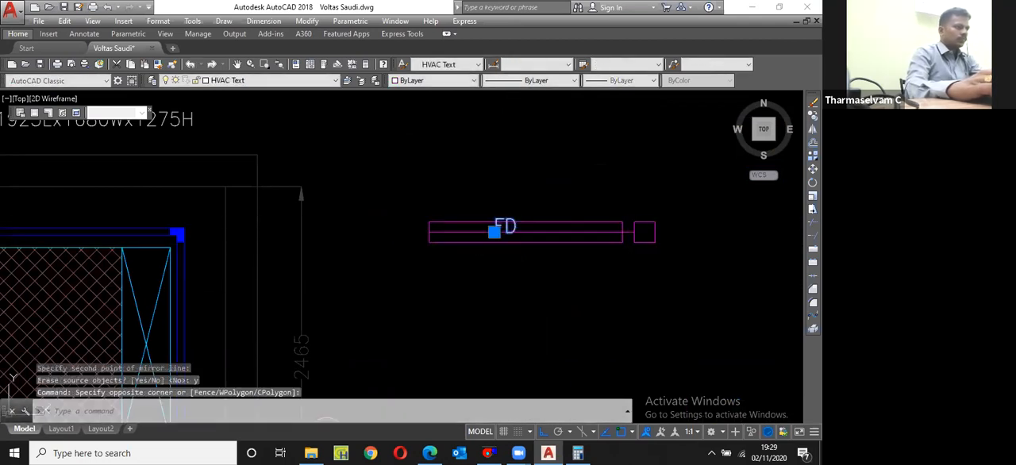
text(e)
key(Return)
Step: Move the horizontal fire damper from its body's upper corner near the actuator box to the 500x200 duct's outer end at the AHU room wall
scroll(480, 268, down, 2)
click(424, 267)
click(619, 216)
text(m)
key(Return)
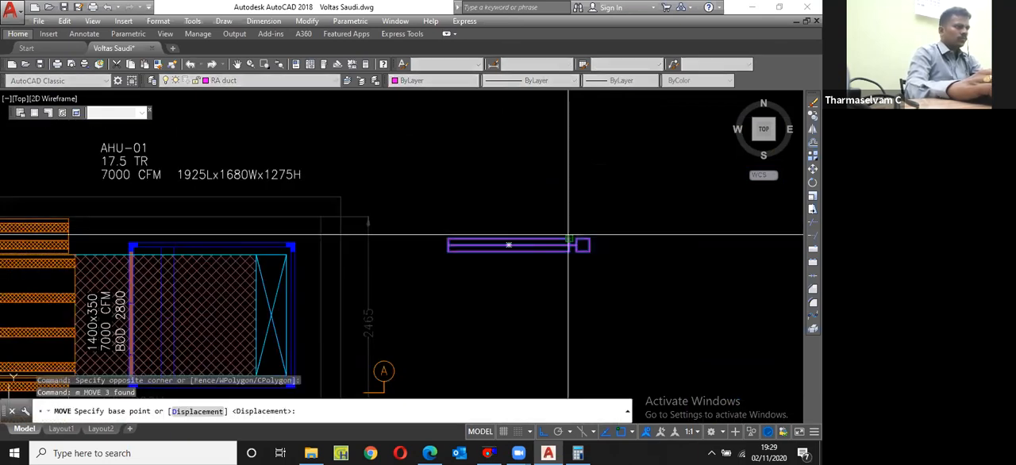
click(568, 238)
scroll(454, 274, down, 3)
scroll(516, 258, up, 5)
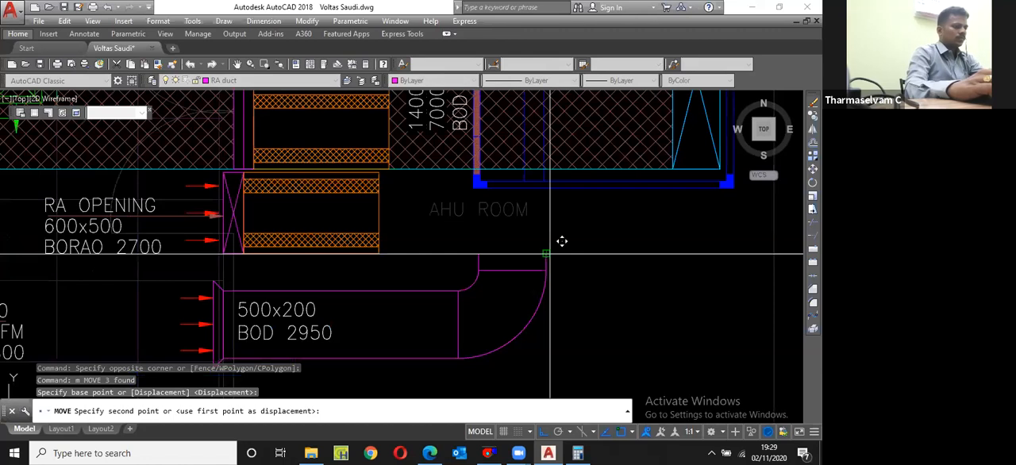
click(548, 252)
Step: Shift the fire damper up so its lower edge sits on the end of the 500x200 duct
scroll(554, 261, up, 4)
text(m p)
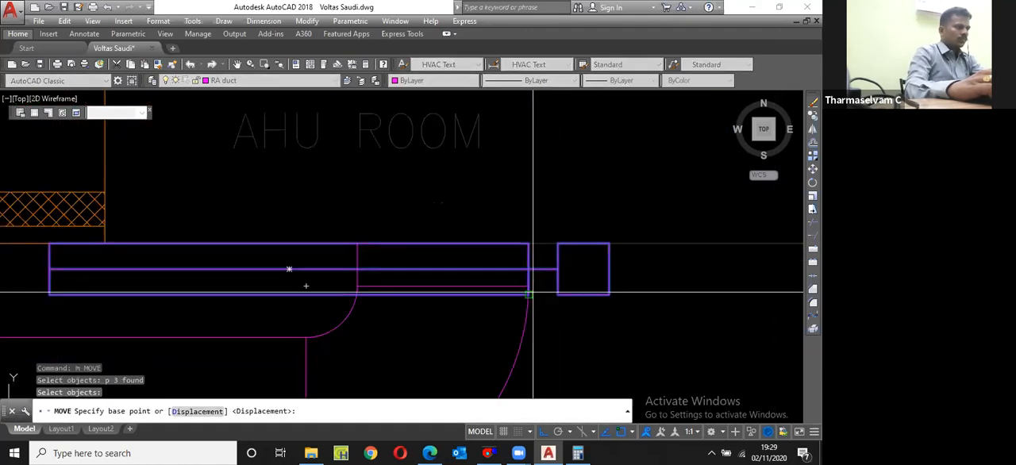
click(529, 293)
click(530, 244)
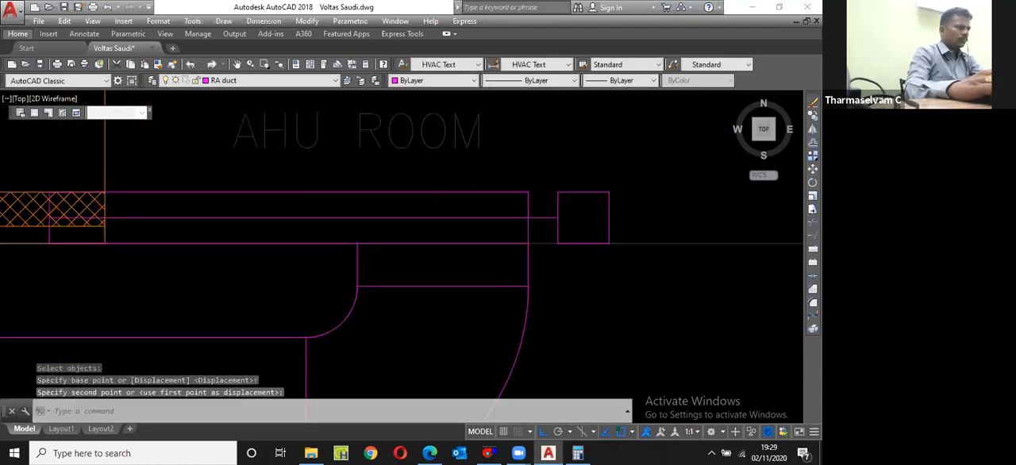
Step: Stretch the far end of the fire damper inward to match the width of the 500x200 duct
scroll(530, 244, down, 4)
scroll(358, 241, up, 4)
text(s)
click(373, 268)
click(350, 176)
key(space)
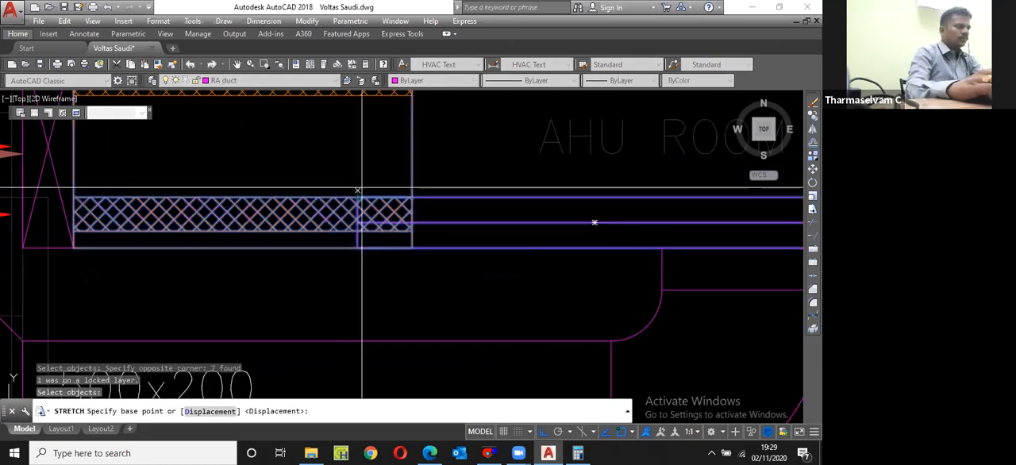
click(361, 190)
scroll(361, 190, down, 2)
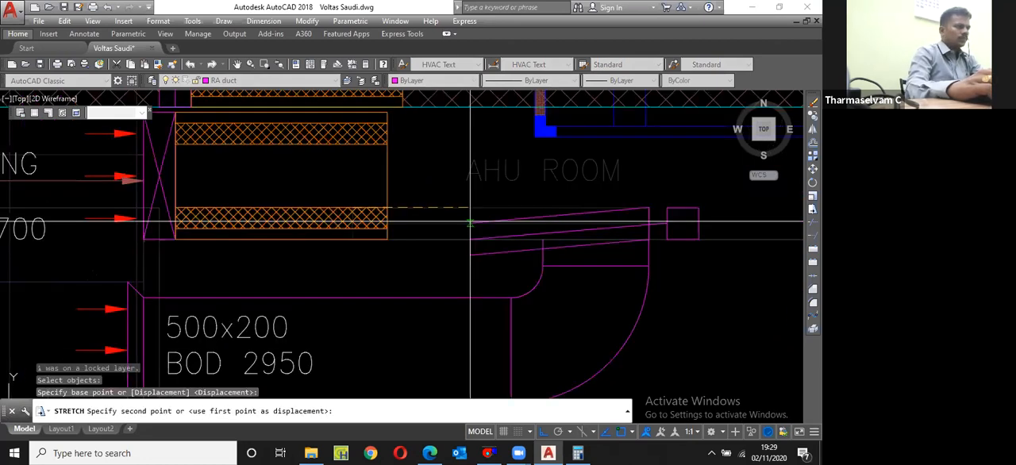
click(542, 193)
Step: Copy the shortened fire damper onto the sound attenuator at the 600x500 RA opening
scroll(523, 232, down, 2)
click(527, 207)
click(658, 239)
text(c)
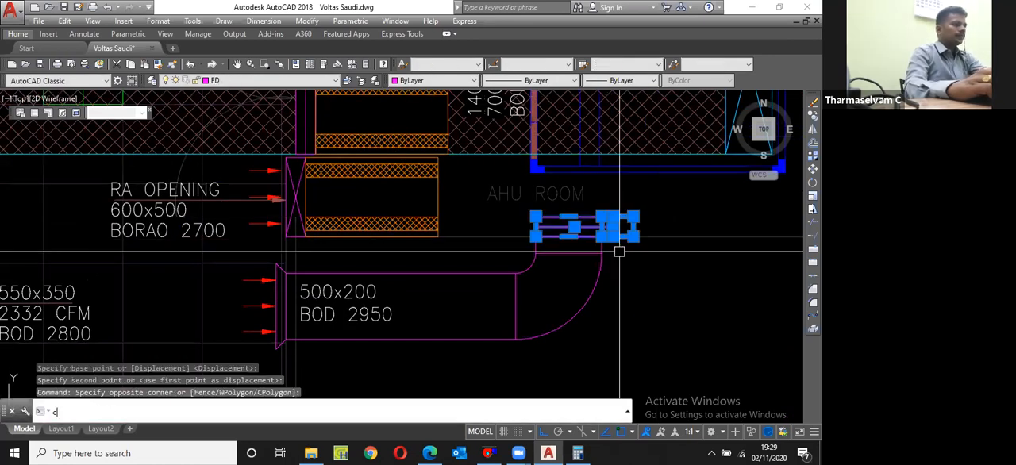
key(Return)
click(568, 227)
click(340, 219)
key(Escape)
Step: Rotate the fire damper copy at the 600x500 RA opening to vertical, with its actuator box facing down
click(325, 201)
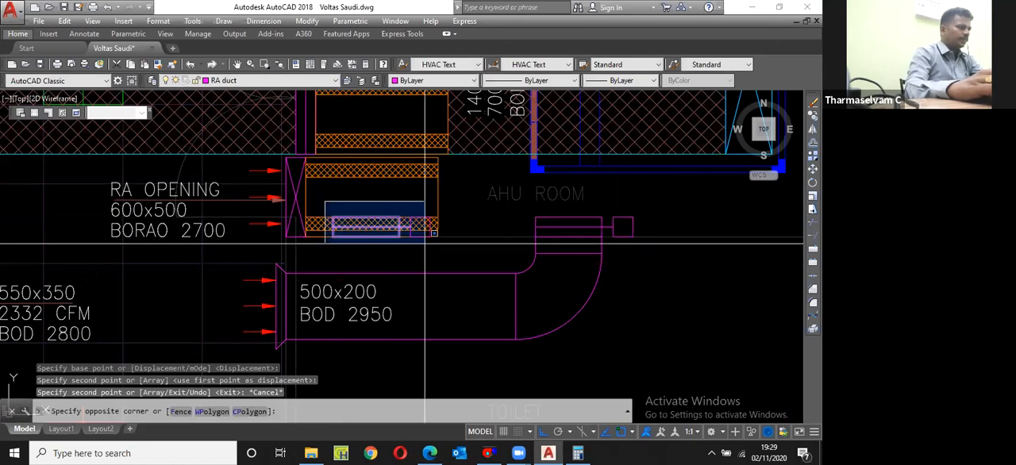
click(425, 236)
scroll(403, 254, up, 4)
text(ro)
key(Return)
click(381, 245)
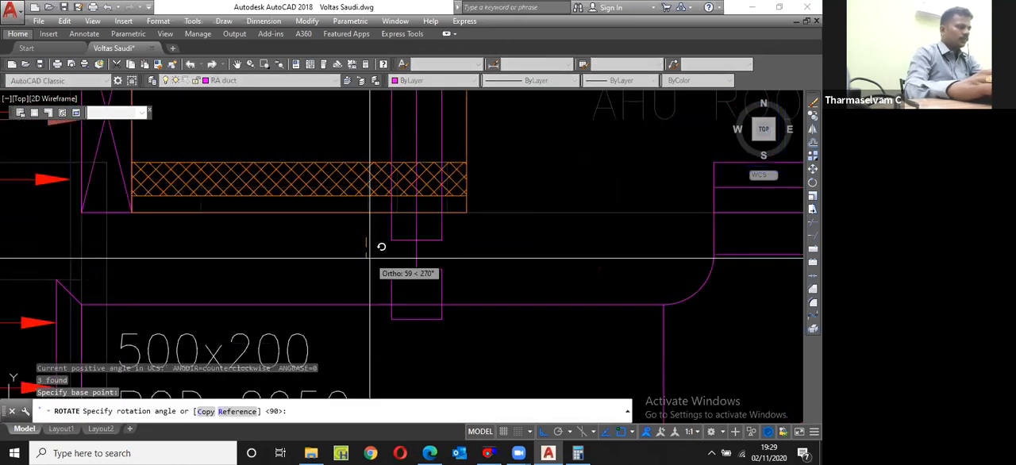
click(370, 258)
Step: Move the vertical fire damper so its upper corner meets the corner between the 600x500 RA opening and its sound attenuator
scroll(380, 266, down, 4)
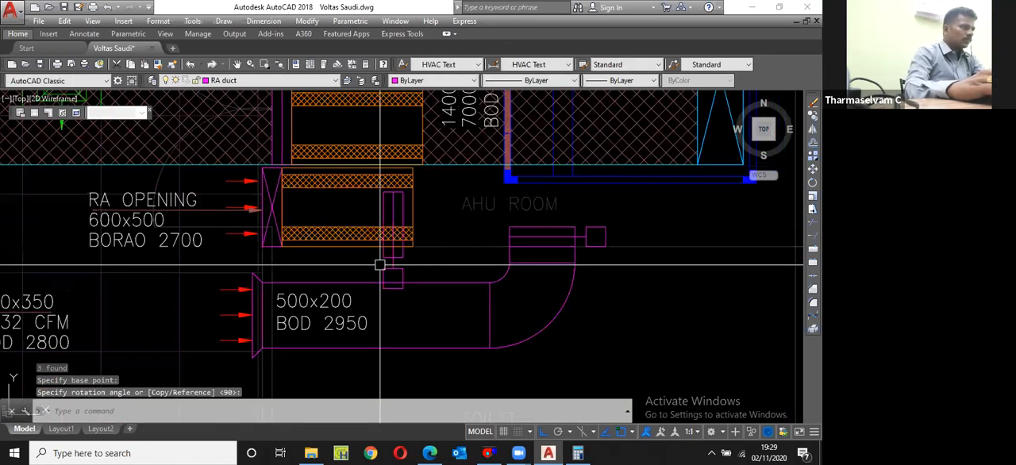
scroll(400, 187, up, 2)
text(m)
key(Return)
text(p)
key(Return)
key(Return)
click(373, 198)
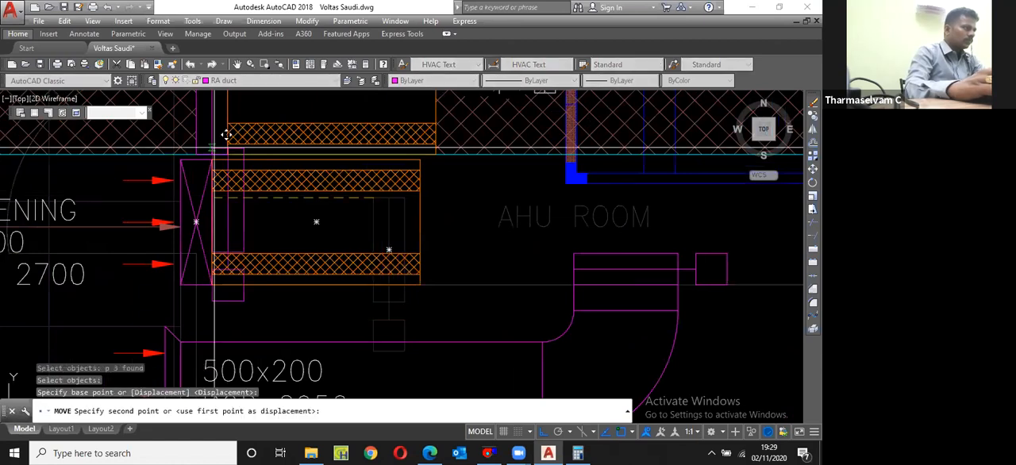
click(213, 159)
Step: Move the 600x500 RA opening's sound attenuator away from the opening by the width of the fire damper
scroll(460, 285, up, 2)
click(432, 266)
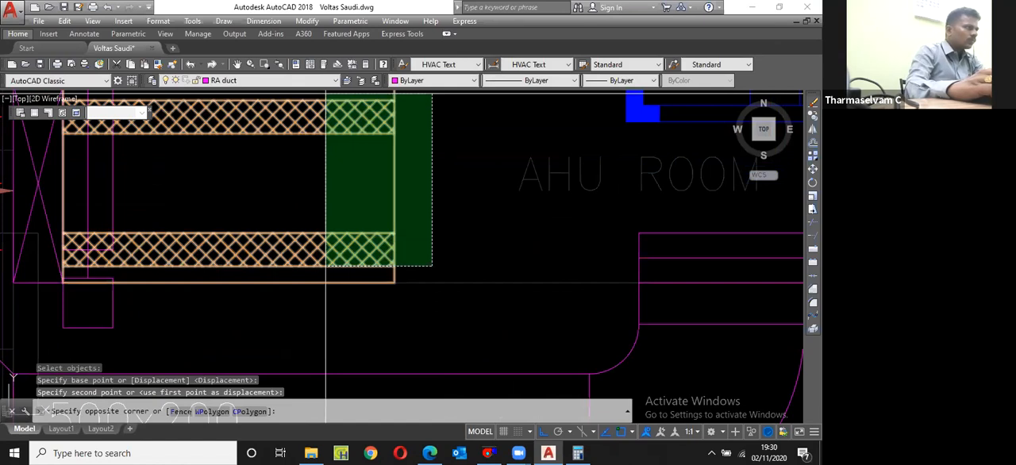
click(325, 94)
text(m)
key(Return)
scroll(341, 186, down, 3)
scroll(264, 158, up, 3)
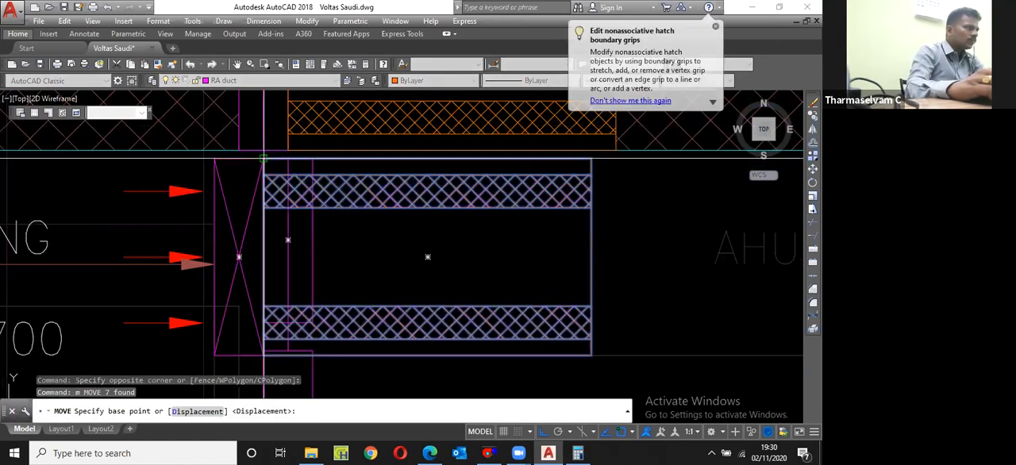
click(264, 158)
click(312, 158)
Step: Stretch the lower end of the vertical fire damper, including its actuator box, down to the 600x500 RA opening's lower edge
scroll(365, 159, down, 3)
scroll(349, 267, up, 3)
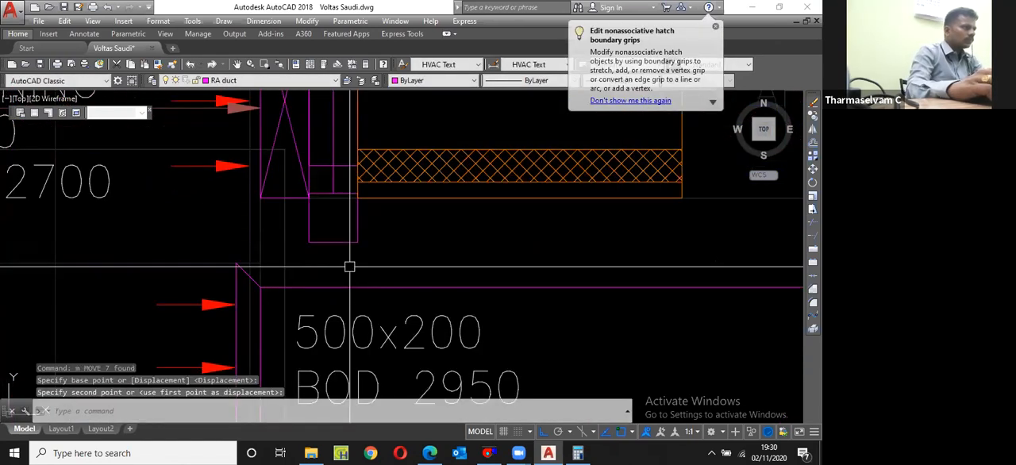
text(s)
key(Return)
click(372, 251)
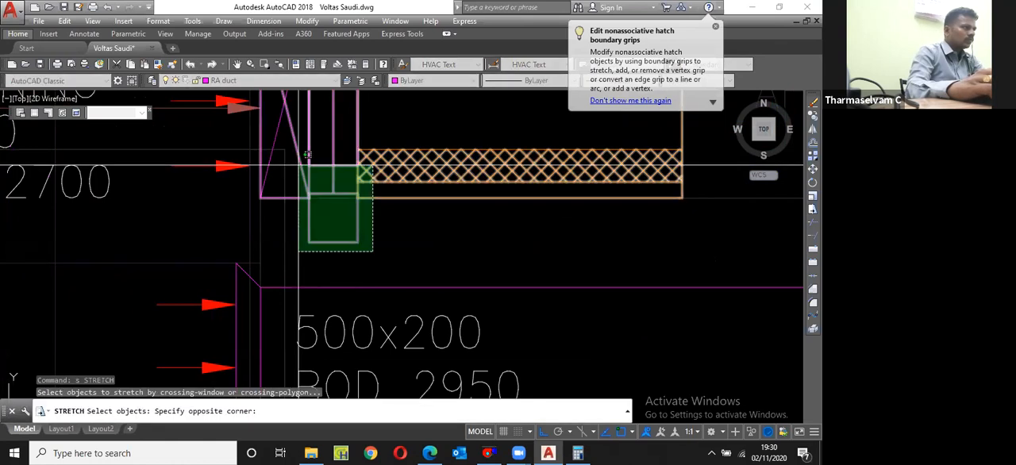
click(298, 166)
shift+click(416, 215)
shift+click(384, 168)
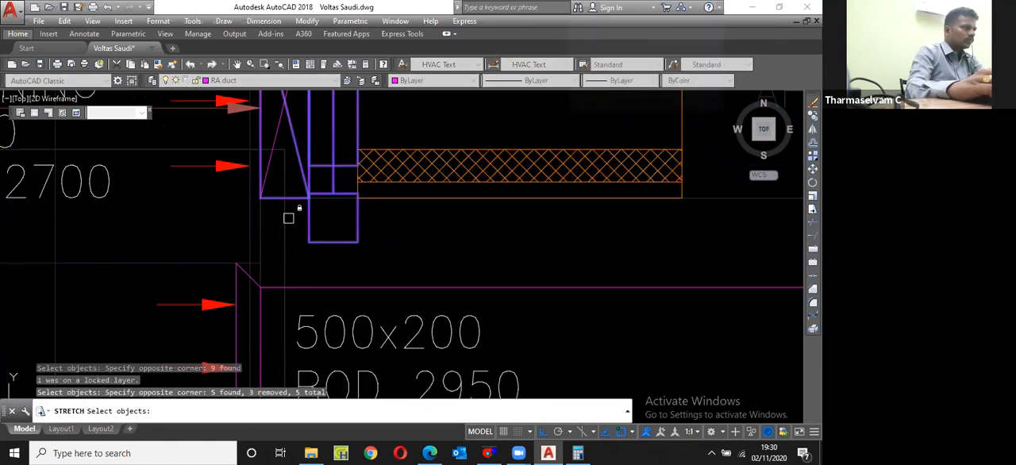
scroll(297, 190, up, 3)
shift+click(317, 142)
shift+click(317, 142)
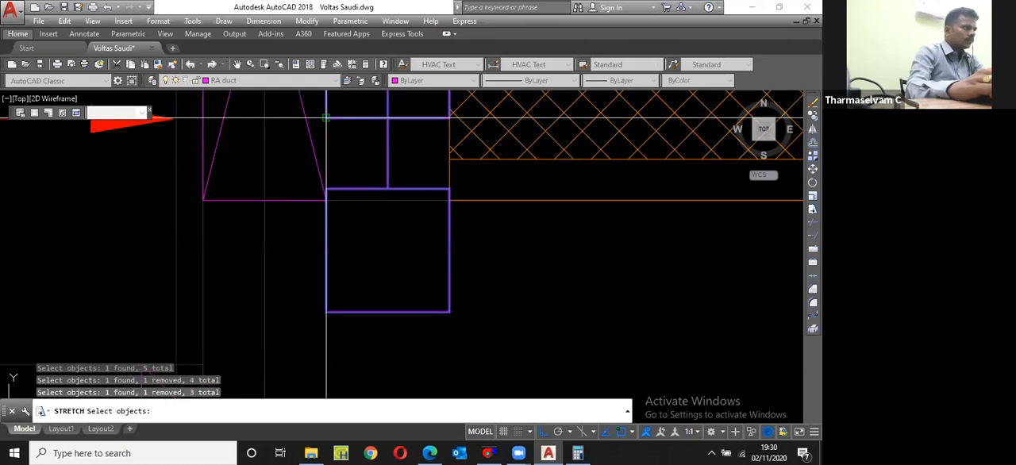
key(Return)
click(326, 117)
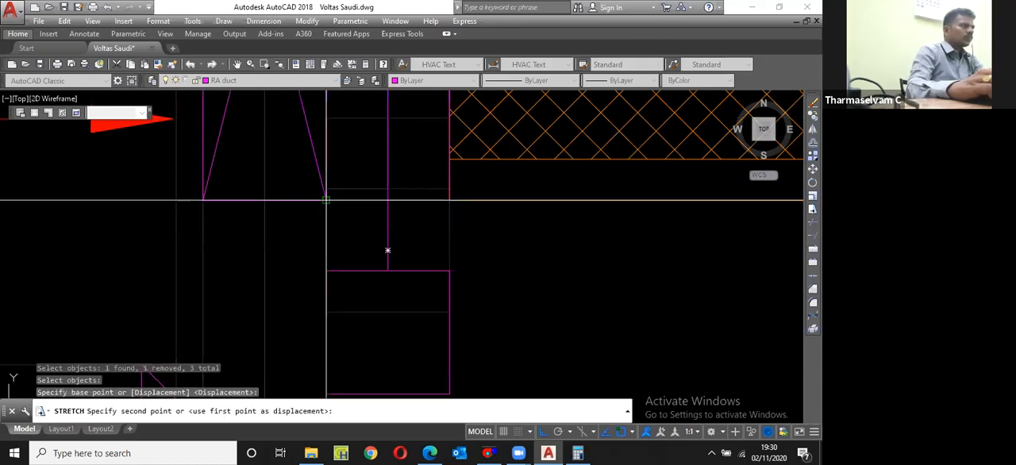
click(387, 250)
Step: Move the 400x500 RA opening's sound attenuator horizontally until its end aligns with the 1400x350 duct's sound attenuator
scroll(387, 250, down, 5)
scroll(387, 250, down, 1)
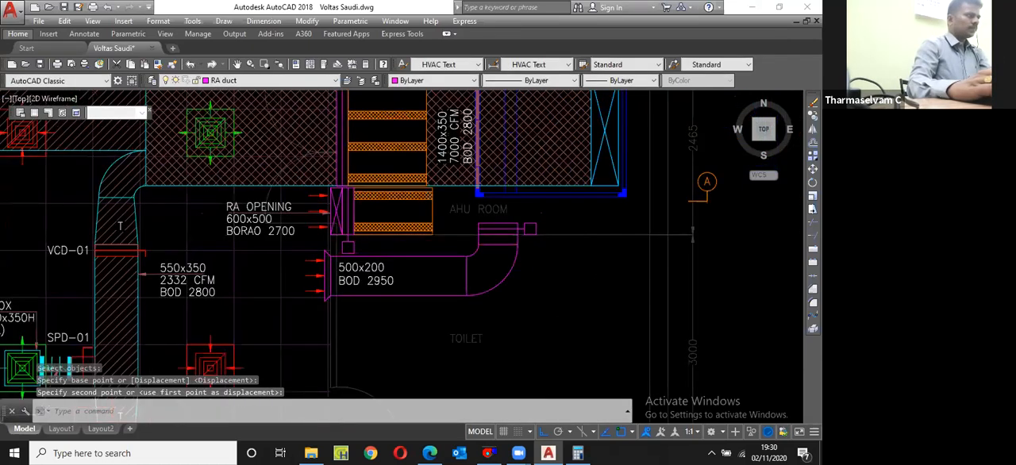
scroll(334, 227, up, 6)
click(301, 139)
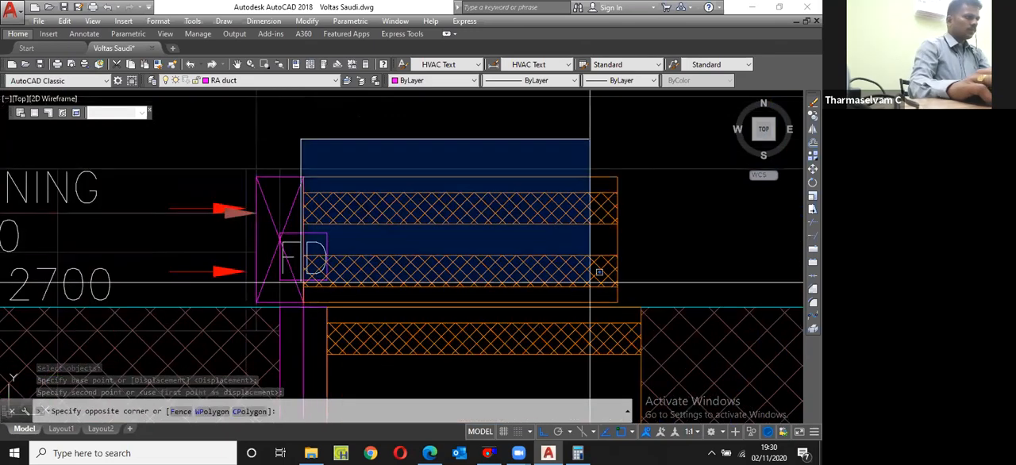
click(635, 308)
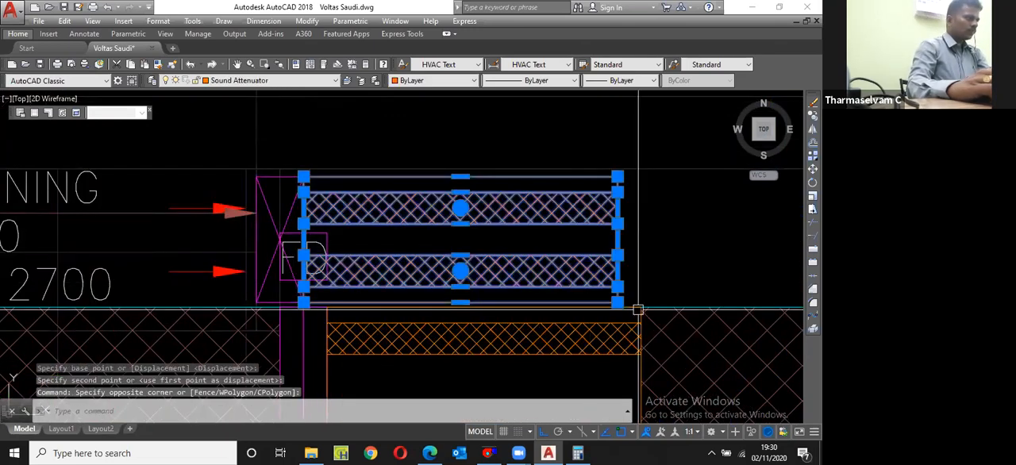
text(m)
key(Return)
click(304, 176)
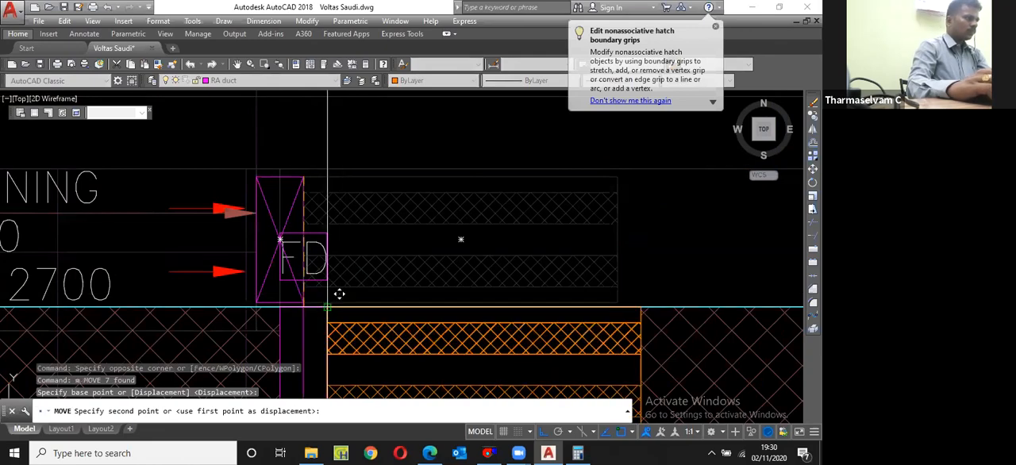
click(339, 293)
scroll(388, 197, down, 4)
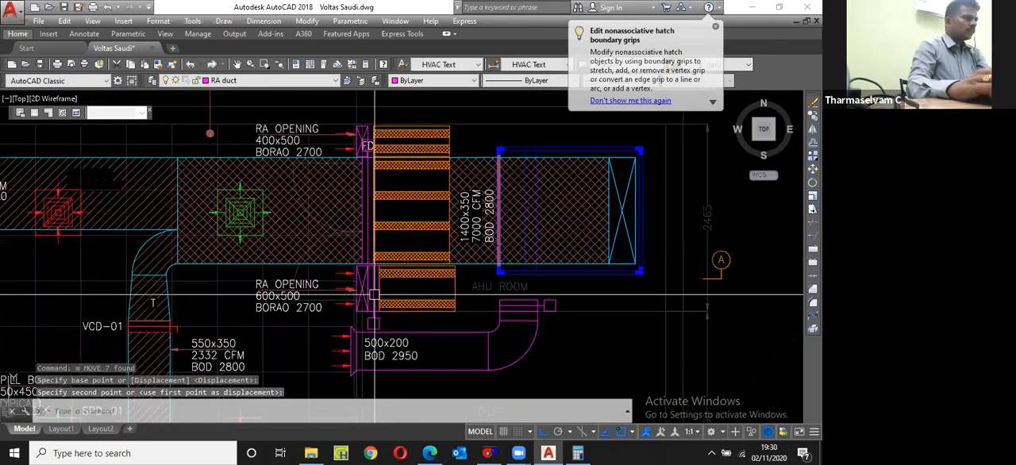
scroll(376, 136, up, 2)
scroll(325, 315, down, 2)
scroll(325, 315, up, 5)
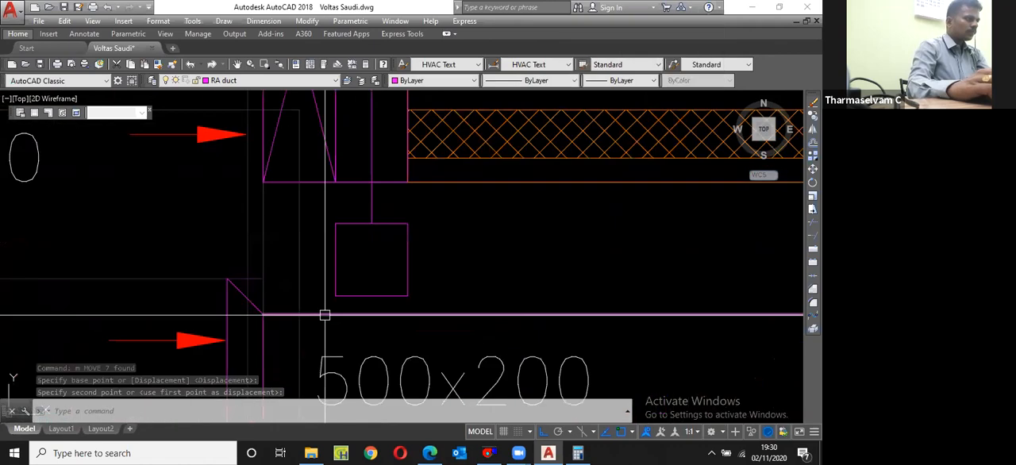
key(Escape)
key(Escape)
scroll(324, 316, down, 4)
scroll(346, 300, up, 4)
click(345, 300)
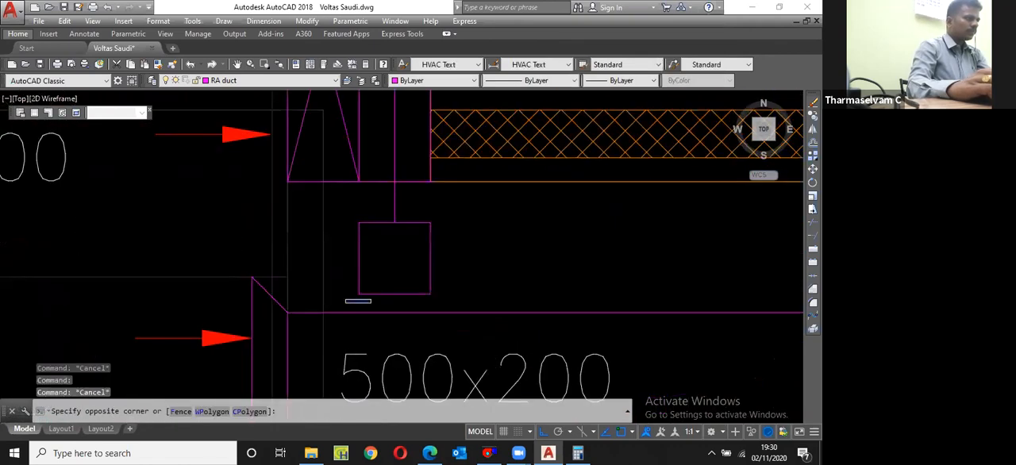
scroll(370, 302, down, 5)
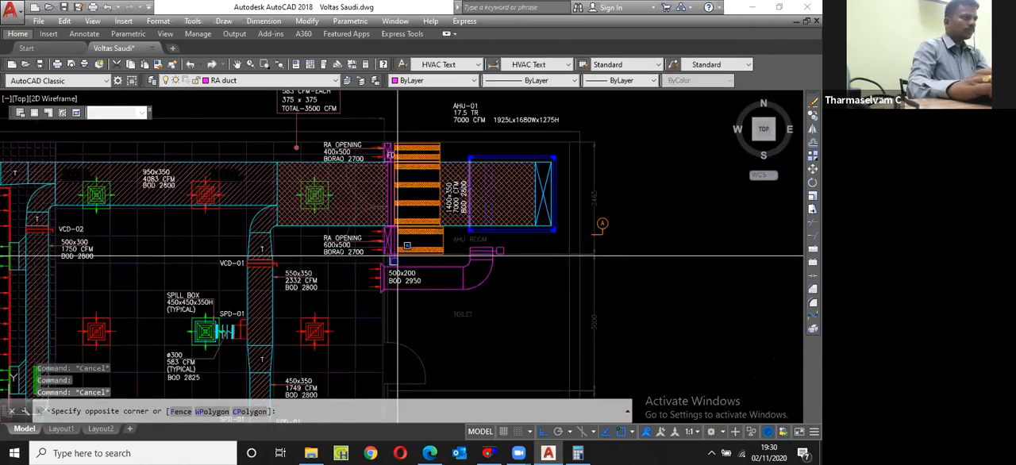
scroll(398, 256, down, 3)
key(Escape)
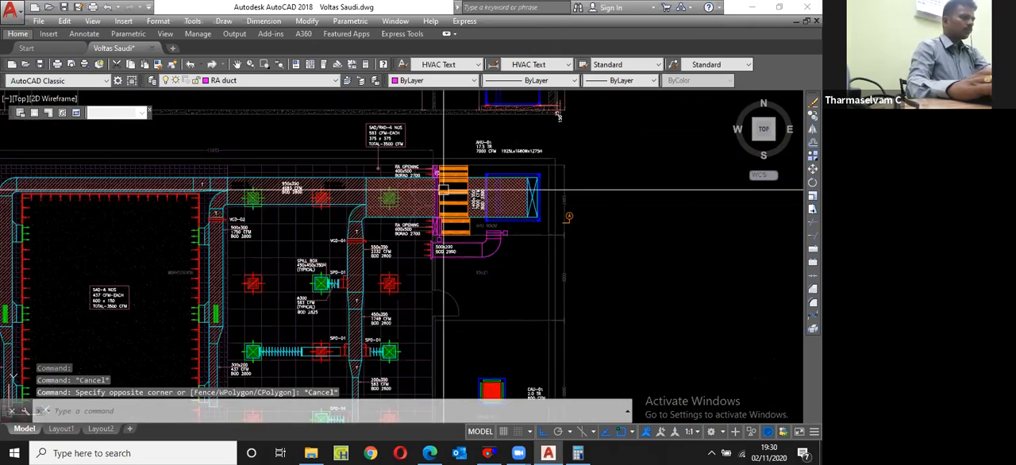
Step: Copy the FD label from the 400x500 RA opening's damper down to the actuator box below the 600x500 RA opening
click(442, 189)
scroll(443, 189, up, 8)
text(cp)
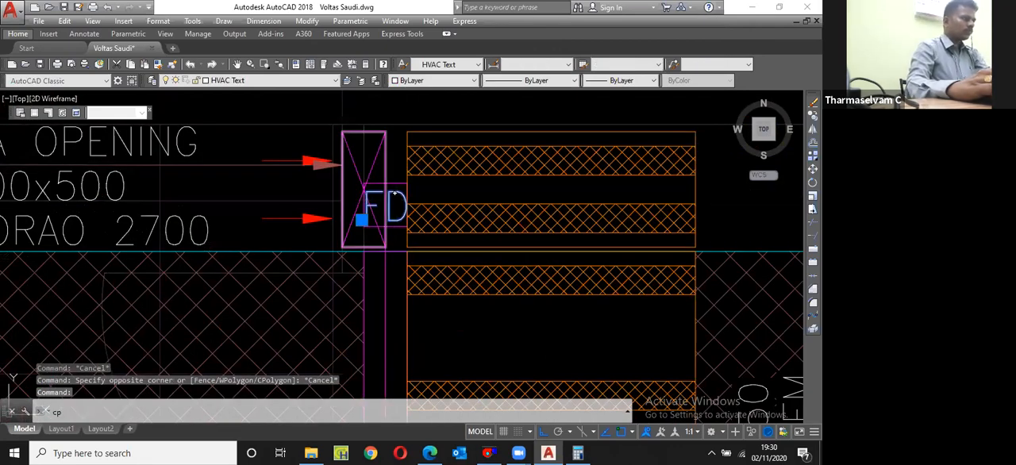
key(Return)
click(395, 192)
scroll(373, 183, down, 5)
scroll(355, 167, up, 8)
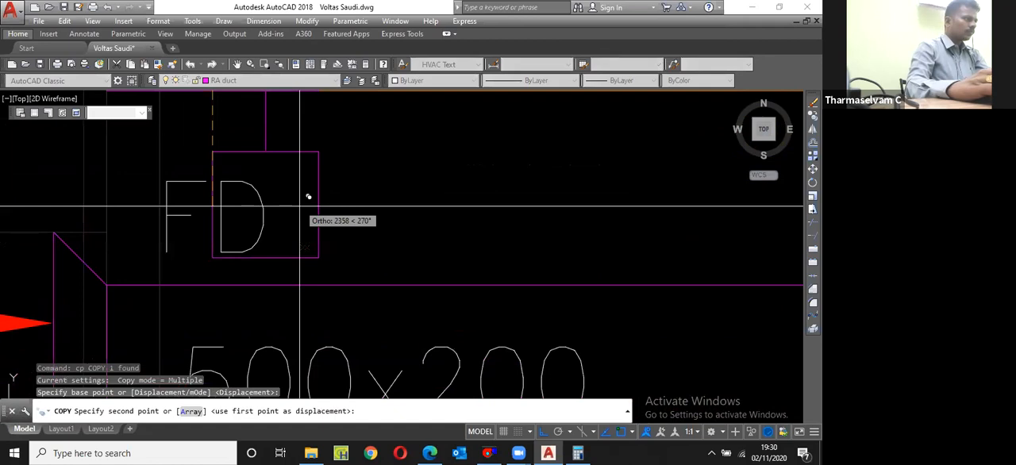
click(300, 198)
key(Escape)
Step: Move the copied FD label horizontally so it sits centred inside the 600x500 RA opening damper's actuator box
text(m)
key(Return)
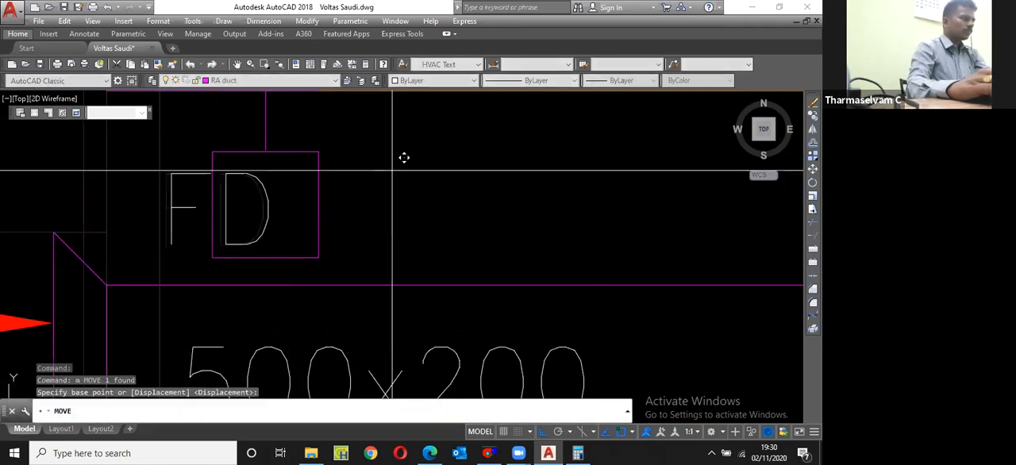
click(373, 170)
click(425, 168)
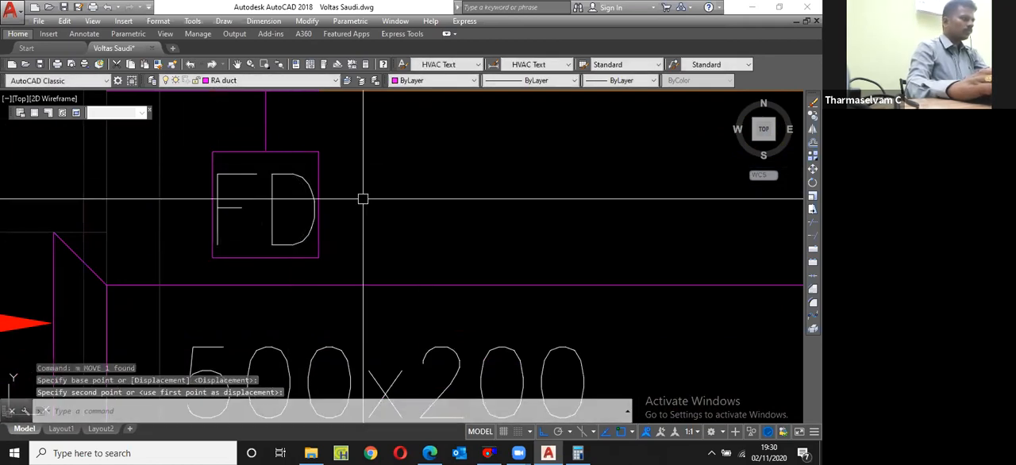
Step: Copy the FD label from the 600x500 RA opening's actuator box into the actuator box of the 500x200 duct's fire damper
scroll(363, 199, down, 2)
click(329, 205)
text(cp)
key(Return)
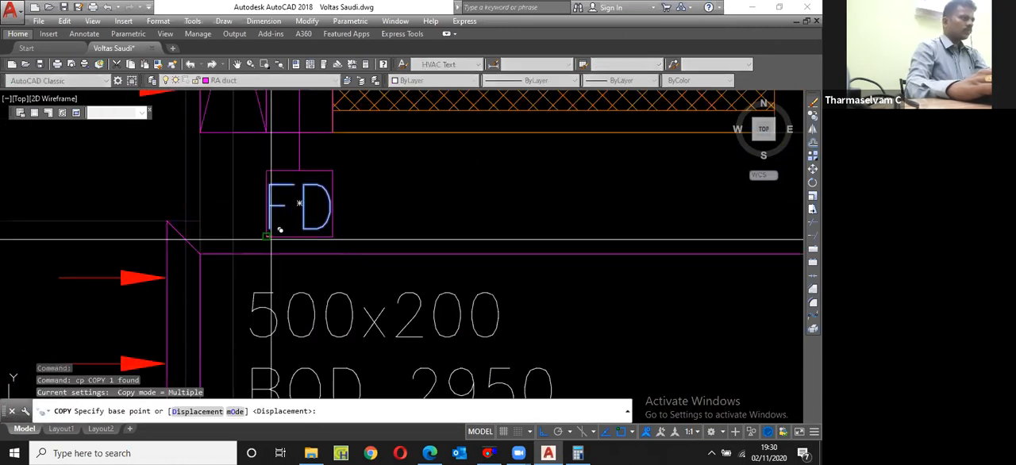
click(268, 236)
scroll(280, 230, down, 2)
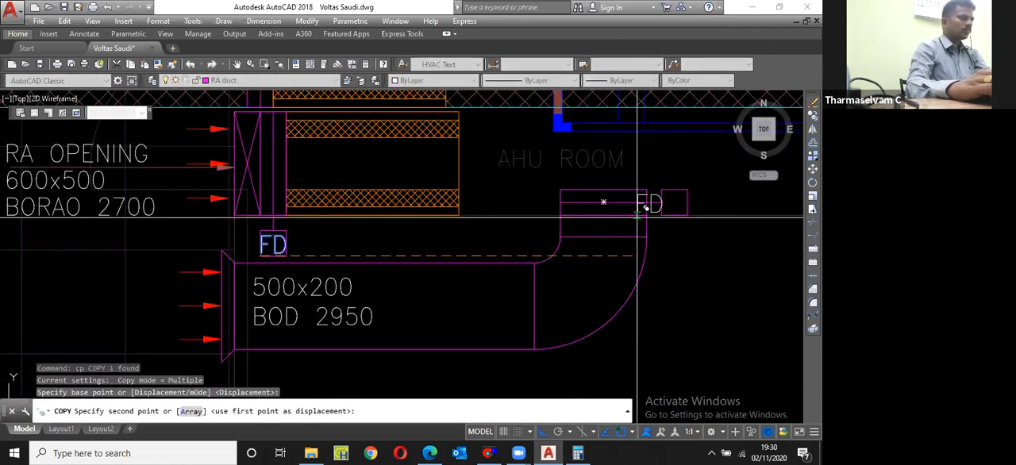
click(638, 214)
key(Escape)
Step: Copy the 600x500 RA opening's vertical fire damper with its actuator box and FD label about 611 mm horizontally over the sound attenuator
scroll(533, 300, down, 2)
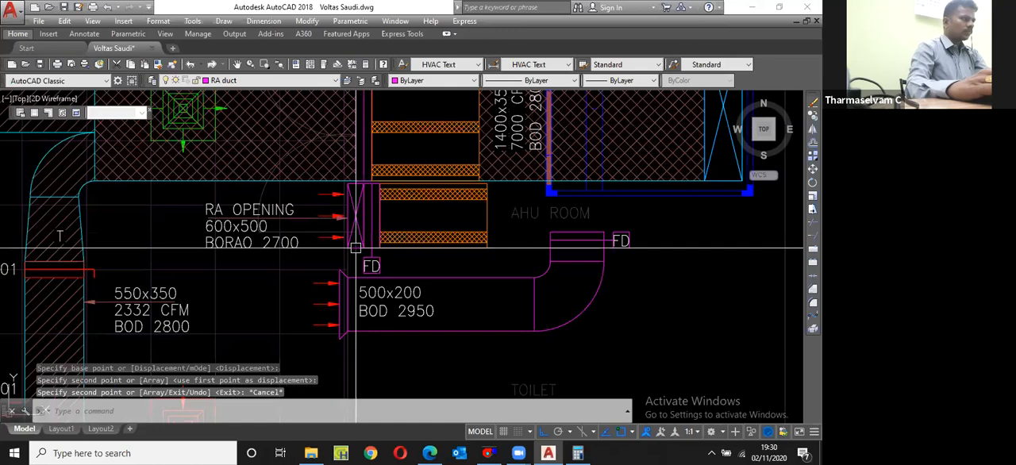
scroll(355, 248, up, 5)
click(373, 198)
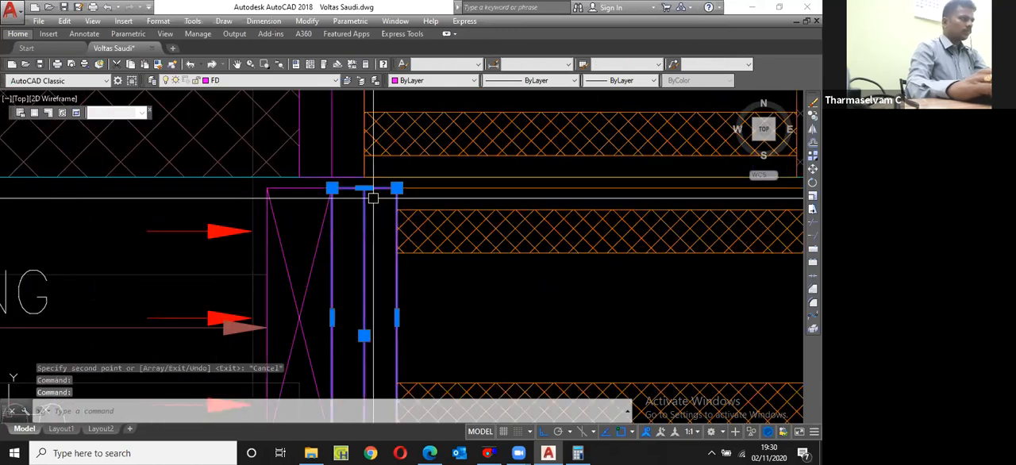
scroll(373, 198, down, 5)
scroll(378, 295, up, 3)
scroll(382, 297, up, 2)
click(406, 334)
click(353, 305)
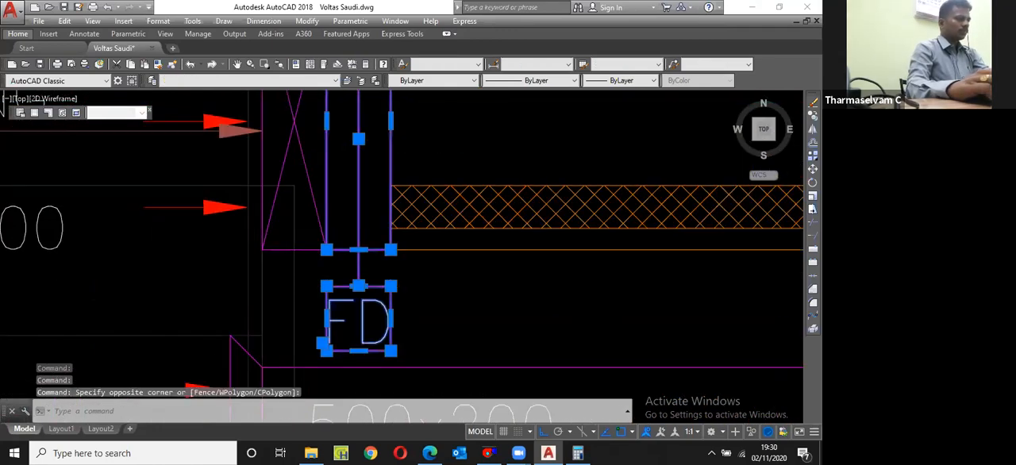
scroll(357, 309, down, 3)
text(cp)
key(Return)
click(423, 300)
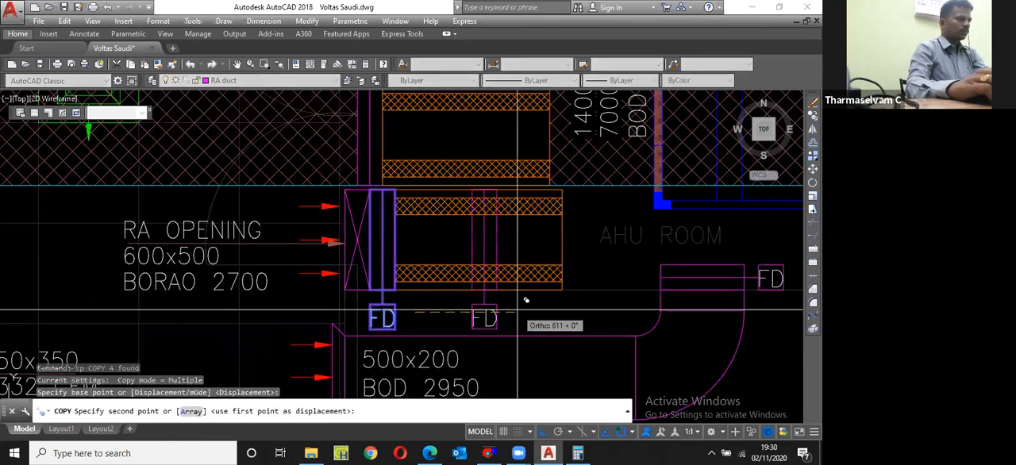
click(517, 309)
key(Escape)
Step: Move the labelled fire damper copy so its upper corner meets the upper corner of the 400x500 RA opening
click(461, 134)
click(520, 331)
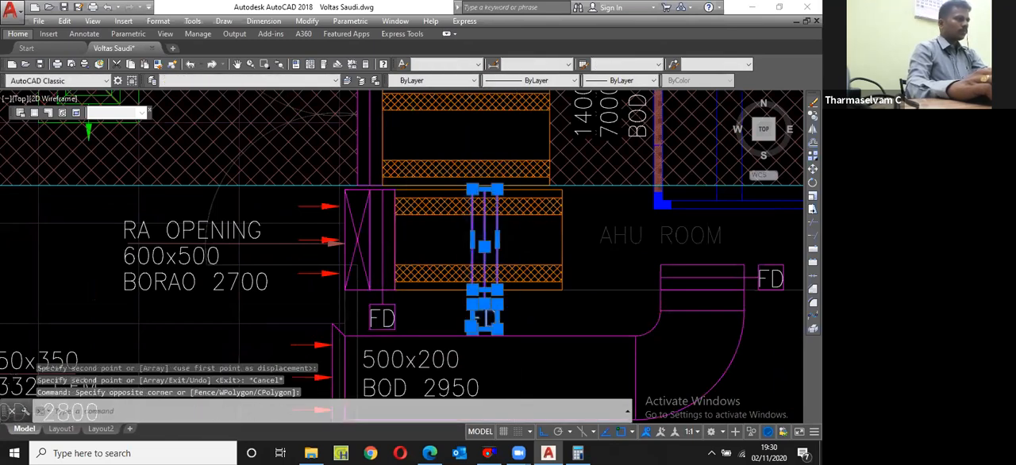
scroll(515, 325, down, 4)
scroll(518, 306, up, 2)
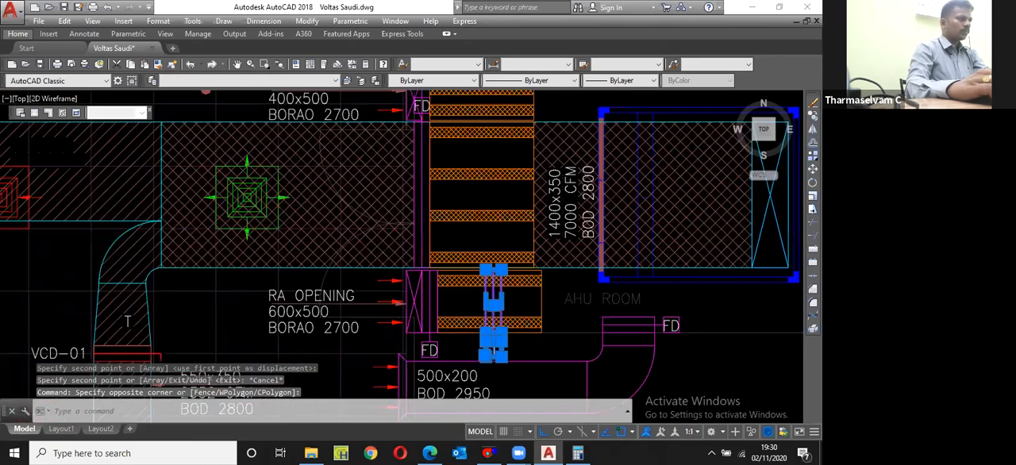
text(m)
key(Return)
scroll(523, 270, up, 2)
click(462, 270)
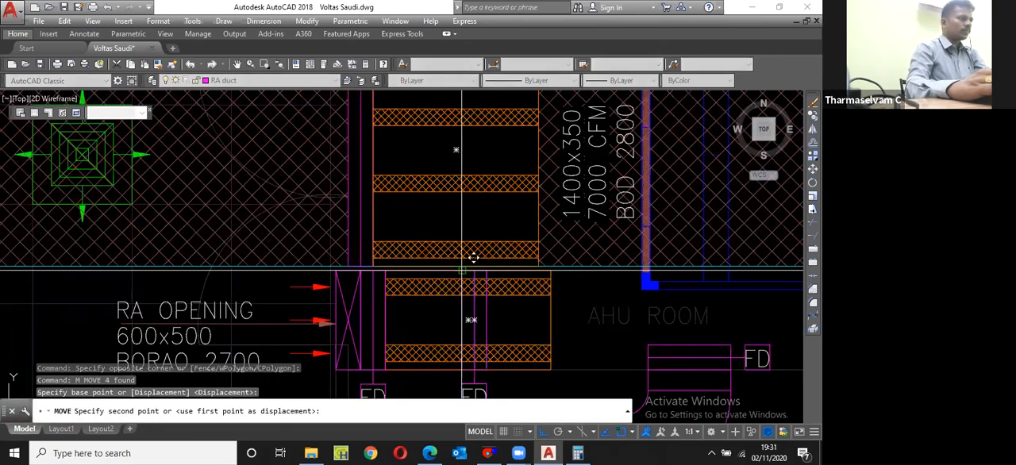
scroll(473, 257, down, 3)
scroll(428, 171, up, 5)
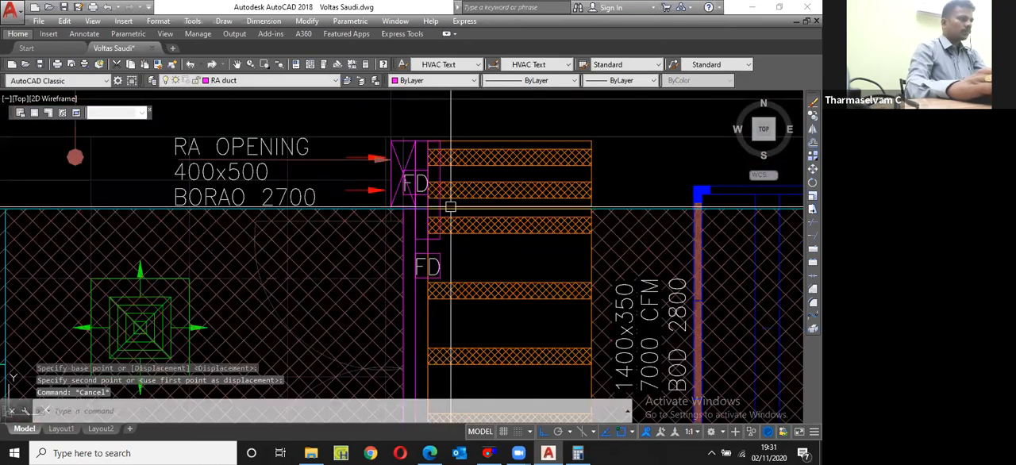
key(Escape)
Step: Move the copied damper's actuator box and FD label from below the damper to just above the 400x500 RA opening
click(487, 323)
click(471, 295)
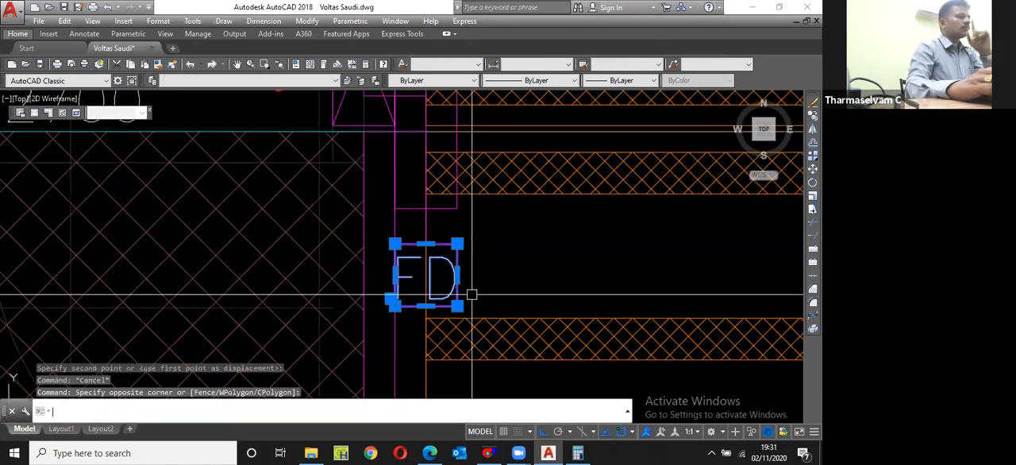
text(m)
key(Return)
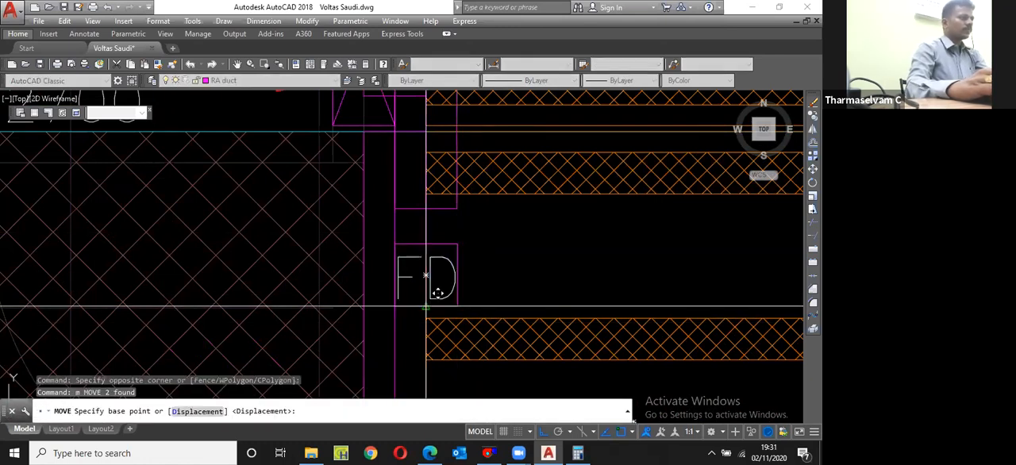
click(426, 306)
scroll(426, 307, down, 5)
scroll(429, 163, up, 5)
click(426, 163)
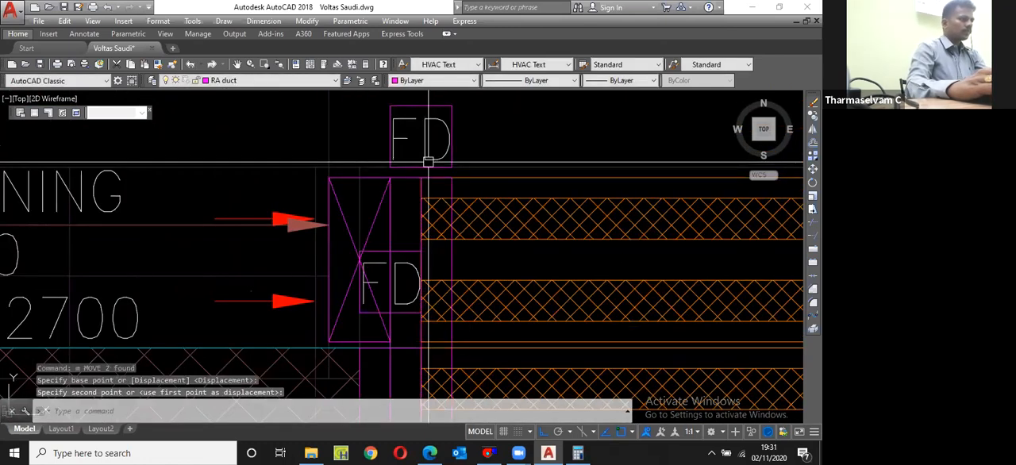
scroll(429, 162, down, 2)
key(Escape)
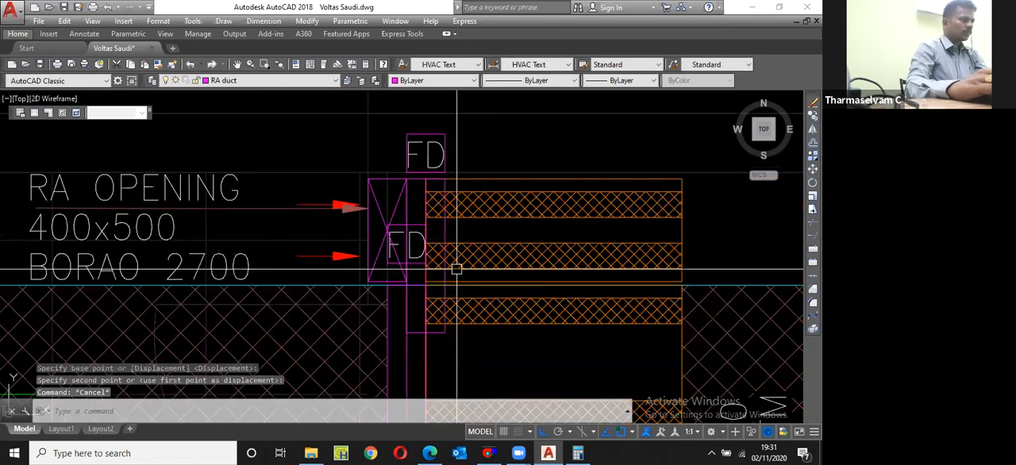
Step: Stretch the lower end of the copied fire damper up to the lower edge of the 400x500 RA opening
scroll(465, 367, up, 2)
text(s)
key(Return)
click(465, 368)
click(375, 314)
key(Return)
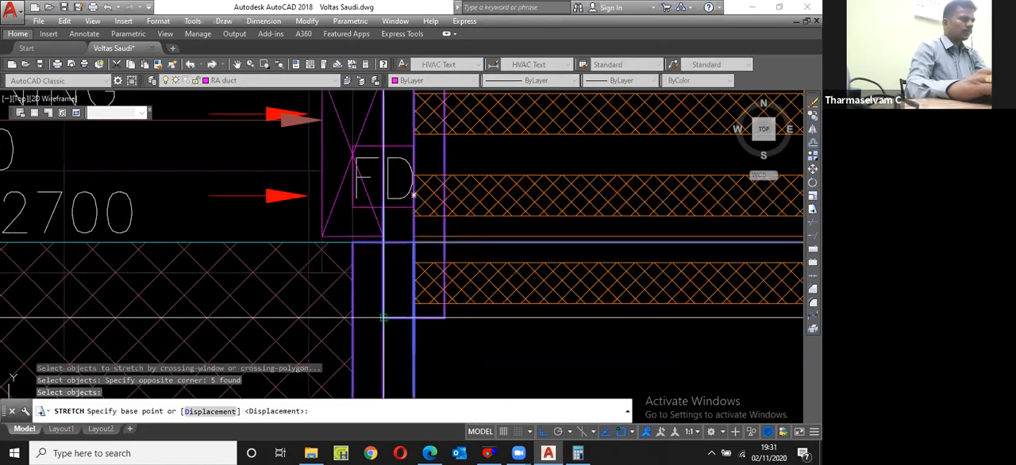
click(383, 318)
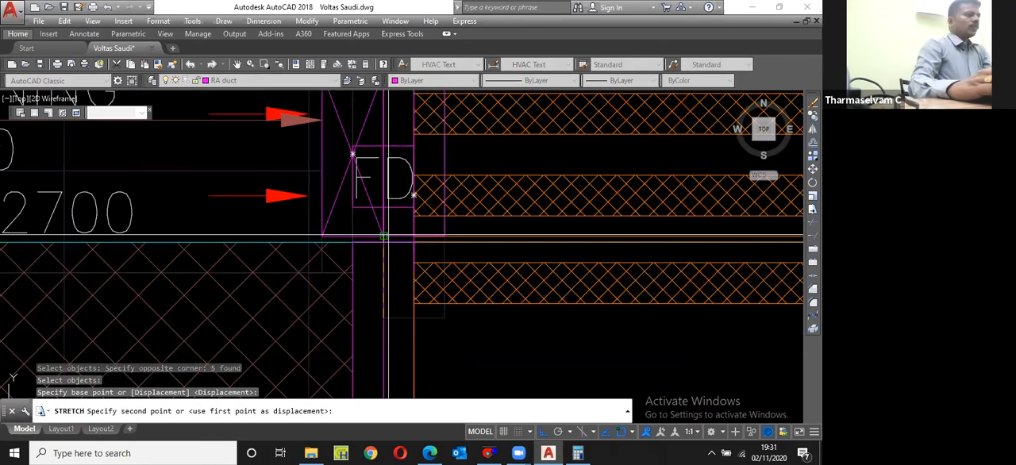
Step: Zoom to the drawing's extents and save the drawing
scroll(461, 254, down, 5)
scroll(460, 254, down, 8)
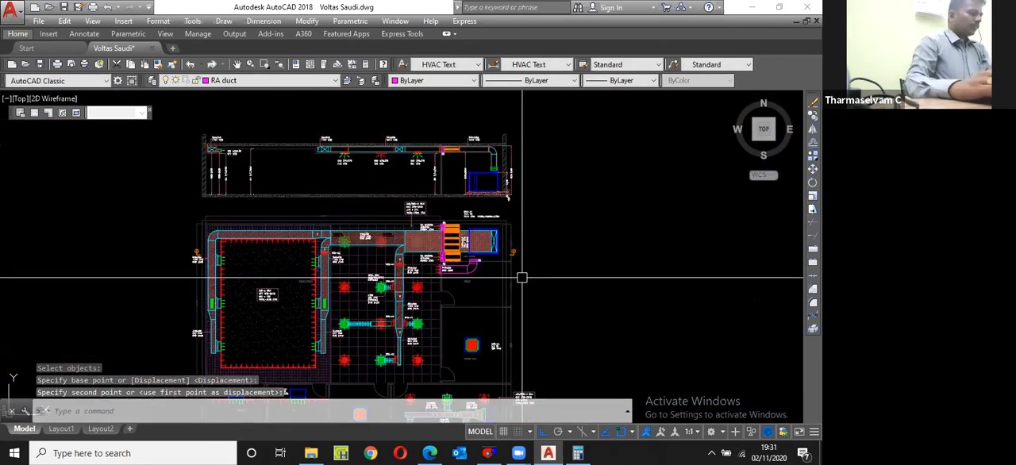
scroll(479, 260, up, 6)
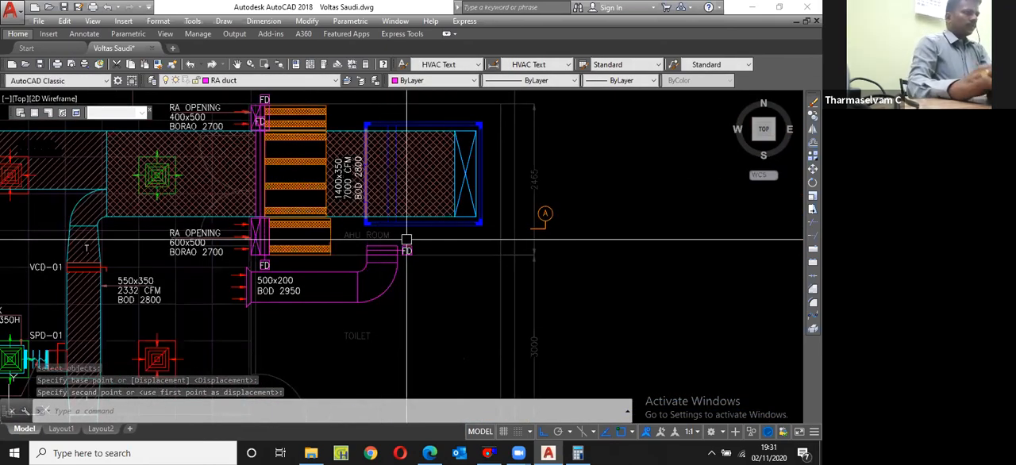
key(Escape)
text(z)
key(Return)
text(e)
key(Return)
key(ctrl+s)
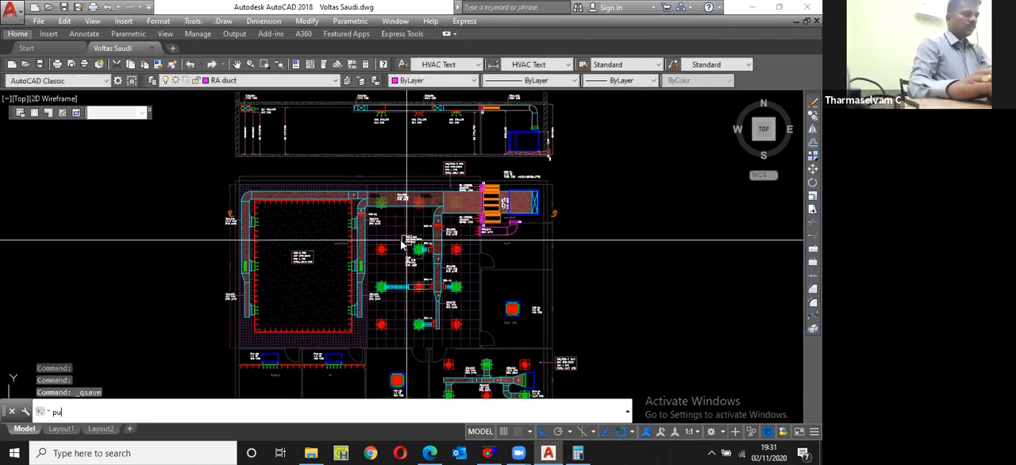
Step: Check the drawing for unused items with Purge, including blocks, layers and styles
text(PU)
key(Return)
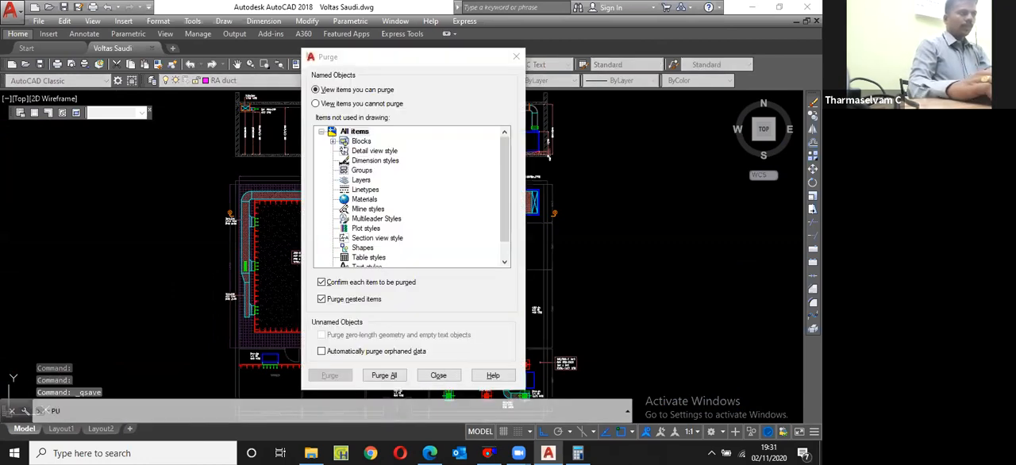
click(439, 375)
Step: Copy the AHU-01 label text to the empty area right of the AHU room plan
scroll(492, 202, down, 2)
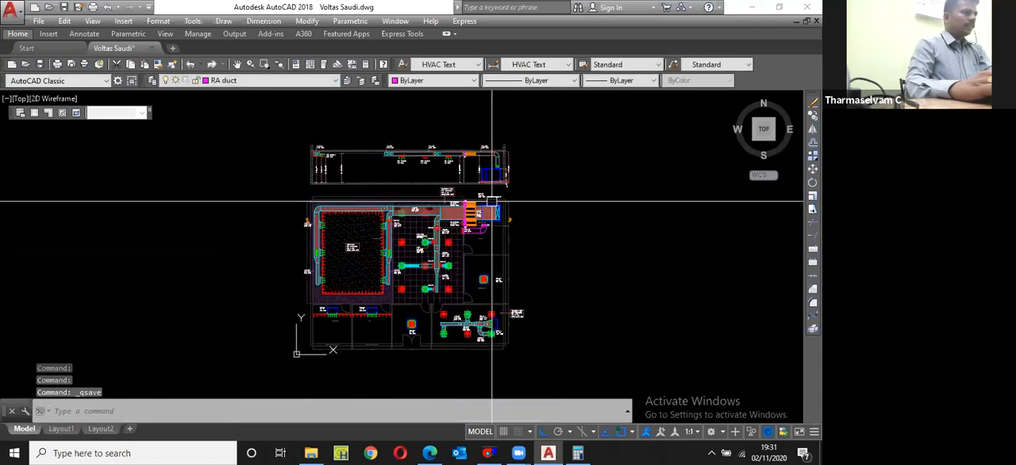
scroll(492, 202, up, 5)
click(368, 158)
text(co)
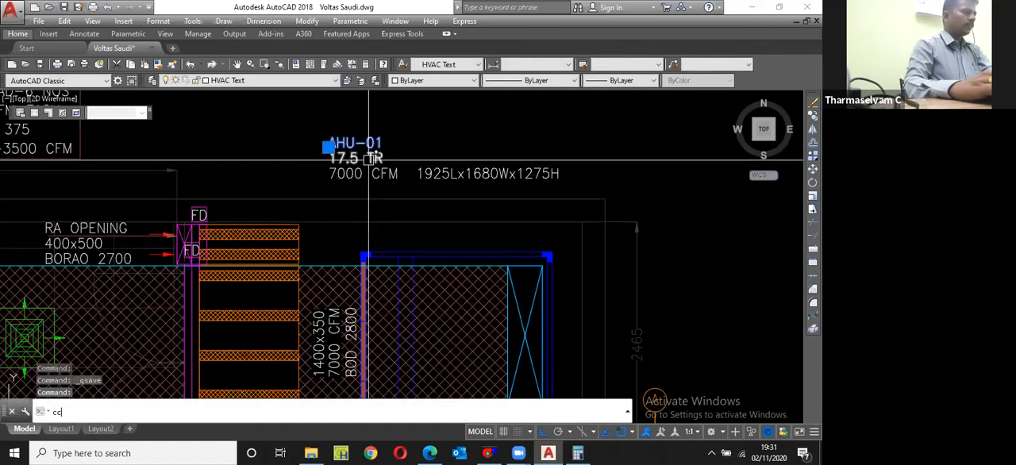
key(Return)
click(369, 158)
scroll(373, 183, down, 4)
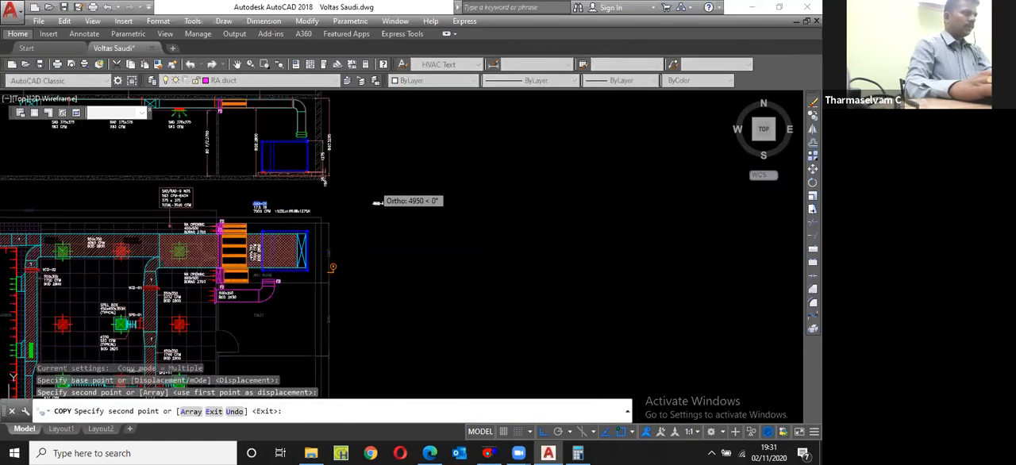
key(Escape)
Step: Change the copied AHU-01 text to "LEGEND:"
scroll(381, 203, up, 5)
scroll(385, 205, up, 2)
click(391, 203)
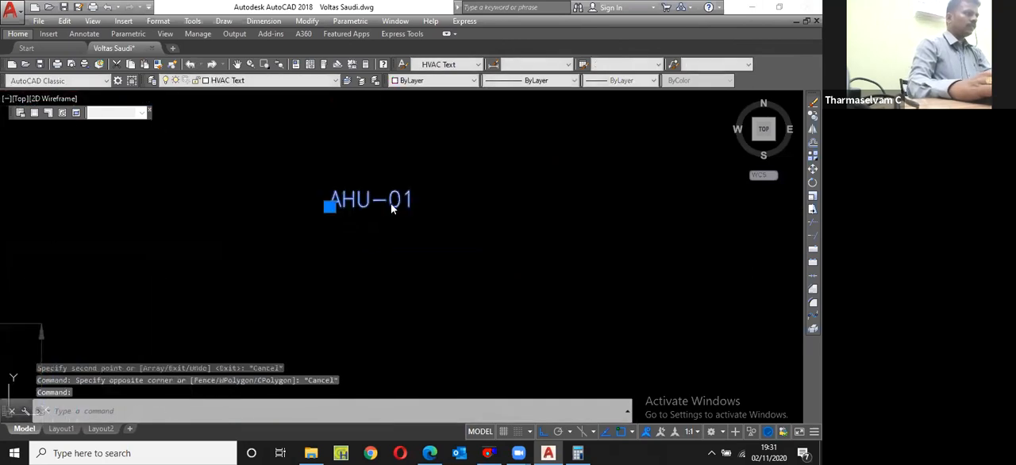
double_click(391, 203)
text(LEGE)
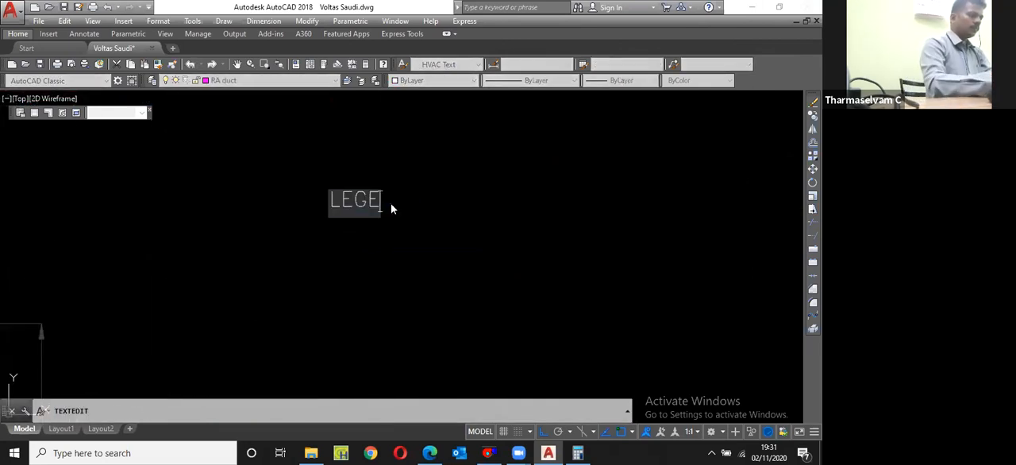
text(ND:)
key(Return)
scroll(389, 210, down, 4)
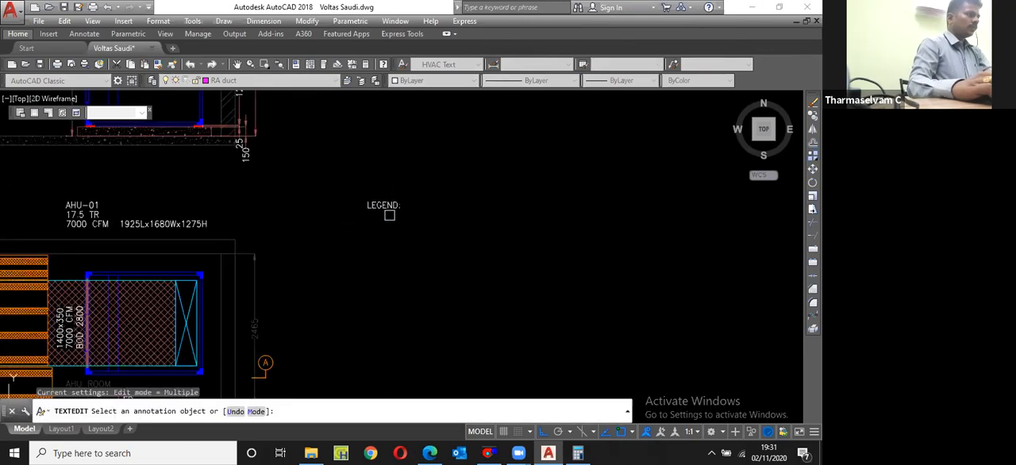
scroll(237, 223, down, 4)
key(Escape)
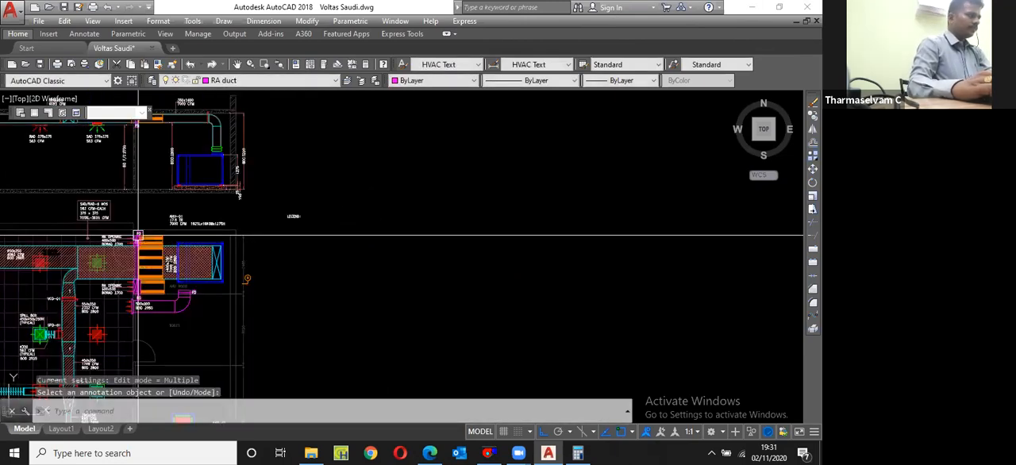
Step: Draw a rectangle over the left end of the meeting room's 300x200 duct
scroll(137, 236, down, 3)
scroll(30, 325, up, 3)
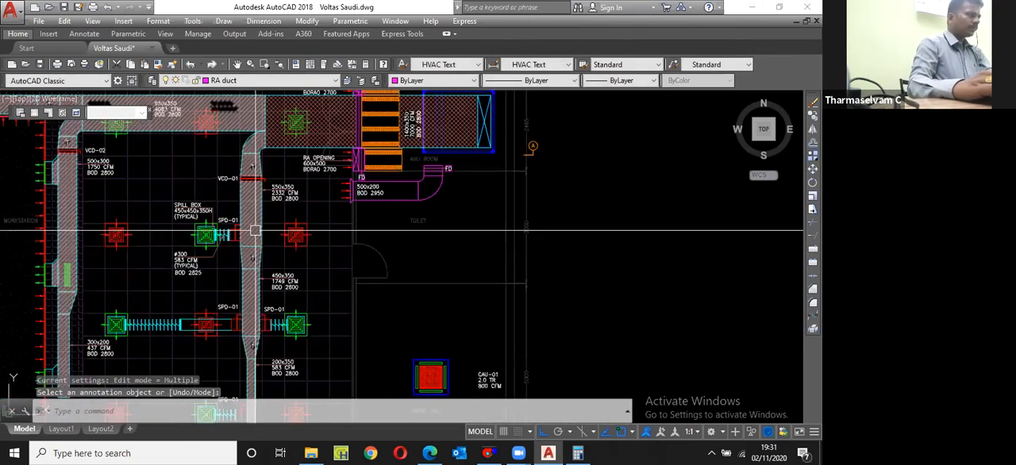
scroll(254, 230, down, 2)
scroll(288, 219, down, 2)
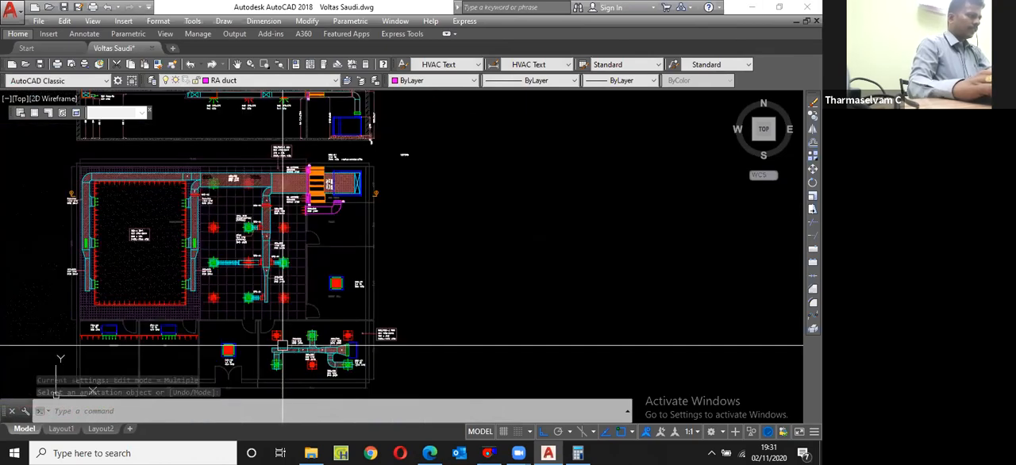
scroll(282, 345, up, 4)
text(r)
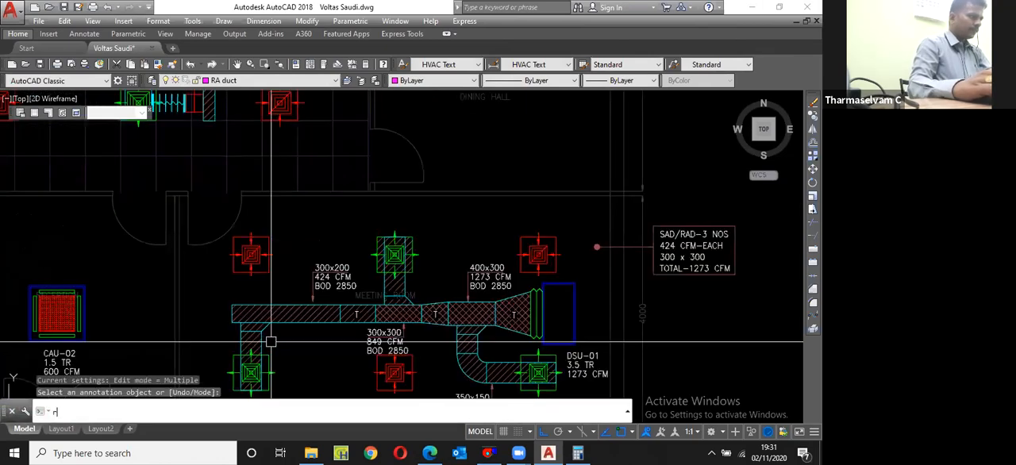
text(ec)
key(Return)
scroll(221, 311, up, 2)
click(238, 302)
click(319, 329)
Step: Copy the new rectangle from the meeting room duct to just below the LEGEND: heading, with Ortho off
click(314, 330)
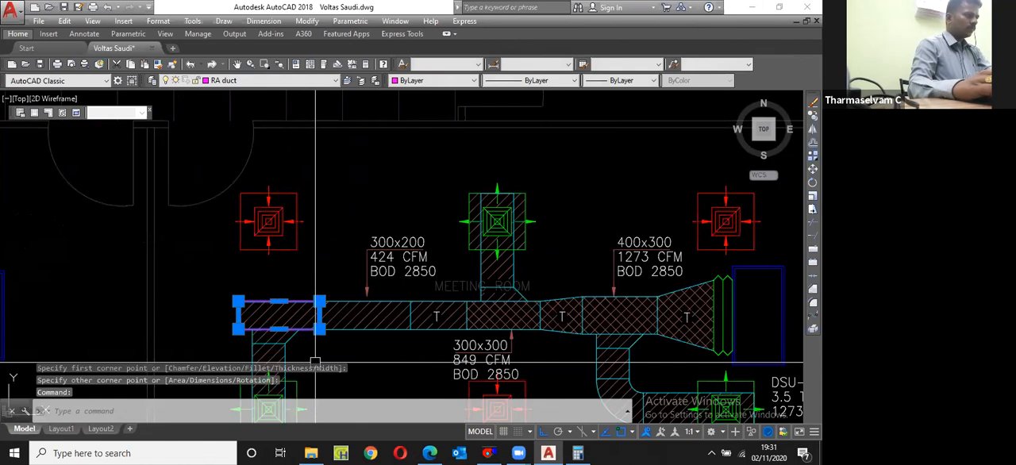
text(cp)
key(Return)
click(319, 329)
scroll(335, 353, down, 4)
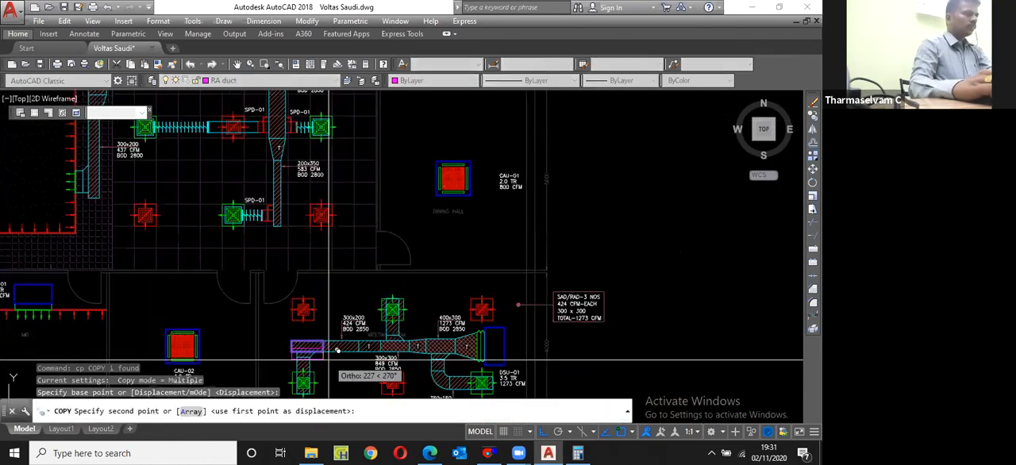
key(F8)
scroll(335, 351, down, 3)
scroll(407, 254, up, 7)
click(443, 248)
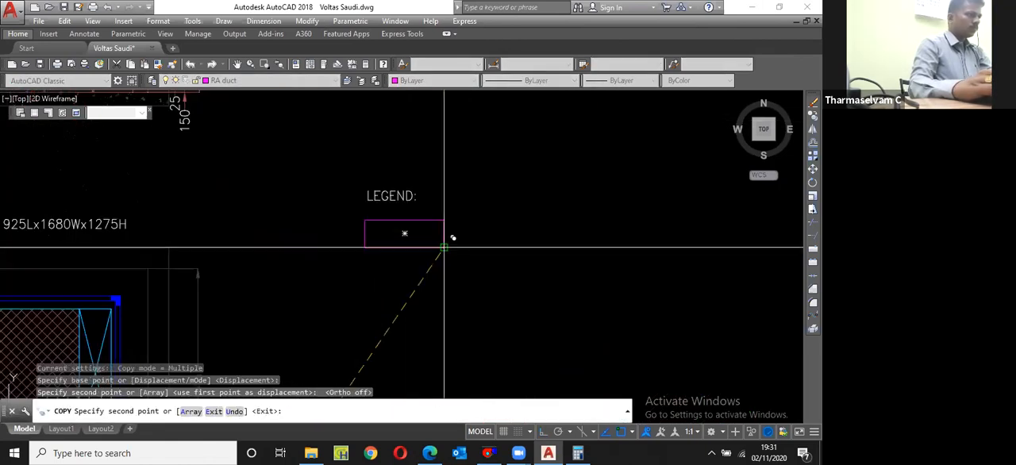
key(Escape)
Step: Copy the LEGEND: text to the right of the legend rectangle
scroll(405, 196, up, 2)
click(404, 196)
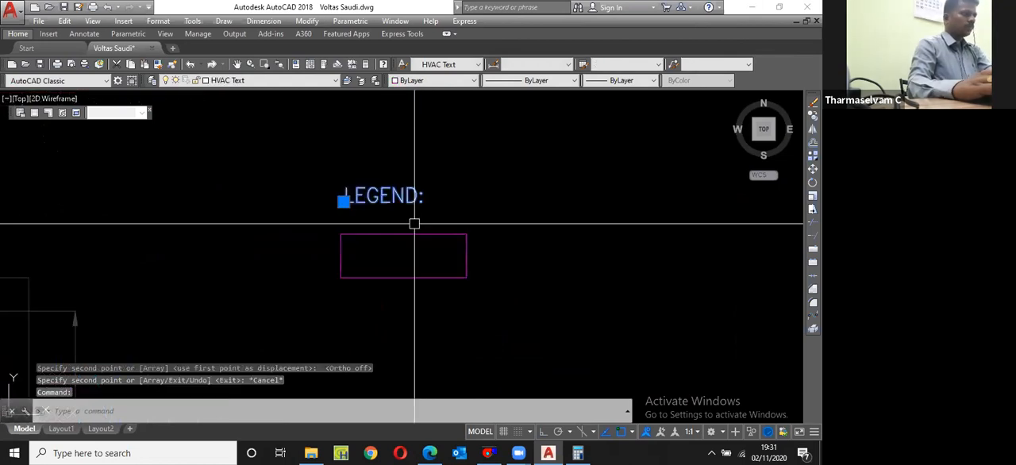
text(cp)
key(Return)
click(343, 201)
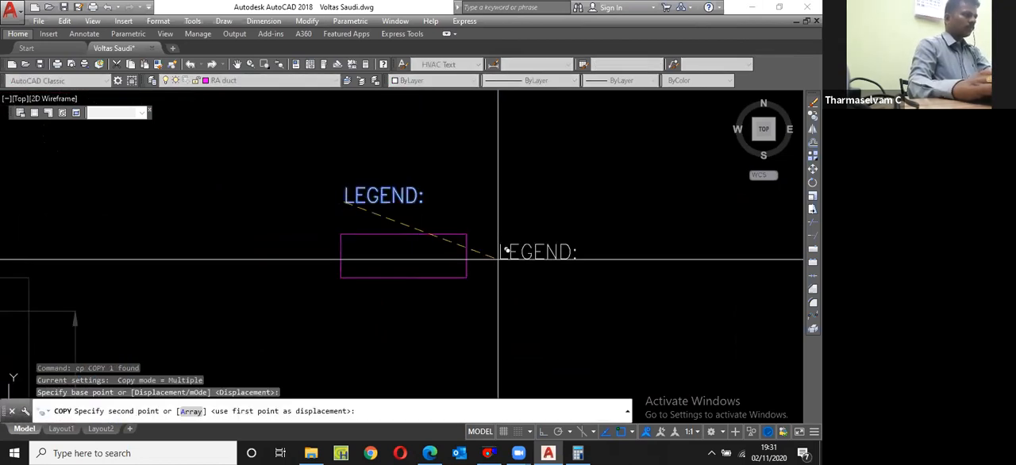
click(497, 259)
key(Escape)
key(Return)
key(Escape)
Step: Match the legend rectangle's properties to the supply air duct at the AHU
scroll(497, 260, down, 4)
text(ma)
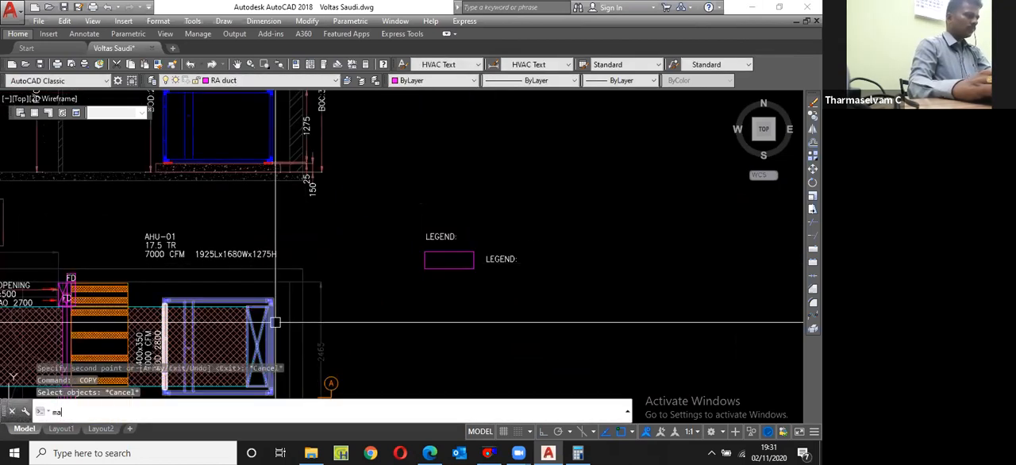
key(Return)
scroll(274, 322, up, 4)
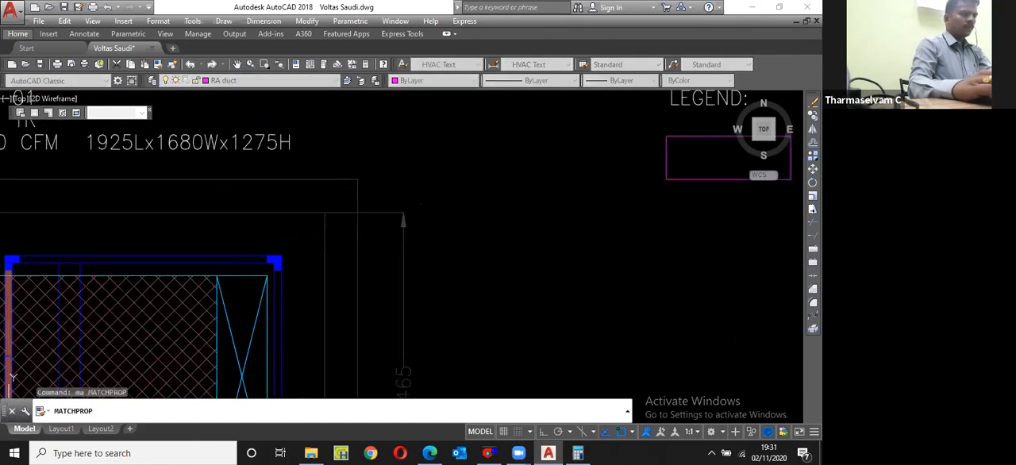
click(267, 311)
scroll(320, 310, down, 4)
click(508, 255)
key(Escape)
Step: Change the text beside the legend rectangle to "- SUPPLY AIR DUCT"
scroll(539, 249, up, 4)
double_click(543, 244)
key(BackSpace)
text(- SUPPLY AIR)
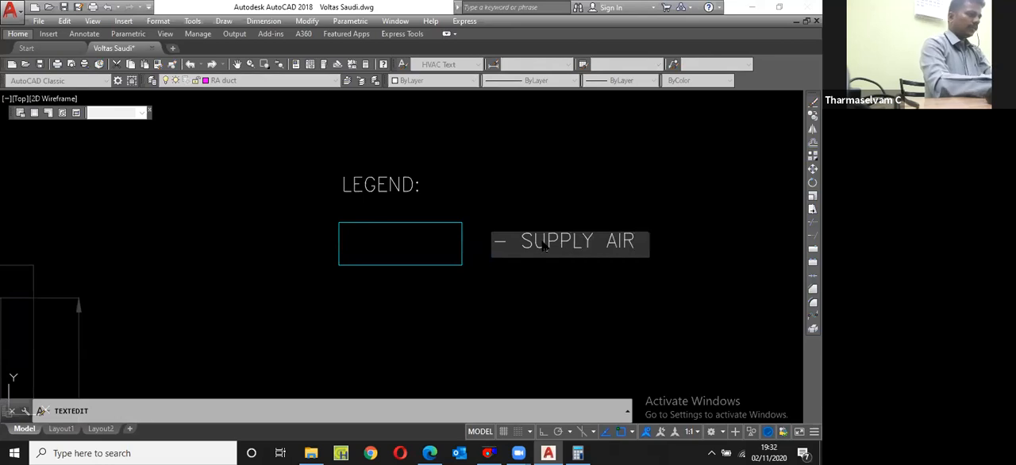
text( DUCT)
key(Return)
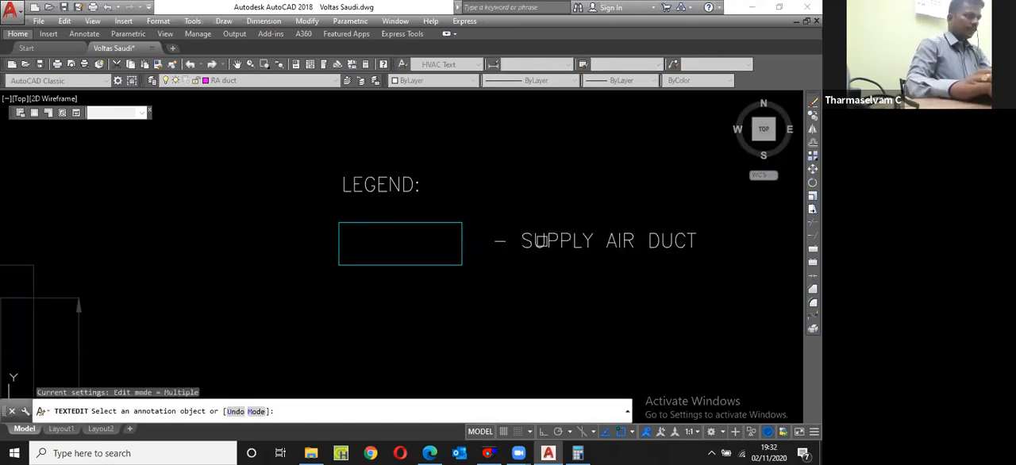
key(Return)
Step: Copy the supply air duct rectangle and its text straight down as a second legend entry, with Ortho on
scroll(473, 257, down, 2)
click(500, 269)
click(454, 241)
text(c)
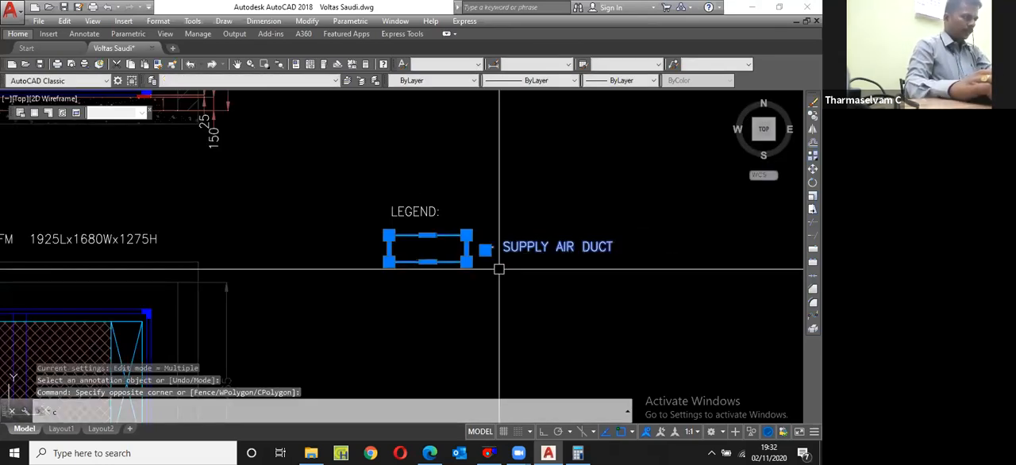
text(p)
key(Return)
click(489, 248)
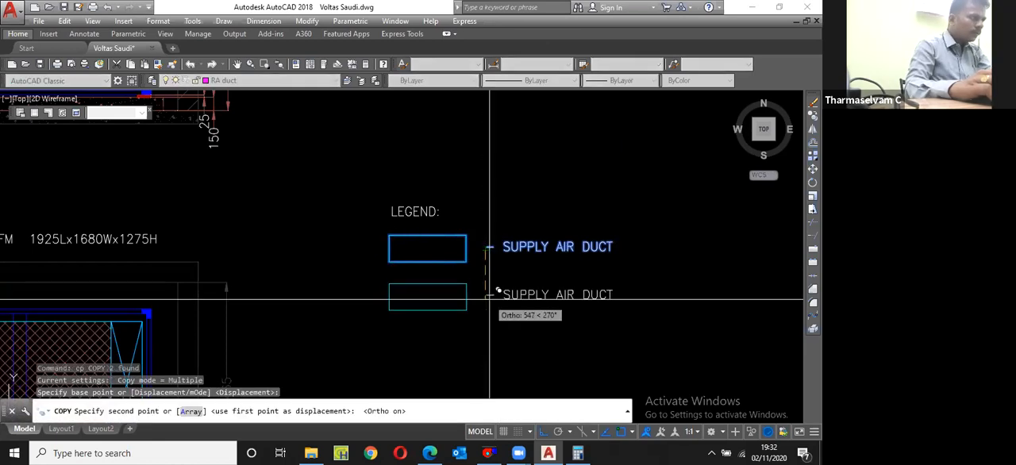
click(498, 293)
scroll(488, 284, down, 2)
key(Escape)
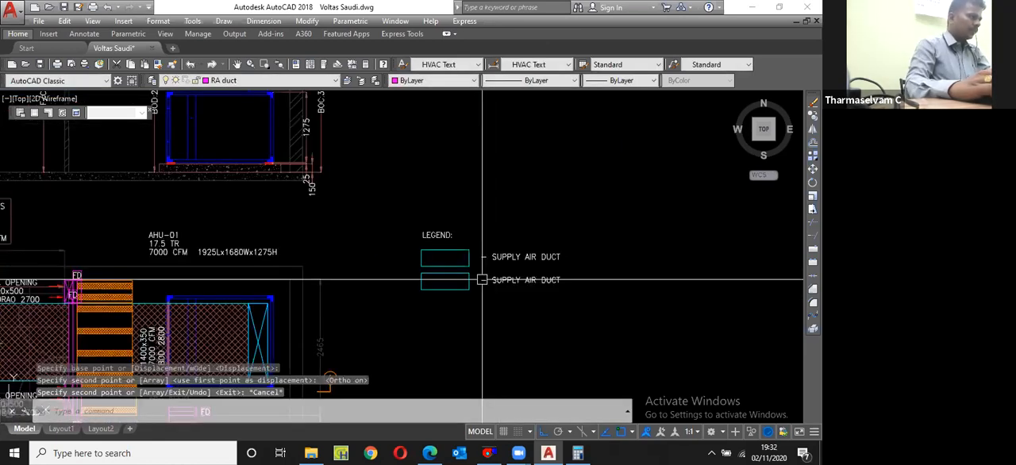
Step: Match the second legend rectangle's properties to the magenta 500x200 return duct near the toilet
middle_drag(482, 280, 647, 154)
text(ma)
key(Return)
click(290, 298)
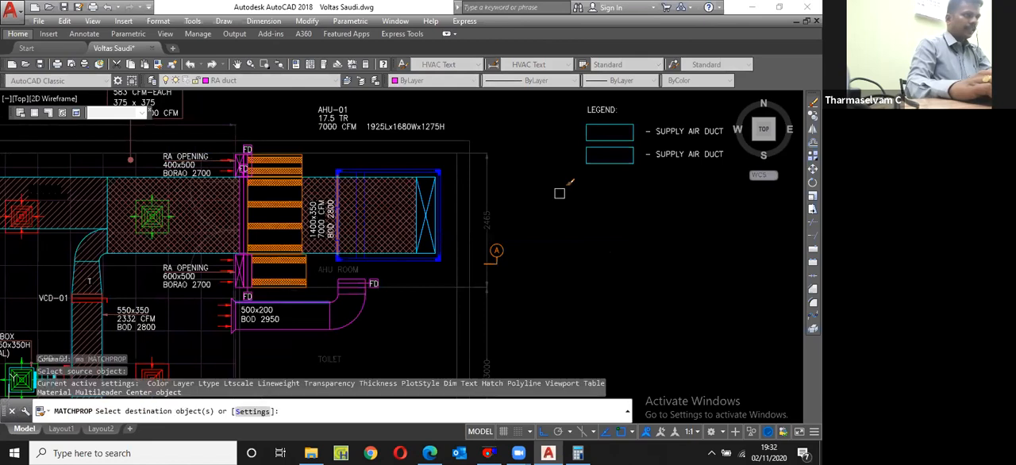
click(612, 167)
scroll(612, 165, up, 5)
key(Escape)
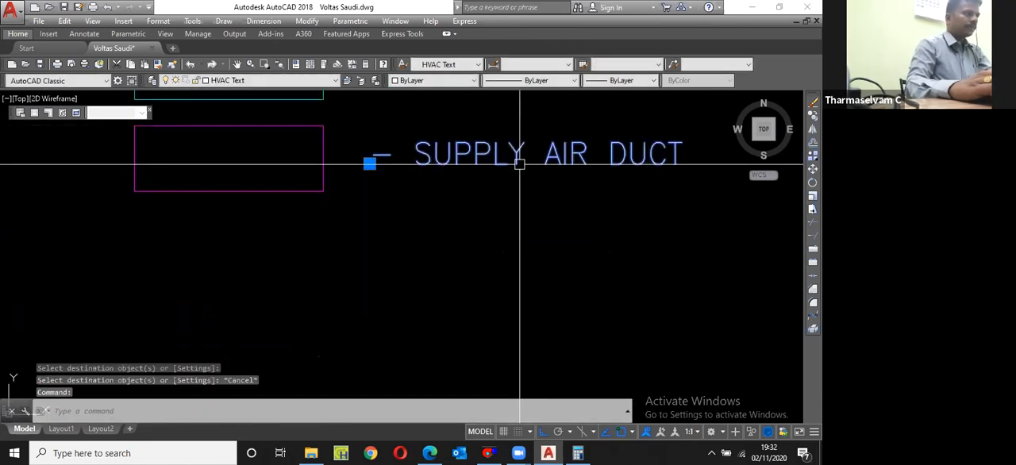
Step: Change the second legend entry's text to "- RETURN AIR DUCT"
double_click(411, 171)
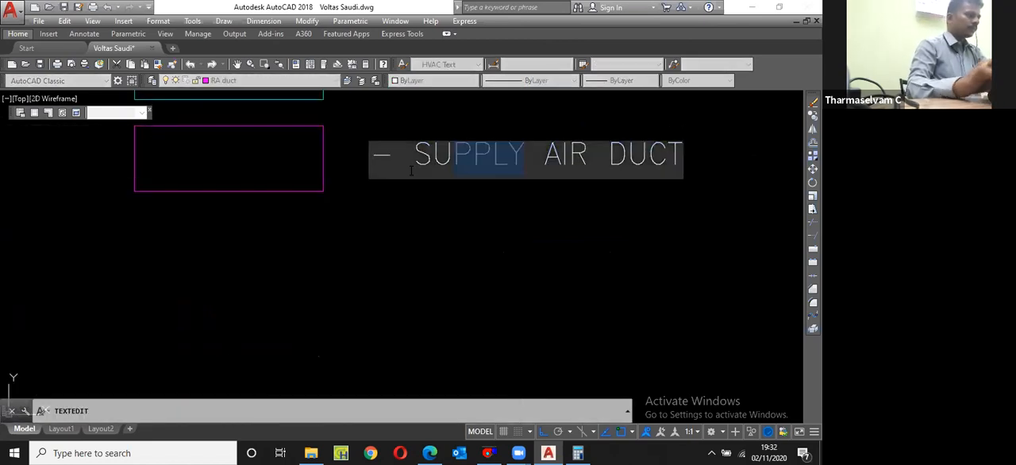
text(RETURN)
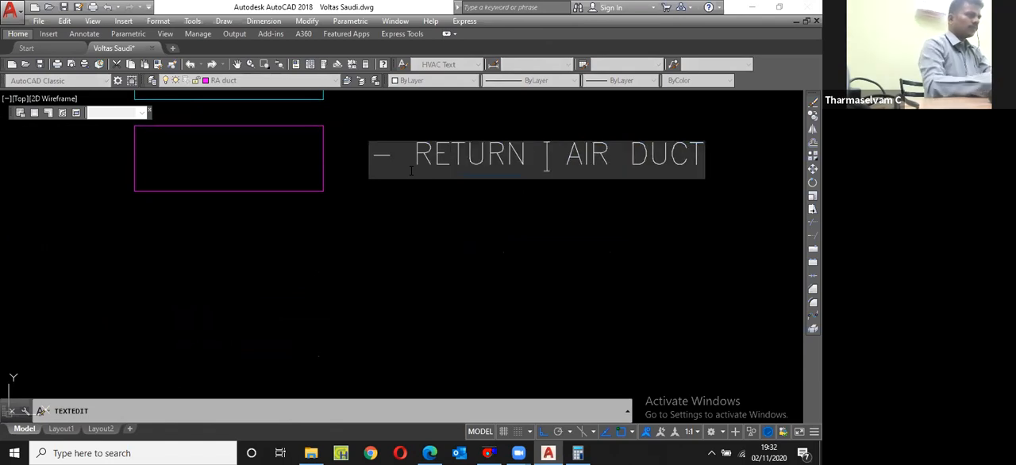
key(Return)
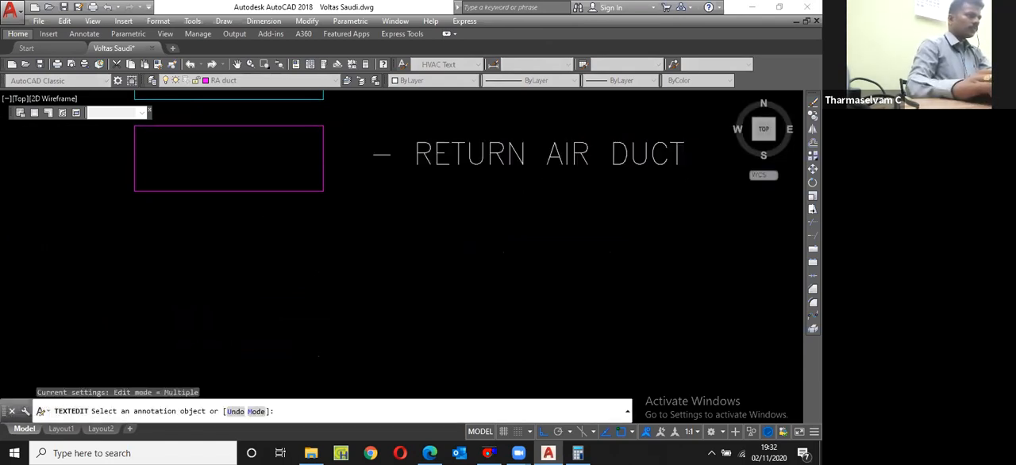
key(Return)
Step: Copy the supply air duct legend entry below the return air duct entry as a third row
click(410, 179)
click(347, 165)
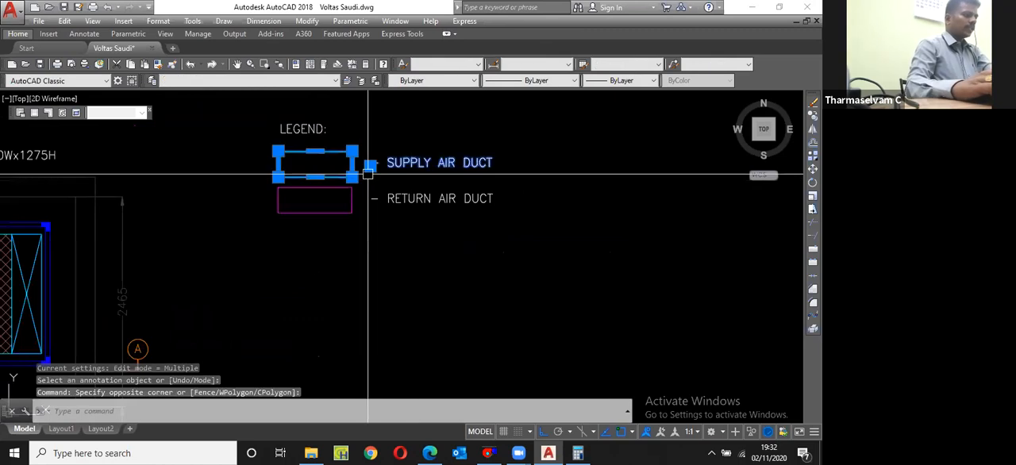
text(cp)
key(Return)
click(352, 153)
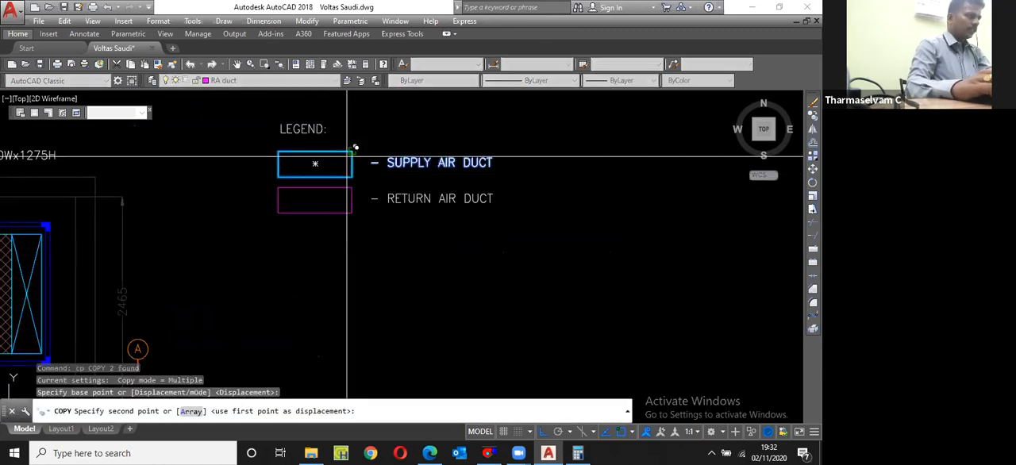
click(351, 227)
key(Escape)
Step: Hatch the inside of the third legend rectangle
text(h)
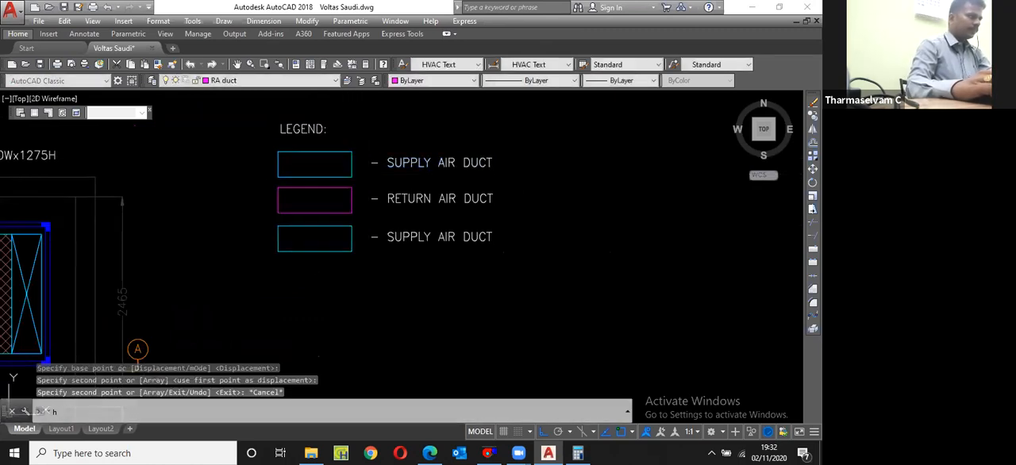
key(Return)
click(326, 243)
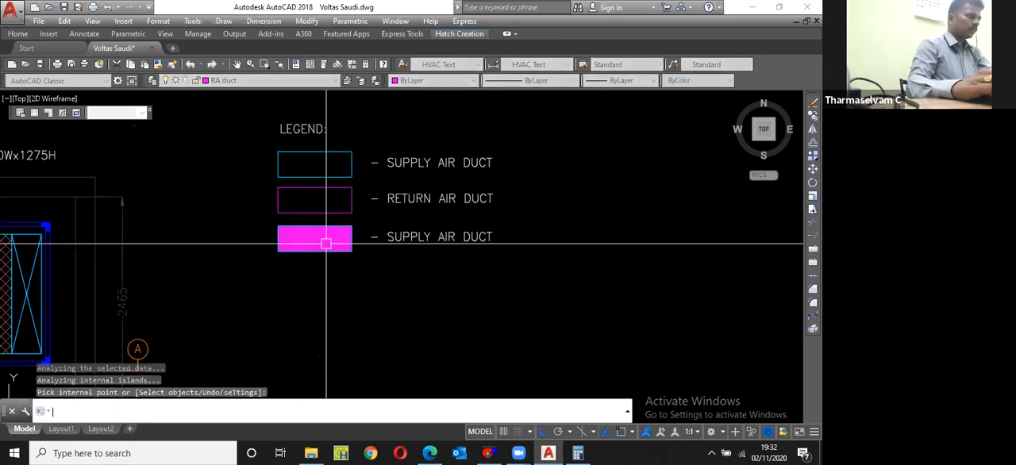
key(Return)
Step: Match the third legend rectangle's hatch to the crosshatch of the supply duct at the AHU
text(ma)
key(Return)
scroll(364, 231, down, 2)
click(123, 269)
scroll(310, 236, up, 4)
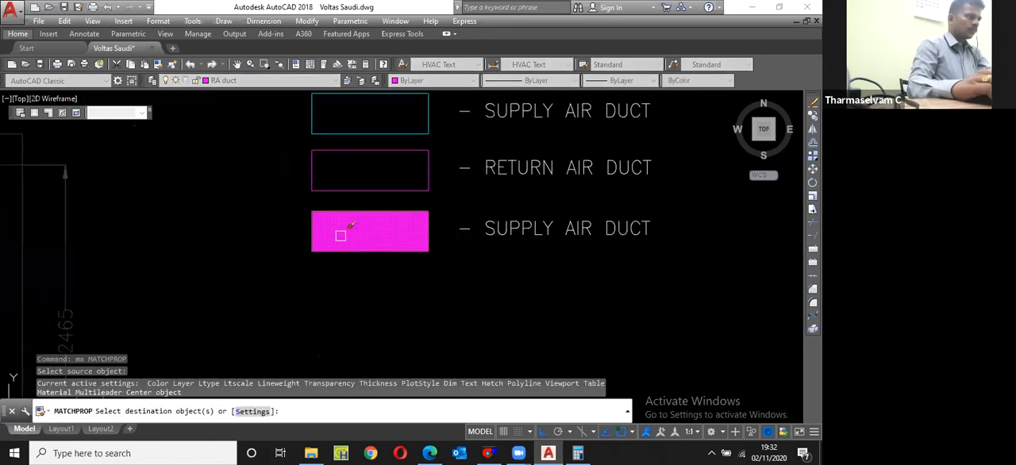
click(340, 236)
key(Return)
Step: Change the third legend entry's text to "- ACOUSTIC INSULATION"
double_click(489, 232)
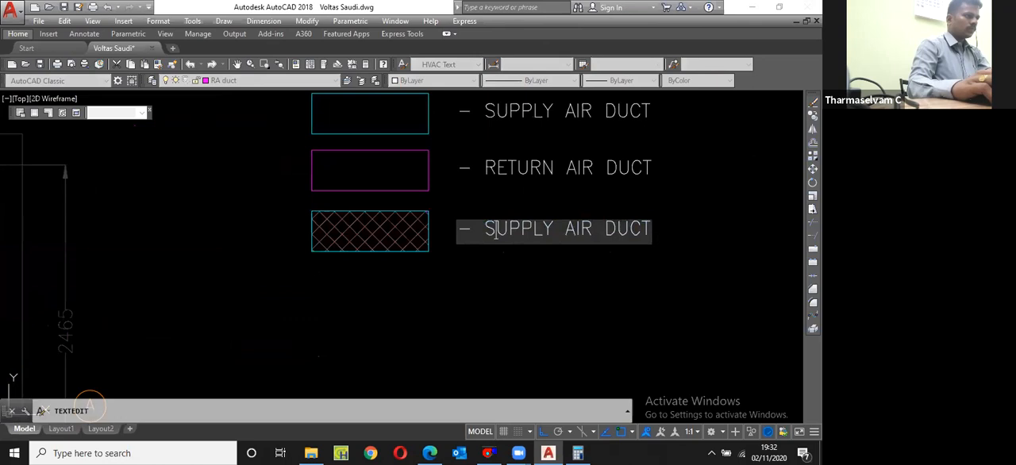
text(ACO)
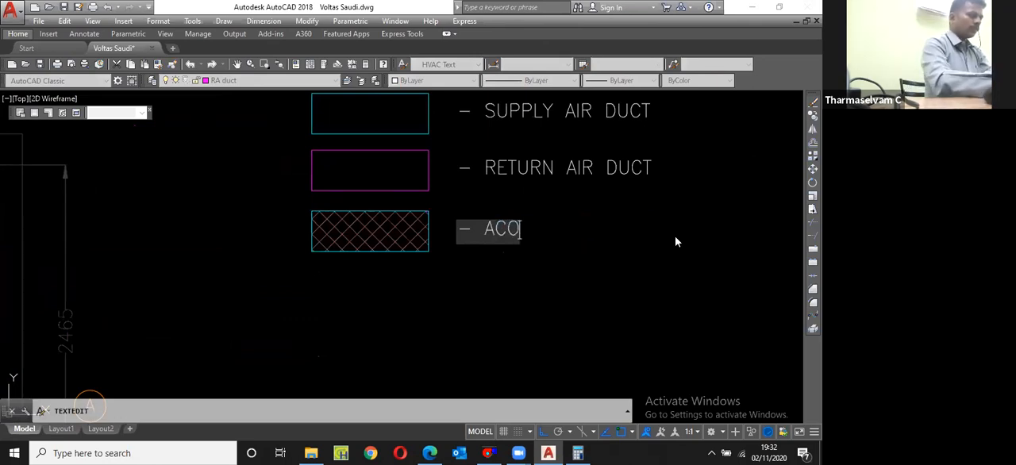
text(USTIC IN)
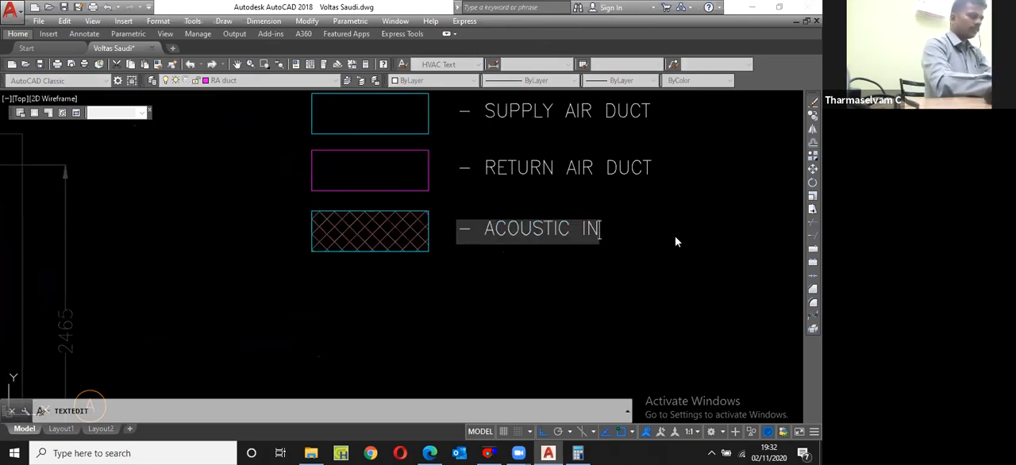
text(SULATION)
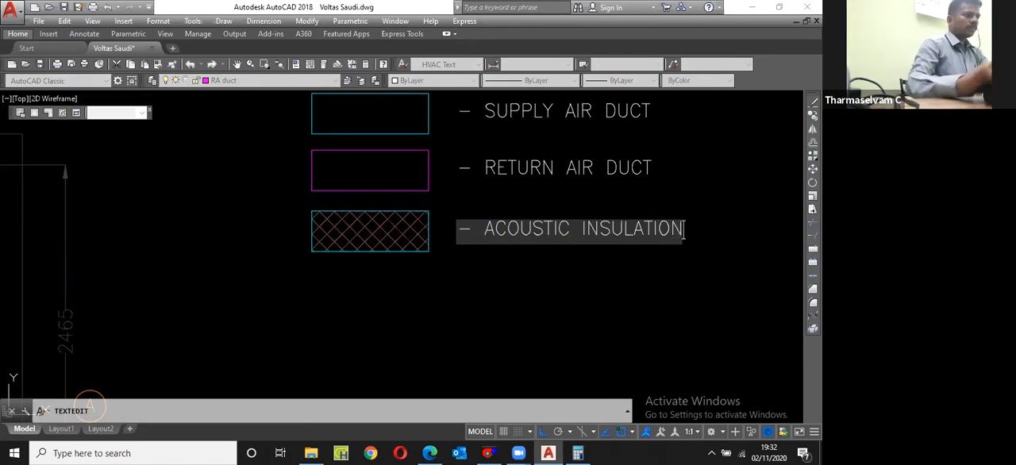
key(Return)
Step: Copy the acoustic insulation legend entry, with its hatched rectangle and text, directly below as a fourth row
click(530, 279)
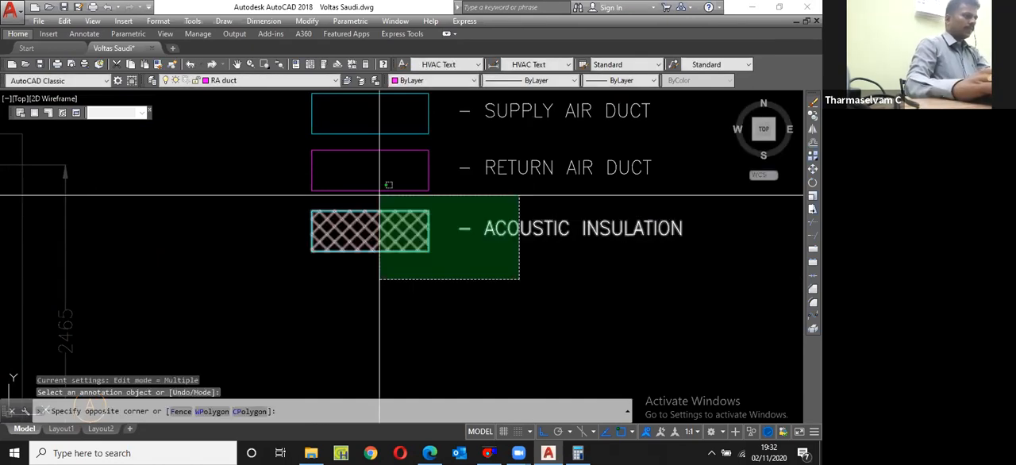
click(312, 201)
text(cp)
key(Return)
scroll(449, 203, down, 2)
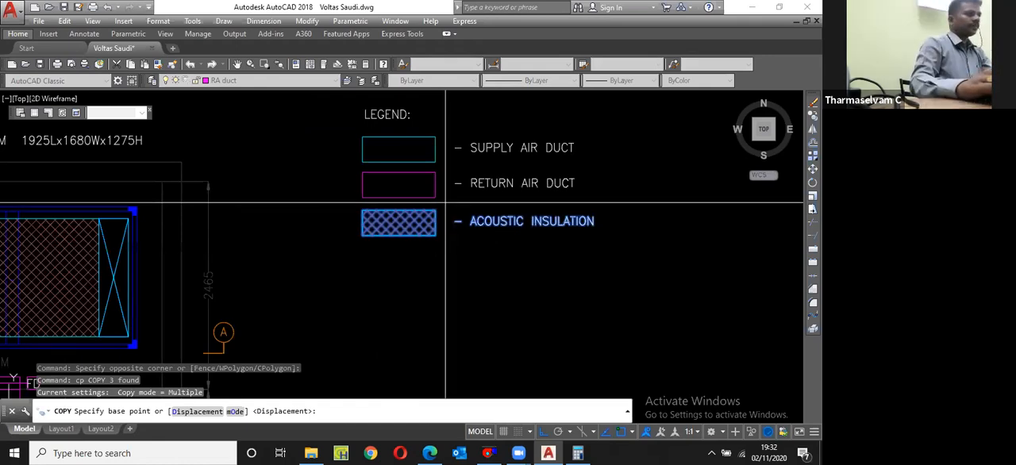
click(455, 184)
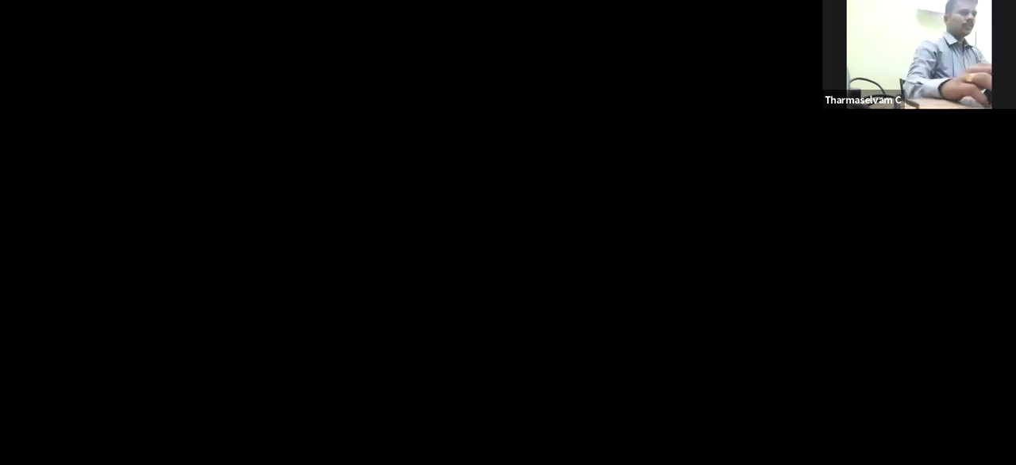
Step: Match the fourth legend rectangle's hatch to the diagonal hatch of the supply duct beyond the acoustic section
scroll(200, 225, down, 4)
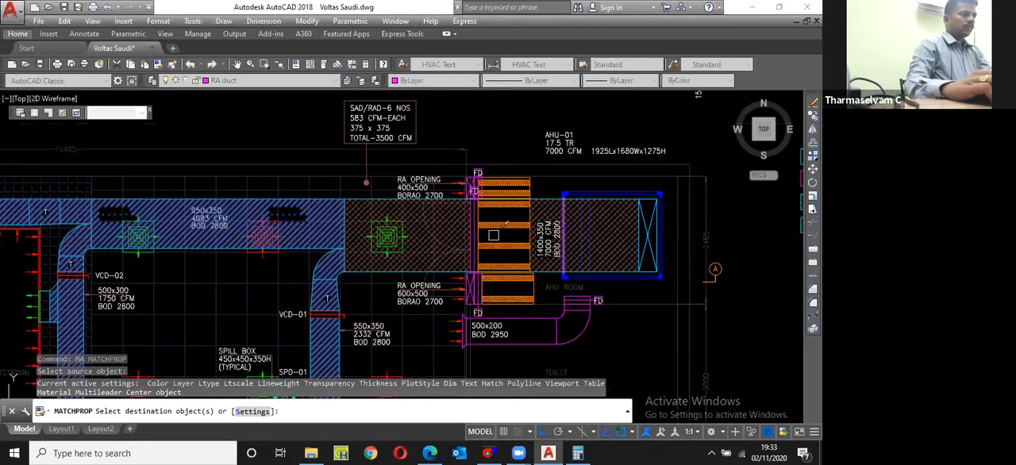
scroll(607, 240, down, 5)
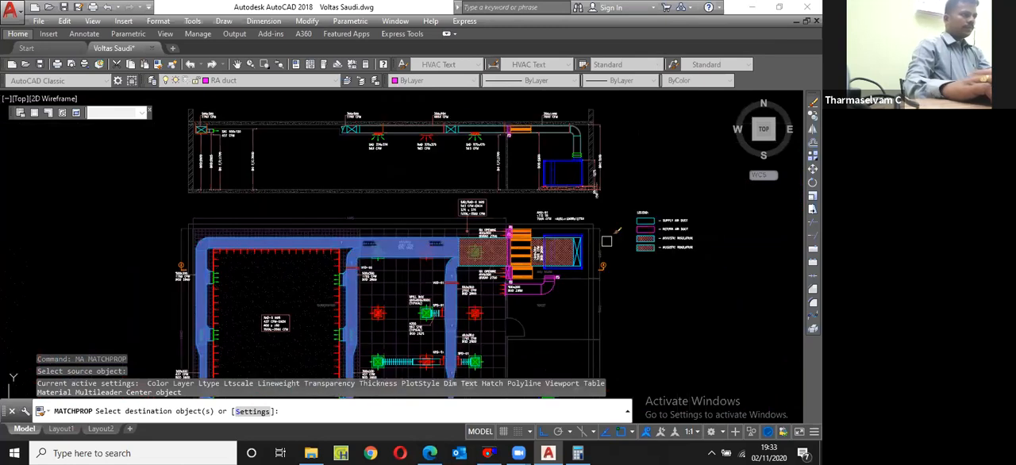
scroll(606, 241, up, 8)
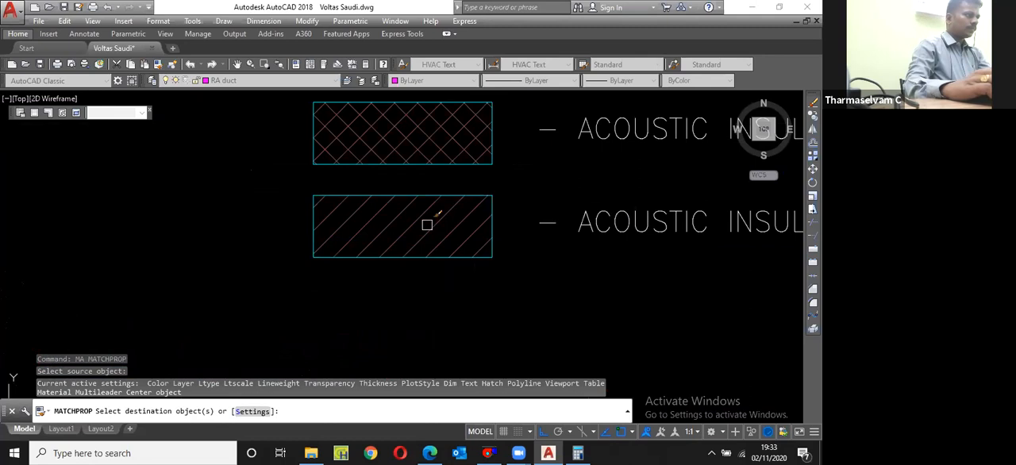
scroll(368, 235, down, 4)
key(Escape)
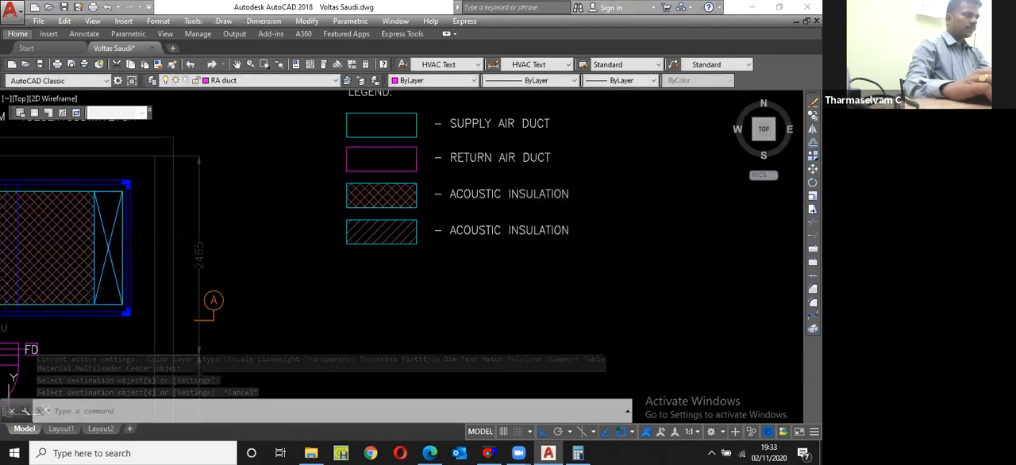
Step: Change the fourth legend entry's text to "- THERMAL INSULATION" and save the drawing
double_click(498, 236)
key(BackSpace)
key(BackSpace)
key(BackSpace)
key(BackSpace)
key(BackSpace)
key(BackSpace)
key(BackSpace)
key(BackSpace)
text(THERMAL)
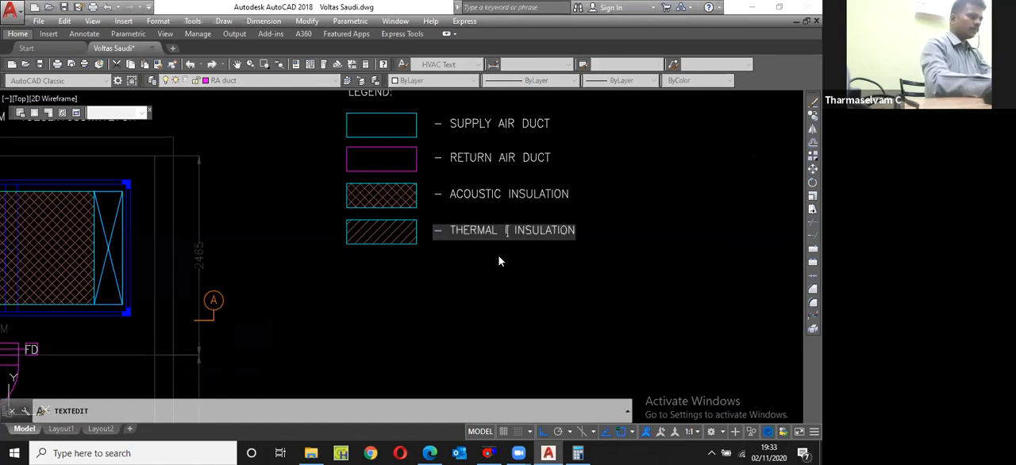
key(BackSpace)
key(BackSpace)
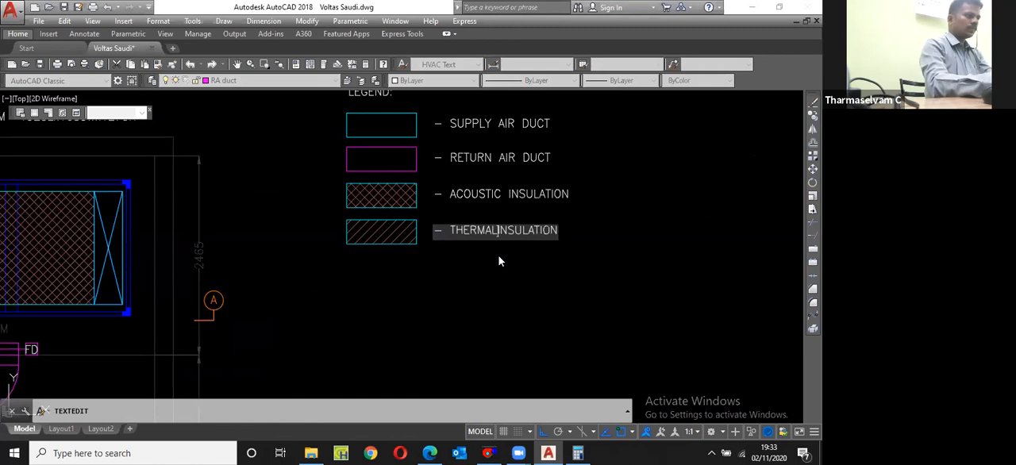
click(554, 263)
scroll(338, 230, down, 4)
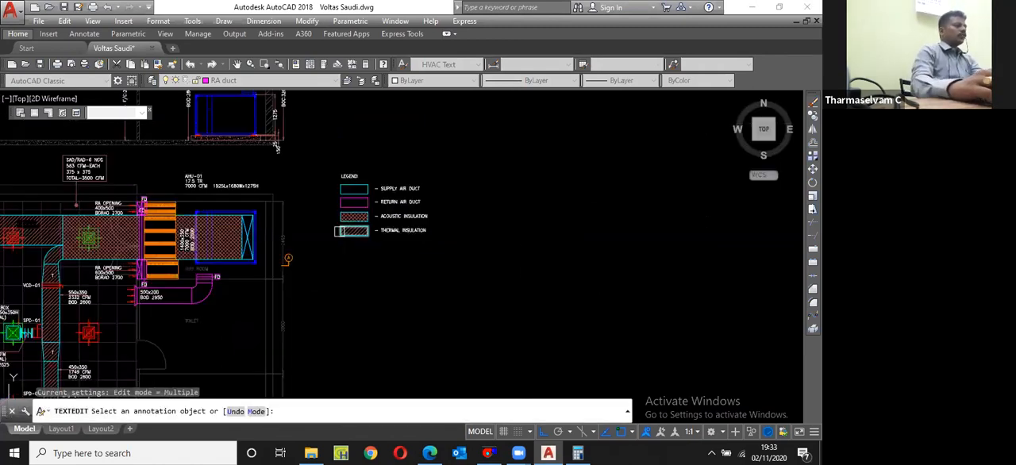
key(Escape)
click(64, 7)
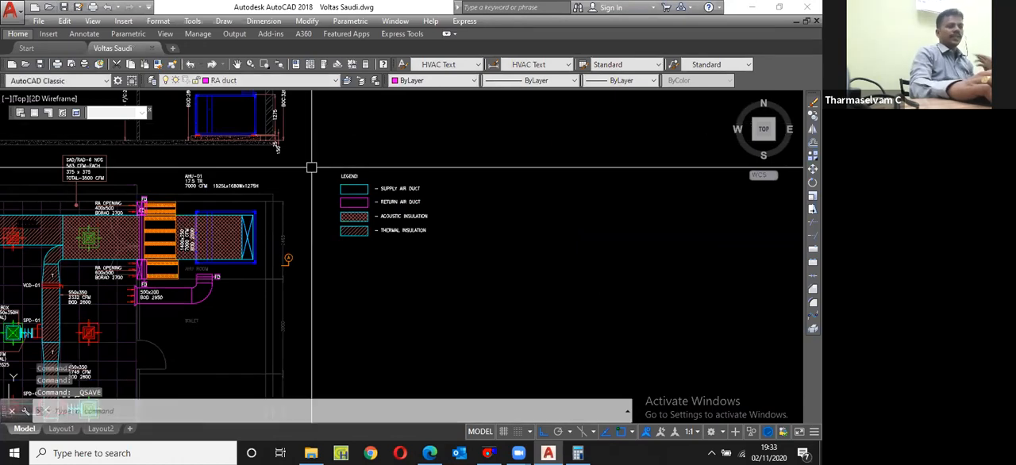
scroll(253, 164, down, 5)
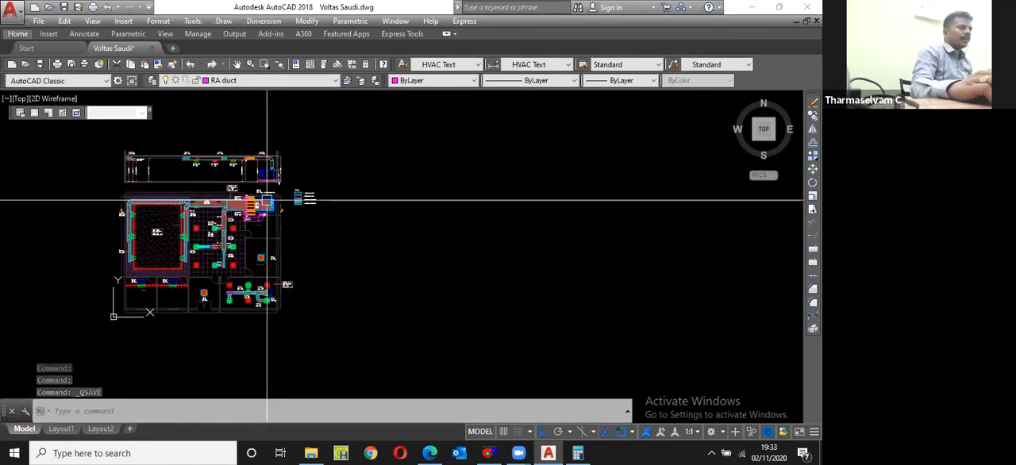
scroll(266, 200, up, 2)
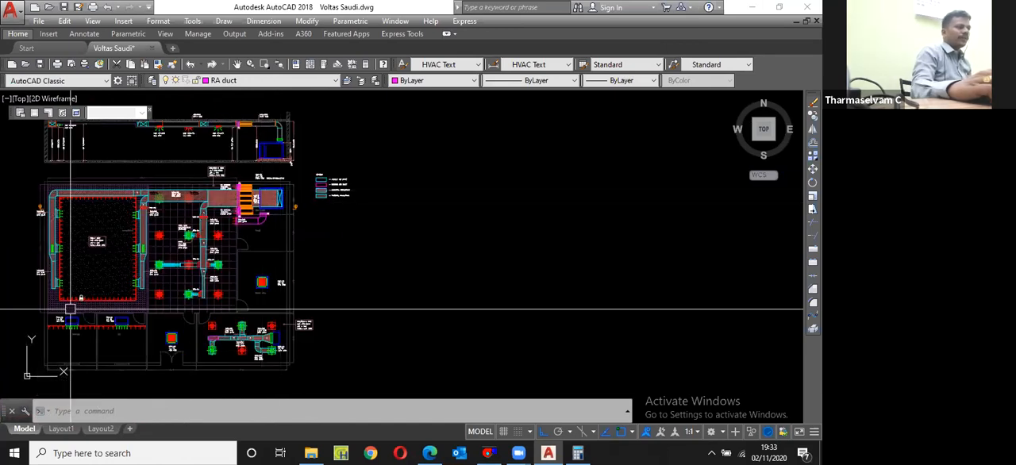
mouse_move(109, 321)
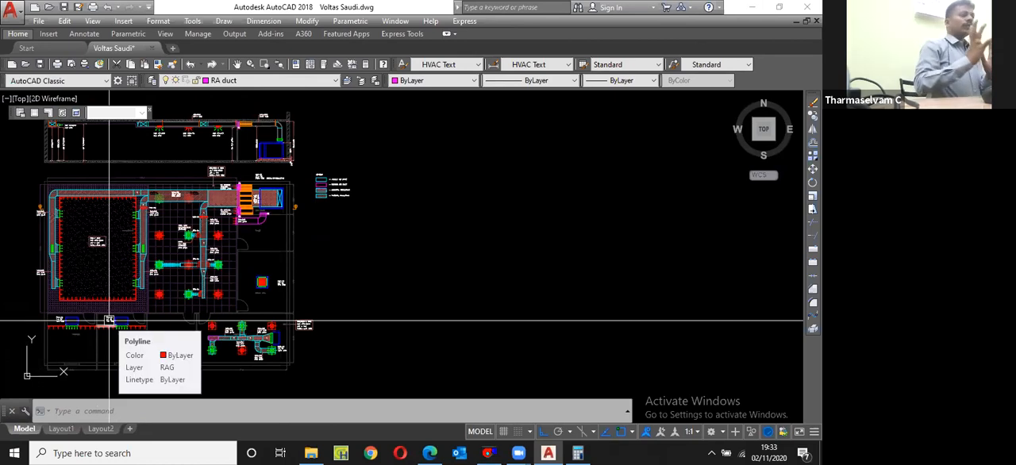
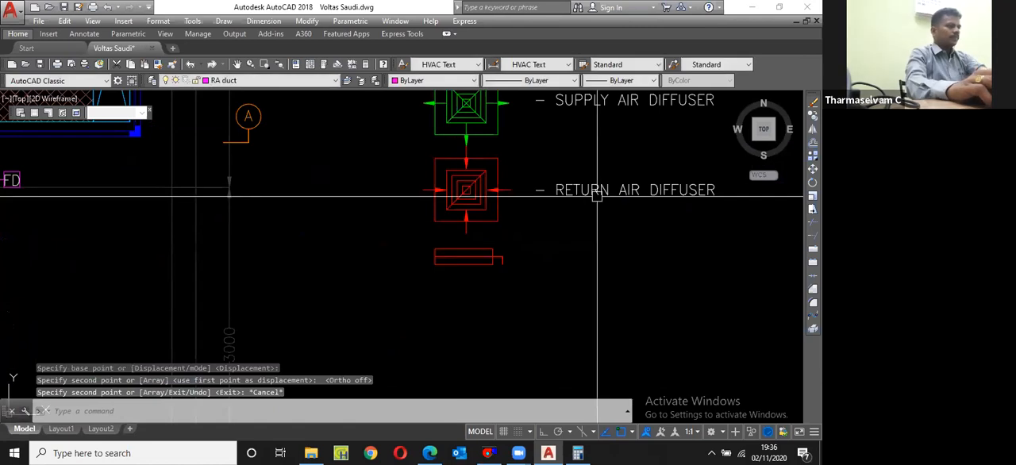
Step: Copy the RETURN AIR DIFFUSER label straight down, beside the damper symbol in the legend
text(cp)
key(Return)
click(537, 192)
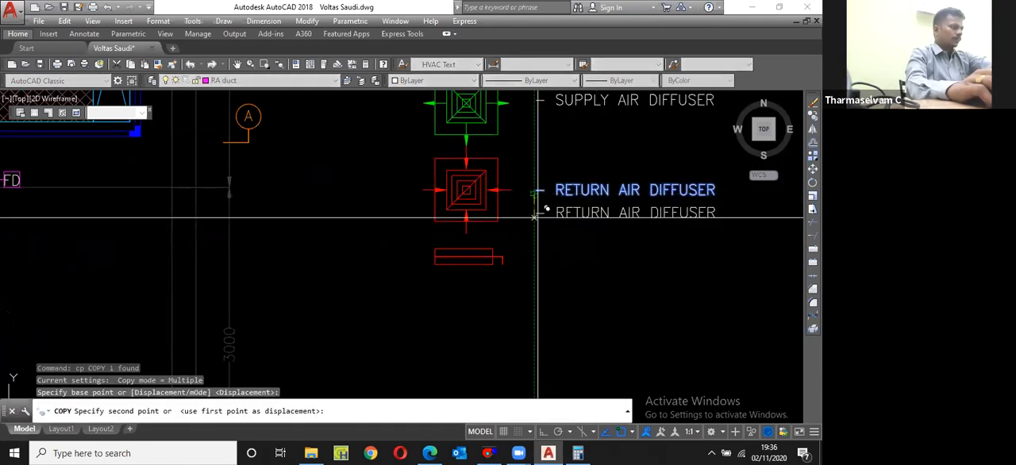
key(F8)
click(545, 261)
key(Escape)
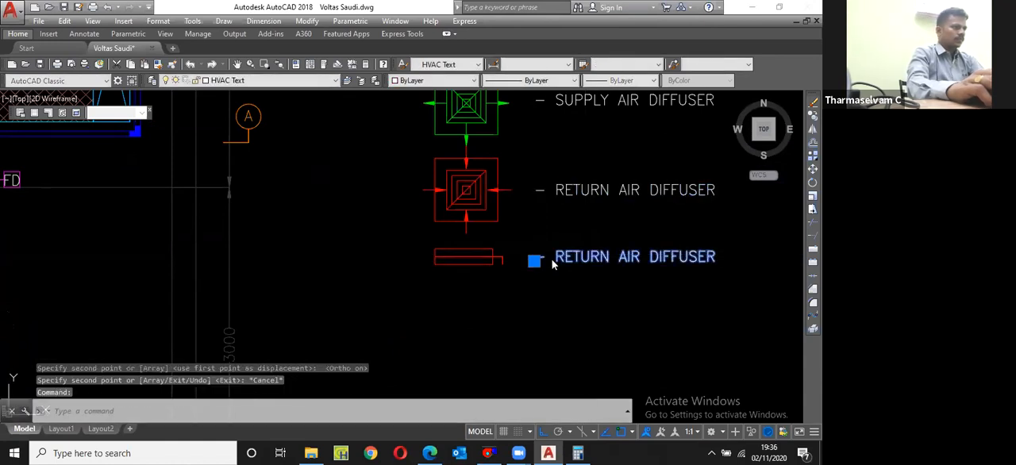
Step: Change the copied label beside the damper symbol to read VOLUME CONTROL DAMPER
double_click(585, 256)
text(VOL)
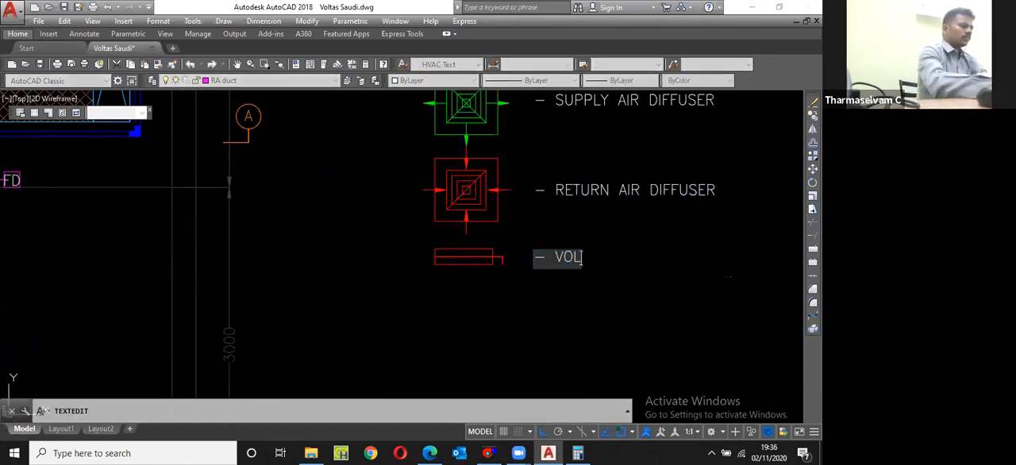
text(UME CONTROL DAMPER)
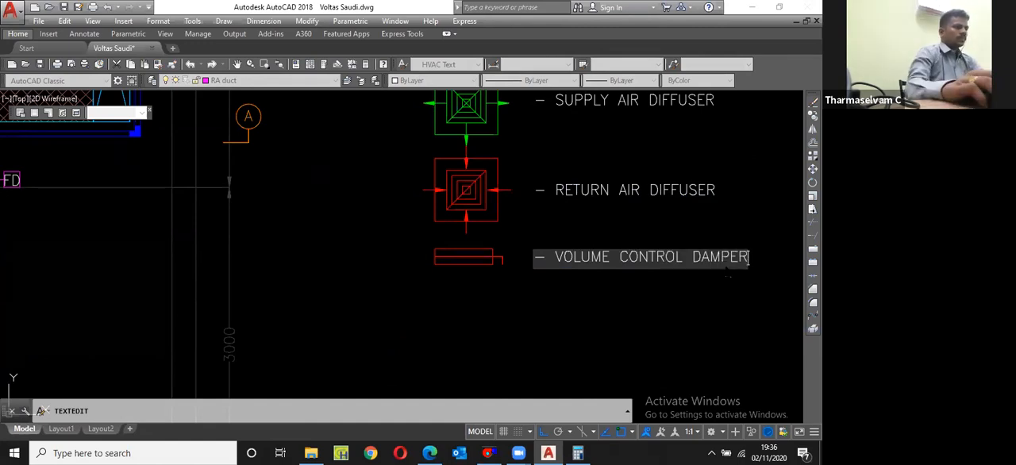
key(Return)
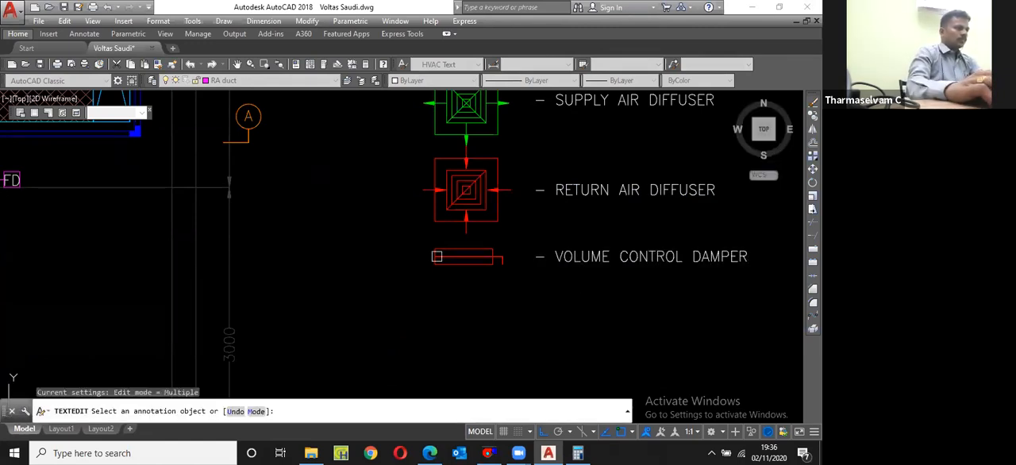
key(Escape)
Step: Copy the volume control damper symbol and its label one legend row down, using the existing row spacing
click(555, 274)
click(435, 249)
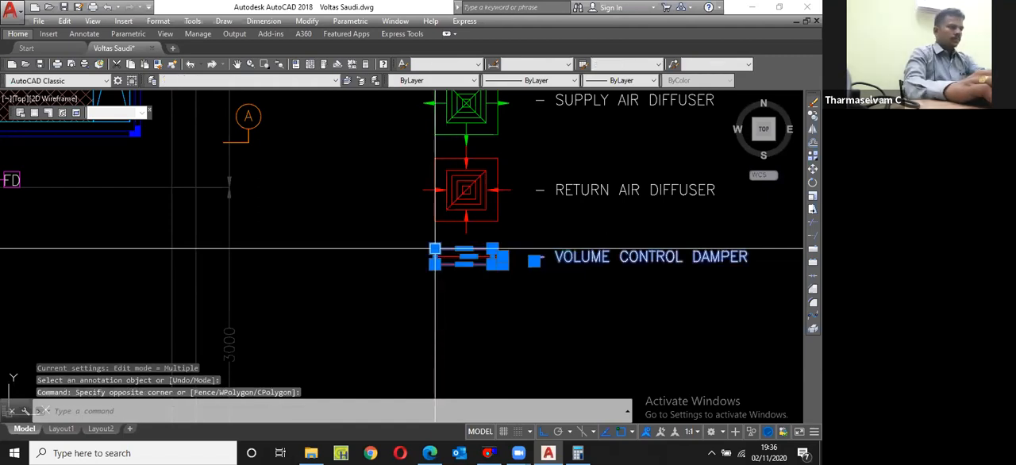
scroll(476, 278, down, 2)
text(cp)
key(Return)
click(513, 228)
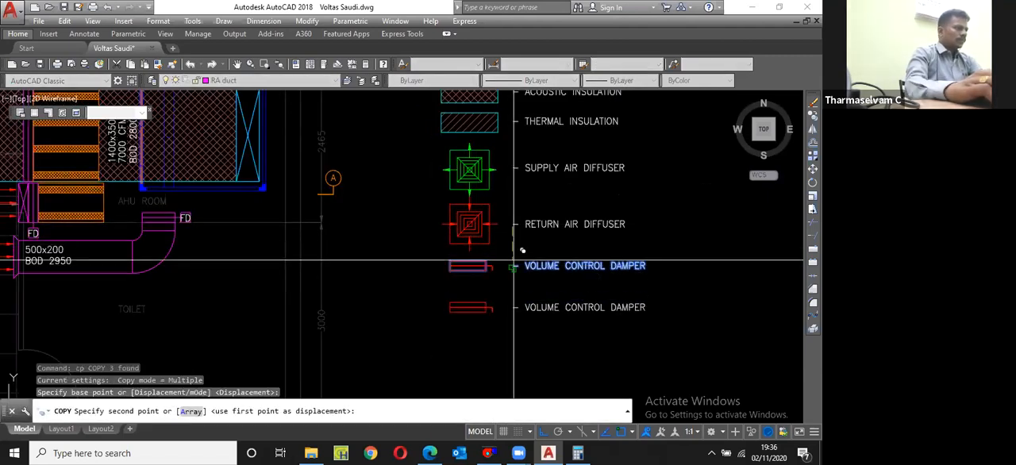
click(513, 269)
key(Escape)
Step: Erase the duplicated damper symbol in the new last legend row, keeping its label
click(428, 292)
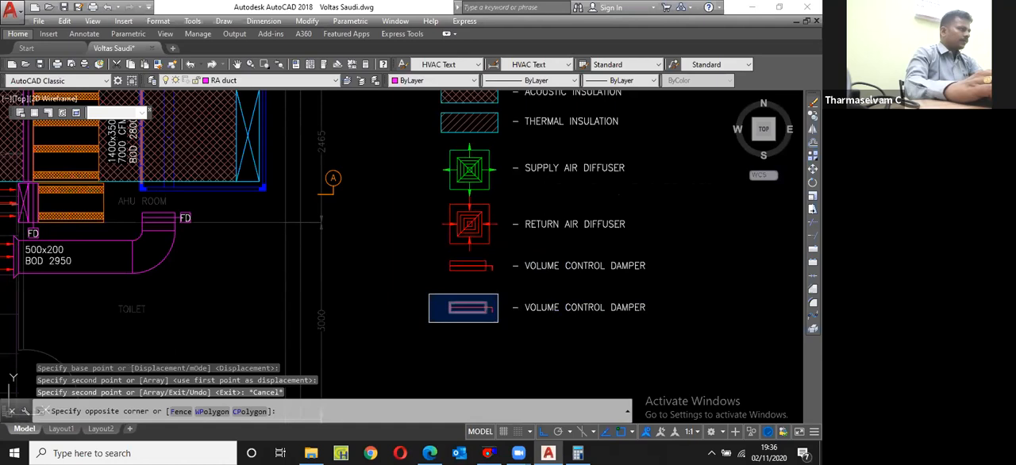
click(499, 323)
text(e)
key(Return)
Step: Copy the FD damper symbol from the duct below the AHU room into the legend's last row, aligned with the symbols above
scroll(144, 203, up, 4)
click(144, 203)
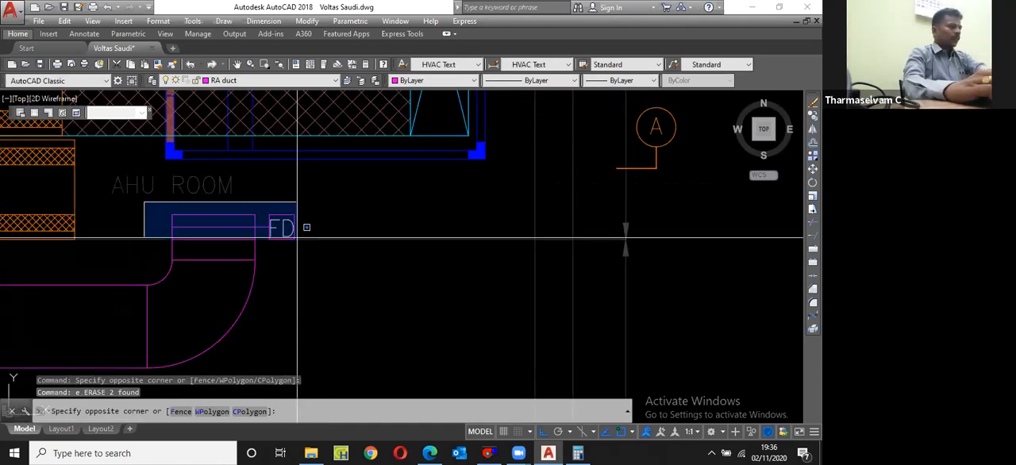
click(324, 249)
text(cp)
key(Return)
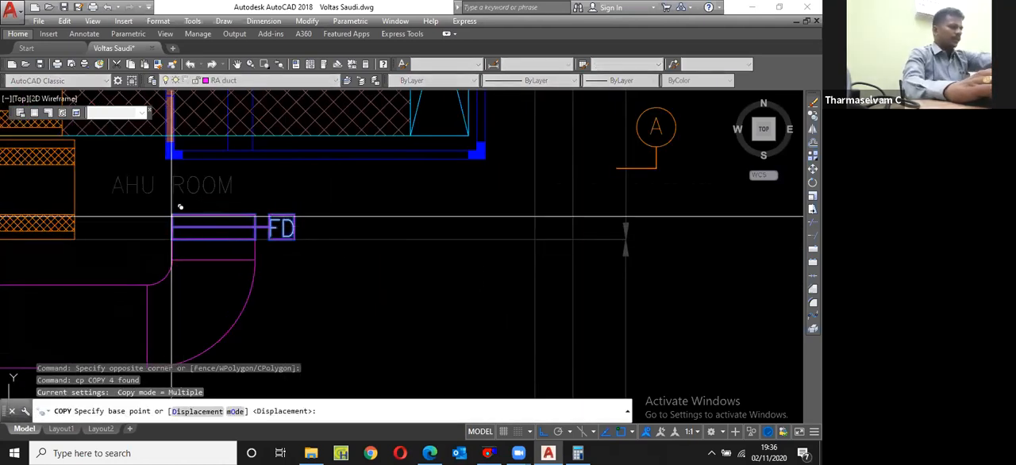
click(197, 213)
scroll(198, 244, down, 2)
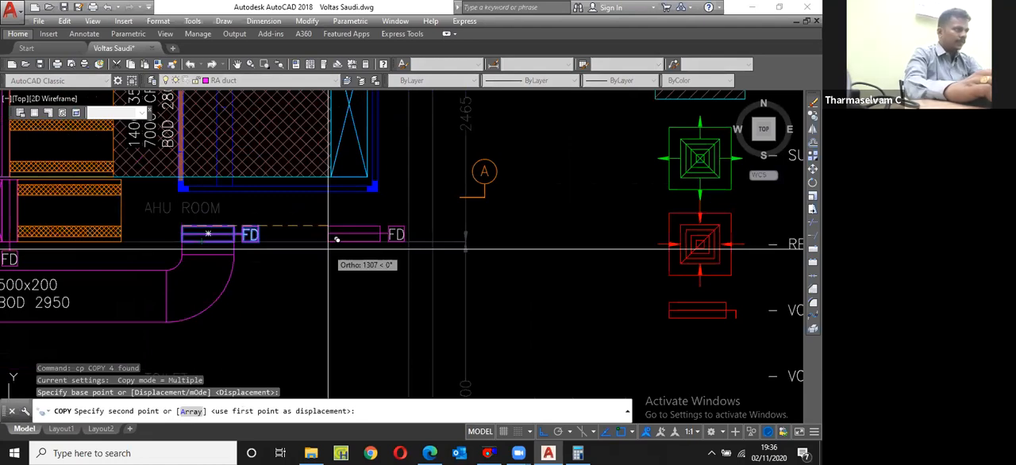
middle_drag(671, 322, 417, 233)
key(F8)
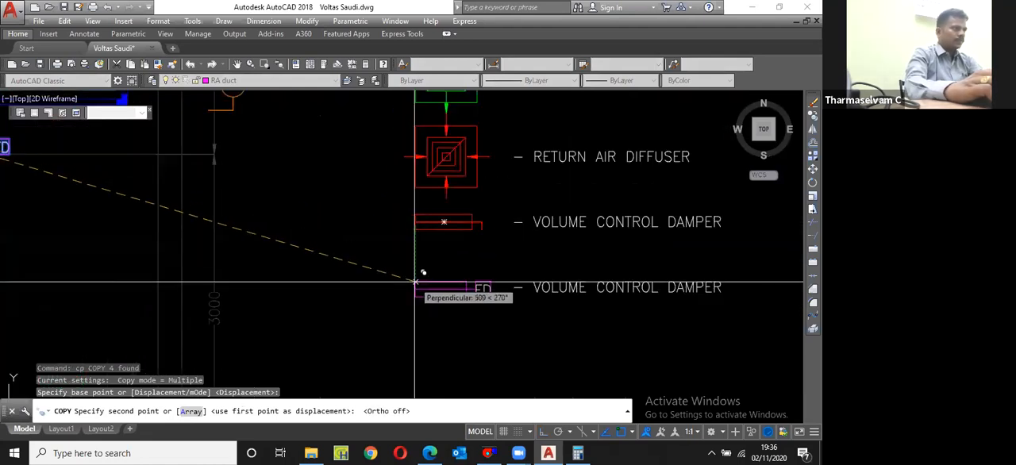
click(414, 282)
key(Escape)
Step: Change the label beside the FD symbol to read FIRE DAMPER
middle_drag(654, 287, 469, 273)
double_click(468, 272)
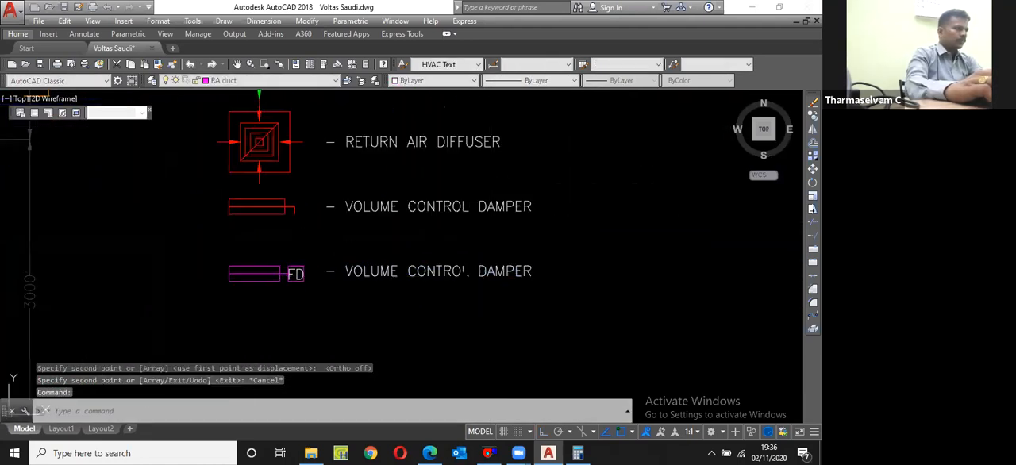
drag(469, 274, 347, 280)
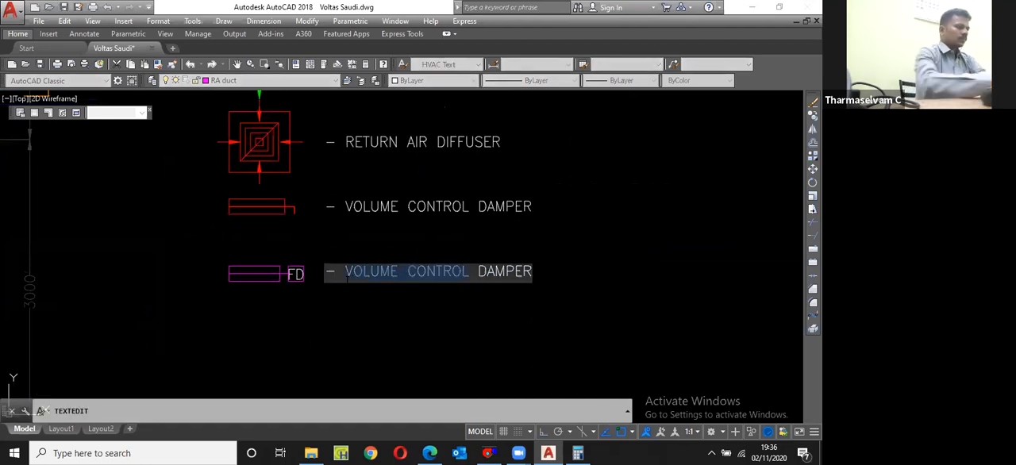
text(FIRE)
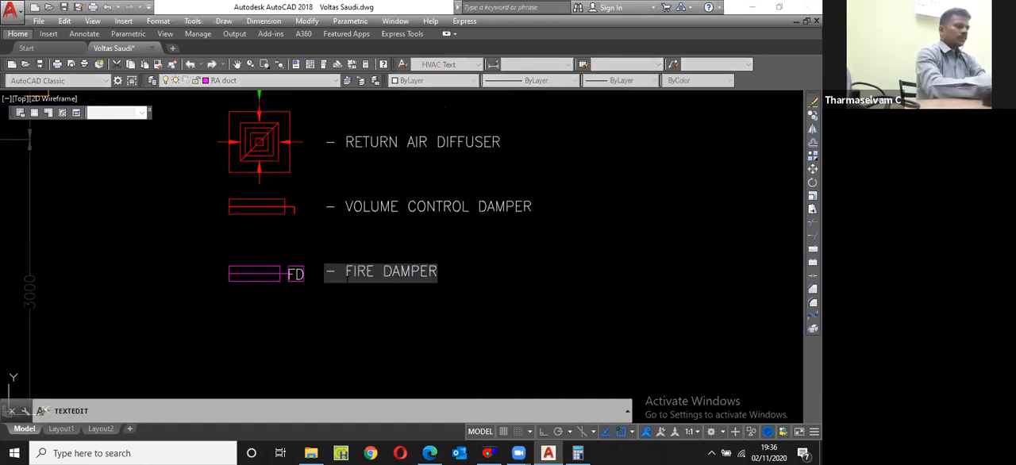
key(Return)
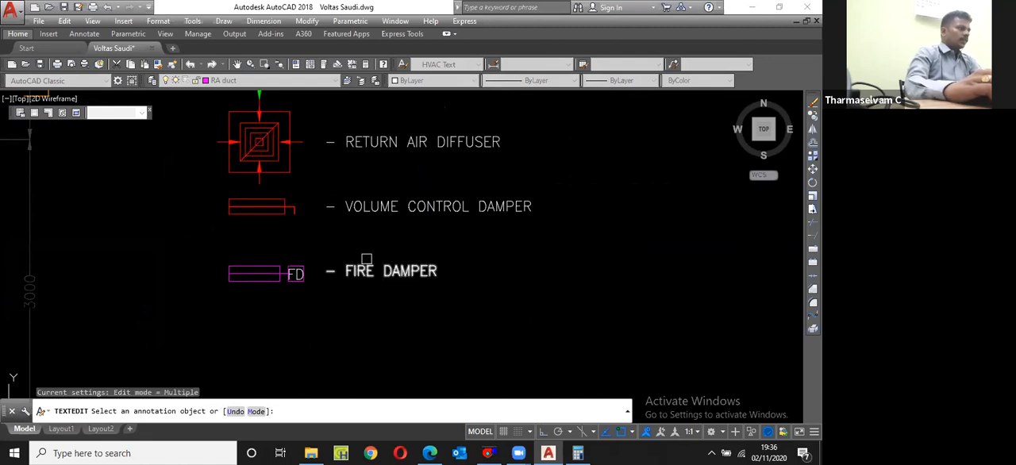
Step: Copy the hatched sound attenuator beside the upper return air opening into the legend, below the fire damper symbol
scroll(421, 214, down, 4)
scroll(363, 154, up, 8)
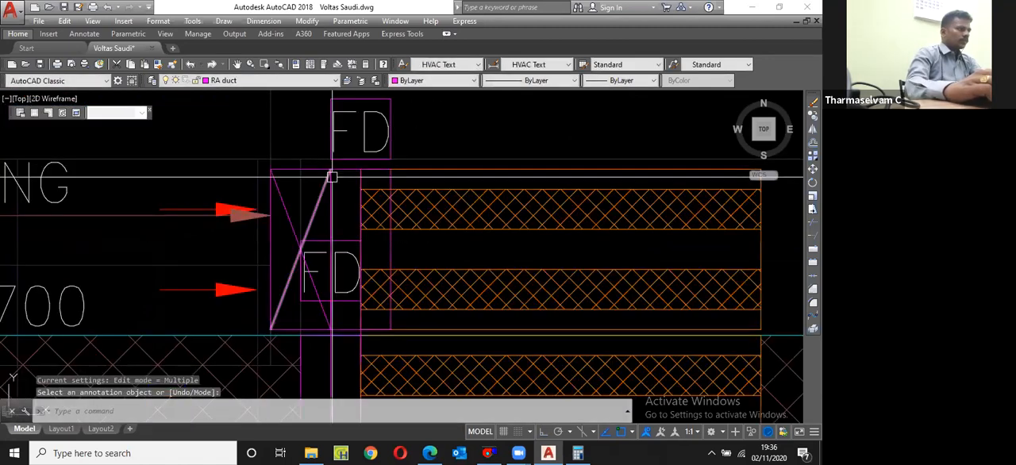
click(363, 154)
key(Escape)
scroll(359, 165, up, 2)
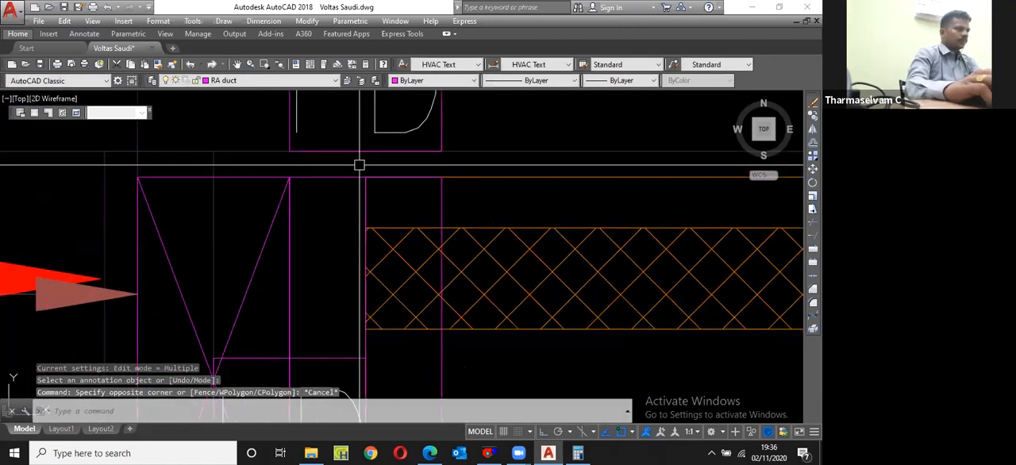
scroll(359, 164, down, 2)
click(356, 180)
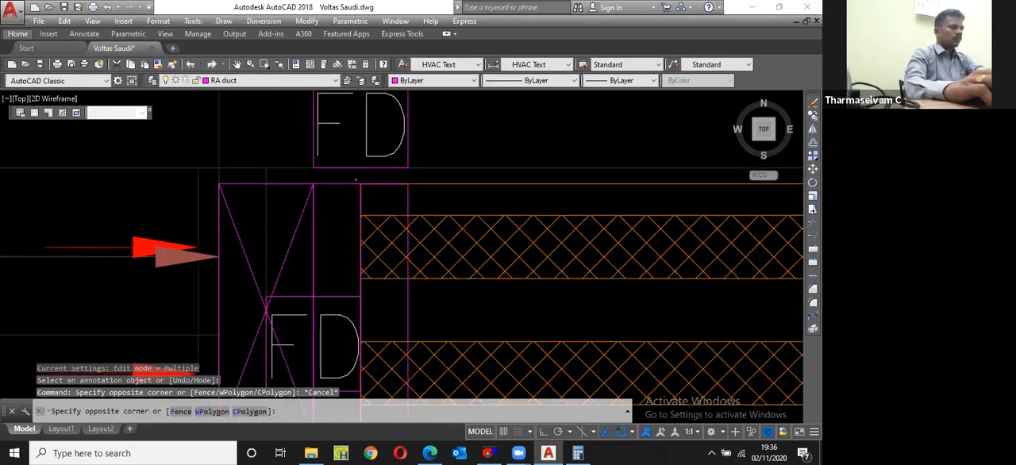
scroll(355, 180, down, 4)
scroll(524, 259, up, 2)
click(524, 259)
text(cp)
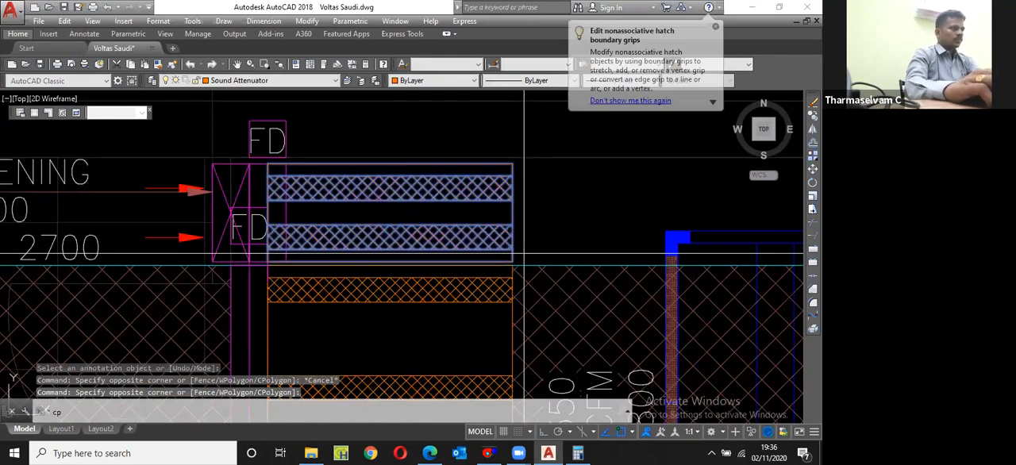
key(Return)
click(523, 259)
scroll(524, 260, down, 3)
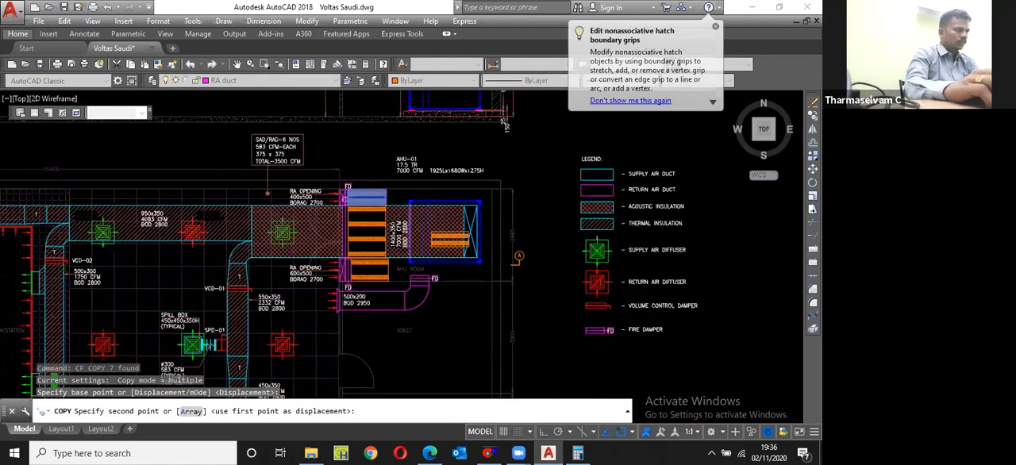
scroll(603, 318, up, 4)
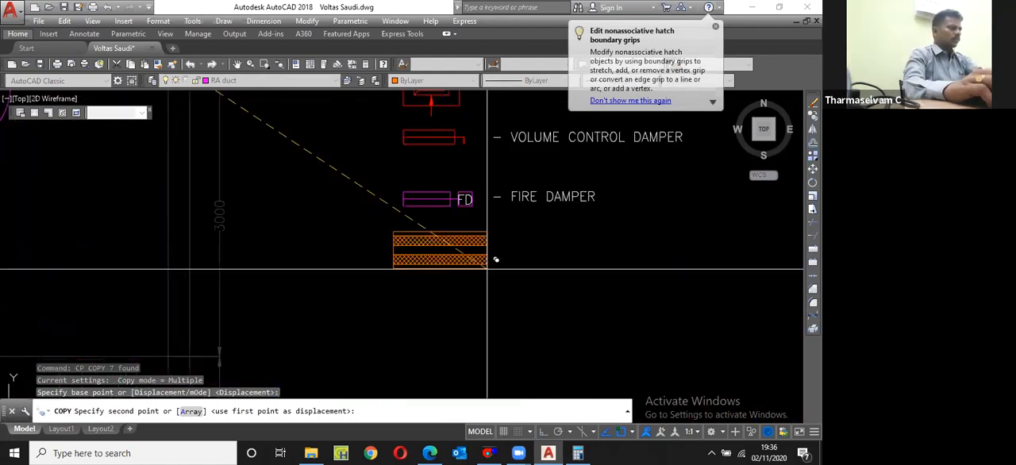
key(Escape)
Step: Copy the FIRE DAMPER label one row down, beside the sound attenuator symbol, using the existing row spacing
click(536, 196)
click(531, 195)
text(c)
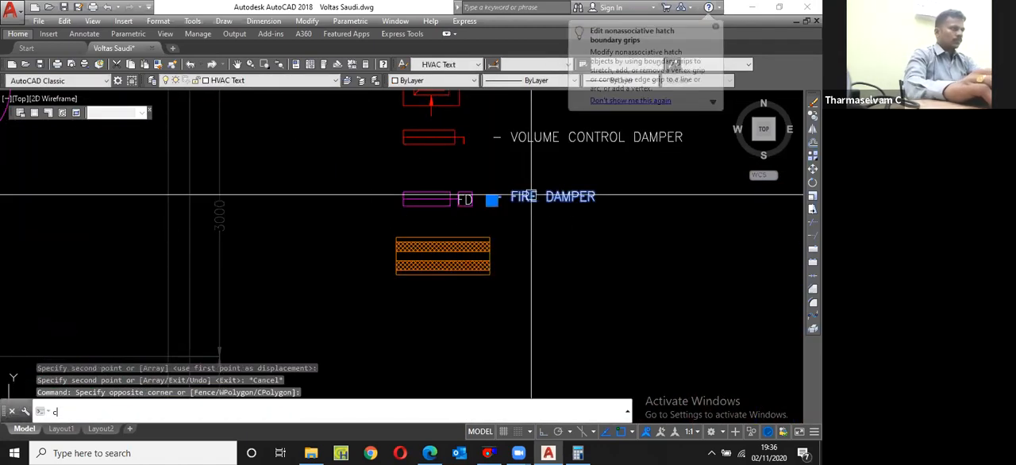
text(p)
key(Return)
click(493, 139)
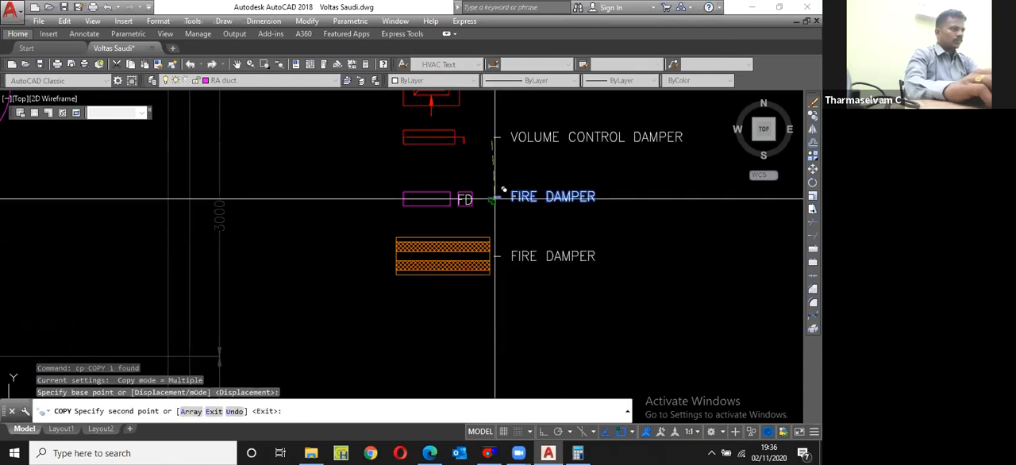
key(Escape)
Step: Change the label beside the attenuator symbol to read SOUND ATTENUATOR
double_click(513, 257)
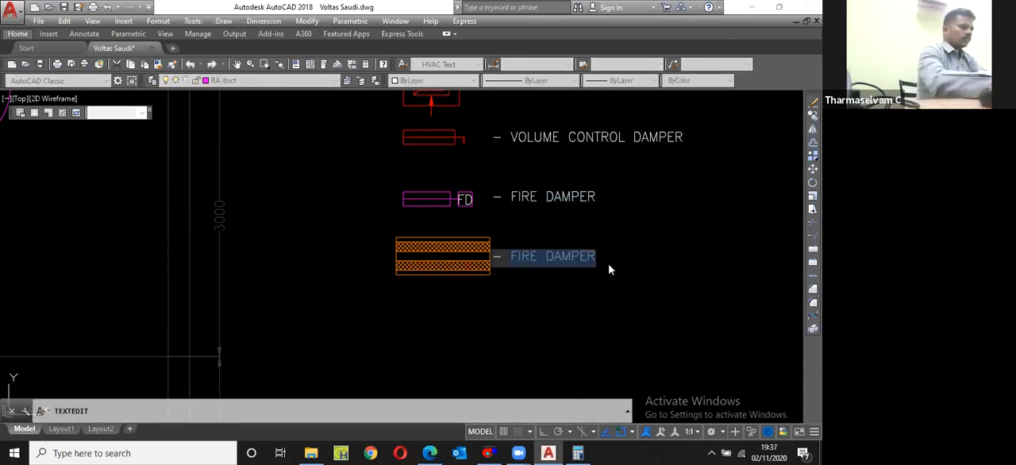
text(SOUND )
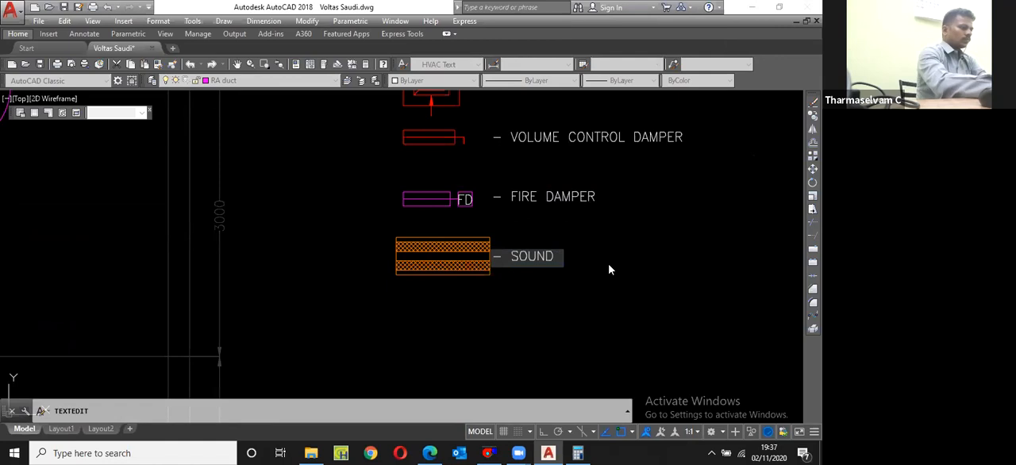
text(ATTENUATOR)
key(Return)
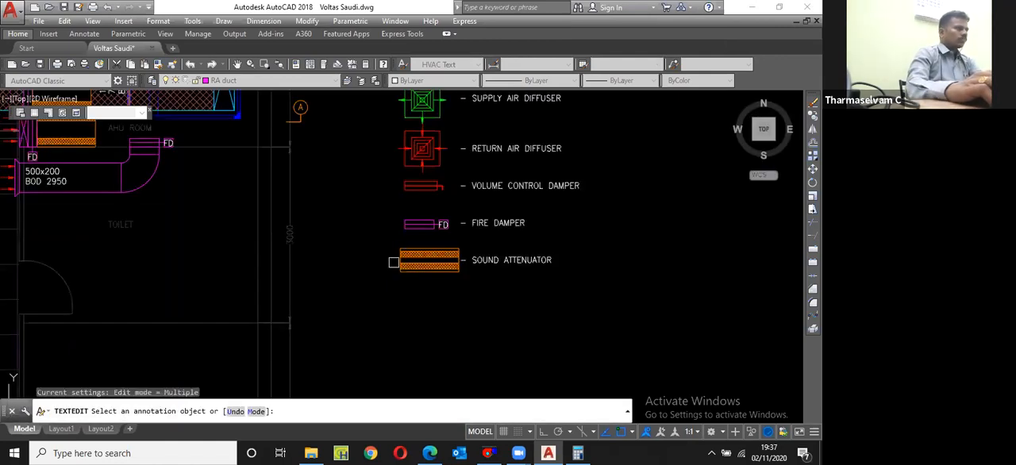
key(Escape)
Step: Save the drawing with the extended legend
scroll(403, 246, down, 2)
scroll(404, 246, down, 2)
key(ctrl+s)
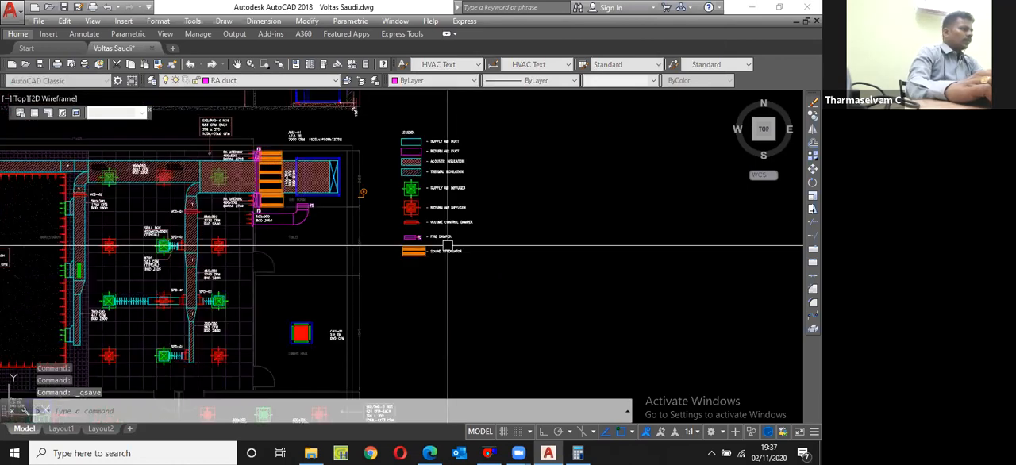
Step: Copy the green SAG grille and its neighbouring arrowed grille symbol from the workstation duct to below the sound attenuator legend row
scroll(406, 191, down, 2)
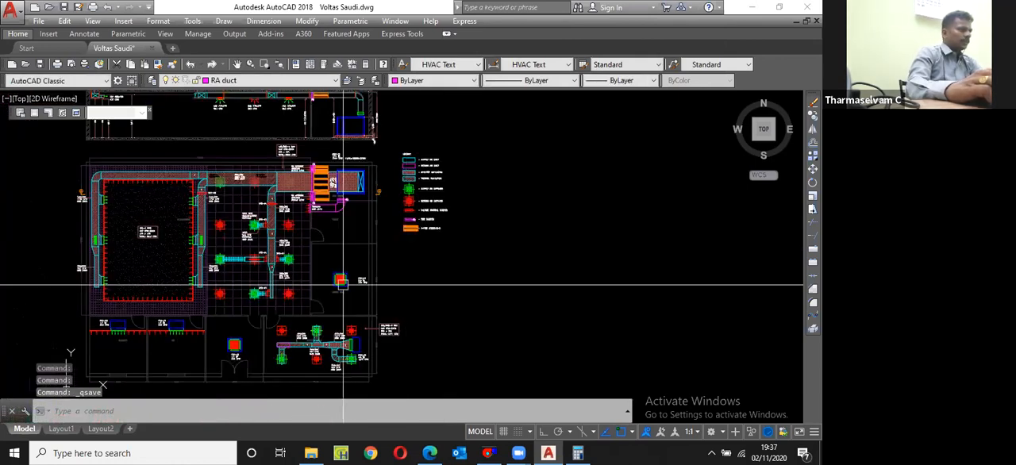
scroll(342, 282, up, 5)
click(322, 237)
scroll(325, 244, down, 5)
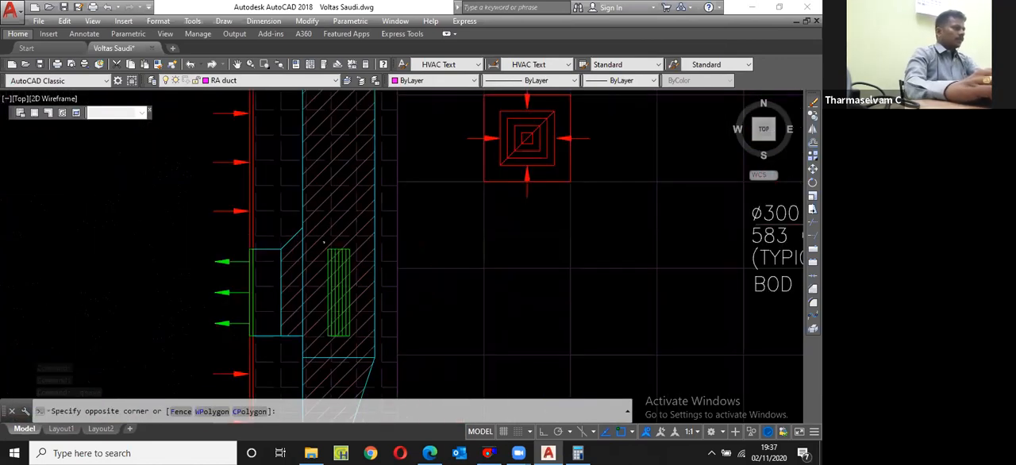
click(354, 336)
scroll(356, 303, up, 2)
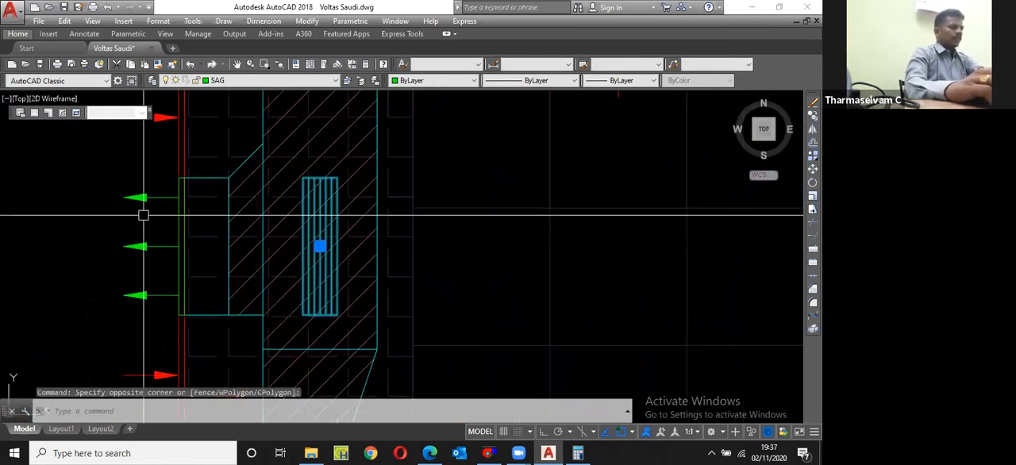
click(102, 164)
click(208, 308)
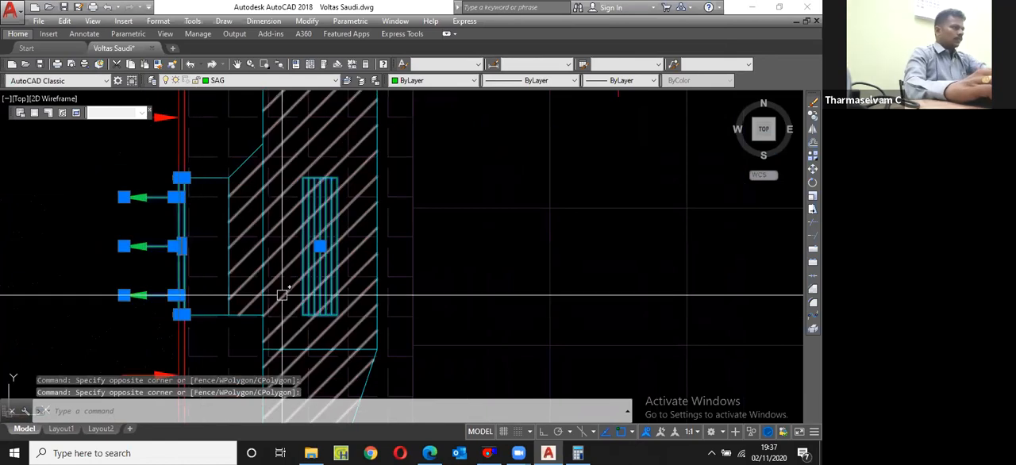
text(cp)
key(Return)
click(314, 249)
scroll(233, 233, down, 3)
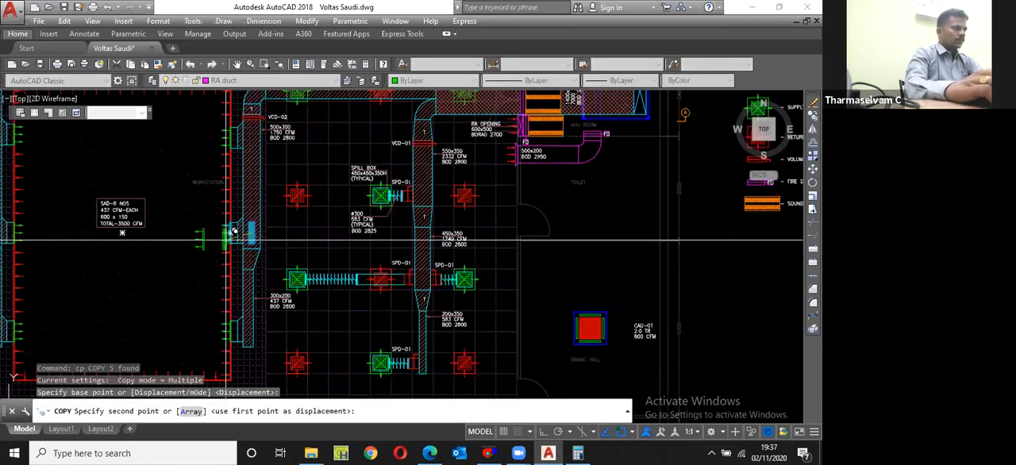
middle_drag(774, 241, 440, 249)
click(423, 247)
key(Escape)
scroll(416, 245, up, 5)
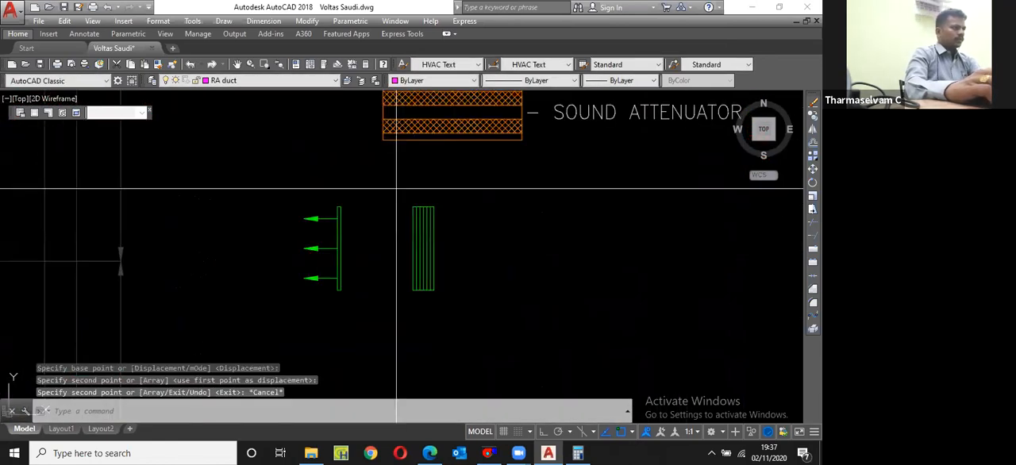
Step: Rotate both green grille symbols 90 degrees counterclockwise so the grille lies horizontal and the arrows point down
click(396, 188)
click(460, 314)
click(273, 193)
click(388, 269)
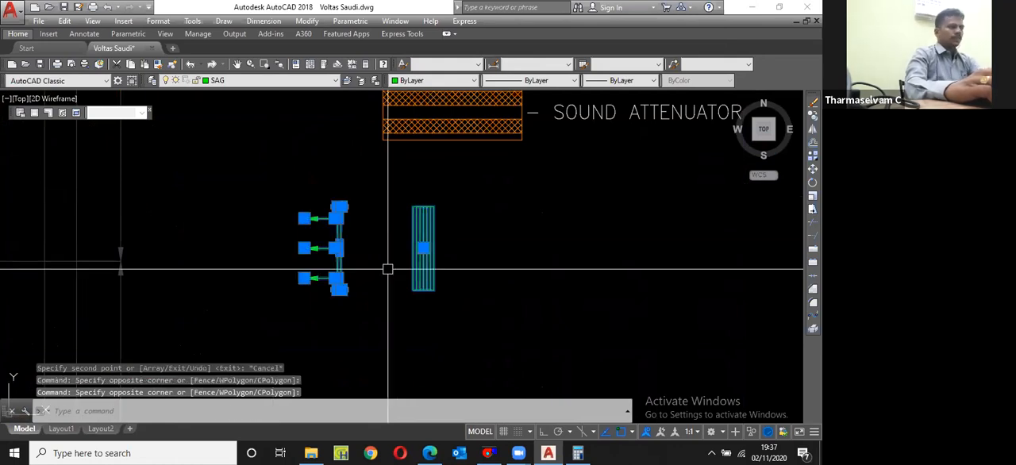
text(ro)
key(Return)
click(399, 253)
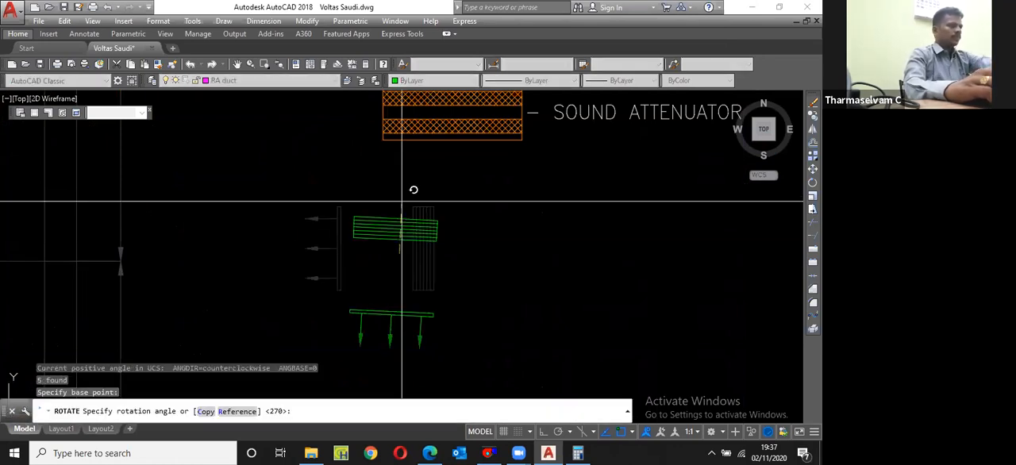
key(F8)
click(413, 189)
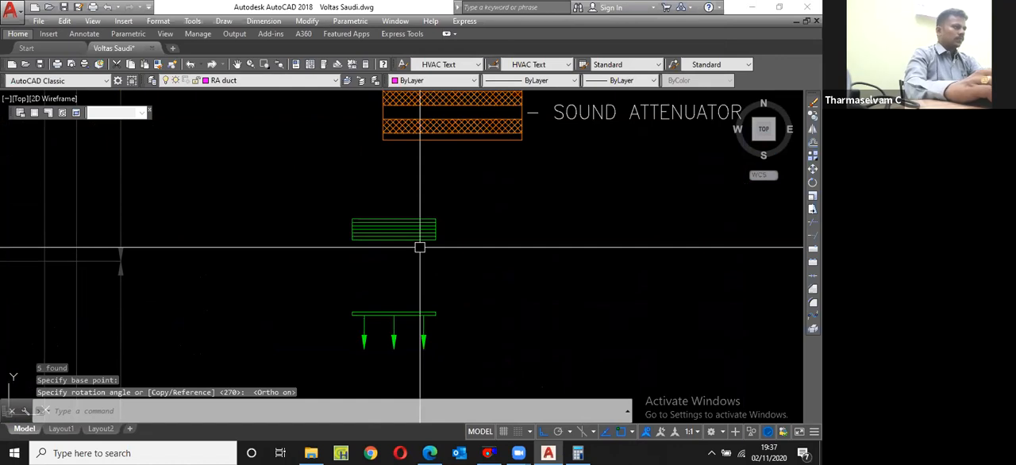
Step: Move both rotated grille symbols up, centred under the sound attenuator symbol with a small gap beneath it
text(m)
key(Return)
text(p)
key(Return)
key(Return)
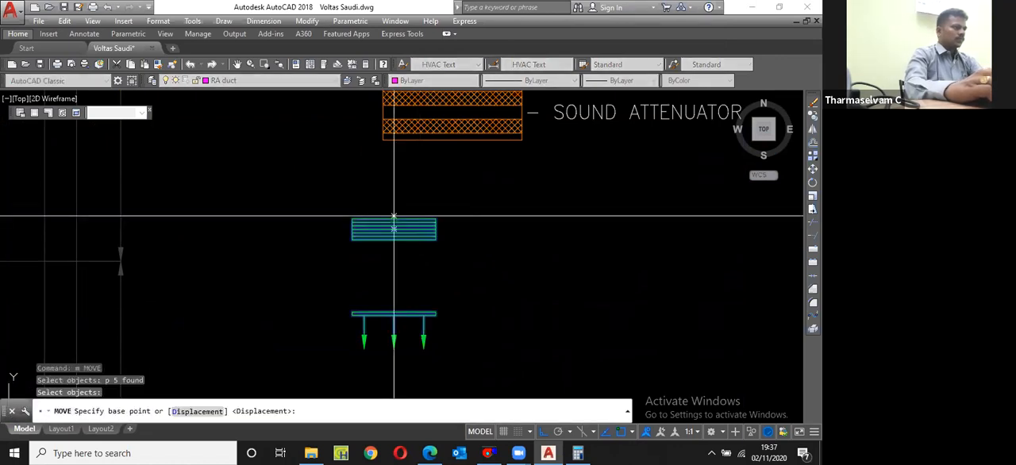
click(394, 215)
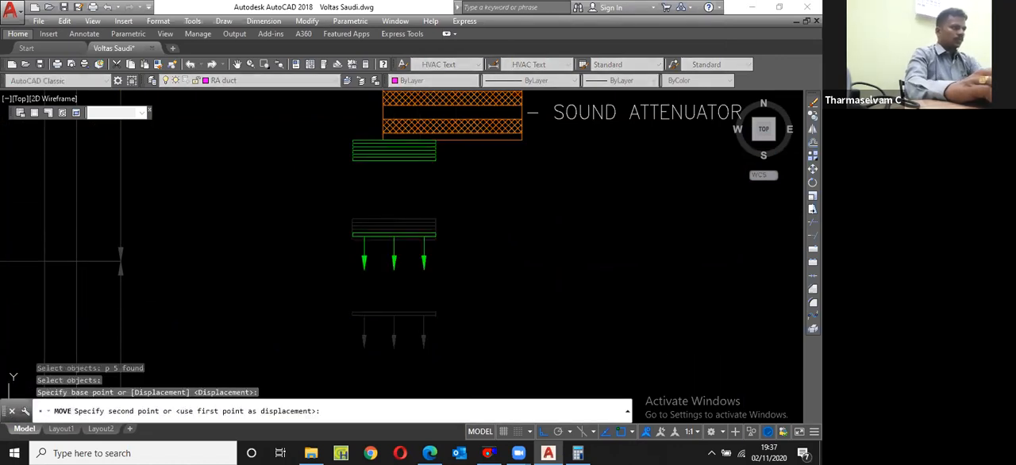
click(452, 140)
scroll(464, 209, down, 2)
key(Return)
click(497, 256)
click(421, 173)
key(Return)
click(540, 146)
click(540, 158)
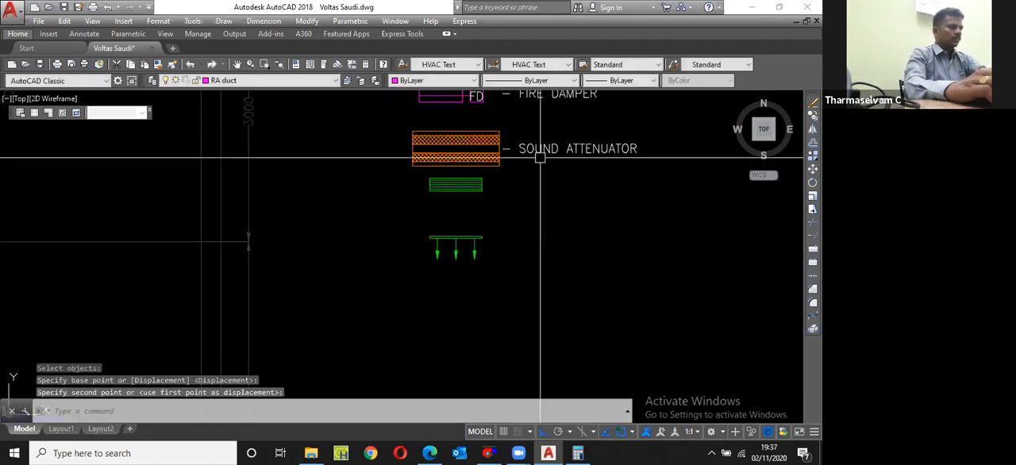
Step: Copy the SOUND ATTENUATOR label straight down, beside the green grille symbol
click(540, 158)
click(534, 150)
text(cp)
key(Return)
scroll(535, 151, up, 2)
click(534, 176)
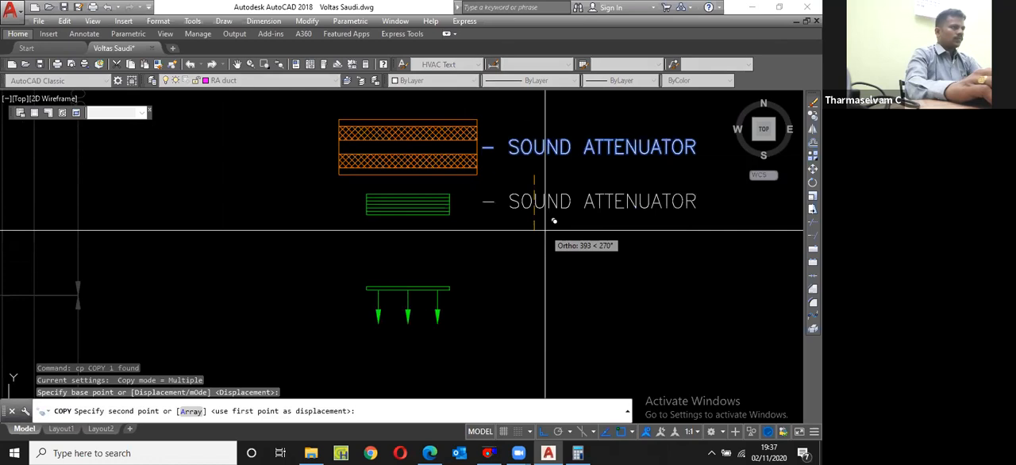
click(544, 230)
key(Escape)
Step: Change the label beside the green grille symbol to read SUPPLY AIR GRILLE
double_click(603, 202)
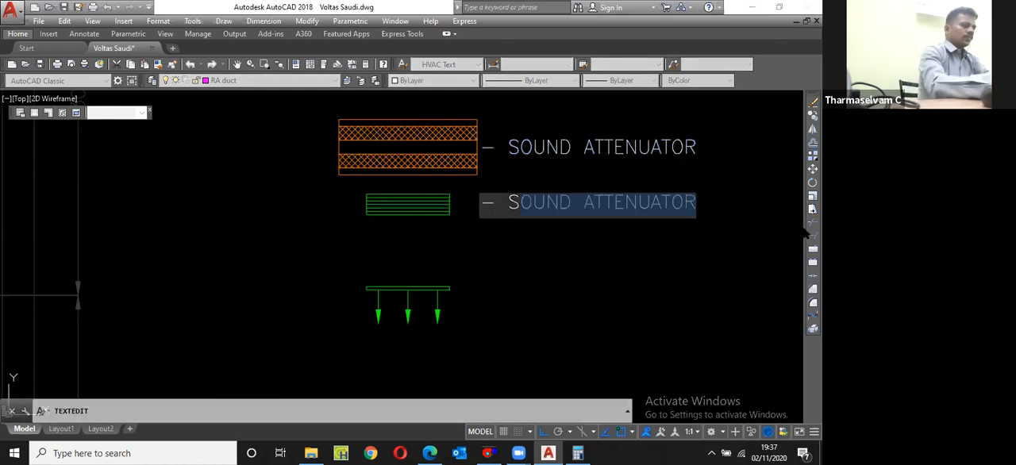
text(U)
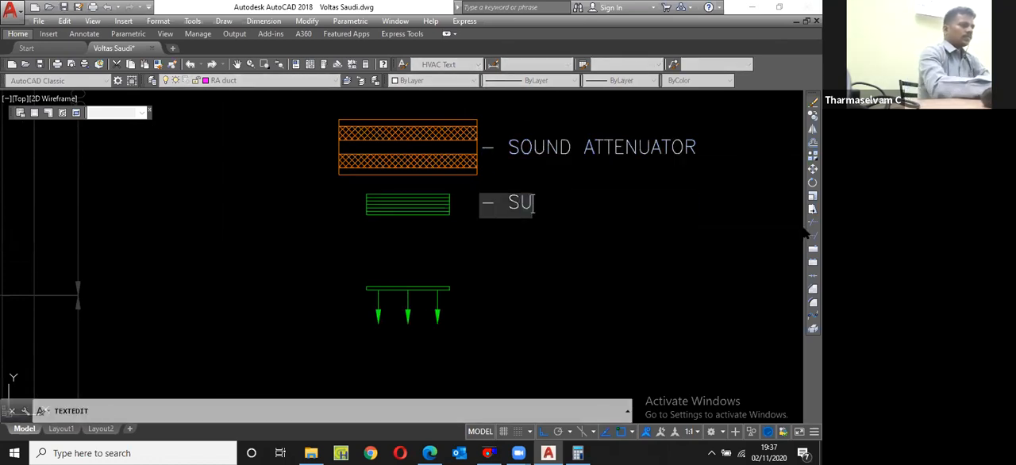
text(PPLY AIR GRI)
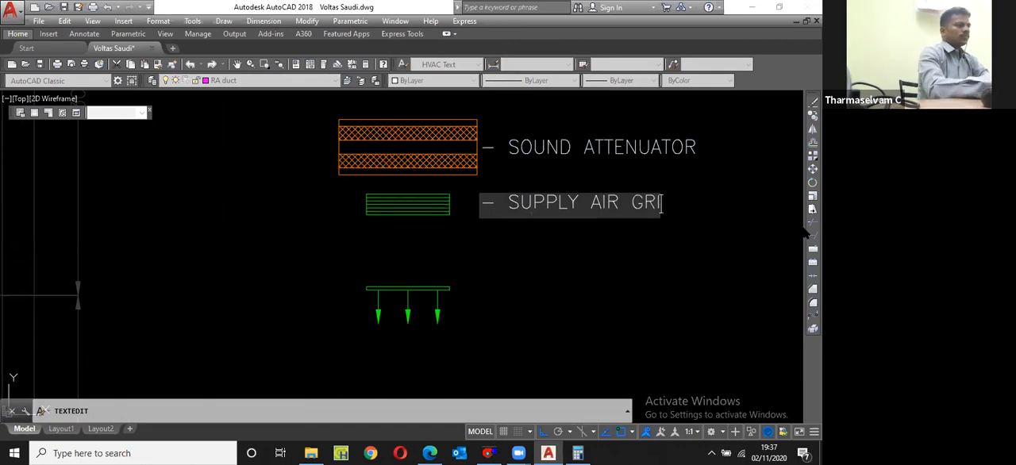
text(LLE)
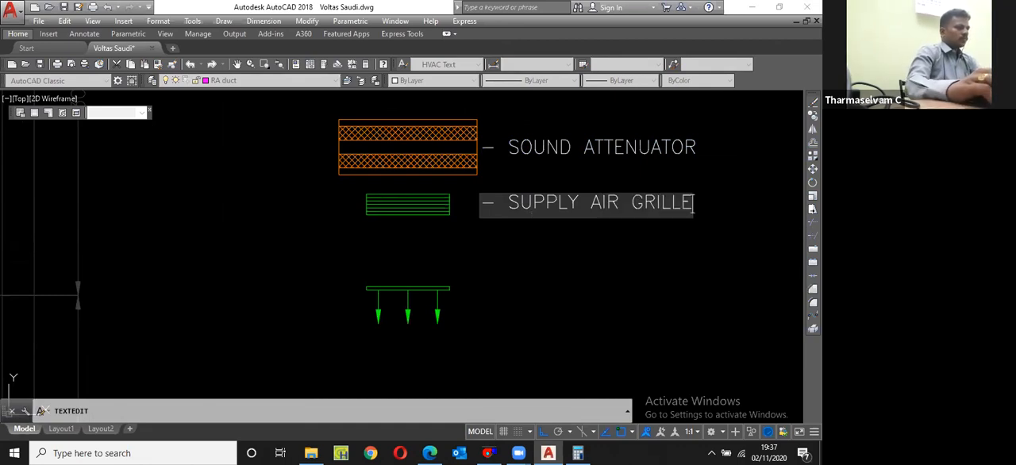
key(Return)
Step: Move the green arrowed grille symbol straight up to just below the horizontal supply air grille symbol
click(481, 337)
click(372, 280)
scroll(372, 280, down, 2)
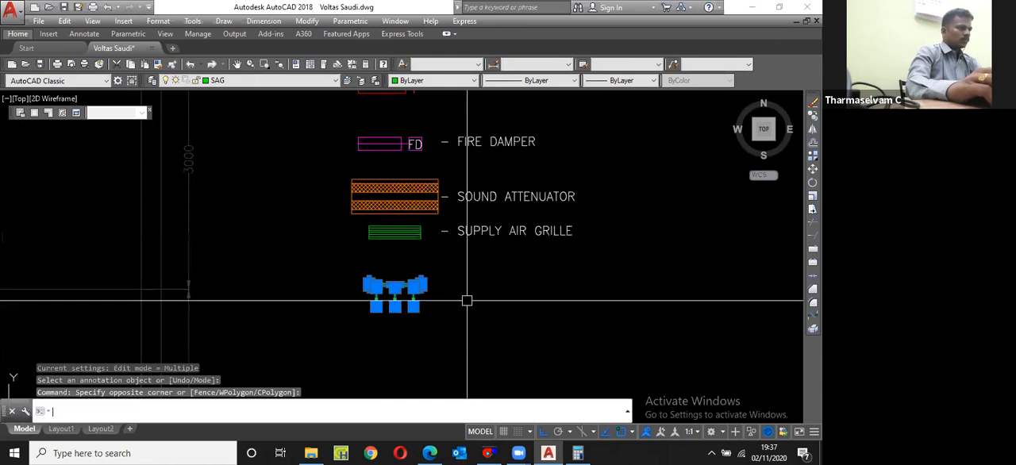
text(m)
key(Return)
click(482, 300)
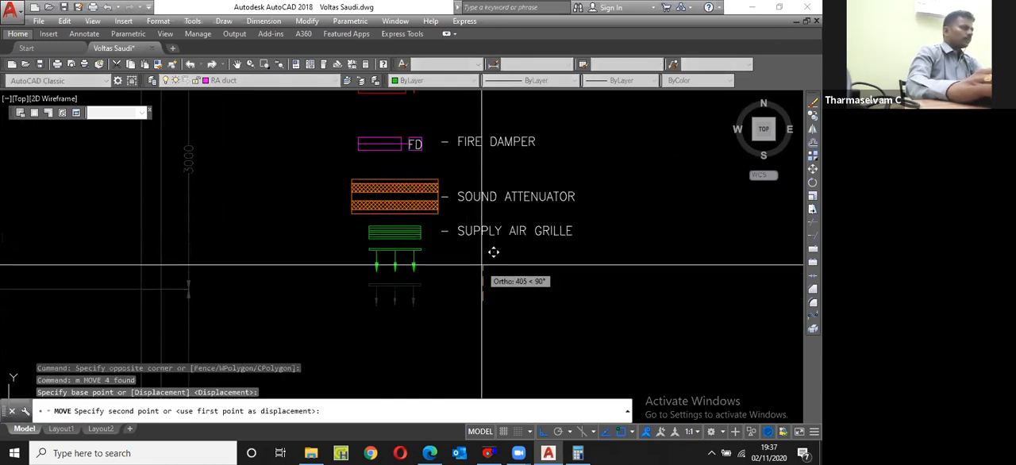
click(492, 252)
Step: Copy the red arrowed return air grille beside FCU-01 to the empty area outside the plan, below the legend
scroll(436, 252, down, 5)
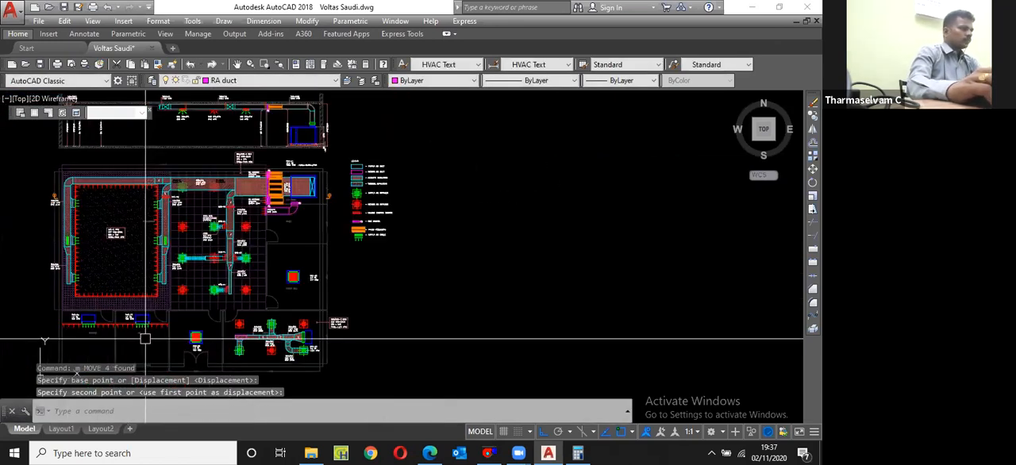
scroll(150, 327, up, 10)
click(159, 281)
click(165, 249)
click(448, 347)
scroll(425, 321, down, 4)
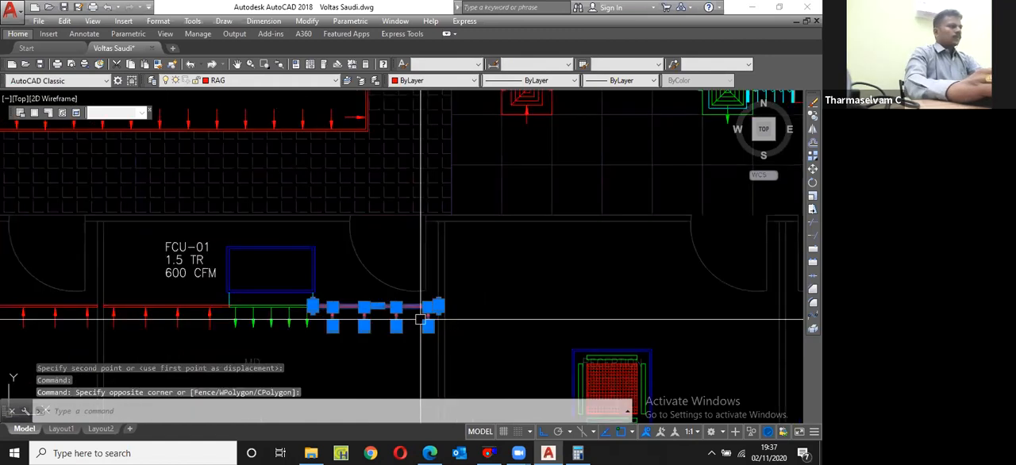
text(cp)
key(Return)
click(364, 306)
scroll(194, 295, down, 6)
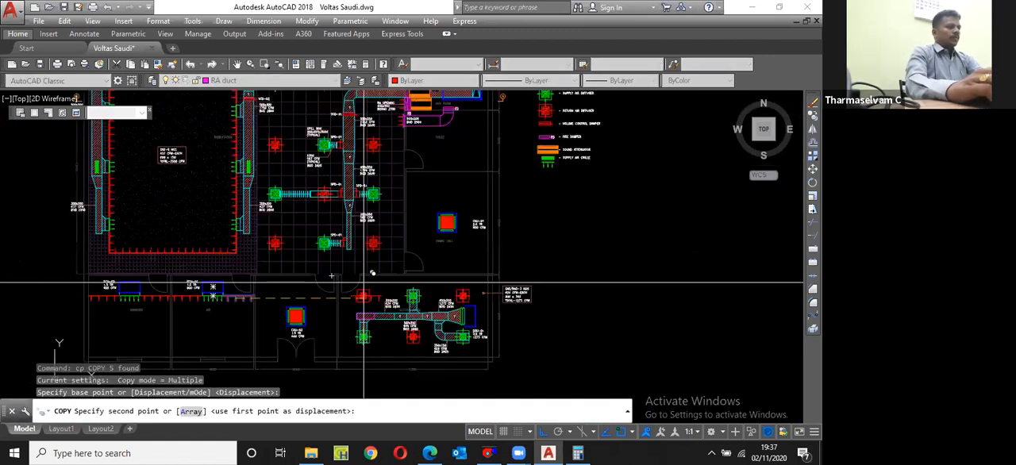
click(567, 237)
key(Escape)
Step: Move the copied red grille under the green arrowed symbol in the legend, aligning their right-hand ends
scroll(555, 277, up, 2)
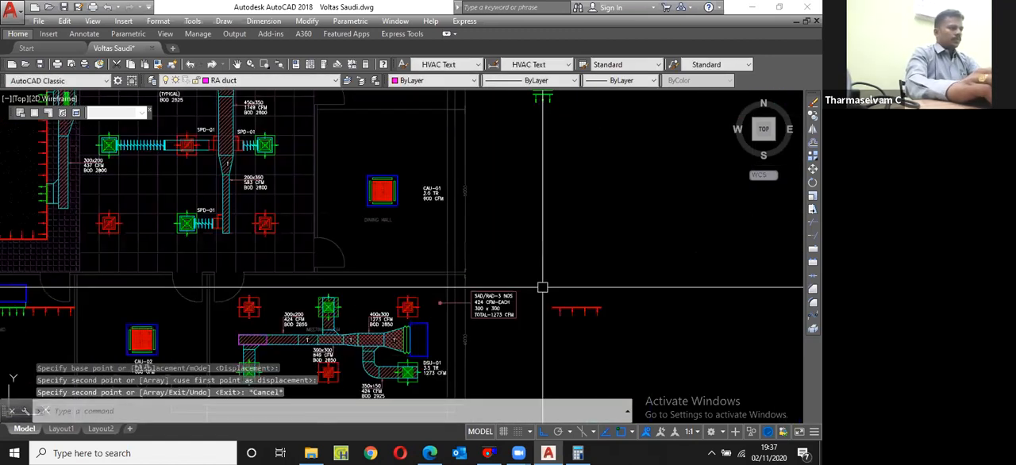
click(542, 285)
click(623, 318)
scroll(625, 314, up, 2)
text(m)
key(Return)
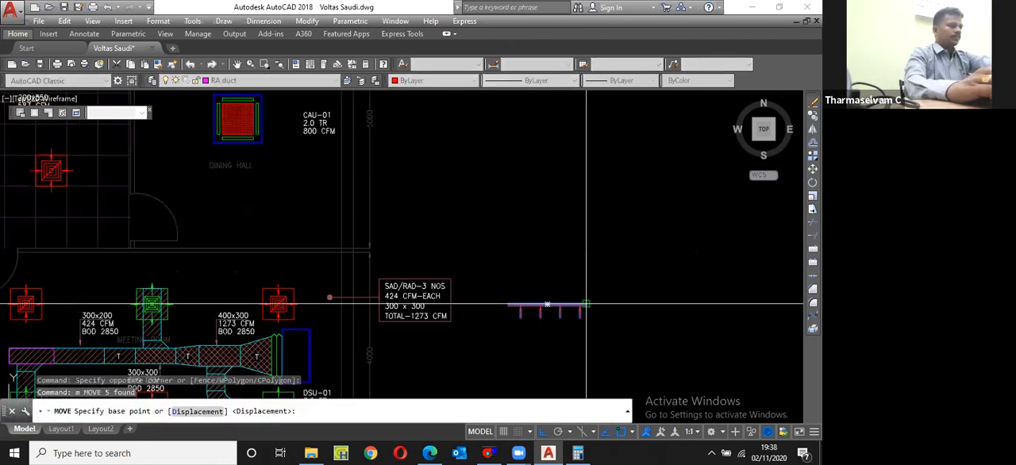
click(586, 304)
scroll(535, 300, down, 4)
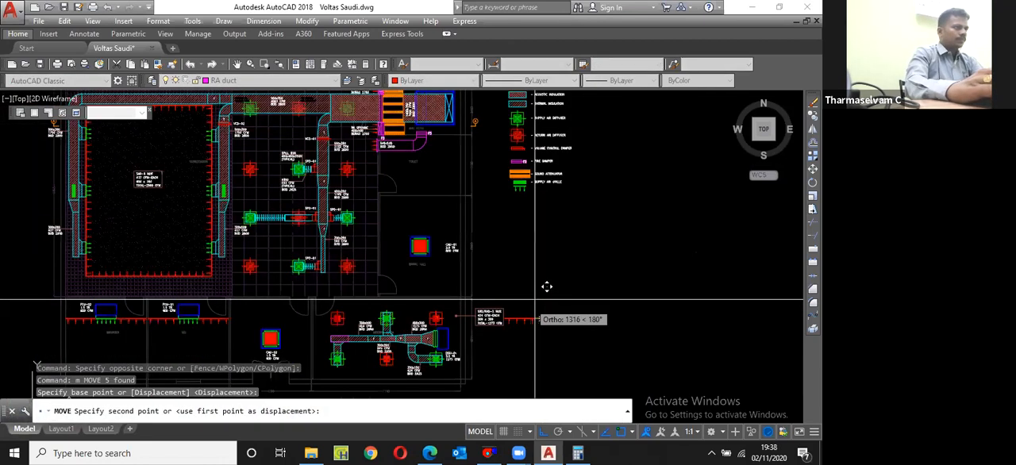
scroll(547, 286, up, 4)
key(F8)
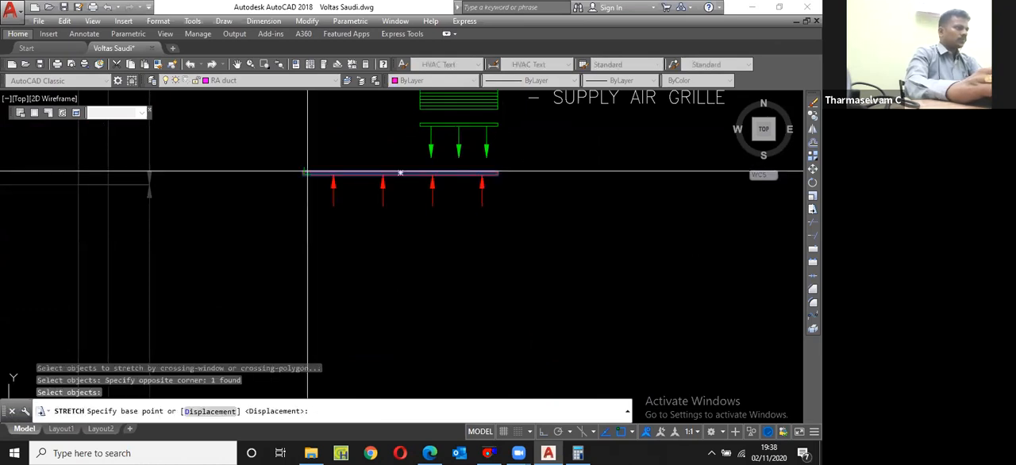
Step: Stretch the red grille's bar to match the supply grille's width and erase the two leftover arrows beyond it
click(303, 172)
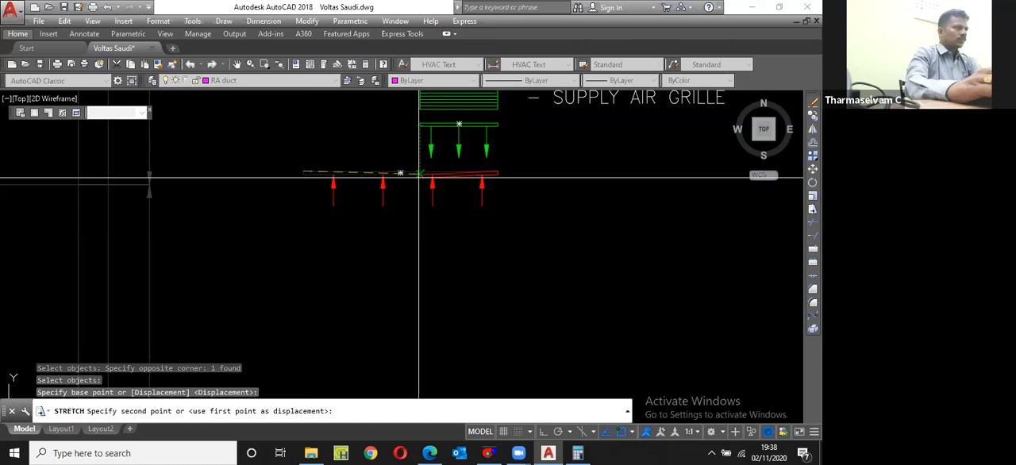
click(420, 172)
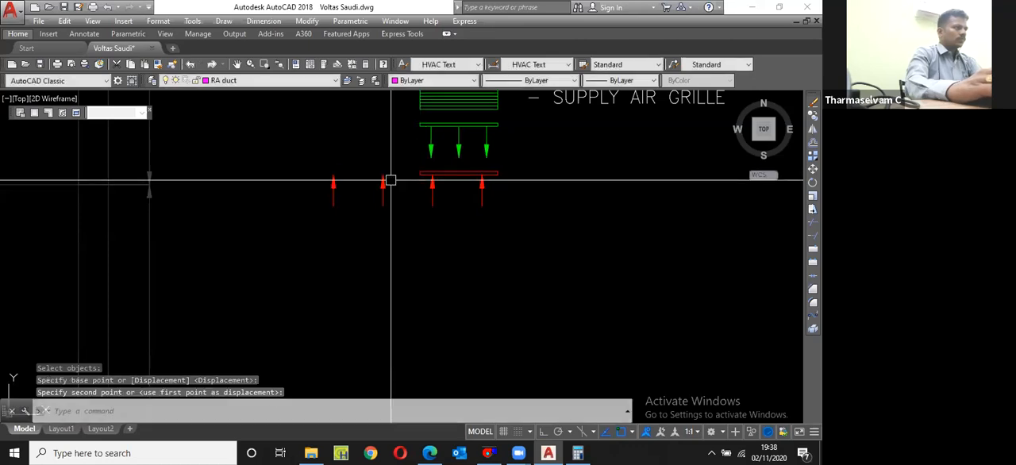
click(282, 157)
click(404, 242)
text(e)
key(Return)
Step: Copy the SUPPLY AIR GRILLE label straight down, beside the red grille symbol
scroll(405, 242, down, 2)
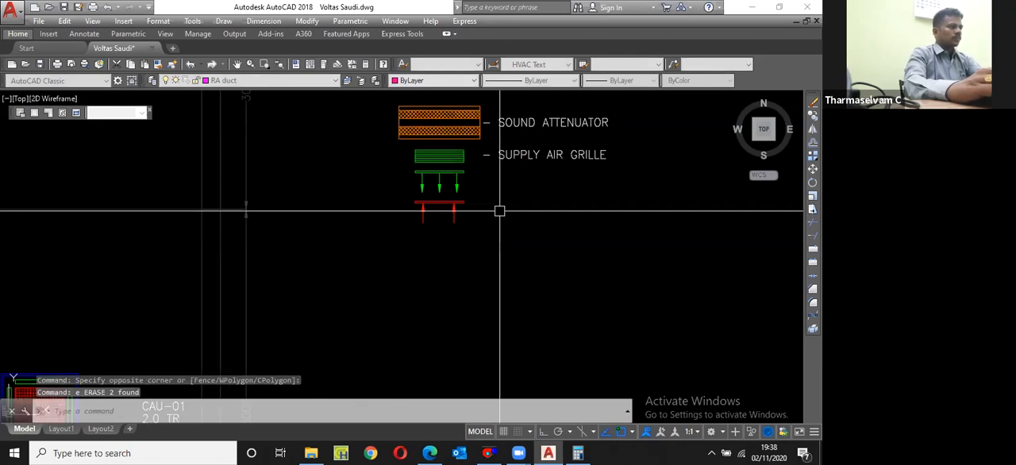
text(cp)
key(Return)
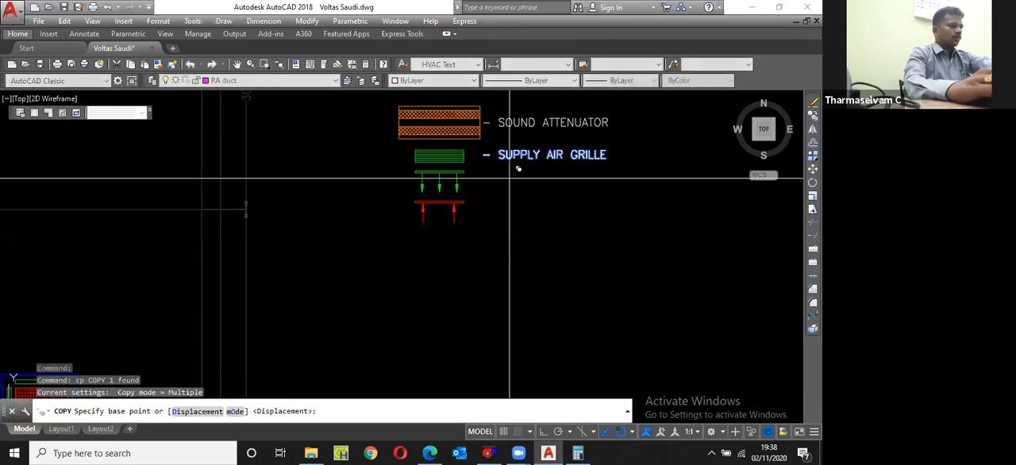
click(509, 177)
scroll(509, 220, up, 1)
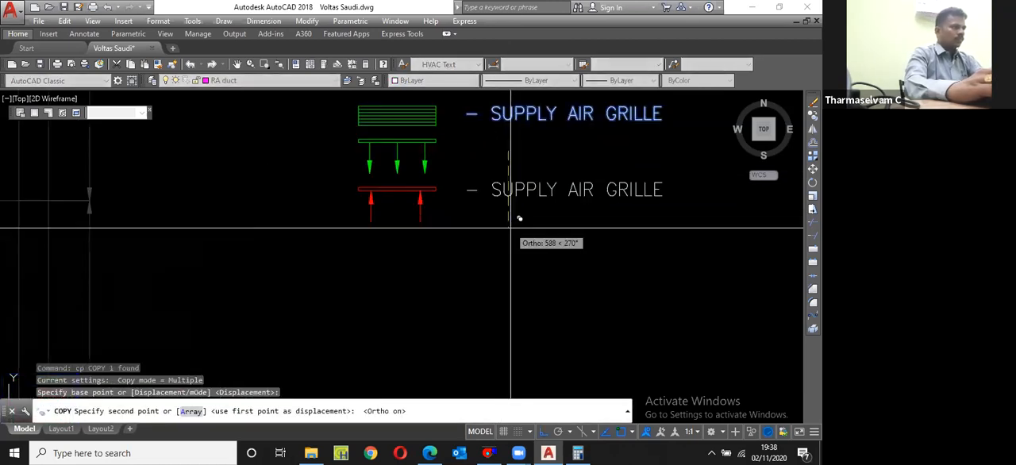
click(508, 228)
key(Escape)
Step: Change the label beside the red grille symbol to read RETURN AIR GRILLE
scroll(377, 249, down, 1)
double_click(520, 213)
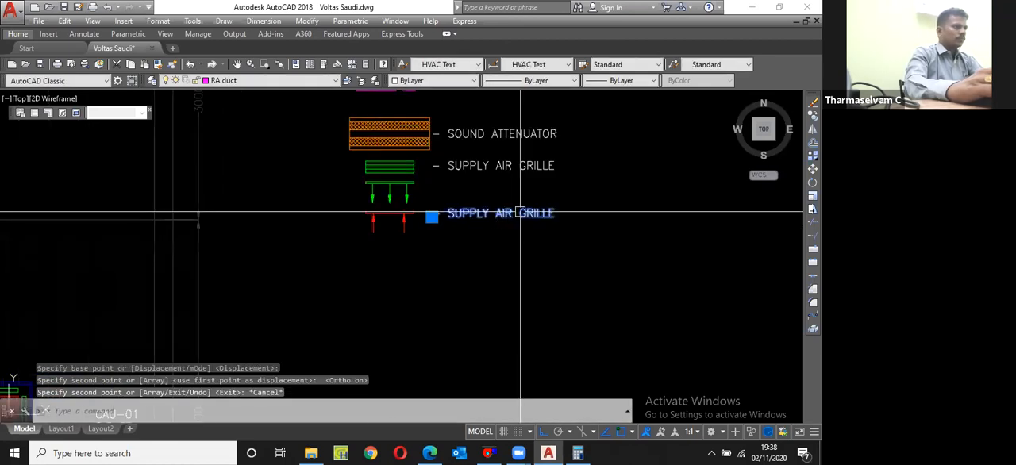
drag(489, 215, 449, 218)
text(RETURN)
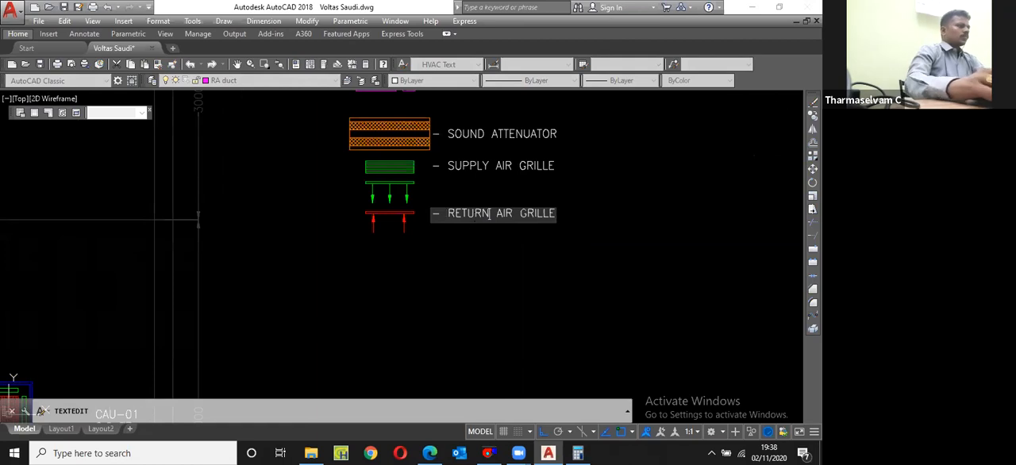
key(Return)
scroll(365, 208, down, 2)
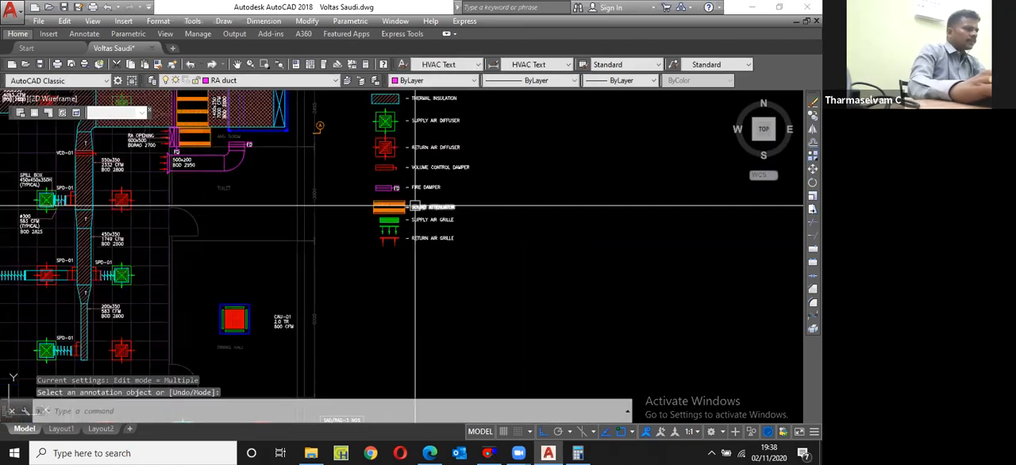
scroll(234, 321, down, 3)
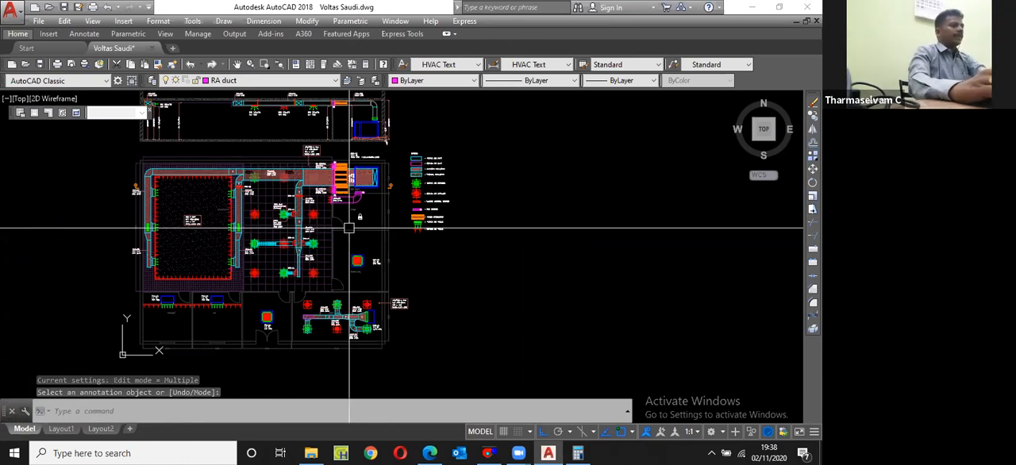
scroll(349, 228, up, 3)
key(Escape)
text(c)
key(Return)
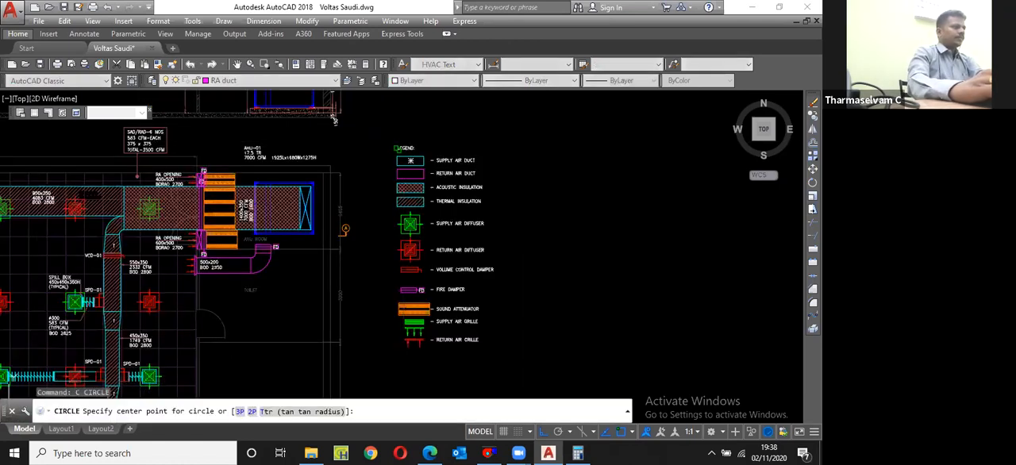
click(398, 149)
key(Escape)
scroll(410, 143, up, 4)
click(411, 143)
click(388, 163)
text(c)
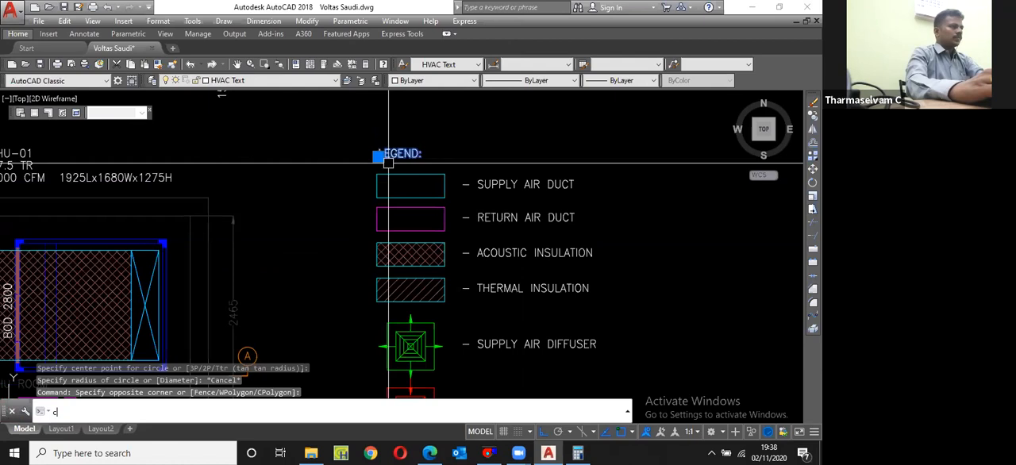
key(Return)
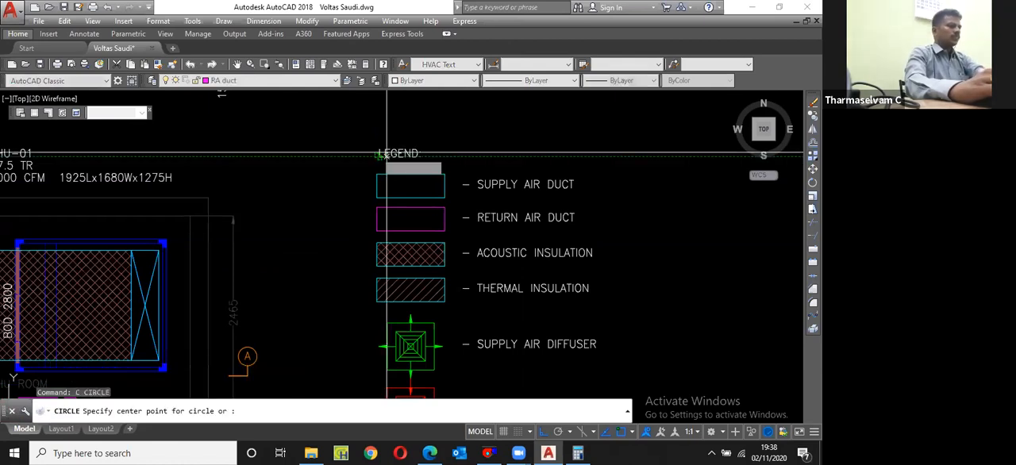
key(Escape)
Step: Copy the LEGEND: heading straight down to below the return air grille row
click(382, 162)
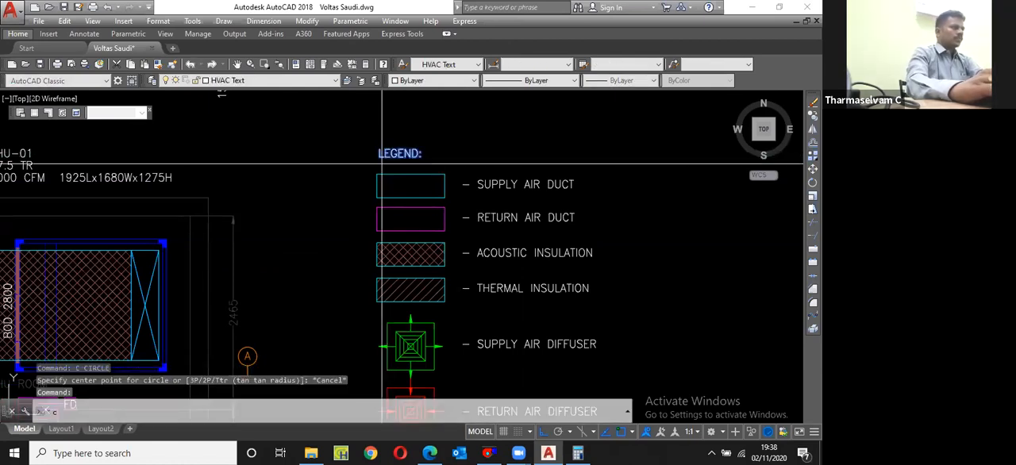
text(cp)
key(Return)
click(381, 154)
scroll(385, 149, down, 5)
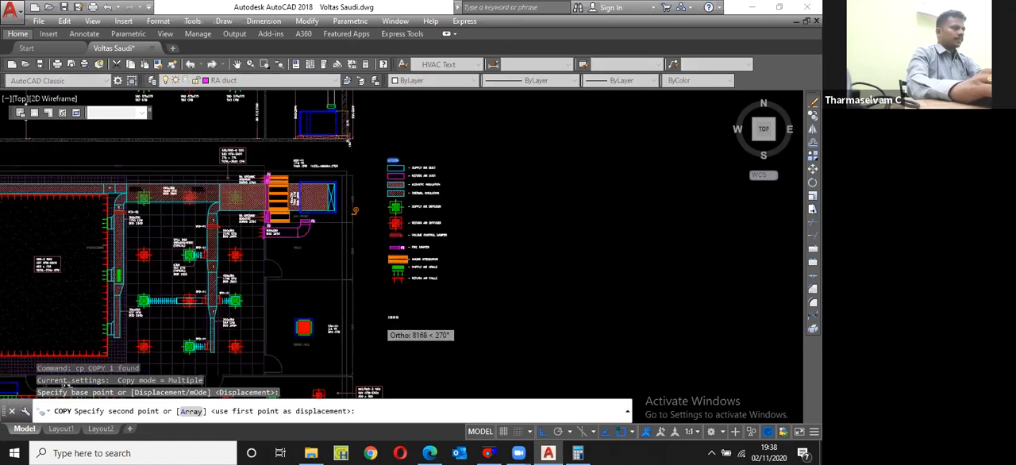
scroll(389, 298, up, 5)
click(417, 274)
key(Escape)
Step: Change the copied LEGEND: heading below the return air grille row to read ABBREVIATIONS:
double_click(418, 274)
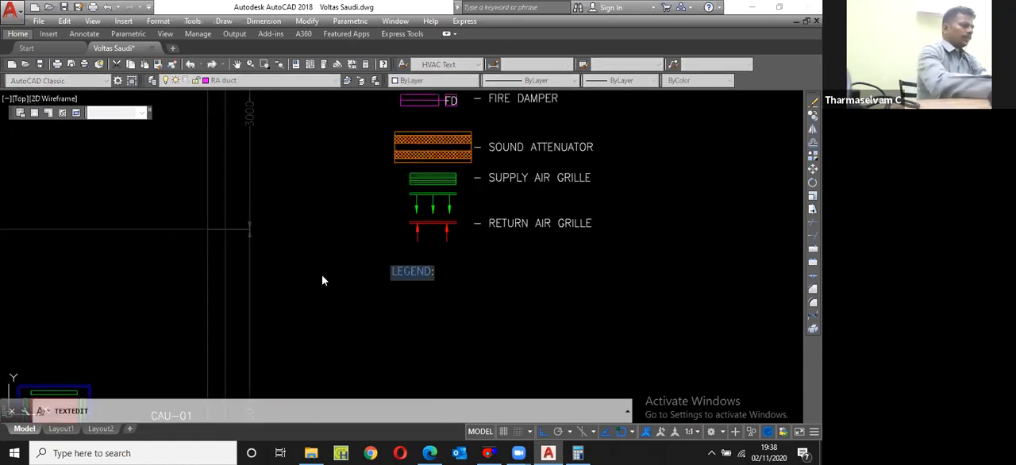
text(ABBREVIATIONS:)
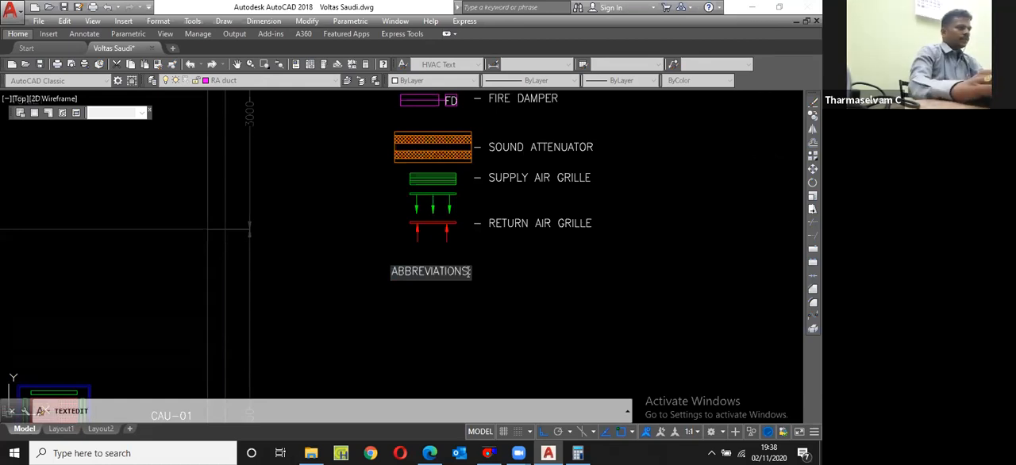
key(Return)
Step: Copy the RETURN AIR GRILLE label straight down about 960 units, to just below the ABBREVIATIONS: heading
scroll(397, 246, down, 2)
click(462, 233)
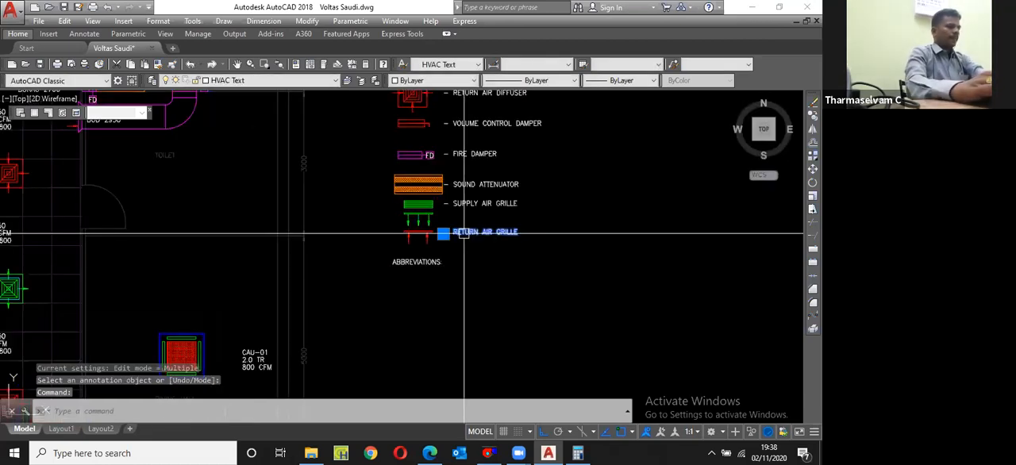
scroll(460, 239, up, 2)
text(cp)
key(Return)
click(461, 246)
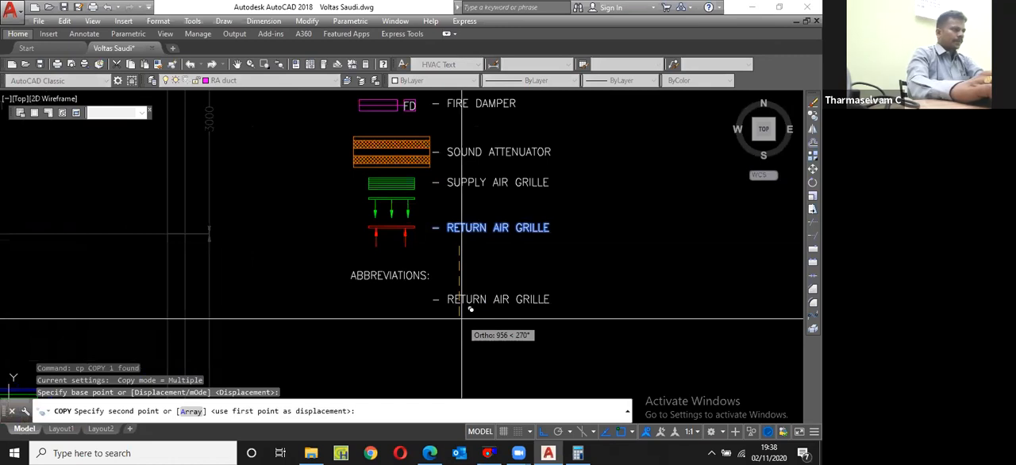
click(462, 319)
key(Escape)
Step: Insert TR before the dash in the copied RETURN AIR GRILLE text below the ABBREVIATIONS: heading
double_click(434, 305)
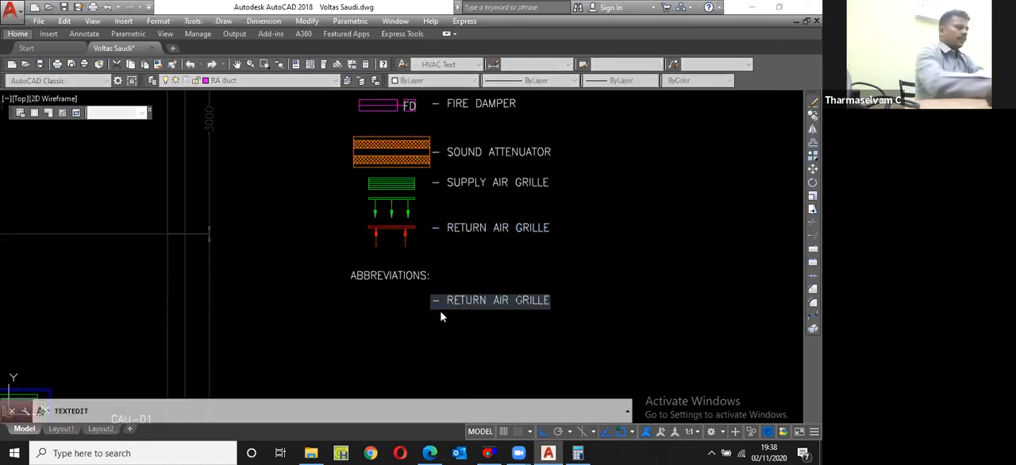
key(Home)
text(TR)
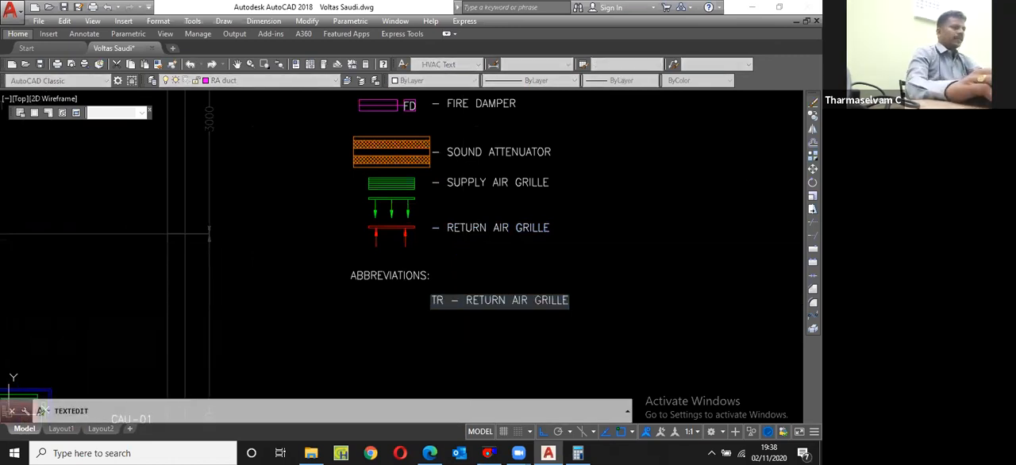
key(Return)
key(Escape)
Step: Move the TR line horizontally back so its dash lines up with the dashes of the legend labels above
click(472, 306)
text(m)
key(space)
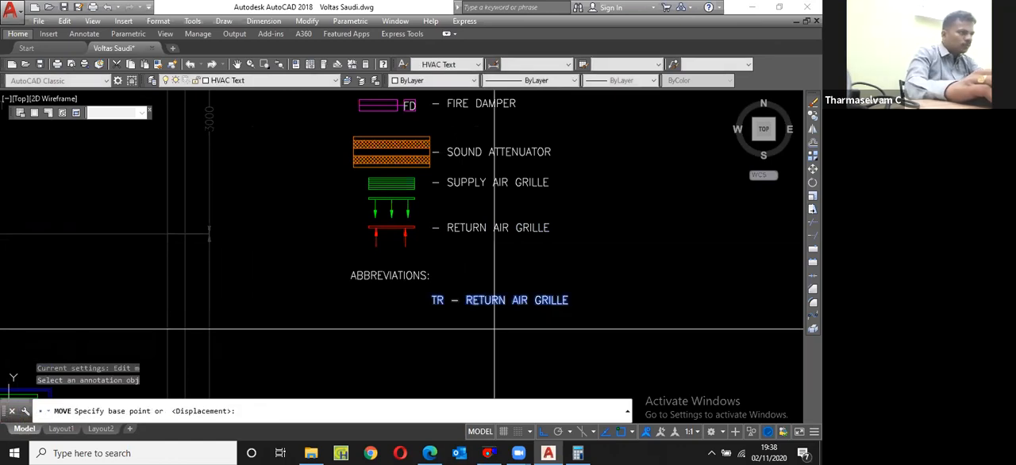
click(494, 328)
click(484, 317)
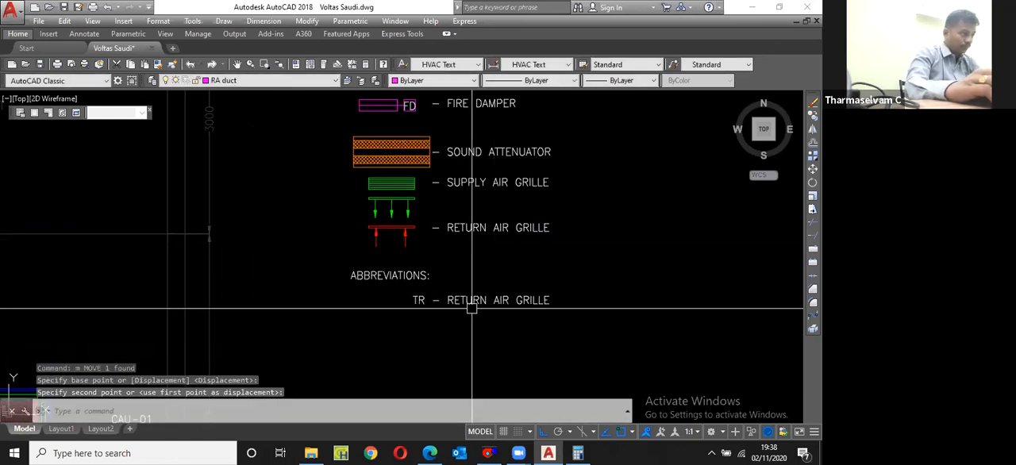
Step: Widen the gap before the TR line's dash and replace its description with TON OF REFRIGERATION
double_click(434, 304)
click(438, 301)
click(452, 302)
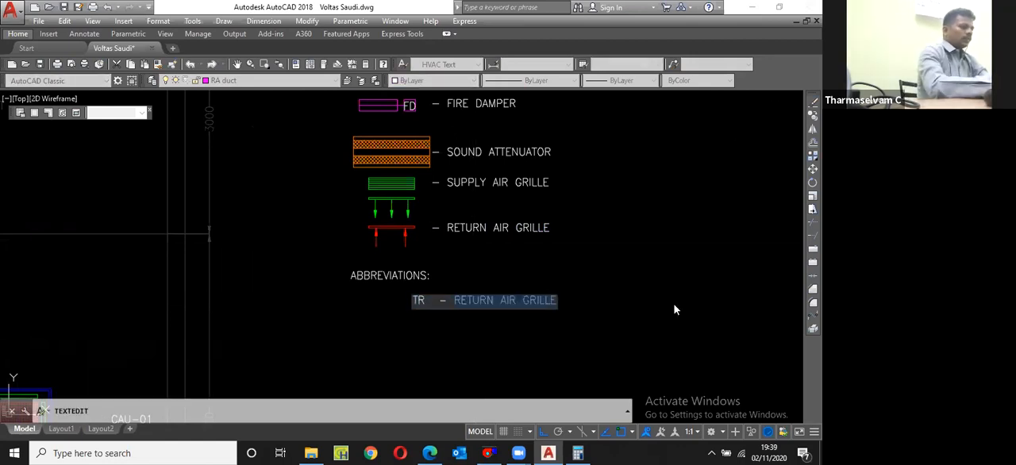
key(BackSpace)
text(TON OF )
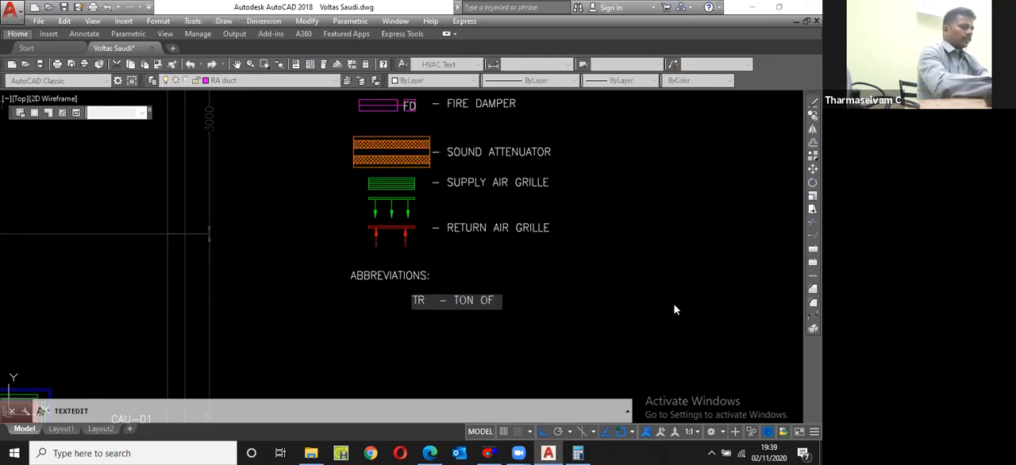
text(REFRIGER)
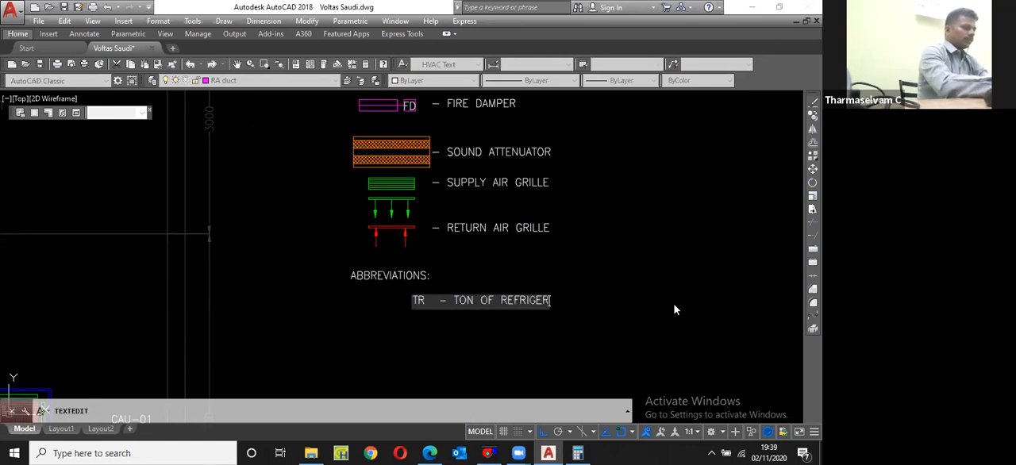
text(ATION)
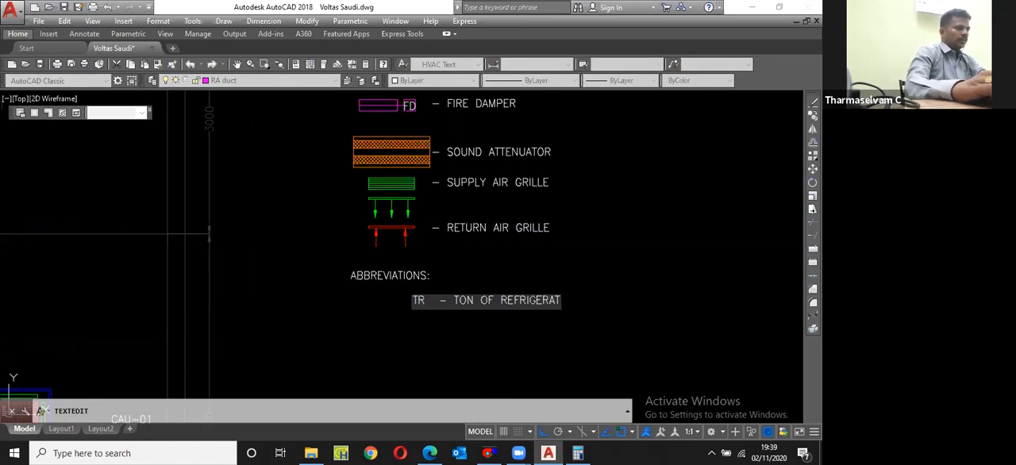
key(Return)
key(Escape)
Step: Copy the TR – TON OF REFRIGERATION line straight down to form a second abbreviation row
click(501, 301)
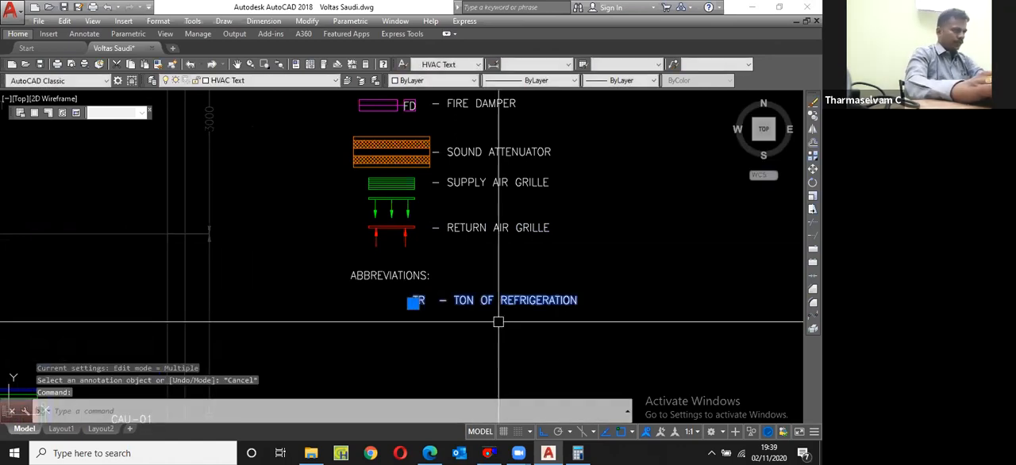
text(cp)
key(Return)
click(496, 323)
scroll(464, 345, up, 2)
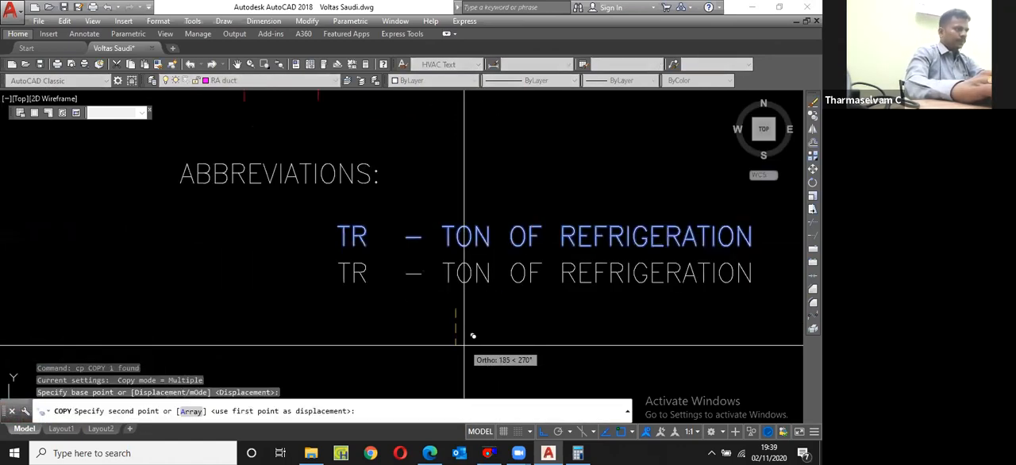
click(465, 345)
scroll(464, 344, up, 1)
key(Escape)
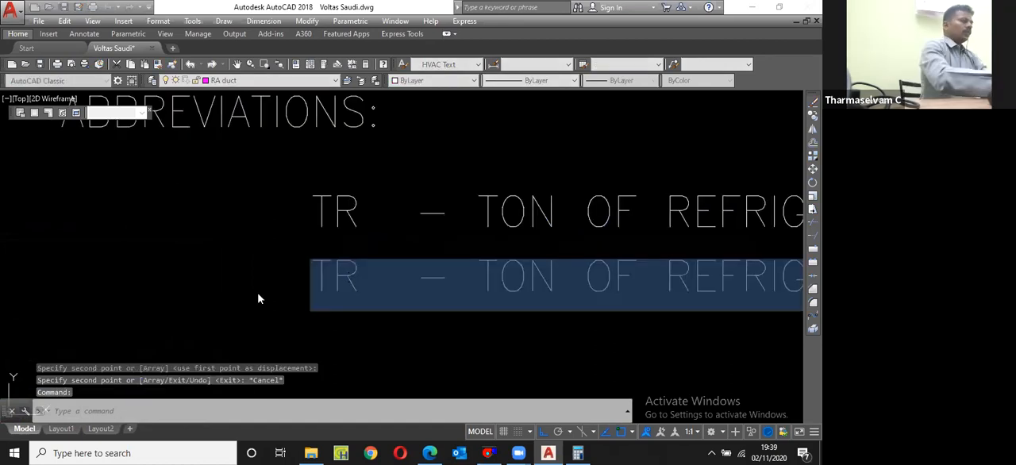
Step: Change the second abbreviation row to read AHU – AIR HANDLING UNIT
drag(364, 297, 258, 298)
text(AHU)
key(Delete)
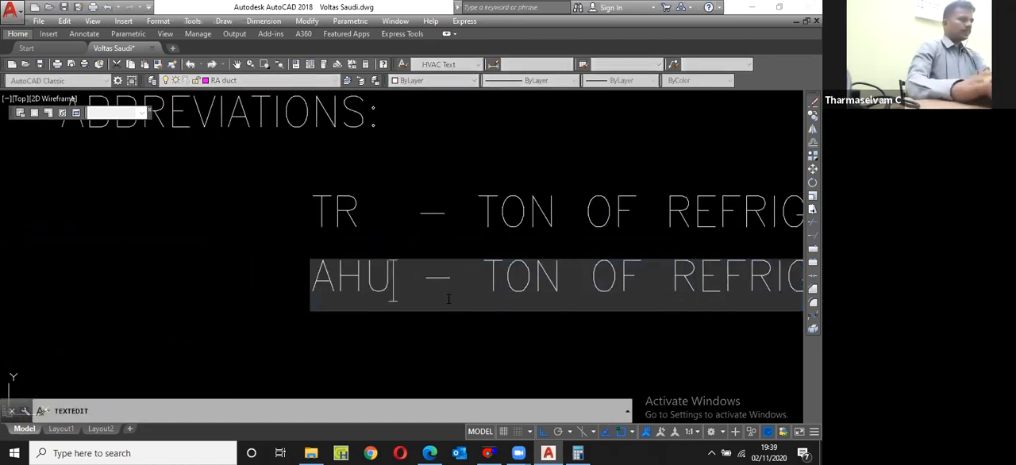
scroll(465, 289, down, 2)
drag(456, 291, 653, 292)
text(A)
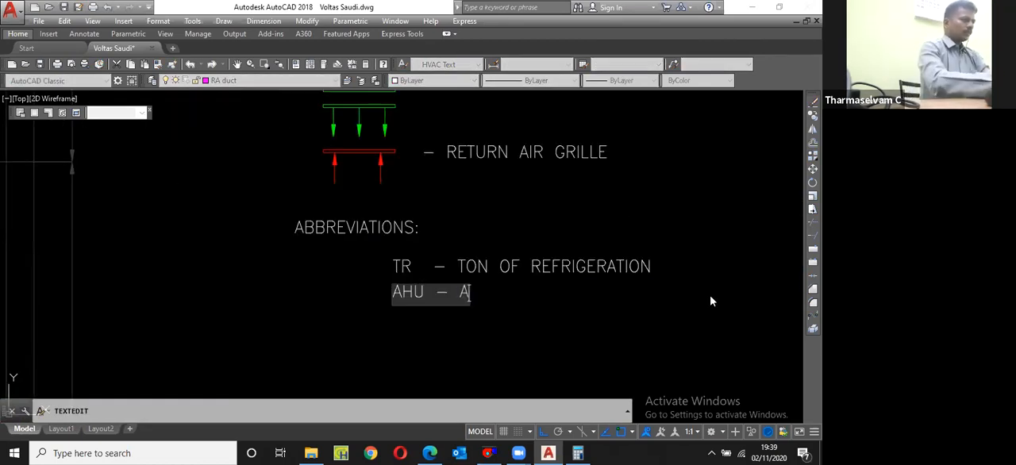
text(IR HAND)
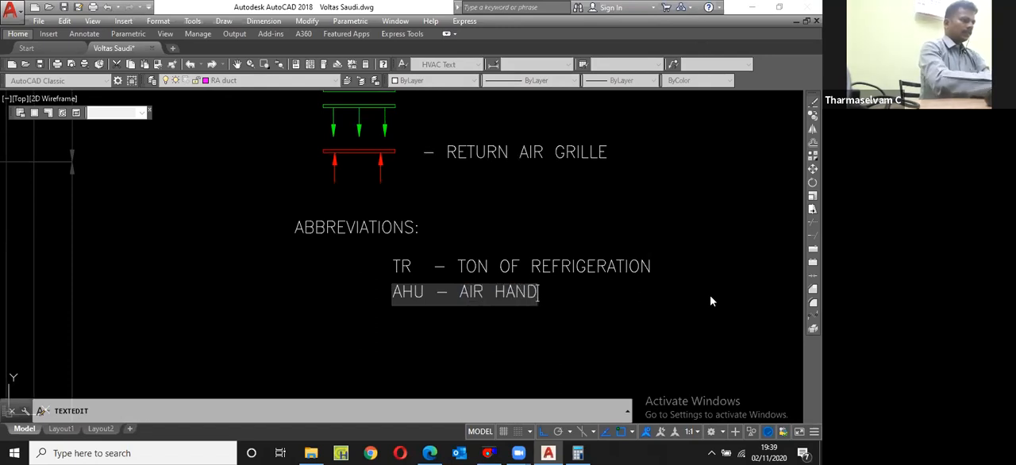
text(LING UNIT)
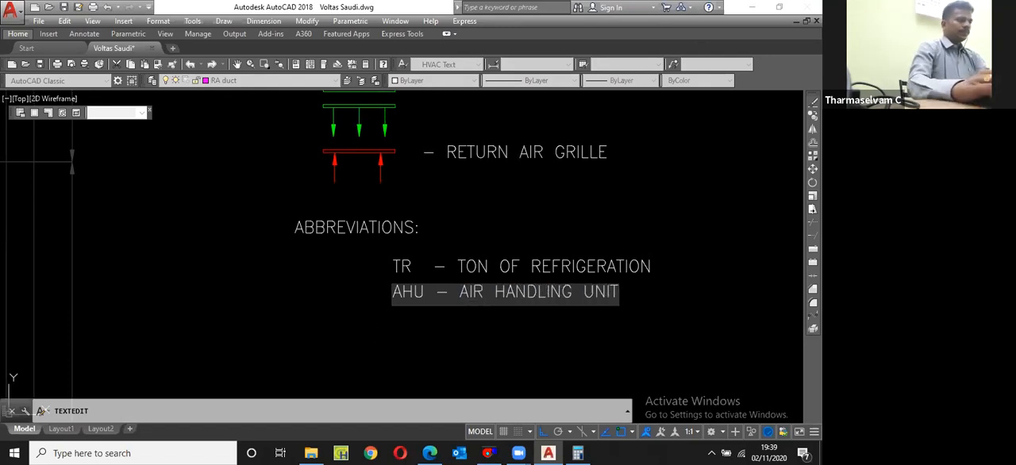
key(Return)
key(Return)
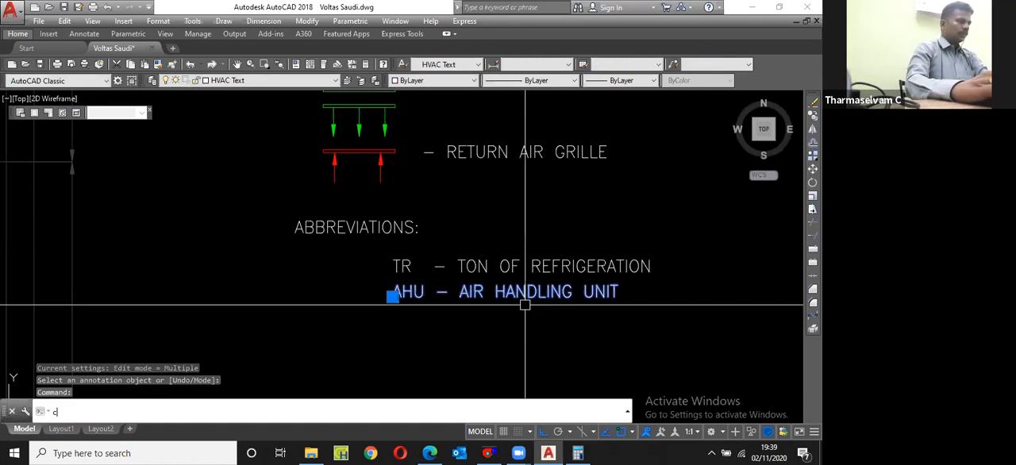
Step: Copy the AHU – AIR HANDLING UNIT line down by one row spacing to form a third row
text(p)
key(Return)
click(392, 272)
click(397, 292)
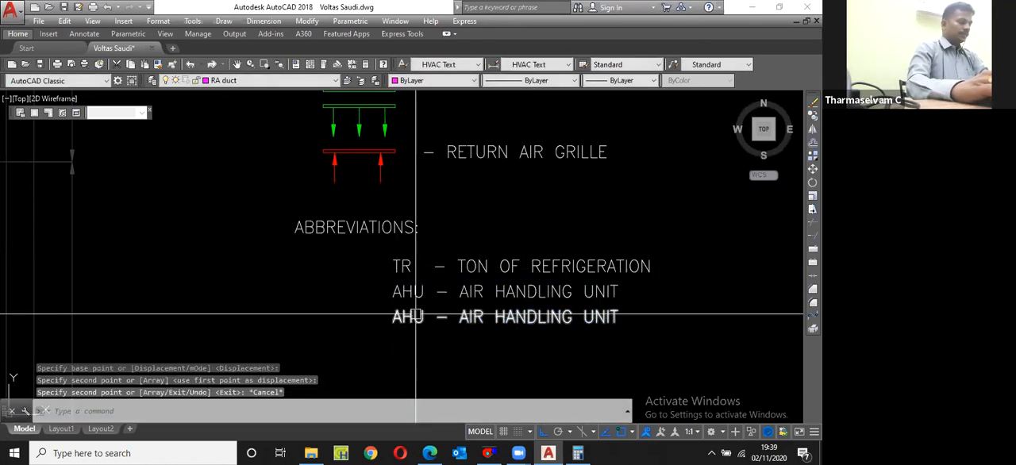
key(Escape)
Step: Change the third abbreviation row to read FCU – FAN COIL UNIT
scroll(411, 301, up, 2)
click(425, 328)
double_click(425, 328)
text(FCU)
scroll(429, 321, down, 1)
drag(482, 317, 730, 331)
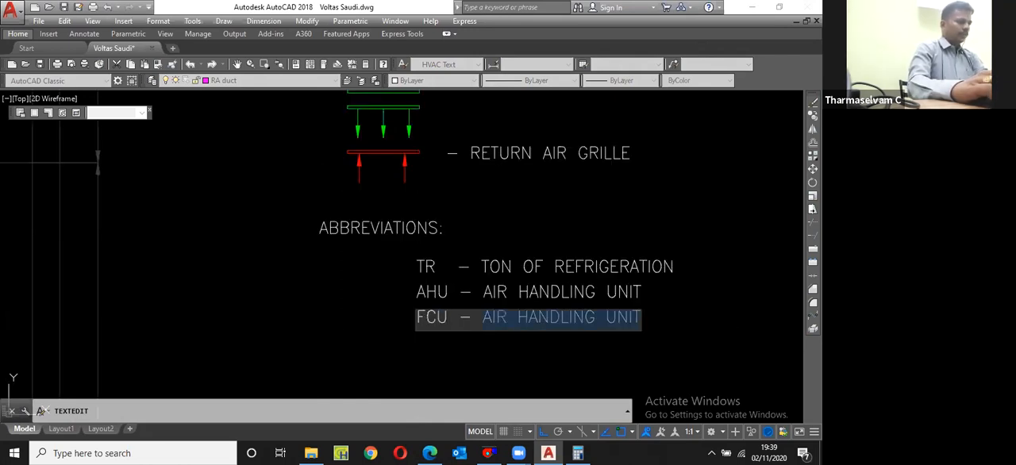
text(FAN COIL)
key(BackSpace)
text(IL UNIT)
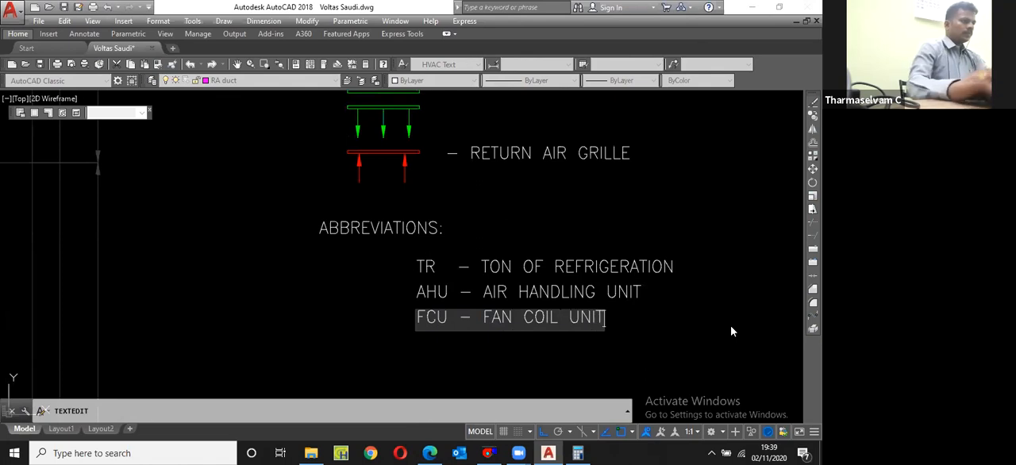
key(Return)
key(Escape)
Step: Copy the FCU – FAN COIL UNIT line down by one row spacing to form a fourth row
click(527, 318)
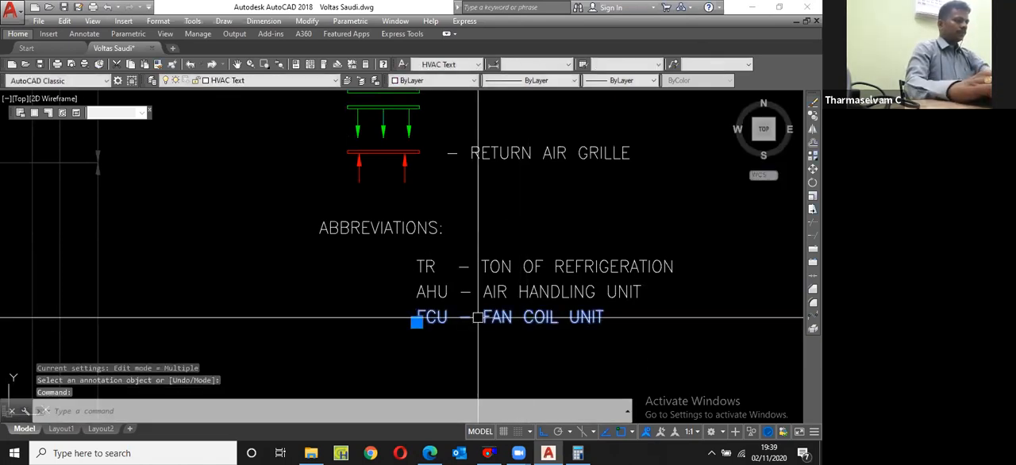
text(cp)
key(Return)
click(423, 298)
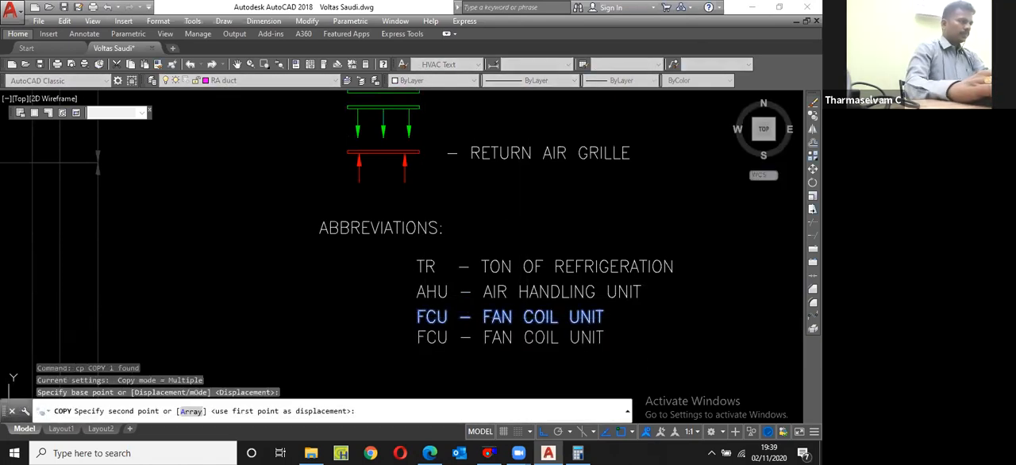
click(423, 323)
key(Escape)
Step: Change the fourth abbreviation row to read DSU – DUCTABLE SPLIT UNIT
scroll(482, 291, down, 4)
scroll(474, 308, up, 4)
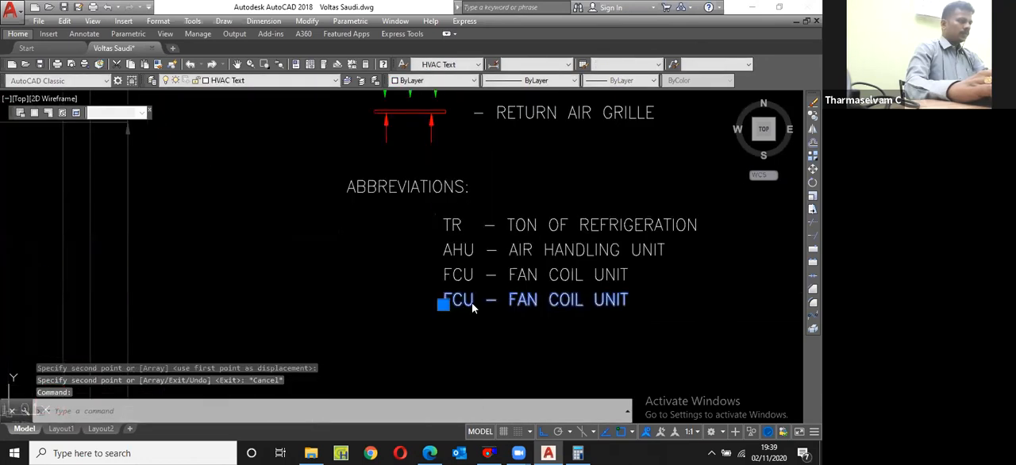
double_click(473, 305)
text(DSU)
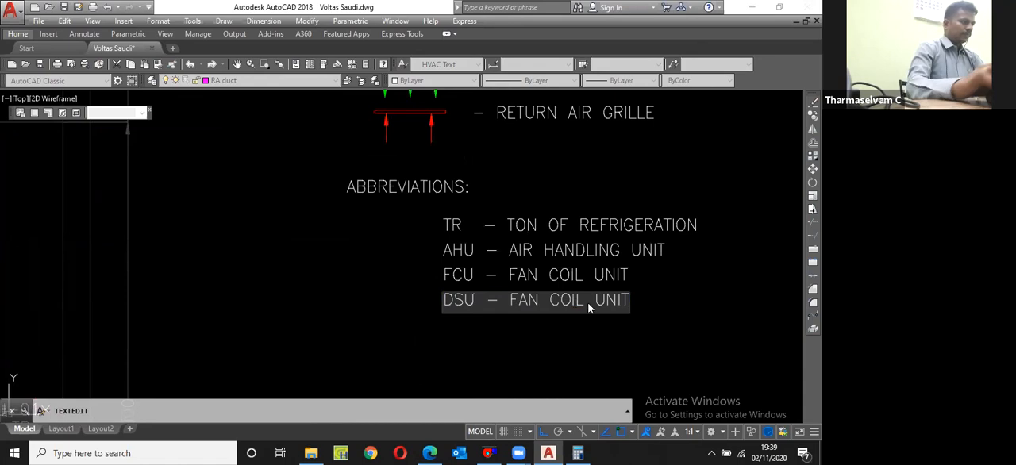
drag(510, 300, 577, 291)
text(DUCTAB)
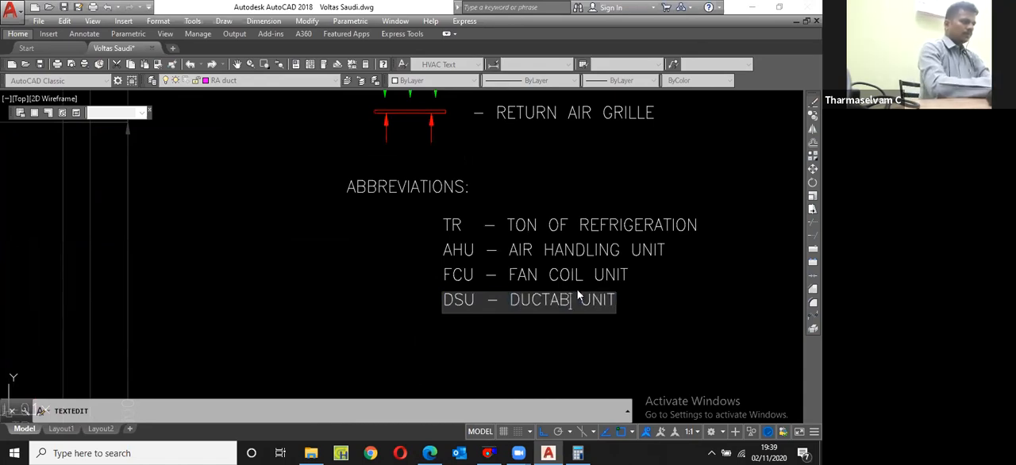
text(LE SPLI)
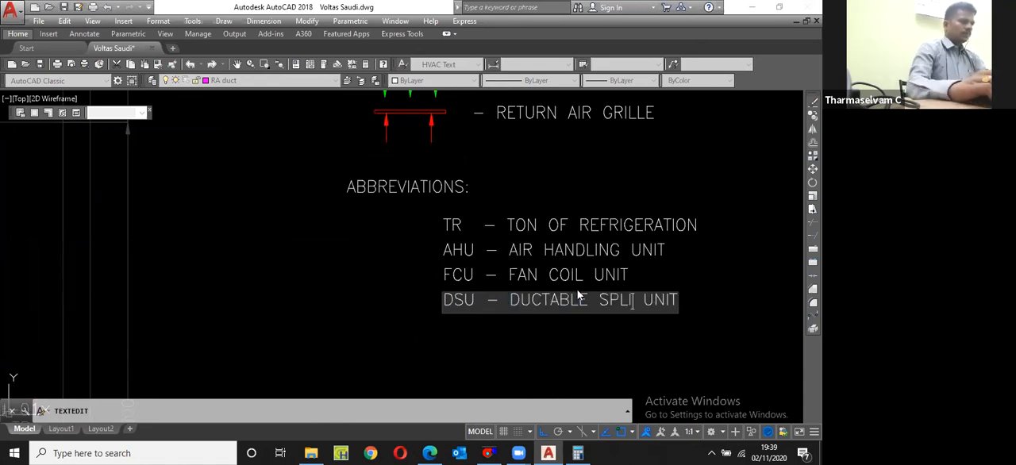
text(T)
click(531, 315)
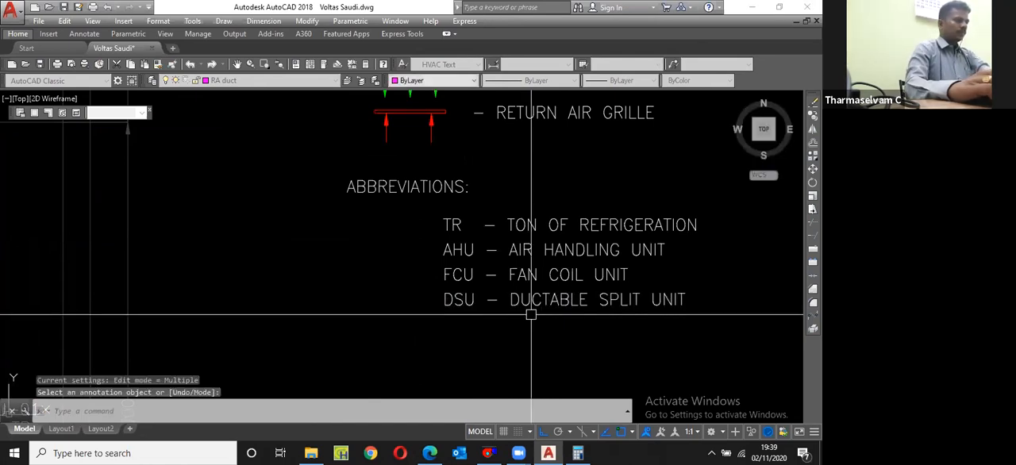
key(Return)
Step: Copy the DSU – DUCTABLE SPLIT UNIT line down by one row spacing to form a fifth row
click(451, 295)
text(cp)
key(Return)
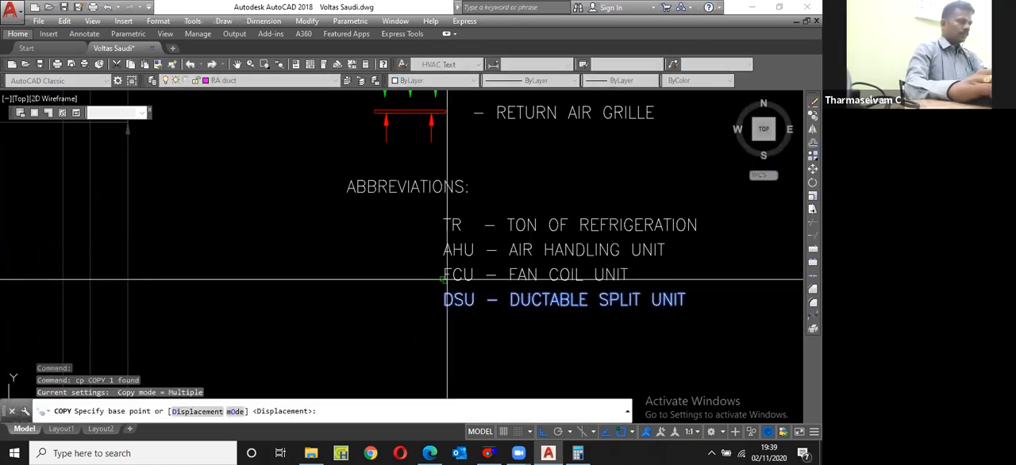
click(447, 279)
click(447, 304)
key(Escape)
Step: Change the fifth abbreviation row to read CAU – CASSETTE AC
double_click(468, 325)
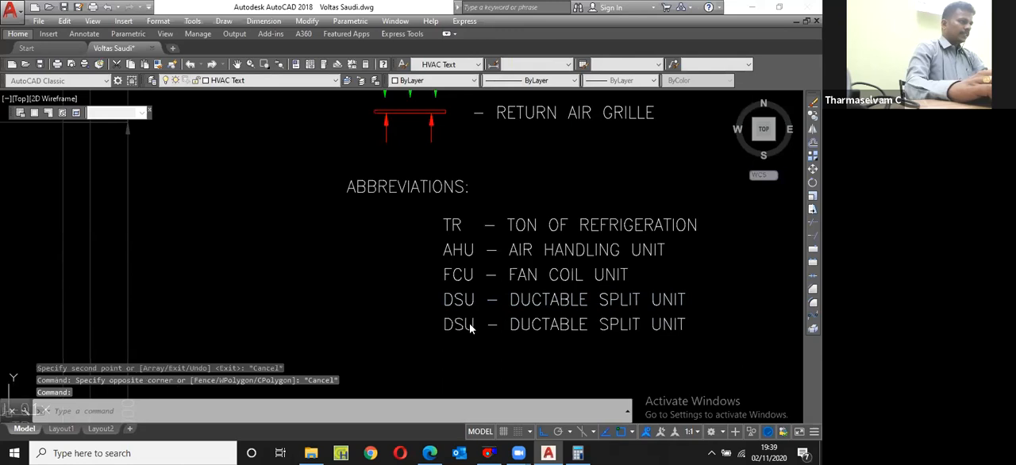
scroll(475, 331, down, 4)
scroll(476, 333, up, 6)
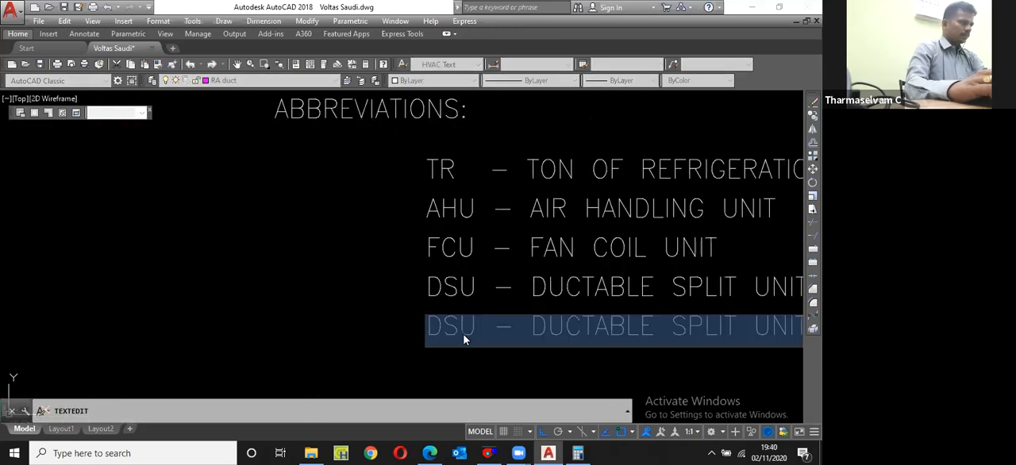
text(AU)
key(Left)
key(BackSpace)
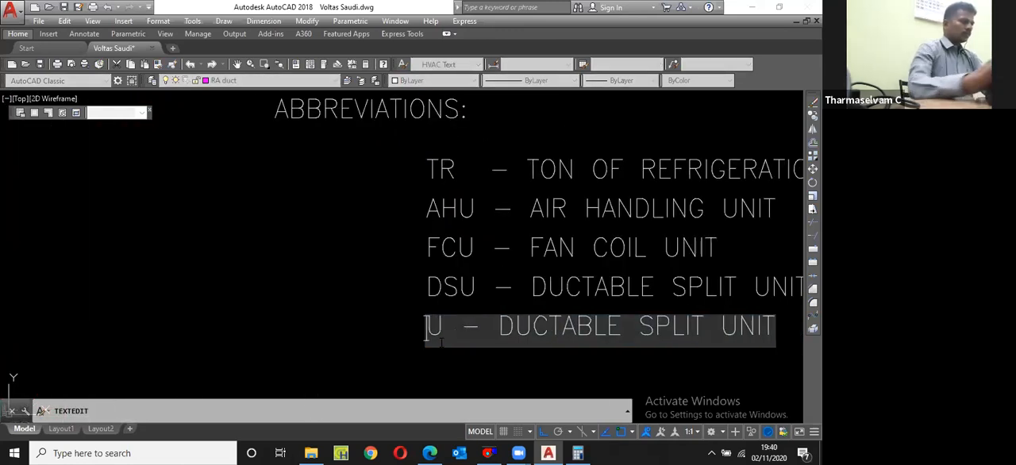
text(CA)
click(528, 326)
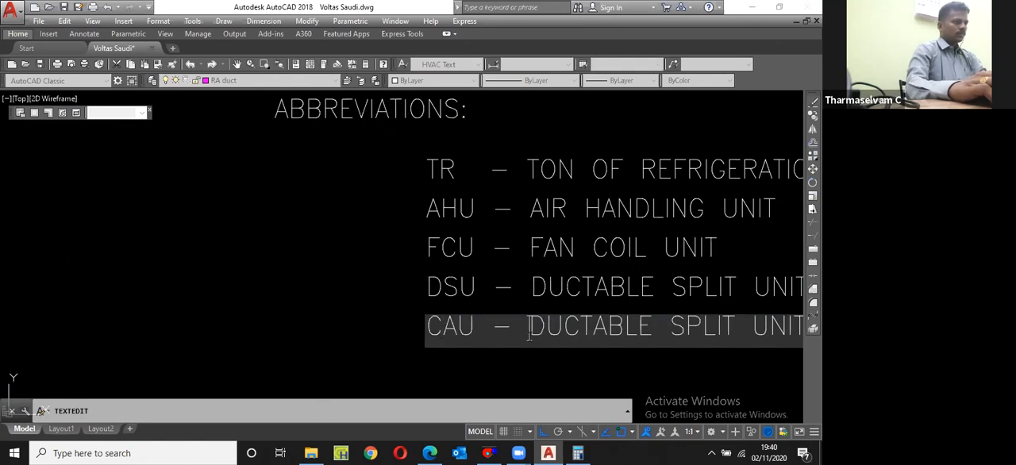
scroll(528, 333, down, 5)
drag(529, 333, 715, 351)
text(CASSETTE AC)
click(677, 347)
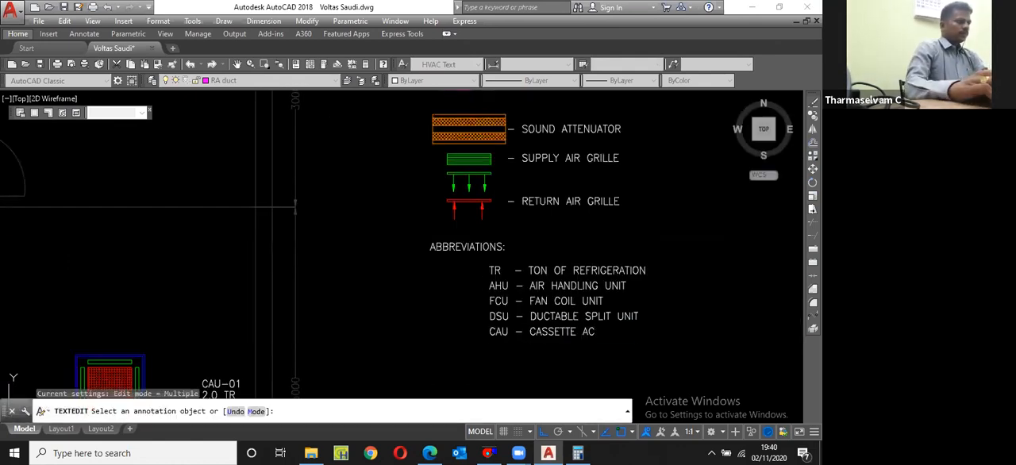
key(space)
Step: Copy the CAU – CASSETTE AC line down by one row spacing to form a sixth row
click(572, 335)
scroll(487, 341, up, 2)
text(cp)
key(space)
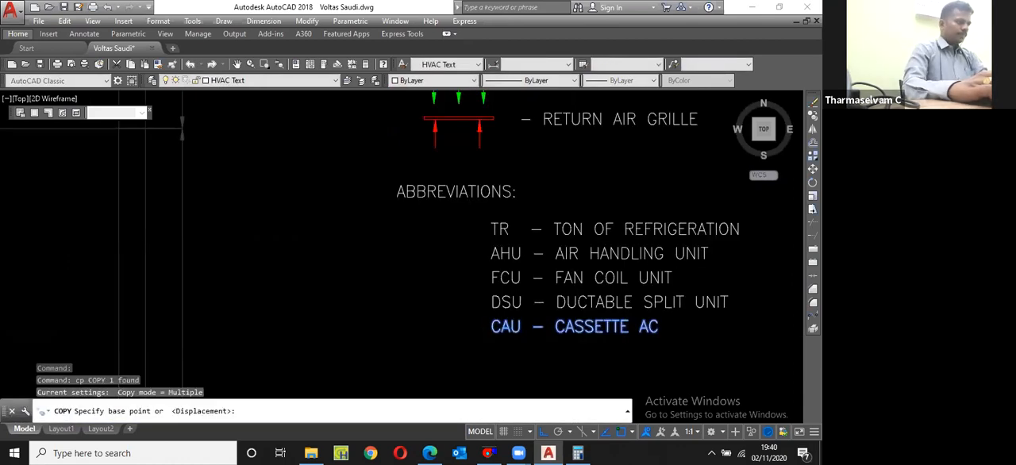
scroll(486, 341, up, 2)
click(500, 292)
click(499, 324)
key(Escape)
scroll(499, 326, down, 2)
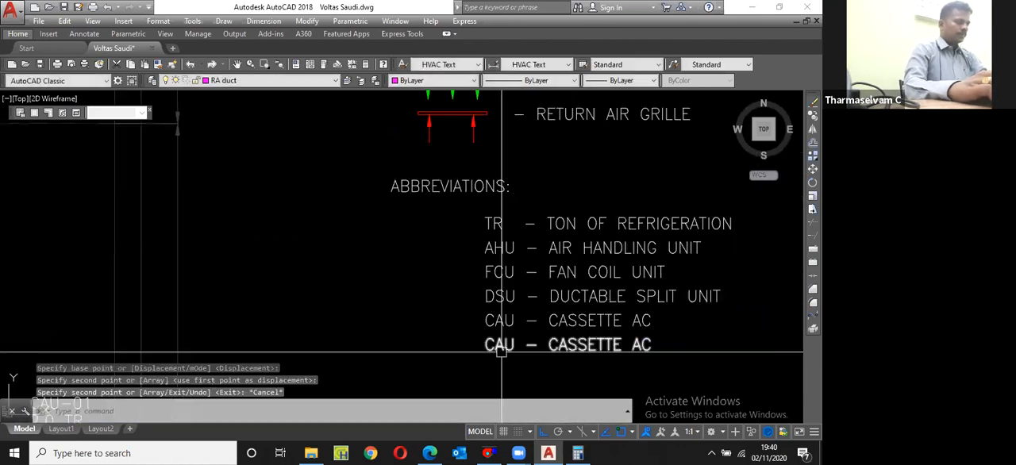
Step: Change the sixth abbreviation row to read VCD – VOLUME CONTROL DAMPER
click(501, 347)
scroll(503, 350, up, 2)
double_click(518, 349)
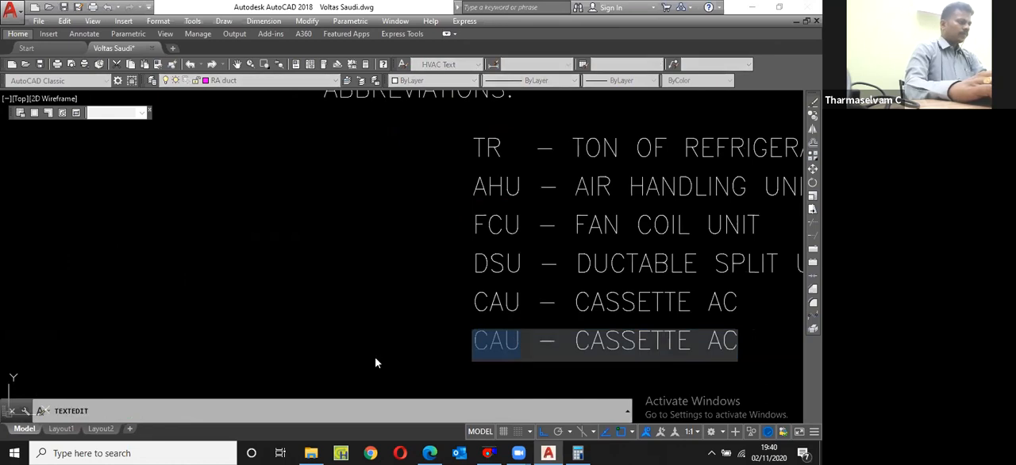
text(VCD)
scroll(553, 368, down, 2)
drag(567, 350, 781, 359)
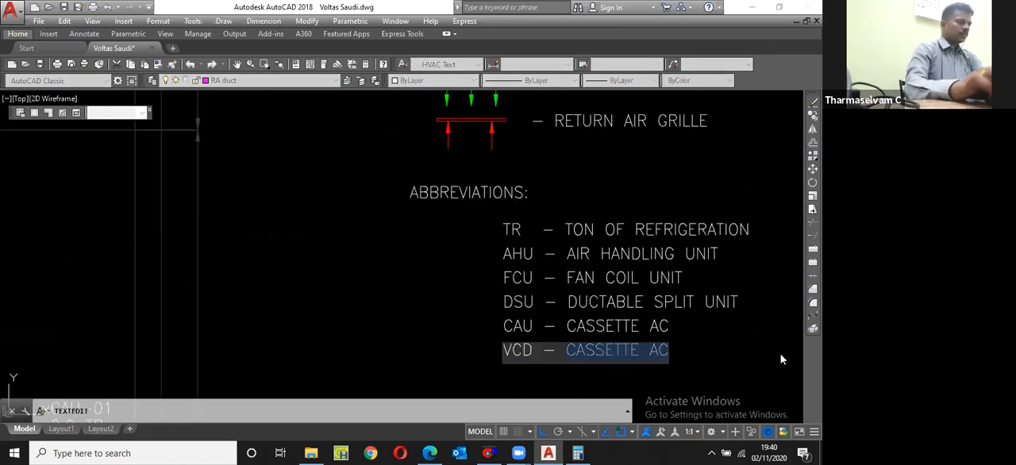
text(VOLUME C)
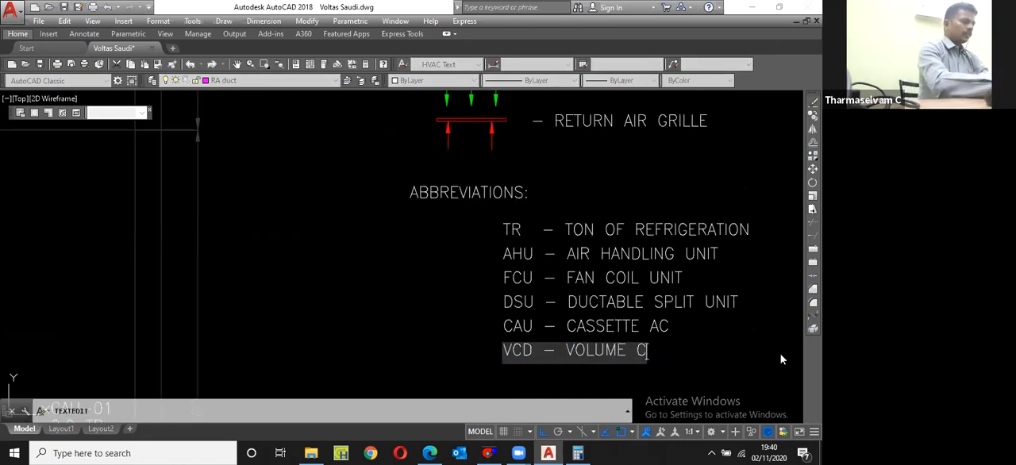
text(ONTROL DAMP)
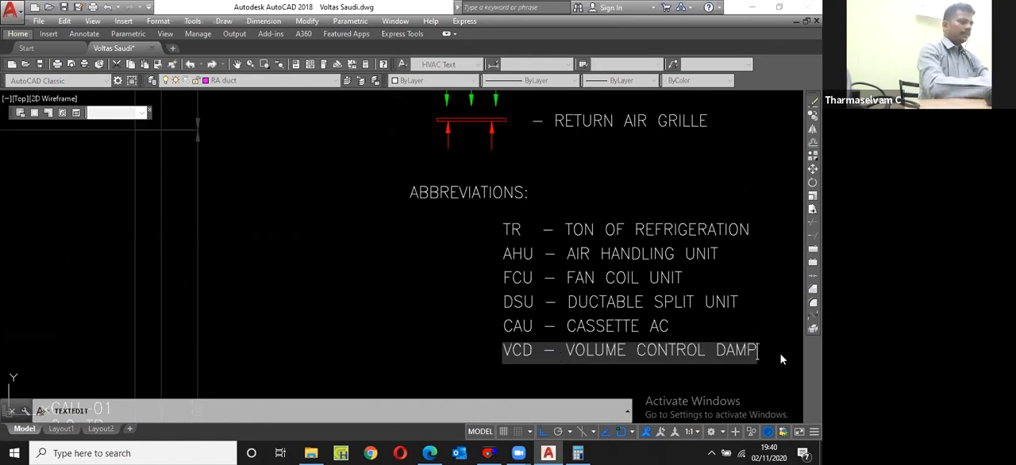
text(ER)
click(340, 301)
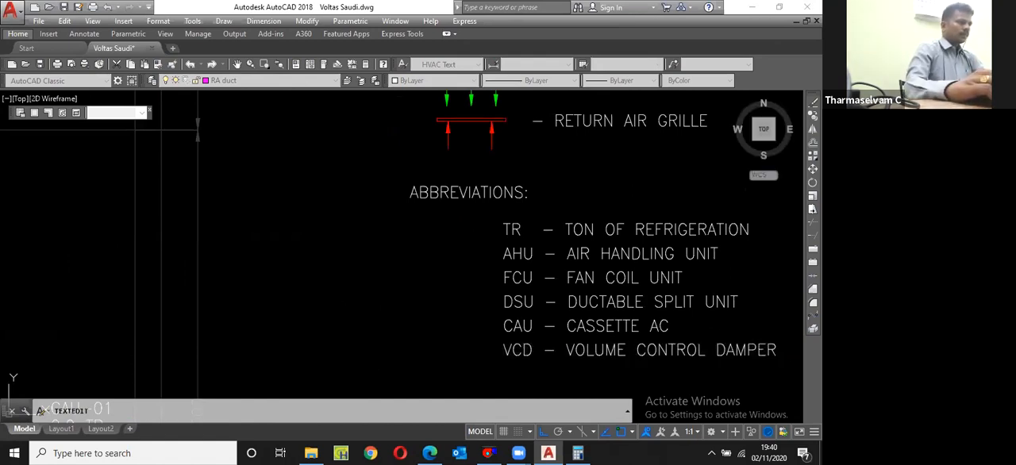
Step: Copy the VCD – VOLUME CONTROL DAMPER line down by one row spacing to form a seventh row
scroll(753, 297, down, 3)
scroll(408, 297, up, 2)
click(413, 300)
text(cp)
key(Return)
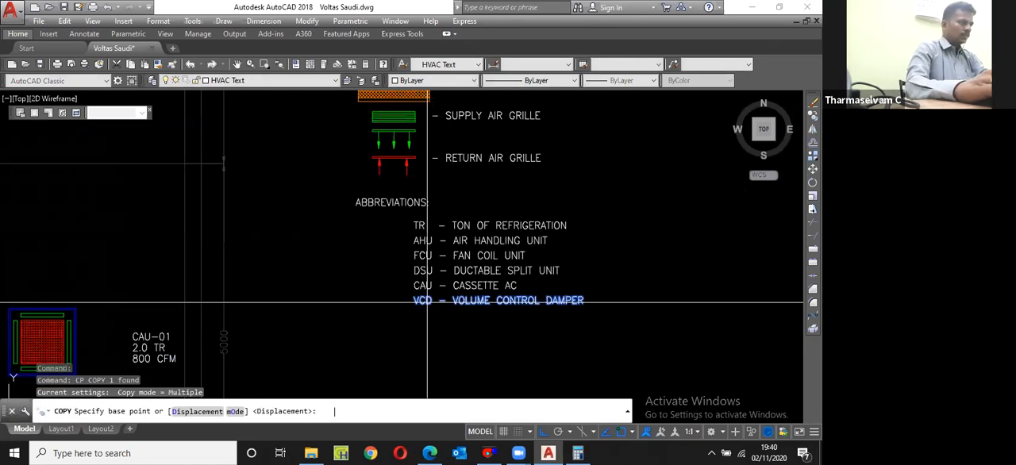
scroll(427, 302, up, 2)
click(415, 285)
click(414, 308)
key(Return)
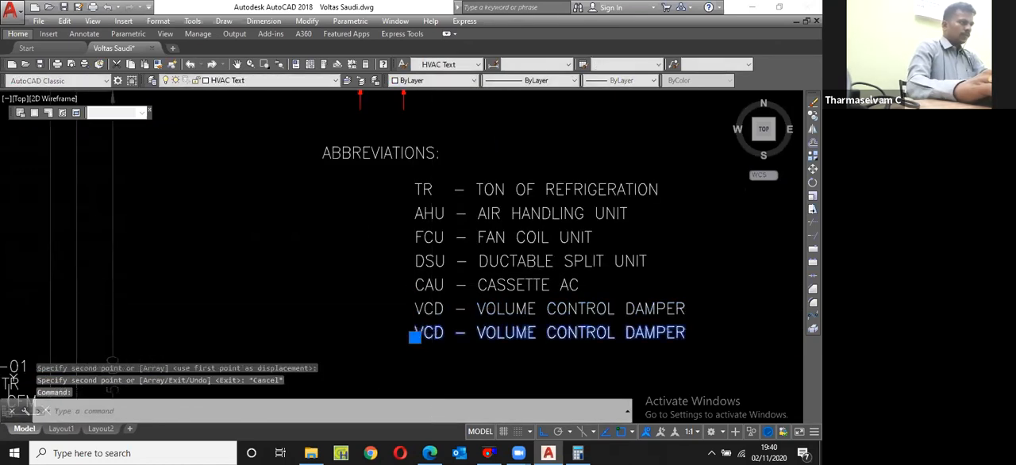
Step: Change the seventh abbreviation row to read FD – FIRE DAMPER, keeping its dash aligned with the rows above
double_click(427, 332)
key(Home)
key(Delete)
key(Delete)
text(F)
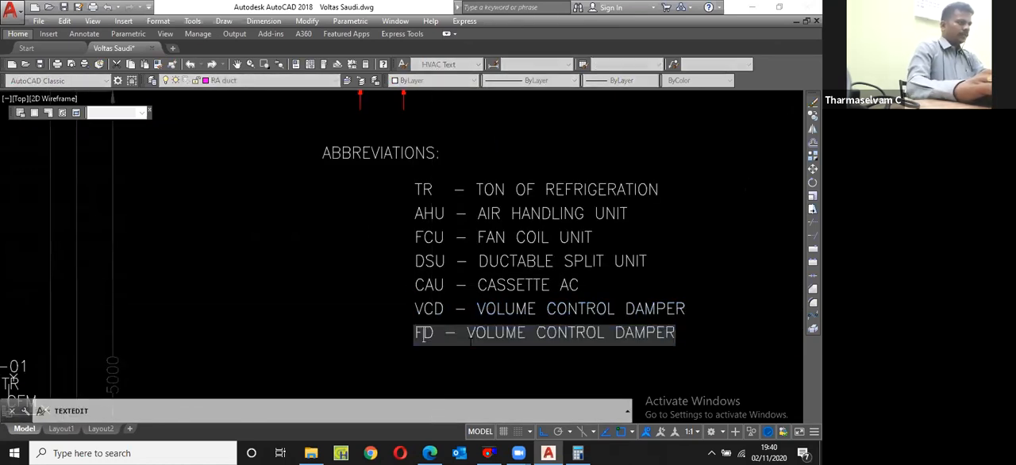
drag(477, 332, 608, 333)
text(FIRE)
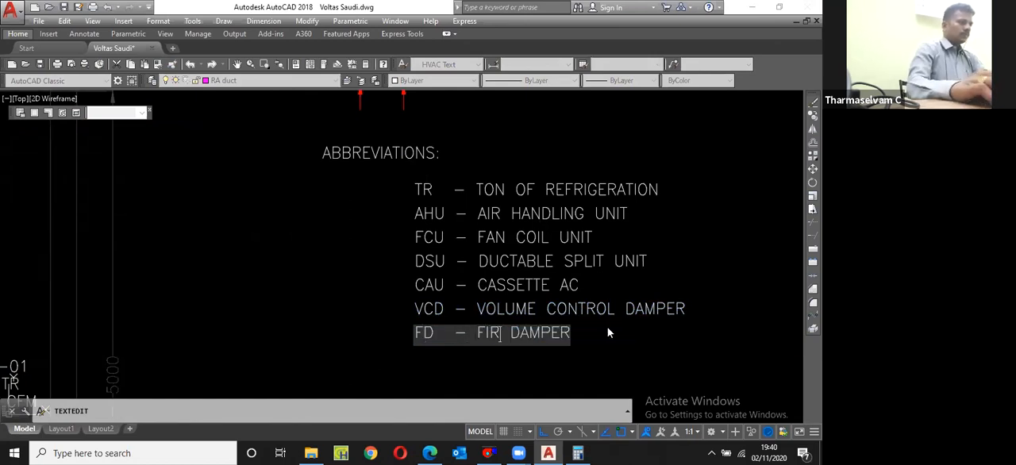
key(Return)
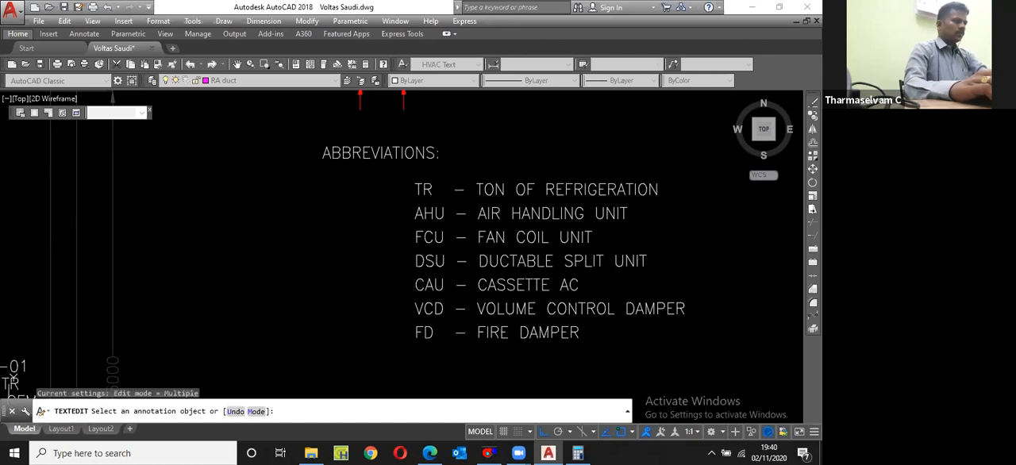
key(Return)
Step: Copy the FD – FIRE DAMPER line down by one row spacing to form an eighth row
text(cp)
key(Return)
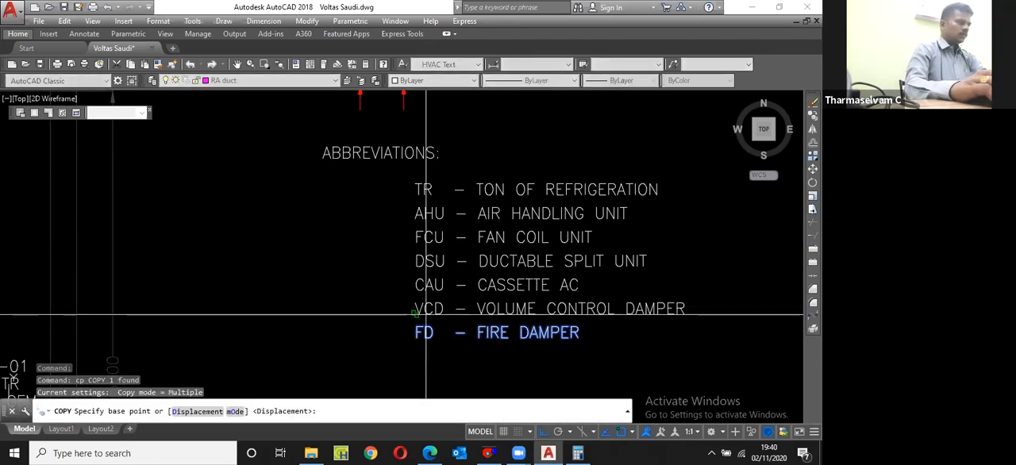
click(427, 314)
click(426, 338)
key(Escape)
Step: Change the eighth abbreviation row to read SAD – SUPPLY AIR DIFFUSER
double_click(432, 358)
drag(433, 359, 415, 359)
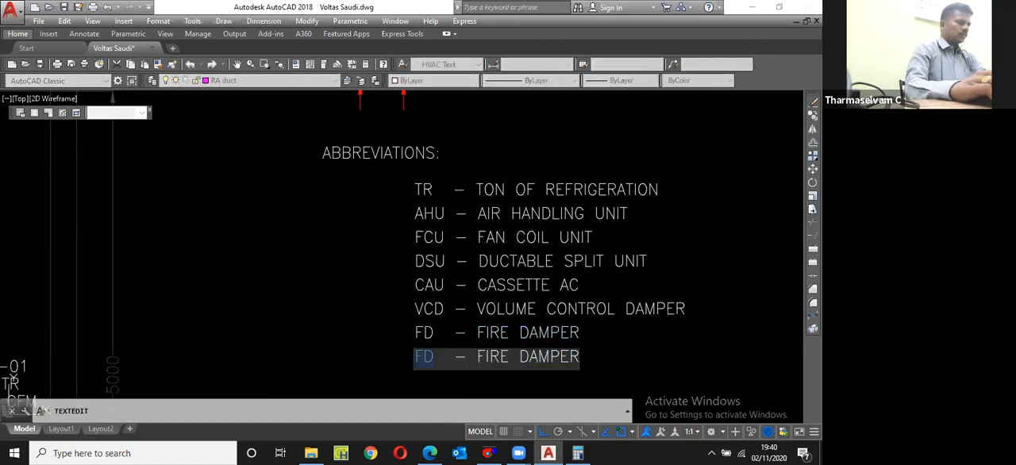
text(SAD)
drag(580, 357, 476, 357)
text(SUPPLY AIR DIFFUSER)
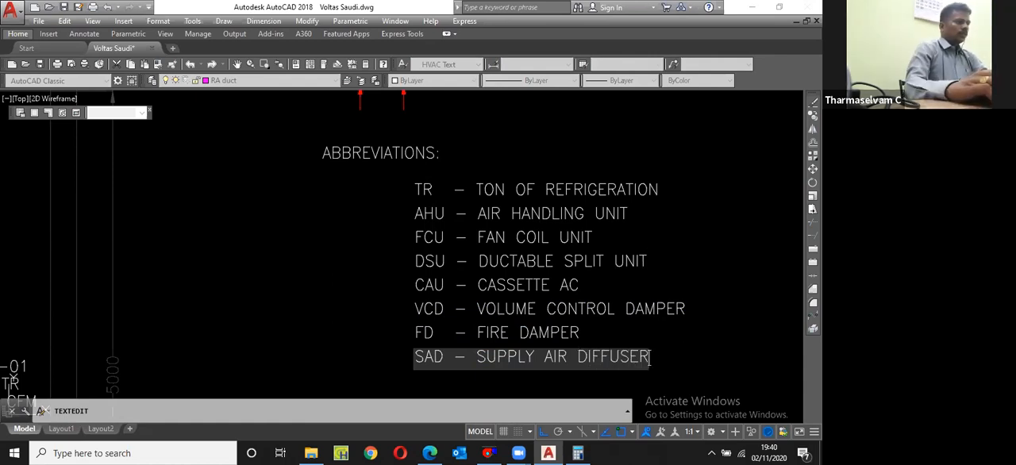
key(Return)
scroll(470, 311, down, 2)
scroll(455, 345, up, 2)
key(Return)
Step: Copy the SAD – SUPPLY AIR DIFFUSER line down by one row spacing to form a ninth row
click(447, 343)
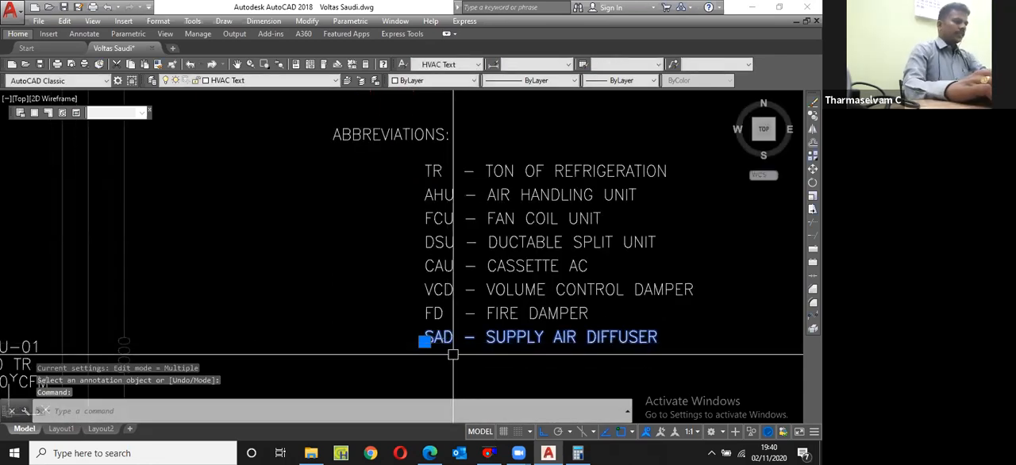
text(cp)
key(Return)
click(431, 318)
click(431, 344)
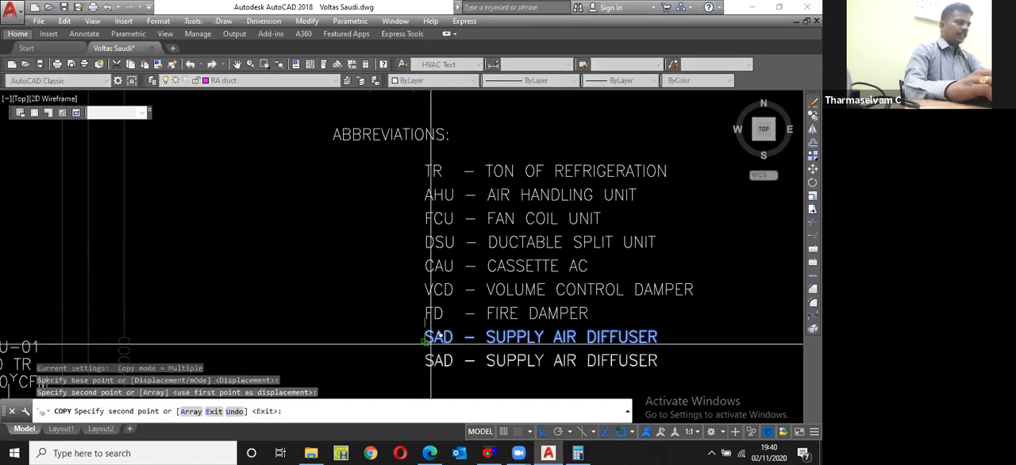
key(Return)
Step: Change the ninth abbreviation row to read RAD – RETURN AIR DIFFUSER and save the drawing
double_click(449, 361)
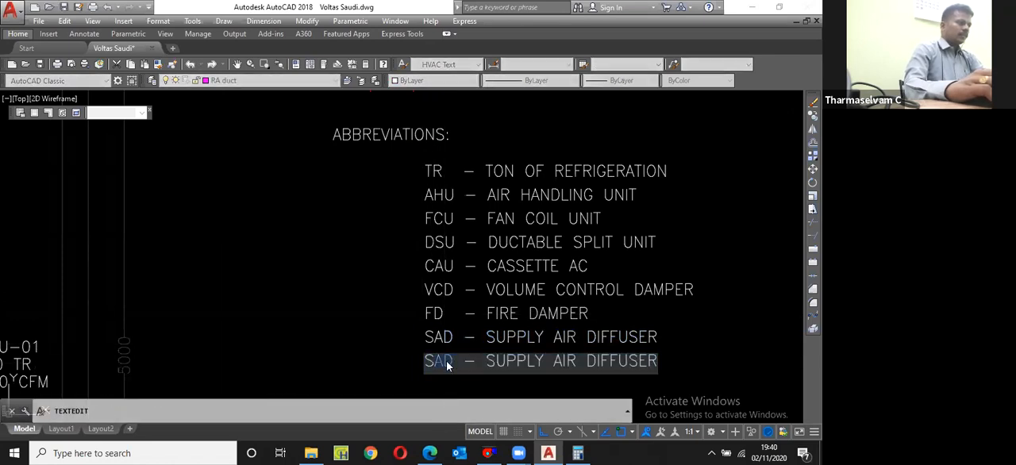
text(R)
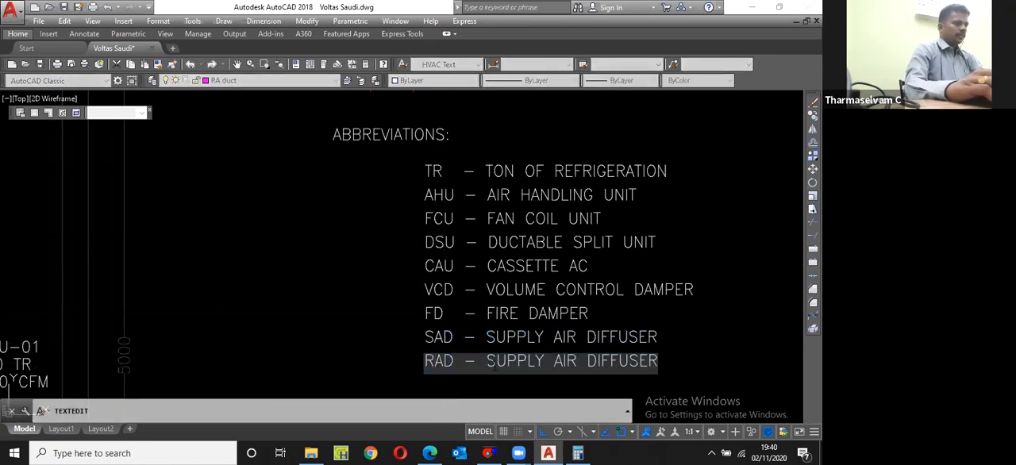
drag(497, 364, 549, 366)
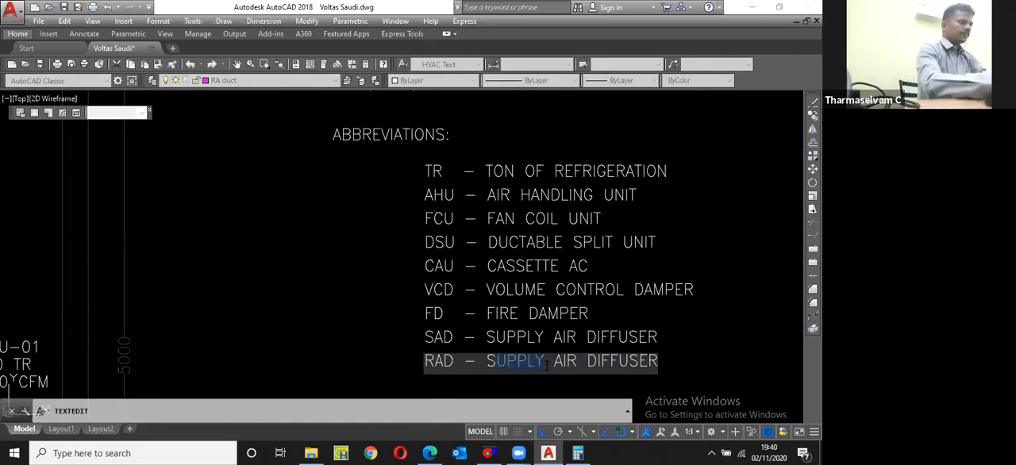
key(BackSpace)
key(BackSpace)
text(RETURN)
key(Return)
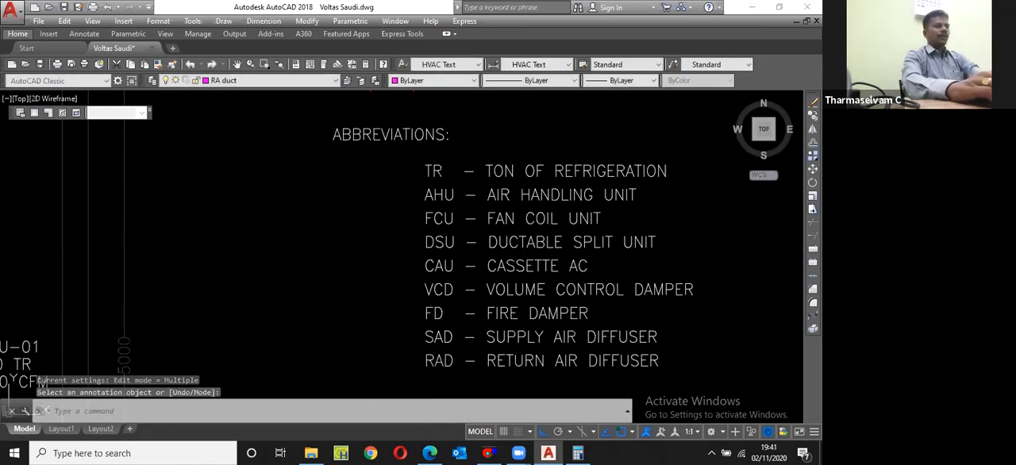
key(Escape)
key(ctrl+s)
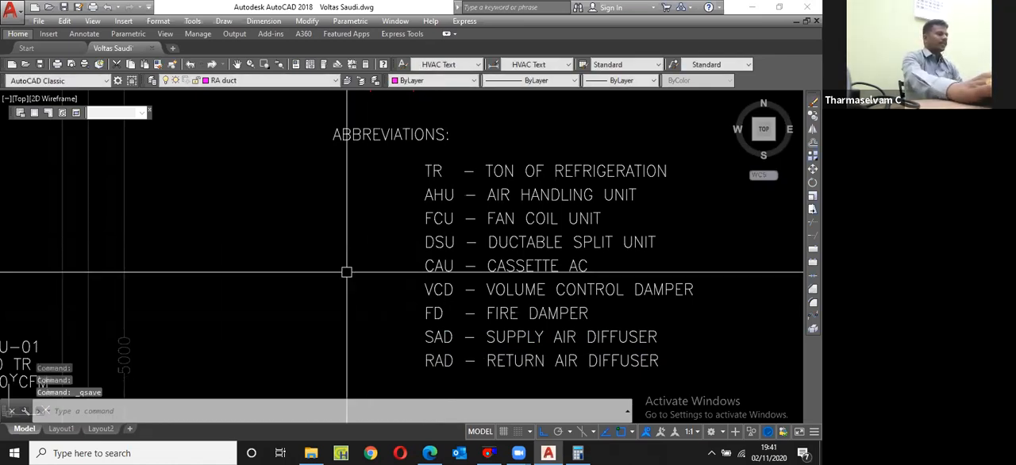
Step: Copy the ABBREVIATIONS: heading to the empty area beside the LEGEND: heading, with object snap and ortho off
scroll(345, 280, down, 2)
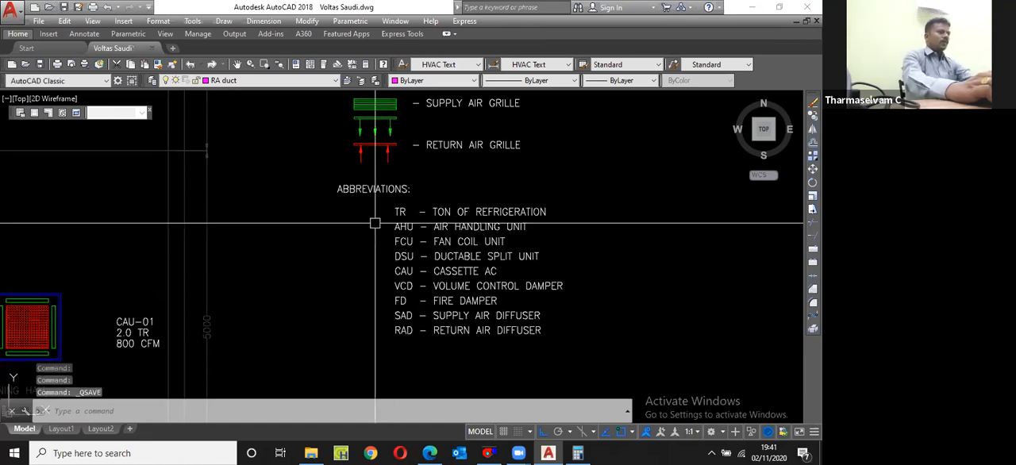
scroll(470, 247, down, 5)
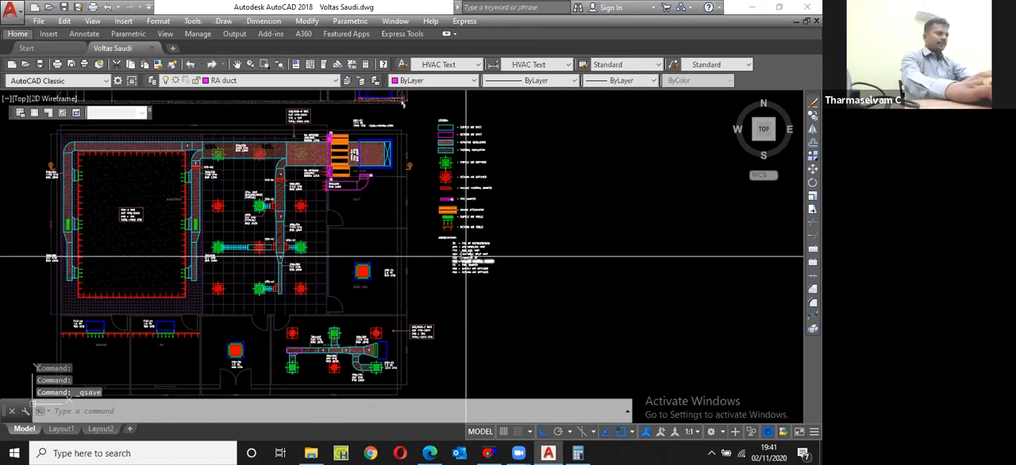
scroll(465, 258, up, 5)
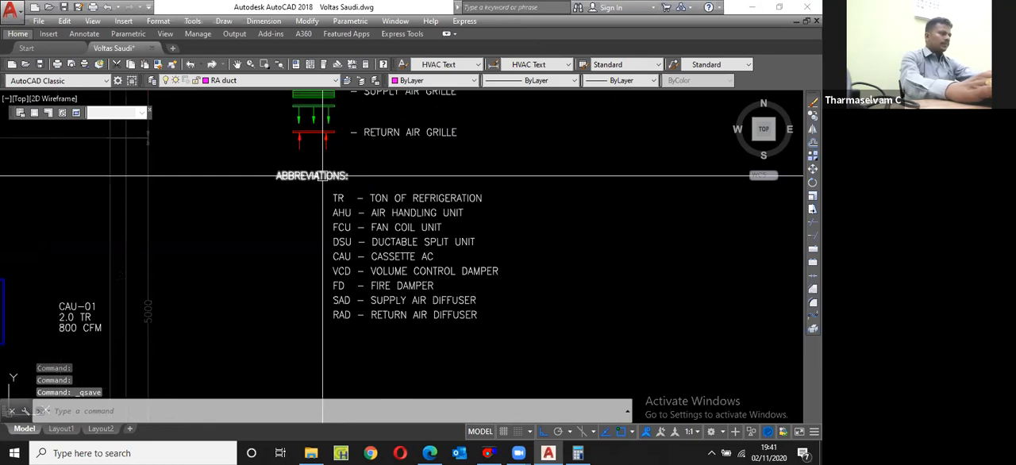
click(322, 175)
scroll(318, 180, down, 2)
text(cp)
key(Return)
click(311, 185)
scroll(320, 223, down, 4)
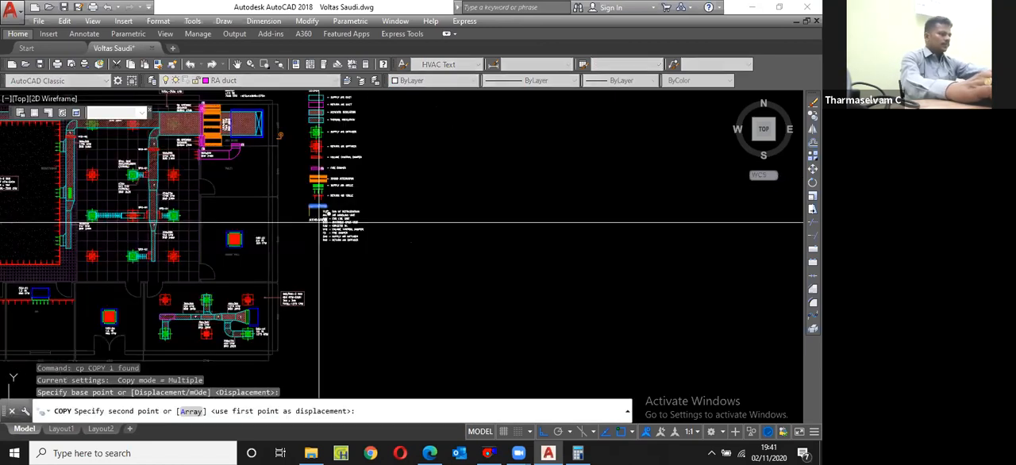
scroll(320, 223, up, 4)
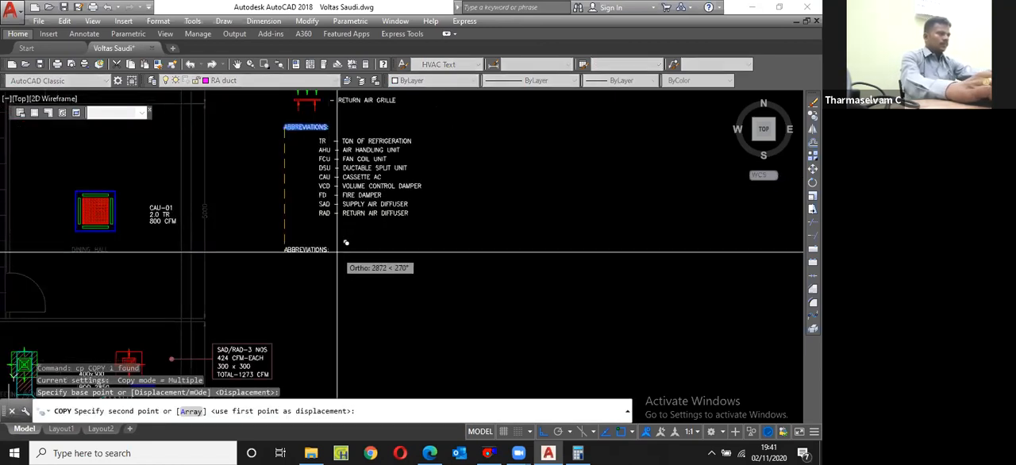
key(F3)
scroll(457, 239, down, 2)
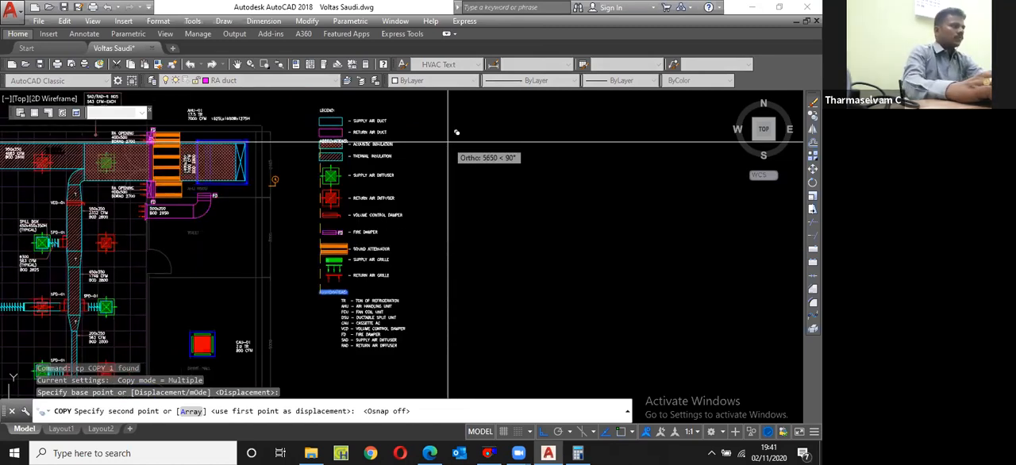
key(F8)
scroll(442, 153, up, 4)
key(Escape)
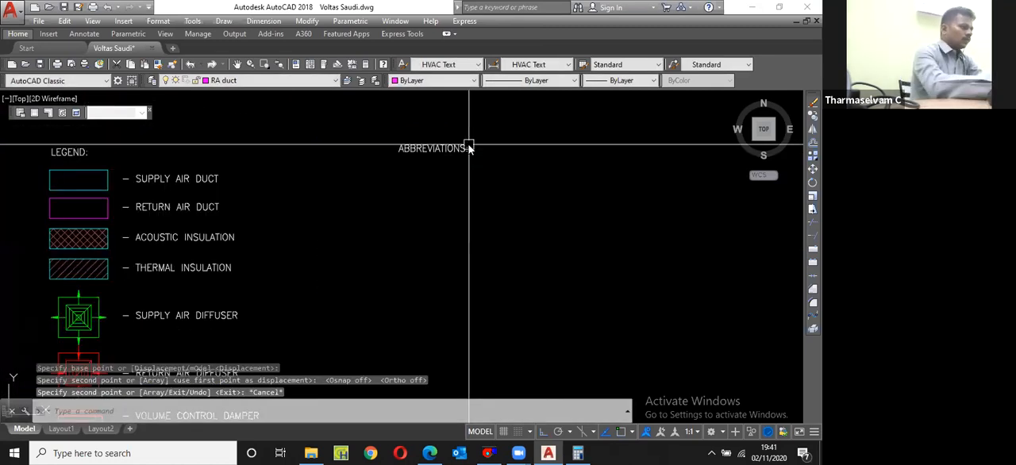
Step: Change the copied heading beside the legend to read SCHEDULE FOR AC EQUIPMENTS
double_click(469, 149)
text(SCHEDULE FOR)
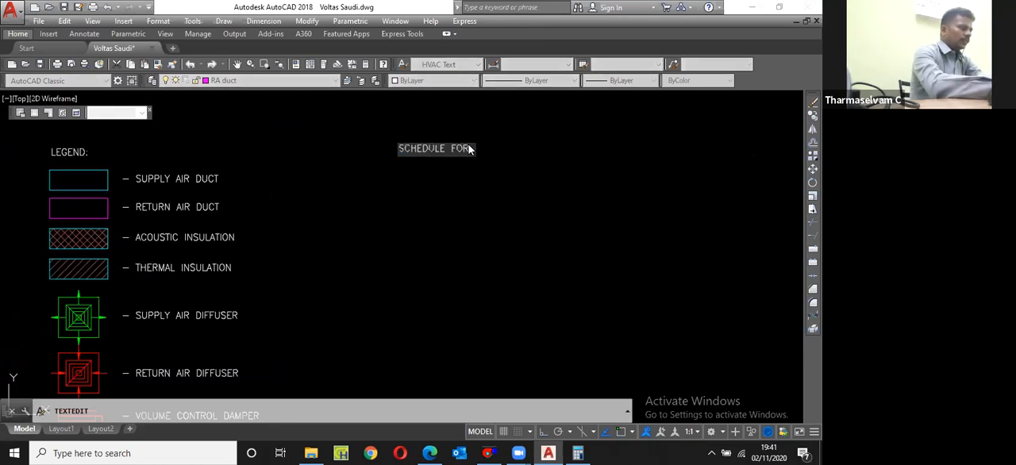
text( AC)
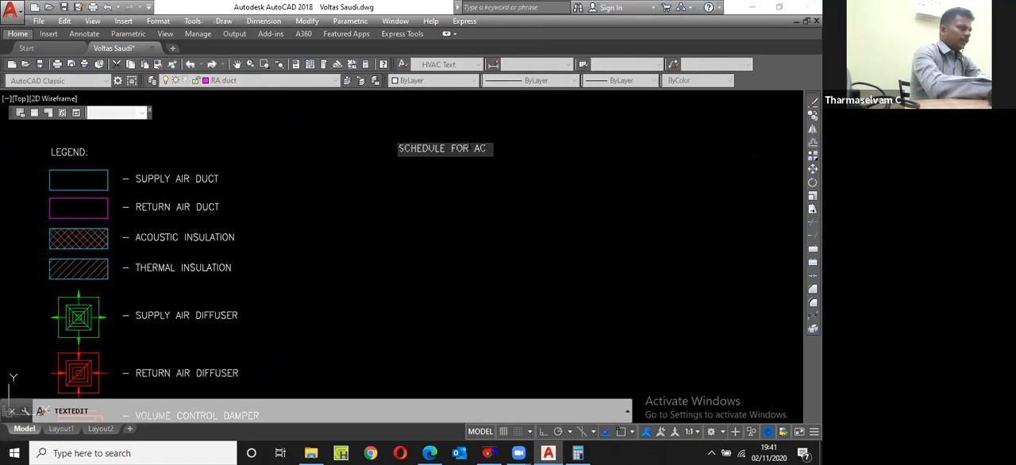
text( EQUIPMENTS)
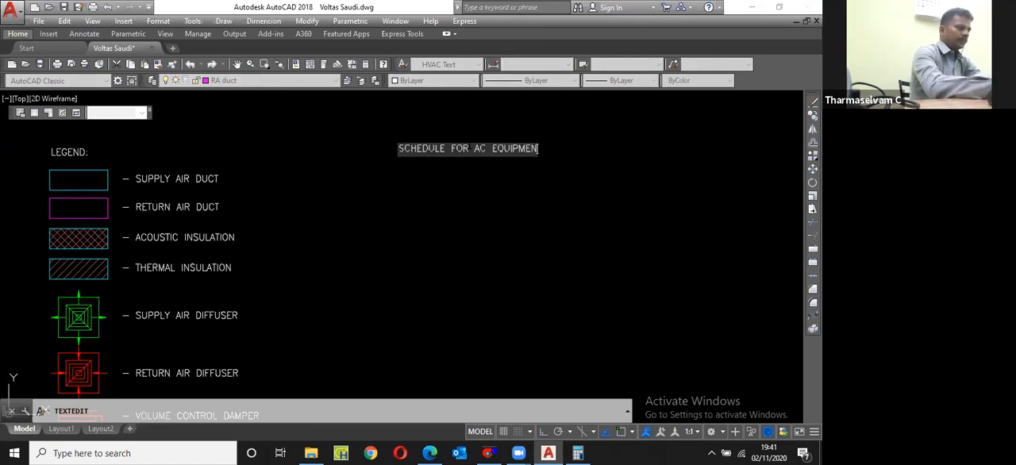
key(Return)
key(Escape)
Step: Copy the SCHEDULE FOR AC EQUIPMENTS heading straight down a short distance, with ortho on, to start the column header row
click(399, 150)
text(cp)
key(Return)
click(403, 152)
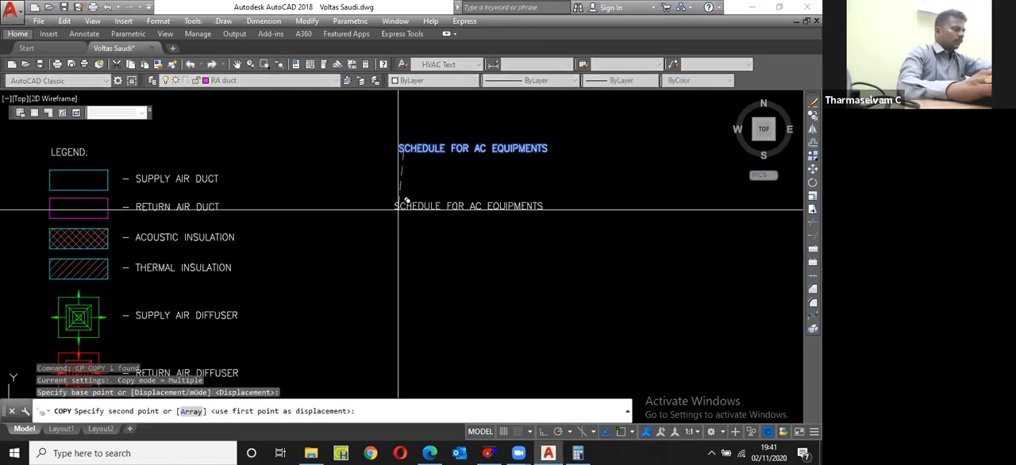
key(F8)
click(403, 174)
scroll(404, 184, up, 2)
key(Escape)
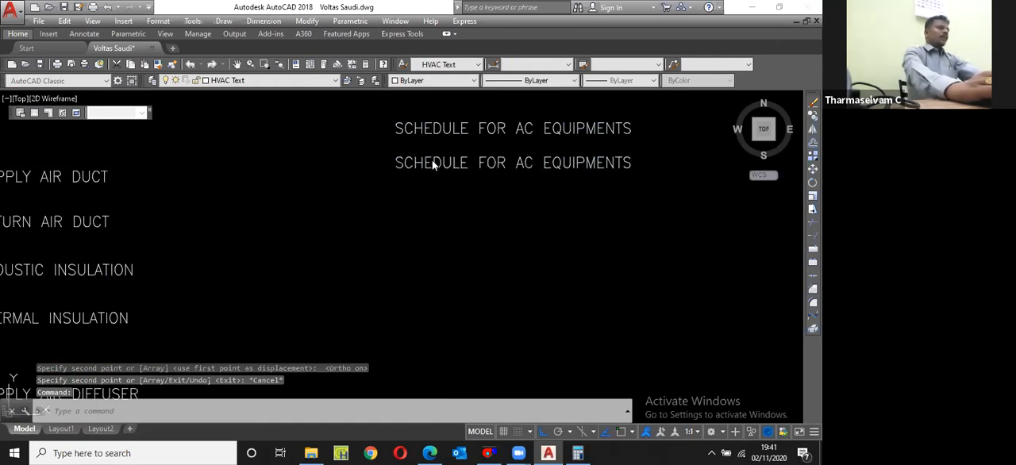
Step: Change the copied text below the schedule heading to read S.NO
double_click(432, 161)
text(S.NO)
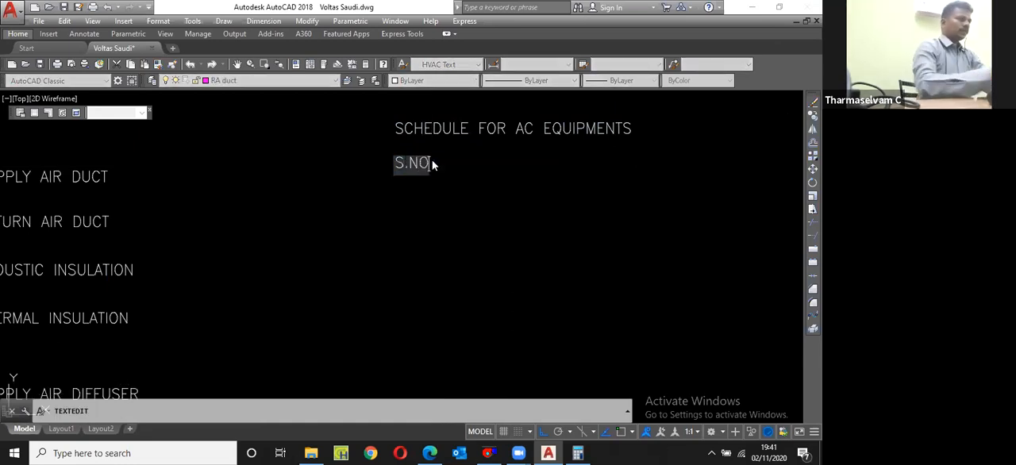
key(Return)
key(Escape)
Step: Copy S.NO about 656 units to the right in the header row and change the copy to TAG NO
click(404, 164)
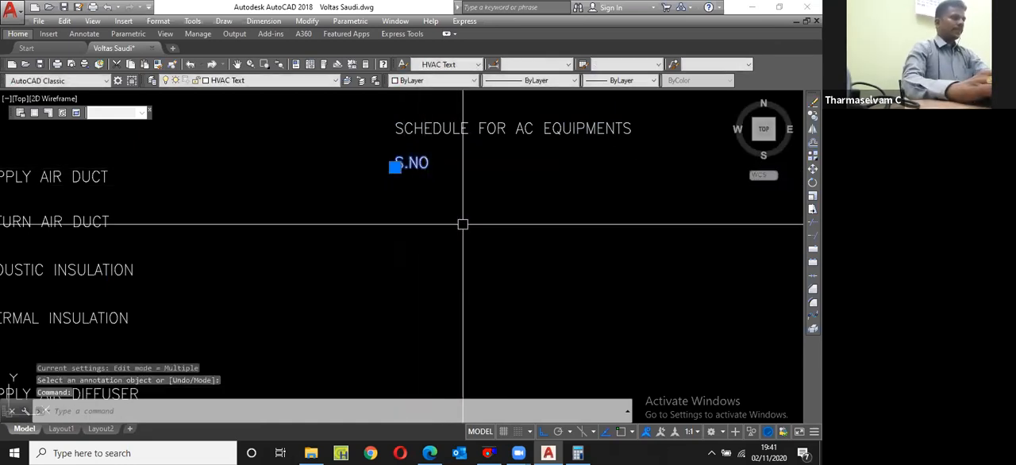
text(cp)
key(Return)
click(487, 209)
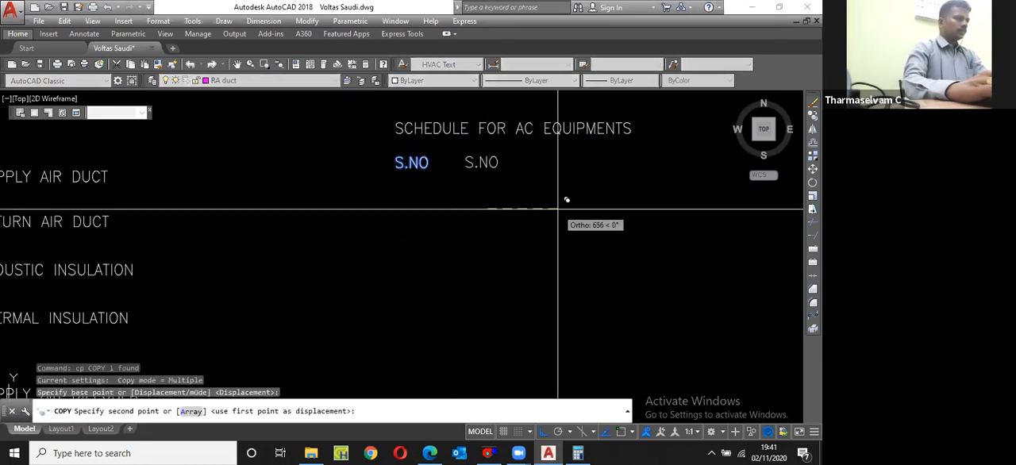
click(558, 209)
key(Escape)
double_click(484, 163)
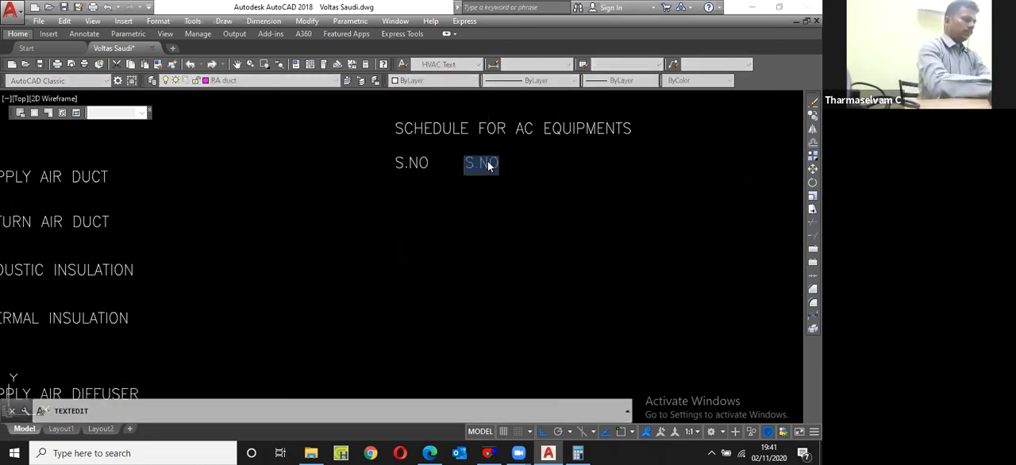
text(TAG NO)
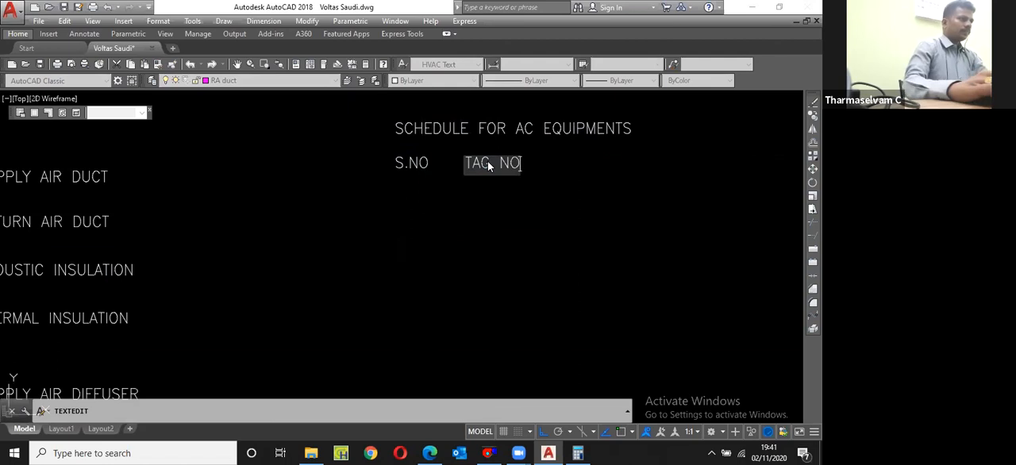
key(Return)
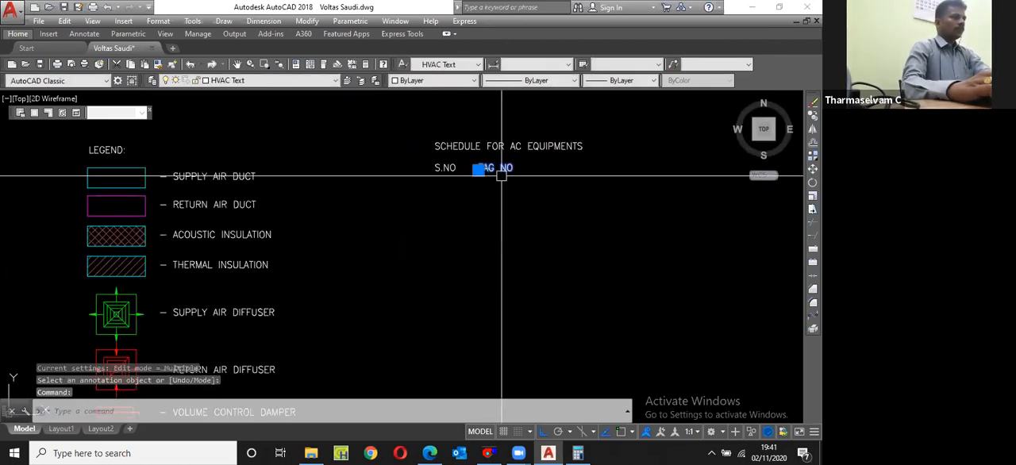
Step: Copy TAG NO to the right in the header row and change the copy to UNIT TYPE
text(cp)
key(Return)
click(510, 169)
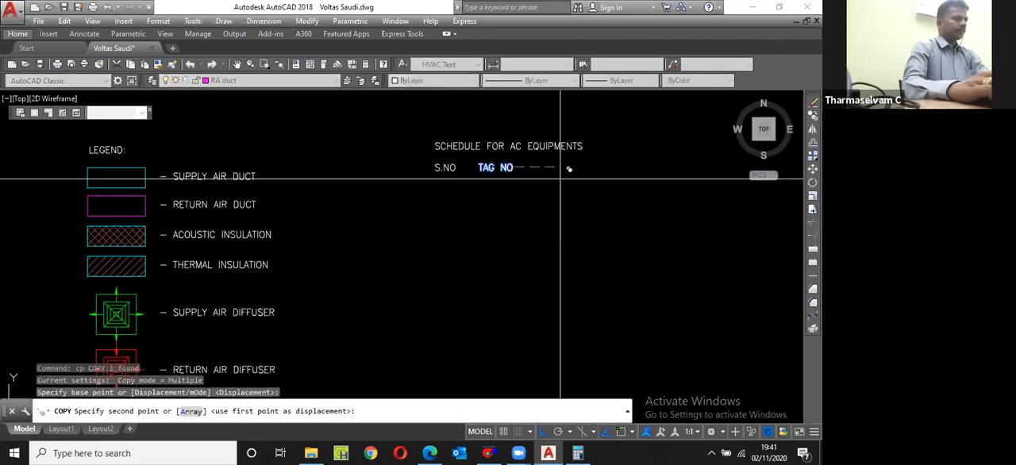
click(563, 175)
key(Escape)
scroll(566, 176, up, 2)
double_click(553, 160)
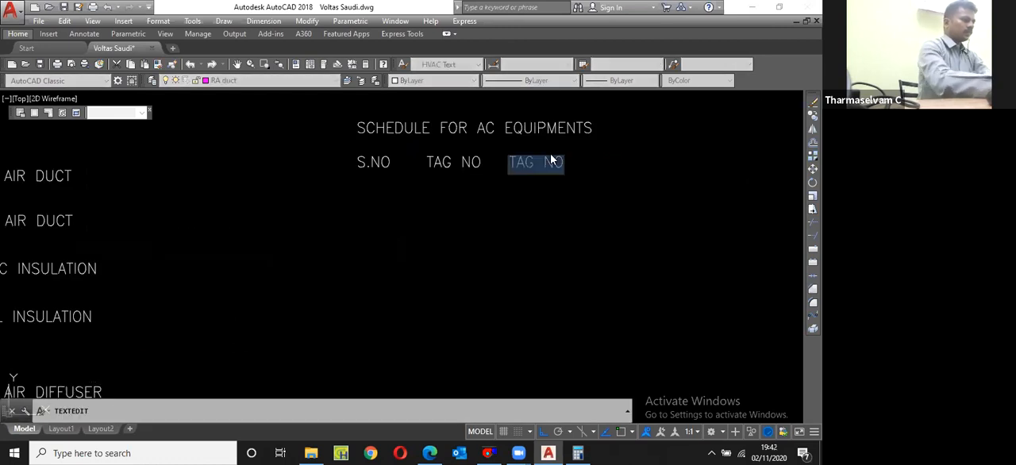
text(UNIT TYPE)
key(Return)
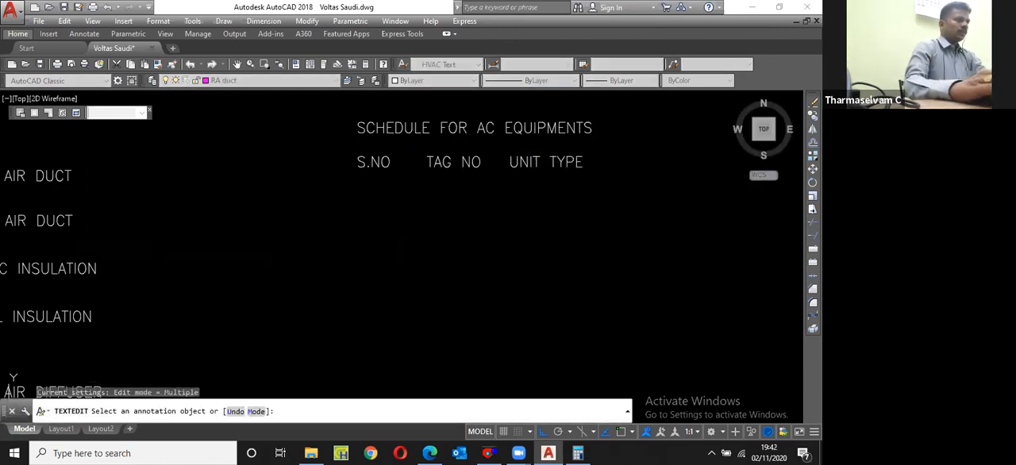
key(Return)
Step: Copy UNIT TYPE to the right in the header row and change the copy to CAPACITY
middle_drag(563, 159, 454, 182)
click(453, 181)
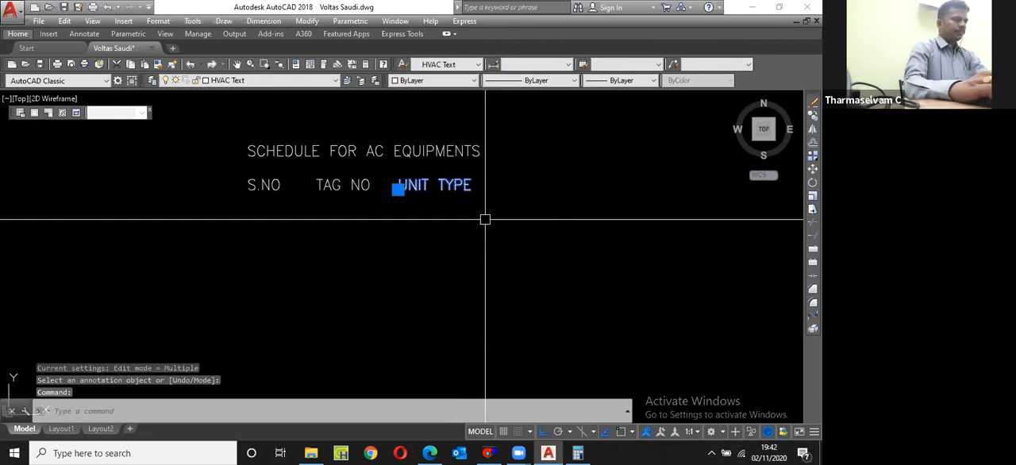
text(cp)
key(Return)
click(485, 219)
click(602, 208)
key(Escape)
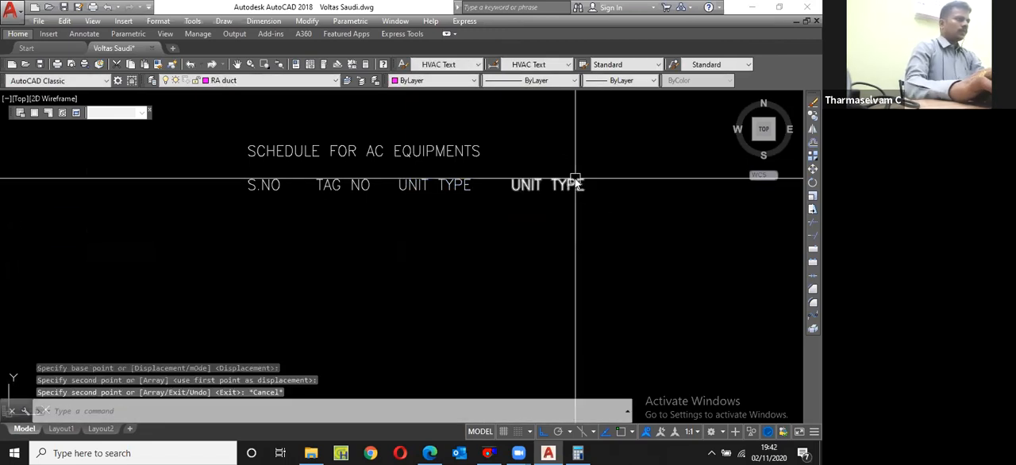
double_click(577, 183)
text(CAPACITY)
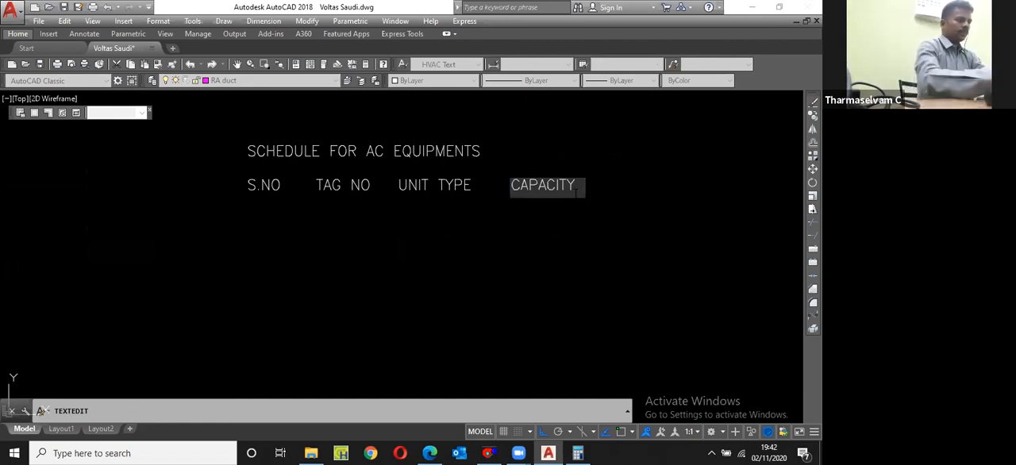
key(Return)
key(Return)
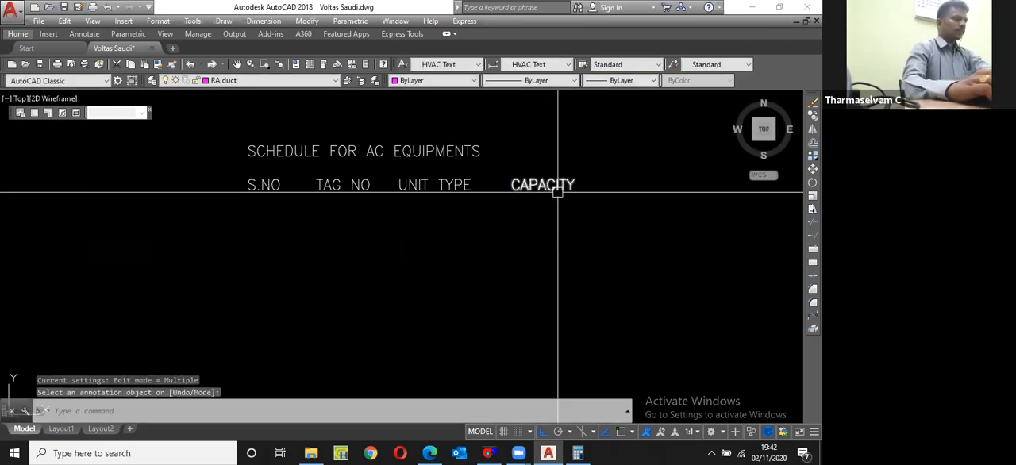
Step: Copy the CAPACITY header text directly below itself as a second line
click(560, 181)
text(co)
key(space)
click(578, 199)
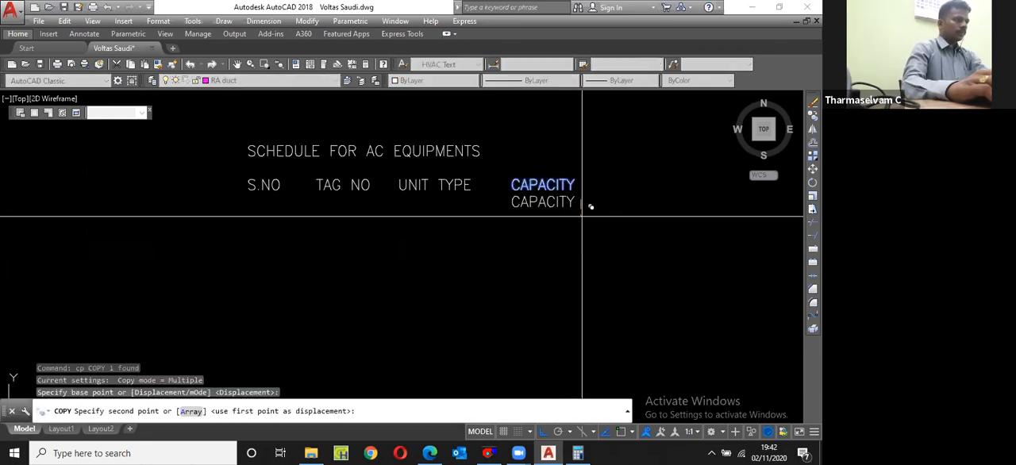
click(581, 216)
key(Escape)
Step: Change the second line under CAPACITY to read (TR)
double_click(566, 203)
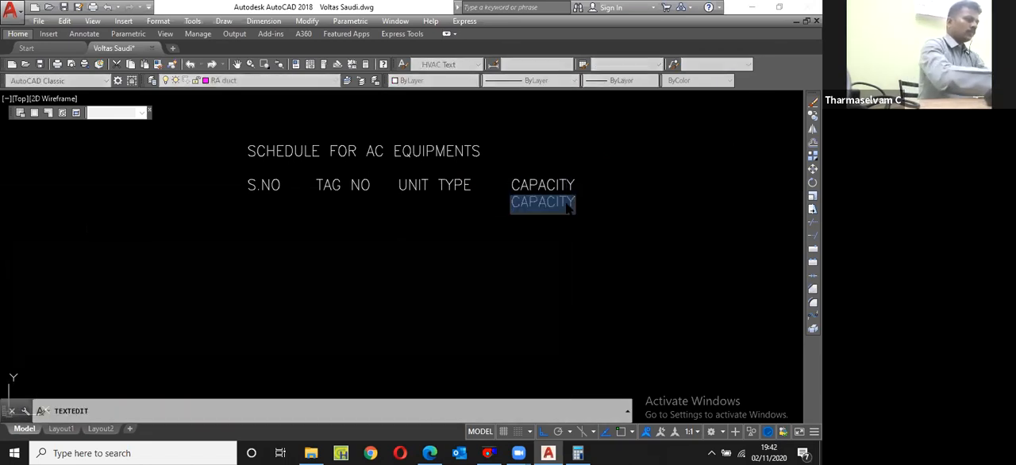
text((tR)
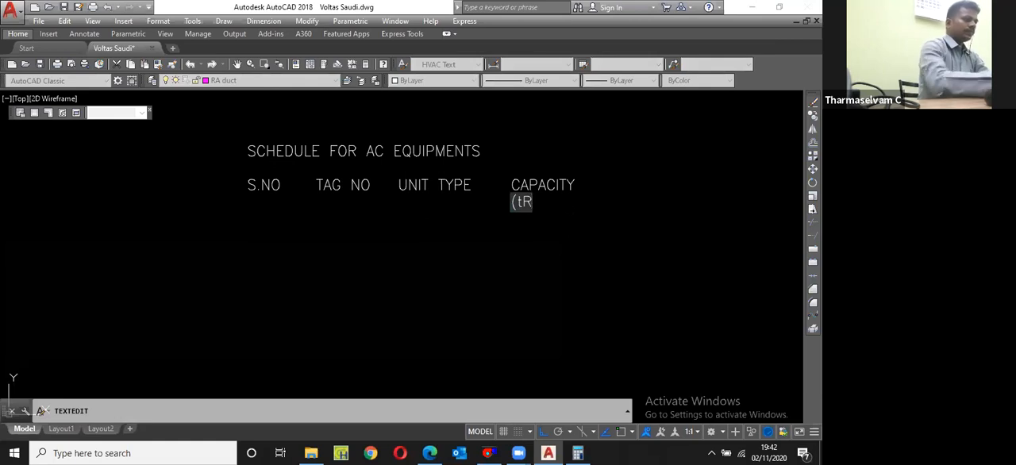
key(BackSpace)
key(BackSpace)
text(TR))
key(Return)
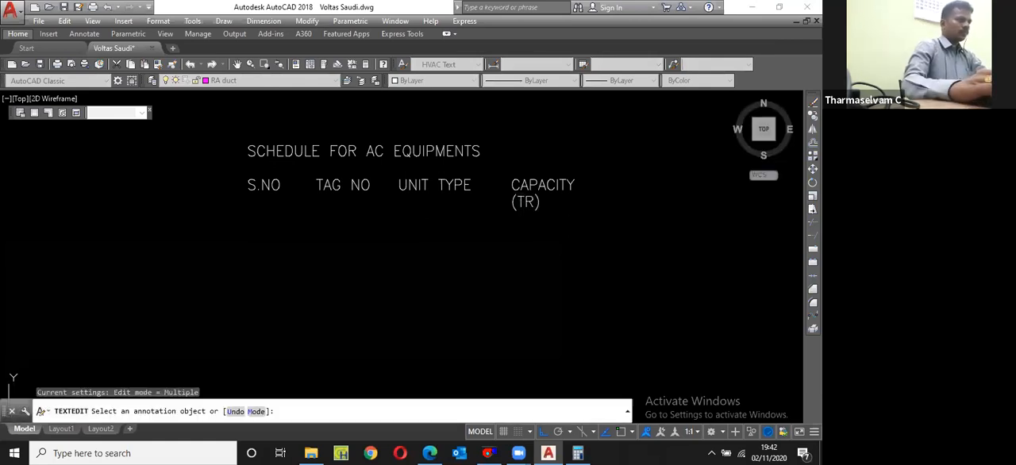
key(Escape)
Step: Move the (TR) text about 201 units to the right so that it sits centred under CAPACITY
text(m)
key(space)
click(588, 247)
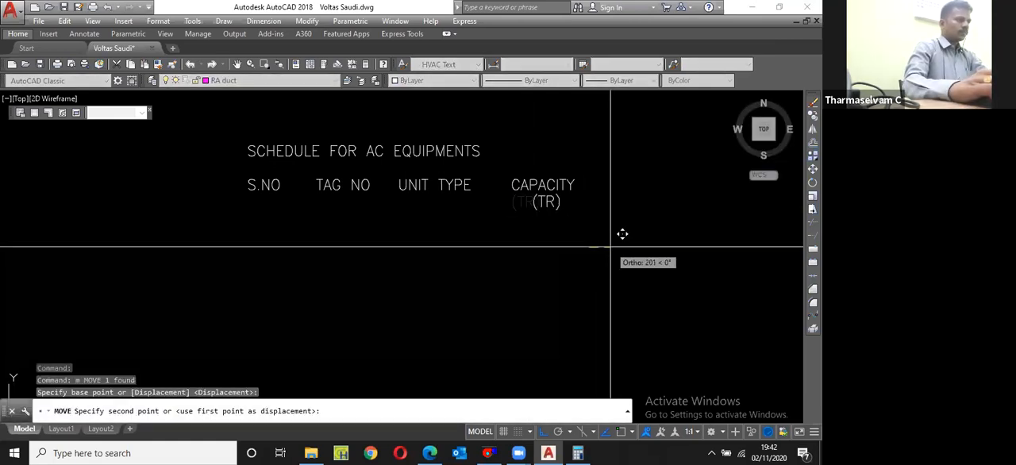
click(610, 246)
Step: Copy the CAPACITY and (TR) texts together to the right to form the next column header
click(582, 232)
click(506, 184)
scroll(499, 208, down, 2)
text(cp)
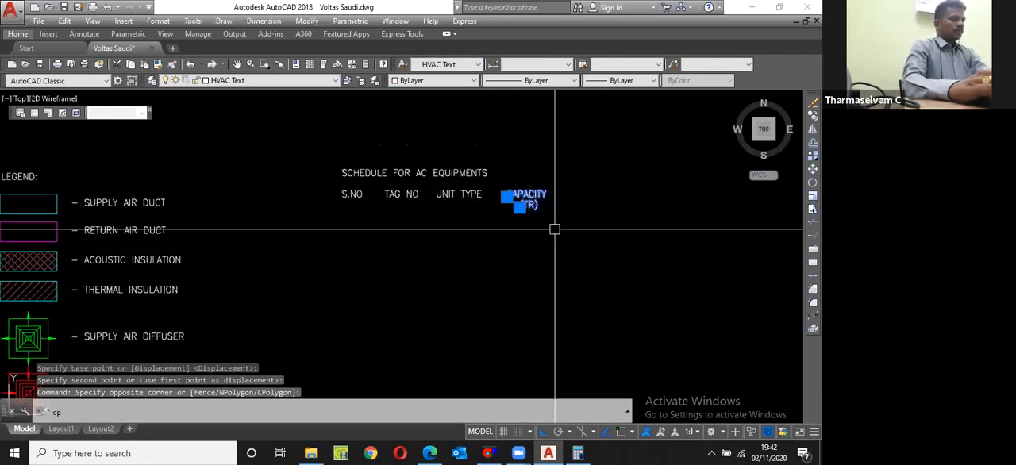
key(space)
click(561, 227)
click(625, 217)
key(Escape)
Step: Change the copied two-line header to read AIR FLOW RATE with (CFM) below it
scroll(603, 197, up, 4)
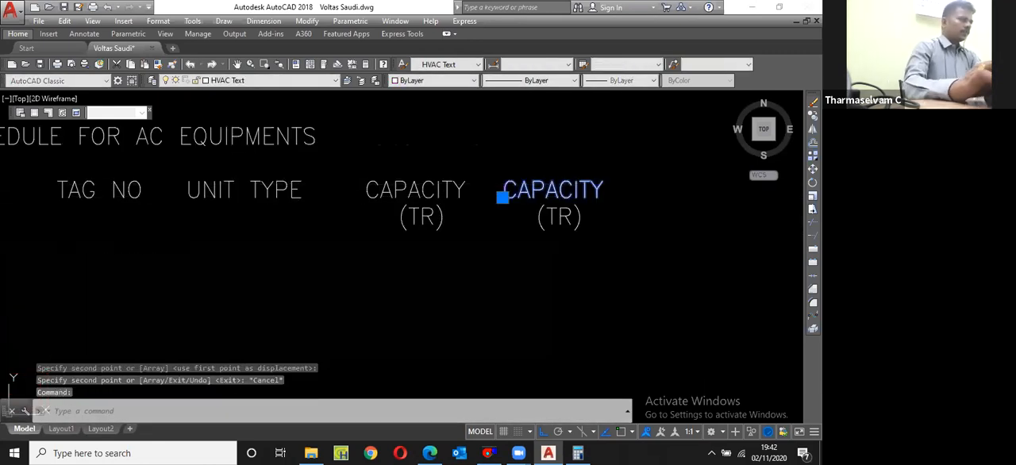
double_click(565, 194)
text(AIR FLOW RATE)
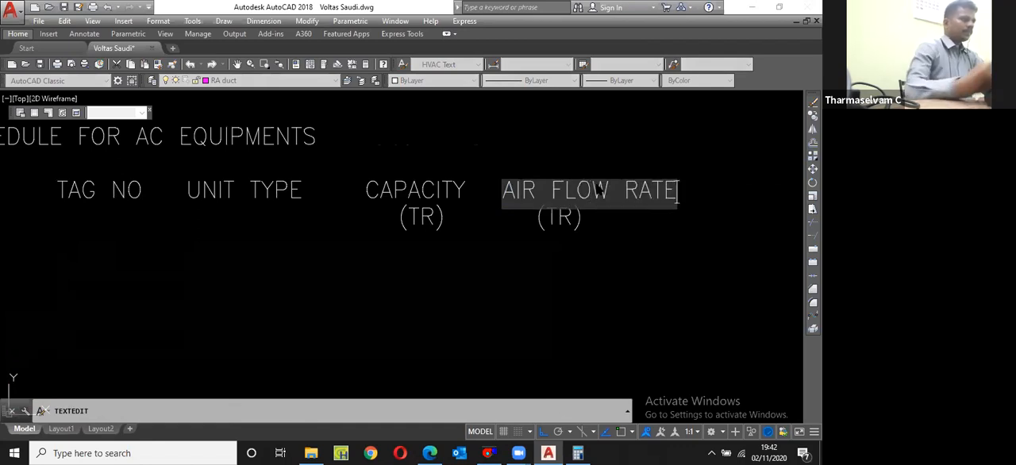
click(605, 240)
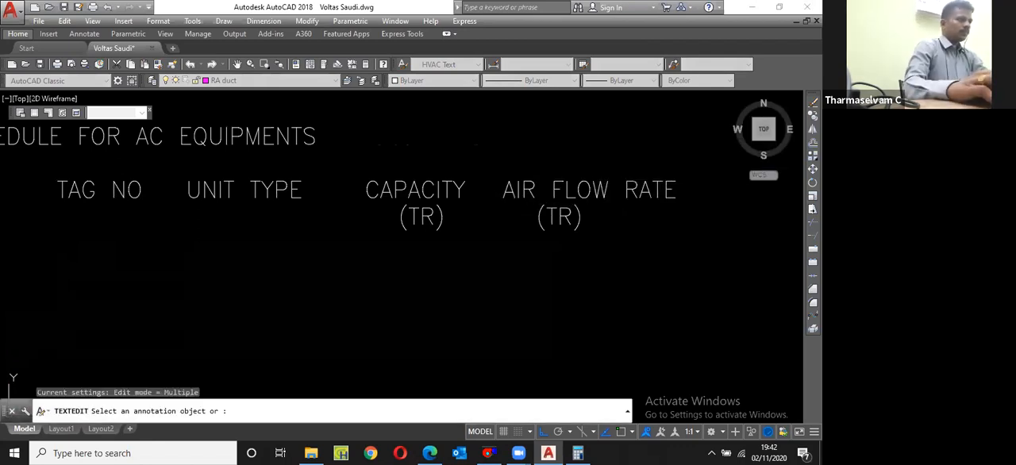
drag(570, 220, 551, 226)
text(CFM)
click(574, 274)
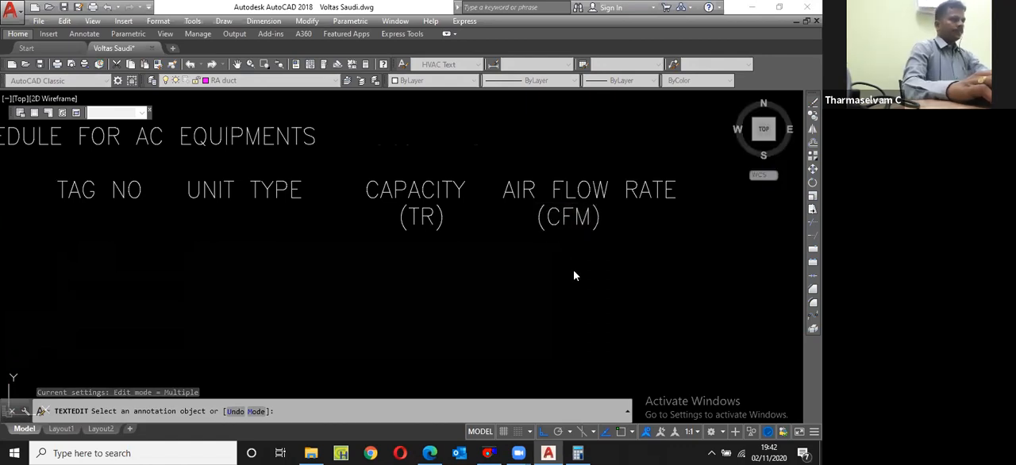
key(Return)
Step: Move the (CFM) text to the right so that it sits centred under AIR FLOW RATE
click(585, 228)
scroll(584, 228, down, 2)
text(m)
key(Return)
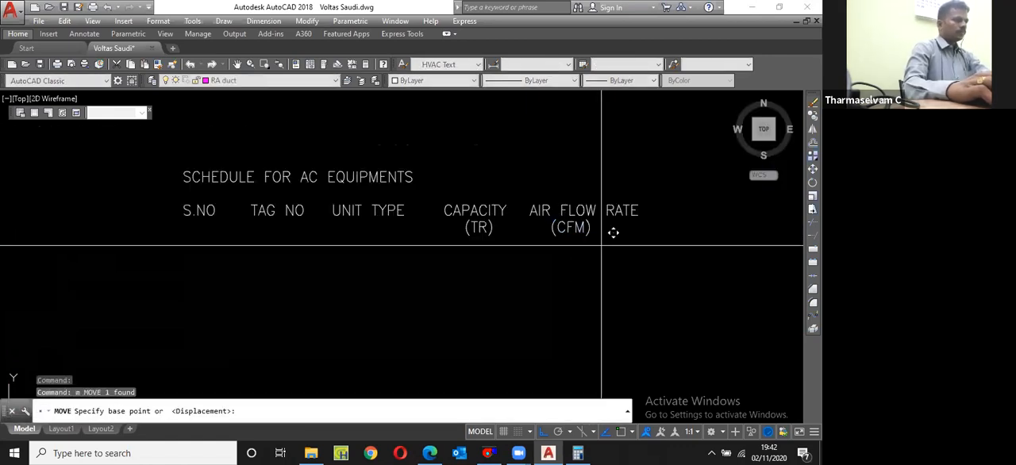
click(615, 233)
scroll(557, 247, down, 2)
click(557, 247)
Step: Copy the AIR FLOW RATE text to the right in the header row for the last column
click(608, 227)
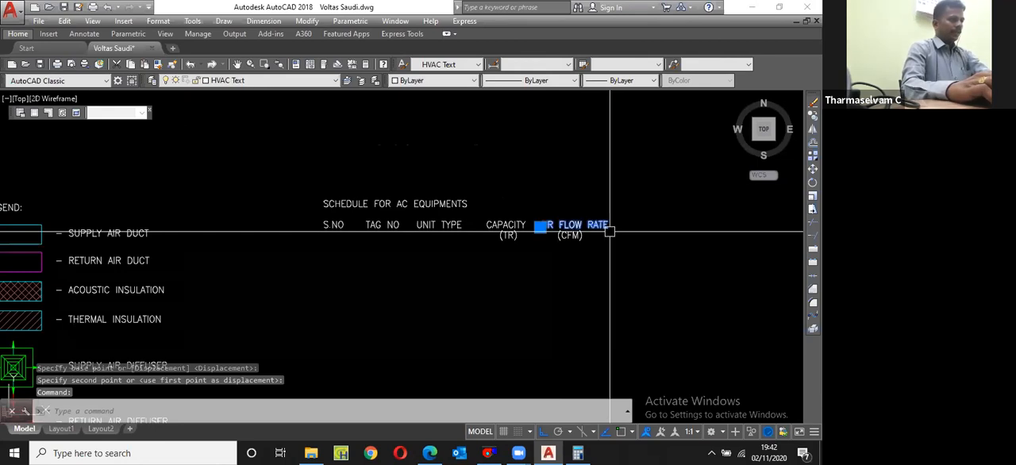
scroll(609, 232, up, 2)
text(cp)
key(Return)
click(520, 264)
scroll(521, 264, down, 2)
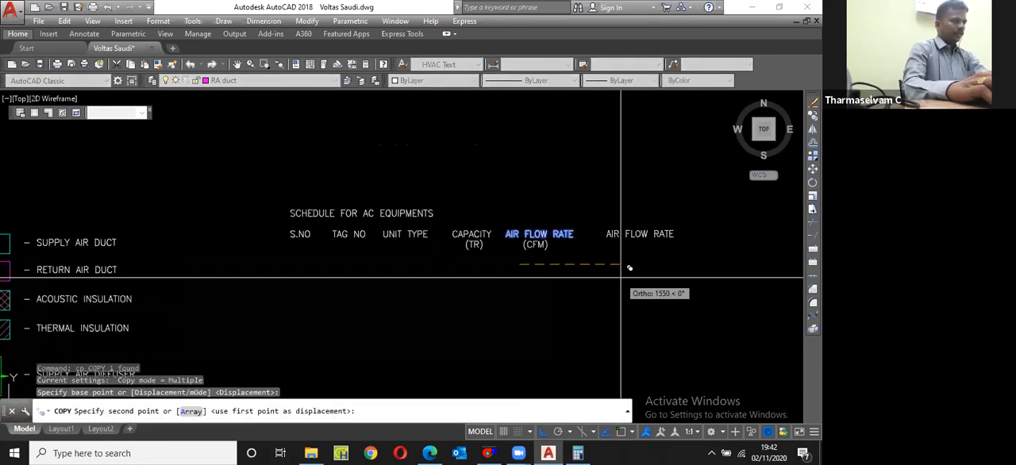
click(621, 278)
key(Escape)
Step: Change the last column header to read REMARKS
click(633, 236)
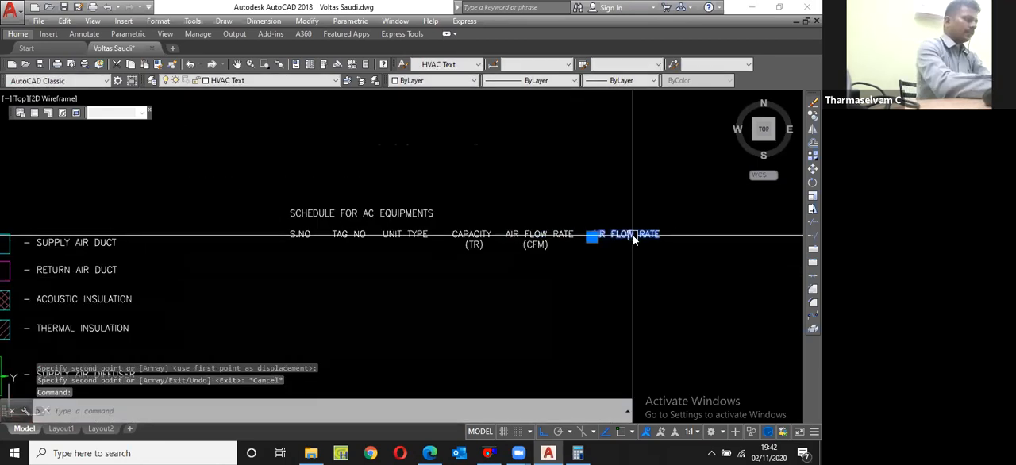
double_click(633, 236)
text(KS)
key(Return)
key(Return)
Step: Draw a rectangle enclosing the header row from S.NO to REMARKS, with empty space below for the schedule rows
text(rec)
key(Return)
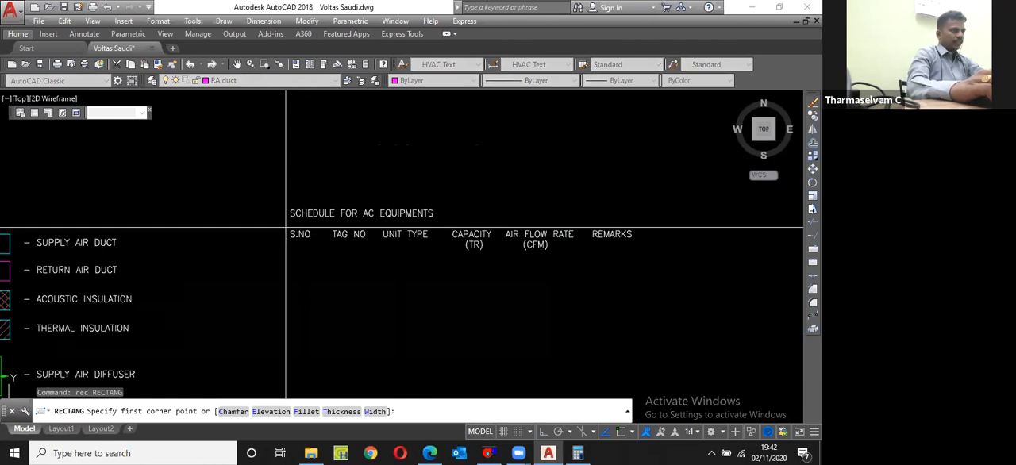
click(282, 228)
click(641, 351)
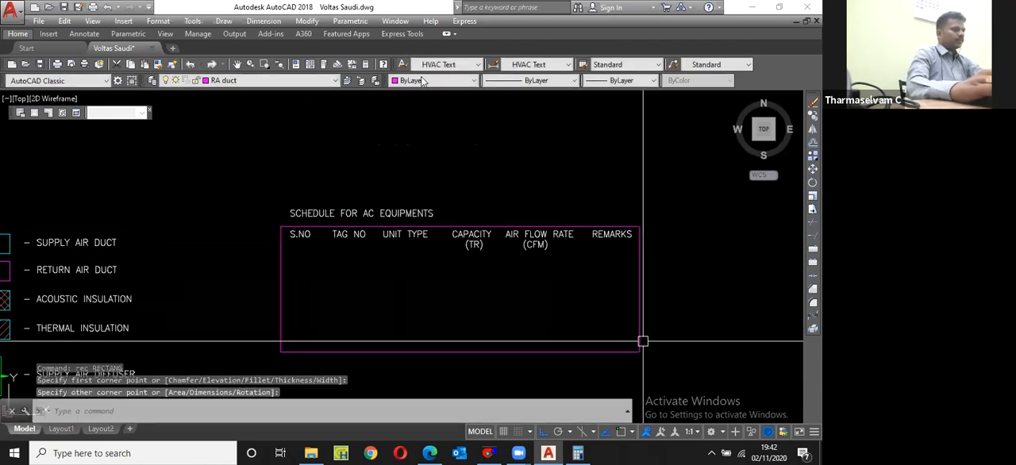
key(Escape)
Step: Match the table border's properties to the (TR) header text, and set the border's colour to Color 15
text(ma)
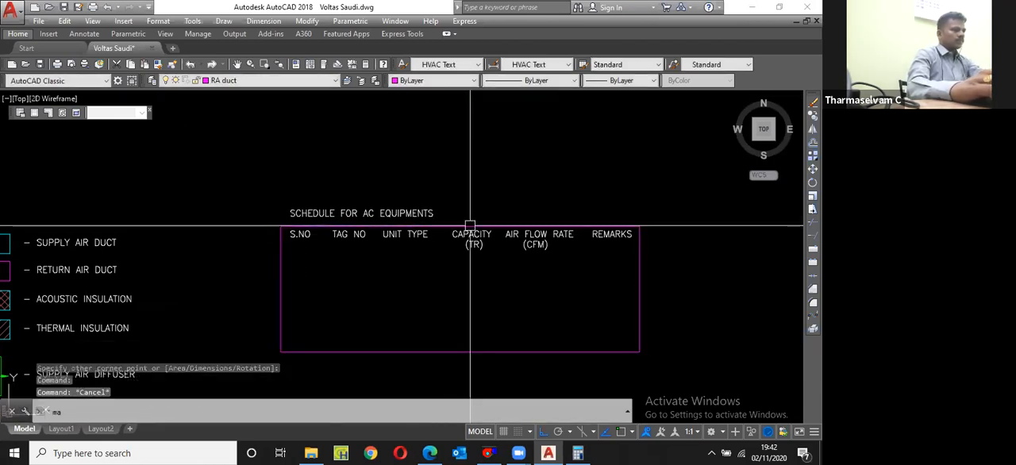
key(Return)
click(475, 244)
click(489, 226)
key(Escape)
click(494, 227)
click(438, 83)
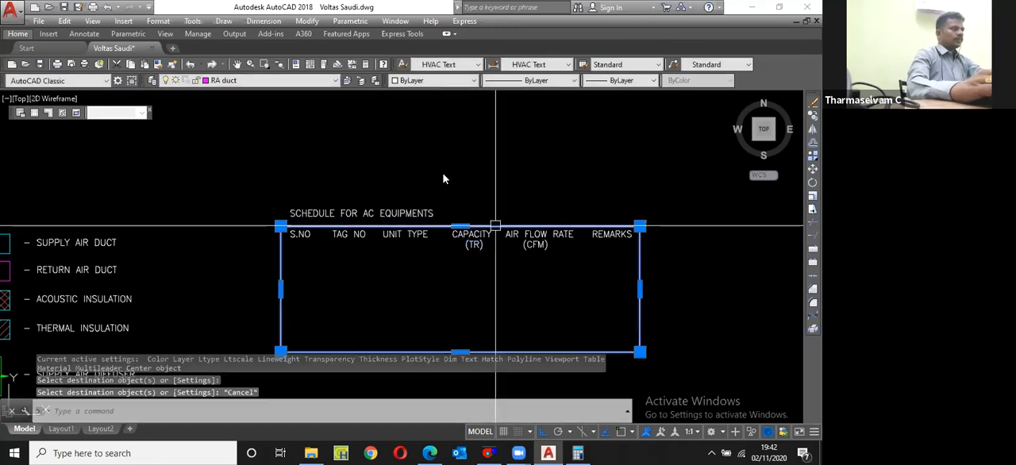
click(412, 170)
key(Escape)
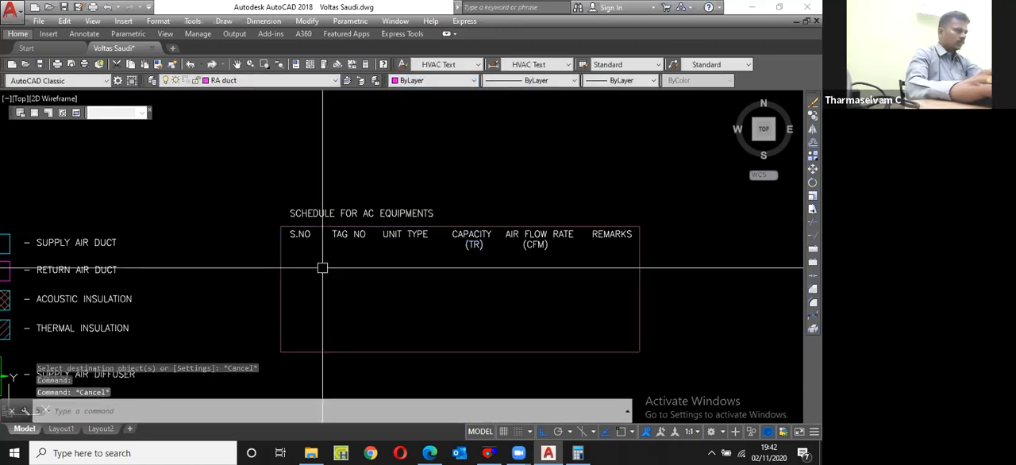
Step: Draw a vertical line between S.NO and TAG NO from the table's upper border down to its lower border
scroll(314, 227, up, 3)
text(l)
key(Return)
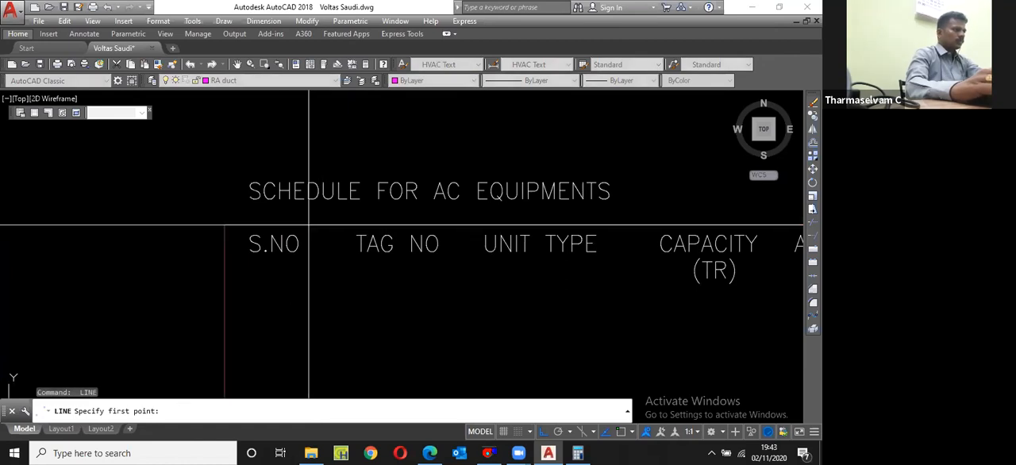
click(309, 227)
scroll(317, 207, down, 4)
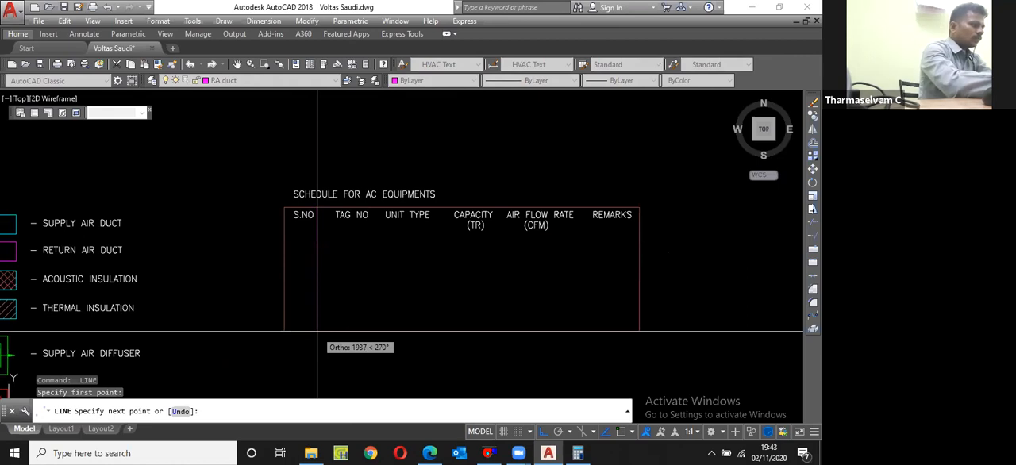
key(F3)
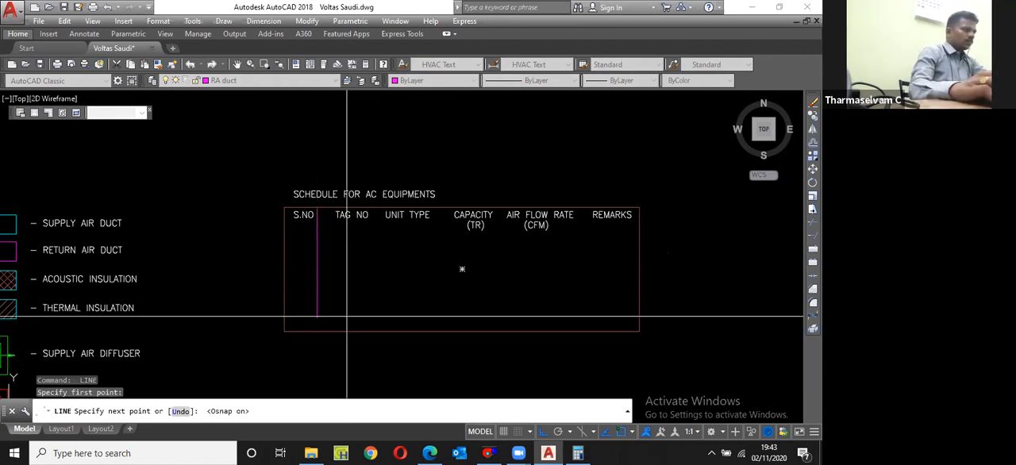
click(317, 331)
key(Escape)
Step: Match the properties of the vertical line beside S.NO to those of the table border
scroll(316, 219, up, 4)
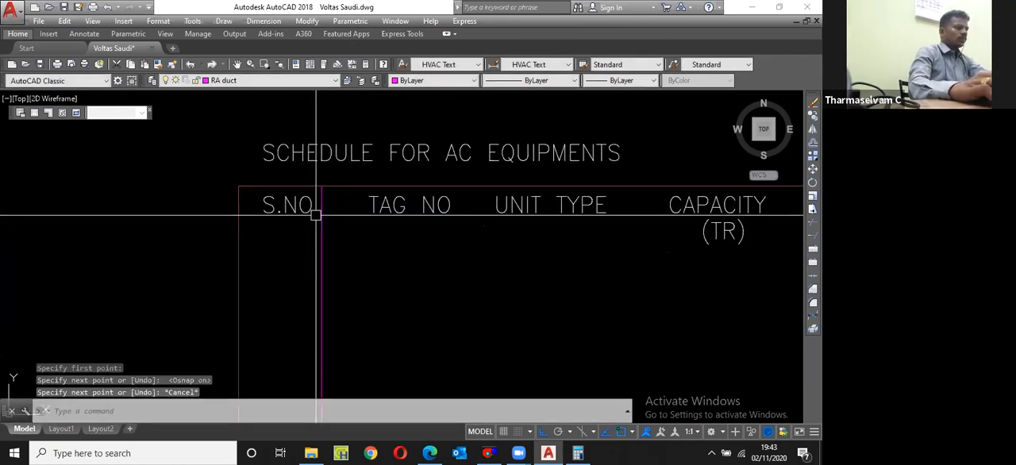
scroll(316, 215, down, 2)
scroll(321, 229, down, 3)
text(ma)
key(Return)
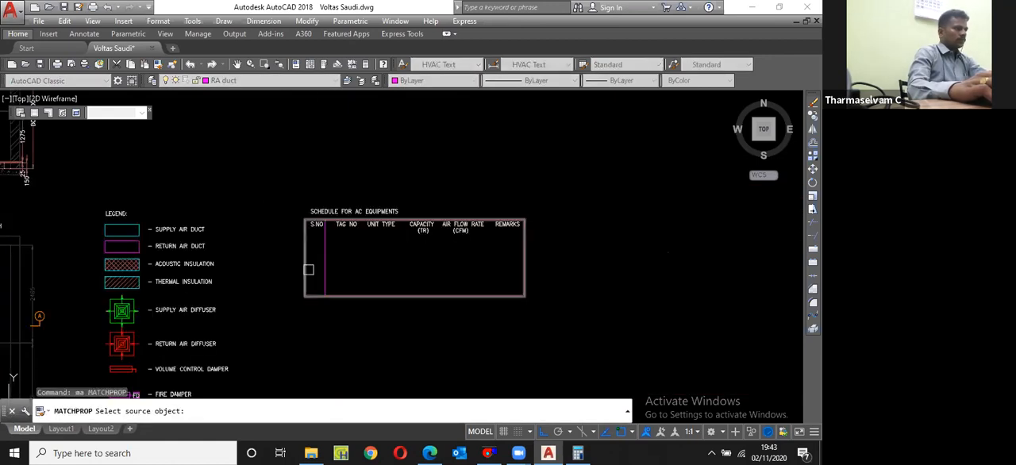
click(305, 267)
click(331, 265)
scroll(331, 266, up, 4)
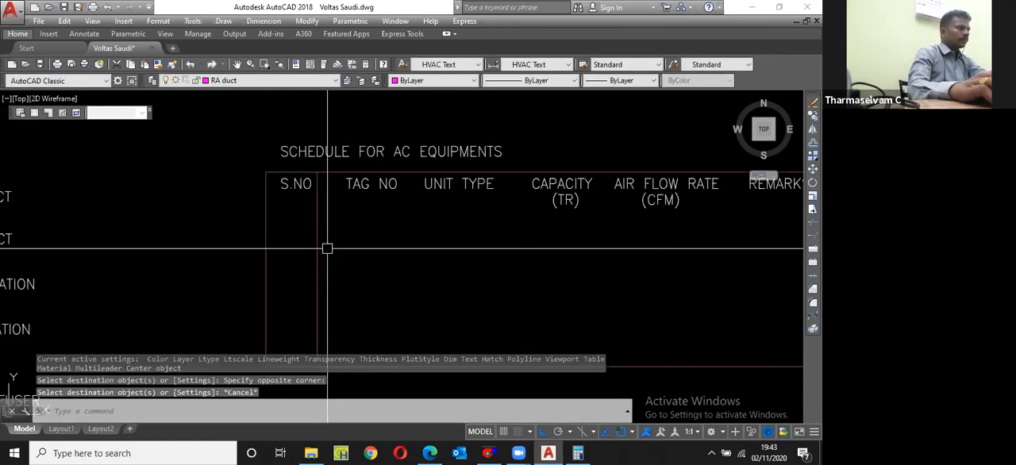
key(Escape)
Step: Move the TAG NO text horizontally to the left so that it sits close to the line beside S.NO
text(m)
key(Return)
scroll(347, 236, up, 2)
click(360, 231)
click(353, 231)
click(377, 148)
text(m)
key(Return)
click(387, 198)
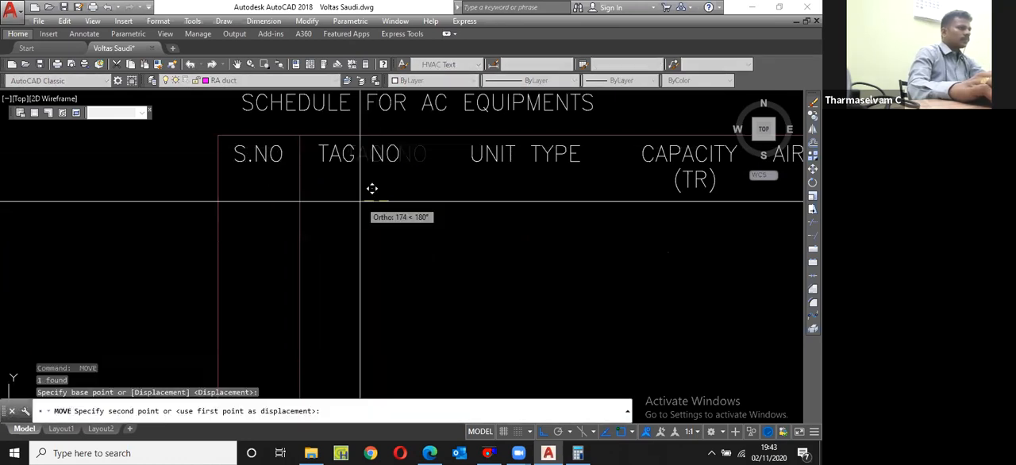
click(351, 201)
Step: Copy the vertical line to the right as column dividers after TAG NO, UNIT TYPE, CAPACITY and AIR FLOW RATE
scroll(340, 216, down, 2)
click(320, 246)
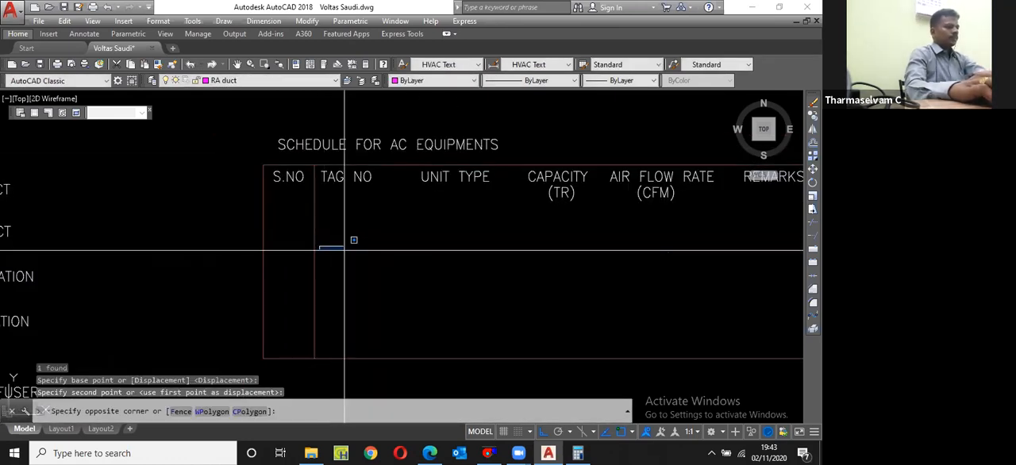
click(316, 288)
text(cp)
key(Return)
click(361, 285)
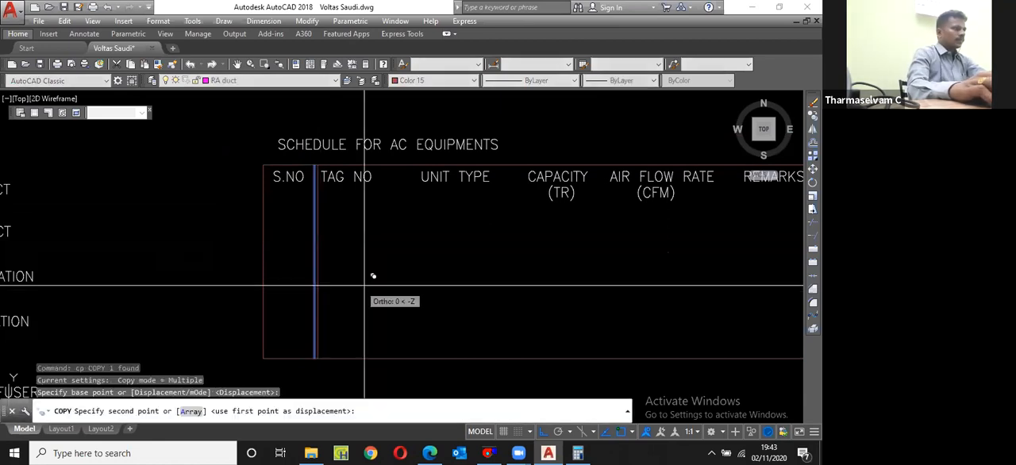
click(430, 277)
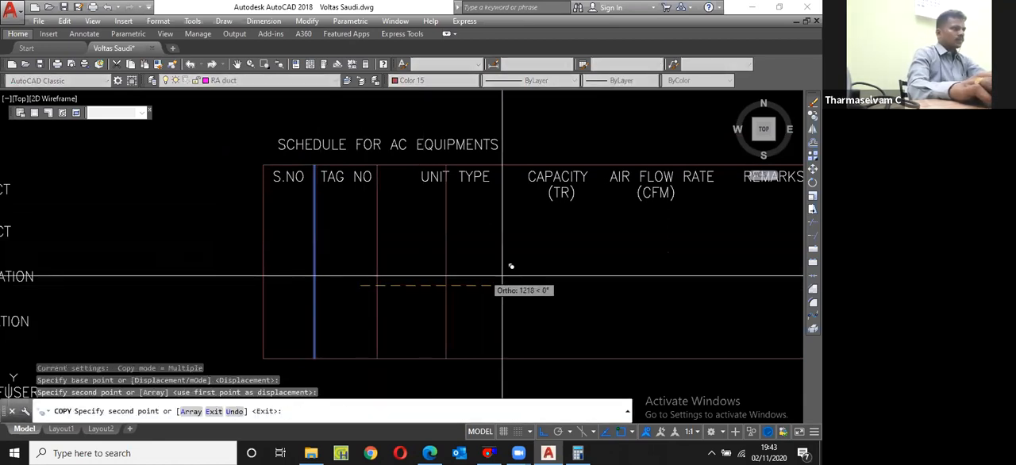
click(572, 281)
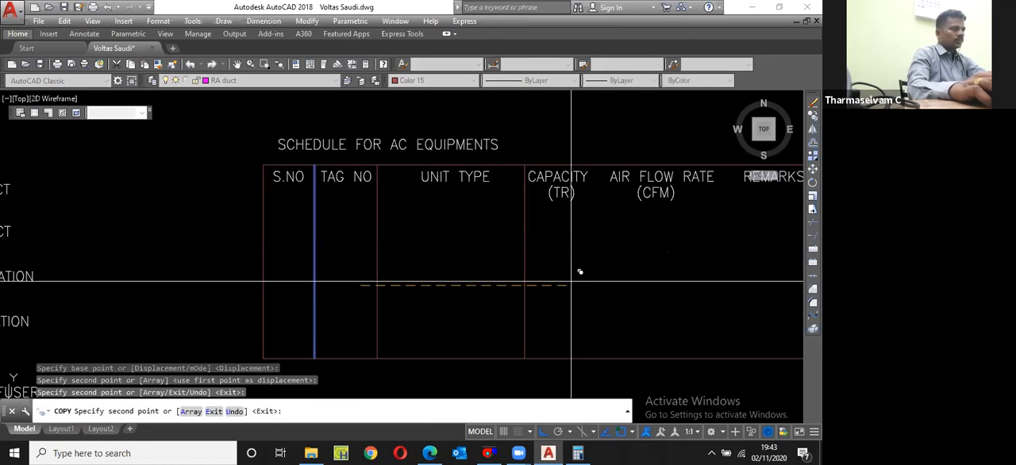
scroll(570, 281, down, 2)
scroll(572, 281, up, 2)
click(589, 279)
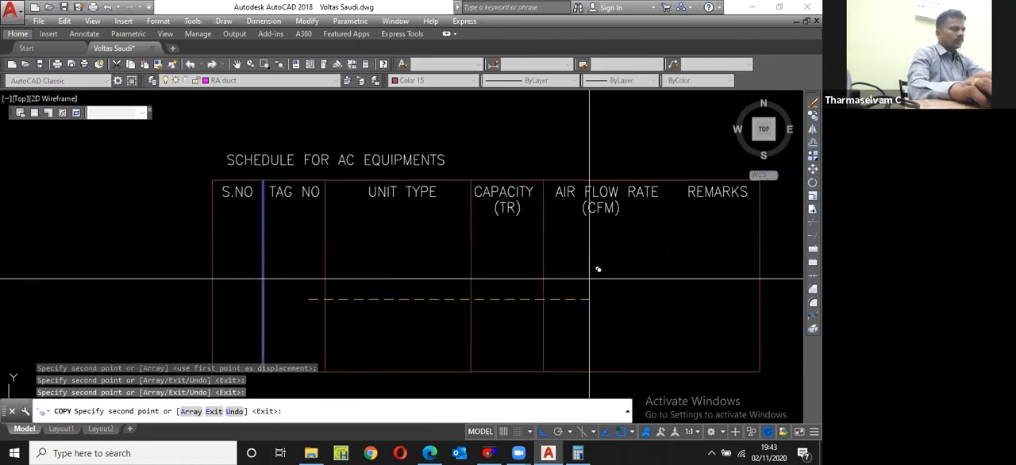
key(Escape)
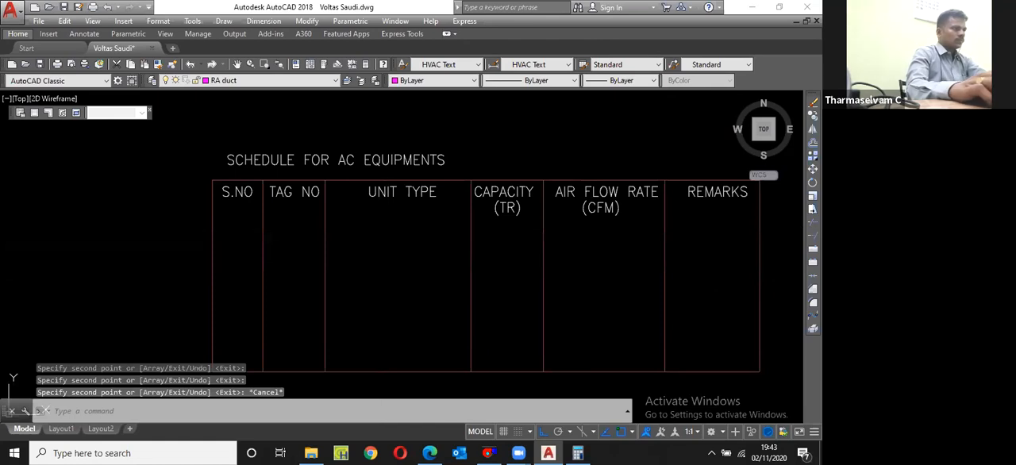
Step: Draw a horizontal line across the full table width beneath the column headers
text(l)
key(Return)
click(212, 213)
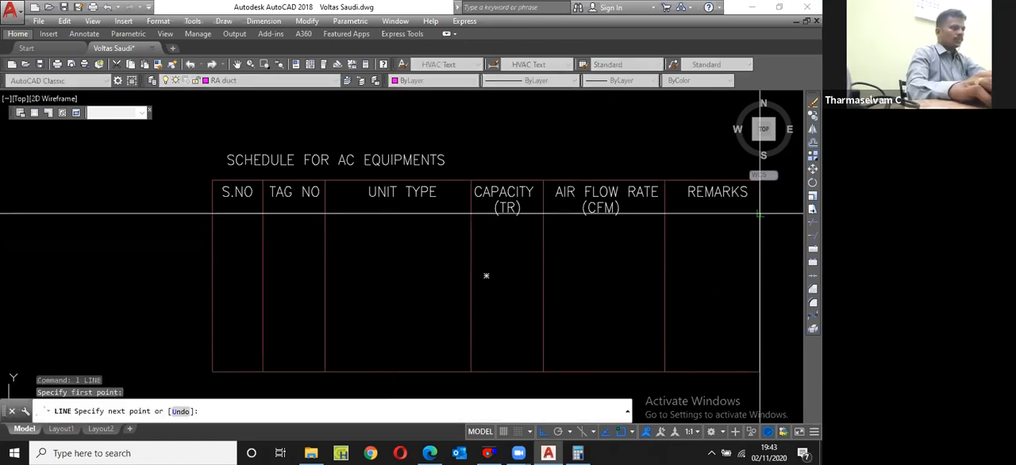
click(760, 213)
key(Escape)
Step: Move the horizontal header line slightly down so that it clears the (TR) and (CFM) texts
click(732, 214)
text(mm)
key(Return)
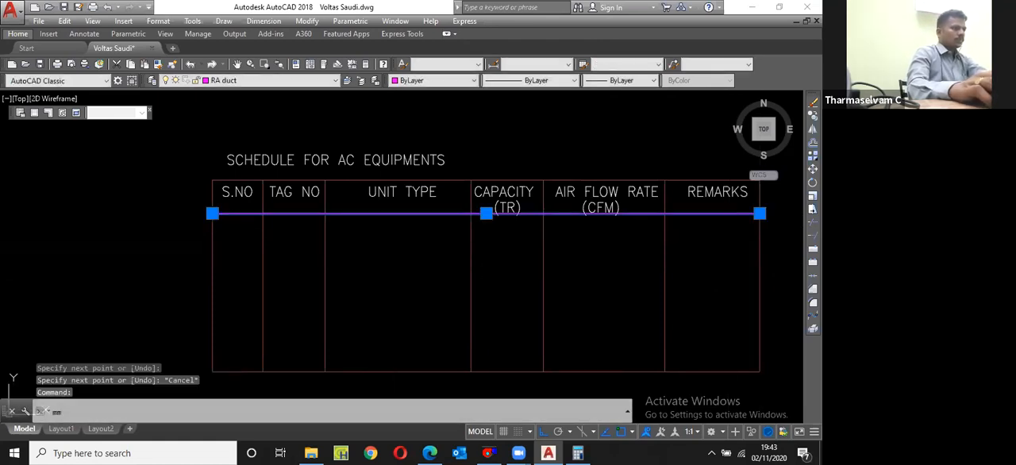
click(715, 248)
key(Escape)
text(m)
key(Return)
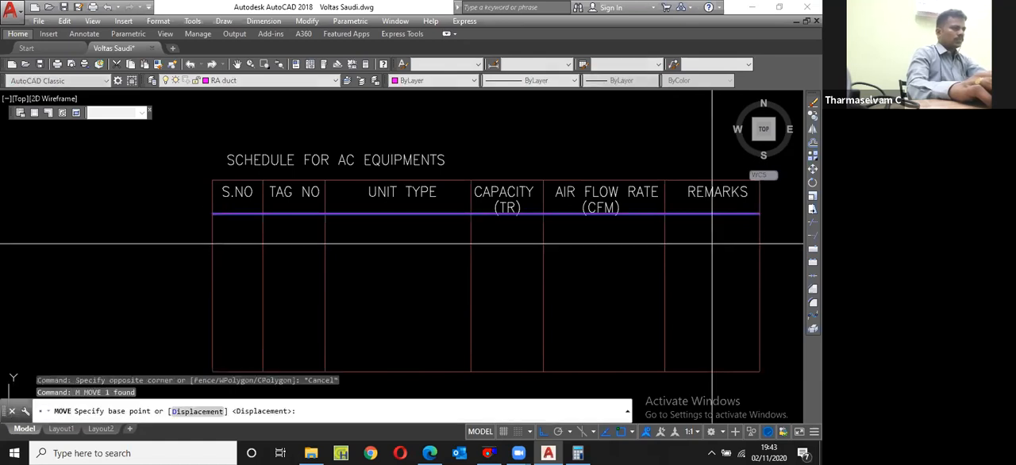
click(712, 243)
click(712, 249)
Step: Match the properties of the horizontal header line to those of the column divider beside REMARKS
text(ma)
key(Return)
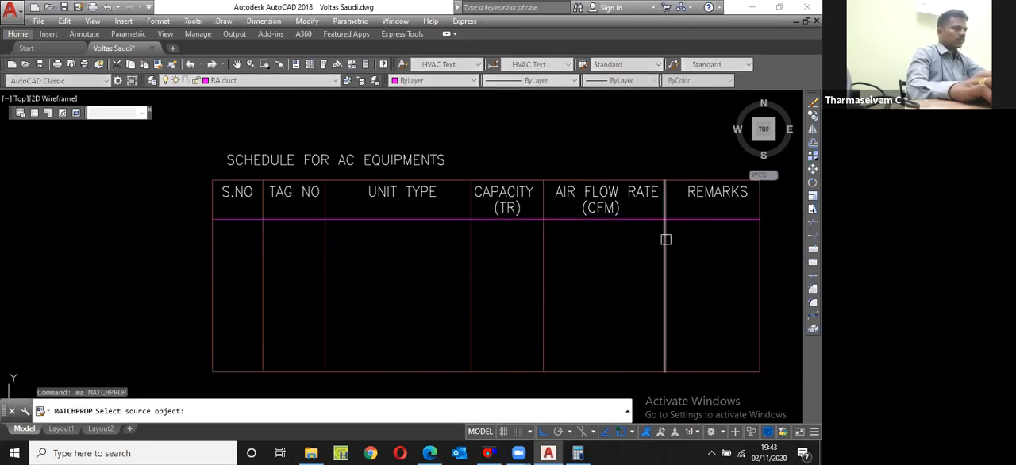
click(666, 239)
key(Escape)
Step: Copy the S.NO text straight down into the first schedule row and change the copy to 01
click(238, 195)
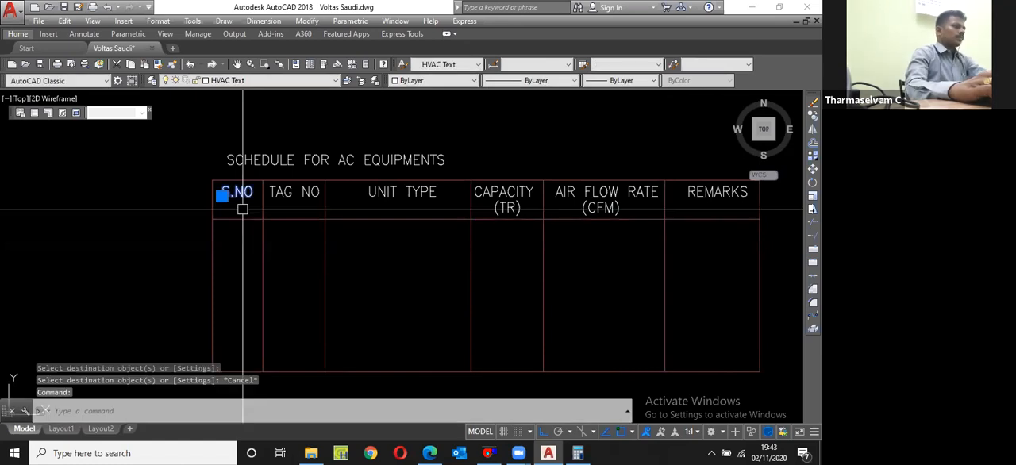
text(cp)
key(Return)
click(223, 199)
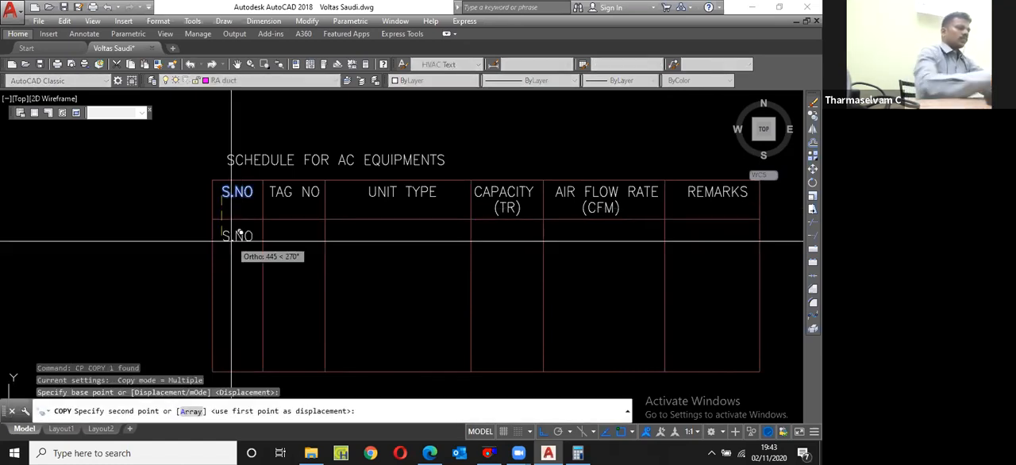
click(230, 244)
key(Escape)
double_click(247, 240)
text(01)
key(Return)
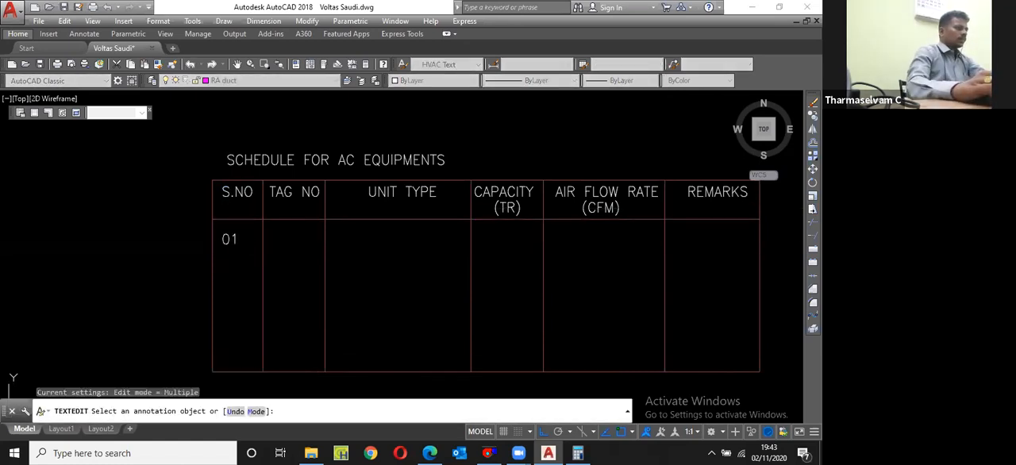
key(Return)
Step: Copy the 01 entry to the right into the TAG NO column of the same row
click(230, 240)
text(cp)
key(Return)
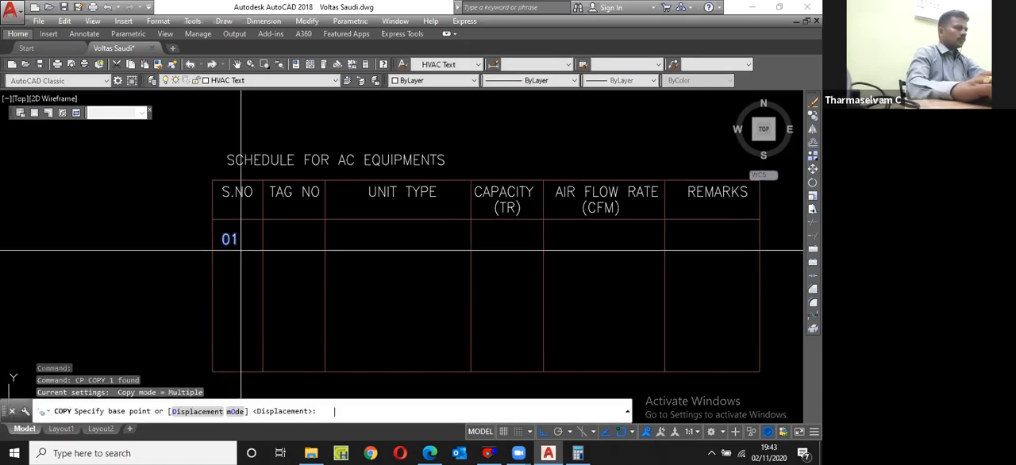
click(233, 244)
scroll(291, 243, up, 2)
click(290, 243)
key(Escape)
Step: Change the copied entry under TAG NO to read AHU-01
double_click(291, 244)
text(AHU-)
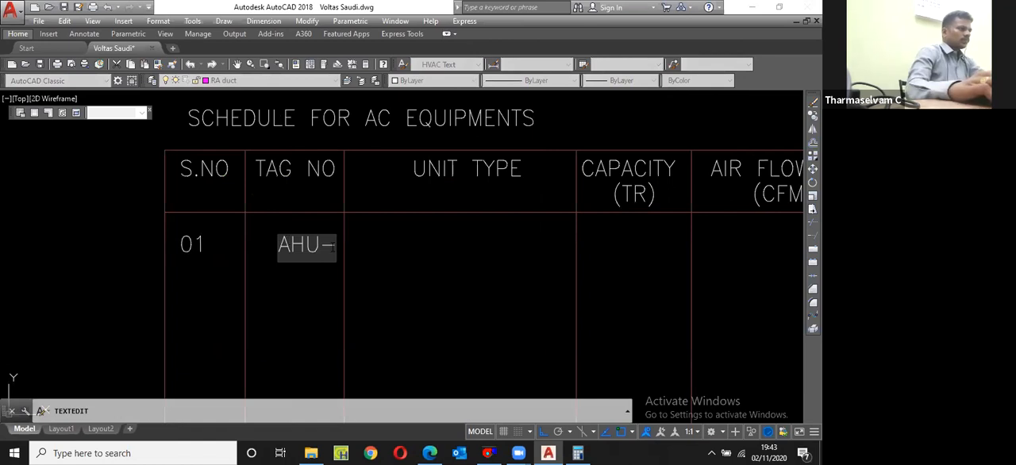
text(01)
key(Return)
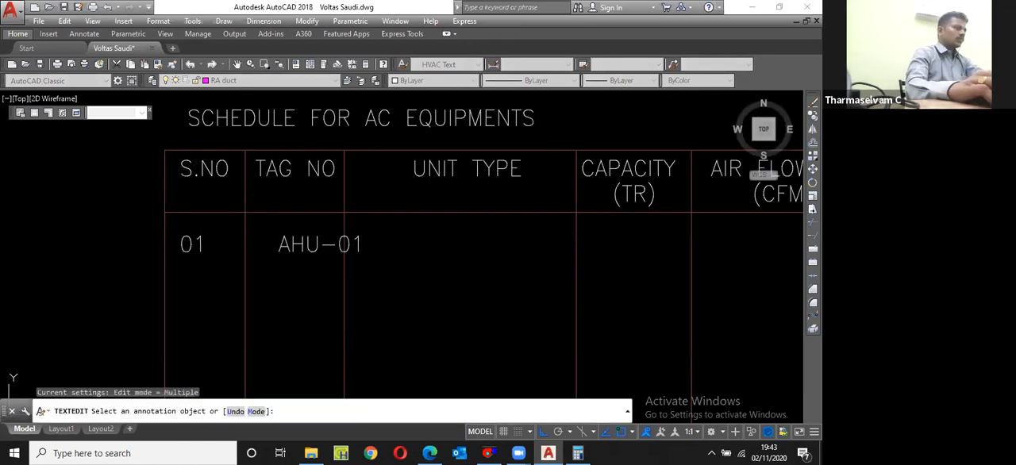
key(Escape)
Step: Move the AHU-01 text to the left so that it fits within the TAG NO column
click(319, 244)
text(m)
key(space)
click(434, 249)
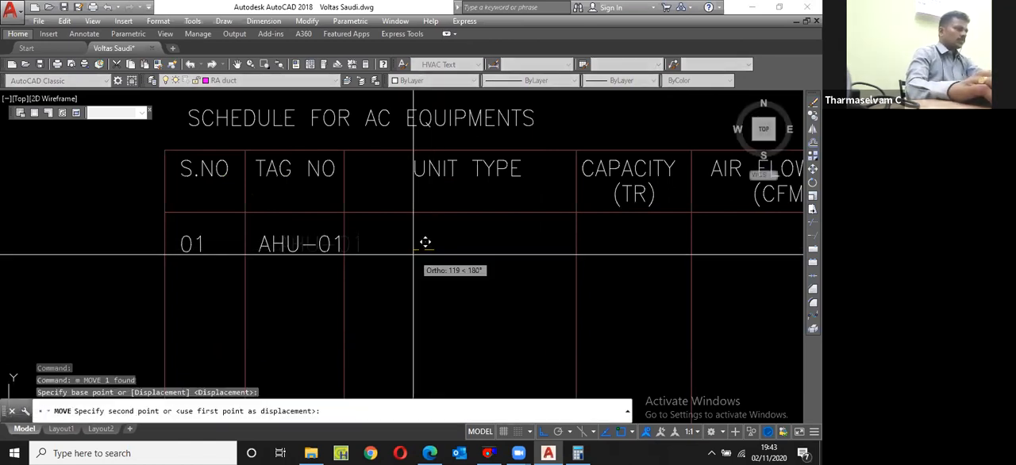
click(406, 256)
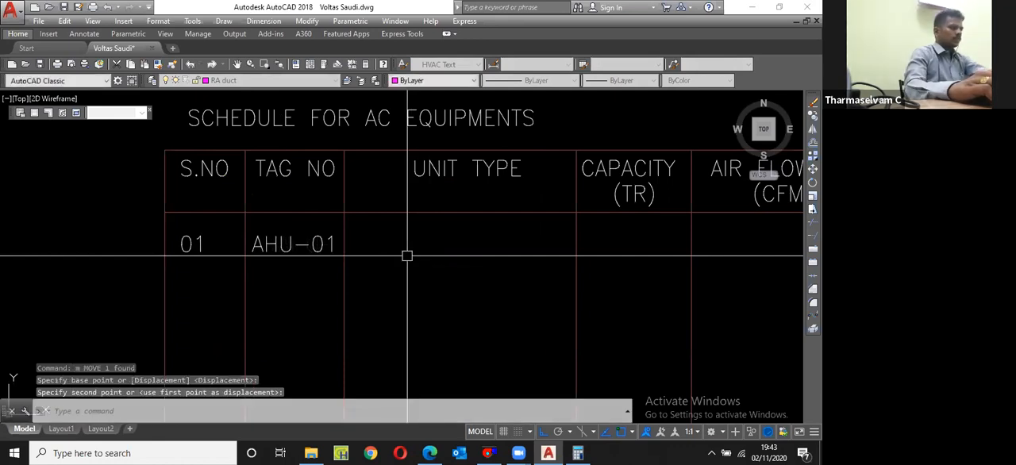
Step: Copy the AHU-01 text to the right into the UNIT TYPE column of the first row
click(315, 258)
text(cp)
key(space)
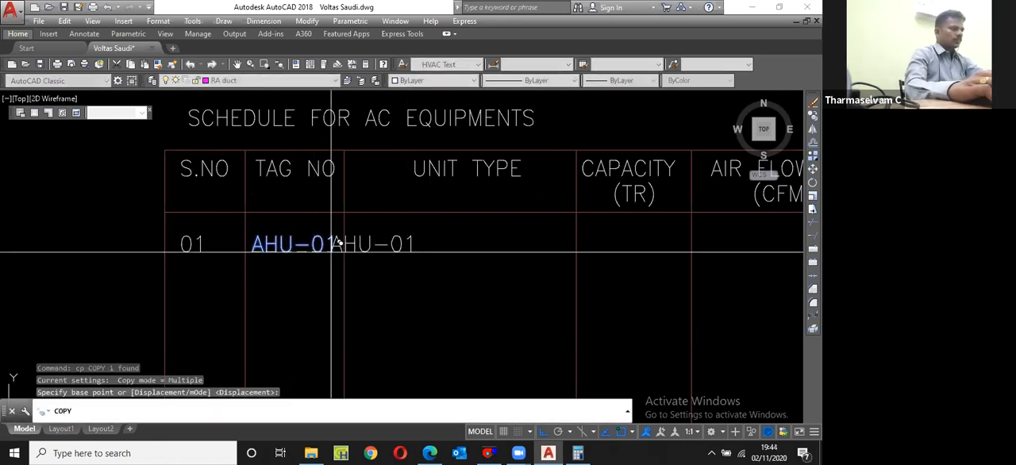
click(334, 251)
click(370, 250)
key(Escape)
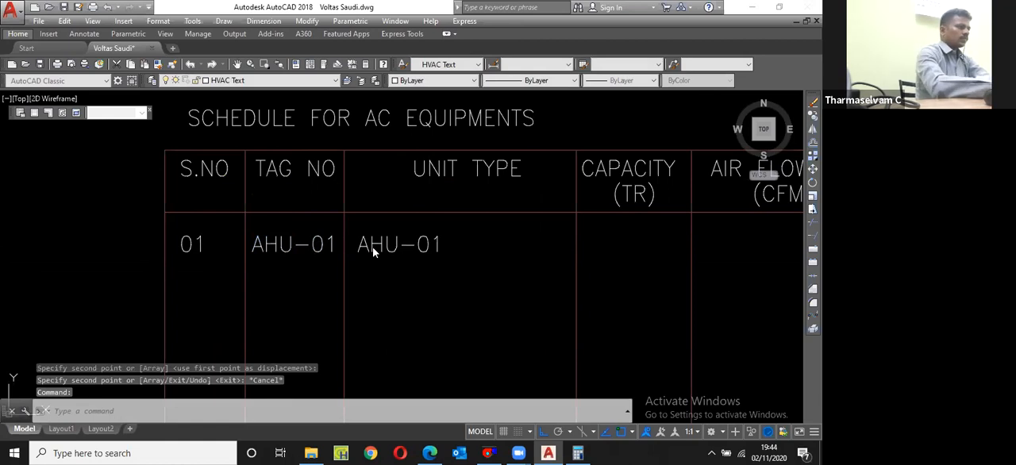
Step: Change the copied text under UNIT TYPE to read FLOOR MOUNTED AHU
double_click(373, 247)
text(FLOOR MOU)
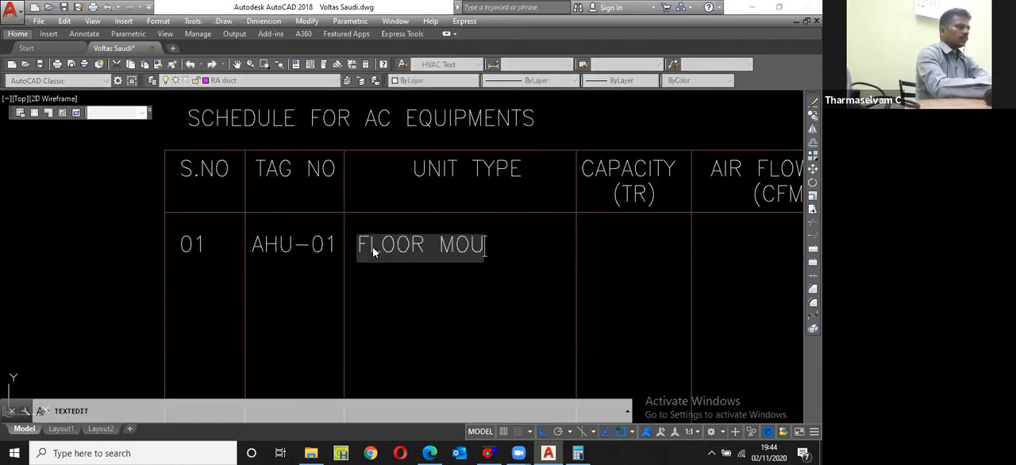
text(NTED AHU)
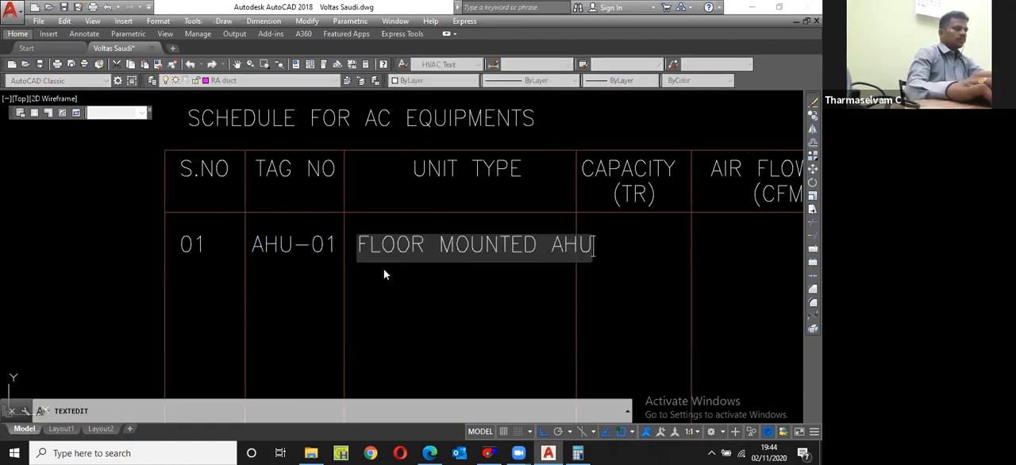
key(Return)
key(Escape)
Step: Move the CAPACITY (TR) header and its two column lines about 124 units to the right, clear of the FLOOR MOUNTED AHU text
scroll(371, 247, down, 2)
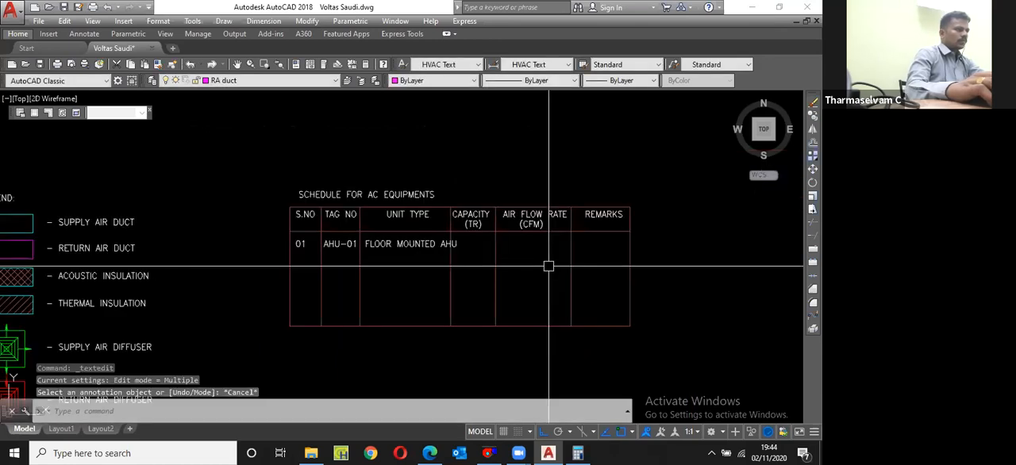
scroll(519, 288, up, 2)
click(485, 167)
click(405, 191)
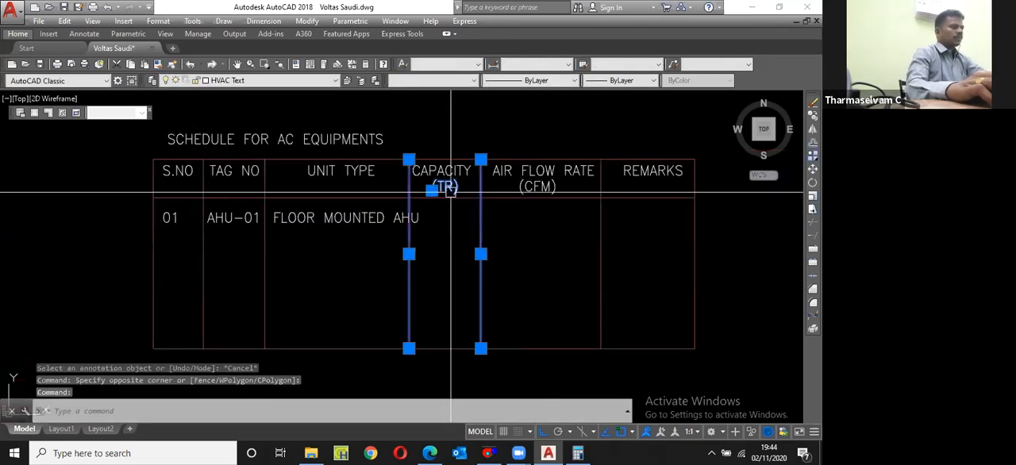
shift+click(480, 188)
text(m)
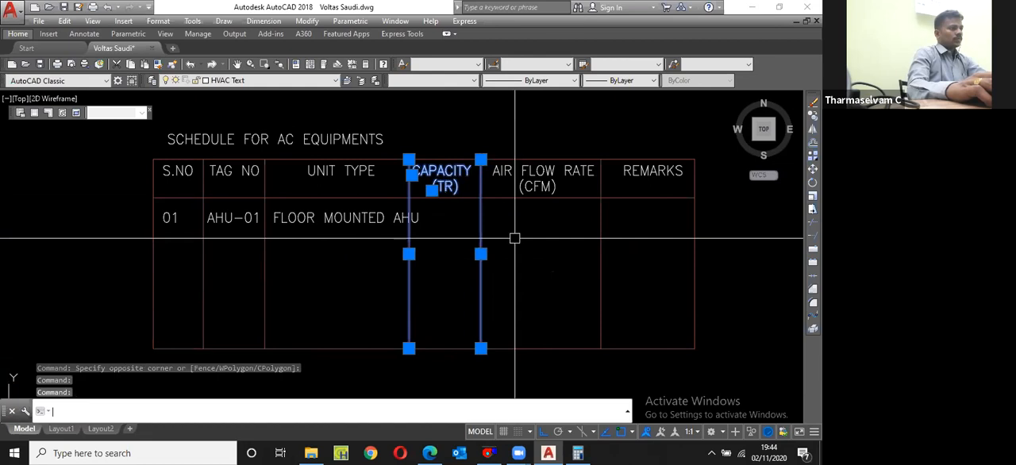
key(Return)
click(523, 260)
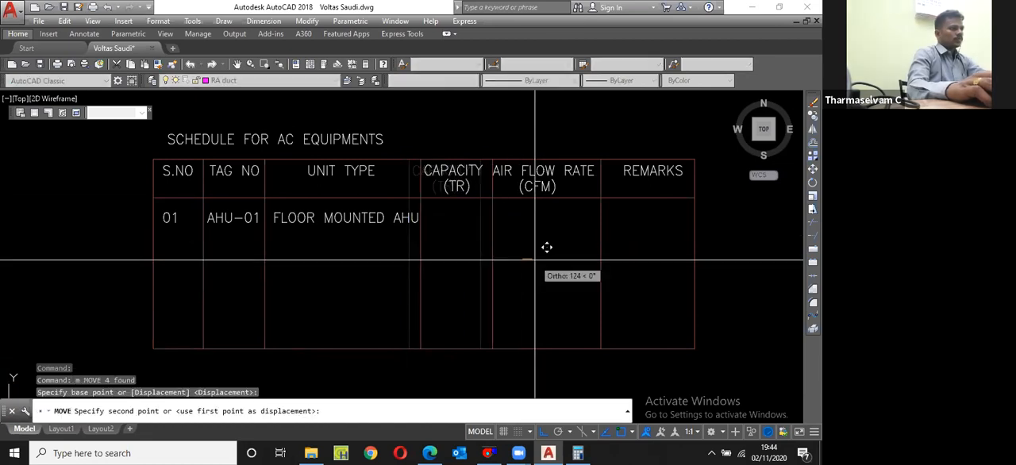
click(547, 248)
Step: Shift the AIR FLOW RATE (CFM) header slightly to the right so that it fits within its column
click(570, 188)
text(m)
key(Return)
click(557, 224)
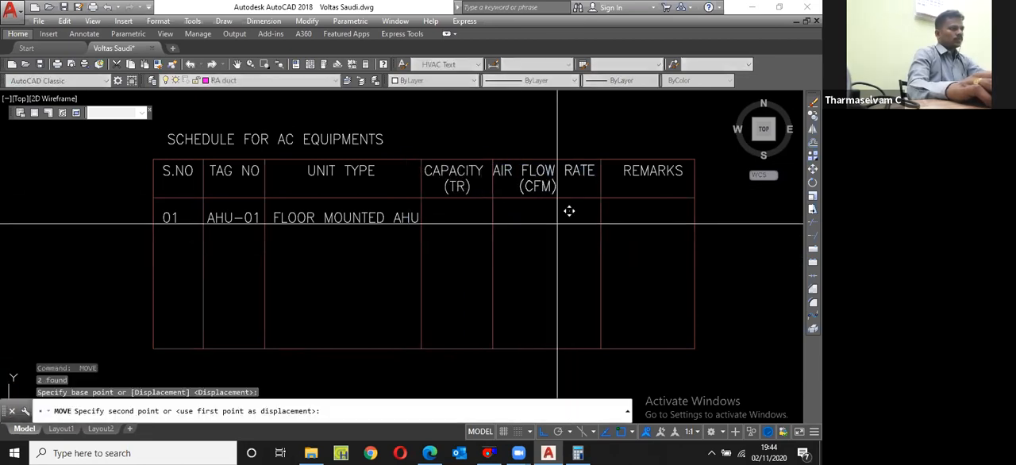
click(560, 225)
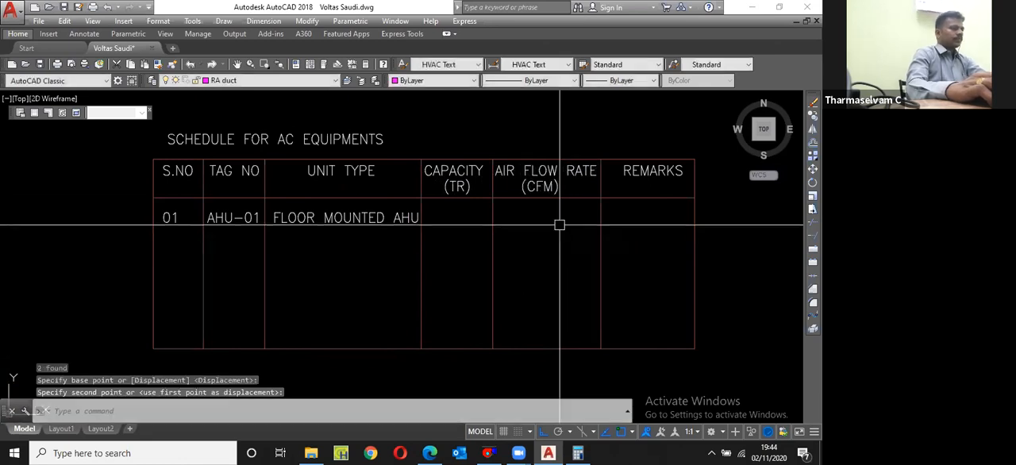
Step: Copy the AHU-01 text to the right into the CAPACITY column of the first row
scroll(423, 238, up, 2)
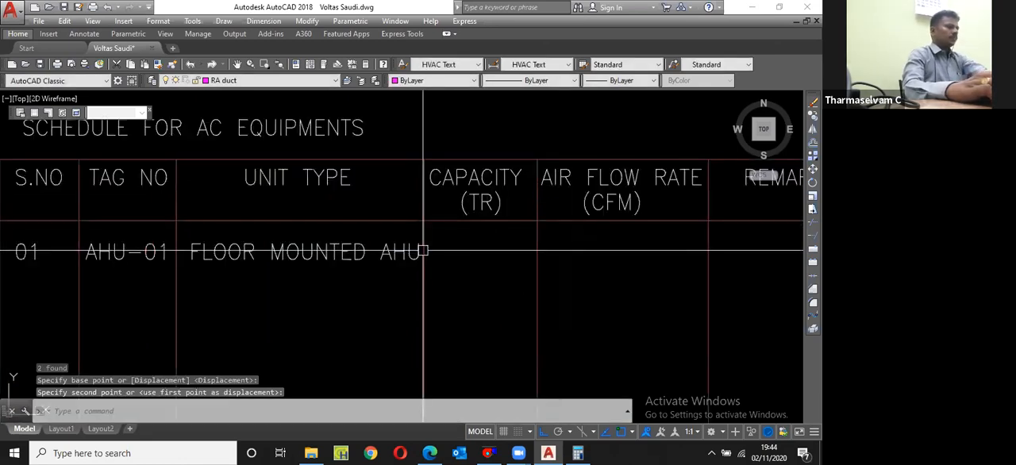
click(423, 251)
click(141, 252)
text(cp)
key(Return)
click(84, 254)
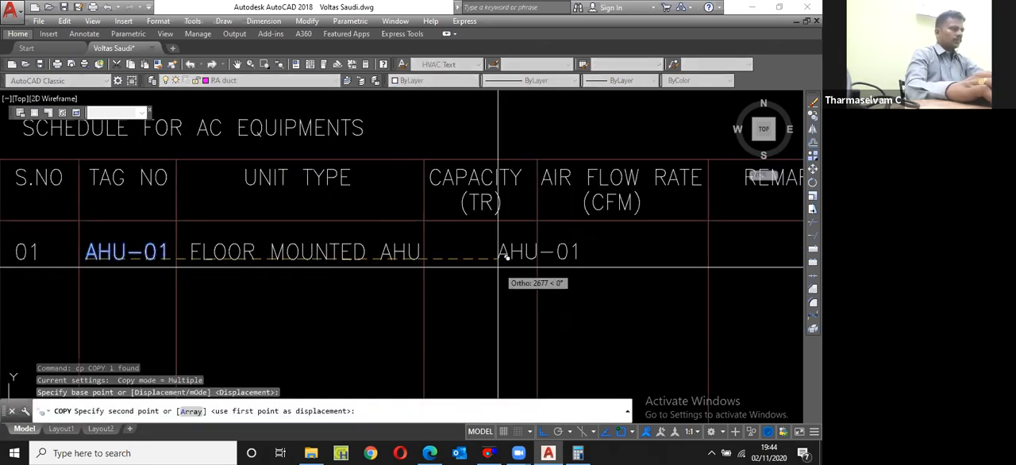
scroll(442, 251, up, 1)
key(Escape)
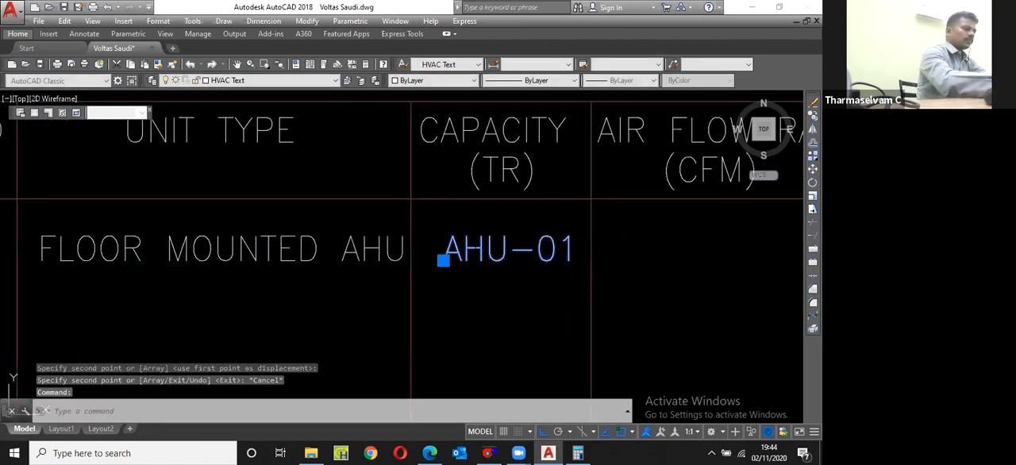
Step: Change the copied text under CAPACITY to read 17.5 and shift it slightly right toward the middle of the column
double_click(476, 251)
text(17.5)
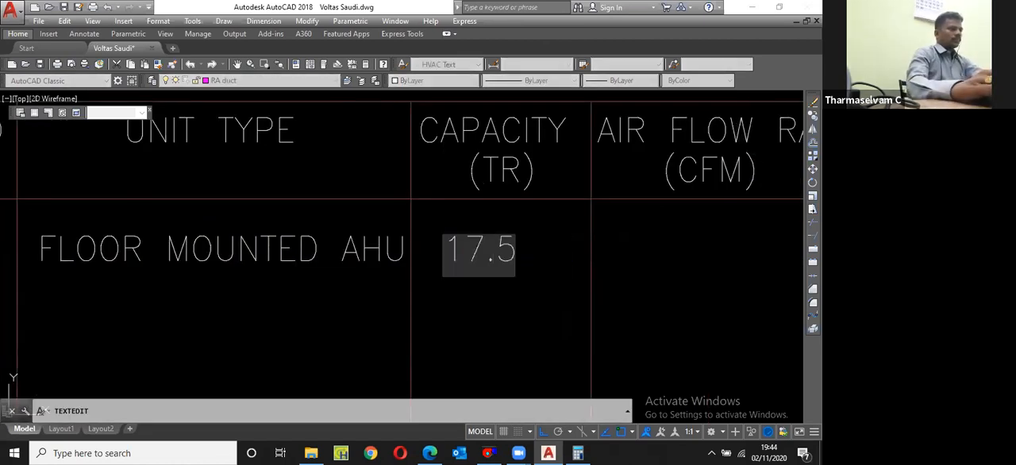
key(Return)
scroll(507, 275, down, 3)
key(Escape)
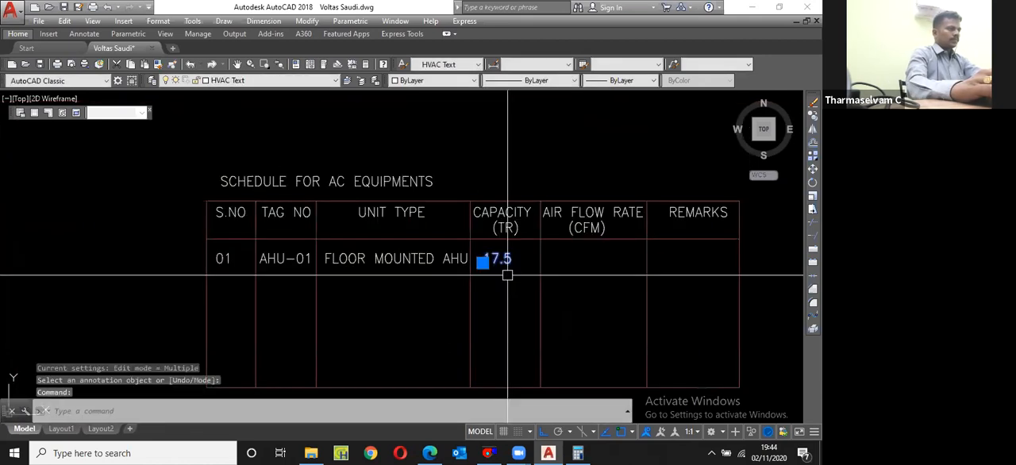
text(m)
key(space)
click(509, 259)
click(515, 259)
Step: Copy the 17.5 text to the right into the AIR FLOW RATE column of the first row
text(cp)
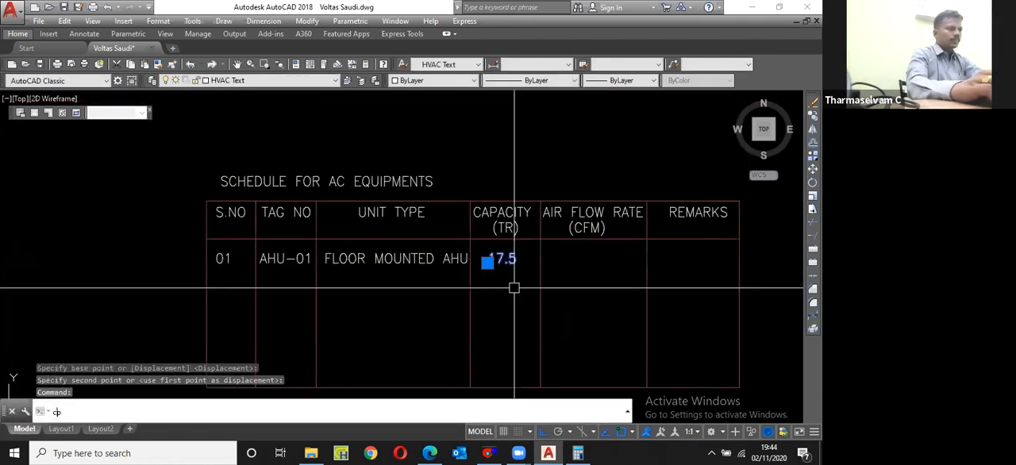
key(Return)
click(514, 288)
click(608, 262)
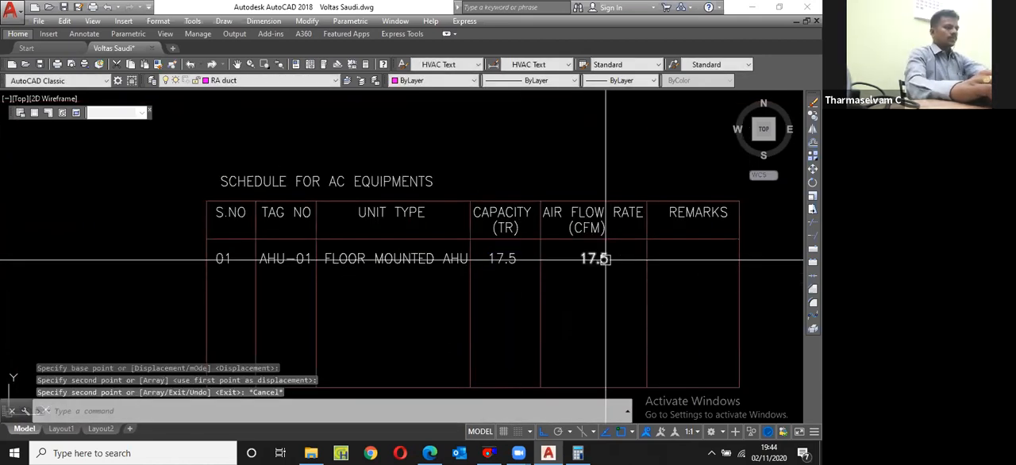
key(Escape)
Step: Change the copied text under AIR FLOW RATE to read 7000 and shift it slightly left to centre it
double_click(600, 259)
text(7000)
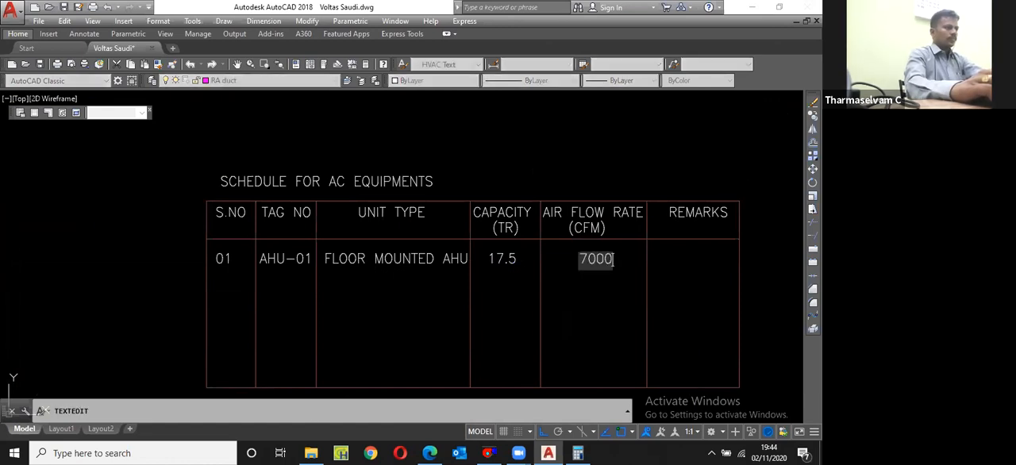
key(Return)
text(m)
key(Return)
click(607, 291)
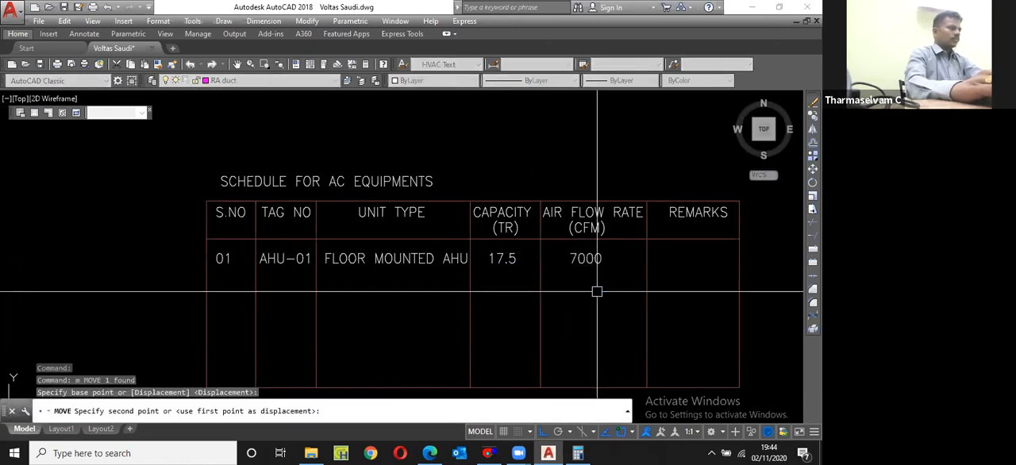
click(597, 290)
Step: Copy the horizontal line under the headers straight down to just below the first equipment row
click(390, 238)
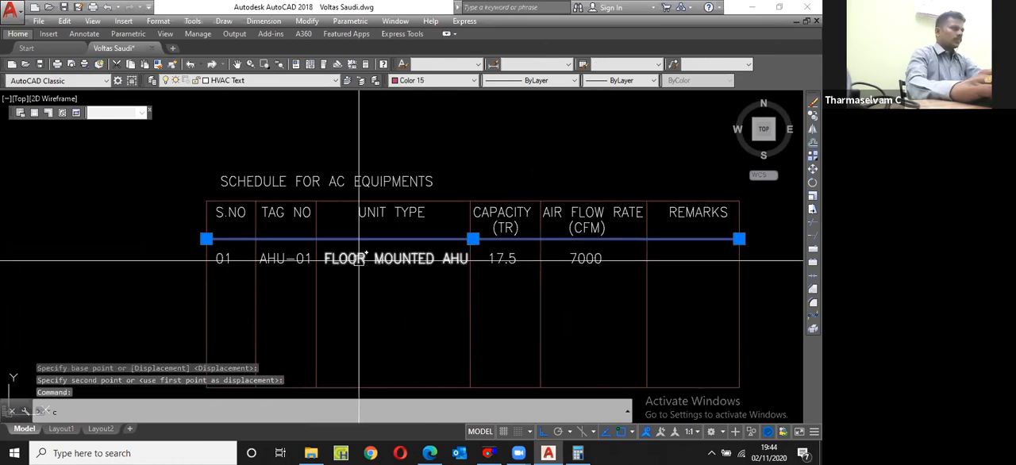
text(cpo)
key(Return)
text(cp)
key(Return)
click(406, 238)
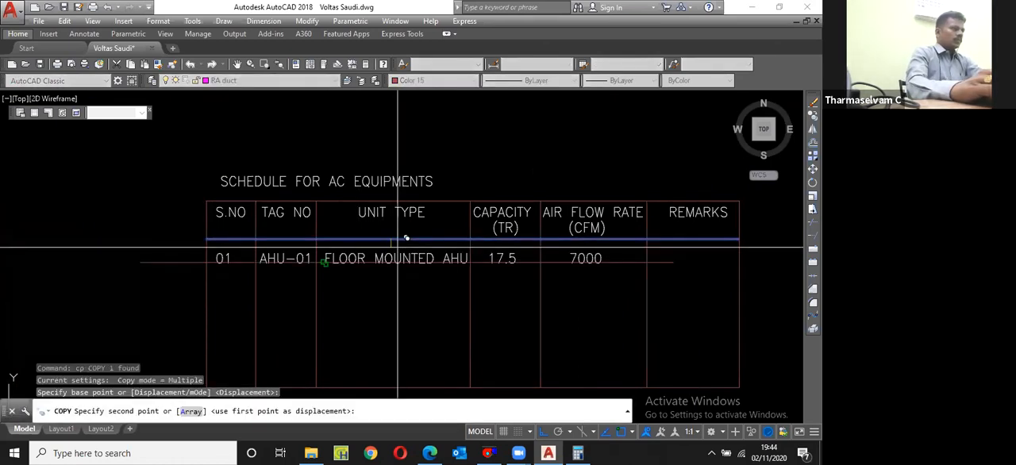
click(400, 281)
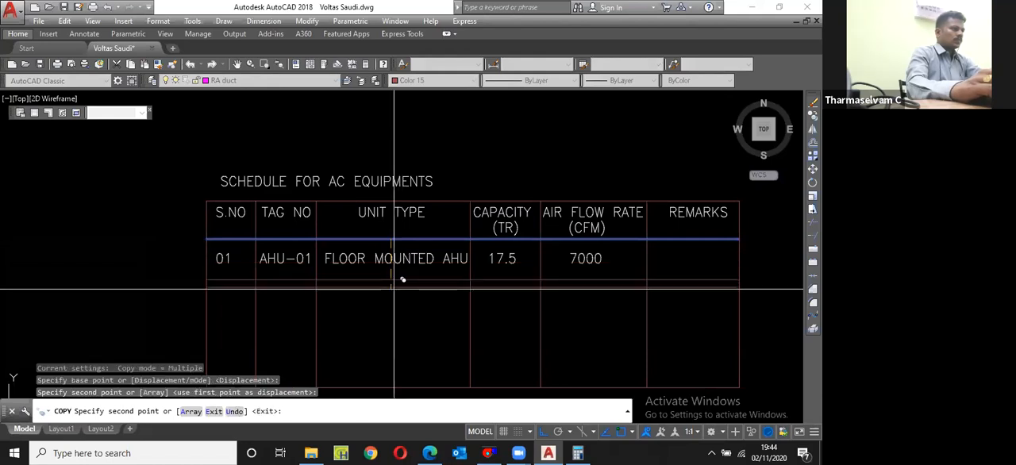
key(Escape)
Step: Move the copied row line up by about 69 units, closer to the first row's text
click(400, 281)
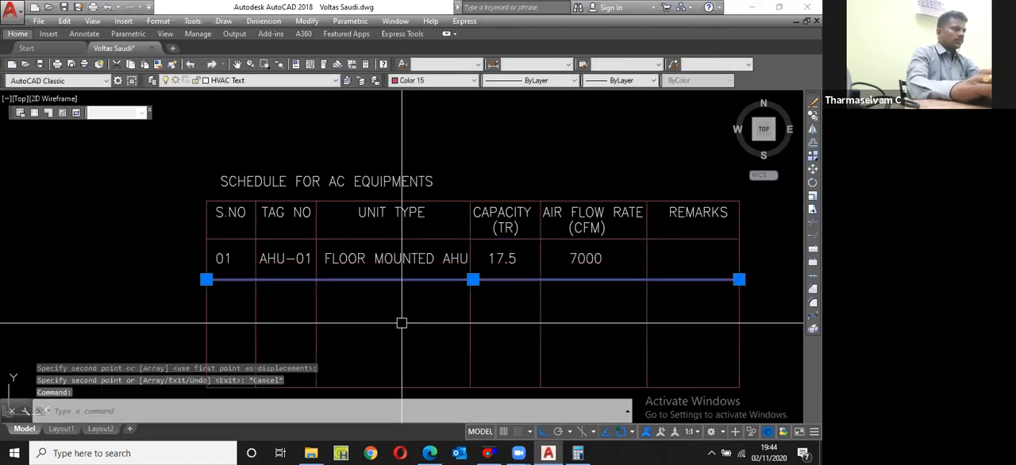
key(m)
key(Return)
click(400, 324)
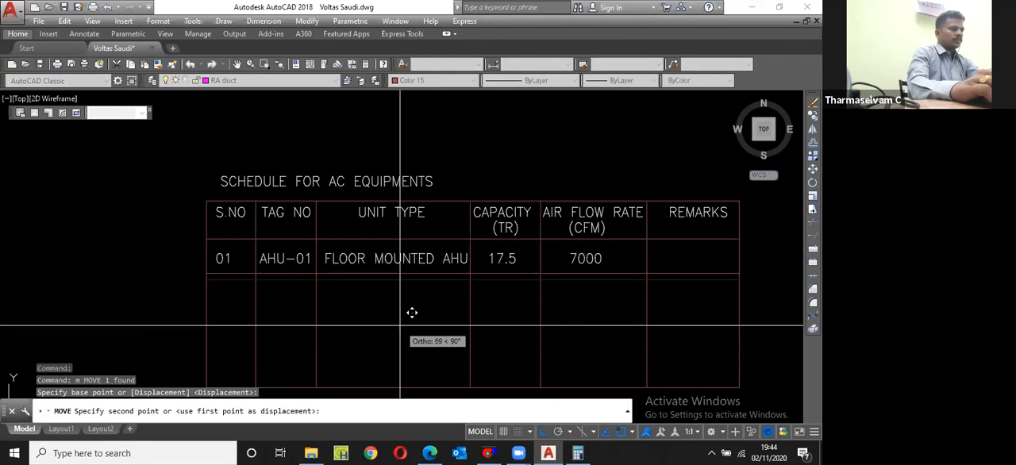
click(411, 311)
Step: Copy the first row's texts and bottom line down by one row height to make a second row
click(175, 243)
click(746, 288)
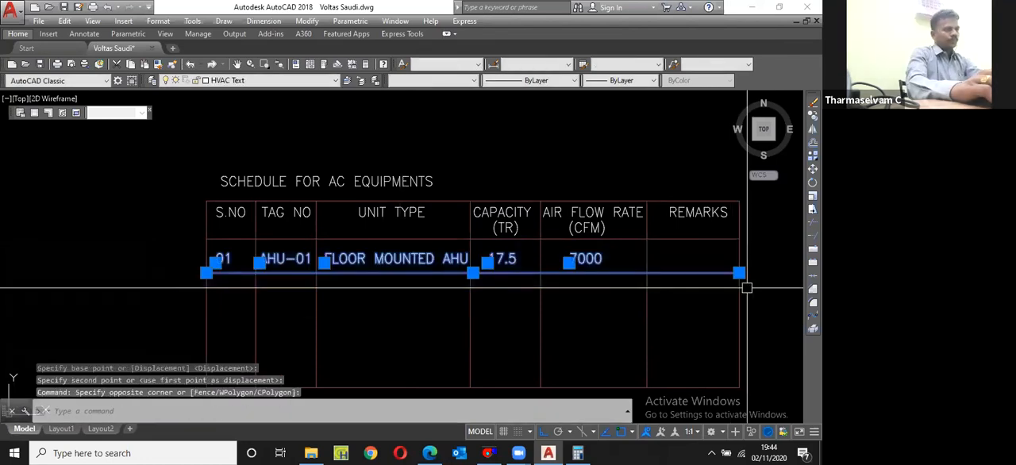
text(cp)
key(Return)
click(738, 239)
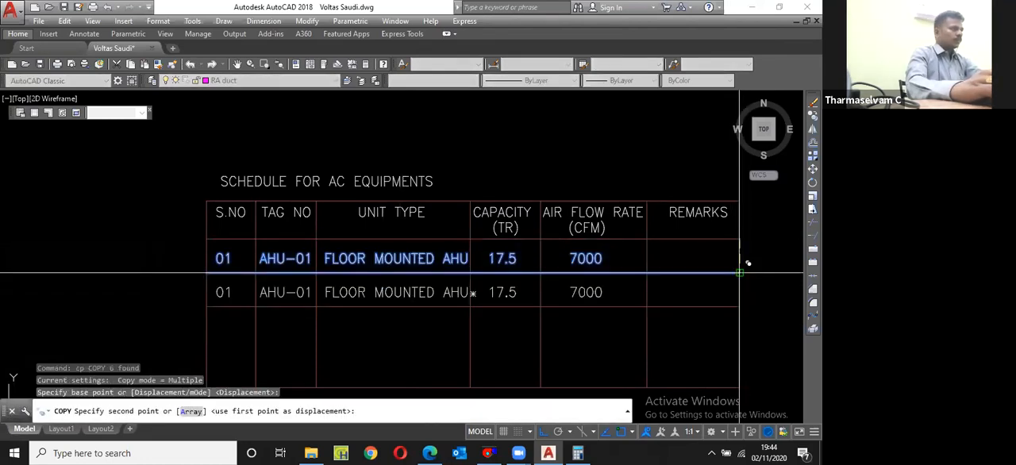
click(739, 272)
key(Escape)
Step: Change the second row's serial number to 02 and its tag number to DSU-01
scroll(202, 299, up, 2)
double_click(242, 291)
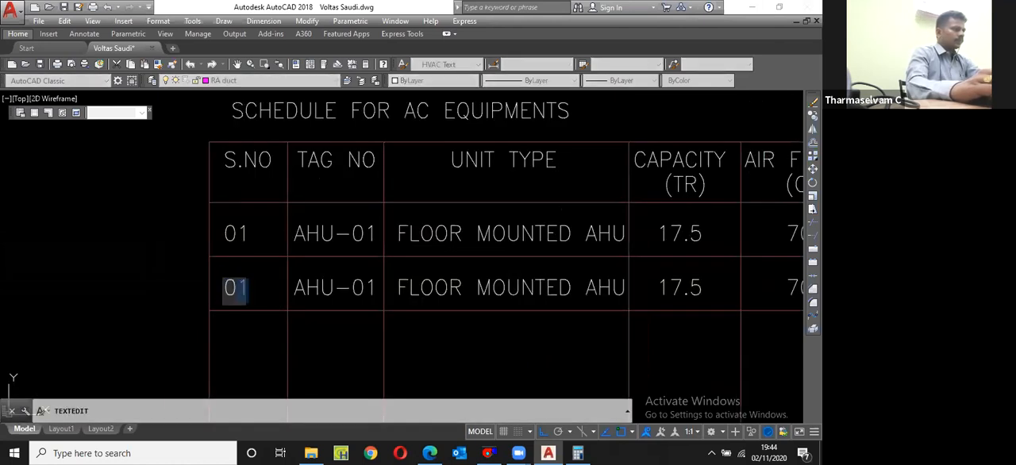
text(02)
key(Return)
click(318, 296)
drag(318, 296, 268, 303)
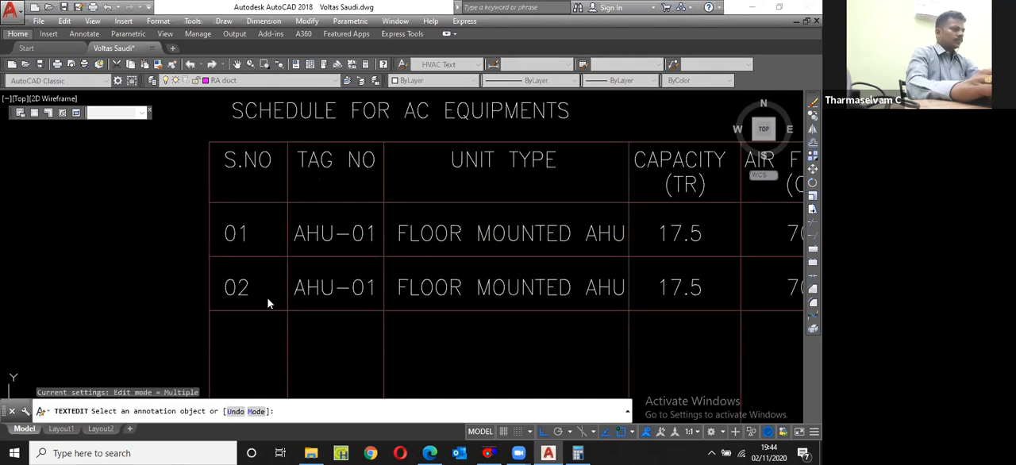
text(DS)
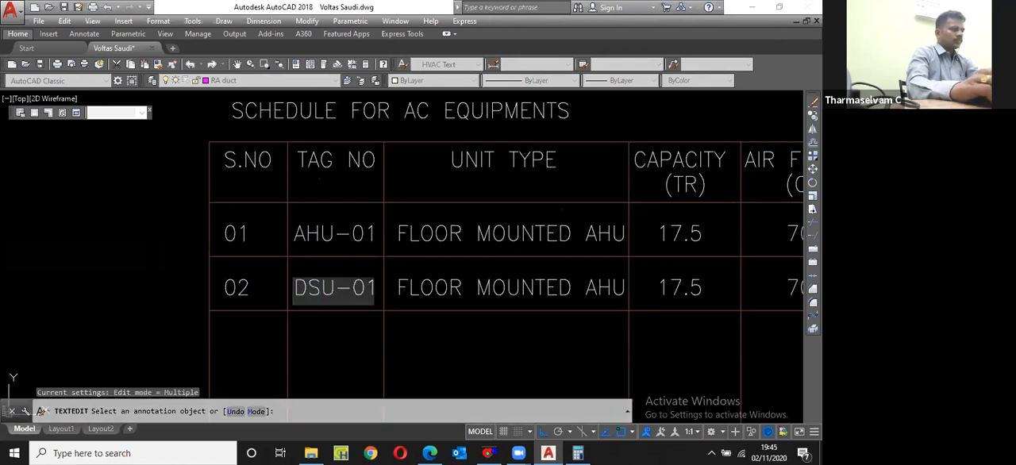
key(Return)
Step: Change the second row's unit type to read DUCTABLE AC
click(438, 297)
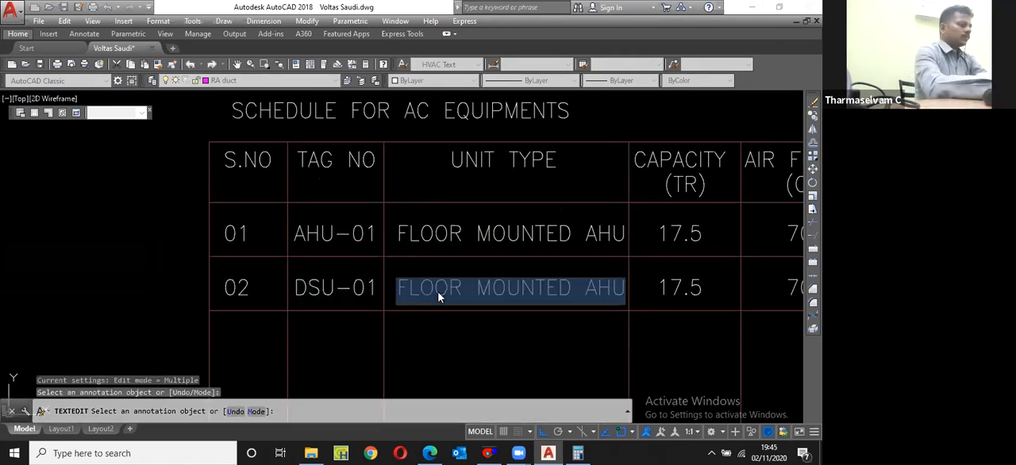
text(DUCTA)
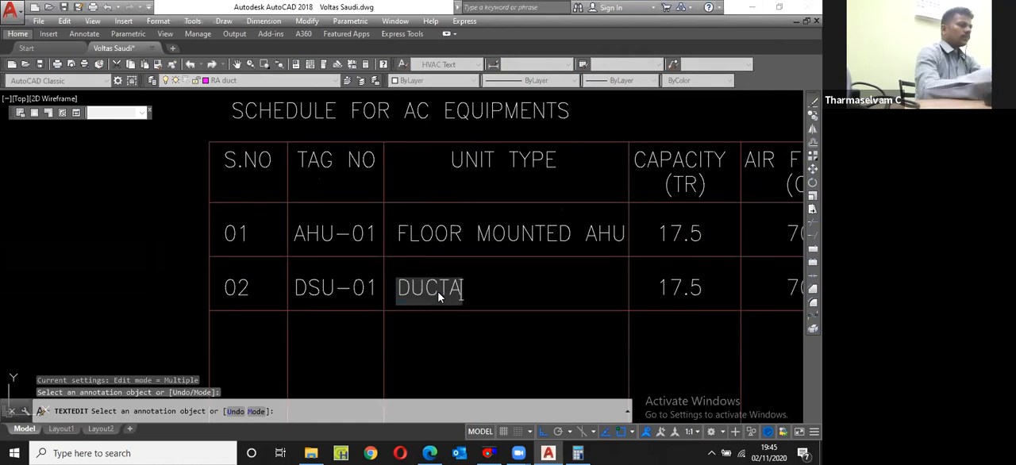
text(BLE AC)
key(Return)
scroll(324, 269, down, 2)
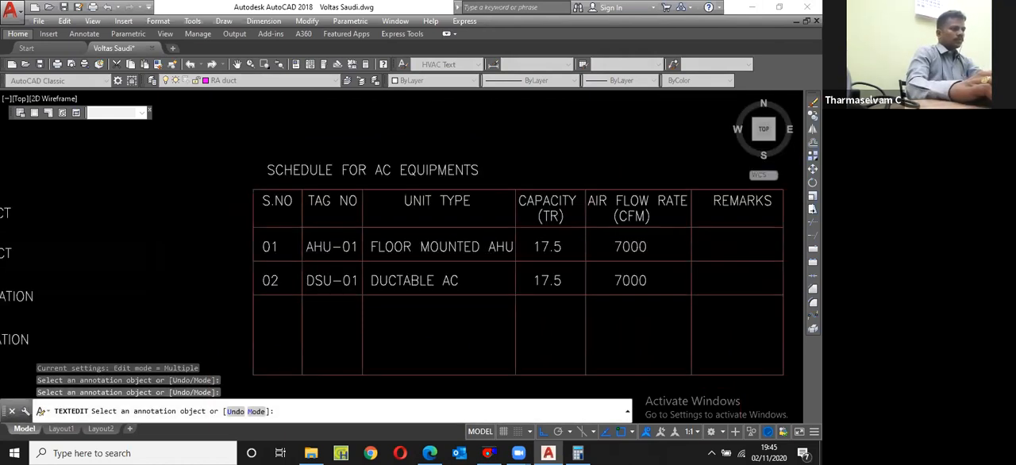
Step: Change the second row's capacity to 3.5 and its air flow rate to 1273
scroll(635, 261, up, 4)
click(547, 281)
text(3.5)
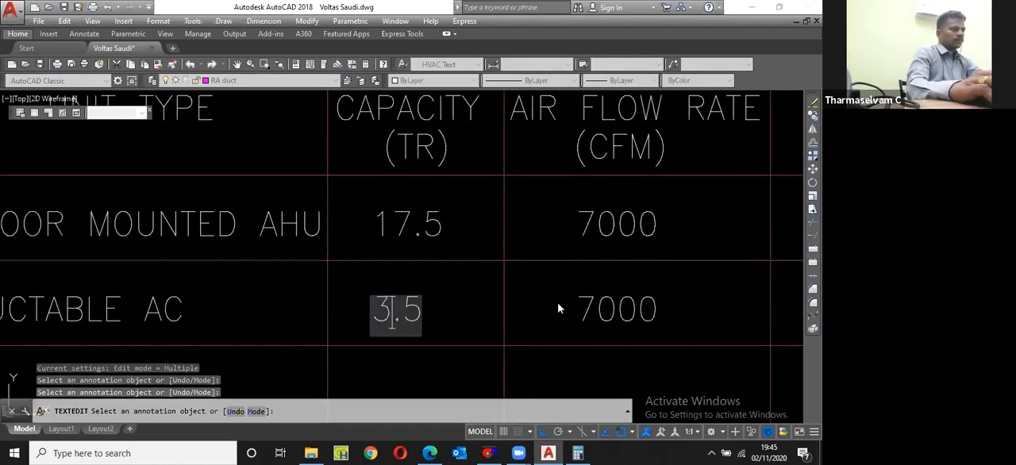
key(Return)
click(595, 308)
key(BackSpace)
text(127)
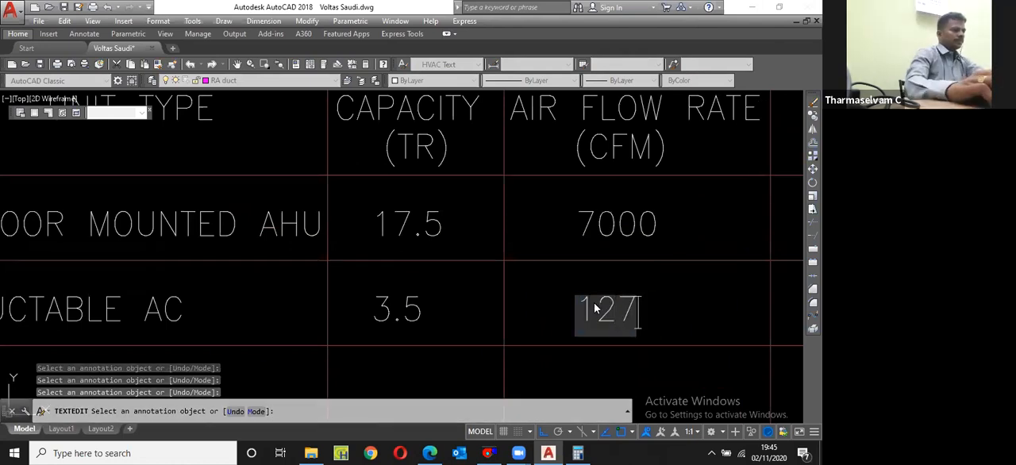
text(3)
key(Return)
scroll(275, 292, down, 5)
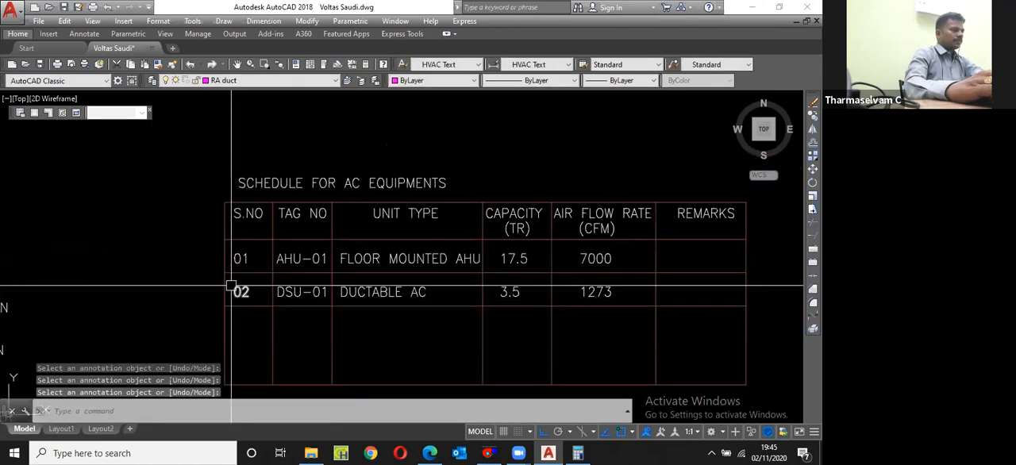
key(Return)
Step: Copy the second row's texts and bottom line down by one row height to make a third row
click(275, 292)
click(373, 292)
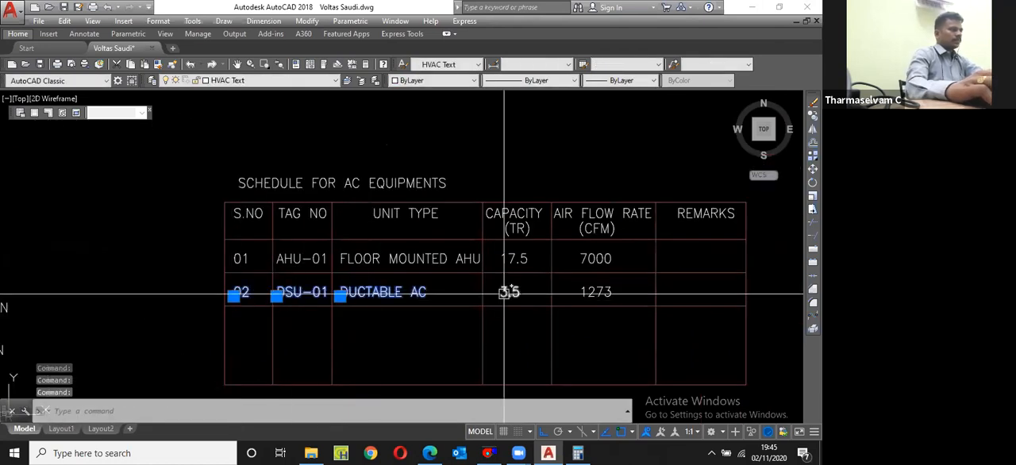
click(505, 293)
click(596, 292)
click(715, 305)
text(c)
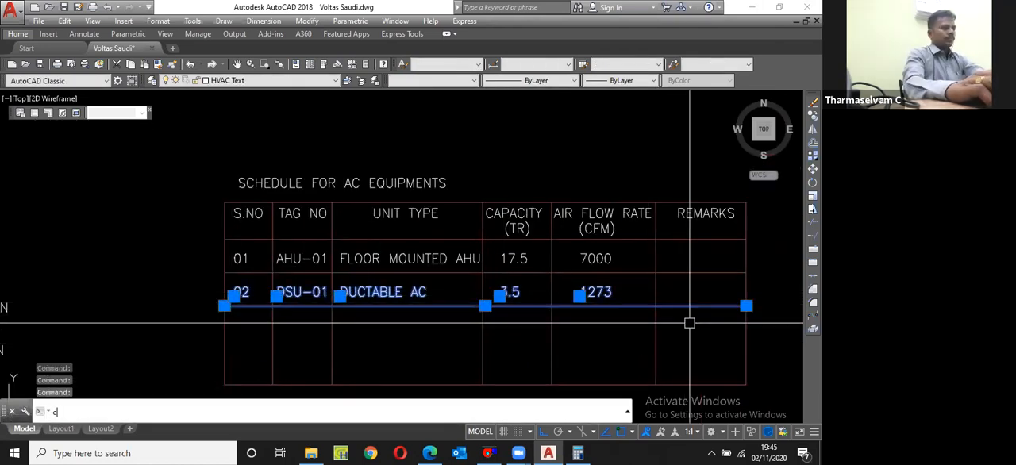
key(Return)
click(746, 306)
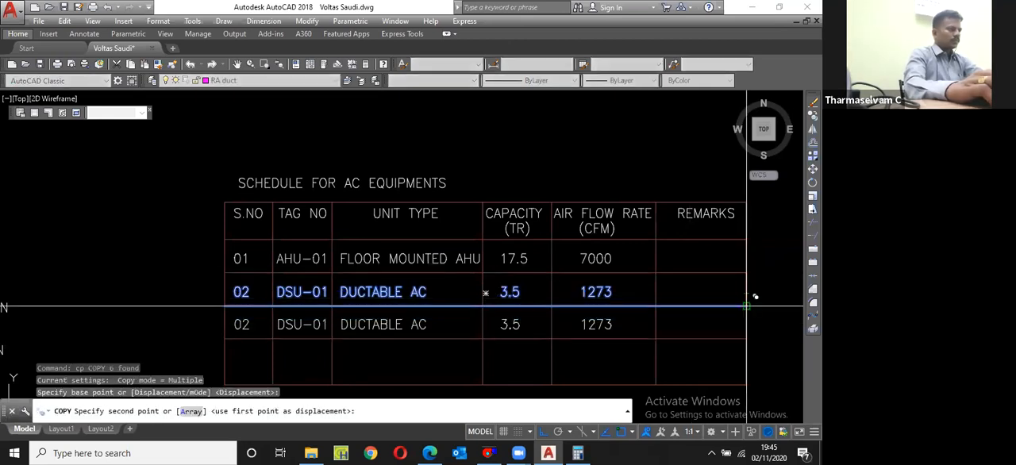
click(746, 339)
key(Escape)
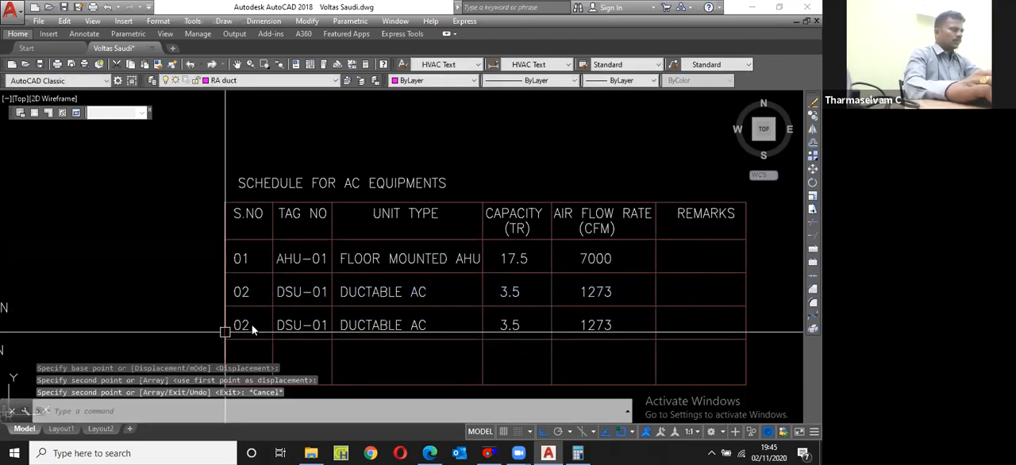
Step: Change the third row's serial number to 03 and its tag number to CAU-01
scroll(230, 333, up, 2)
double_click(248, 323)
text(03)
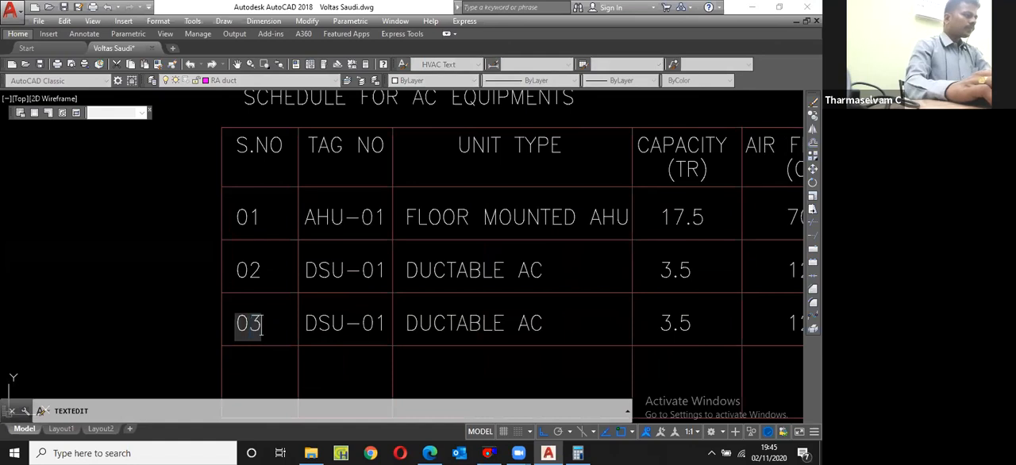
click(326, 334)
key(shift+Home)
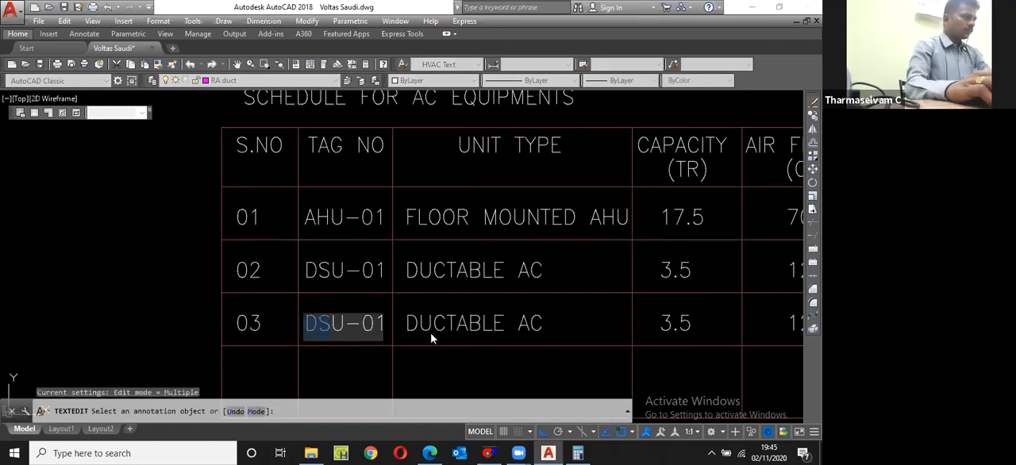
text(CA)
key(Return)
Step: Change the third row's unit type to read CASSETTE AC
click(439, 323)
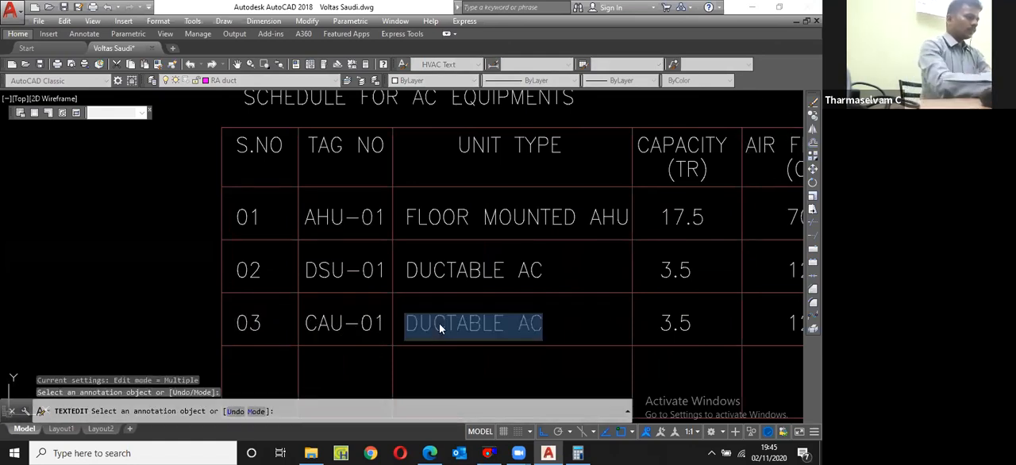
text(CASSETTE AC)
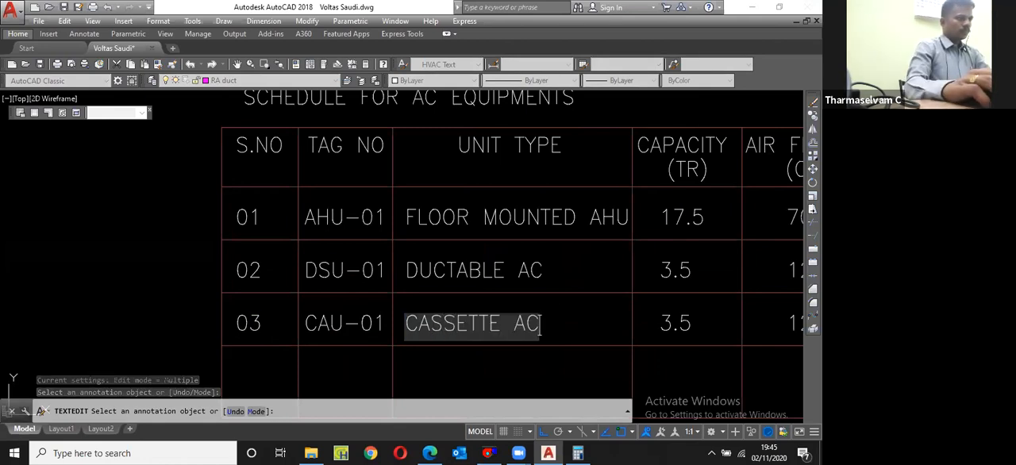
key(Return)
Step: Change the third row's capacity to 2.0 and its air flow rate to 800
scroll(643, 315, down, 2)
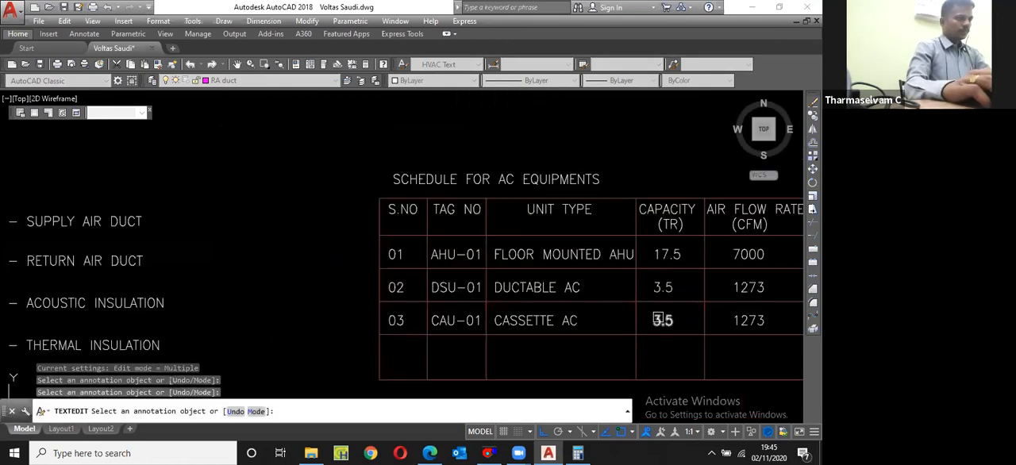
scroll(663, 320, up, 4)
click(657, 323)
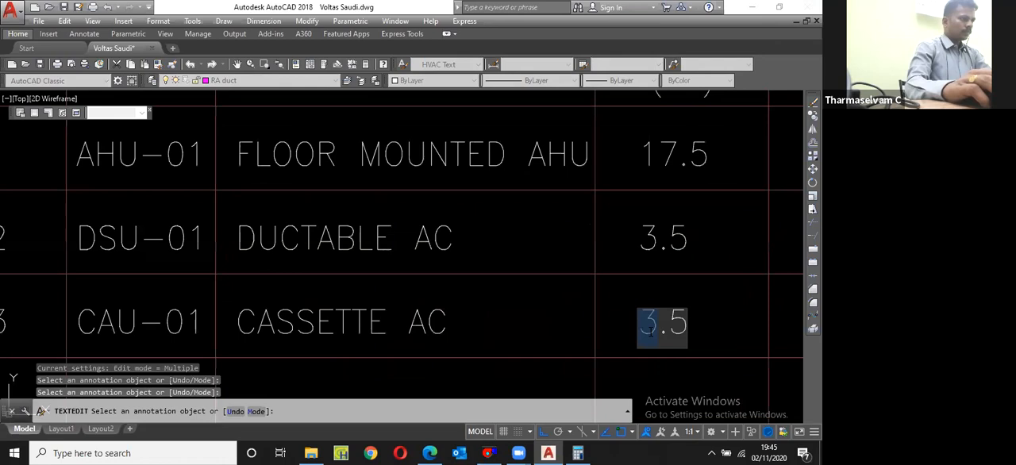
text(2)
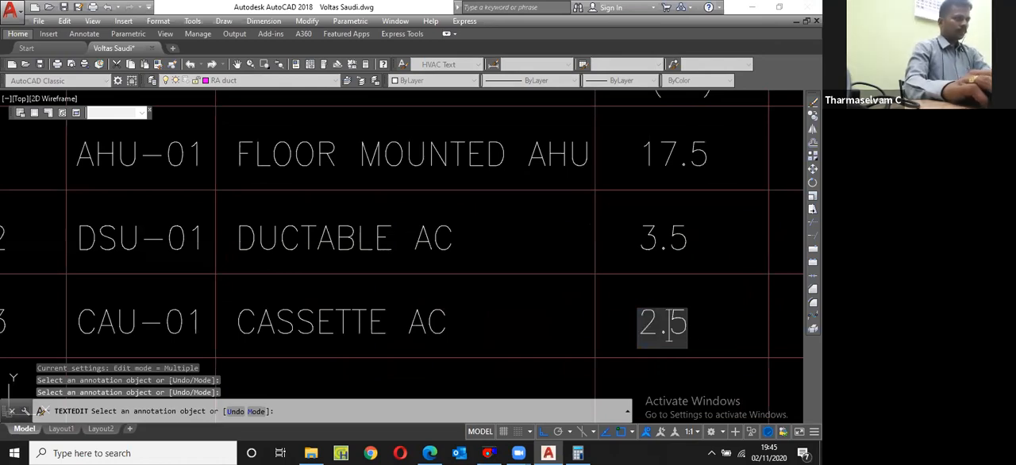
key(BackSpace)
text(0)
key(Return)
scroll(433, 300, down, 4)
scroll(575, 303, up, 2)
click(633, 318)
text(800)
key(Return)
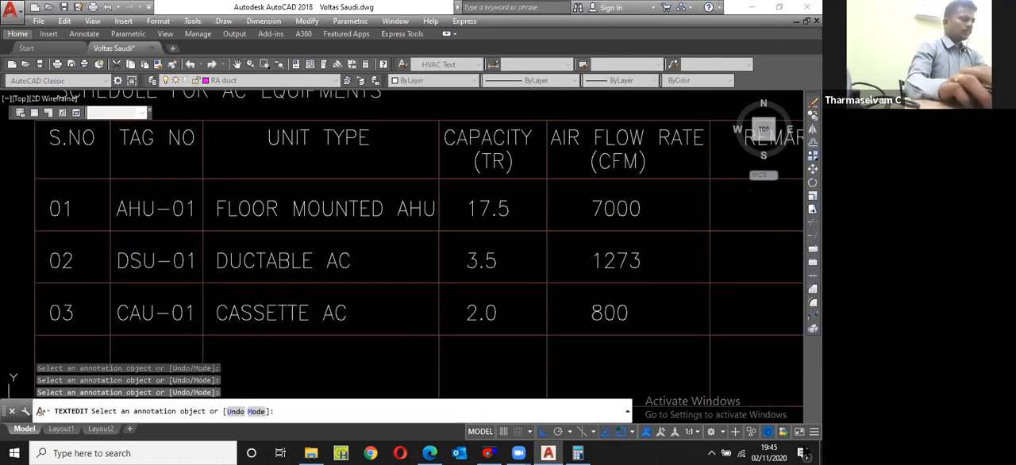
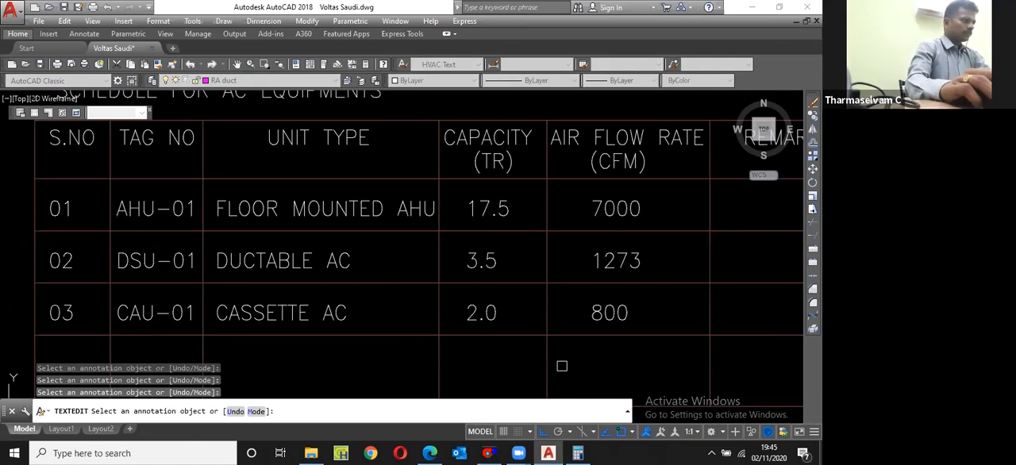
Step: Copy the third row's texts and bottom line down by one row height to make a fourth row
scroll(194, 351, down, 3)
click(127, 321)
click(461, 343)
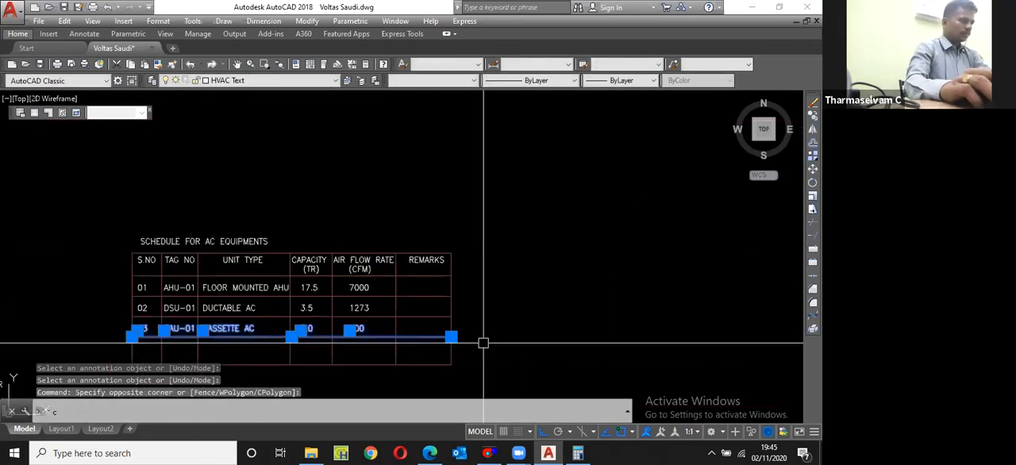
text(cp)
key(Return)
click(451, 317)
click(451, 337)
key(Escape)
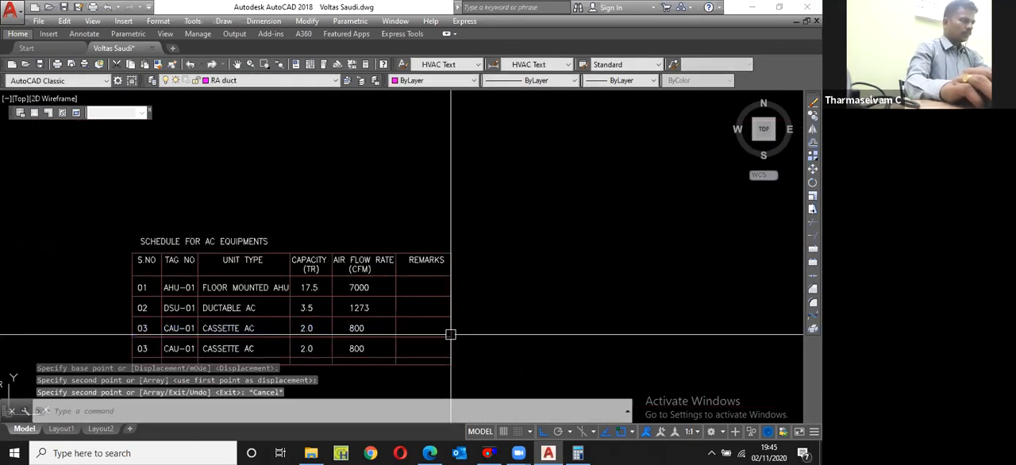
Step: Stretch the bottom edge of the table's outer border downward to make room for more rows
middle_drag(451, 334, 446, 304)
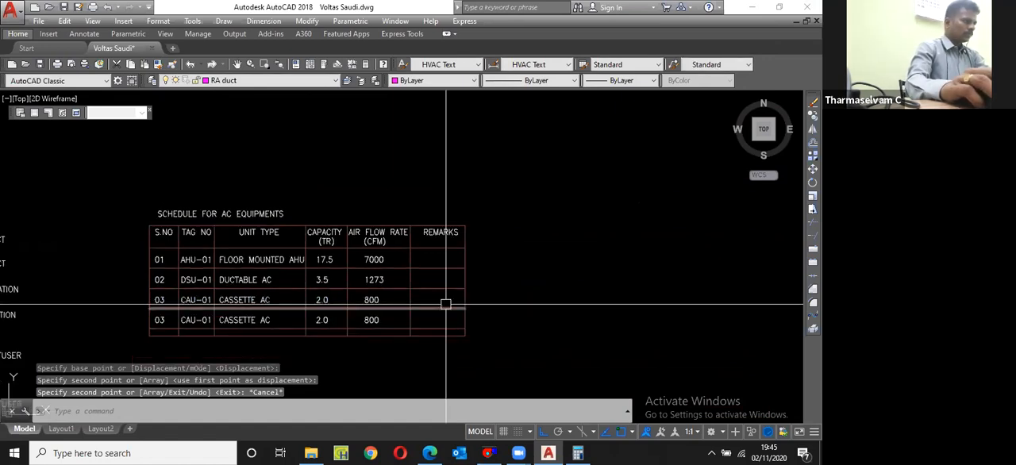
scroll(267, 346, up, 2)
scroll(381, 276, down, 4)
click(381, 296)
click(372, 295)
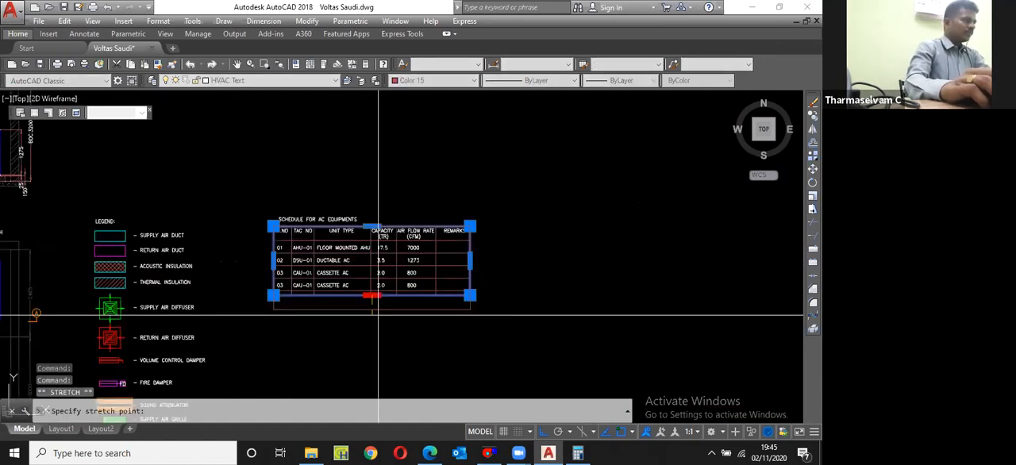
click(372, 354)
Step: Change the fourth row's serial number to 04 and its tag number to CAU-02
scroll(296, 288, up, 5)
double_click(231, 273)
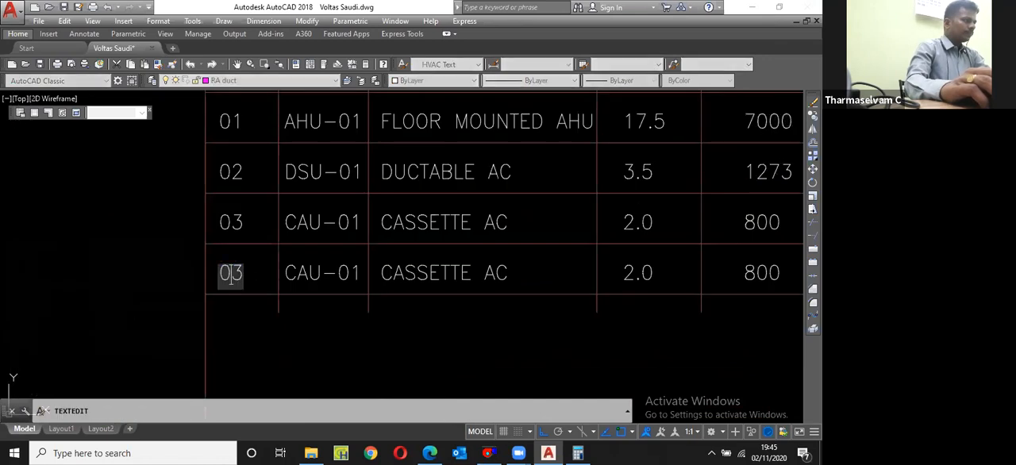
text(04)
key(Return)
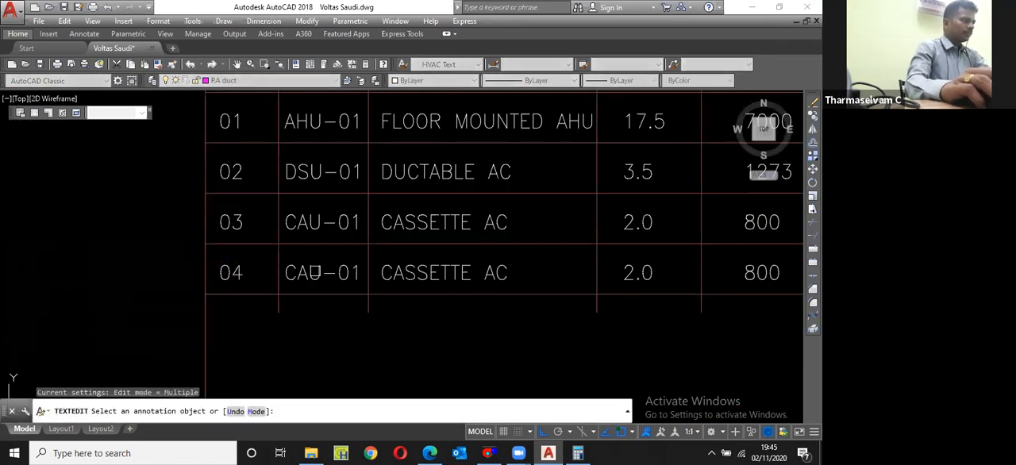
double_click(378, 283)
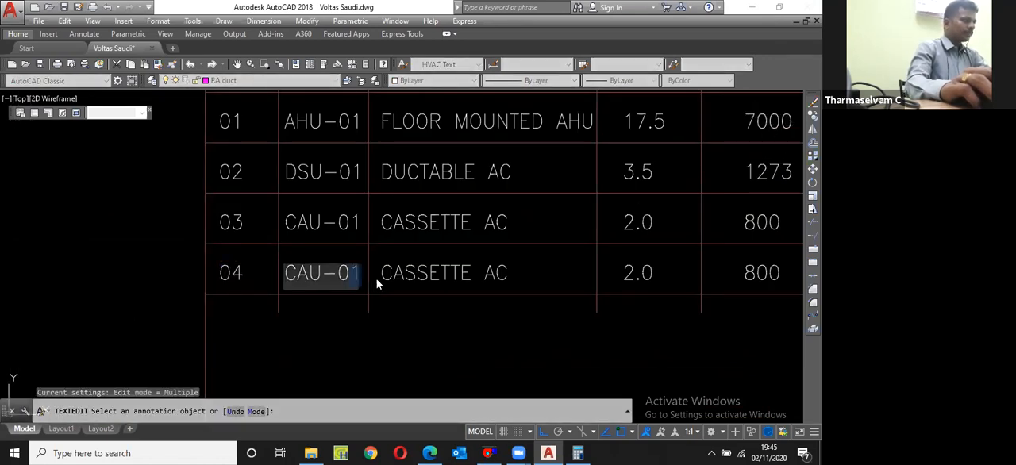
text(CAU-02)
key(Return)
Step: Change the fourth row's capacity to 1.5 and its air flow rate to 600
double_click(572, 290)
text(1)
key(Right)
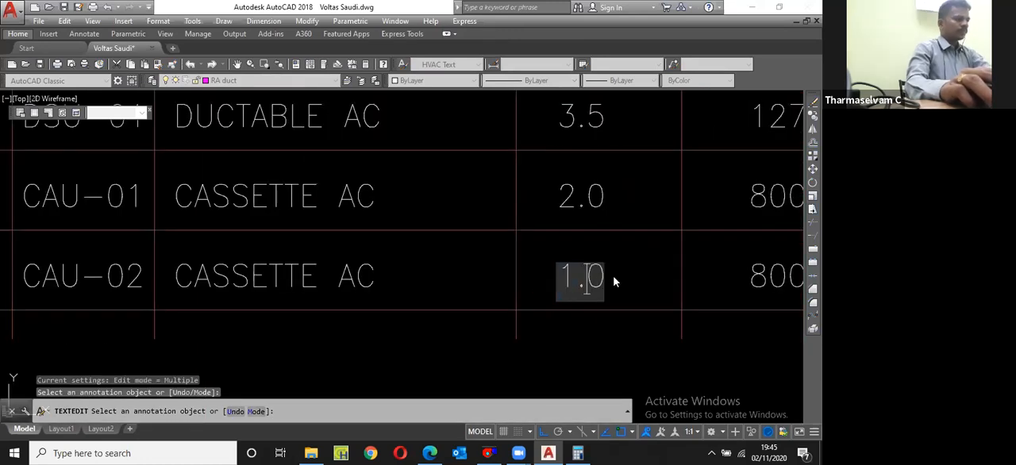
key(Delete)
text(5)
key(Return)
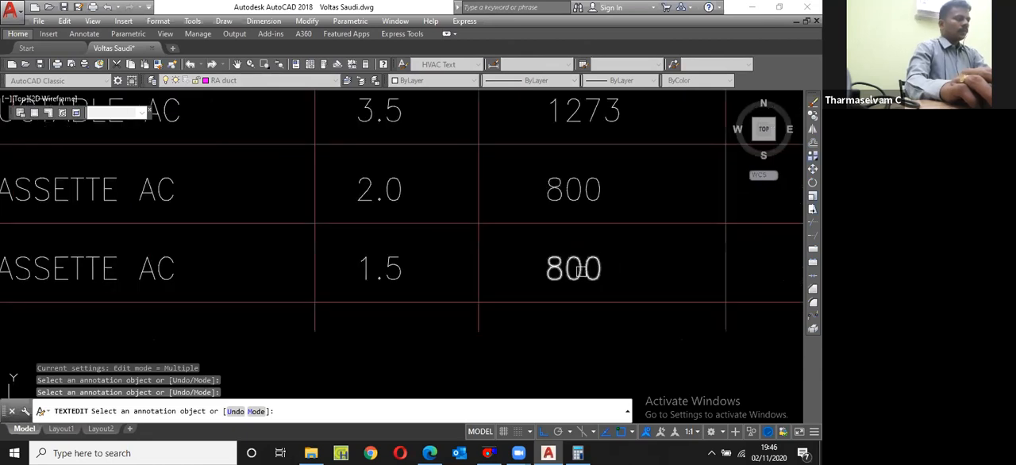
text(6)
key(Return)
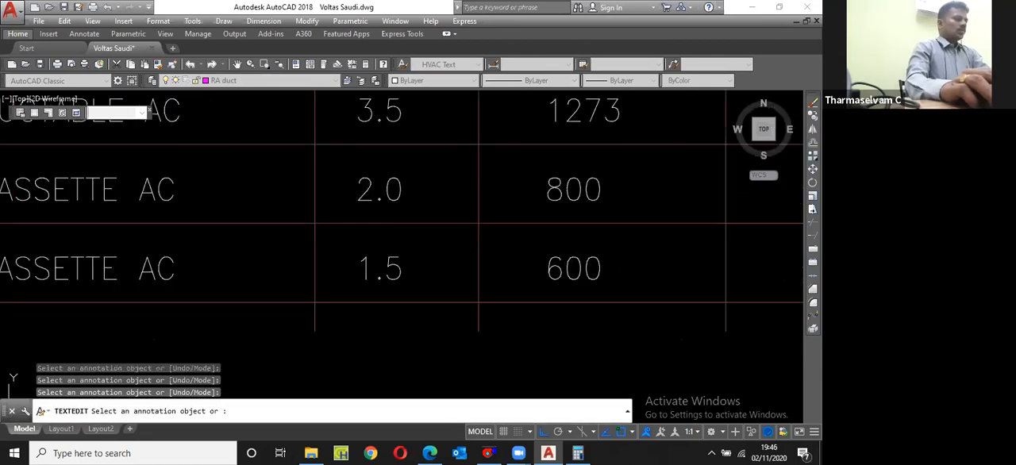
key(Return)
Step: Copy the fourth row's texts and bottom line down twice at one row spacing to make a fifth and sixth row
scroll(492, 303, down, 3)
click(522, 302)
click(522, 293)
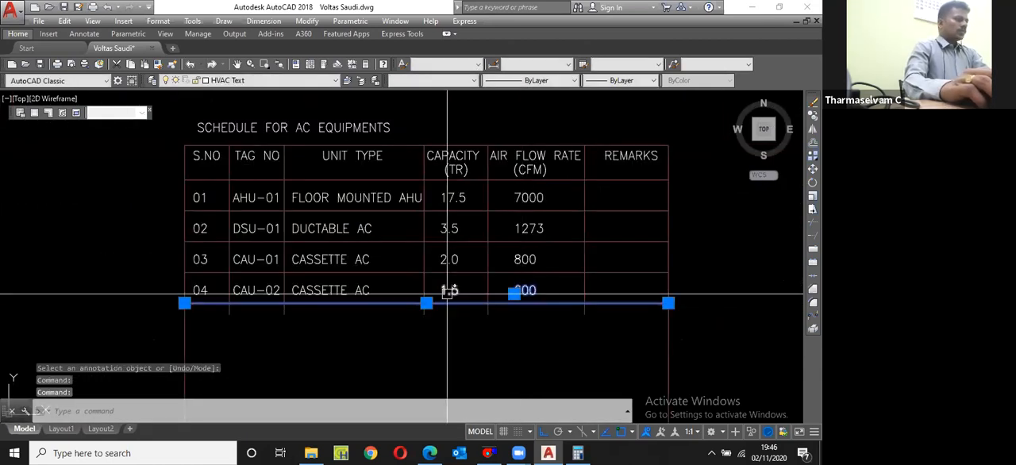
click(446, 293)
click(343, 295)
click(258, 298)
click(203, 298)
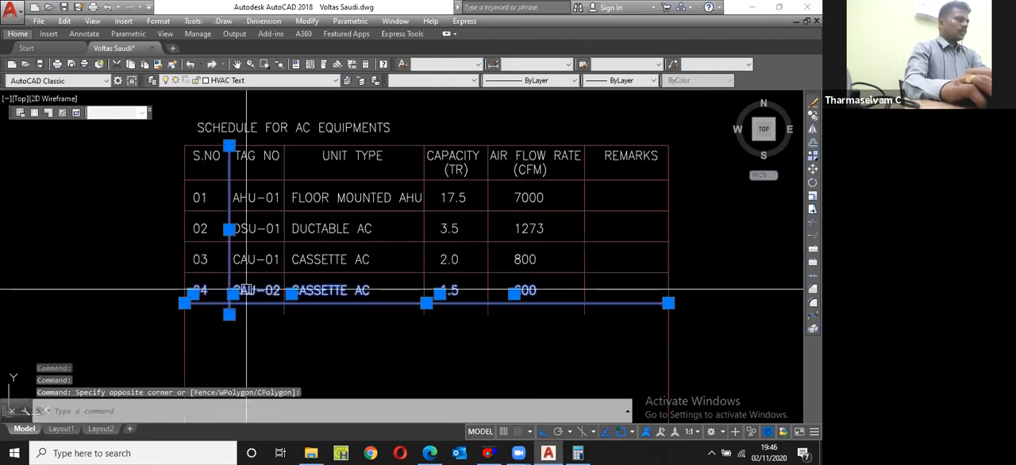
scroll(211, 282, up, 2)
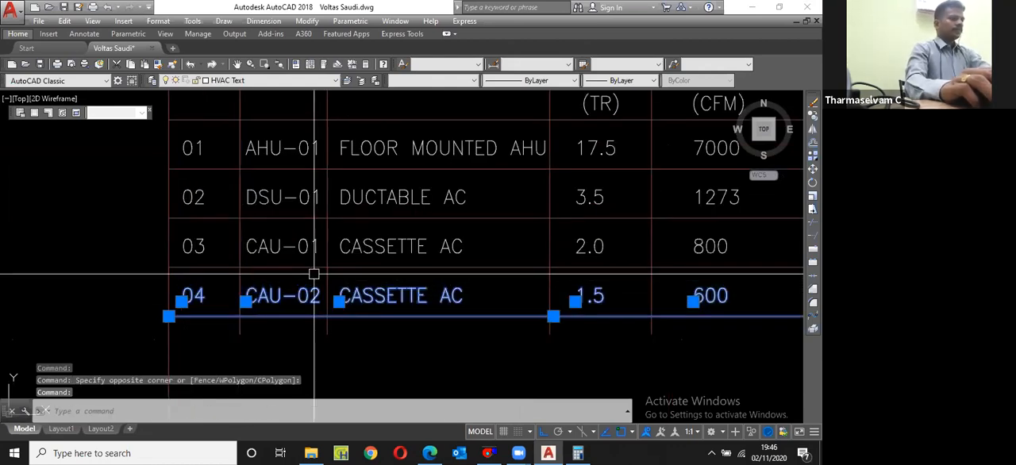
scroll(314, 274, down, 2)
text(cp)
key(Return)
click(702, 271)
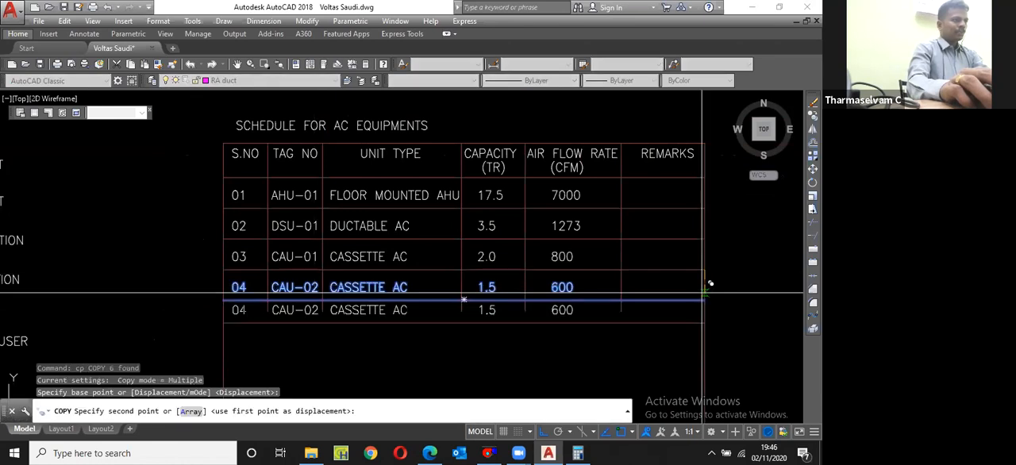
scroll(713, 290, down, 2)
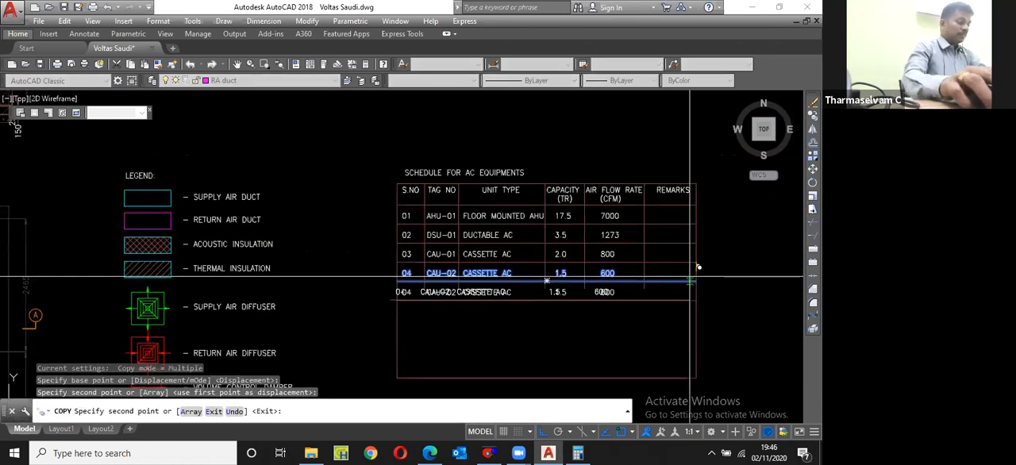
click(698, 274)
scroll(701, 273, up, 2)
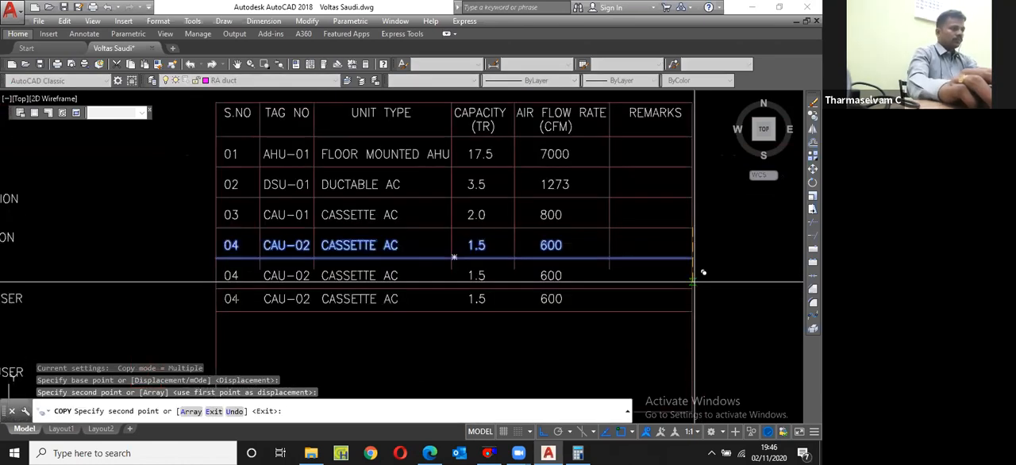
click(696, 273)
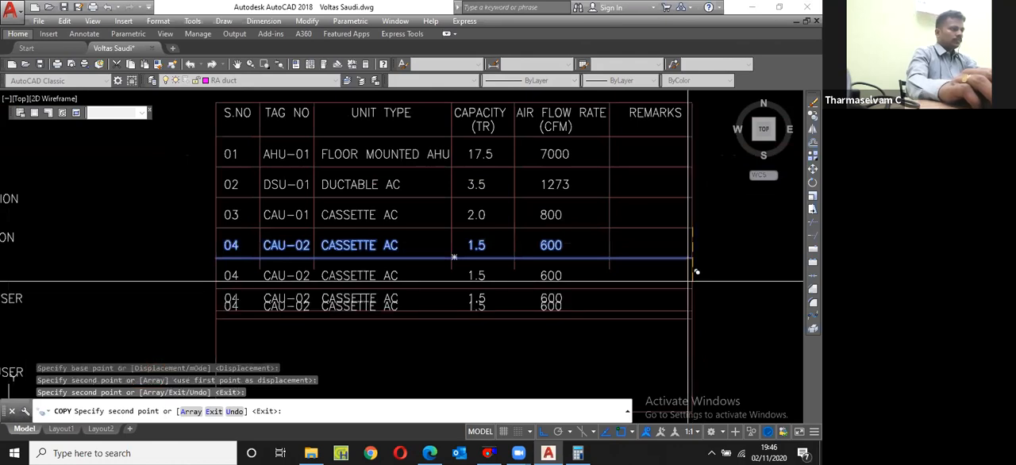
key(Escape)
Step: Stretch the bottom edge of the table's outer border up to the sixth row's bottom line
scroll(604, 270, down, 4)
click(571, 323)
click(546, 323)
scroll(543, 290, up, 2)
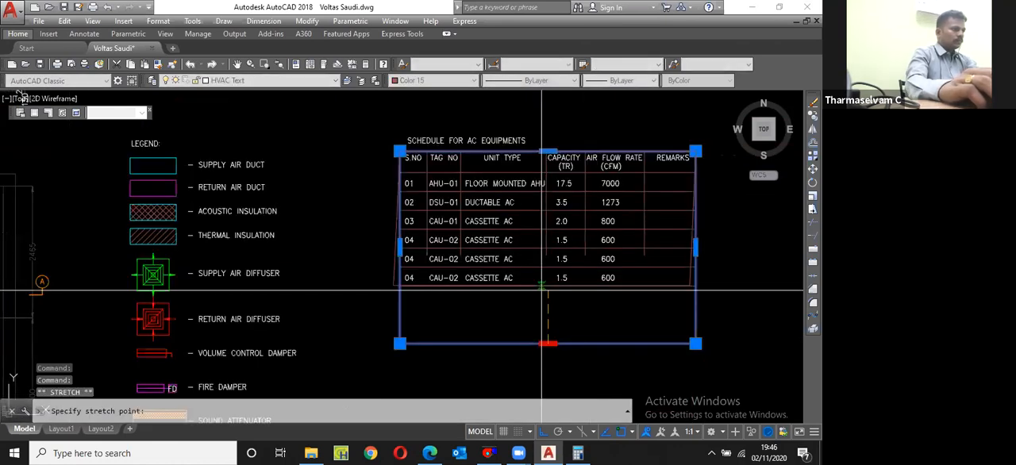
click(548, 286)
key(Escape)
Step: Extend the table's vertical column lines down to the sixth row's bottom line
scroll(397, 265, up, 4)
text(e)
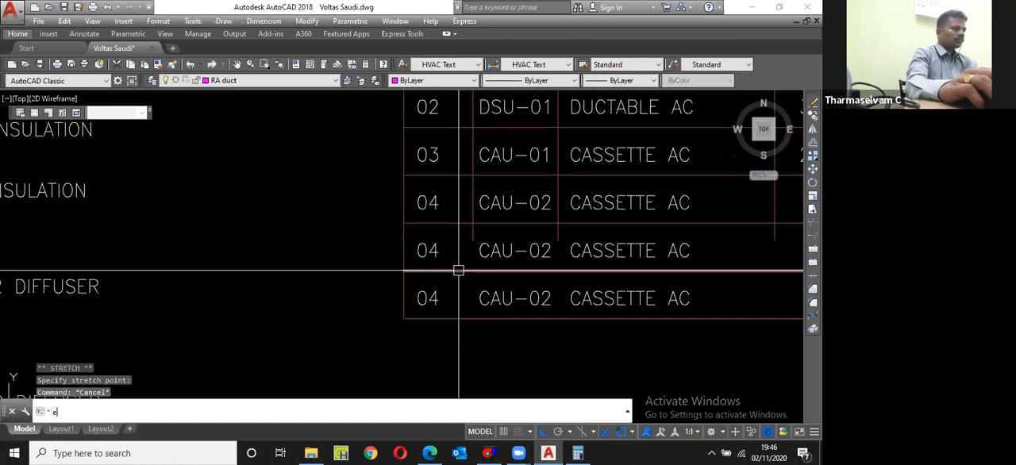
key(Return)
scroll(458, 270, down, 3)
click(527, 236)
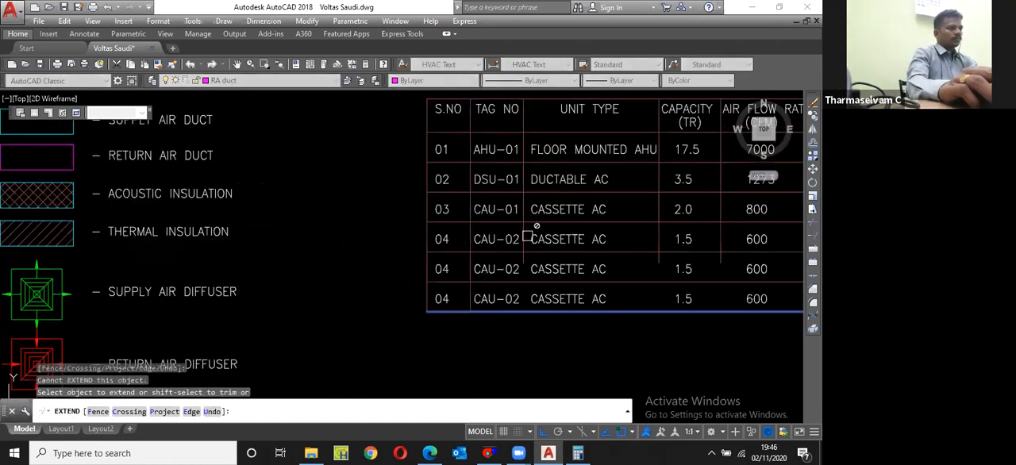
click(656, 239)
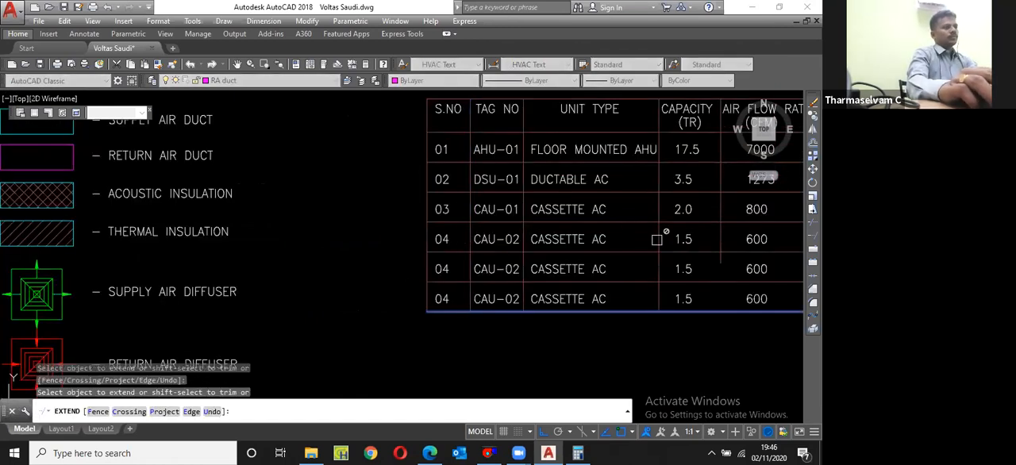
click(721, 239)
scroll(682, 246, down, 4)
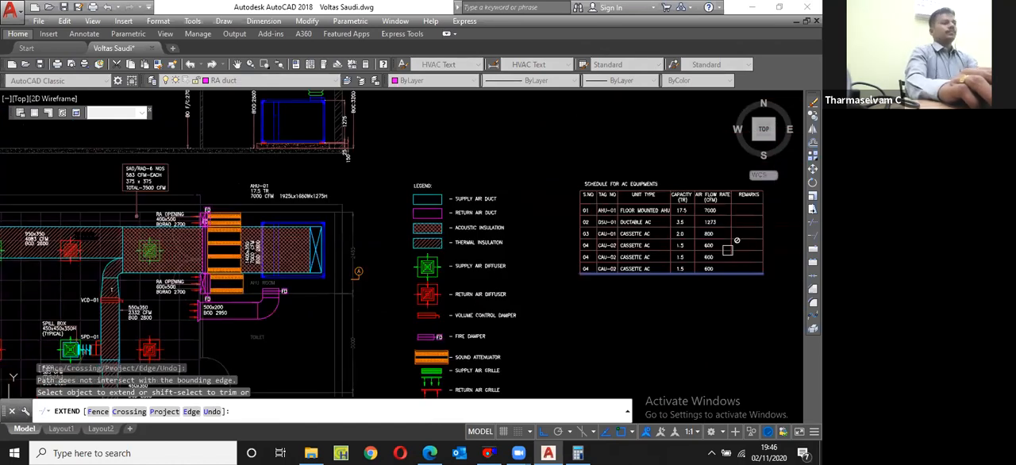
scroll(729, 245, up, 2)
click(725, 240)
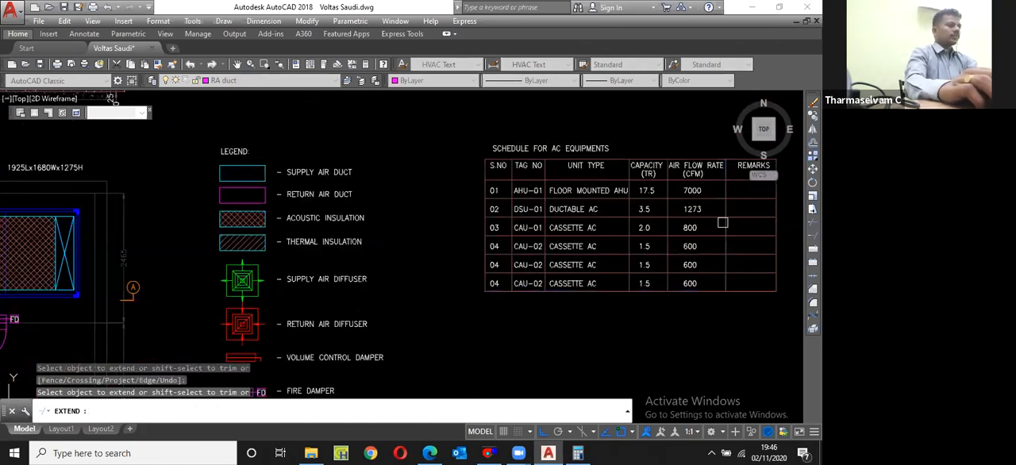
key(space)
Step: Change the fifth row's serial number to 05
scroll(635, 261, up, 2)
scroll(404, 269, up, 4)
double_click(412, 268)
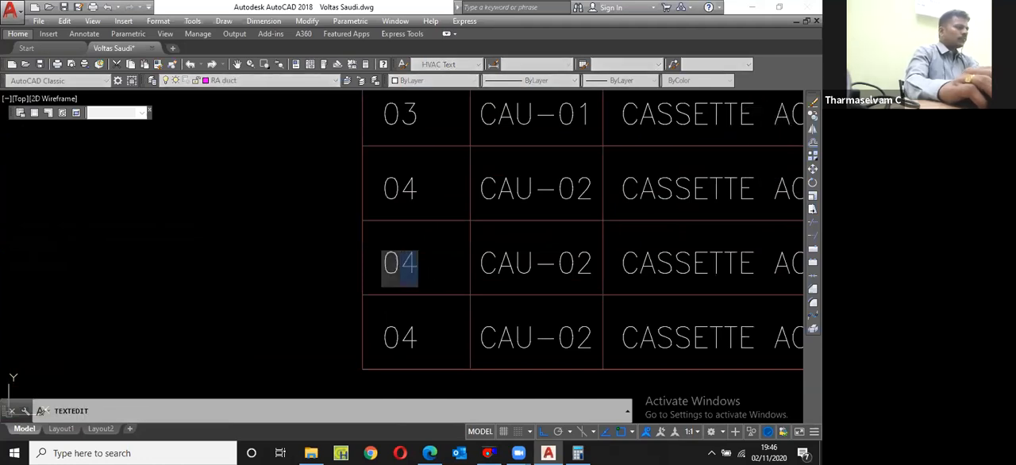
text(5)
key(Return)
scroll(442, 268, down, 5)
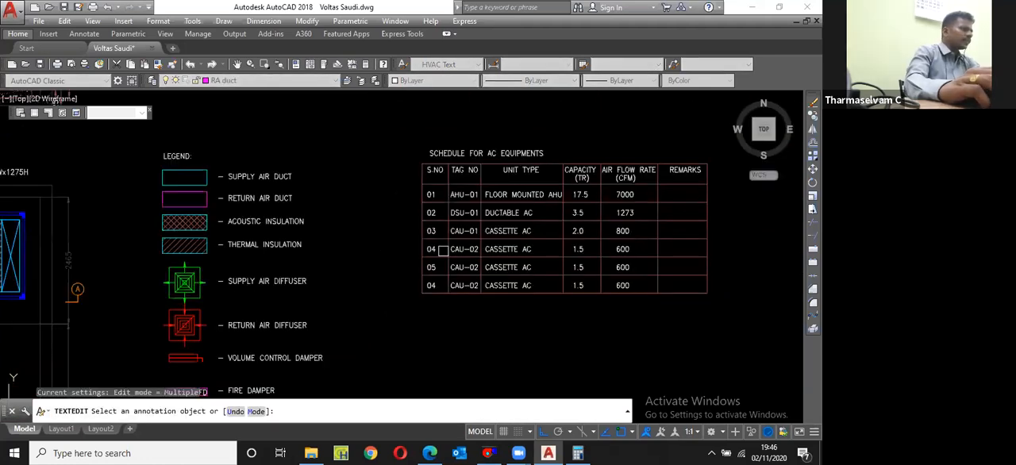
Step: Change the fifth row's tag number to FCU-01
scroll(331, 274, down, 5)
scroll(275, 286, down, 2)
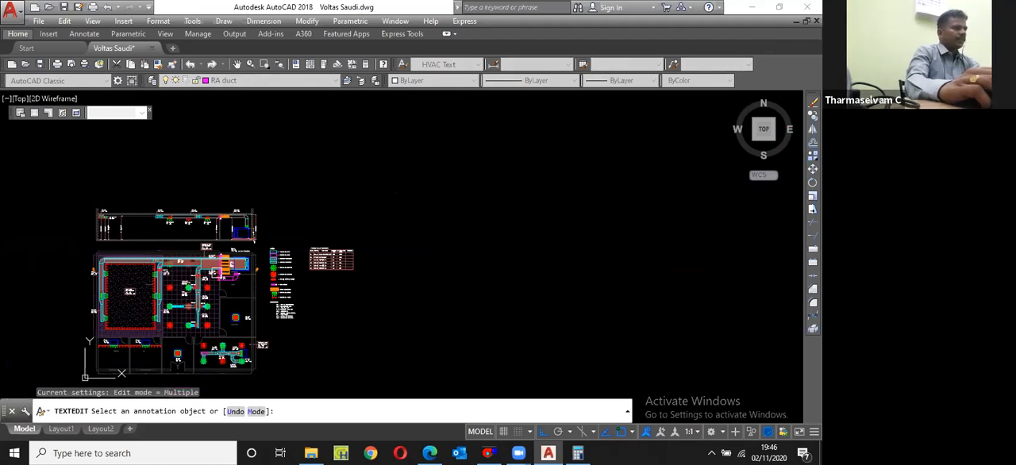
scroll(275, 285, up, 10)
scroll(276, 286, down, 10)
scroll(363, 204, up, 10)
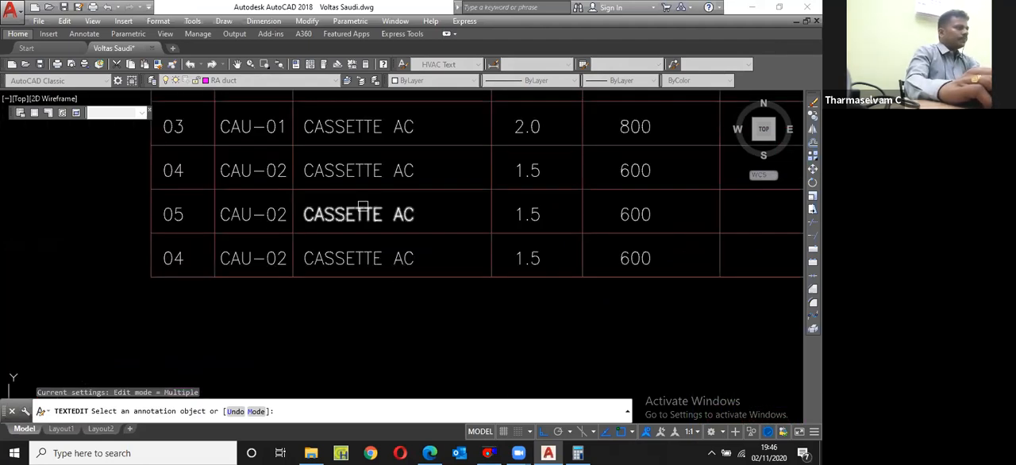
click(240, 219)
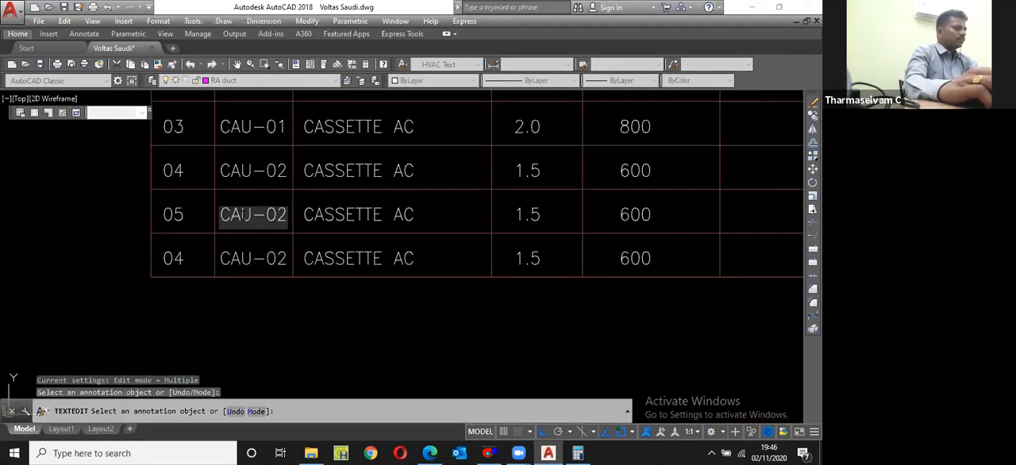
key(BackSpace)
key(BackSpace)
text(FC)
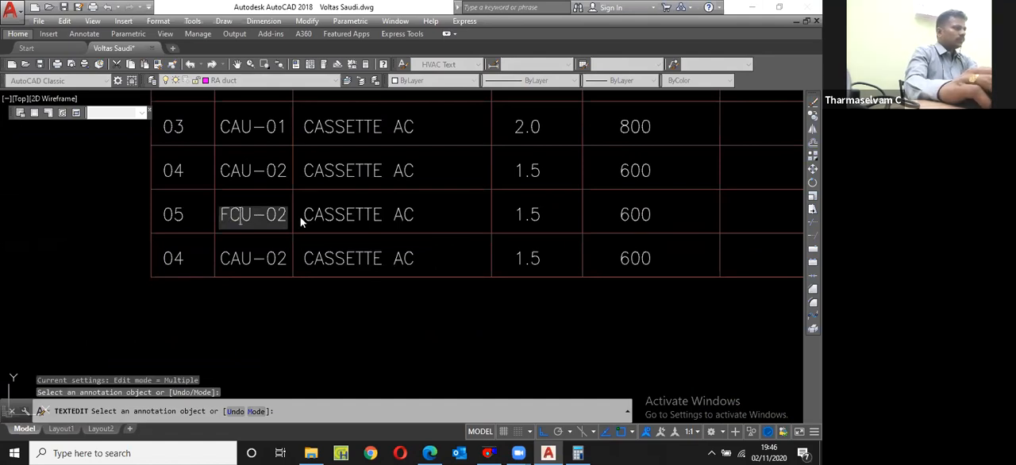
key(BackSpace)
text(1)
Step: Change the fifth row's unit type to FAN COIL UNIT
click(335, 221)
click(366, 214)
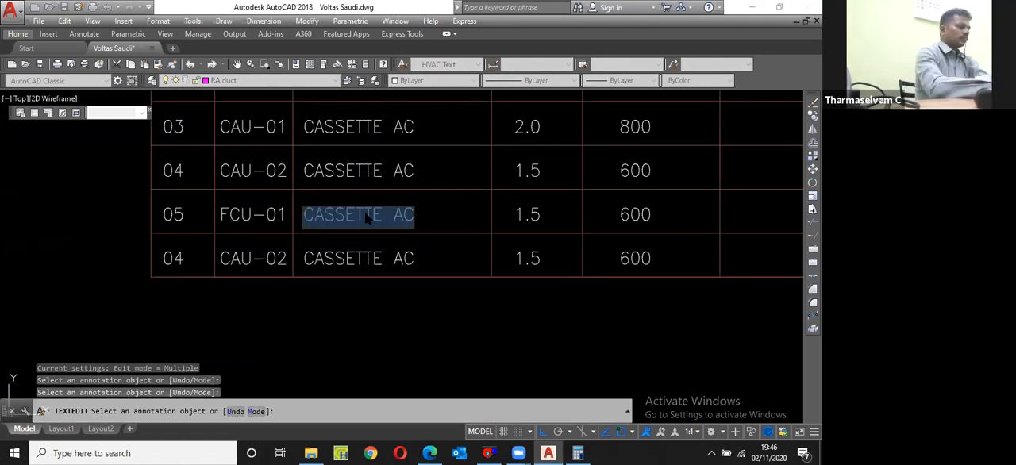
text(FAN CO)
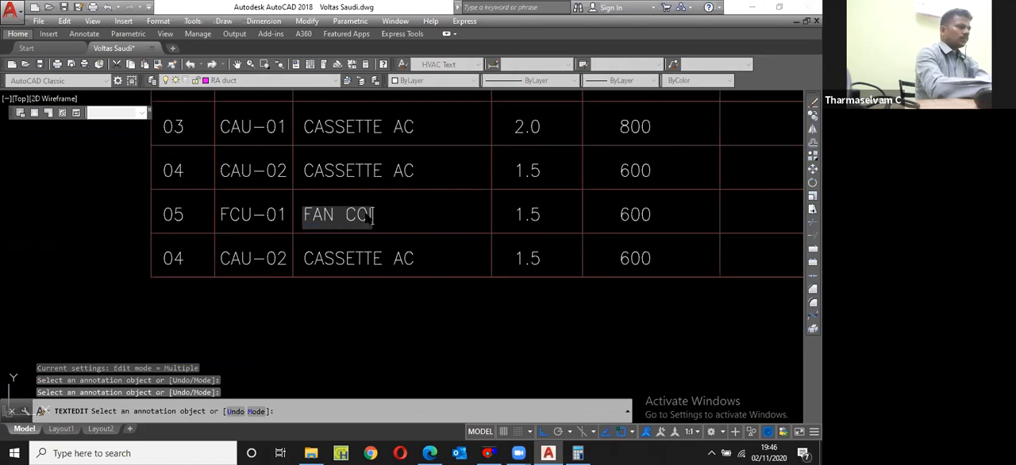
text(IL UNIT)
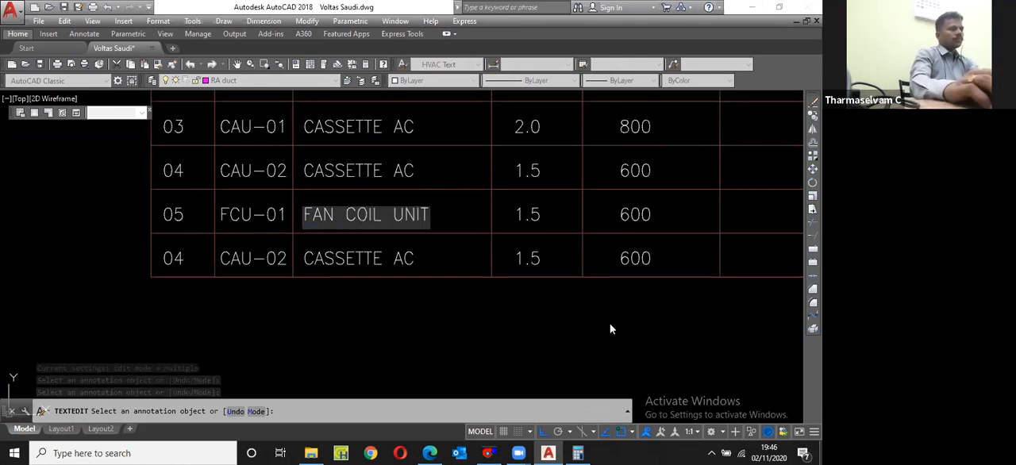
key(Return)
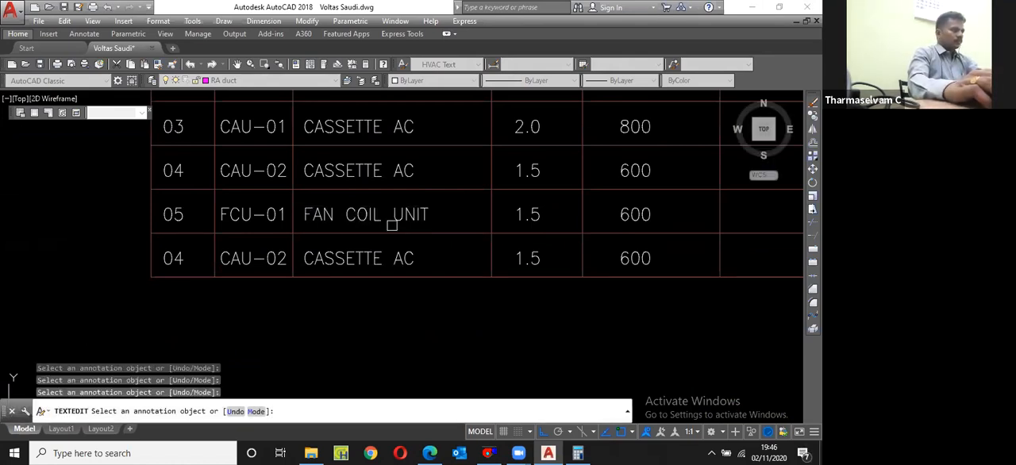
key(Return)
Step: Change the sixth row's tag number to FCU-02
scroll(391, 226, down, 3)
scroll(320, 247, up, 3)
click(342, 227)
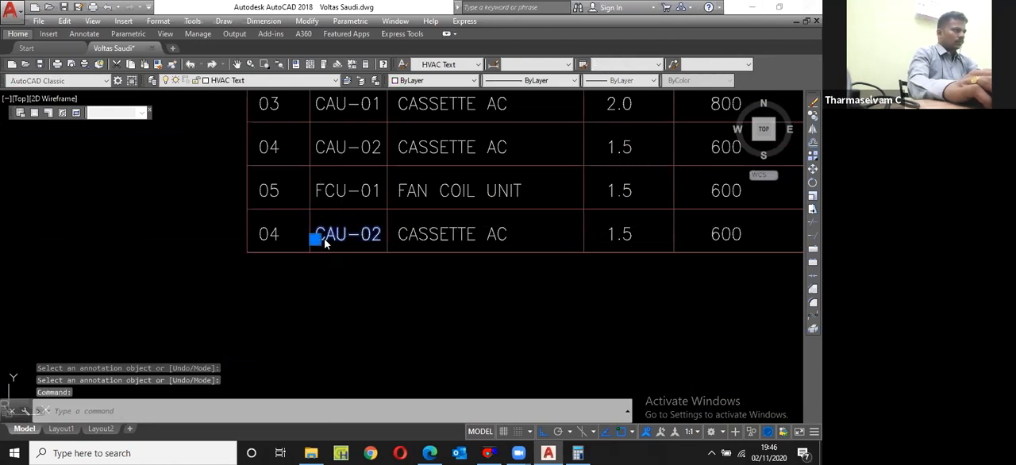
double_click(318, 237)
text(F)
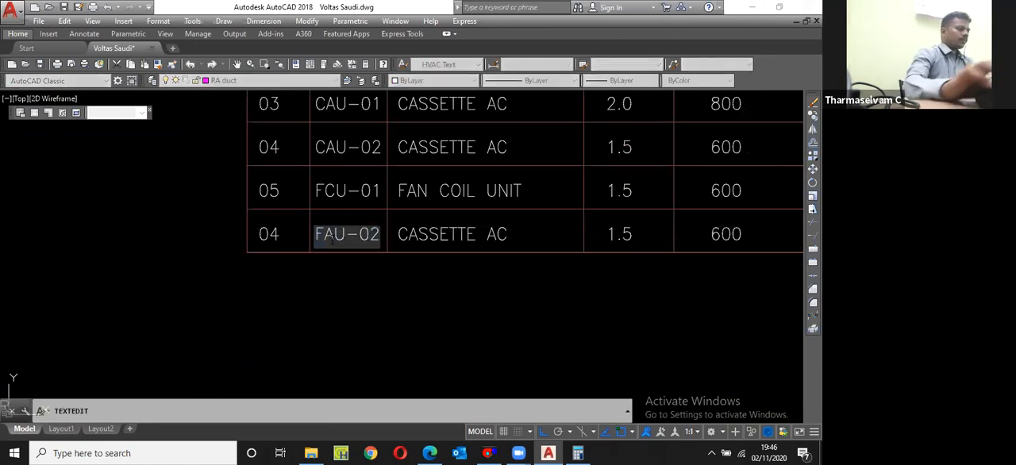
text(C)
key(Return)
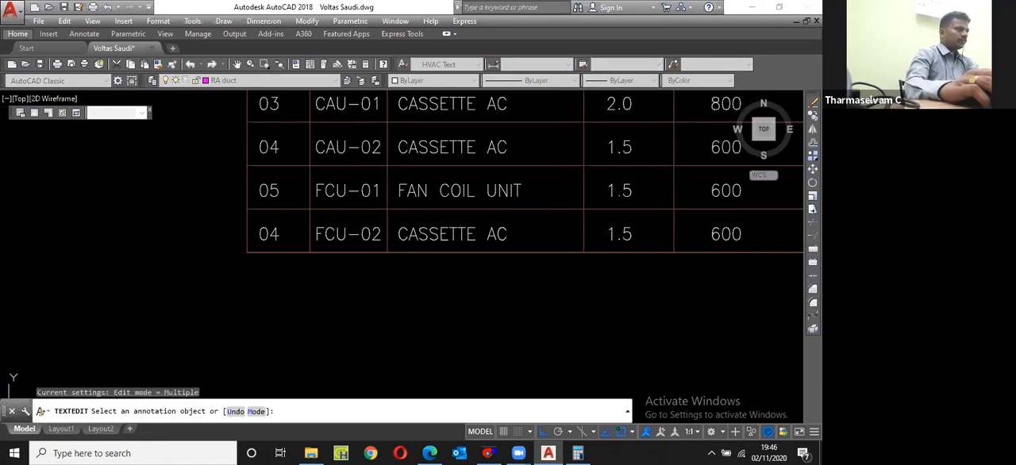
Step: Change the sixth row's serial number to 06
click(270, 235)
text(06)
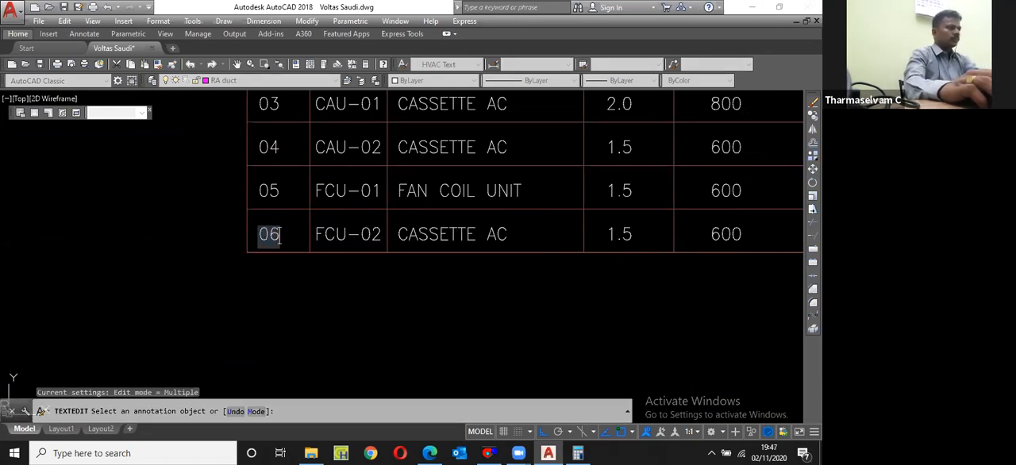
key(Return)
Step: Change the sixth row's unit type to FAN COIL UNIT
scroll(429, 239, down, 1)
scroll(428, 238, up, 1)
click(427, 238)
key(Delete)
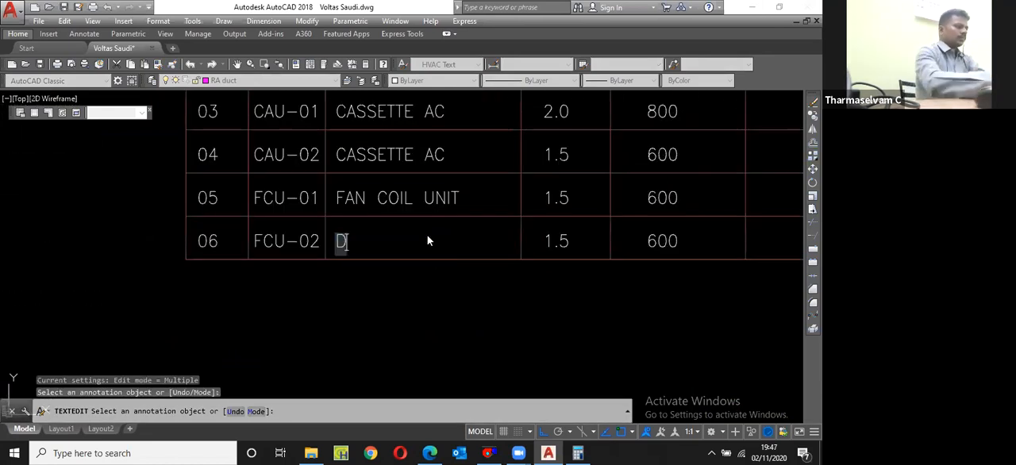
text(FAN COI)
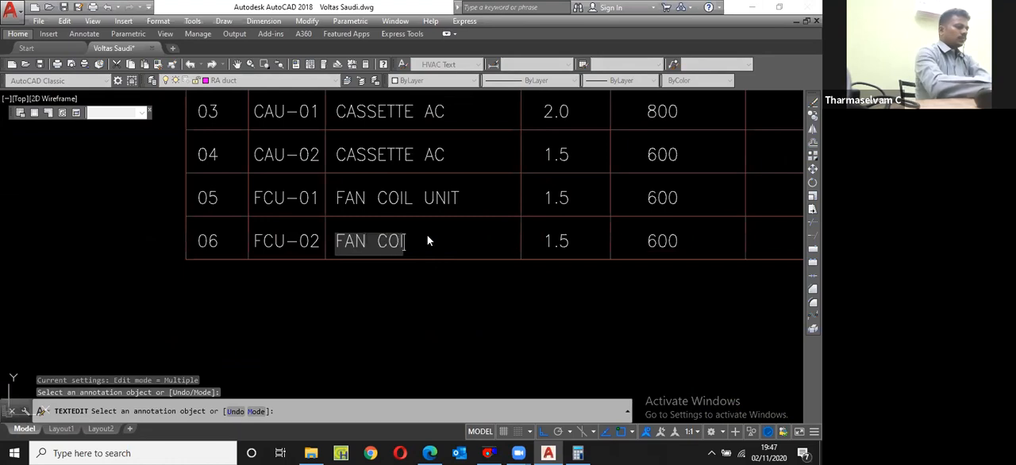
text(L UNIT)
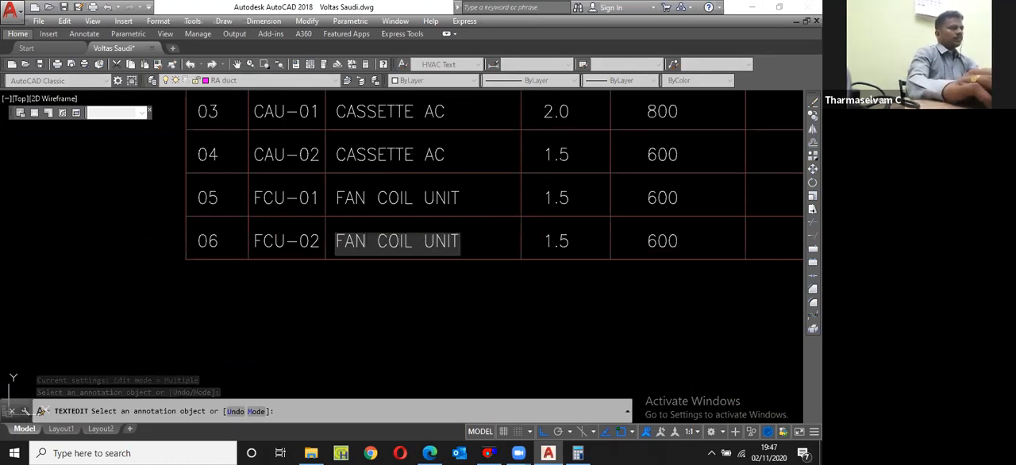
key(Return)
scroll(387, 278, down, 4)
key(Return)
Step: Copy the first row's air flow text 7000 horizontally into the REMARKS column of the same row
scroll(454, 205, up, 2)
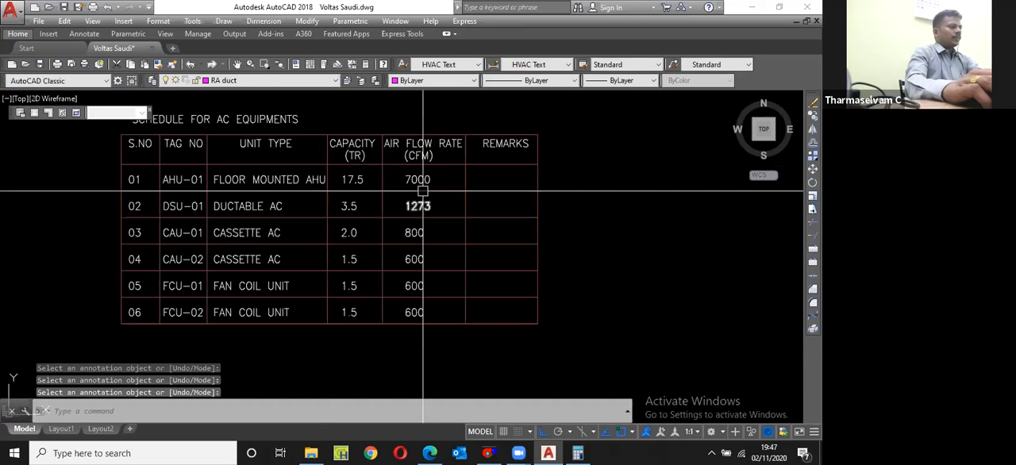
click(413, 177)
scroll(413, 179, up, 2)
text(cp)
key(Return)
click(405, 179)
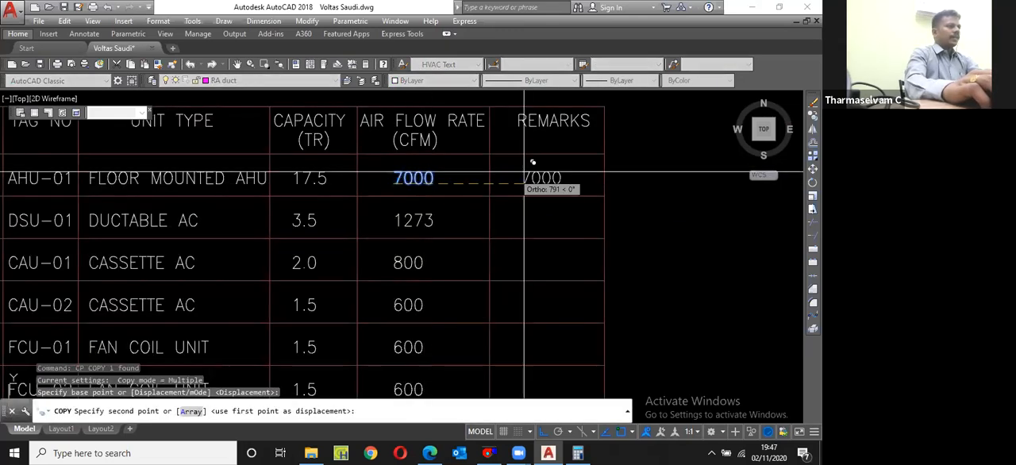
scroll(512, 178, up, 2)
click(535, 179)
key(Escape)
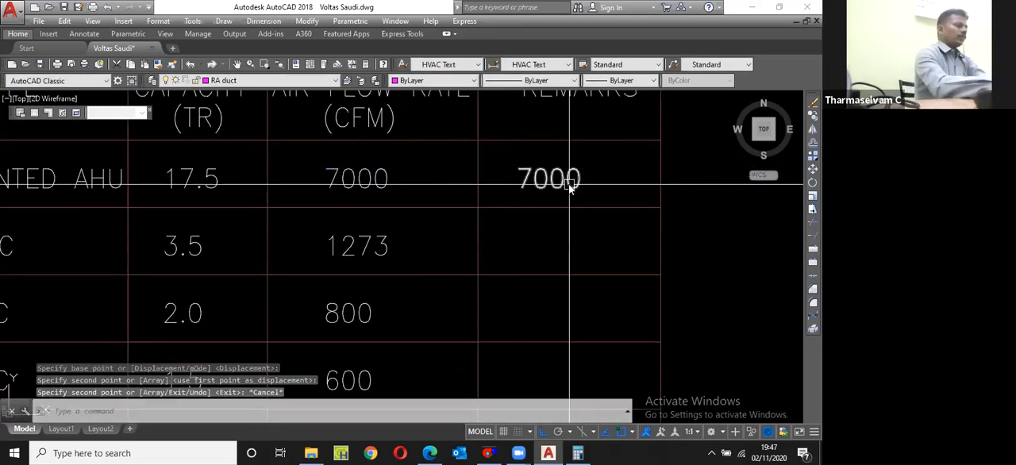
Step: Change the copied text in the first row's REMARKS cell to WORK STATION
double_click(568, 184)
text(WOR)
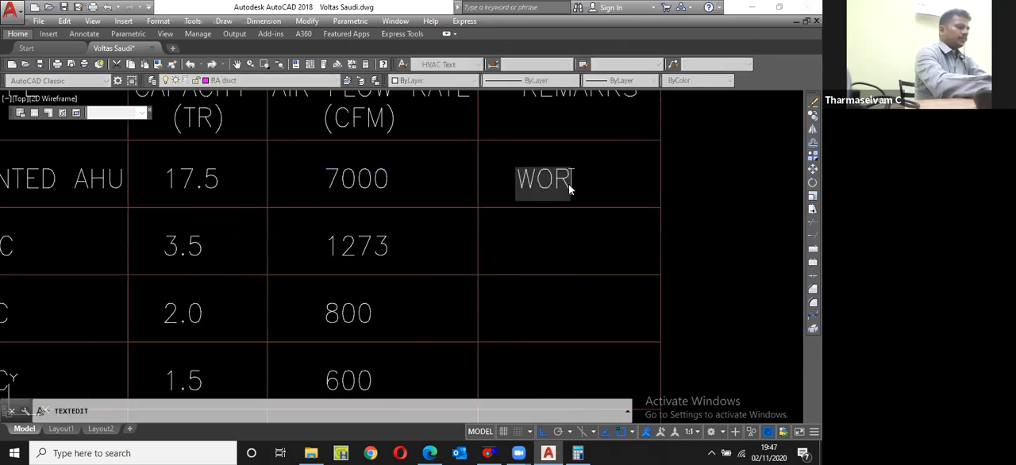
text(K STATION)
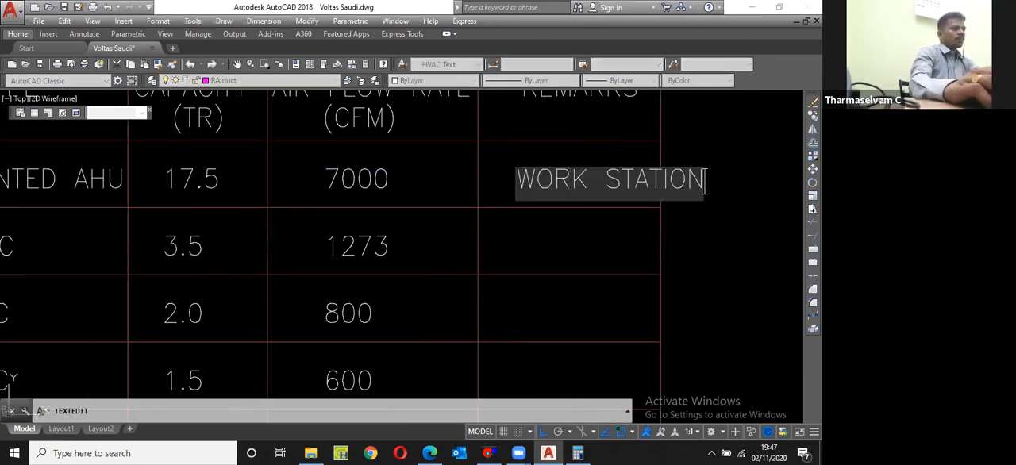
key(Return)
key(Escape)
Step: Move the WORK STATION text left so it starts at the REMARKS column's left line
scroll(541, 201, down, 2)
click(553, 191)
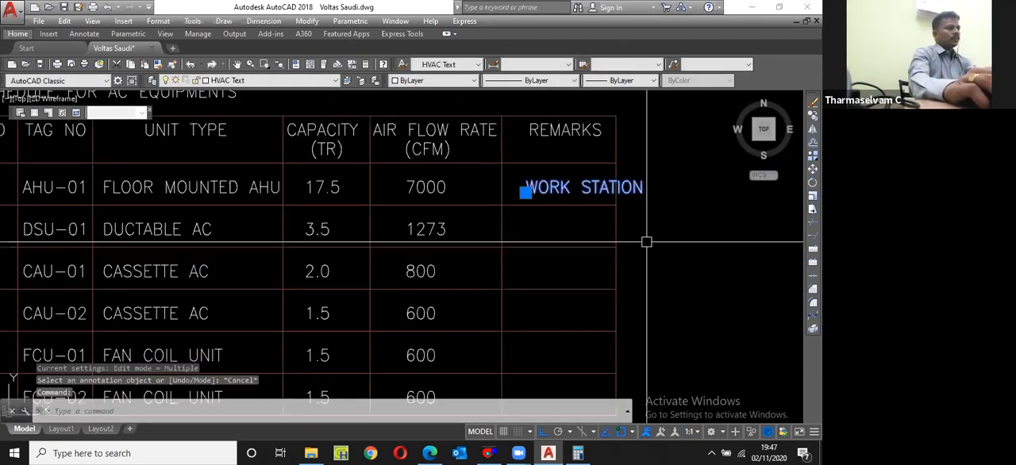
text(m)
key(Return)
click(689, 239)
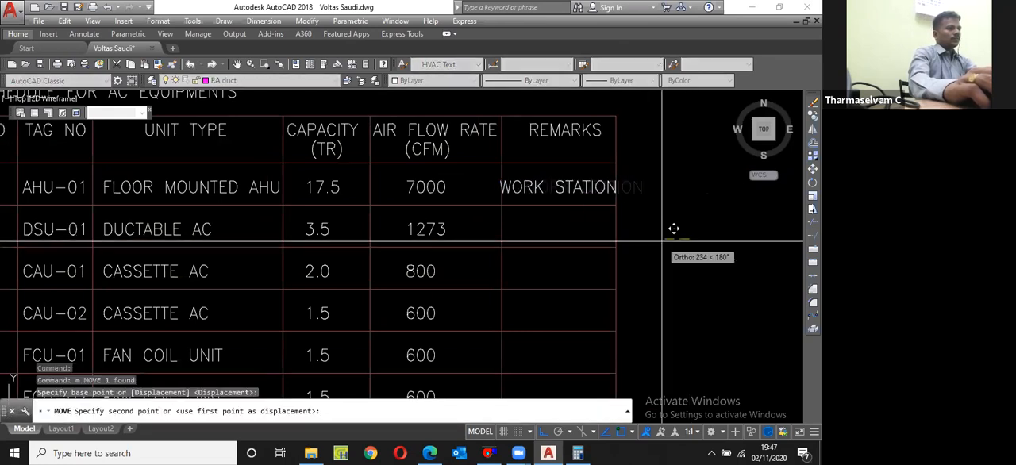
click(680, 228)
Step: Stretch the table's right edge slightly outward to widen the REMARKS column around the WORK STATION text
scroll(581, 197, down, 3)
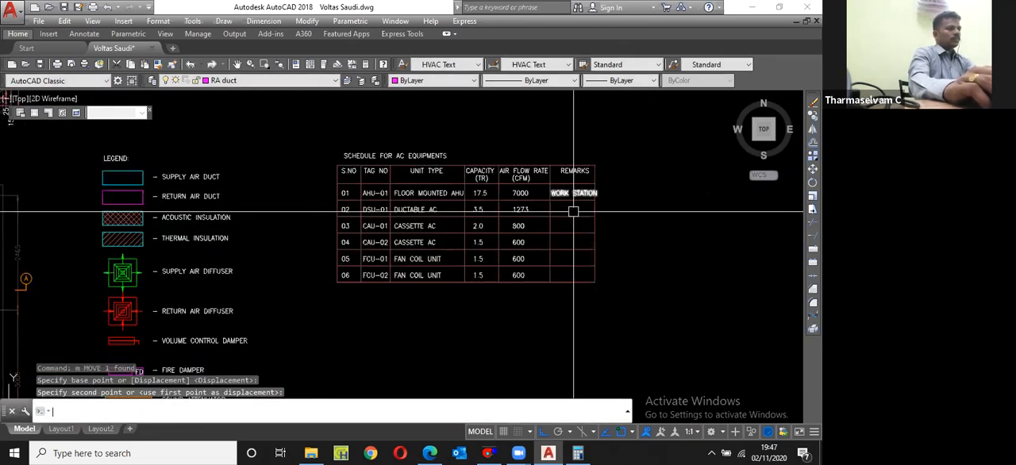
text(s)
key(Return)
click(610, 294)
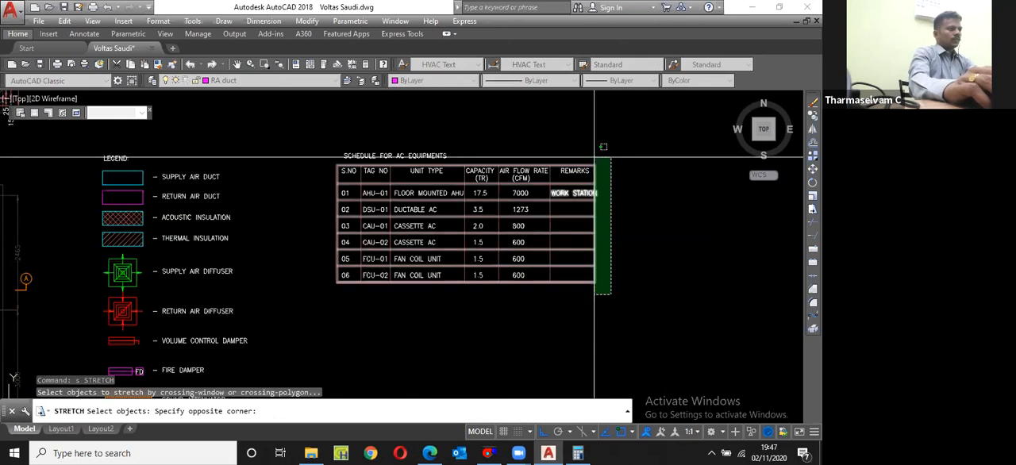
click(592, 157)
key(Return)
scroll(603, 176, up, 4)
click(607, 176)
click(615, 176)
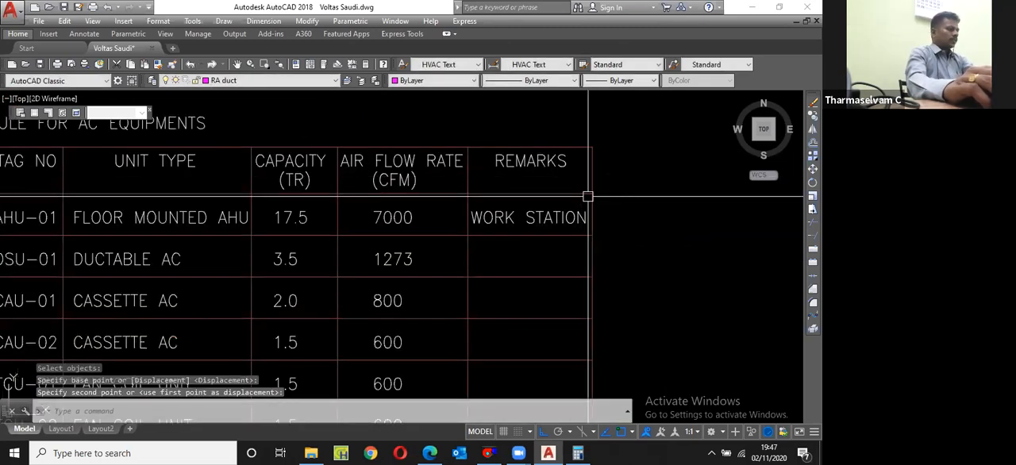
Step: Copy the WORK STATION text down one row into the second row's REMARKS cell
click(588, 201)
click(578, 208)
scroll(578, 196, down, 2)
text(cp)
key(Return)
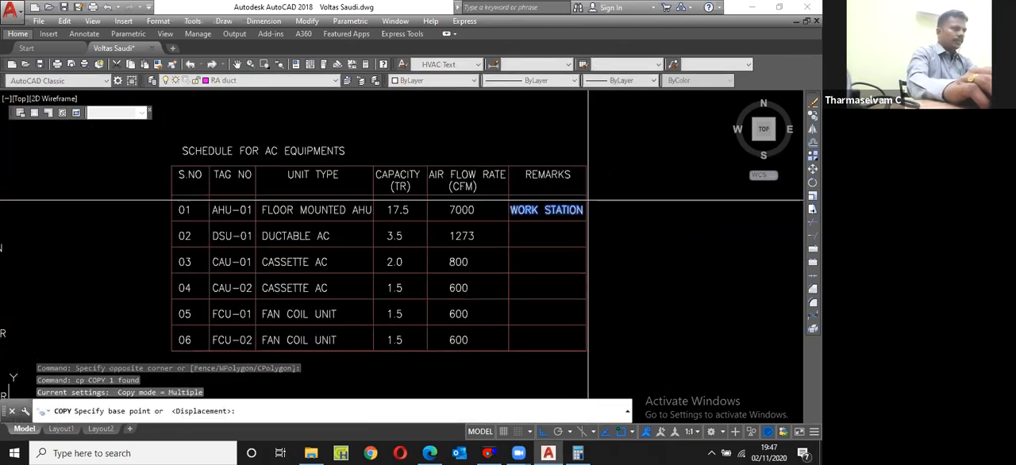
click(587, 195)
scroll(586, 194, up, 2)
click(586, 223)
key(Escape)
Step: Change the second row's remark to MEETING ROOM
double_click(492, 235)
text(MEETING)
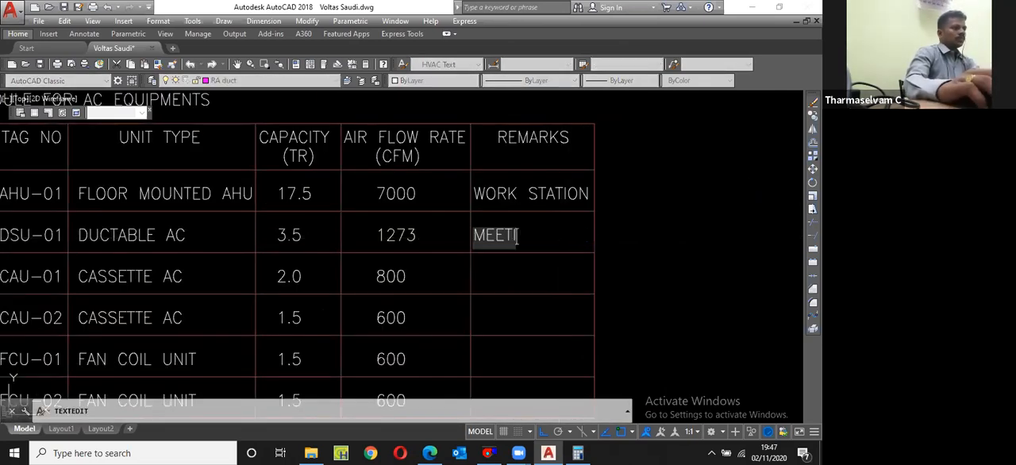
key(Return)
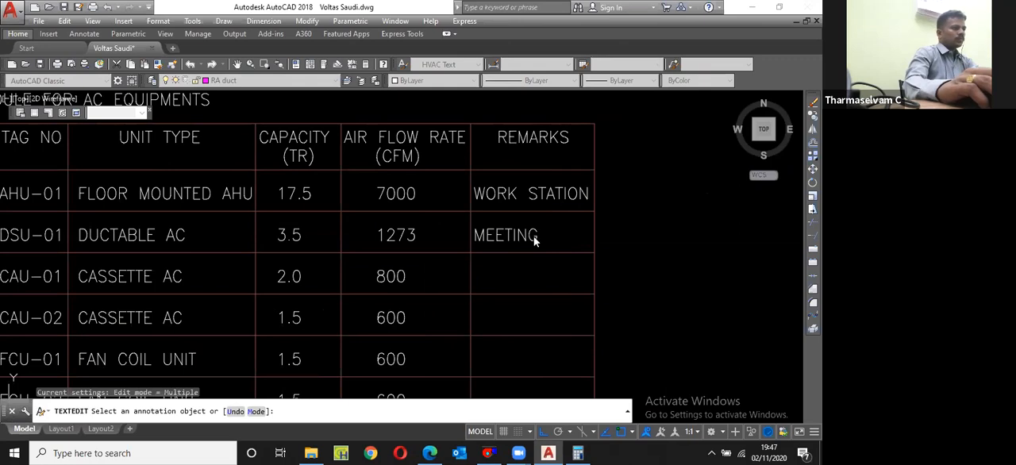
click(508, 235)
text(RO)
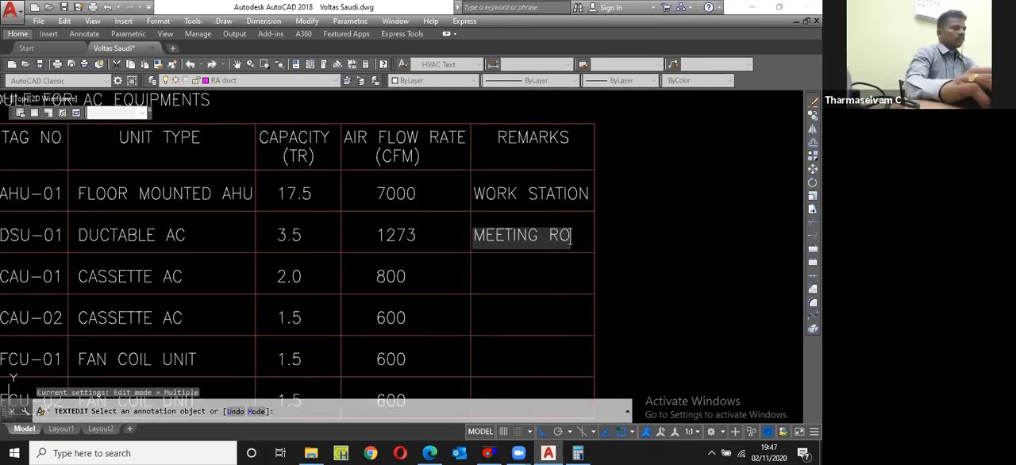
text(OM)
key(Return)
Step: Copy the MEETING ROOM text down one row into the third row's REMARKS cell
key(Return)
click(551, 236)
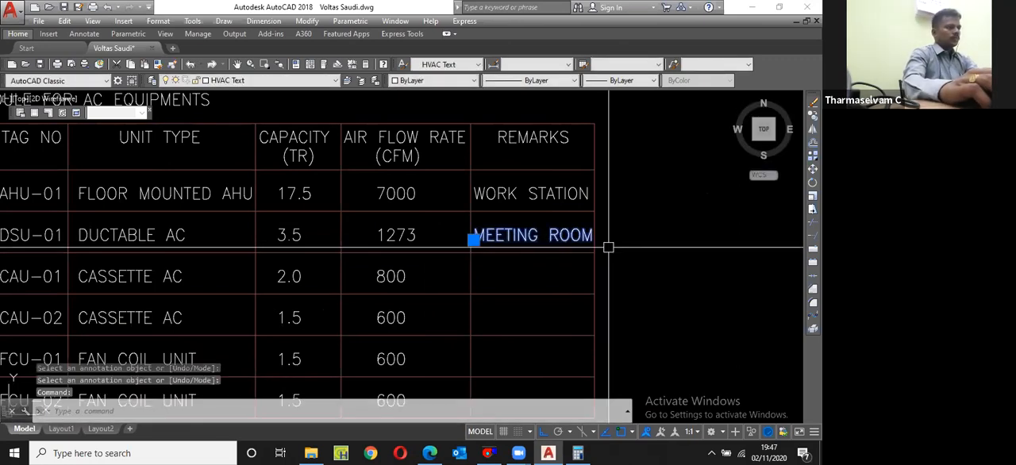
text(cp)
key(Return)
click(600, 213)
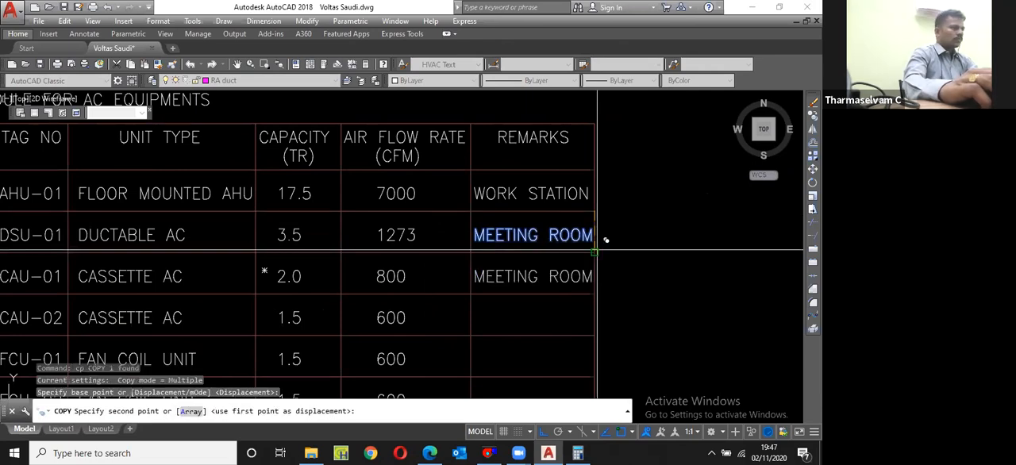
click(597, 251)
scroll(567, 274, down, 2)
Step: Check the room served by CAU-01 in the duct layout and change the third row's remark to DINING HALL
double_click(567, 275)
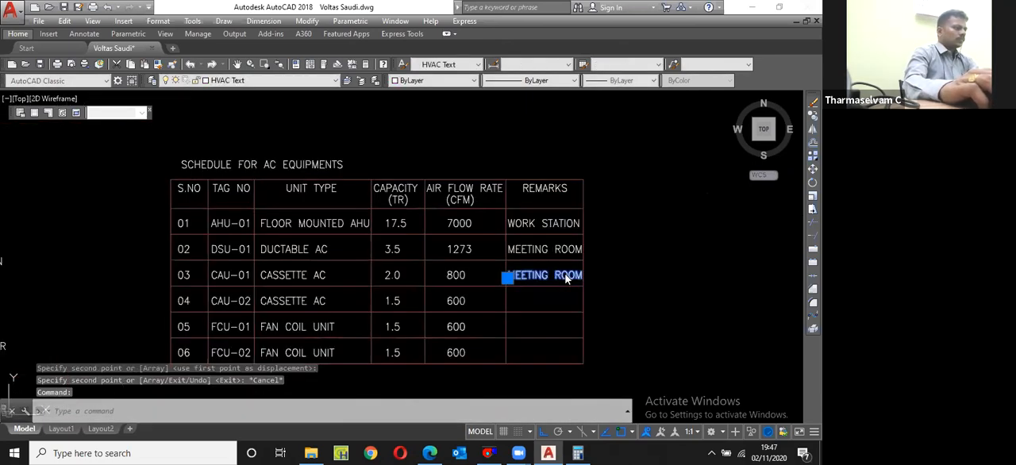
scroll(310, 352, down, 5)
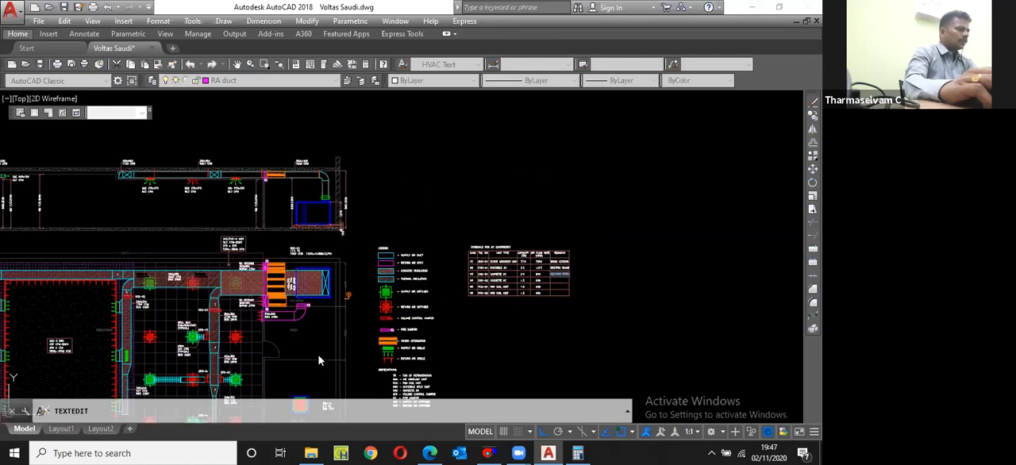
scroll(310, 333, up, 5)
scroll(476, 254, up, 2)
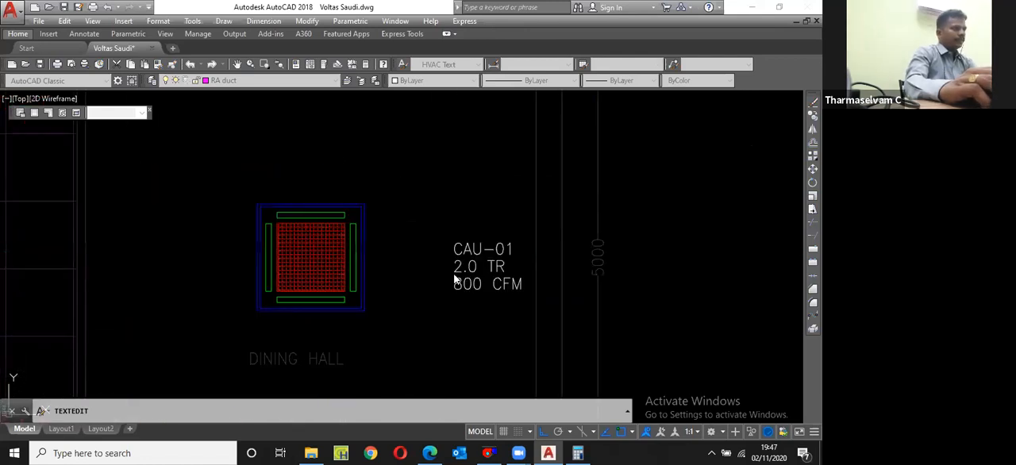
key(Caps_Lock)
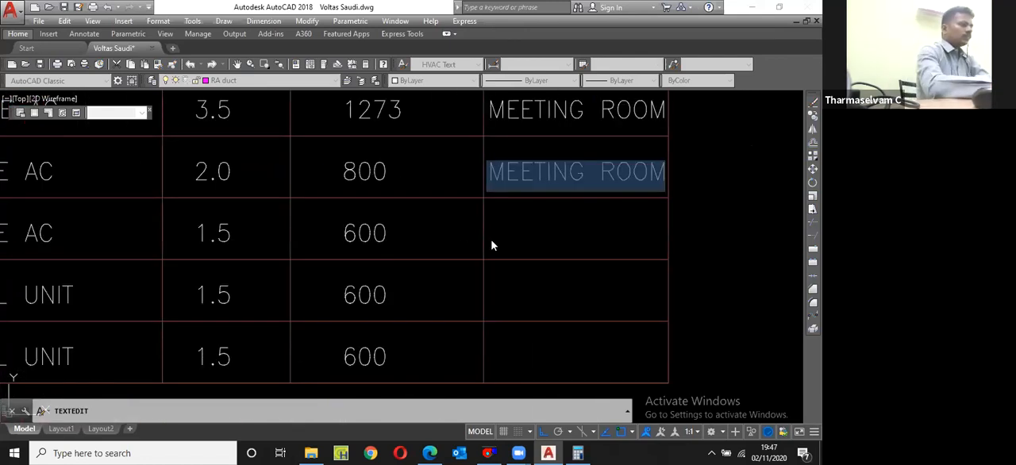
text(DINING  HALL)
key(Return)
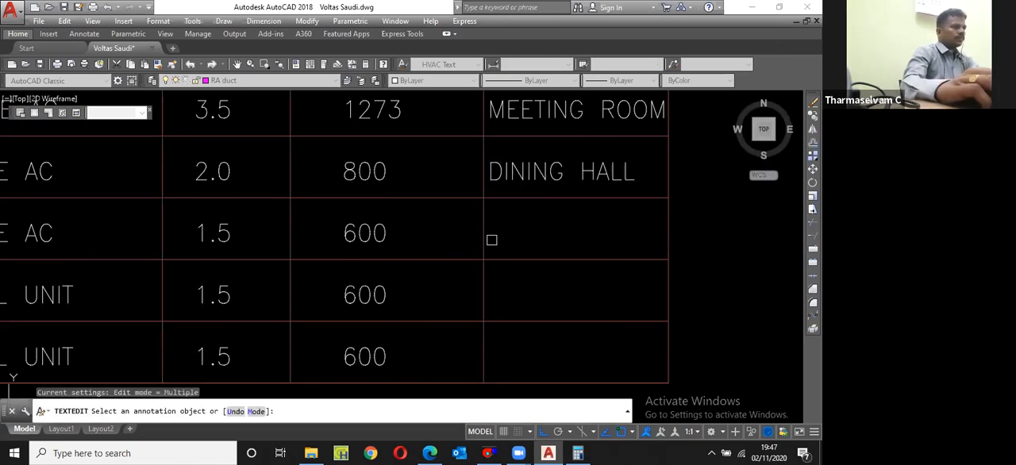
key(Return)
Step: Copy the DINING HALL text down one row into the fourth row's REMARKS cell
scroll(530, 191, down, 2)
click(530, 191)
text(c)
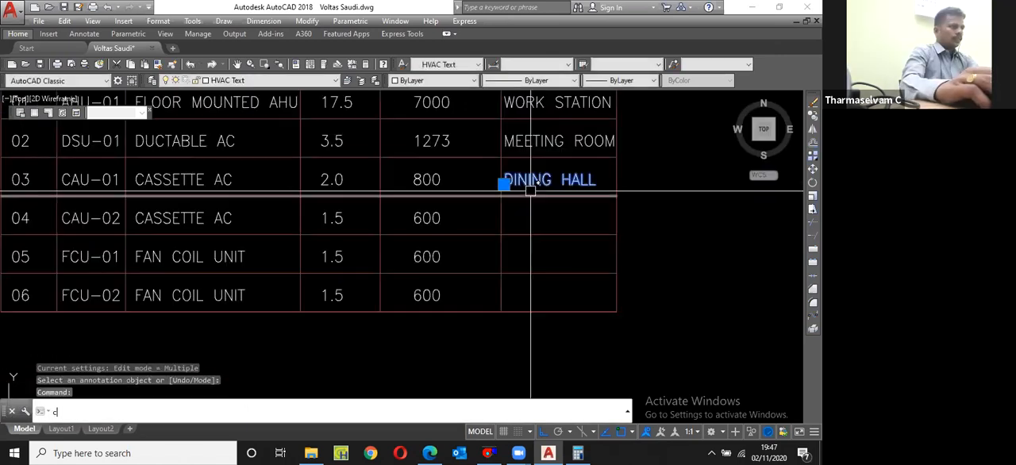
text(o)
key(Return)
click(617, 157)
click(616, 196)
key(Escape)
Step: Change the fourth row's remark to RECEPTION
click(569, 218)
double_click(568, 217)
text(RECEPTION)
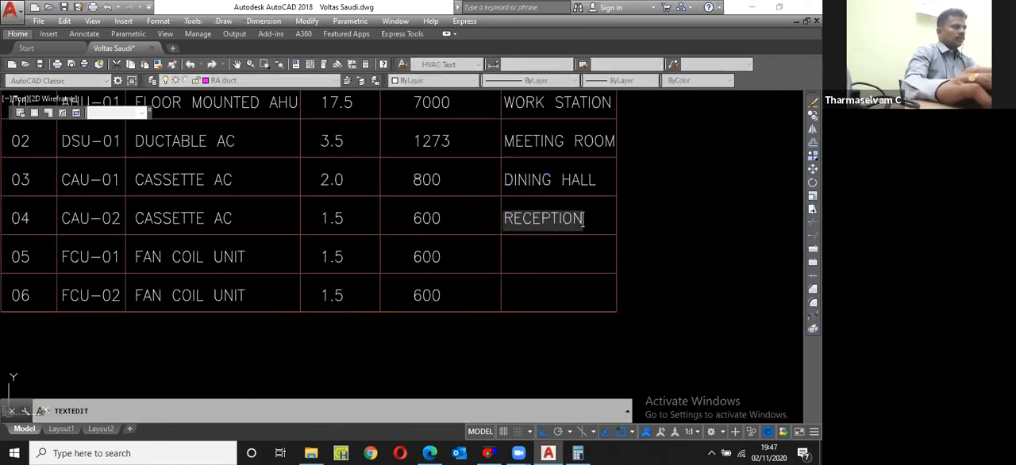
key(Return)
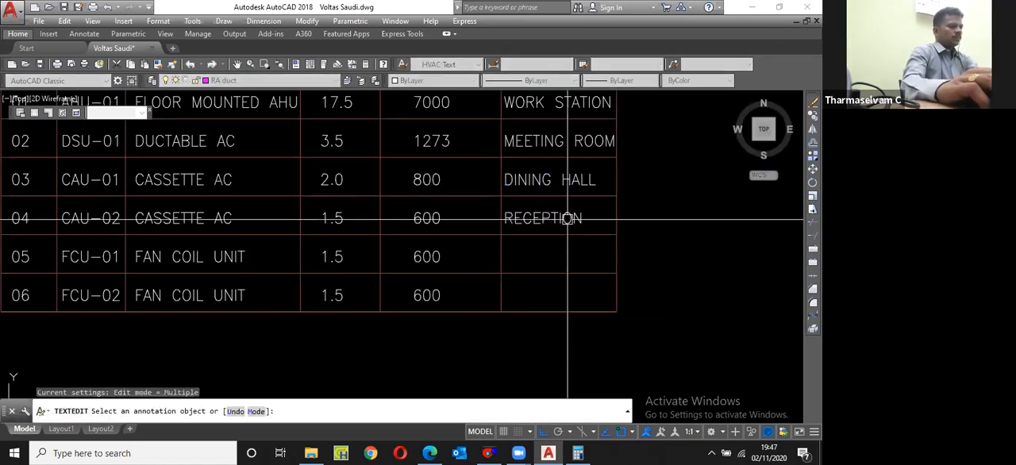
key(Return)
Step: Copy the RECEPTION text down one row into the fifth row's REMARKS cell
text(cp)
key(Return)
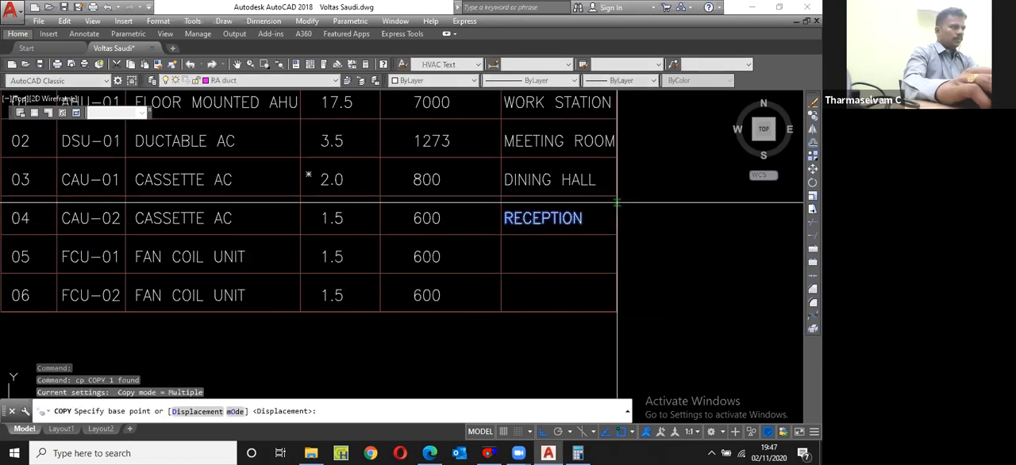
click(616, 200)
click(616, 235)
key(Escape)
Step: Change the fifth row's remark to MD
click(566, 254)
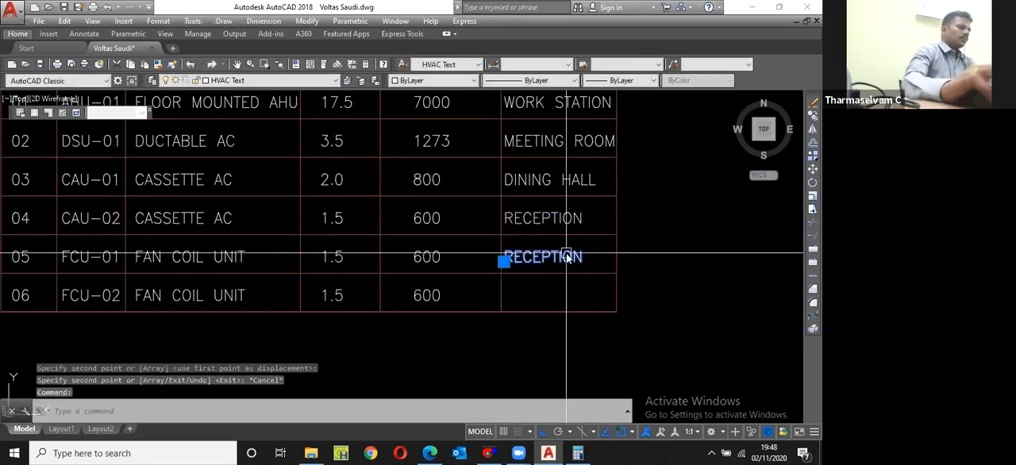
double_click(566, 255)
text(MD)
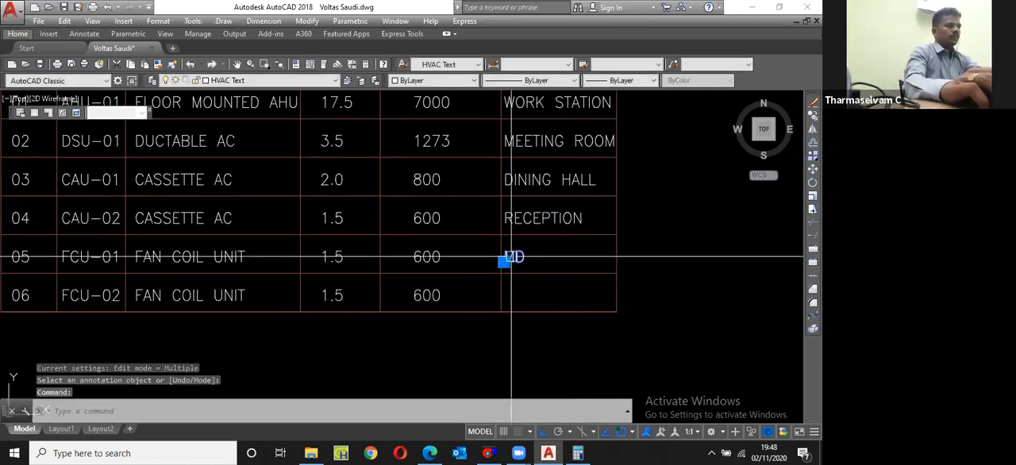
text(cp)
Step: Copy the MD text down one row into the sixth row's REMARKS cell
key(Return)
click(617, 234)
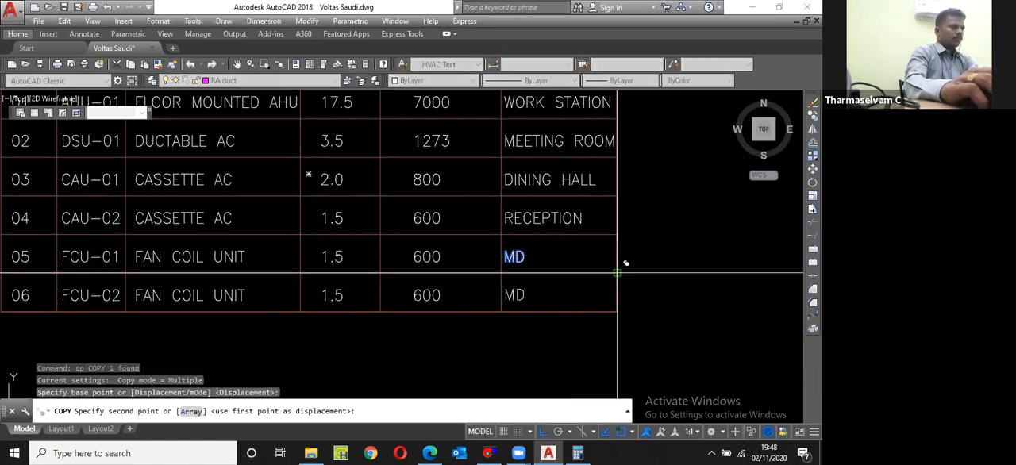
click(617, 273)
key(Escape)
Step: Change the sixth row's remark to MANAGER
double_click(516, 296)
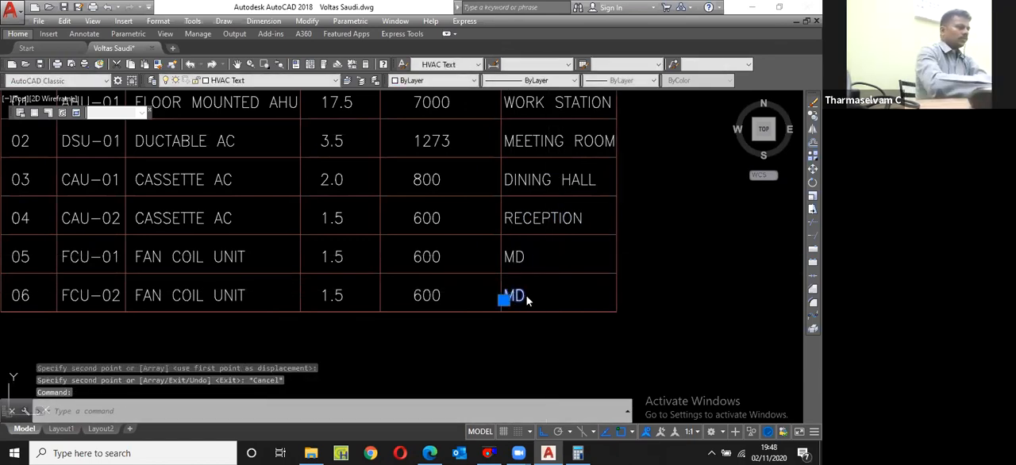
text(MANAGER)
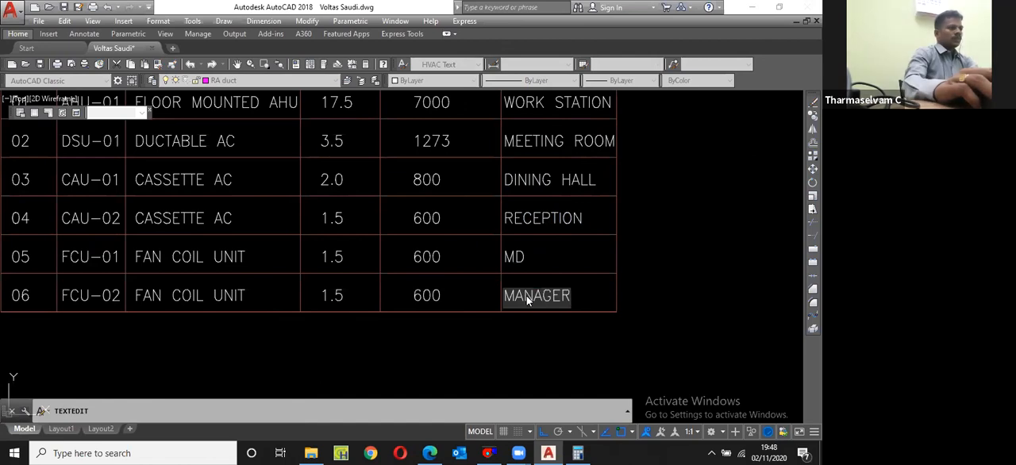
click(688, 294)
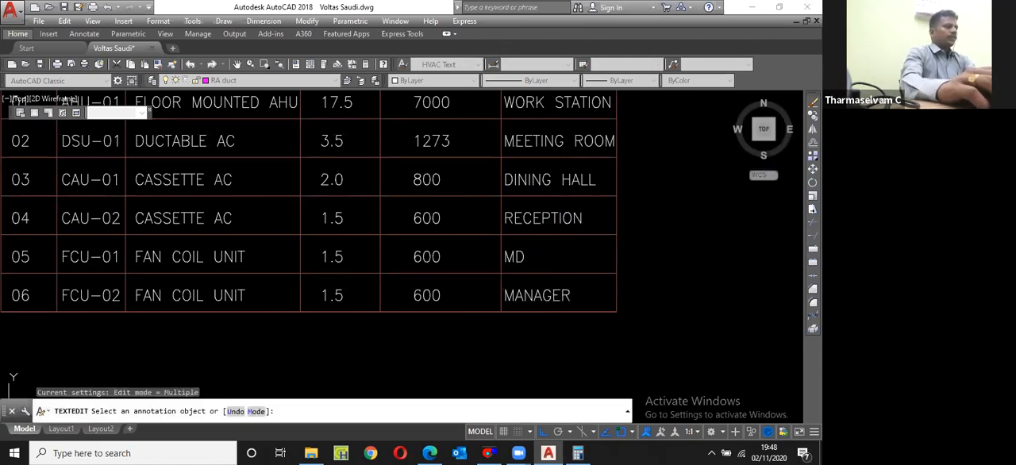
key(Return)
Step: Save the Voltas Saudi drawing with the completed equipment schedule
scroll(511, 270, down, 8)
scroll(514, 257, down, 1)
text(z)
key(Return)
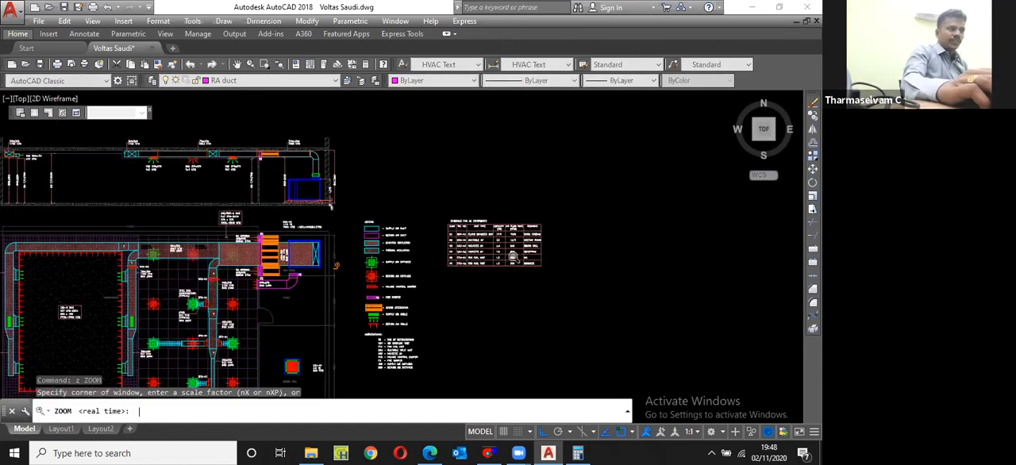
key(Escape)
middle_drag(513, 256, 637, 206)
key(ctrl+s)
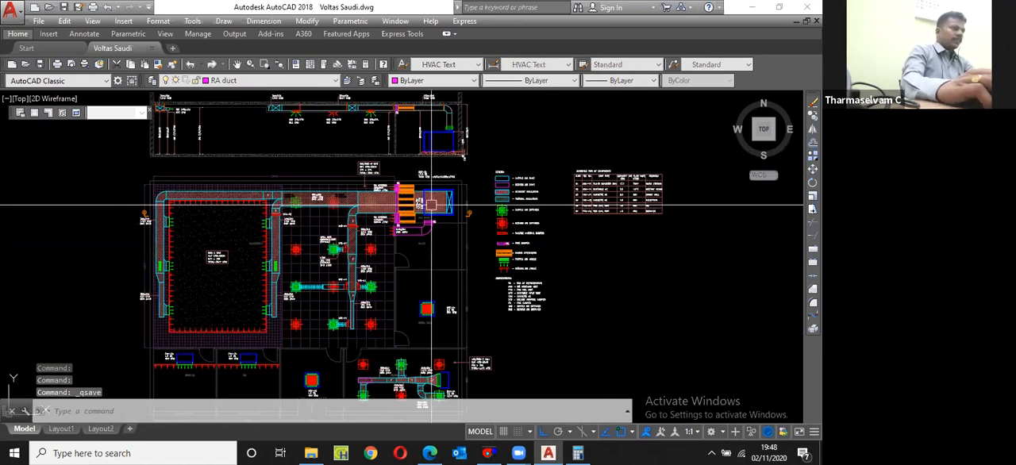
Step: Examine the duct sizes, volume control dampers, return air openings, fire dampers and diffuser notes across the HVAC layout
scroll(366, 238, up, 5)
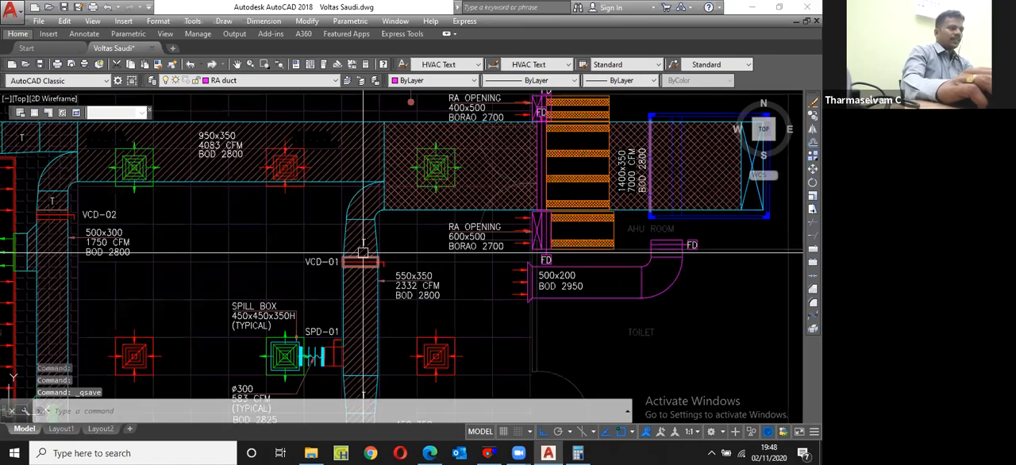
scroll(363, 252, up, 2)
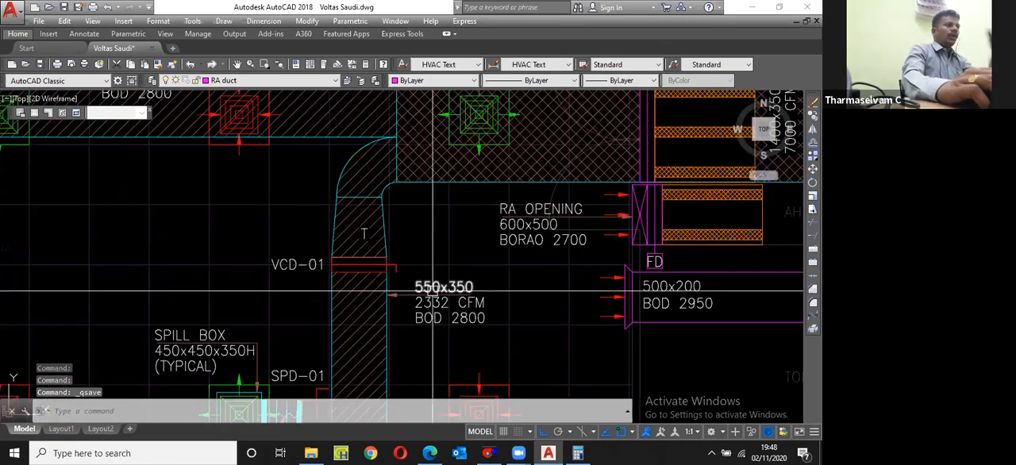
scroll(429, 289, up, 2)
scroll(465, 271, down, 5)
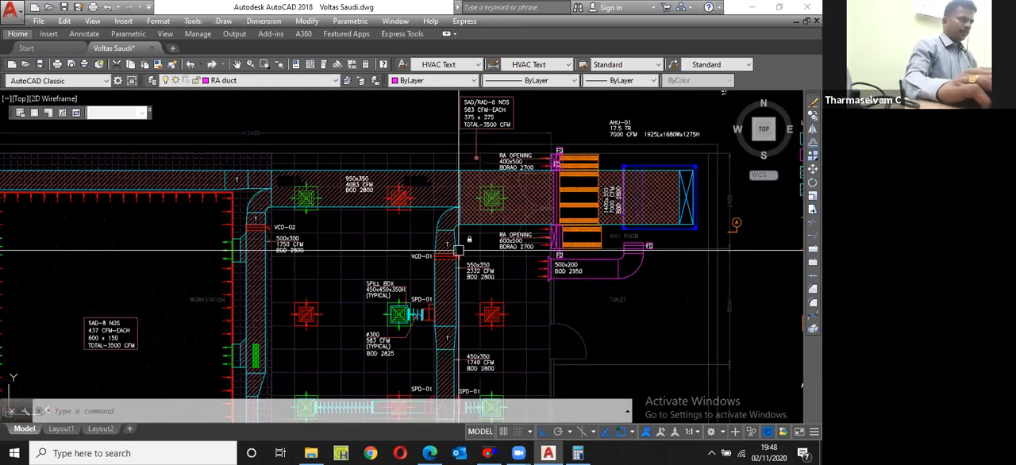
scroll(286, 238, up, 8)
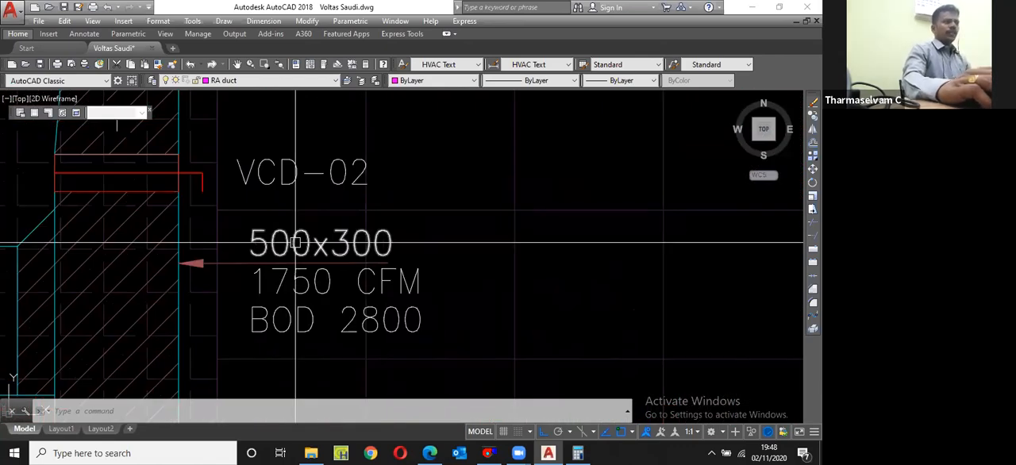
scroll(295, 243, down, 9)
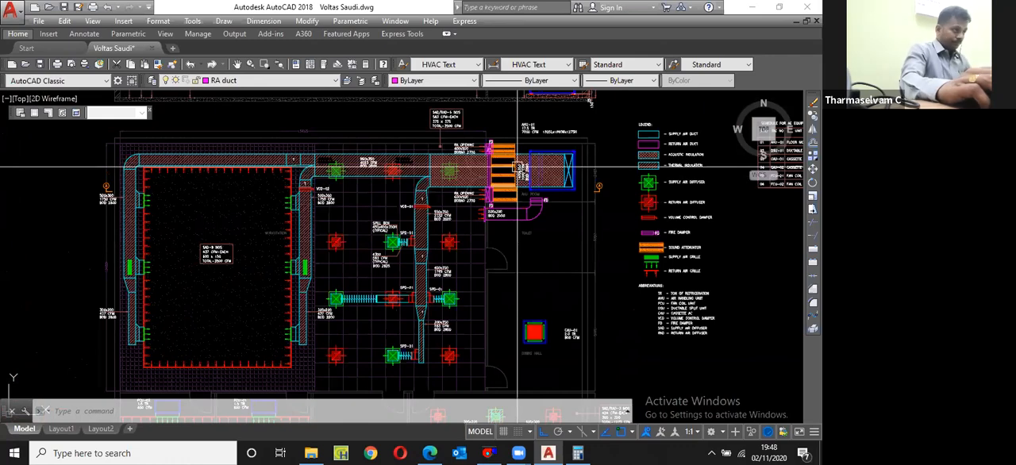
scroll(517, 167, up, 5)
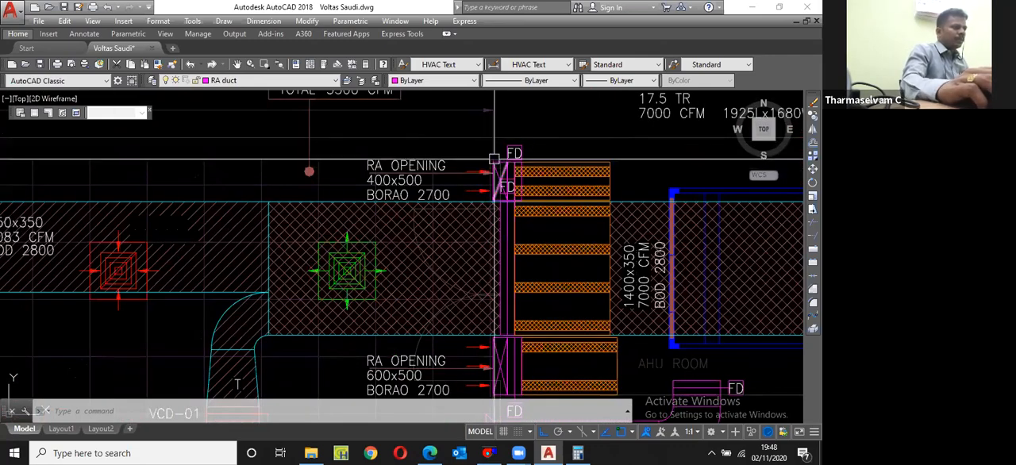
scroll(493, 159, down, 3)
scroll(519, 220, up, 3)
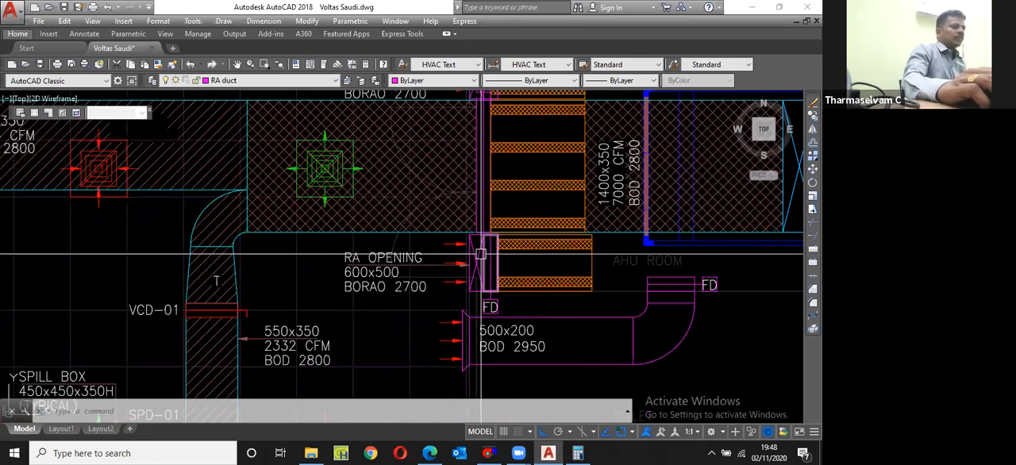
scroll(480, 254, down, 5)
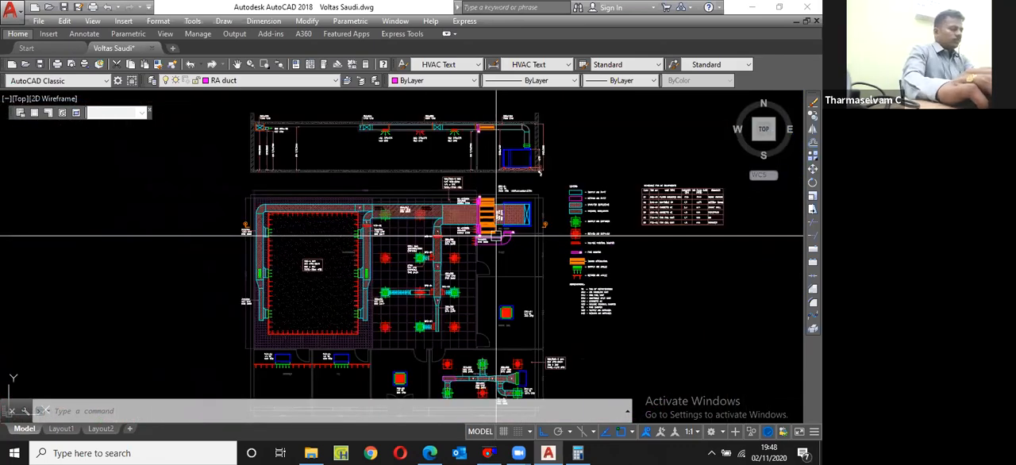
scroll(460, 163, down, 2)
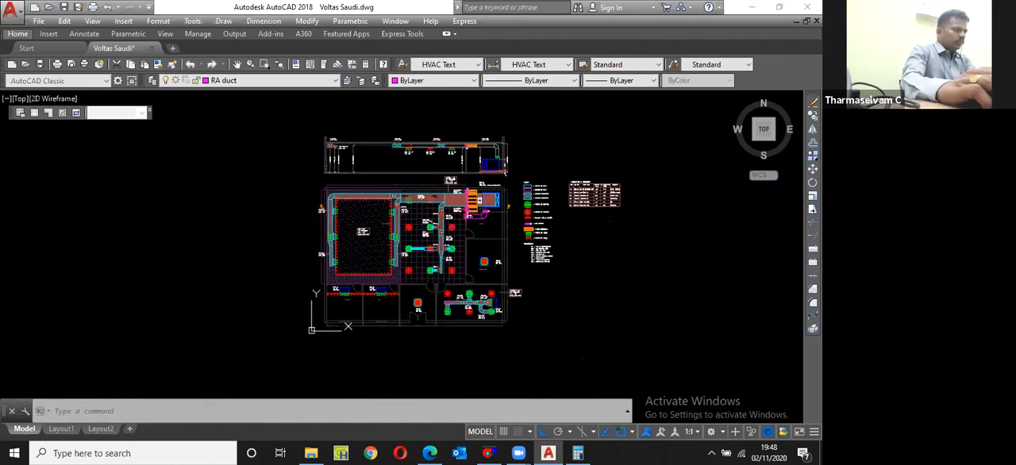
scroll(478, 215, up, 4)
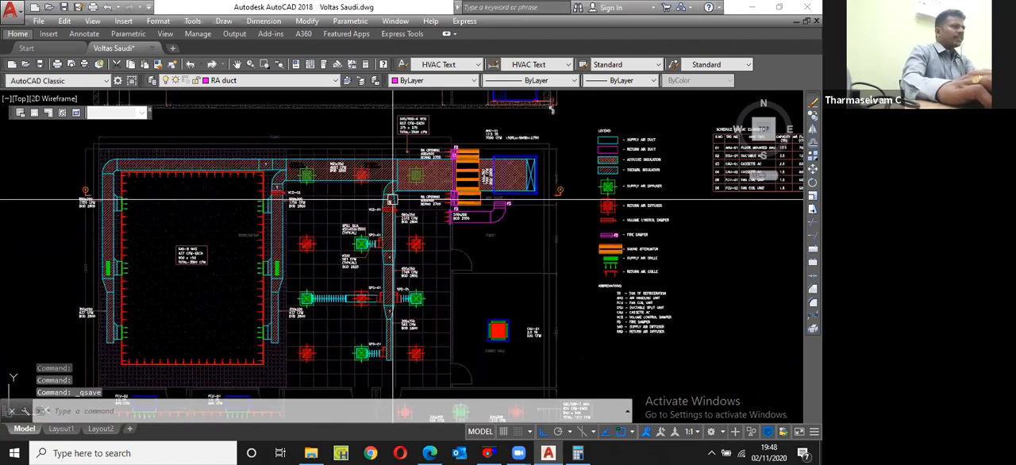
scroll(422, 123, up, 5)
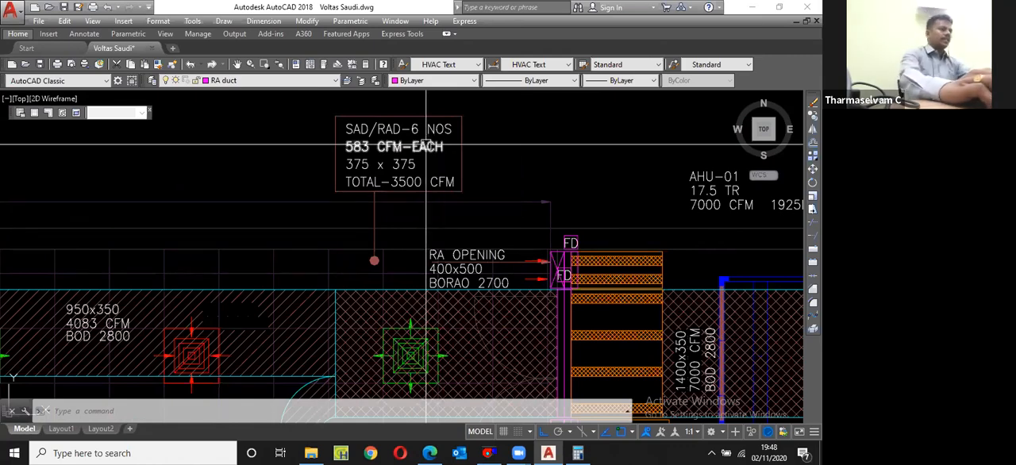
Step: Zoom to the drawing's extents and save the file again
key(z)
key(Return)
key(e)
key(Return)
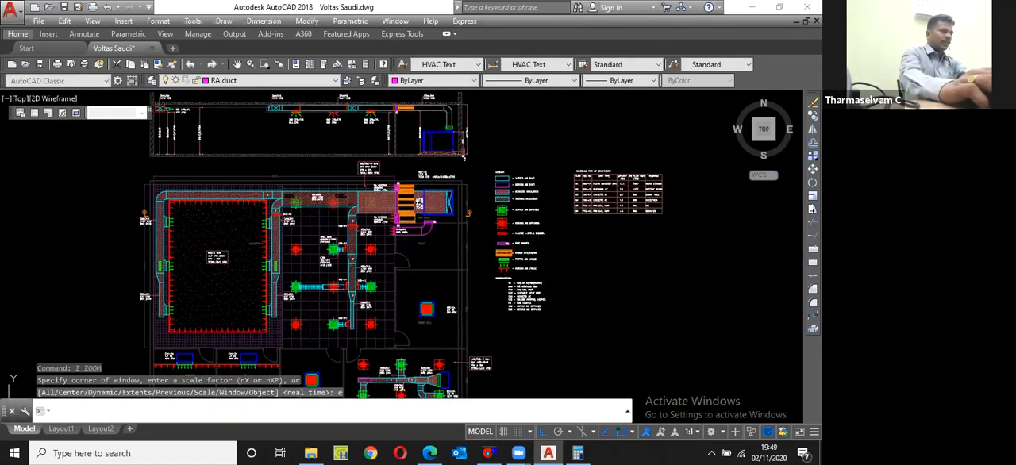
key(ctrl+s)
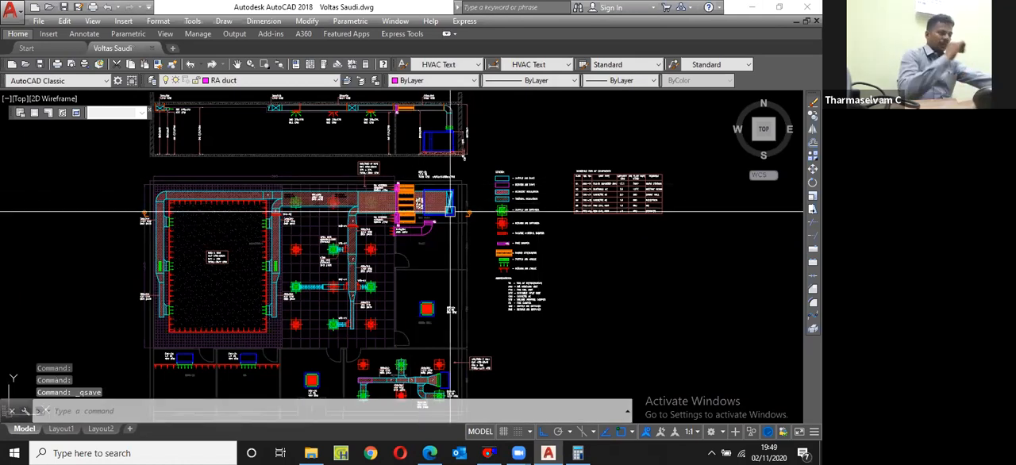
mouse_move(451, 213)
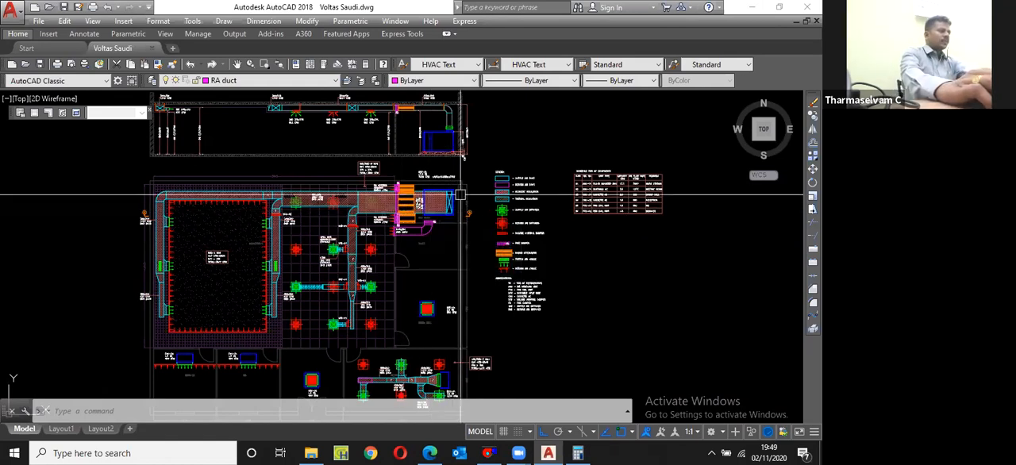
scroll(430, 211, up, 3)
scroll(413, 168, up, 5)
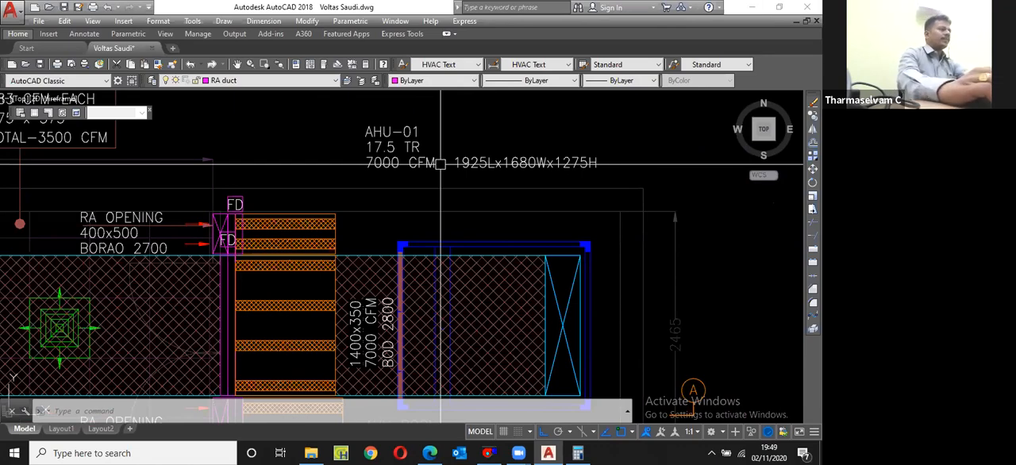
scroll(356, 130, down, 2)
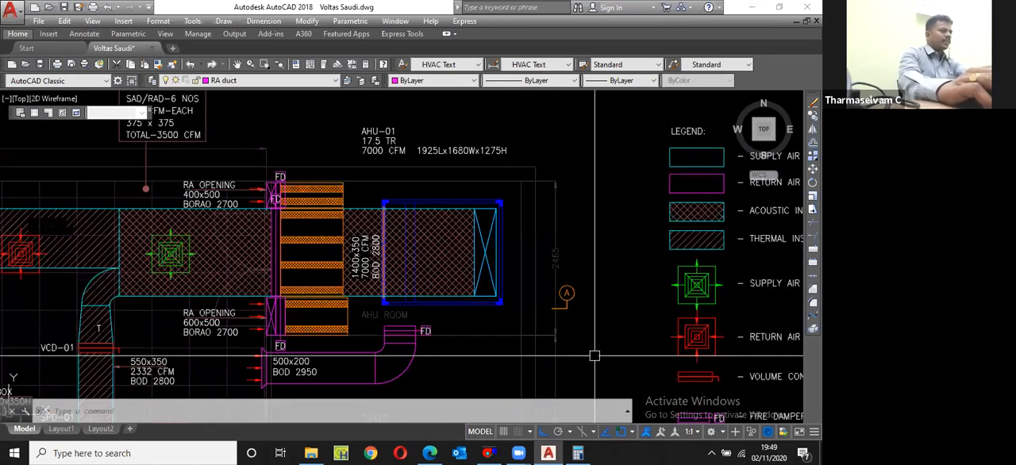
scroll(488, 247, down, 2)
text(rec)
key(space)
key(Escape)
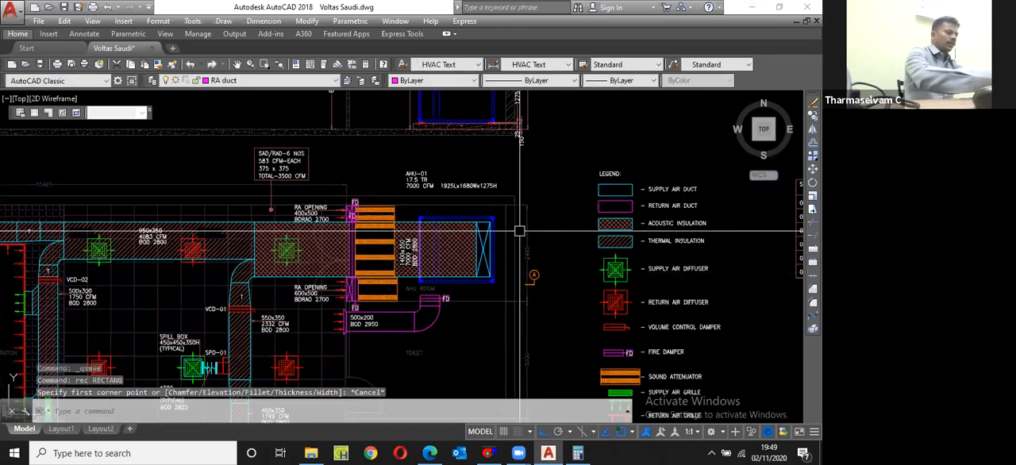
Step: Create a new layer named ODU
text(la)
key(space)
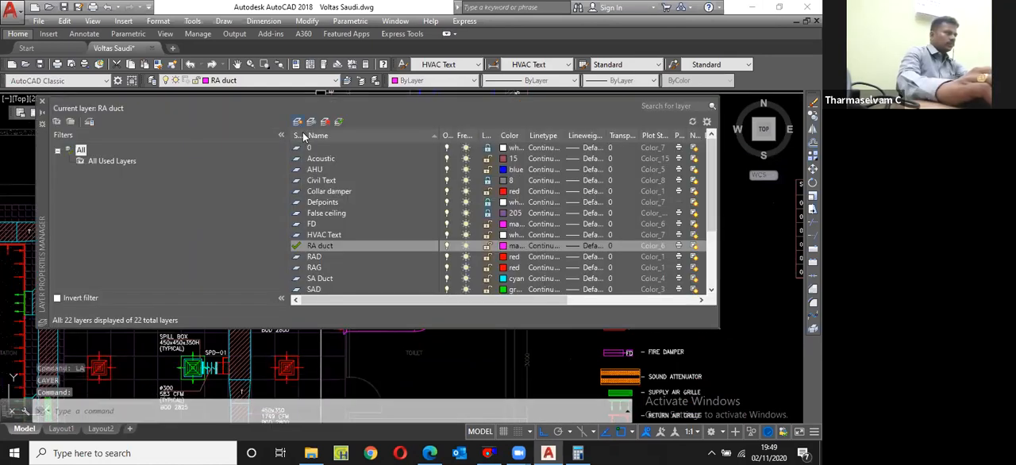
click(298, 122)
text(ODU)
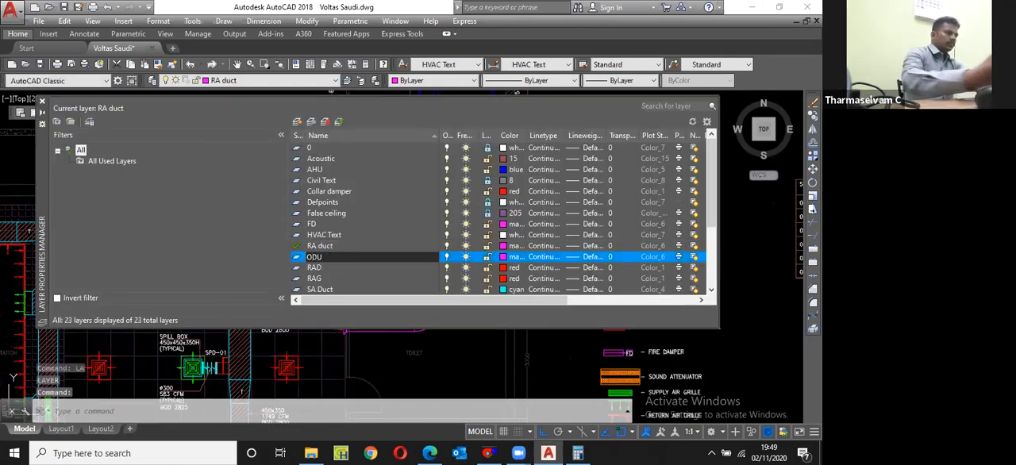
key(Return)
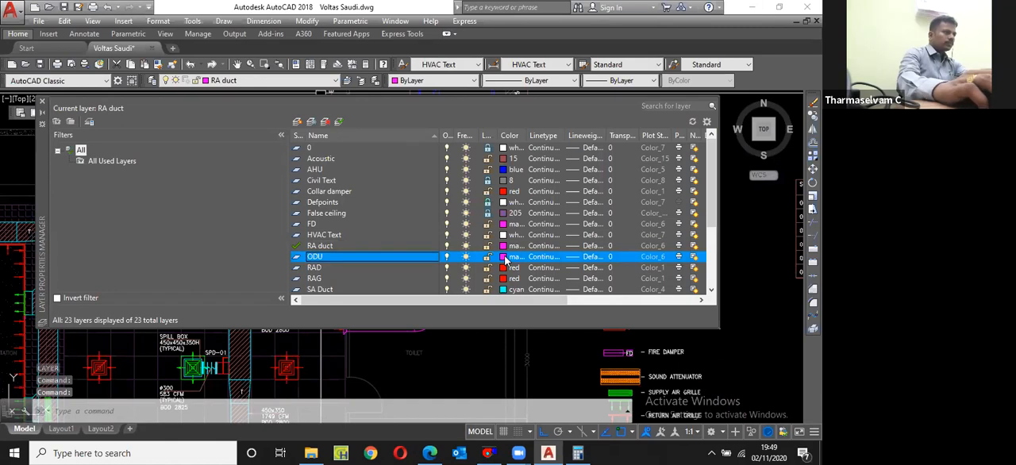
Step: Set the ODU layer's colour to red and make it the current layer
click(505, 258)
click(318, 254)
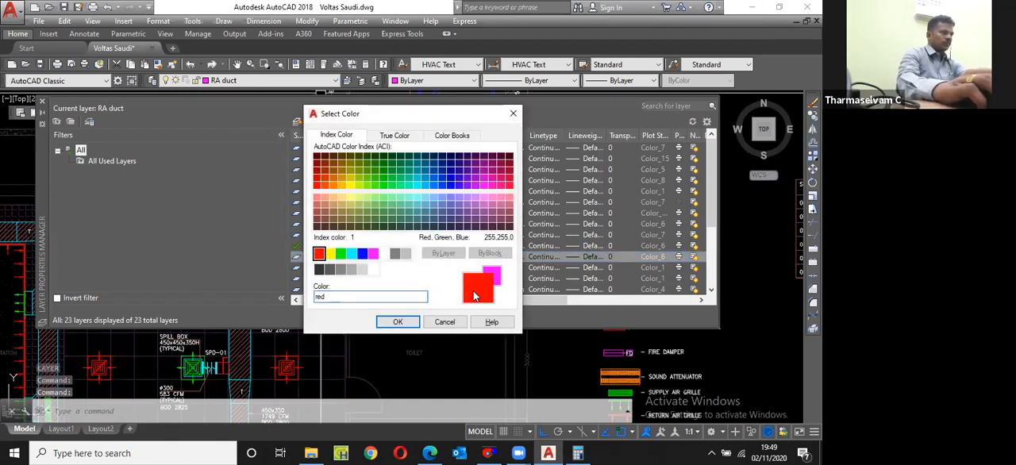
click(398, 322)
click(339, 122)
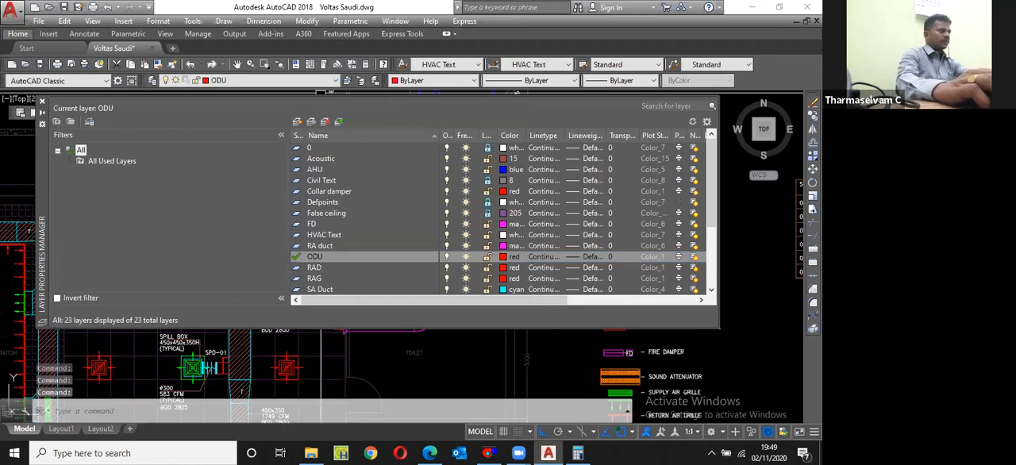
click(43, 102)
Step: Draw a rectangle 1500 long and 600 wide for the outdoor unit, outside the building between the toilet and the legend
text(rec)
key(Return)
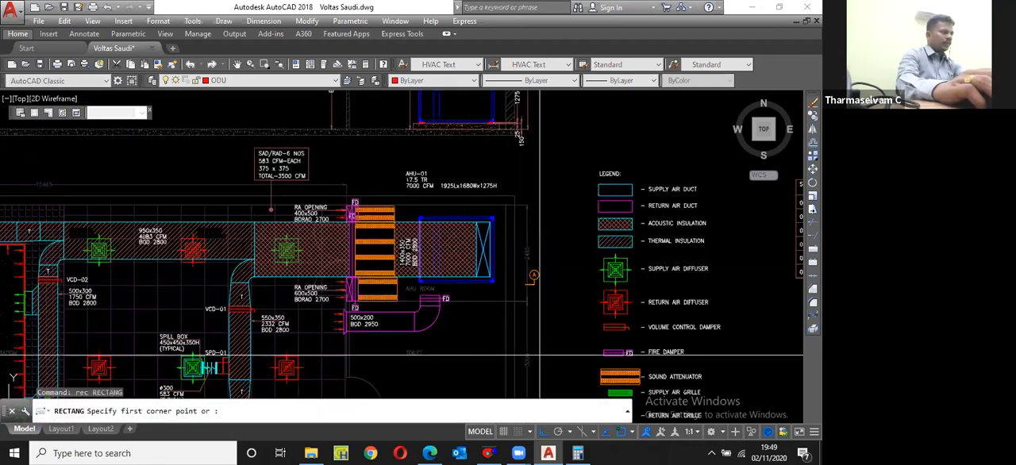
scroll(540, 355, up, 2)
click(569, 281)
text(d)
key(Return)
text(1500)
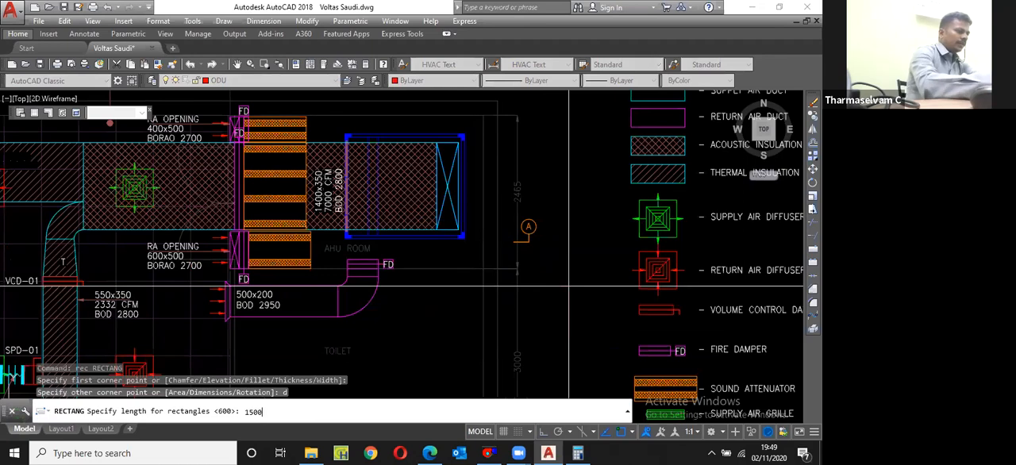
key(Return)
text(600)
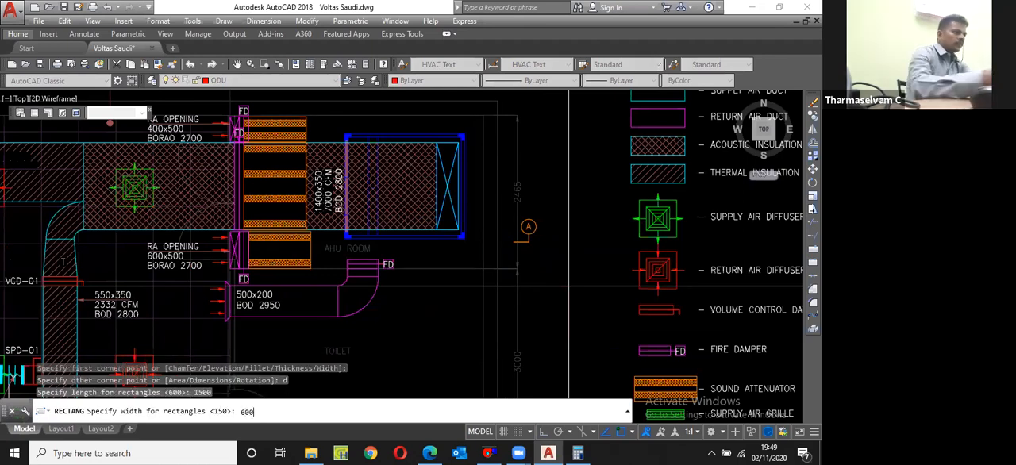
key(Return)
click(582, 315)
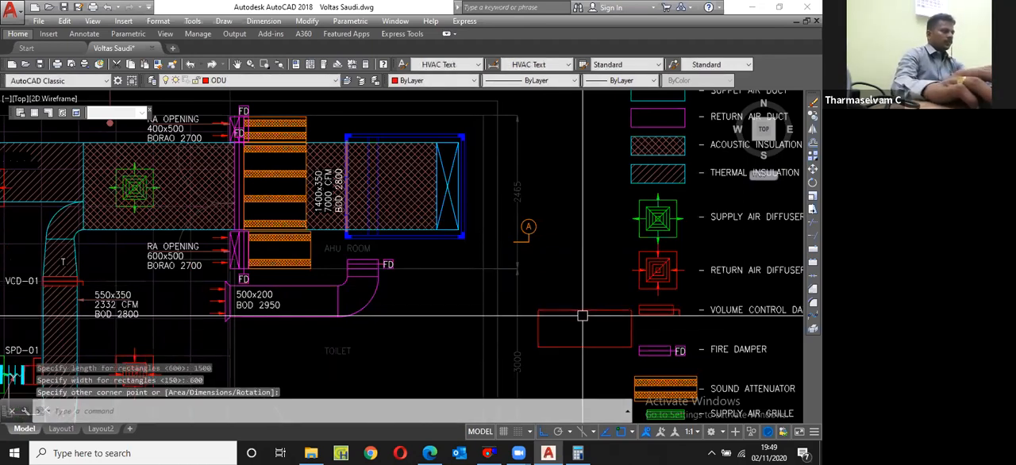
Step: Rotate the outdoor unit rectangle by 90 degrees about a point inside it
click(582, 311)
text(ro)
key(Return)
click(568, 332)
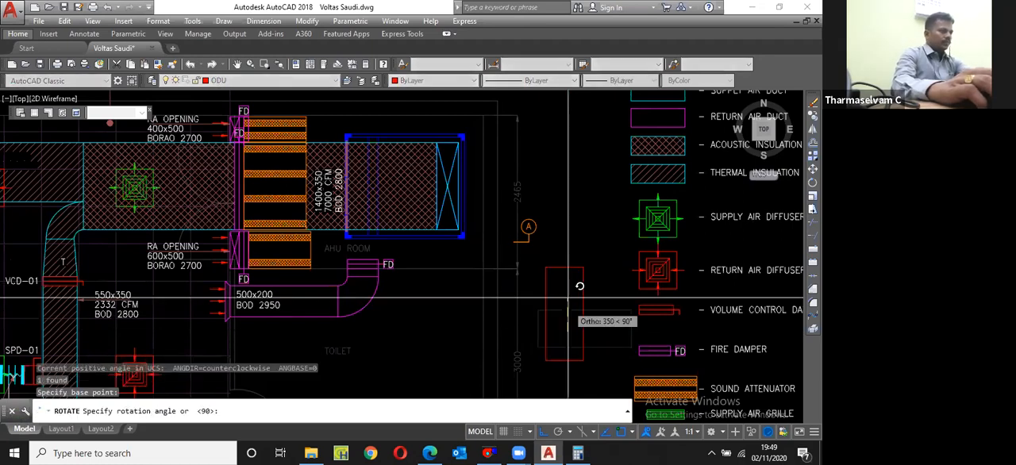
text(90)
key(Return)
Step: Offset the outdoor unit rectangle inward by 25
text(o)
key(Return)
text(25)
key(Return)
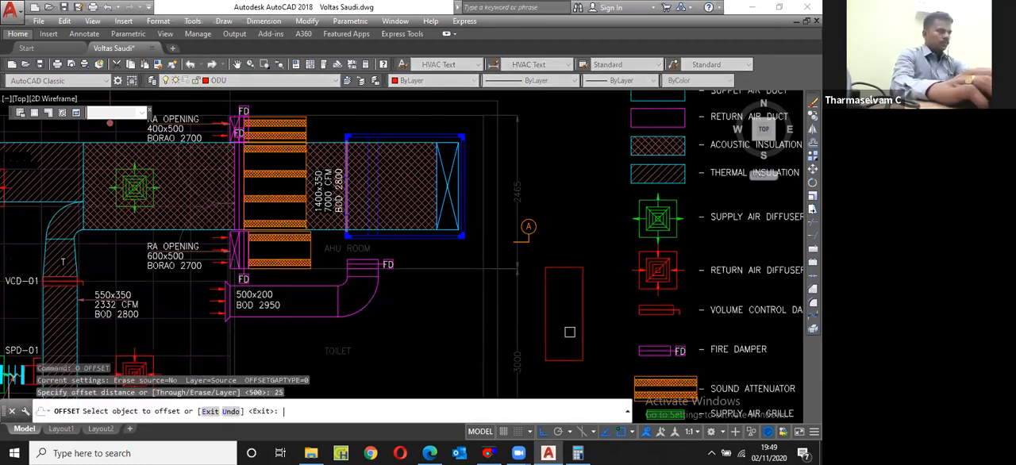
scroll(582, 306, up, 4)
click(583, 306)
click(556, 258)
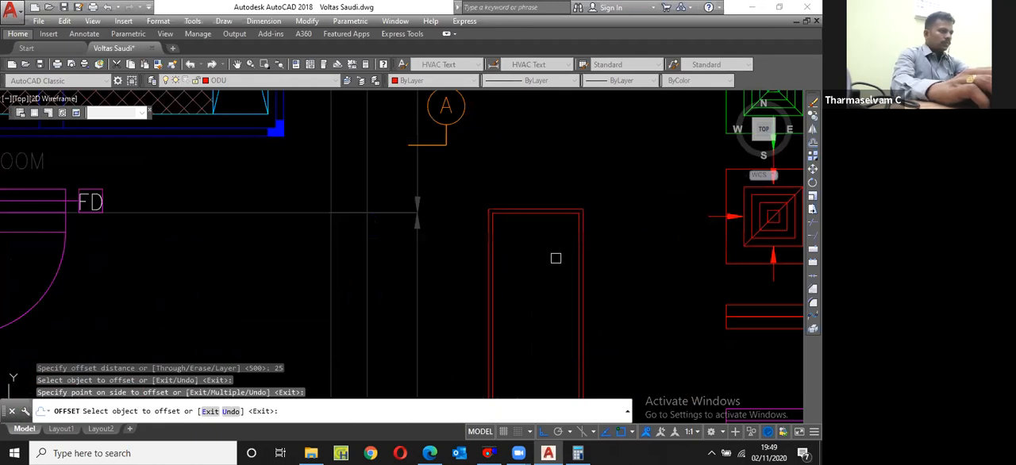
Step: Draw a short diagonal line between the outdoor unit's inner and outer outlines, near the lower end of the side facing the legend
key(Escape)
scroll(555, 258, down, 3)
scroll(559, 305, up, 3)
scroll(553, 328, up, 3)
text(l)
key(Return)
click(539, 339)
click(550, 317)
key(Escape)
Step: Mirror the short diagonal line about a horizontal axis higher up the same side of the outdoor unit, keeping the original
click(545, 323)
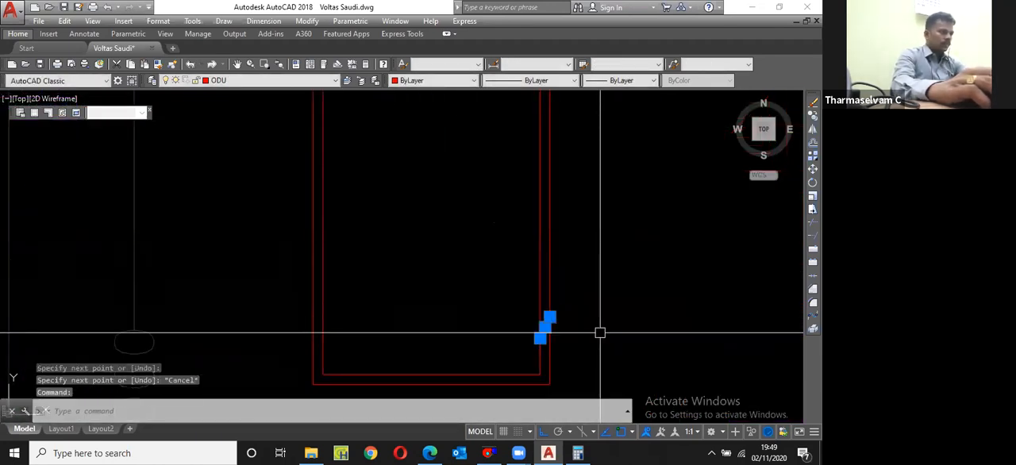
text(mi)
key(Return)
click(549, 280)
click(590, 277)
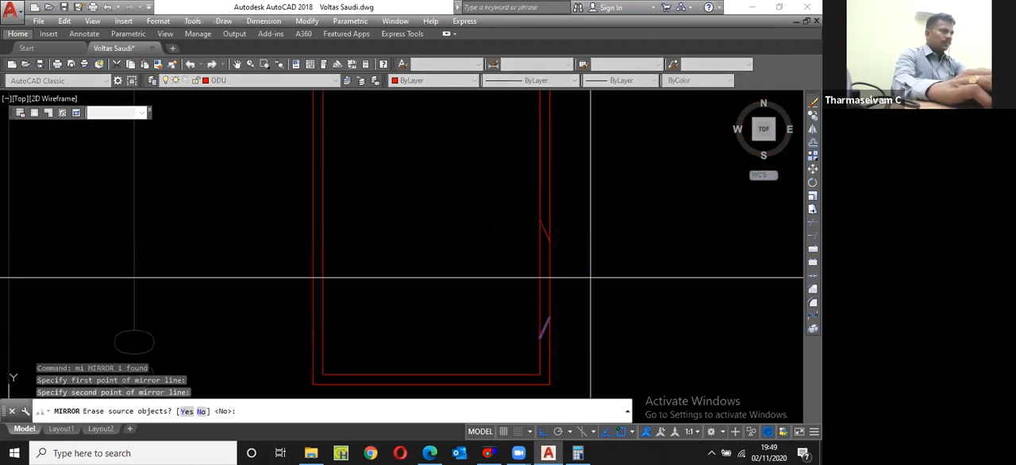
key(Return)
scroll(556, 274, down, 5)
scroll(562, 241, down, 2)
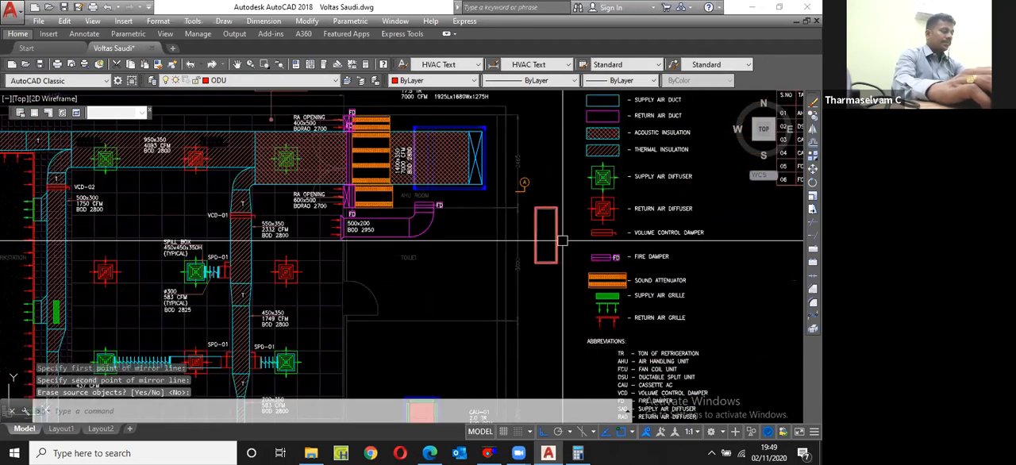
Step: Copy a return air arrow from the workstation grille onto the outdoor unit's outer edge, between the two diagonal lines
scroll(562, 240, up, 4)
scroll(569, 283, down, 2)
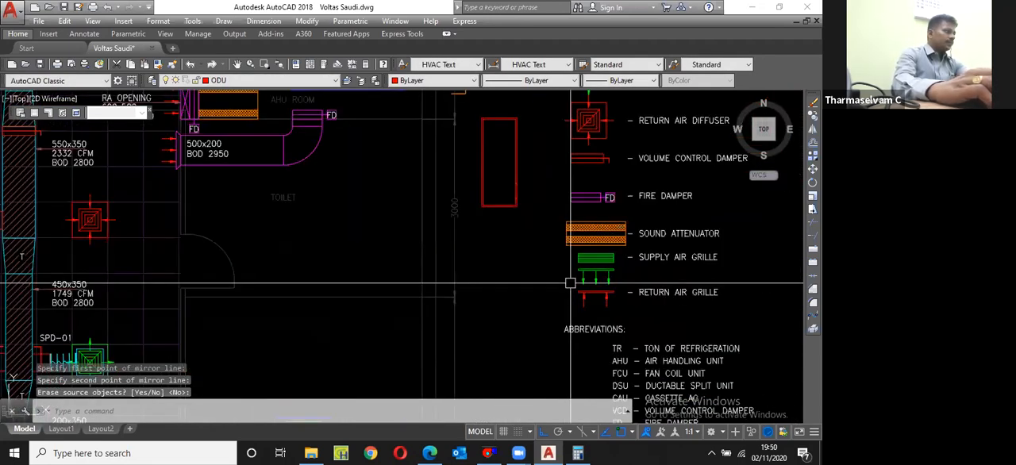
scroll(301, 253, down, 3)
scroll(159, 238, up, 7)
click(272, 177)
text(c)
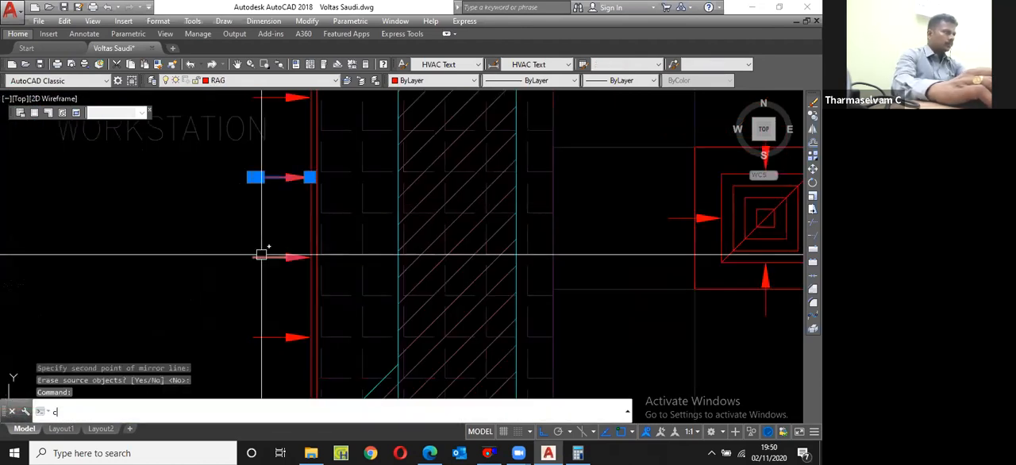
text(p)
key(Return)
click(253, 184)
scroll(191, 262, down, 5)
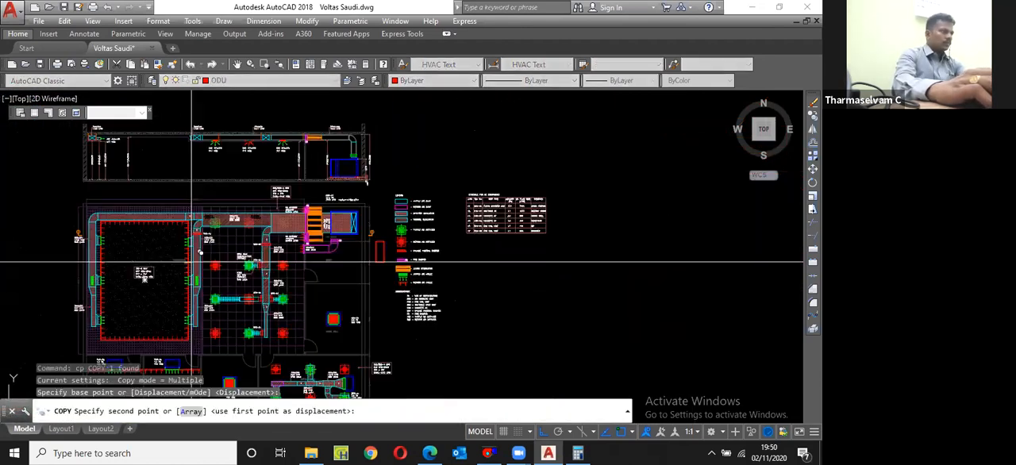
scroll(397, 261, up, 8)
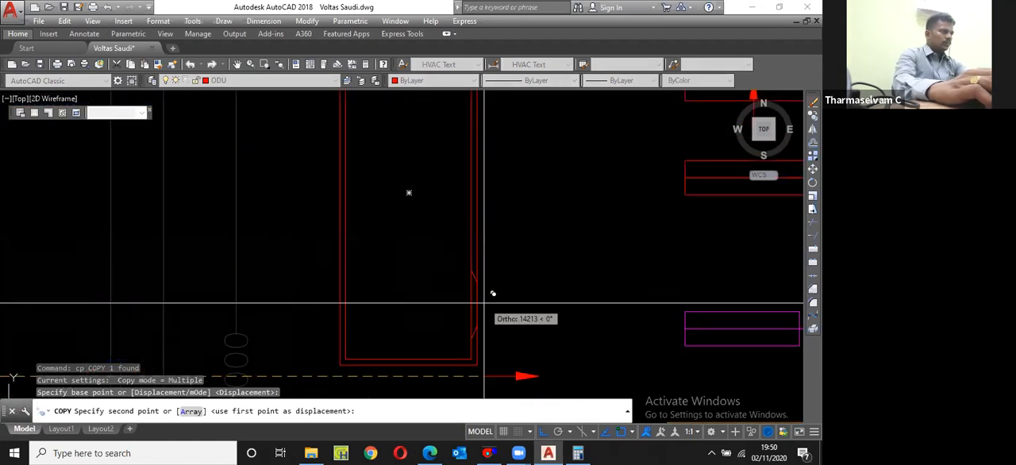
click(477, 301)
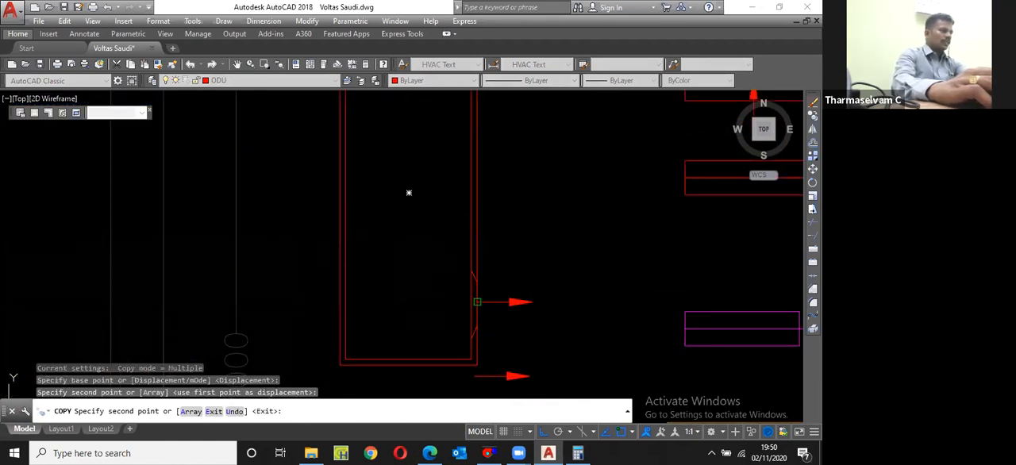
key(Escape)
Step: Move the complete outdoor unit by its upper corner to the building's outer wall line beside the toilet
scroll(408, 192, down, 3)
click(471, 313)
scroll(412, 216, up, 2)
text(m)
key(Return)
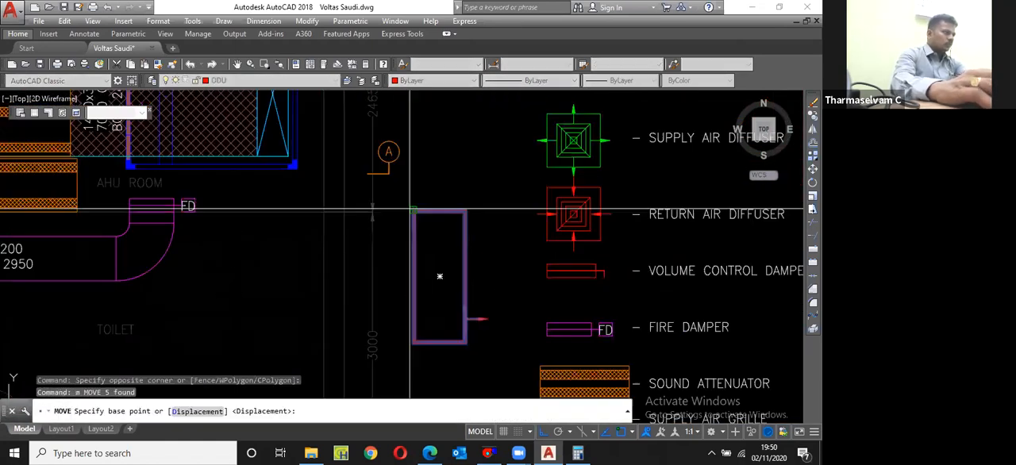
click(409, 211)
scroll(410, 210, down, 4)
scroll(372, 254, up, 2)
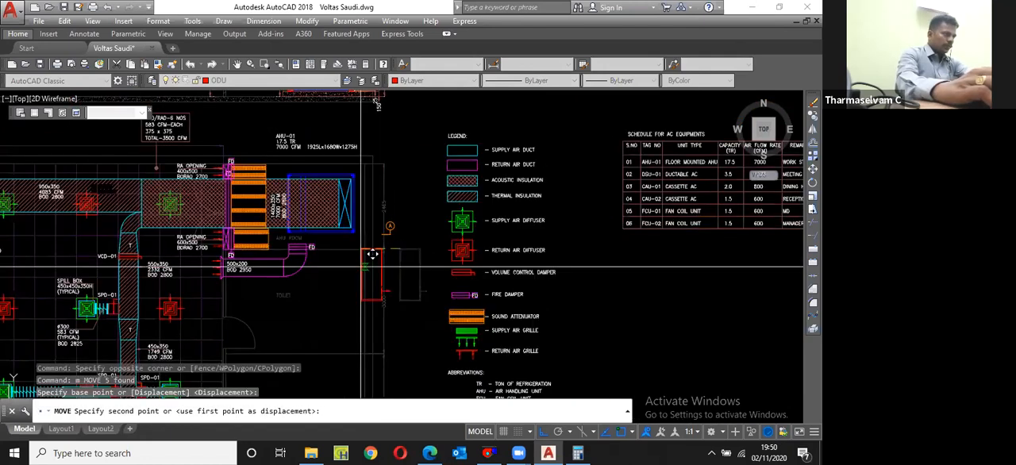
scroll(372, 254, up, 4)
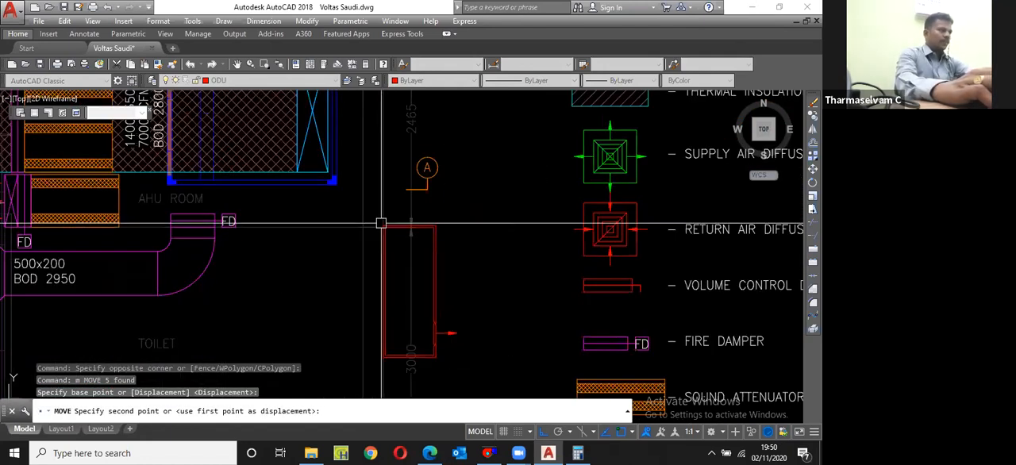
click(381, 223)
Step: Move the outdoor unit 300 horizontally away from the building wall
key(Return)
text(p)
key(Return)
key(Return)
click(492, 240)
text(300)
Step: Copy the outdoor unit with its arrow directly below the original, leaving a gap of 450 between the two units
key(Return)
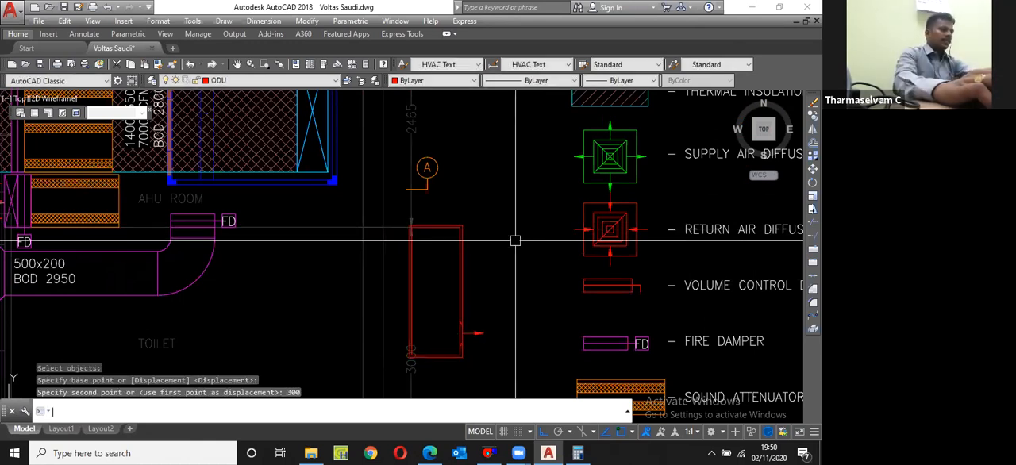
text(co)
key(Return)
text(p)
key(Return)
key(Return)
scroll(467, 227, up, 4)
click(453, 227)
scroll(469, 162, down, 6)
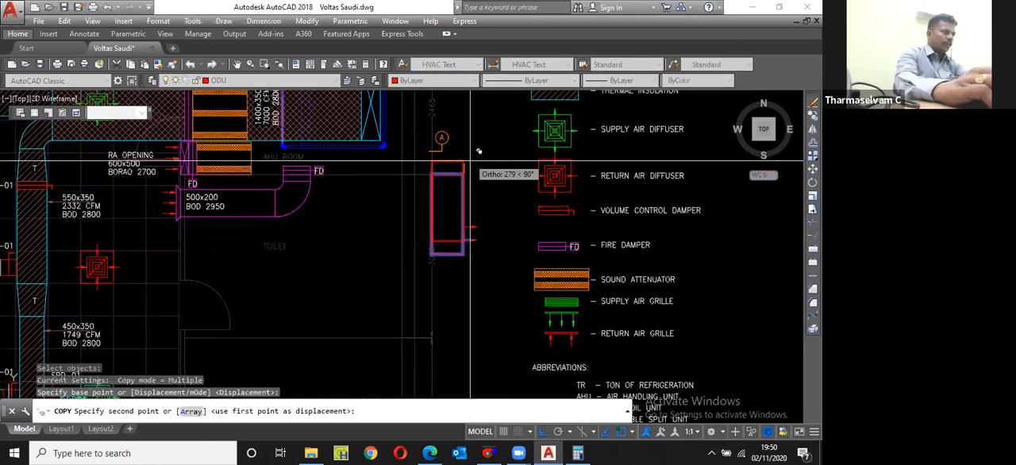
shift+right_click(468, 134)
click(496, 158)
scroll(457, 270, up, 5)
click(483, 222)
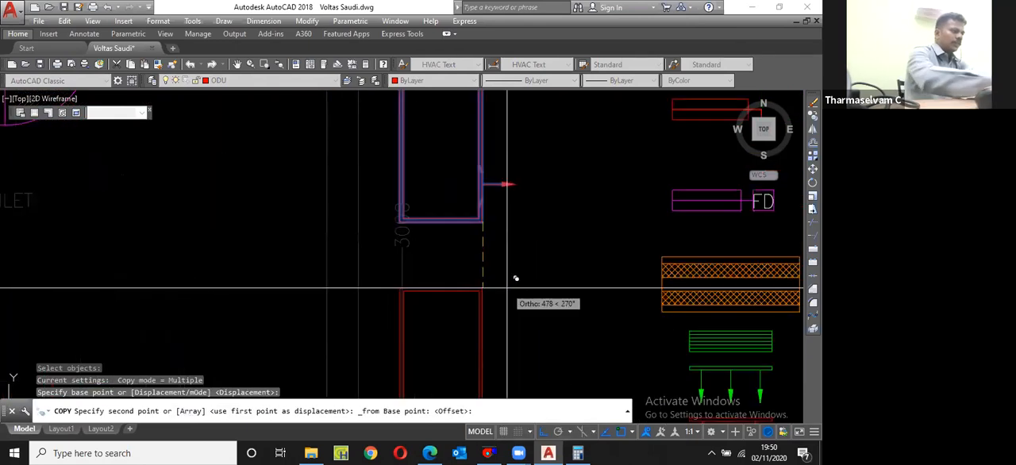
text(450)
key(Return)
key(Escape)
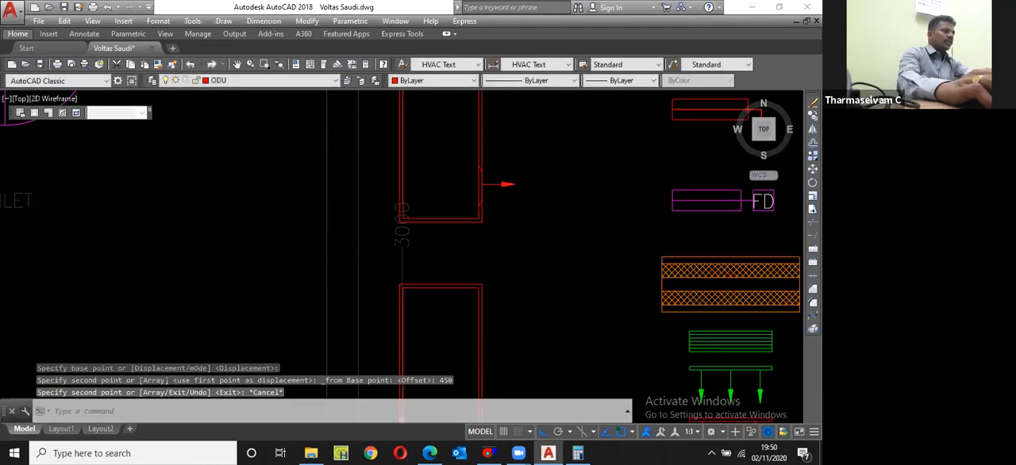
Step: Copy the FIRE DAMPER legend text to the free space beside the upper outdoor unit
scroll(564, 221, down, 5)
scroll(565, 221, up, 4)
text(c)
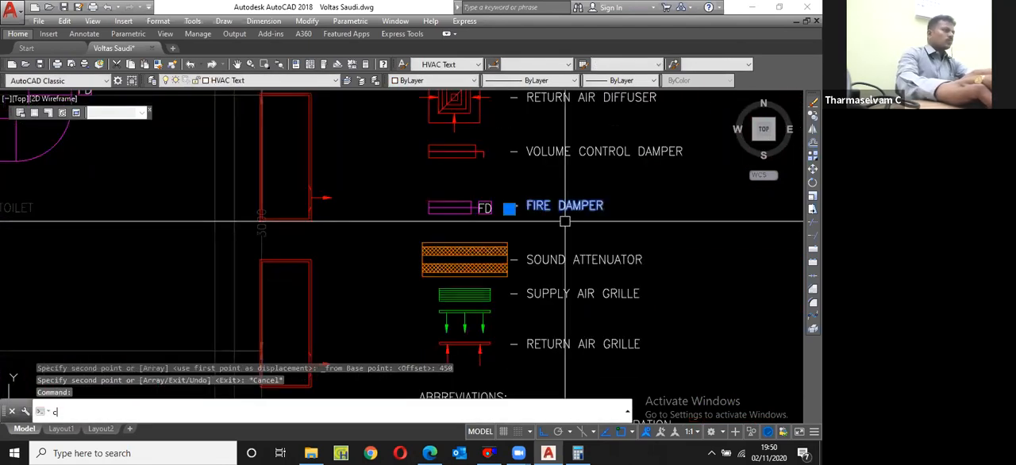
text(p)
key(Return)
click(550, 191)
click(375, 200)
key(Escape)
scroll(373, 203, up, 2)
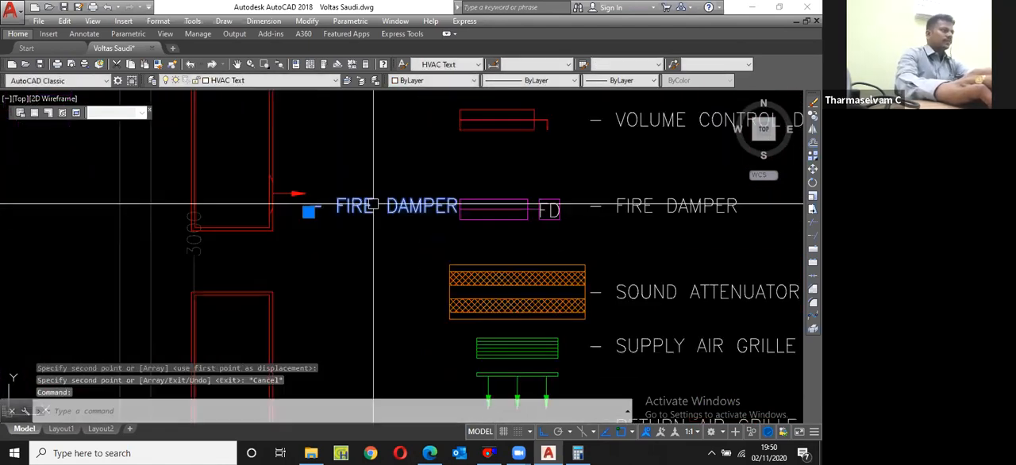
Step: Rotate the copied FIRE DAMPER text by 90 degrees so that it reads vertically
text(ro)
key(Return)
click(349, 231)
click(328, 192)
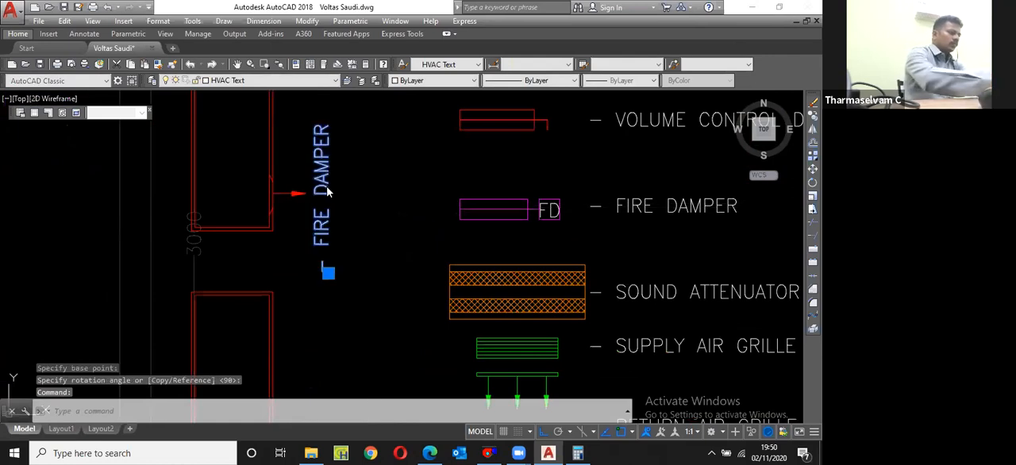
Step: Change the rotated text to ODU-01 and move it up beside the upper outdoor unit
double_click(327, 192)
text(ODU)
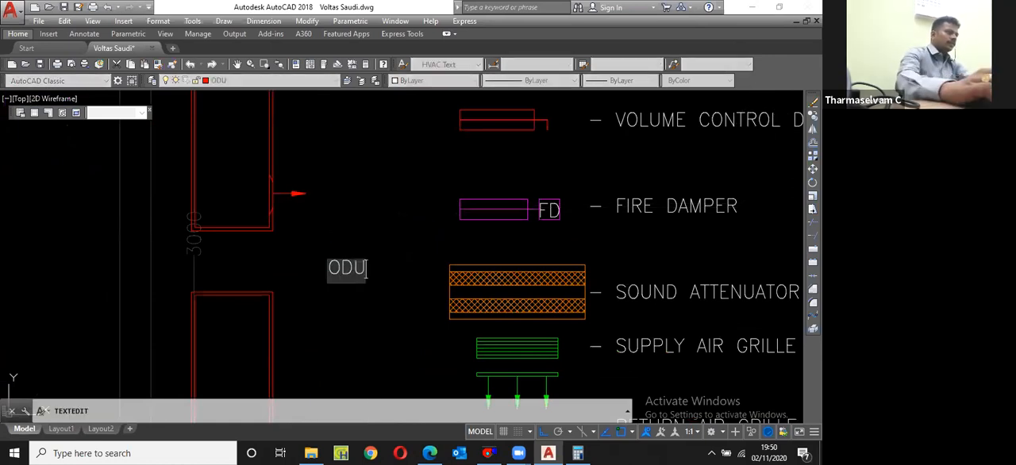
text(-01)
key(Return)
key(Escape)
scroll(357, 252, down, 2)
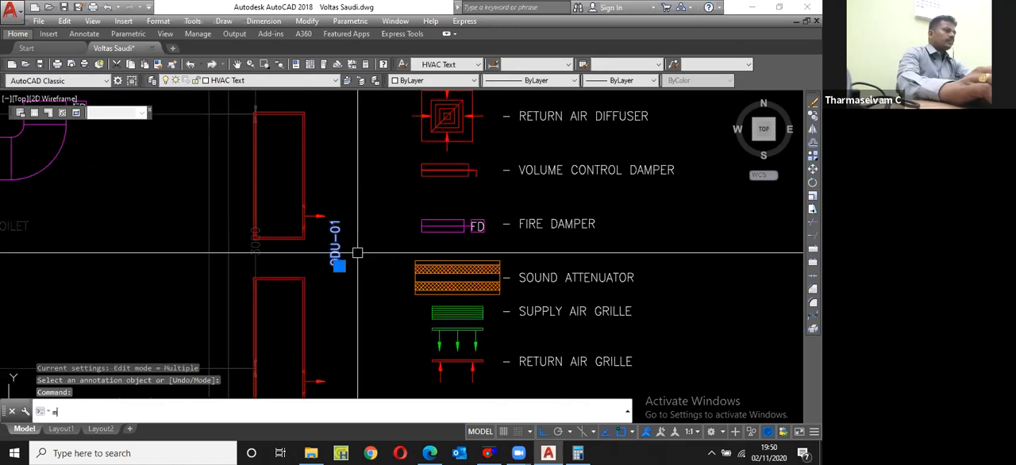
key(Return)
click(357, 253)
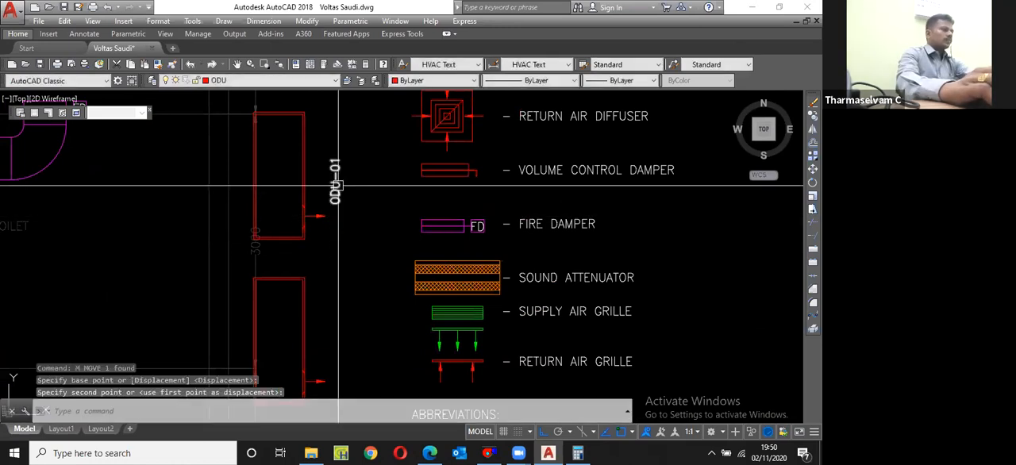
Step: Copy the ODU-01 label a short distance horizontally to start a second line of text
click(337, 184)
text(cp)
key(Return)
click(353, 218)
scroll(352, 222, up, 4)
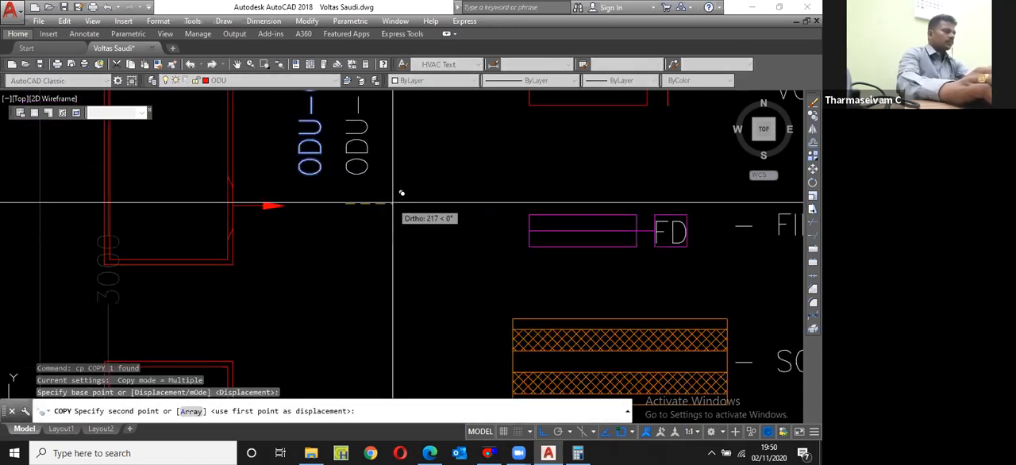
click(400, 193)
key(Escape)
Step: Change the copied label's text to 8.5 TR
scroll(362, 150, down, 2)
double_click(359, 147)
text(8)
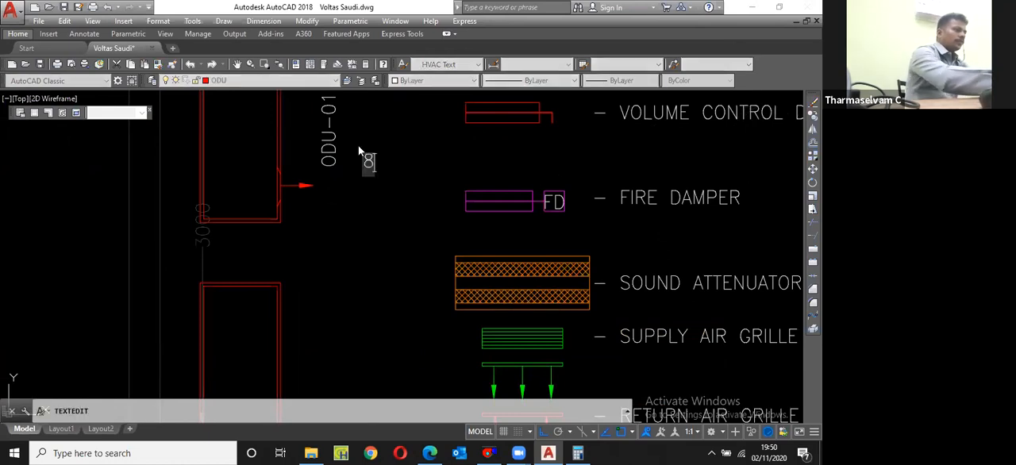
text(.5 TR)
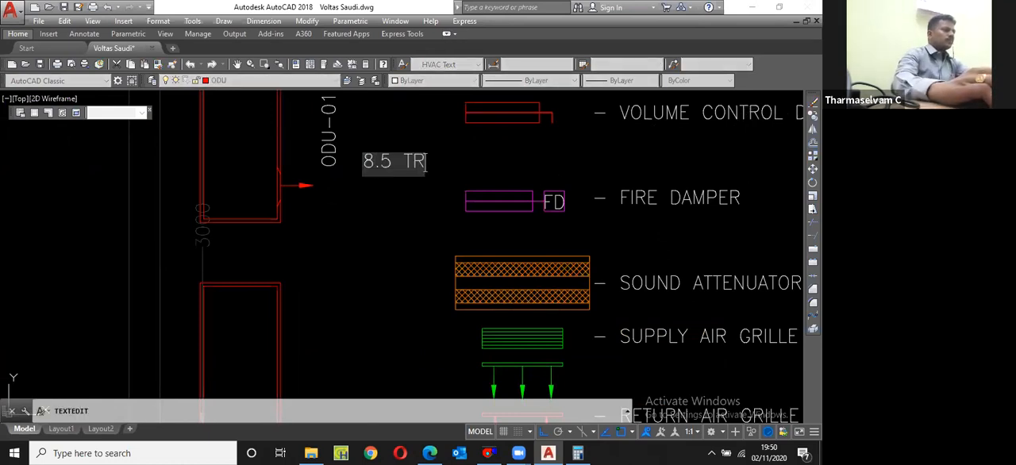
key(Return)
key(Return)
Step: Move the 8.5 TR text slightly closer to the ODU-01 label
scroll(366, 146, up, 2)
click(357, 164)
text(m)
key(Return)
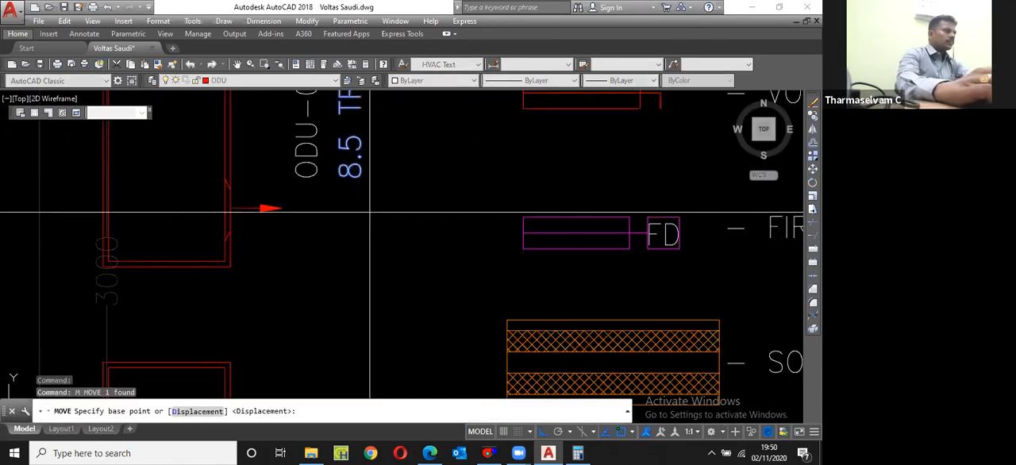
click(369, 212)
click(362, 211)
Step: Move the ODU-01 and 8.5 TR labels together inside the upper outdoor unit
scroll(352, 206, down, 2)
click(361, 195)
click(322, 174)
scroll(349, 207, down, 2)
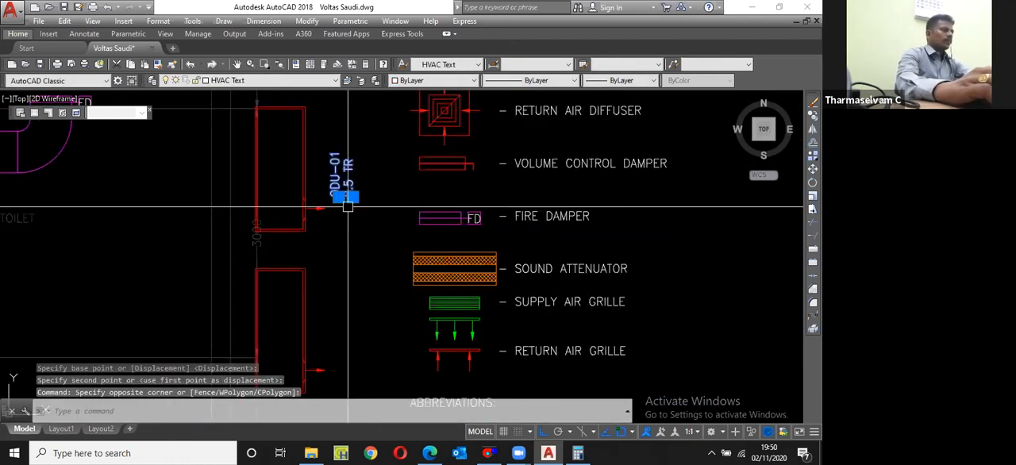
text(co)
key(Return)
key(Escape)
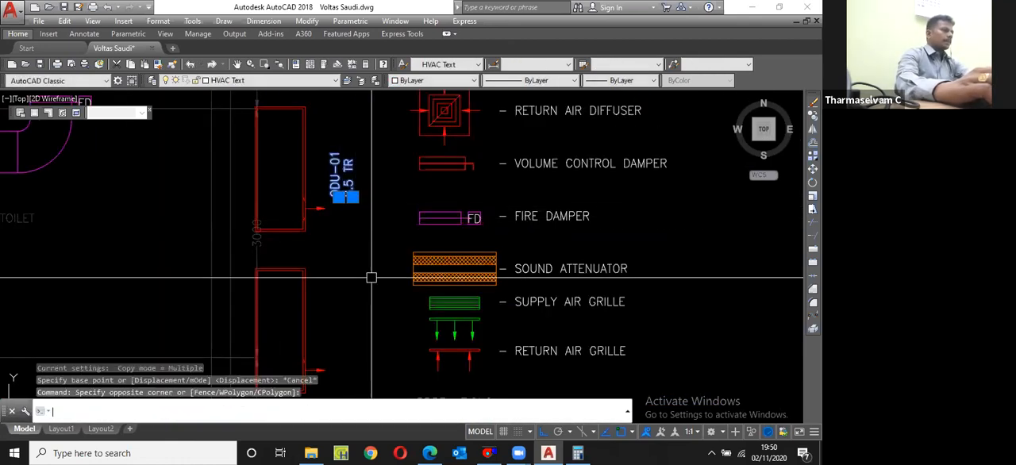
text(m)
key(Return)
click(385, 279)
click(327, 264)
Step: Copy the ODU-01 and 8.5 TR labels straight down into the lower outdoor unit
text(c)
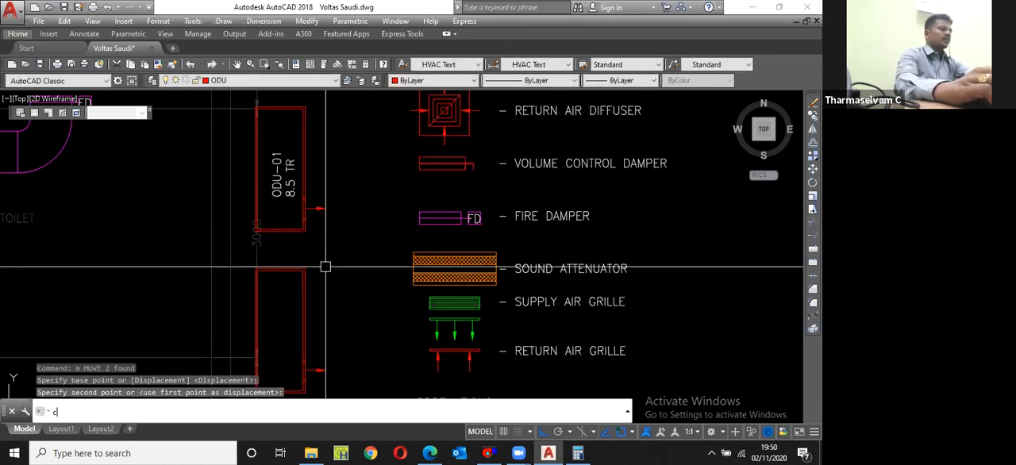
text(p)
key(Return)
text(p)
key(Return)
key(Return)
click(350, 177)
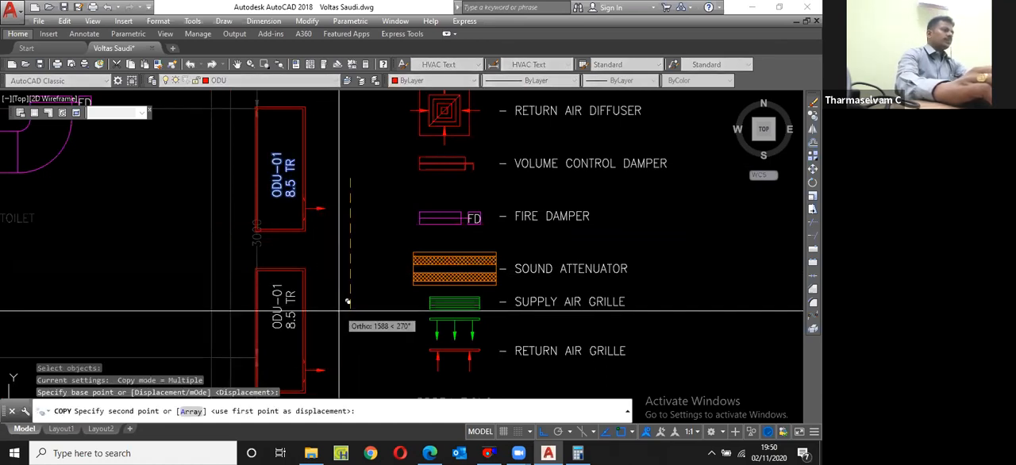
click(337, 318)
key(Escape)
Step: Change the lower outdoor unit's tag to ODU-02
middle_drag(337, 317, 354, 276)
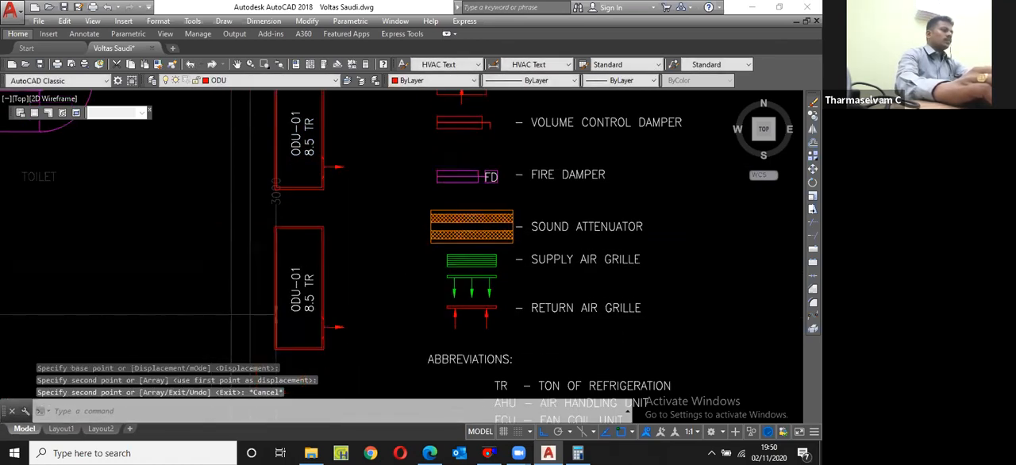
scroll(299, 337, up, 6)
double_click(352, 201)
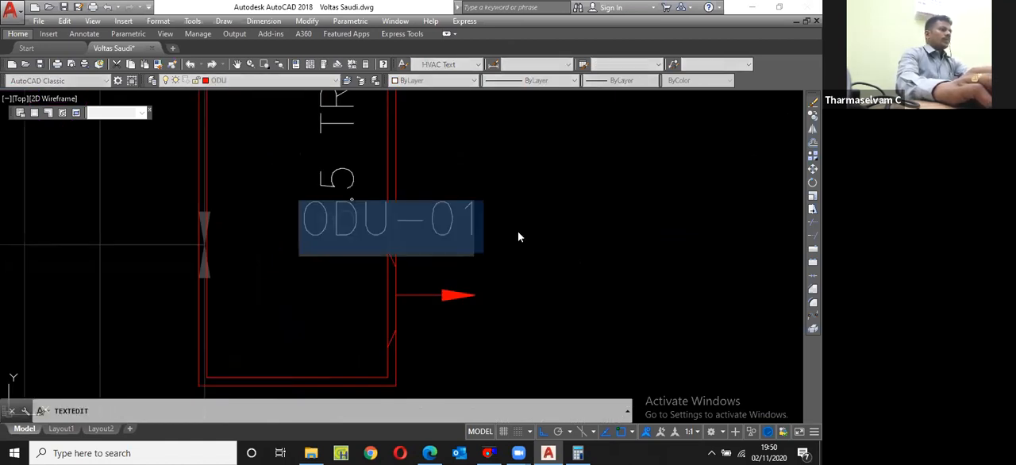
drag(481, 227, 463, 228)
text(2)
key(Return)
key(Return)
scroll(494, 264, down, 9)
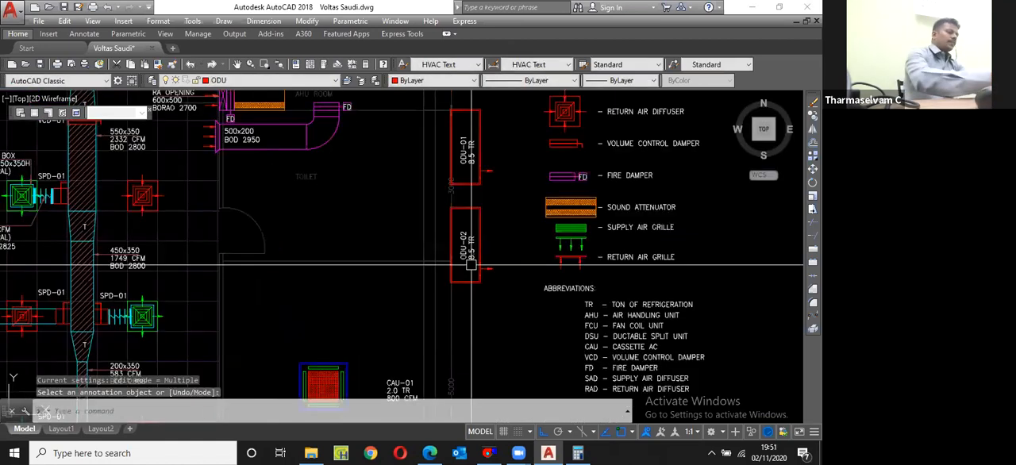
Step: Create a new layer named Refigerant pipe
text(la)
key(Return)
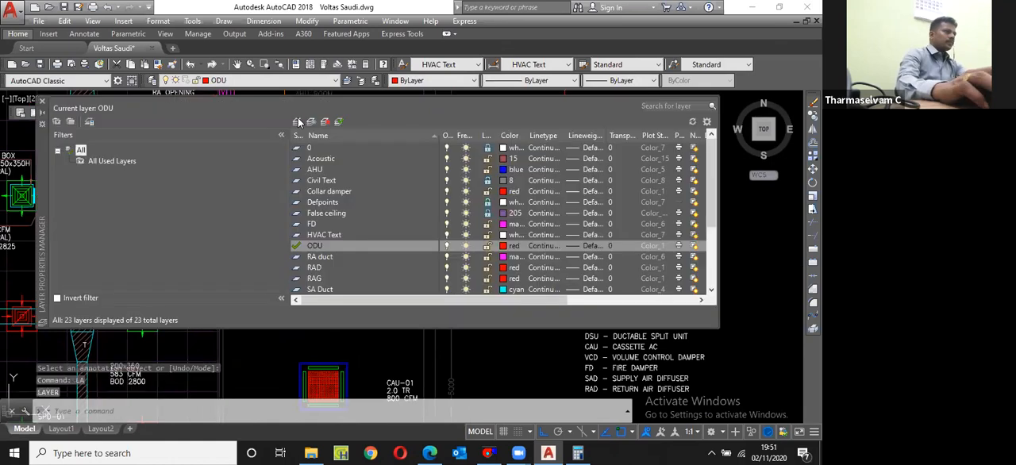
key(alt+n)
text(Refrigera)
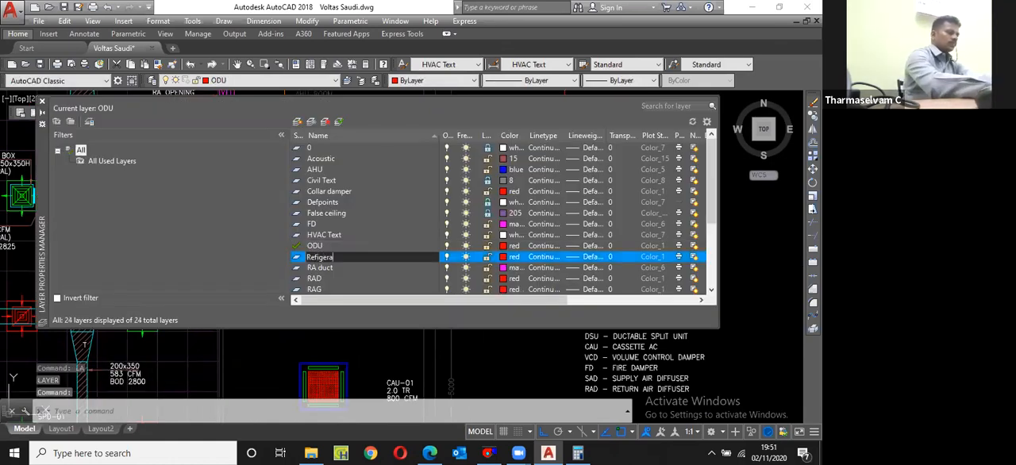
text(nt pipe)
key(Return)
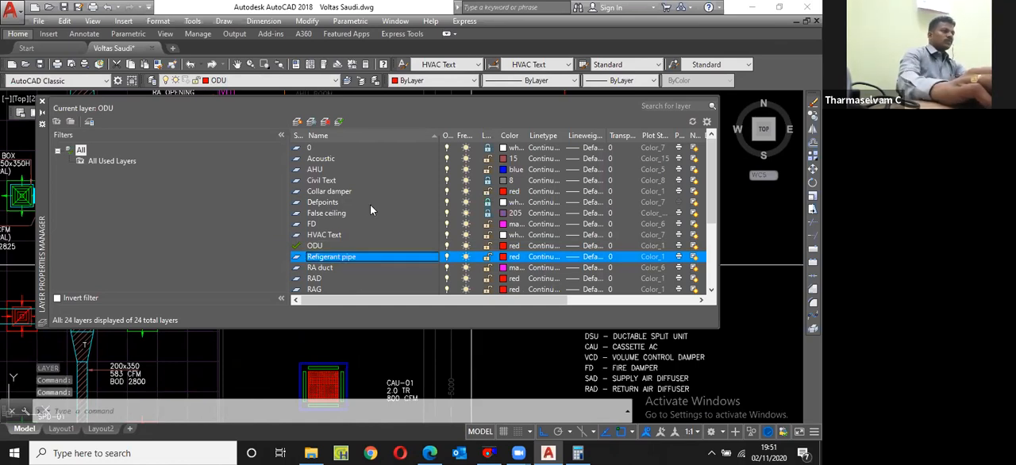
Step: Set the Refigerant pipe layer's colour to magenta and make it the current layer
click(504, 256)
click(373, 253)
click(406, 324)
click(339, 122)
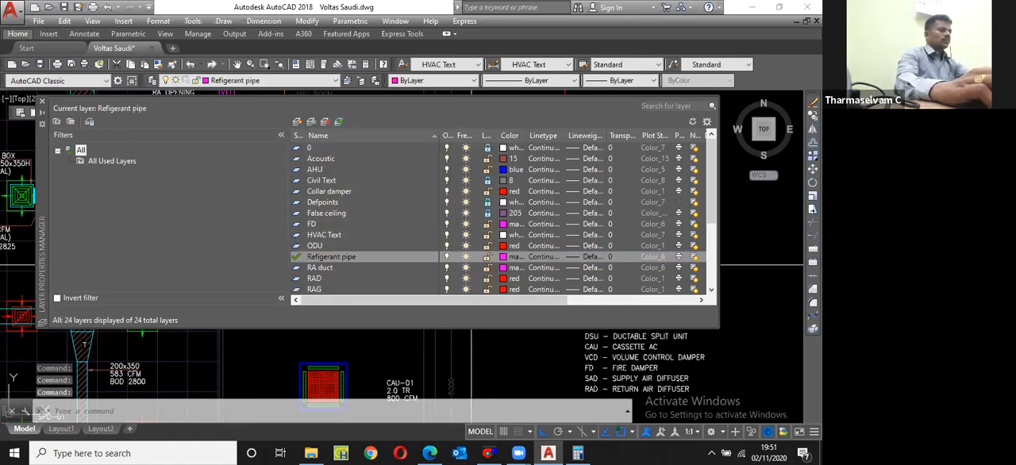
click(43, 101)
Step: Begin a polyline at the middle of ODU-01's upper edge with starting and ending widths of 25
scroll(482, 283, down, 2)
text(pl)
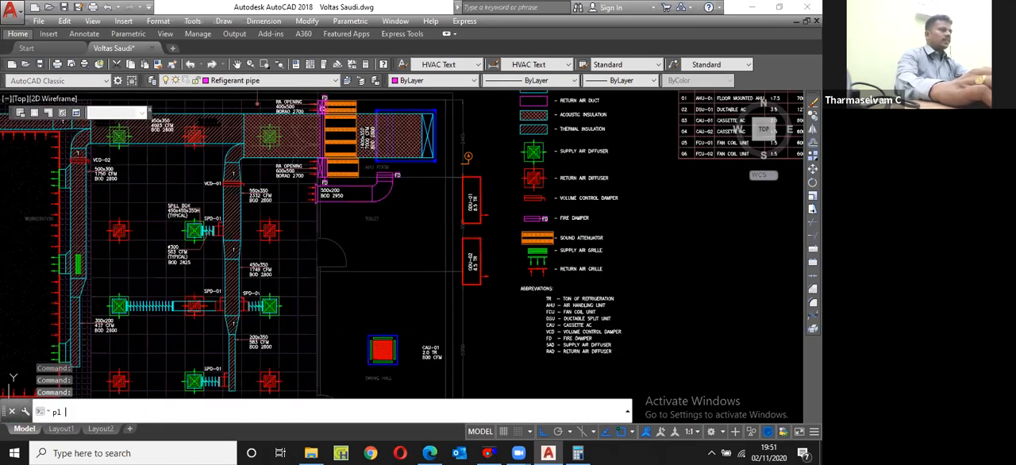
key(Return)
scroll(474, 178, up, 8)
click(491, 185)
scroll(488, 182, down, 3)
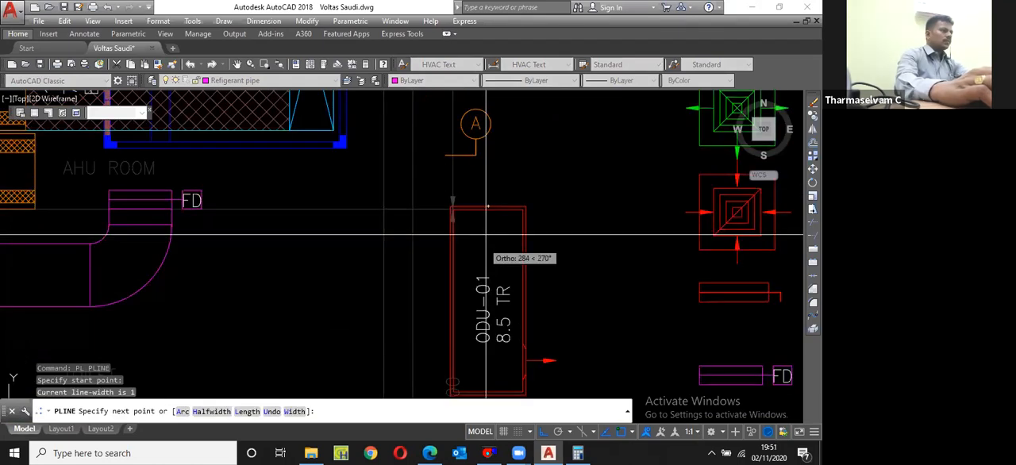
text(w)
key(Return)
text(2)
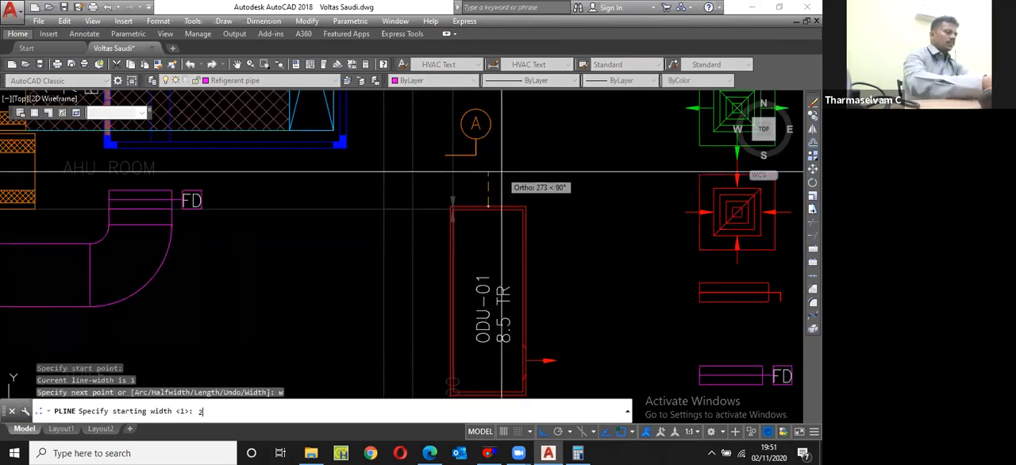
text(5)
key(Return)
key(Return)
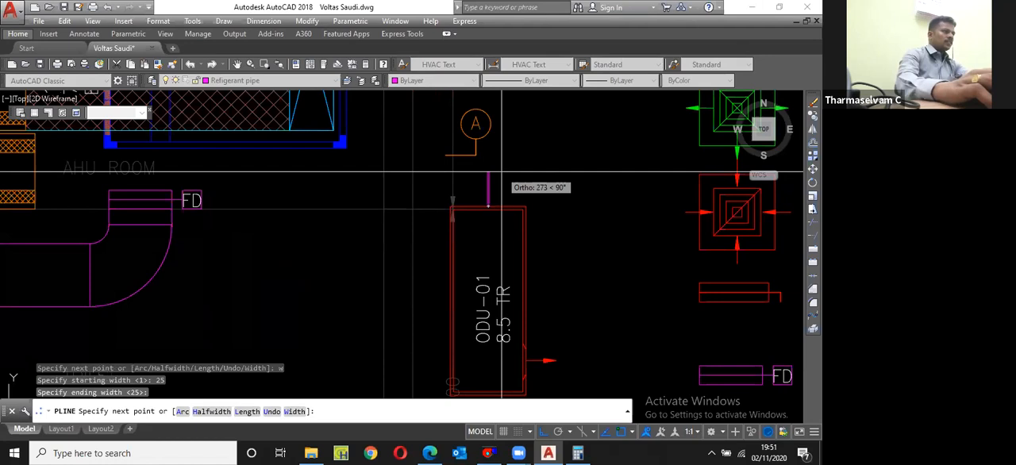
Step: Route the refrigerant pipe polyline up from ODU-01, across into the AHU room and up to the AHU's lower edge
click(490, 170)
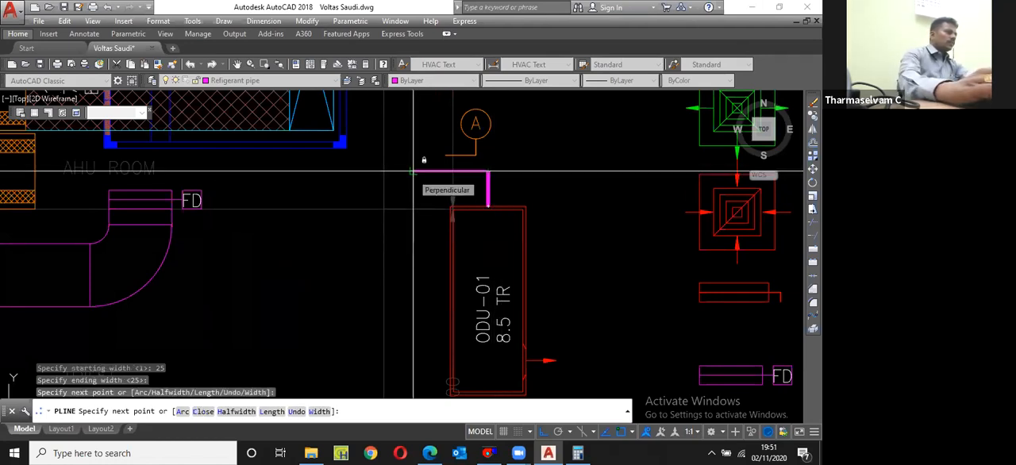
click(225, 169)
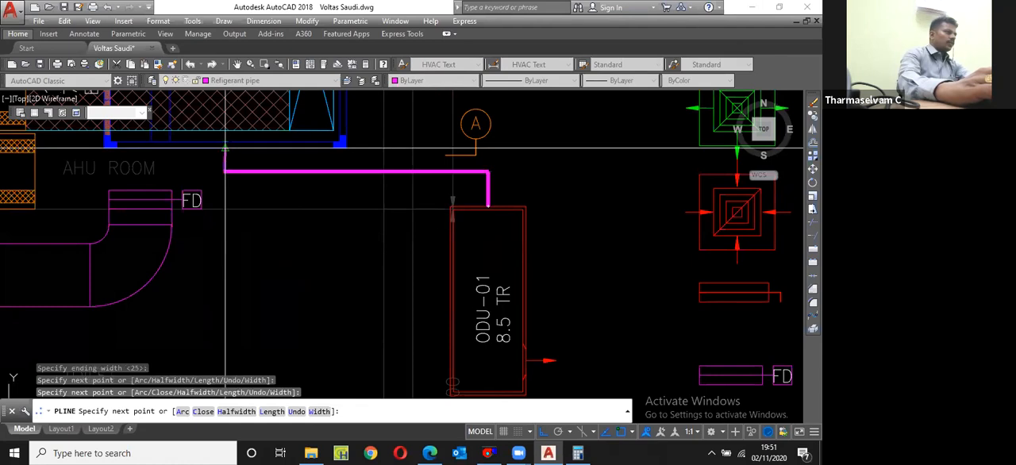
scroll(224, 143, up, 2)
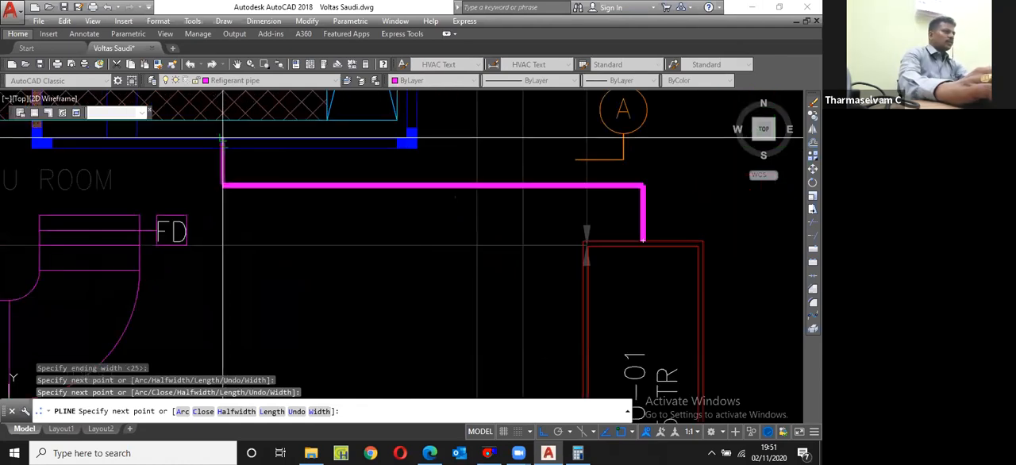
click(222, 140)
scroll(384, 125, down, 5)
key(Escape)
Step: Draw a second refrigerant pipe polyline from the top of ODU-02, up past ODU-01 and across to join the first pipe below the AHU
middle_drag(384, 125, 353, 71)
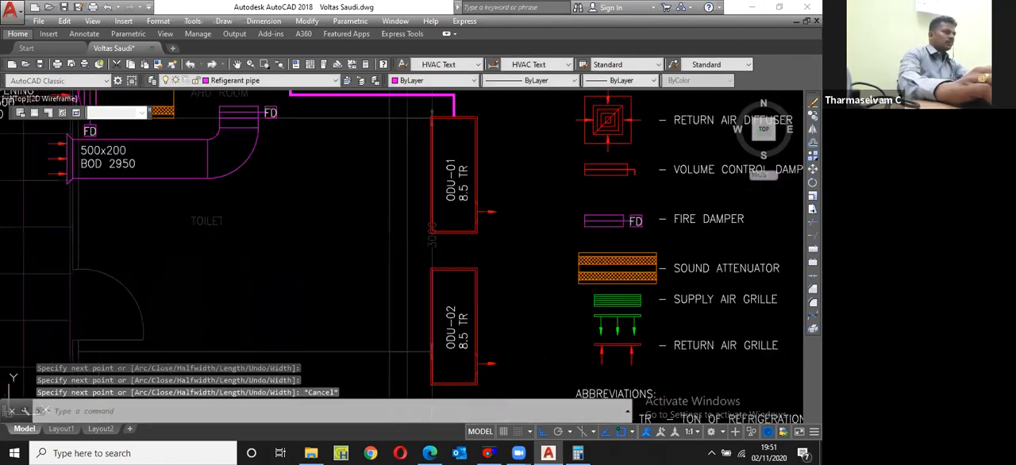
key(Return)
click(453, 267)
scroll(454, 256, up, 4)
click(449, 253)
click(346, 252)
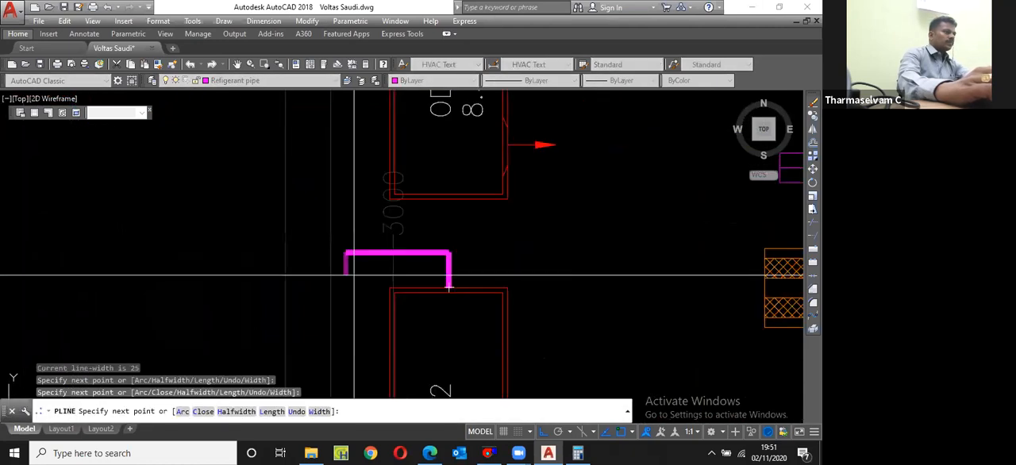
scroll(372, 196, down, 2)
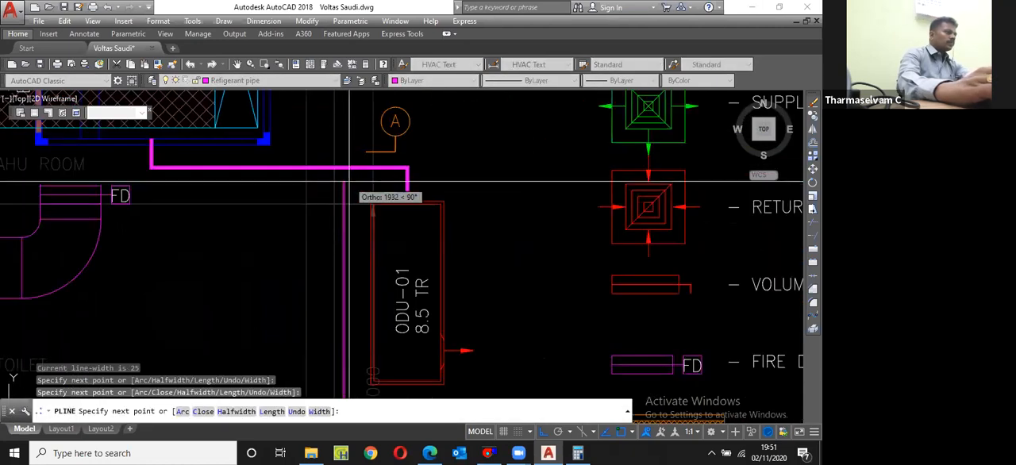
click(347, 183)
scroll(145, 188, up, 4)
scroll(159, 176, up, 2)
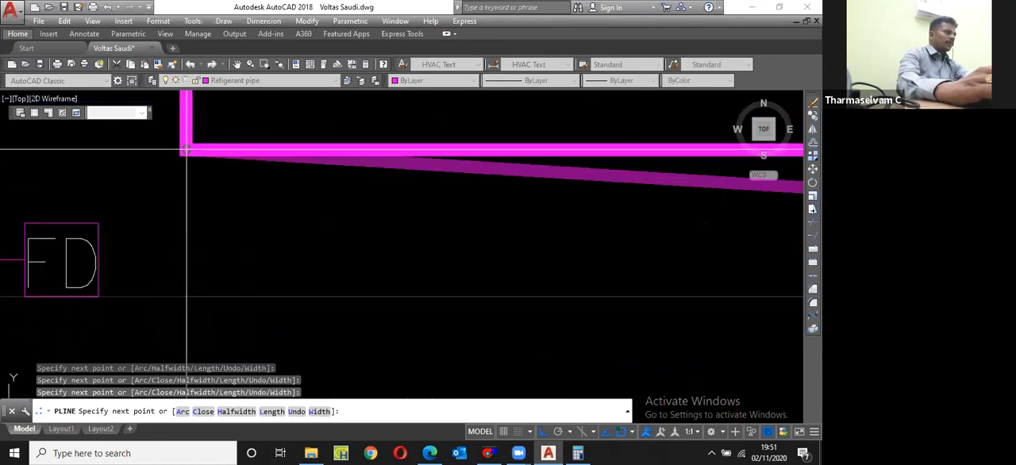
click(188, 181)
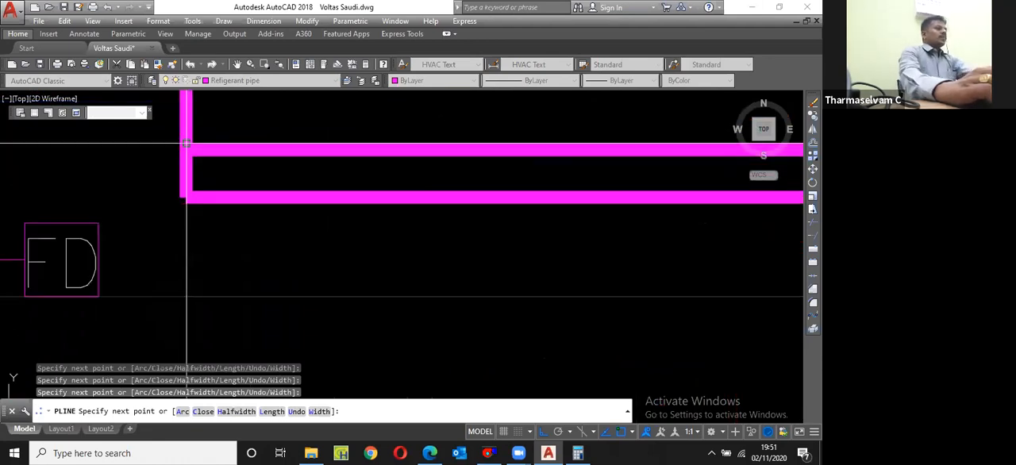
key(Escape)
scroll(419, 250, down, 5)
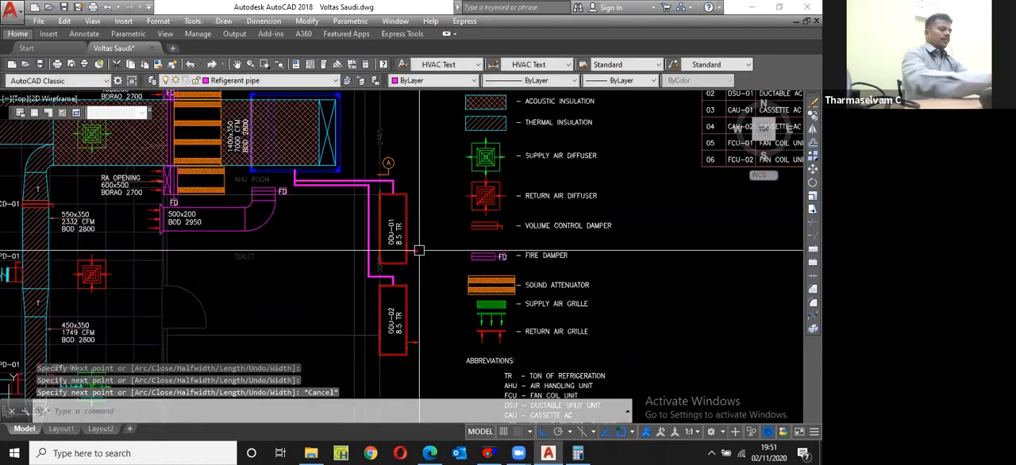
Step: Create a new layer named Drain pipe
scroll(357, 207, up, 2)
scroll(356, 208, up, 1)
text(la)
key(Return)
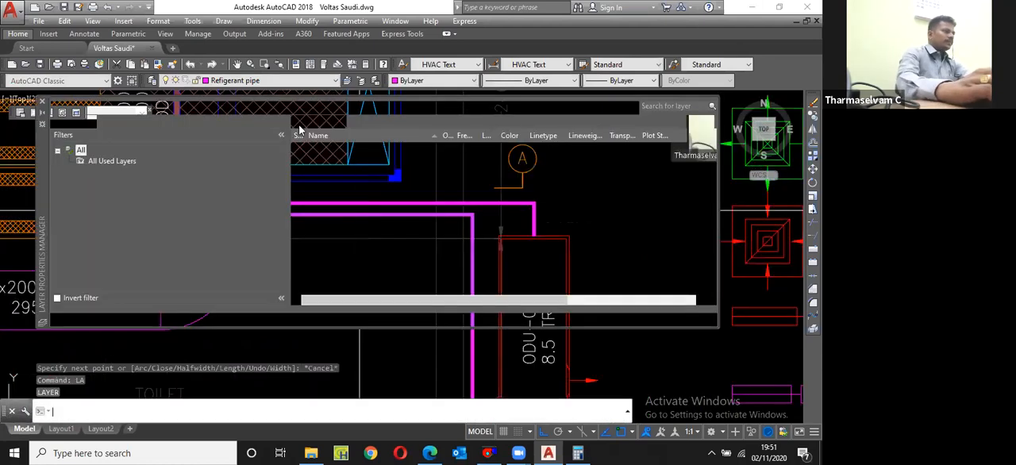
key(alt+n)
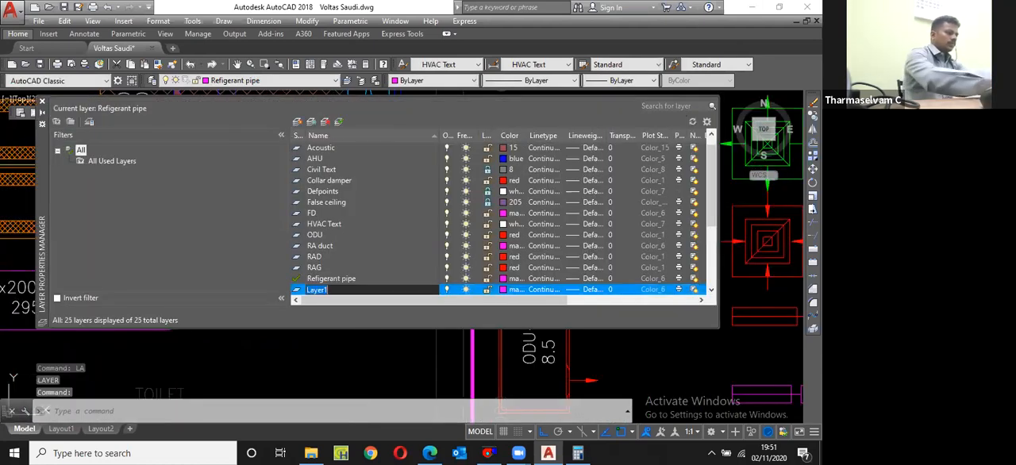
text(Drain pi)
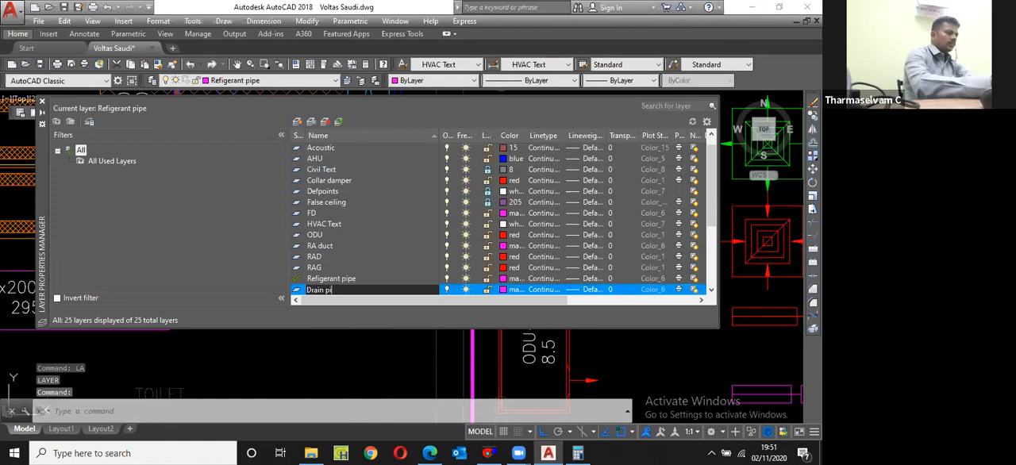
key(Return)
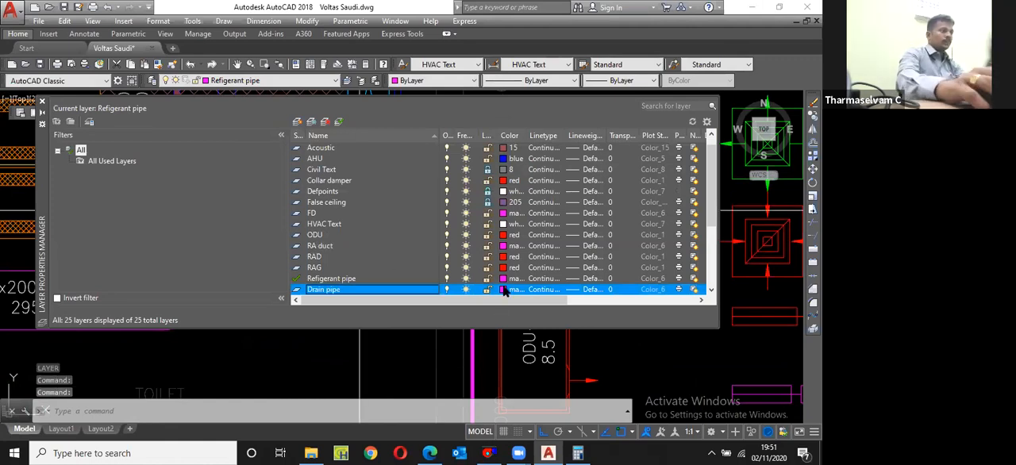
Step: Set the Drain pipe layer's colour to green and make it the current layer
click(503, 289)
click(340, 253)
key(Return)
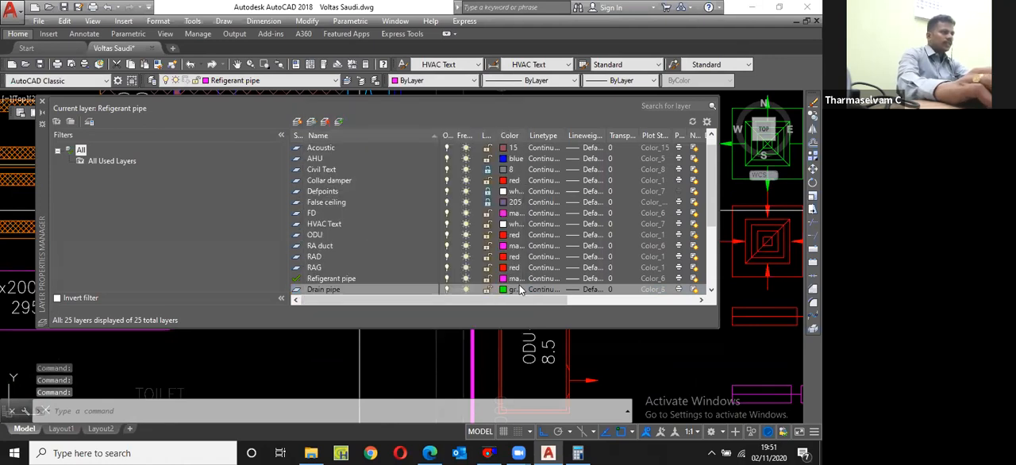
click(339, 121)
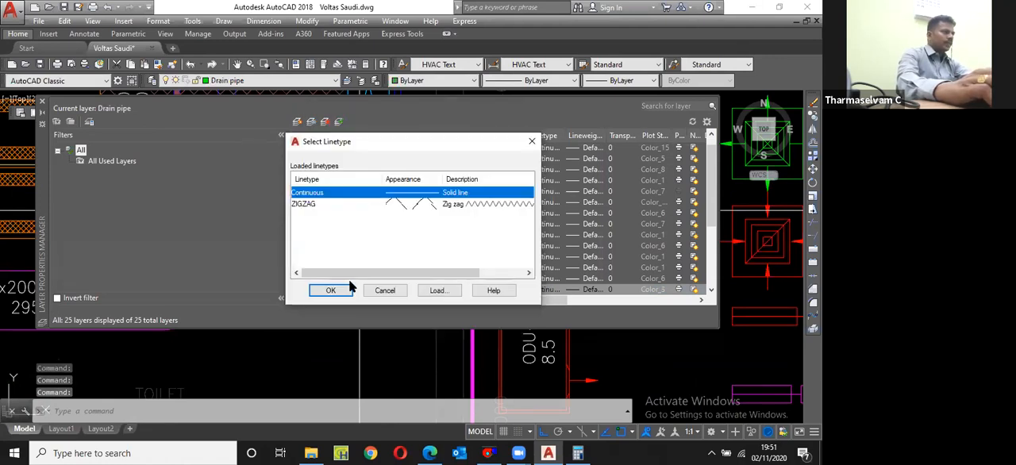
Step: Load the HIDDEN linetype from acadiso.lin and assign it to the Drain pipe layer
click(440, 291)
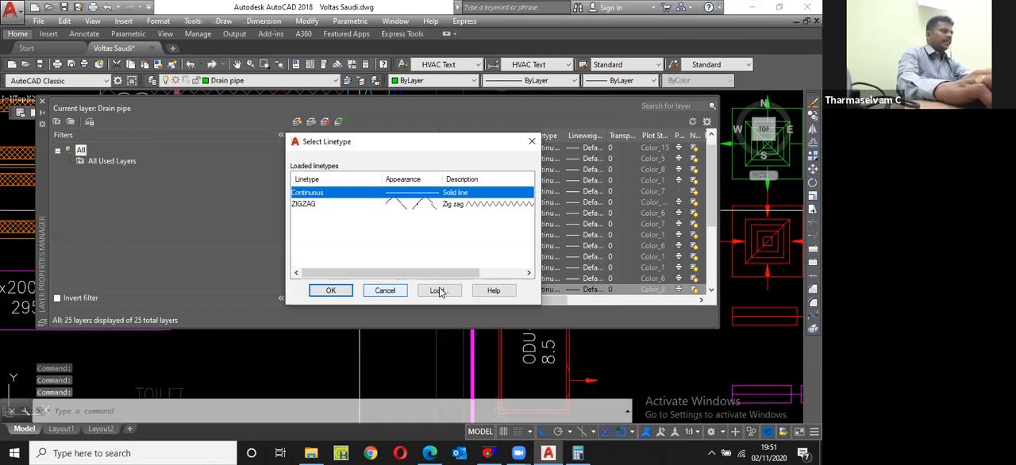
key(h)
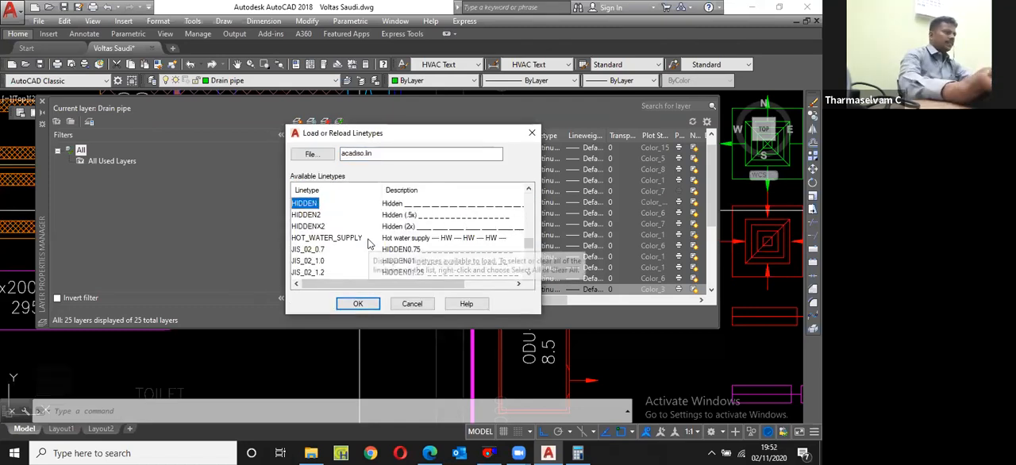
click(358, 303)
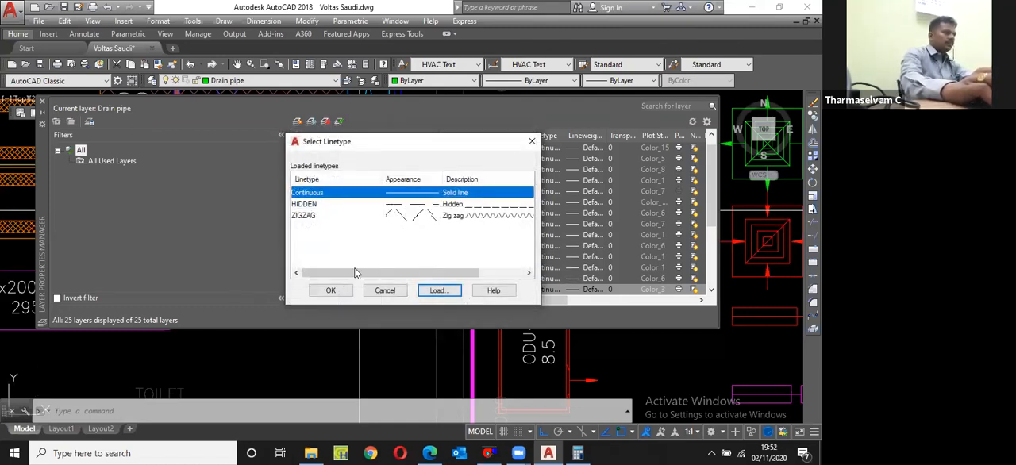
click(315, 204)
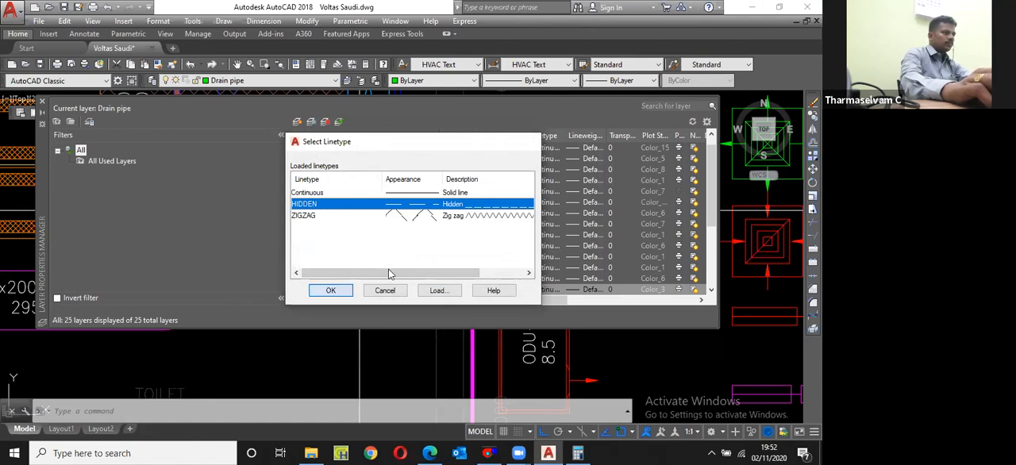
click(342, 291)
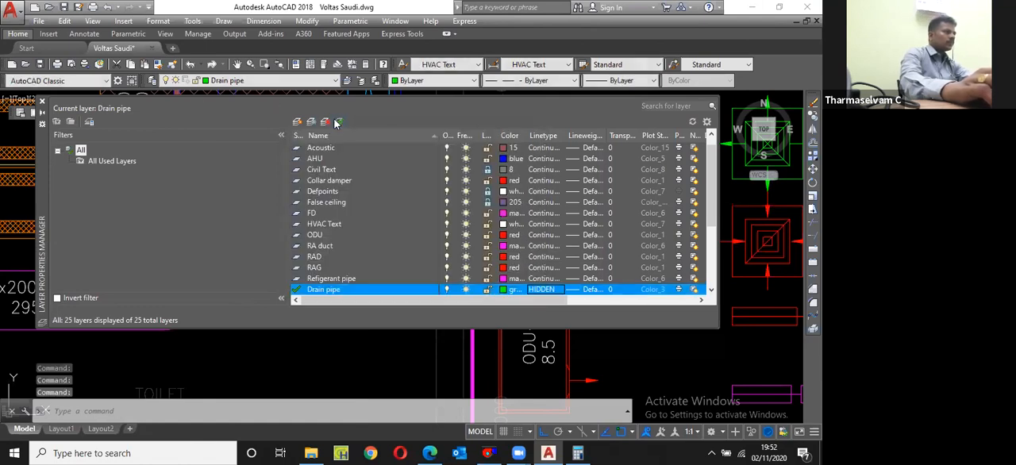
click(42, 102)
Step: Draw the drain pipe polyline from the AHU's lower edge down across the refrigerant pipes, then right beneath them to the room wall
text(pl)
key(Return)
scroll(324, 173, up, 6)
click(267, 201)
scroll(261, 257, down, 5)
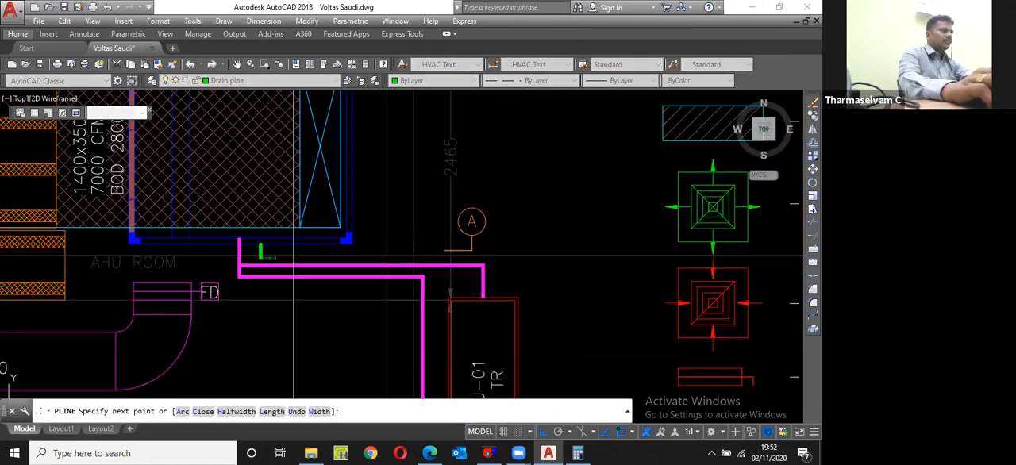
scroll(334, 263, up, 5)
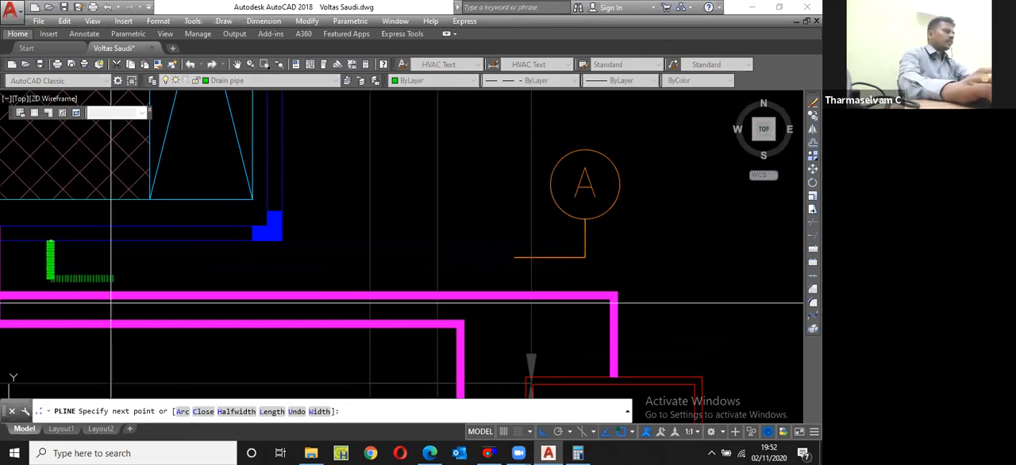
scroll(150, 230, down, 3)
scroll(146, 232, up, 2)
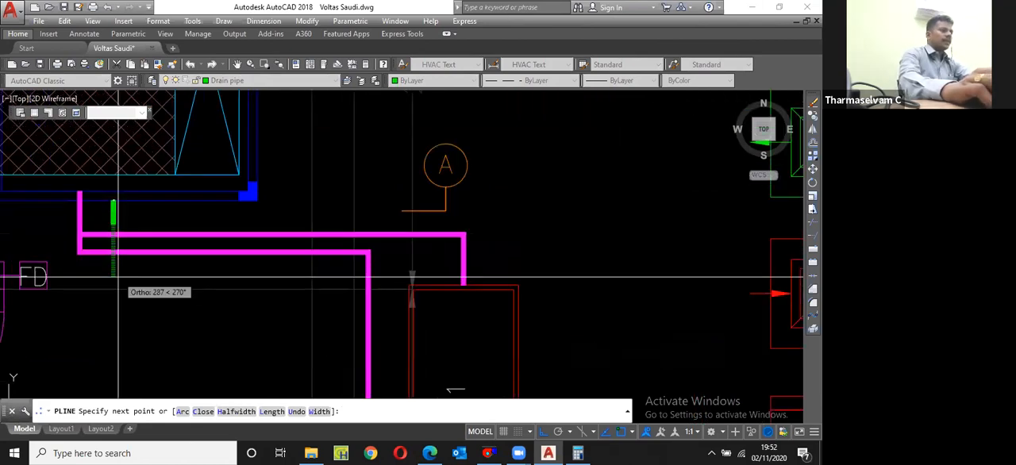
click(116, 278)
scroll(117, 277, up, 3)
scroll(116, 277, down, 2)
scroll(416, 281, up, 2)
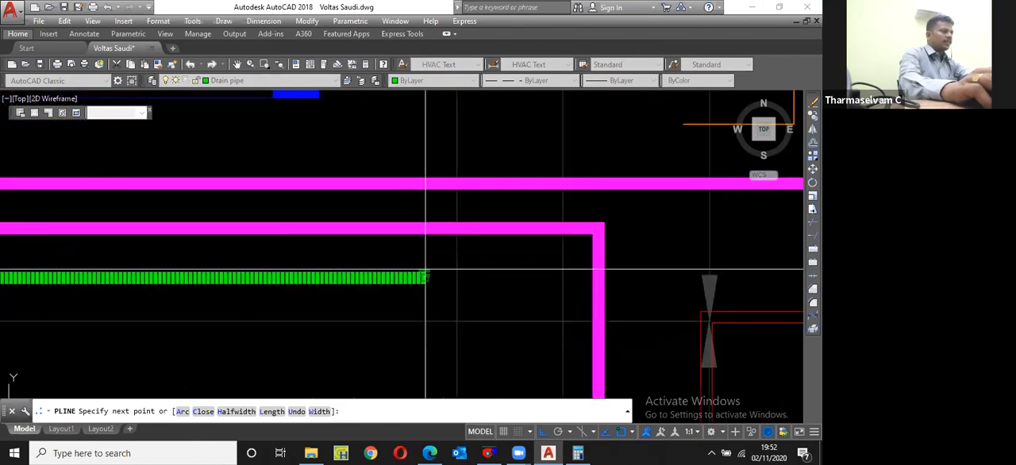
key(Return)
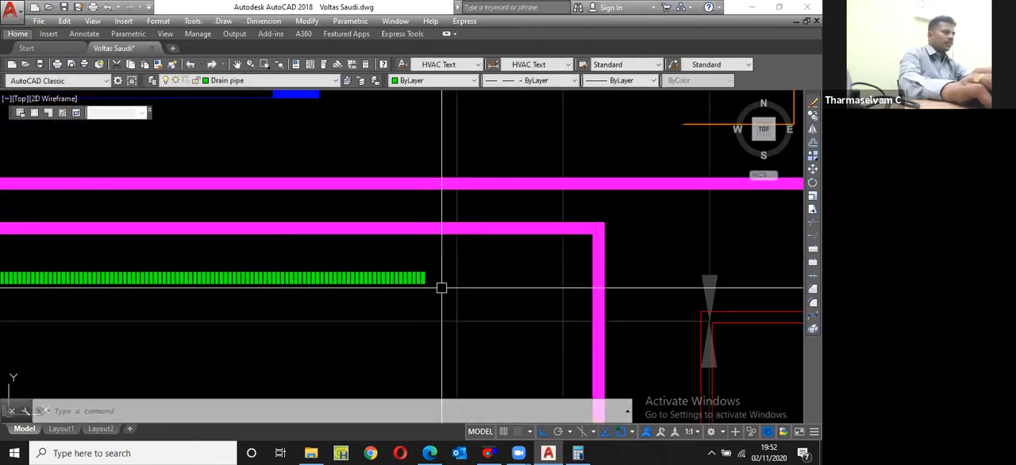
Step: Draw a small circle centred on the right end of the drain pipe
text(c)
key(Return)
click(425, 278)
click(437, 260)
scroll(440, 287, up, 2)
Step: Move the circle to just below and right of the drain pipe's end
click(437, 290)
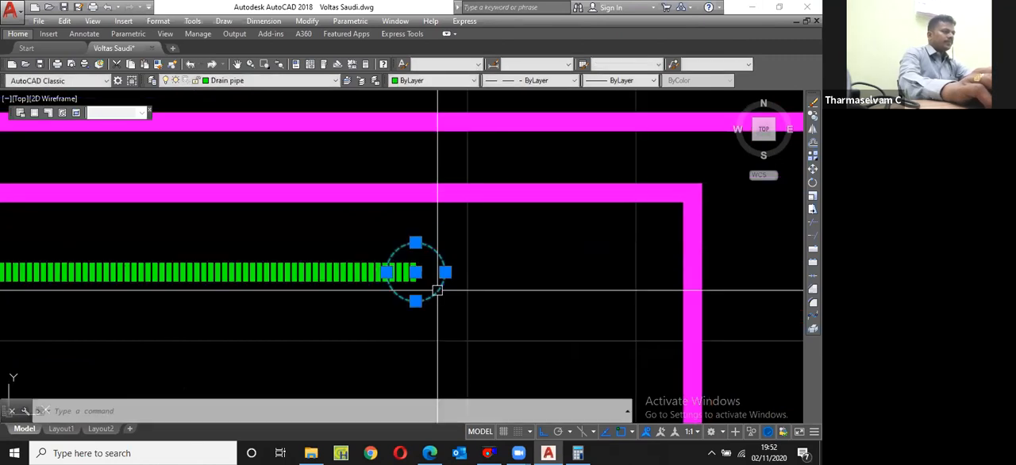
text(m)
key(Return)
click(418, 299)
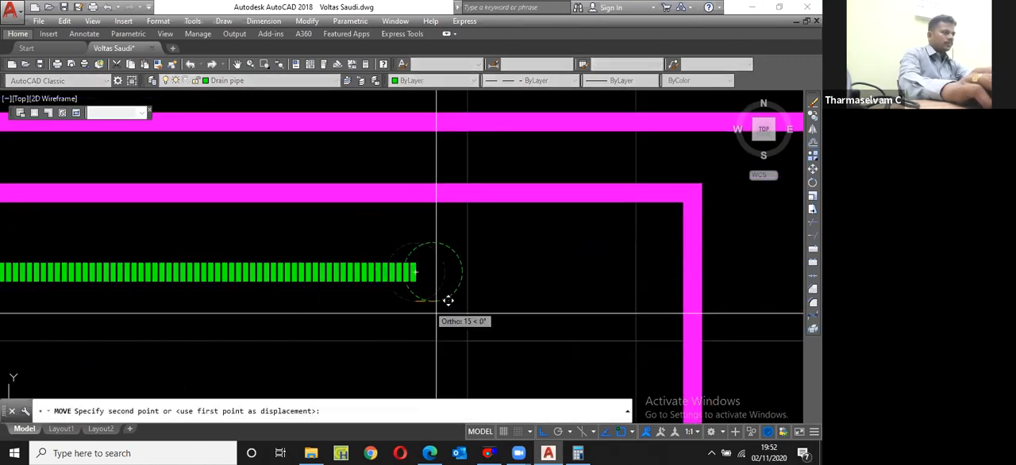
click(436, 313)
click(436, 282)
key(Escape)
Step: Draw a short slanted polyline connecting the drain pipe's end to the circle
click(415, 279)
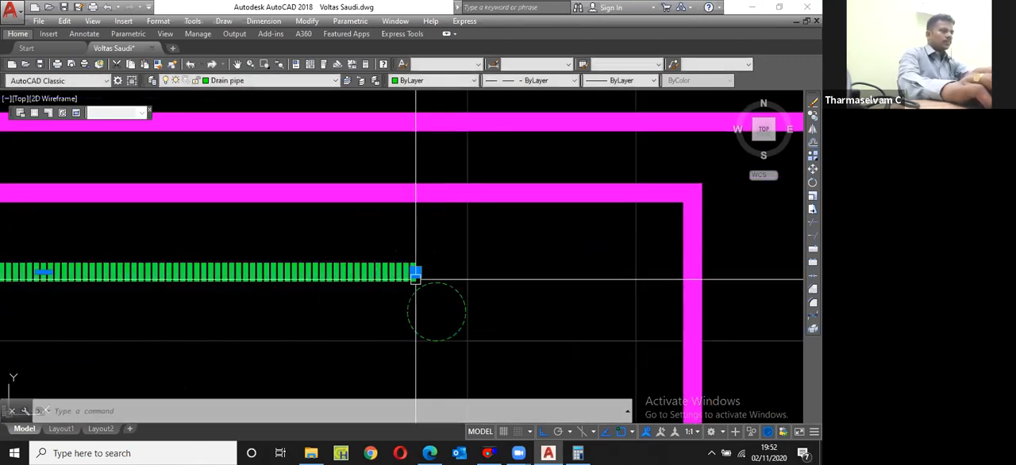
key(Escape)
text(pl)
key(Return)
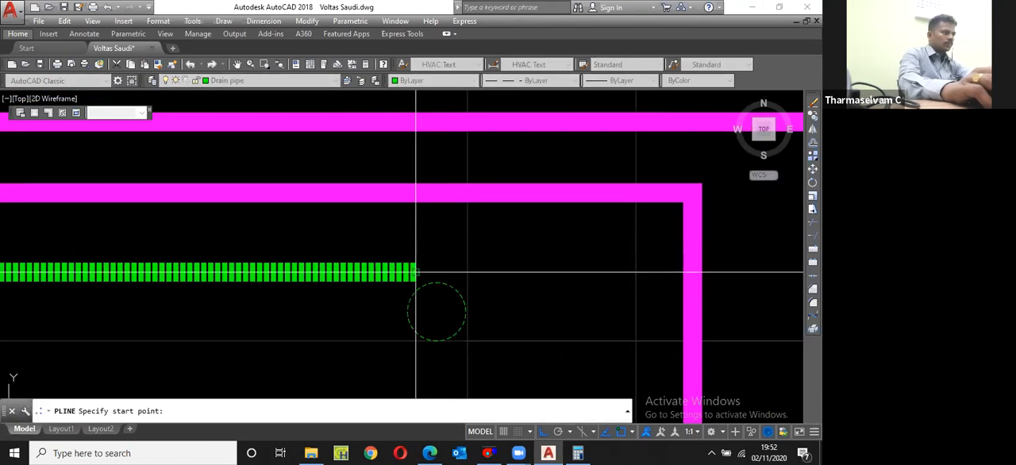
click(416, 272)
click(429, 283)
key(Return)
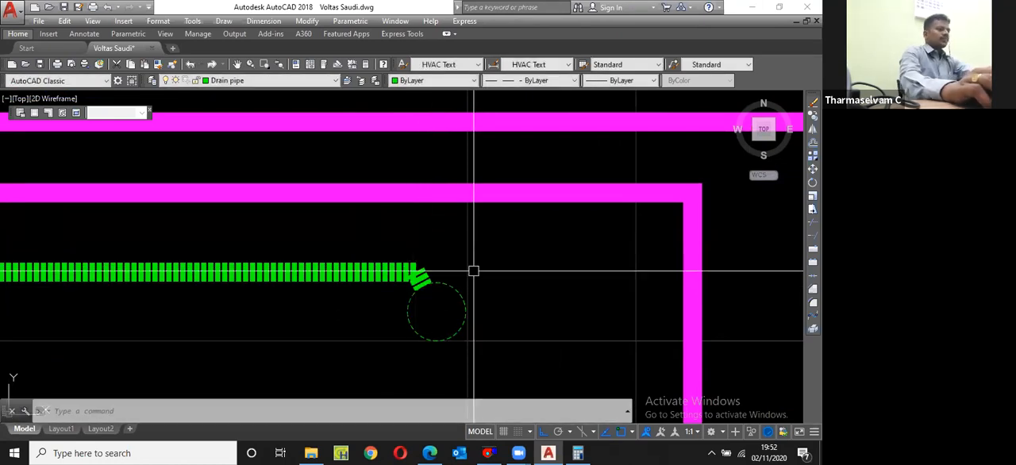
Step: Copy the ODU-02 unit with its label and arrow straight down to outside the dining hall wall, below the cassette unit
scroll(473, 271, down, 6)
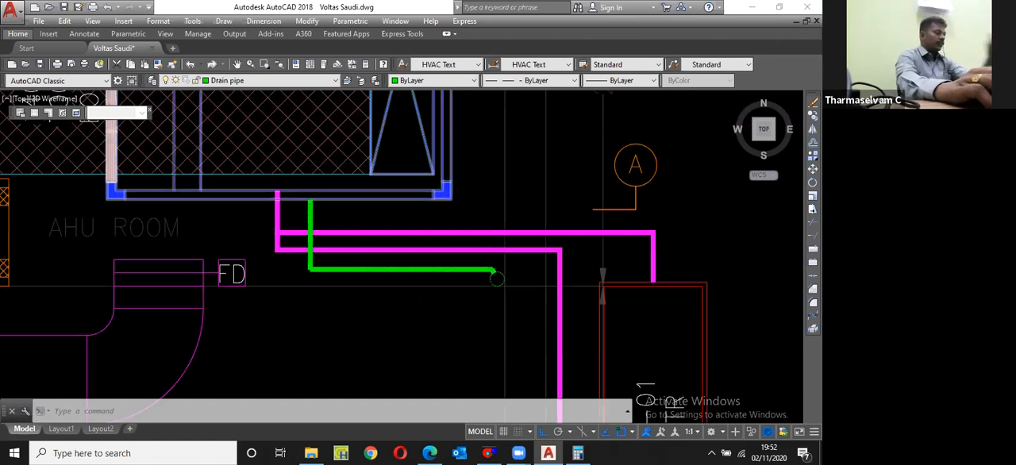
scroll(446, 216, down, 10)
scroll(474, 295, up, 6)
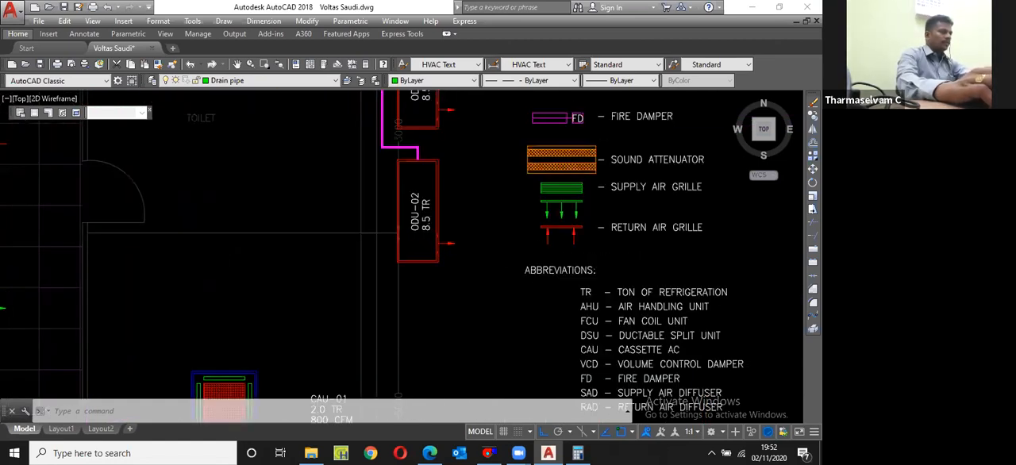
scroll(508, 293, down, 1)
scroll(410, 183, up, 1)
click(410, 158)
key(Escape)
scroll(426, 143, up, 2)
click(404, 195)
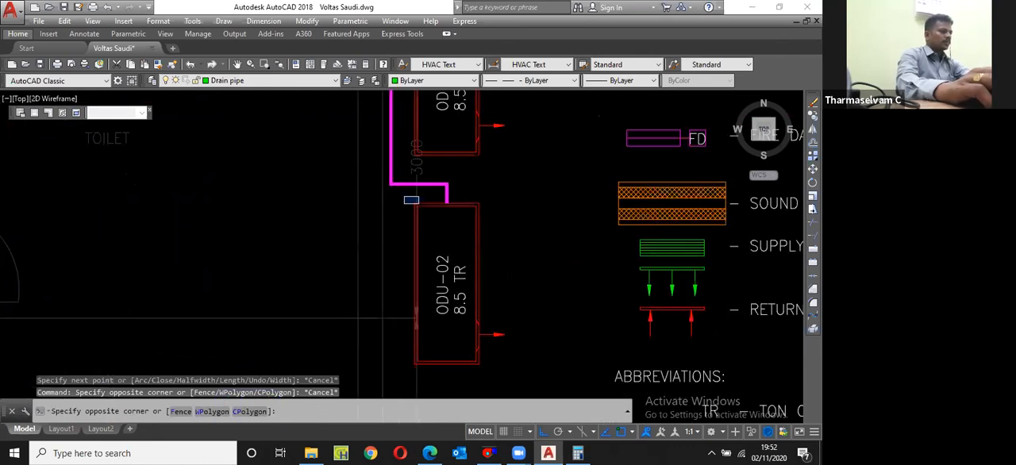
scroll(479, 263, down, 3)
click(490, 297)
text(c)
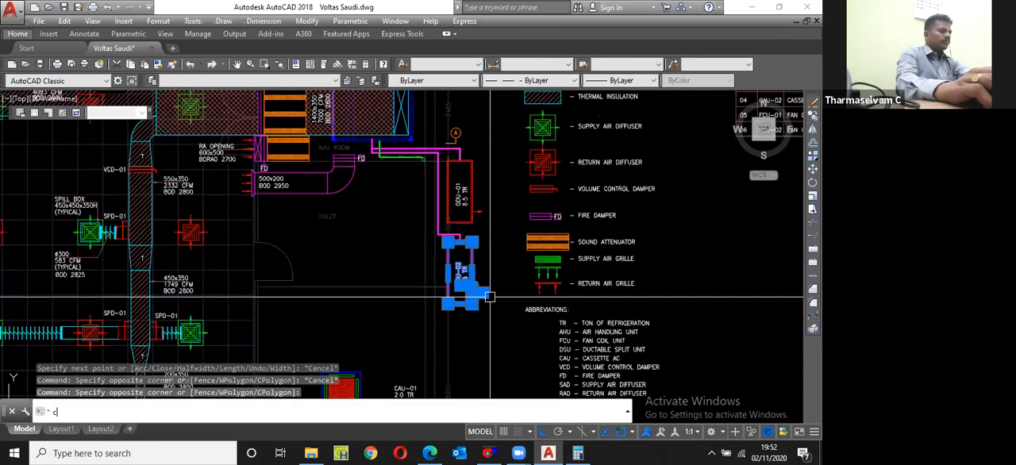
text(p)
key(Return)
click(490, 297)
scroll(485, 341, down, 2)
scroll(487, 354, up, 2)
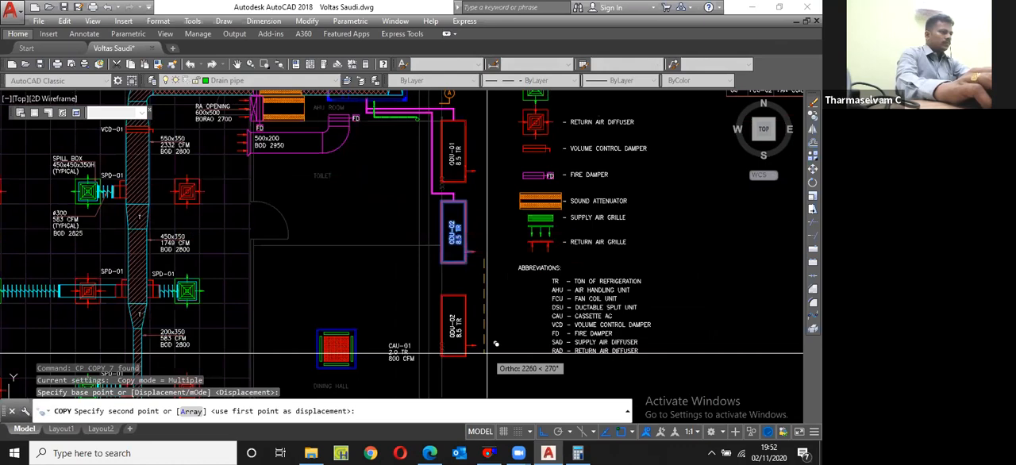
scroll(495, 343, down, 2)
click(487, 364)
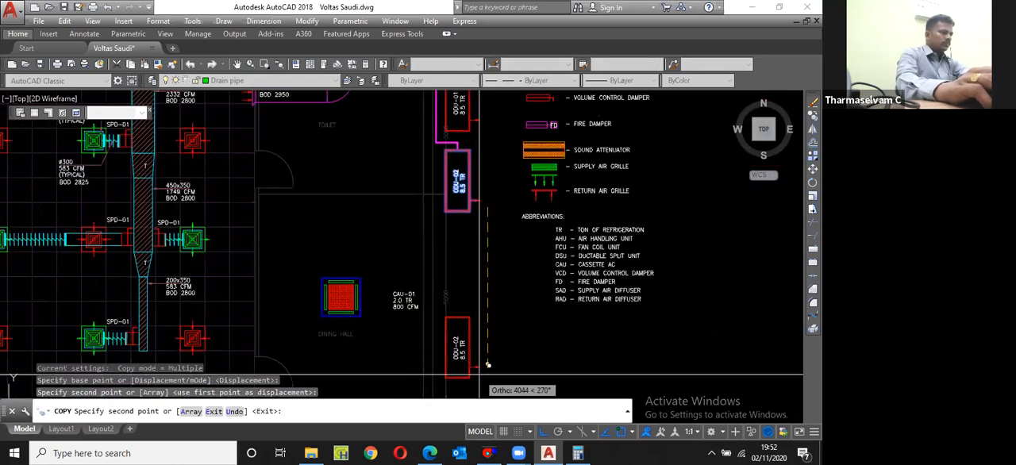
key(Escape)
Step: Shorten the copied outdoor unit by stretching its upper edge 600 mm downward
middle_drag(480, 375, 478, 331)
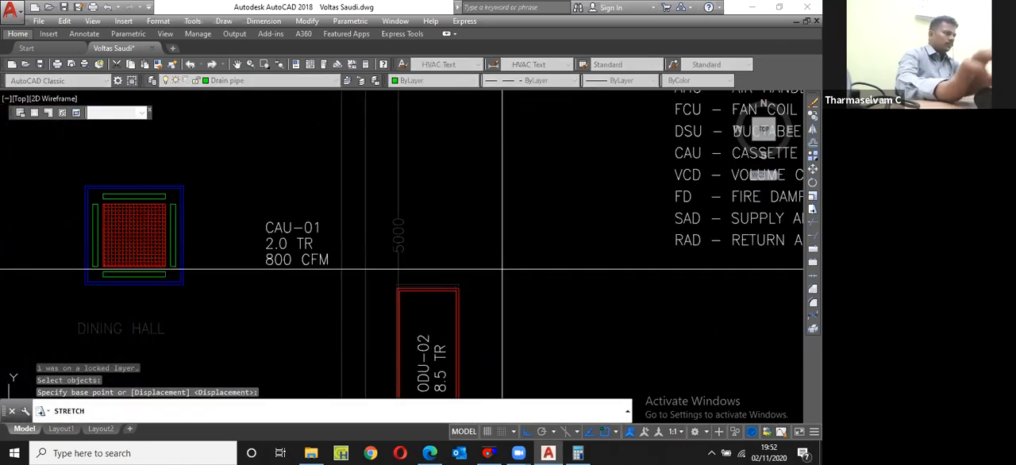
click(502, 274)
text(600)
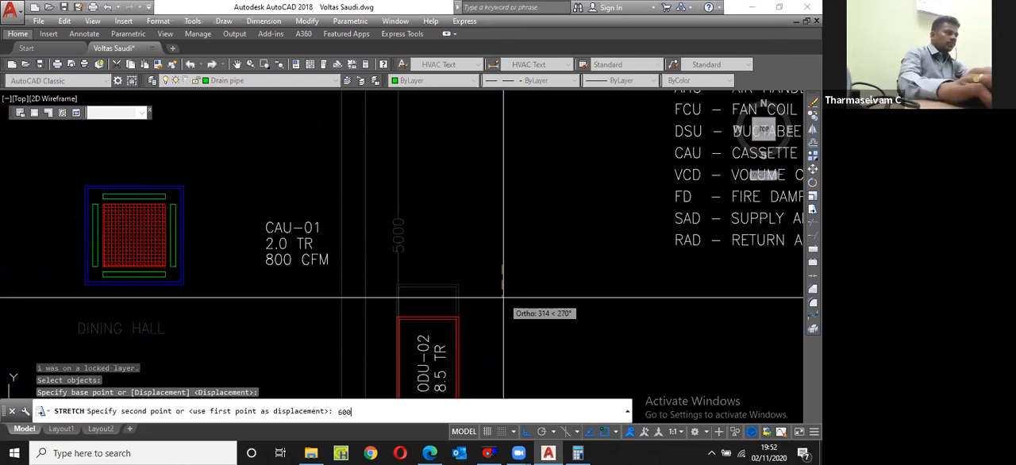
key(Return)
scroll(447, 254, down, 5)
scroll(452, 313, up, 5)
Step: Narrow the copied outdoor unit by stretching its right side, including the arrow, 200 mm to the left
text(s)
key(Return)
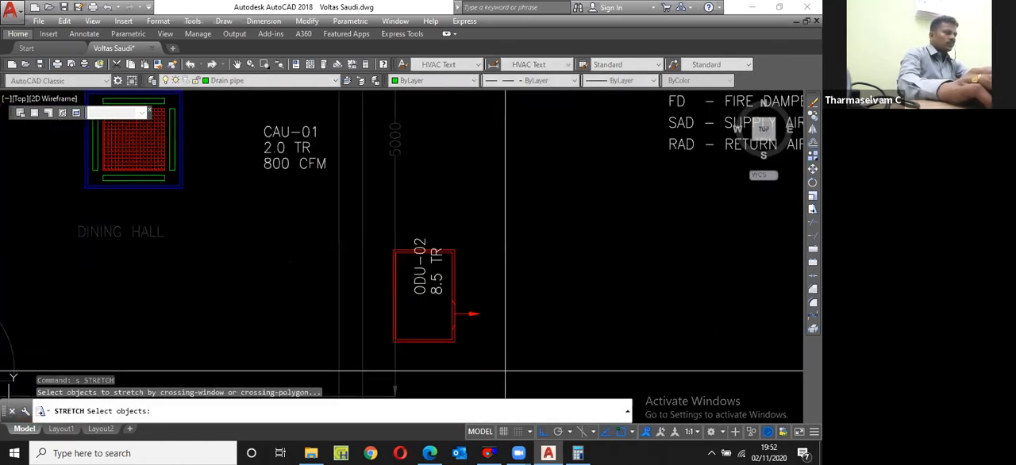
click(504, 369)
click(445, 224)
key(Return)
click(521, 241)
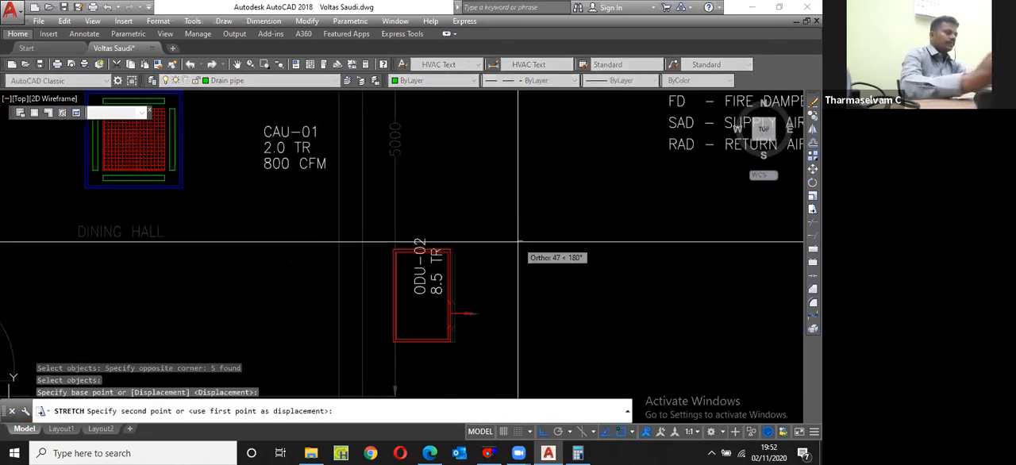
text(200)
key(Return)
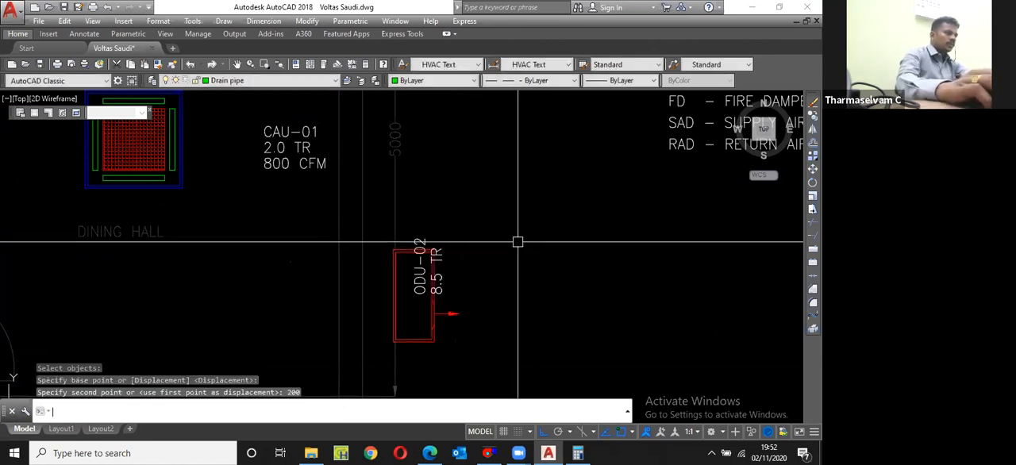
Step: Move the copied unit's two label texts down and left so they fit inside the shortened outline
click(414, 283)
scroll(417, 285, up, 2)
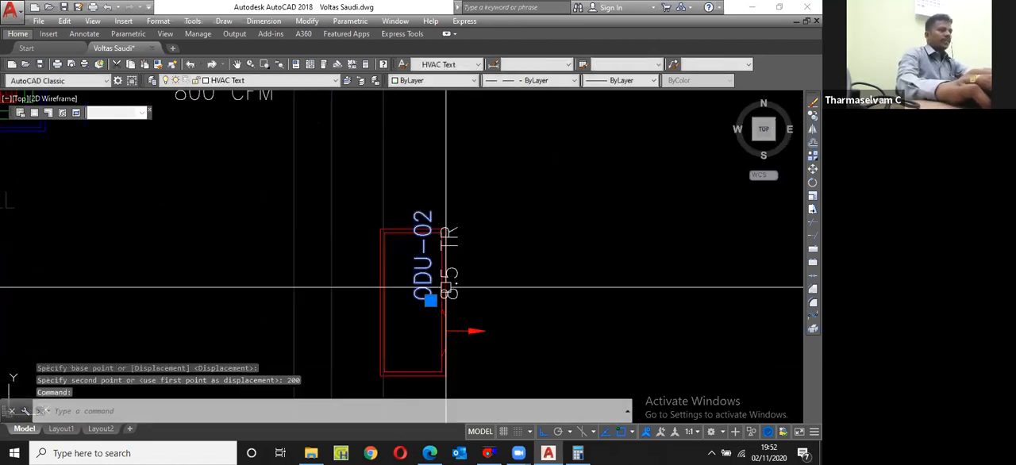
scroll(485, 254, down, 2)
text(m)
key(Return)
click(488, 255)
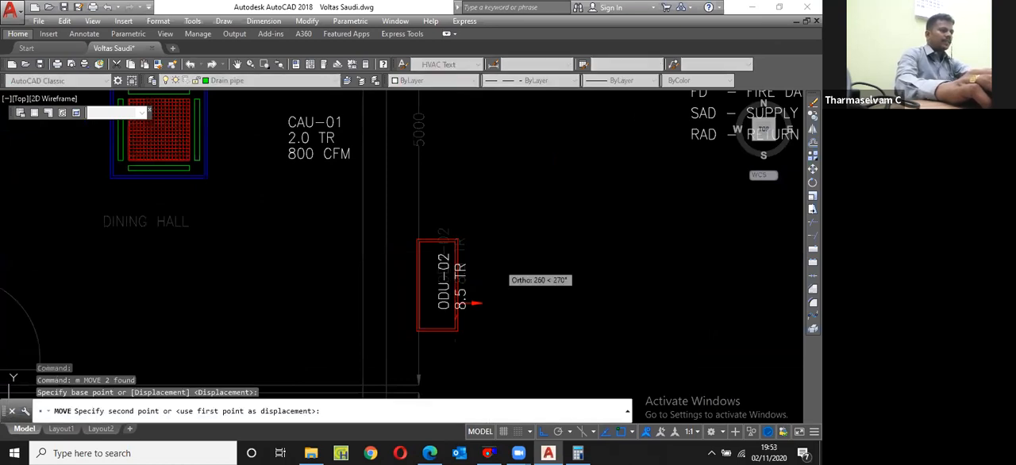
key(Escape)
key(Return)
text(p)
key(Return)
key(Return)
click(542, 249)
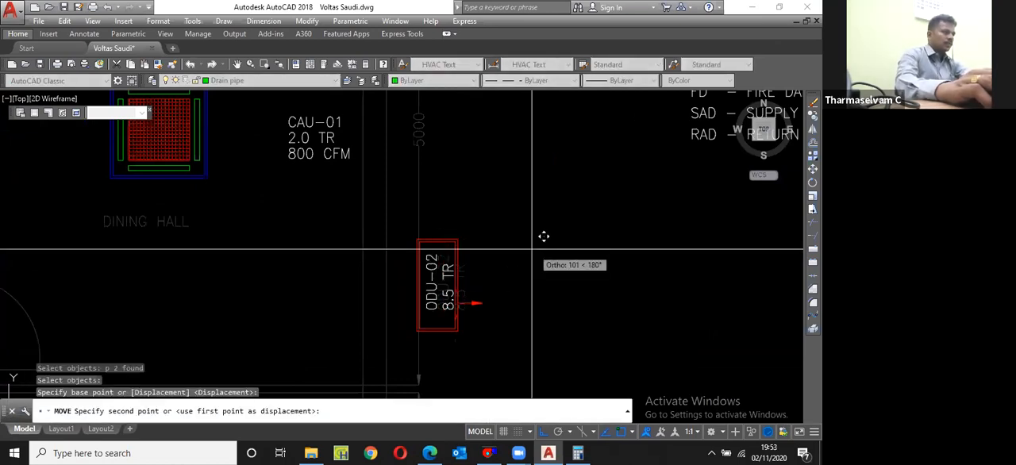
scroll(543, 235, up, 2)
Step: Change the copied unit's label texts to ODU-03 and 2.0 TR
click(499, 306)
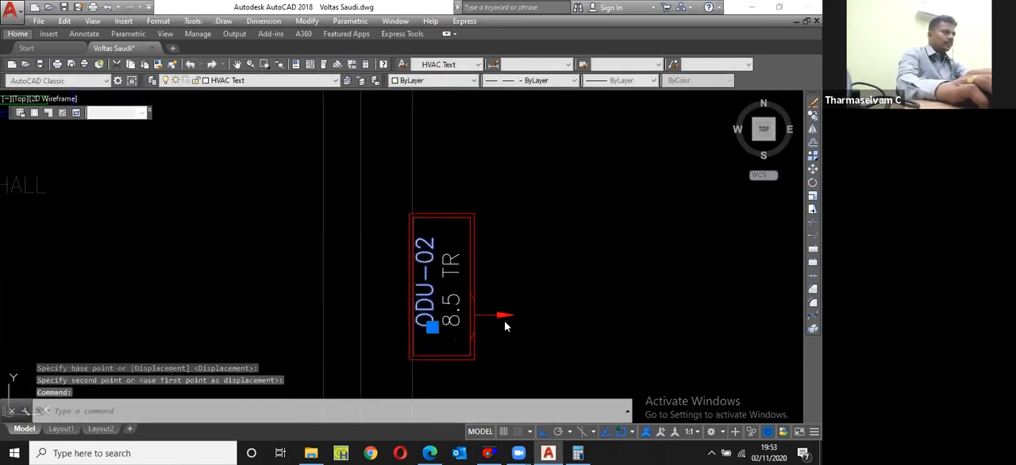
text(ed)
key(Return)
text(ODU-03)
key(Return)
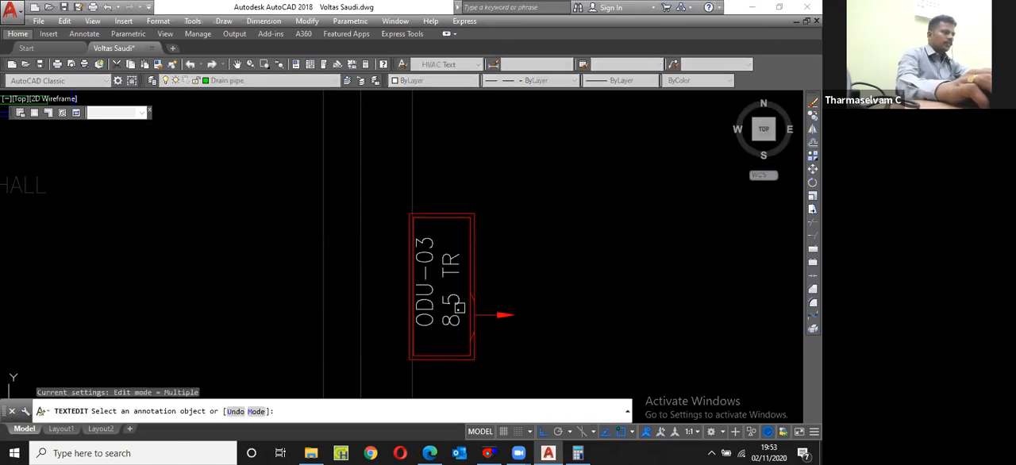
click(459, 331)
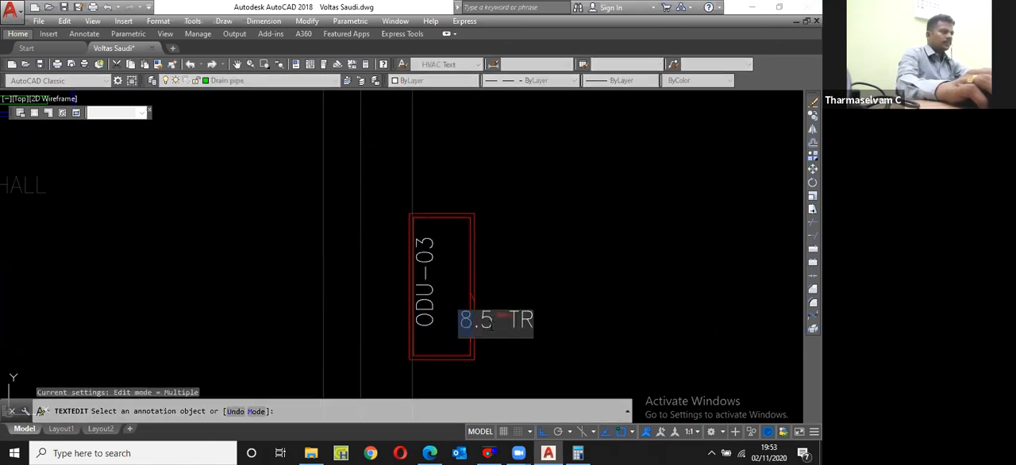
text(2)
key(Right)
key(Delete)
text(0)
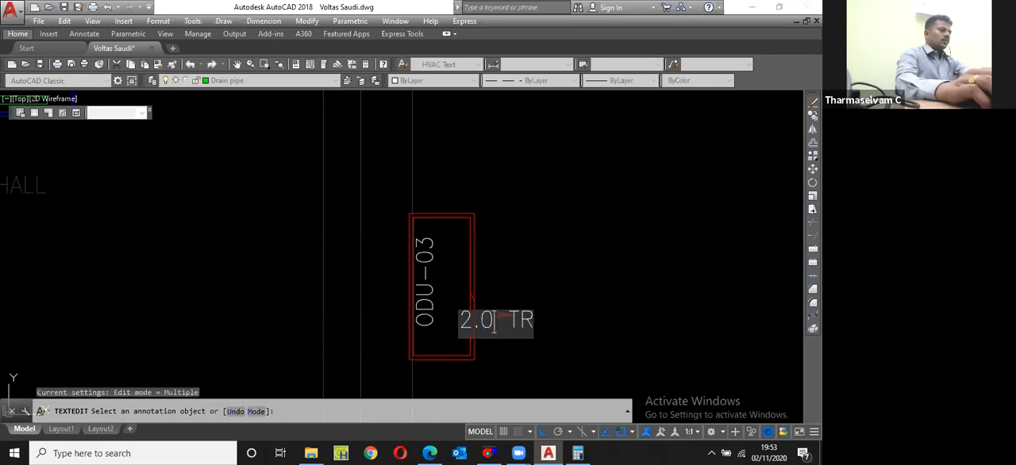
Step: Move the whole ODU-03 unit slightly upward along the outer wall
scroll(494, 321, down, 2)
click(444, 241)
click(551, 296)
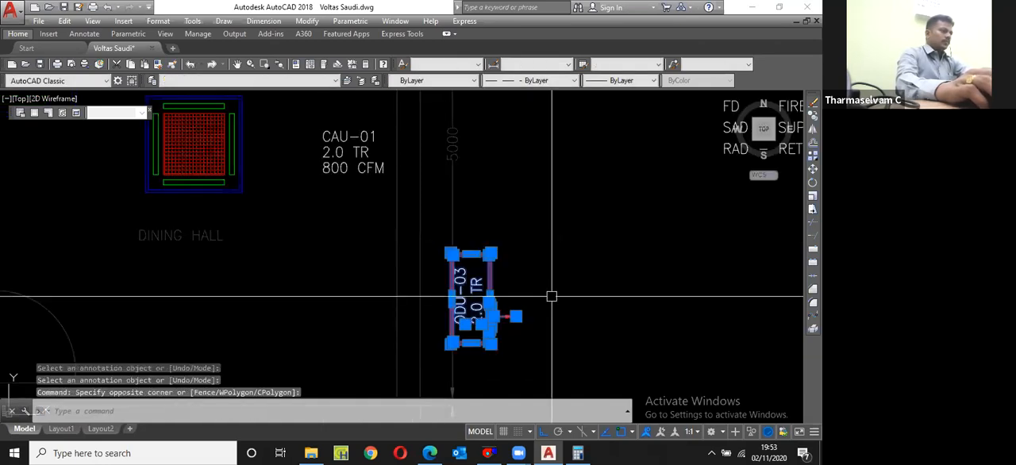
text(m)
key(space)
click(573, 264)
click(573, 251)
Step: Draw a polyline pipe from the top of ODU-03 upward, then left to the right edge of cassette unit CAU-01
text(pl)
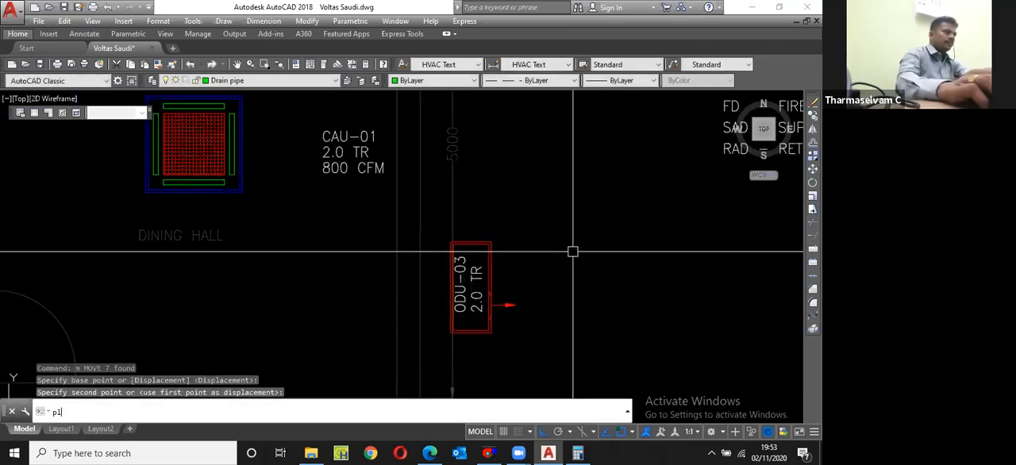
key(space)
scroll(483, 228, up, 2)
click(471, 242)
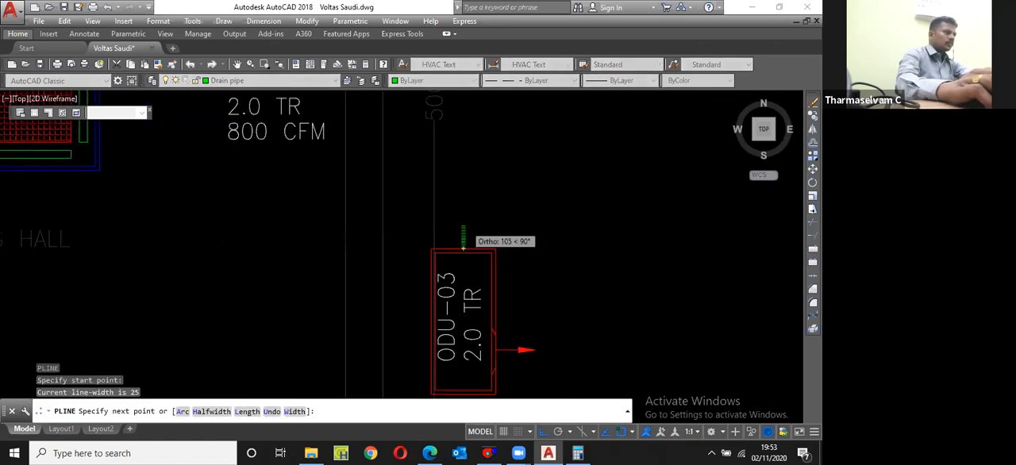
scroll(465, 226, down, 2)
click(472, 175)
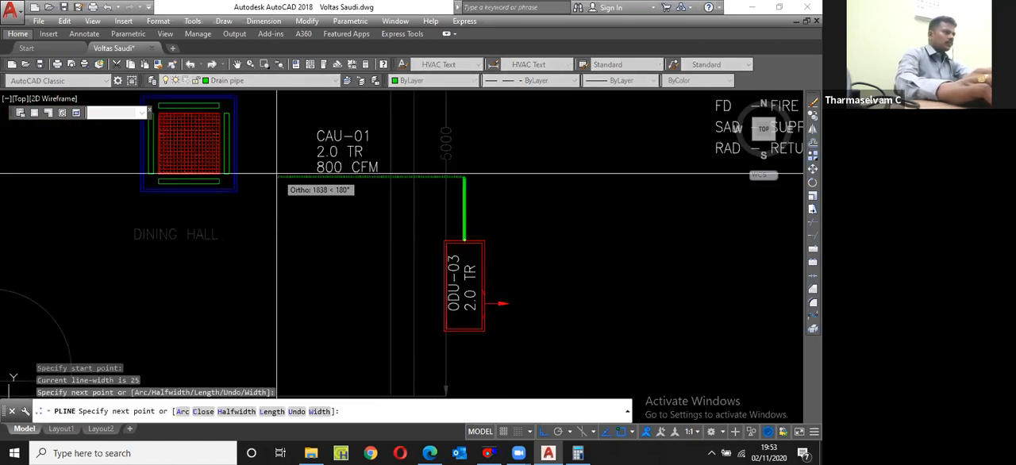
click(236, 175)
key(Escape)
Step: Match the new CAU-01 to ODU-03 pipe's properties to the existing magenta refrigerant pipe
scroll(242, 171, down, 1)
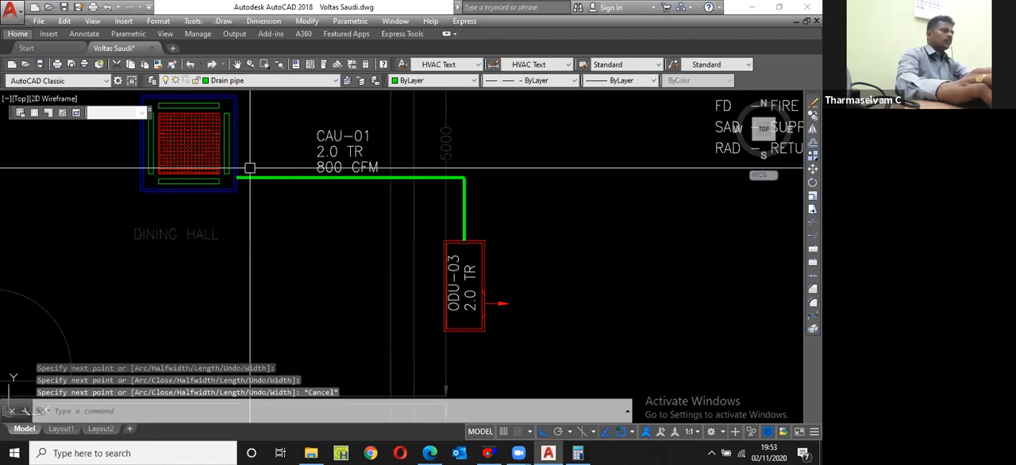
scroll(383, 235, down, 1)
scroll(383, 235, down, 3)
text(ma)
key(space)
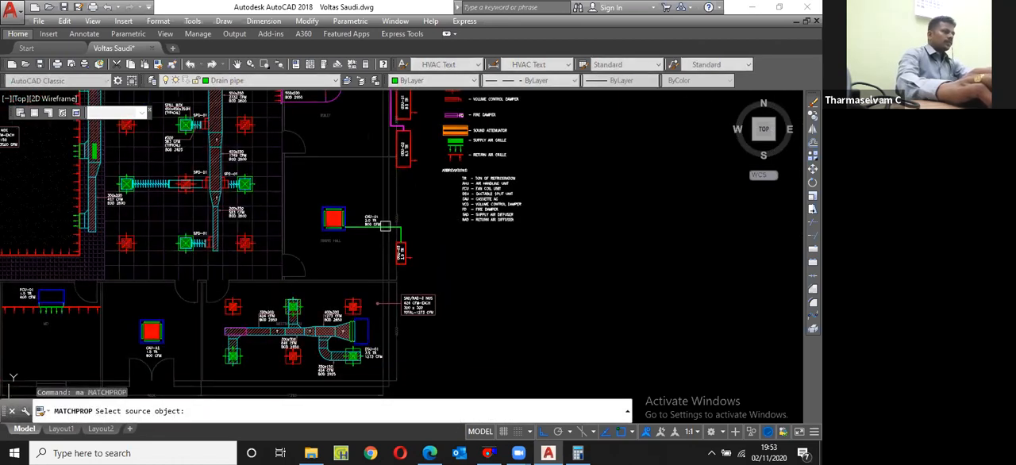
scroll(385, 227, up, 2)
click(380, 134)
scroll(380, 134, down, 1)
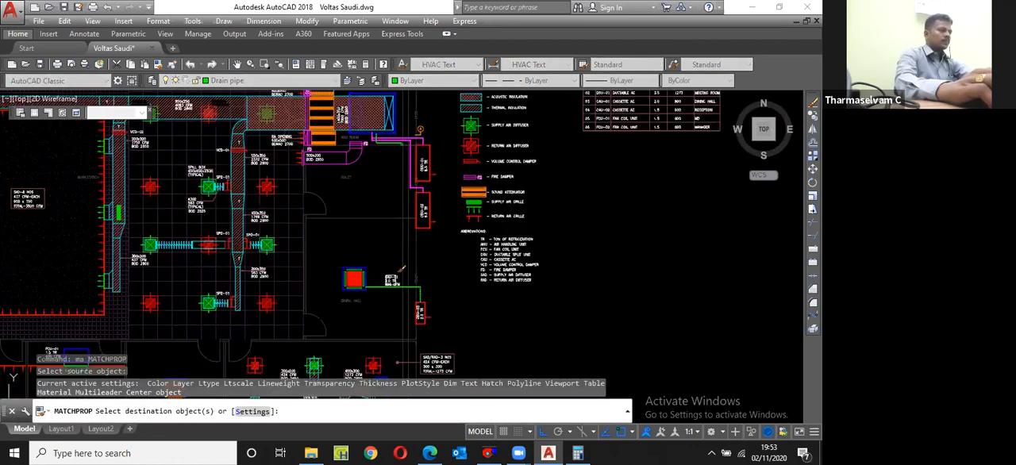
scroll(356, 272, up, 3)
key(Escape)
Step: Draw a drain pipe polyline from CAU-01's right edge, just below the refrigerant pipe, horizontally to the dining hall's outer wall
text(p)
key(space)
scroll(331, 269, up, 5)
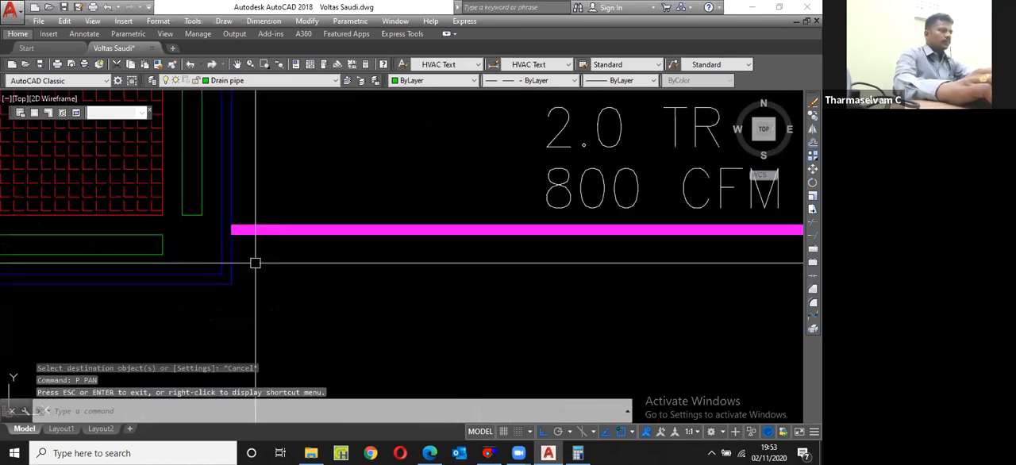
key(Escape)
text(pl)
key(space)
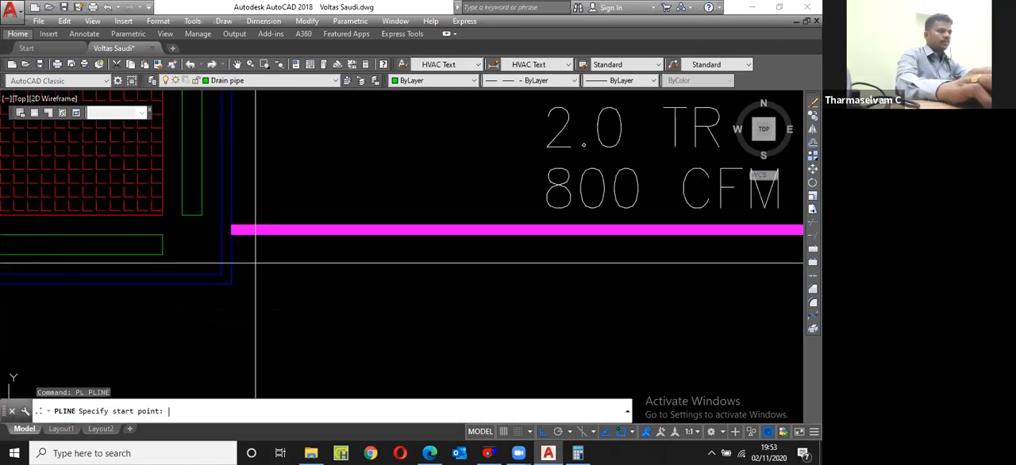
click(232, 264)
scroll(567, 277, down, 2)
scroll(566, 274, up, 3)
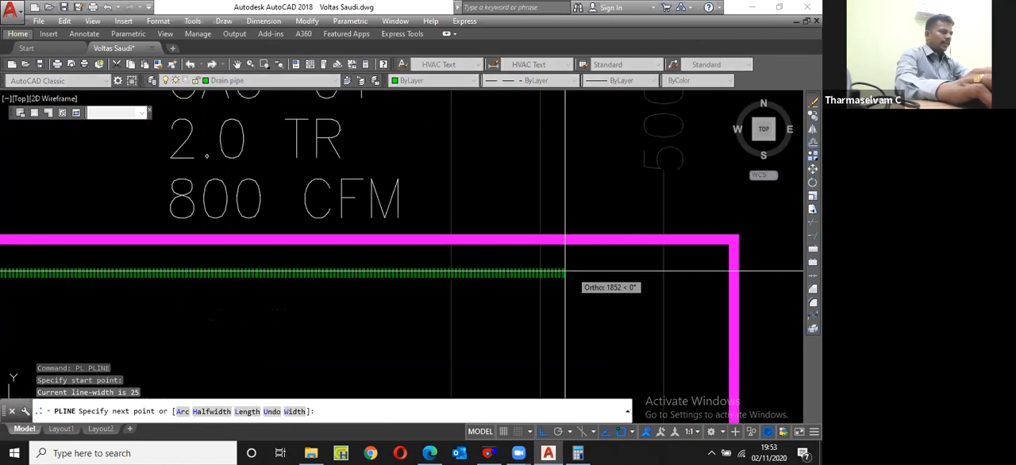
click(540, 274)
key(space)
Step: Draw a 25 mm diameter circle centred on the right end of the CAU-01 drain pipe
text(c)
key(space)
click(542, 274)
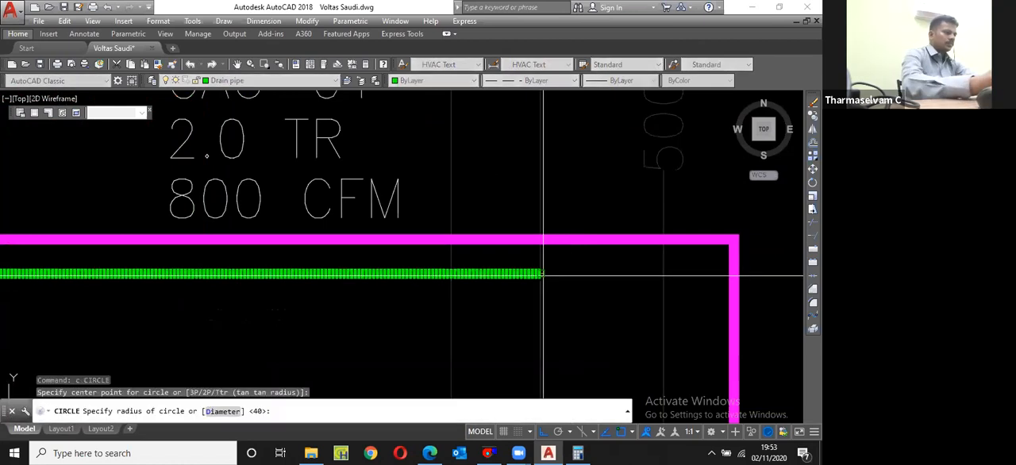
text(d)
Step: Move the circle right by its radius so its left edge touches the drain pipe's end
key(space)
text(25)
key(Return)
scroll(552, 274, up, 5)
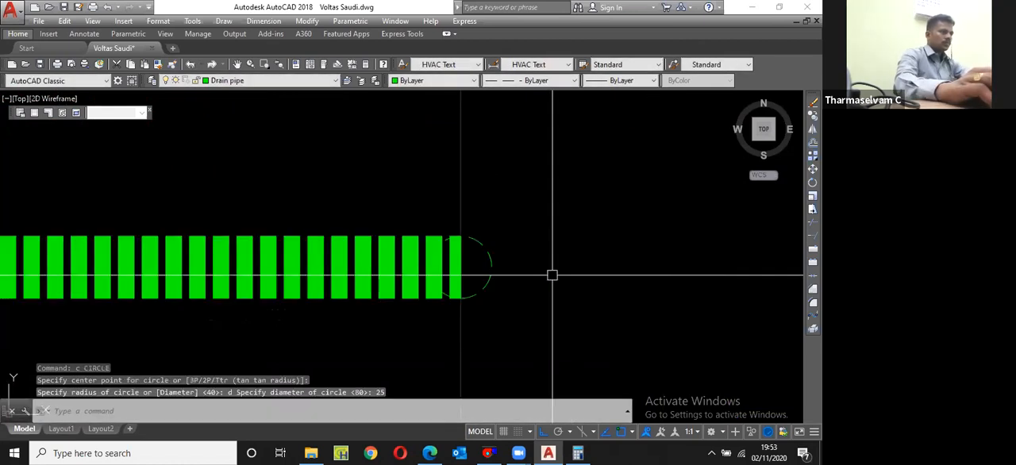
scroll(486, 274, down, 2)
click(488, 273)
text(m)
key(space)
scroll(482, 288, down, 2)
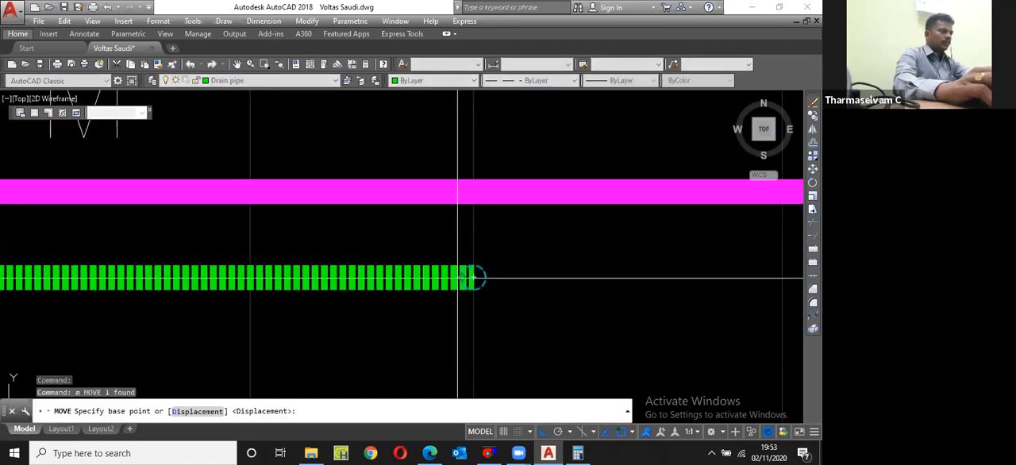
click(461, 277)
click(474, 277)
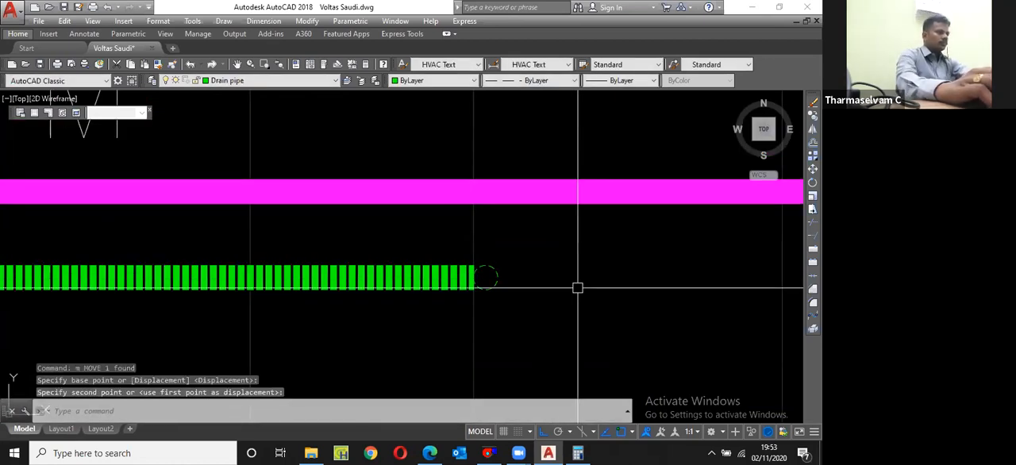
Step: Copy the dining hall's outdoor unit ODU-03 with its label and arrow straight down, outside the meeting room's outer wall
scroll(577, 288, down, 10)
scroll(517, 303, down, 4)
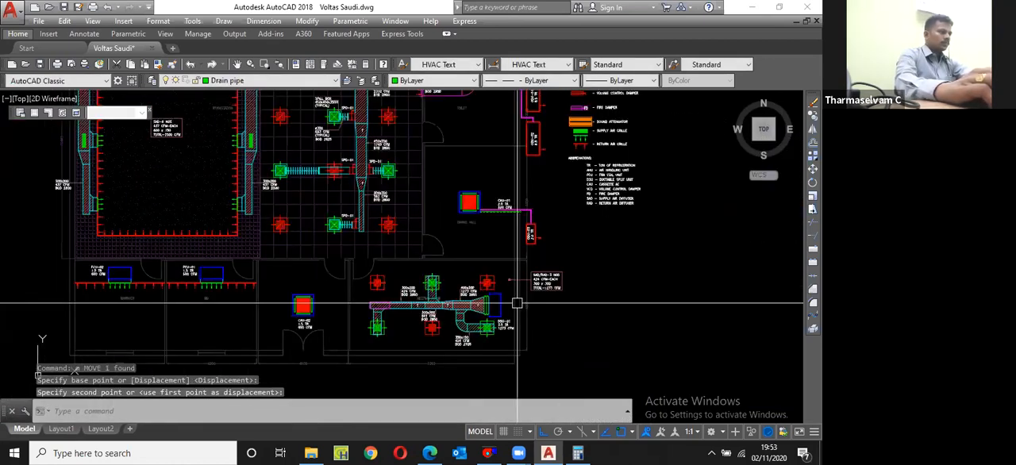
scroll(516, 304, up, 5)
scroll(528, 218, up, 5)
click(415, 326)
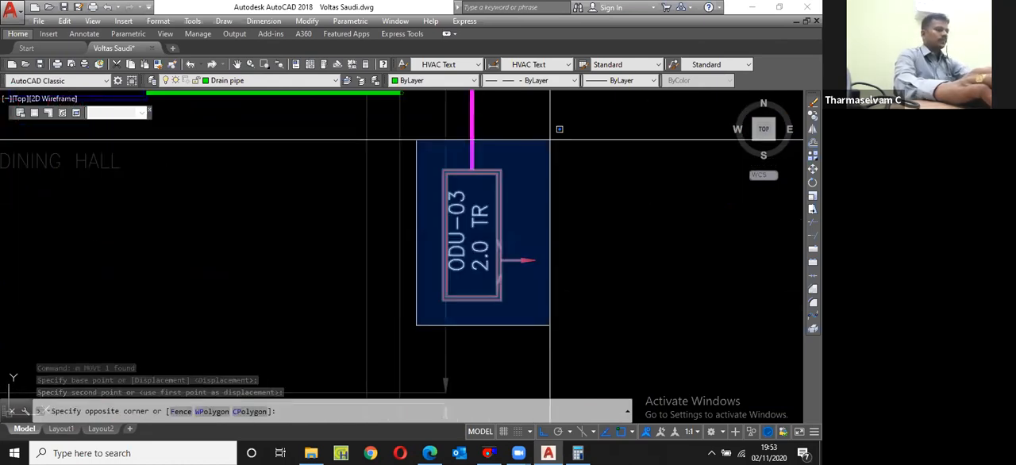
click(550, 140)
text(cp)
key(space)
click(530, 167)
scroll(530, 167, down, 5)
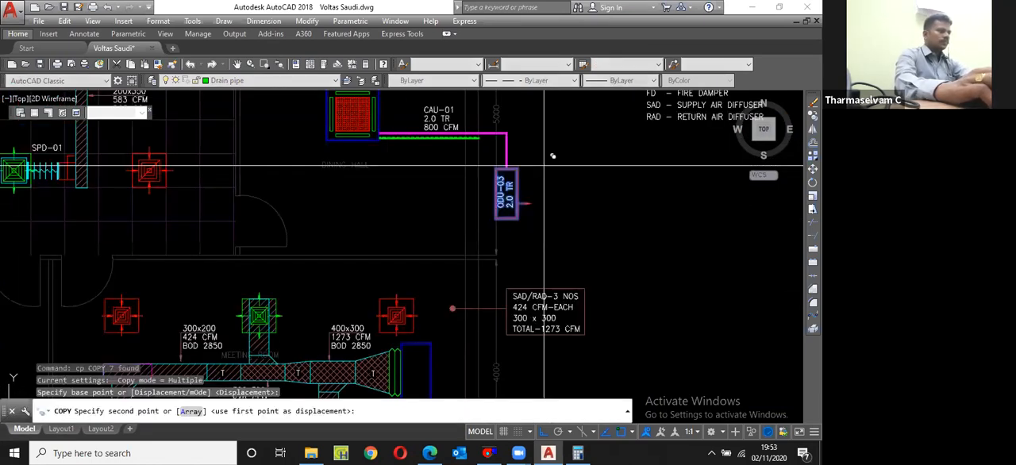
scroll(544, 166, down, 5)
scroll(545, 232, up, 5)
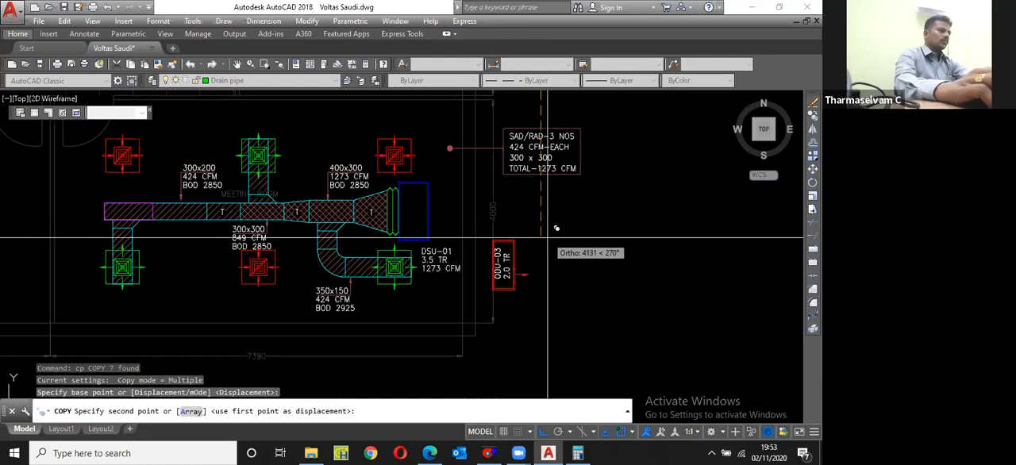
key(Escape)
Step: Move the DSU-01 label from below the blue indoor unit to the clear space just above it
scroll(445, 253, up, 4)
click(446, 280)
scroll(431, 227, down, 4)
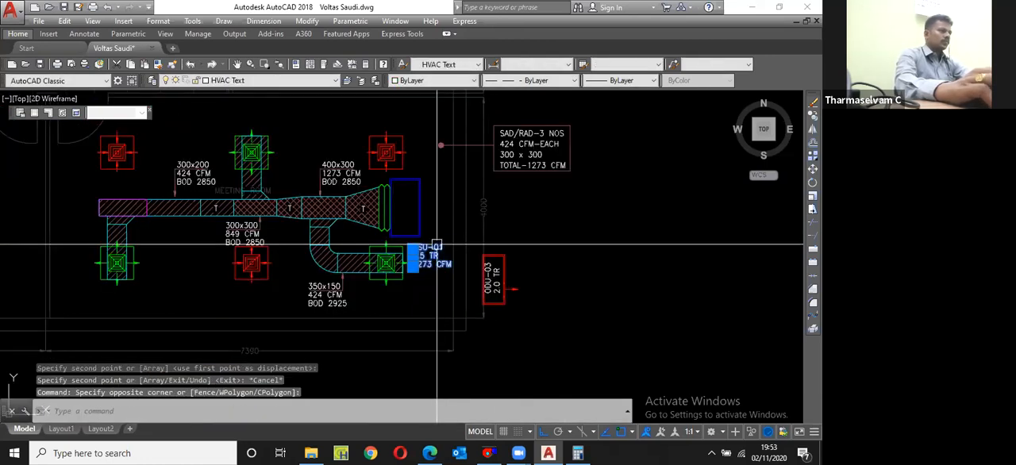
text(m)
key(Return)
click(442, 229)
scroll(445, 142, up, 2)
click(451, 125)
middle_drag(451, 125, 433, 62)
Step: Draw a polyline pipe from the copied outdoor unit's top edge through the wall to the bottom edge of DSU-01
scroll(498, 256, up, 2)
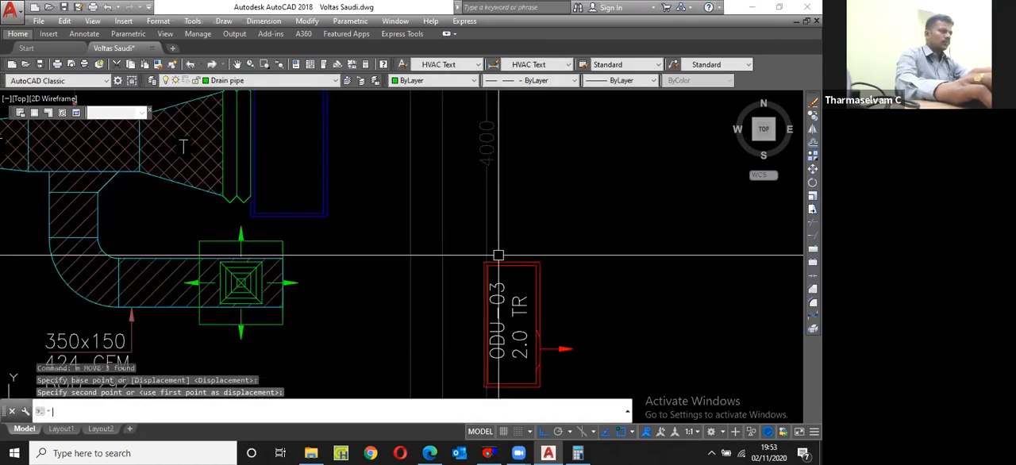
text(pl)
key(Return)
click(513, 262)
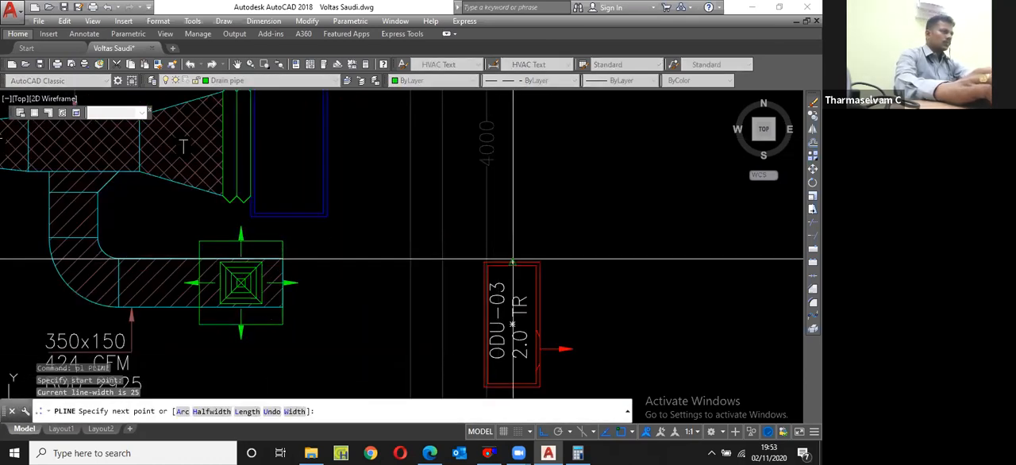
click(513, 232)
scroll(304, 238, up, 2)
click(270, 229)
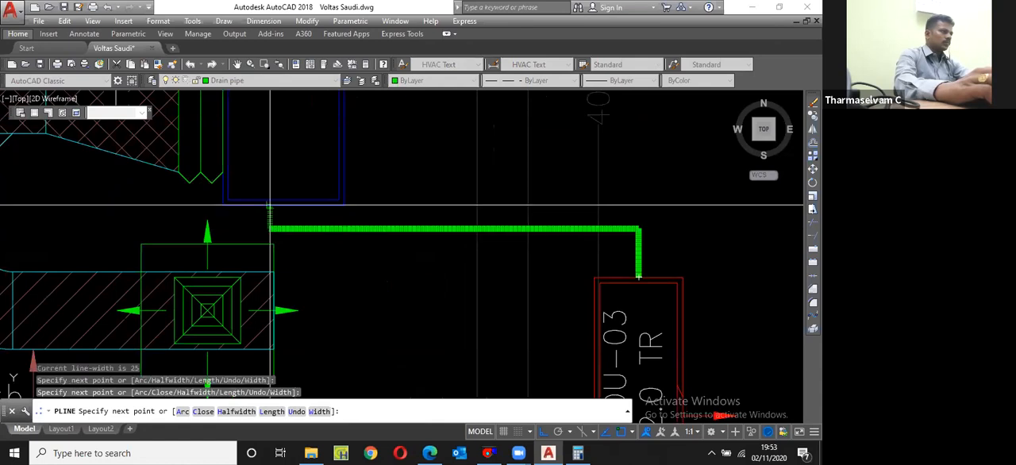
click(270, 205)
key(Escape)
Step: Draw a drain pipe polyline from DSU-01's bottom edge, running horizontally just above the first pipe to the meeting room's outer wall
key(space)
scroll(299, 210, up, 4)
click(283, 197)
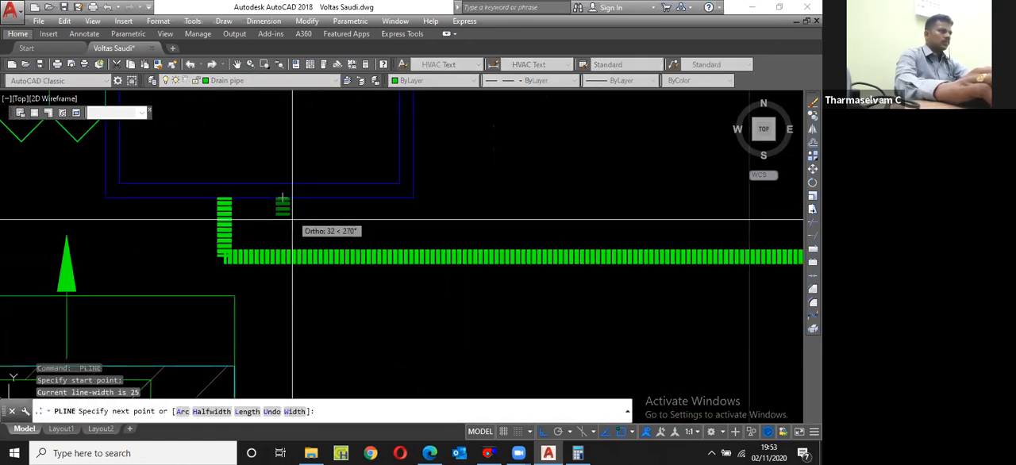
click(292, 220)
scroll(292, 220, down, 3)
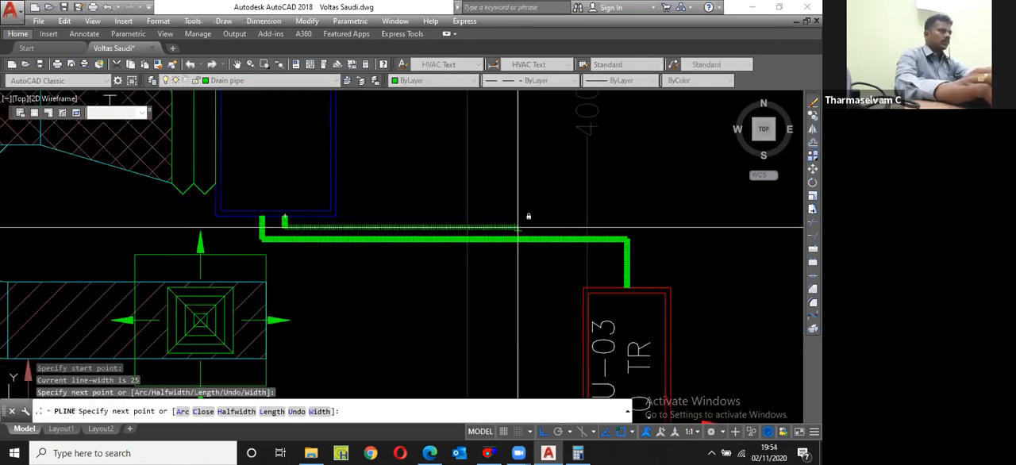
key(Escape)
Step: Match the properties of the DSU-01 to outdoor unit pipe to the existing magenta refrigerant pipe
scroll(408, 262, down, 9)
text(MA)
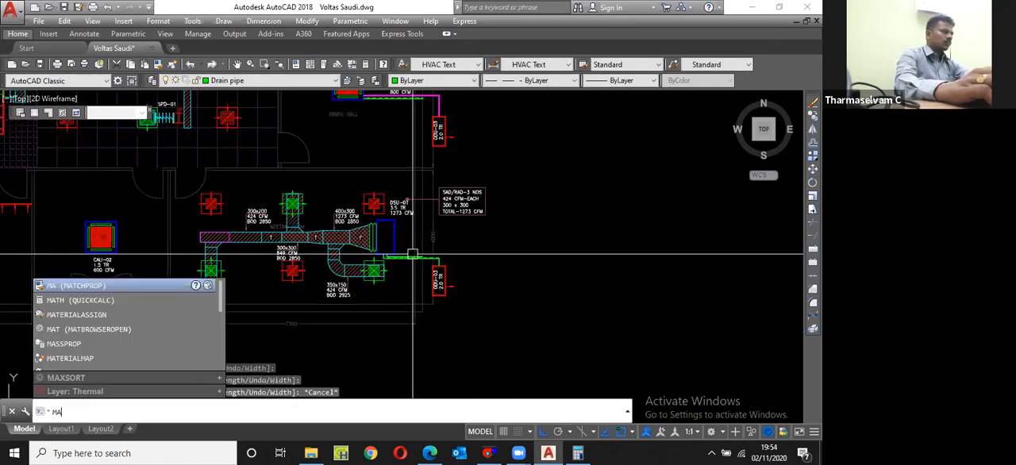
key(Return)
scroll(423, 258, up, 4)
click(423, 258)
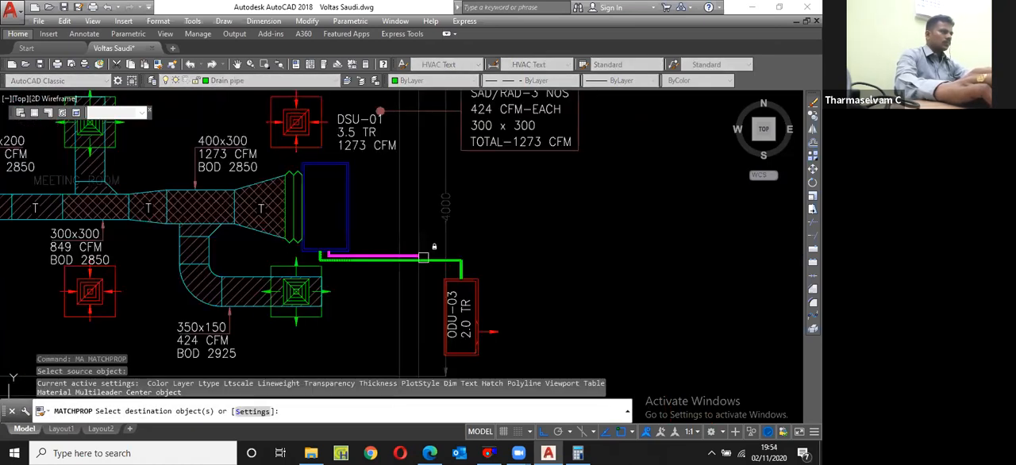
click(429, 259)
key(Return)
Step: Copy the circle at the end of CAU-01's drain pipe to the outer end of DSU-01's drain pipe
scroll(438, 259, down, 4)
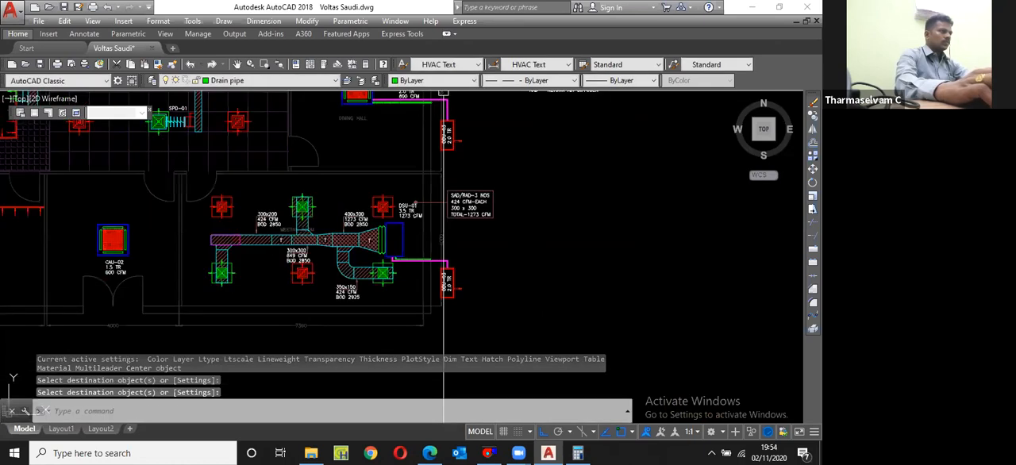
scroll(442, 238, up, 5)
scroll(648, 243, up, 2)
text(c)
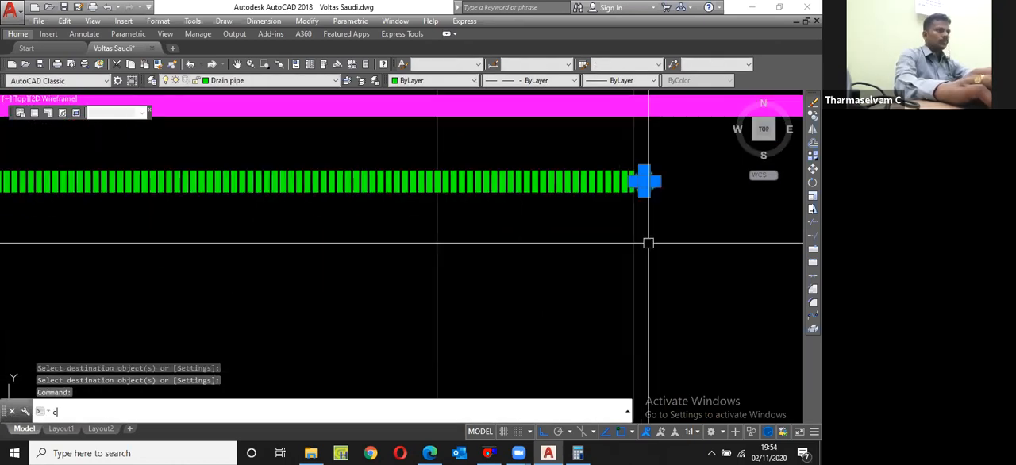
text(p)
key(Return)
click(634, 175)
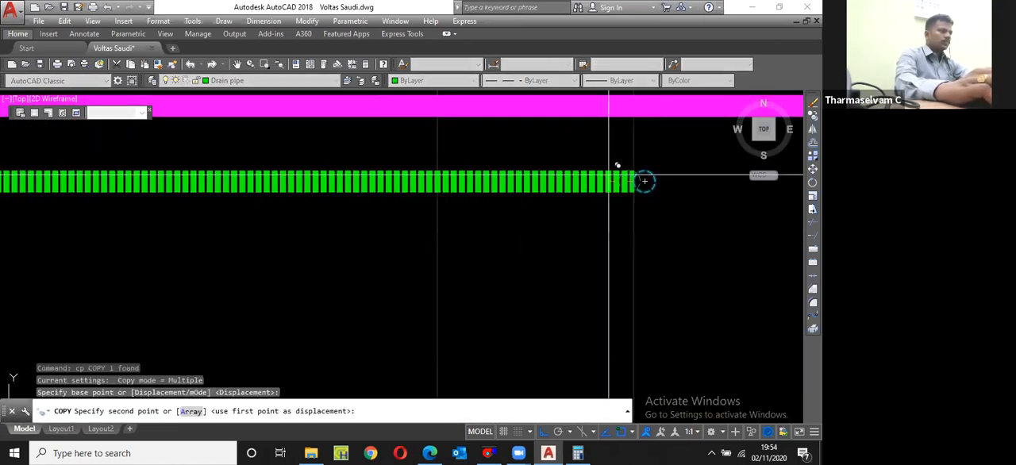
scroll(482, 170, down, 5)
scroll(496, 301, up, 5)
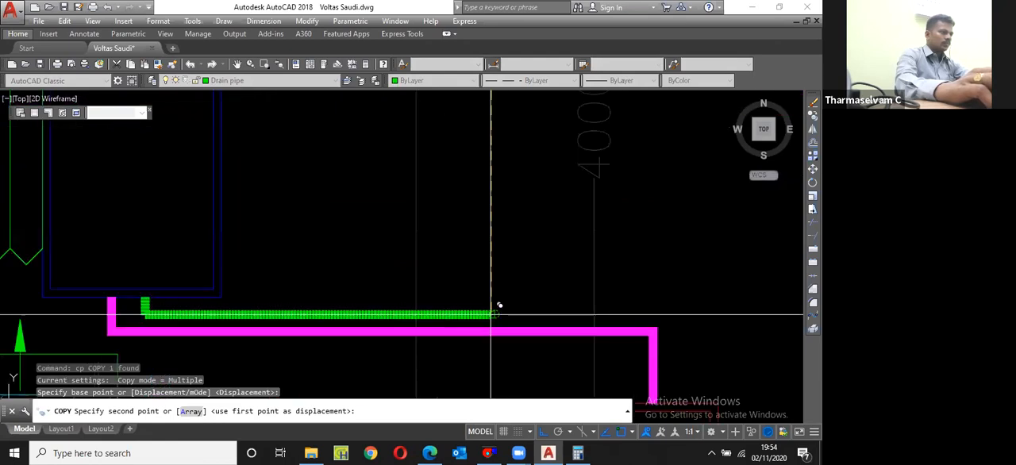
key(Escape)
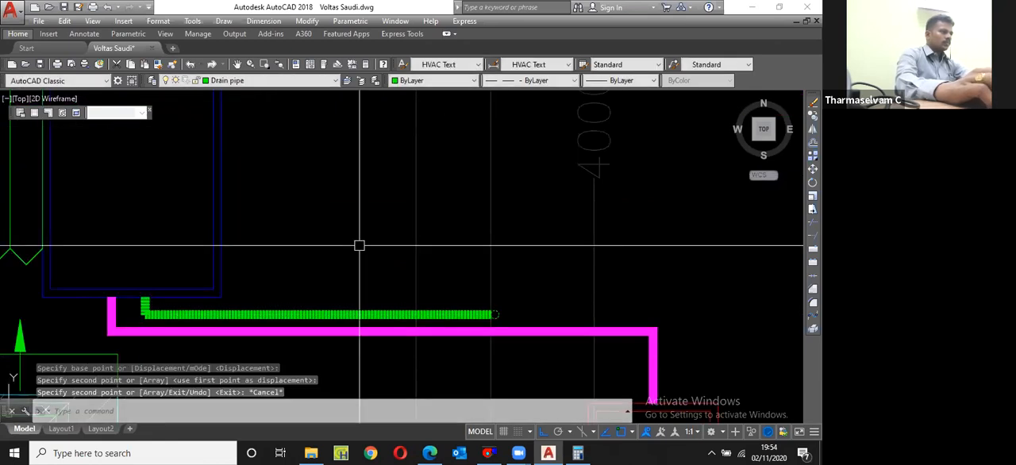
Step: Change the capacity text of the meeting room's outdoor unit to 3.5 TR and save the drawing
scroll(360, 245, down, 5)
scroll(460, 365, up, 3)
double_click(465, 364)
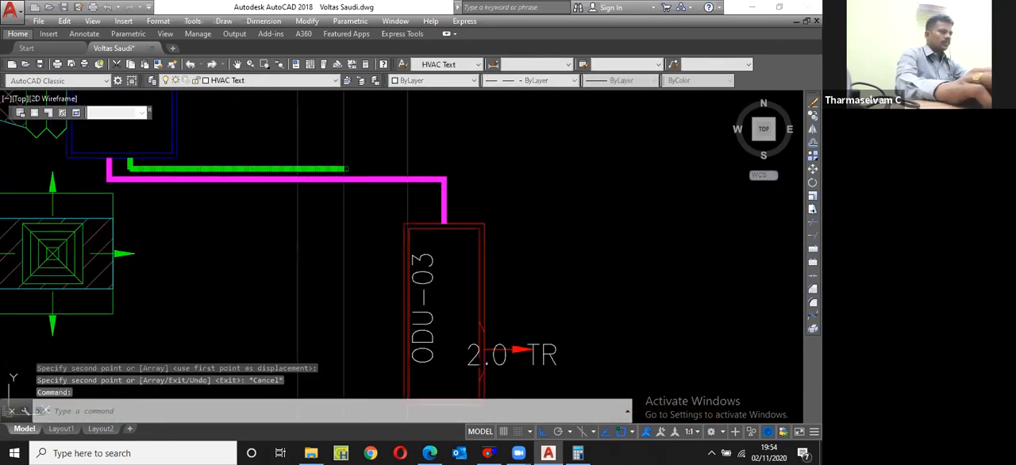
text(3)
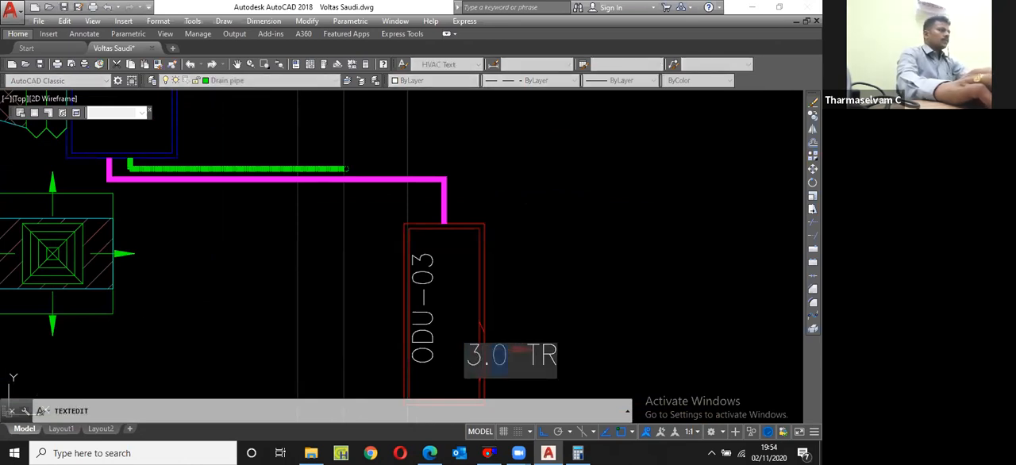
key(Return)
scroll(467, 272, down, 6)
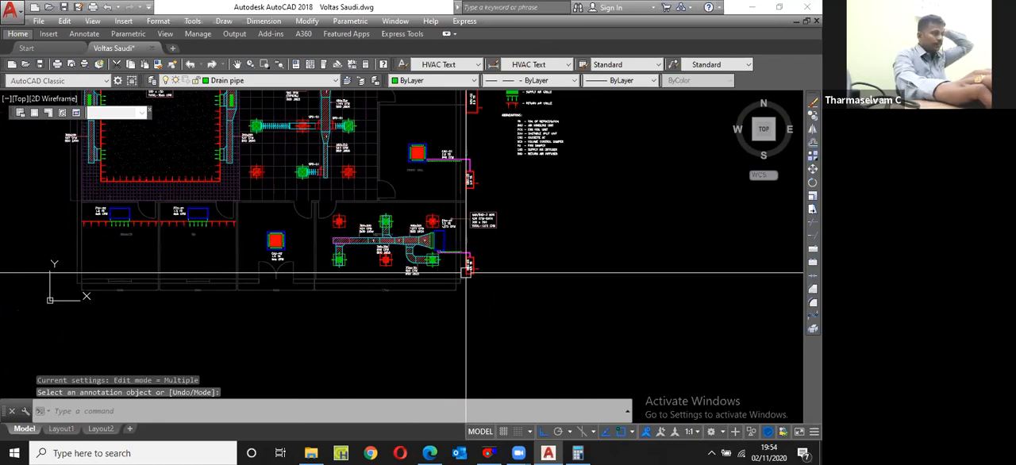
key(Escape)
key(ctrl+s)
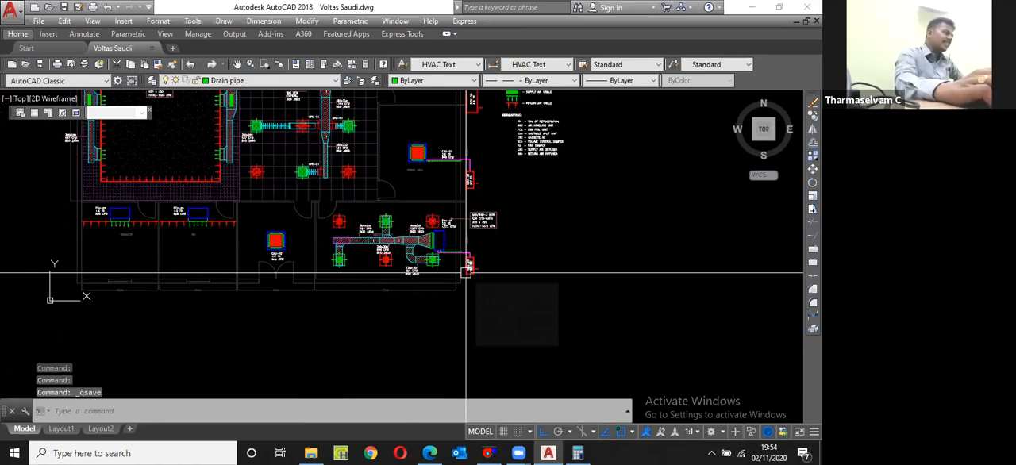
scroll(270, 238, up, 4)
scroll(270, 238, down, 2)
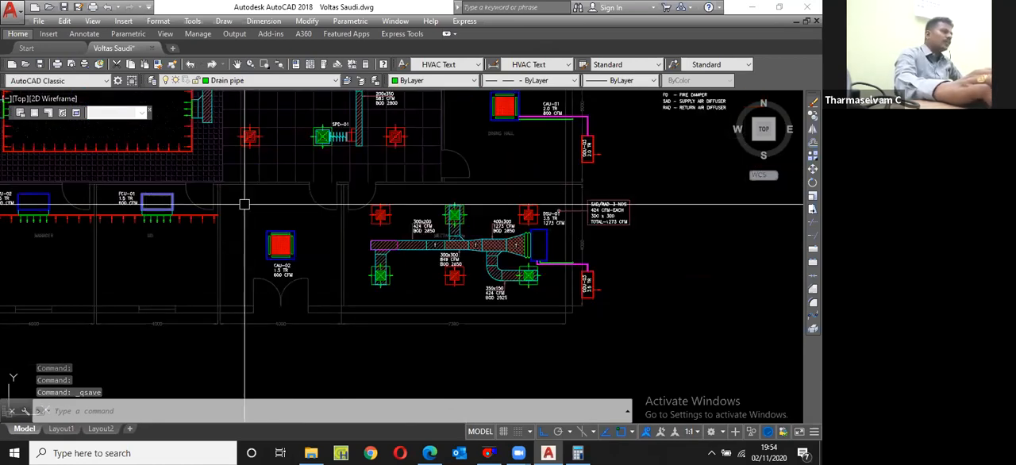
scroll(238, 215, down, 4)
scroll(198, 274, up, 2)
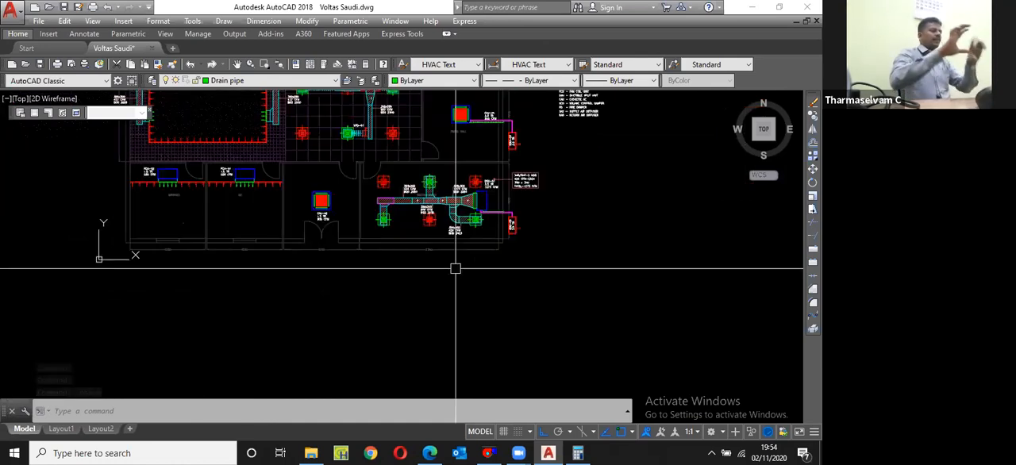
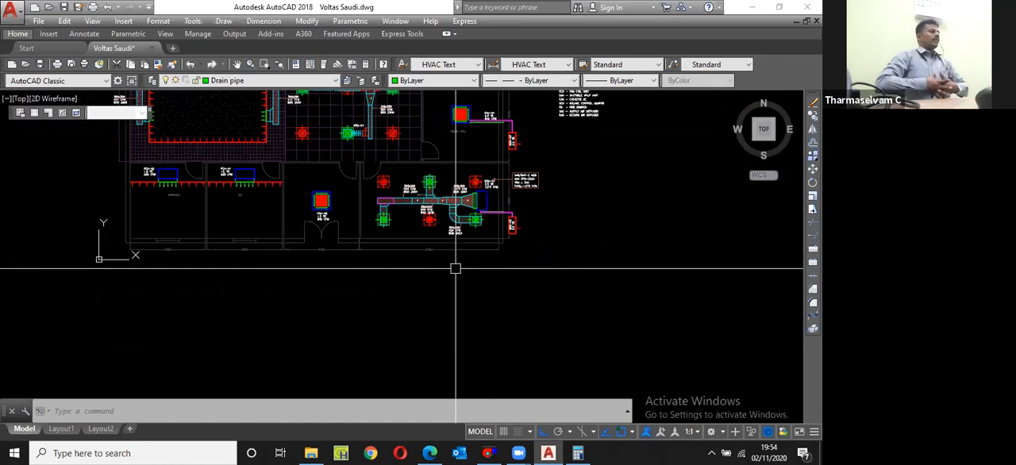
Step: Examine the manager, MD and entrance rooms for indoor units that still need an outdoor unit and piping
scroll(485, 211, up, 1)
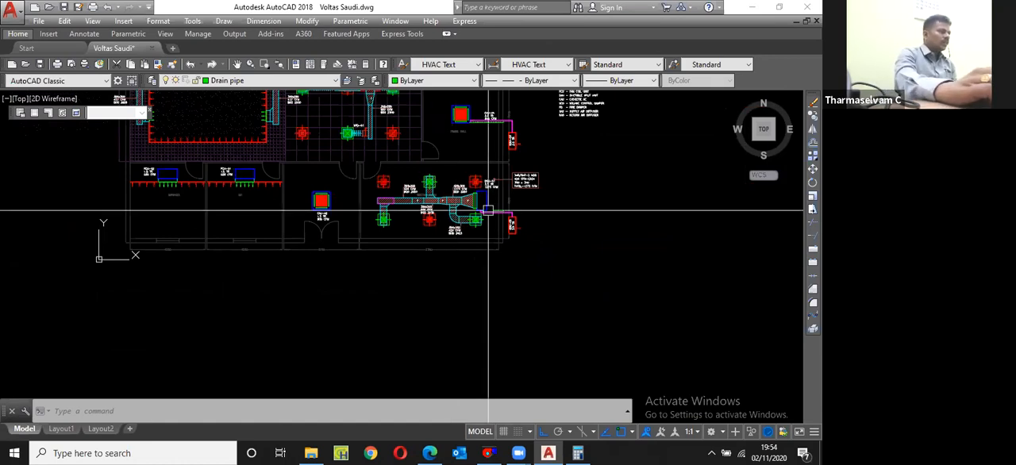
scroll(349, 216, up, 3)
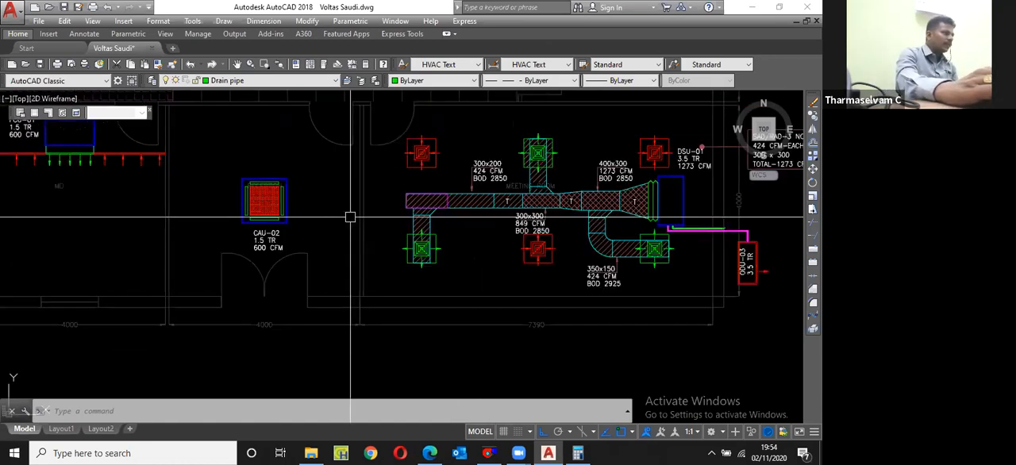
scroll(367, 237, down, 2)
scroll(401, 250, down, 2)
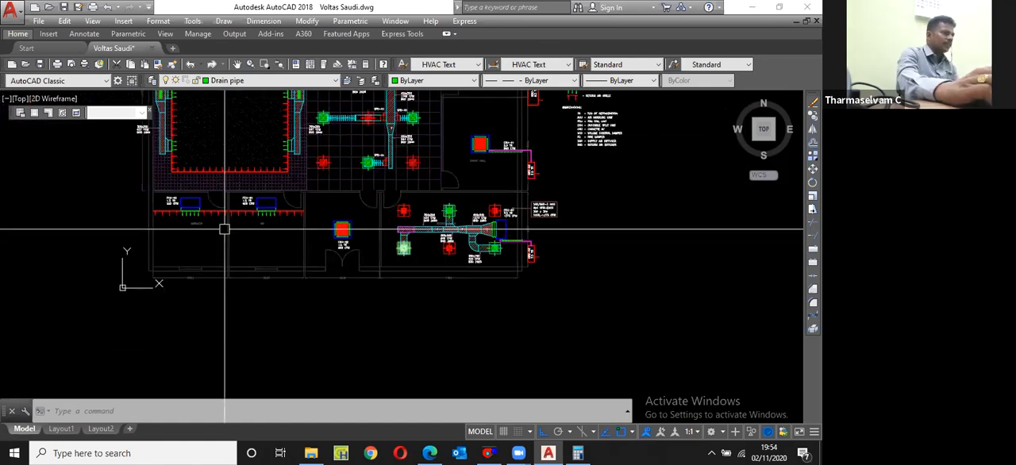
scroll(317, 220, up, 1)
scroll(385, 240, down, 1)
scroll(340, 238, up, 4)
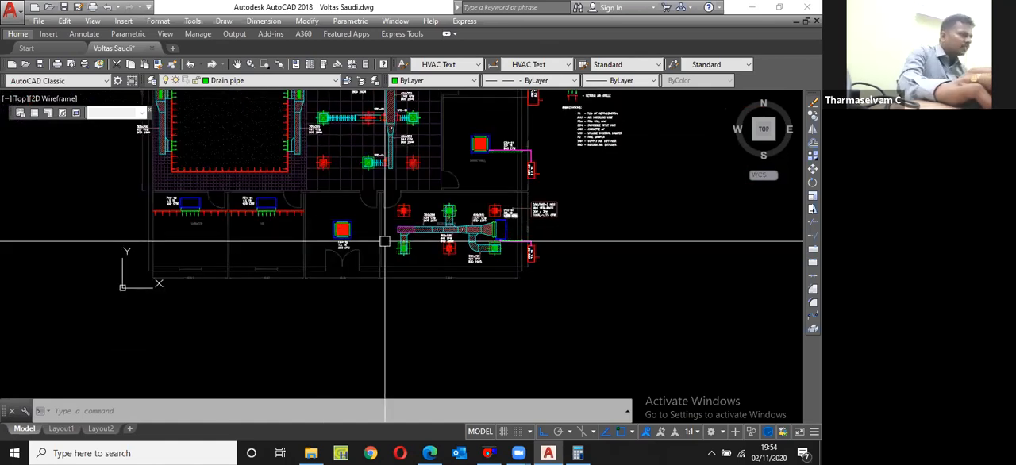
scroll(627, 315, down, 3)
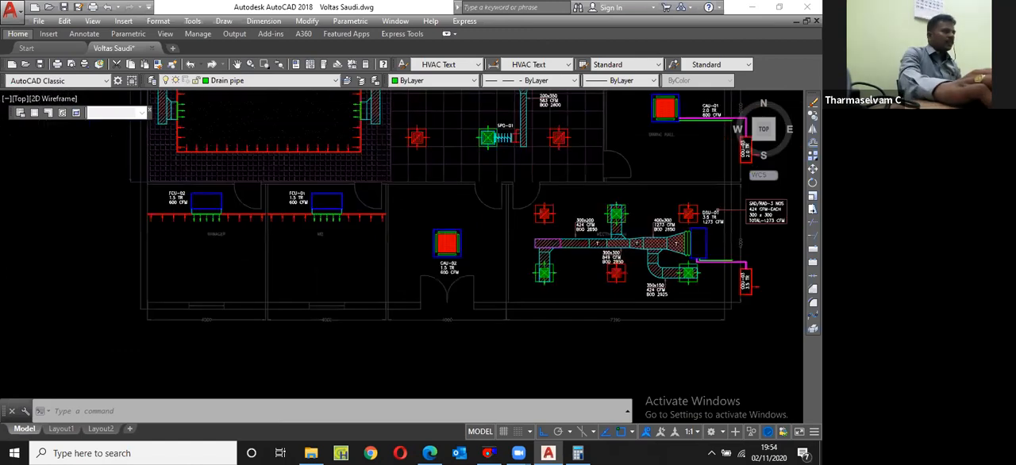
middle_drag(366, 280, 385, 282)
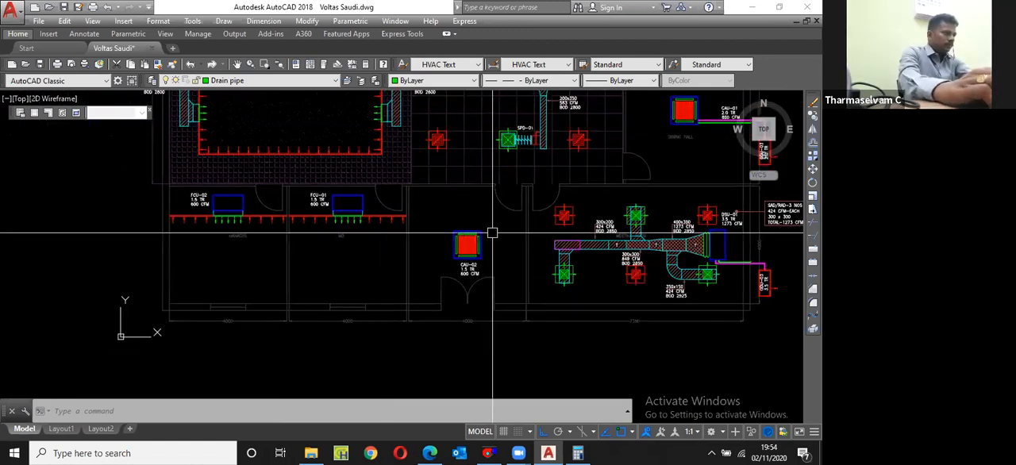
scroll(393, 249, down, 2)
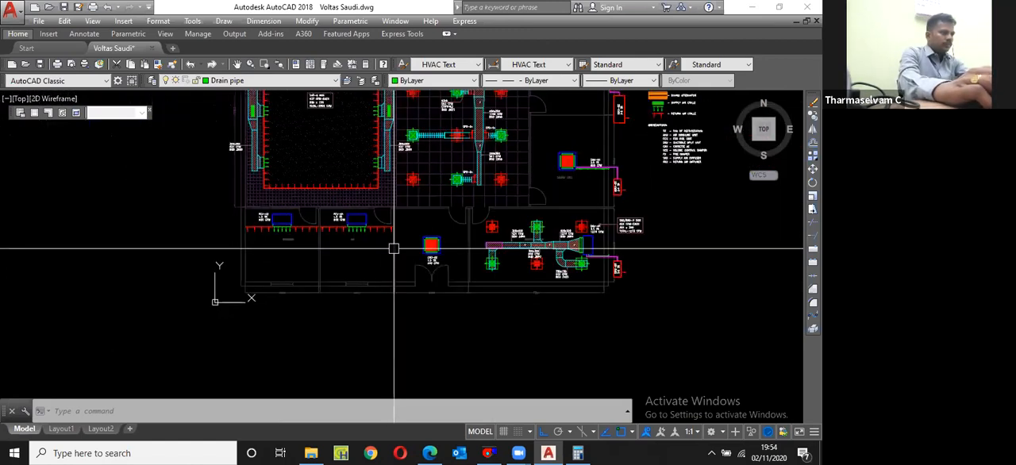
scroll(622, 267, up, 4)
scroll(596, 281, up, 4)
click(578, 209)
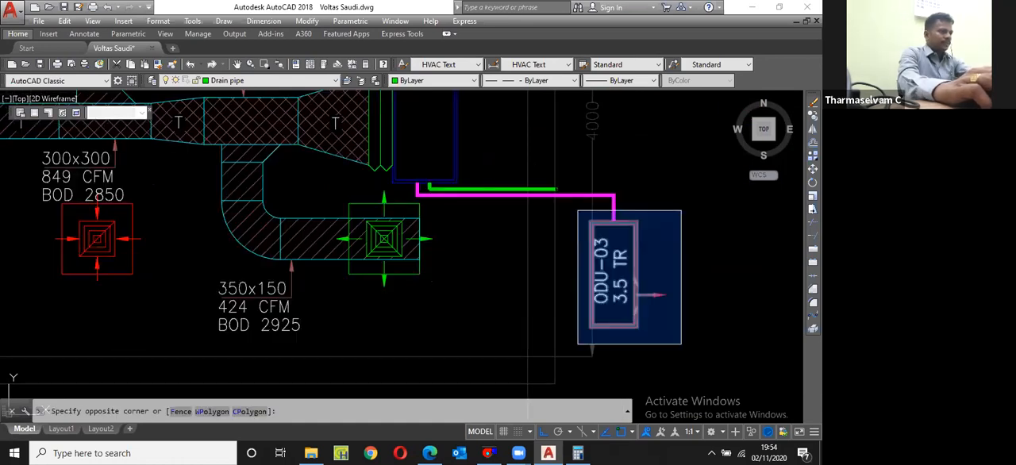
click(680, 344)
scroll(664, 294, down, 2)
text(cp)
key(Return)
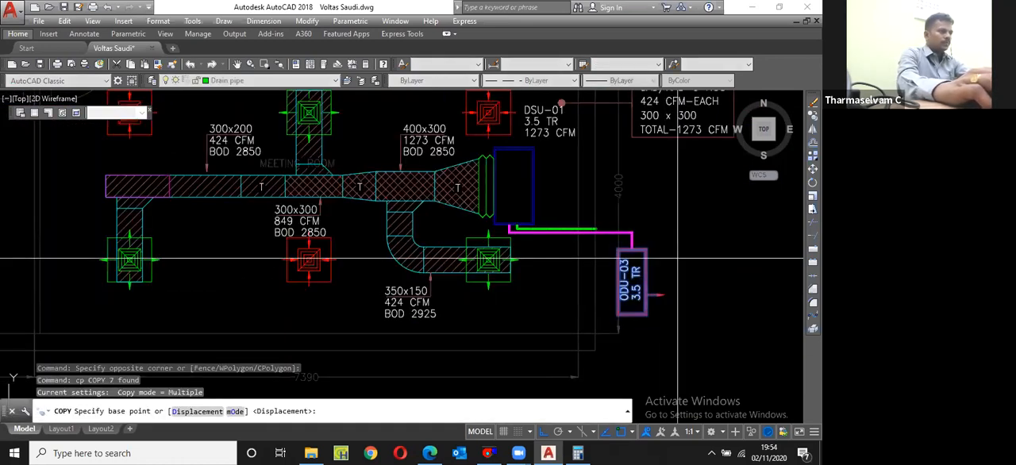
scroll(659, 301, up, 4)
key(Escape)
Step: Rename the tag of the meeting room's outdoor unit to ODU-04
double_click(608, 238)
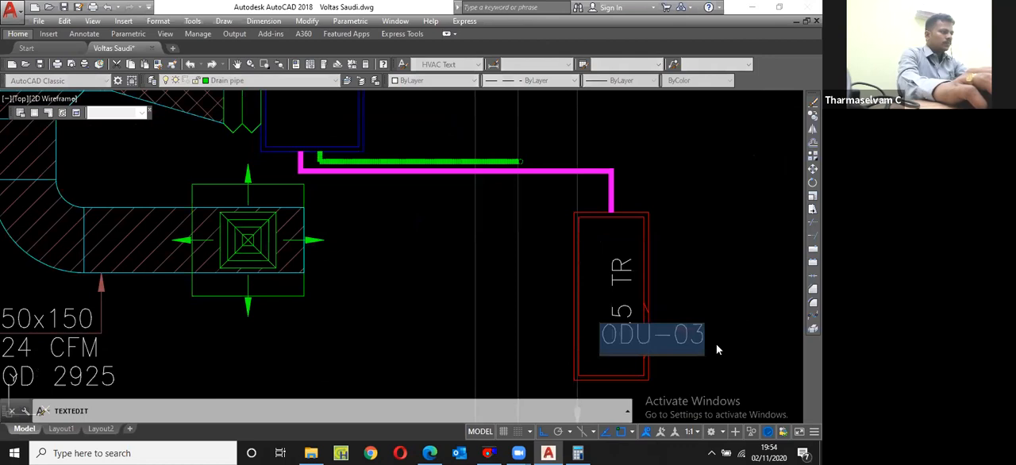
drag(704, 337, 687, 335)
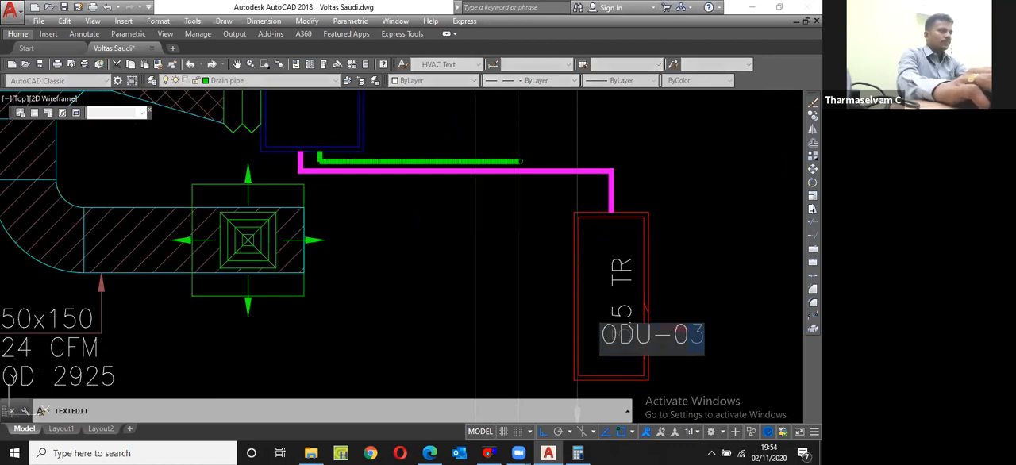
text(4)
key(Return)
scroll(611, 274, down, 2)
key(Return)
Step: Copy the complete ODU-04 outdoor unit horizontally across the building to just outside the manager room's outer wall
click(567, 222)
click(681, 338)
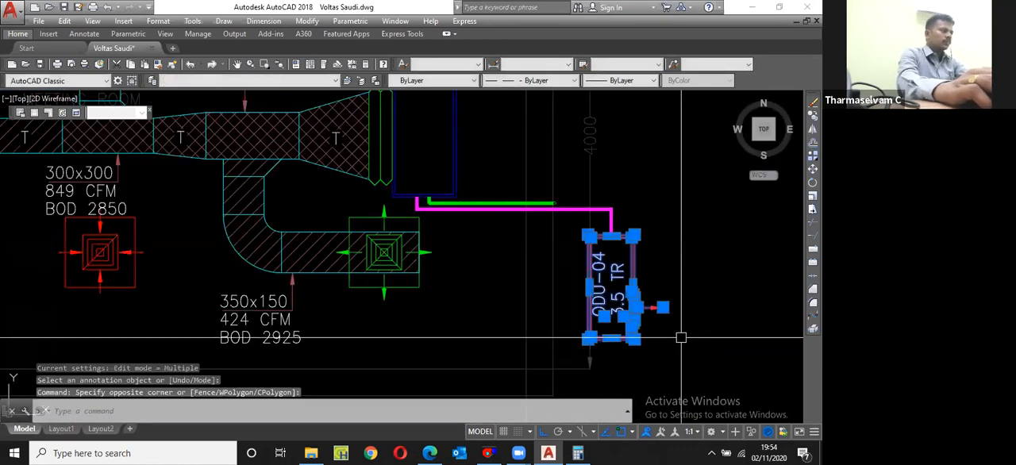
scroll(655, 304, down, 2)
text(cp)
key(Return)
click(692, 295)
scroll(710, 295, down, 2)
scroll(389, 287, down, 6)
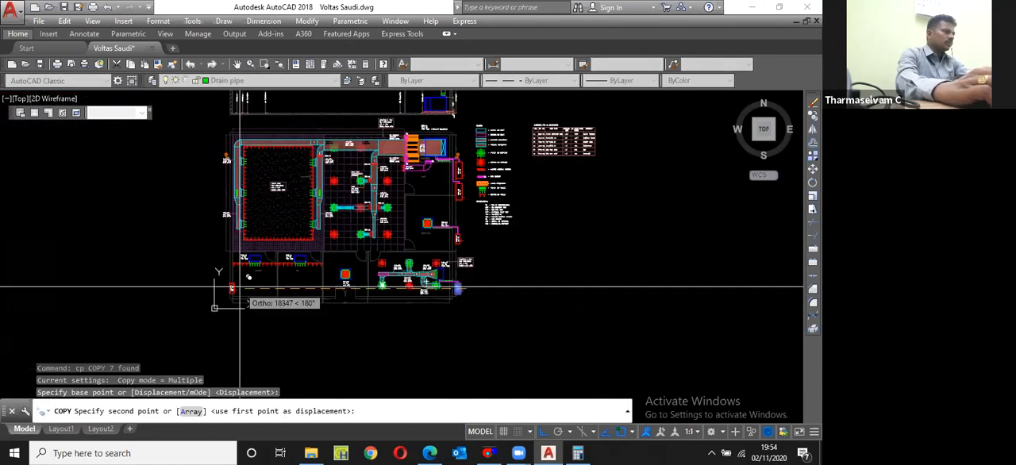
scroll(207, 292, up, 5)
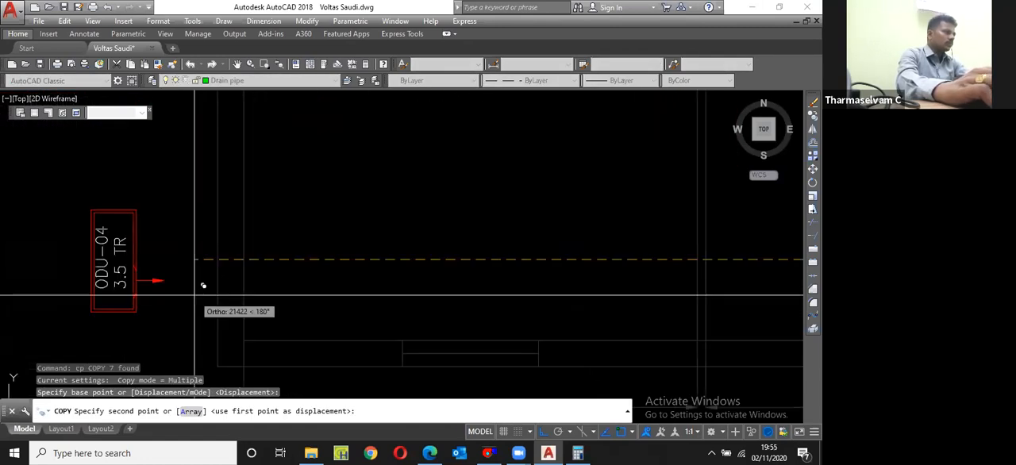
click(194, 295)
key(Escape)
Step: Mirror the copied outdoor unit's outline and airflow arrow about its vertical centreline, leaving out the texts and erasing the source objects
scroll(206, 281, down, 4)
scroll(135, 274, up, 2)
click(227, 230)
click(308, 308)
scroll(274, 271, up, 4)
click(267, 251)
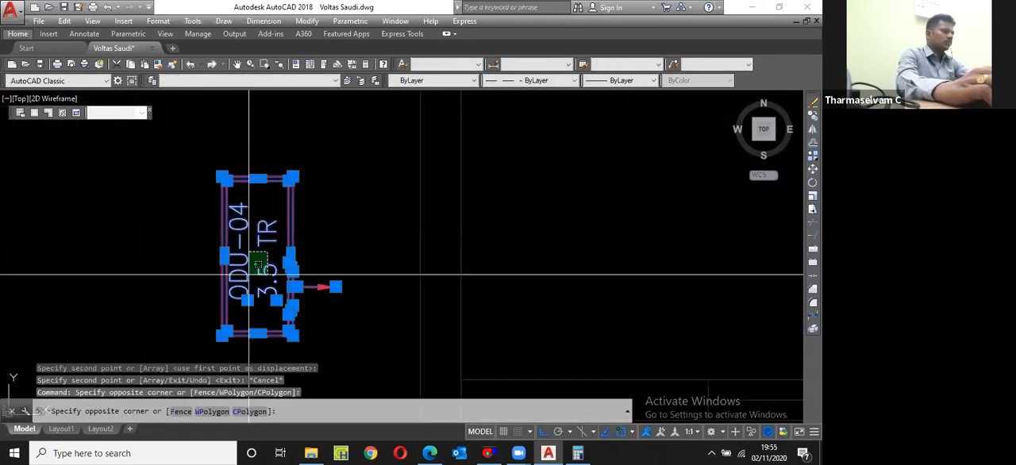
click(292, 255)
text(mi)
key(Return)
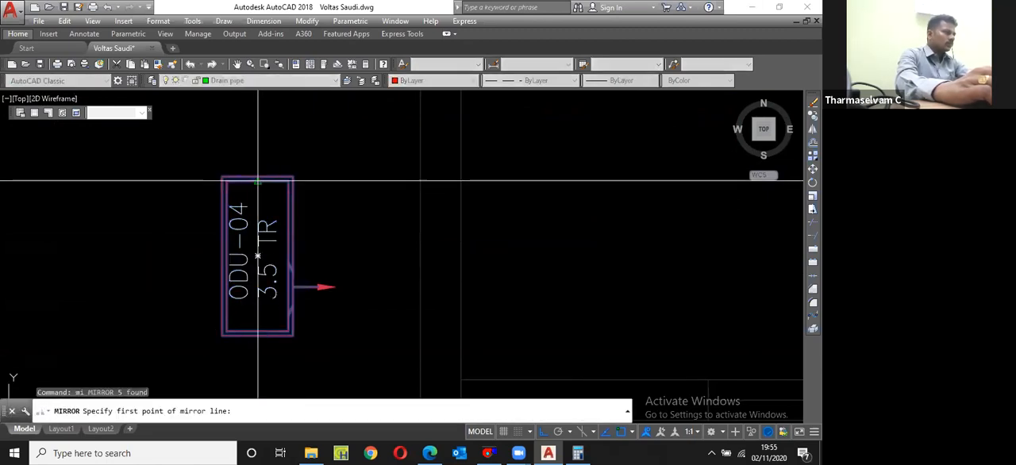
click(256, 167)
click(267, 139)
text(y)
key(Return)
scroll(169, 179, down, 2)
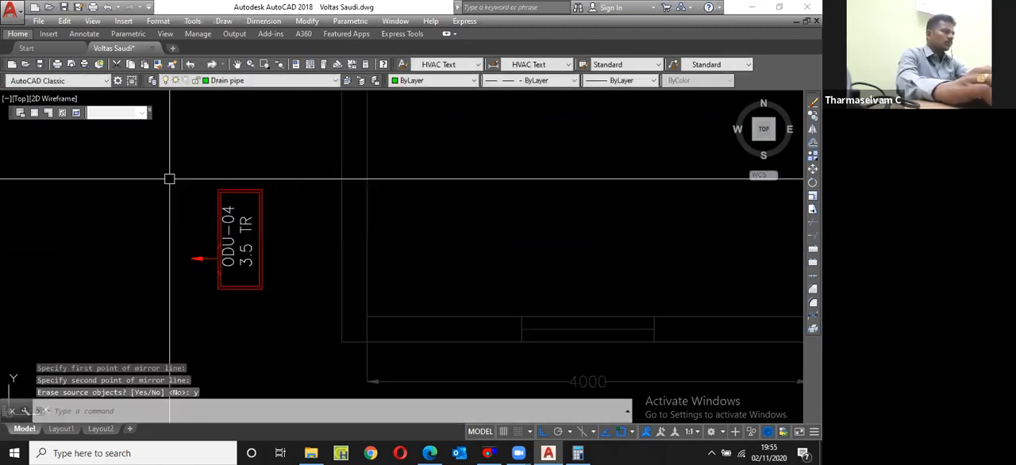
Step: Move the mirrored outdoor unit by its upper corner against the manager room's outer wall, just below the level of FCU-02
click(169, 179)
click(294, 310)
scroll(294, 309, down, 2)
text(m)
key(Return)
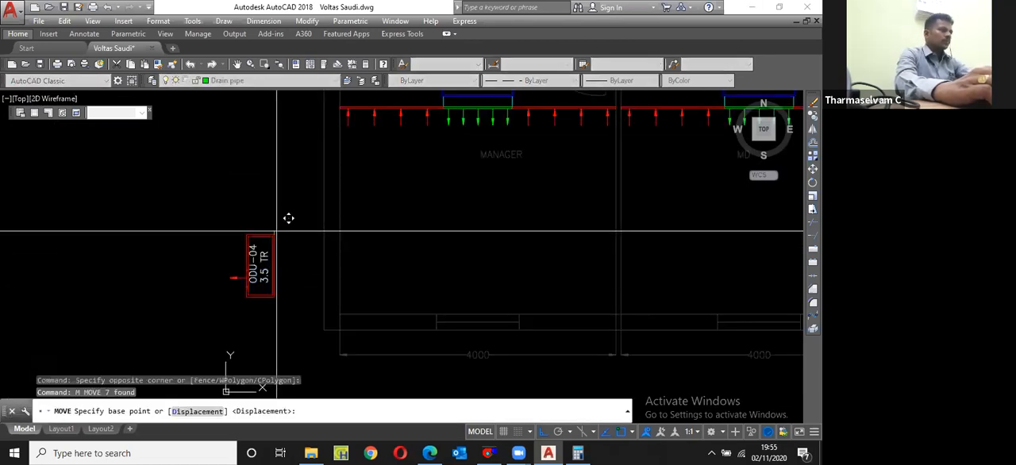
click(275, 232)
scroll(276, 233, down, 3)
scroll(284, 176, up, 3)
click(319, 203)
Step: Move the same outdoor unit 300 mm horizontally away from the manager room's outer wall
key(Return)
text(p)
key(Return)
key(Return)
click(255, 295)
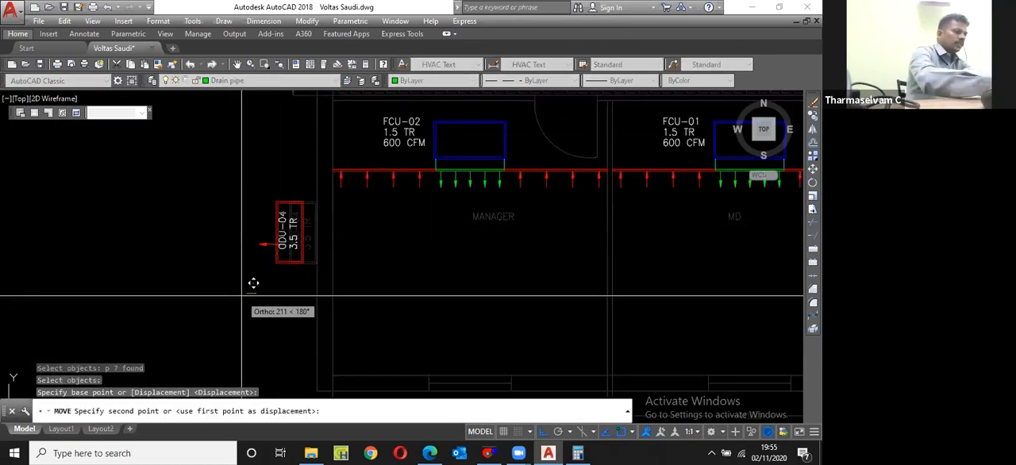
text(300)
key(Return)
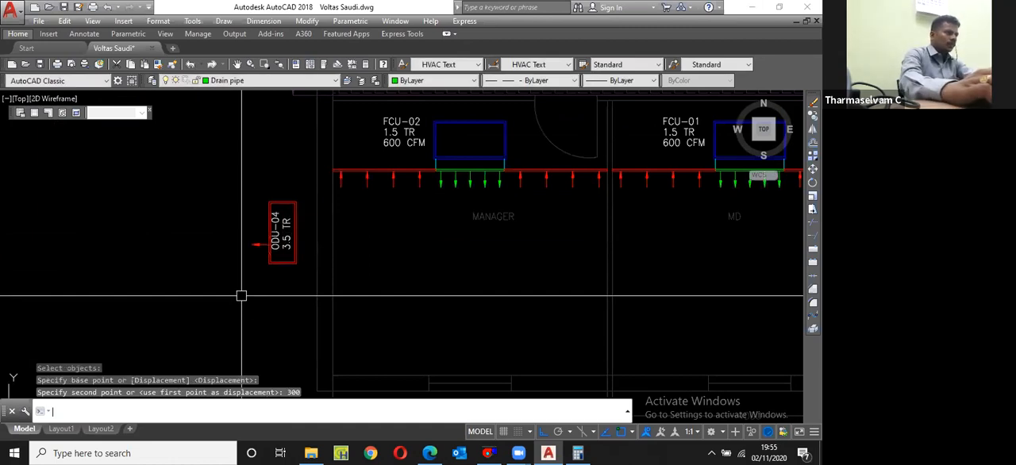
Step: Change the capacity text of the manager room's outdoor unit to 1.5 TR
scroll(241, 295, down, 2)
scroll(270, 262, up, 4)
double_click(263, 295)
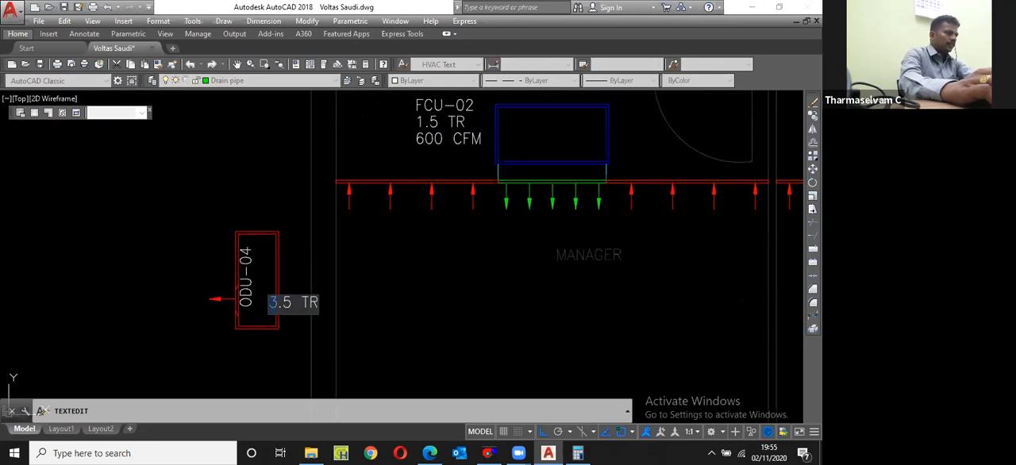
text(1)
key(Return)
key(Return)
Step: Rename the tag of the manager room's outdoor unit to ODU-05
scroll(252, 277, down, 2)
scroll(253, 277, up, 2)
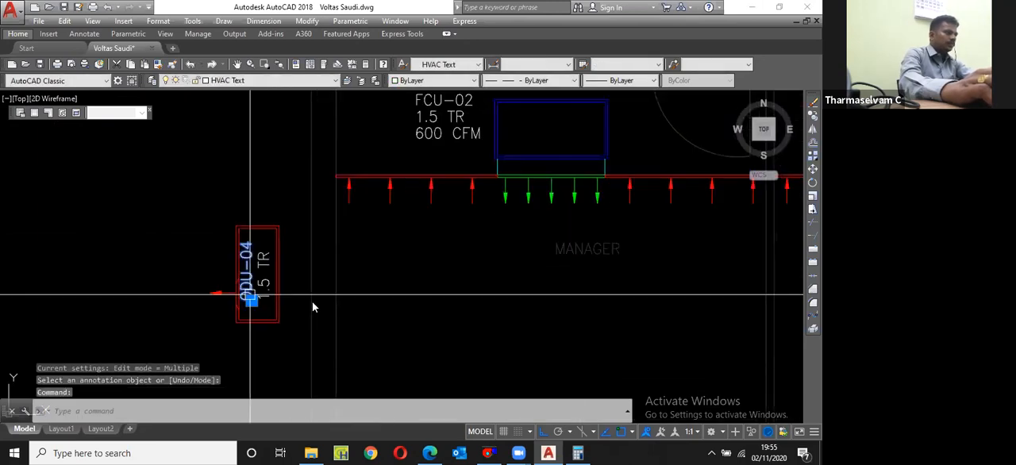
click(262, 289)
text(5)
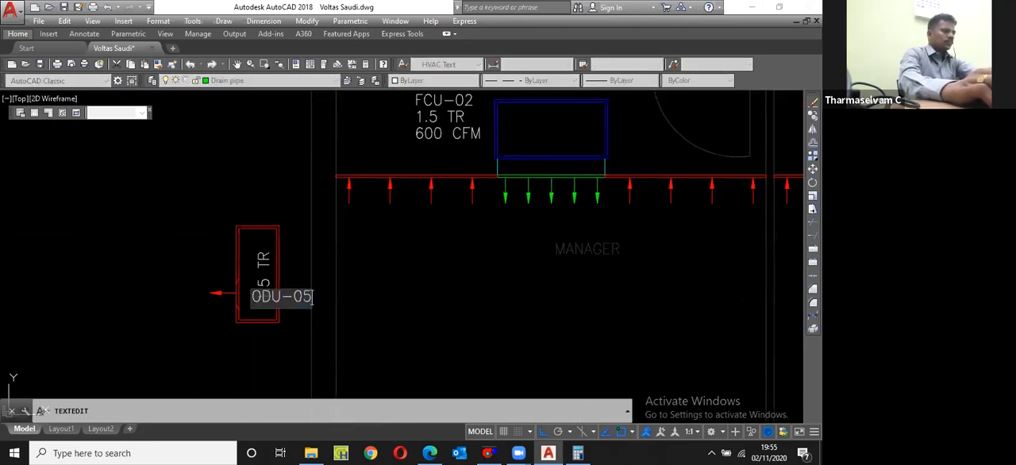
key(Return)
scroll(317, 310, down, 2)
scroll(287, 264, up, 2)
key(Return)
Step: Draw a pipe polyline from ODU-05's top edge up and across above FCU-02, turning down and back into FCU-02's far side
text(pl PLINE)
key(Return)
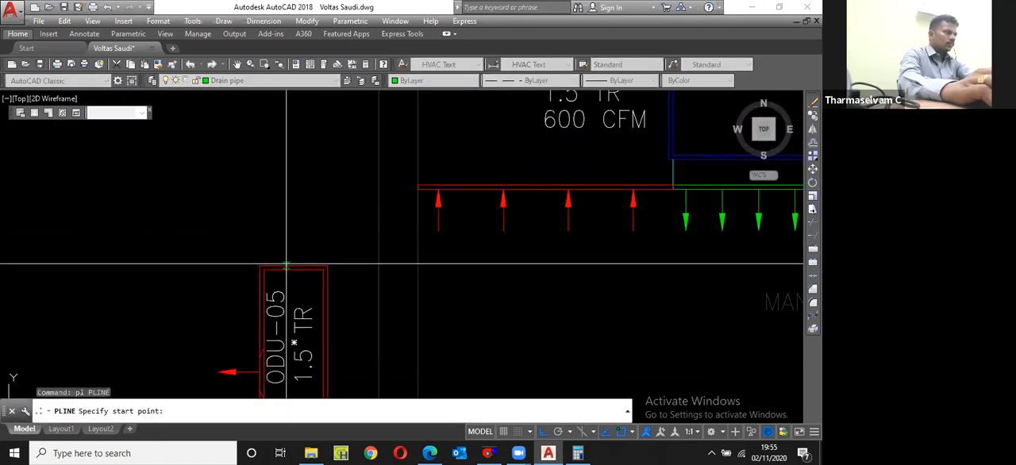
click(287, 266)
scroll(294, 277, down, 2)
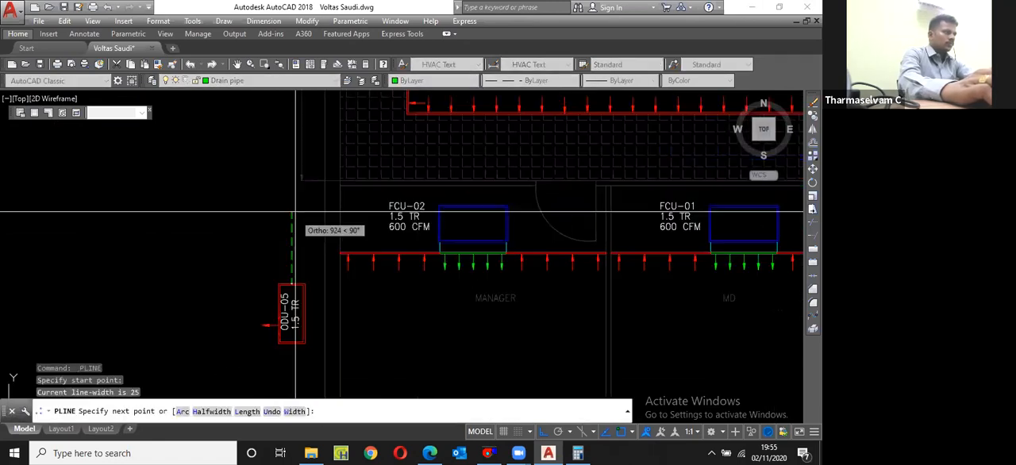
click(299, 220)
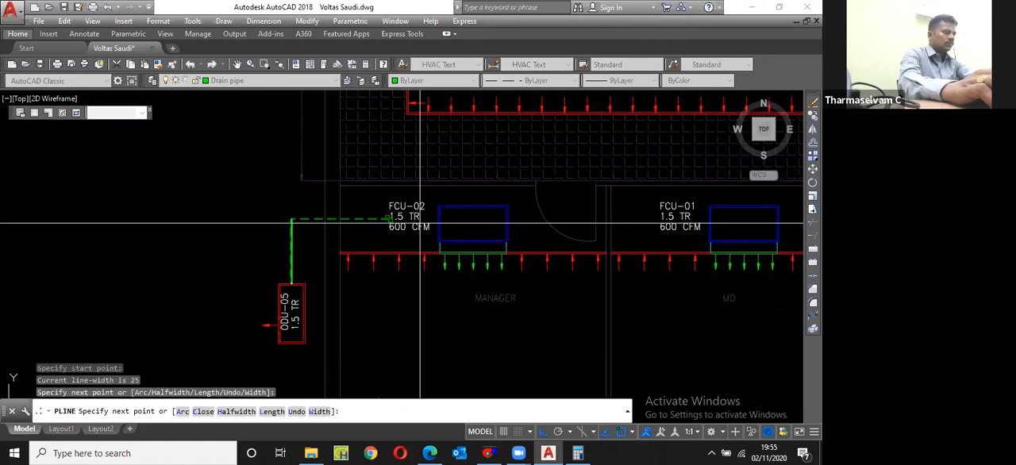
scroll(420, 221, up, 3)
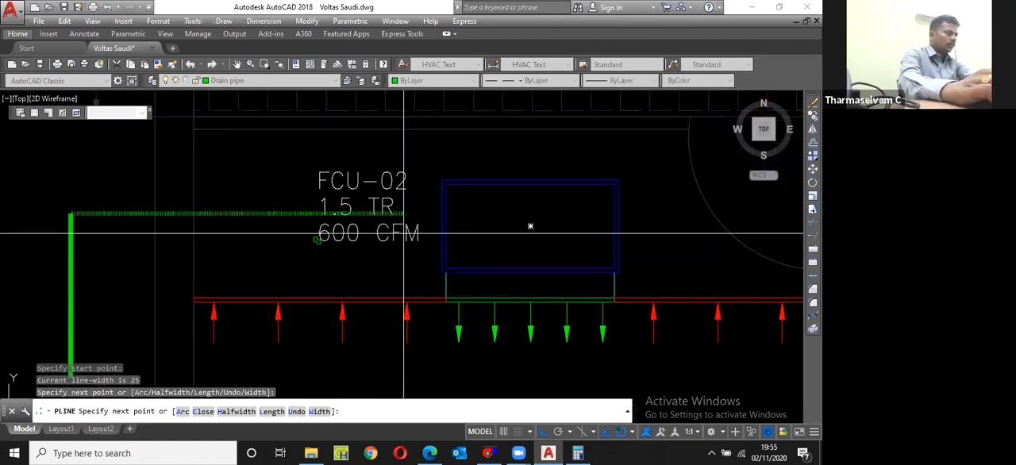
scroll(404, 234, down, 3)
scroll(222, 190, up, 1)
text(u)
key(Return)
click(221, 190)
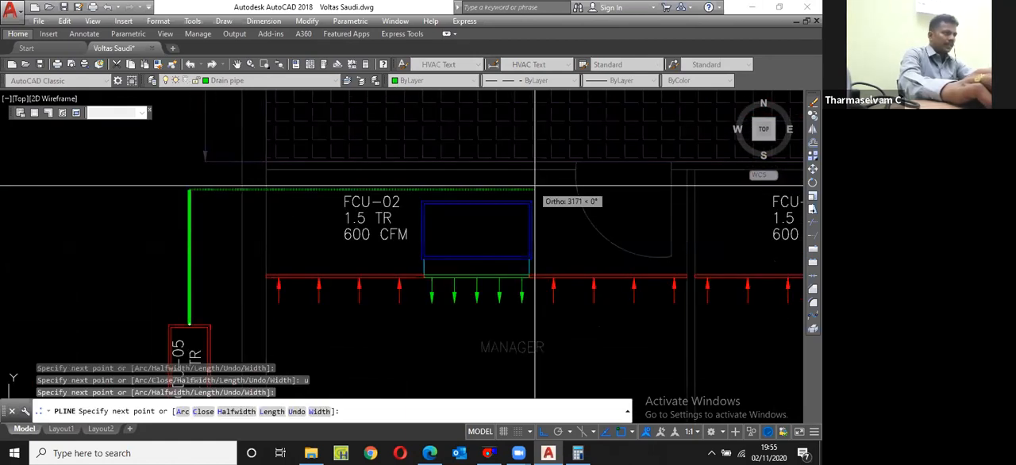
scroll(544, 185, up, 2)
click(561, 189)
click(561, 257)
click(525, 256)
key(Escape)
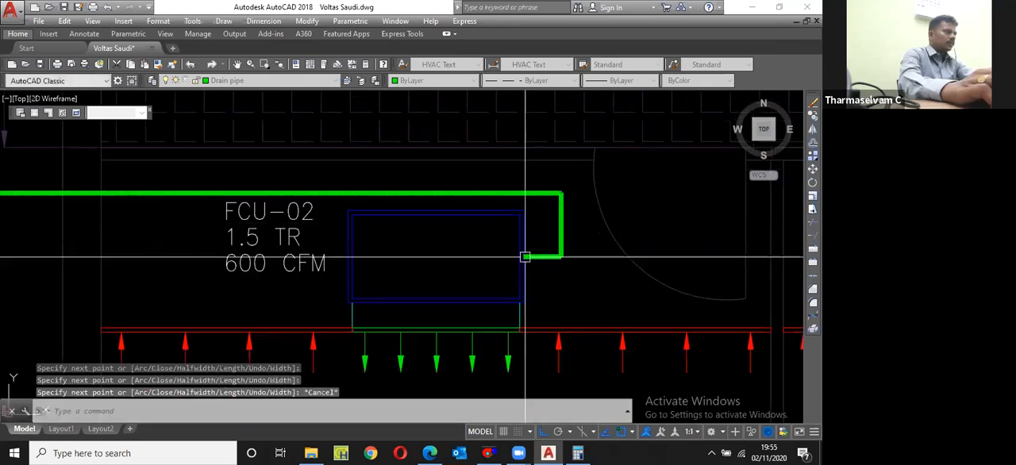
Step: Draw a drain pipe polyline from FCU-02's far side, running inside and just below the first pipe to the manager room's outer wall
scroll(525, 256, down, 2)
scroll(442, 231, up, 2)
key(Return)
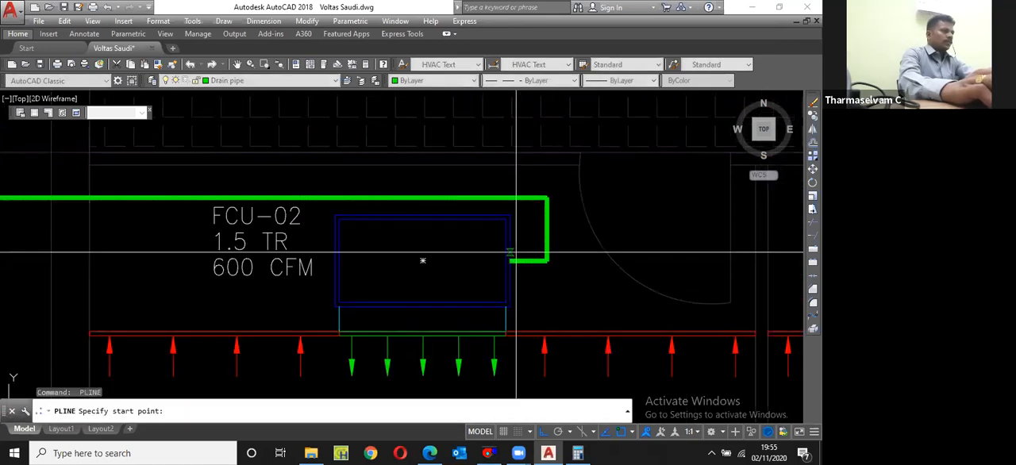
click(512, 251)
scroll(530, 250, up, 1)
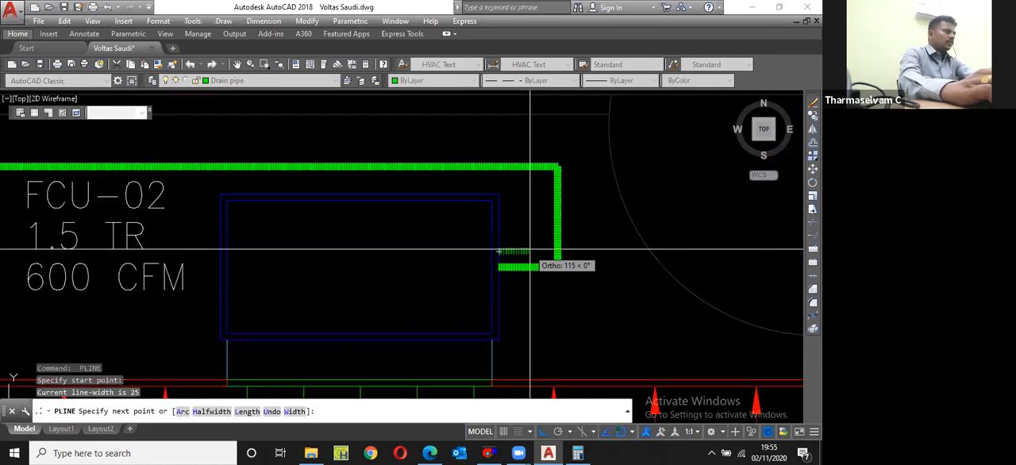
click(530, 252)
click(530, 181)
scroll(530, 163, down, 3)
scroll(128, 162, up, 3)
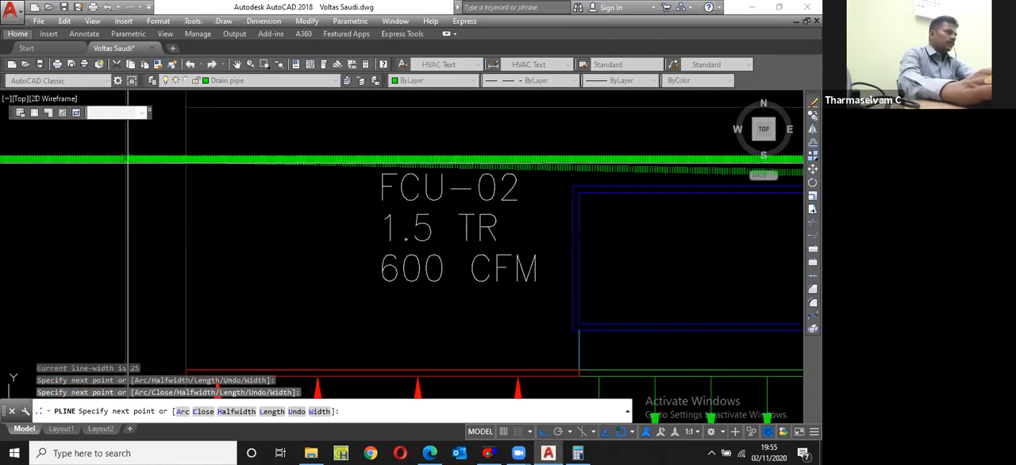
click(128, 159)
key(Escape)
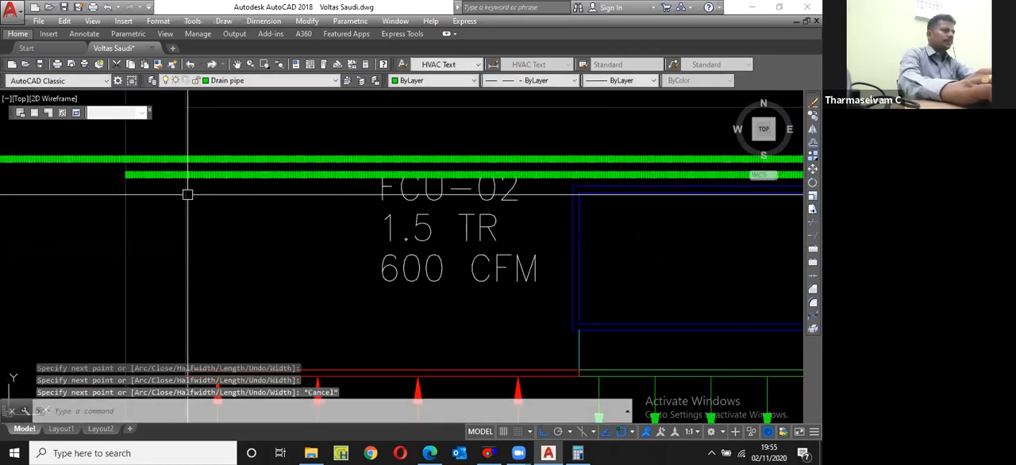
Step: Move the FCU-02 label texts straight down so they clear the two pipes
click(443, 310)
click(403, 193)
scroll(373, 244, down, 2)
text(m)
key(space)
click(334, 251)
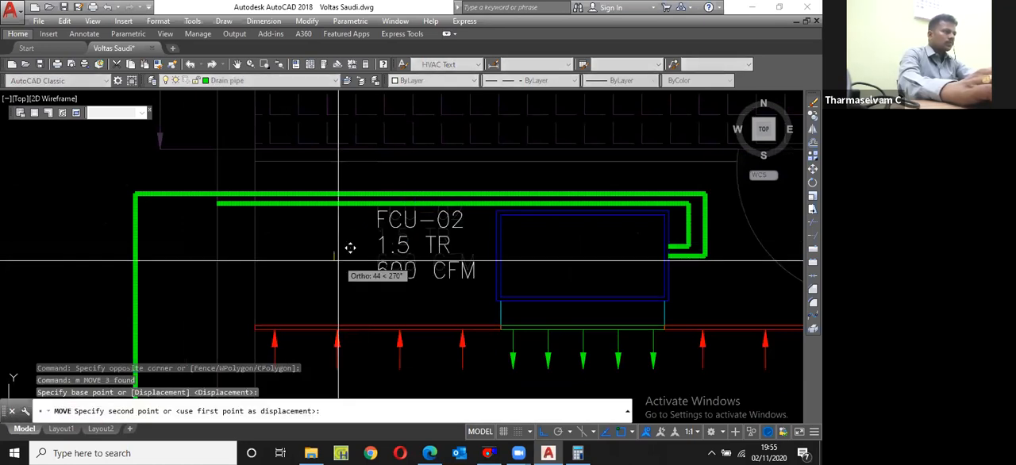
scroll(318, 251, down, 5)
click(252, 294)
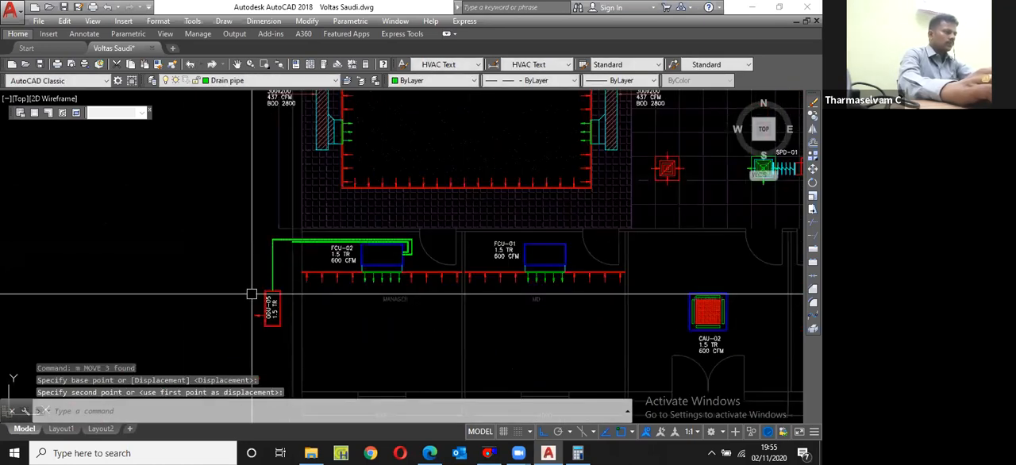
Step: Copy the ODU-05 outdoor unit with its label texts and arrow straight up, to just above the original
click(251, 294)
click(288, 316)
scroll(288, 316, up, 4)
text(cp)
key(space)
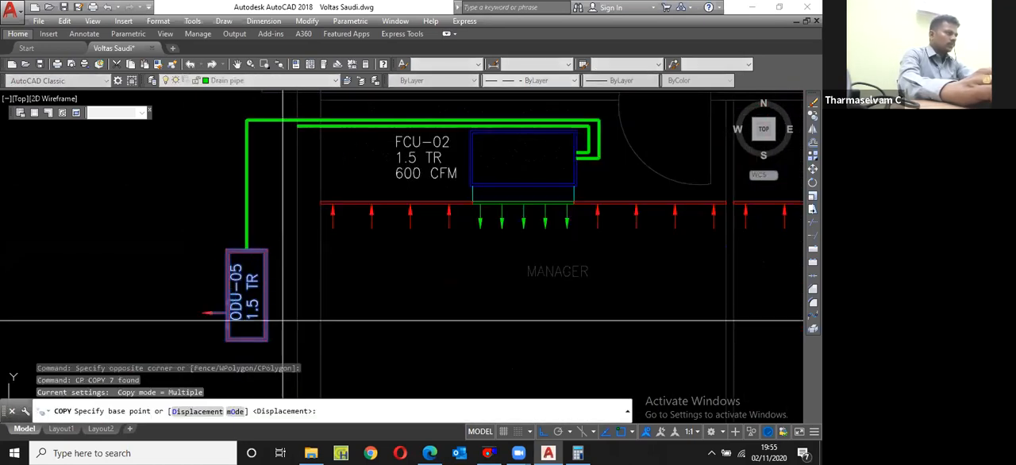
click(282, 322)
key(Escape)
Step: Move the copied outdoor unit straight up so its lower edge sits 450 above the original unit's top edge
click(190, 135)
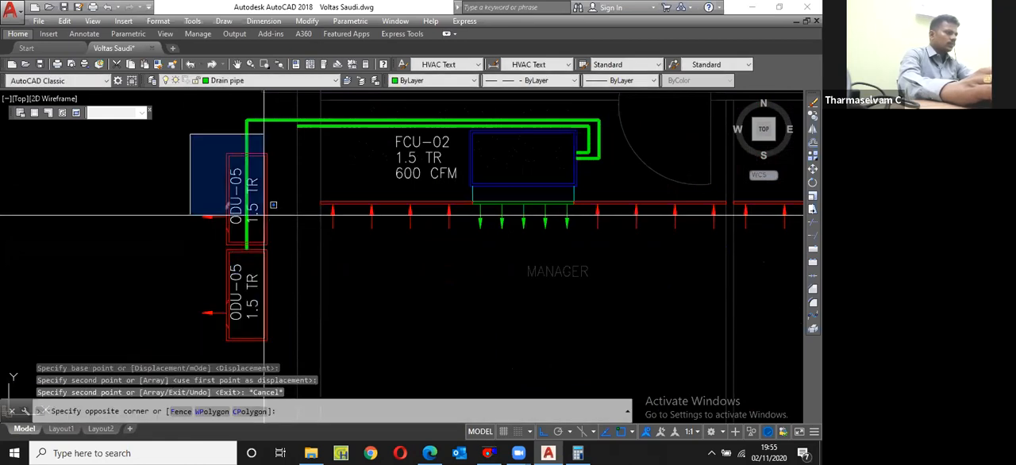
click(278, 248)
scroll(279, 247, up, 2)
scroll(261, 243, up, 4)
text(m)
key(Return)
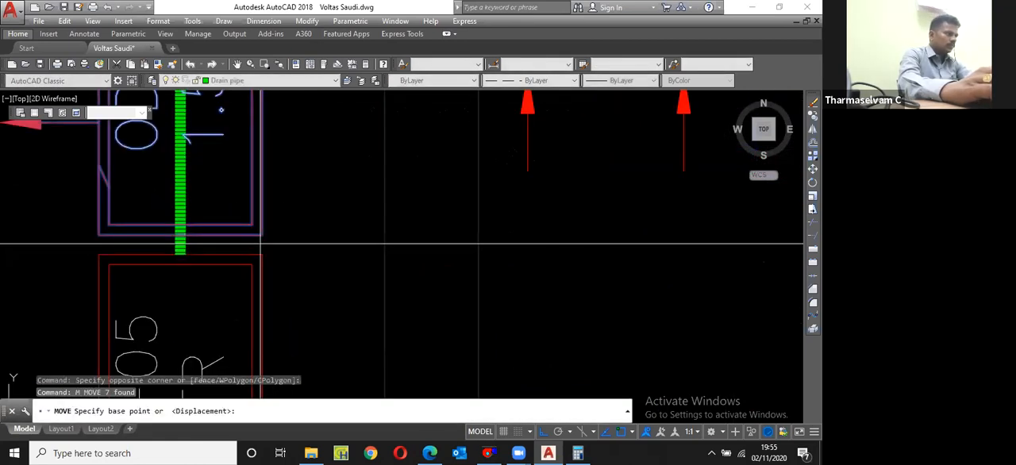
click(261, 238)
shift+right_click(264, 251)
key(f)
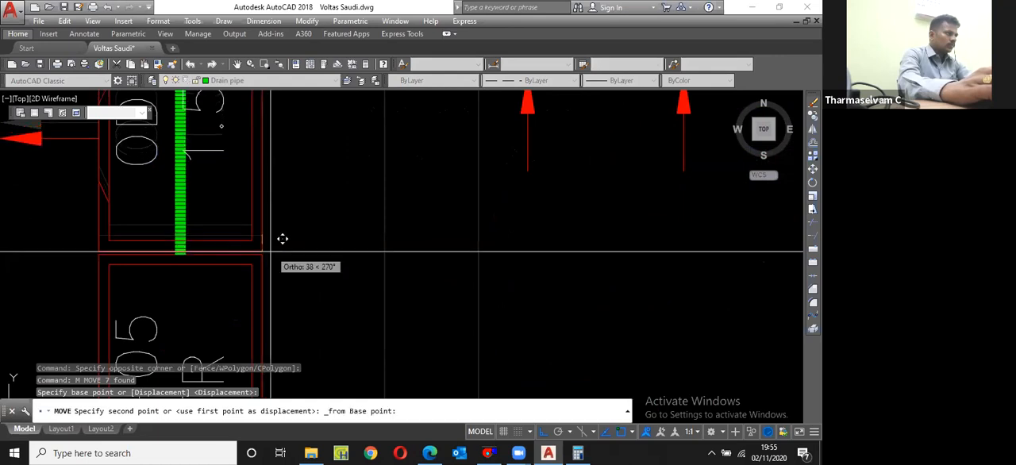
click(290, 190)
text(45)
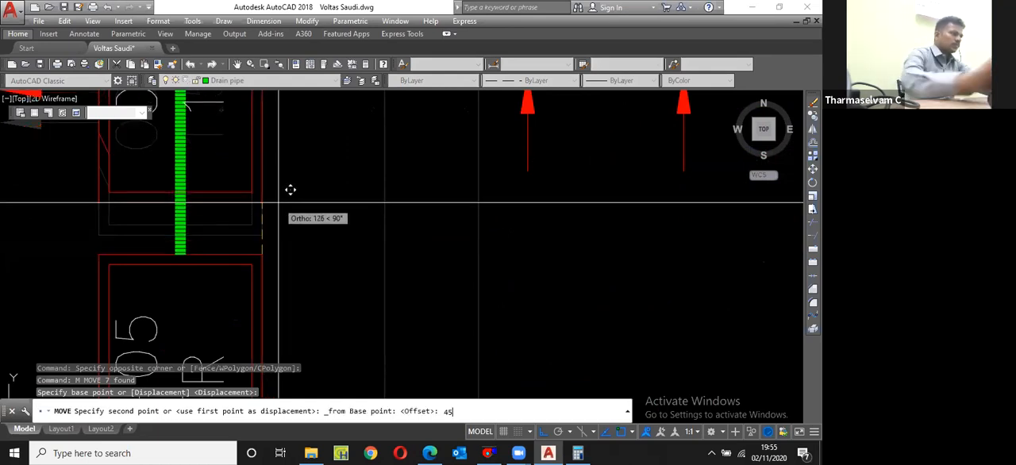
text(0)
key(Return)
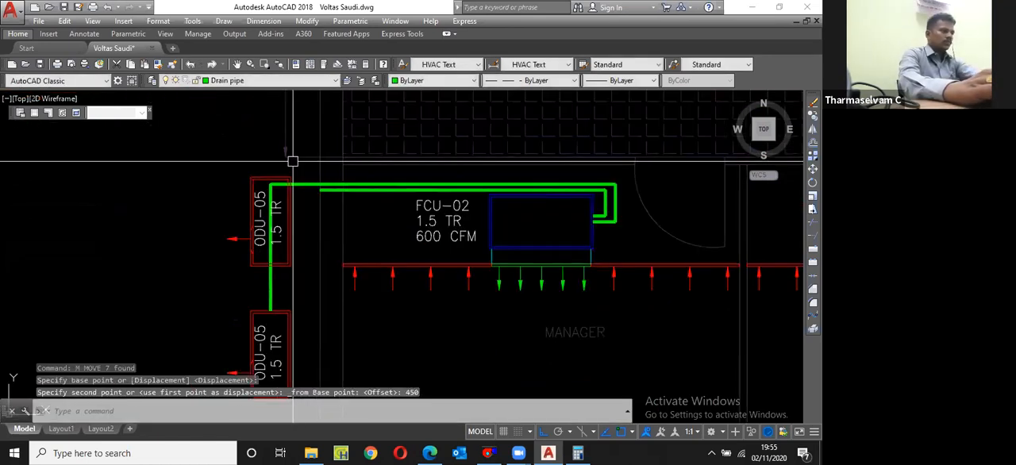
Step: Draw a pipe polyline from the upper outdoor unit's top edge up and across past FCU-01, turning down and back into FCU-01's far side
text(pl)
key(Return)
scroll(278, 184, up, 2)
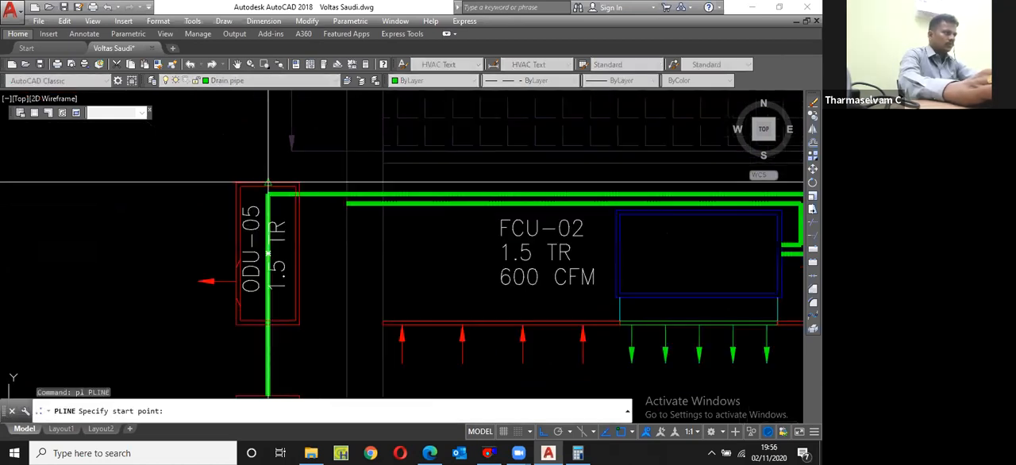
click(267, 184)
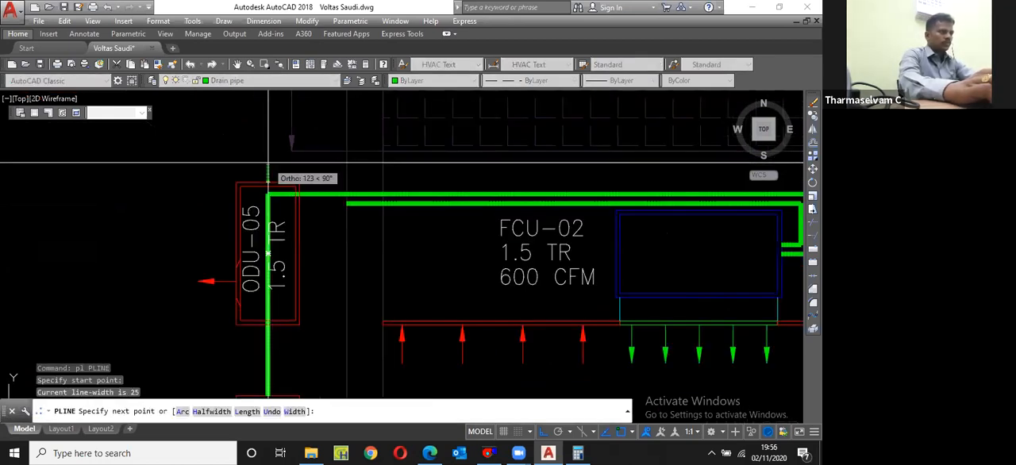
click(269, 163)
scroll(483, 225, down, 5)
scroll(648, 222, up, 5)
click(566, 223)
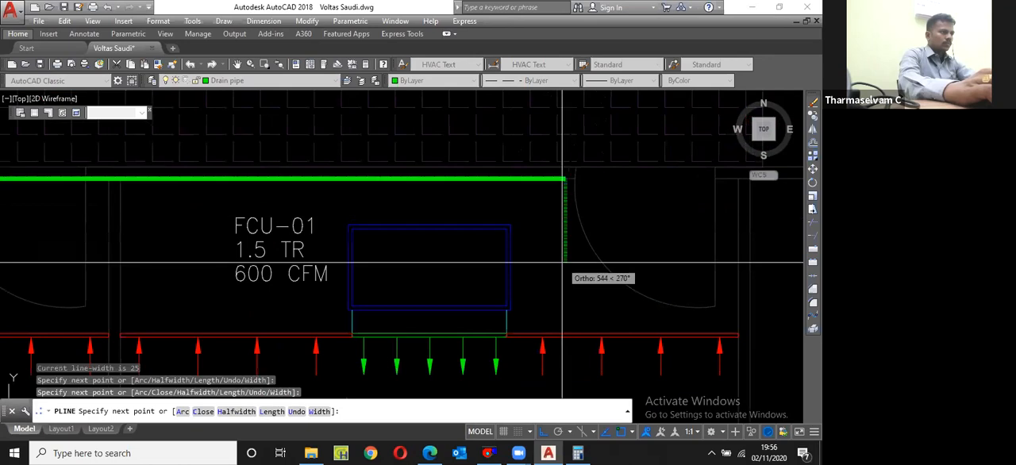
click(562, 261)
click(512, 262)
key(Escape)
Step: Draw a drain pipe polyline from FCU-01's far side, running inside and just below its first pipe to the manager room's outer wall
key(Return)
click(512, 254)
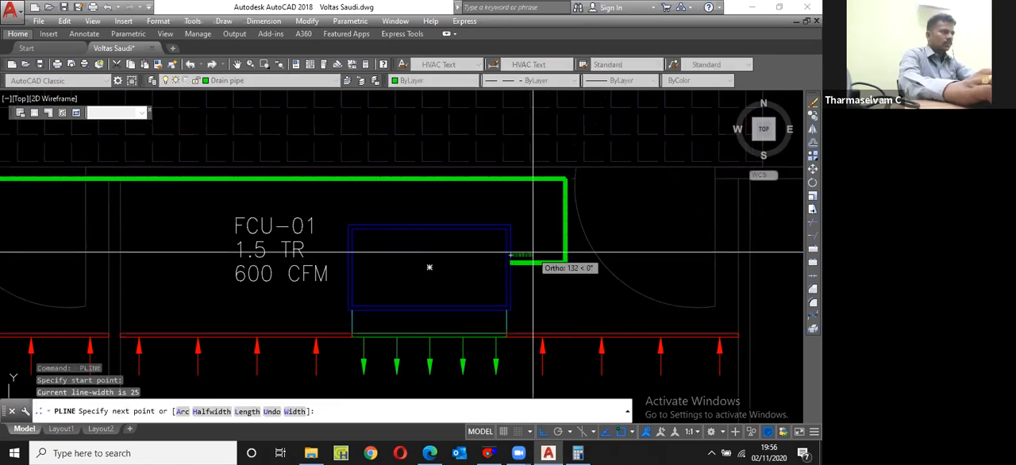
click(532, 255)
scroll(533, 255, down, 2)
scroll(533, 211, up, 4)
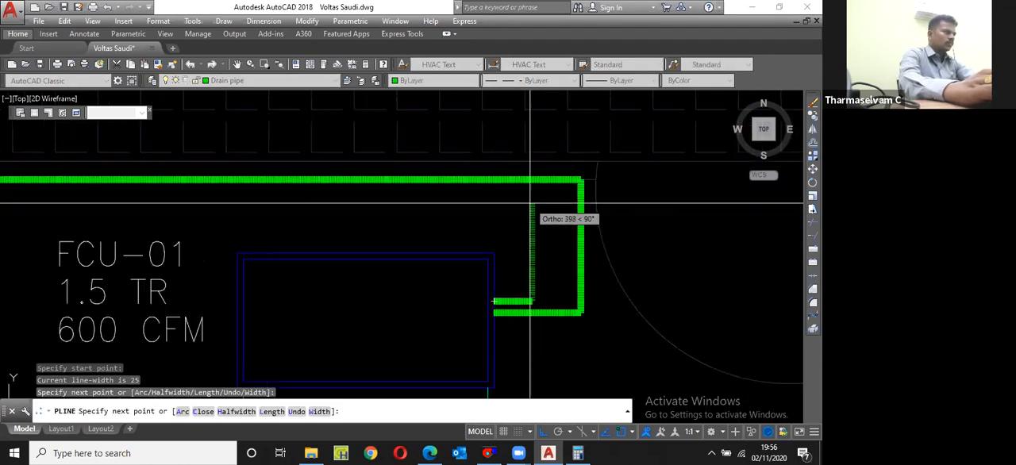
click(530, 204)
scroll(587, 211, down, 6)
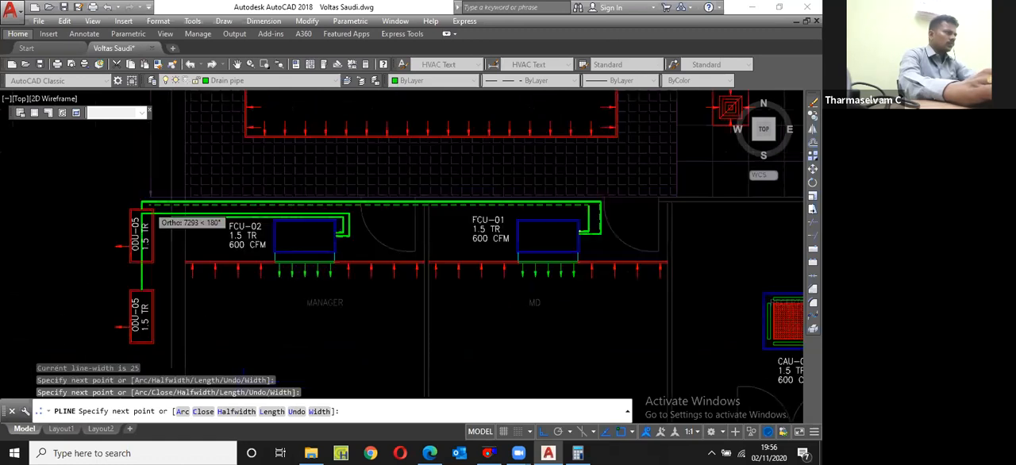
scroll(142, 206, up, 6)
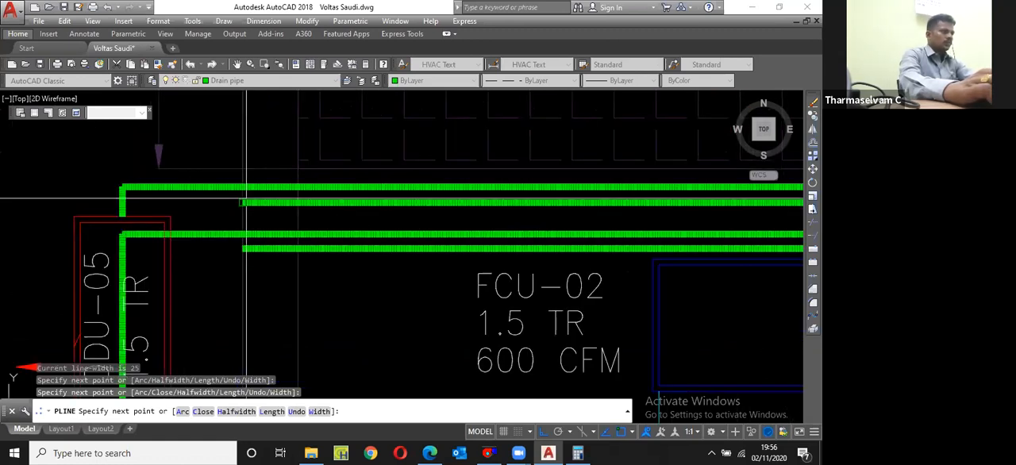
key(Return)
Step: Match the outdoor-unit pipes of FCU-02 and FCU-01 to the properties of the magenta refrigerant pipe between CAU-01 and ODU-03
text(ma)
key(Return)
scroll(310, 219, down, 6)
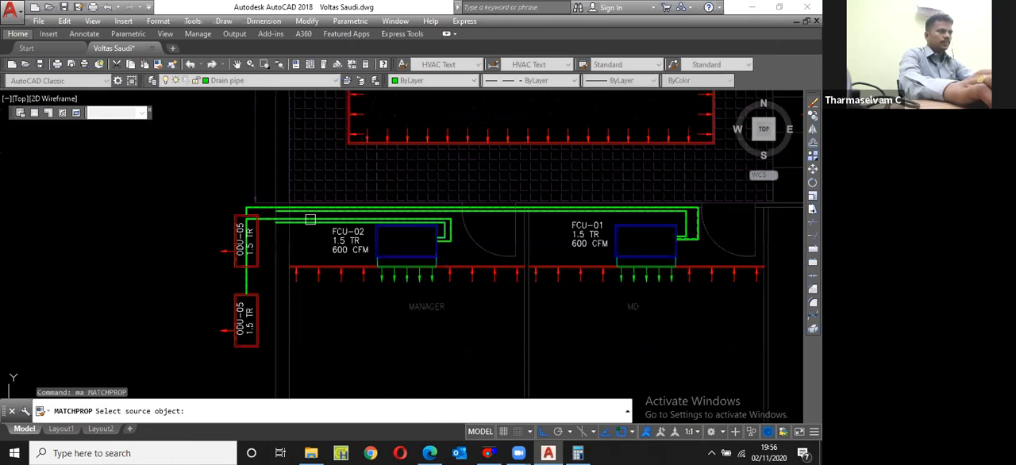
scroll(310, 219, down, 4)
scroll(309, 219, up, 2)
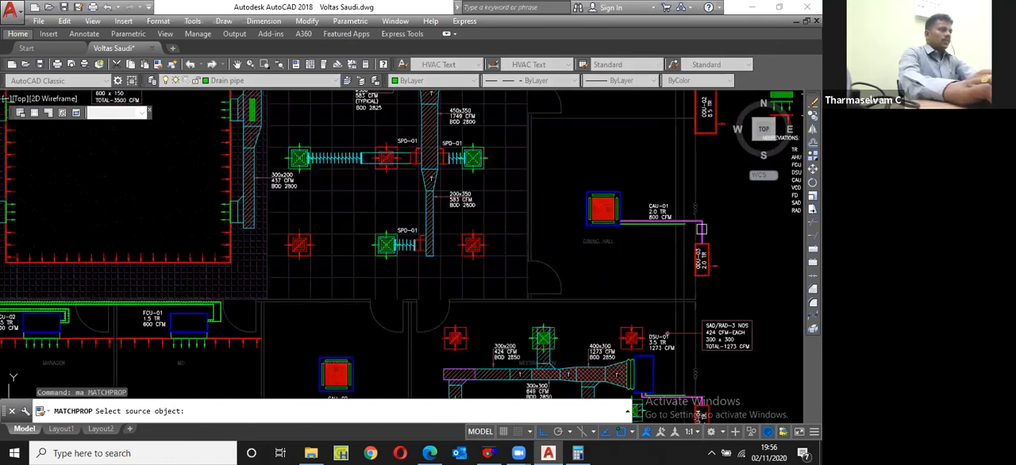
click(437, 261)
scroll(437, 262, down, 5)
scroll(466, 260, up, 8)
drag(467, 261, 473, 256)
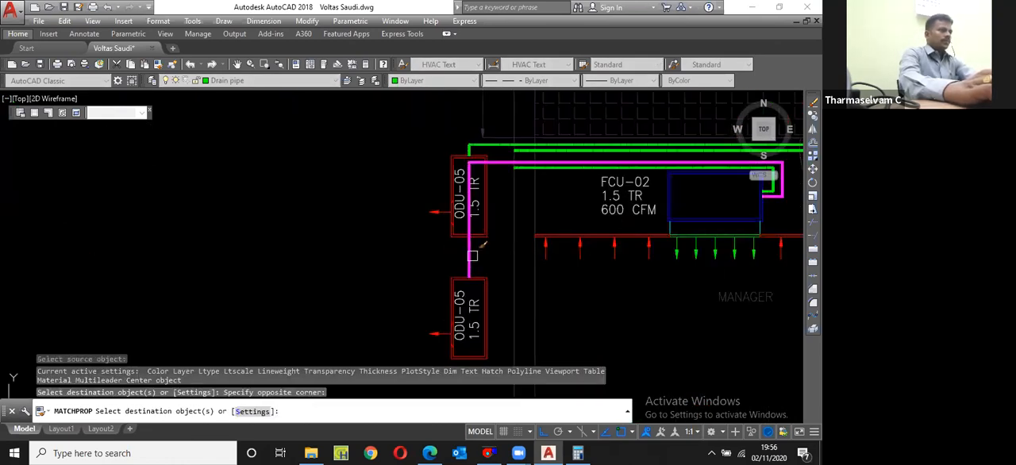
click(473, 256)
scroll(505, 137, up, 2)
key(Escape)
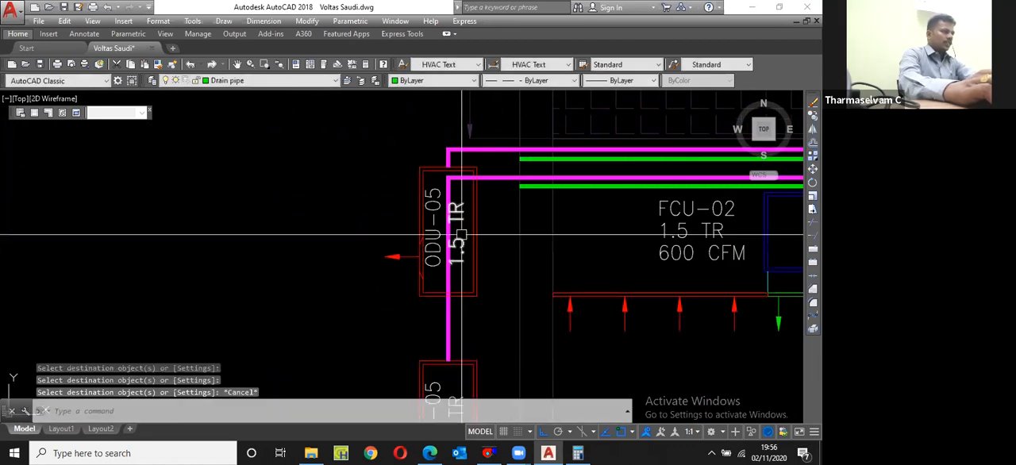
Step: Trim away the part of FCU-02's refrigerant pipe that runs through the upper outdoor unit, using the unit's outline as cutting edge
text(tr)
key(Return)
click(461, 235)
middle_drag(457, 282, 450, 300)
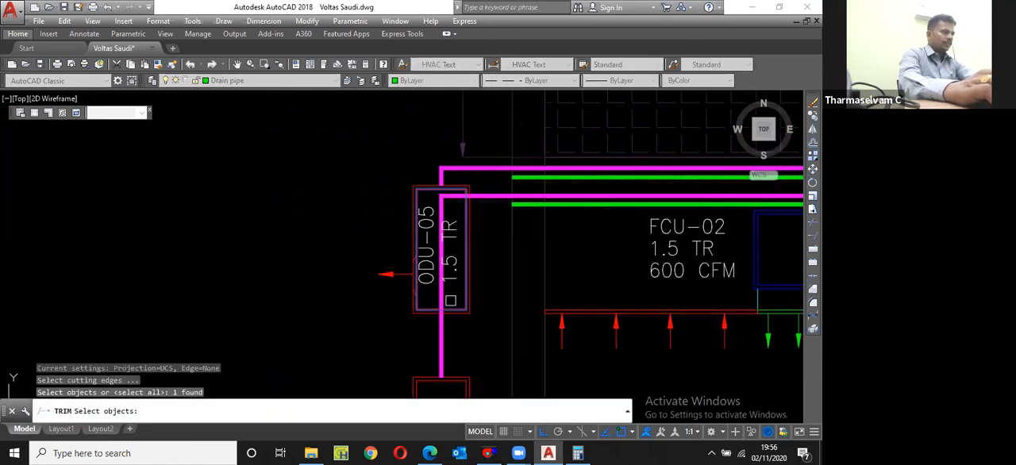
key(Return)
click(447, 278)
key(Escape)
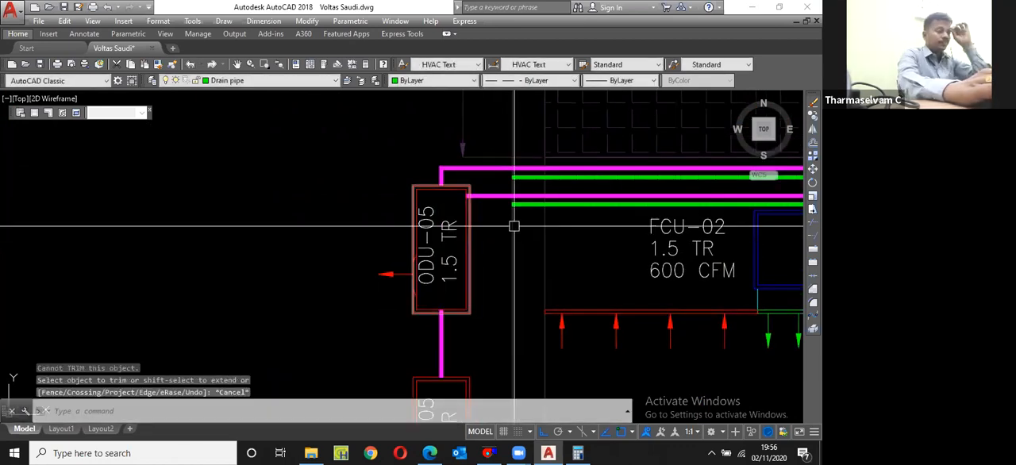
Step: Copy the upper outdoor unit straight up past the refrigerant pipes, keeping the same spacing as between the two existing units
scroll(358, 261, down, 4)
scroll(420, 277, up, 2)
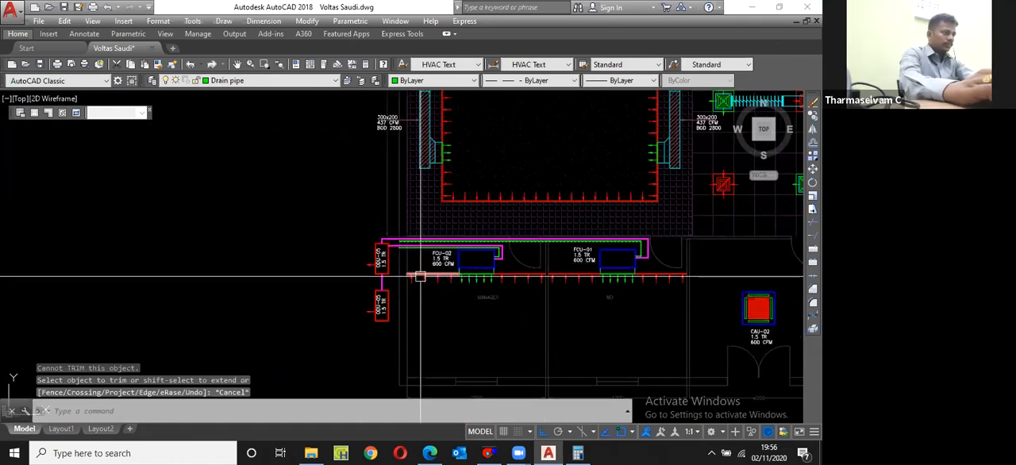
scroll(384, 213, up, 2)
click(403, 227)
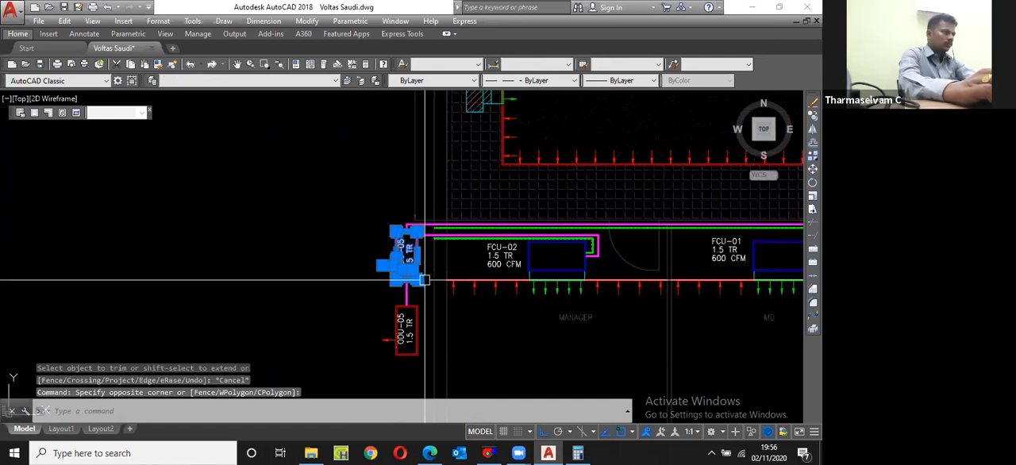
click(424, 280)
text(cp)
key(Return)
scroll(413, 282, up, 3)
scroll(410, 284, down, 1)
click(410, 284)
scroll(410, 287, down, 3)
key(Escape)
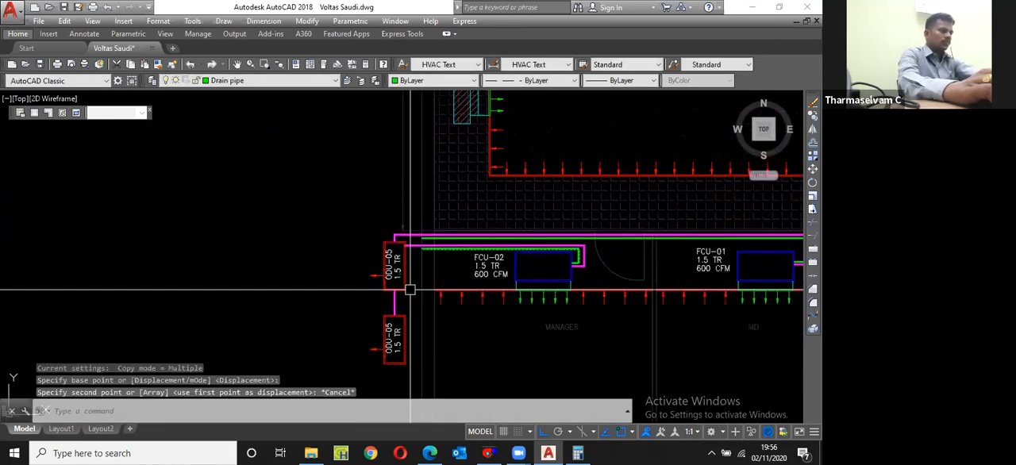
text(cp)
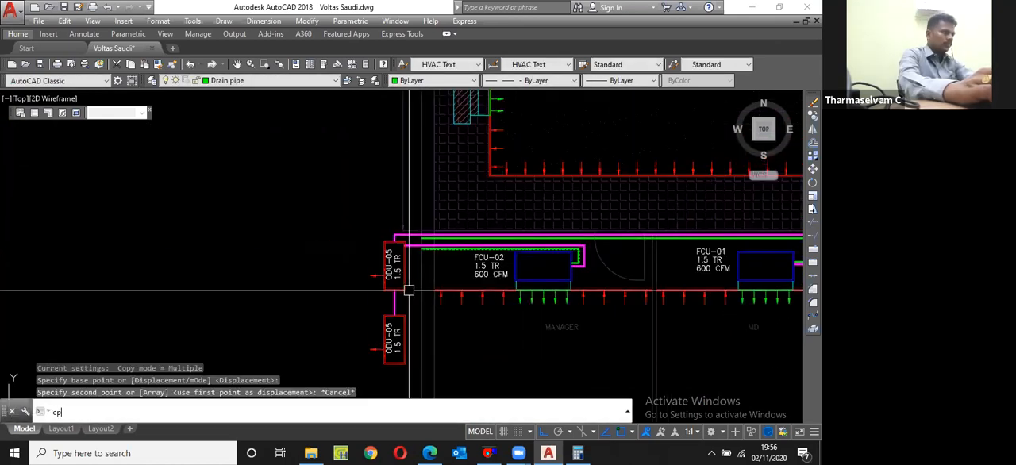
key(Return)
text(p)
key(Return)
scroll(405, 315, up, 3)
key(Return)
click(406, 318)
click(406, 132)
key(Escape)
Step: Rename the tag of the outdoor unit directly above ODU-05 to ODU-06
scroll(370, 226, up, 2)
click(370, 227)
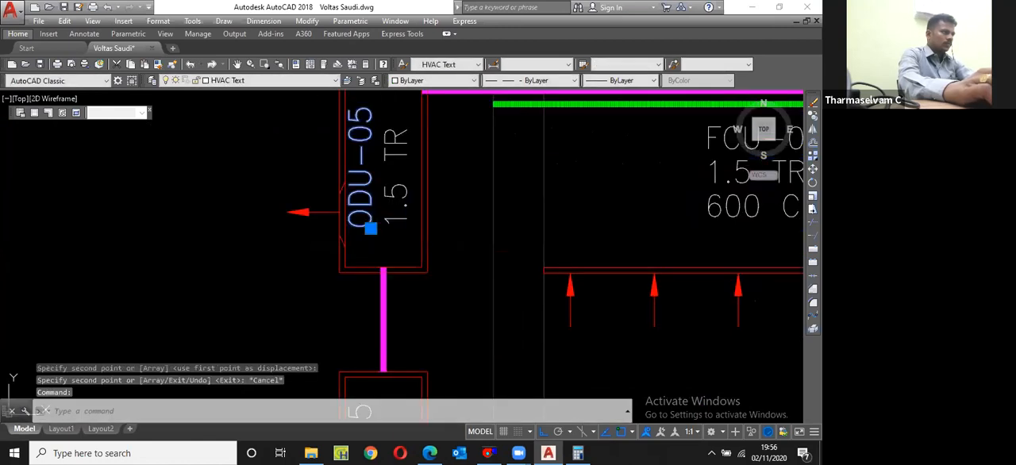
drag(493, 225, 474, 224)
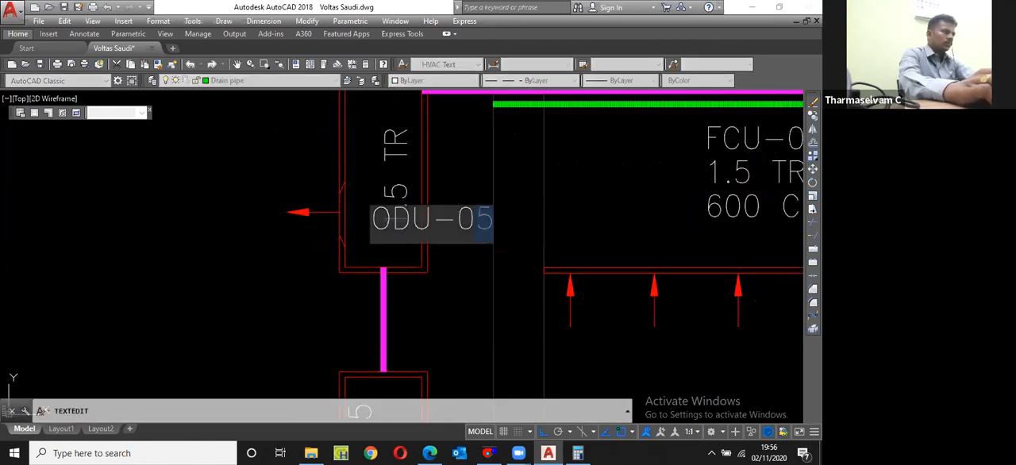
text(6)
key(Return)
Step: Rename the tag of the uppermost copied outdoor unit to ODU-07
scroll(388, 334, down, 3)
scroll(380, 208, up, 3)
click(379, 208)
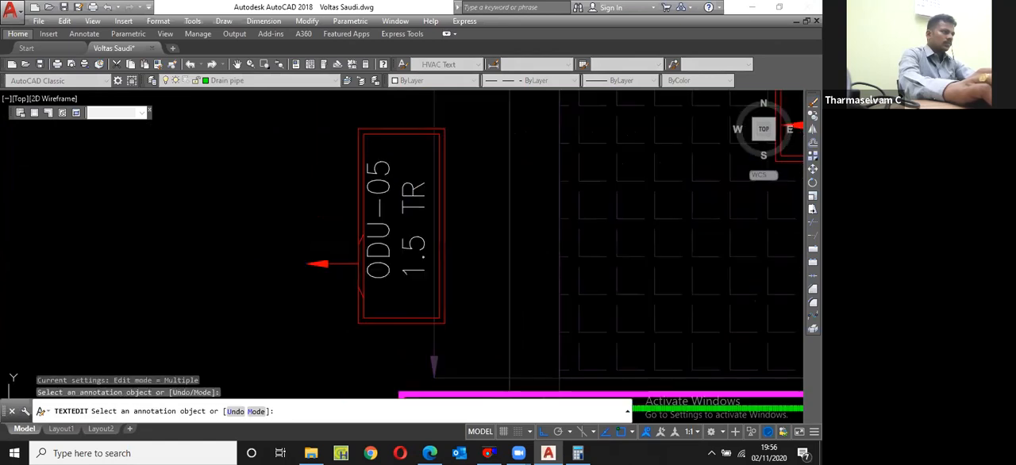
drag(517, 288, 501, 294)
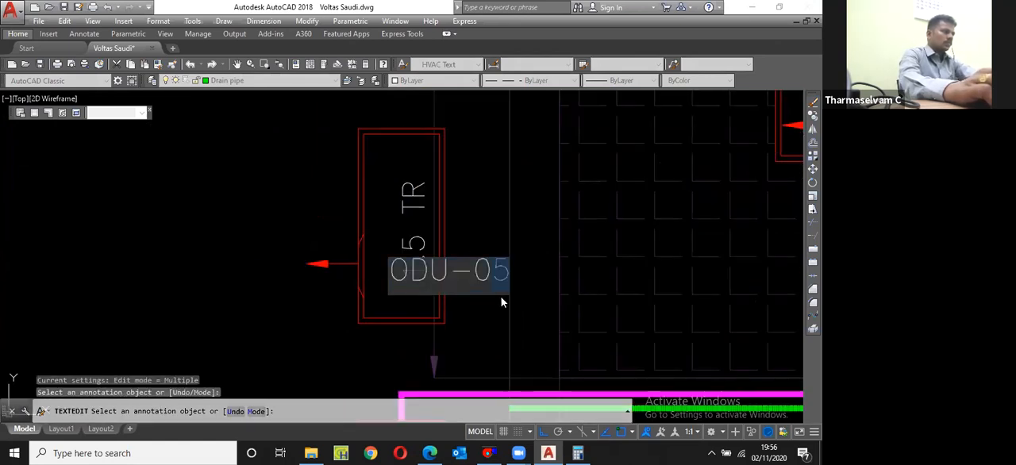
text(7)
key(Return)
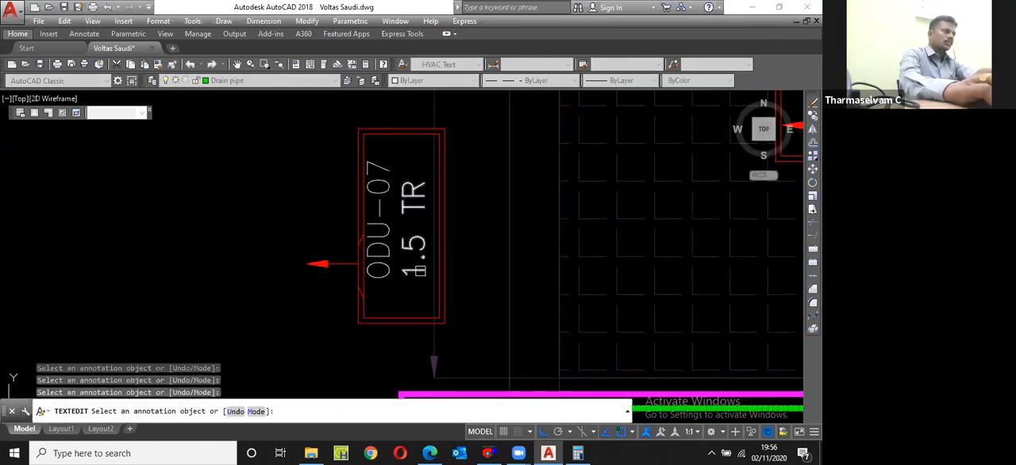
Step: Change ODU-07's capacity text to 2.0 TR and finish the text editing
click(421, 255)
drag(424, 277, 442, 276)
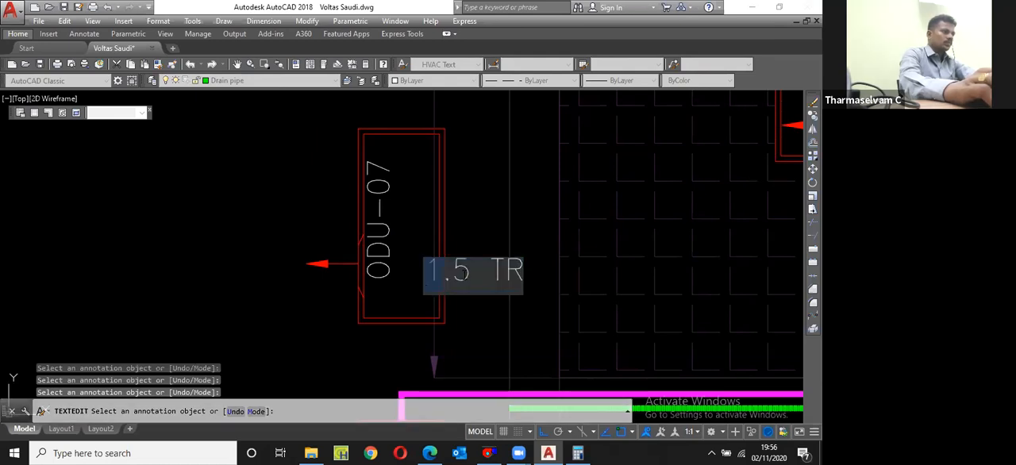
text(2.)
text(0)
key(Return)
scroll(425, 218, down, 4)
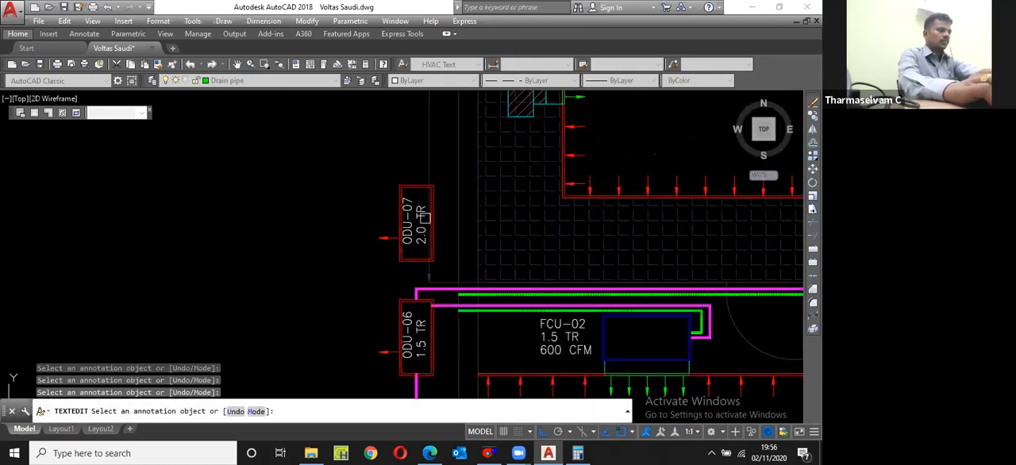
key(Escape)
Step: Draw an orthogonal polyline from the top of ODU-07, down and along the corridor above the existing pipes, to the top of CAU-02
key(Return)
scroll(424, 191, up, 2)
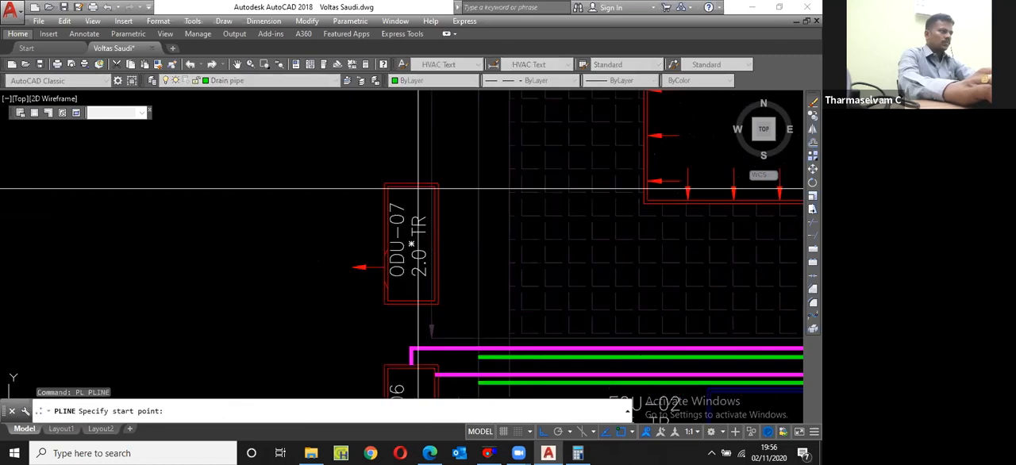
click(411, 184)
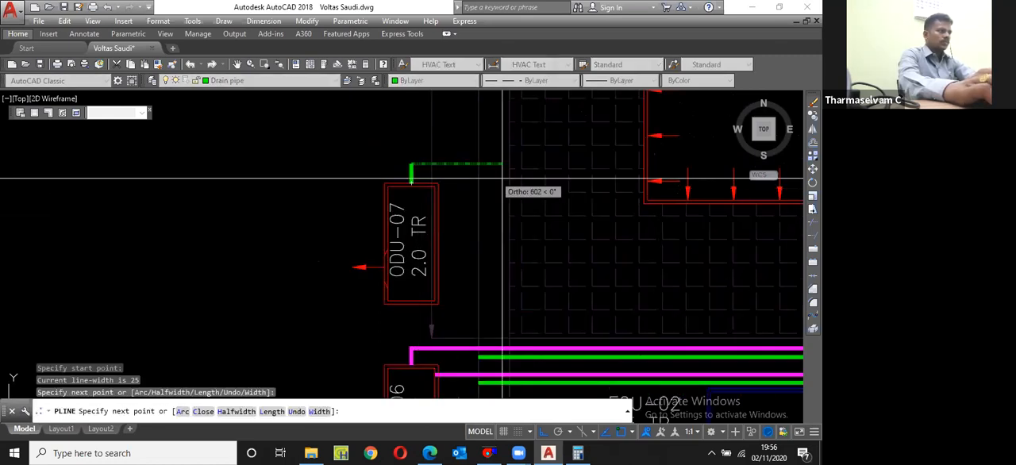
scroll(502, 177, down, 8)
scroll(518, 197, up, 4)
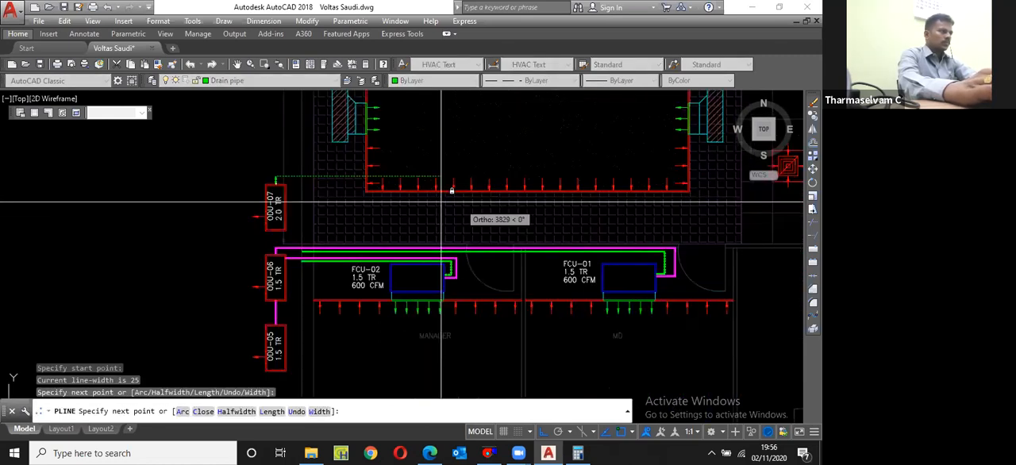
scroll(330, 176, up, 4)
scroll(331, 176, up, 2)
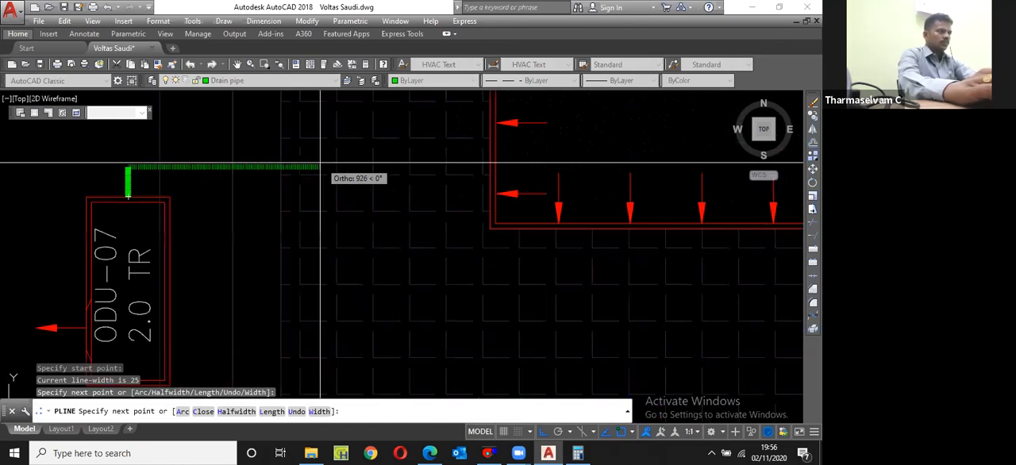
click(320, 163)
scroll(320, 165, down, 4)
scroll(324, 270, up, 6)
scroll(294, 228, down, 5)
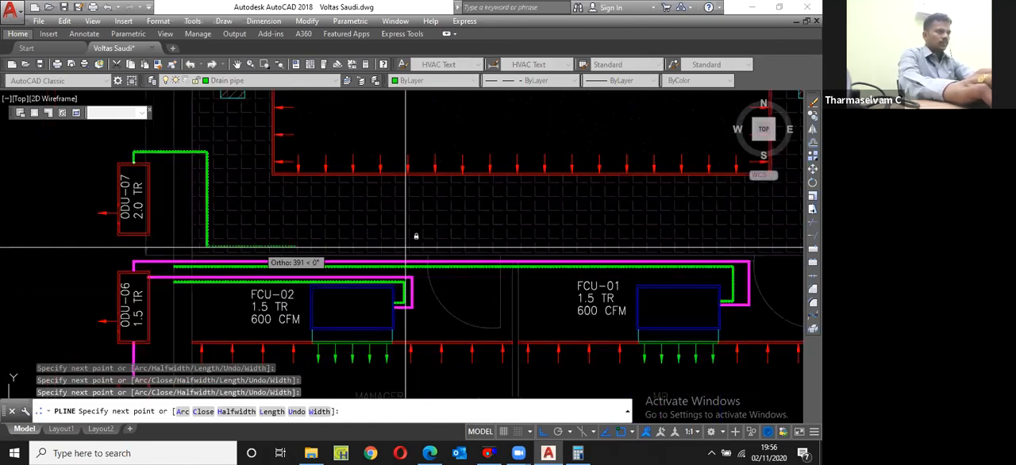
scroll(415, 231, down, 2)
click(629, 274)
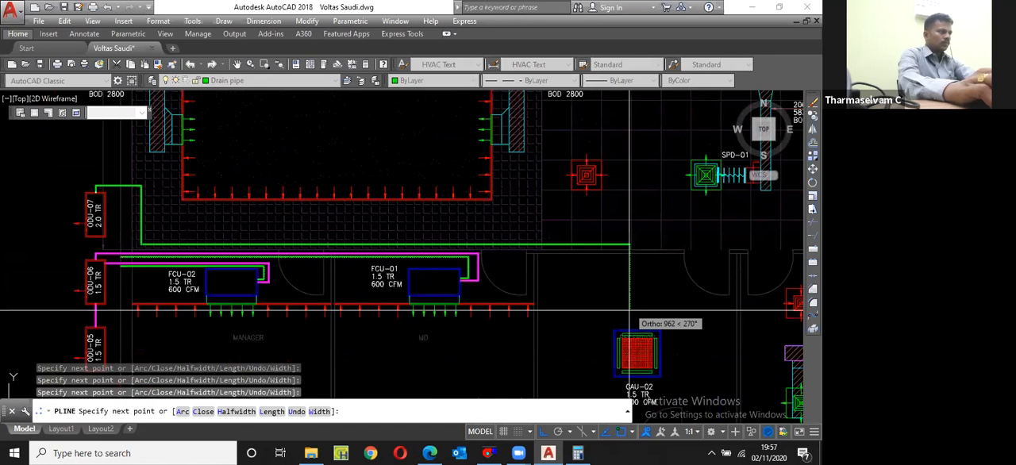
scroll(629, 313, up, 4)
click(629, 324)
key(Return)
key(Return)
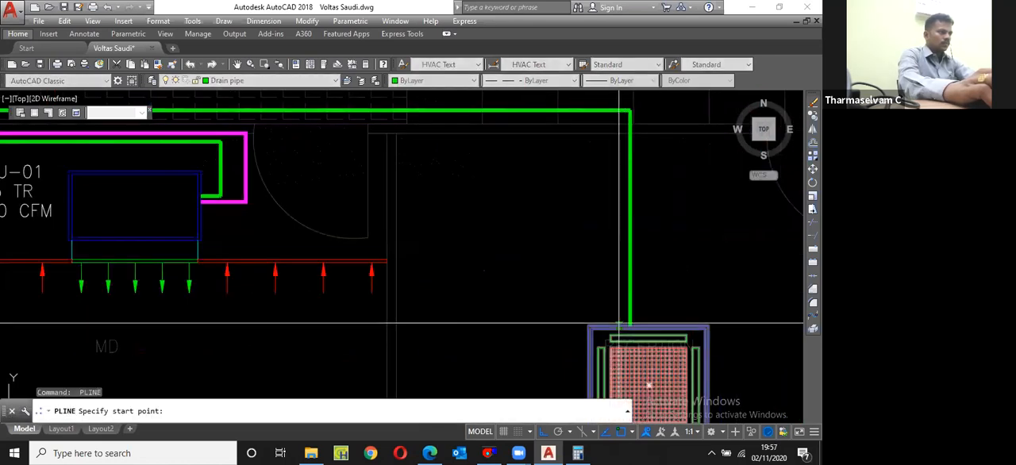
Step: Draw CAU-02's drain pipe parallel inside the new pipe run, ending in line with the outer ends of the FCU drain pipes
scroll(619, 324, up, 2)
click(619, 324)
scroll(617, 338, down, 2)
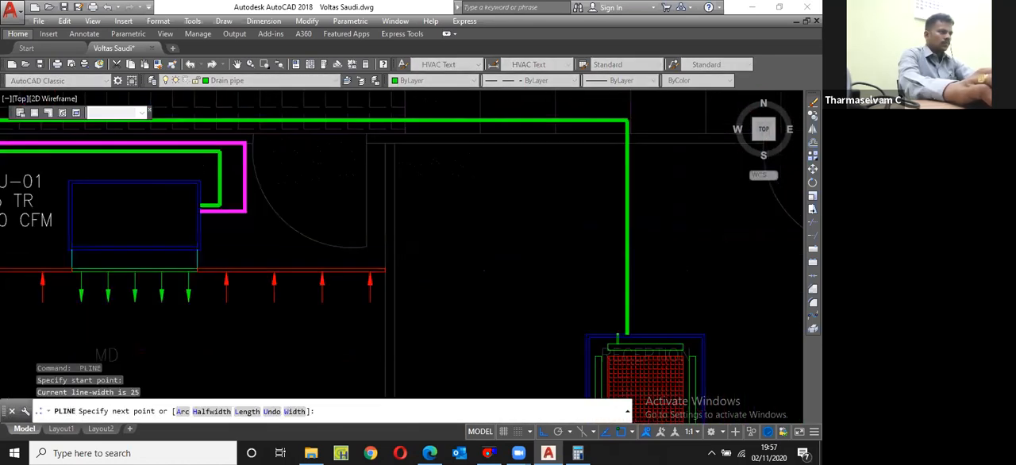
scroll(607, 158, up, 4)
click(652, 212)
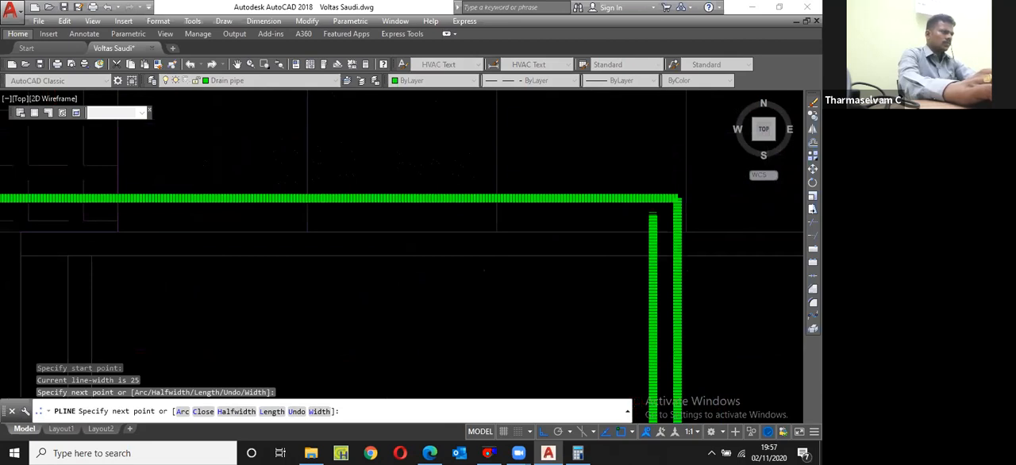
scroll(421, 229, down, 8)
scroll(421, 229, up, 6)
click(422, 233)
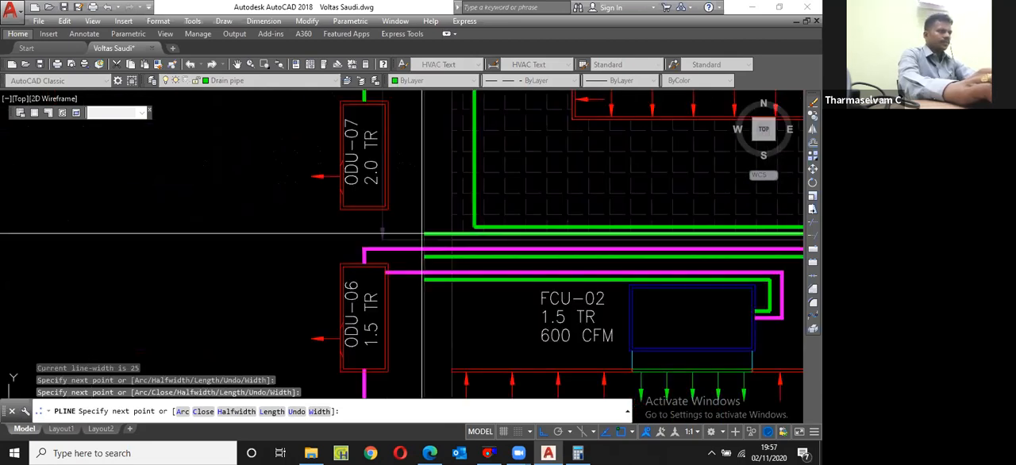
key(Escape)
Step: Match the properties of FCU-01's refrigerant pipe onto the polyline running from ODU-07 to CAU-02
scroll(339, 226, down, 5)
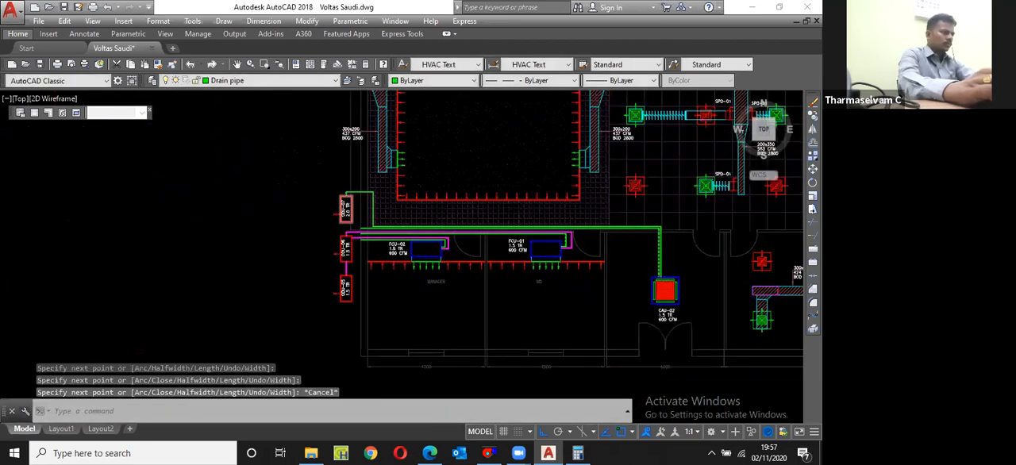
scroll(431, 278, down, 3)
scroll(419, 233, up, 8)
text(ma)
key(Return)
click(425, 243)
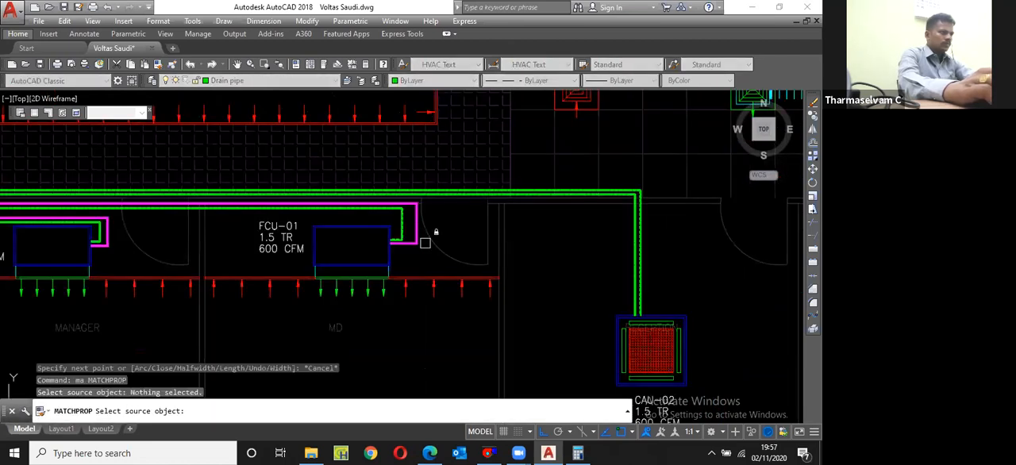
click(418, 241)
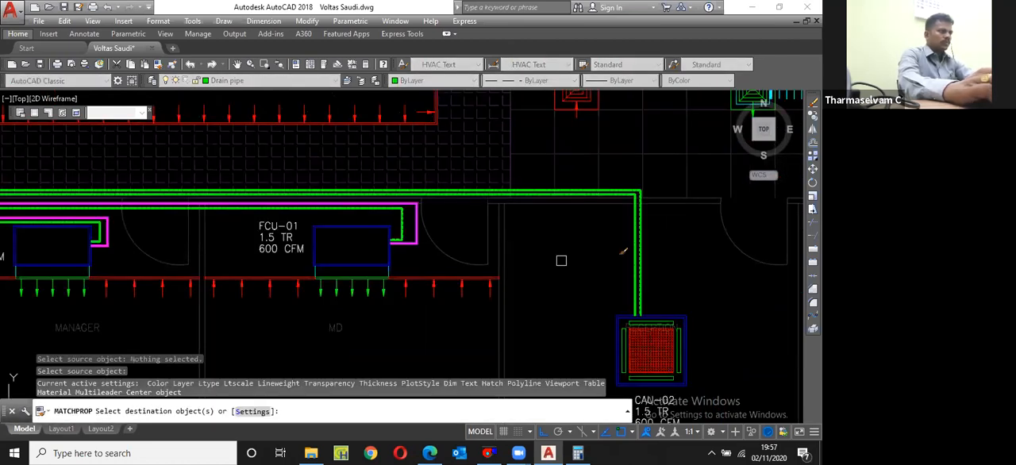
click(638, 256)
scroll(638, 256, up, 2)
key(Return)
scroll(624, 277, down, 5)
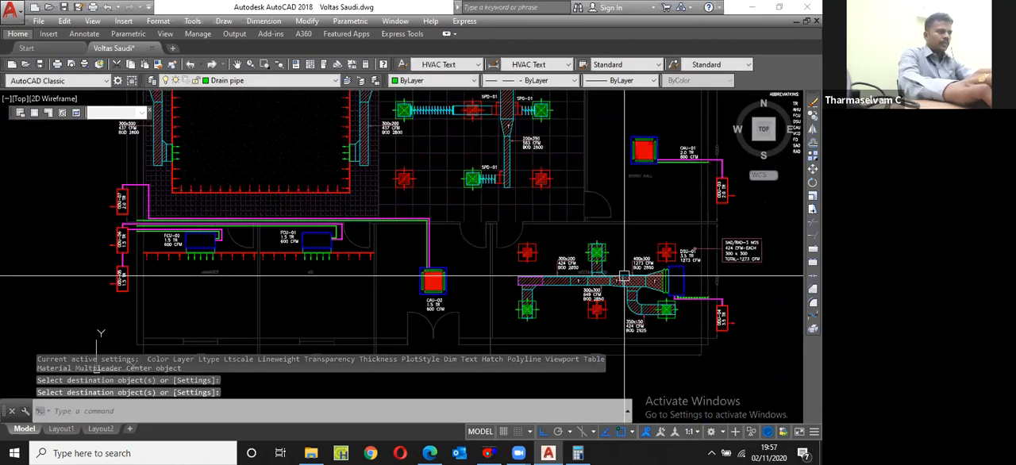
Step: Copy the circle at the end of the existing drain pipe to the outer ends of the FCU-02, FCU-01 and CAU-02 drain pipes
scroll(624, 277, up, 6)
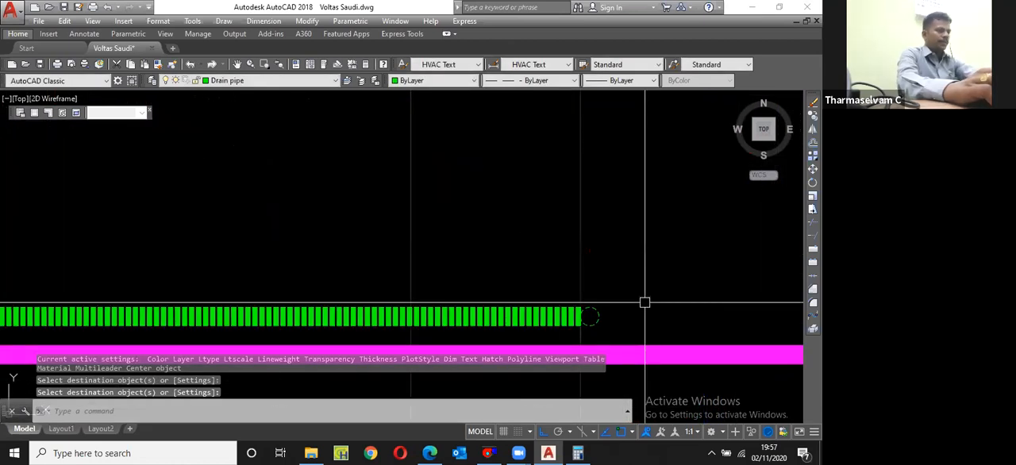
click(593, 318)
scroll(606, 330, up, 1)
text(cp)
key(Return)
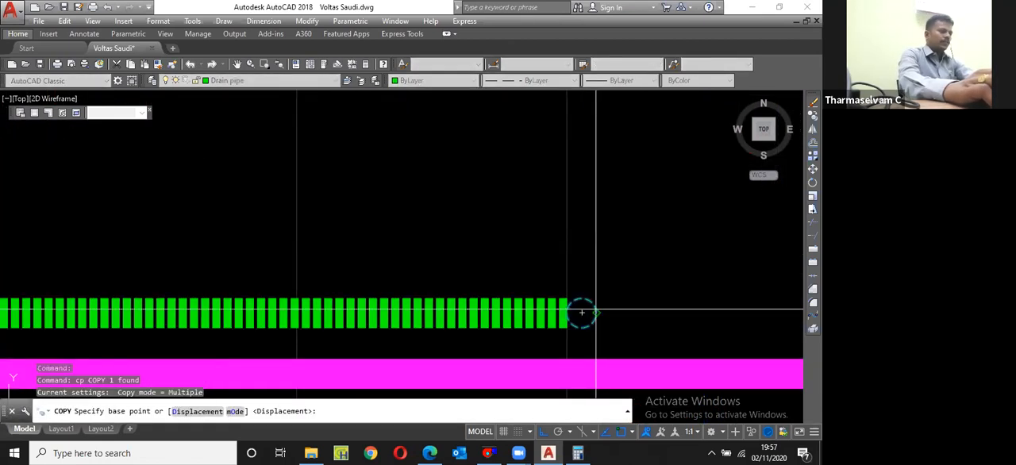
click(581, 312)
scroll(657, 275, down, 7)
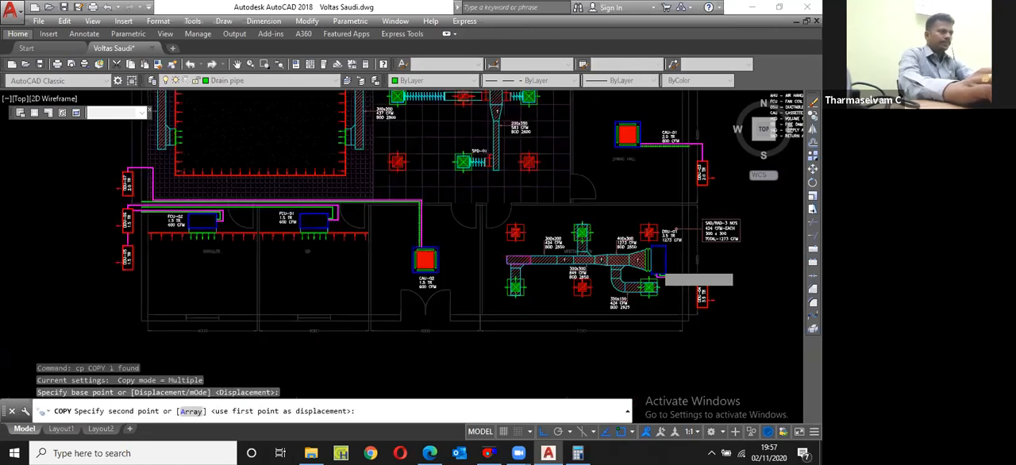
scroll(665, 278, down, 8)
scroll(551, 227, up, 8)
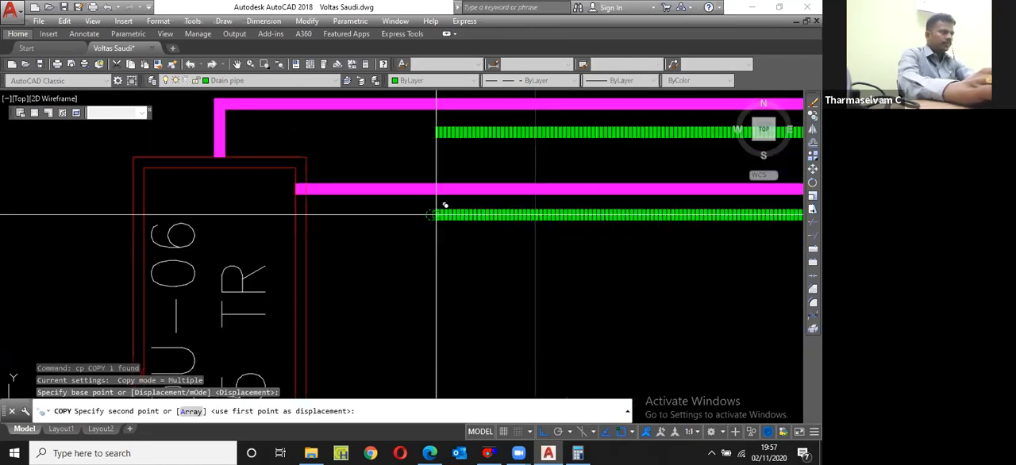
click(436, 215)
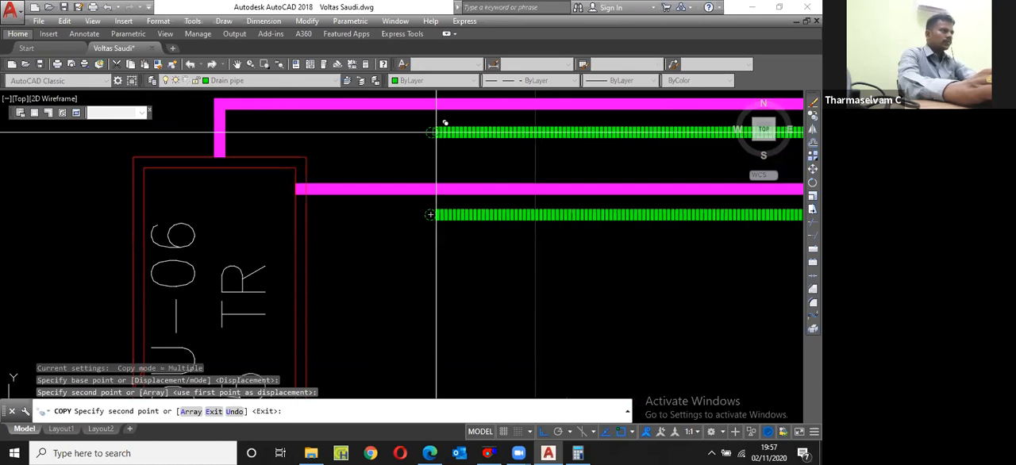
click(435, 132)
scroll(436, 132, down, 2)
click(447, 169)
key(Escape)
Step: Save the drawing and switch from model space to Layout1
scroll(377, 244, down, 10)
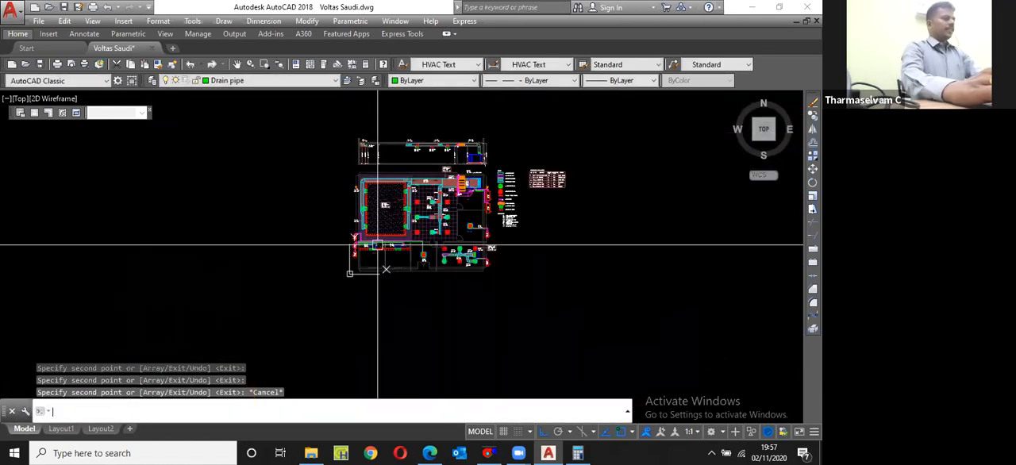
scroll(494, 177, up, 2)
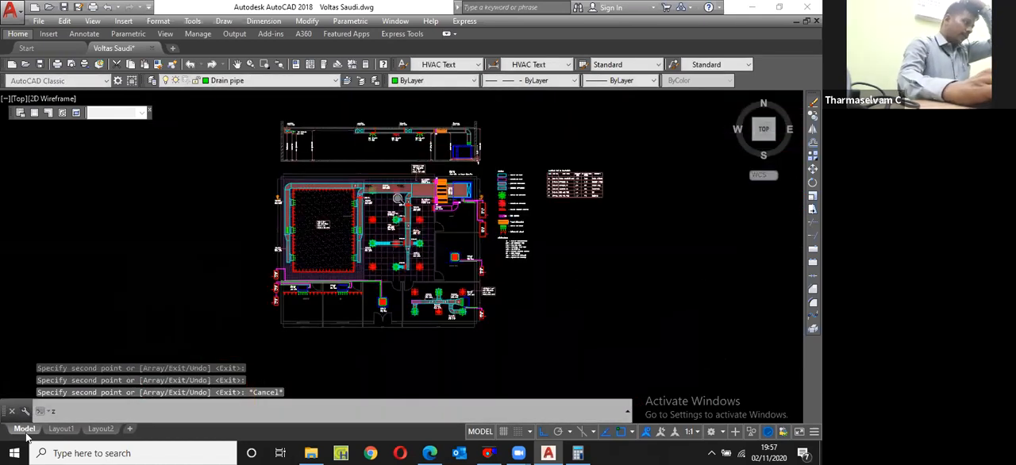
scroll(492, 171, up, 2)
key(ctrl+s)
key(ctrl+Page_Down)
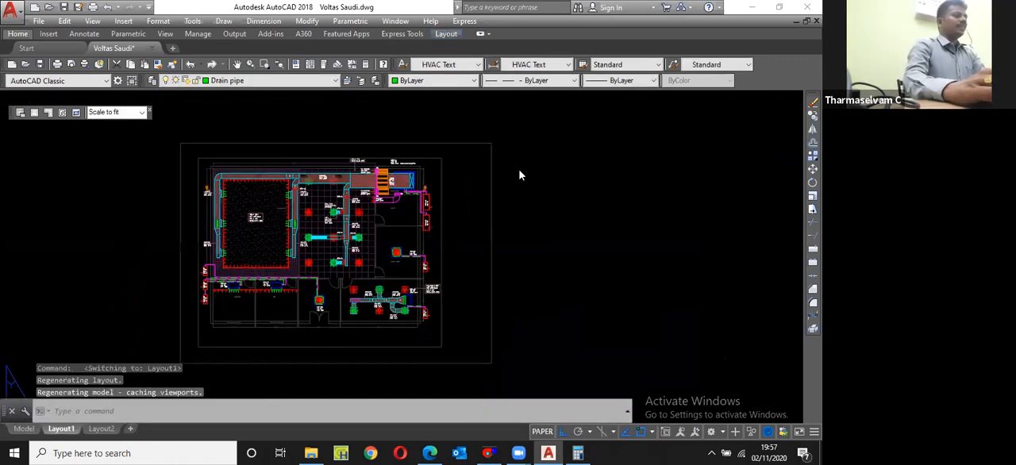
Step: Unlock the Wall layer that holds the outer rectangle around the plan on the layout
click(492, 256)
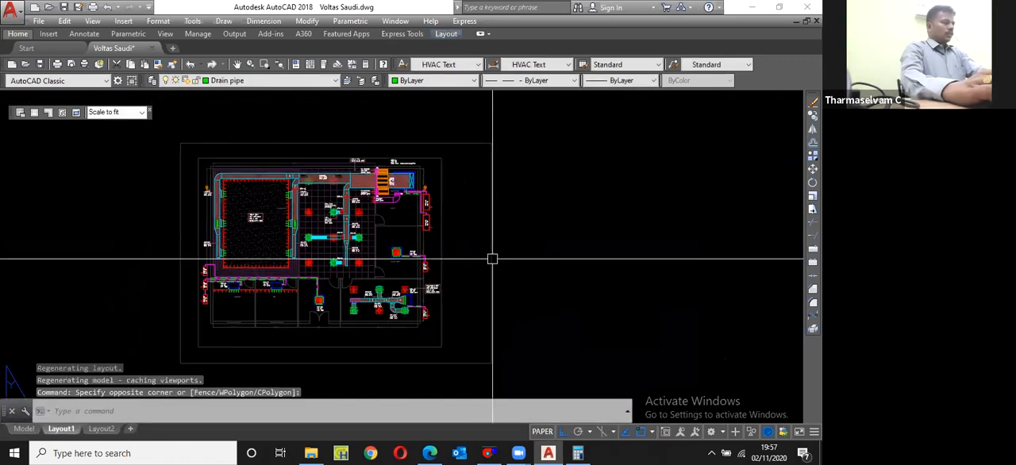
key(Escape)
click(500, 199)
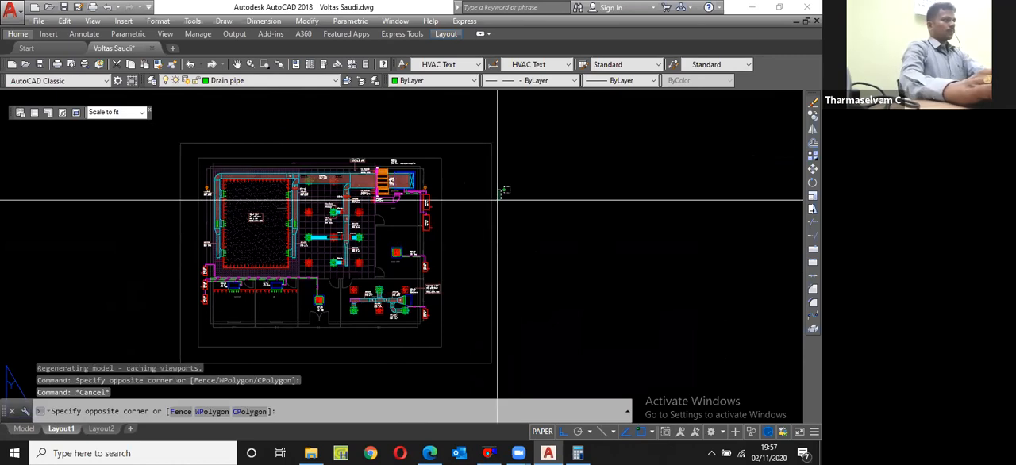
click(499, 223)
click(499, 223)
click(258, 81)
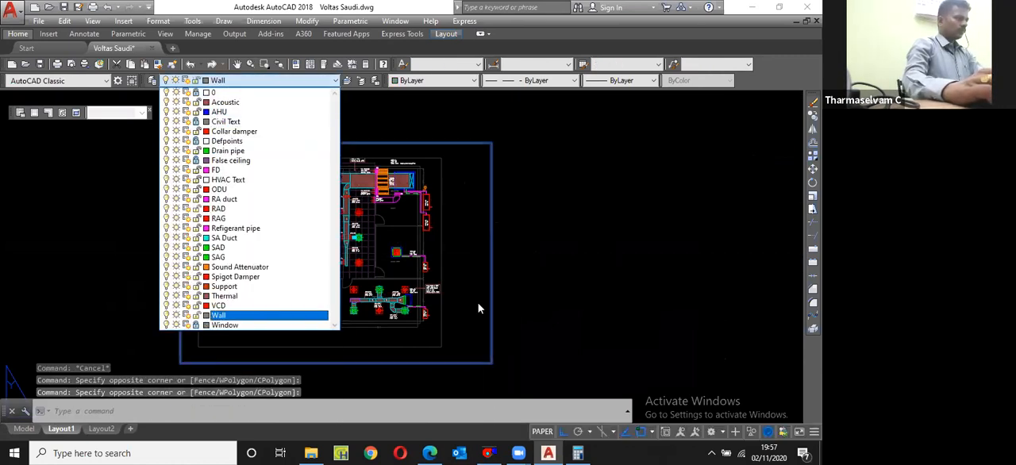
click(196, 316)
key(Escape)
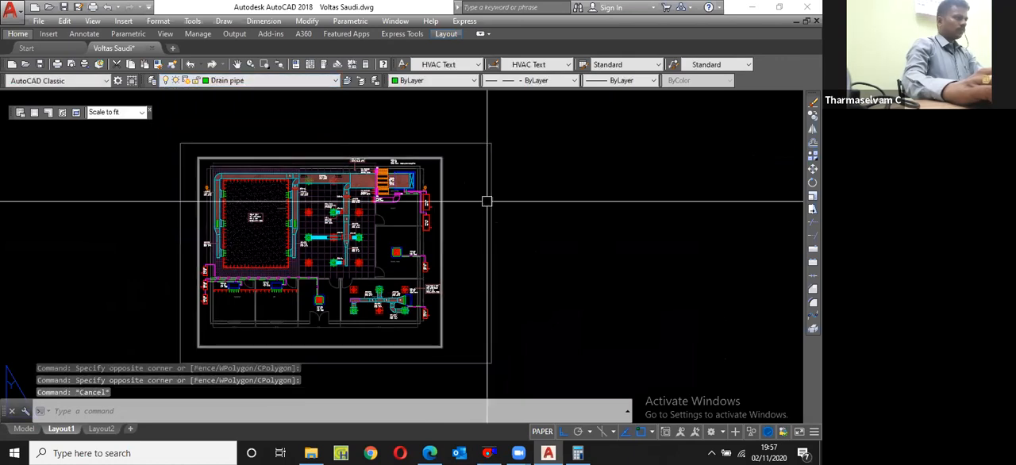
Step: Erase the outer rectangle and the viewport from Layout1
click(487, 201)
click(464, 164)
click(269, 81)
text(e)
key(Return)
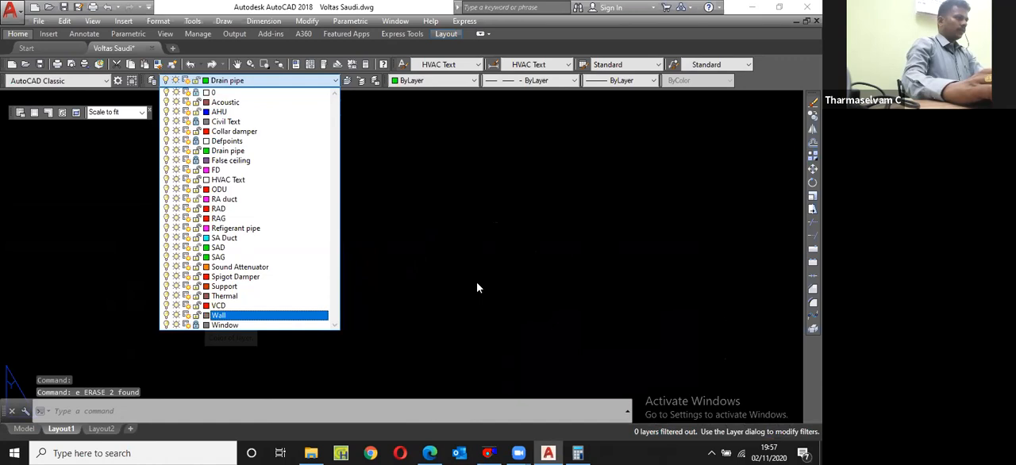
click(411, 268)
Step: Create a new layer named Title Block
text(la)
key(Return)
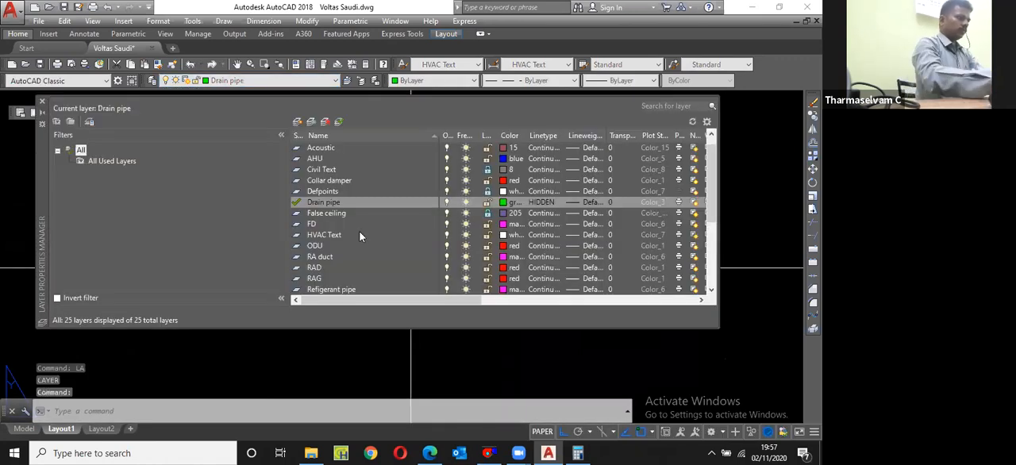
click(297, 121)
text(Title B)
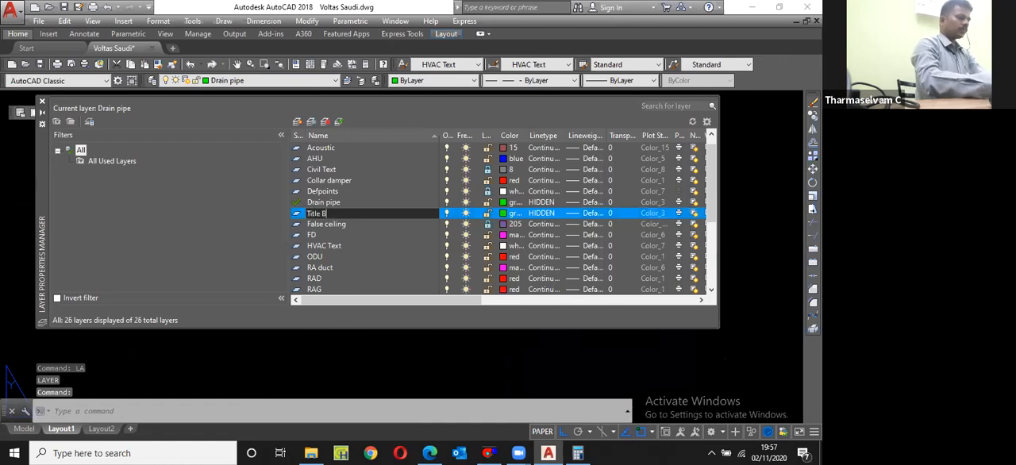
text(lock)
key(Return)
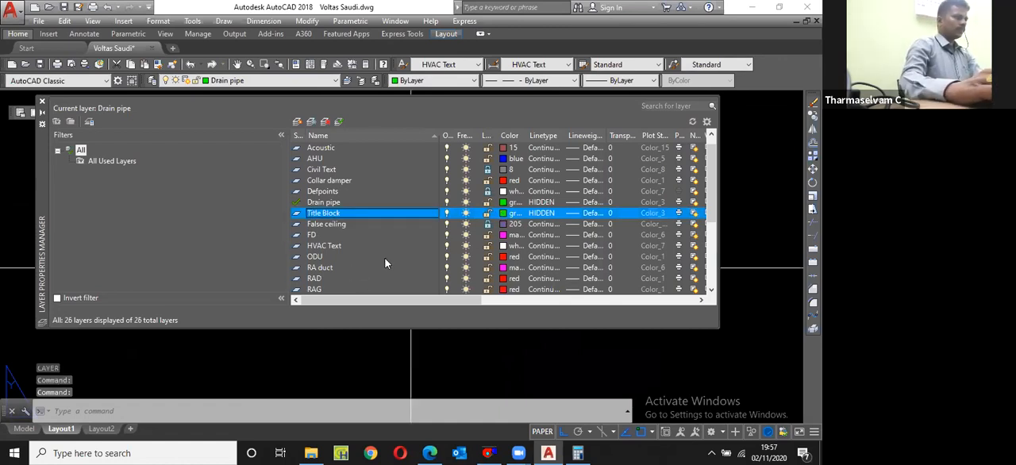
Step: Set the Title Block layer's colour to white and make it the current layer
click(503, 213)
click(384, 254)
key(Return)
click(339, 122)
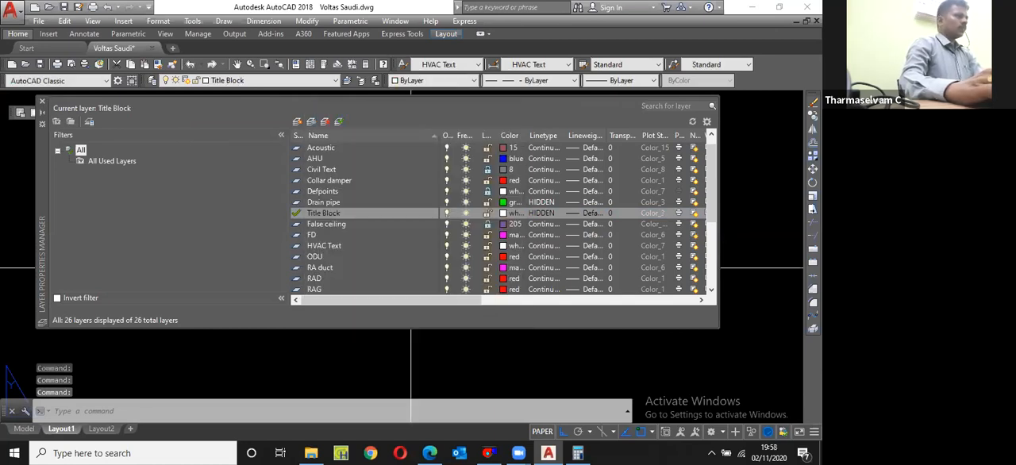
click(42, 101)
Step: Draw a rectangle 27 long by 420 wide on Layout1
text(z)
key(Return)
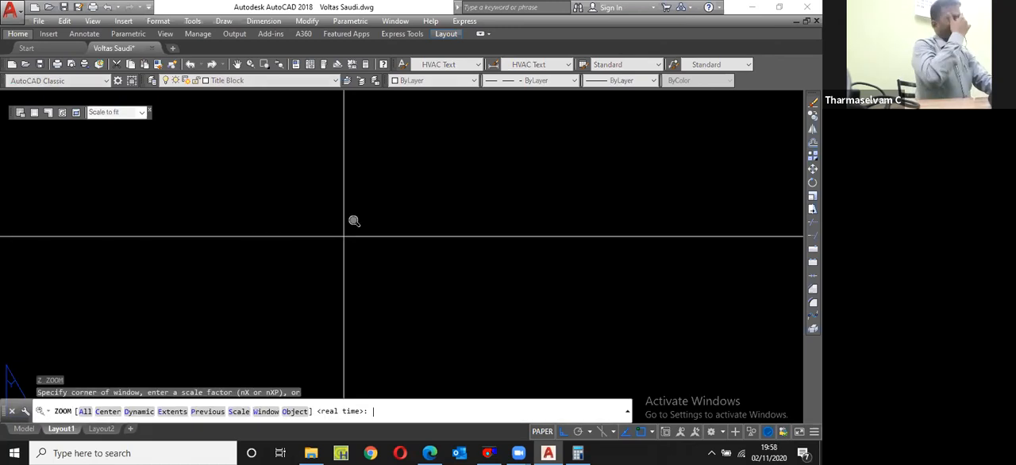
text(e)
key(Return)
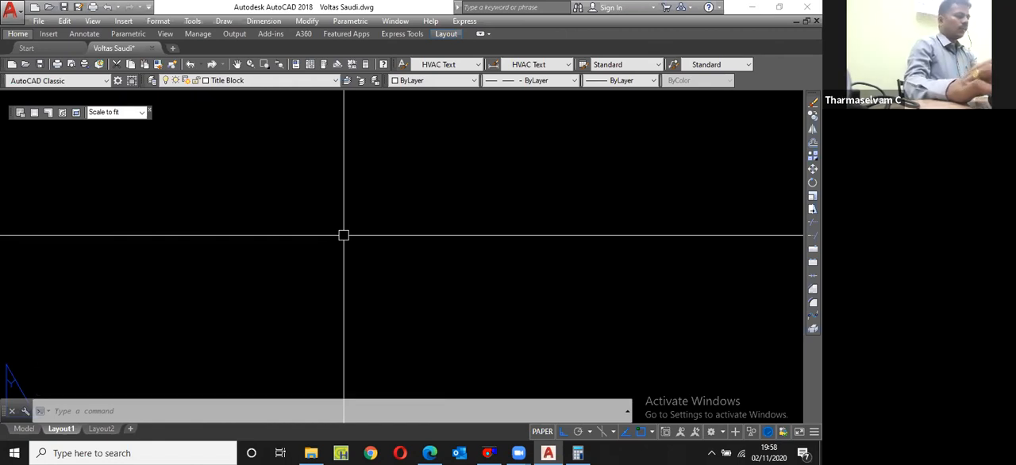
text(rec)
key(Return)
click(257, 345)
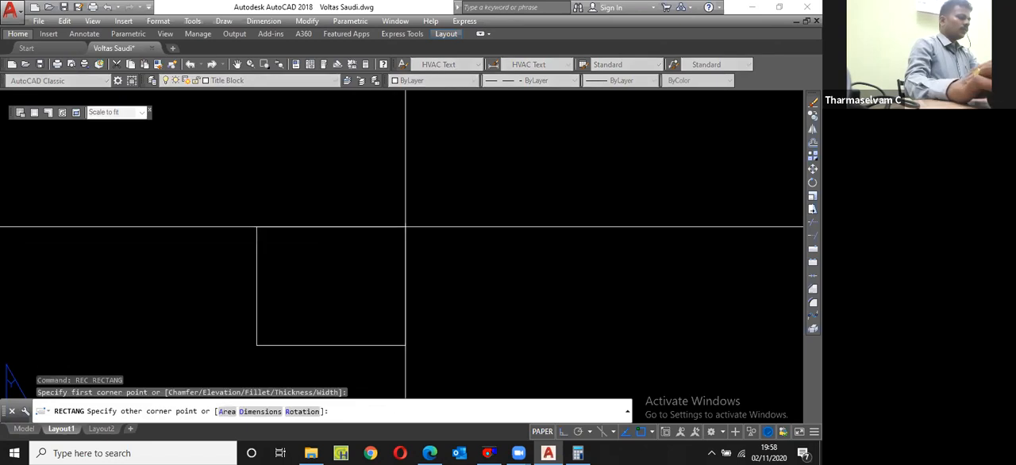
text(d)
key(Return)
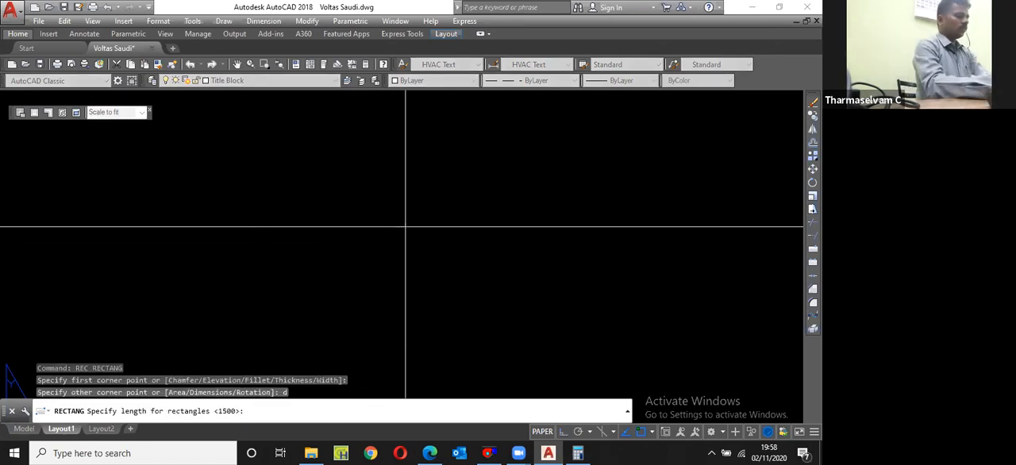
text(29)
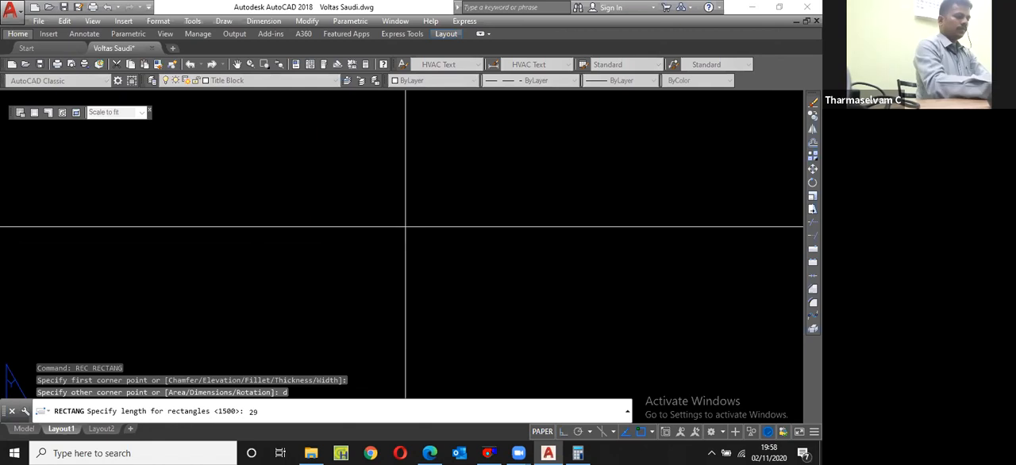
key(BackSpace)
text(7)
key(Return)
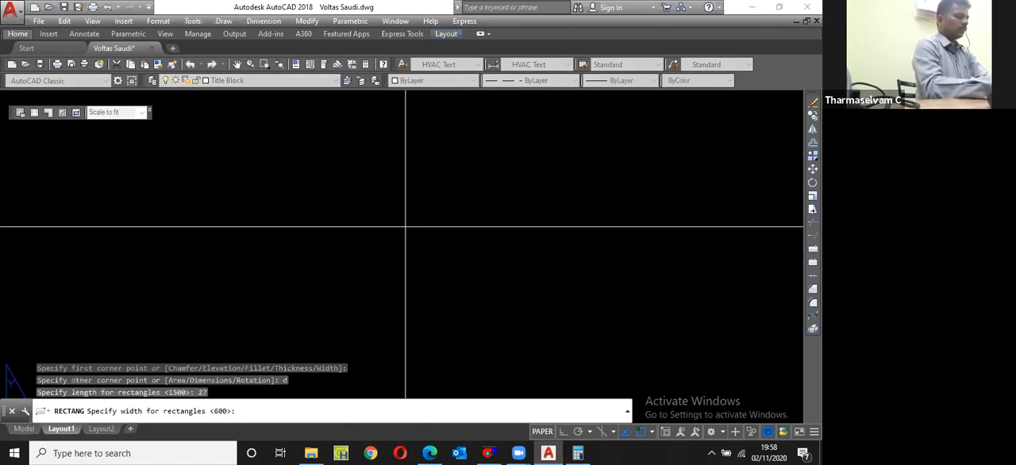
text(420)
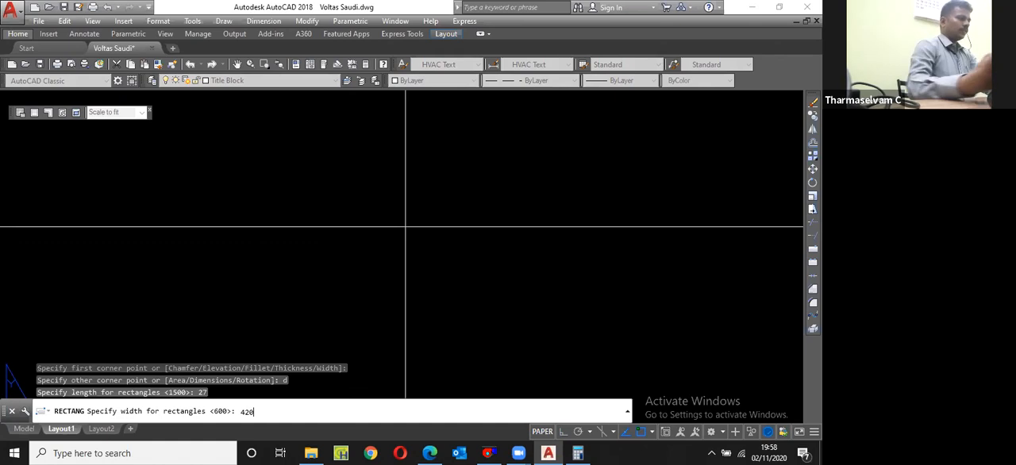
key(Return)
scroll(395, 255, down, 3)
click(395, 256)
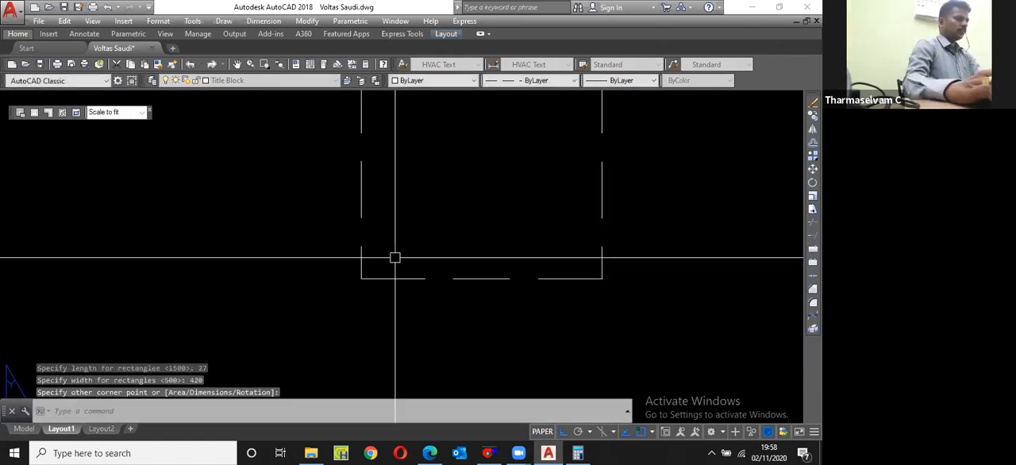
Step: Try to rotate the narrow rectangle about a picked base point
click(445, 276)
scroll(445, 277, down, 2)
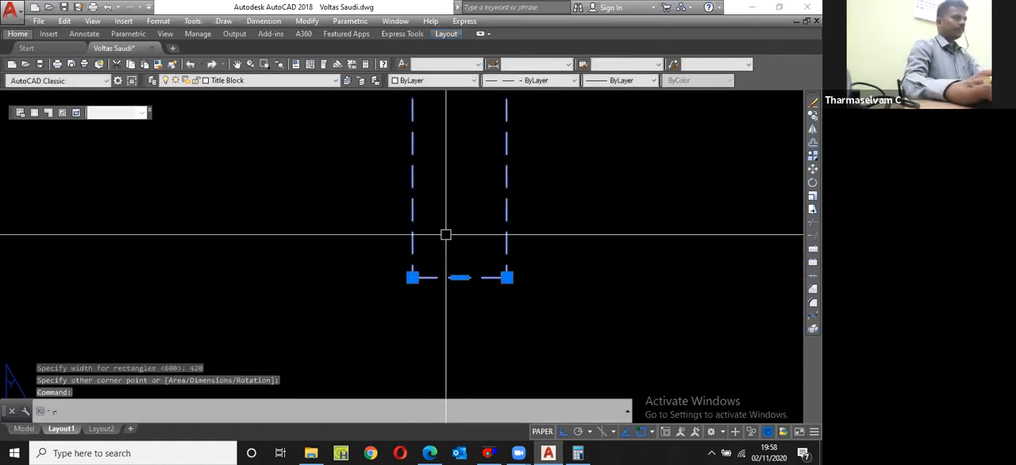
text(ro)
key(Return)
click(438, 194)
key(Escape)
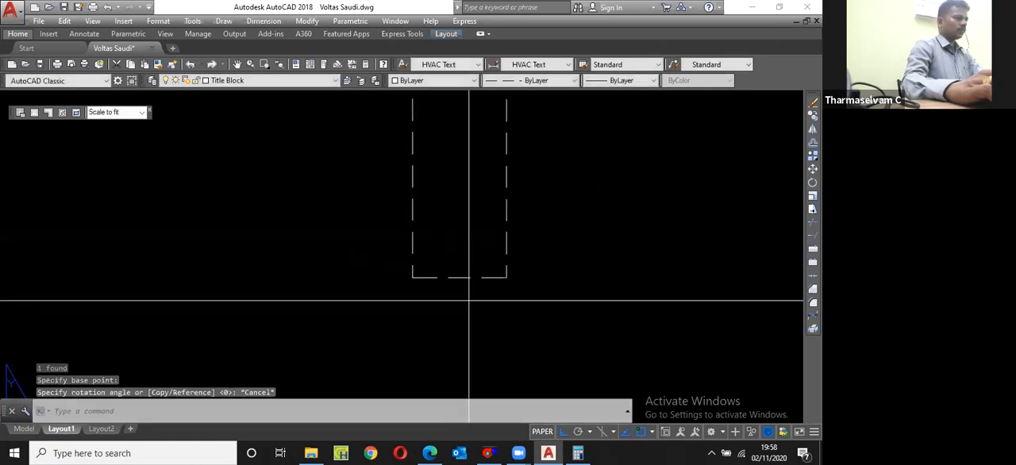
Step: Erase the narrow dashed rectangle from Layout1
click(469, 299)
click(451, 258)
text(e)
key(Return)
Step: Set the Title Block layer's linetype to Continuous
click(520, 82)
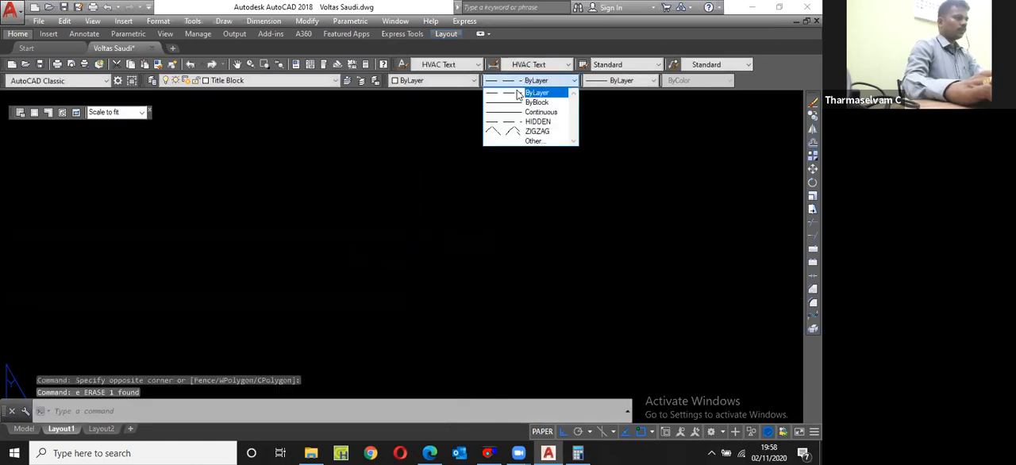
click(489, 165)
text(la)
key(Return)
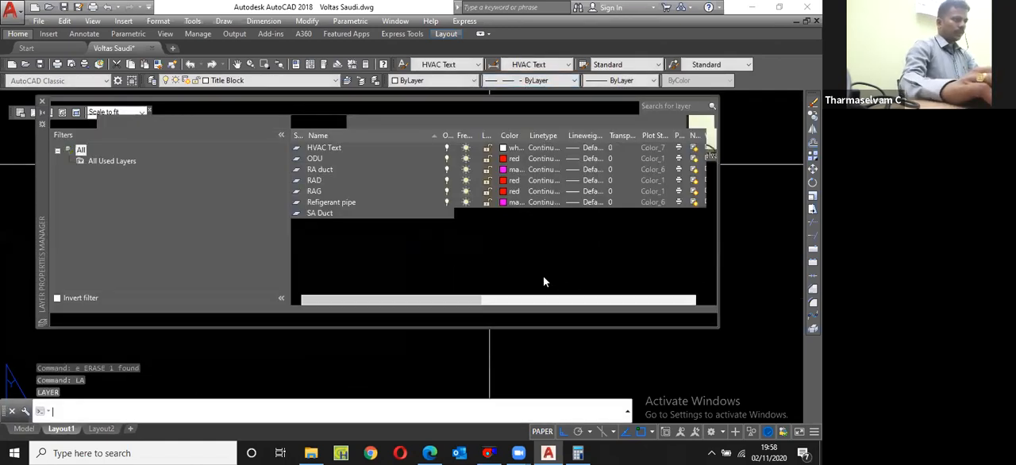
click(544, 292)
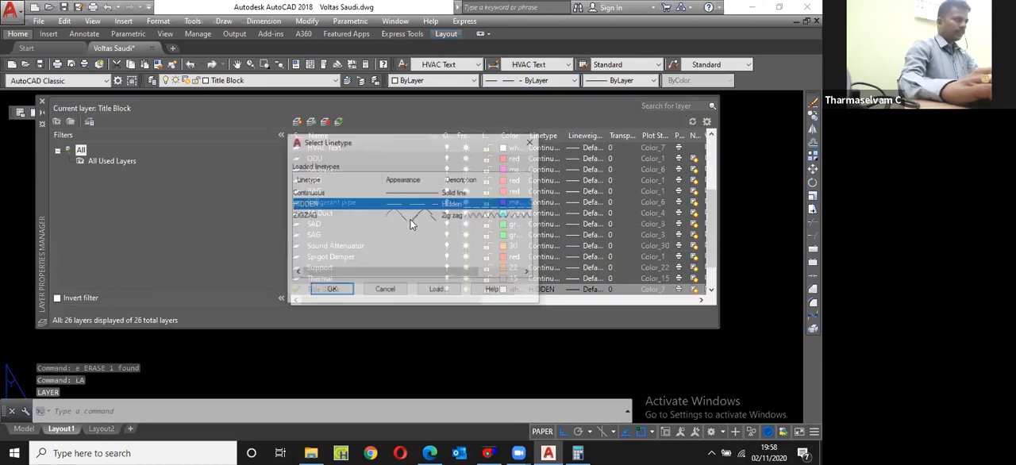
click(353, 193)
key(Return)
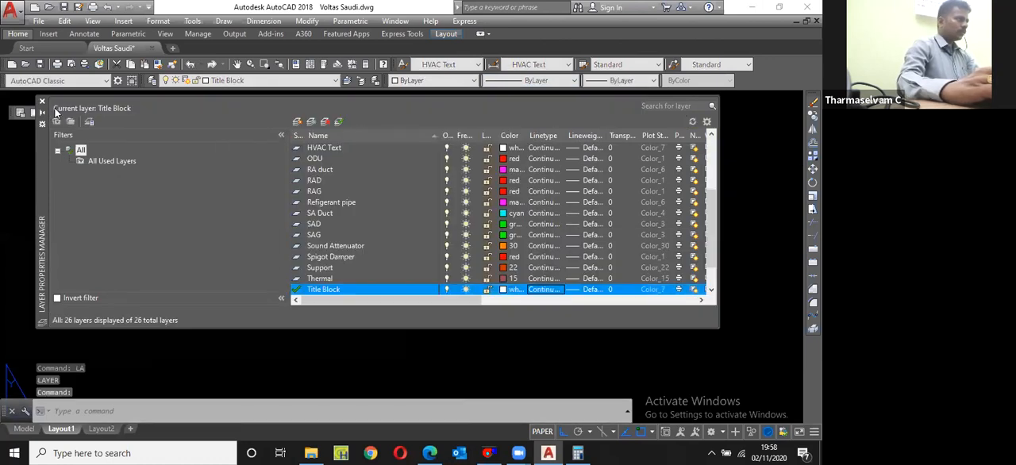
click(42, 100)
Step: Draw the sheet border on Layout1 as a rectangle 420 long by 297 wide
text(re)
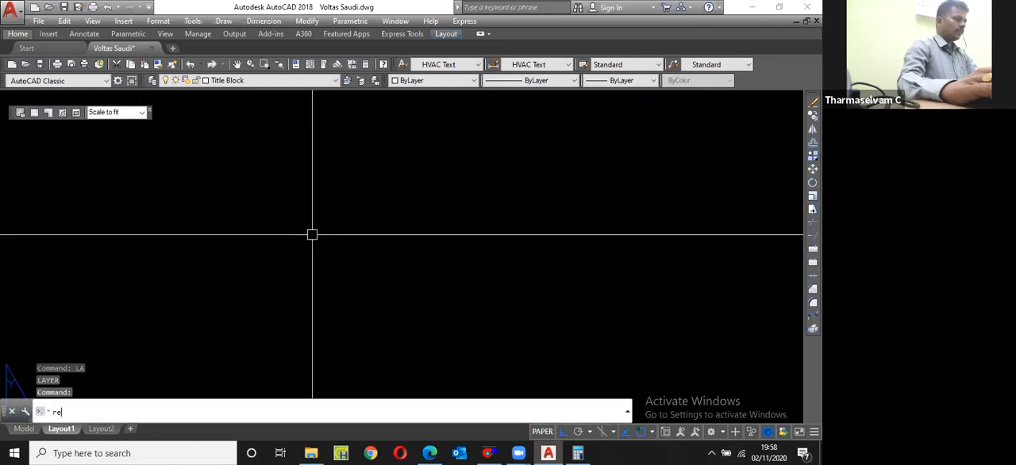
text(c)
key(Return)
click(390, 235)
text(d)
key(Return)
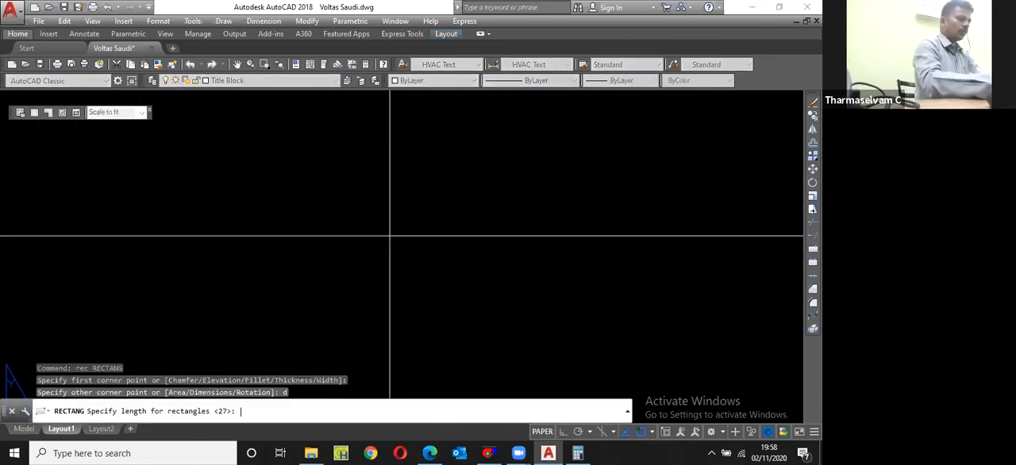
text(420)
key(Return)
text(2)
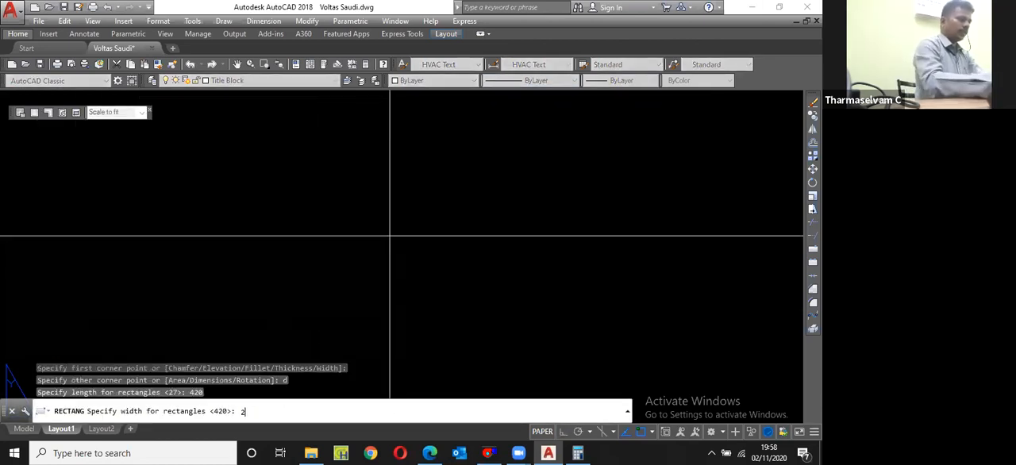
text(97)
key(Return)
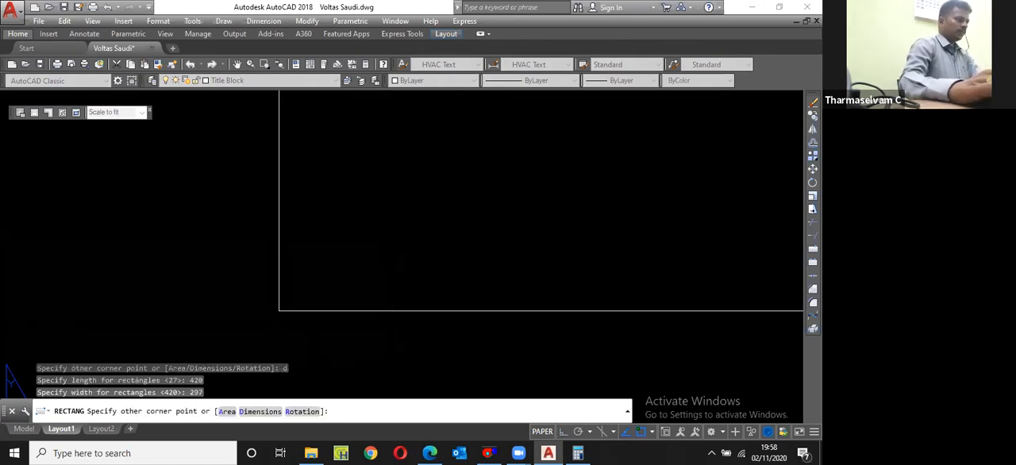
click(403, 263)
key(Return)
key(Escape)
Step: Create a rectangular viewport inside the sheet border, leaving a wider strip free along the border's right side
text(z)
key(Return)
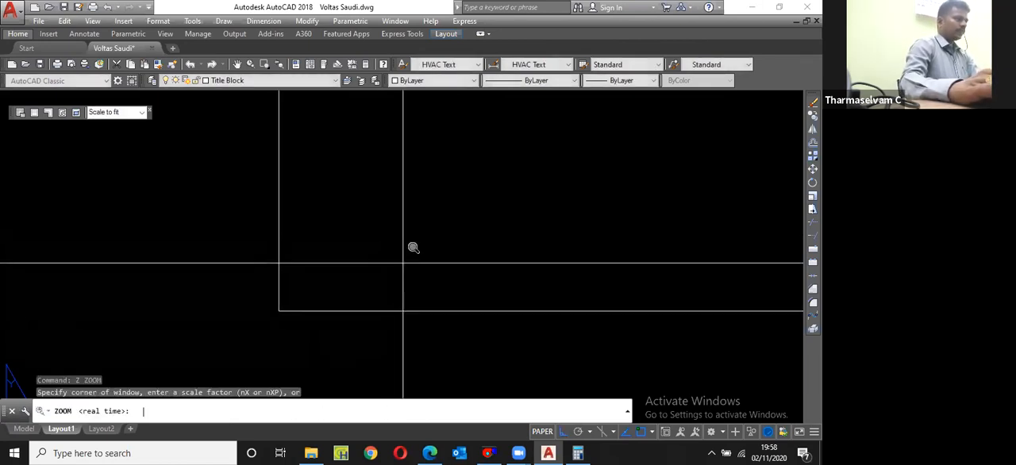
text(e)
key(Return)
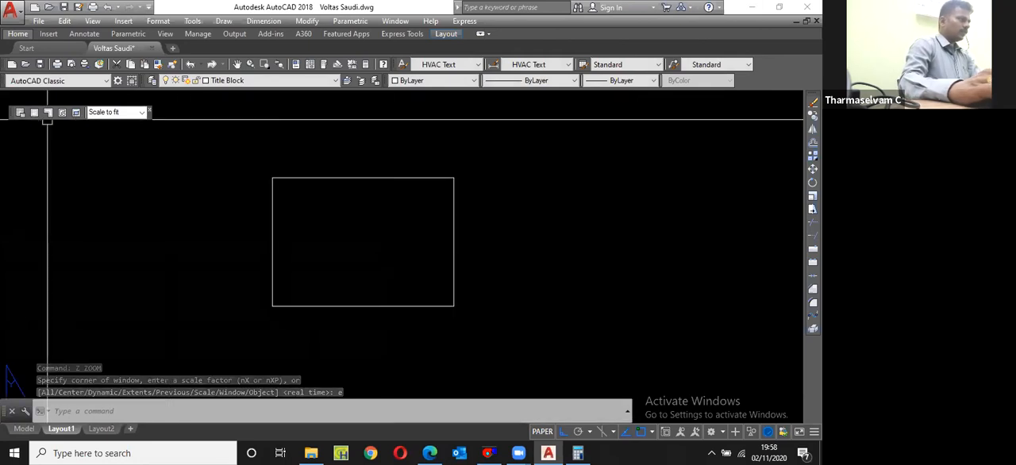
click(47, 112)
click(291, 181)
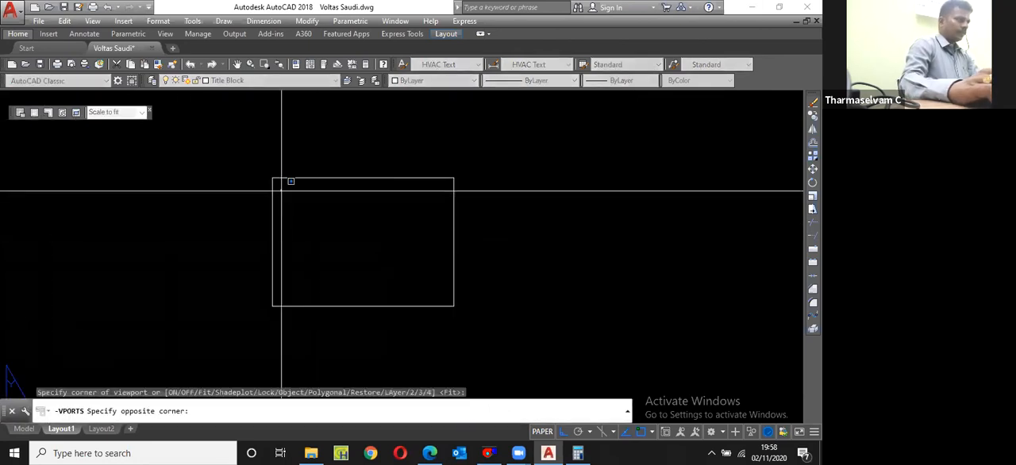
click(424, 279)
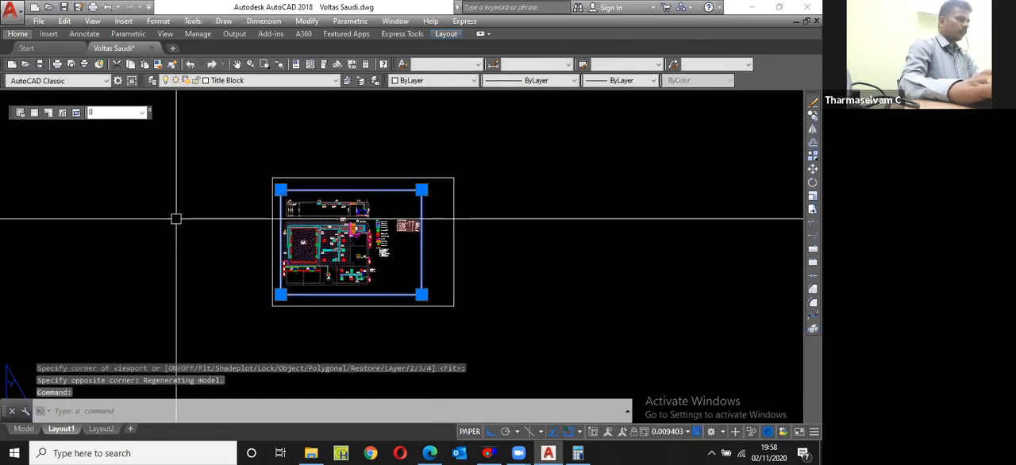
Step: Set the new viewport's standard scale to 1:100
key(ctrl+1)
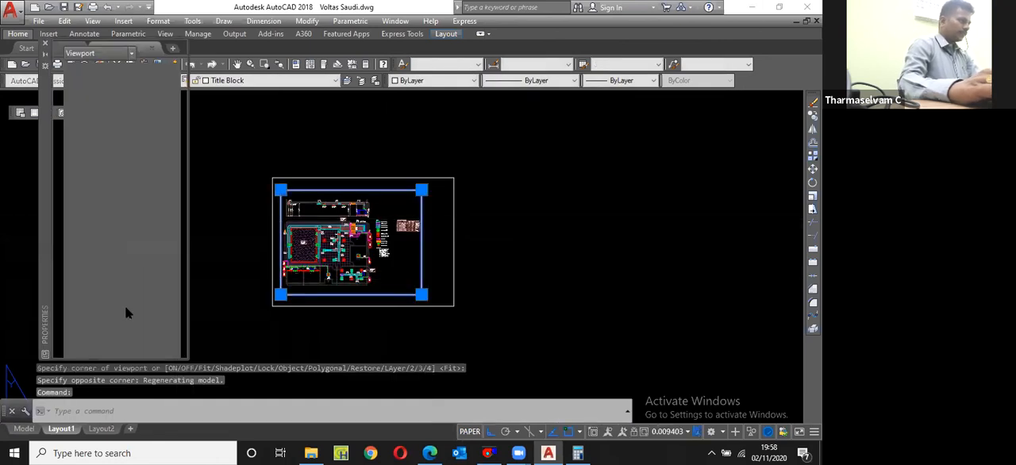
click(151, 245)
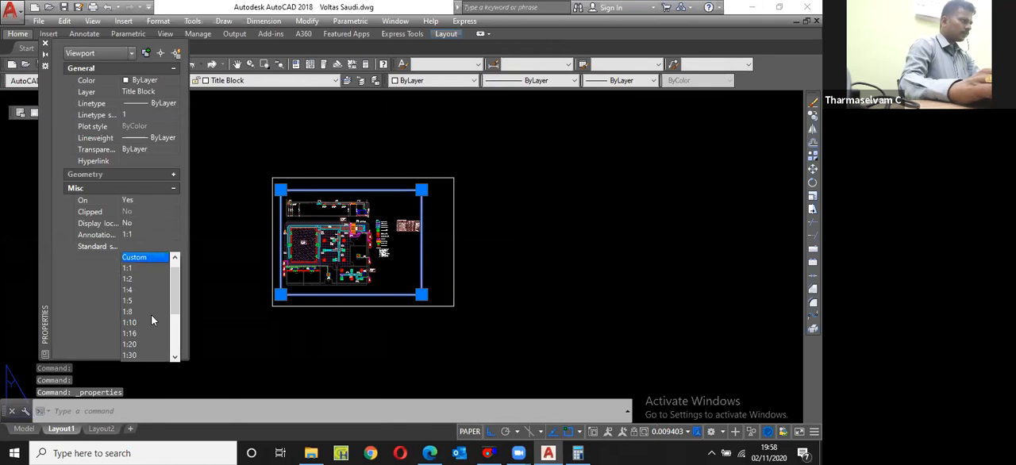
scroll(150, 348, down, 1)
click(150, 355)
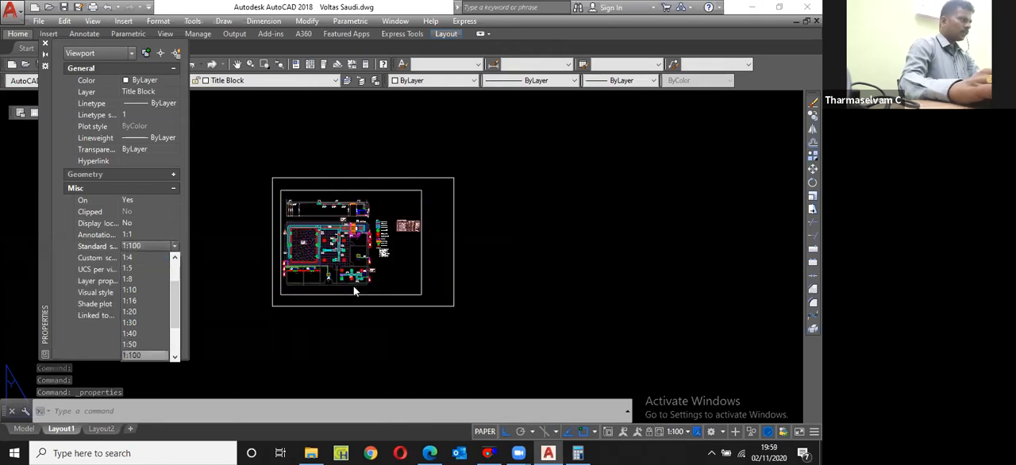
click(45, 44)
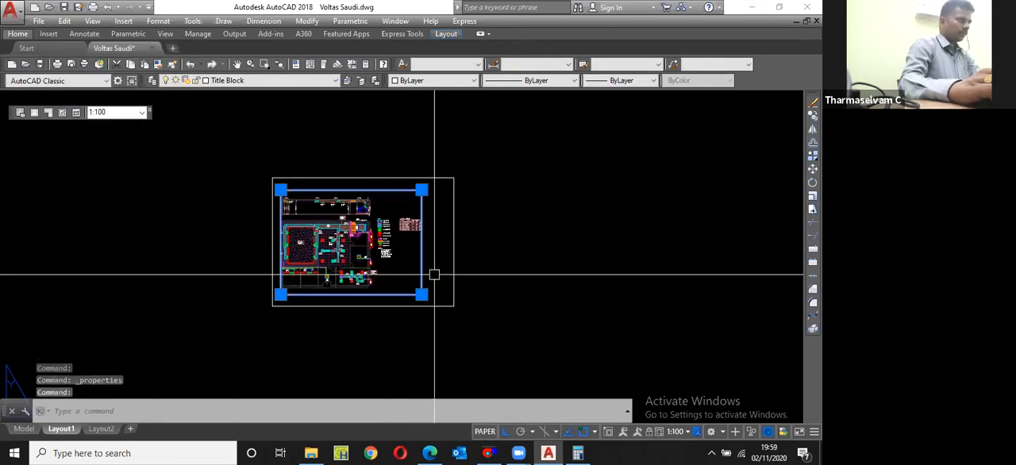
Step: Widen the viewport by stretching its lower-right corner horizontally so the equipment schedule fits inside
scroll(434, 274, up, 2)
key(Escape)
click(415, 306)
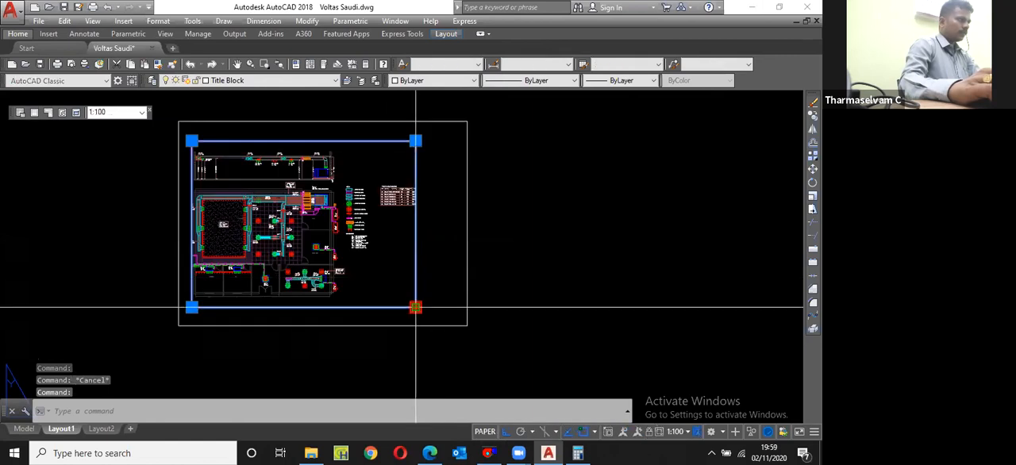
Step: Change the outer border rectangle's colour to blue
click(492, 204)
click(450, 195)
click(449, 82)
scroll(421, 148, down, 1)
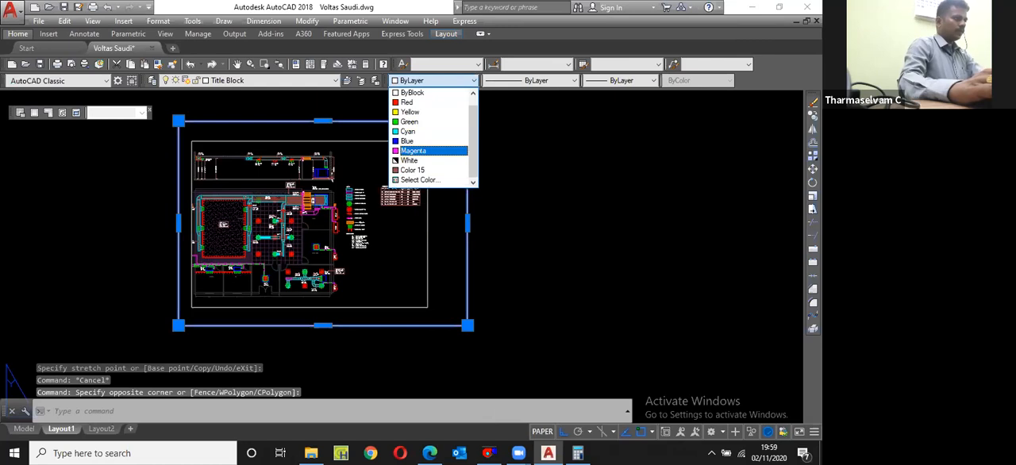
key(Escape)
Step: Offset the blue border rectangle inward by 2 to make a double border
text(o)
key(Return)
text(2)
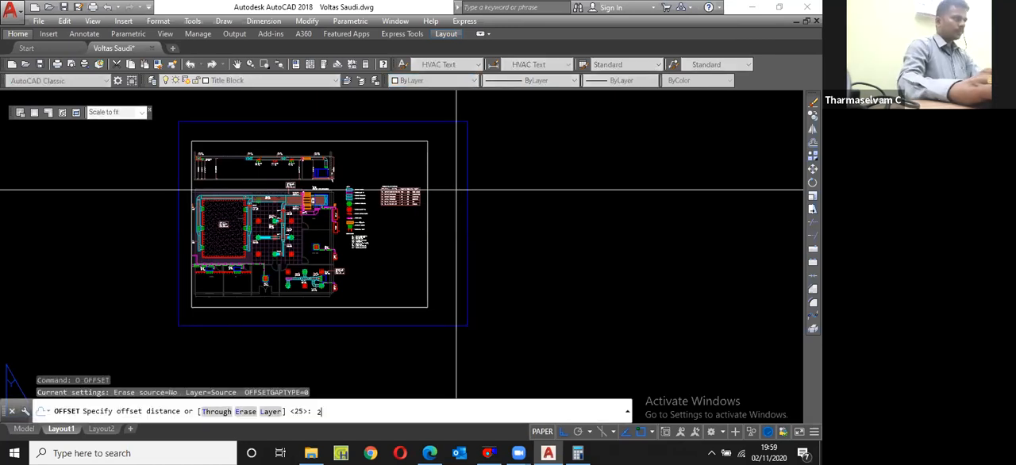
key(Return)
click(467, 179)
click(445, 157)
key(Escape)
Step: Move the viewport horizontally towards the border's left side
scroll(462, 324, up, 2)
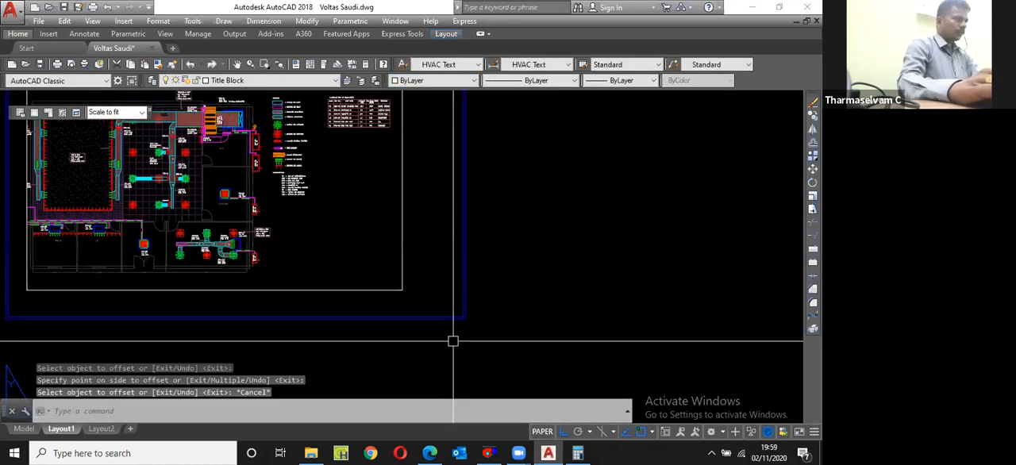
scroll(398, 266, down, 2)
click(398, 257)
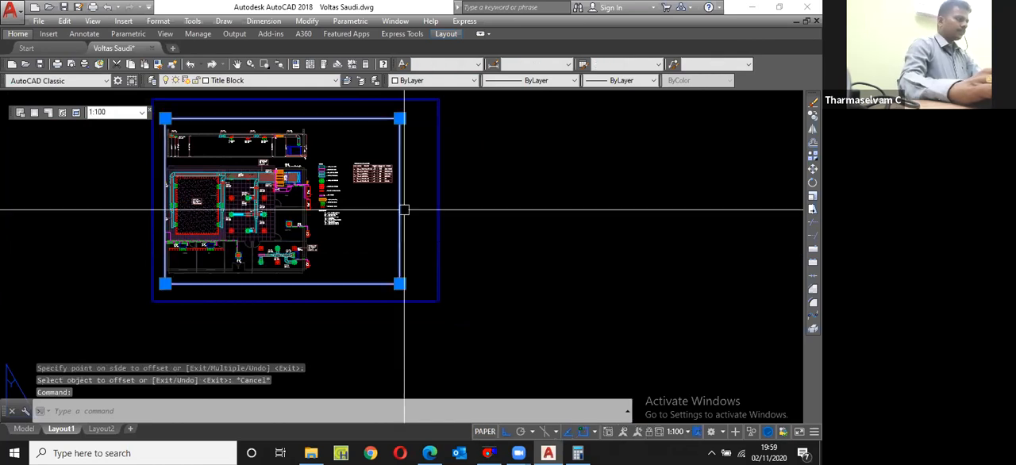
text(m)
key(Return)
click(545, 216)
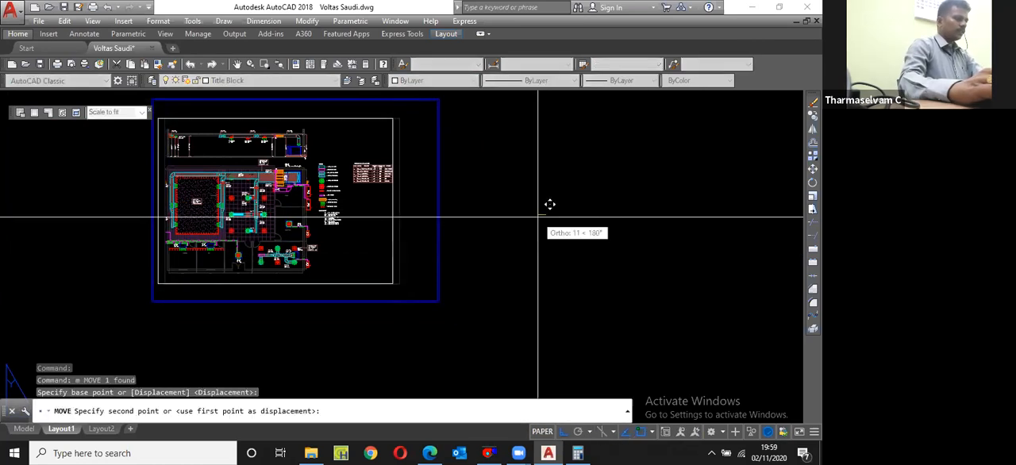
click(448, 175)
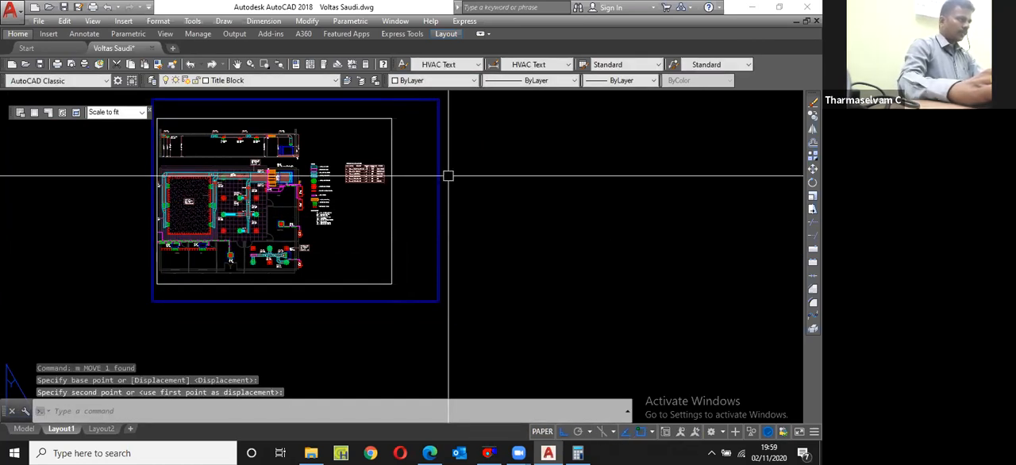
Step: Draw a vertical line between the inner border's top and bottom edges, just right of the viewport
scroll(397, 127, up, 3)
text(l)
key(Return)
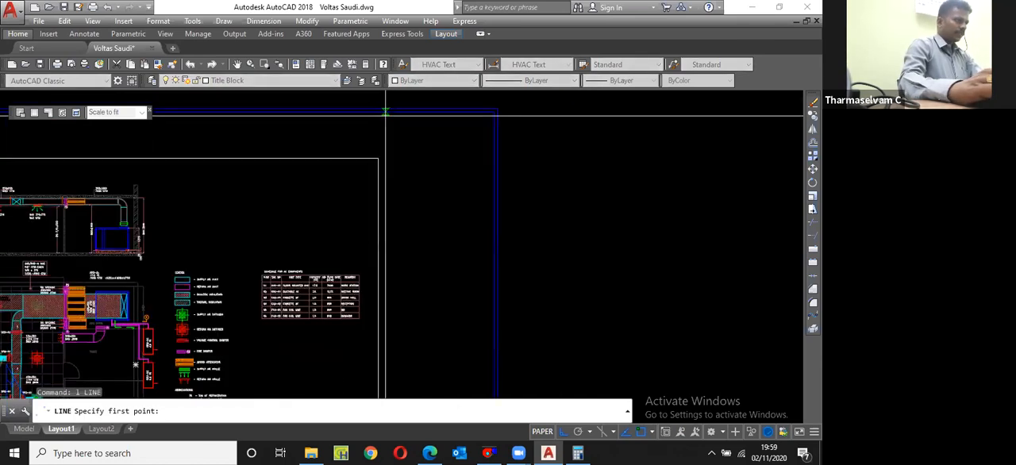
click(385, 116)
scroll(392, 127, down, 3)
scroll(397, 346, up, 1)
key(Escape)
scroll(397, 349, up, 2)
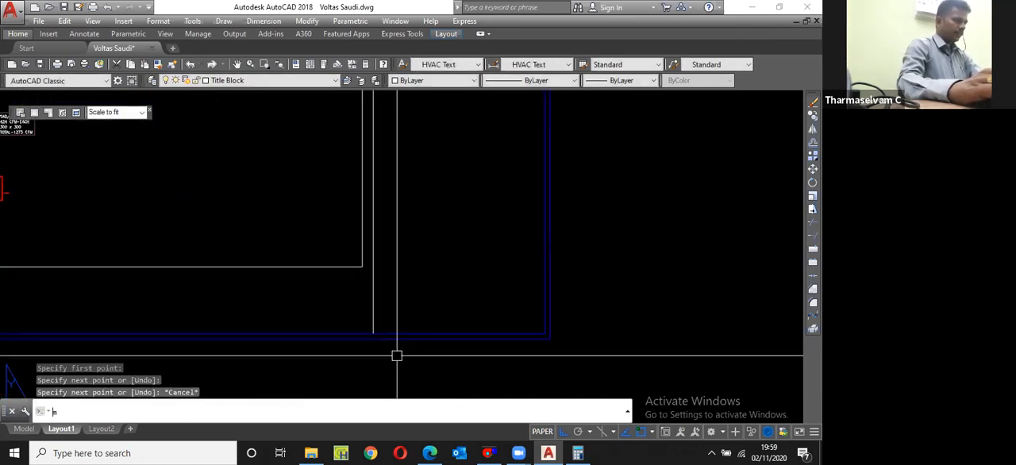
text(m)
key(Return)
scroll(389, 343, up, 2)
click(383, 340)
click(368, 286)
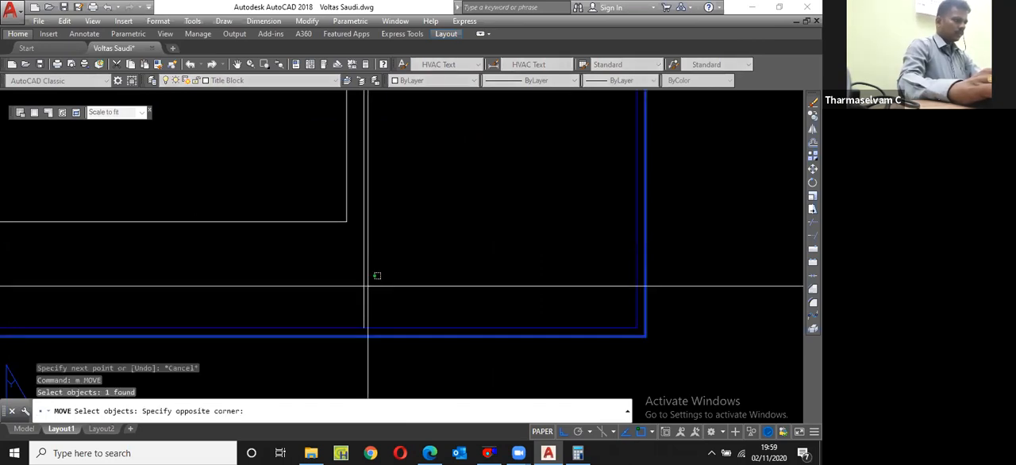
click(387, 326)
key(Escape)
Step: Match the vertical divider line's properties to the blue inner border
text(ma)
key(Return)
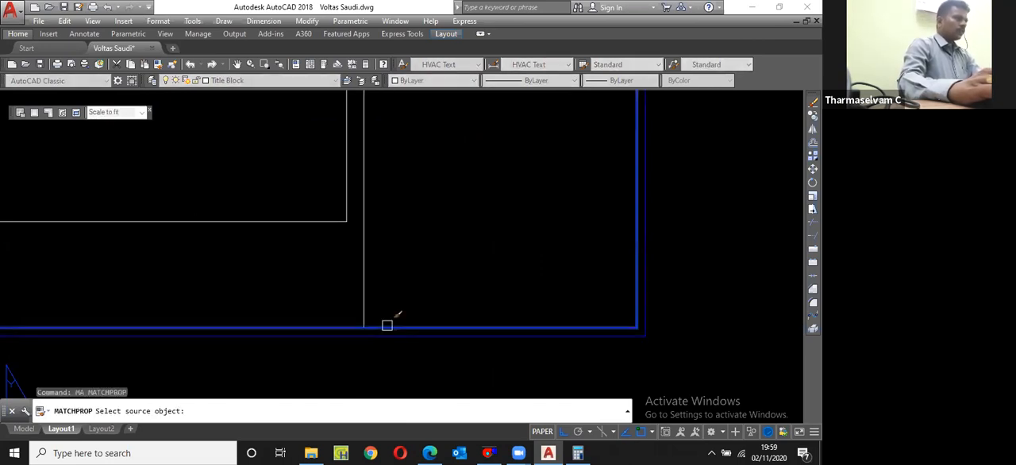
click(386, 325)
scroll(441, 280, down, 5)
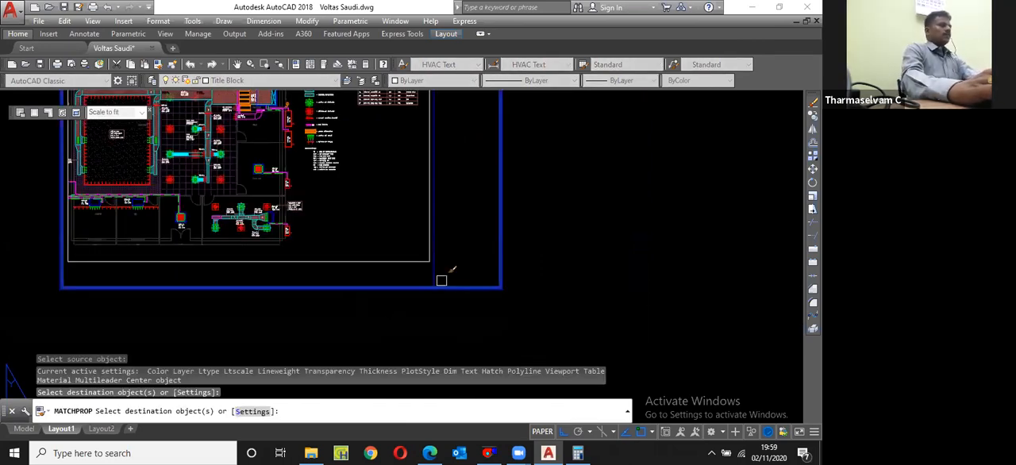
key(Escape)
Step: Save the drawing
text(z)
key(Return)
text(e)
key(Return)
key(ctrl+s)
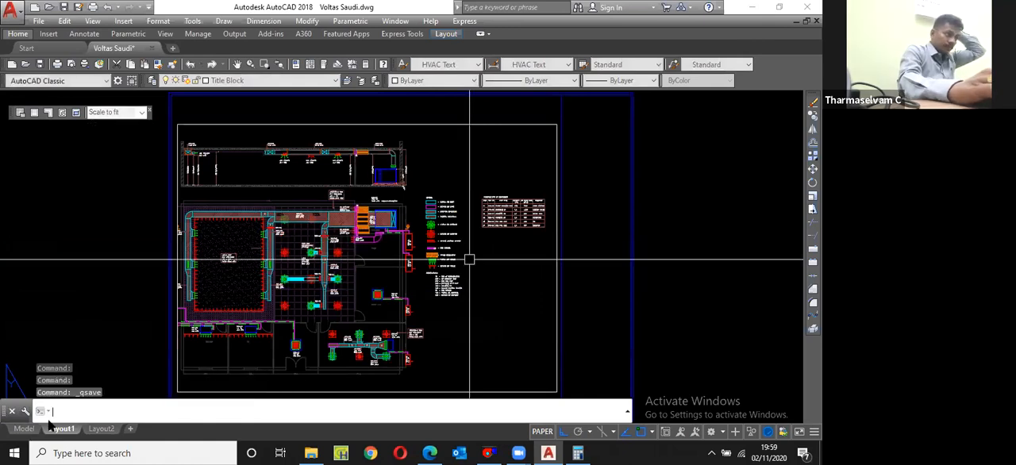
Step: Copy the "TR - TON OF REFRIGERATION" text from model space with a base point and paste it into Layout1's title column
click(24, 429)
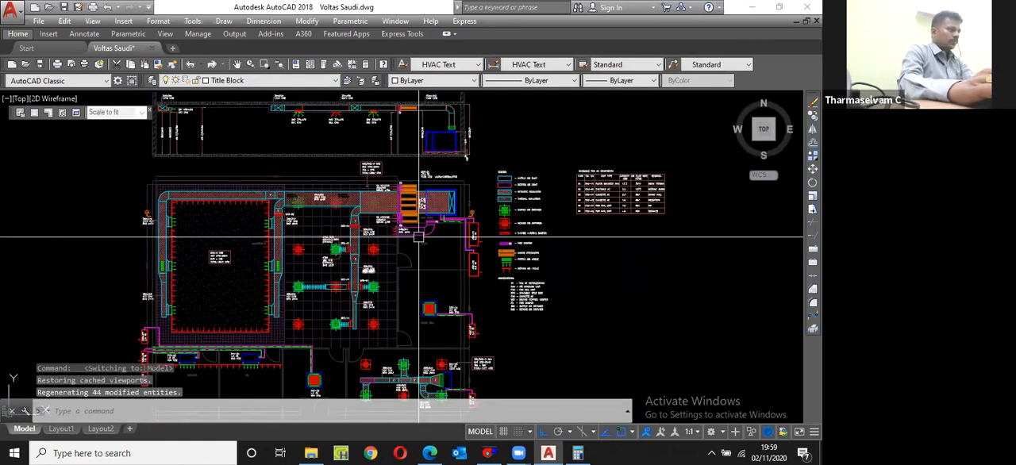
scroll(444, 262, up, 8)
click(389, 265)
key(ctrl+shift+c)
click(389, 267)
click(64, 429)
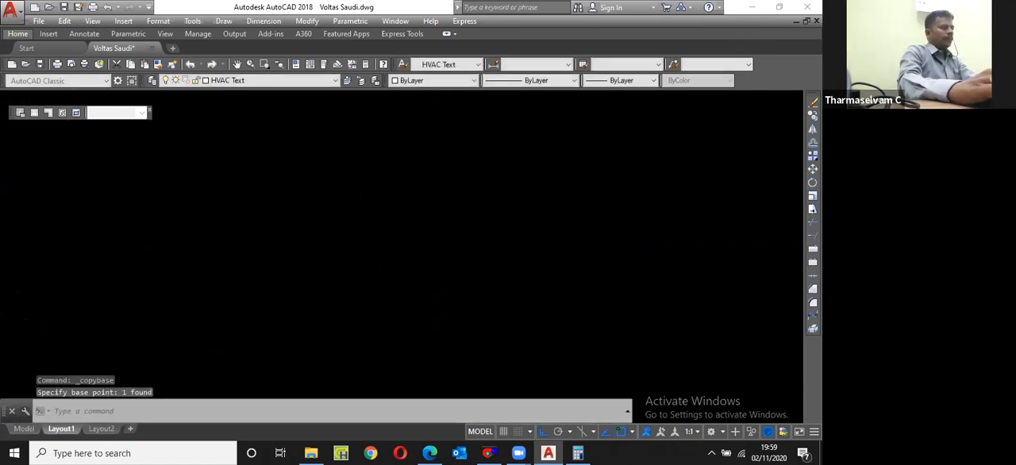
key(ctrl+v)
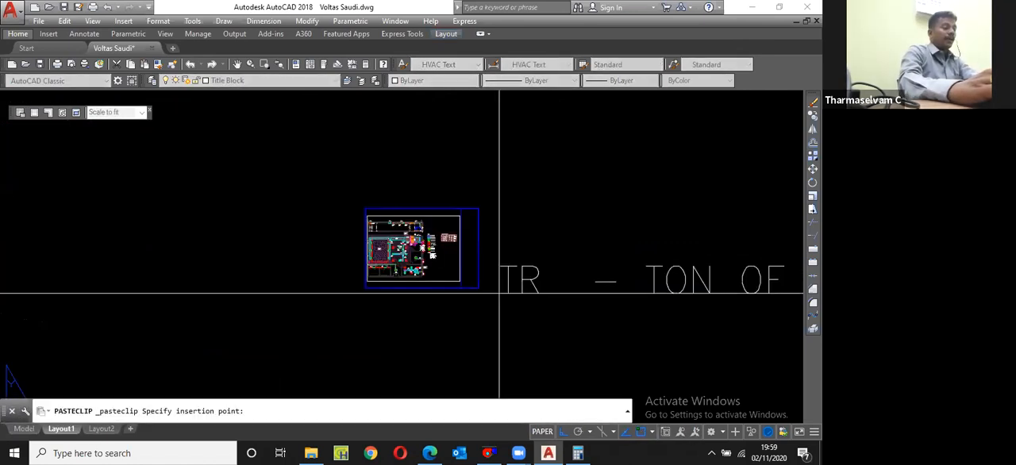
scroll(484, 292, up, 4)
click(429, 265)
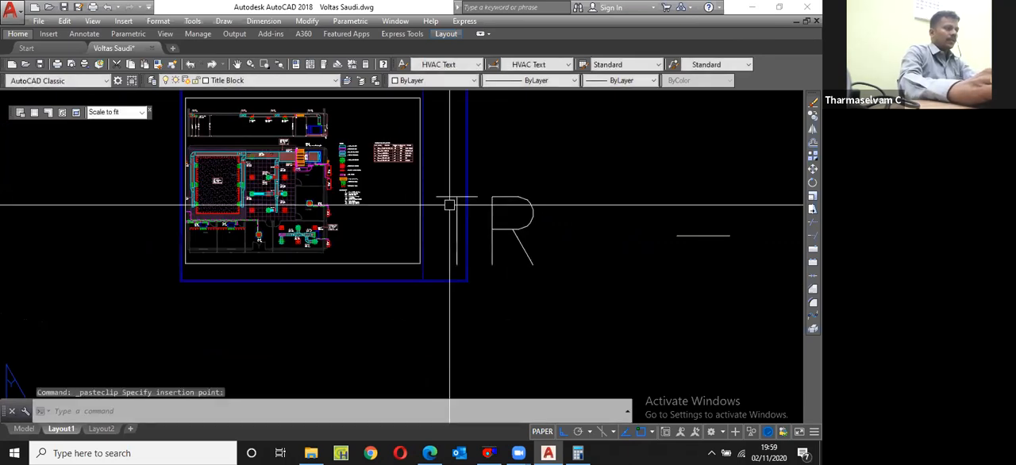
Step: Set the pasted text's height to 1
click(449, 205)
click(445, 200)
key(ctrl+1)
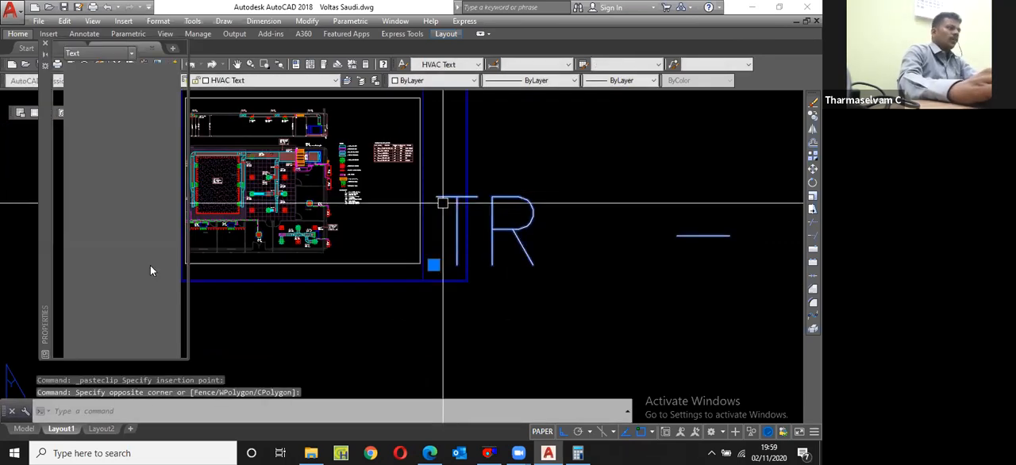
click(151, 269)
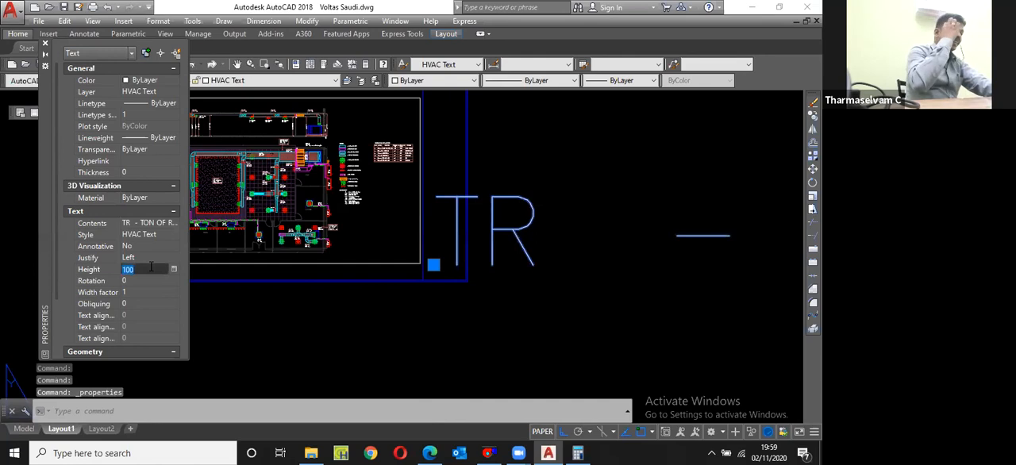
text(1)
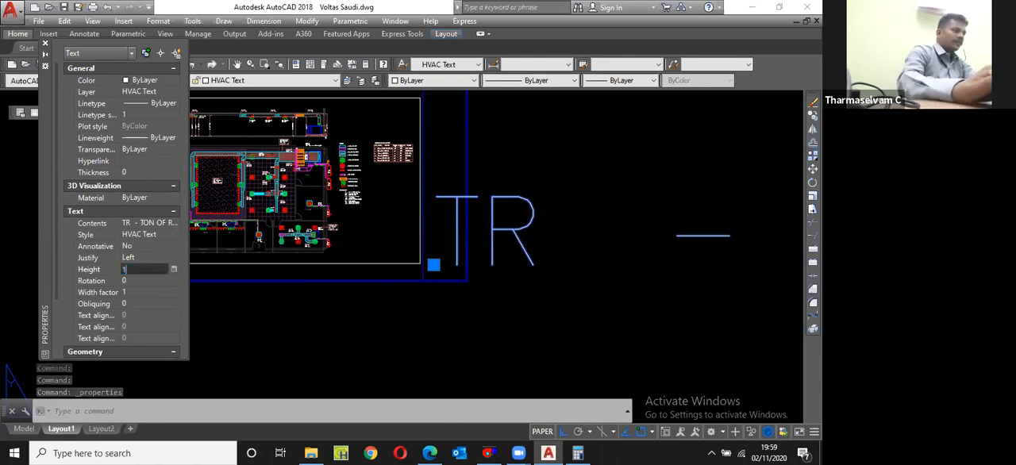
key(Return)
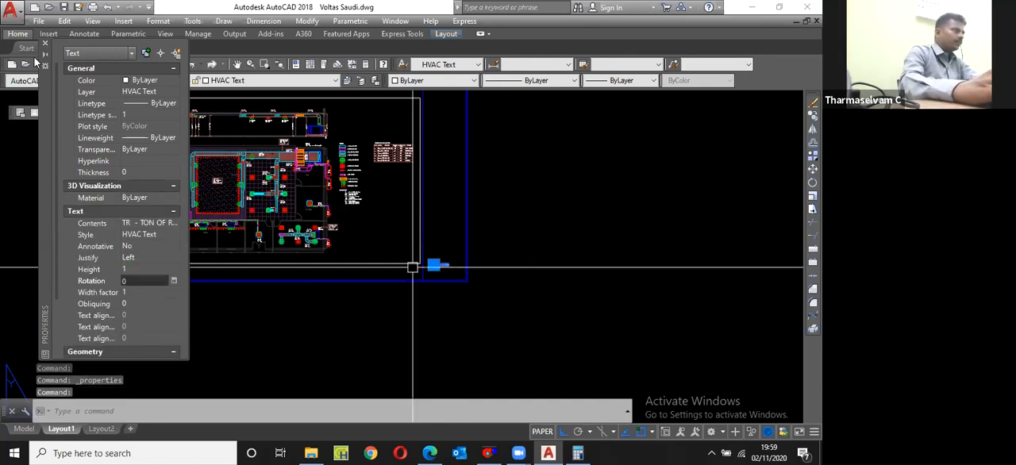
scroll(347, 193, up, 3)
key(ctrl+1)
scroll(496, 261, up, 2)
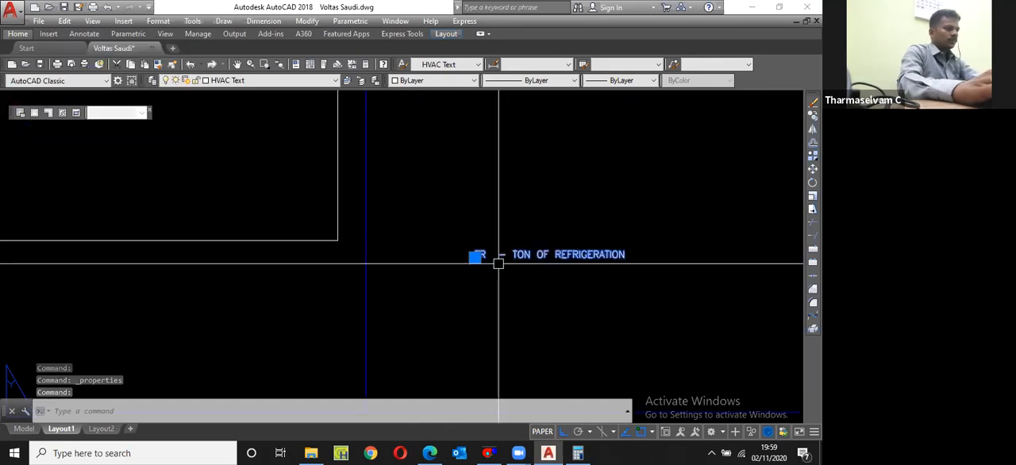
Step: Move the small text, with Ortho off, to the lower-left corner of the title column, beside the divider line
scroll(508, 266, down, 2)
text(m)
key(Return)
click(388, 259)
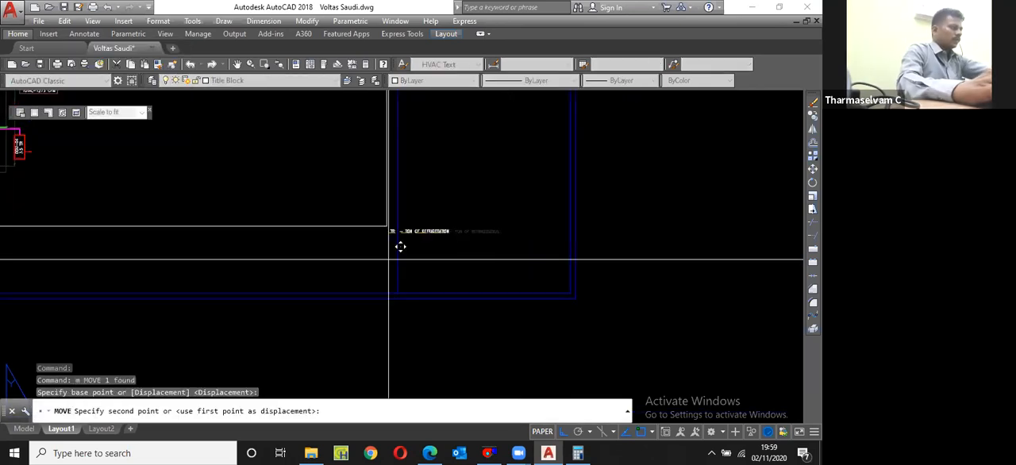
scroll(388, 258, down, 2)
key(F8)
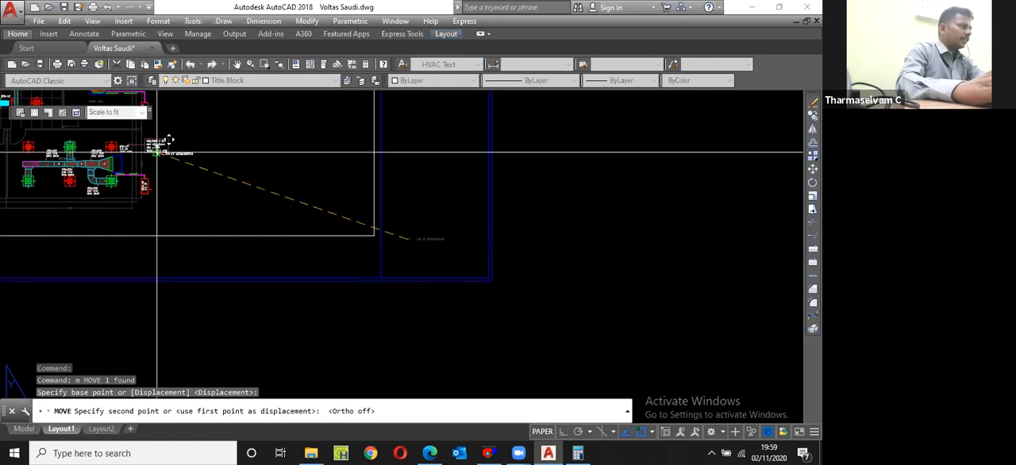
scroll(158, 152, up, 5)
scroll(141, 182, down, 1)
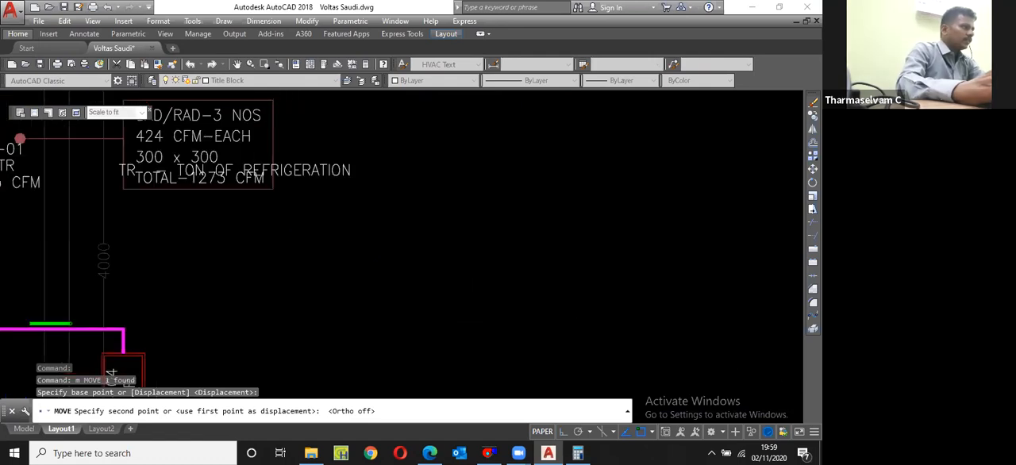
scroll(118, 178, up, 3)
scroll(238, 185, down, 10)
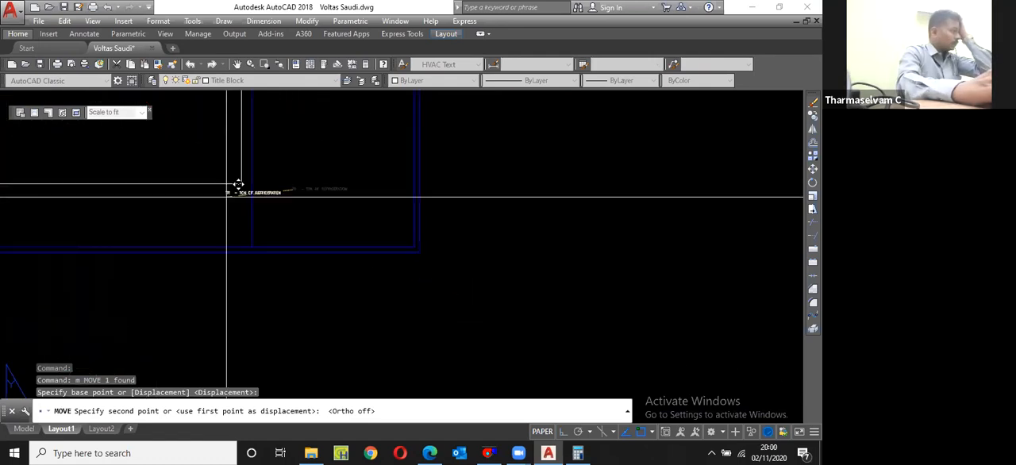
scroll(239, 184, up, 8)
click(204, 254)
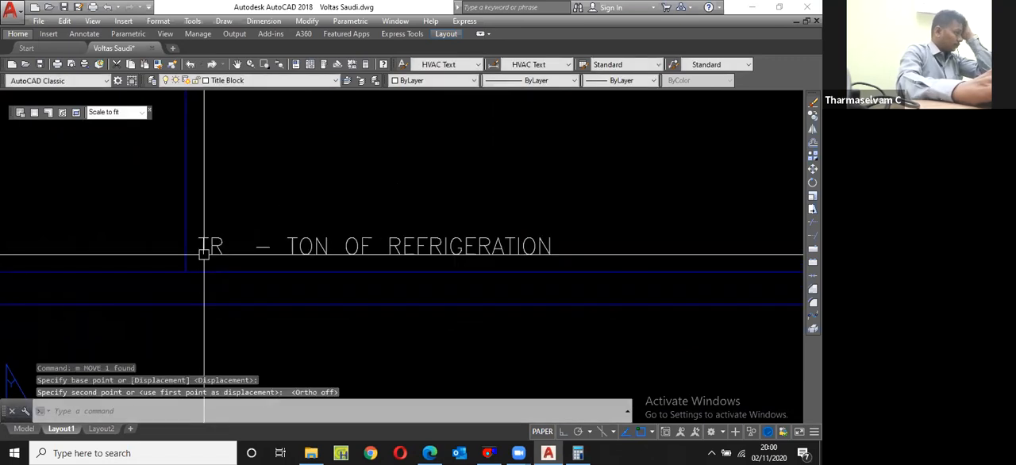
Step: Change the "TR - TON OF REFRIGERATION" text to read "SCALE 1:100"
scroll(204, 254, down, 2)
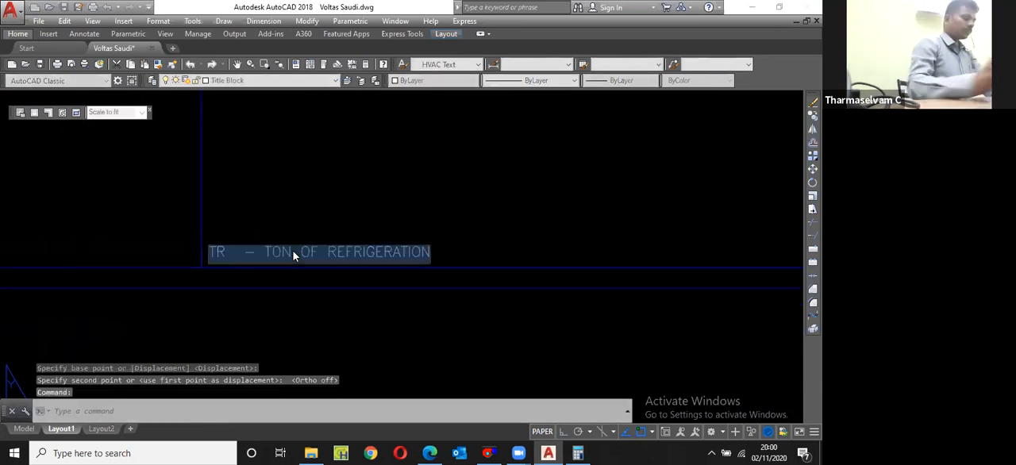
double_click(293, 251)
text(SCALE)
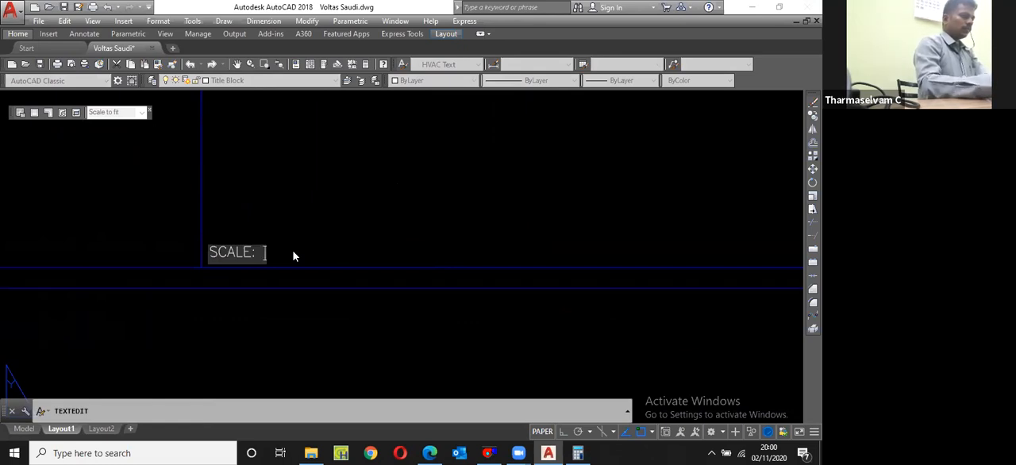
text( 1:1)
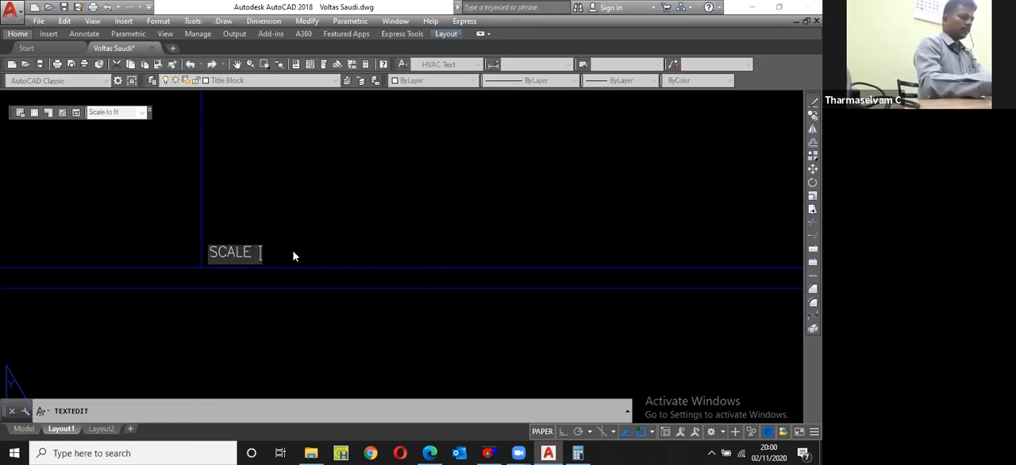
text(00)
key(Return)
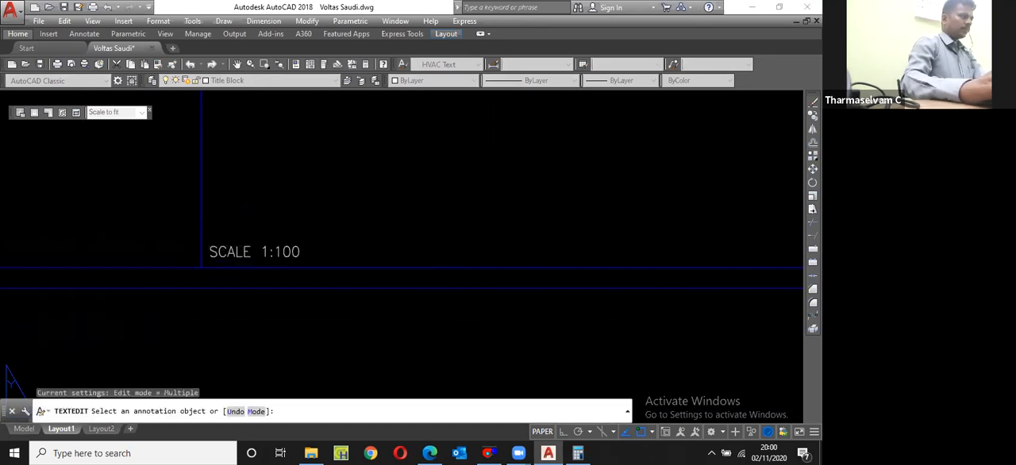
key(Return)
Step: Copy the "SCALE 1:100" text horizontally to the right along the title column's bottom edge, with Ortho on
scroll(275, 255, down, 4)
click(275, 255)
text(cp)
key(Return)
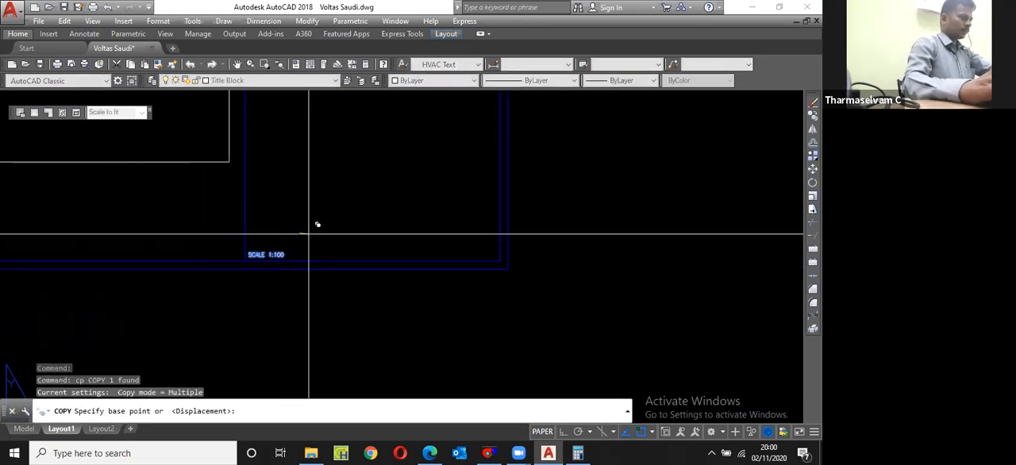
click(308, 234)
key(F8)
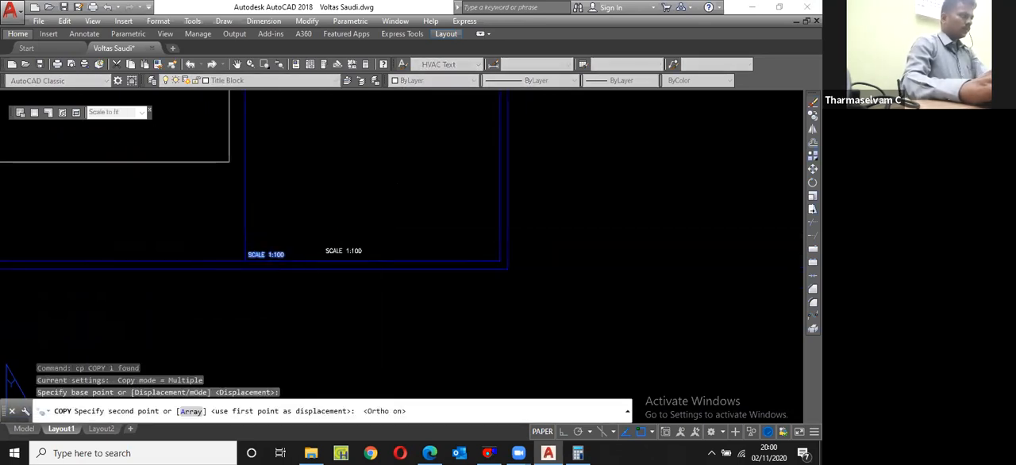
click(397, 232)
scroll(393, 246, up, 2)
key(Escape)
Step: Change the copied scale text to read "SHEET: A3"
double_click(345, 262)
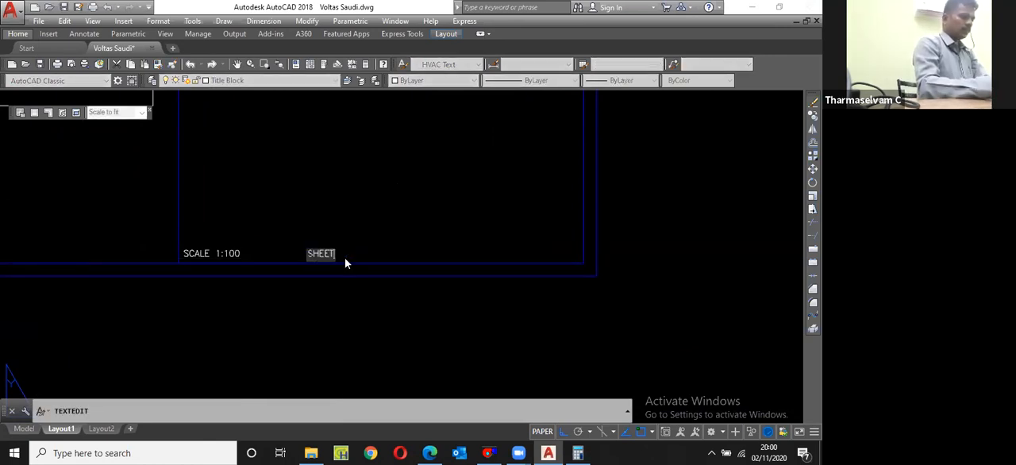
text(5)
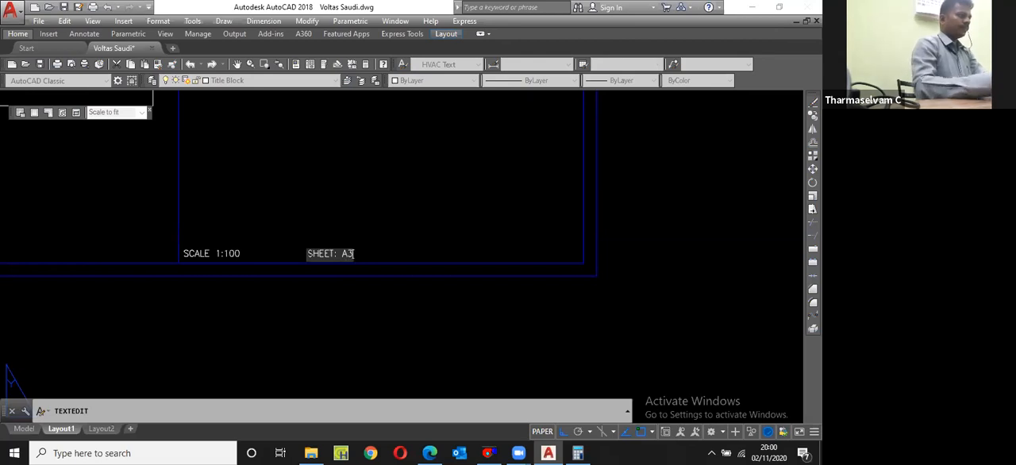
key(Return)
Step: Copy the "SHEET: A3" text horizontally to the right in the same row
click(350, 255)
text(cp)
key(space)
click(367, 246)
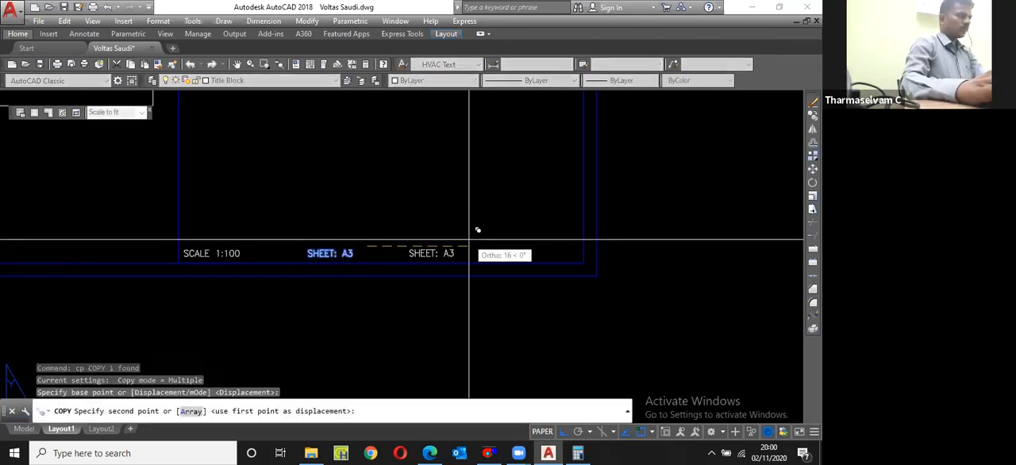
click(469, 239)
key(Escape)
Step: Change the copied sheet text to read "REV: 00"
scroll(450, 248, up, 4)
click(421, 263)
double_click(408, 270)
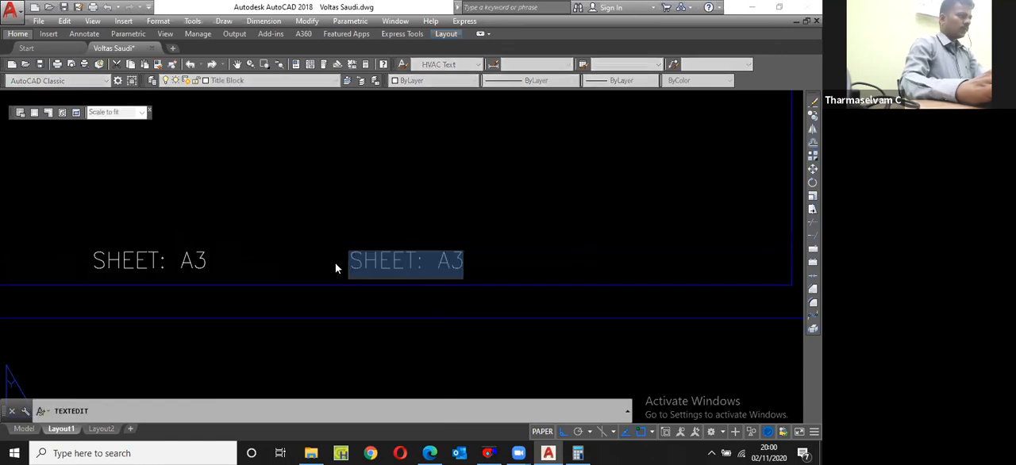
double_click(406, 268)
text(REV)
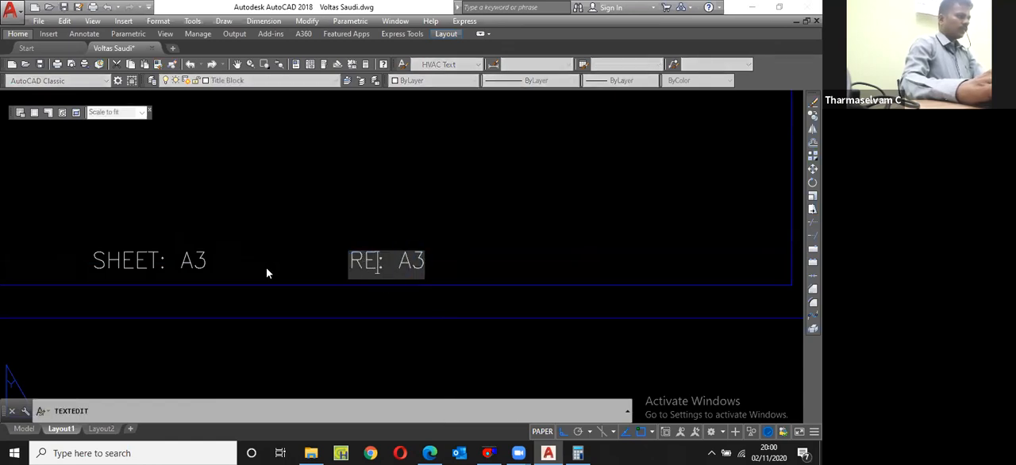
double_click(423, 262)
text(00)
key(Return)
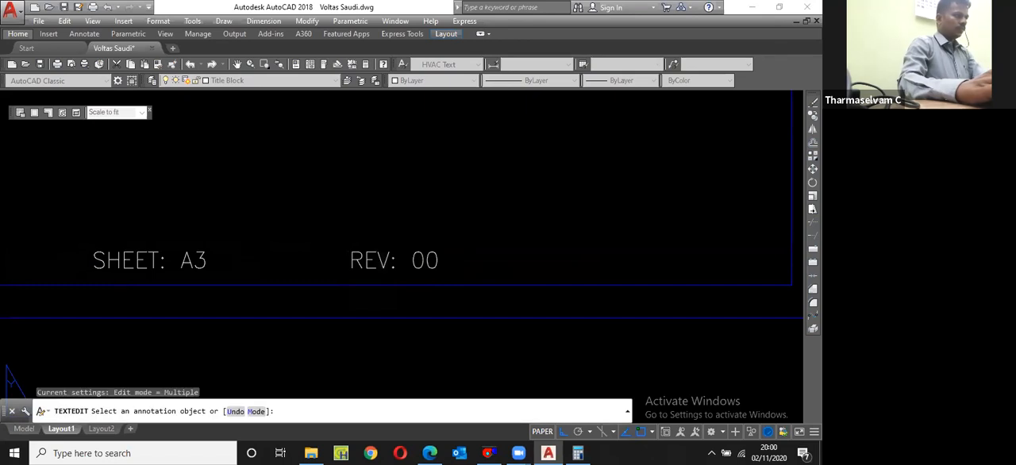
scroll(424, 267, down, 2)
key(Return)
Step: Copy the "REV: 00" text to the right and change the copy to read "DATE: 02.11.2020"
text(c)
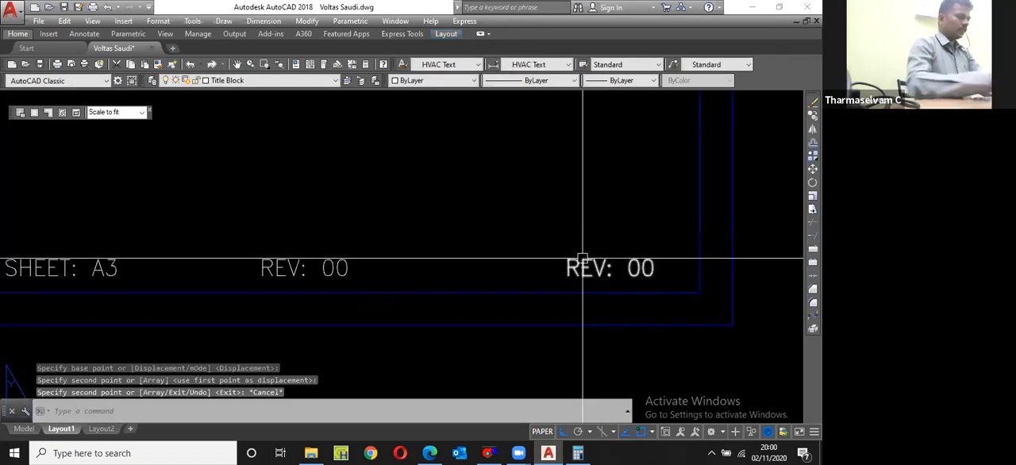
key(Escape)
double_click(584, 264)
text(DATE: )
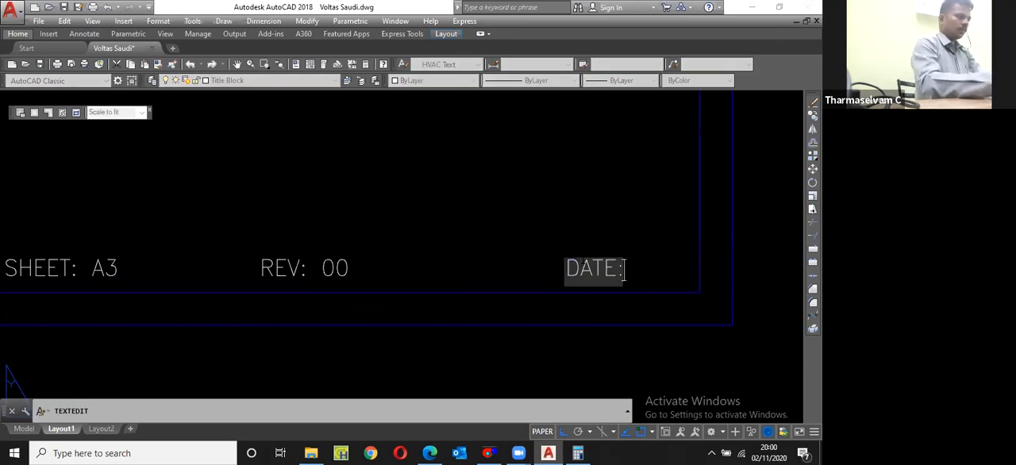
text(02)
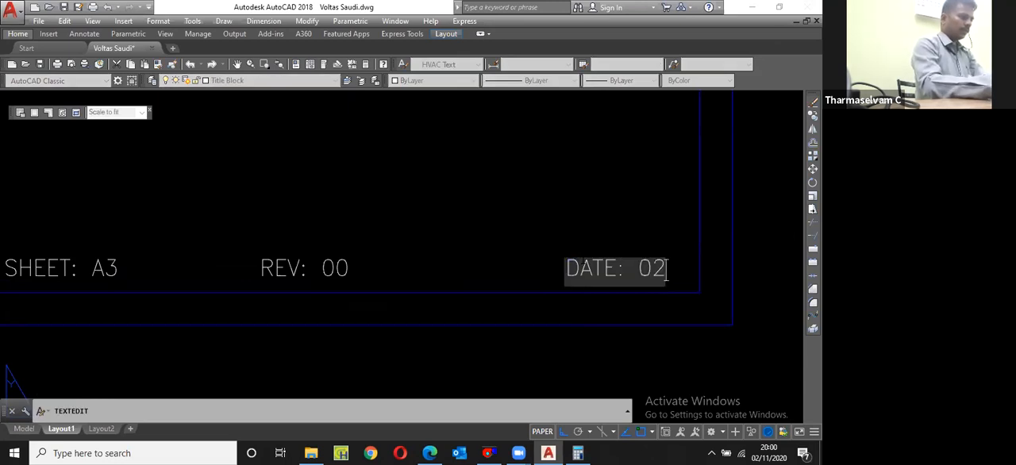
text(.11.2)
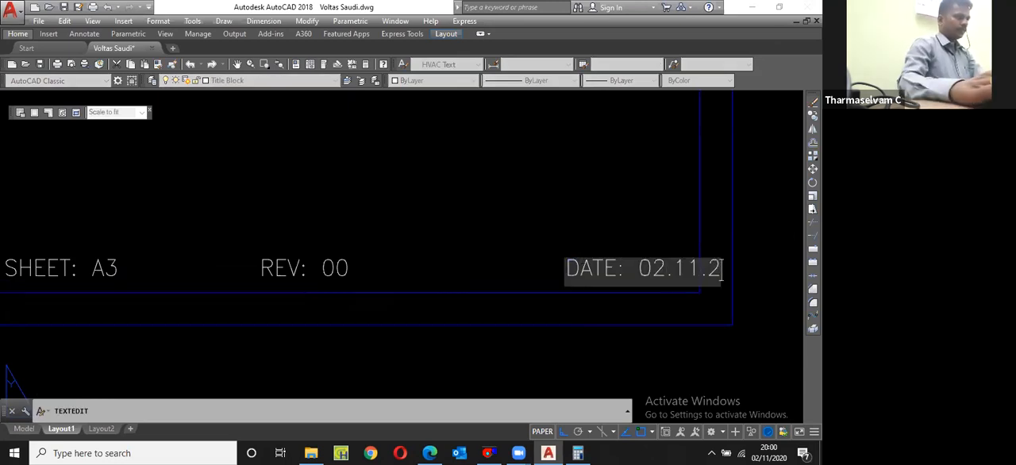
text(020)
key(Return)
key(Escape)
scroll(580, 246, down, 2)
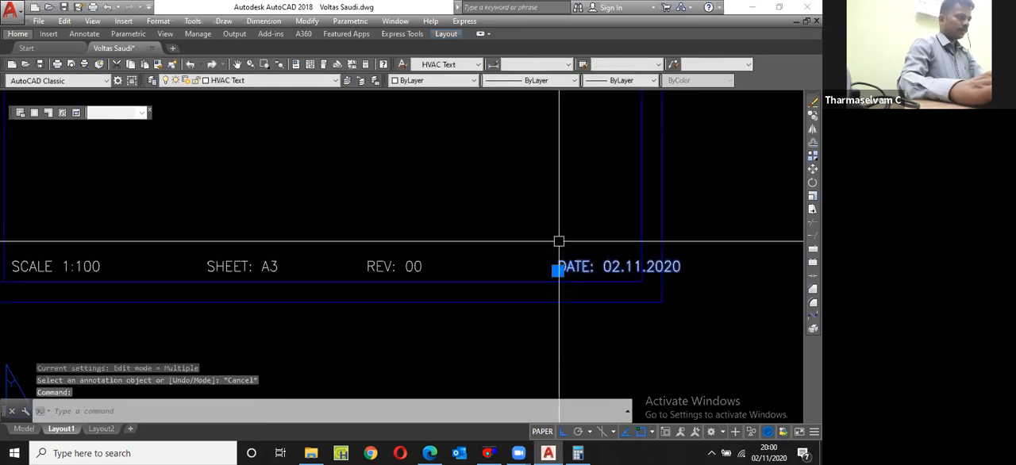
Step: Move the "DATE: 02.11.2020" text left so it fits inside the title block border
text(m)
key(Return)
click(576, 238)
click(566, 218)
scroll(565, 231, down, 2)
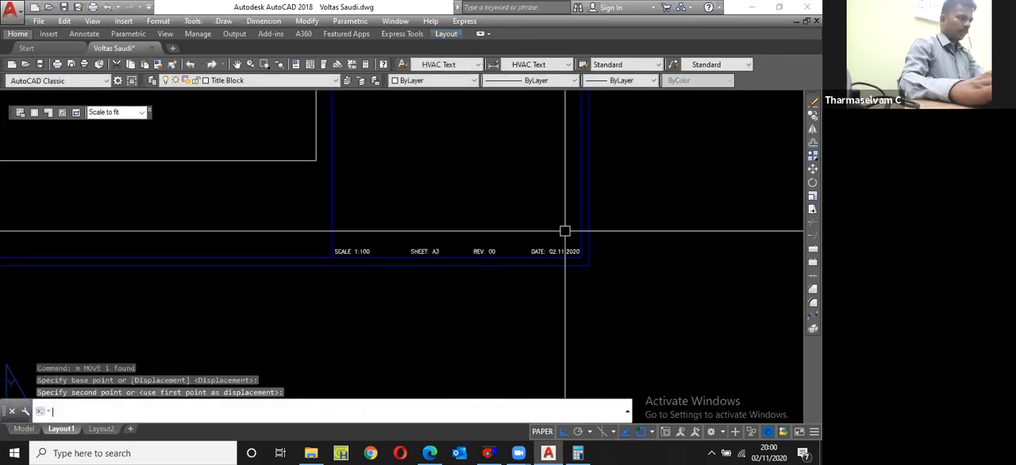
Step: Draw a horizontal line across the title block just above the scale row and match its properties to the blue border
text(l)
key(Return)
click(580, 234)
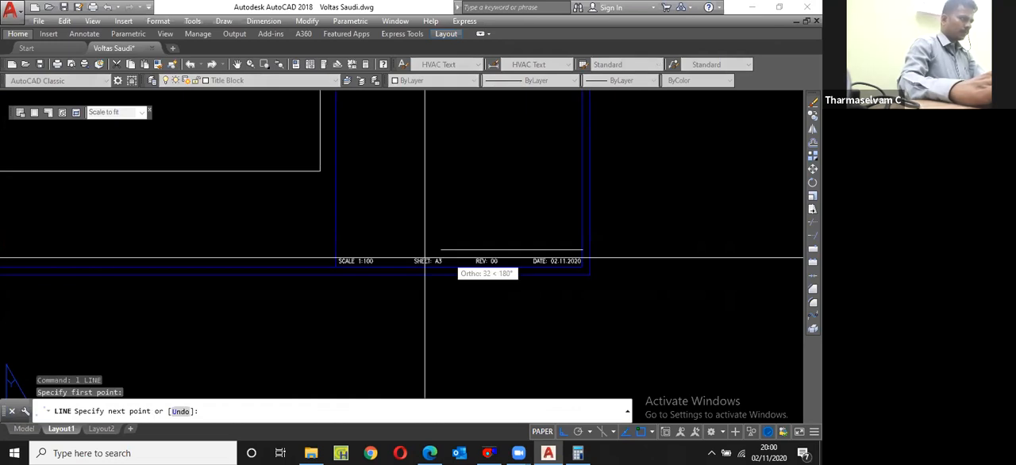
key(Escape)
scroll(336, 251, up, 2)
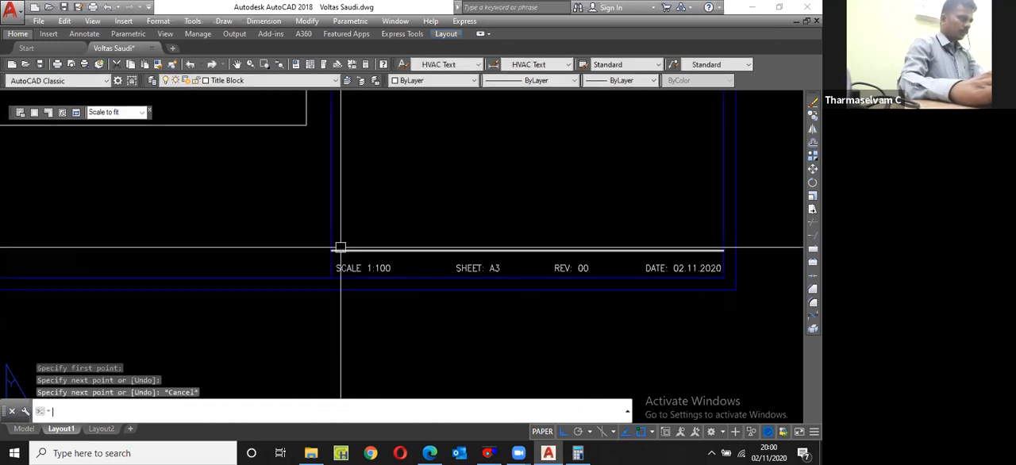
text(ma)
key(Return)
click(349, 250)
key(Escape)
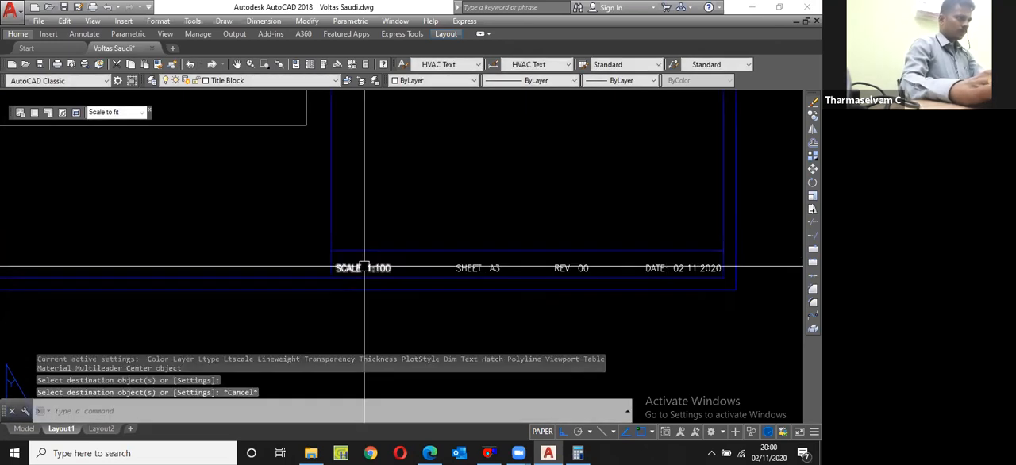
Step: Move the scale, sheet, revision and date texts slightly up to centre them in their row
click(364, 267)
click(480, 267)
click(555, 268)
click(656, 266)
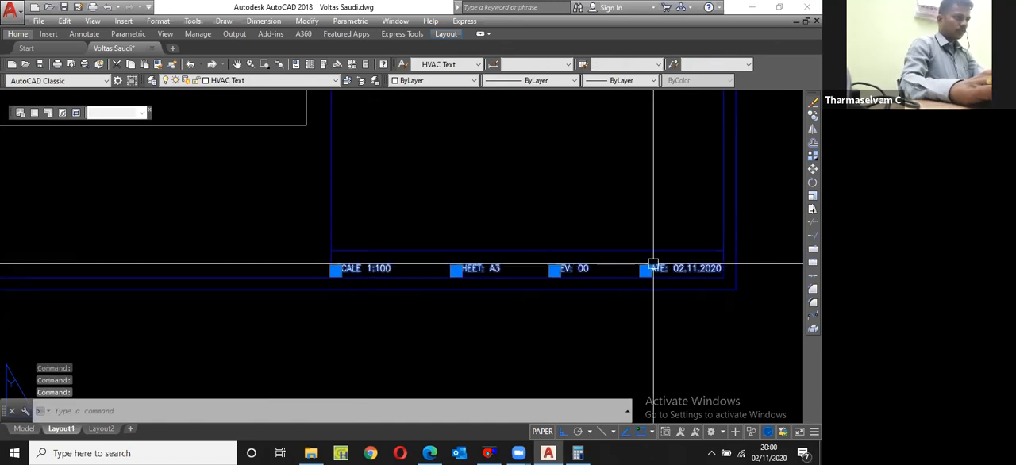
text(m)
key(Return)
click(748, 320)
click(748, 316)
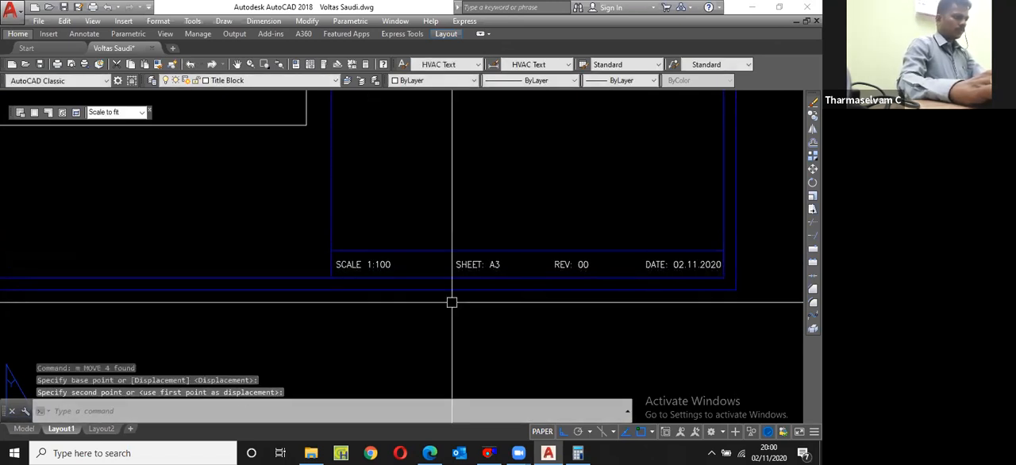
Step: Copy the horizontal line above the scale row upward twice at equal spacing and erase the middle line
scroll(452, 303, down, 2)
click(563, 270)
scroll(556, 273, up, 2)
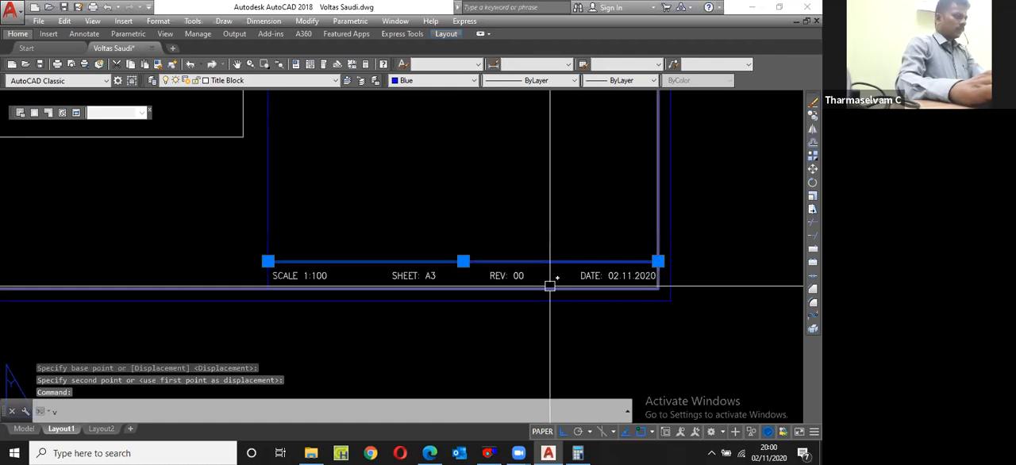
key(Escape)
text(c)
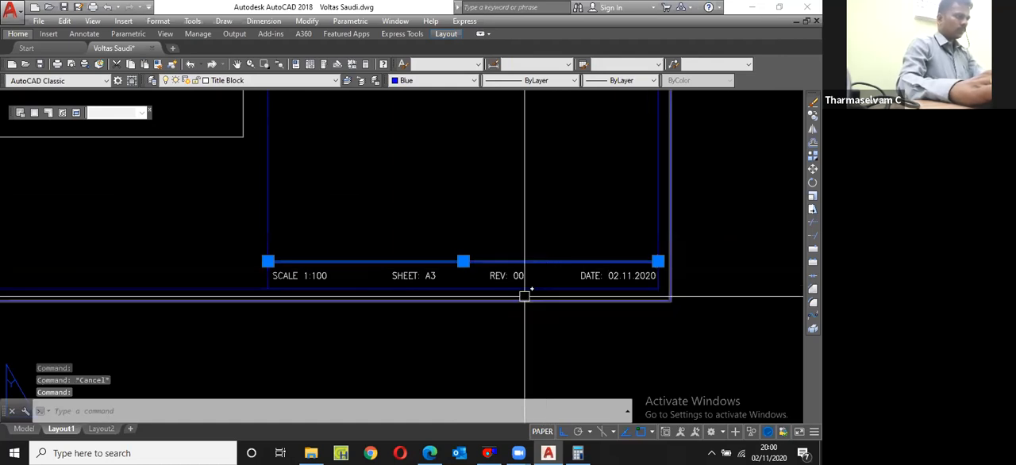
text(o)
key(Return)
click(526, 296)
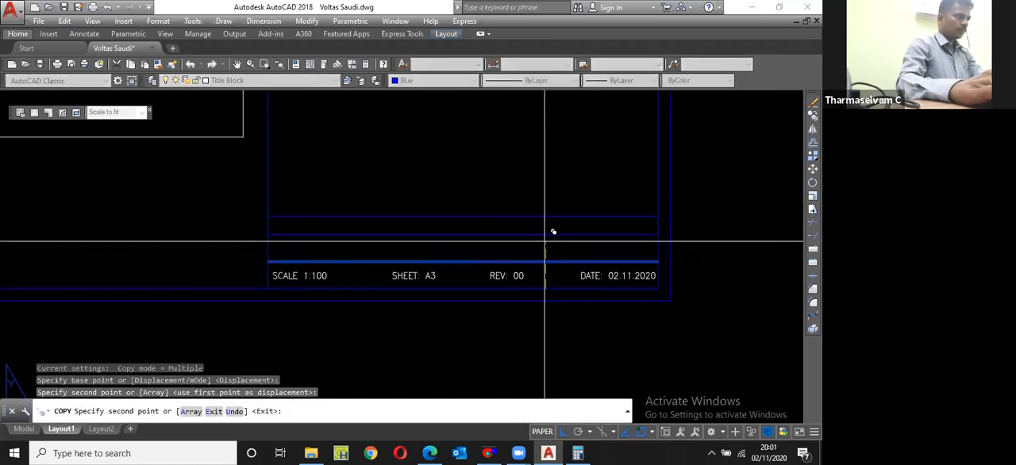
click(545, 236)
key(Escape)
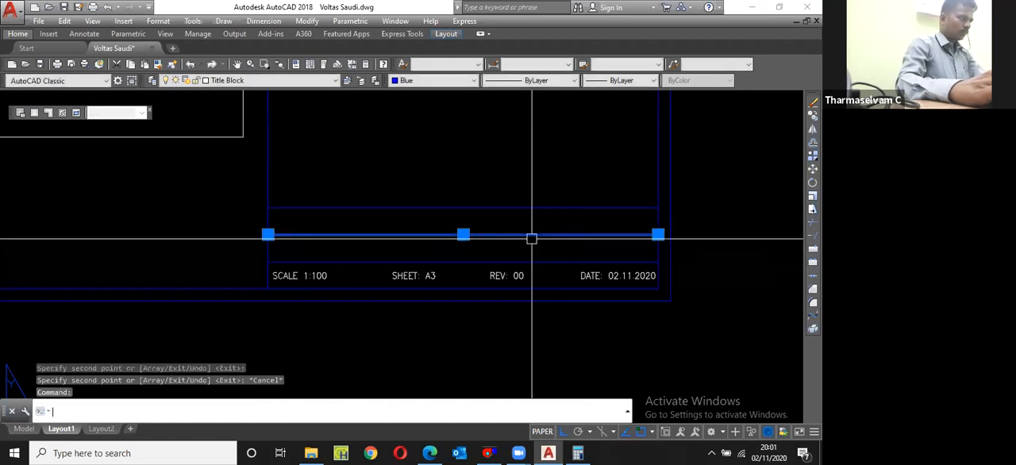
scroll(379, 268, up, 2)
key(Escape)
Step: Draw a vertical divider between the scale and sheet texts and match its properties to the blue border
text(l)
key(Return)
click(368, 292)
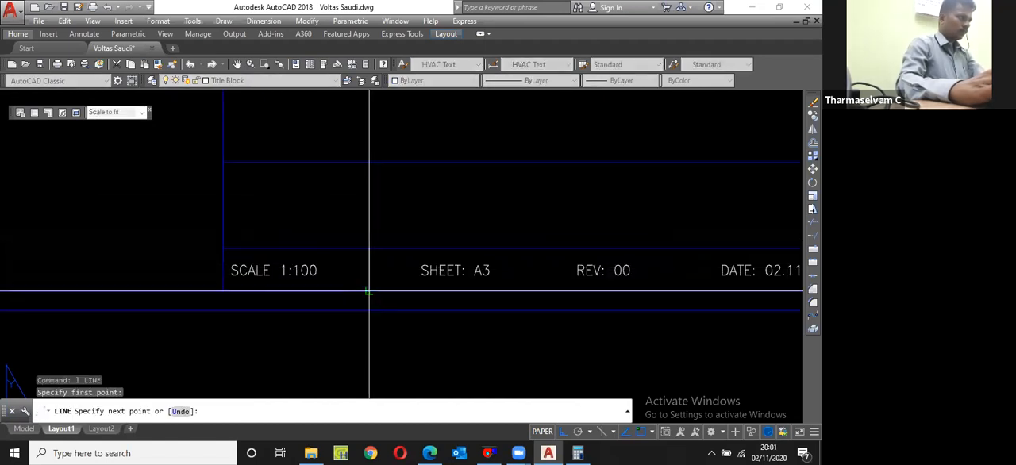
click(369, 249)
key(Escape)
text(ma)
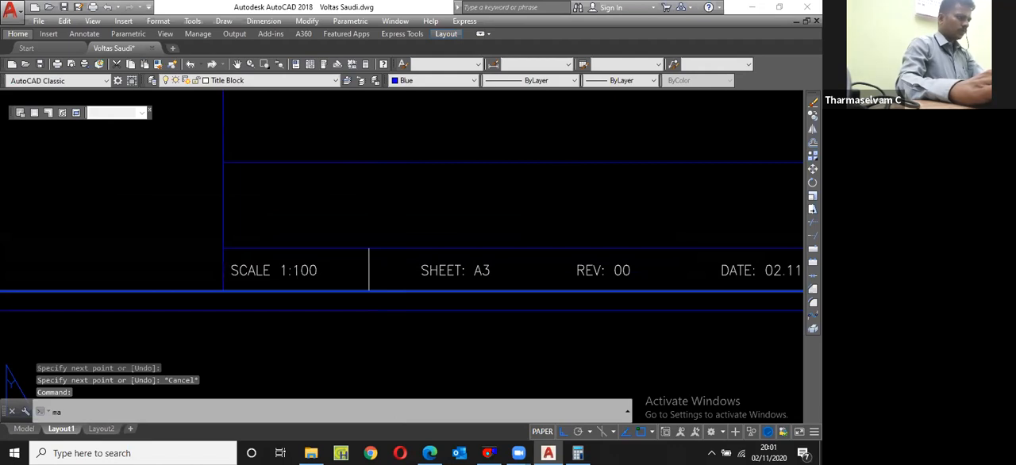
key(Return)
click(389, 291)
click(369, 269)
key(Return)
click(368, 270)
Step: Copy the vertical divider to the gaps between the sheet and revision texts and between the revision and date texts
scroll(393, 269, down, 2)
text(c)
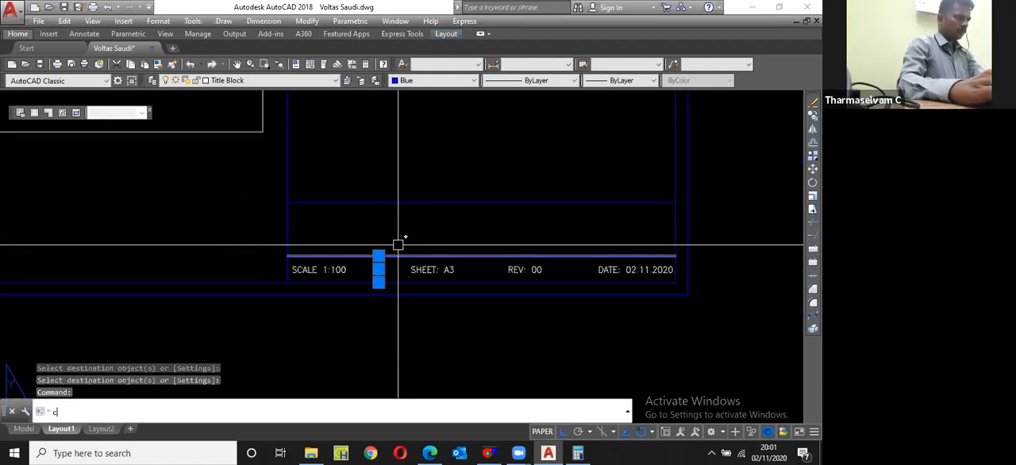
text(p)
key(Return)
click(406, 222)
click(503, 224)
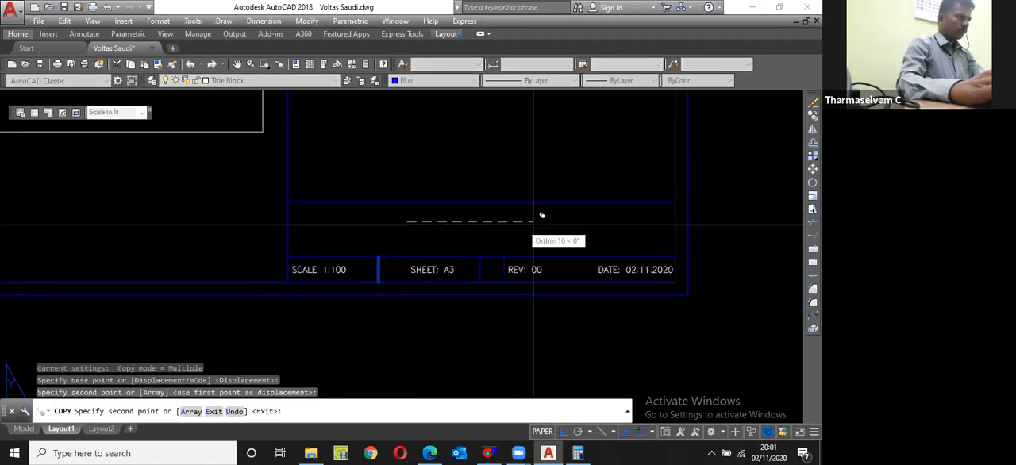
key(Escape)
Step: Copy the "SCALE 1:100" text straight up into the upper corner of the empty row above
click(346, 271)
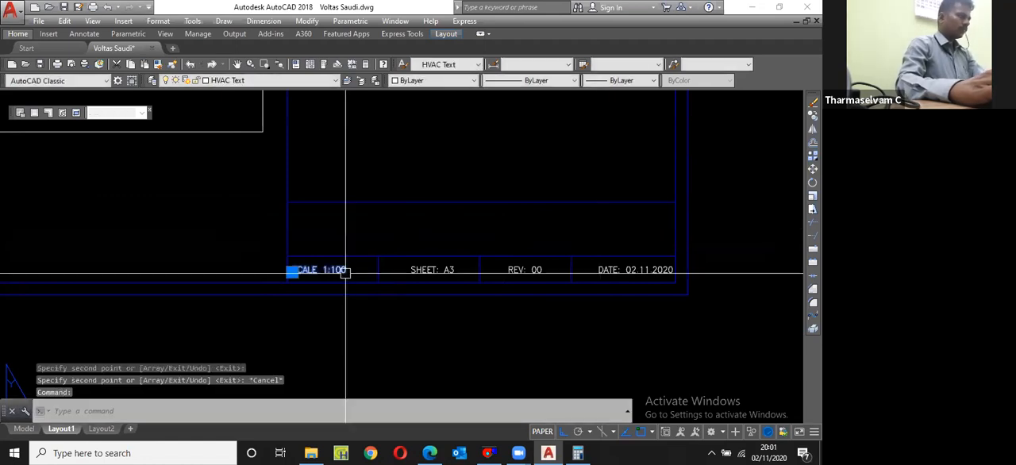
text(cp)
key(Return)
click(345, 270)
scroll(282, 219, up, 2)
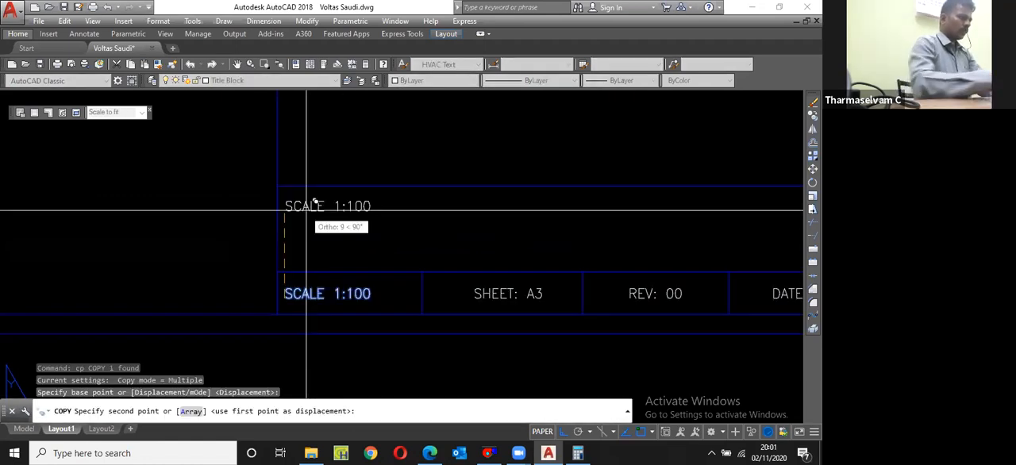
click(314, 207)
key(Escape)
Step: Change the copied scale text in the upper row to read "TITLE:"
double_click(315, 210)
text(T)
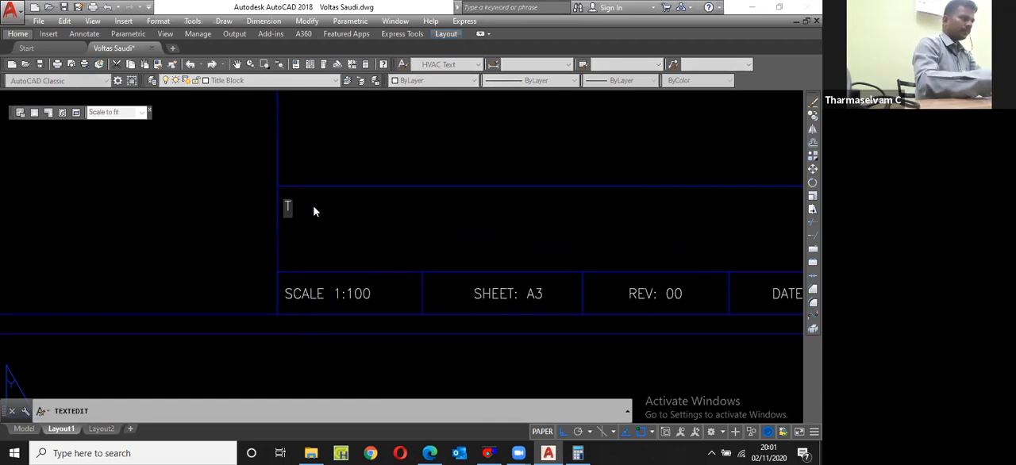
text(OTLE:)
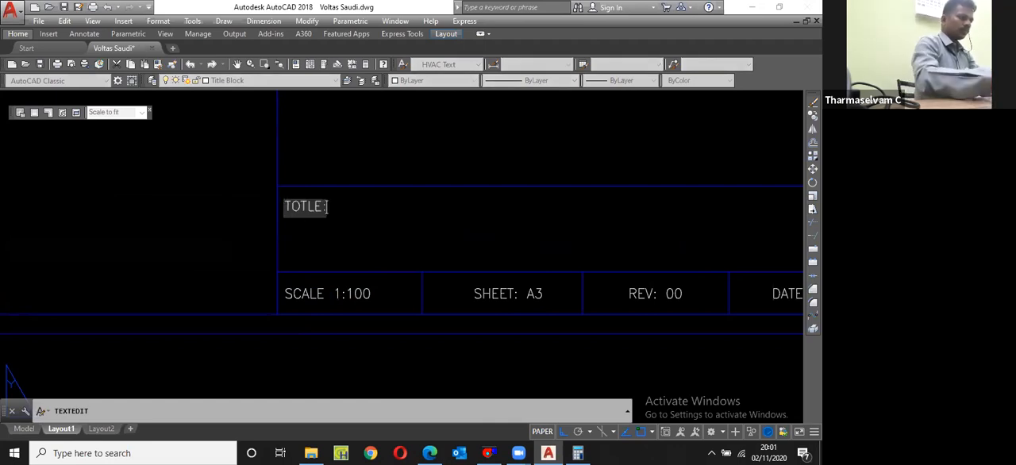
click(300, 207)
key(BackSpace)
text(I)
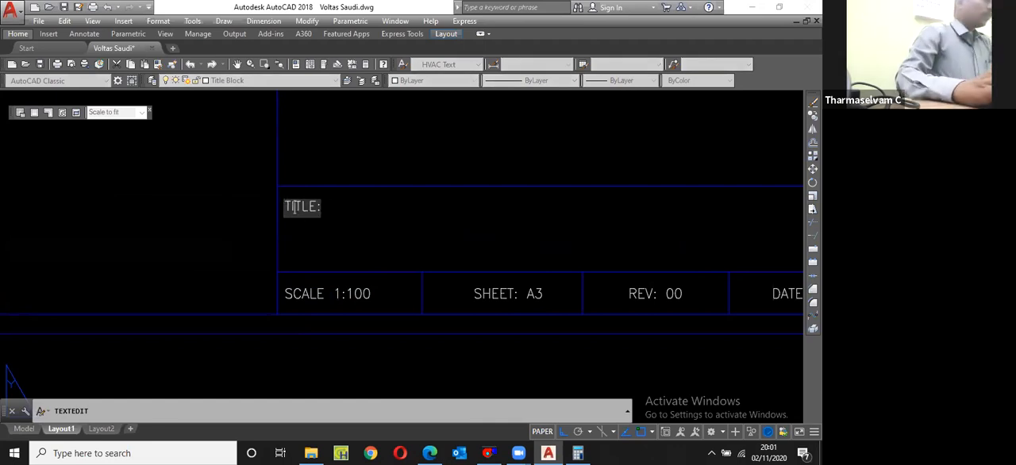
click(324, 230)
scroll(324, 231, down, 2)
key(Return)
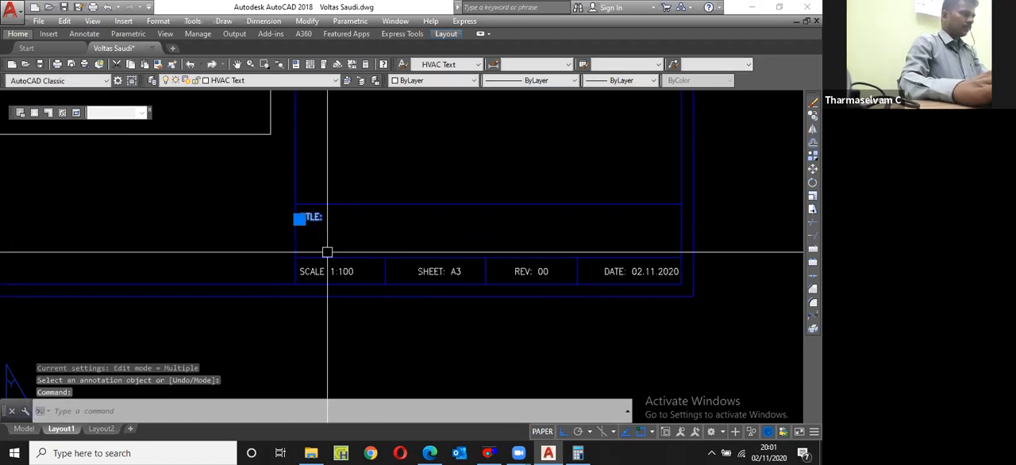
key(Escape)
Step: Copy the "SCALE 1:100" text up beneath "TITLE:" and move the copy to the right to indent it
scroll(342, 270, up, 2)
click(342, 270)
text(cp)
key(Return)
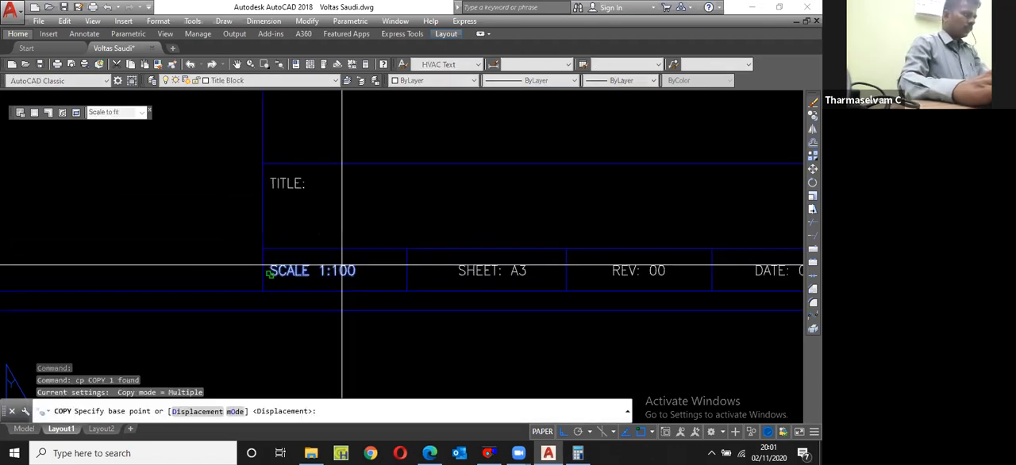
click(270, 274)
click(273, 217)
key(Escape)
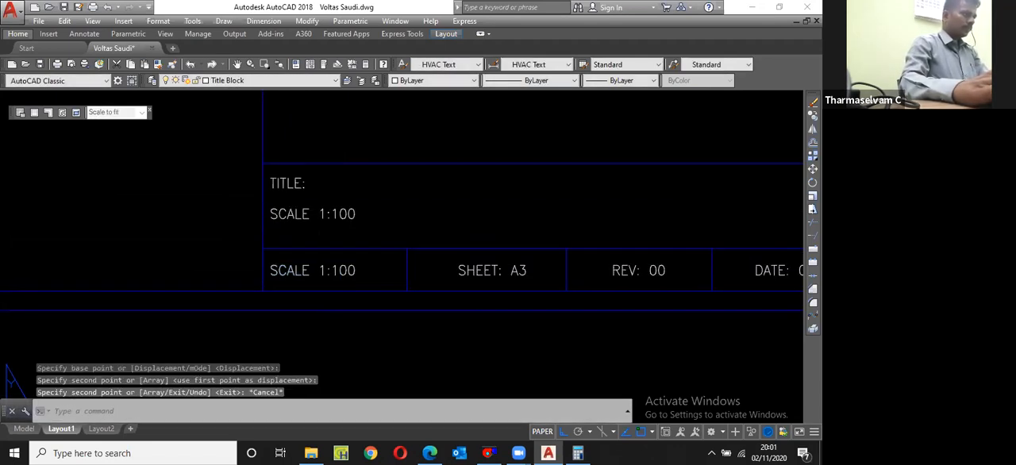
scroll(332, 218, down, 2)
click(357, 216)
text(m)
key(Return)
Step: Change the indented scale text to read "GROUND FLOOR HVAC LAYOUT"
double_click(365, 218)
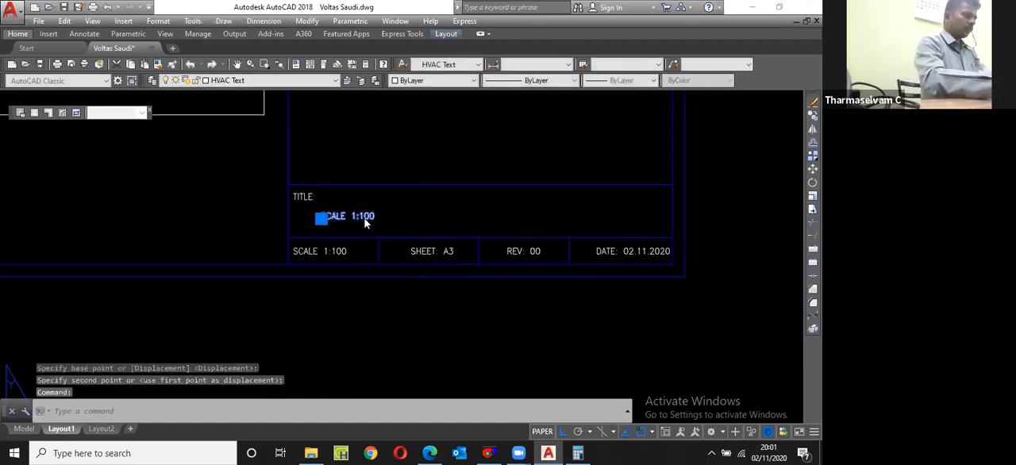
text(GROUN)
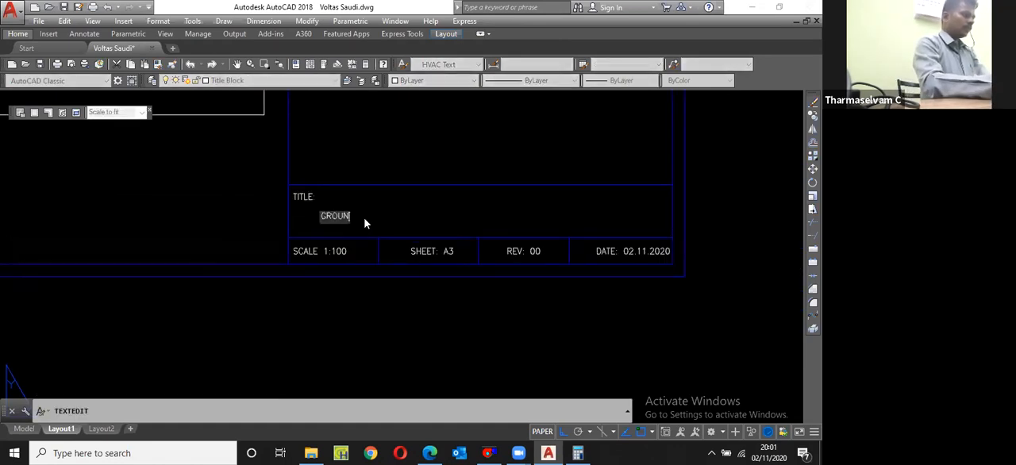
text(D FLOOR HVAC )
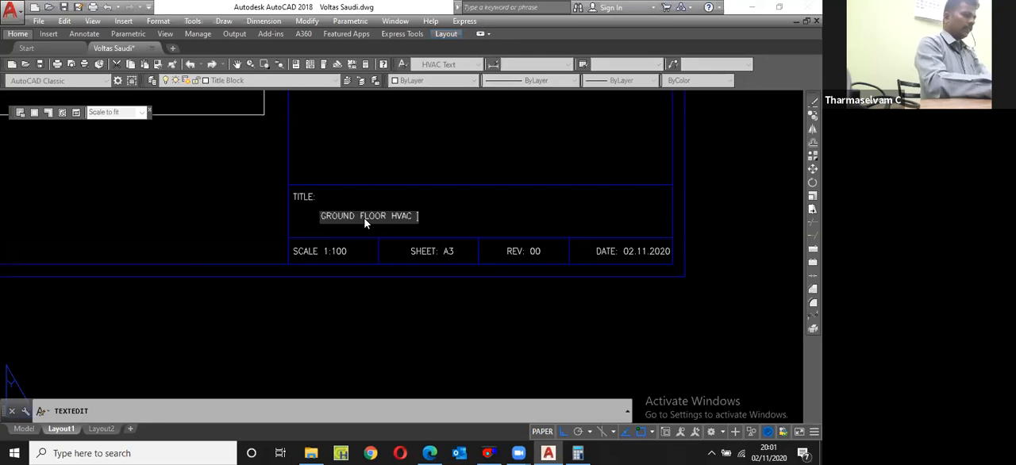
text(LAYOUT)
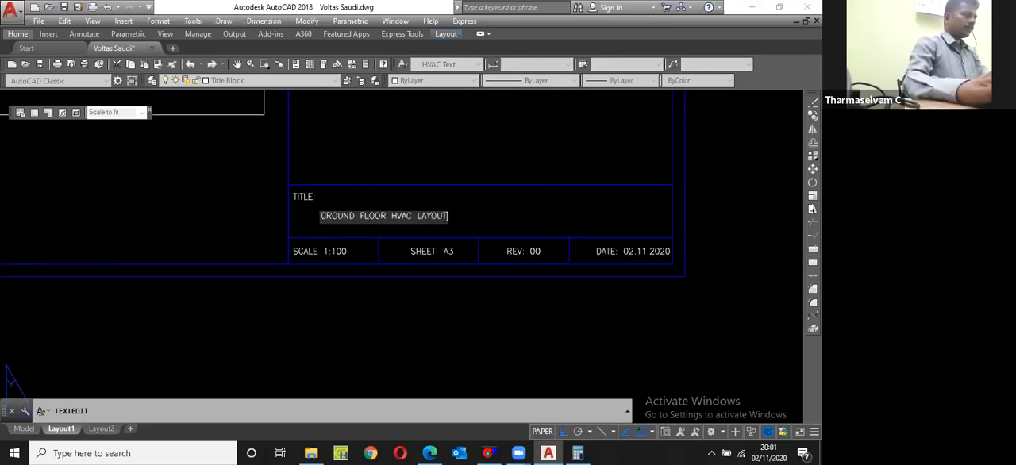
key(Return)
key(Return)
Step: Copy the title heading, its layout text and the line above them up by one row height
scroll(377, 253, down, 2)
scroll(348, 221, up, 2)
click(327, 217)
click(349, 236)
click(349, 195)
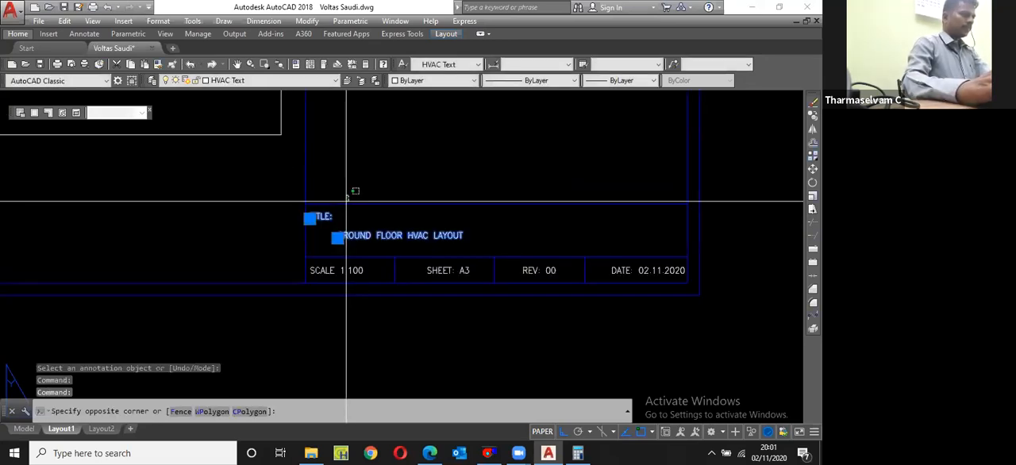
click(346, 202)
text(cp)
key(Return)
click(379, 256)
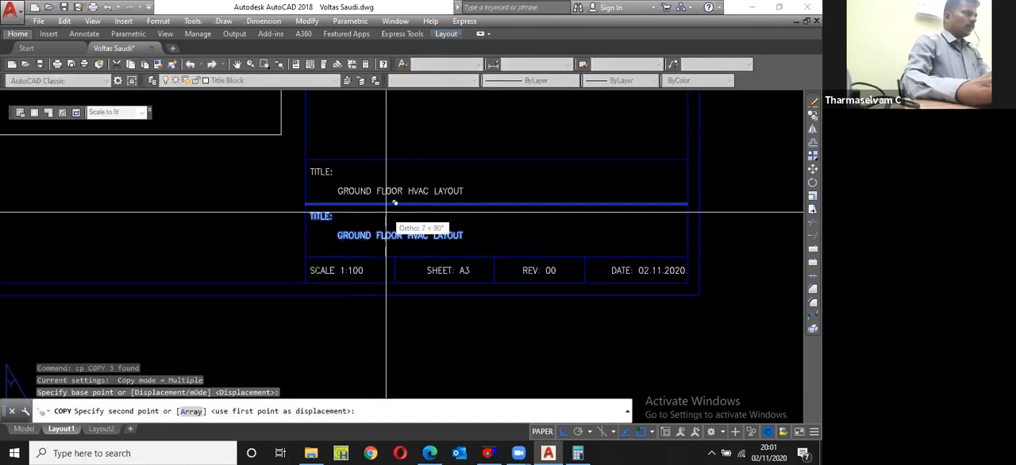
click(385, 203)
key(Escape)
Step: Change the copied row's heading to "HVAC:" and its indented text to "xxxxxx"
scroll(350, 179, up, 4)
double_click(295, 148)
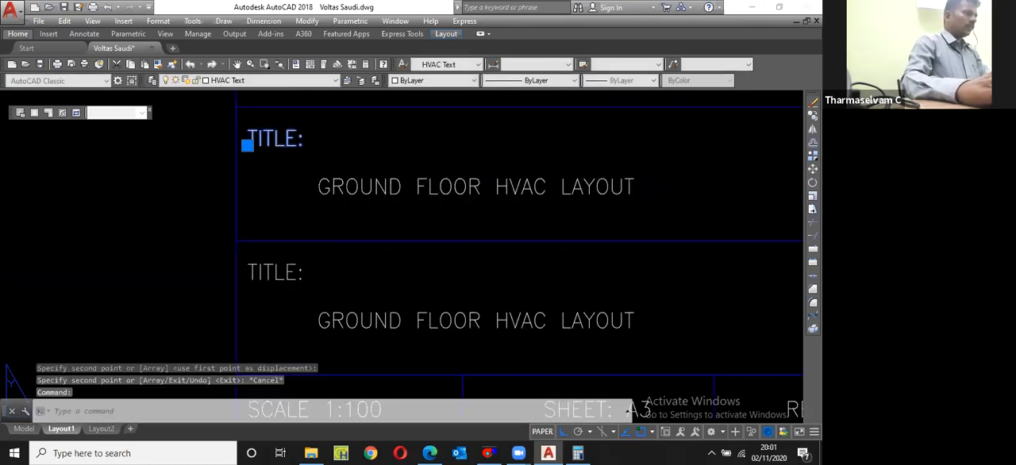
text(HVAC)
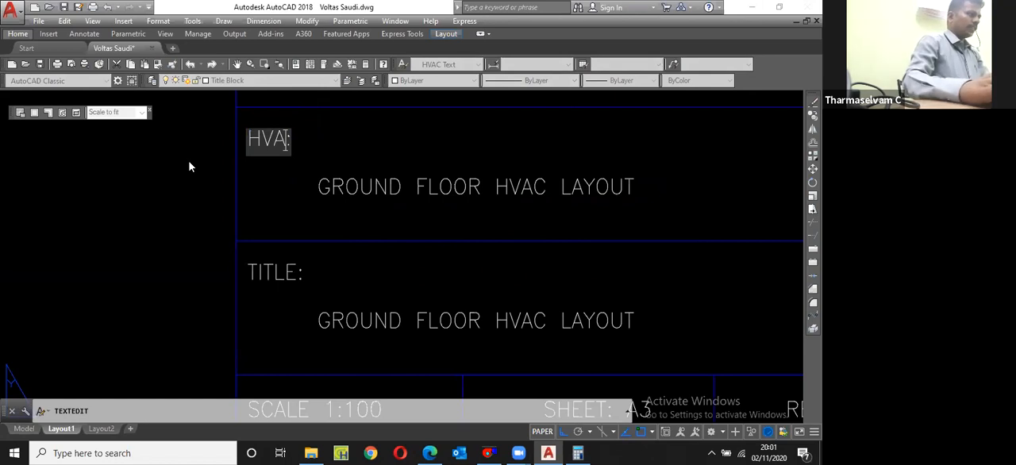
key(Return)
scroll(330, 198, down, 2)
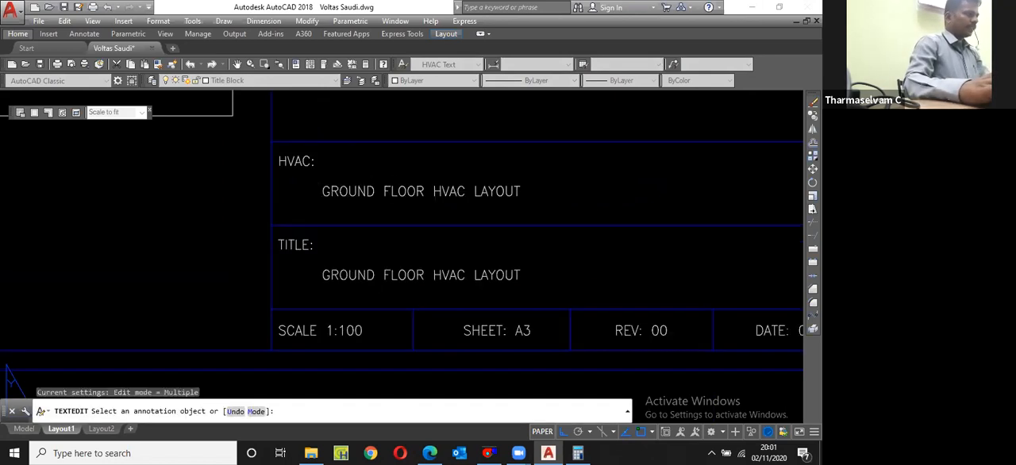
click(435, 187)
text(xxxxxx)
key(Return)
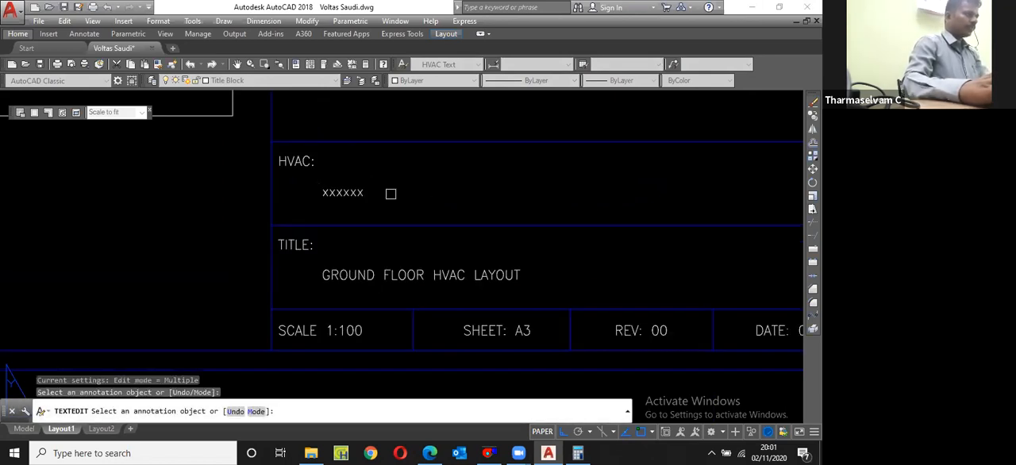
Step: Copy the "HVAC:" heading, the "xxxxxx" text and the line above them up by one row height
click(388, 204)
click(304, 133)
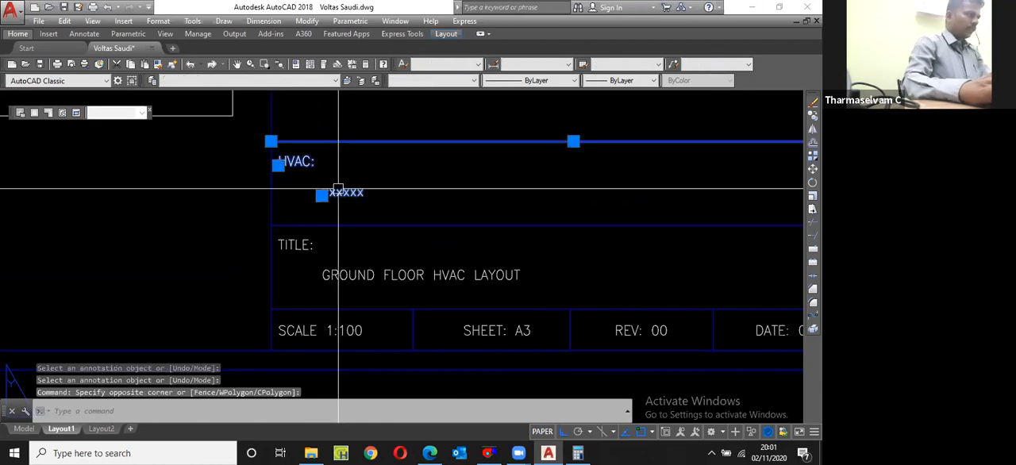
text(cp)
key(Return)
scroll(340, 193, down, 2)
click(360, 213)
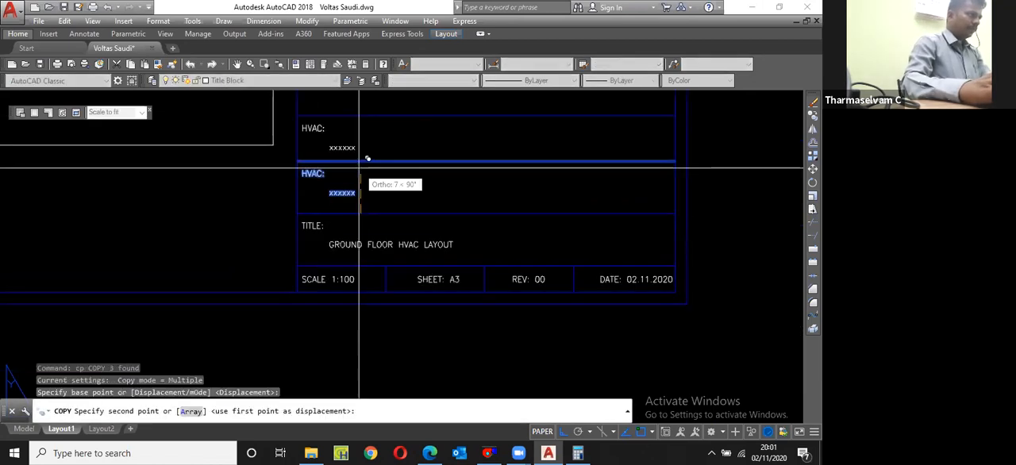
click(361, 162)
key(Escape)
Step: Change the upper "HVAC:" heading in the title block to "CLIENT:"
scroll(321, 123, up, 4)
click(325, 119)
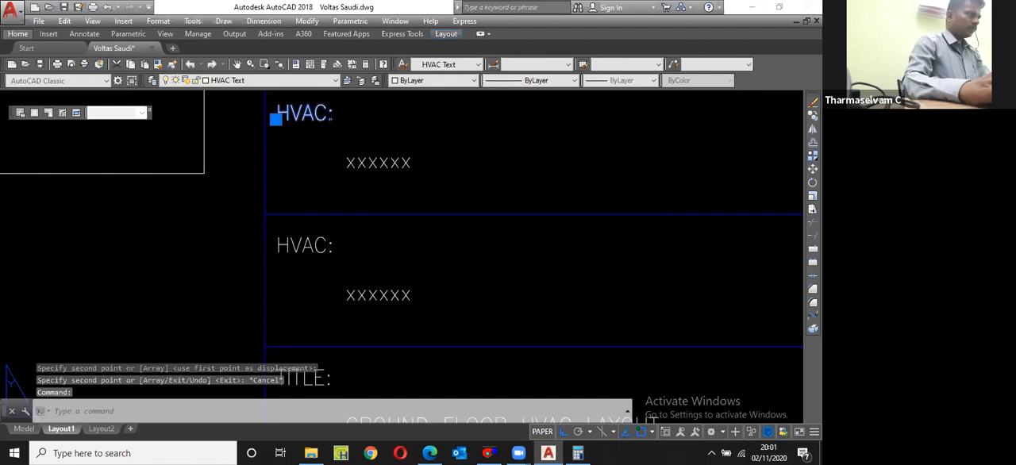
double_click(324, 121)
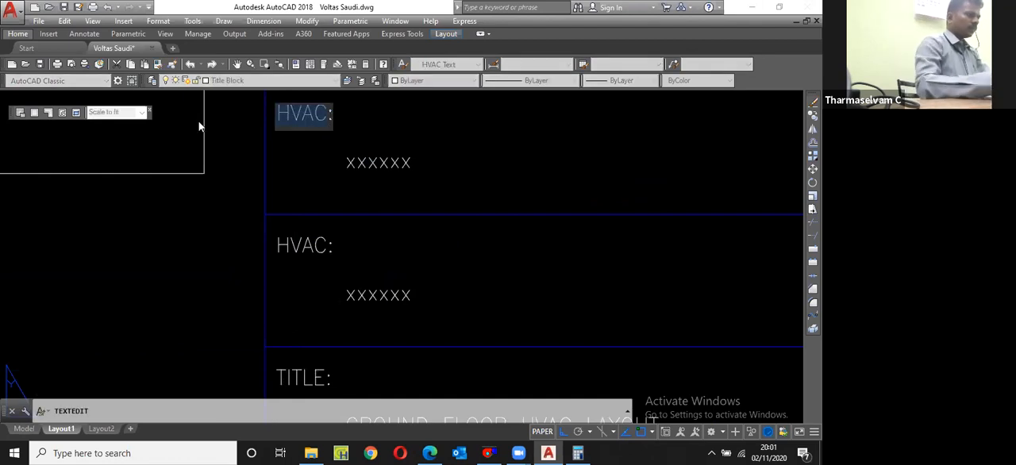
text(CLIENT)
click(324, 215)
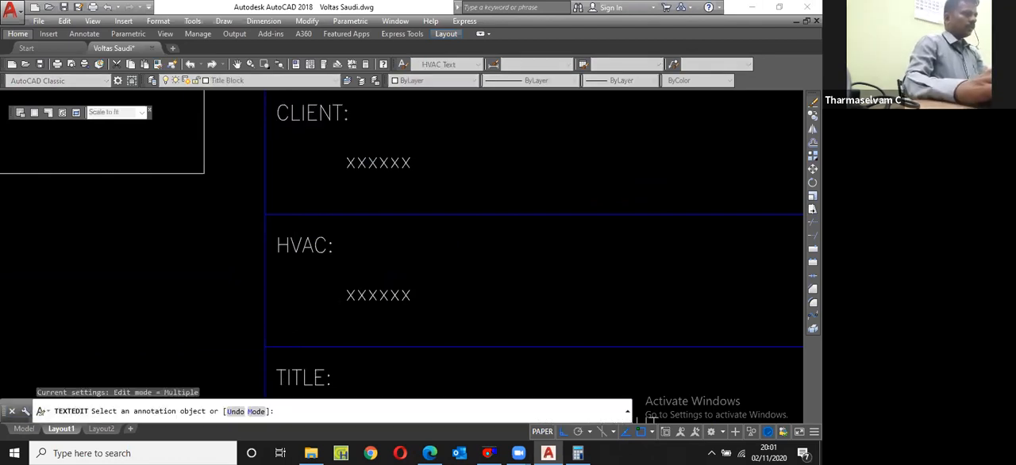
key(Escape)
Step: Copy the "CLIENT:" heading straight up to the upper end of the title block column
scroll(350, 349, down, 2)
key(Escape)
scroll(321, 212, down, 5)
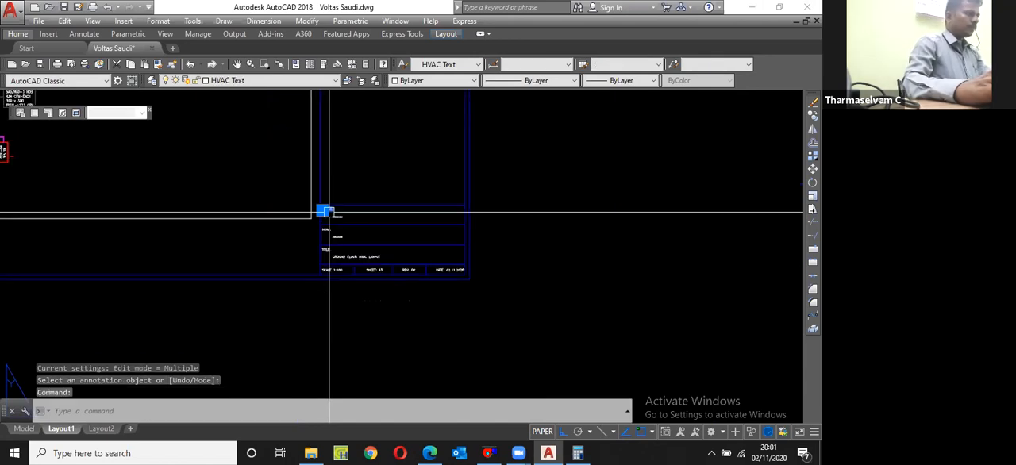
text(cp)
key(Return)
scroll(323, 228, up, 4)
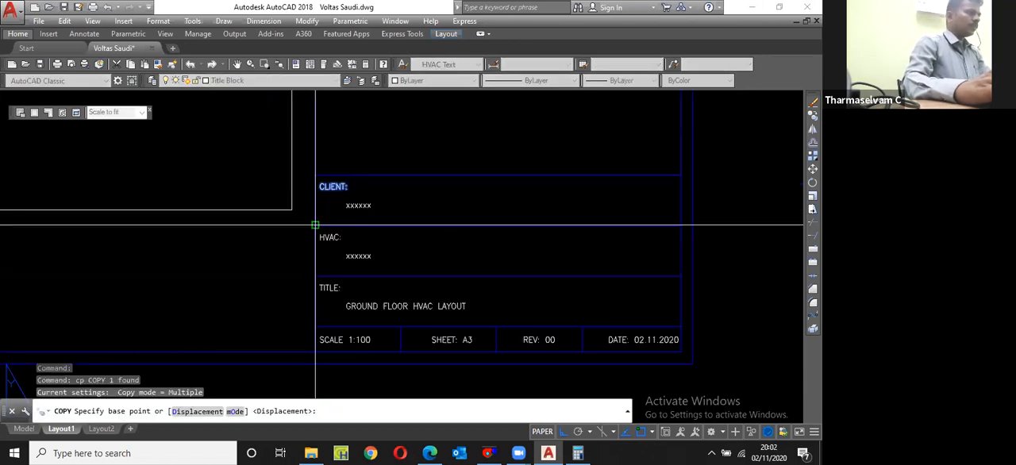
click(315, 226)
scroll(318, 262, down, 4)
scroll(281, 171, up, 5)
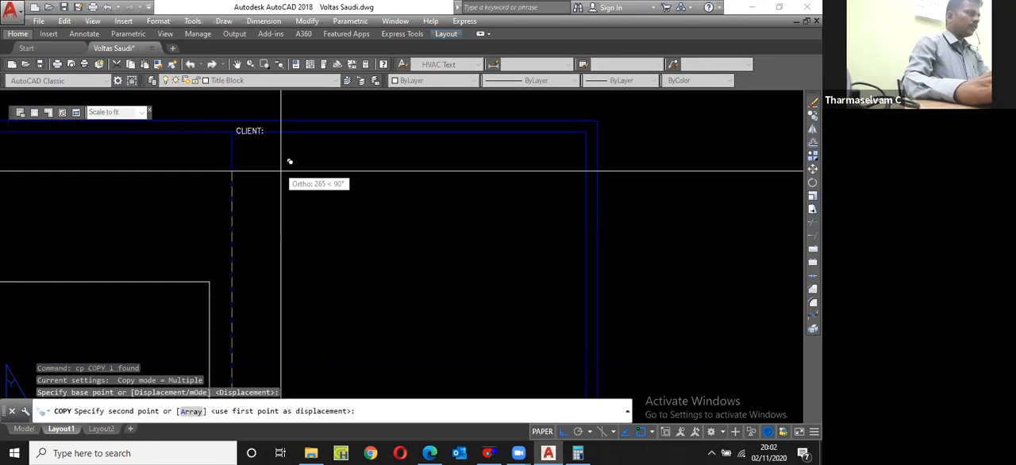
click(279, 181)
key(Escape)
Step: Change the copied heading at the upper end of the title block column to "NOTE:"
scroll(275, 169, up, 3)
click(274, 157)
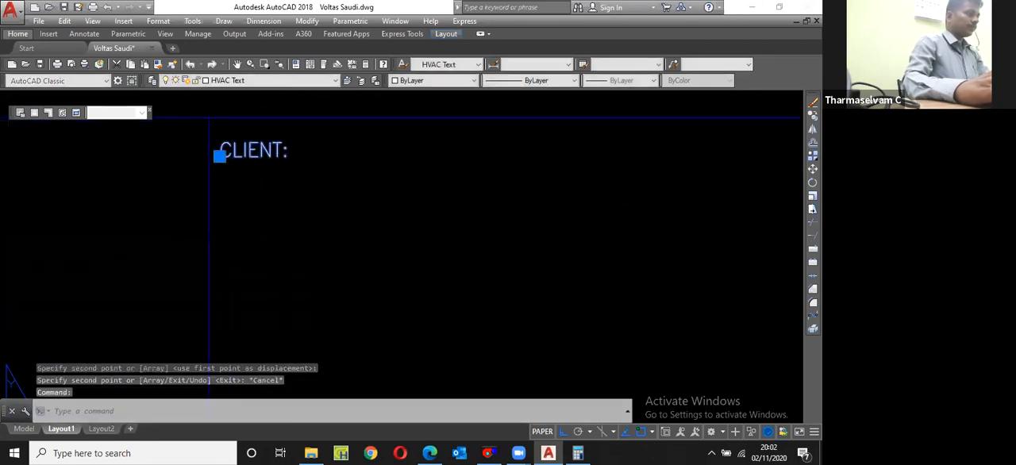
double_click(275, 156)
text(NOTE:)
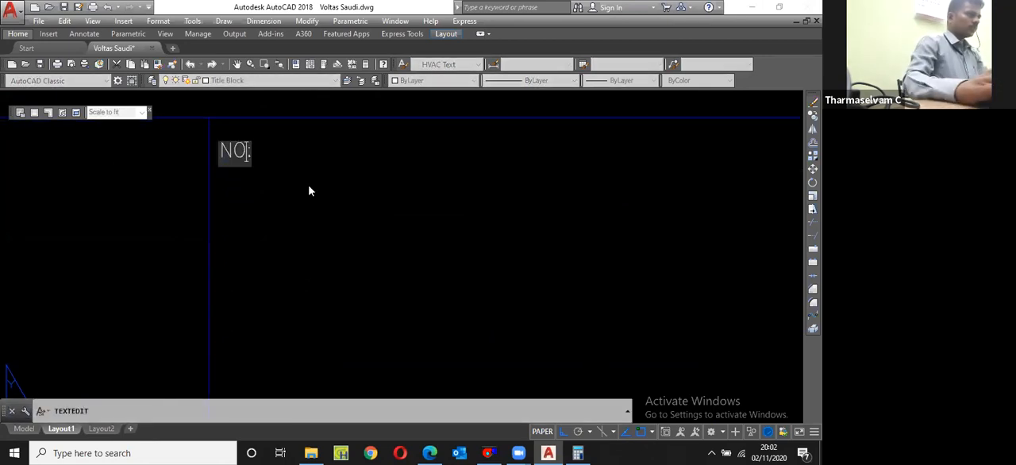
key(Return)
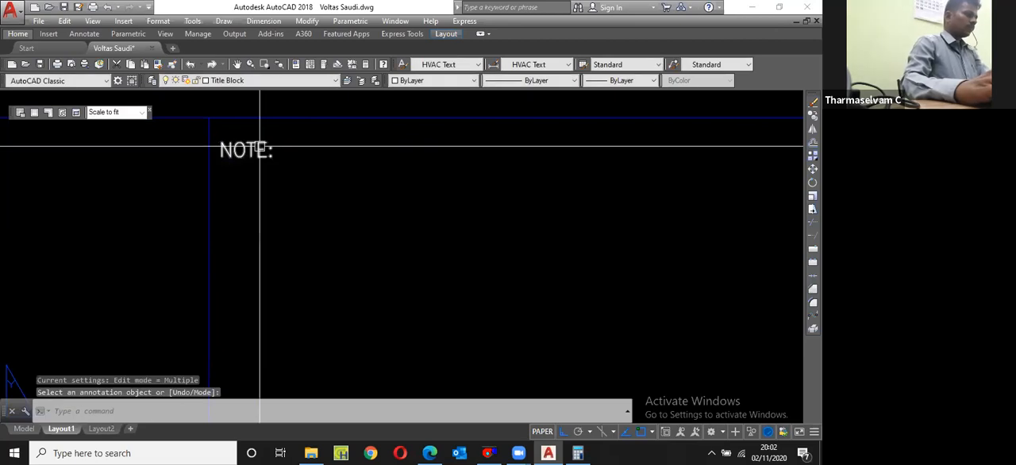
Step: Copy the "NOTE:" heading straight down to form a second text line directly beneath it
click(259, 147)
text(cp)
key(Return)
click(289, 176)
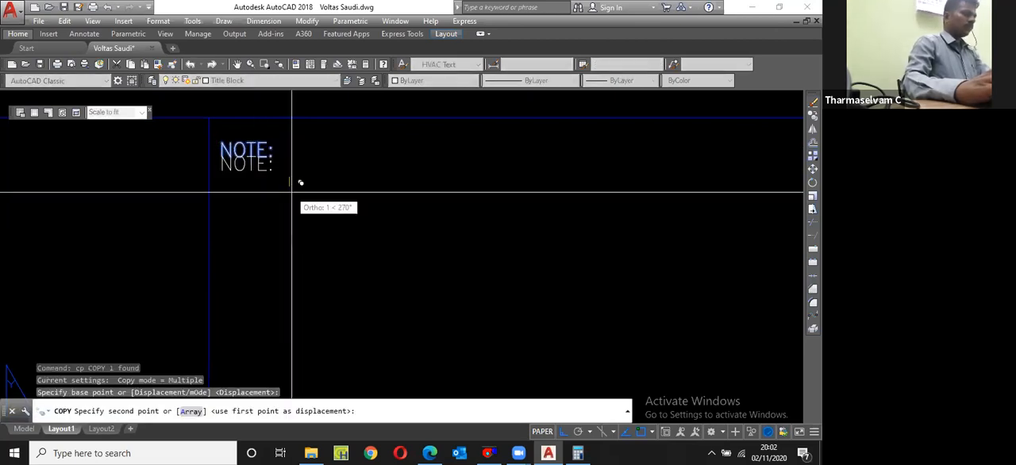
click(291, 202)
key(Escape)
Step: Indent the copied line under the "NOTE:" heading and change its text to "ALL DIMENSIONS ARE IN MM"
click(256, 180)
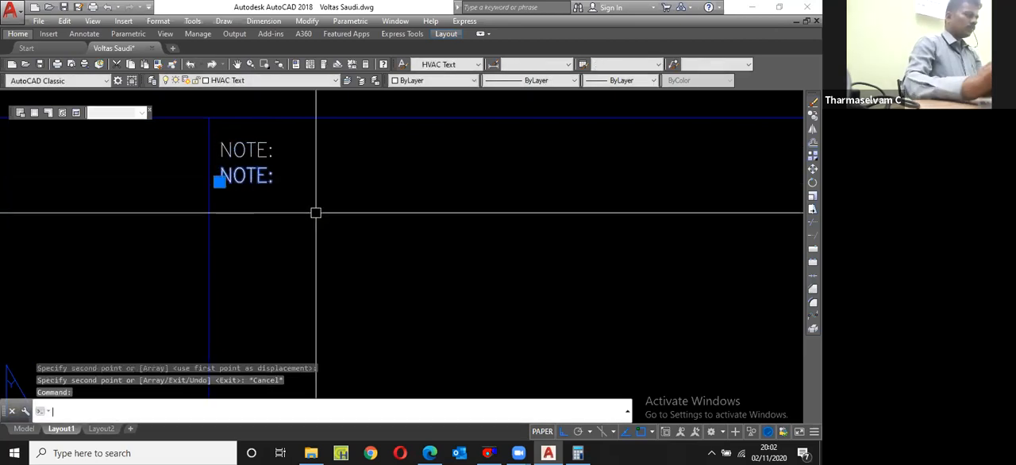
double_click(254, 176)
text(A)
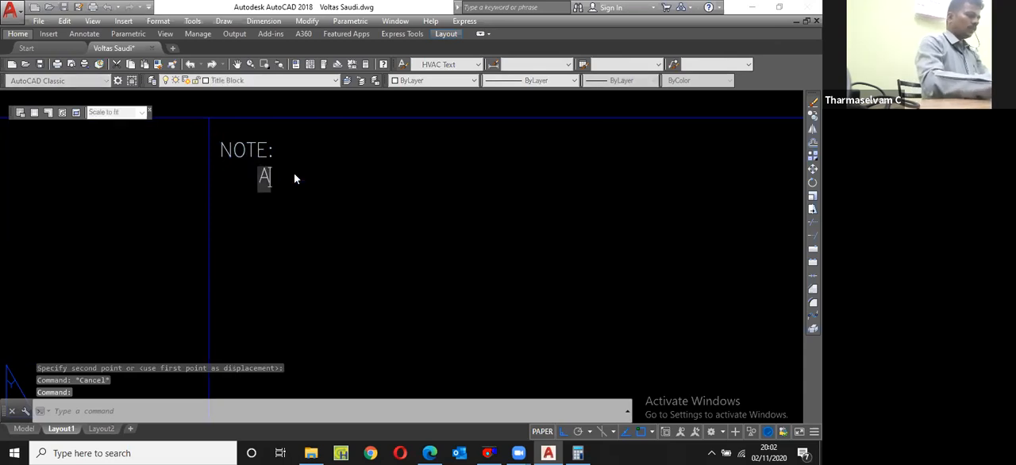
text(LL DIMENSIO)
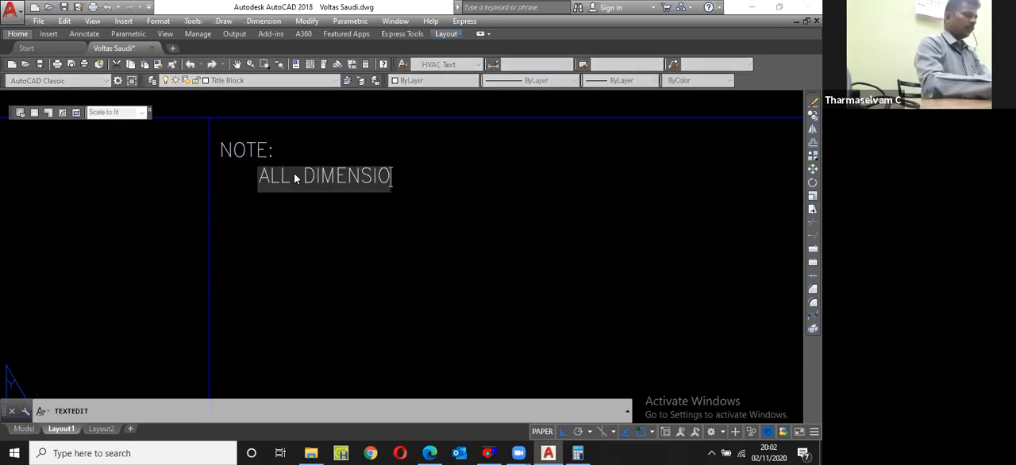
text(NS ARE IN MM)
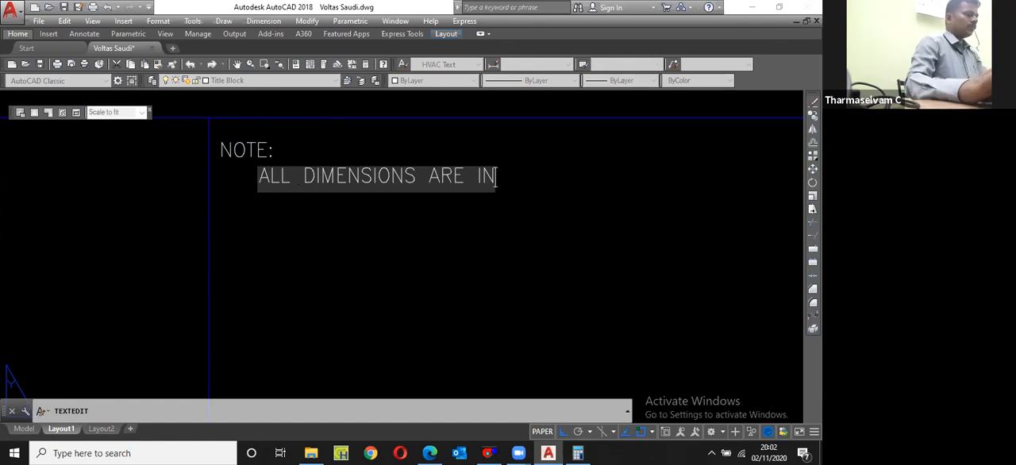
key(Return)
key(Escape)
Step: Zoom to the extents of Layout1 and save the drawing
text(z)
key(Return)
text(e)
key(Return)
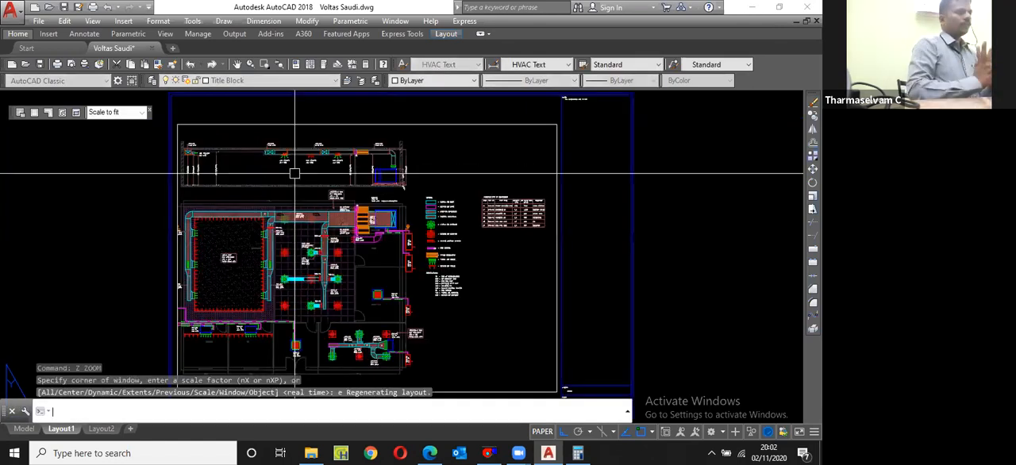
key(ctrl+s)
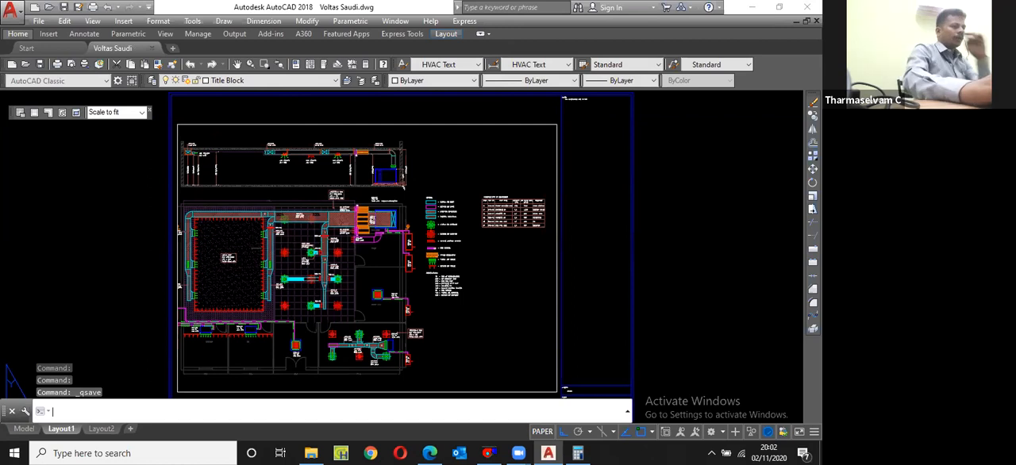
Step: Set up a plot of Layout1 from the previous plot settings with DWG To PDF.pc3 and ISO A3 (420.00 x 297.00 MM) paper
key(ctrl+p)
click(358, 98)
click(342, 113)
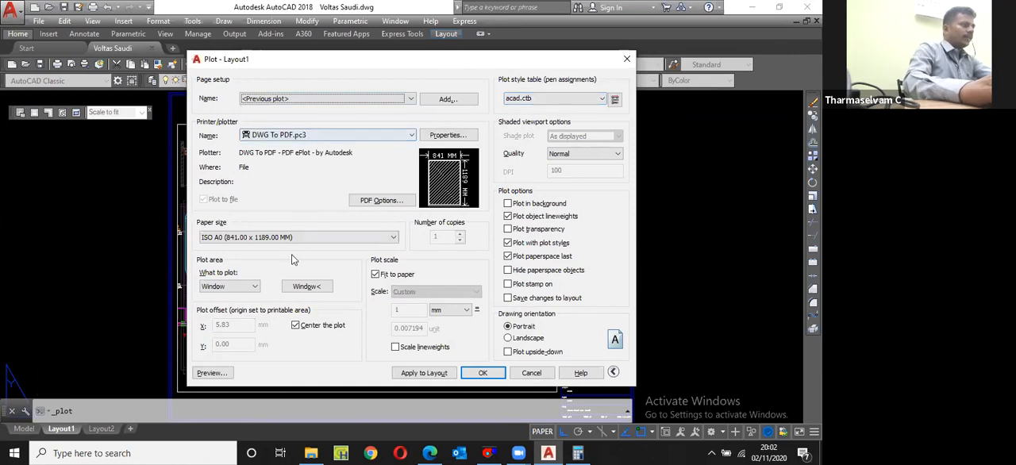
click(302, 236)
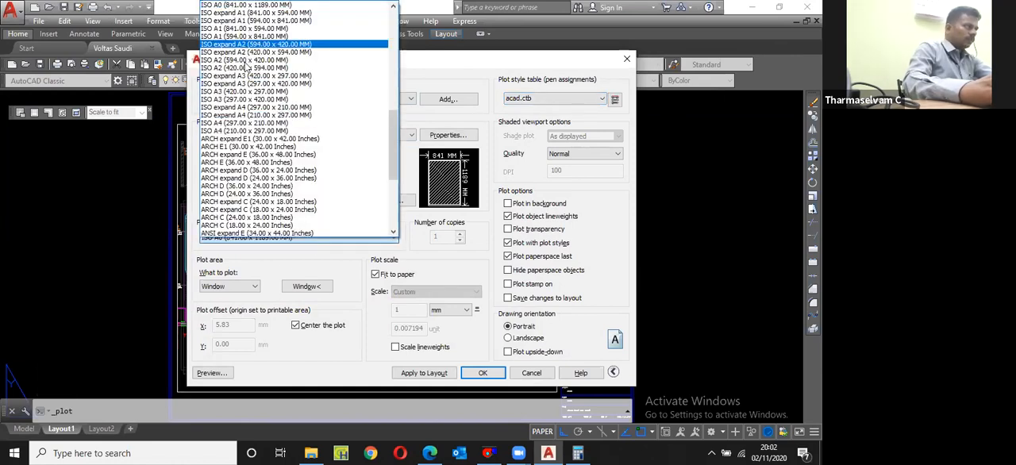
scroll(248, 67, up, 3)
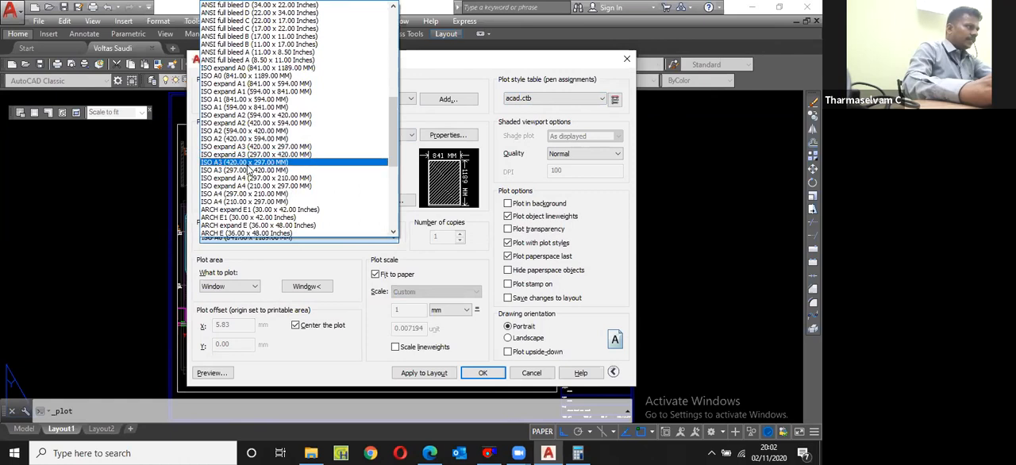
click(248, 162)
Step: Define the plot window by opposite corners of the outer sheet border and set the orientation to landscape
click(307, 286)
click(537, 333)
scroll(360, 230, down, 5)
scroll(359, 230, up, 4)
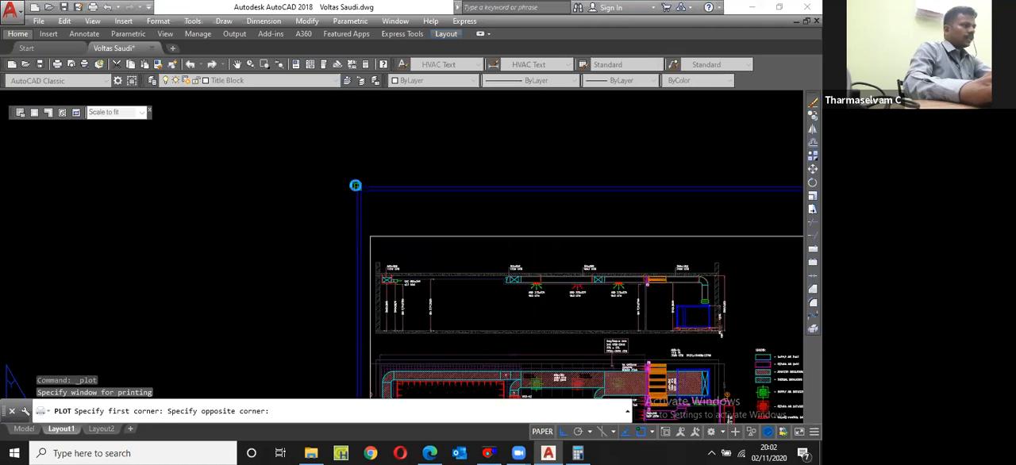
click(324, 306)
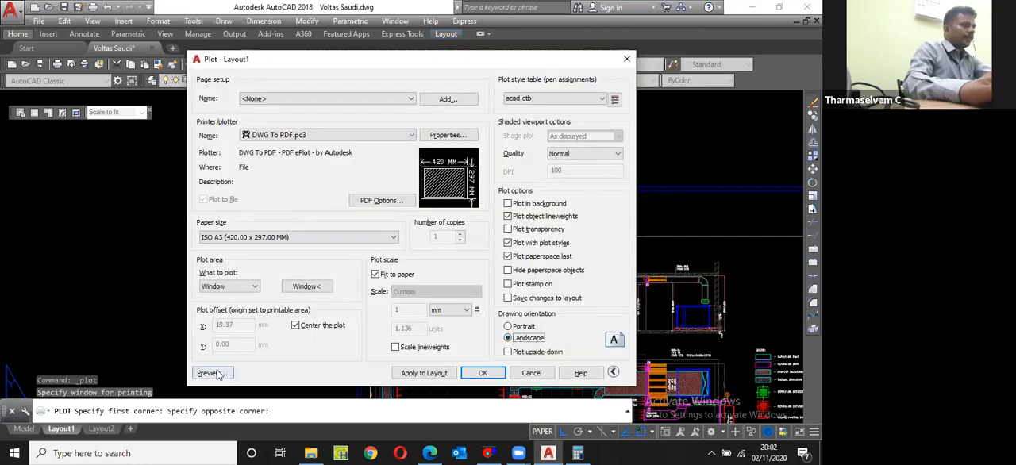
Step: Preview the plot, then plot it to the Desktop as "Voltas Saudi-Layout1.pdf"
click(211, 372)
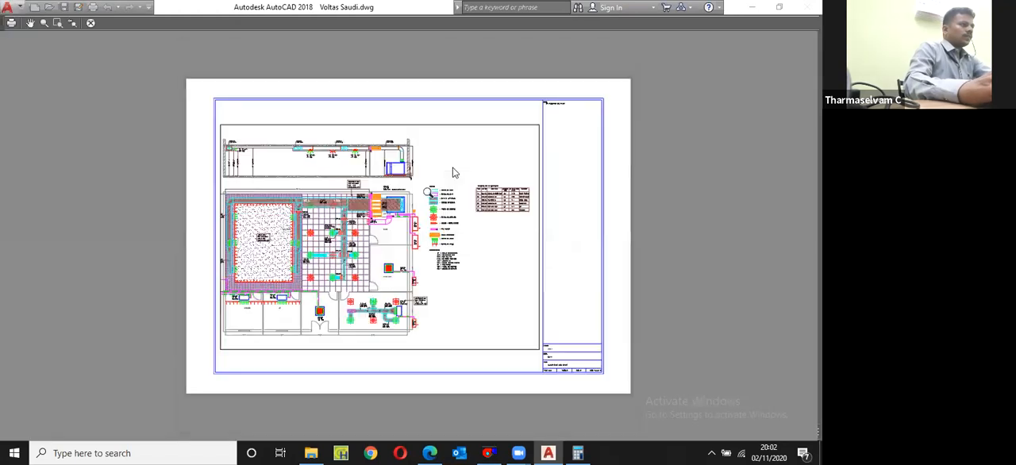
right_click(453, 170)
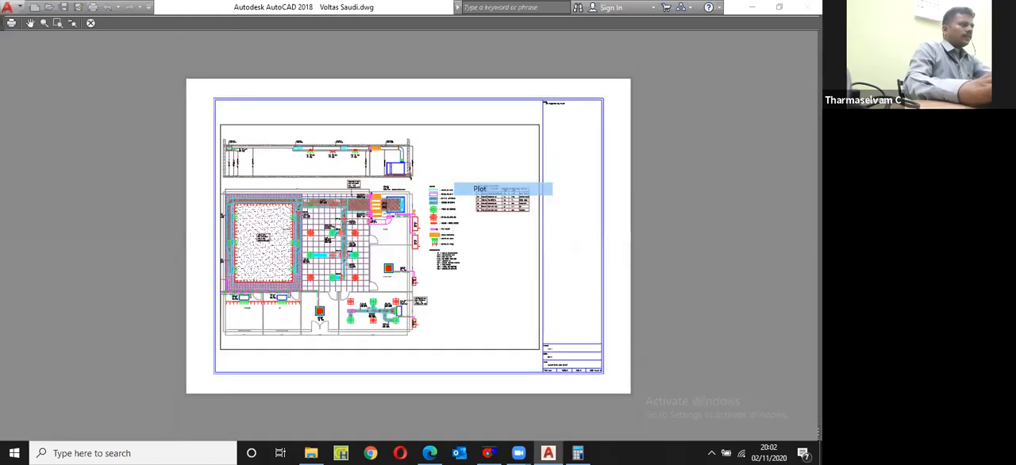
click(481, 187)
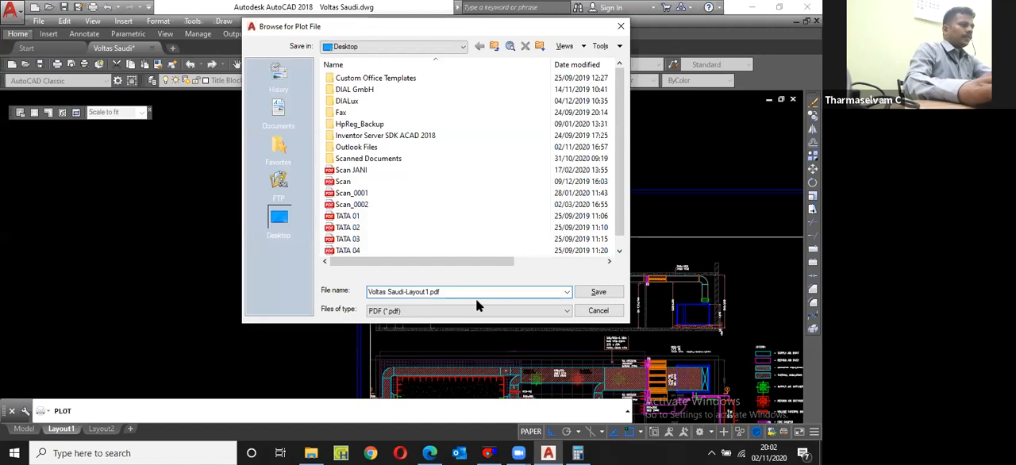
click(599, 292)
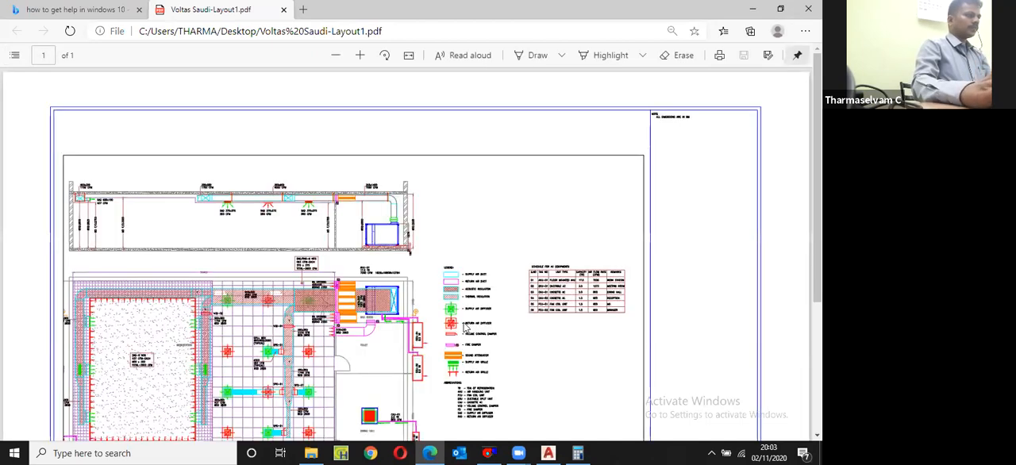
Step: Look over the plotted sheet in the PDF viewer, then close the viewer and return to AutoCAD
scroll(465, 327, down, 3)
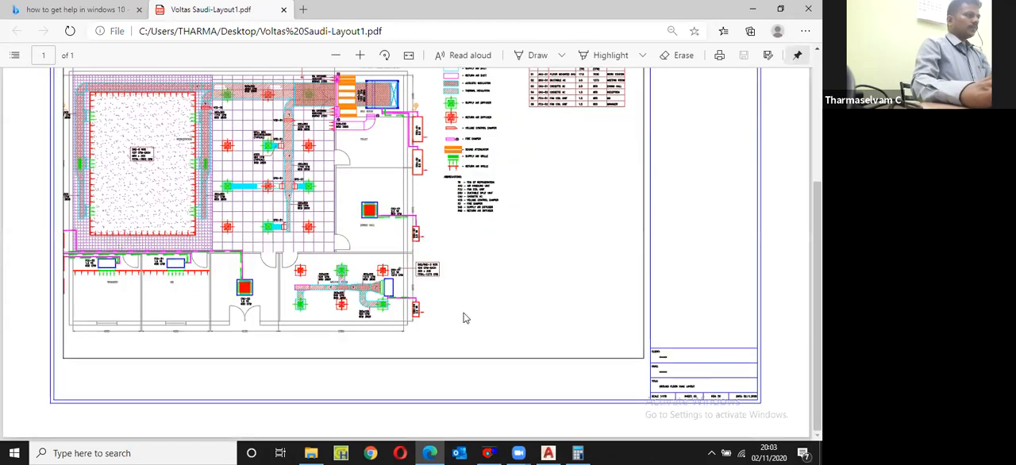
scroll(465, 318, up, 2)
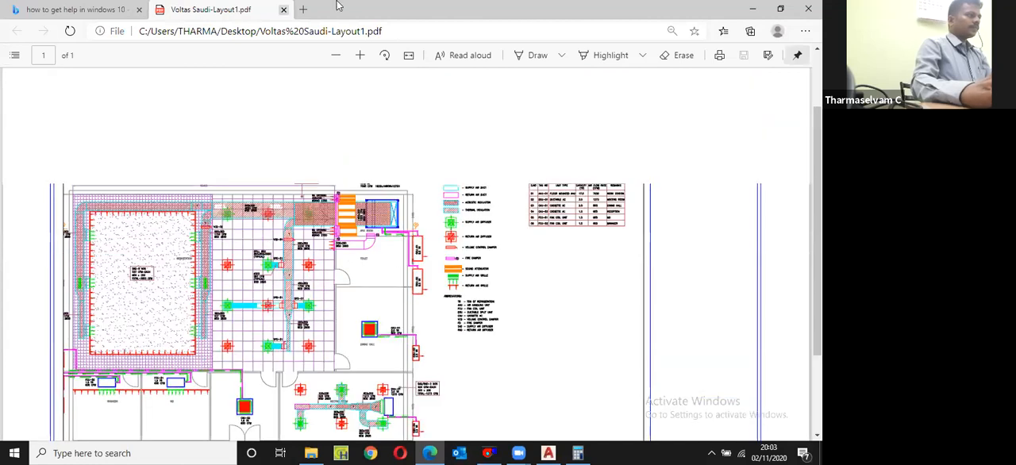
key(ctrl+w)
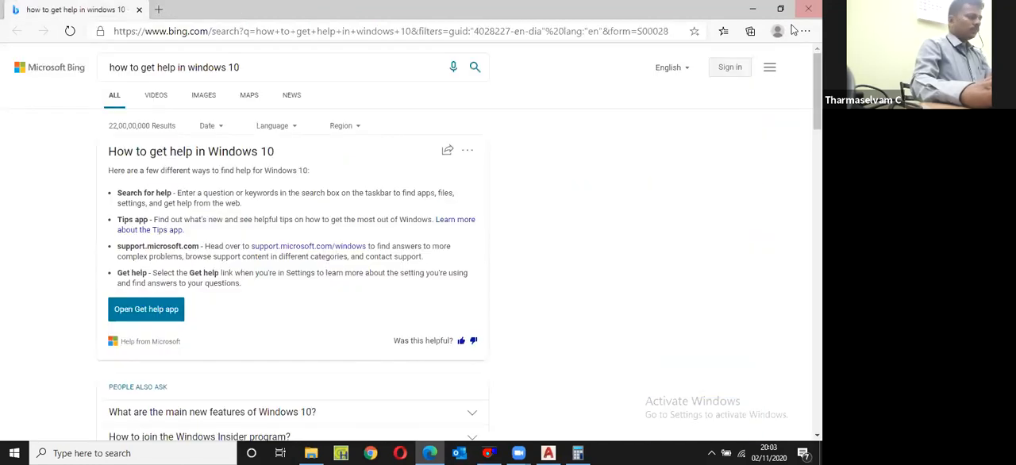
click(808, 9)
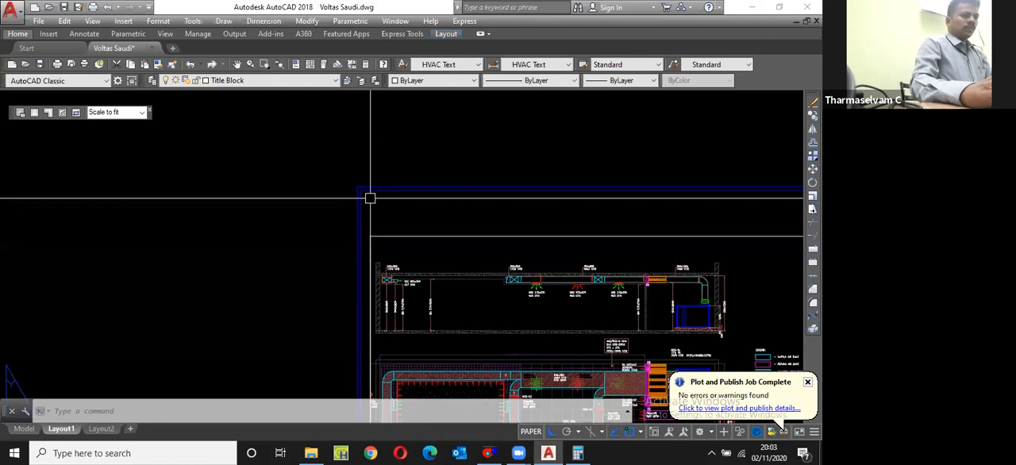
Step: Fit the whole Layout1 sheet in view again after plotting and save the drawing
middle_click(370, 198)
middle_click(370, 198)
key(ctrl+s)
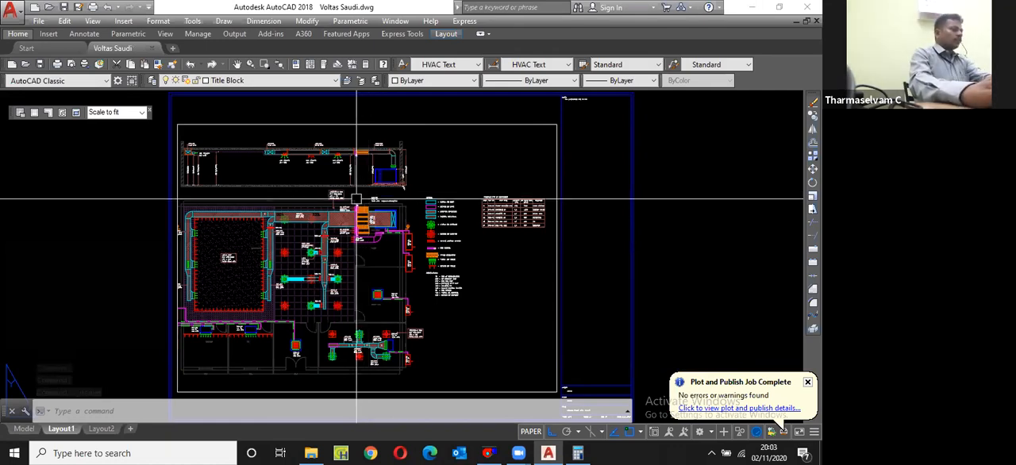
key(ctrl+s)
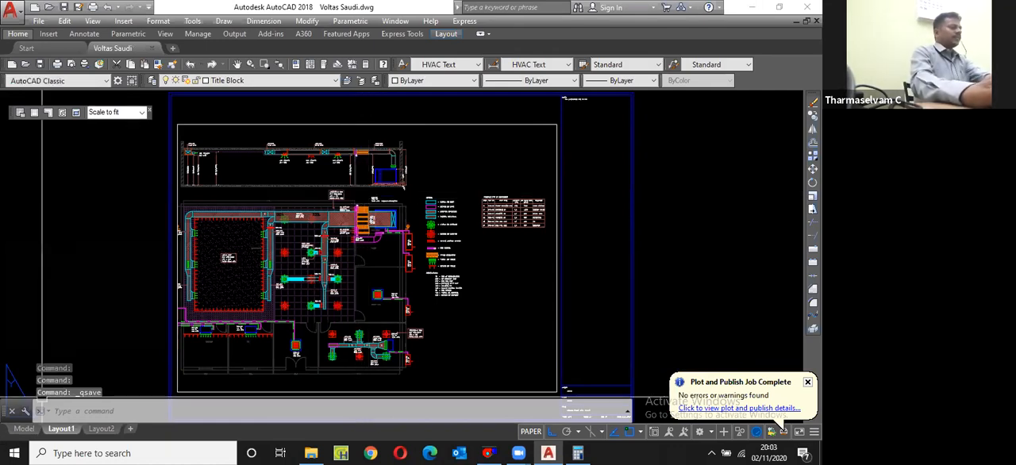
Step: Switch to model space, bring the whole HVAC drawing into view and save it
click(23, 429)
text(z)
key(Return)
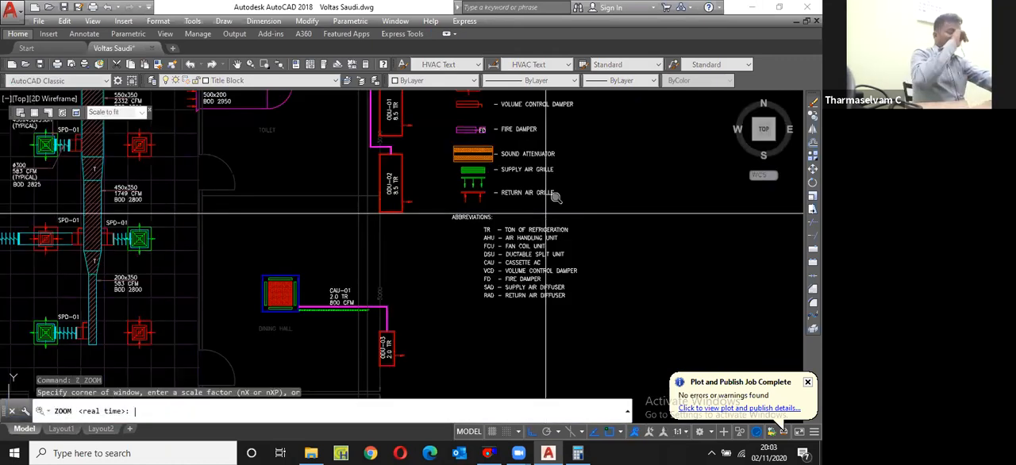
text(p)
key(Return)
key(ctrl+s)
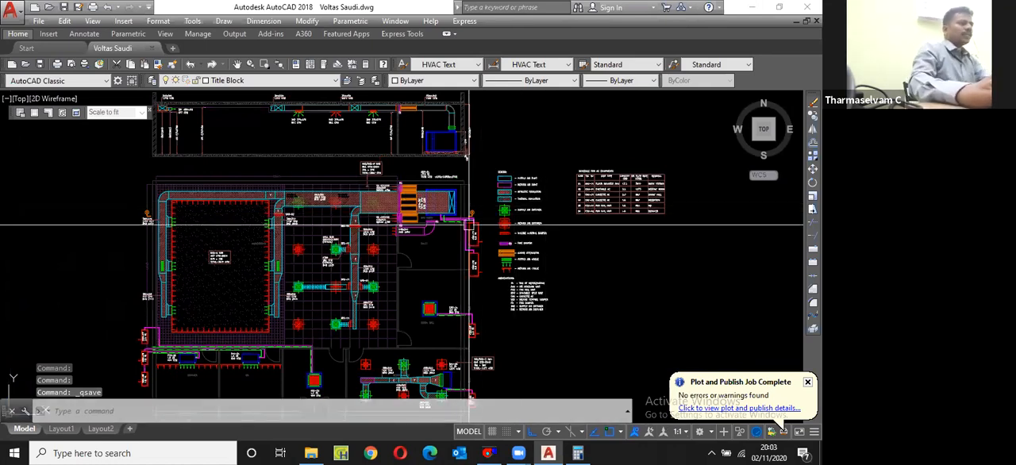
Step: Inspect the AHU room area up close, return to the model's full extents and save the drawing again
scroll(469, 226, up, 8)
text(z)
key(Return)
text(e)
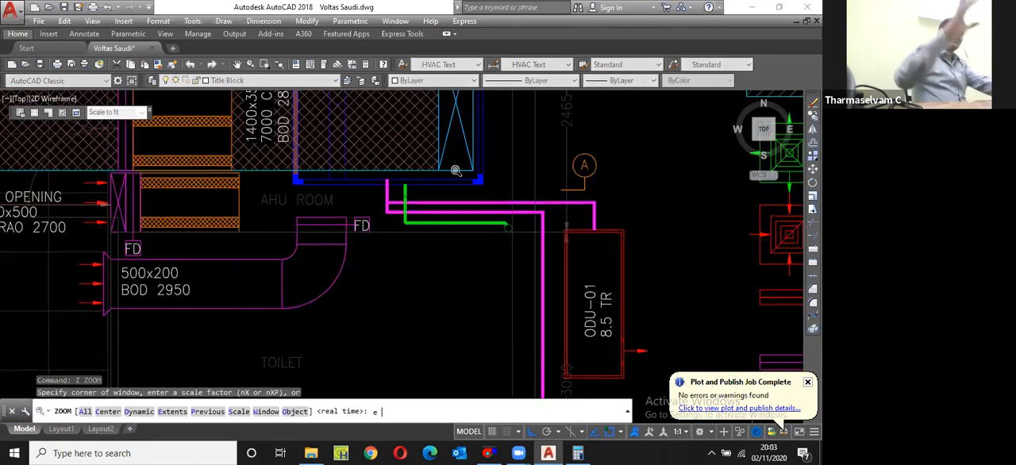
key(Return)
key(ctrl+s)
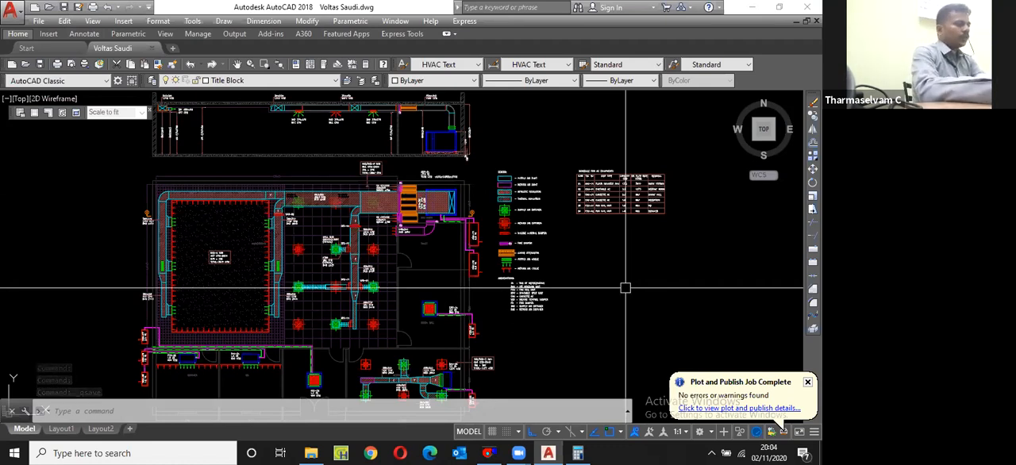
key(ctrl+s)
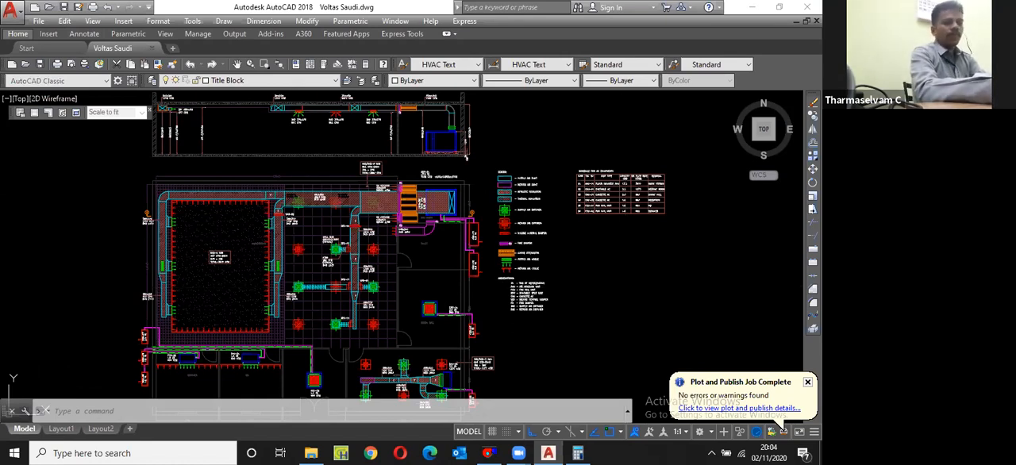
key(ctrl+s)
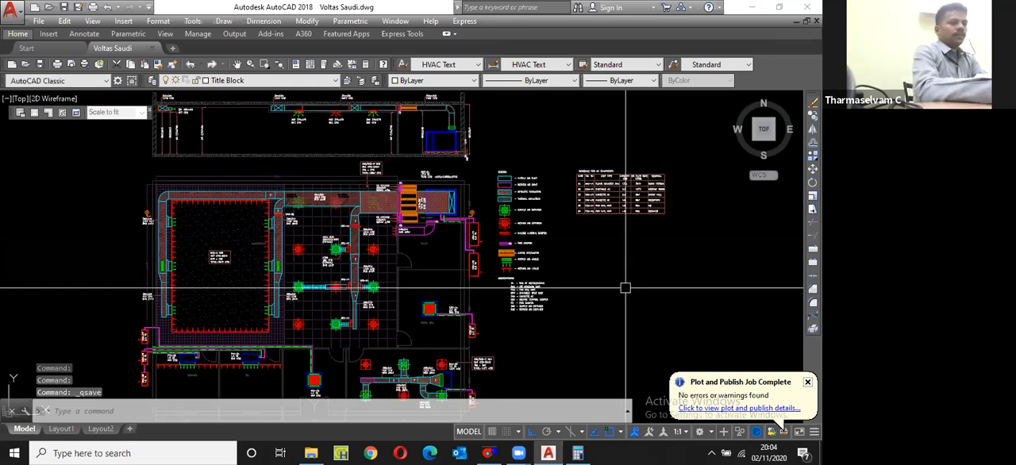